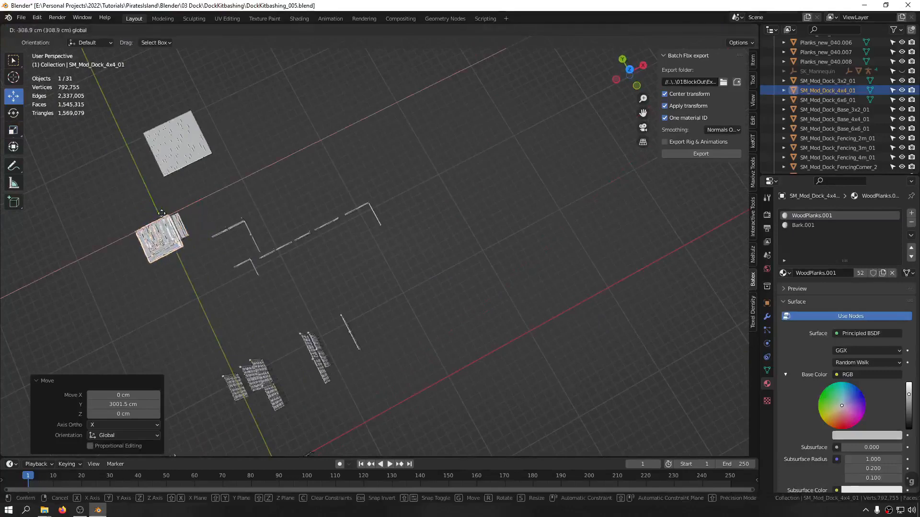
Finish placing the 4x4 dock module, reset the 6x6 dock block-out's location to the world origin, and save
{"action": "left_click", "coordinate": [161, 185]}
{"action": "left_click", "coordinate": [161, 160]}
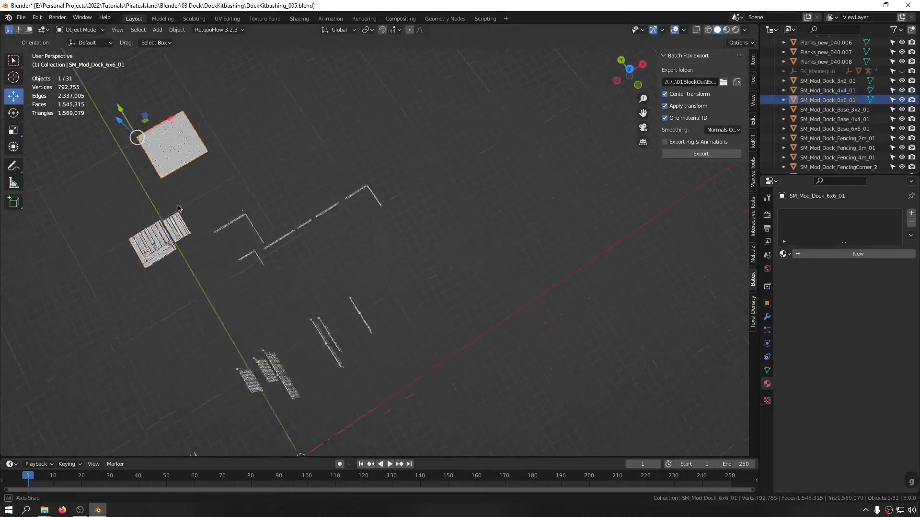
{"action": "middle_click_drag", "start_coordinate": [161, 160], "coordinate": [269, 250]}
{"action": "key", "text": "alt+g"}
{"action": "scroll", "coordinate": [270, 252], "scroll_direction": "up", "scroll_amount": 2}
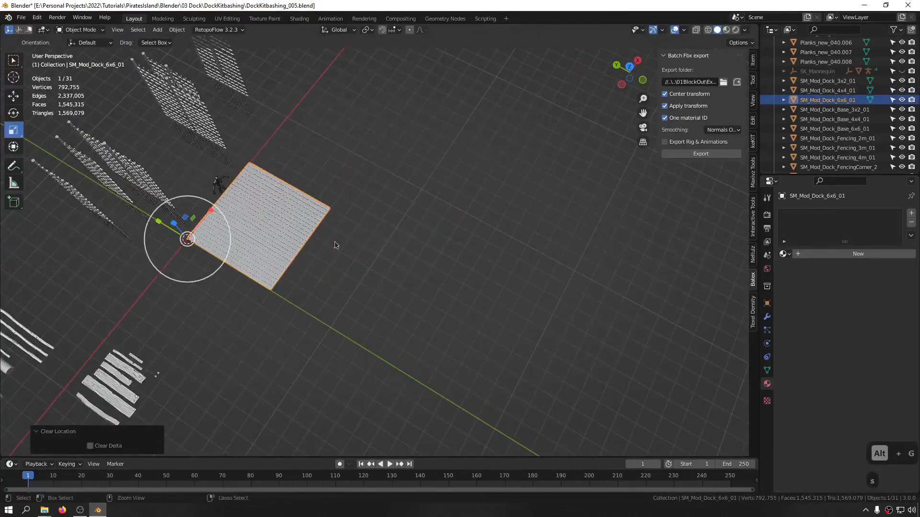
{"action": "key", "text": "s"}
{"action": "key", "text": "ctrl+s"}
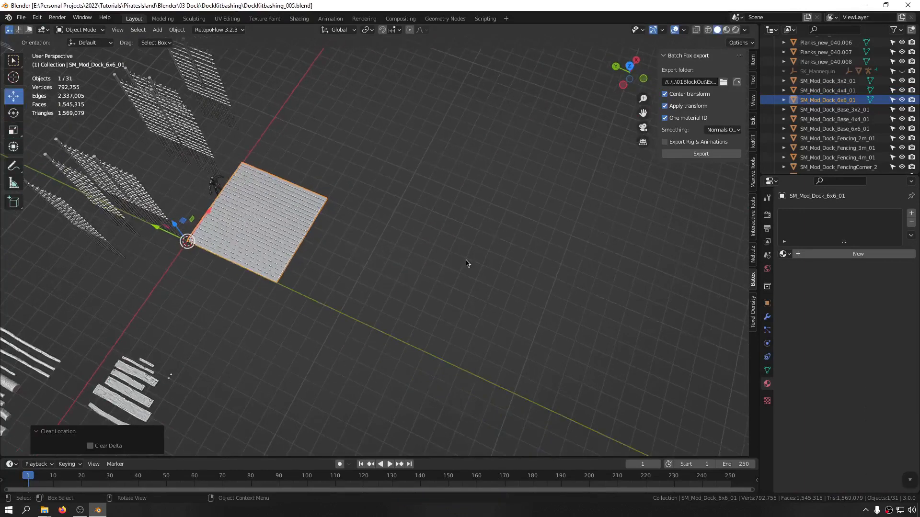
Inspect the 6x6 block-out at the origin and the plank layout of the finished 4x4 and 3x2 dock modules
{"action": "middle_click_drag", "start_coordinate": [474, 263], "coordinate": [361, 207]}
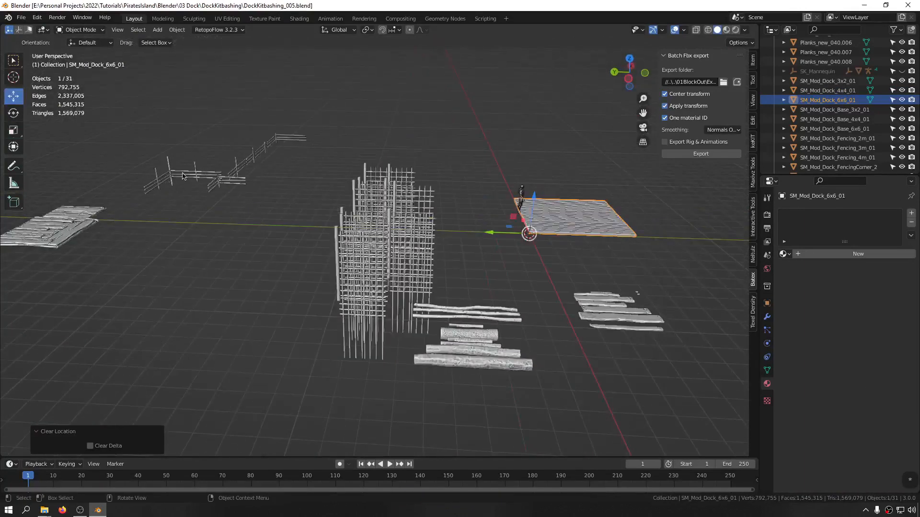
{"action": "middle_click_drag", "start_coordinate": [548, 189], "coordinate": [366, 191], "text": "shift"}
{"action": "middle_click_drag", "start_coordinate": [302, 229], "coordinate": [323, 242]}
{"action": "scroll", "coordinate": [323, 243], "scroll_direction": "up", "scroll_amount": 5}
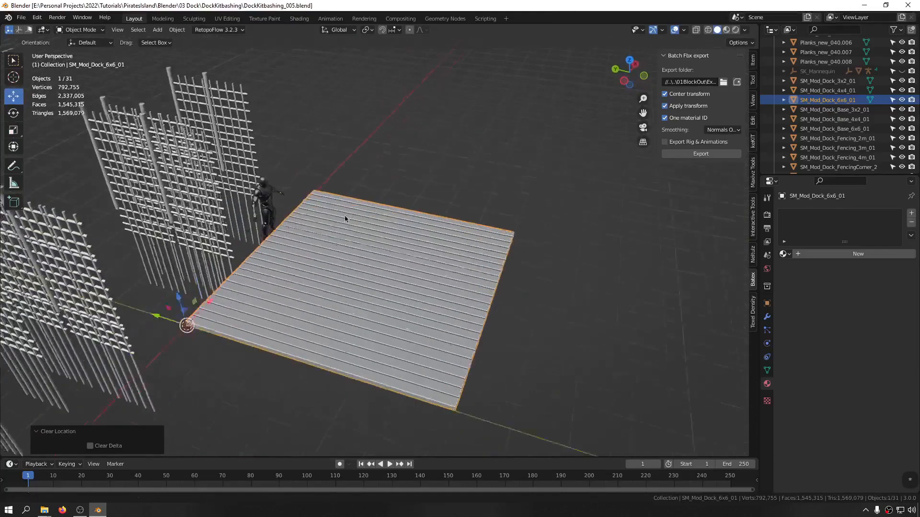
{"action": "middle_click_drag", "start_coordinate": [227, 229], "coordinate": [709, 276], "text": "shift"}
{"action": "middle_click_drag", "start_coordinate": [439, 238], "coordinate": [319, 263]}
{"action": "scroll", "coordinate": [254, 176], "scroll_direction": "up", "scroll_amount": 6}
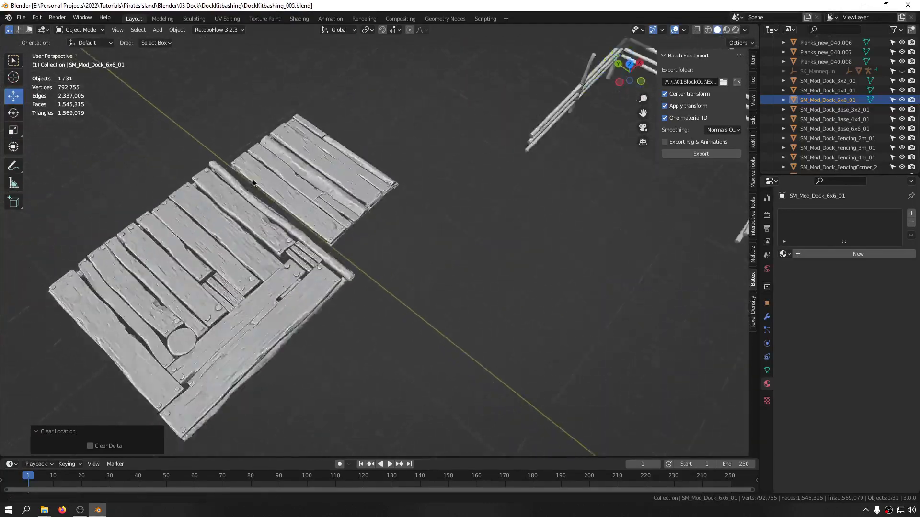
{"action": "middle_click_drag", "start_coordinate": [255, 176], "coordinate": [374, 168]}
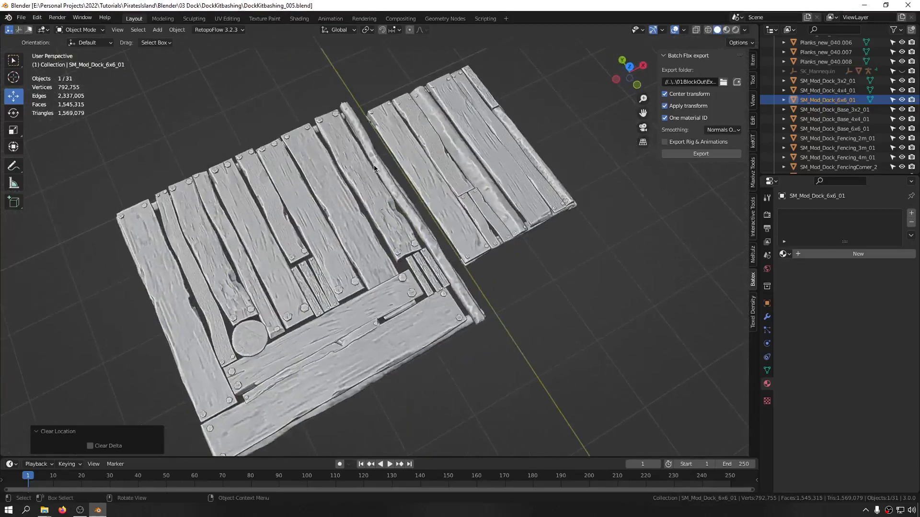
{"action": "key", "text": "ctrl+s"}
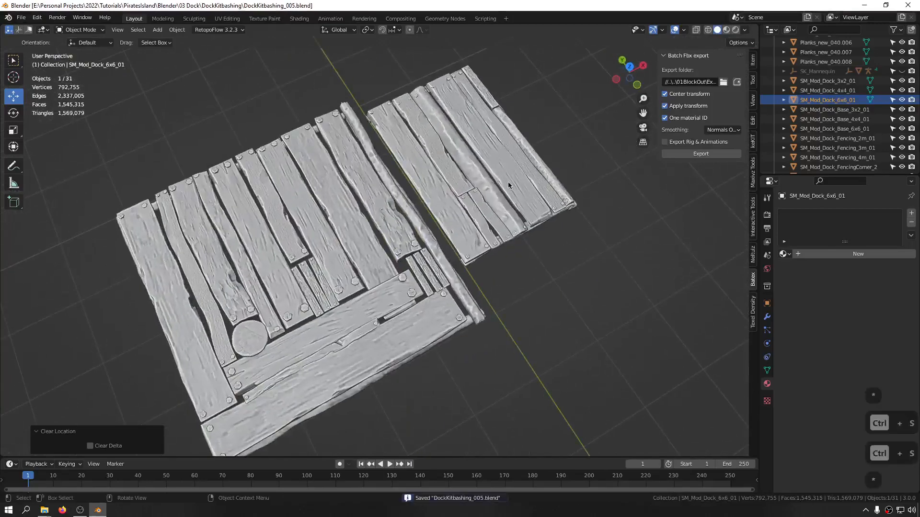
Move the 3x2 dock module 32.465 cm along Y beside the 4x4 module and save the file
{"action": "left_click", "coordinate": [473, 170]}
{"action": "middle_click_drag", "start_coordinate": [407, 156], "coordinate": [467, 147]}
{"action": "key", "text": "g"}
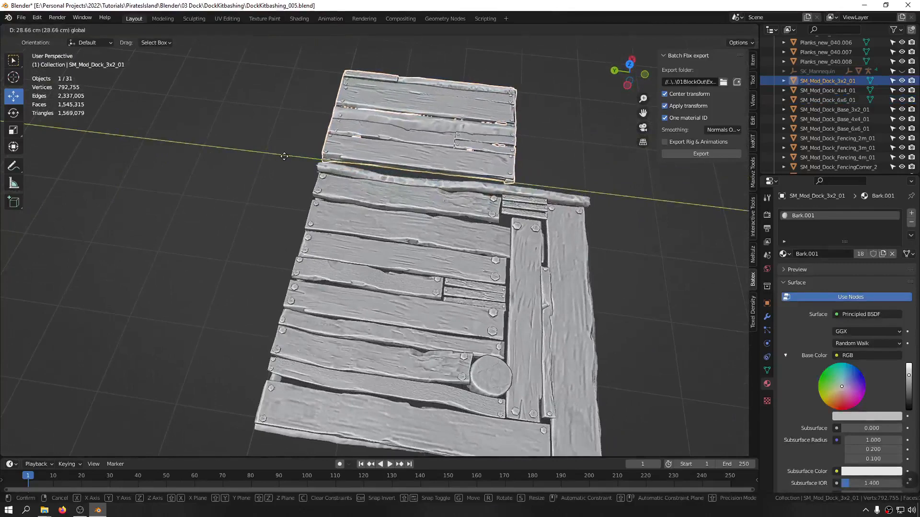
{"action": "left_click_drag", "start_coordinate": [284, 156], "coordinate": [281, 156]}
{"action": "middle_click_drag", "start_coordinate": [536, 158], "coordinate": [484, 160]}
{"action": "key", "text": "ctrl+s"}
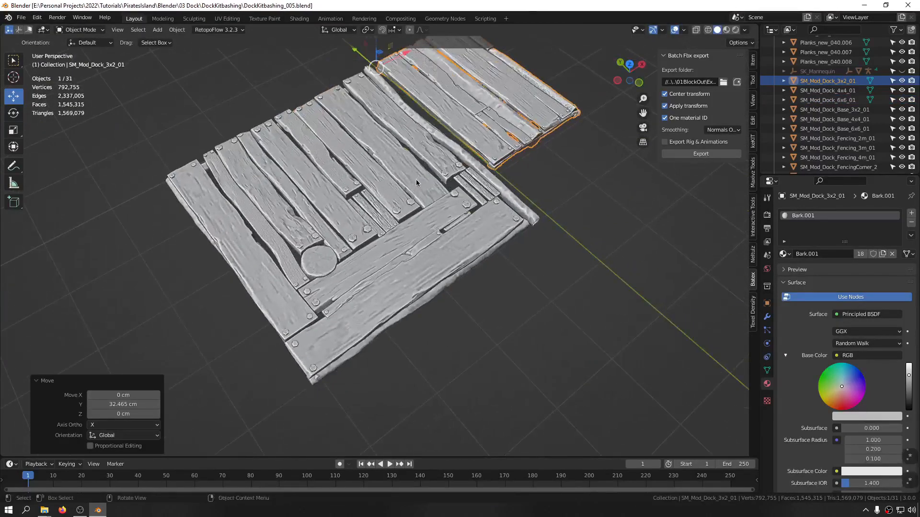
Review the loose plank and bolt pieces and compare them with the assembled 4x4 dock module
{"action": "middle_click_drag", "start_coordinate": [416, 182], "coordinate": [220, 151]}
{"action": "middle_click_drag", "start_coordinate": [329, 122], "coordinate": [303, 156]}
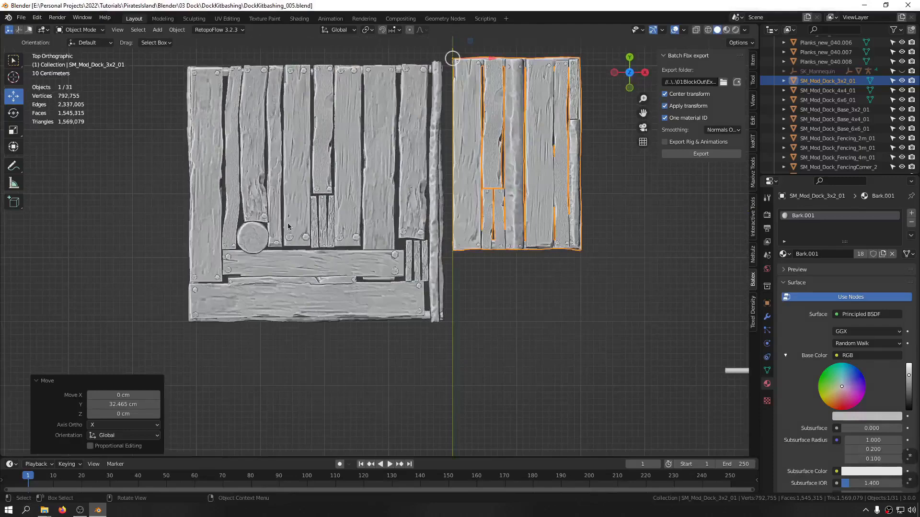
{"action": "middle_click_drag", "start_coordinate": [348, 139], "coordinate": [295, 165]}
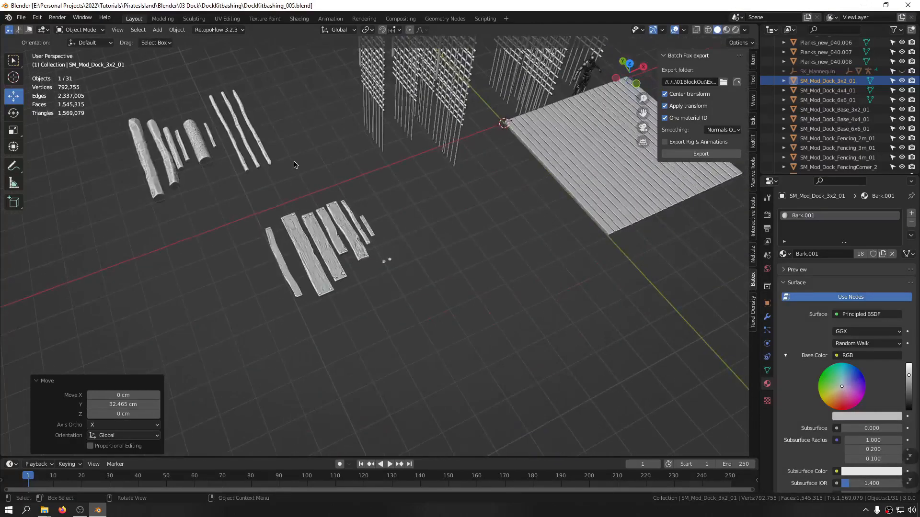
{"action": "left_click_drag", "start_coordinate": [419, 202], "coordinate": [132, 362]}
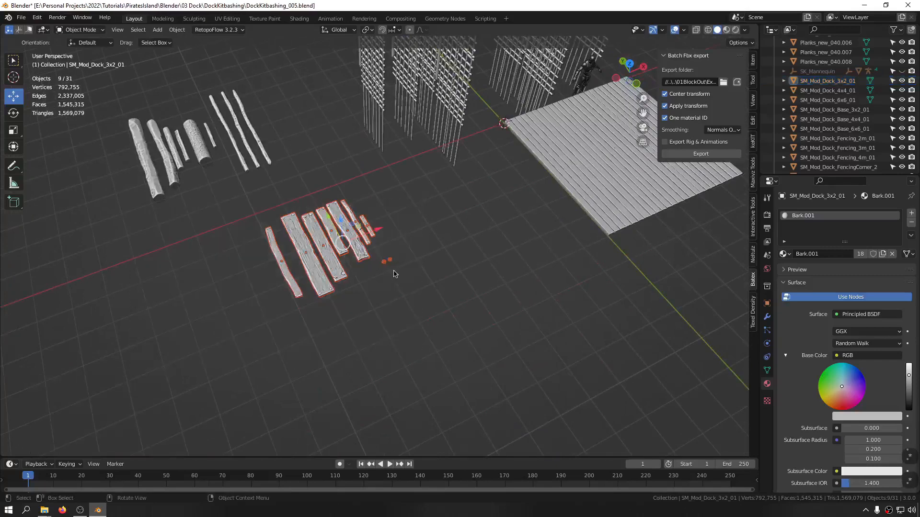
{"action": "middle_click_drag", "start_coordinate": [394, 272], "coordinate": [440, 266]}
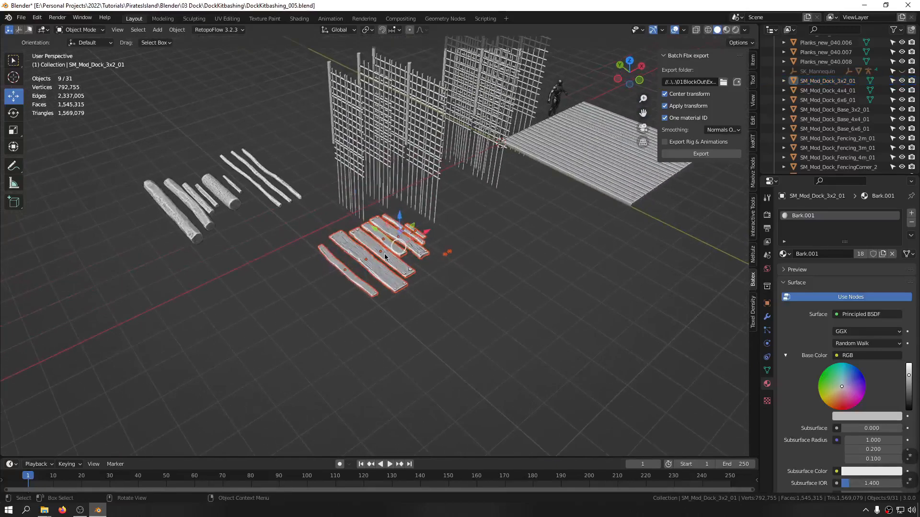
{"action": "middle_click_drag", "start_coordinate": [502, 222], "coordinate": [599, 210]}
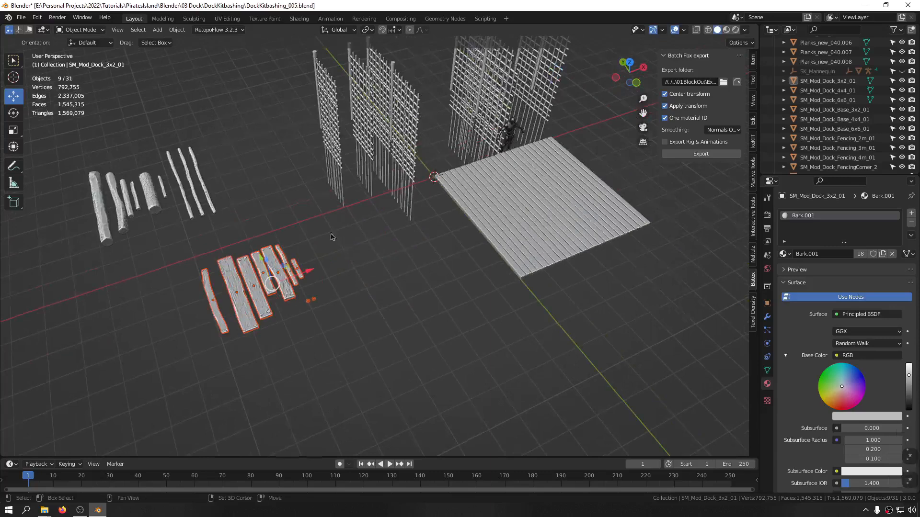
{"action": "middle_click_drag", "start_coordinate": [330, 237], "coordinate": [261, 284]}
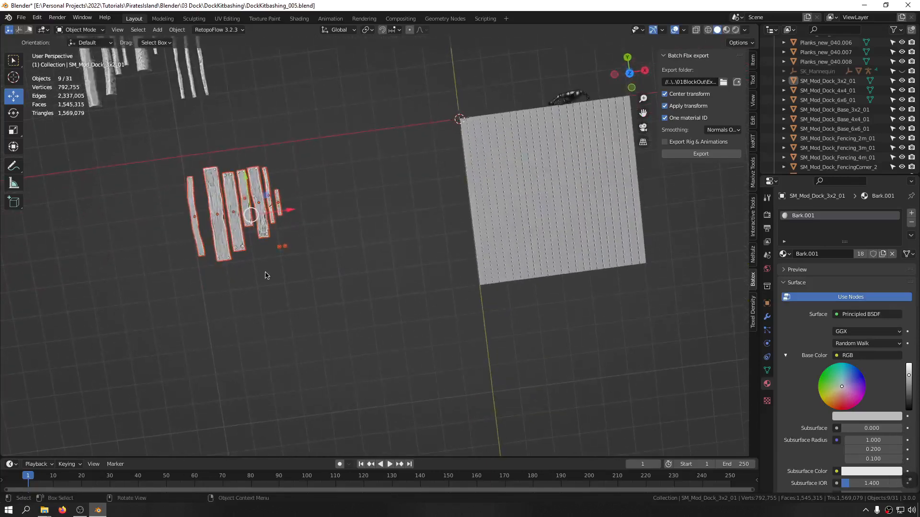
{"action": "key", "text": "ctrl+s"}
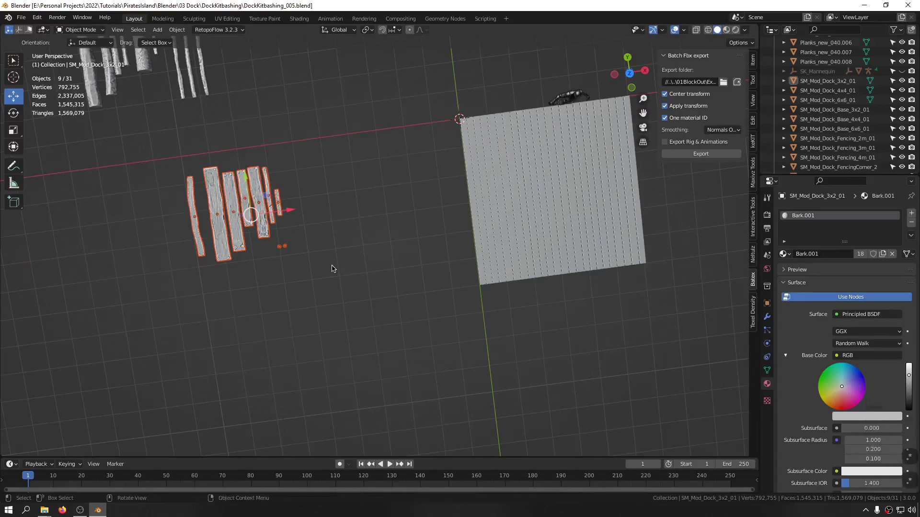
{"action": "middle_click_drag", "start_coordinate": [283, 287], "coordinate": [262, 170]}
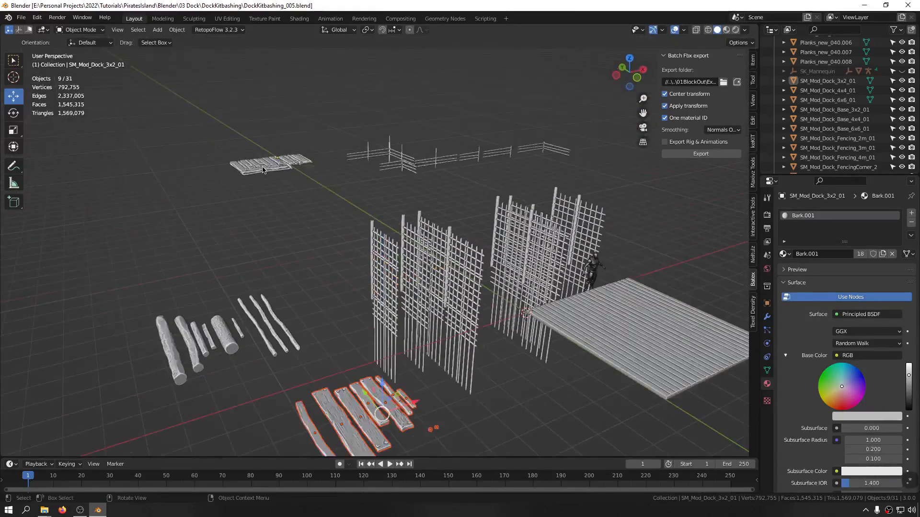
{"action": "left_click", "coordinate": [276, 163]}
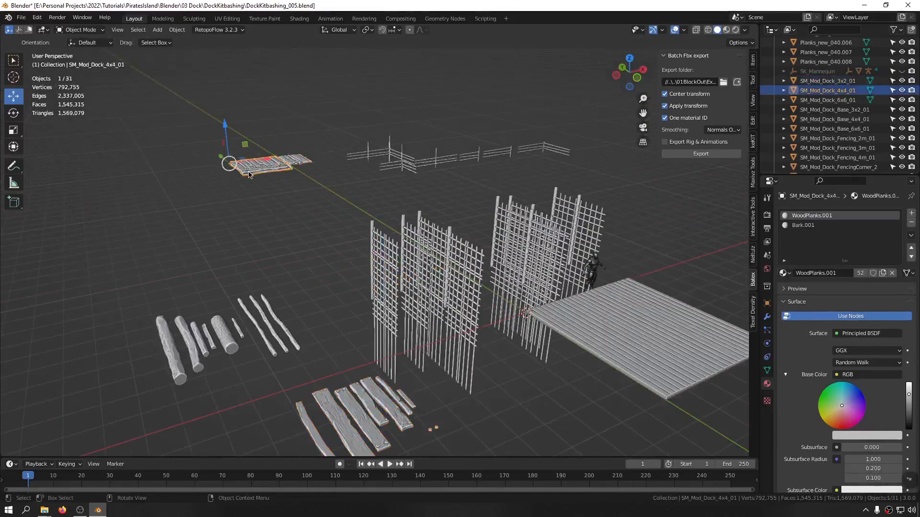
{"action": "middle_click_drag", "start_coordinate": [377, 455], "coordinate": [370, 308]}
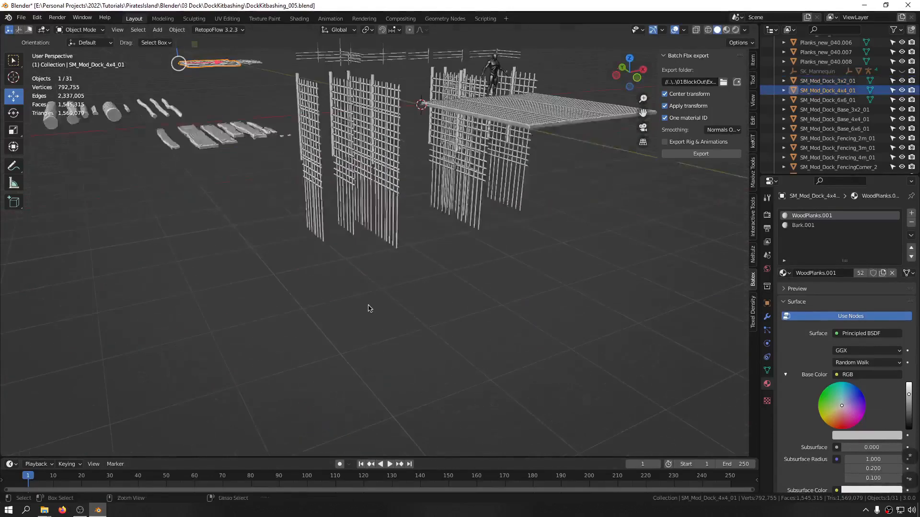
{"action": "key", "text": "ctrl+s"}
Open the 6x6 dock block-out for face editing and select the whole linked plank strip at its edge
{"action": "middle_click_drag", "start_coordinate": [406, 233], "coordinate": [507, 275]}
{"action": "left_click", "coordinate": [415, 275]}
{"action": "key", "text": "ctrl+s"}
{"action": "middle_click_drag", "start_coordinate": [509, 309], "coordinate": [464, 294], "text": "shift"}
{"action": "middle_click_drag", "start_coordinate": [422, 324], "coordinate": [494, 282]}
{"action": "scroll", "coordinate": [432, 328], "scroll_direction": "up", "scroll_amount": 1}
{"action": "scroll", "coordinate": [380, 298], "scroll_direction": "up", "scroll_amount": 2}
{"action": "key", "text": "Tab"}
{"action": "key", "text": "3"}
{"action": "left_click", "coordinate": [493, 282], "text": "alt"}
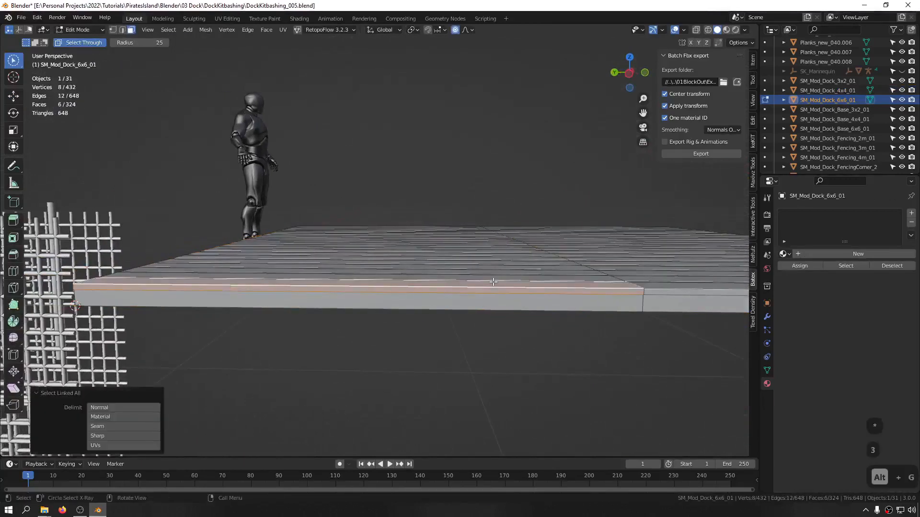
From the side view, select the block-out's upper plank strips with Select Box X-Ray, extend to linked geometry, and delete them
{"action": "middle_click_drag", "start_coordinate": [576, 281], "coordinate": [323, 440], "text": "shift"}
{"action": "scroll", "coordinate": [446, 295], "scroll_direction": "up", "scroll_amount": 1}
{"action": "left_click", "coordinate": [445, 294]}
{"action": "scroll", "coordinate": [456, 315], "scroll_direction": "up", "scroll_amount": 2}
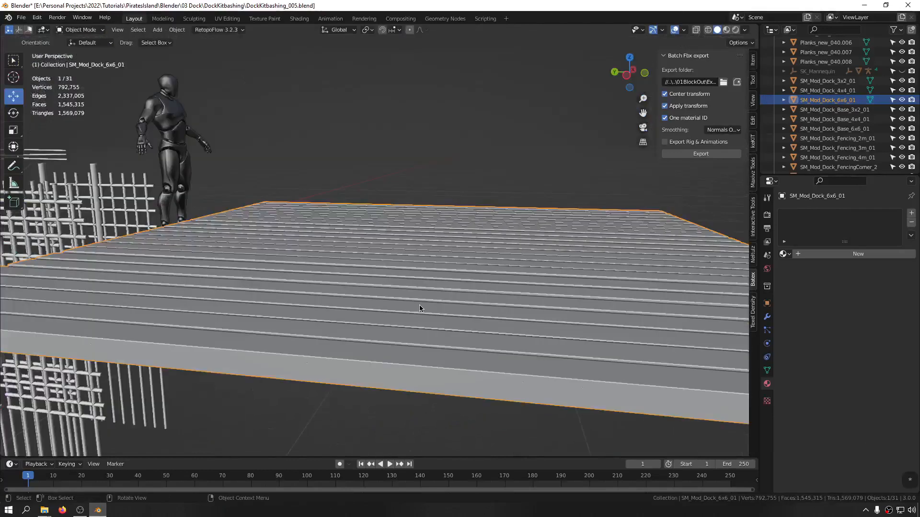
{"action": "key", "text": "3"}
{"action": "middle_click_drag", "start_coordinate": [419, 305], "coordinate": [473, 303]}
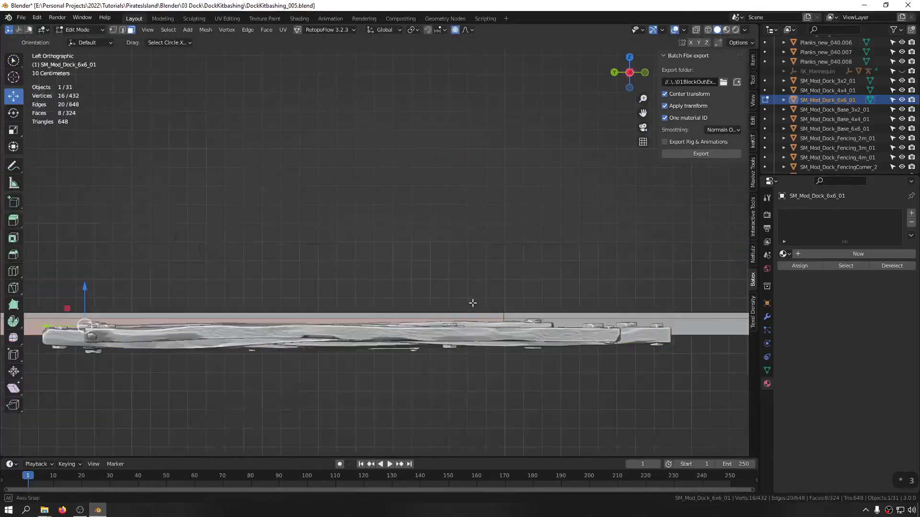
{"action": "left_click", "coordinate": [10, 64]}
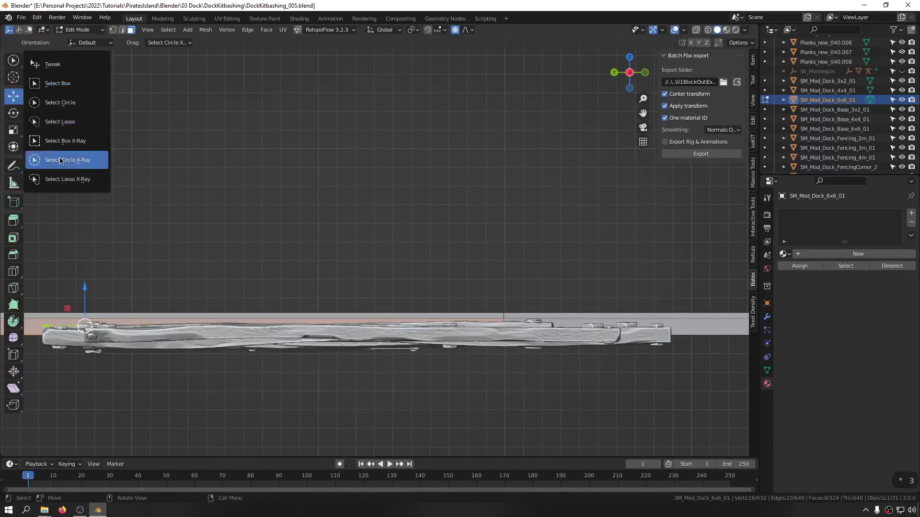
{"action": "left_click", "coordinate": [62, 140]}
{"action": "left_click_drag", "start_coordinate": [640, 280], "coordinate": [481, 316]}
{"action": "middle_click_drag", "start_coordinate": [481, 317], "coordinate": [420, 262]}
{"action": "key", "text": "alt+g"}
{"action": "key", "text": "x"}
{"action": "left_click", "coordinate": [389, 335]}
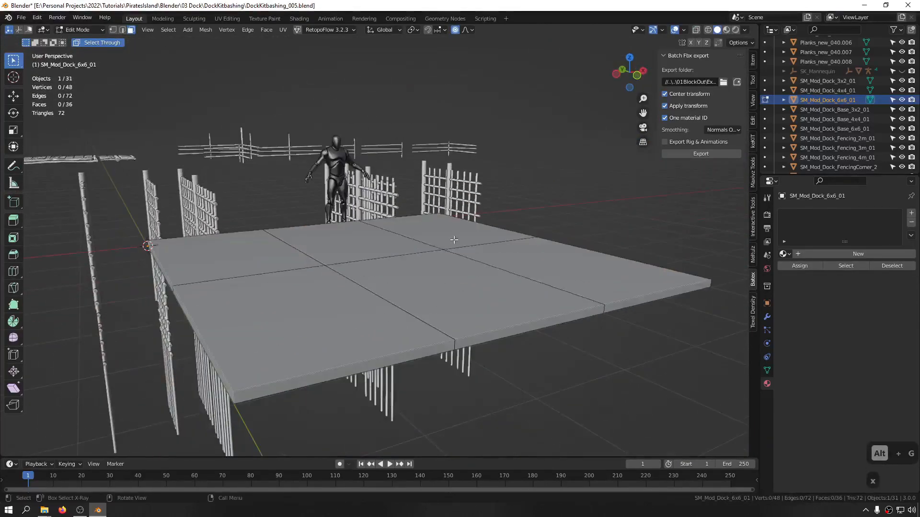
Select the top faces of all six slabs of the 6x6 dock block-out
{"action": "left_click", "coordinate": [454, 240]}
{"action": "left_click", "coordinate": [395, 246], "text": "shift"}
{"action": "left_click", "coordinate": [293, 259], "text": "shift"}
{"action": "left_click", "coordinate": [303, 302], "text": "shift"}
{"action": "left_click", "coordinate": [469, 280], "text": "shift"}
{"action": "left_click", "coordinate": [550, 267], "text": "shift"}
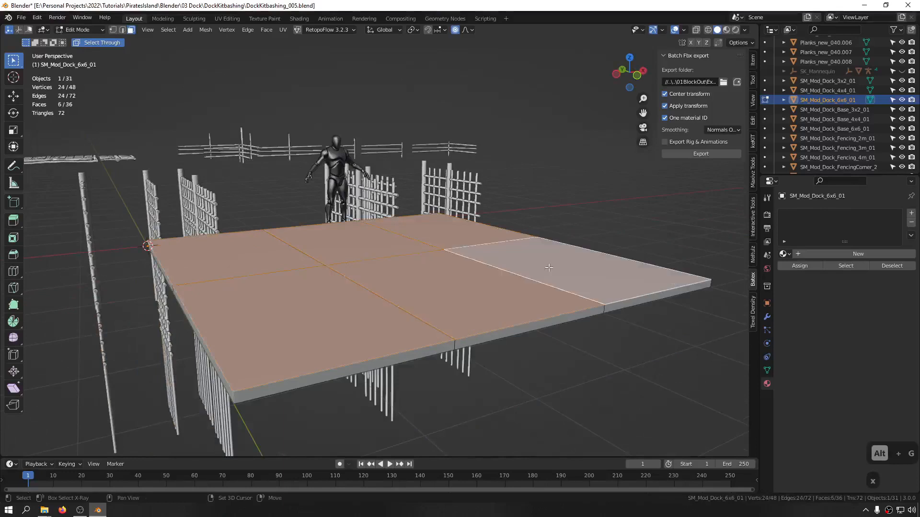
{"action": "key", "text": "g"}
{"action": "left_click_drag", "start_coordinate": [389, 228], "coordinate": [389, 225]}
{"action": "key", "text": "ctrl+z"}
With proportional editing off, raise the selected slab top faces slightly along Z, return to Object Mode, and save
{"action": "key", "text": "o"}
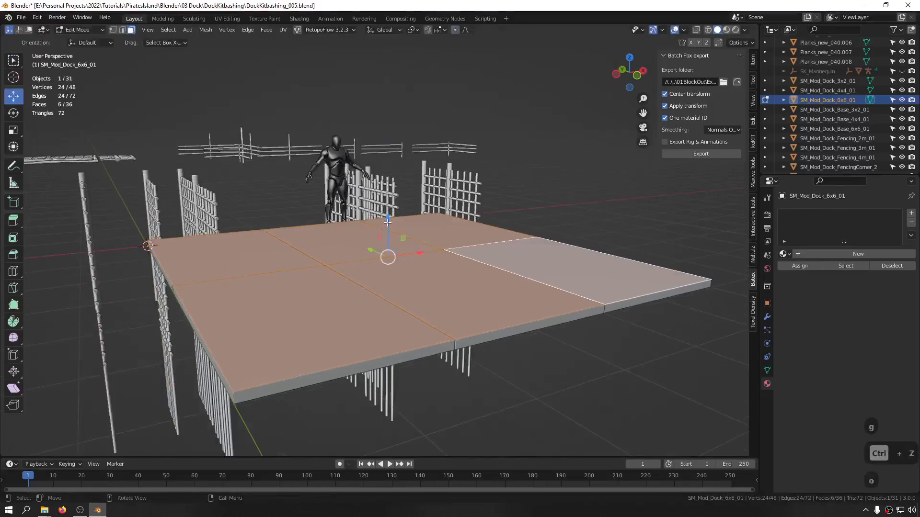
{"action": "left_click_drag", "start_coordinate": [386, 226], "coordinate": [389, 218]}
{"action": "key", "text": "Tab"}
{"action": "left_click", "coordinate": [388, 160]}
{"action": "middle_click_drag", "start_coordinate": [424, 172], "coordinate": [379, 148]}
{"action": "key", "text": "ctrl+s"}
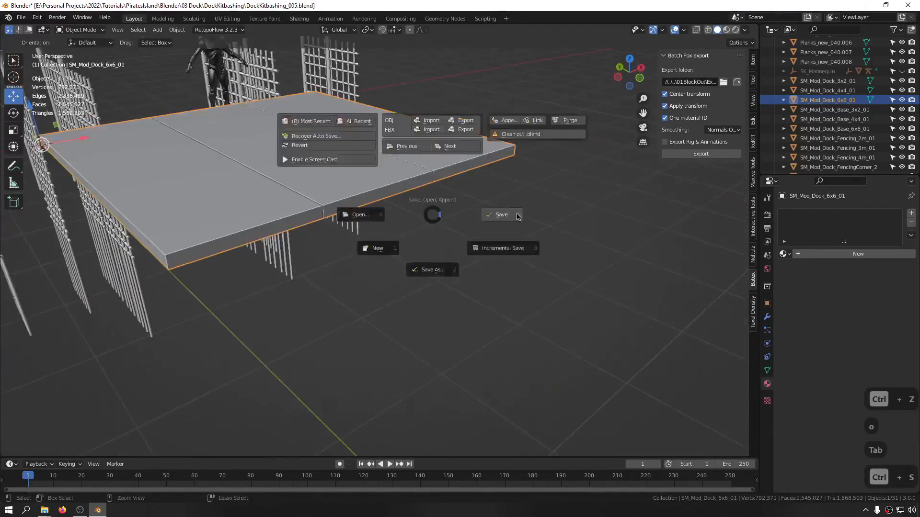
{"action": "left_click", "coordinate": [516, 215]}
Set the 6x6 dock block-out to display as wireframe in the viewport
{"action": "key", "text": "F4"}
{"action": "key", "text": "F4"}
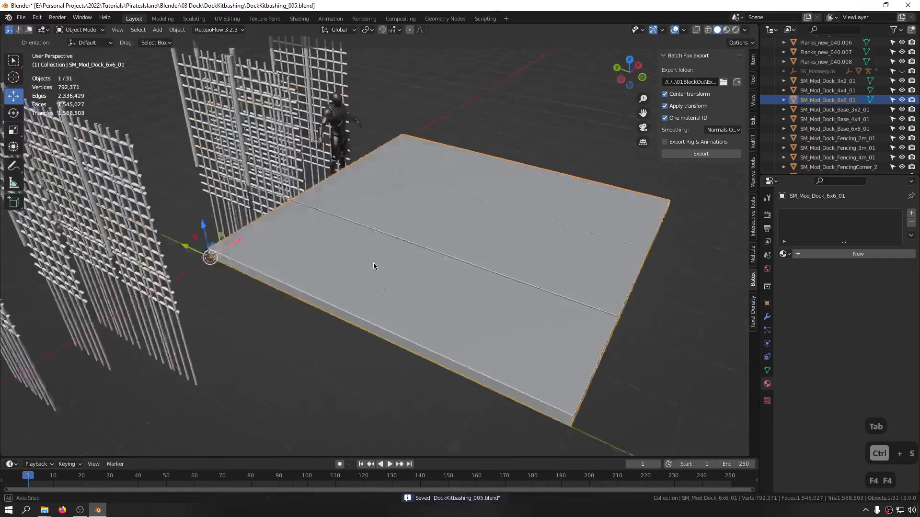
{"action": "key", "text": "F3"}
{"action": "middle_click_drag", "start_coordinate": [507, 290], "coordinate": [316, 253], "text": "shift"}
{"action": "left_click", "coordinate": [488, 175]}
{"action": "middle_click_drag", "start_coordinate": [348, 178], "coordinate": [492, 219], "text": "shift"}
{"action": "left_click", "coordinate": [493, 221]}
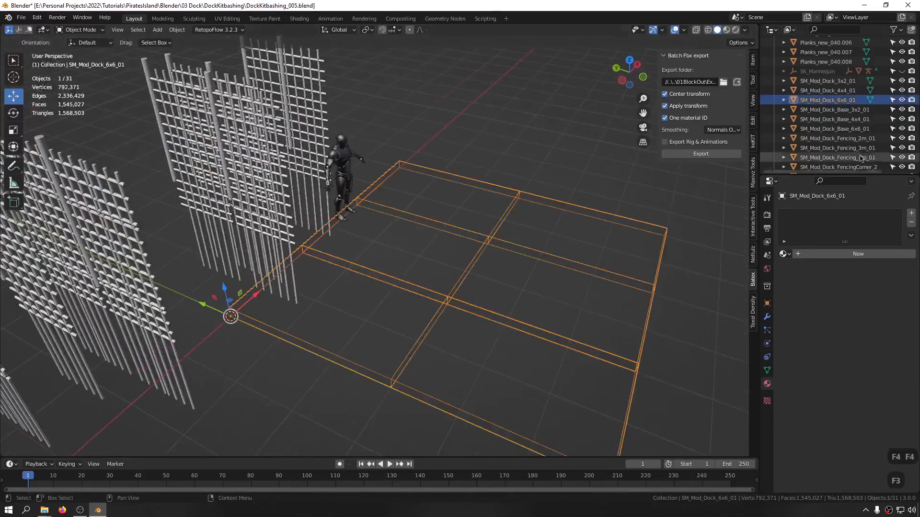
Add all loose log, stick, plank and bolt pieces to the selection and isolate them with the 6x6 block-out in local view
{"action": "scroll", "coordinate": [390, 328], "scroll_direction": "down", "scroll_amount": 6}
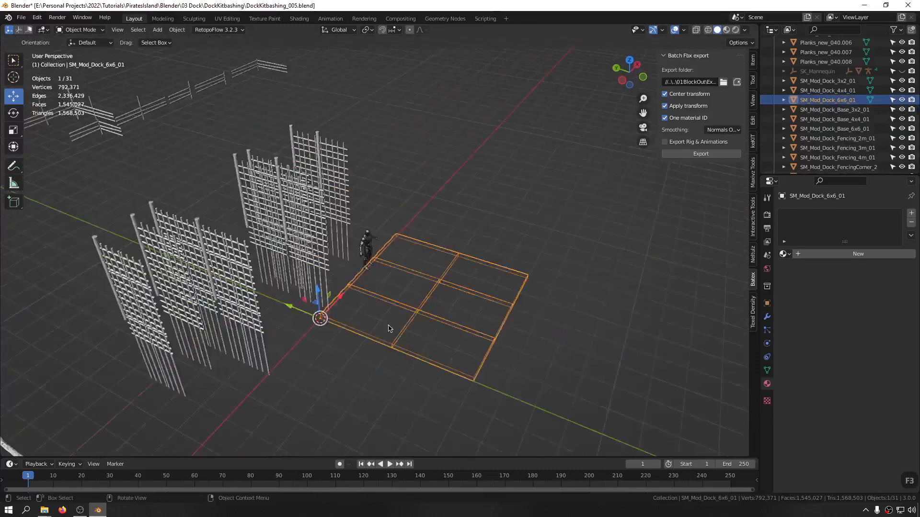
{"action": "middle_click_drag", "start_coordinate": [257, 448], "coordinate": [358, 327], "text": "shift"}
{"action": "left_click_drag", "start_coordinate": [487, 279], "coordinate": [339, 375], "text": "shift"}
{"action": "left_click", "coordinate": [278, 258], "text": "shift"}
{"action": "key", "text": "ctrl+z"}
{"action": "middle_click_drag", "start_coordinate": [278, 257], "coordinate": [218, 290]}
{"action": "left_click_drag", "start_coordinate": [218, 289], "coordinate": [19, 358], "text": "shift"}
{"action": "key", "text": "ctrl+f"}
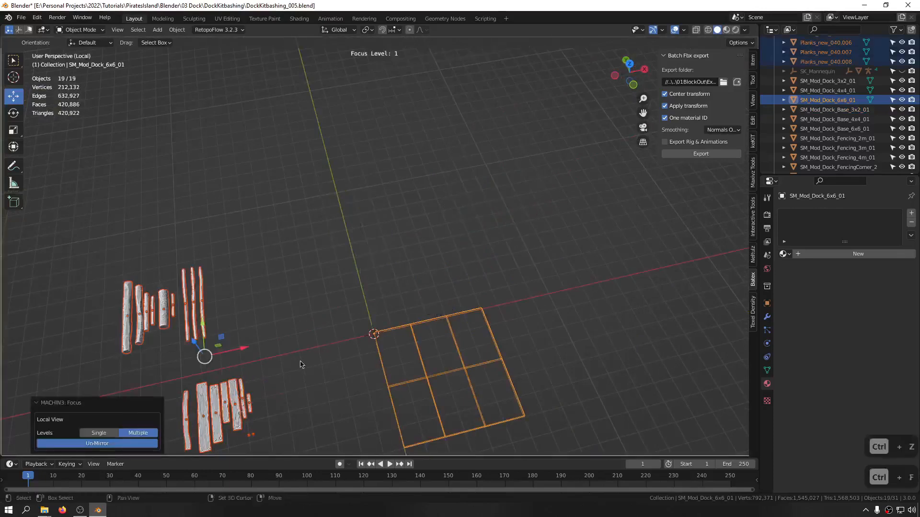
Save the file and deselect everything in the isolated view
{"action": "middle_click_drag", "start_coordinate": [302, 365], "coordinate": [336, 263], "text": "shift"}
{"action": "key", "text": "ctrl+s"}
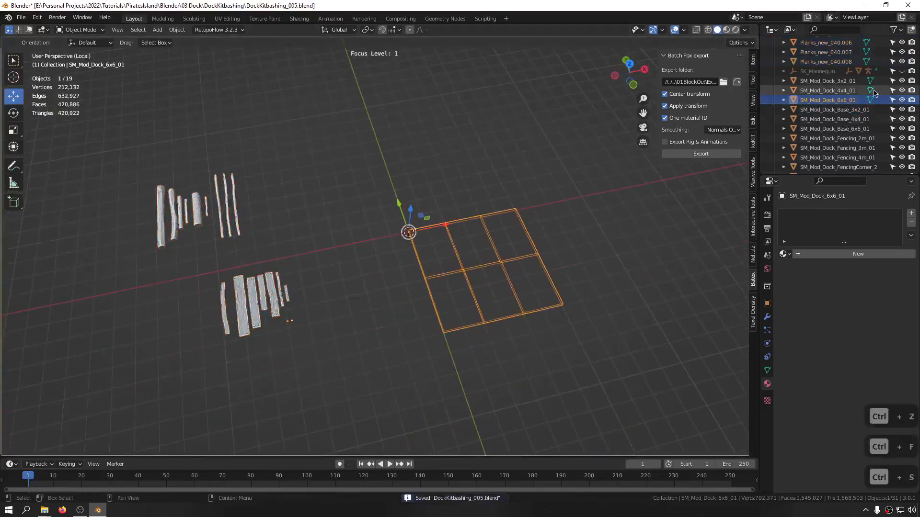
{"action": "key", "text": "alt+a"}
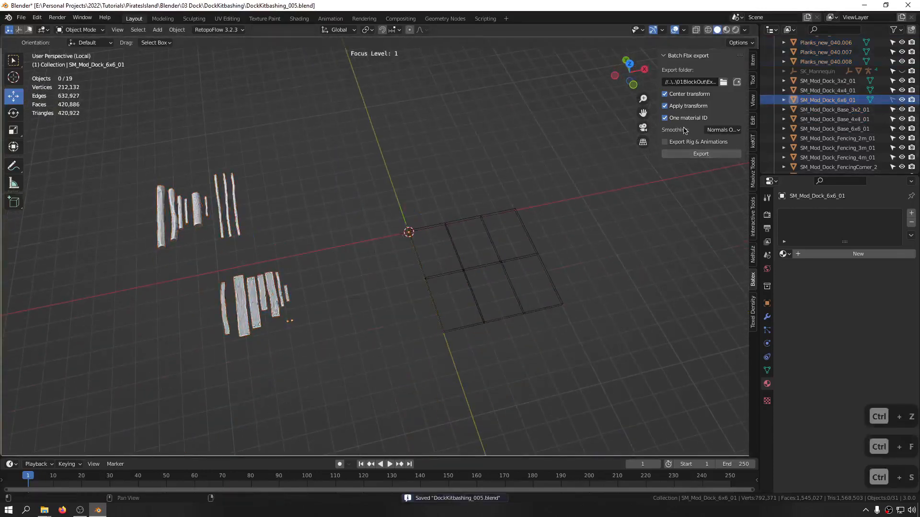
{"action": "middle_click_drag", "start_coordinate": [405, 210], "coordinate": [215, 221]}
{"action": "middle_click_drag", "start_coordinate": [417, 265], "coordinate": [416, 168], "text": "ctrl"}
{"action": "middle_click_drag", "start_coordinate": [363, 236], "coordinate": [375, 222]}
{"action": "key", "text": "f"}
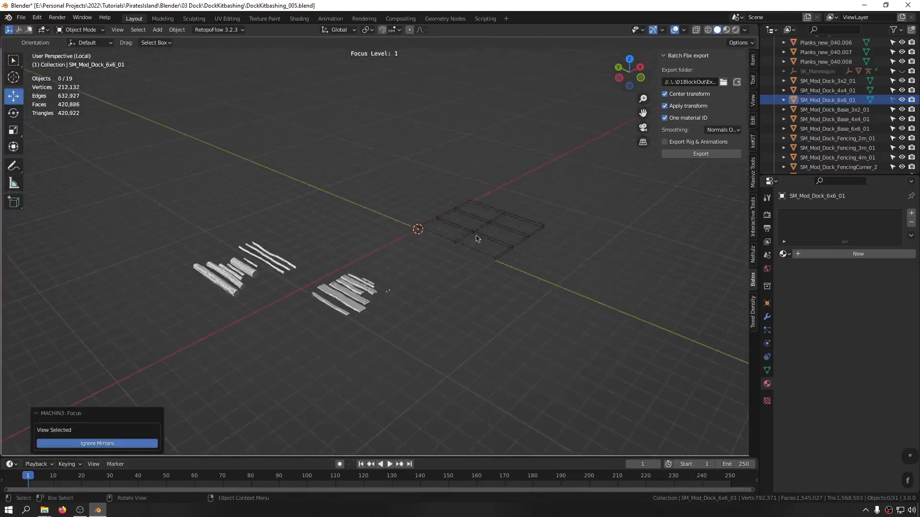
In top view, duplicate plank Planks_new_014 and place the copy inside the block-out's corner at the origin, about 776 cm along X and 62 cm along Y
{"action": "middle_click_drag", "start_coordinate": [375, 222], "coordinate": [400, 260], "text": "alt"}
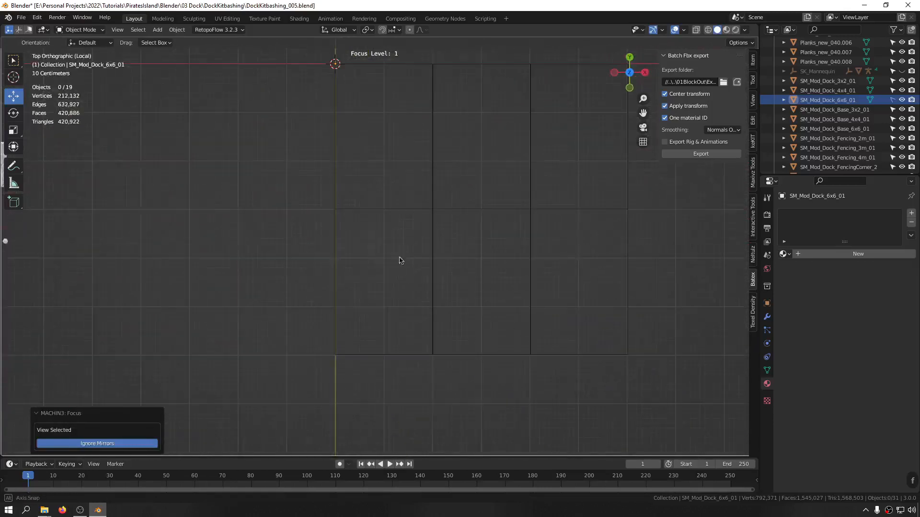
{"action": "middle_click_drag", "start_coordinate": [307, 240], "coordinate": [130, 228], "text": "shift"}
{"action": "left_click", "coordinate": [183, 200]}
{"action": "scroll", "coordinate": [195, 232], "scroll_direction": "down", "scroll_amount": 4, "text": "ctrl"}
{"action": "key", "text": "shift+d"}
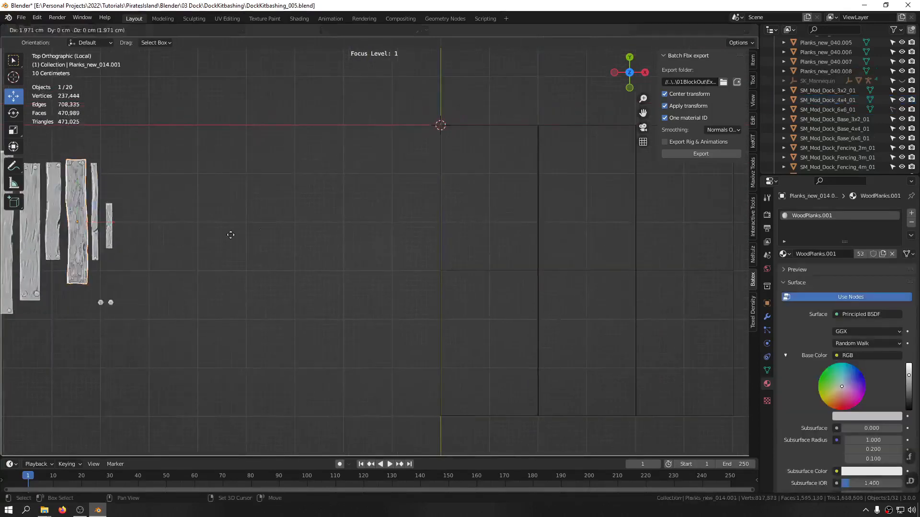
{"action": "left_click", "coordinate": [576, 216]}
{"action": "left_click", "coordinate": [768, 317]}
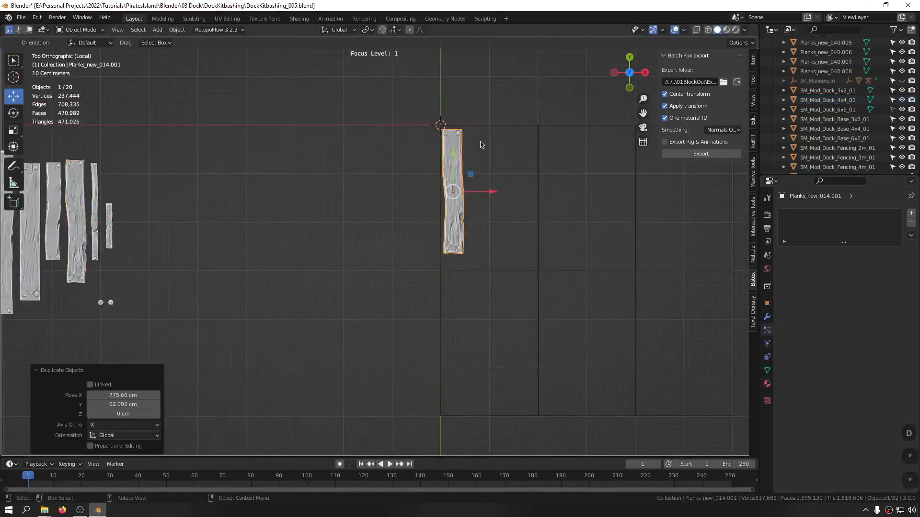
Nudge the copied plank slightly along Y so its end sits close to the block-out's edge, and deselect it
{"action": "scroll", "coordinate": [481, 144], "scroll_direction": "down", "scroll_amount": 2, "text": "ctrl"}
{"action": "scroll", "coordinate": [418, 168], "scroll_direction": "up", "scroll_amount": 6}
{"action": "scroll", "coordinate": [431, 122], "scroll_direction": "down", "scroll_amount": 3}
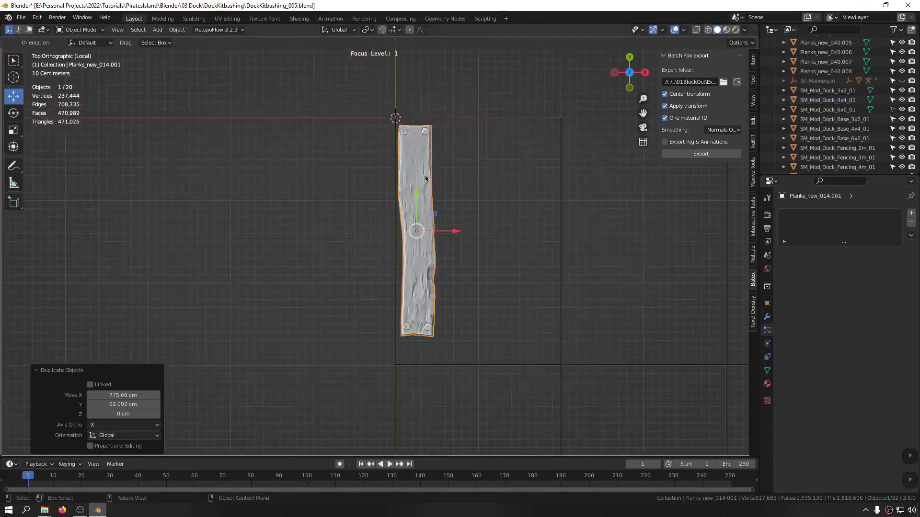
{"action": "left_click_drag", "start_coordinate": [416, 207], "coordinate": [416, 199]}
{"action": "left_click", "coordinate": [417, 201]}
{"action": "left_click", "coordinate": [389, 231]}
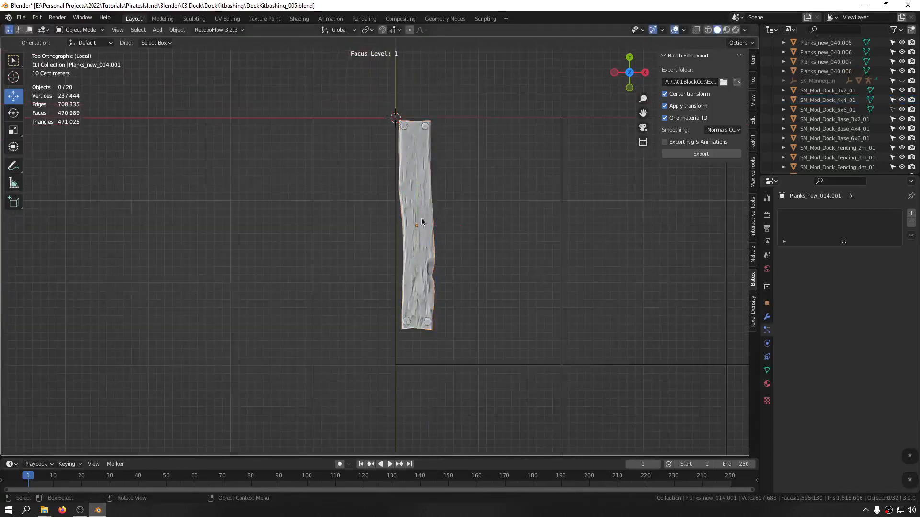
Inspect the placed plank's height against the wireframe block-out from a low angle and save the file
{"action": "middle_click_drag", "start_coordinate": [377, 214], "coordinate": [394, 236]}
{"action": "scroll", "coordinate": [437, 186], "scroll_direction": "up", "scroll_amount": 4}
{"action": "key", "text": "ctrl+s"}
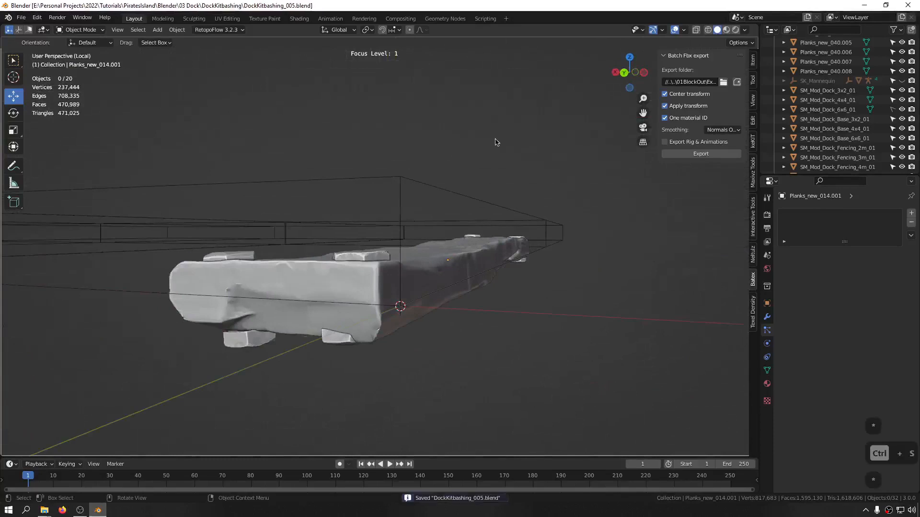
In top view, duplicate the wide plank Planks_new_020 and place the copy over the dock's first plank, about 963 cm along X and 71 cm along Y
{"action": "scroll", "coordinate": [428, 237], "scroll_direction": "down", "scroll_amount": 10}
{"action": "middle_click_drag", "start_coordinate": [283, 261], "coordinate": [469, 244]}
{"action": "key", "text": "KP_7"}
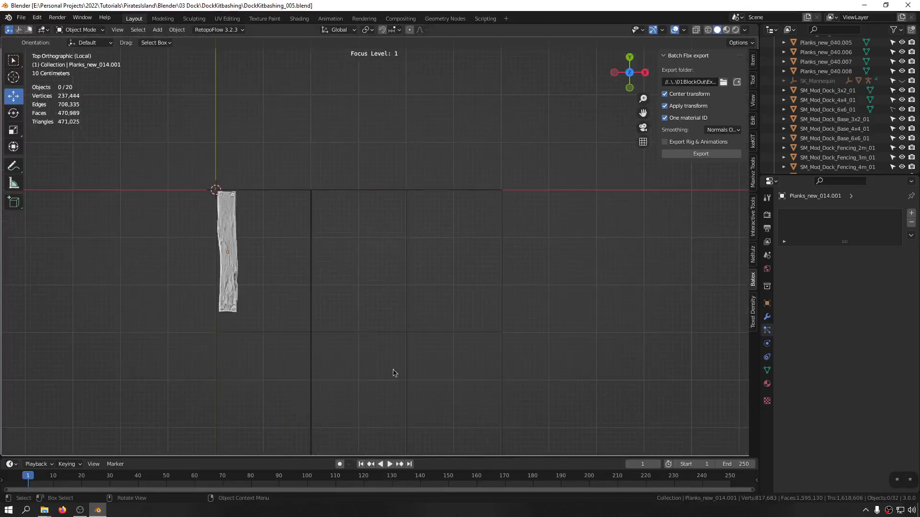
{"action": "middle_click_drag", "start_coordinate": [393, 372], "coordinate": [415, 285], "text": "shift"}
{"action": "scroll", "coordinate": [272, 302], "scroll_direction": "down", "scroll_amount": 1}
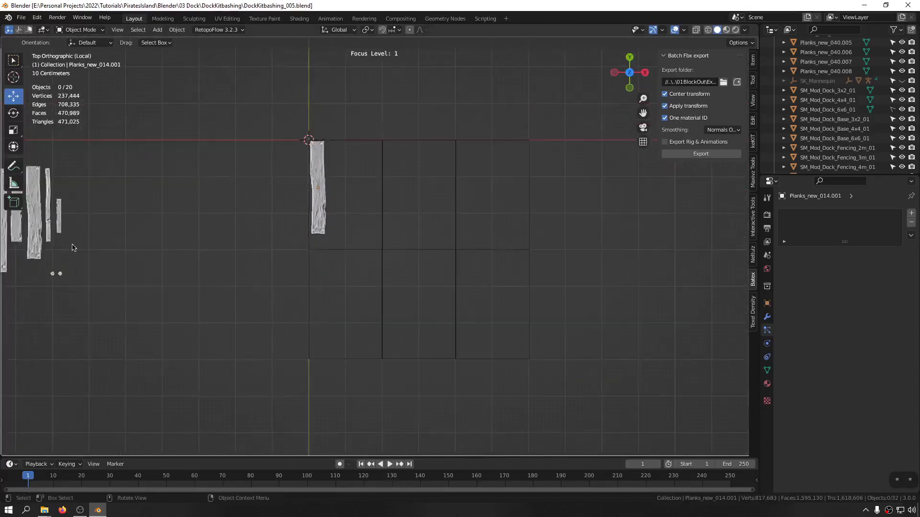
{"action": "middle_click_drag", "start_coordinate": [28, 267], "coordinate": [94, 268], "text": "shift"}
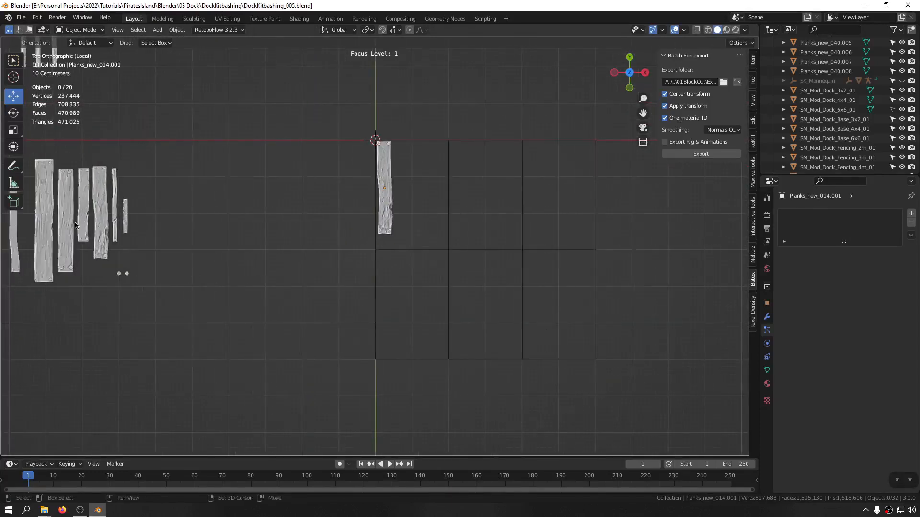
{"action": "middle_click_drag", "start_coordinate": [75, 225], "coordinate": [113, 226], "text": "shift"}
{"action": "left_click", "coordinate": [98, 225]}
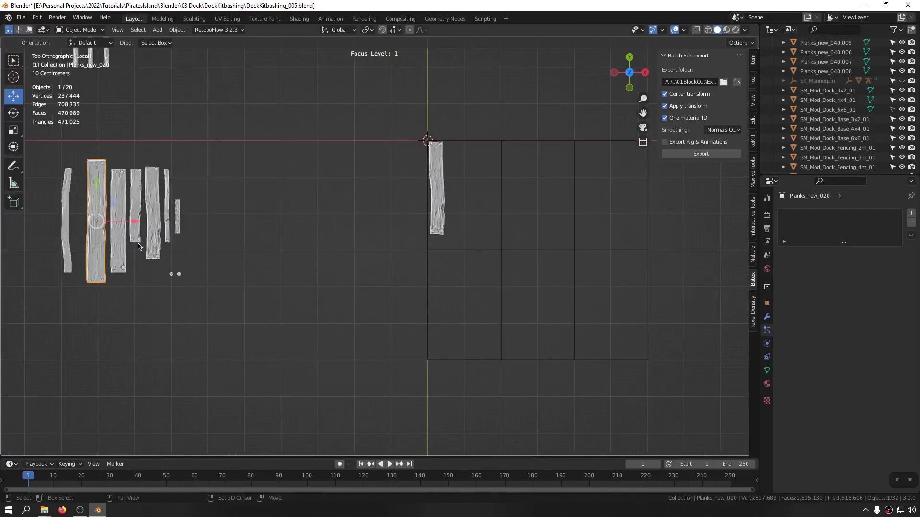
{"action": "key", "text": "shift+d"}
{"action": "left_click", "coordinate": [470, 185]}
Move the wide plank copy about 16 cm along X and -23 cm along Y so it sits beside the first plank, and save
{"action": "scroll", "coordinate": [476, 189], "scroll_direction": "up", "scroll_amount": 5}
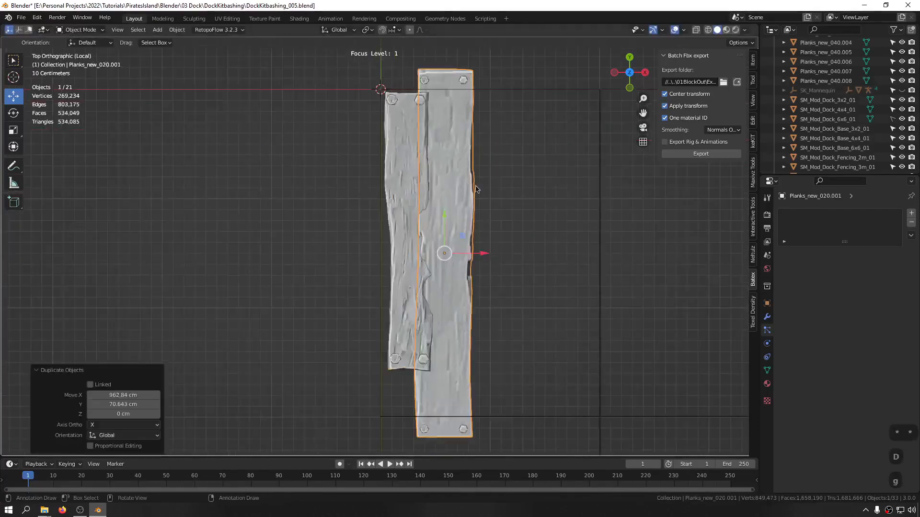
{"action": "key", "text": "g"}
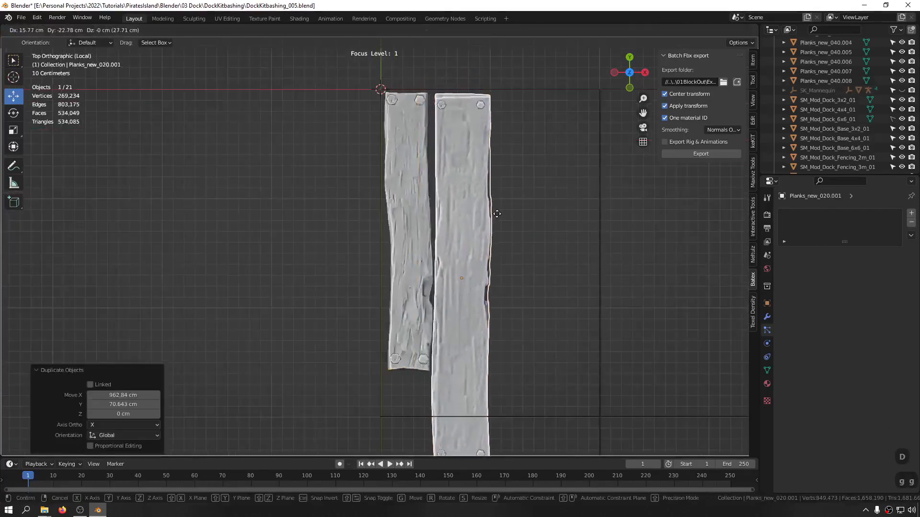
{"action": "left_click", "coordinate": [497, 213]}
{"action": "scroll", "coordinate": [419, 254], "scroll_direction": "down", "scroll_amount": 4}
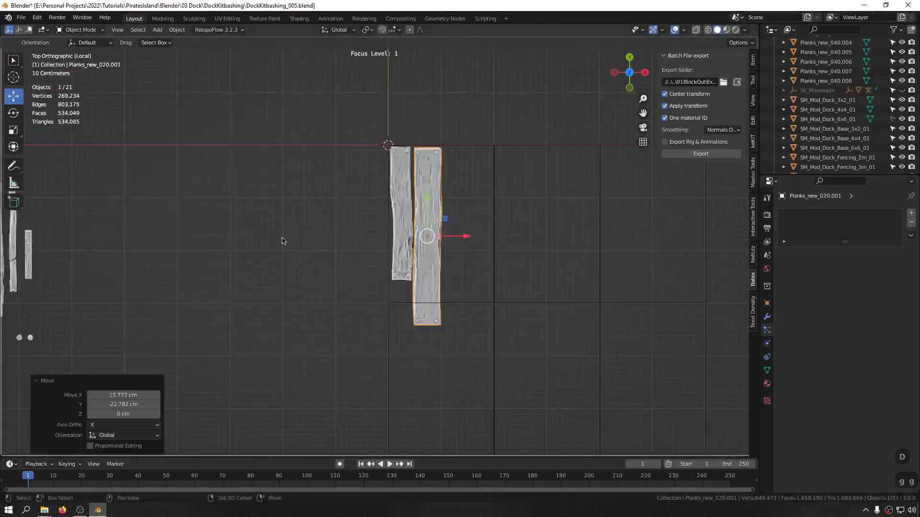
{"action": "middle_click_drag", "start_coordinate": [282, 240], "coordinate": [299, 145], "text": "shift"}
{"action": "left_click", "coordinate": [461, 267]}
{"action": "key", "text": "ctrl+s"}
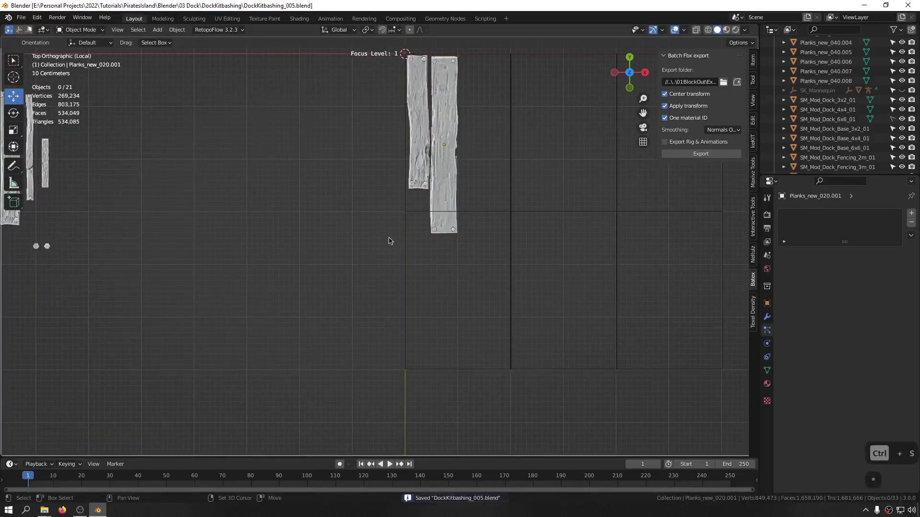
Duplicate the narrow plank Planks_new_017 and place the copy beside the dock's wide plank, about 824 cm along X and 72 cm along Y
{"action": "middle_click_drag", "start_coordinate": [389, 241], "coordinate": [319, 290], "text": "shift"}
{"action": "left_click", "coordinate": [372, 159]}
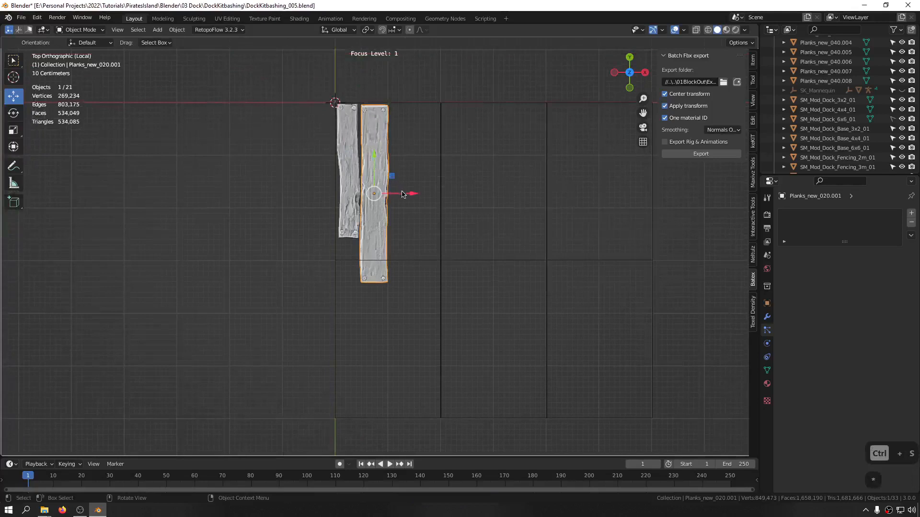
{"action": "middle_click_drag", "start_coordinate": [215, 235], "coordinate": [145, 254], "text": "shift"}
{"action": "left_click", "coordinate": [196, 184]}
{"action": "key", "text": "shift+d"}
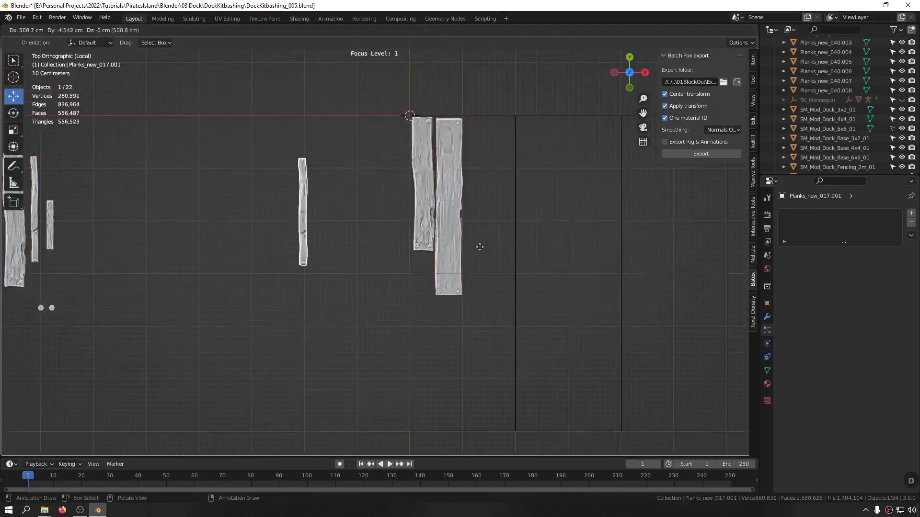
{"action": "left_click", "coordinate": [637, 205]}
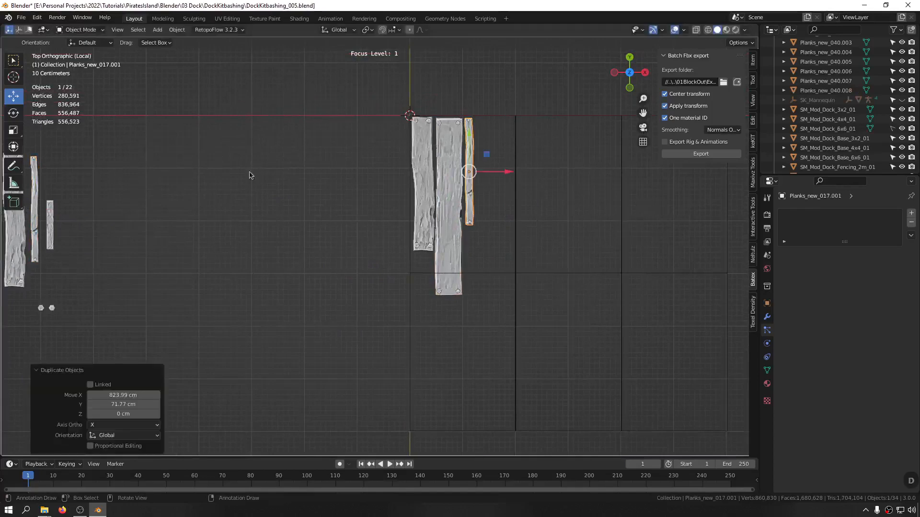
{"action": "left_click", "coordinate": [546, 171]}
Move the narrow plank copy closer to the wide plank, about -3.4 cm along X and -0.6 cm along Y
{"action": "scroll", "coordinate": [407, 169], "scroll_direction": "up", "scroll_amount": 6}
{"action": "scroll", "coordinate": [407, 169], "scroll_direction": "up", "scroll_amount": 1}
{"action": "left_click", "coordinate": [473, 153]}
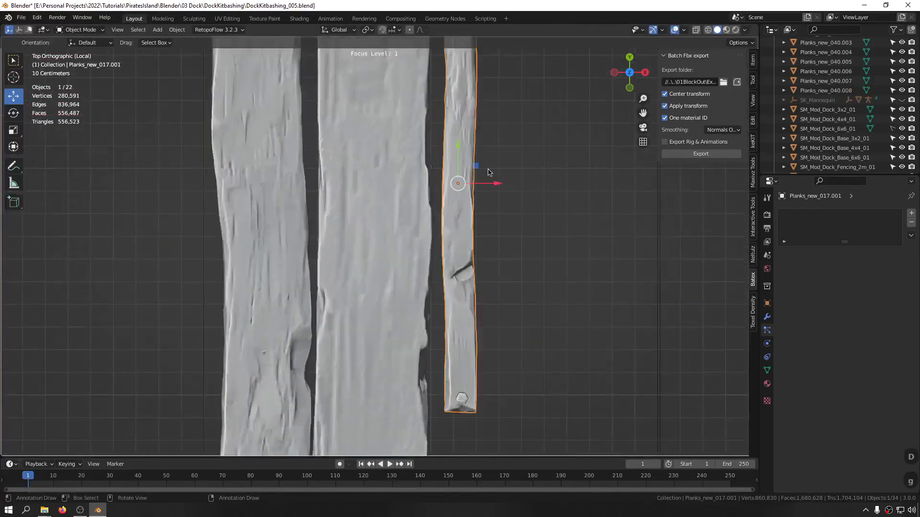
{"action": "key", "text": "g"}
{"action": "left_click", "coordinate": [472, 173]}
{"action": "scroll", "coordinate": [495, 227], "scroll_direction": "down", "scroll_amount": 4}
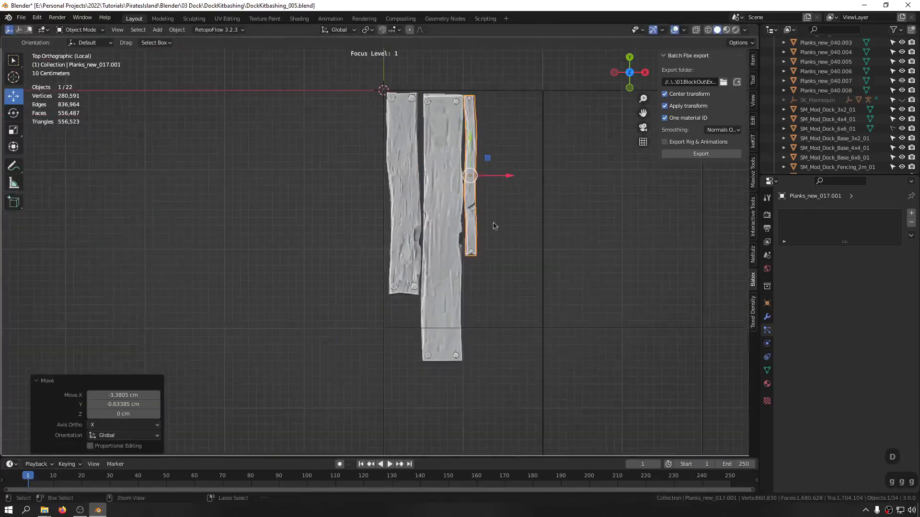
Rotate the narrow plank about 1° around the view's Z axis and shift it about 2.4 cm along X and -0.6 cm along Y
{"action": "middle_click_drag", "start_coordinate": [495, 226], "coordinate": [416, 243], "text": "shift"}
{"action": "key", "text": "r"}
{"action": "key", "text": "r"}
{"action": "left_click", "coordinate": [427, 146]}
{"action": "key", "text": "g"}
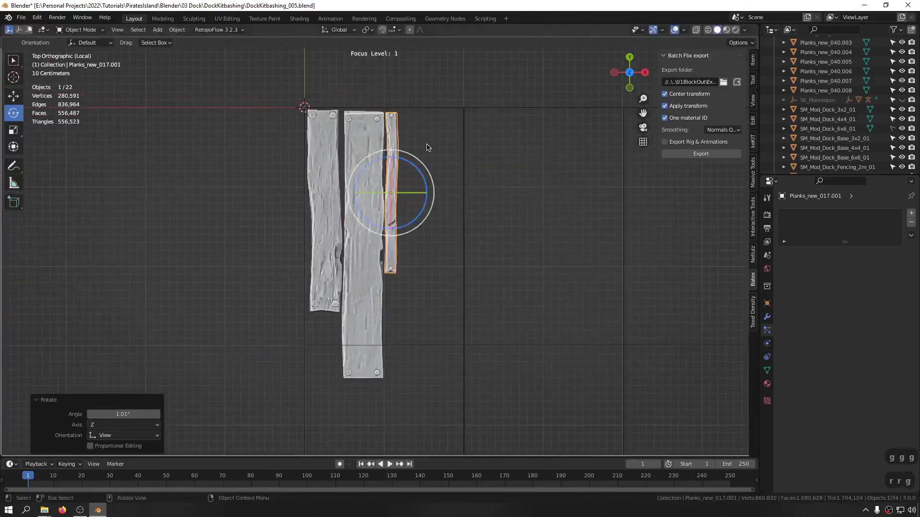
{"action": "key", "text": "g"}
{"action": "left_click", "coordinate": [429, 146]}
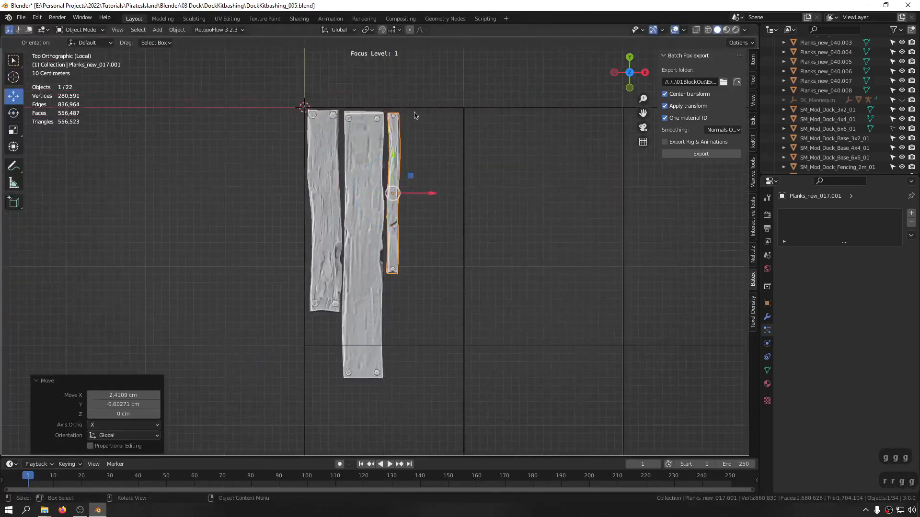
Raise the narrow plank slightly along Y and the wide plank about 1.7 cm along Y towards the block-out's edge, and save the file
{"action": "scroll", "coordinate": [407, 110], "scroll_direction": "up", "scroll_amount": 4}
{"action": "left_click_drag", "start_coordinate": [386, 255], "coordinate": [386, 249]}
{"action": "left_click", "coordinate": [296, 134]}
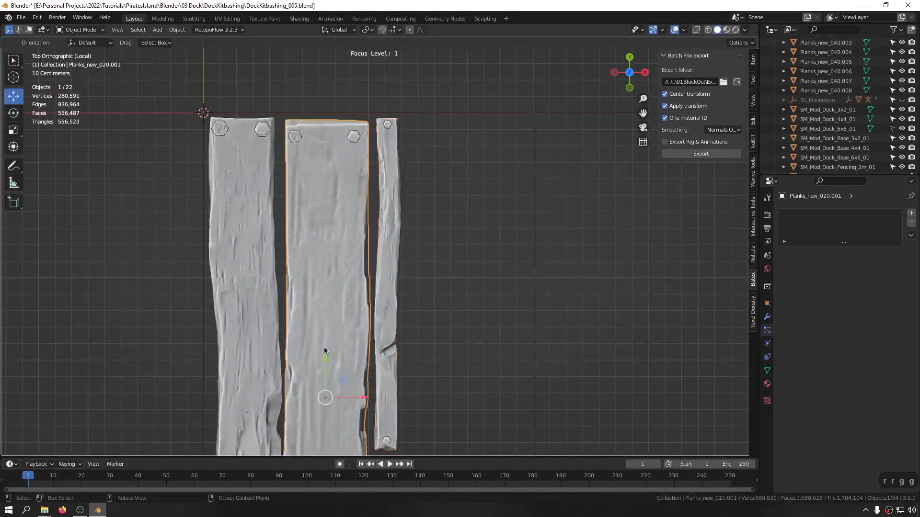
{"action": "left_click_drag", "start_coordinate": [326, 362], "coordinate": [326, 357]}
{"action": "middle_click_drag", "start_coordinate": [192, 188], "coordinate": [428, 137], "text": "shift"}
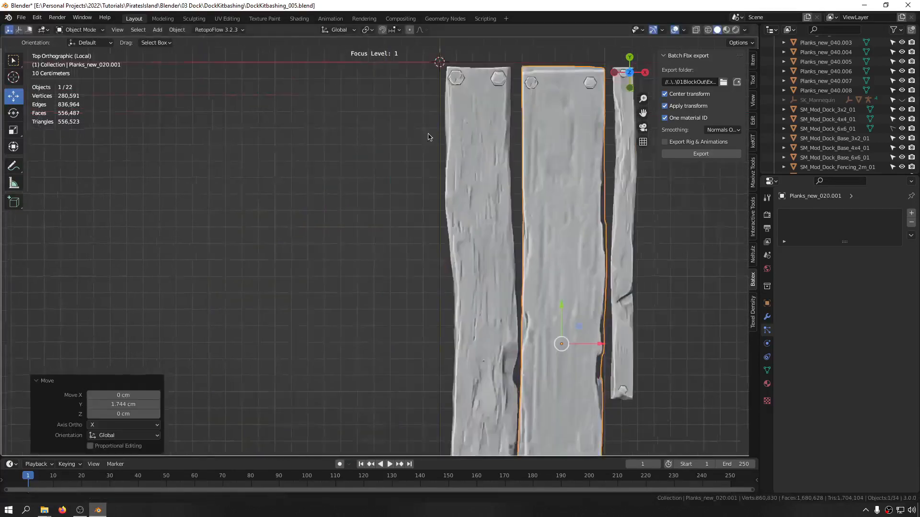
{"action": "scroll", "coordinate": [429, 137], "scroll_direction": "down", "scroll_amount": 7}
{"action": "key", "text": "ctrl+s"}
{"action": "left_click", "coordinate": [543, 188]}
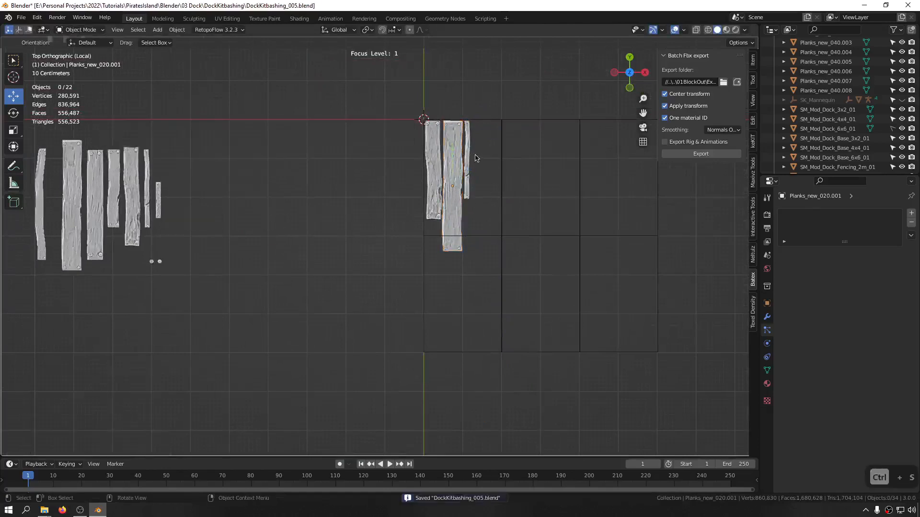
Duplicate plank Planks_new_018 and place the copy past the narrow plank, about 1007 cm along X and 74 cm along Y
{"action": "left_click", "coordinate": [94, 202]}
{"action": "key", "text": "shift+d"}
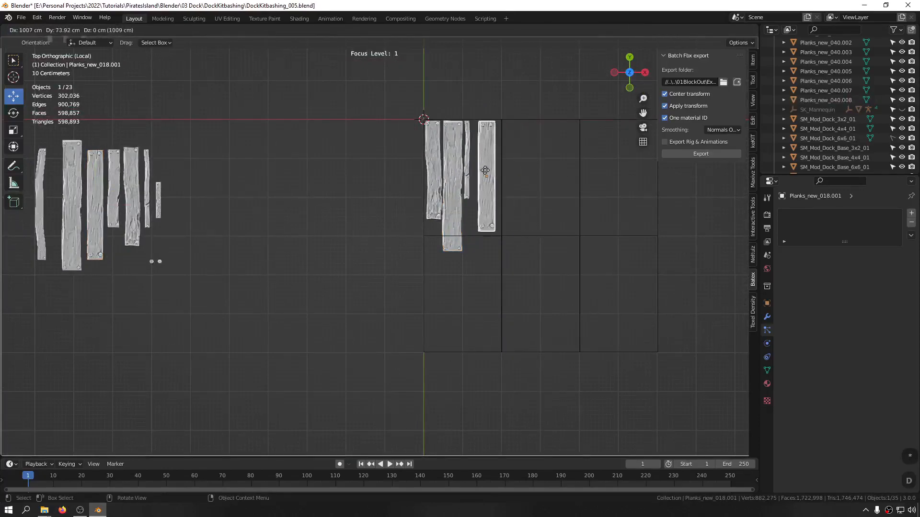
{"action": "left_click", "coordinate": [485, 170]}
Move the newest plank about -16 cm and another -2 cm along X to close the gap to the narrow plank, and deselect it
{"action": "scroll", "coordinate": [479, 140], "scroll_direction": "up", "scroll_amount": 7}
{"action": "key", "text": "g"}
{"action": "left_click", "coordinate": [464, 191]}
{"action": "key", "text": "g"}
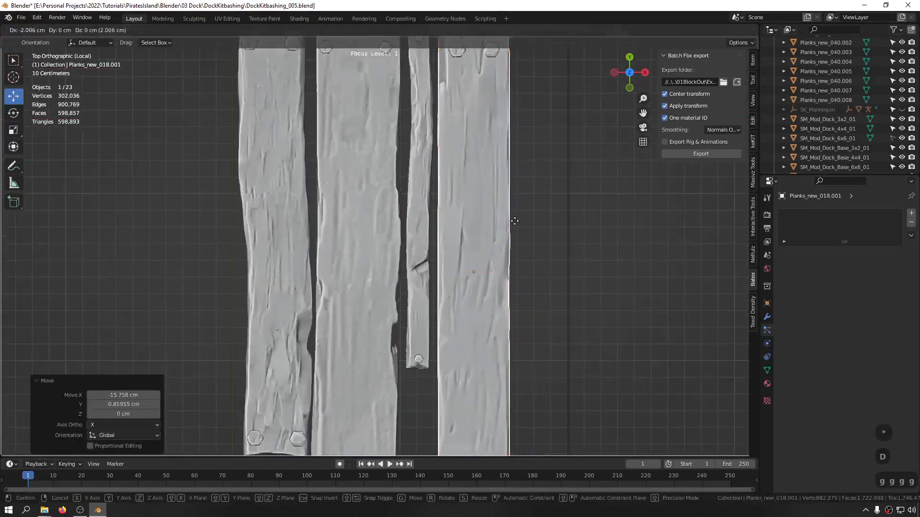
{"action": "left_click", "coordinate": [514, 221]}
{"action": "left_click", "coordinate": [215, 212]}
Duplicate the placed narrow plank and put the copy end to end with it, about -212 cm along Y
{"action": "scroll", "coordinate": [216, 211], "scroll_direction": "down", "scroll_amount": 6}
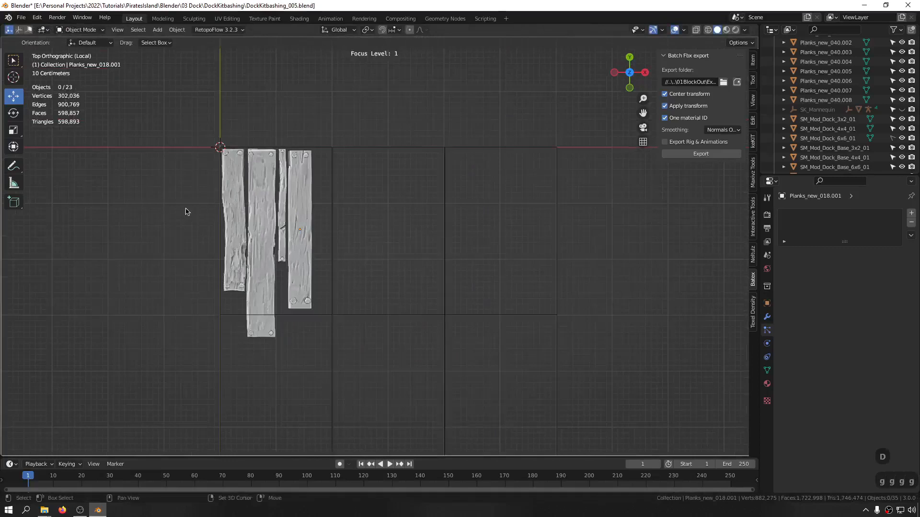
{"action": "middle_click_drag", "start_coordinate": [187, 211], "coordinate": [295, 200], "text": "shift"}
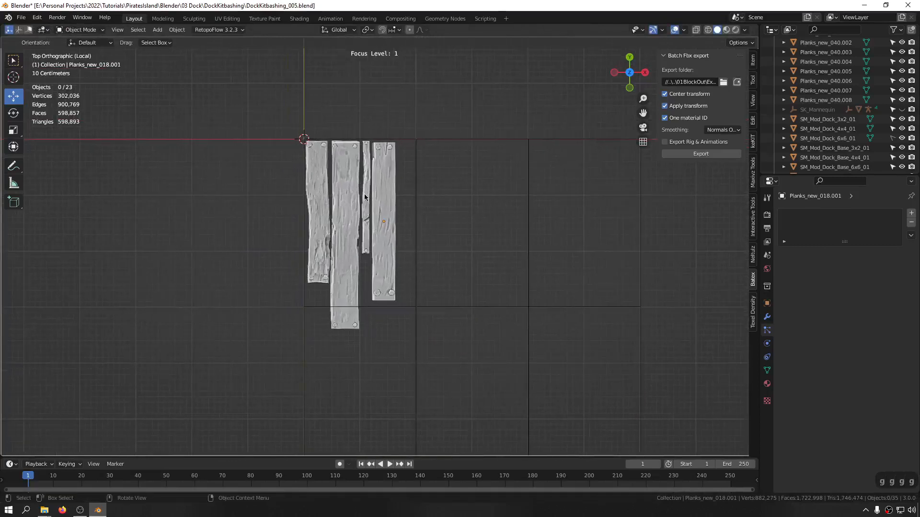
{"action": "key", "text": "shift+d"}
{"action": "left_click", "coordinate": [364, 314]}
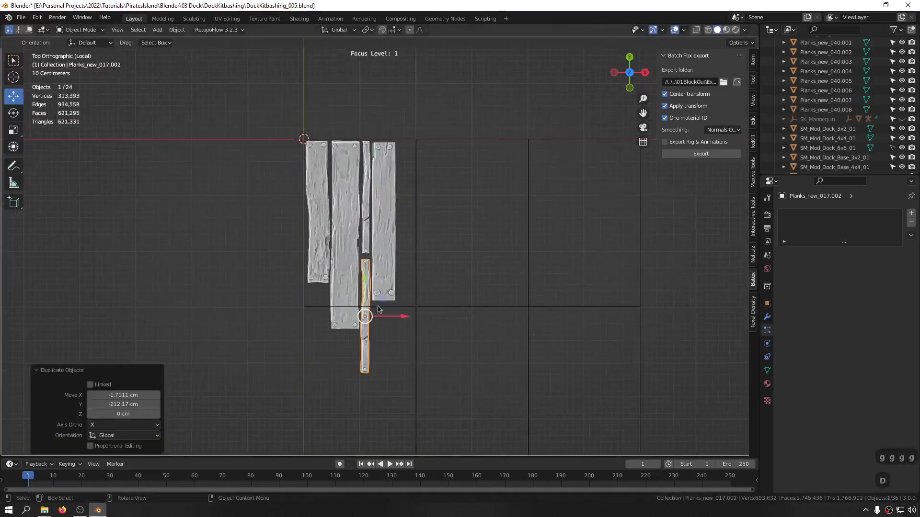
In the right side view, rotate the new narrow plank copy by -180° to vary its visible face
{"action": "middle_click_drag", "start_coordinate": [364, 314], "coordinate": [315, 235]}
{"action": "key", "text": "r"}
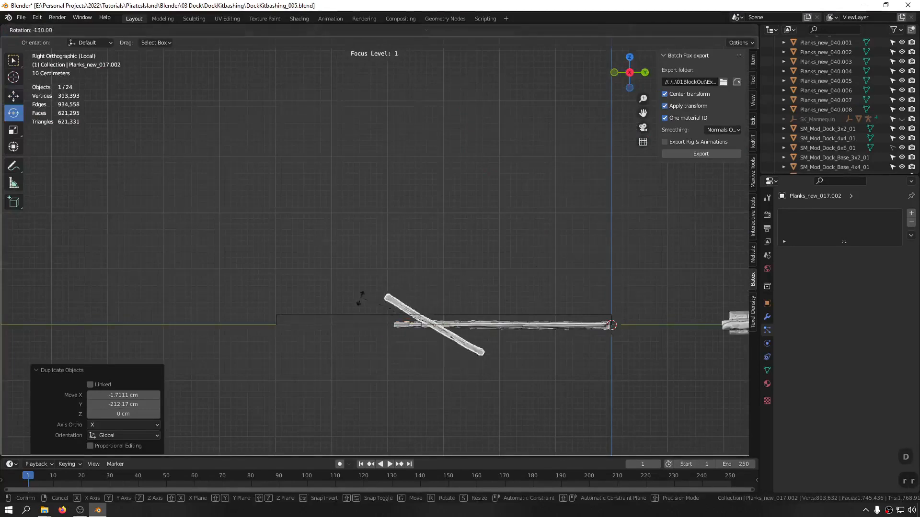
{"action": "left_click", "coordinate": [375, 335]}
{"action": "middle_click_drag", "start_coordinate": [375, 335], "coordinate": [405, 334]}
Move the flipped narrow plank about 5.7 cm along Y and -2 cm along X to fit it against the wide plank
{"action": "scroll", "coordinate": [404, 335], "scroll_direction": "up", "scroll_amount": 7}
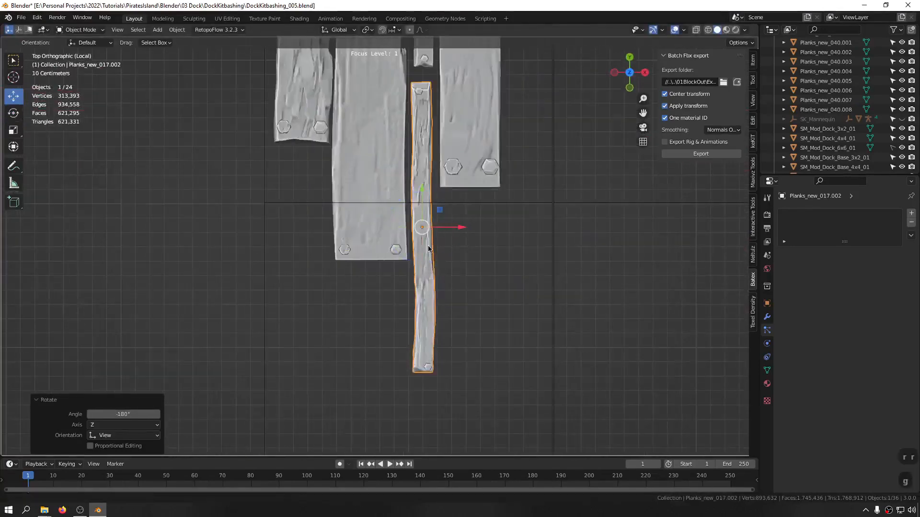
{"action": "key", "text": "g"}
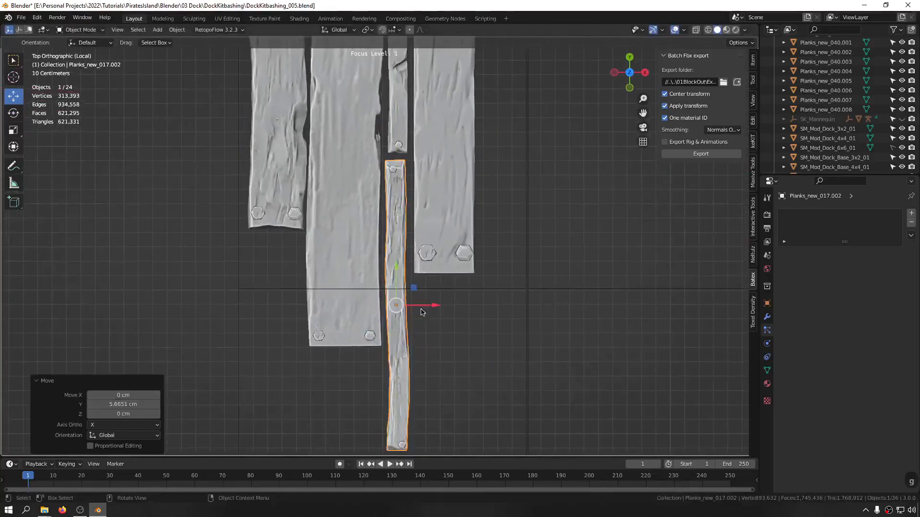
{"action": "key", "text": "x"}
{"action": "left_click", "coordinate": [420, 307]}
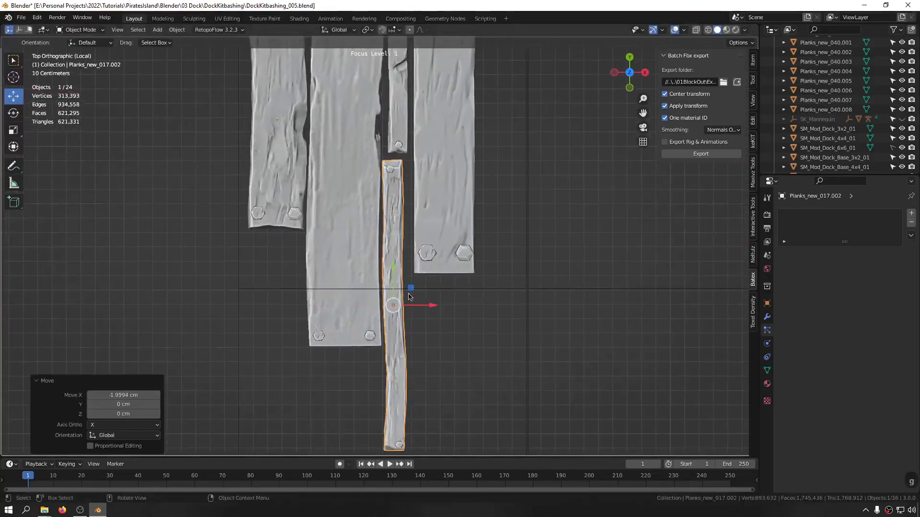
{"action": "scroll", "coordinate": [268, 224], "scroll_direction": "down", "scroll_amount": 3}
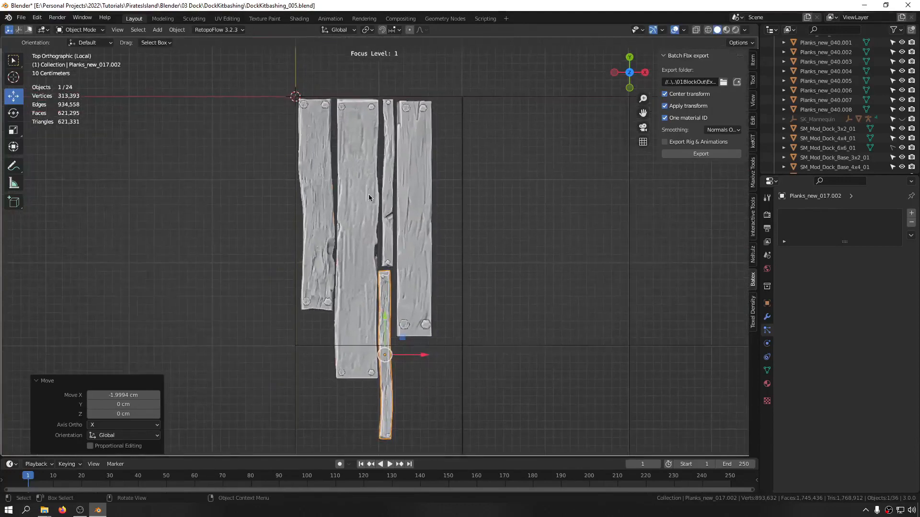
{"action": "scroll", "coordinate": [392, 321], "scroll_direction": "up", "scroll_amount": 4}
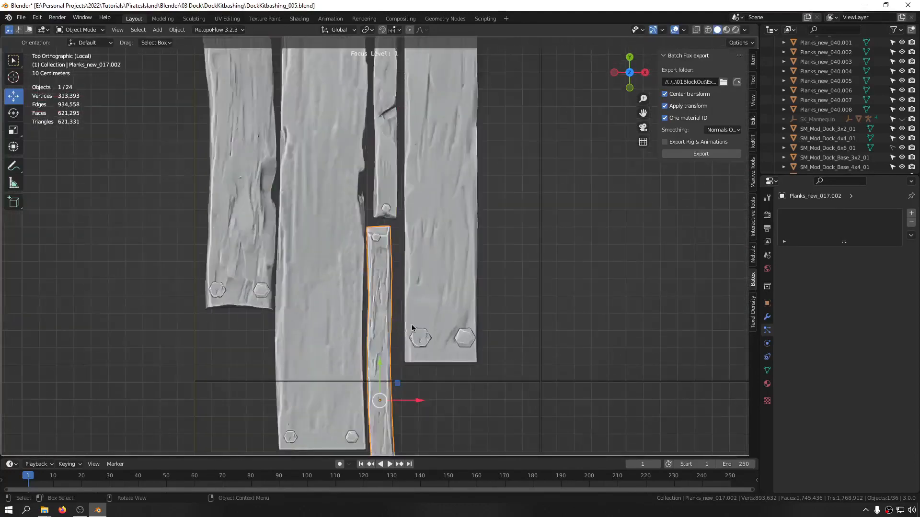
Nudge the lower narrow plank about 1.4 cm along X, rotate it by about -1.73° in the top view, and save the file
{"action": "key", "text": "g"}
{"action": "key", "text": "g"}
{"action": "left_click", "coordinate": [431, 328]}
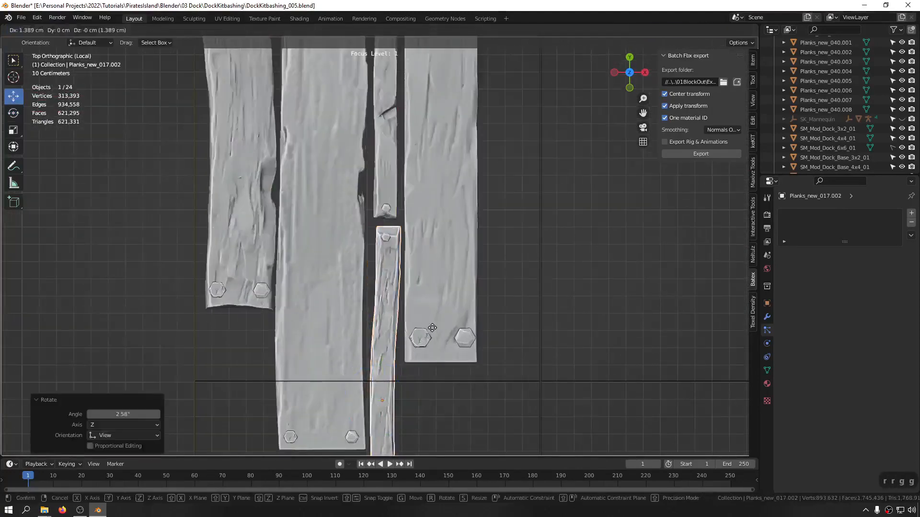
{"action": "key", "text": "r"}
{"action": "key", "text": "r"}
{"action": "left_click", "coordinate": [447, 320]}
{"action": "scroll", "coordinate": [387, 216], "scroll_direction": "down", "scroll_amount": 4}
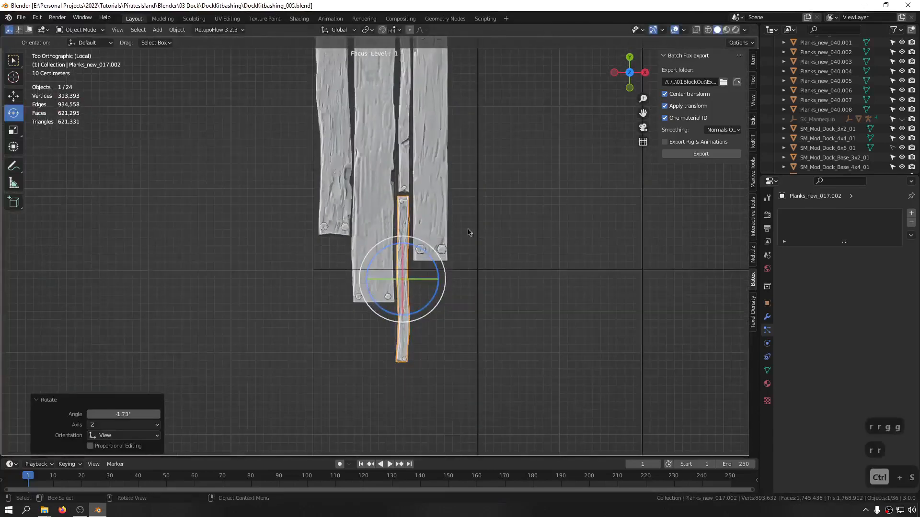
{"action": "key", "text": "ctrl+s"}
Try moving the lower narrow plank about 9.7 cm along X, and undo the move
{"action": "scroll", "coordinate": [456, 182], "scroll_direction": "up", "scroll_amount": 3}
{"action": "scroll", "coordinate": [369, 234], "scroll_direction": "down", "scroll_amount": 4}
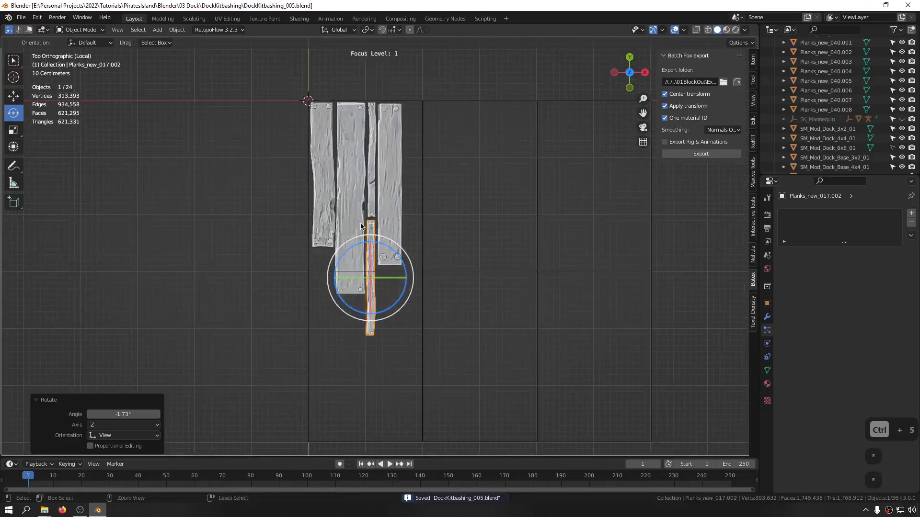
{"action": "scroll", "coordinate": [362, 226], "scroll_direction": "up", "scroll_amount": 5}
{"action": "key", "text": "g"}
{"action": "key", "text": "g"}
{"action": "left_click", "coordinate": [469, 247]}
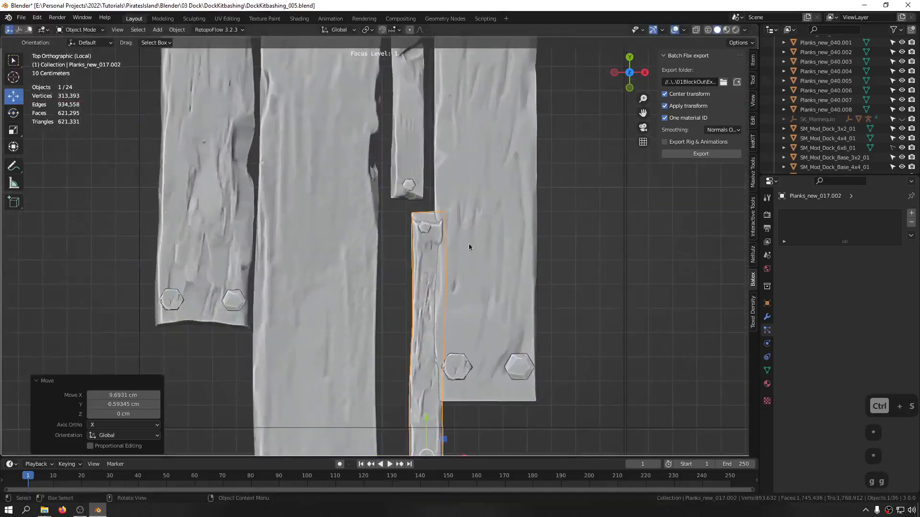
{"action": "key", "text": "ctrl+z"}
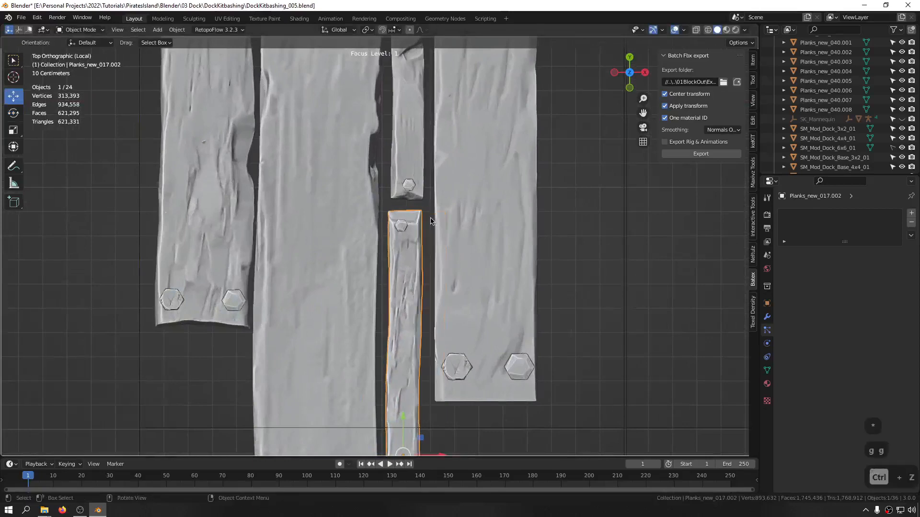
Save the file and duplicate the curved source plank to below the first dock plank, about 1007 cm along X and -183 cm along Y
{"action": "key", "text": "ctrl+s"}
{"action": "scroll", "coordinate": [345, 194], "scroll_direction": "down", "scroll_amount": 7}
{"action": "middle_click_drag", "start_coordinate": [212, 230], "coordinate": [466, 325], "text": "shift"}
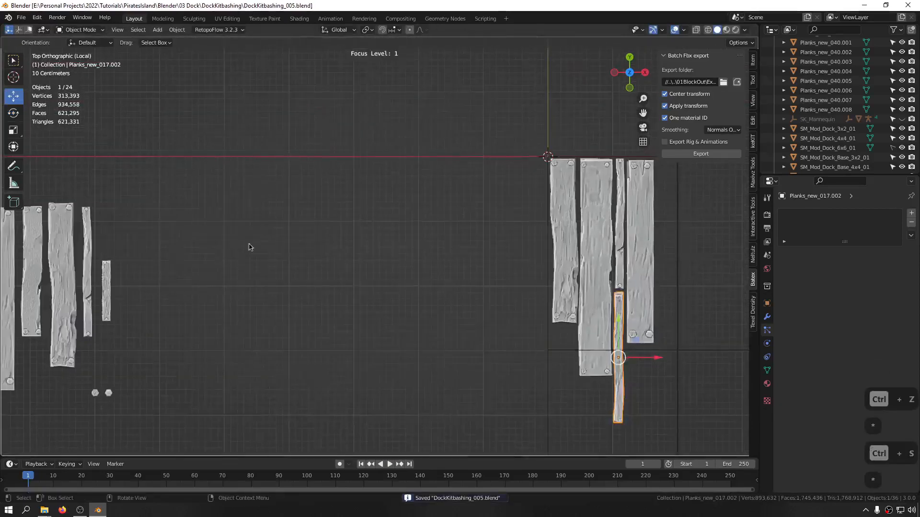
{"action": "middle_click_drag", "start_coordinate": [191, 265], "coordinate": [319, 205], "text": "shift"}
{"action": "scroll", "coordinate": [227, 199], "scroll_direction": "down", "scroll_amount": 4}
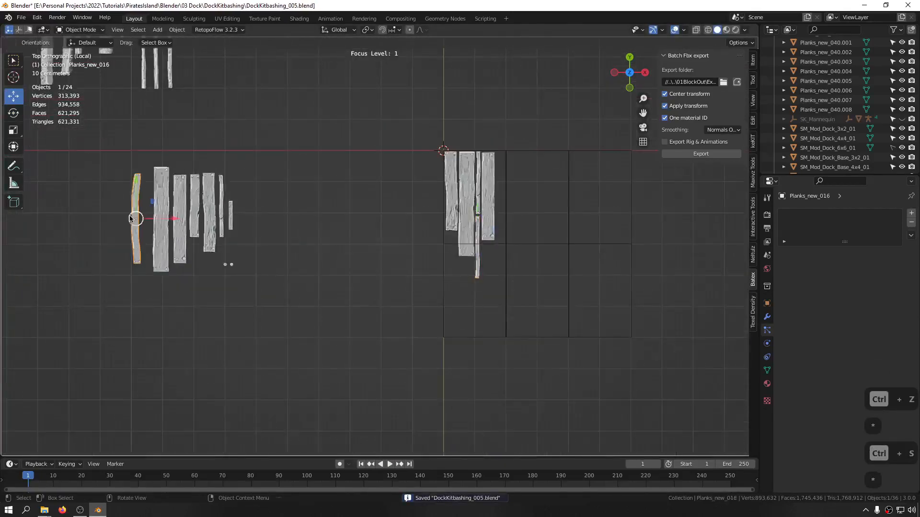
{"action": "key", "text": "shift+d"}
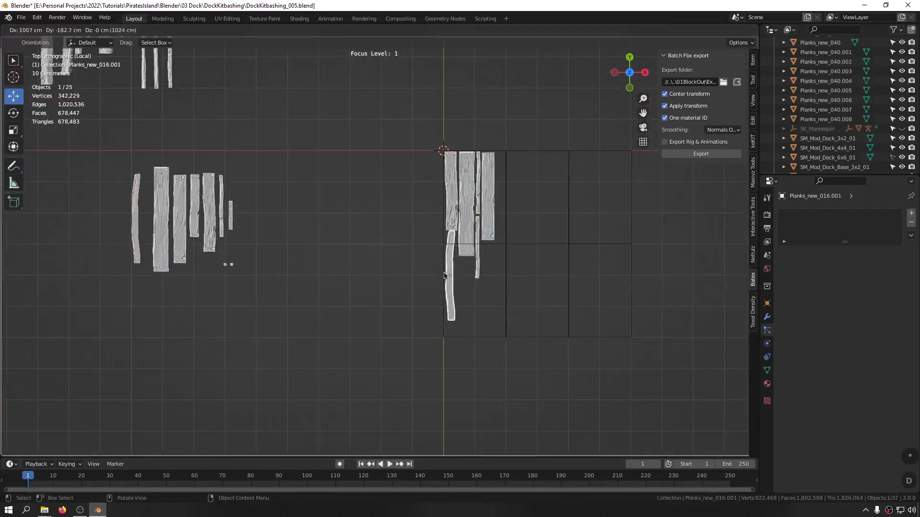
{"action": "left_click", "coordinate": [450, 271]}
{"action": "scroll", "coordinate": [448, 249], "scroll_direction": "up", "scroll_amount": 7}
{"action": "scroll", "coordinate": [456, 328], "scroll_direction": "down", "scroll_amount": 2}
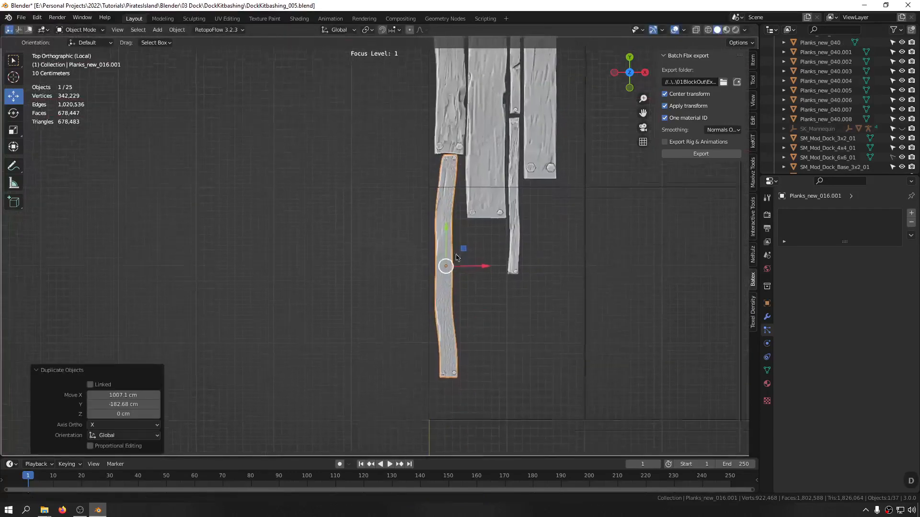
Move the curved plank copy about -3.7 cm along X toward the edge of the block-out
{"action": "key", "text": "g"}
{"action": "key", "text": "x"}
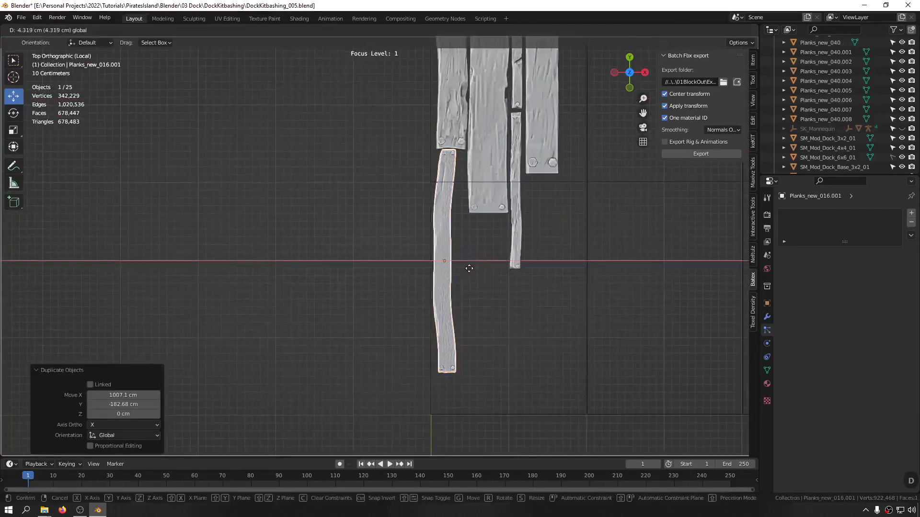
{"action": "left_click", "coordinate": [449, 264]}
{"action": "scroll", "coordinate": [450, 168], "scroll_direction": "up", "scroll_amount": 6}
{"action": "middle_click_drag", "start_coordinate": [375, 263], "coordinate": [352, 105], "text": "shift"}
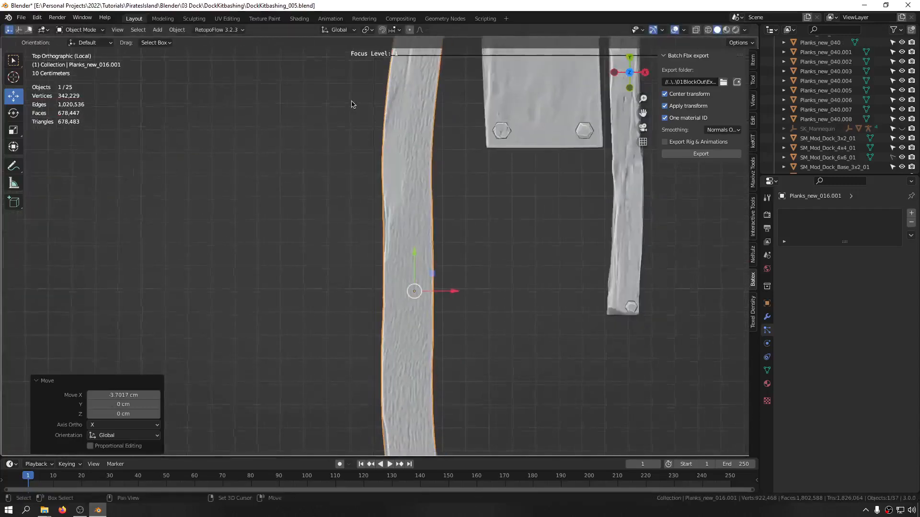
In the front view, shift the curved plank about -2.7 cm along X and raise it about 1.25 cm along Z
{"action": "middle_click_drag", "start_coordinate": [413, 207], "coordinate": [409, 147], "text": "ctrl"}
{"action": "middle_click_drag", "start_coordinate": [374, 186], "coordinate": [363, 236], "text": "ctrl"}
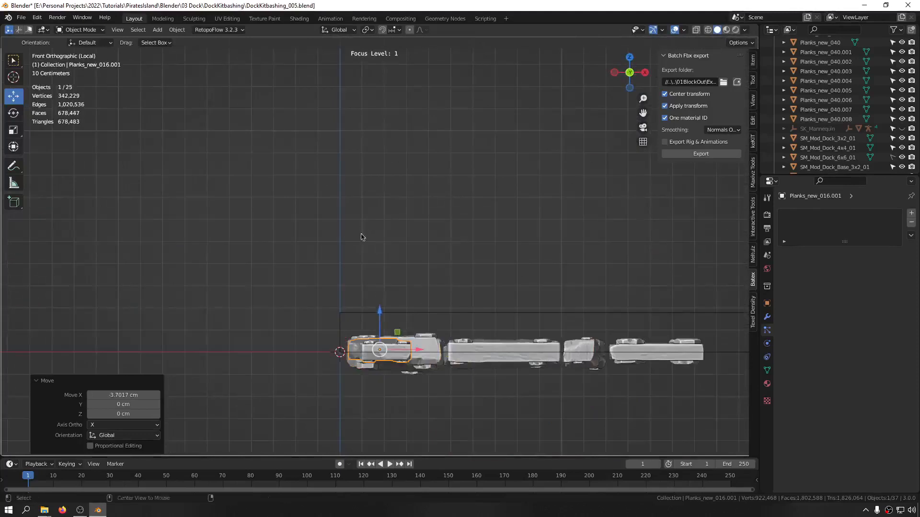
{"action": "scroll", "coordinate": [369, 345], "scroll_direction": "up", "scroll_amount": 3}
{"action": "key", "text": "g"}
{"action": "key", "text": "g"}
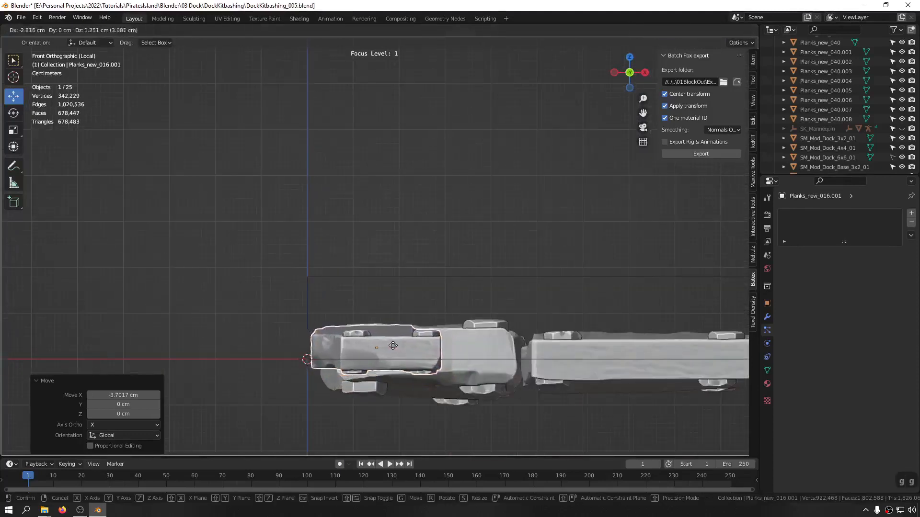
{"action": "left_click", "coordinate": [393, 340]}
{"action": "middle_click_drag", "start_coordinate": [392, 340], "coordinate": [373, 314]}
Duplicate the medium-length source plank with the chipped edge beside the curved plank, about 856 cm along X and -255 cm along Y
{"action": "scroll", "coordinate": [358, 259], "scroll_direction": "down", "scroll_amount": 11}
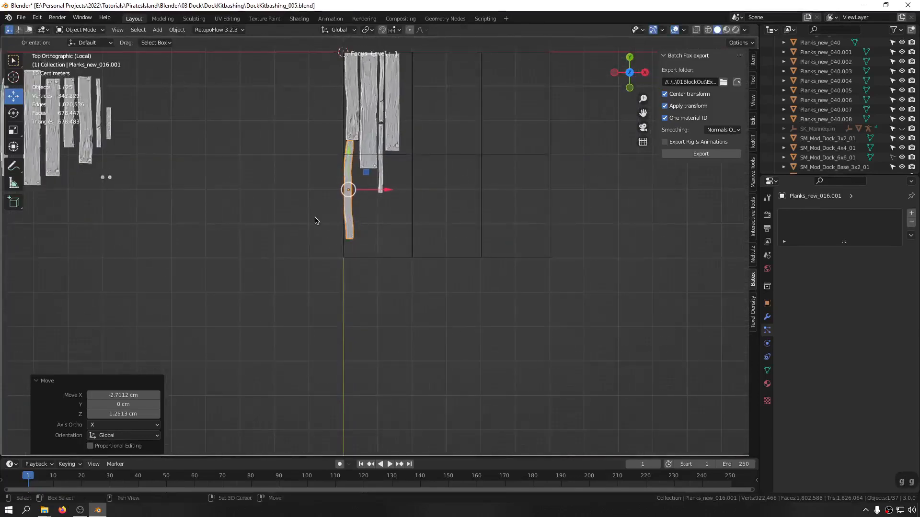
{"action": "middle_click_drag", "start_coordinate": [316, 219], "coordinate": [434, 270], "text": "shift"}
{"action": "left_click", "coordinate": [343, 261]}
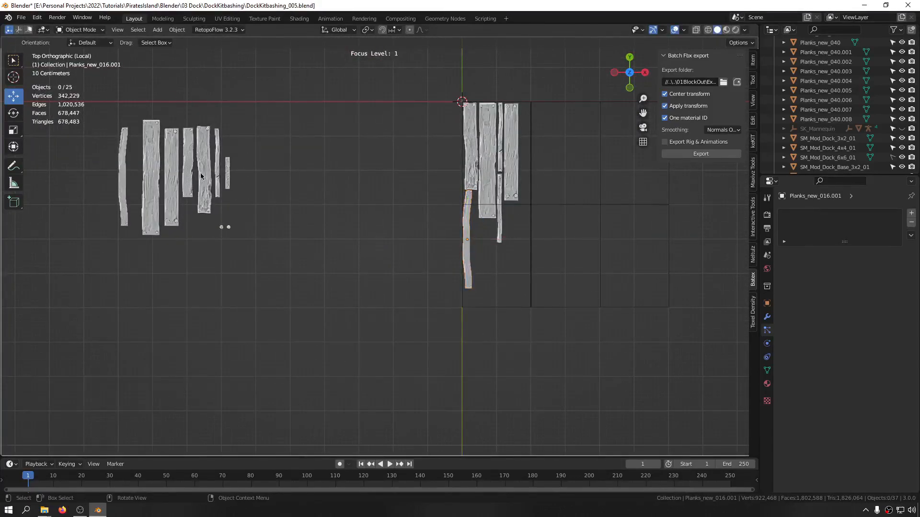
{"action": "key", "text": "shift+d"}
{"action": "left_click", "coordinate": [517, 265]}
{"action": "scroll", "coordinate": [479, 226], "scroll_direction": "up", "scroll_amount": 5}
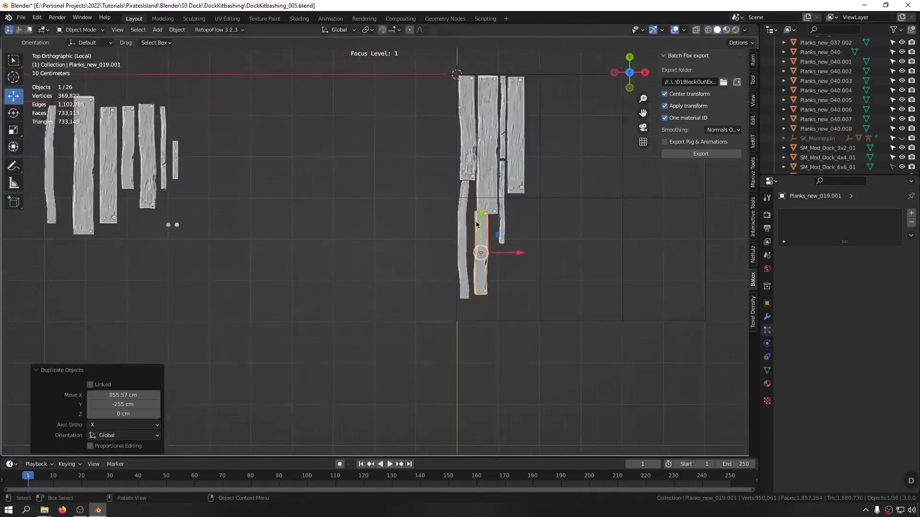
Move the chipped plank copy about -10.6 cm along X and -11.8 cm along Y, and rotate it by about -5.22°
{"action": "key", "text": "g"}
{"action": "key", "text": "g"}
{"action": "left_click", "coordinate": [499, 242]}
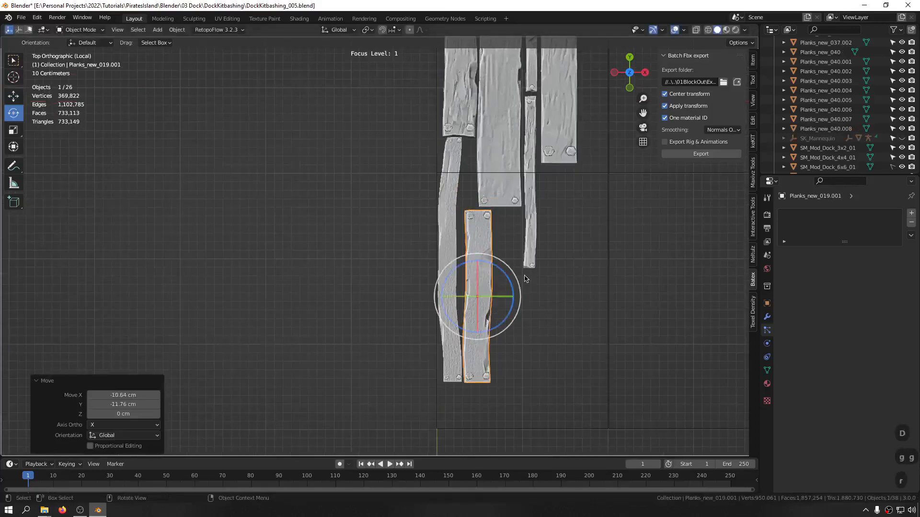
{"action": "key", "text": "r"}
{"action": "left_click", "coordinate": [543, 263]}
{"action": "key", "text": "g"}
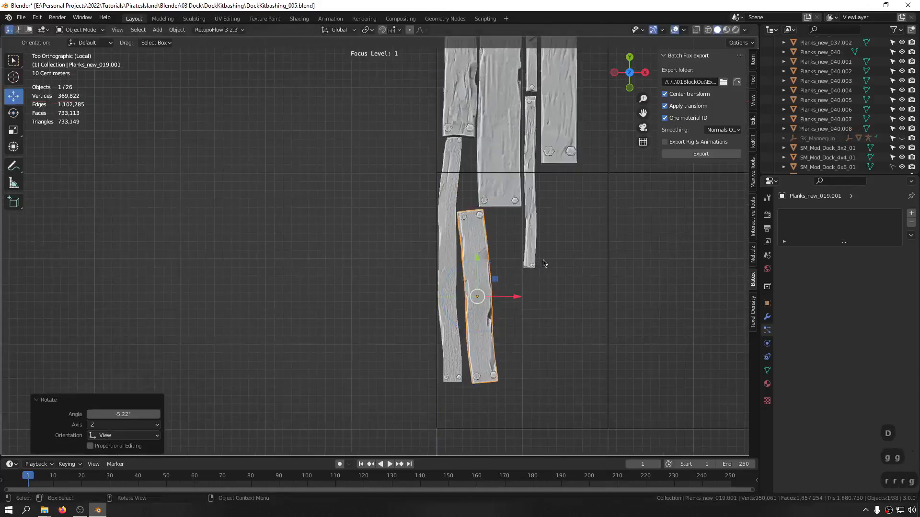
Flip the chipped plank copy by 180° in the front view
{"action": "key", "text": "KP_1"}
{"action": "key", "text": "r"}
{"action": "key", "text": "r"}
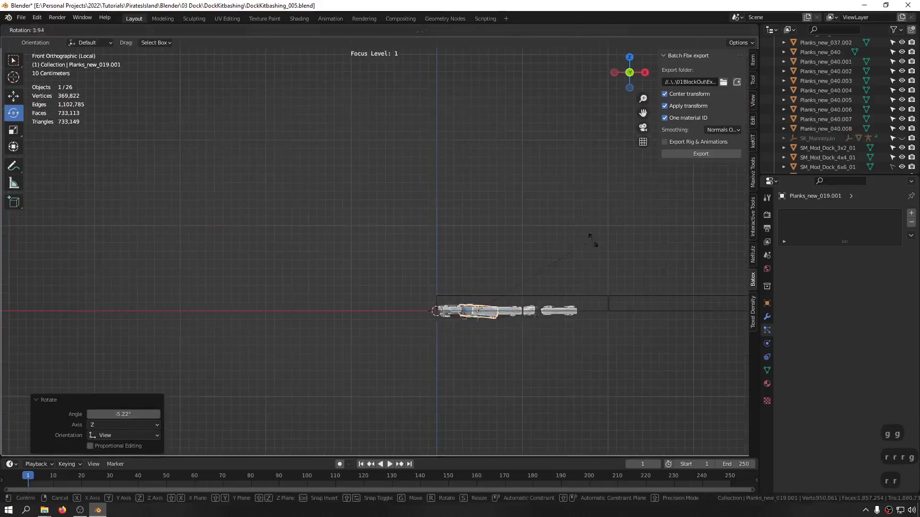
{"action": "key", "text": "Return"}
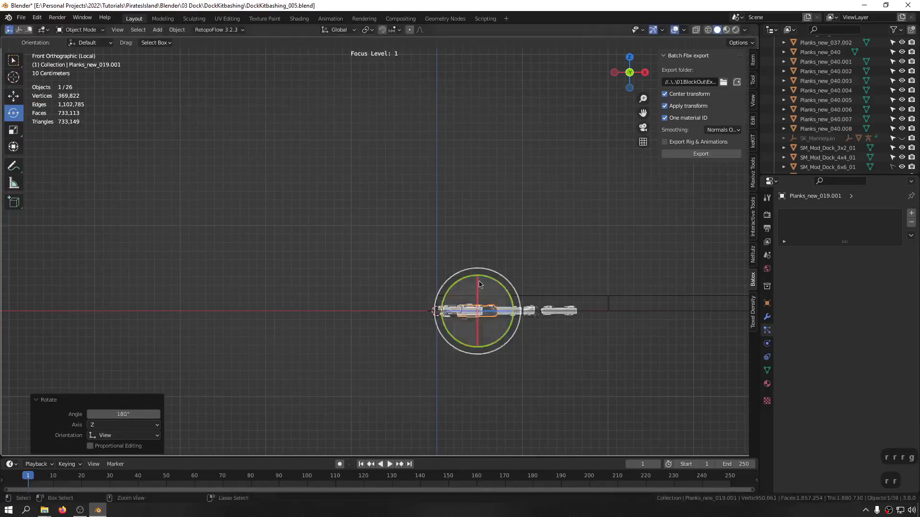
In the top view, rotate the flipped chipped plank by about -6.27° and move it about -1.68 cm along X and 1.68 cm along Y
{"action": "key", "text": "KP_7"}
{"action": "key", "text": "r"}
{"action": "key", "text": "r"}
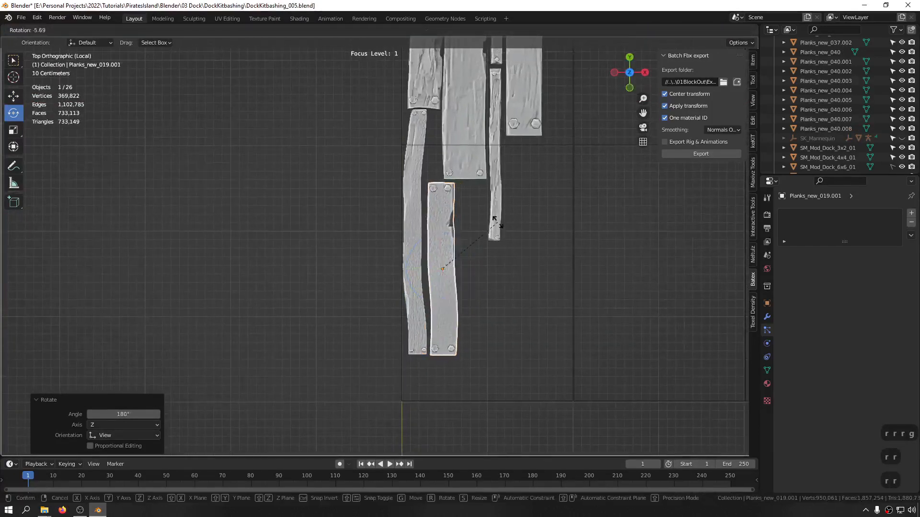
{"action": "left_click", "coordinate": [495, 223]}
{"action": "key", "text": "g"}
{"action": "key", "text": "g"}
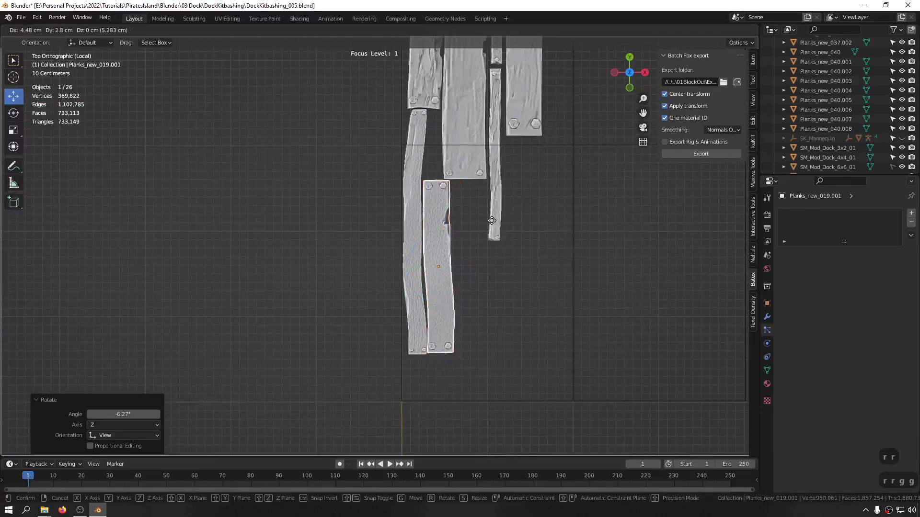
{"action": "left_click", "coordinate": [494, 222]}
{"action": "scroll", "coordinate": [434, 253], "scroll_direction": "up", "scroll_amount": 4}
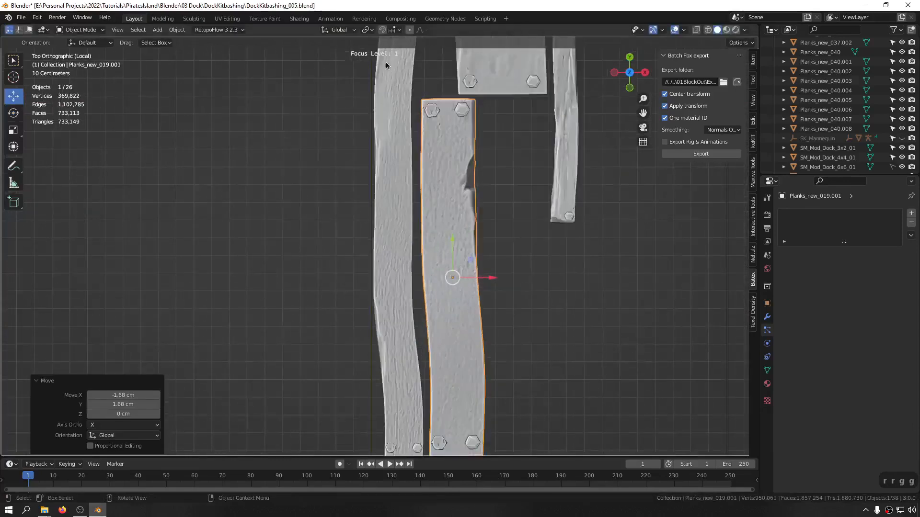
Duplicate the shortest source plank into the gap between the curved plank and the wide plank
{"action": "middle_click_drag", "start_coordinate": [431, 138], "coordinate": [419, 227], "text": "shift"}
{"action": "middle_click_drag", "start_coordinate": [414, 158], "coordinate": [365, 243], "text": "ctrl"}
{"action": "middle_click_drag", "start_coordinate": [366, 243], "coordinate": [353, 302], "text": "shift"}
{"action": "left_click", "coordinate": [321, 266]}
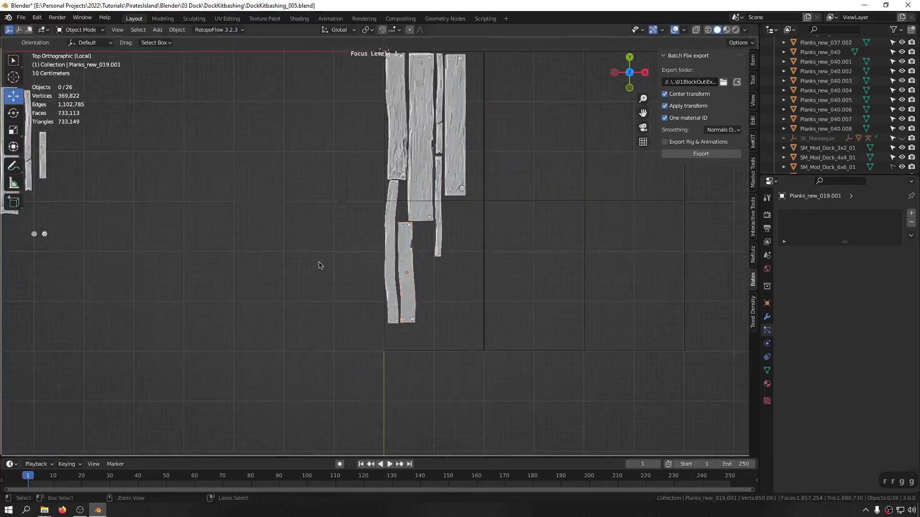
{"action": "middle_click_drag", "start_coordinate": [104, 218], "coordinate": [228, 214], "text": "shift"}
{"action": "left_click", "coordinate": [170, 164]}
{"action": "key", "text": "shift+d"}
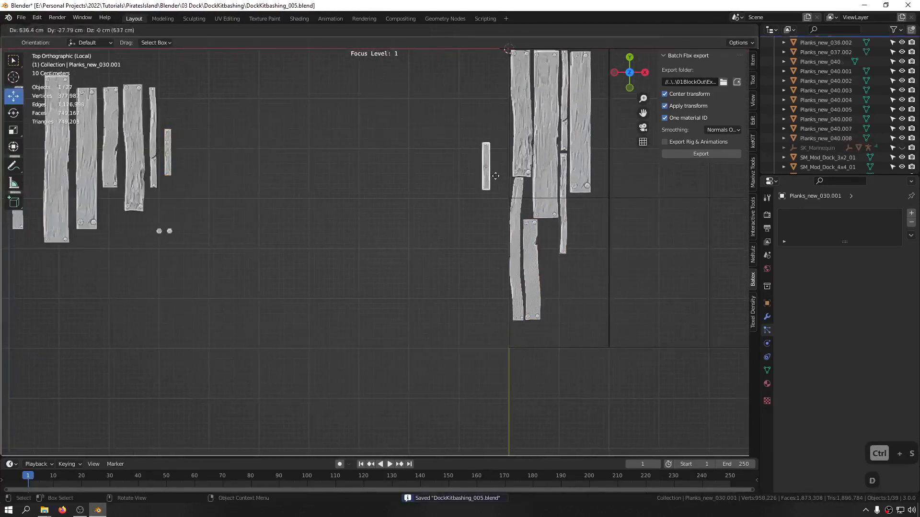
{"action": "left_click", "coordinate": [535, 203]}
Scale the short plank copy by 1.053 and again by 0.802 to fit the gap above the chipped plank
{"action": "scroll", "coordinate": [535, 204], "scroll_direction": "up", "scroll_amount": 10}
{"action": "key", "text": "s"}
{"action": "key", "text": "s"}
{"action": "left_click", "coordinate": [549, 204]}
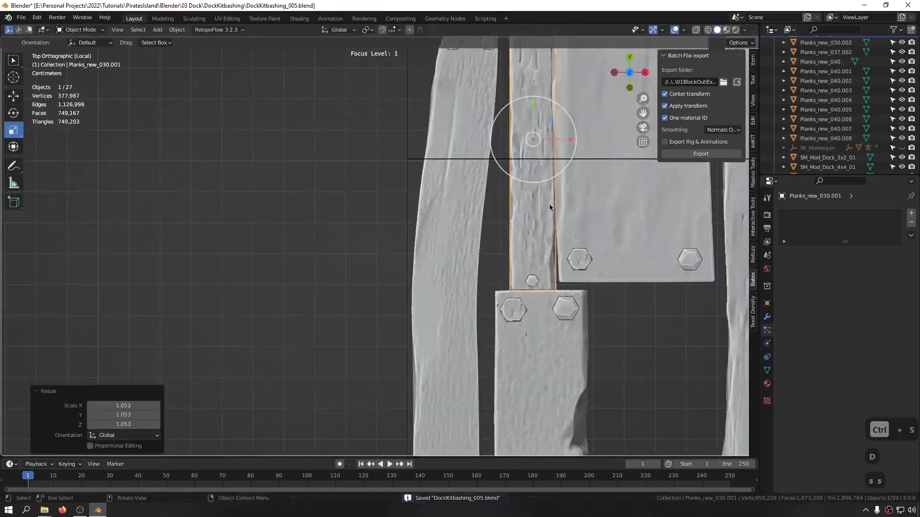
{"action": "middle_click_drag", "start_coordinate": [564, 219], "coordinate": [449, 326], "text": "shift"}
{"action": "key", "text": "s"}
{"action": "key", "text": "s"}
{"action": "left_click", "coordinate": [553, 232]}
Move the short plank about -2.3 cm along X and -6.8 cm along Y into the gap, and deselect it
{"action": "key", "text": "g"}
{"action": "key", "text": "g"}
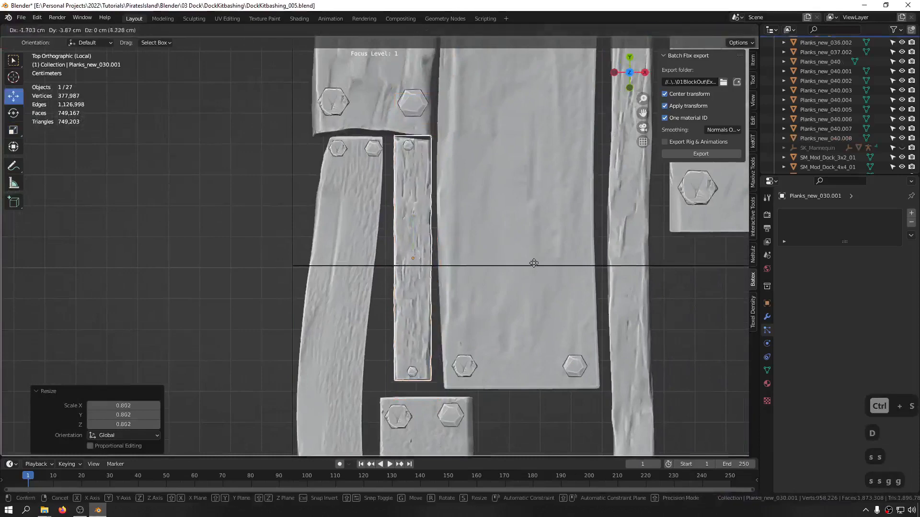
{"action": "left_click", "coordinate": [532, 272]}
{"action": "scroll", "coordinate": [314, 326], "scroll_direction": "down", "scroll_amount": 10}
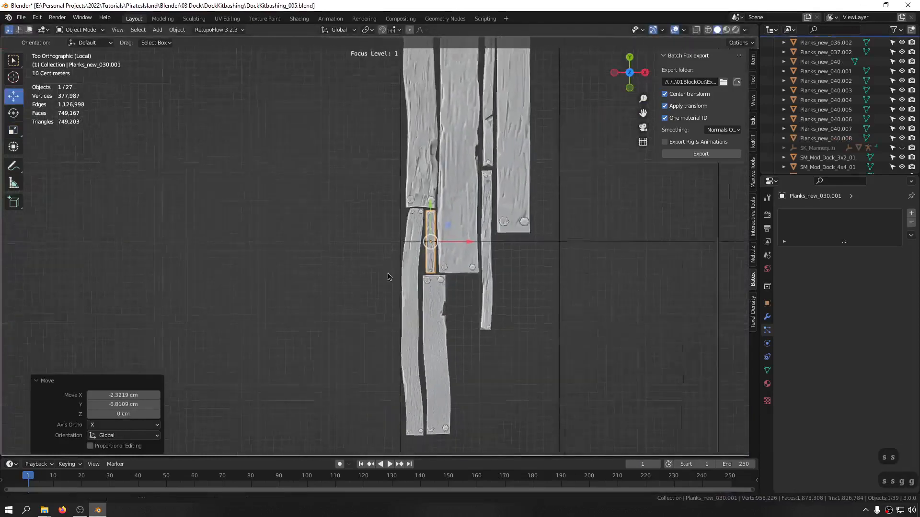
{"action": "left_click", "coordinate": [389, 361]}
Duplicate the third source plank to the lower end of the block-out and rotate the copy by -90° so it lies crosswise
{"action": "middle_click_drag", "start_coordinate": [41, 235], "coordinate": [148, 249], "text": "shift"}
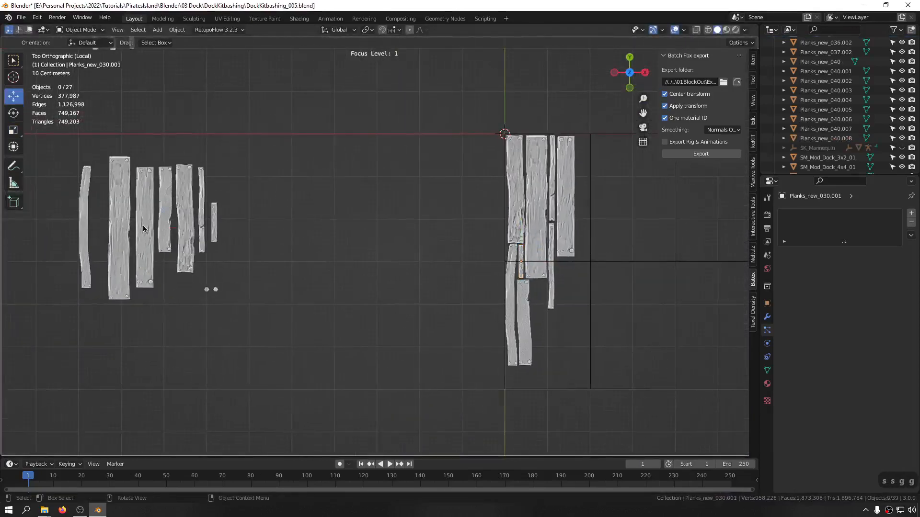
{"action": "left_click", "coordinate": [143, 229]}
{"action": "key", "text": "shift+d"}
{"action": "left_click", "coordinate": [569, 360]}
{"action": "key", "text": "r"}
{"action": "key", "text": "r"}
{"action": "left_click", "coordinate": [585, 305], "text": "ctrl"}
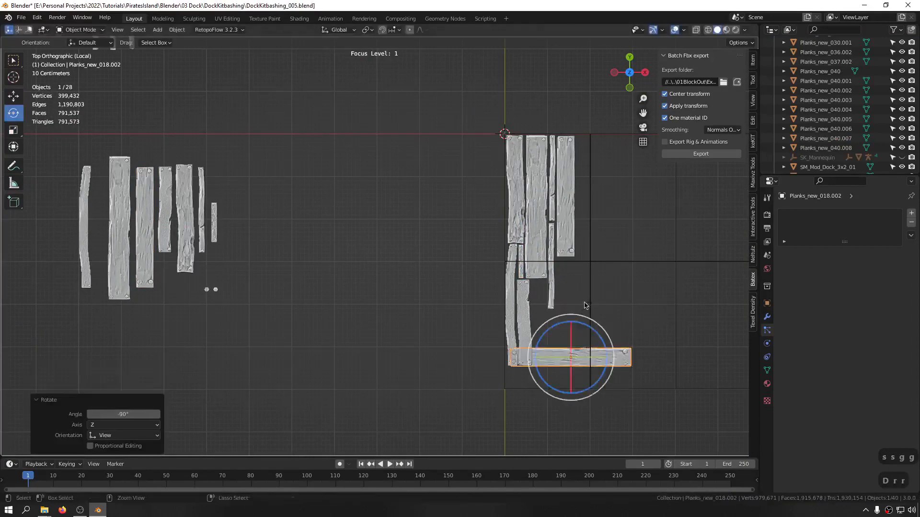
Move the crosswise plank about -9 cm along X and -47 cm along Y to the block-out's lower corner, and save the file
{"action": "key", "text": "g"}
{"action": "key", "text": "g"}
{"action": "left_click", "coordinate": [567, 343]}
{"action": "middle_click_drag", "start_coordinate": [559, 342], "coordinate": [398, 324], "text": "shift"}
{"action": "scroll", "coordinate": [397, 324], "scroll_direction": "up", "scroll_amount": 1}
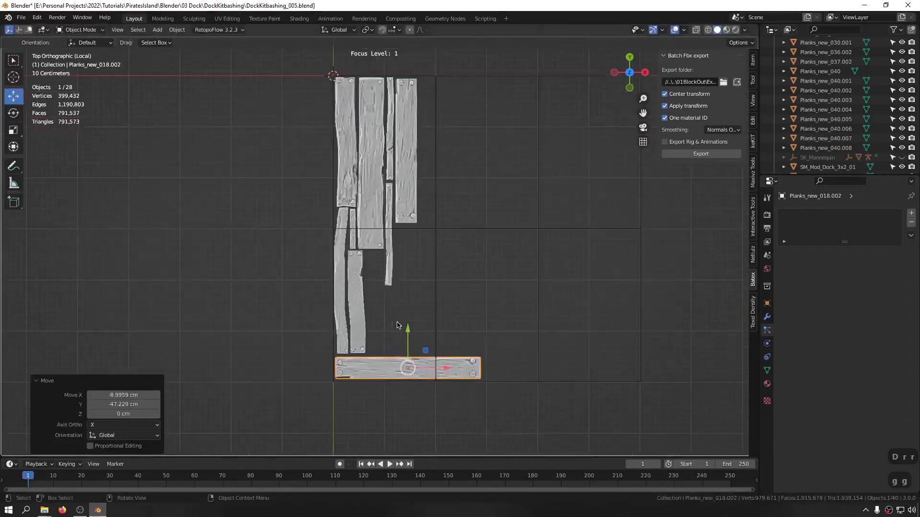
{"action": "key", "text": "ctrl+s"}
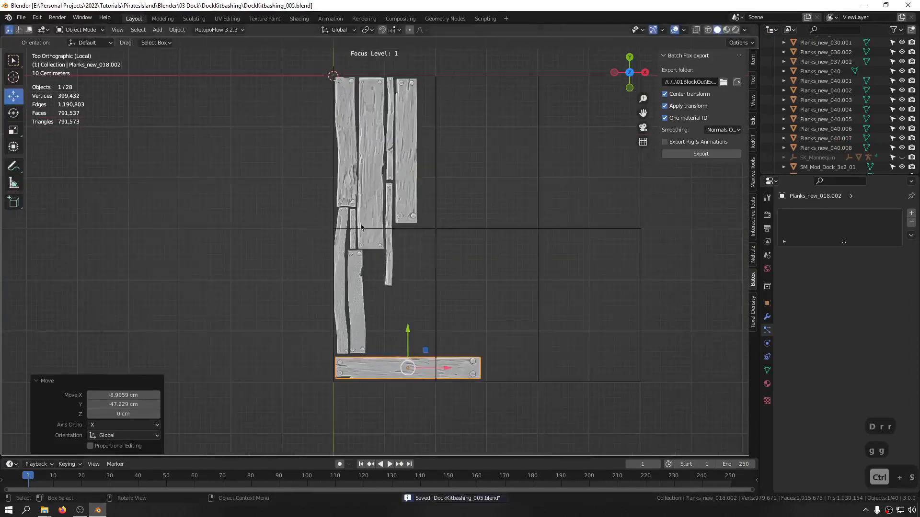
Flip the crosswise plank by 180° in the front view and return to the top view
{"action": "middle_click_drag", "start_coordinate": [341, 368], "coordinate": [357, 287]}
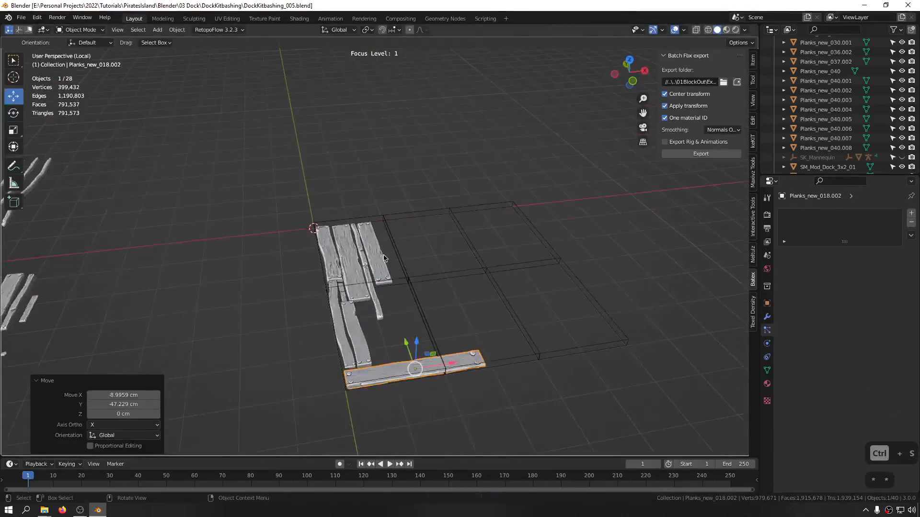
{"action": "key", "text": "KP_1"}
{"action": "key", "text": "r"}
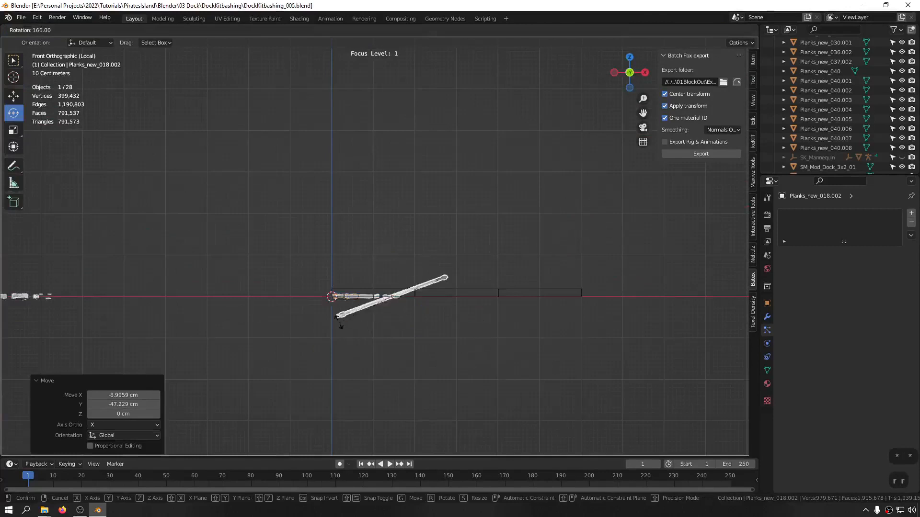
{"action": "left_click", "coordinate": [343, 312]}
{"action": "key", "text": "KP_7"}
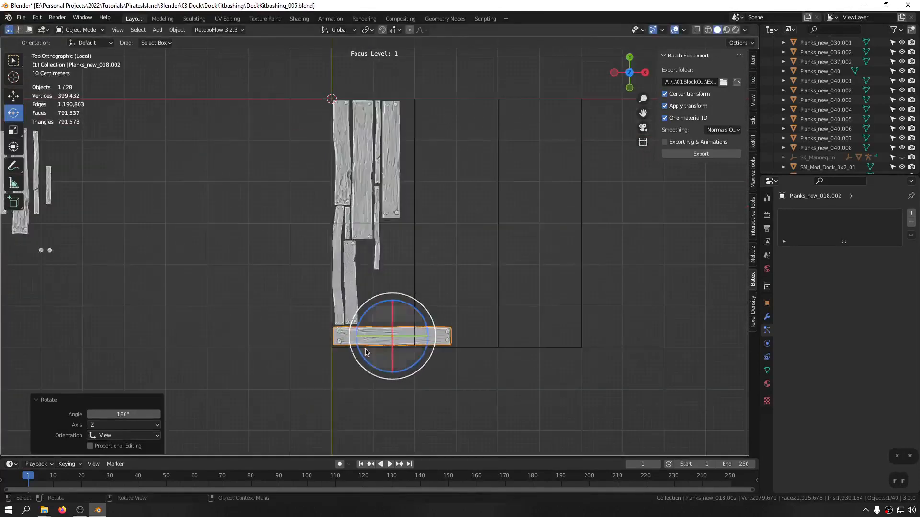
Move the crosswise plank about -1.1 cm along X and -0.56 cm along Y in the block-out's lower corner, and save the file
{"action": "key", "text": "g"}
{"action": "key", "text": "g"}
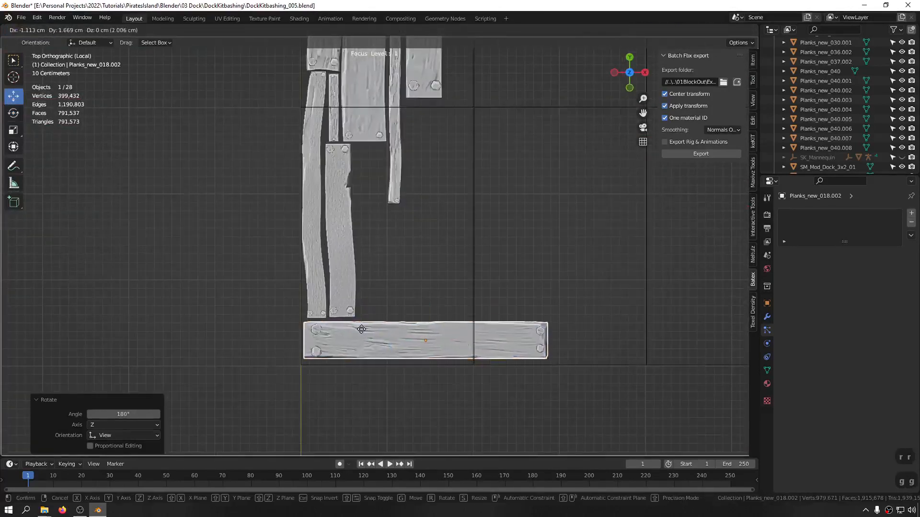
{"action": "left_click", "coordinate": [361, 331]}
{"action": "scroll", "coordinate": [346, 230], "scroll_direction": "down", "scroll_amount": 4}
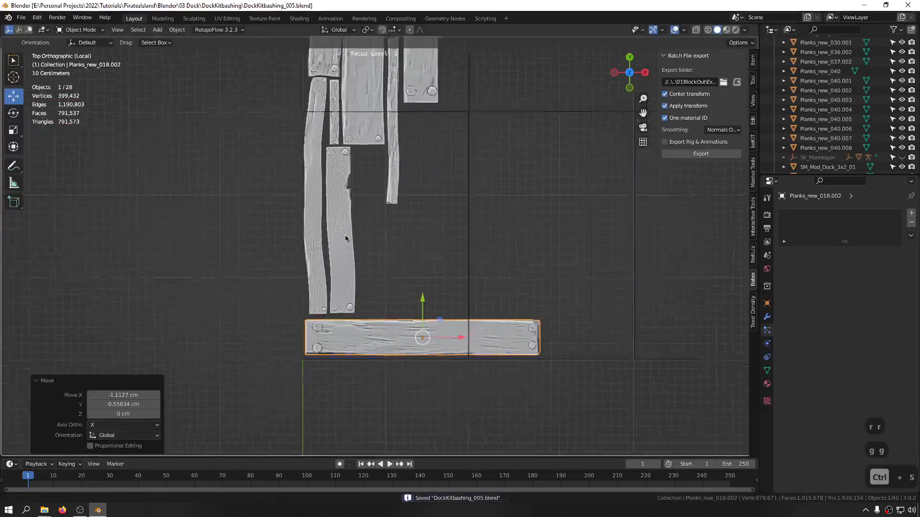
{"action": "key", "text": "ctrl+s"}
{"action": "left_click", "coordinate": [485, 317]}
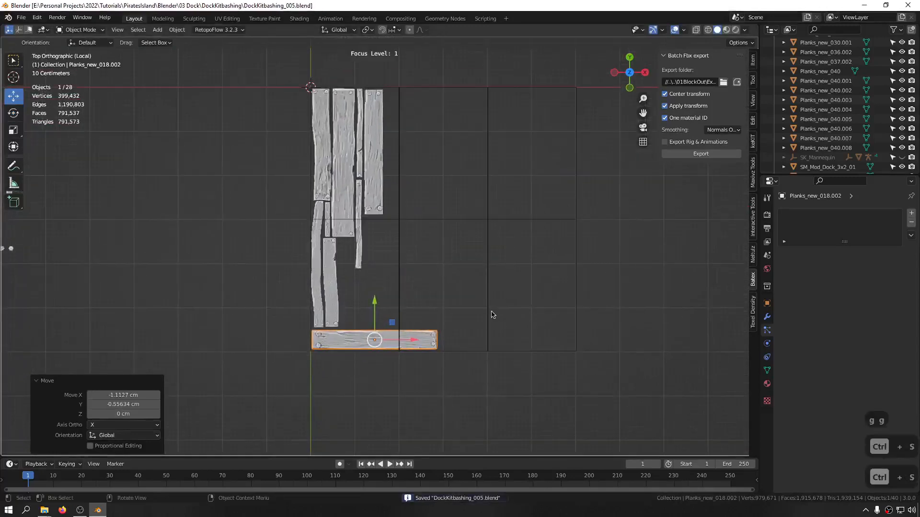
Duplicate the third long thin pole from the source set and place the copy in the block-out beside the fourth upper plank
{"action": "scroll", "coordinate": [368, 214], "scroll_direction": "down", "scroll_amount": 5}
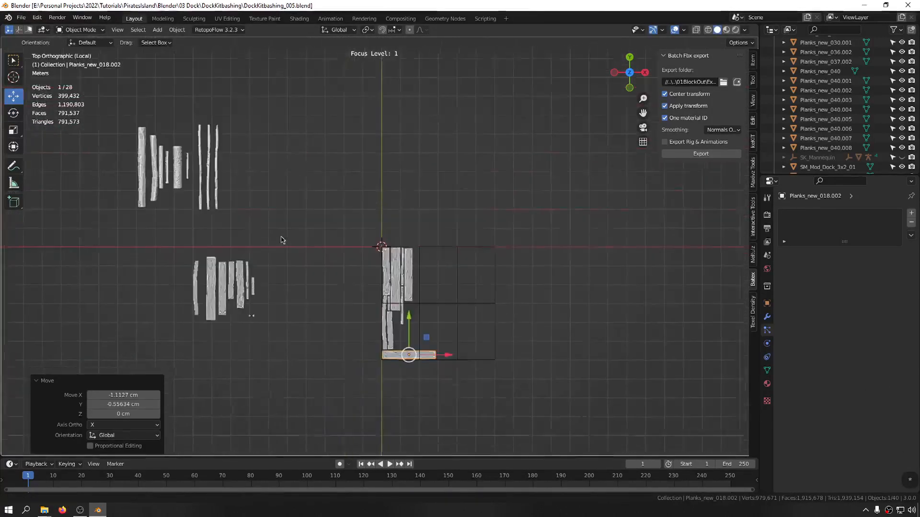
{"action": "left_click", "coordinate": [219, 166]}
{"action": "key", "text": "shift+d"}
{"action": "key", "text": "g"}
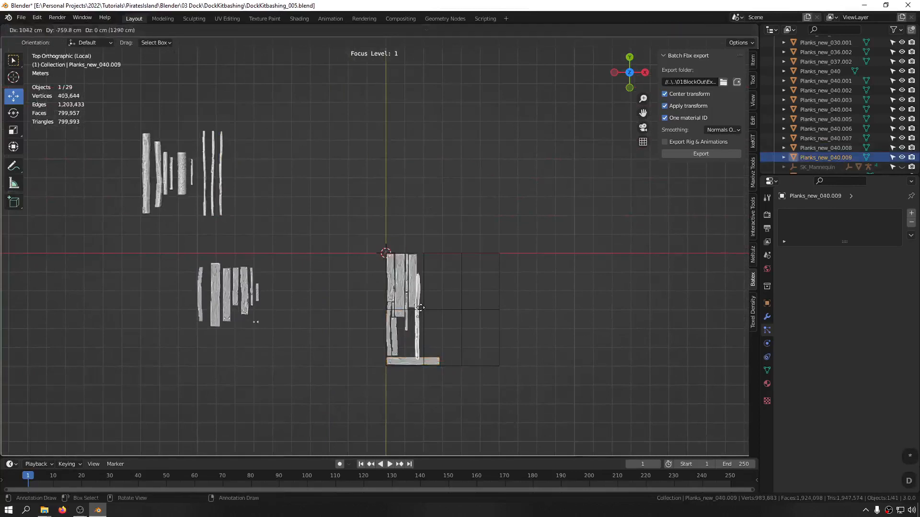
{"action": "left_click", "coordinate": [419, 306]}
Align the thin pole with the block-out's upper edge and shift it about 5.1 cm along X
{"action": "scroll", "coordinate": [417, 297], "scroll_direction": "up", "scroll_amount": 6}
{"action": "key", "text": "g"}
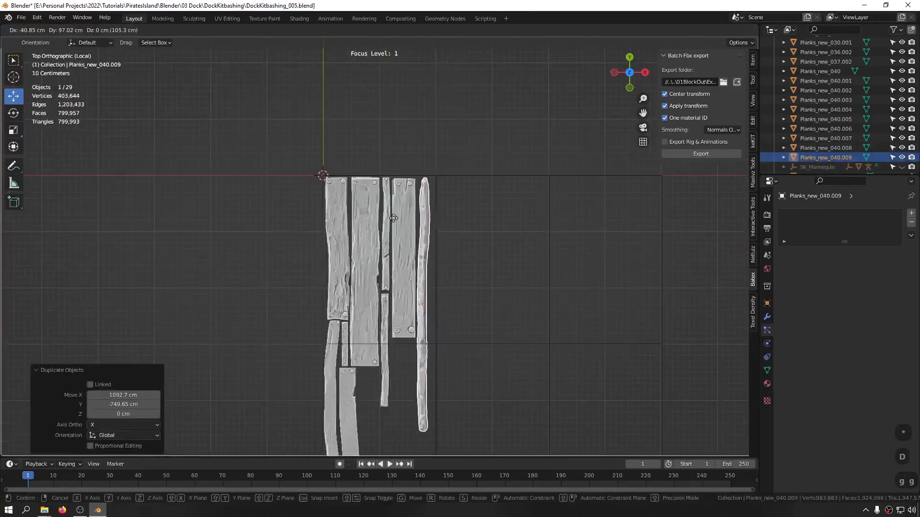
{"action": "left_click", "coordinate": [391, 222]}
{"action": "left_click_drag", "start_coordinate": [443, 308], "coordinate": [448, 305]}
Duplicate the first long thin source pole to the block-out's lower end and rotate the copy by -85° and -5° so it lies crosswise
{"action": "middle_click_drag", "start_coordinate": [445, 341], "coordinate": [409, 213], "text": "shift"}
{"action": "middle_click_drag", "start_coordinate": [356, 233], "coordinate": [356, 355], "text": "ctrl"}
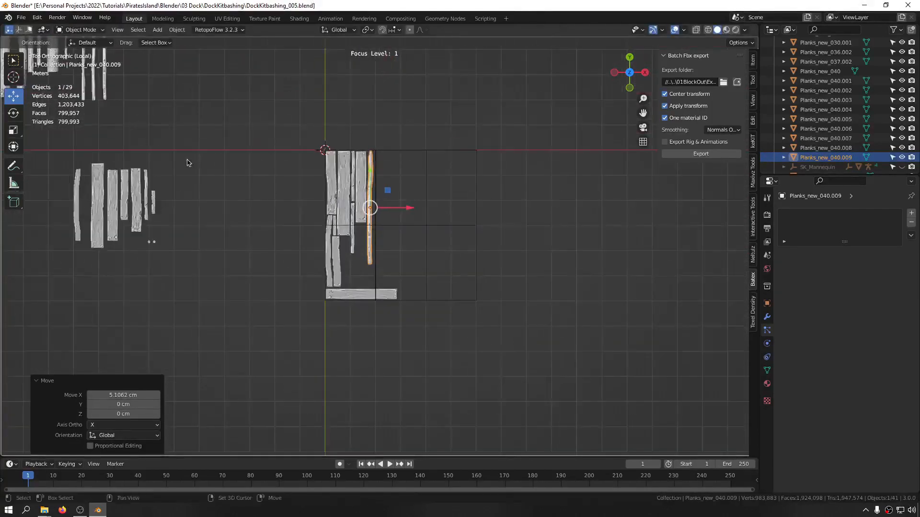
{"action": "middle_click_drag", "start_coordinate": [187, 163], "coordinate": [244, 227], "text": "shift"}
{"action": "middle_click_drag", "start_coordinate": [132, 114], "coordinate": [176, 151], "text": "shift"}
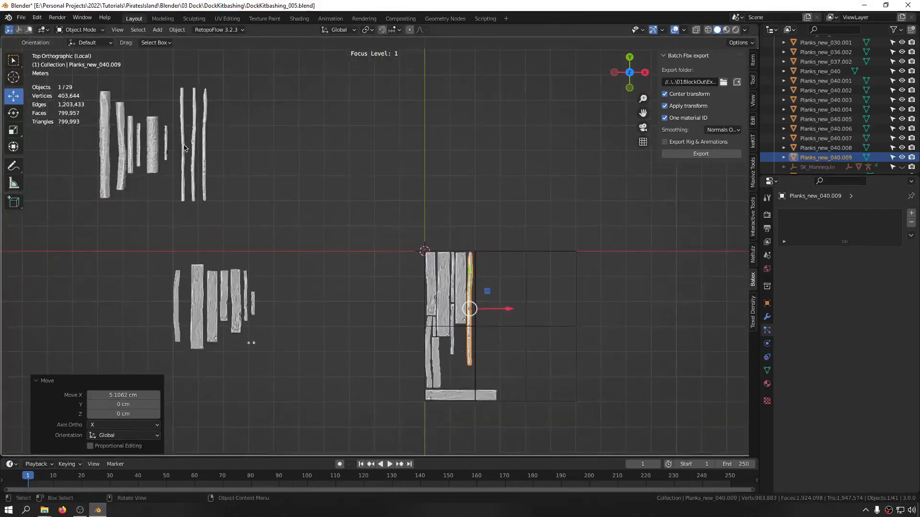
{"action": "key", "text": "shift+d"}
{"action": "left_click", "coordinate": [474, 385]}
{"action": "key", "text": "r"}
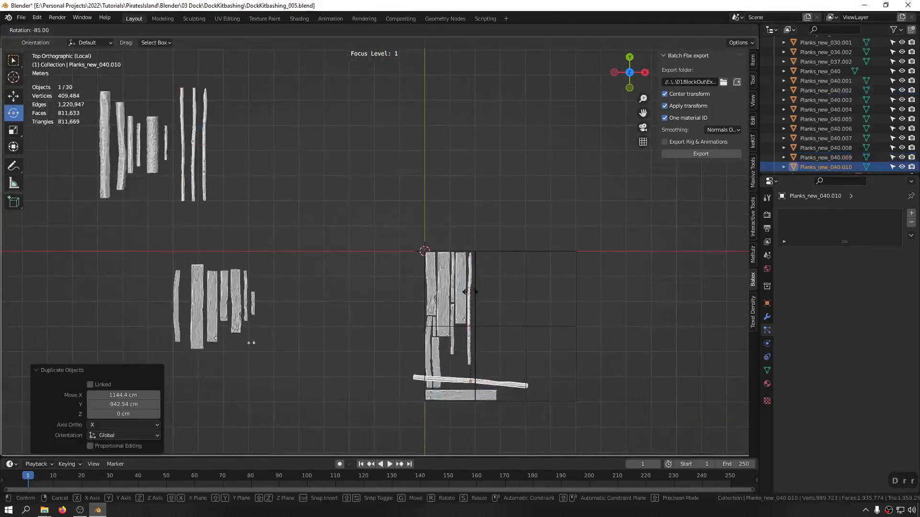
{"action": "left_click", "coordinate": [467, 292]}
{"action": "key", "text": "r"}
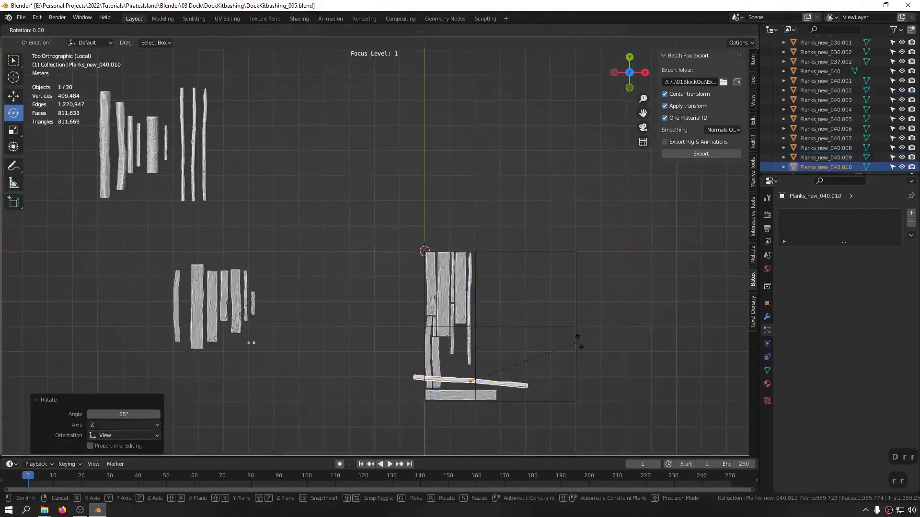
{"action": "left_click", "coordinate": [576, 337]}
Move the crosswise pole about 114 cm along X and -15 cm along Y, and bring it -7.3 cm along Y toward the lower plank
{"action": "key", "text": "g"}
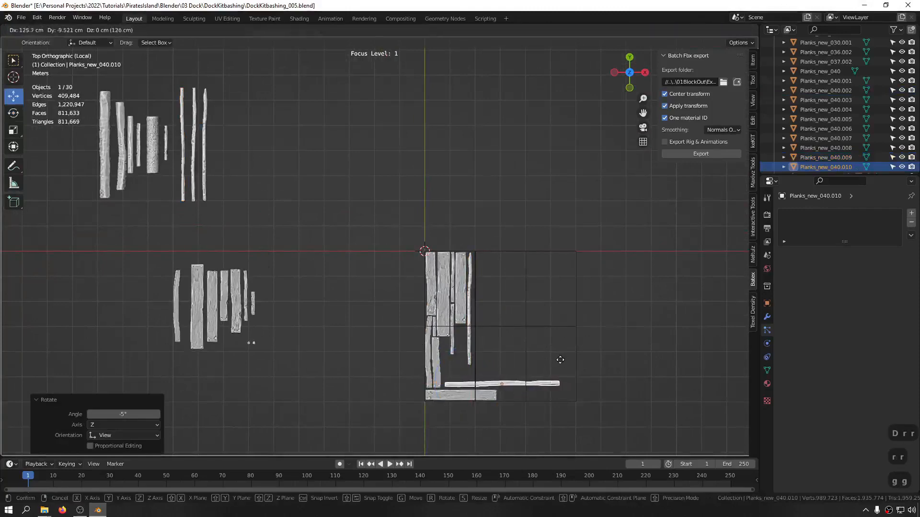
{"action": "left_click", "coordinate": [559, 362]}
{"action": "scroll", "coordinate": [496, 278], "scroll_direction": "up", "scroll_amount": 10}
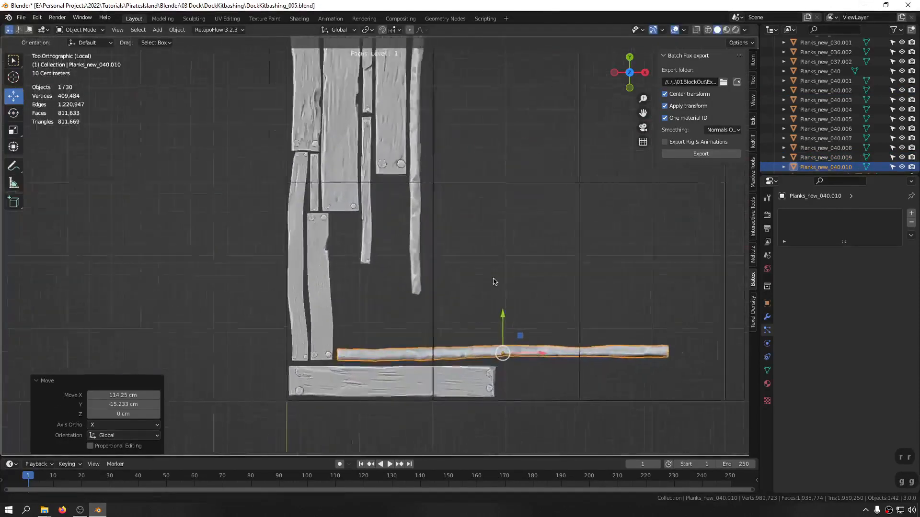
{"action": "middle_click_drag", "start_coordinate": [499, 235], "coordinate": [497, 336], "text": "ctrl"}
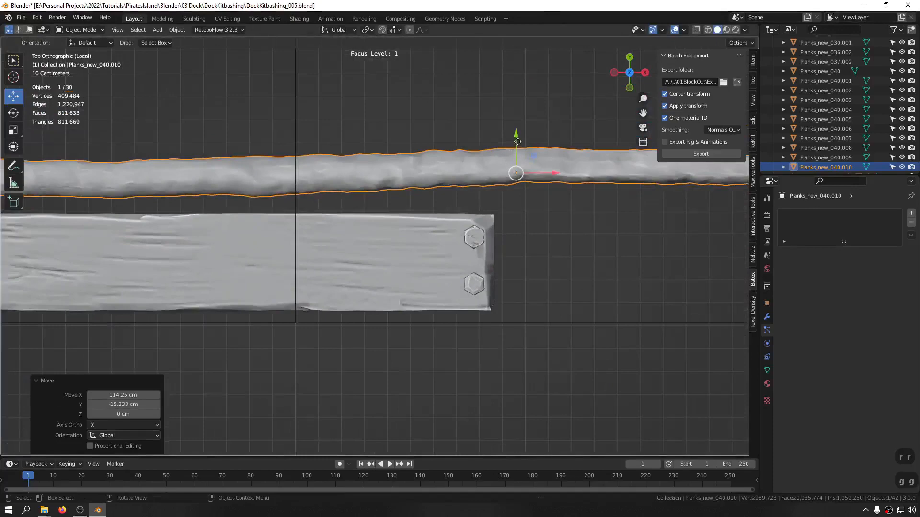
{"action": "left_click_drag", "start_coordinate": [518, 141], "coordinate": [517, 158]}
Roll the crosswise pole by 75° in the left view, return to the top view, and save the file
{"action": "middle_click_drag", "start_coordinate": [517, 159], "coordinate": [456, 127]}
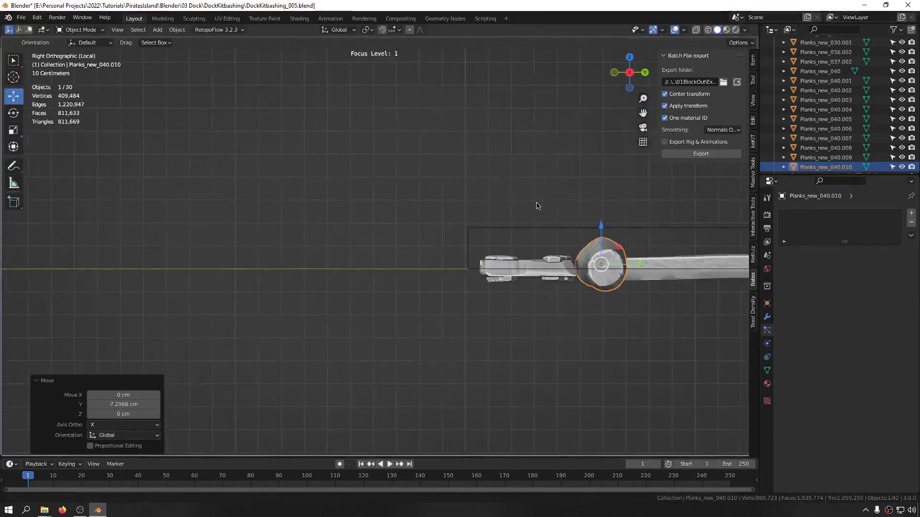
{"action": "scroll", "coordinate": [493, 210], "scroll_direction": "up", "scroll_amount": 5}
{"action": "middle_click_drag", "start_coordinate": [493, 209], "coordinate": [563, 132]}
{"action": "key", "text": "r"}
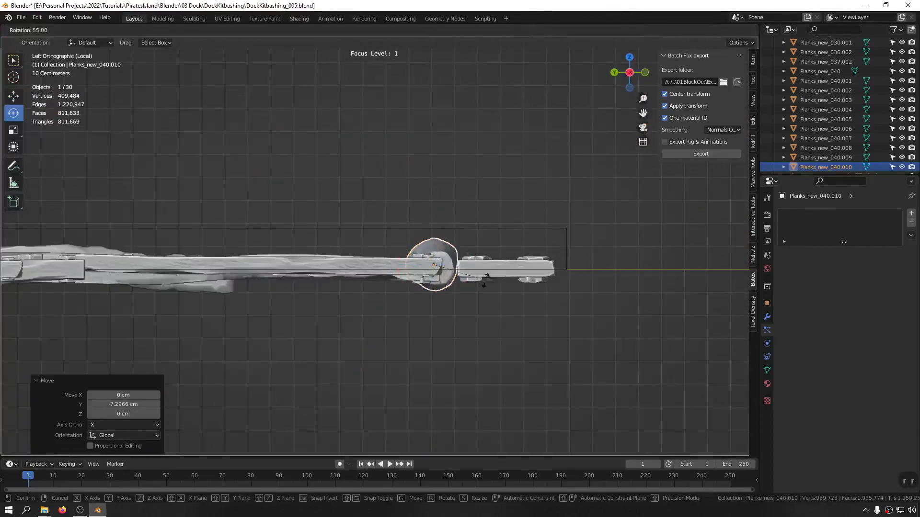
{"action": "left_click", "coordinate": [449, 283]}
{"action": "middle_click_drag", "start_coordinate": [449, 283], "coordinate": [417, 325]}
{"action": "key", "text": "g"}
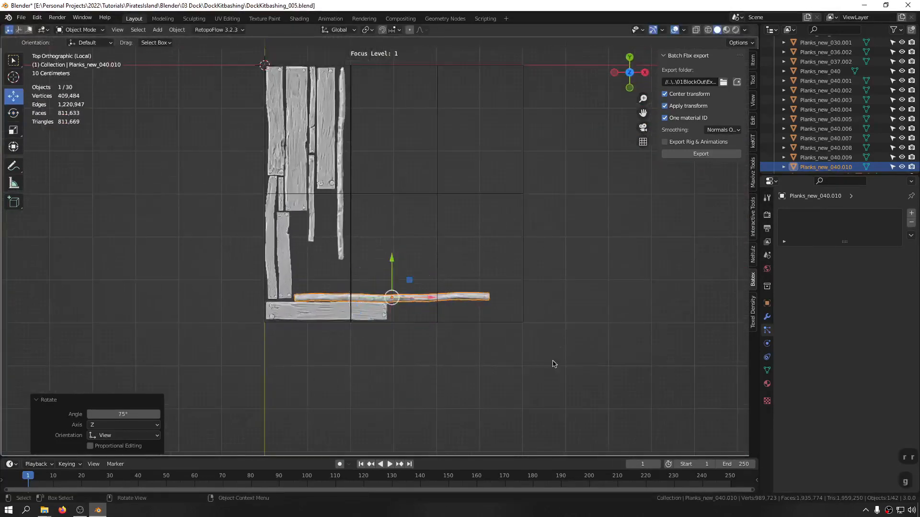
{"action": "left_click", "coordinate": [455, 304]}
{"action": "key", "text": "ctrl+s"}
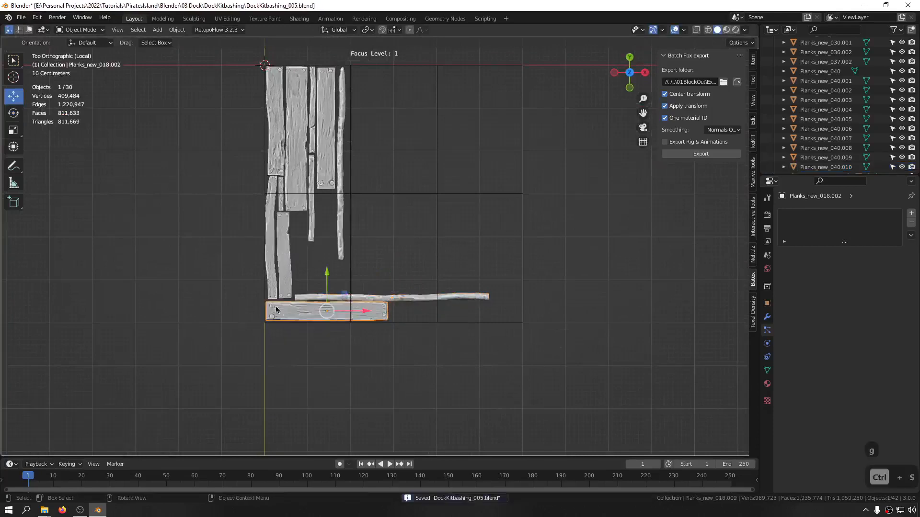
Duplicate the wide second source plank to the block-out's lower edge and rotate the copy so it lies crosswise
{"action": "middle_click_drag", "start_coordinate": [275, 309], "coordinate": [464, 313], "text": "shift"}
{"action": "middle_click_drag", "start_coordinate": [464, 312], "coordinate": [412, 396], "text": "ctrl"}
{"action": "middle_click_drag", "start_coordinate": [352, 307], "coordinate": [312, 309], "text": "shift"}
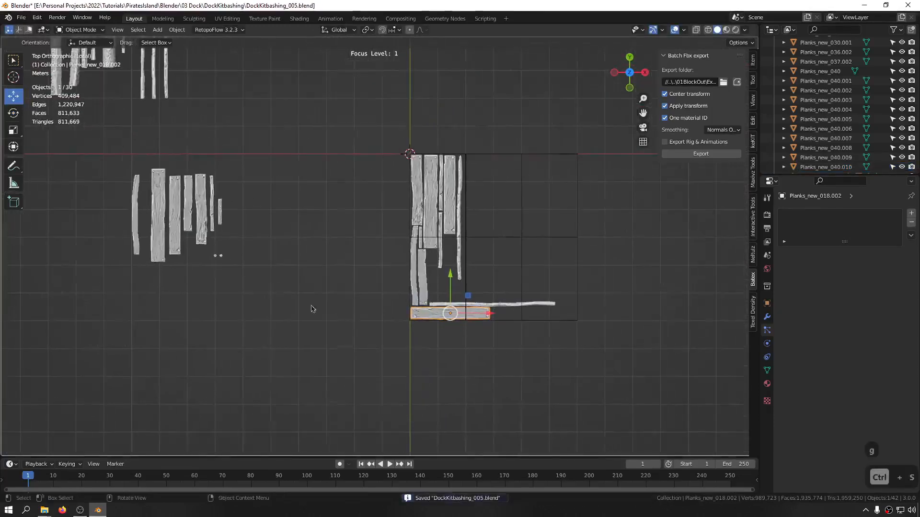
{"action": "left_click", "coordinate": [159, 228]}
{"action": "key", "text": "shift+d"}
{"action": "left_click", "coordinate": [498, 324]}
{"action": "key", "text": "r"}
{"action": "key", "text": "r"}
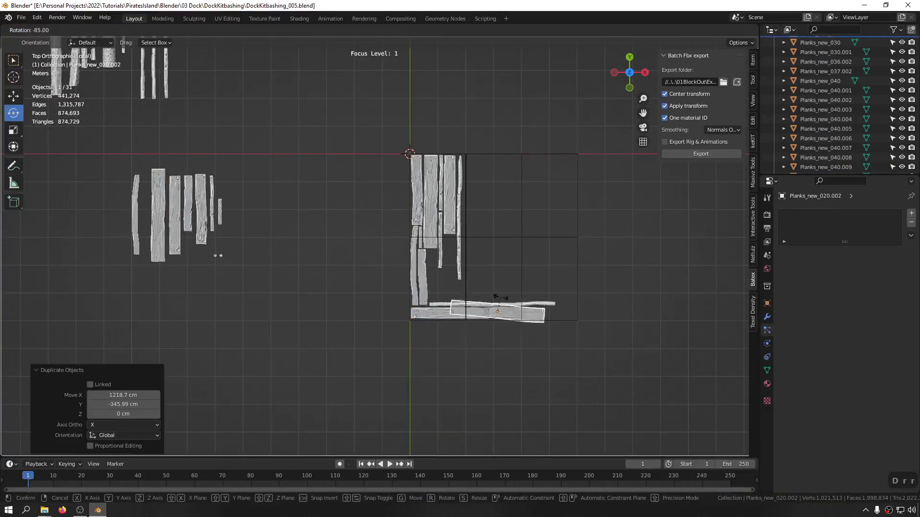
{"action": "left_click", "coordinate": [500, 298]}
Move the wide crosswise plank about 94.7 cm along X and -10.3 cm along Y, plus a further 26.7 cm along X and 0.67 cm along Y
{"action": "key", "text": "g"}
{"action": "left_click", "coordinate": [551, 313]}
{"action": "scroll", "coordinate": [555, 316], "scroll_direction": "up", "scroll_amount": 8}
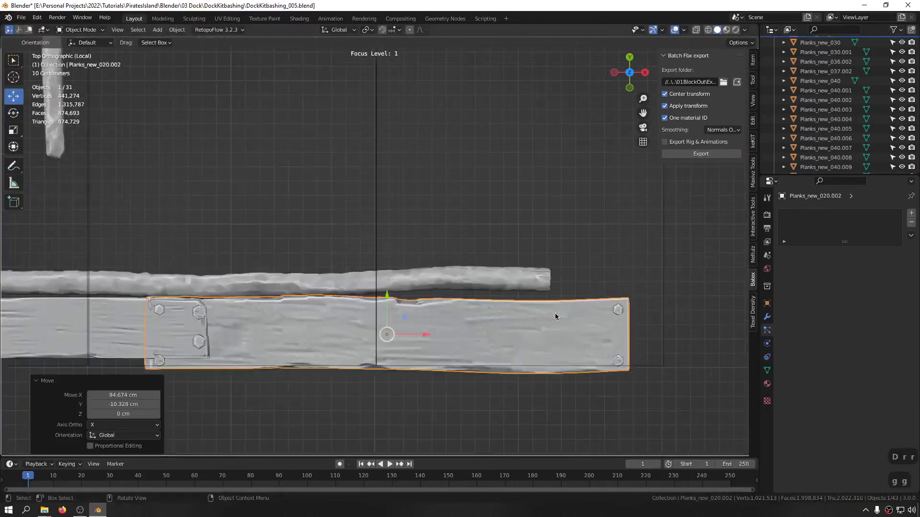
{"action": "key", "text": "g"}
{"action": "left_click", "coordinate": [595, 317]}
Scale the wide crosswise plank by 0.921 and move it about 6.7 cm along X and 2 cm along Y
{"action": "key", "text": "s"}
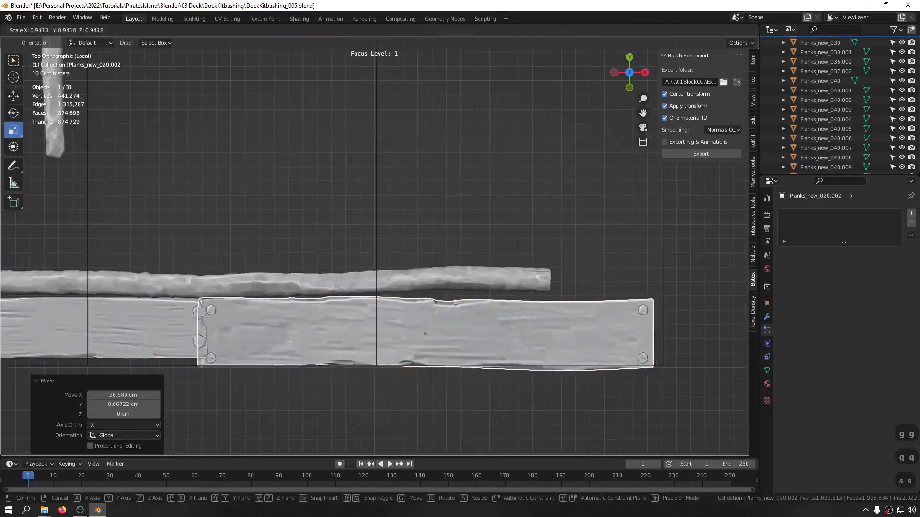
{"action": "left_click", "coordinate": [729, 353]}
{"action": "key", "text": "g"}
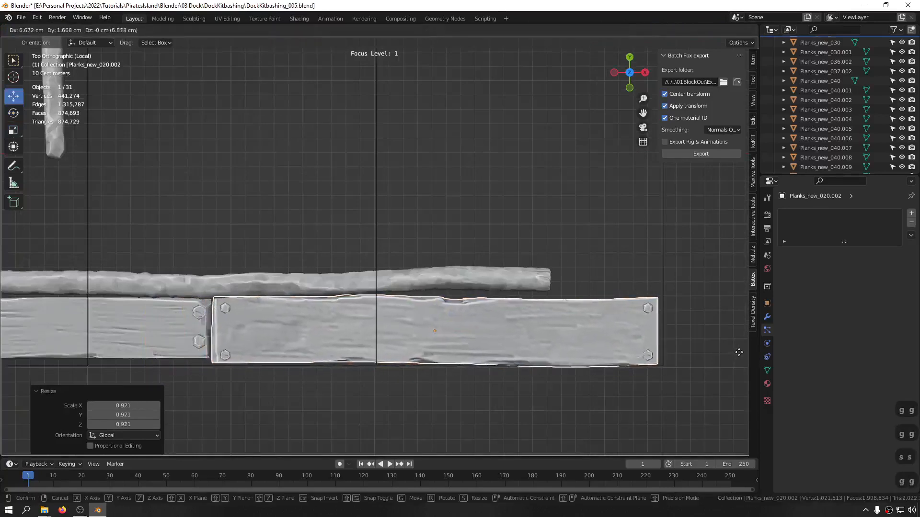
{"action": "left_click", "coordinate": [738, 353]}
Scale the wide crosswise plank by 0.987 to fit beside the neighbouring plank, and save the file
{"action": "scroll", "coordinate": [599, 336], "scroll_direction": "up", "scroll_amount": 1}
{"action": "key", "text": "s"}
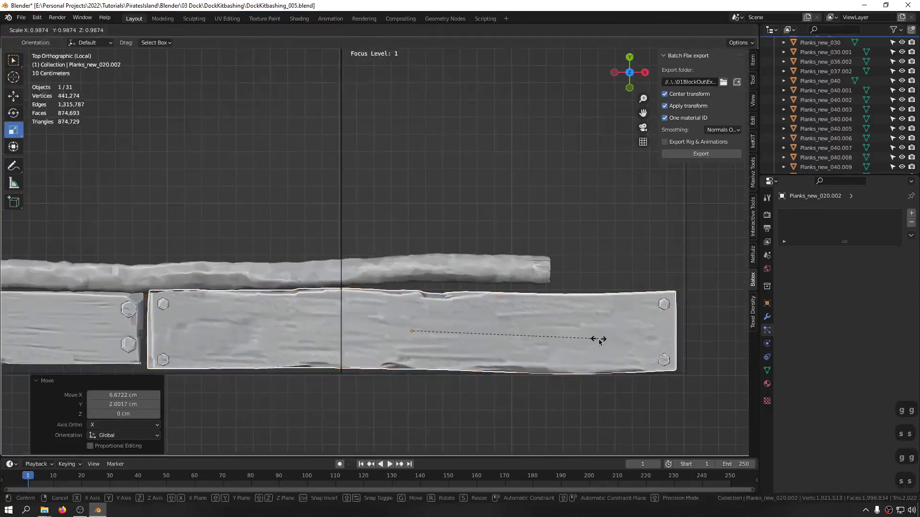
{"action": "left_click", "coordinate": [599, 339]}
{"action": "middle_click_drag", "start_coordinate": [442, 331], "coordinate": [429, 398]}
{"action": "key", "text": "ctrl+s"}
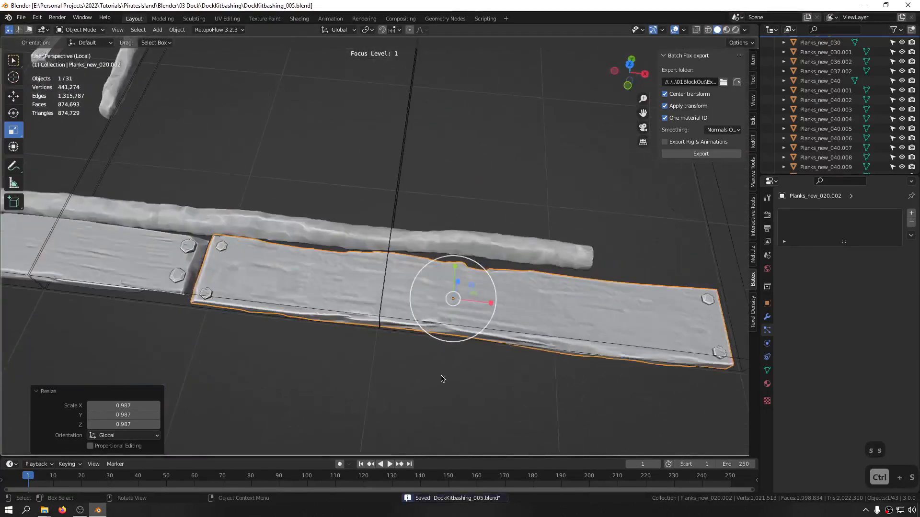
{"action": "key", "text": "ctrl+s"}
{"action": "middle_click_drag", "start_coordinate": [454, 264], "coordinate": [463, 310], "text": "alt"}
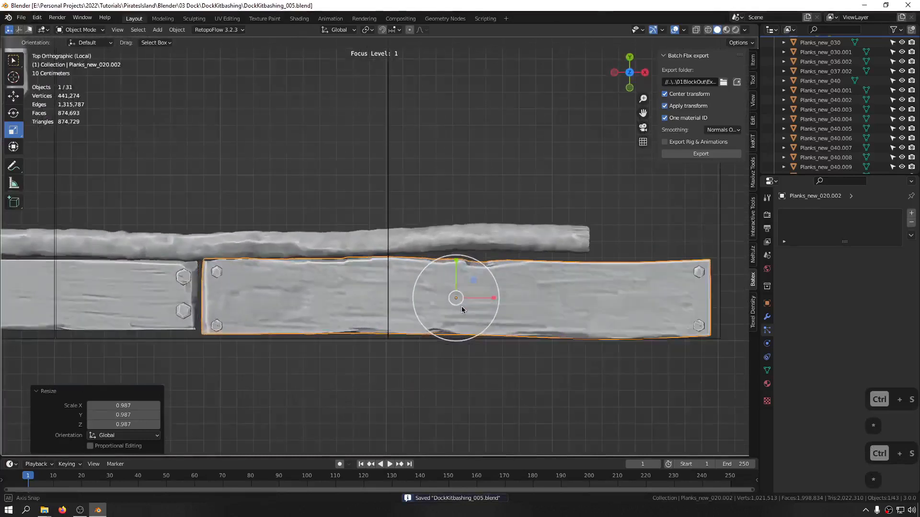
{"action": "left_click_drag", "start_coordinate": [494, 299], "coordinate": [473, 301]}
{"action": "key", "text": "ctrl+z"}
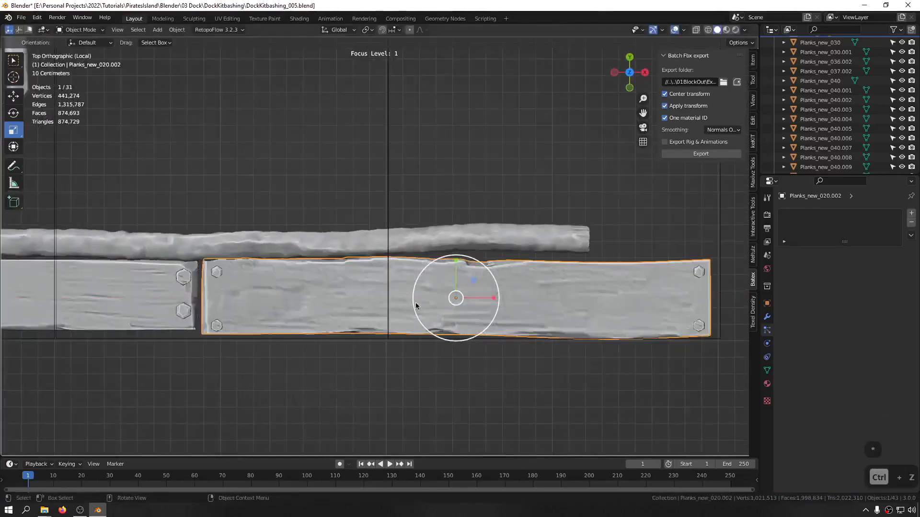
Make the 6x6 dock block-out unselectable in the viewport, isolate it with the planks again, and save the file
{"action": "key", "text": "ctrl+s"}
{"action": "key", "text": "slash"}
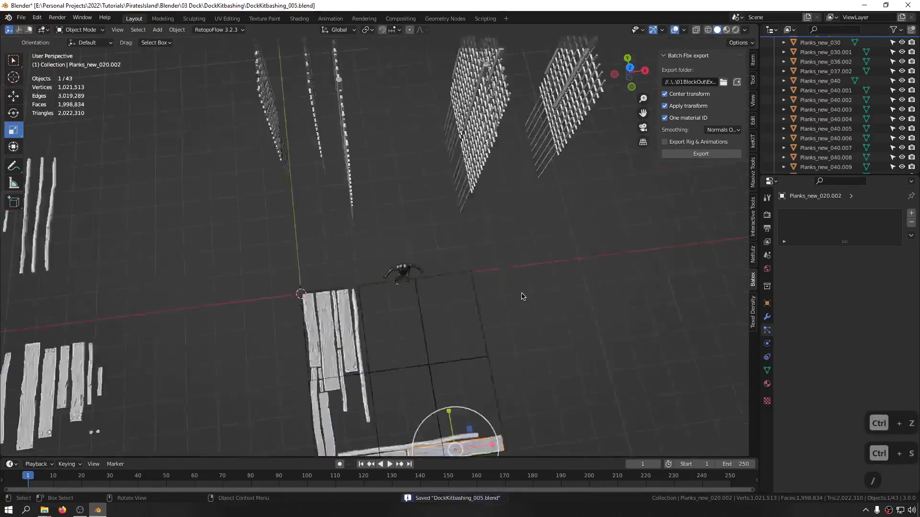
{"action": "key", "text": "KP_Multiply"}
{"action": "middle_click_drag", "start_coordinate": [502, 323], "coordinate": [568, 243]}
{"action": "left_click_drag", "start_coordinate": [569, 243], "coordinate": [364, 369]}
{"action": "middle_click_drag", "start_coordinate": [364, 368], "coordinate": [479, 338]}
{"action": "key", "text": "ctrl+s"}
{"action": "key", "text": "ctrl+f"}
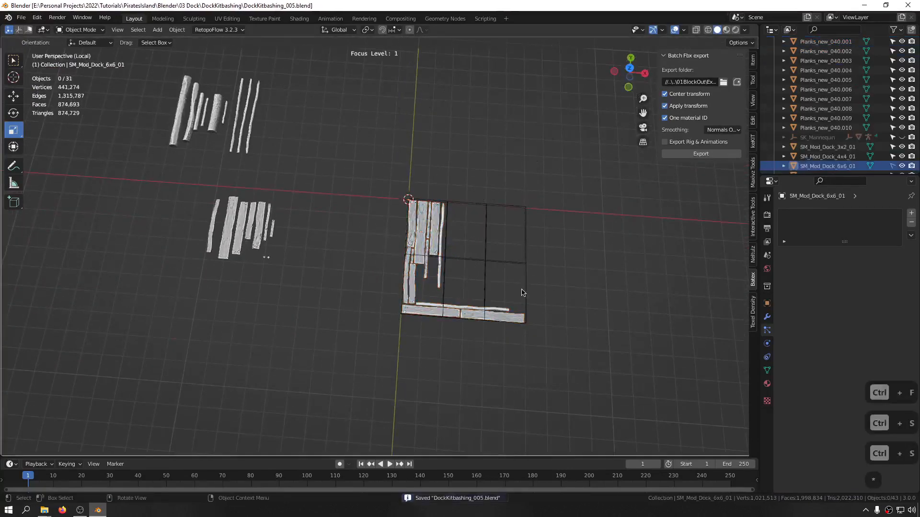
Duplicate the third source plank to the block-out's lower area and rotate the copy by -90° so it lies crosswise
{"action": "left_click", "coordinate": [242, 238]}
{"action": "mouse_move", "coordinate": [242, 238]}
{"action": "middle_mouse_down"}
{"action": "mouse_move", "coordinate": [294, 304]}
{"action": "mouse_move", "coordinate": [283, 256]}
{"action": "mouse_move", "coordinate": [243, 240]}
{"action": "middle_mouse_up"}
{"action": "scroll", "coordinate": [243, 241], "scroll_direction": "up", "scroll_amount": 2}
{"action": "left_click", "coordinate": [193, 218]}
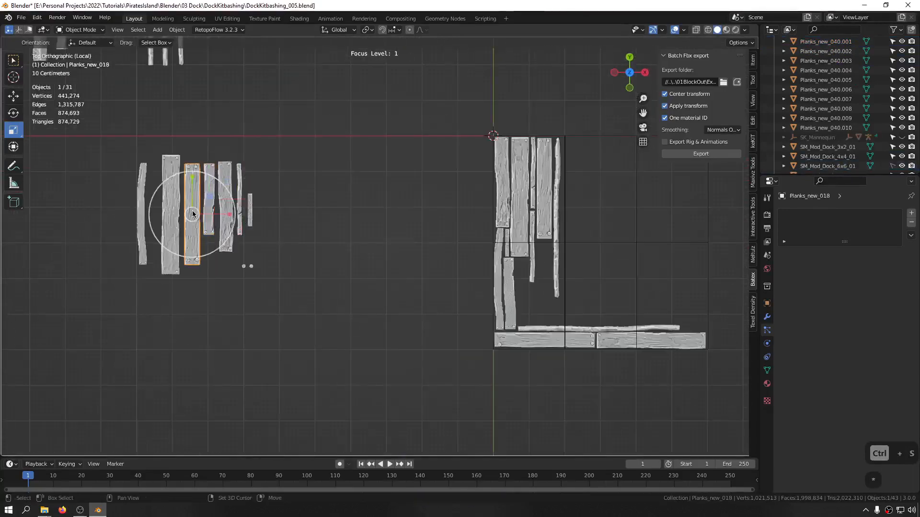
{"action": "key", "text": "shift+d"}
{"action": "left_click", "coordinate": [563, 326]}
{"action": "key", "text": "r"}
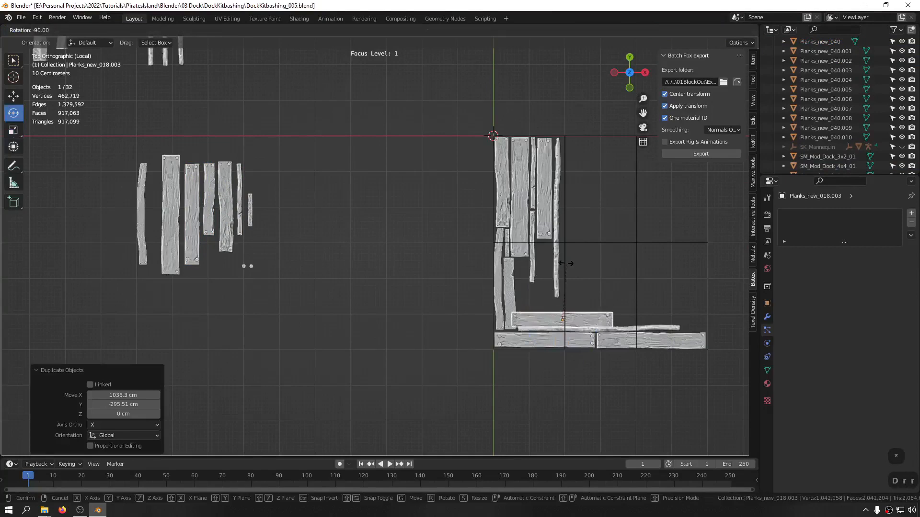
{"action": "left_click", "coordinate": [567, 263]}
Move the new crosswise plank about 16 cm along X and 9.4 cm along Y to sit above the crosswise pole, and save the file
{"action": "key", "text": "g"}
{"action": "key", "text": "g"}
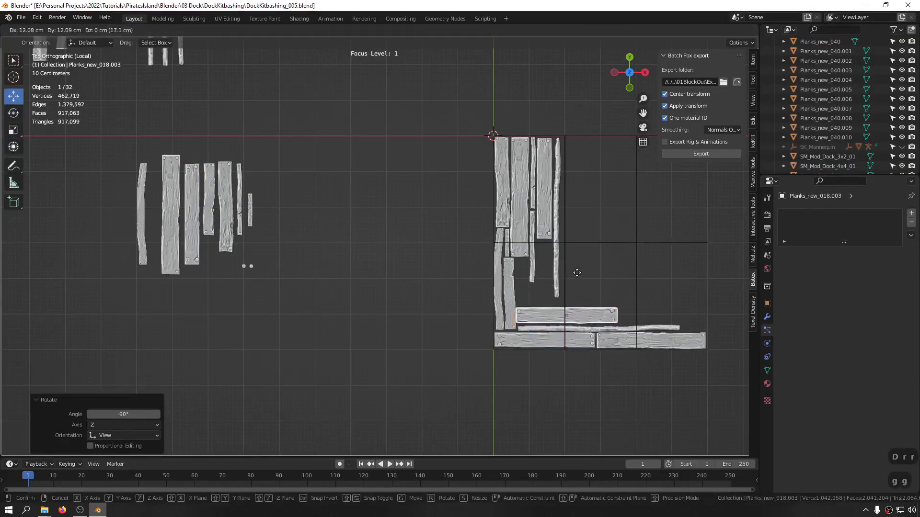
{"action": "left_click", "coordinate": [579, 277]}
{"action": "middle_click_drag", "start_coordinate": [579, 277], "coordinate": [495, 260], "text": "shift"}
{"action": "scroll", "coordinate": [505, 216], "scroll_direction": "up", "scroll_amount": 5}
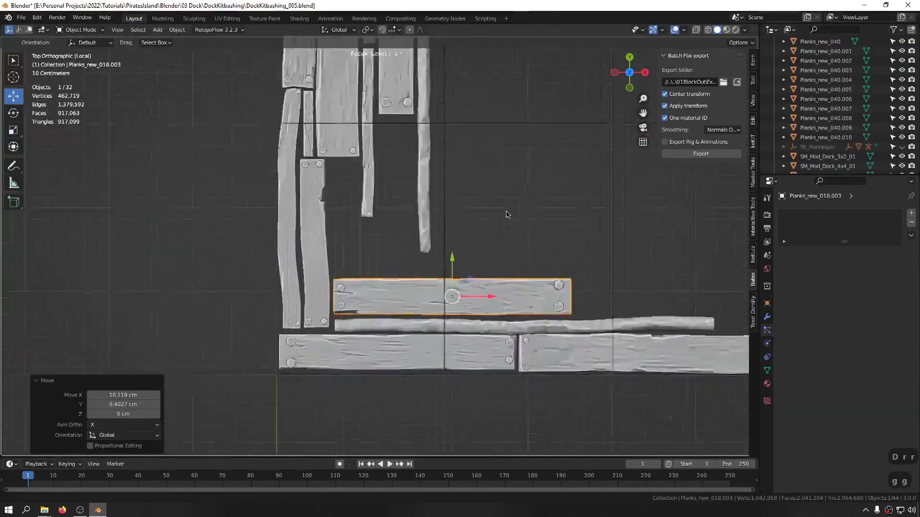
{"action": "scroll", "coordinate": [490, 251], "scroll_direction": "down", "scroll_amount": 4}
{"action": "scroll", "coordinate": [490, 252], "scroll_direction": "down", "scroll_amount": 2}
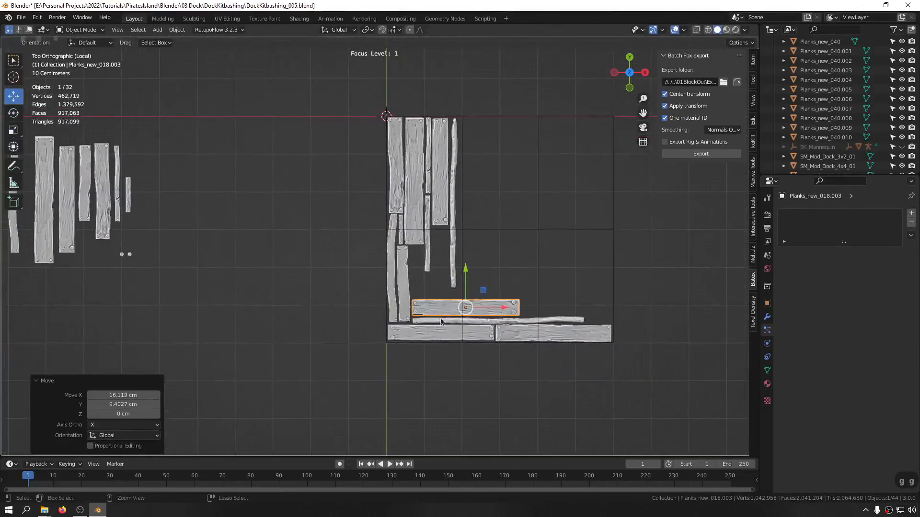
{"action": "key", "text": "ctrl+s"}
Duplicate the fourth source plank into the gap below the fourth lengthwise plank, between the thin plank and the long pole
{"action": "left_click", "coordinate": [89, 190]}
{"action": "key", "text": "shift+d"}
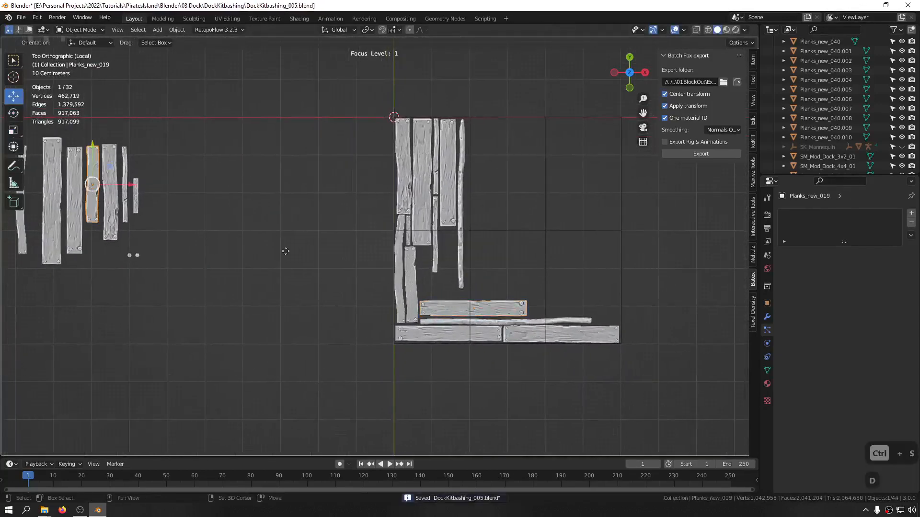
{"action": "left_click", "coordinate": [438, 272]}
{"action": "scroll", "coordinate": [479, 272], "scroll_direction": "up", "scroll_amount": 4}
{"action": "key", "text": "g"}
{"action": "key", "text": "g"}
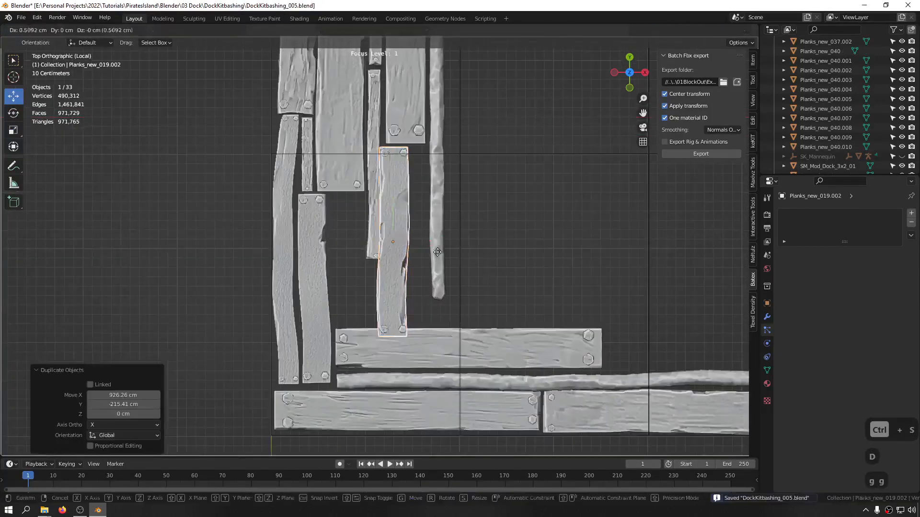
{"action": "left_click", "coordinate": [484, 269]}
Scale the new narrow plank by 0.876 and shift it about -2 cm along X and 9.2 cm along Y
{"action": "key", "text": "s"}
{"action": "key", "text": "s"}
{"action": "left_click", "coordinate": [501, 261]}
{"action": "key", "text": "g"}
{"action": "key", "text": "g"}
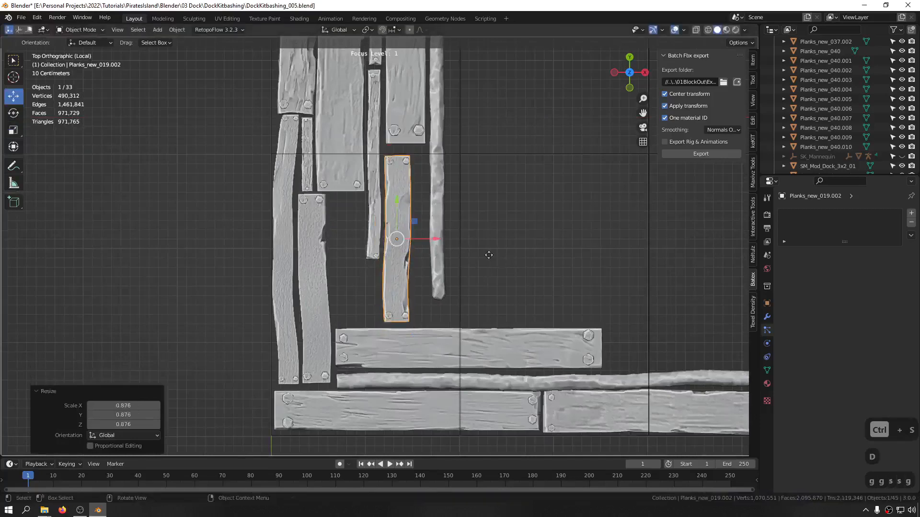
{"action": "left_click", "coordinate": [488, 247]}
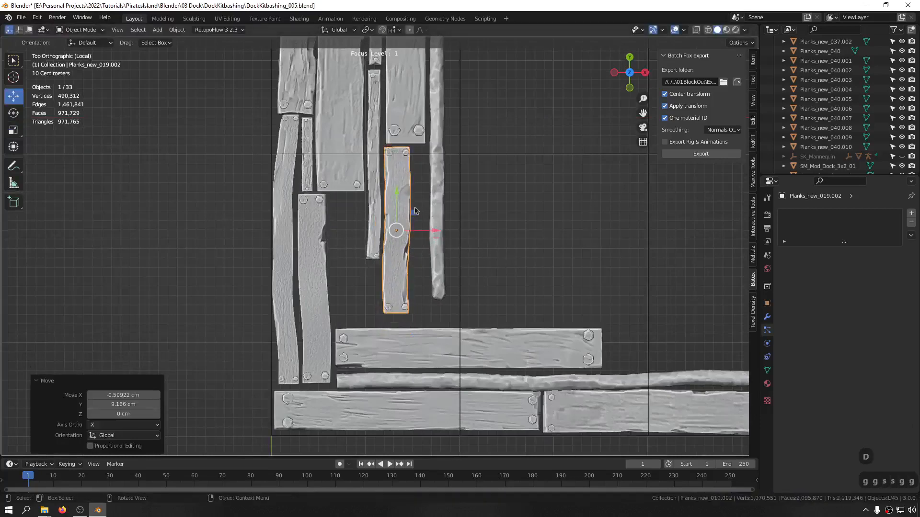
{"action": "left_click_drag", "start_coordinate": [418, 230], "coordinate": [418, 230]}
{"action": "left_click", "coordinate": [418, 230]}
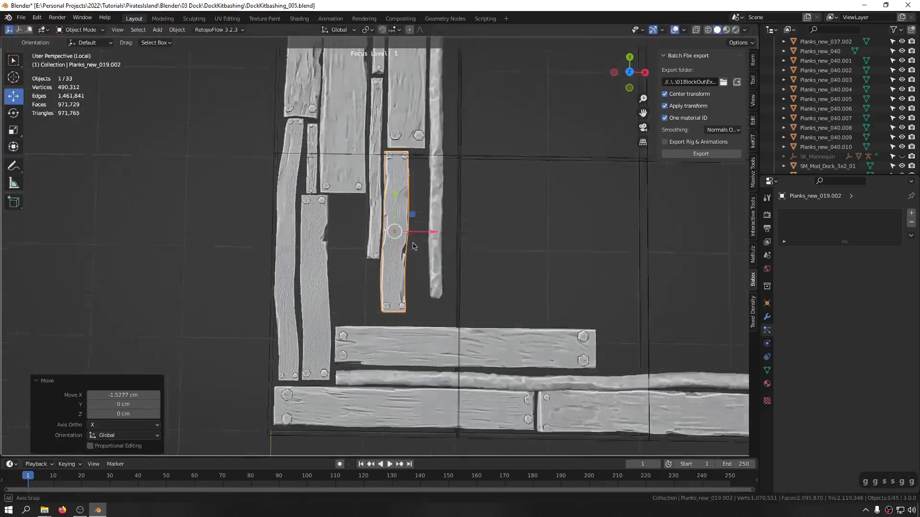
Duplicate the narrow plank in place and rotate the copy 185° in the front view so its underside faces up
{"action": "key", "text": "KP_1"}
{"action": "key", "text": "shift+d"}
{"action": "right_click", "coordinate": [497, 170]}
{"action": "key", "text": "r"}
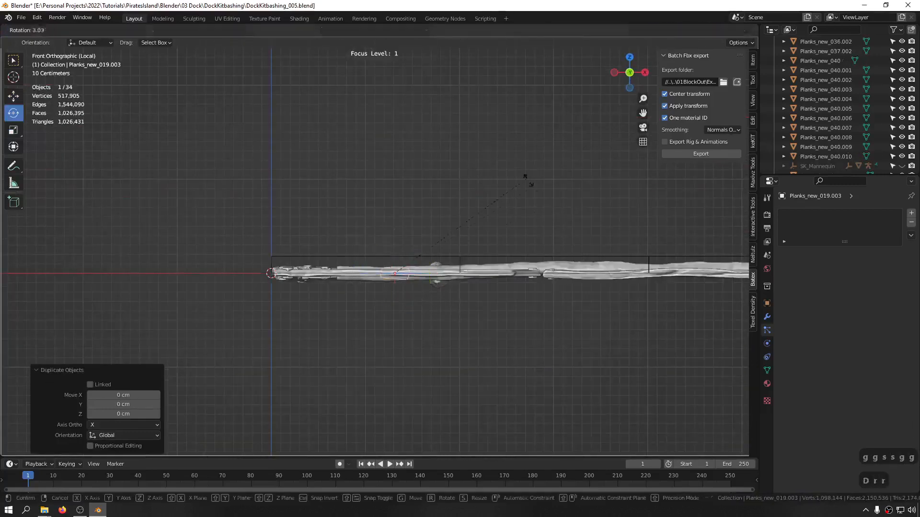
{"action": "left_click", "coordinate": [381, 281]}
{"action": "middle_click_drag", "start_coordinate": [429, 268], "coordinate": [431, 360]}
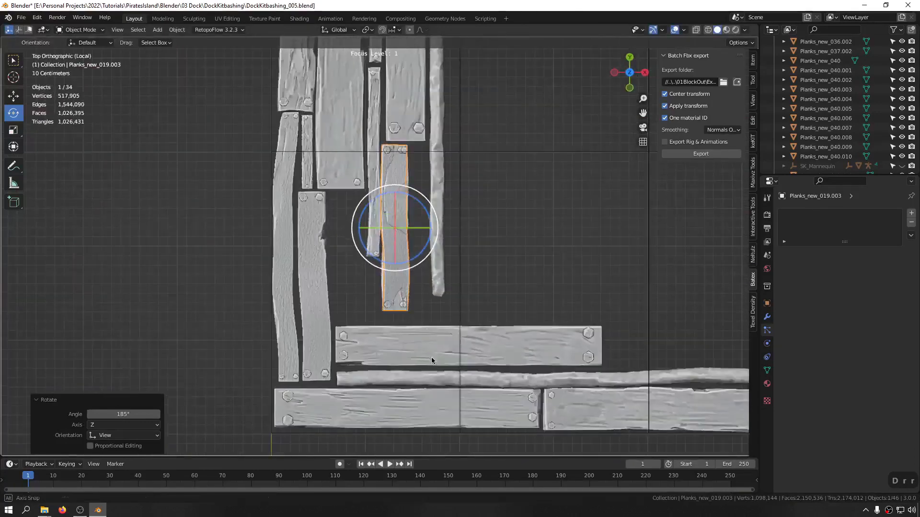
Move the flipped plank copy about 27.6 cm along X to sit beside its original
{"action": "scroll", "coordinate": [413, 228], "scroll_direction": "up", "scroll_amount": 2}
{"action": "key", "text": "g"}
{"action": "left_click_drag", "start_coordinate": [426, 230], "coordinate": [463, 230]}
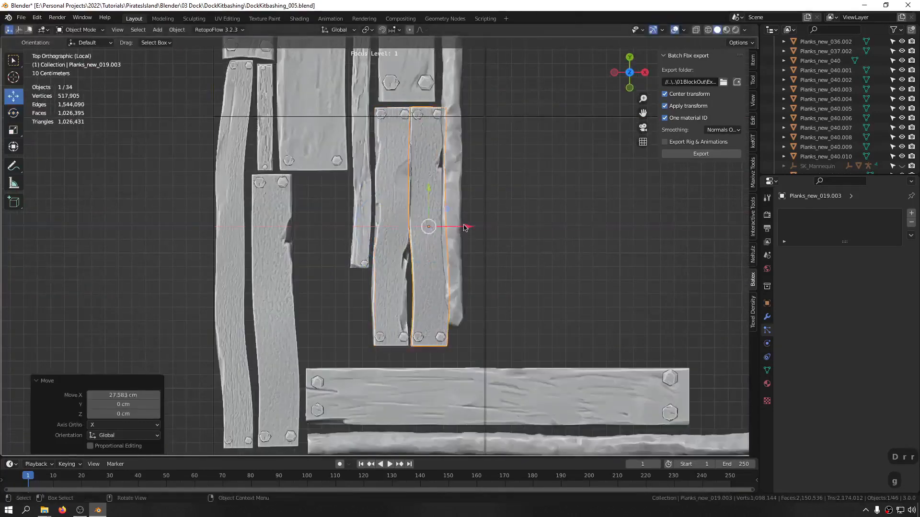
Shift the long lengthwise pole about 5 cm along X to clear the new pair of planks
{"action": "scroll", "coordinate": [464, 230], "scroll_direction": "up", "scroll_amount": 1}
{"action": "left_click", "coordinate": [459, 214]}
{"action": "key", "text": "g"}
{"action": "scroll", "coordinate": [453, 240], "scroll_direction": "down", "scroll_amount": 3}
{"action": "scroll", "coordinate": [452, 242], "scroll_direction": "down", "scroll_amount": 2}
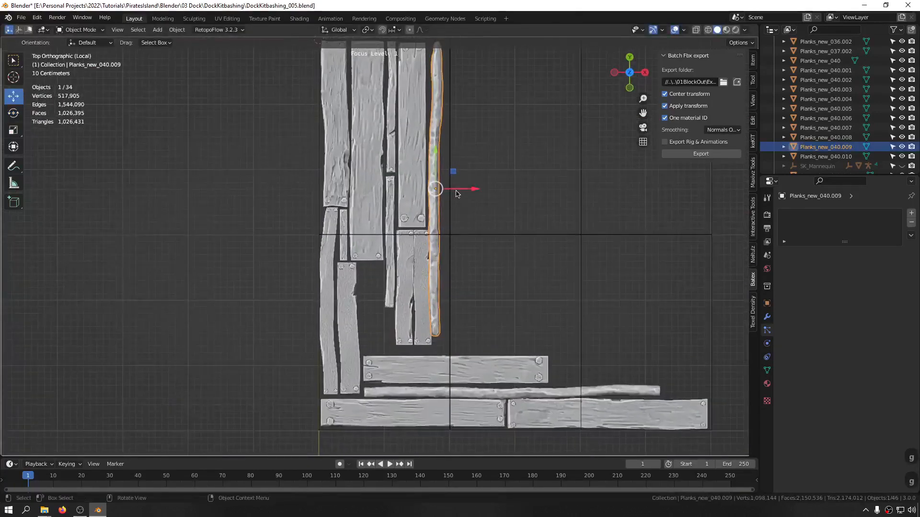
{"action": "key", "text": "g"}
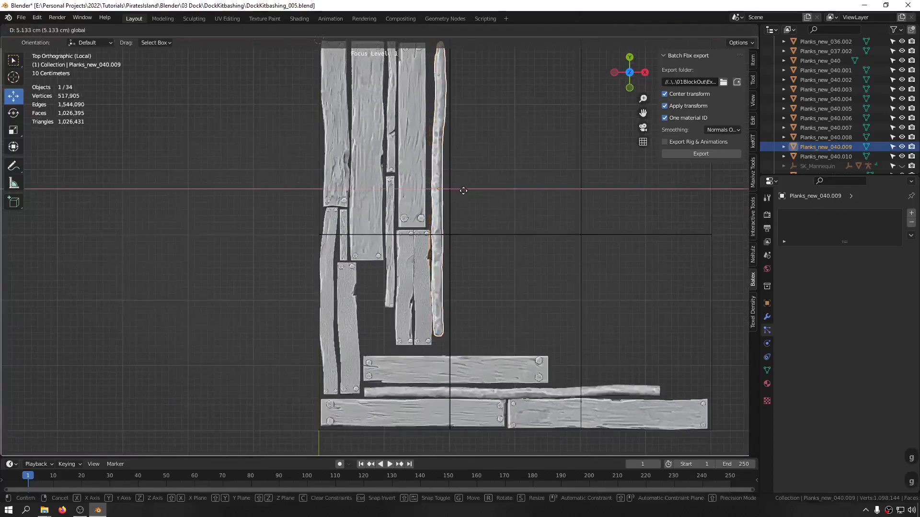
{"action": "left_click", "coordinate": [437, 191]}
Space out the pair of narrow planks, nudging the flipped one along X and moving its original about -1.2 cm along X
{"action": "left_click", "coordinate": [424, 270]}
{"action": "scroll", "coordinate": [423, 270], "scroll_direction": "up", "scroll_amount": 4}
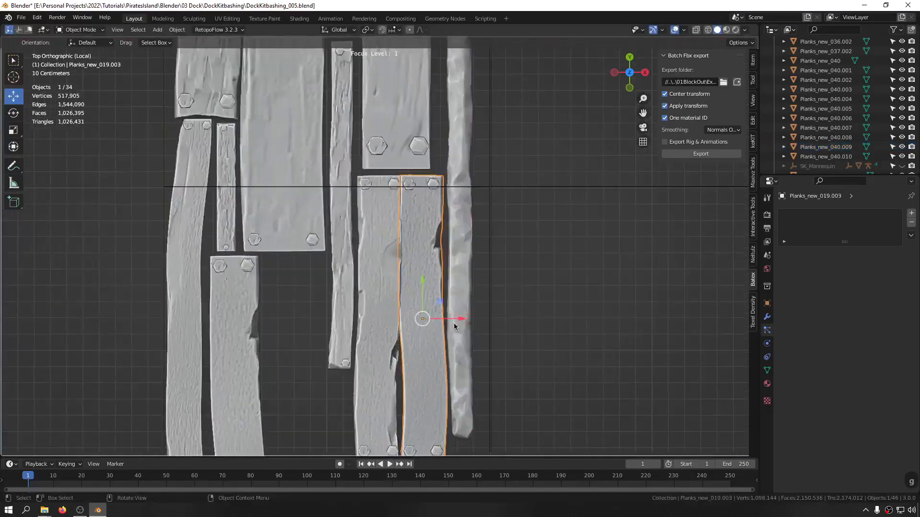
{"action": "left_click_drag", "start_coordinate": [454, 322], "coordinate": [403, 321]}
{"action": "left_click", "coordinate": [377, 295]}
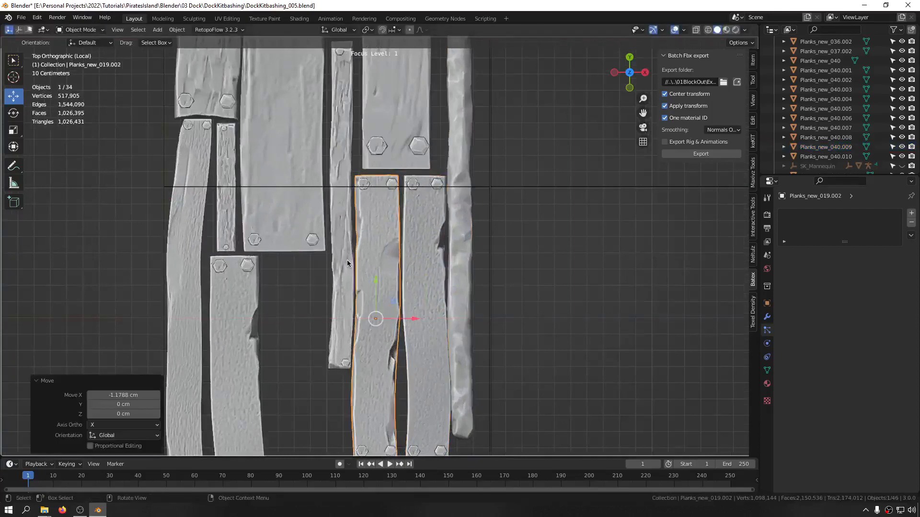
{"action": "scroll", "coordinate": [473, 242], "scroll_direction": "down", "scroll_amount": 4}
{"action": "middle_click_drag", "start_coordinate": [531, 147], "coordinate": [446, 266], "text": "shift"}
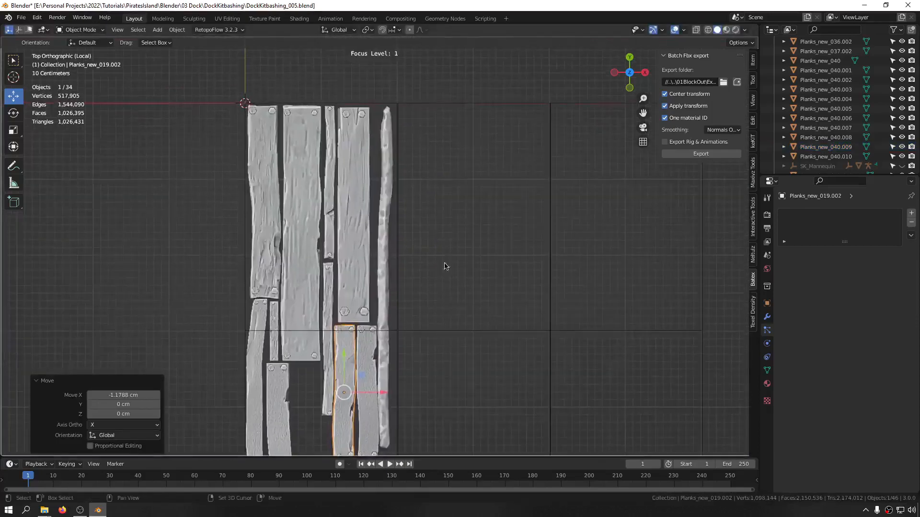
{"action": "left_click", "coordinate": [390, 167]}
{"action": "middle_click_drag", "start_coordinate": [421, 205], "coordinate": [406, 235]}
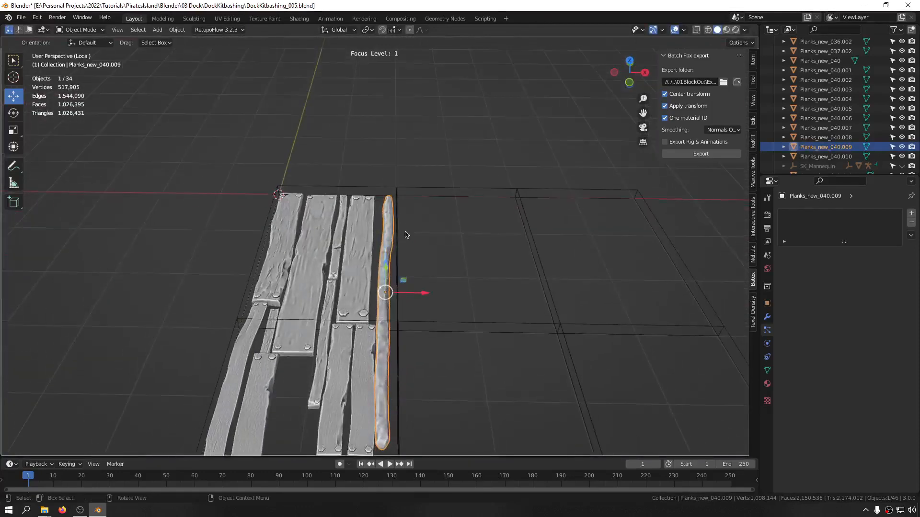
{"action": "key", "text": "r"}
{"action": "key", "text": "r"}
{"action": "key", "text": "z"}
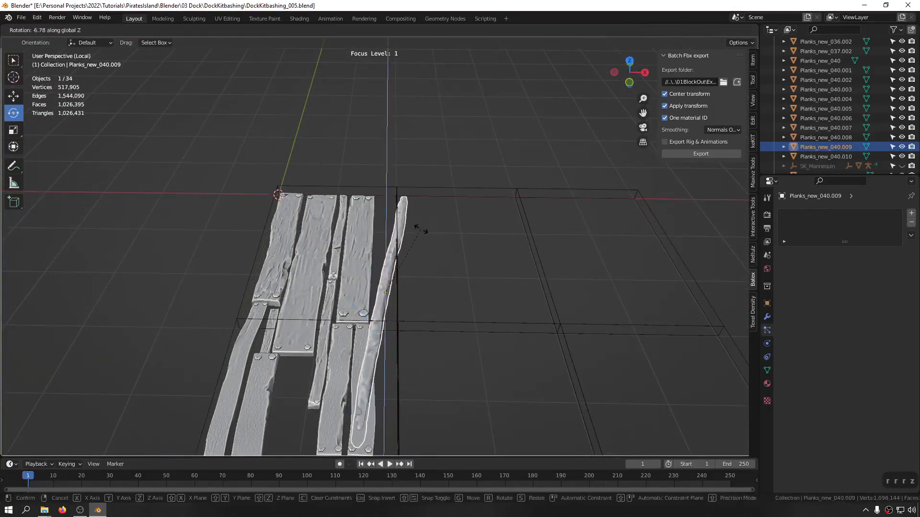
{"action": "right_click", "coordinate": [422, 234]}
Rotate the long lengthwise pole 72° about the global Y axis to vary its bend
{"action": "key", "text": "r"}
{"action": "key", "text": "r"}
{"action": "key", "text": "y"}
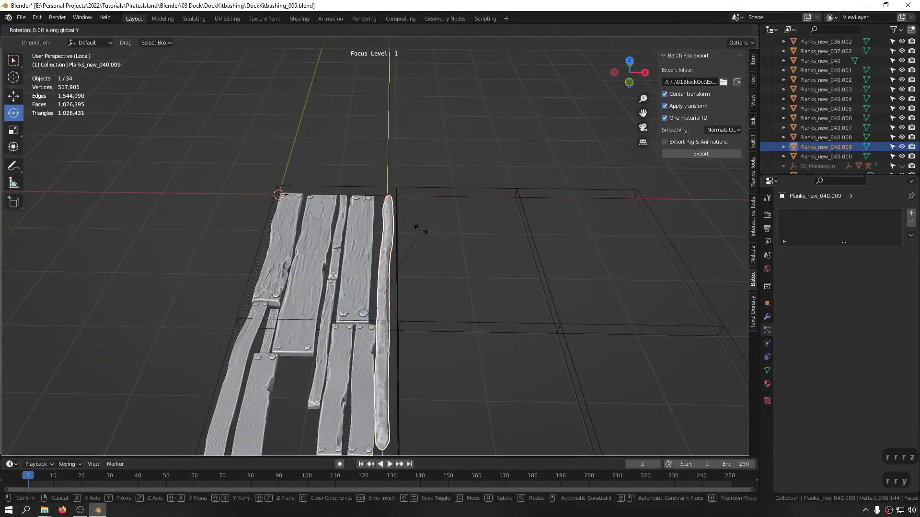
{"action": "left_click", "coordinate": [439, 331]}
{"action": "key", "text": "KP_7"}
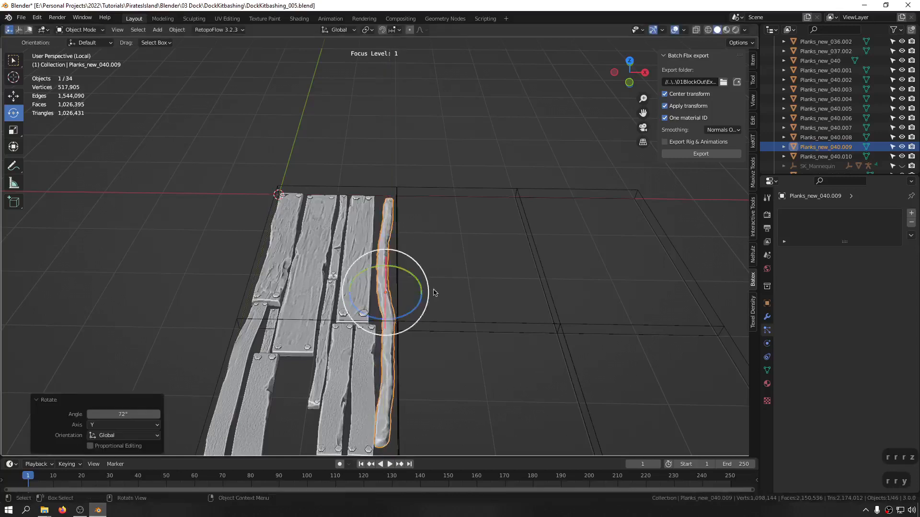
Move the rotated long pole about -1.9 cm along X towards the planks, and save the file
{"action": "key", "text": "x"}
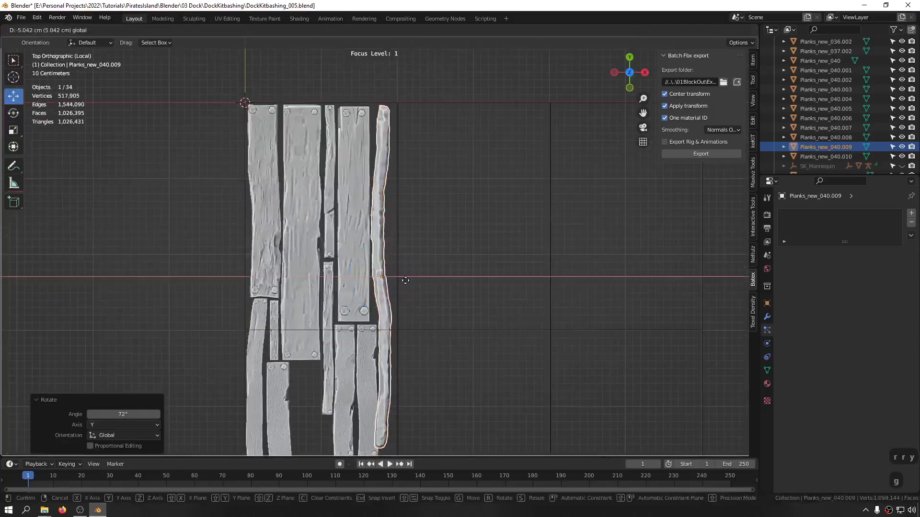
{"action": "left_click", "coordinate": [412, 279]}
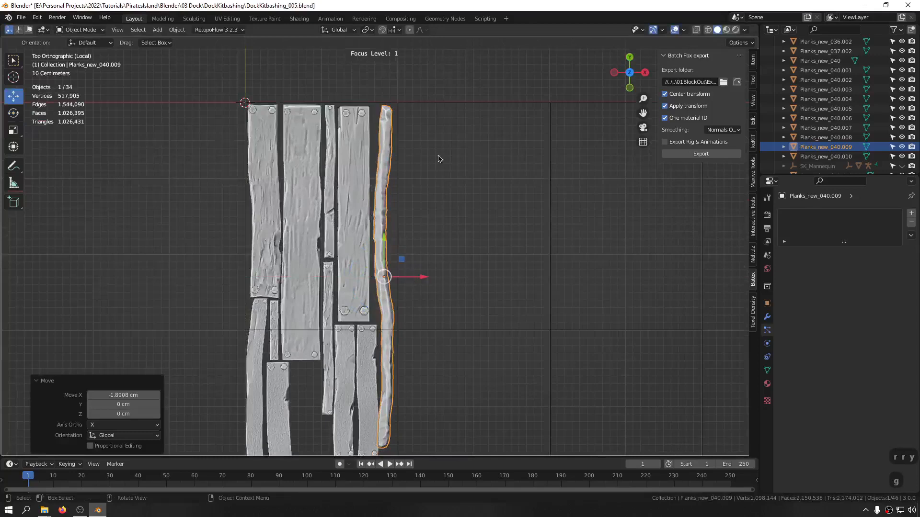
{"action": "left_click", "coordinate": [439, 159]}
{"action": "key", "text": "ctrl+s"}
Duplicate the second, widest source plank to the far side of the long pole and scale the copy by about 1.12
{"action": "scroll", "coordinate": [400, 177], "scroll_direction": "down", "scroll_amount": 4}
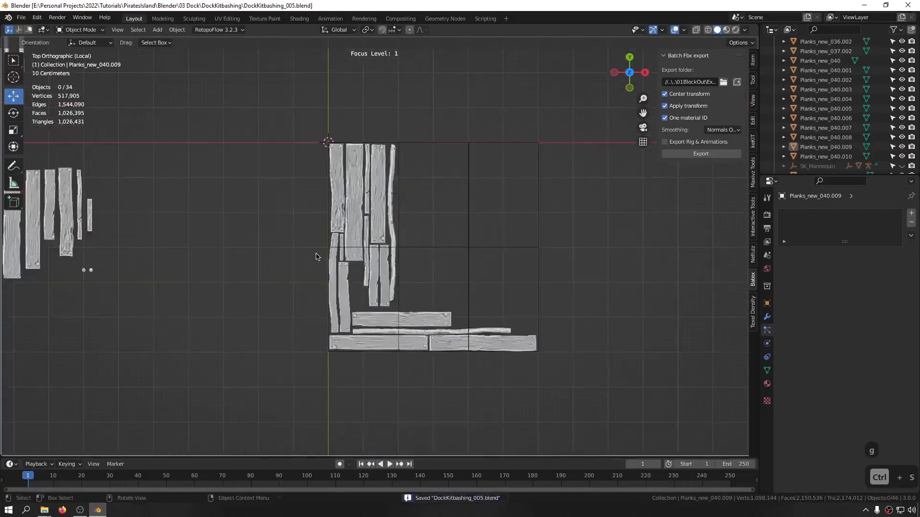
{"action": "middle_click_drag", "start_coordinate": [316, 257], "coordinate": [358, 271], "text": "shift"}
{"action": "scroll", "coordinate": [357, 271], "scroll_direction": "down", "scroll_amount": 1}
{"action": "middle_click_drag", "start_coordinate": [65, 232], "coordinate": [113, 243], "text": "shift"}
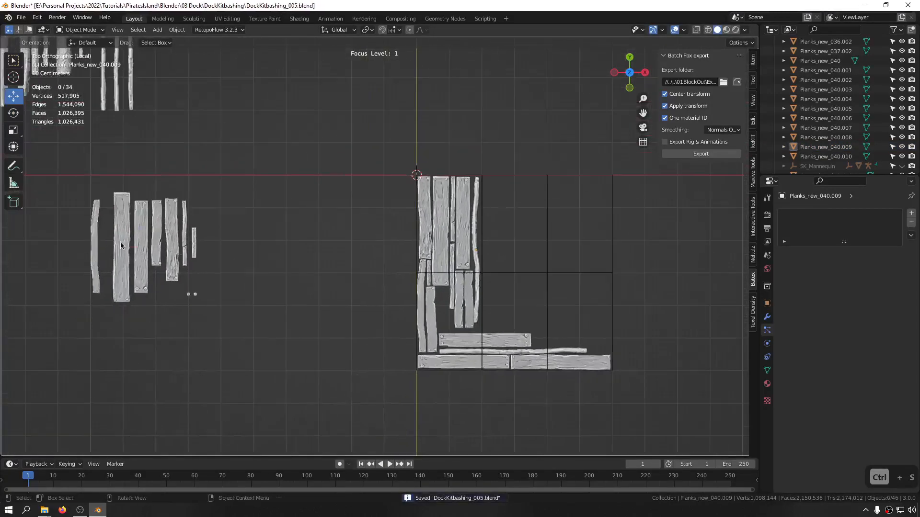
{"action": "left_click", "coordinate": [121, 246]}
{"action": "key", "text": "shift+d"}
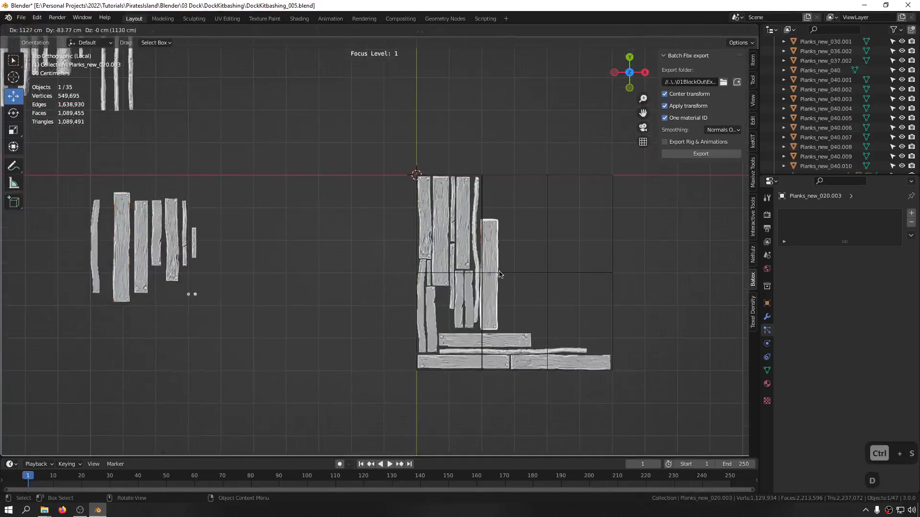
{"action": "left_click", "coordinate": [499, 273]}
{"action": "scroll", "coordinate": [500, 275], "scroll_direction": "up", "scroll_amount": 4}
{"action": "key", "text": "s"}
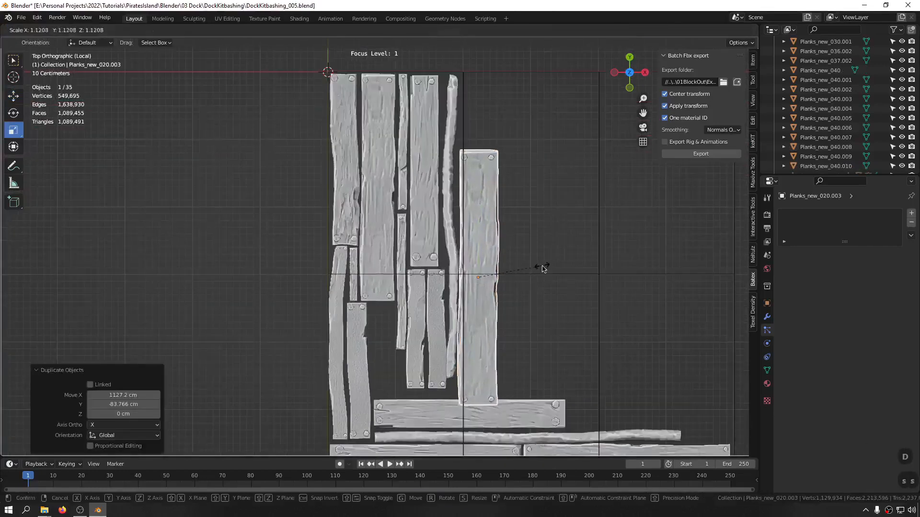
{"action": "left_click", "coordinate": [540, 268]}
Move the wide plank copy about 4.3 cm along X and 12 cm along Y, above the crosswise plank, and save the file
{"action": "key", "text": "g"}
{"action": "left_click", "coordinate": [547, 257]}
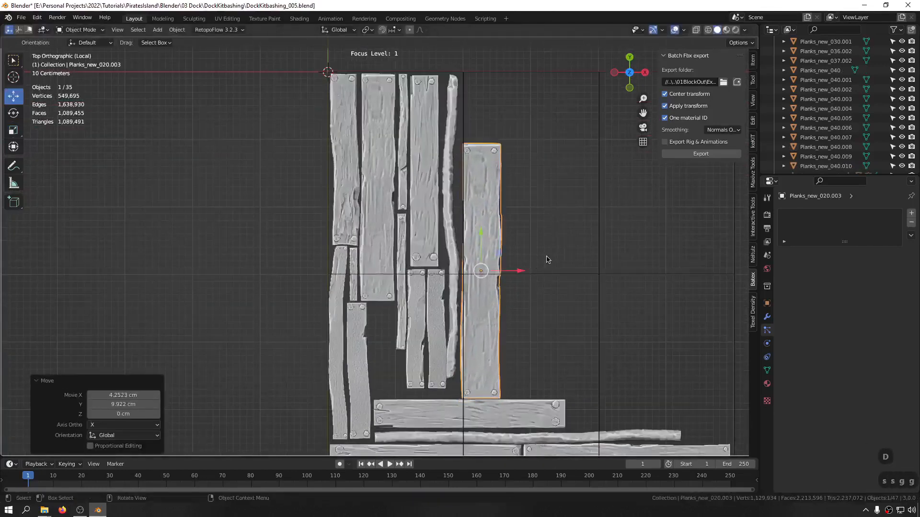
{"action": "key", "text": "g"}
{"action": "left_click", "coordinate": [536, 265]}
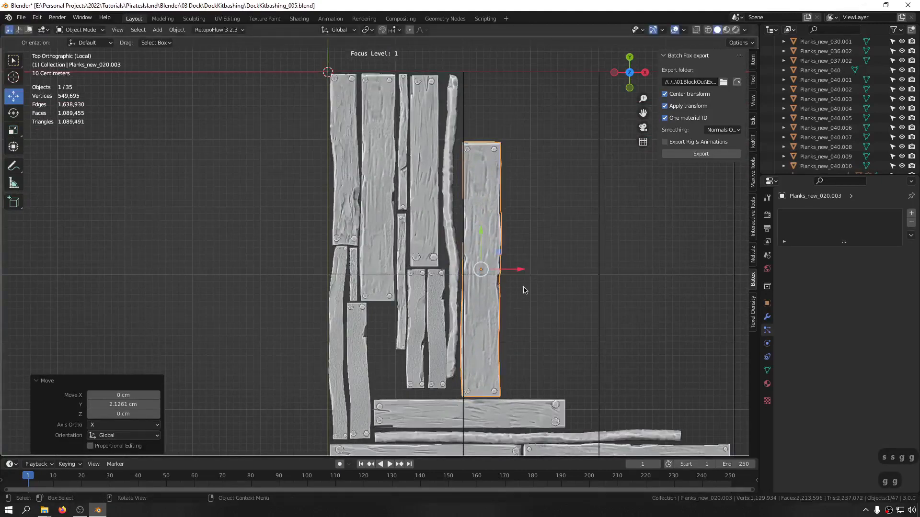
{"action": "key", "text": "ctrl+s"}
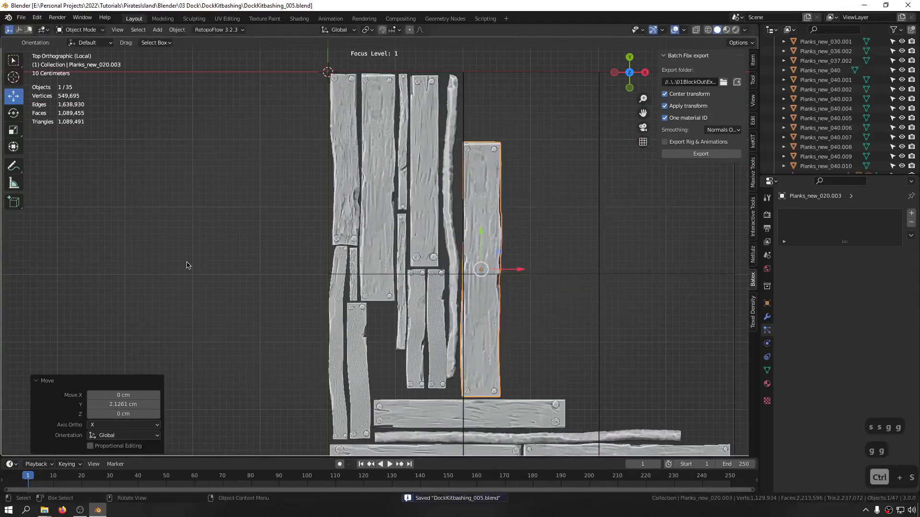
Duplicate the fourth pole of the source pole set to the empty gap beside the block-out's lower lengthwise planks
{"action": "left_click", "coordinate": [187, 266]}
{"action": "middle_click_drag", "start_coordinate": [468, 259], "coordinate": [456, 146]}
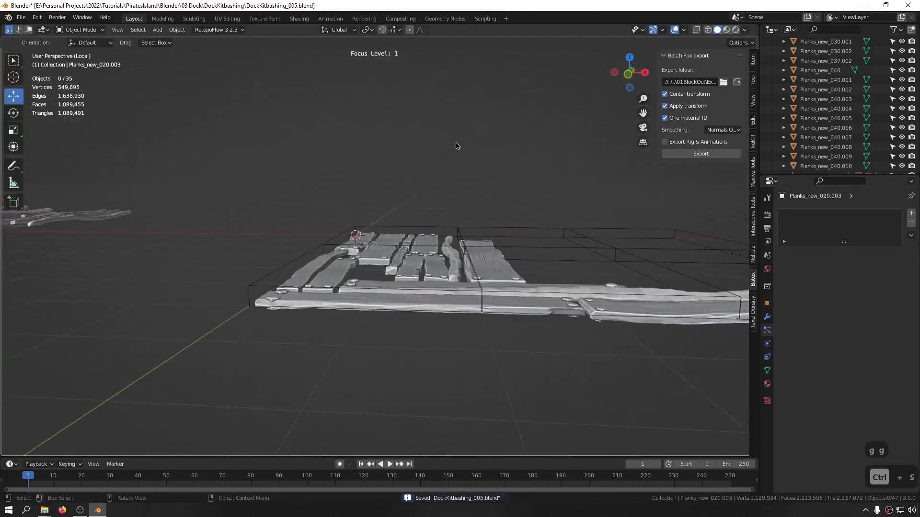
{"action": "middle_click_drag", "start_coordinate": [561, 220], "coordinate": [454, 365]}
{"action": "middle_click_drag", "start_coordinate": [271, 234], "coordinate": [452, 306], "text": "shift"}
{"action": "middle_click_drag", "start_coordinate": [223, 212], "coordinate": [240, 234], "text": "shift"}
{"action": "left_click", "coordinate": [154, 143]}
{"action": "key", "text": "shift+d"}
{"action": "left_click", "coordinate": [533, 397]}
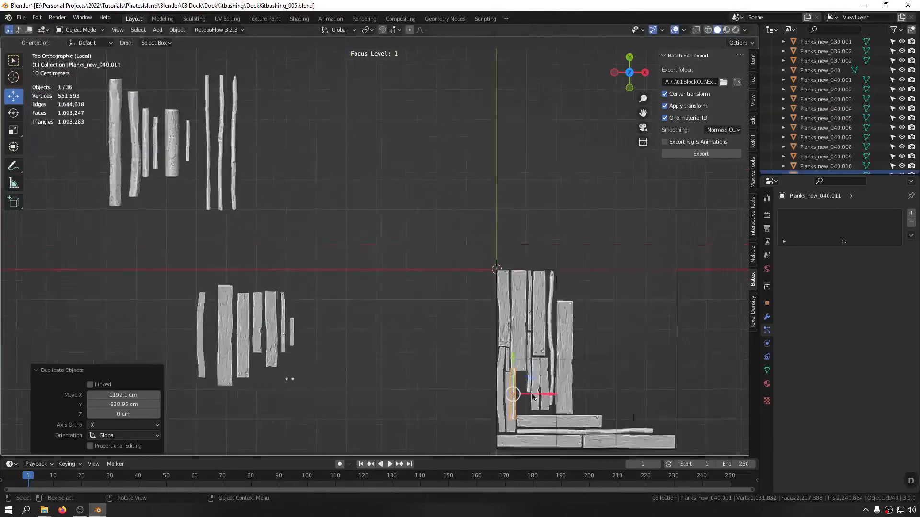
{"action": "middle_click_drag", "start_coordinate": [532, 397], "coordinate": [541, 355], "text": "ctrl"}
{"action": "middle_click_drag", "start_coordinate": [546, 359], "coordinate": [527, 273], "text": "shift"}
Scale the short pole copy by 0.795 and move it about 16 cm along X into the gap
{"action": "key", "text": "s"}
{"action": "key", "text": "s"}
{"action": "left_click", "coordinate": [509, 268]}
{"action": "key", "text": "g"}
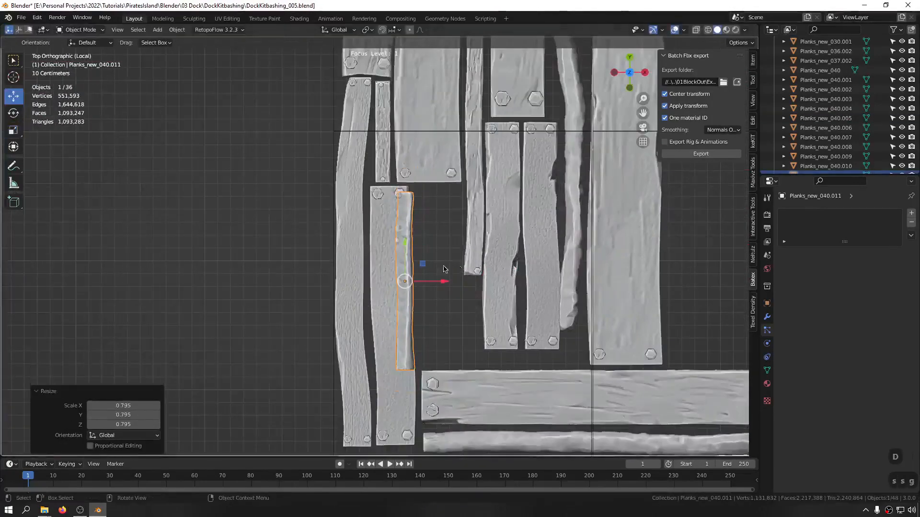
{"action": "left_click_drag", "start_coordinate": [429, 282], "coordinate": [448, 282]}
{"action": "left_click", "coordinate": [450, 285]}
Rotate the short pole by -3.83° in the top view to follow the neighbouring plank, and save the file
{"action": "key", "text": "r"}
{"action": "key", "text": "r"}
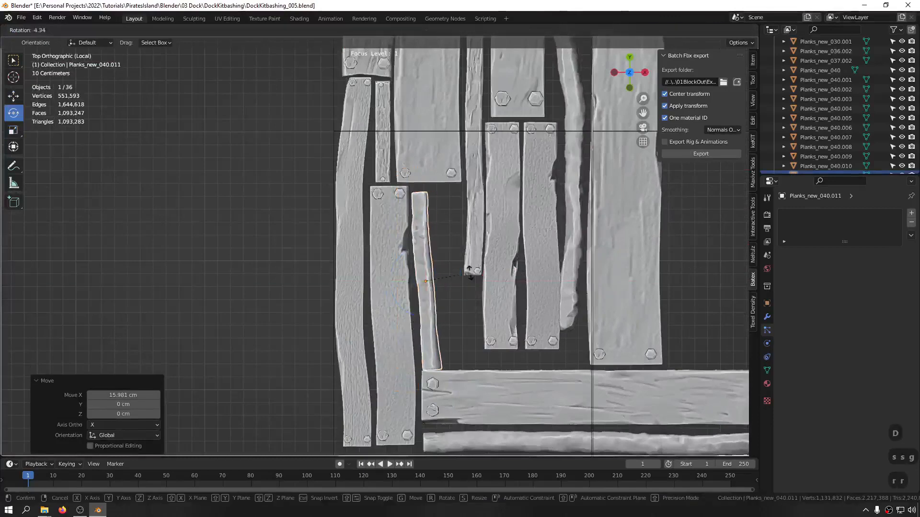
{"action": "left_click", "coordinate": [470, 274]}
{"action": "key", "text": "ctrl+s"}
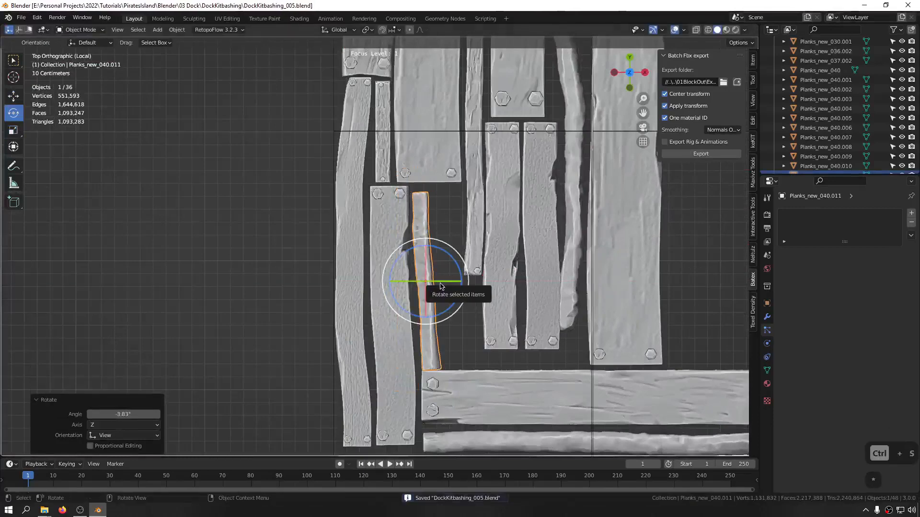
Rotate the short pole 45.4° about the global Y axis and lower it about 8.7 cm along Z to the planks' level
{"action": "middle_click_drag", "start_coordinate": [446, 317], "coordinate": [395, 162]}
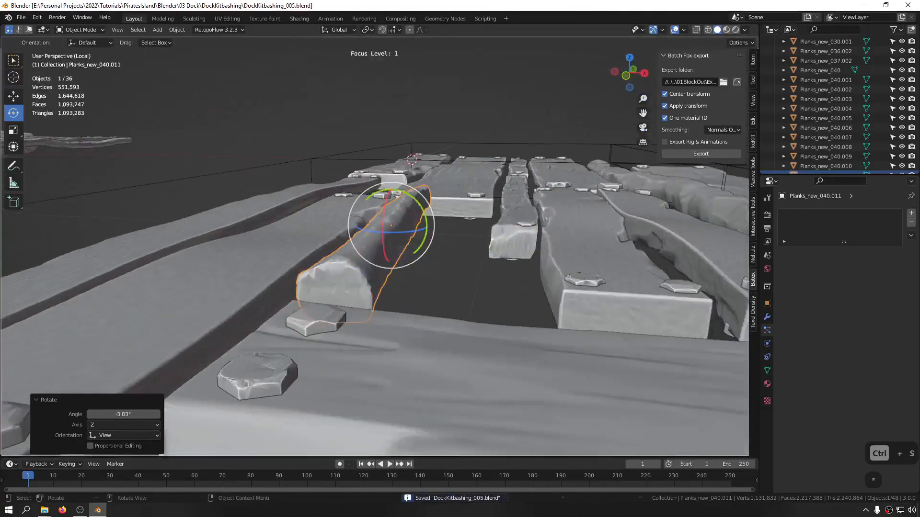
{"action": "left_click_drag", "start_coordinate": [425, 215], "coordinate": [416, 252]}
{"action": "middle_click_drag", "start_coordinate": [407, 243], "coordinate": [419, 222]}
{"action": "key", "text": "g"}
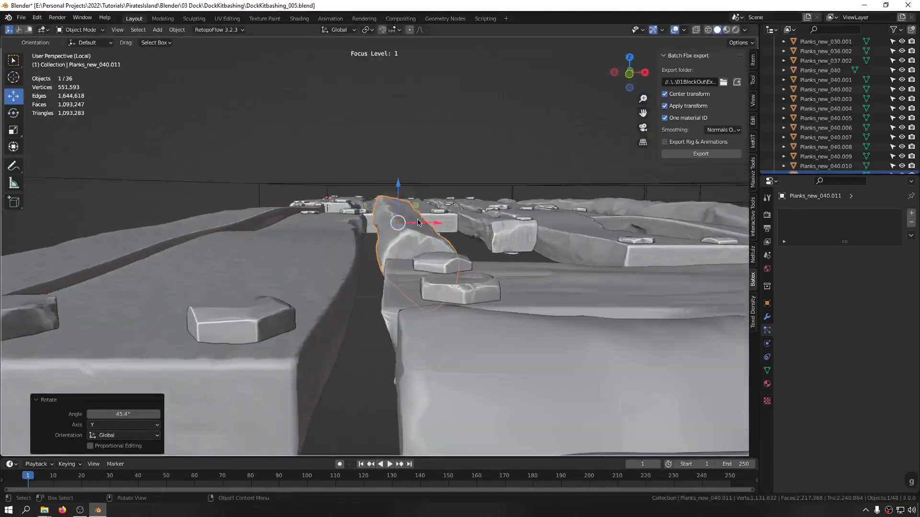
{"action": "left_click_drag", "start_coordinate": [395, 193], "coordinate": [402, 222]}
{"action": "middle_click_drag", "start_coordinate": [402, 223], "coordinate": [360, 174]}
Duplicate the short pole to the remaining space beside it and scale the copy by 1.061
{"action": "key", "text": "shift+d"}
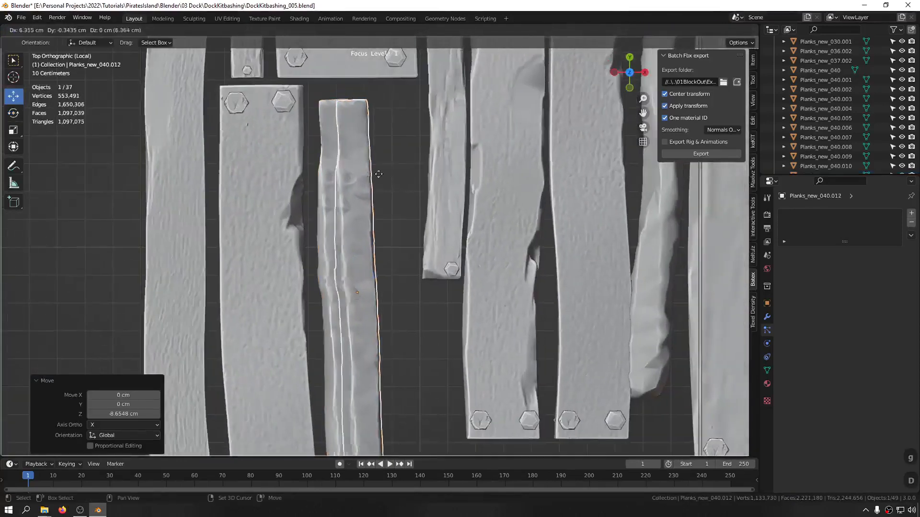
{"action": "left_click", "coordinate": [423, 175]}
{"action": "key", "text": "s"}
{"action": "key", "text": "s"}
{"action": "left_click", "coordinate": [476, 207]}
{"action": "middle_click_drag", "start_coordinate": [463, 247], "coordinate": [426, 164], "text": "shift"}
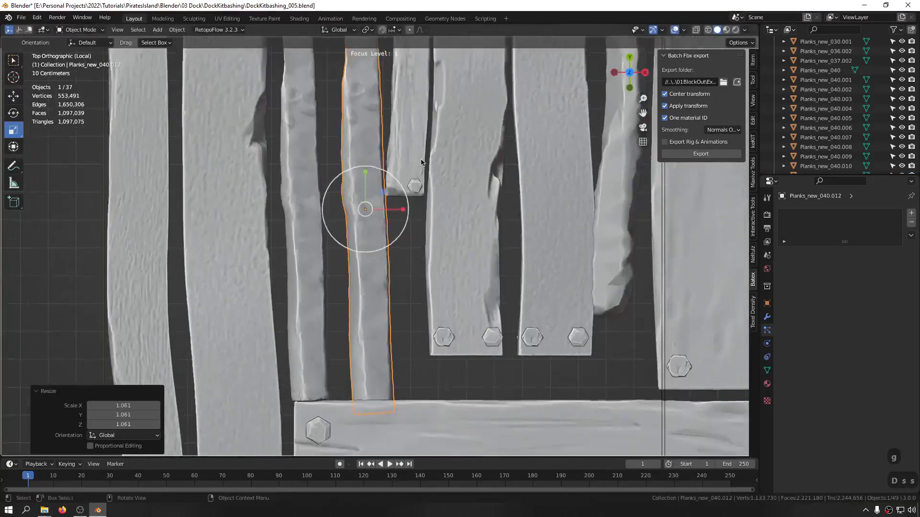
Rotate the short pole copy 219° in the front view so a different side faces up
{"action": "middle_click_drag", "start_coordinate": [372, 203], "coordinate": [383, 130], "text": "alt"}
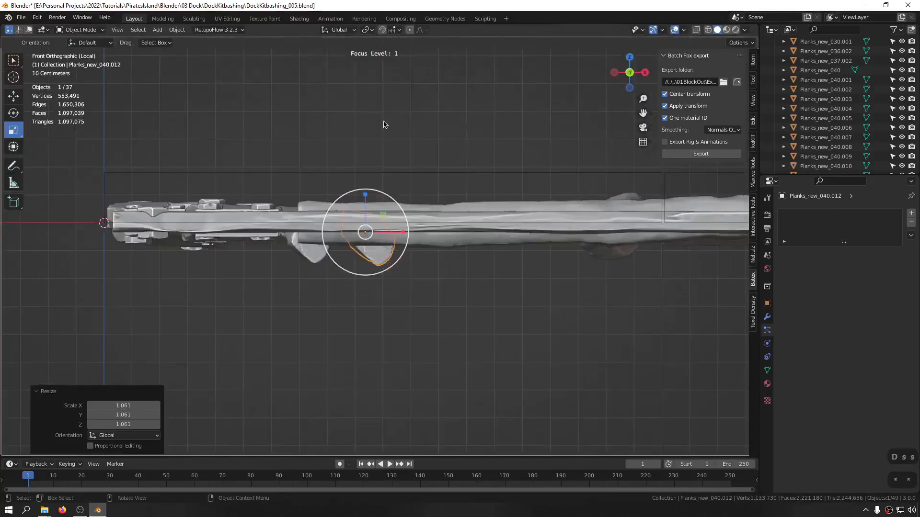
{"action": "key", "text": "r"}
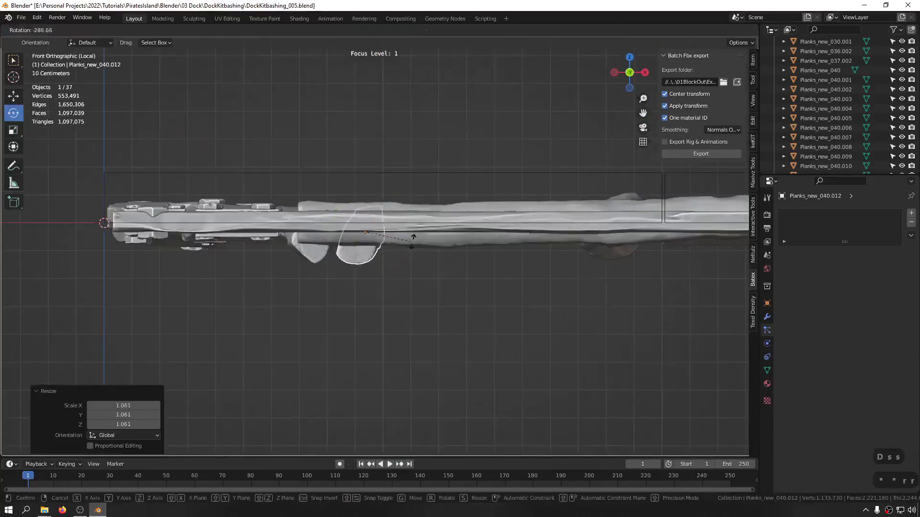
{"action": "left_click", "coordinate": [369, 249]}
{"action": "middle_click_drag", "start_coordinate": [368, 205], "coordinate": [367, 279]}
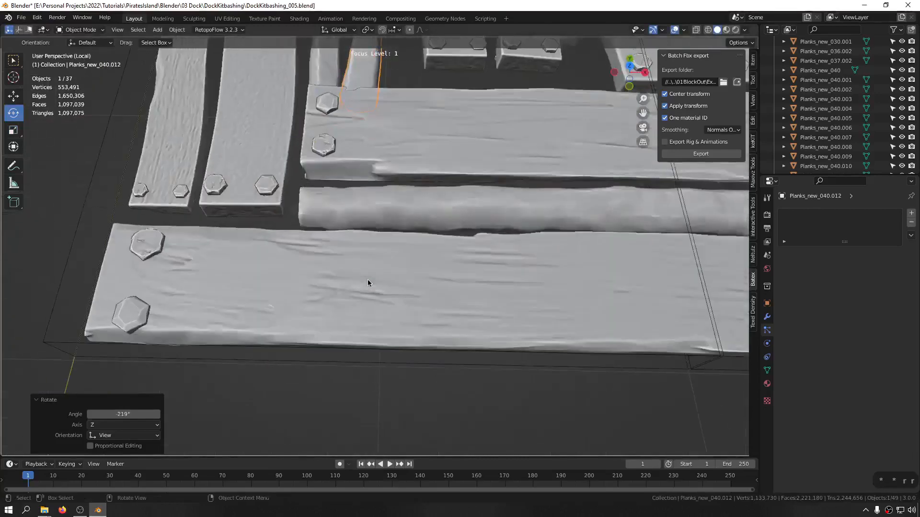
{"action": "key", "text": "g"}
{"action": "middle_click_drag", "start_coordinate": [381, 108], "coordinate": [376, 335], "text": "shift"}
{"action": "middle_click_drag", "start_coordinate": [378, 157], "coordinate": [384, 218], "text": "alt"}
{"action": "middle_click_drag", "start_coordinate": [471, 157], "coordinate": [465, 274], "text": "shift"}
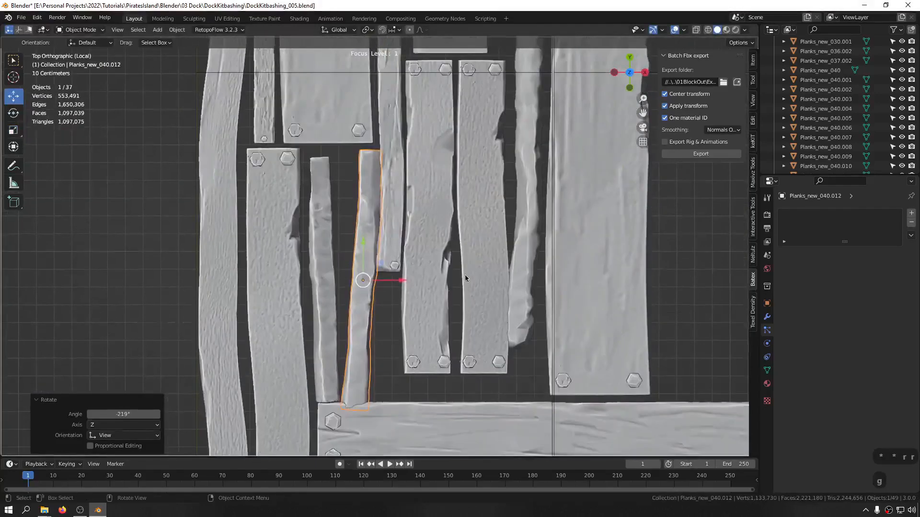
Rotate the pole copy in the top view to follow its neighbour and move it -7.5423 cm along X
{"action": "key", "text": "r"}
{"action": "key", "text": "r"}
{"action": "left_click", "coordinate": [463, 247]}
{"action": "key", "text": "g"}
{"action": "key", "text": "g"}
{"action": "left_click", "coordinate": [442, 249]}
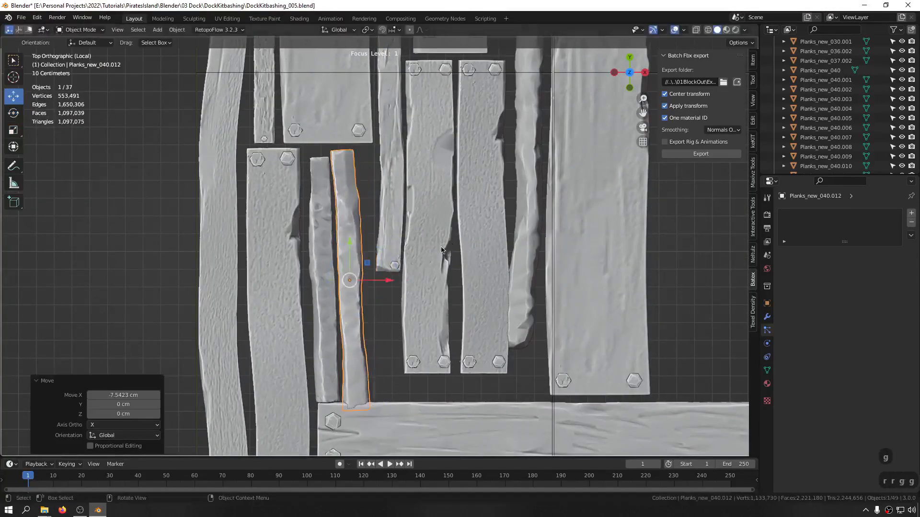
Duplicate the pole once more beside the pair, shift all three poles -2.4243 cm along X, and save the file
{"action": "key", "text": "shift+d"}
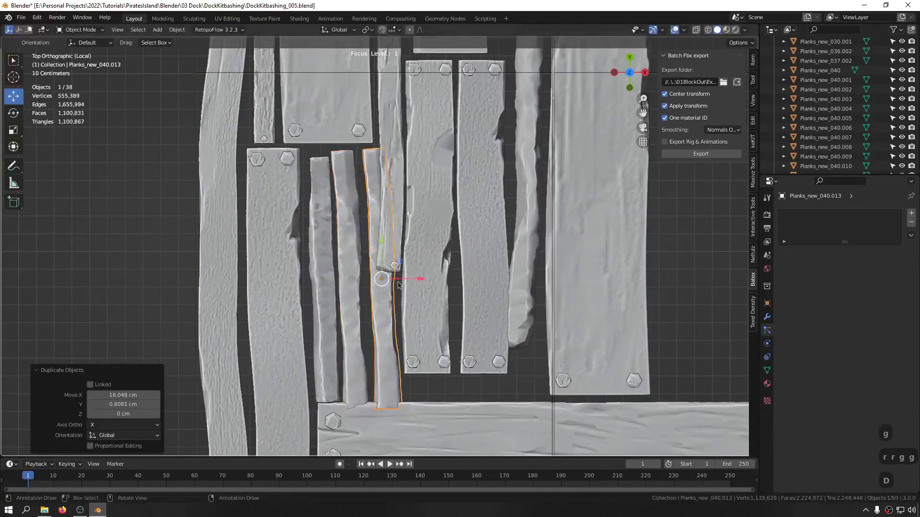
{"action": "left_click_drag", "start_coordinate": [408, 277], "coordinate": [375, 284]}
{"action": "left_click", "coordinate": [323, 273]}
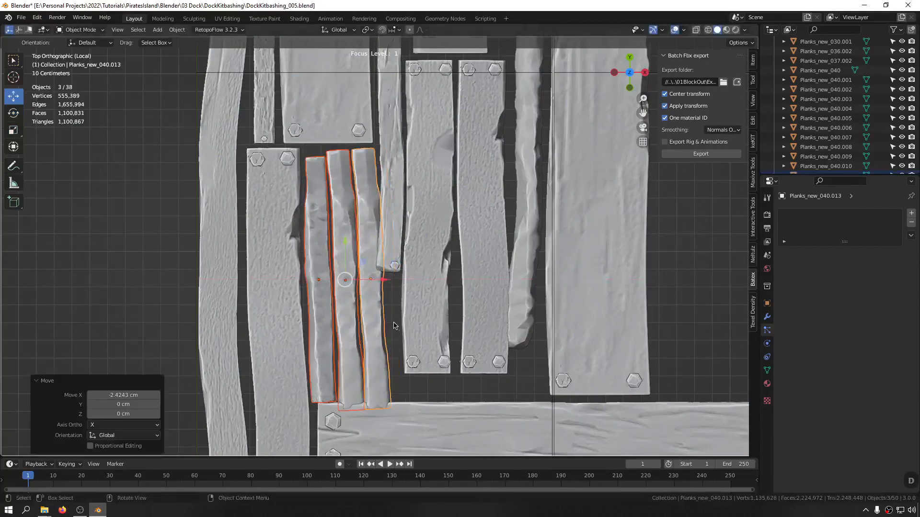
{"action": "left_click", "coordinate": [396, 324]}
{"action": "middle_click_drag", "start_coordinate": [385, 295], "coordinate": [377, 216]}
{"action": "key", "text": "ctrl+s"}
{"action": "left_click", "coordinate": [418, 211]}
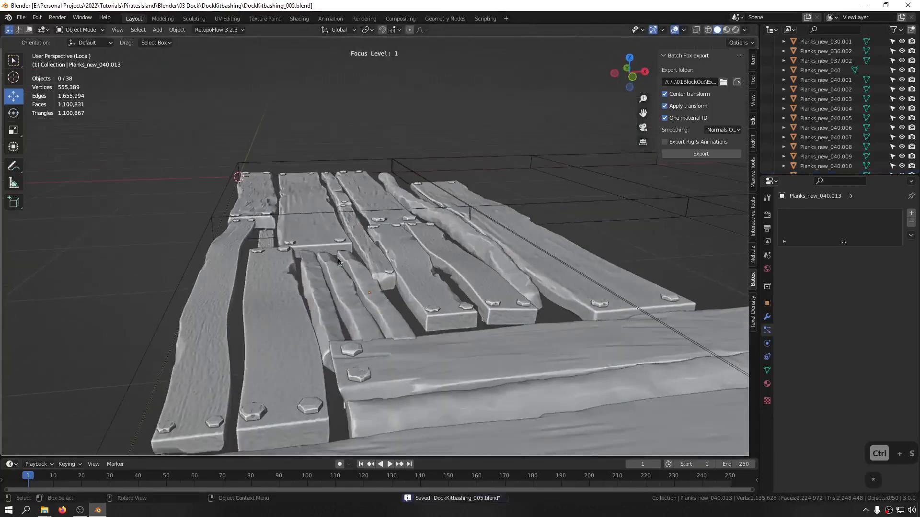
Rotate the third short pole 175° in the front view to expose its other side
{"action": "left_click", "coordinate": [367, 289]}
{"action": "middle_click_drag", "start_coordinate": [366, 288], "coordinate": [368, 253]}
{"action": "key", "text": "r"}
{"action": "key", "text": "r"}
{"action": "right_click", "coordinate": [451, 257]}
{"action": "middle_click_drag", "start_coordinate": [452, 257], "coordinate": [454, 254], "text": "alt"}
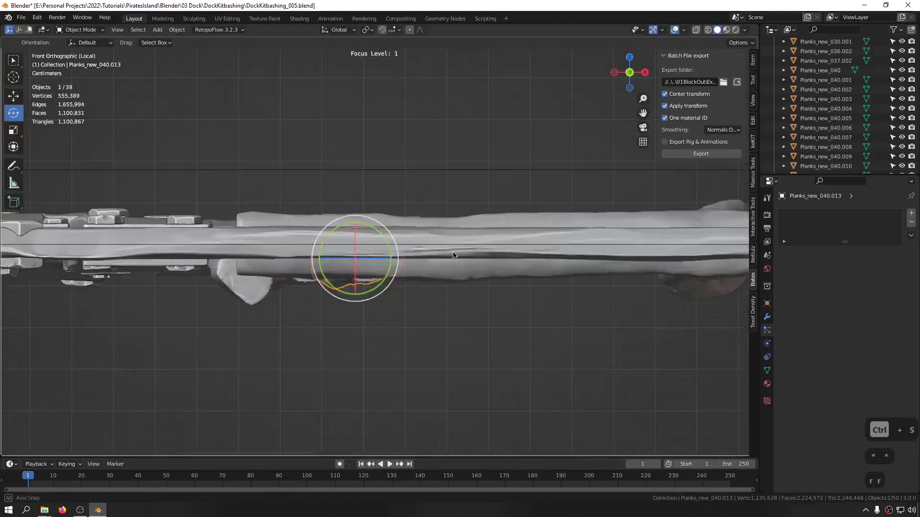
{"action": "key", "text": "r"}
{"action": "key", "text": "r"}
{"action": "left_click", "coordinate": [319, 262]}
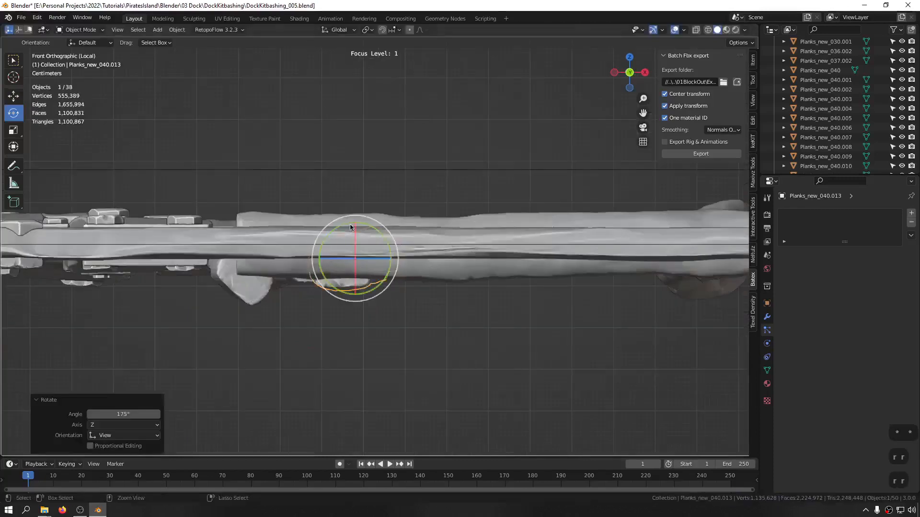
Turn the third short pole end for end in the top view, line it up with its neighbours, and save the file
{"action": "middle_click_drag", "start_coordinate": [351, 225], "coordinate": [355, 269]}
{"action": "scroll", "coordinate": [356, 270], "scroll_direction": "down", "scroll_amount": 8}
{"action": "middle_click_drag", "start_coordinate": [386, 168], "coordinate": [383, 213], "text": "shift"}
{"action": "middle_click_drag", "start_coordinate": [383, 213], "coordinate": [383, 247]}
{"action": "scroll", "coordinate": [383, 235], "scroll_direction": "up", "scroll_amount": 9}
{"action": "key", "text": "r"}
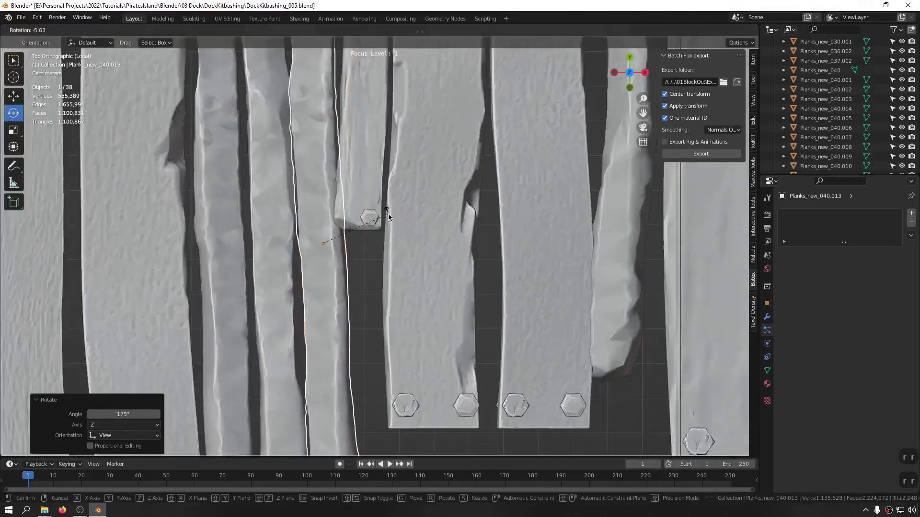
{"action": "left_click", "coordinate": [388, 213]}
{"action": "scroll", "coordinate": [291, 192], "scroll_direction": "down", "scroll_amount": 4}
{"action": "middle_click_drag", "start_coordinate": [249, 222], "coordinate": [361, 221], "text": "shift"}
{"action": "key", "text": "r"}
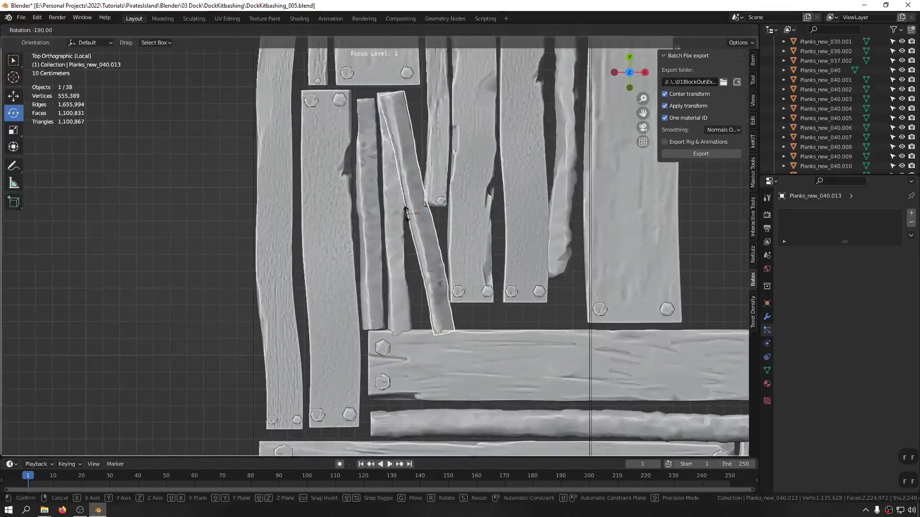
{"action": "left_click", "coordinate": [404, 212]}
{"action": "left_click", "coordinate": [193, 172]}
{"action": "key", "text": "ctrl+s"}
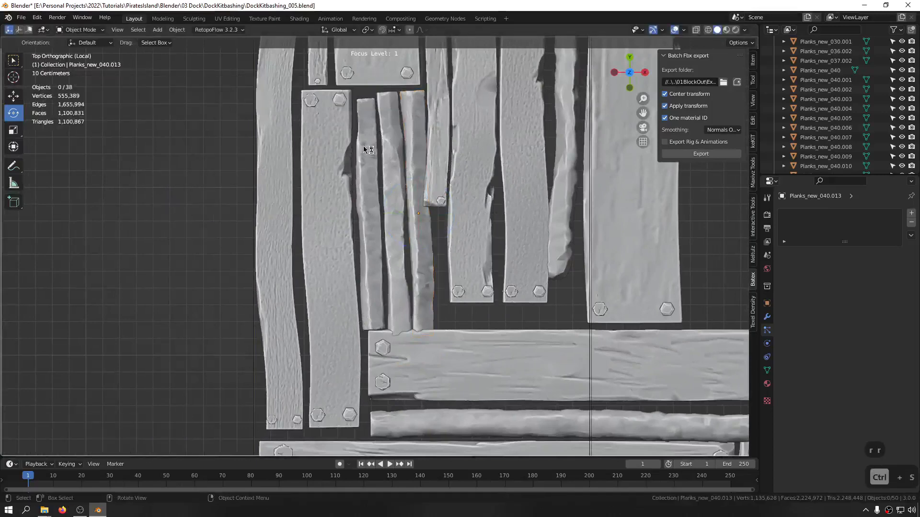
Scale the bolted plank beside the poles by 1.126 and move it -4.566 cm along Y and about 1.4 cm along X
{"action": "left_click", "coordinate": [476, 231]}
{"action": "middle_click_drag", "start_coordinate": [475, 231], "coordinate": [388, 358], "text": "shift"}
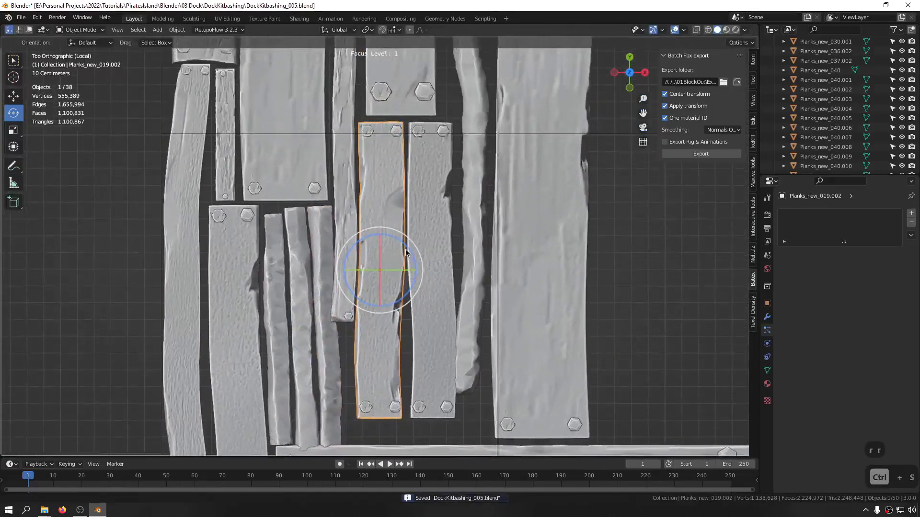
{"action": "middle_click_drag", "start_coordinate": [406, 252], "coordinate": [369, 210], "text": "shift"}
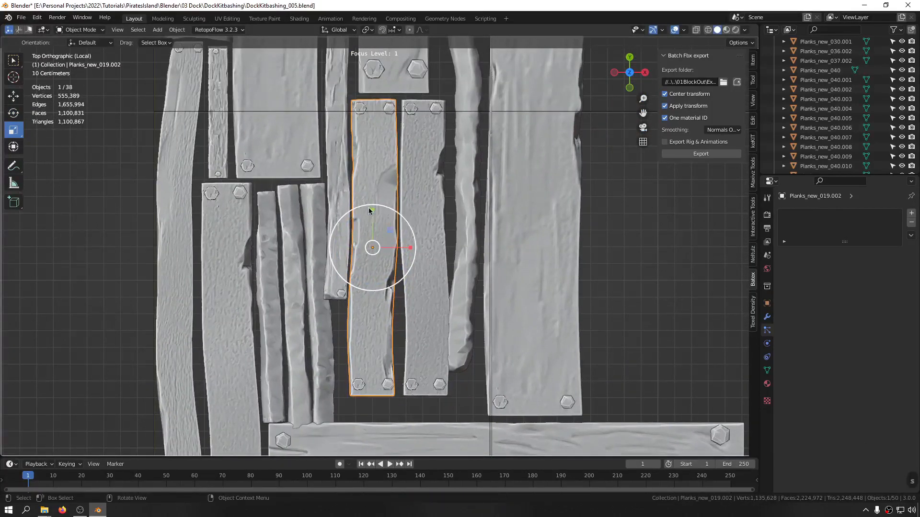
{"action": "left_click_drag", "start_coordinate": [370, 210], "coordinate": [380, 173]}
{"action": "key", "text": "g"}
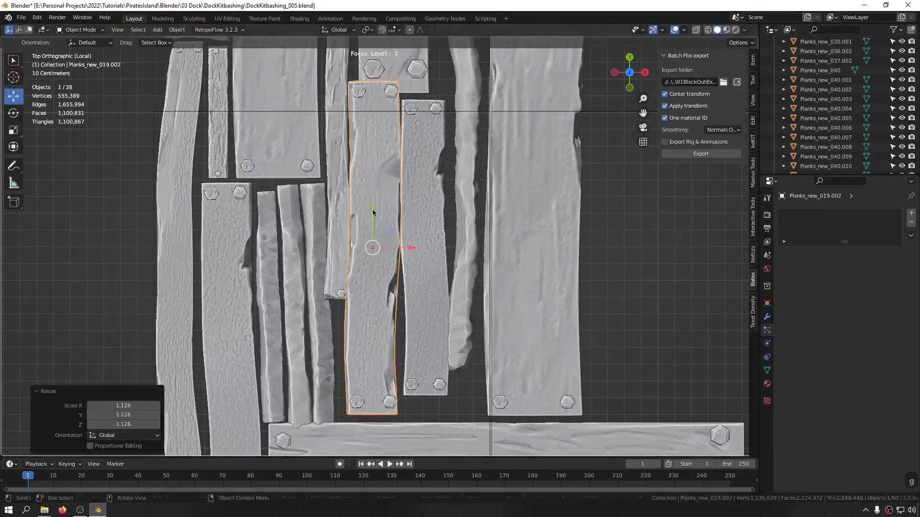
{"action": "left_click_drag", "start_coordinate": [373, 213], "coordinate": [375, 220]}
{"action": "left_click_drag", "start_coordinate": [402, 262], "coordinate": [405, 262]}
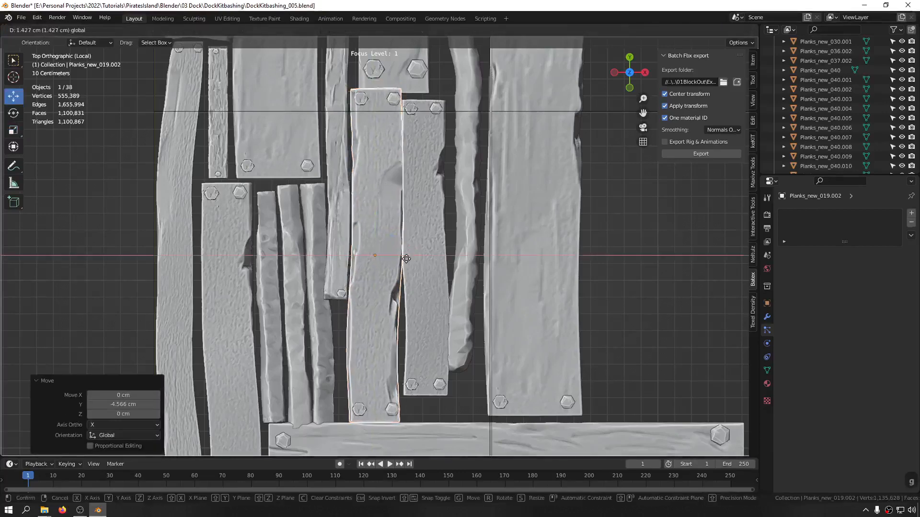
Enlarge and reposition the adjacent bolted plank to match the length of its scaled neighbour, and save the file
{"action": "left_click", "coordinate": [432, 240]}
{"action": "left_click_drag", "start_coordinate": [426, 209], "coordinate": [436, 198]}
{"action": "left_click_drag", "start_coordinate": [443, 246], "coordinate": [428, 230]}
{"action": "middle_click_drag", "start_coordinate": [488, 237], "coordinate": [390, 243], "text": "shift"}
{"action": "left_click", "coordinate": [530, 249]}
{"action": "middle_click_drag", "start_coordinate": [530, 248], "coordinate": [394, 261], "text": "ctrl"}
{"action": "key", "text": "ctrl+s"}
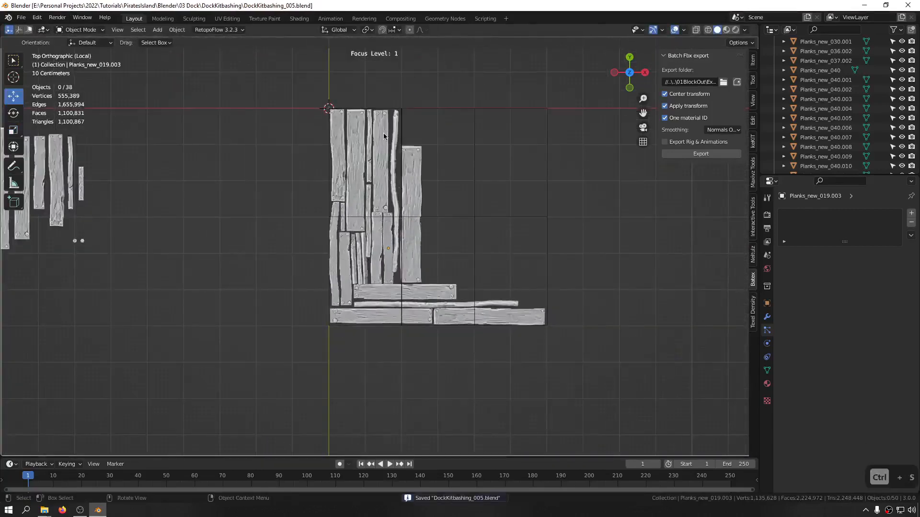
Duplicate a bolted plank from the spare plank set and place the copy beside the module's wide vertical plank
{"action": "left_click", "coordinate": [396, 127]}
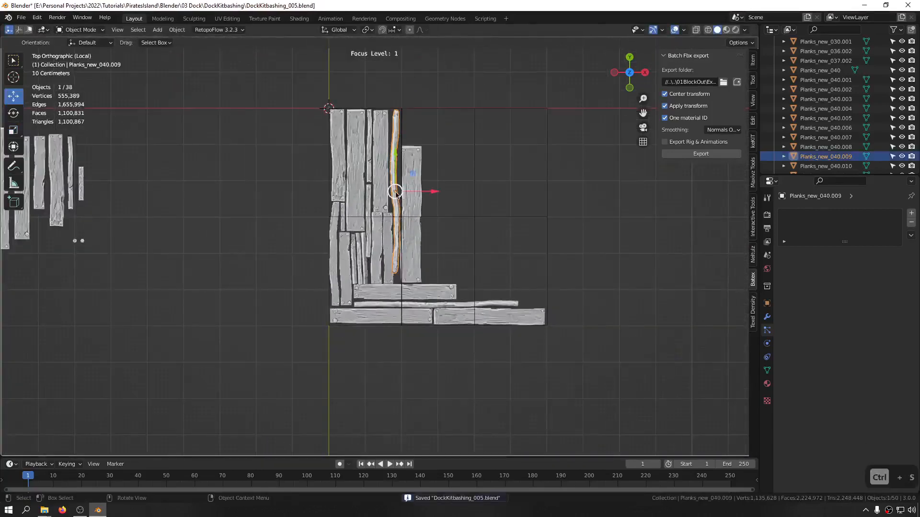
{"action": "middle_click_drag", "start_coordinate": [270, 155], "coordinate": [382, 212], "text": "shift"}
{"action": "left_click", "coordinate": [133, 253]}
{"action": "key", "text": "shift+d"}
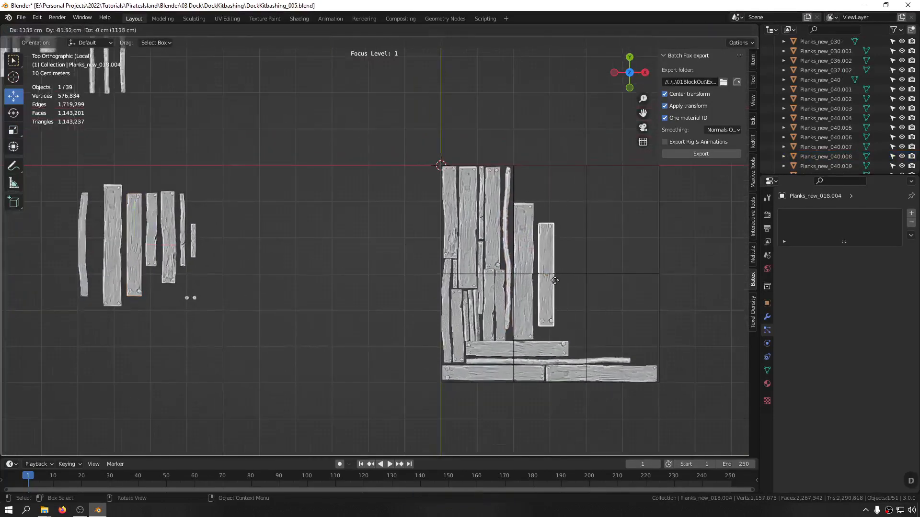
{"action": "left_click", "coordinate": [539, 268]}
Move the copied plank about -28.6 cm along Y to the horizontal plank and about 5.1 cm along X towards the wide plank
{"action": "scroll", "coordinate": [539, 269], "scroll_direction": "up", "scroll_amount": 3}
{"action": "left_click_drag", "start_coordinate": [470, 206], "coordinate": [470, 227]}
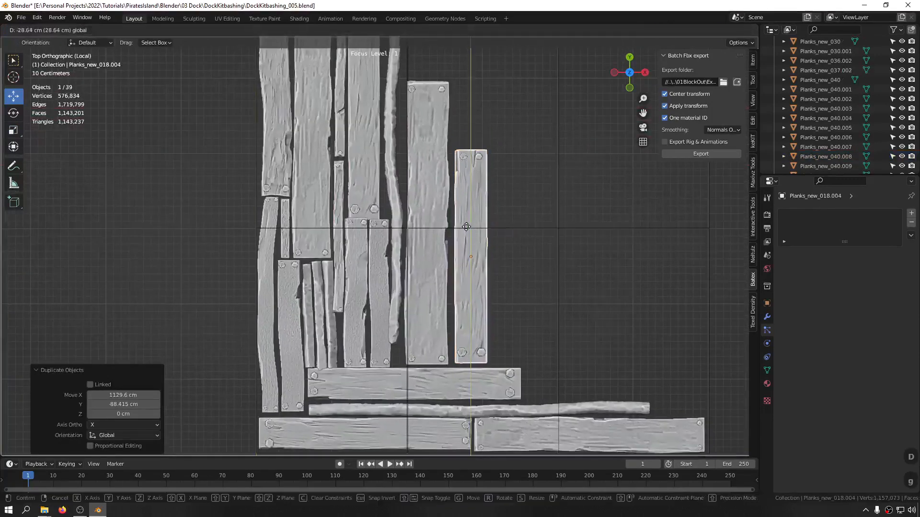
{"action": "key", "text": "g"}
{"action": "key", "text": "x"}
{"action": "left_click", "coordinate": [499, 254]}
Scale the copied plank by 1.187, refit it about 22.9 cm along Y and 2.5456 cm along X, and save the file
{"action": "key", "text": "s"}
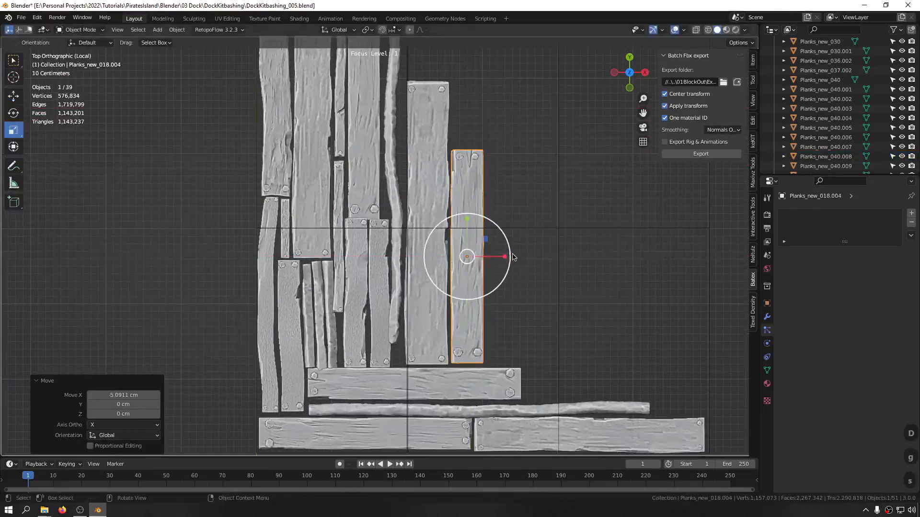
{"action": "key", "text": "s"}
{"action": "left_click", "coordinate": [609, 246]}
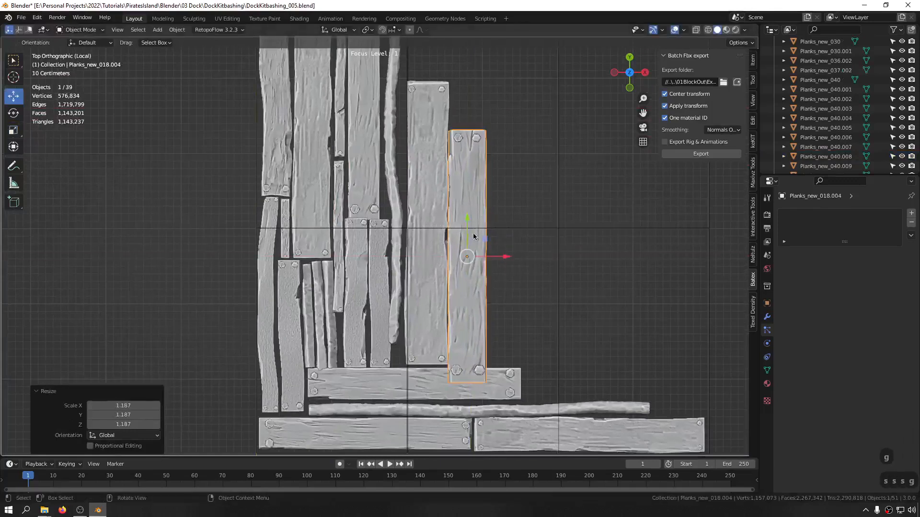
{"action": "left_click_drag", "start_coordinate": [473, 236], "coordinate": [463, 216]}
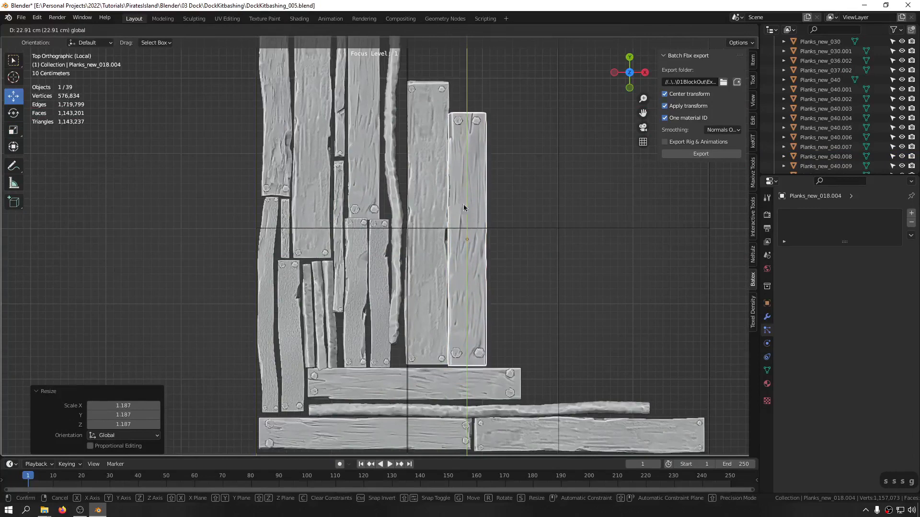
{"action": "key", "text": "x"}
{"action": "left_click", "coordinate": [479, 241]}
{"action": "key", "text": "ctrl+s"}
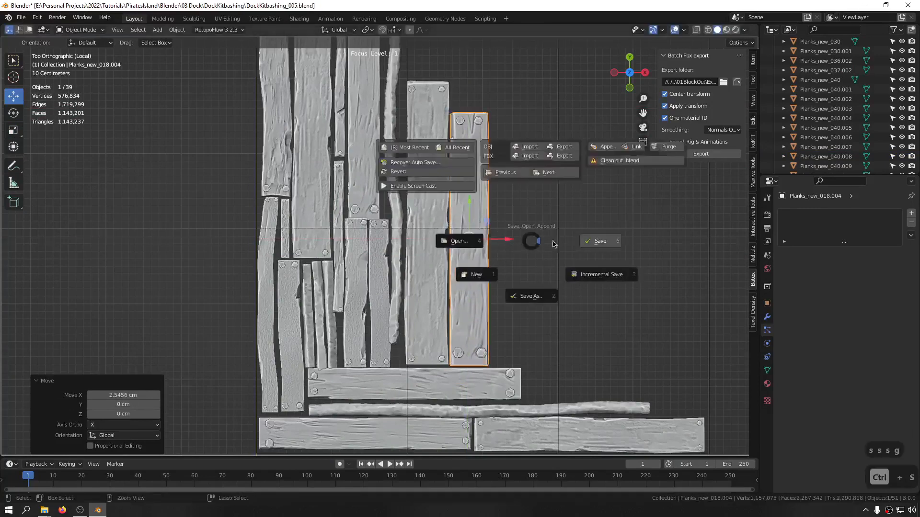
{"action": "left_click", "coordinate": [553, 244]}
Flip the copied plank 180° in the front view so its underside faces up
{"action": "middle_click_drag", "start_coordinate": [553, 242], "coordinate": [547, 150]}
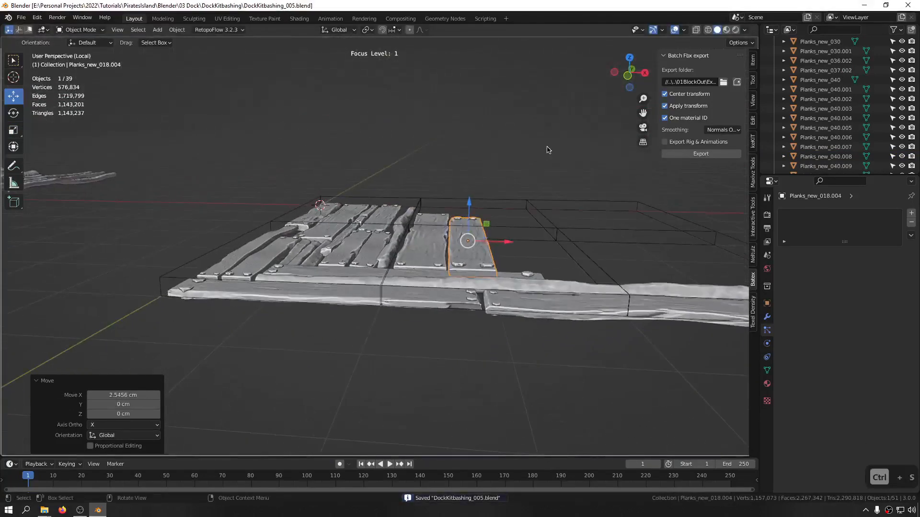
{"action": "key", "text": "KP_1"}
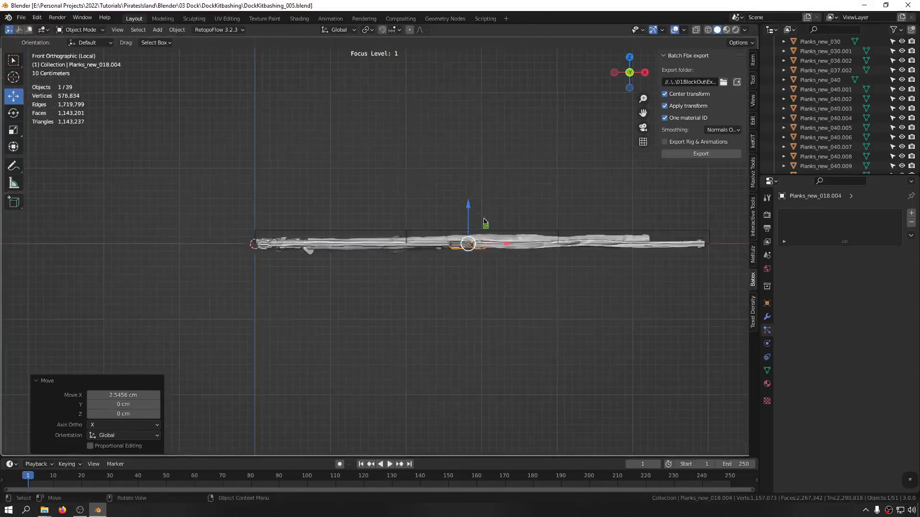
{"action": "key", "text": "r"}
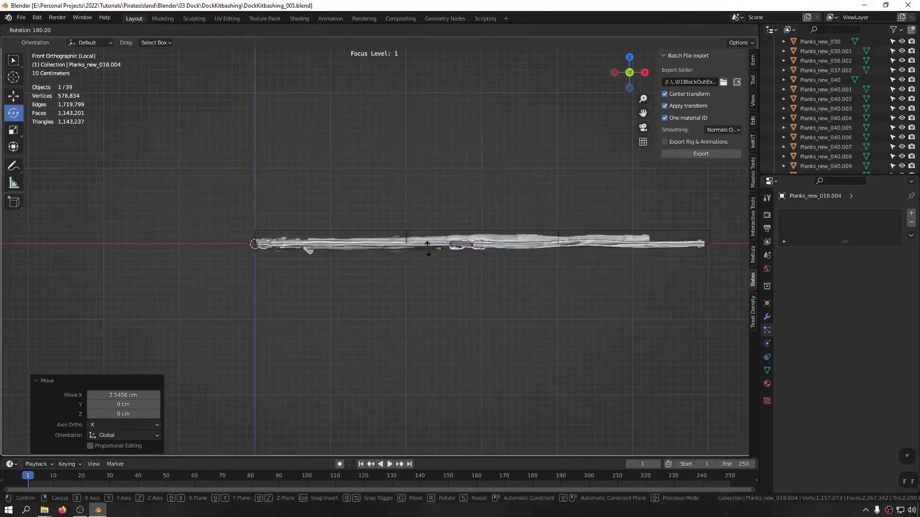
{"action": "left_click", "coordinate": [428, 248]}
{"action": "middle_click_drag", "start_coordinate": [428, 248], "coordinate": [419, 346]}
Duplicate the plank 243.43 cm along Y towards the module's far edge and rotate the copy -90° in the top view
{"action": "middle_click_drag", "start_coordinate": [450, 221], "coordinate": [449, 366], "text": "shift"}
{"action": "key", "text": "shift+d"}
{"action": "left_click", "coordinate": [449, 139]}
{"action": "middle_click_drag", "start_coordinate": [445, 184], "coordinate": [407, 397], "text": "shift"}
{"action": "key", "text": "r"}
{"action": "key", "text": "r"}
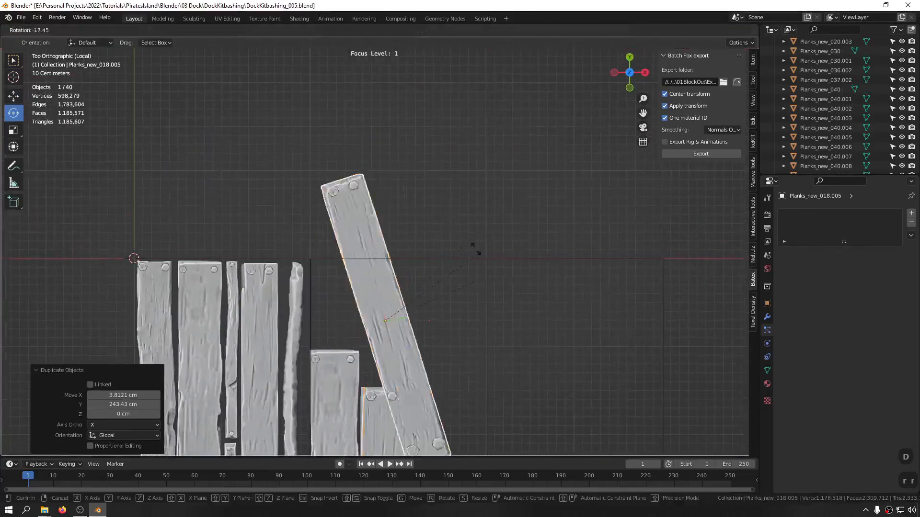
{"action": "left_click", "coordinate": [369, 261]}
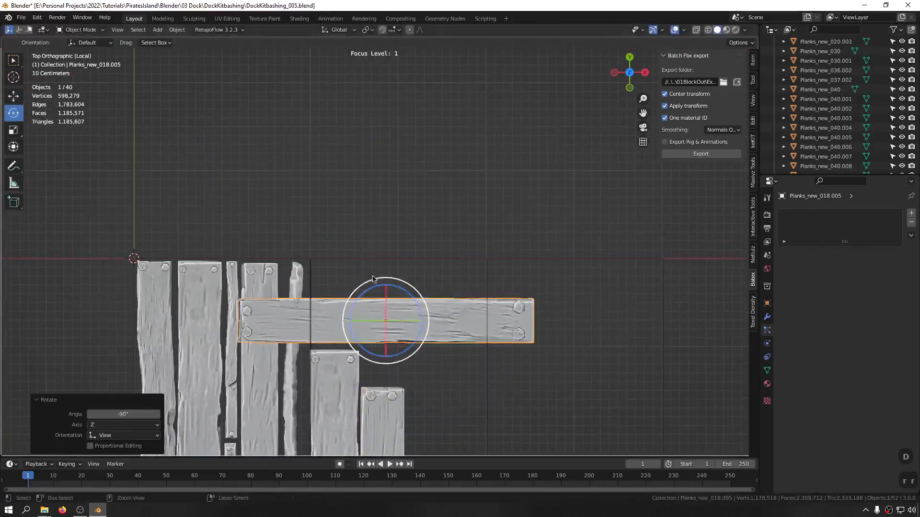
Move the horizontal plank 78.42 cm along X and 39.21 cm along Y to the block-out's edge, and save the file
{"action": "key", "text": "g"}
{"action": "key", "text": "g"}
{"action": "left_click", "coordinate": [454, 233]}
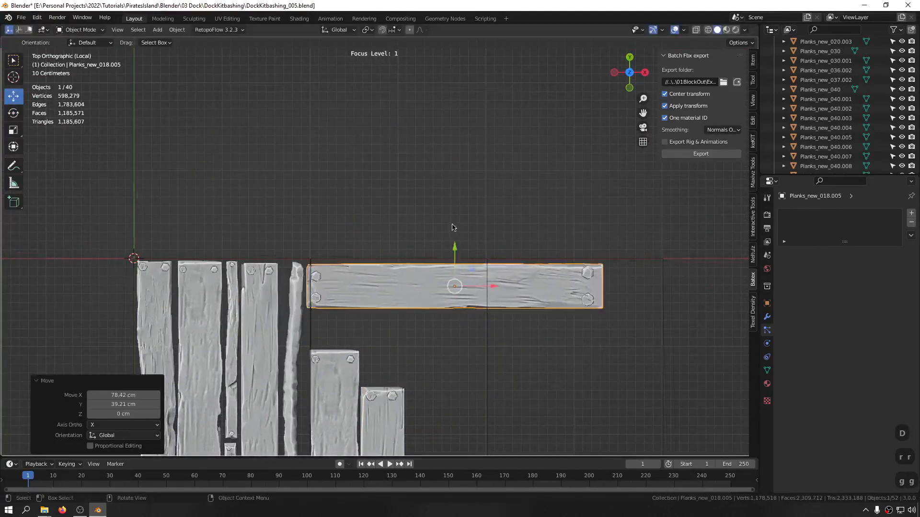
{"action": "middle_click_drag", "start_coordinate": [454, 233], "coordinate": [268, 143]}
{"action": "key", "text": "ctrl+s"}
Flip the horizontal plank 180° in the right view and save the file
{"action": "scroll", "coordinate": [329, 226], "scroll_direction": "up", "scroll_amount": 4}
{"action": "key", "text": "r"}
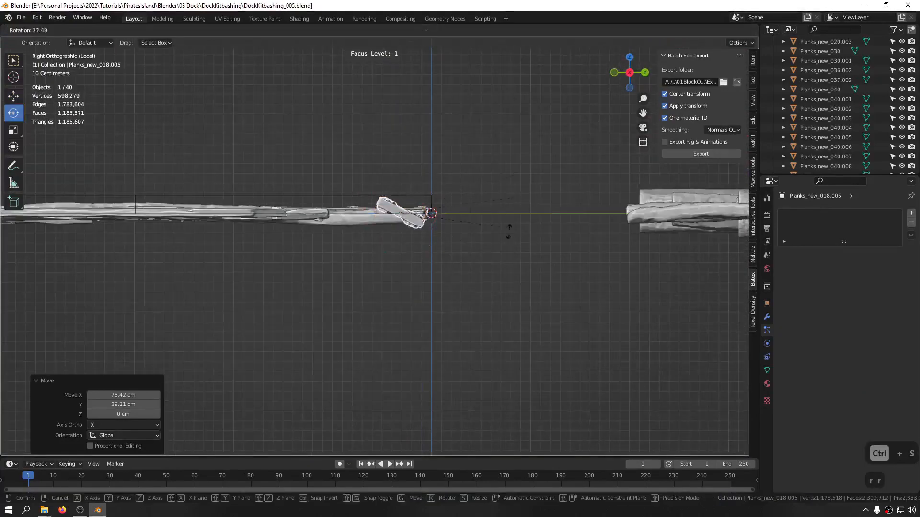
{"action": "left_click", "coordinate": [351, 233]}
{"action": "mouse_move", "coordinate": [351, 232]}
{"action": "middle_mouse_down"}
{"action": "mouse_move", "coordinate": [396, 314]}
{"action": "mouse_move", "coordinate": [347, 202]}
{"action": "mouse_move", "coordinate": [367, 238]}
{"action": "middle_mouse_up"}
{"action": "key", "text": "ctrl+s"}
{"action": "key", "text": "ctrl+s"}
{"action": "middle_click_drag", "start_coordinate": [419, 199], "coordinate": [551, 265], "text": "ctrl"}
{"action": "key", "text": "ctrl+s"}
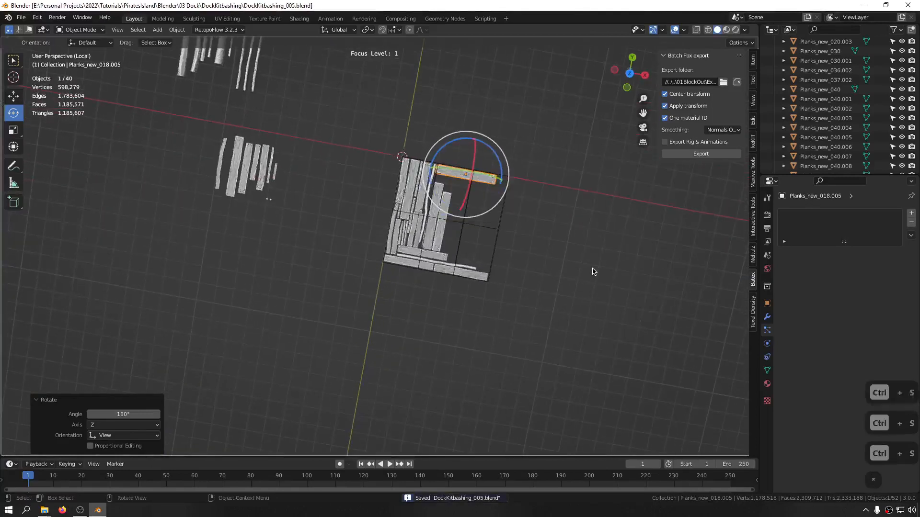
{"action": "key", "text": "asterisk"}
{"action": "middle_click_drag", "start_coordinate": [396, 254], "coordinate": [339, 165]}
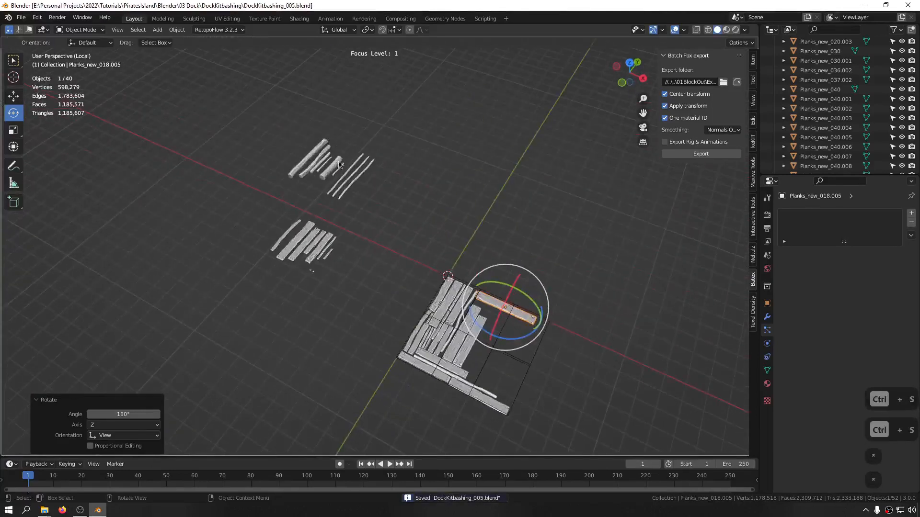
{"action": "middle_click_drag", "start_coordinate": [285, 243], "coordinate": [460, 191]}
{"action": "scroll", "coordinate": [446, 174], "scroll_direction": "up", "scroll_amount": 3}
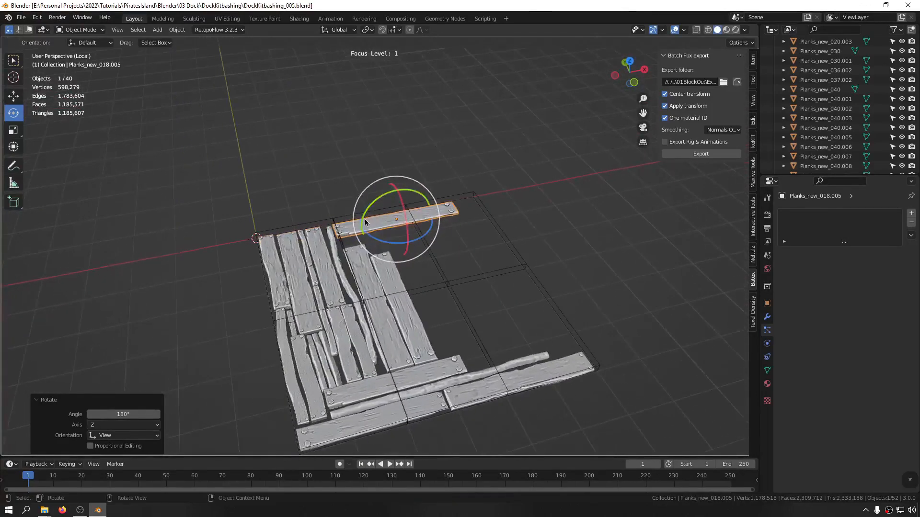
Save, duplicate the wavy spare plank 1100.2 cm along X and 31.161 cm along Y, and rotate the copy to lie horizontally
{"action": "key", "text": "ctrl+s"}
{"action": "middle_click_drag", "start_coordinate": [495, 229], "coordinate": [433, 280]}
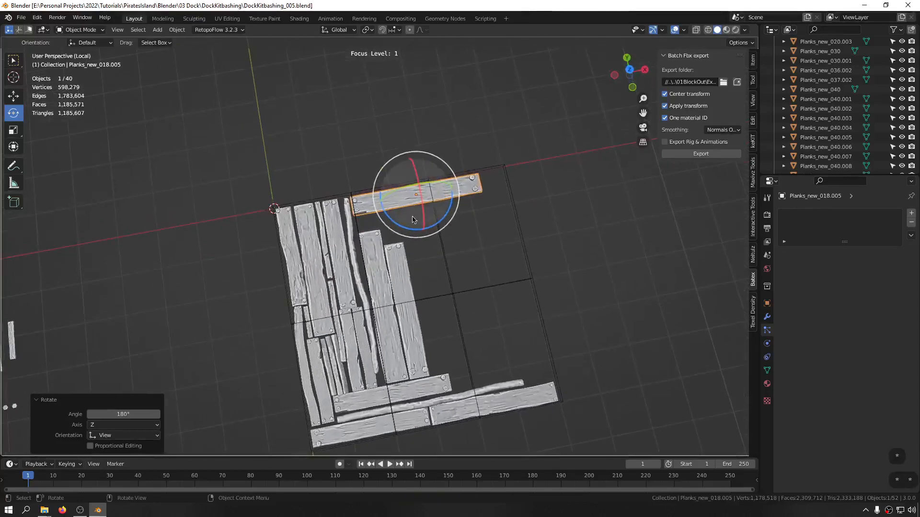
{"action": "middle_click_drag", "start_coordinate": [413, 221], "coordinate": [440, 253]}
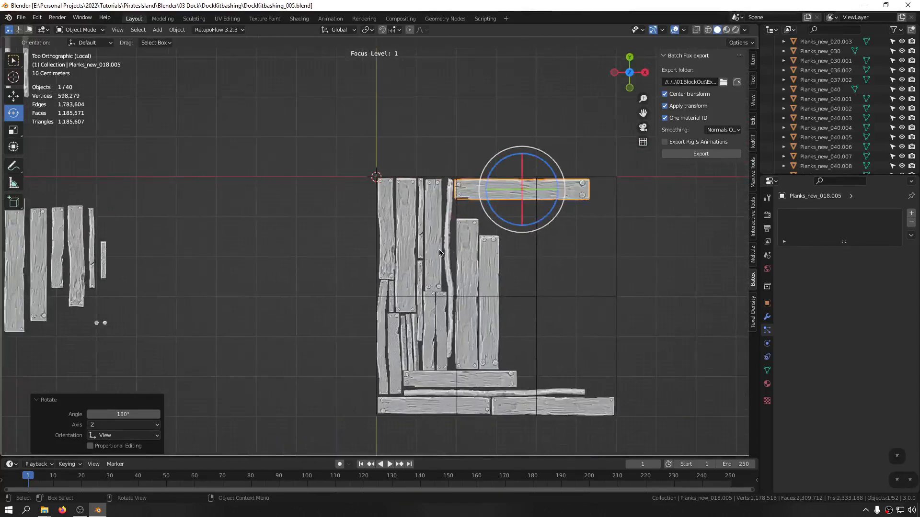
{"action": "middle_click_drag", "start_coordinate": [178, 276], "coordinate": [221, 283], "text": "shift"}
{"action": "left_click", "coordinate": [122, 268]}
{"action": "key", "text": "shift+d"}
{"action": "left_click", "coordinate": [568, 259]}
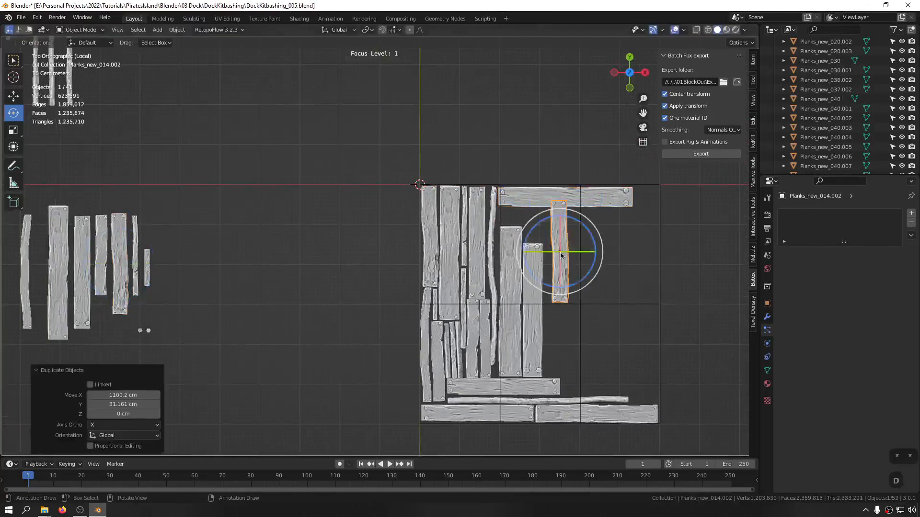
{"action": "key", "text": "r"}
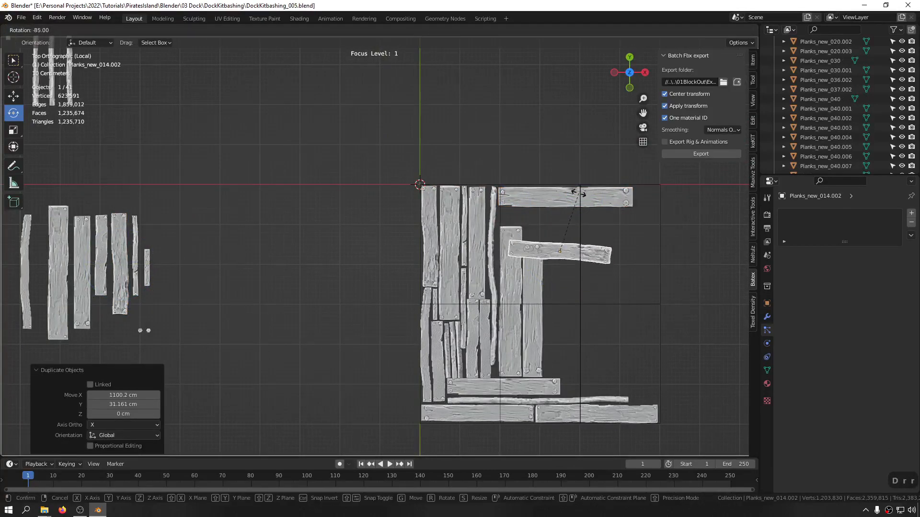
{"action": "left_click", "coordinate": [577, 193]}
Move the copied plank -19.176 cm along X and 73.109 cm along Y below the edge plank and rotate it -5°
{"action": "key", "text": "g"}
{"action": "left_click", "coordinate": [575, 170]}
{"action": "scroll", "coordinate": [575, 170], "scroll_direction": "up", "scroll_amount": 3}
{"action": "key", "text": "r"}
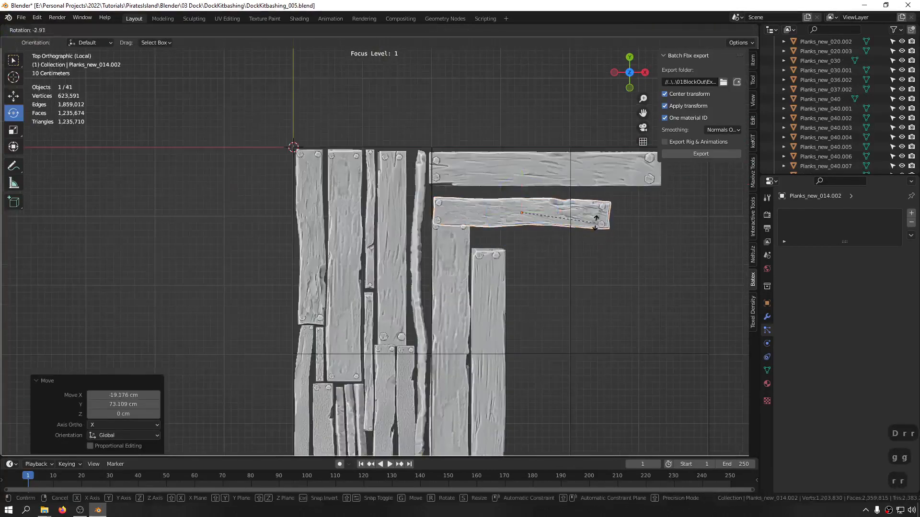
{"action": "left_click", "coordinate": [595, 220]}
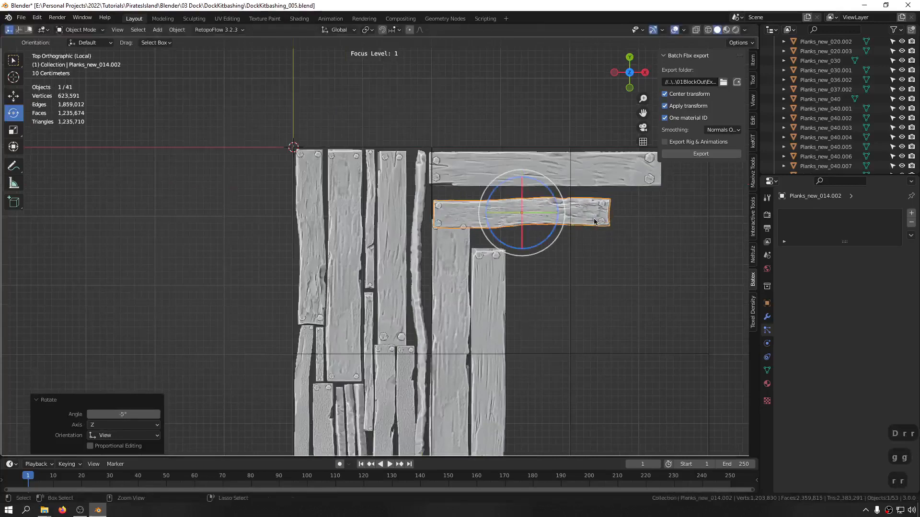
Scale the copied plank up slightly and move it 3.4679 cm along X and 9.0165 cm along Y against the edge plank
{"action": "key", "text": "g"}
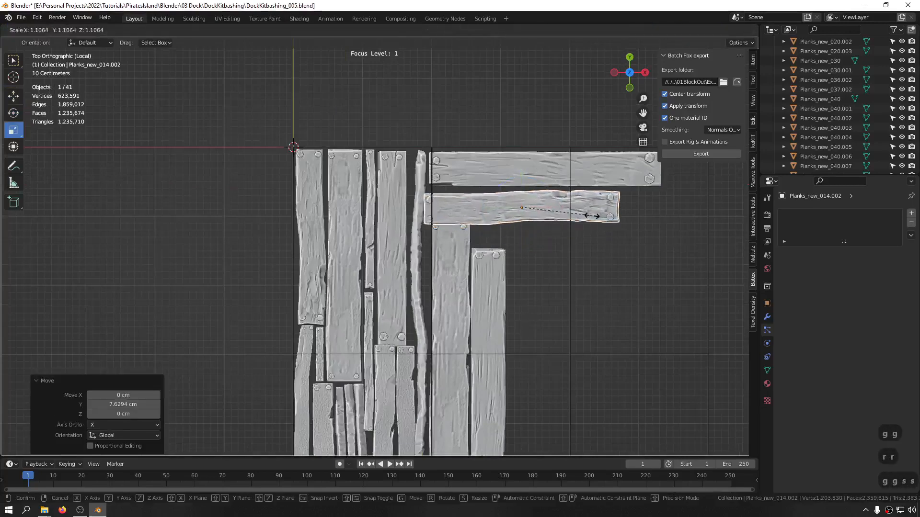
{"action": "left_click", "coordinate": [594, 213]}
{"action": "key", "text": "g"}
{"action": "left_click", "coordinate": [597, 212]}
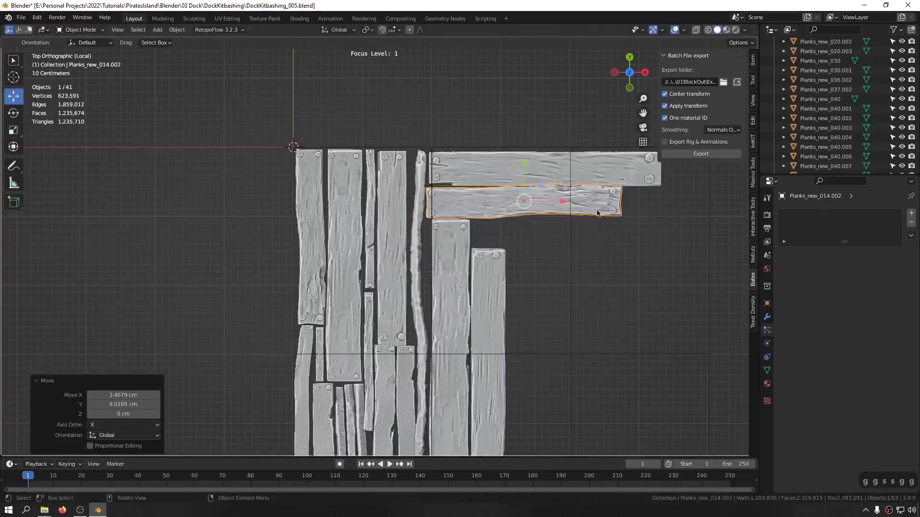
Nudge the horizontal edge plank outward along Y and rotate the wavy plank beneath it 1.93°
{"action": "left_click", "coordinate": [539, 173]}
{"action": "scroll", "coordinate": [538, 173], "scroll_direction": "up", "scroll_amount": 3}
{"action": "left_click_drag", "start_coordinate": [553, 137], "coordinate": [553, 128]}
{"action": "left_click", "coordinate": [618, 223]}
{"action": "key", "text": "r"}
{"action": "key", "text": "r"}
{"action": "left_click", "coordinate": [620, 225]}
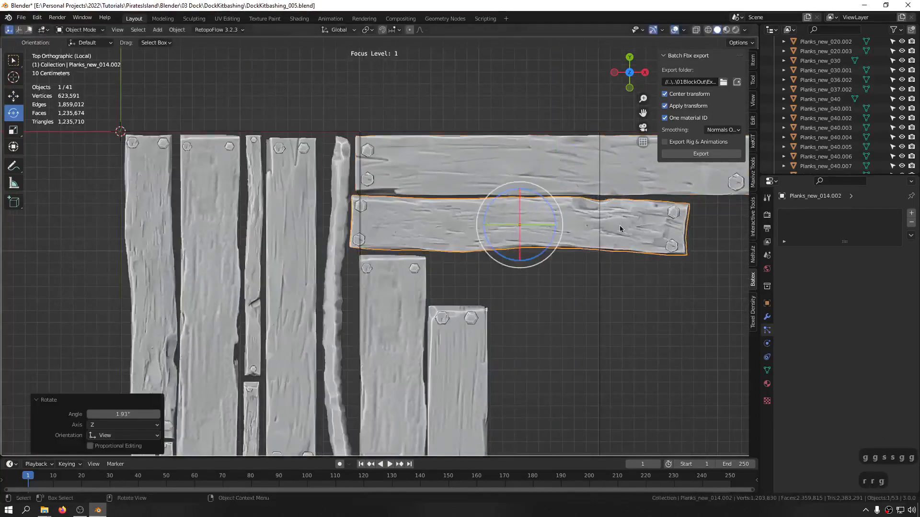
Move the wavy horizontal plank 0.40138 cm along X and -1.6055 cm along Y, and save the file
{"action": "key", "text": "g"}
{"action": "key", "text": "g"}
{"action": "left_click", "coordinate": [620, 227]}
{"action": "scroll", "coordinate": [581, 232], "scroll_direction": "down", "scroll_amount": 4}
{"action": "key", "text": "ctrl+s"}
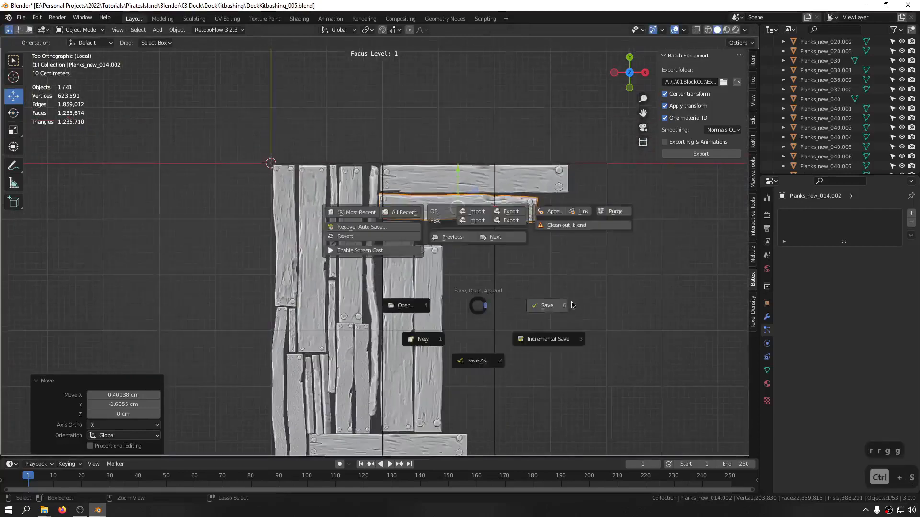
{"action": "key", "text": "asterisk"}
{"action": "scroll", "coordinate": [416, 337], "scroll_direction": "down", "scroll_amount": 4}
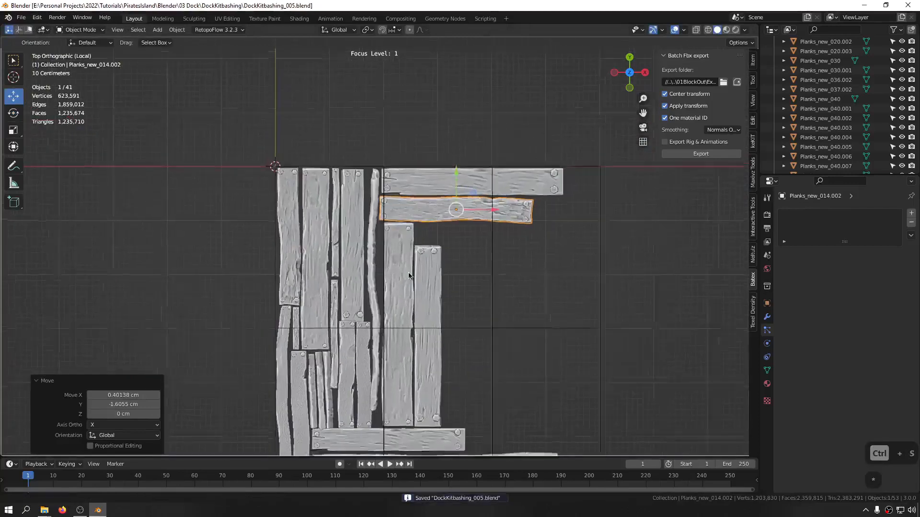
{"action": "middle_click_drag", "start_coordinate": [390, 350], "coordinate": [382, 289], "text": "shift"}
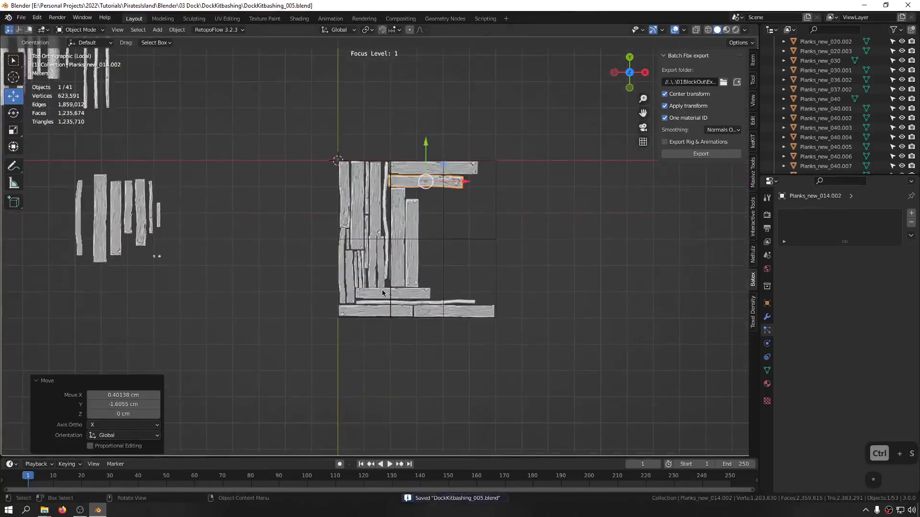
{"action": "middle_click_drag", "start_coordinate": [442, 262], "coordinate": [472, 289], "text": "shift"}
{"action": "middle_click_drag", "start_coordinate": [397, 216], "coordinate": [425, 277], "text": "ctrl"}
{"action": "scroll", "coordinate": [408, 202], "scroll_direction": "up", "scroll_amount": 3}
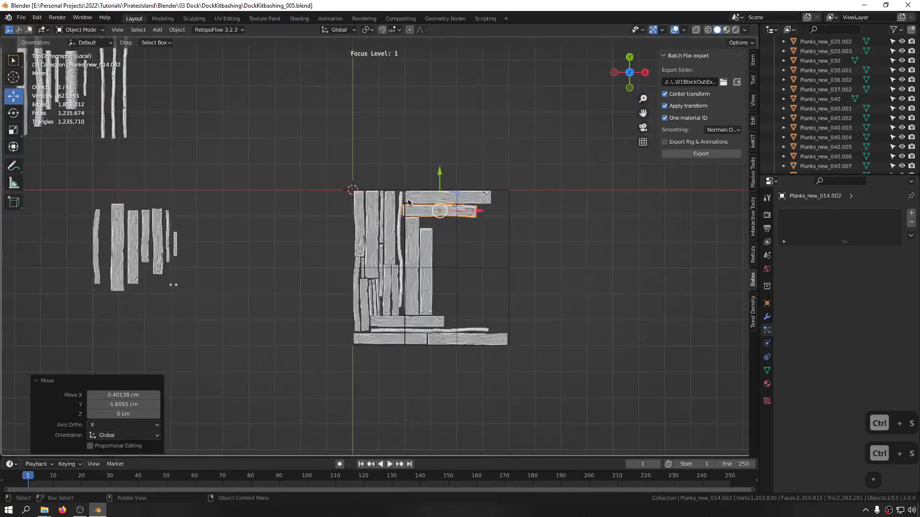
{"action": "key", "text": "ctrl+s"}
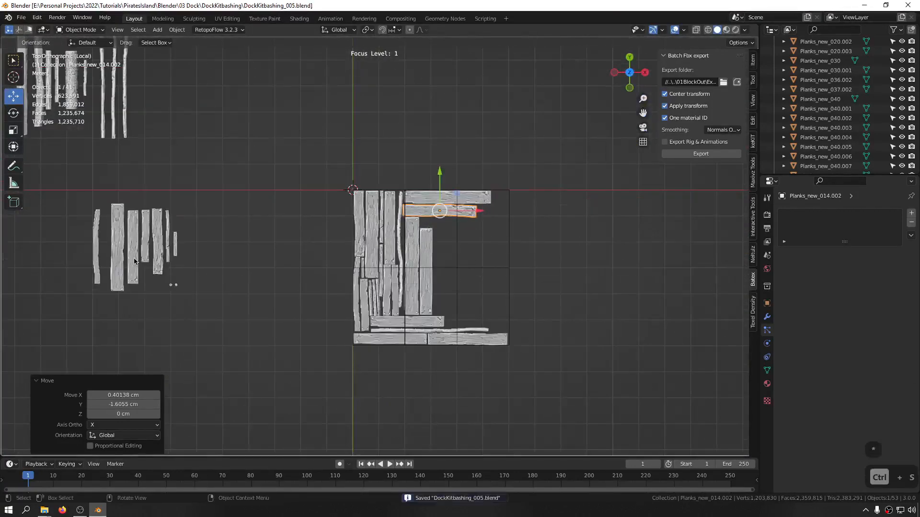
{"action": "left_click", "coordinate": [163, 249]}
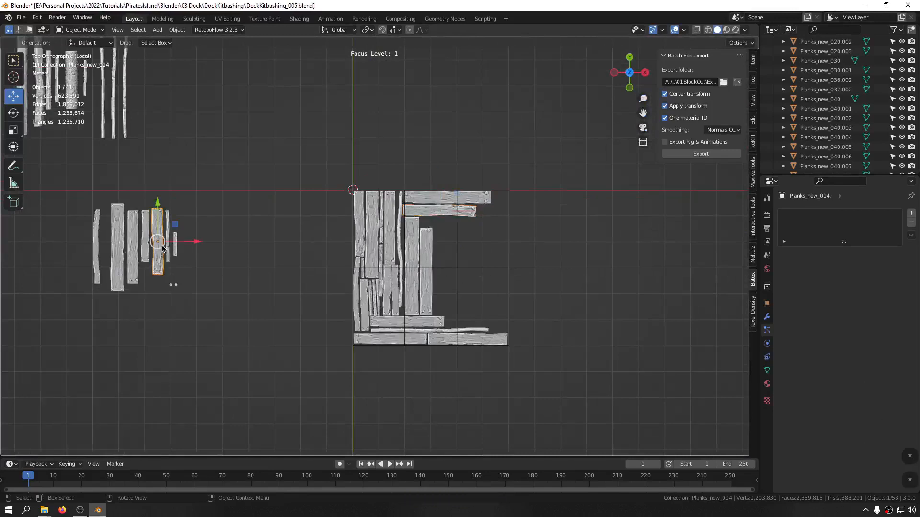
{"action": "middle_click_drag", "start_coordinate": [132, 249], "coordinate": [273, 320], "text": "shift"}
{"action": "left_click", "coordinate": [177, 145]}
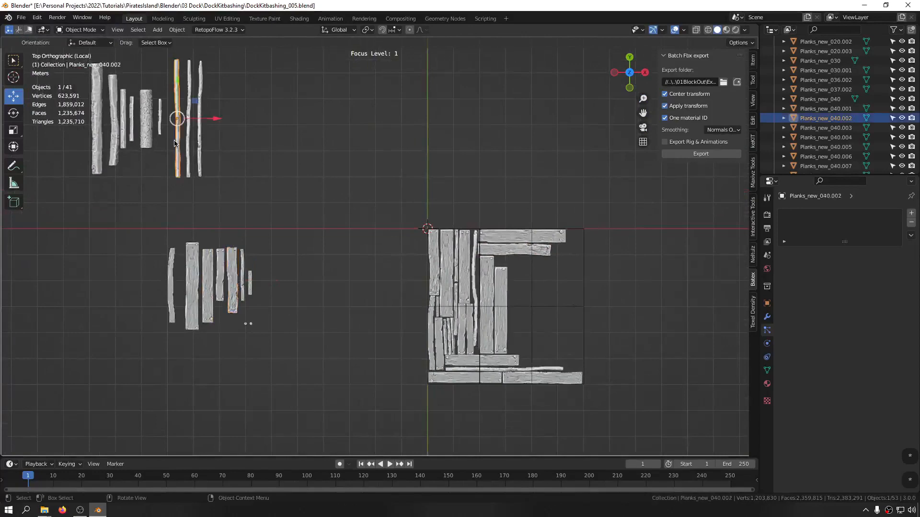
{"action": "scroll", "coordinate": [497, 282], "scroll_direction": "up", "scroll_amount": 5}
Rotate the thin pole beside the two horizontal planks -68.6° about the global Y axis
{"action": "left_click", "coordinate": [517, 284]}
{"action": "middle_click_drag", "start_coordinate": [555, 296], "coordinate": [461, 245], "text": "shift"}
{"action": "key", "text": "r"}
{"action": "left_click", "coordinate": [446, 182]}
{"action": "scroll", "coordinate": [448, 200], "scroll_direction": "up", "scroll_amount": 4}
{"action": "key", "text": "r"}
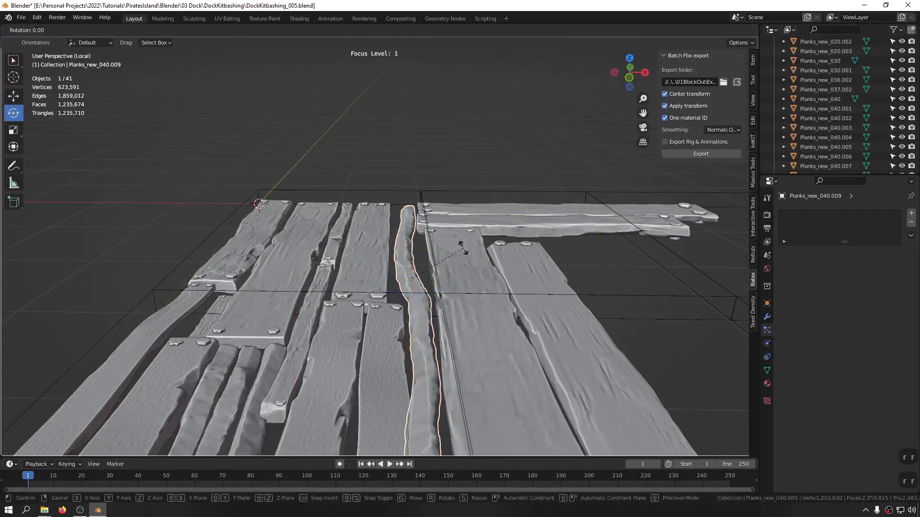
{"action": "key", "text": "y"}
{"action": "left_click", "coordinate": [465, 330]}
{"action": "key", "text": "KP_7"}
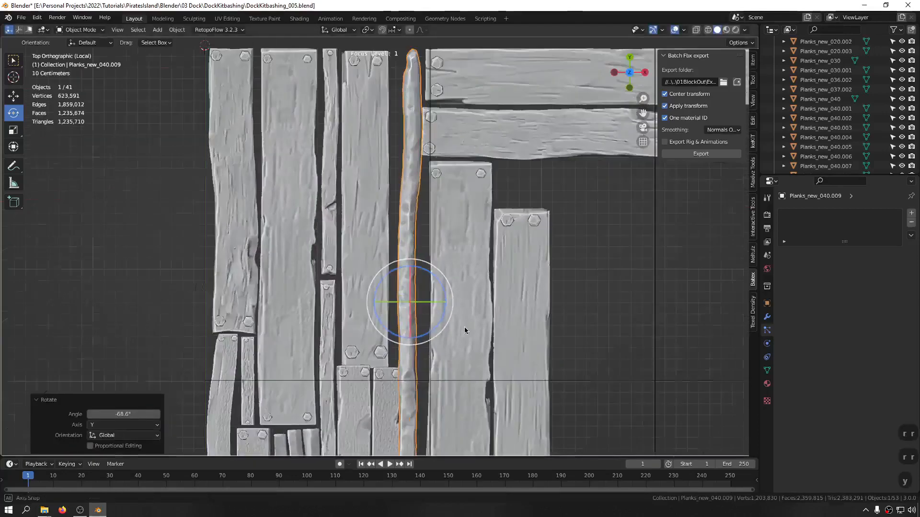
Nudge the thin pole outward along Y and move it 7.3026 cm along X towards the horizontal planks
{"action": "scroll", "coordinate": [379, 260], "scroll_direction": "down", "scroll_amount": 3}
{"action": "key", "text": "g"}
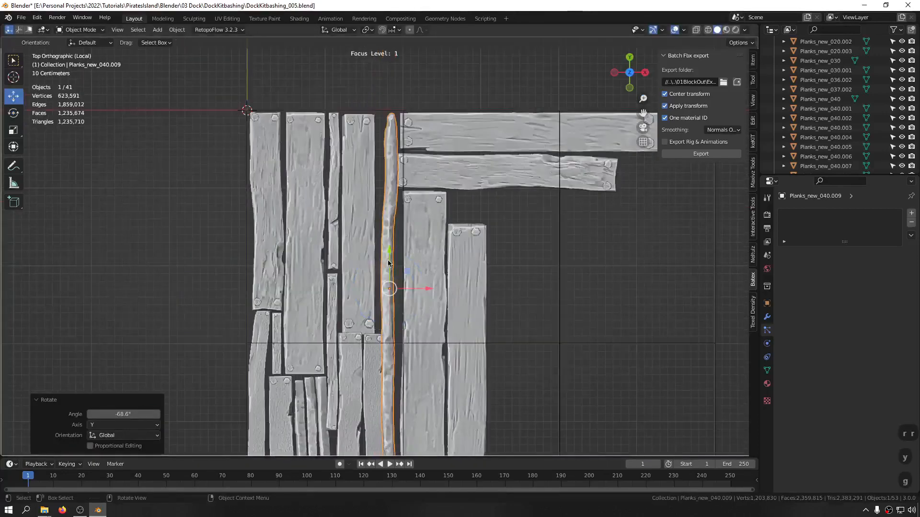
{"action": "left_click_drag", "start_coordinate": [390, 258], "coordinate": [390, 254]}
{"action": "left_click_drag", "start_coordinate": [422, 289], "coordinate": [430, 289]}
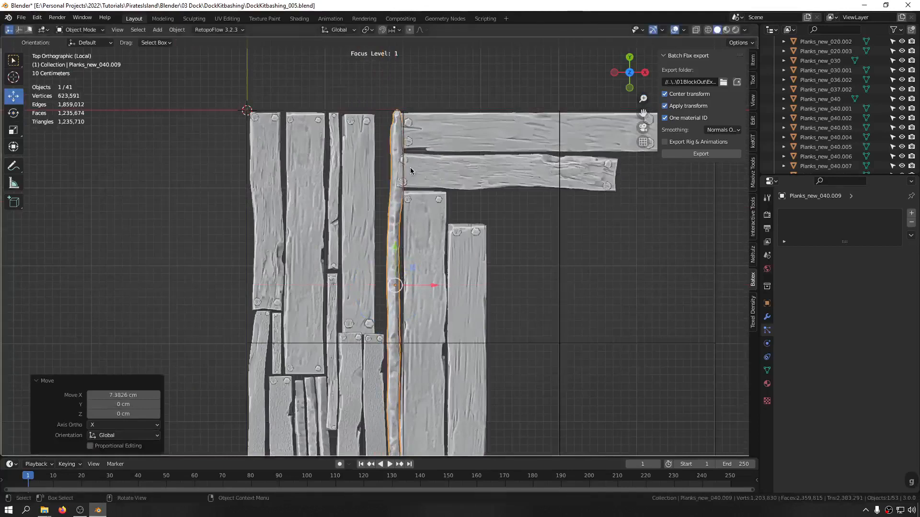
Realign both horizontal planks along X beside the pole, finishing with a -4.3065 cm move of the edge plank, and save the file
{"action": "left_click_drag", "start_coordinate": [410, 170], "coordinate": [436, 148]}
{"action": "left_click_drag", "start_coordinate": [559, 155], "coordinate": [551, 132]}
{"action": "left_click", "coordinate": [556, 132]}
{"action": "scroll", "coordinate": [421, 245], "scroll_direction": "down", "scroll_amount": 2}
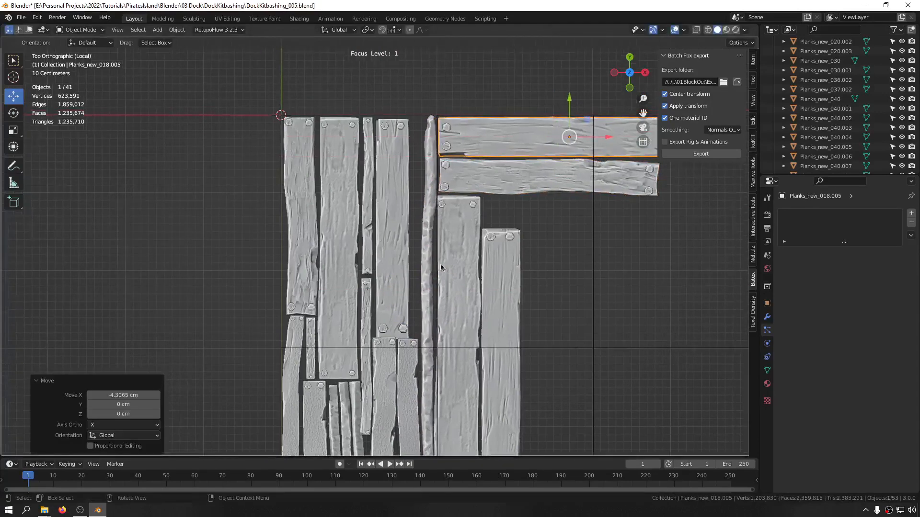
{"action": "key", "text": "ctrl+s"}
{"action": "scroll", "coordinate": [472, 304], "scroll_direction": "down", "scroll_amount": 2}
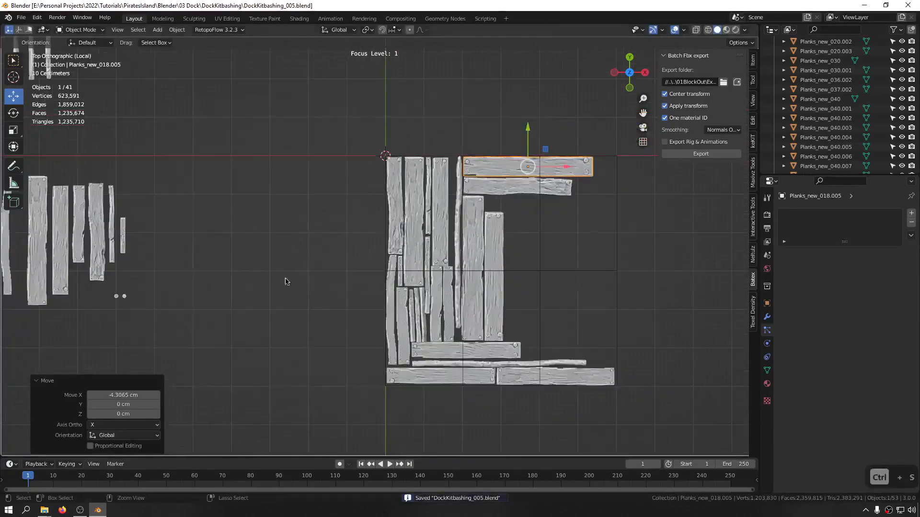
Duplicate the narrow spare plank 860.52 cm along X and 19.925 cm along Y, and shift the copy 20.419 cm along X beside the pole
{"action": "left_click", "coordinate": [112, 219]}
{"action": "key", "text": "shift+d"}
{"action": "left_click", "coordinate": [442, 211]}
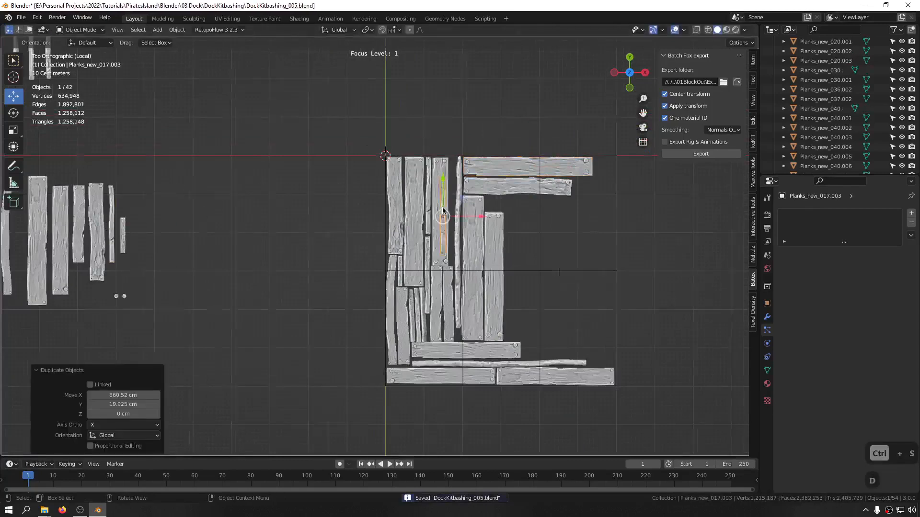
{"action": "scroll", "coordinate": [451, 209], "scroll_direction": "up", "scroll_amount": 4}
{"action": "left_click_drag", "start_coordinate": [467, 227], "coordinate": [484, 230]}
Scale up the copied narrow plank to fill the gap beside the pole and rotate it 2.63°
{"action": "key", "text": "s"}
{"action": "key", "text": "s"}
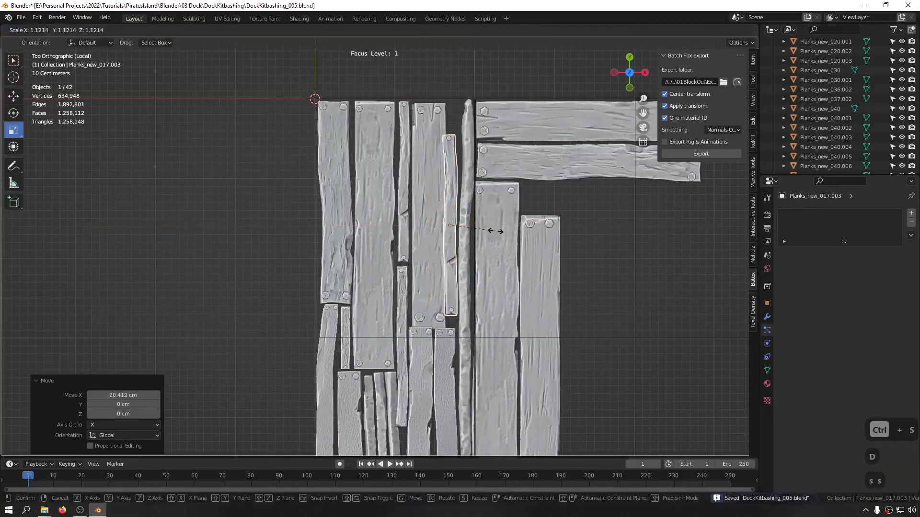
{"action": "left_click", "coordinate": [503, 231]}
{"action": "key", "text": "r"}
{"action": "key", "text": "r"}
{"action": "left_click", "coordinate": [504, 233]}
Move the narrow plank 4.2039 cm along Y towards the module's edge and scale it uniformly by 1.041
{"action": "key", "text": "g"}
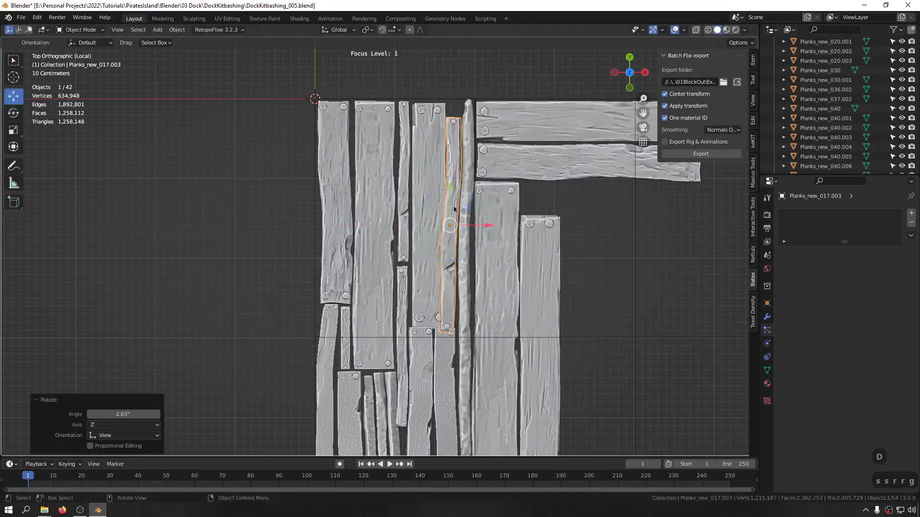
{"action": "mouse_move", "coordinate": [448, 202]}
{"action": "left_mouse_down"}
{"action": "mouse_move", "coordinate": [449, 194]}
{"action": "mouse_move", "coordinate": [481, 218]}
{"action": "mouse_move", "coordinate": [452, 191]}
{"action": "left_mouse_up"}
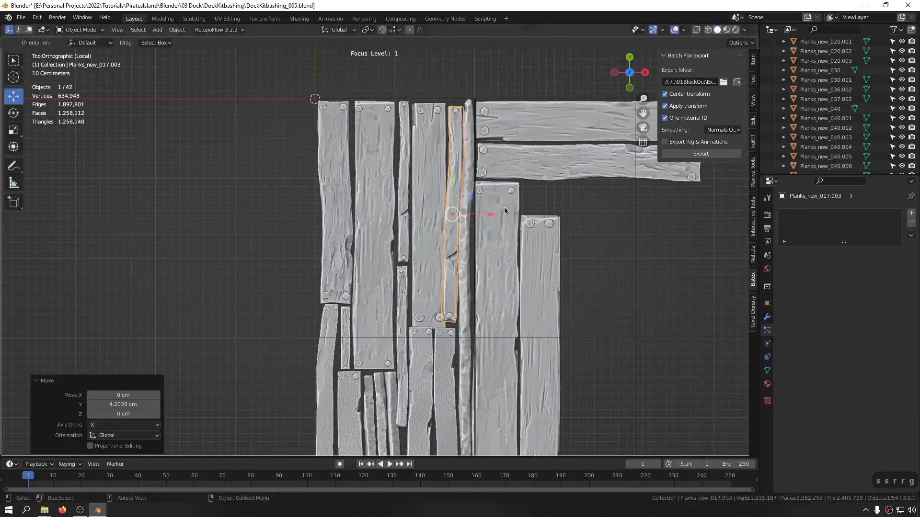
{"action": "key", "text": "s"}
{"action": "key", "text": "s"}
{"action": "left_click", "coordinate": [508, 209]}
Fine-tune the narrow plank's rotation in the top view, deselect it and save the file
{"action": "key", "text": "r"}
{"action": "key", "text": "r"}
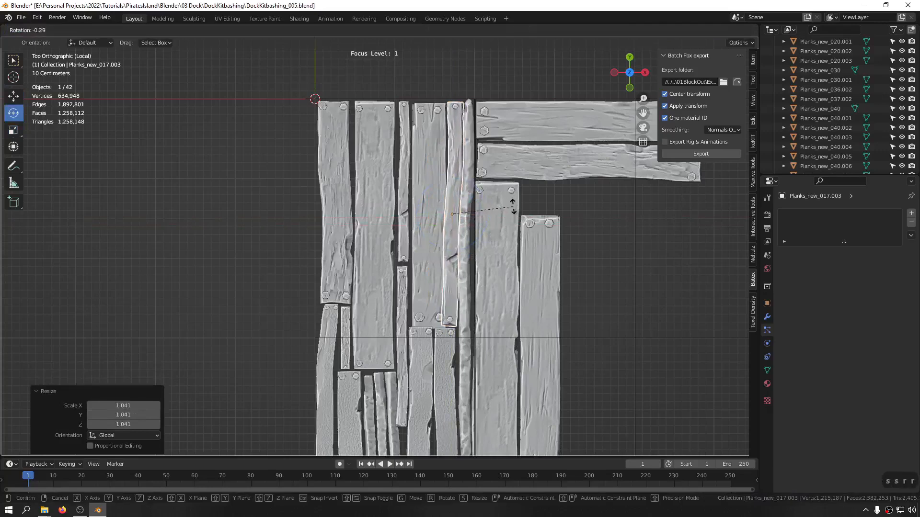
{"action": "left_click", "coordinate": [512, 207]}
{"action": "left_click", "coordinate": [155, 217]}
{"action": "scroll", "coordinate": [416, 210], "scroll_direction": "down", "scroll_amount": 4}
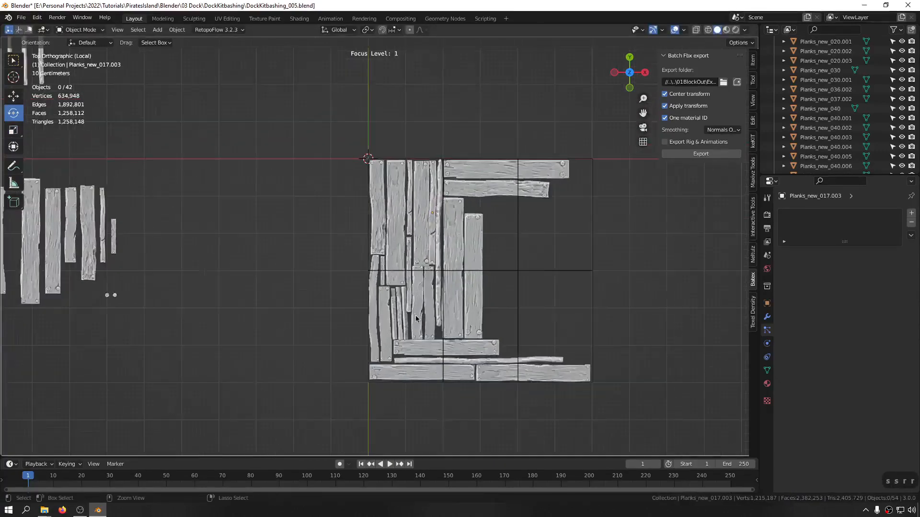
{"action": "key", "text": "ctrl+s"}
Select the thin pole beside the narrow plank and scale it by 1.048 along Y in the top view
{"action": "middle_click_drag", "start_coordinate": [551, 307], "coordinate": [534, 243]}
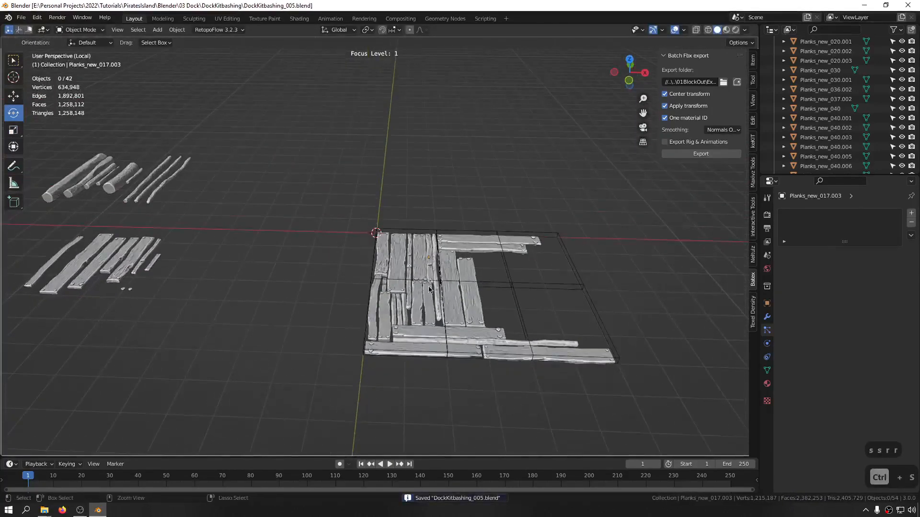
{"action": "left_click", "coordinate": [438, 270]}
{"action": "middle_click_drag", "start_coordinate": [441, 272], "coordinate": [383, 298], "text": "alt"}
{"action": "scroll", "coordinate": [385, 278], "scroll_direction": "up", "scroll_amount": 4}
{"action": "key", "text": "s"}
{"action": "left_click_drag", "start_coordinate": [383, 200], "coordinate": [383, 208]}
Move the thin pole about -17 cm along Y, deselect it and save the file
{"action": "key", "text": "g"}
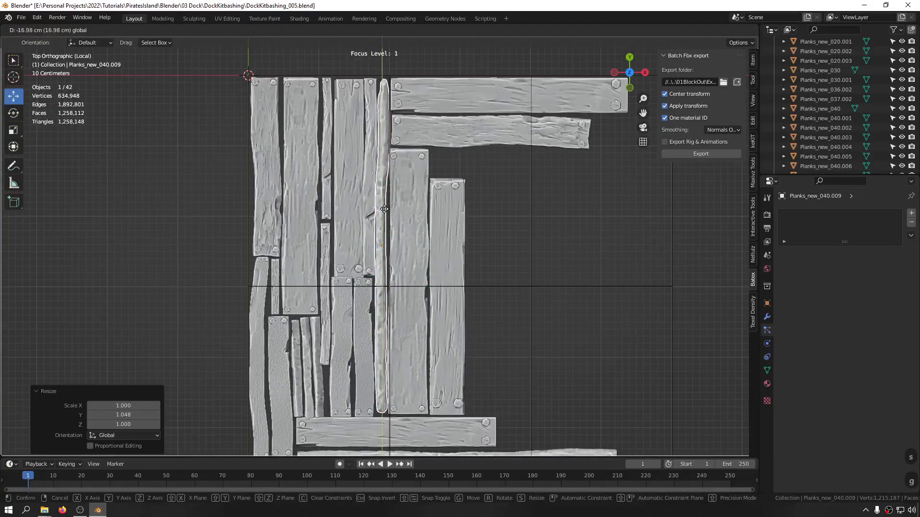
{"action": "left_click", "coordinate": [384, 209]}
{"action": "left_click", "coordinate": [583, 243]}
{"action": "scroll", "coordinate": [489, 316], "scroll_direction": "down", "scroll_amount": 3}
{"action": "key", "text": "ctrl+s"}
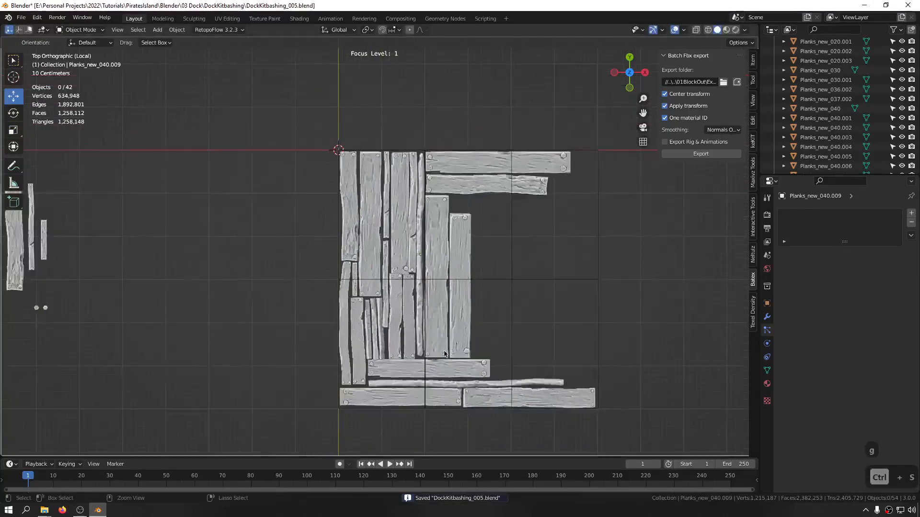
{"action": "key", "text": "ctrl+s"}
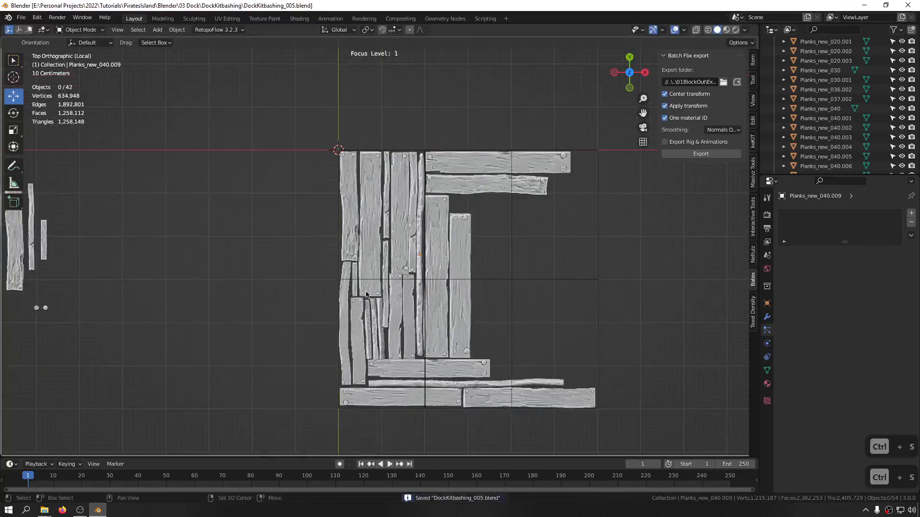
{"action": "middle_click_drag", "start_coordinate": [366, 294], "coordinate": [377, 252], "text": "shift"}
{"action": "scroll", "coordinate": [378, 256], "scroll_direction": "down", "scroll_amount": 2}
{"action": "key", "text": "ctrl+s"}
Duplicate the curved spare plank 1304.3 cm along X and -54.683 cm along Y, and rotate the copy 90° in the top view
{"action": "middle_click_drag", "start_coordinate": [201, 263], "coordinate": [226, 307], "text": "shift"}
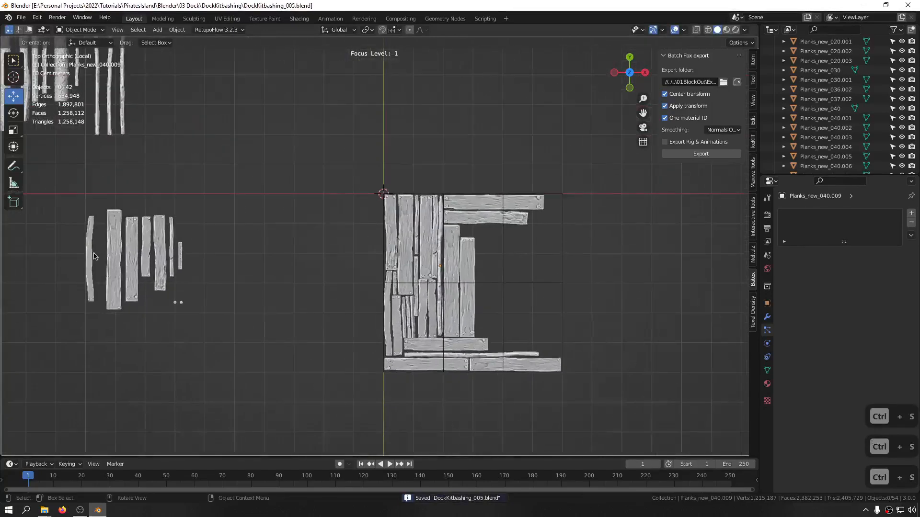
{"action": "left_click", "coordinate": [89, 269]}
{"action": "key", "text": "shift+d"}
{"action": "left_click", "coordinate": [498, 287]}
{"action": "key", "text": "r"}
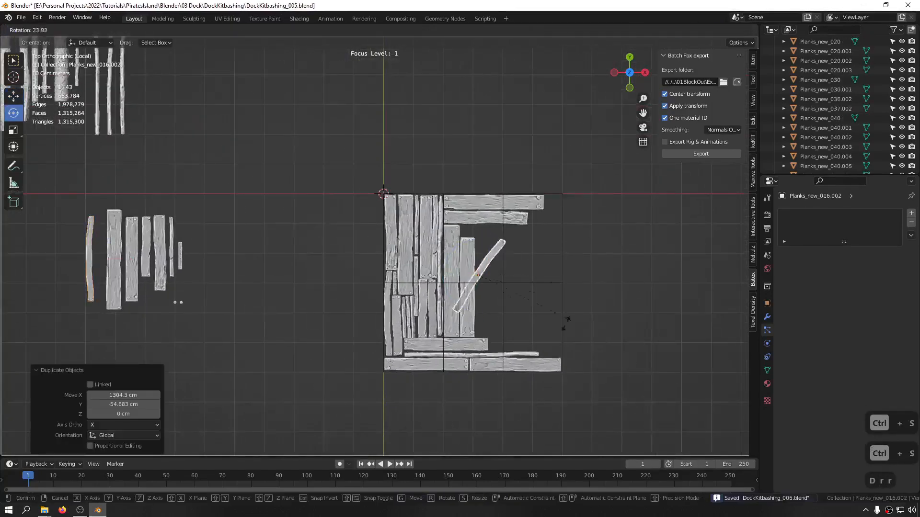
{"action": "left_click", "coordinate": [496, 387]}
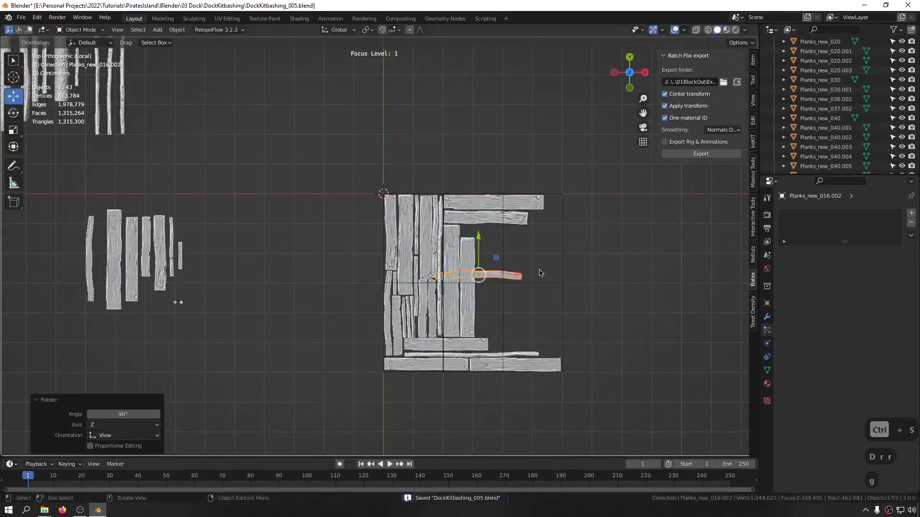
Move the curved plank 83.632 cm along X and 151.18 cm along Y, below the two horizontal planks, and save the file
{"action": "key", "text": "g"}
{"action": "key", "text": "g"}
{"action": "left_click", "coordinate": [567, 216]}
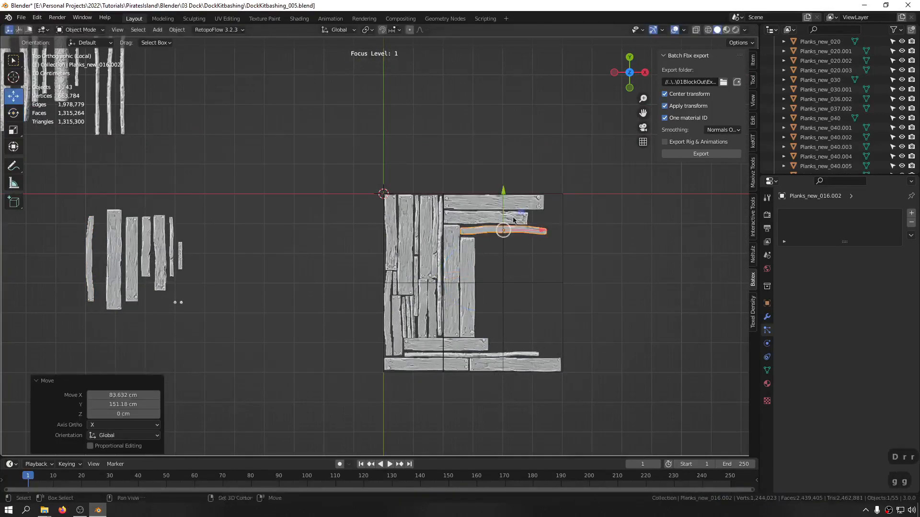
{"action": "scroll", "coordinate": [513, 171], "scroll_direction": "up", "scroll_amount": 7}
{"action": "key", "text": "ctrl+s"}
{"action": "middle_click_drag", "start_coordinate": [451, 201], "coordinate": [438, 292], "text": "shift"}
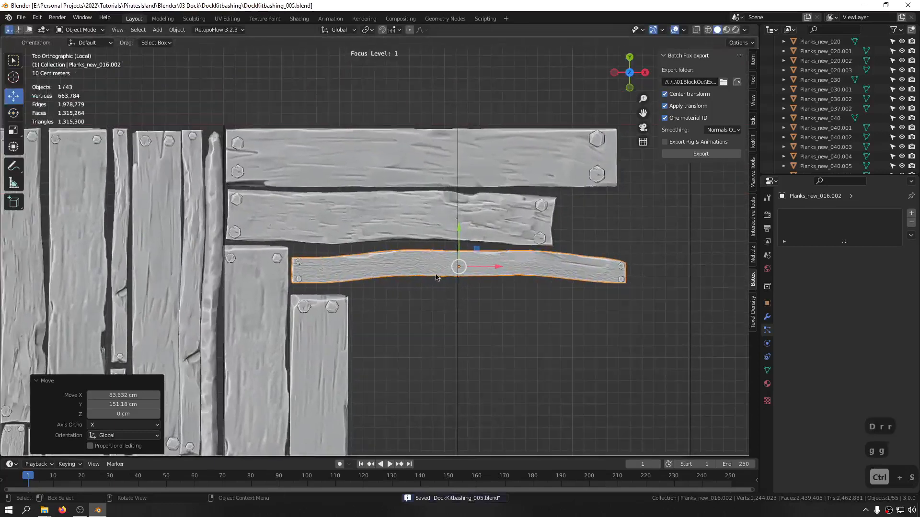
Rotate the curved plank 1.87° in the top view and fit it tightly under the horizontal plank above it
{"action": "key", "text": "g"}
{"action": "key", "text": "g"}
{"action": "left_click", "coordinate": [432, 265]}
{"action": "key", "text": "r"}
{"action": "key", "text": "r"}
{"action": "left_click", "coordinate": [516, 254]}
{"action": "key", "text": "g"}
{"action": "key", "text": "g"}
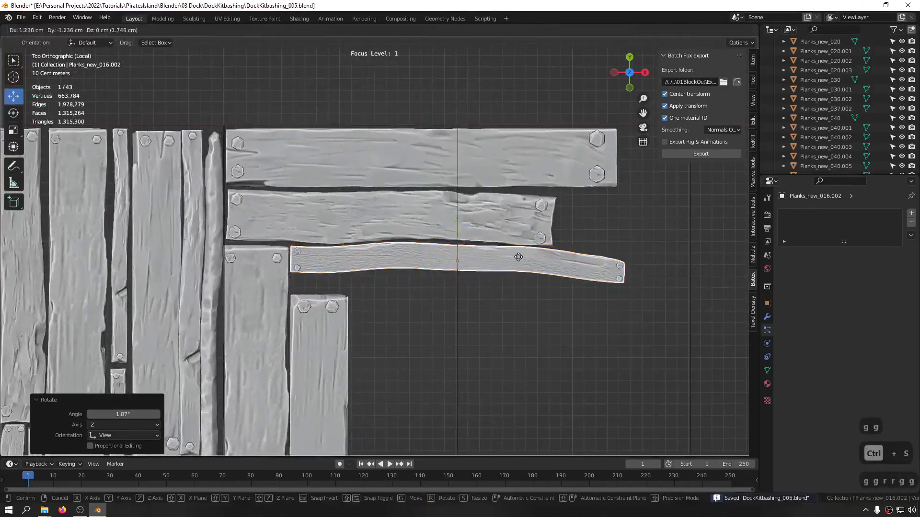
{"action": "left_click", "coordinate": [519, 257]}
{"action": "middle_click_drag", "start_coordinate": [493, 277], "coordinate": [493, 273], "text": "ctrl"}
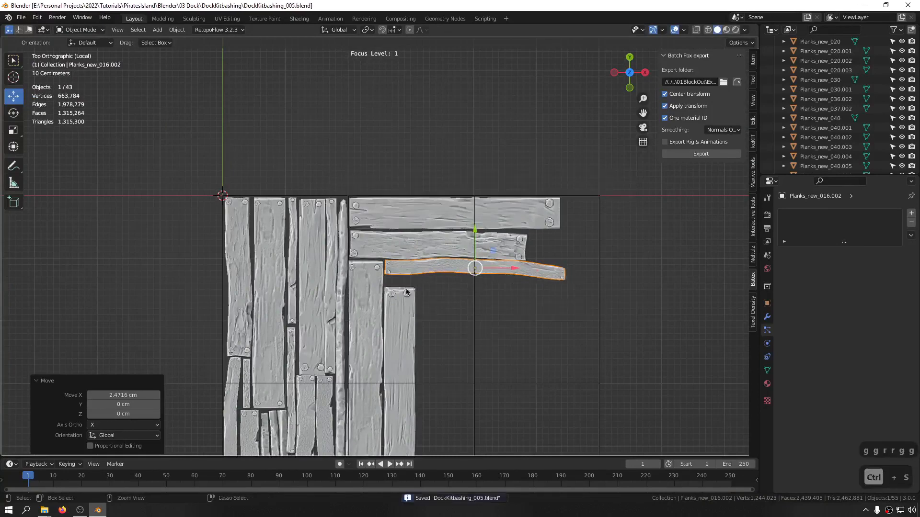
Duplicate the short round spare pole 1487.5 cm along X and -552.81 cm along Y, and rotate the copy 85° in the top view
{"action": "scroll", "coordinate": [349, 371], "scroll_direction": "down", "scroll_amount": 3}
{"action": "middle_click_drag", "start_coordinate": [42, 287], "coordinate": [269, 262], "text": "shift"}
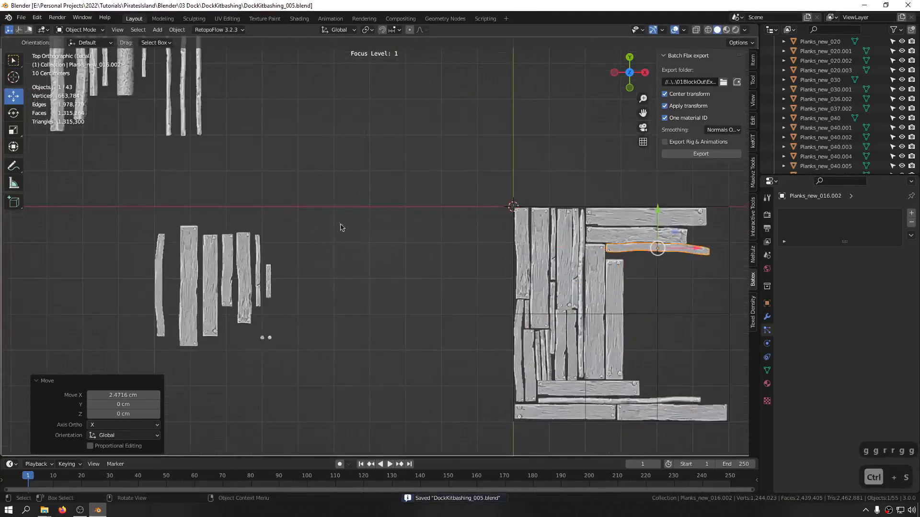
{"action": "middle_click_drag", "start_coordinate": [352, 212], "coordinate": [391, 327], "text": "shift"}
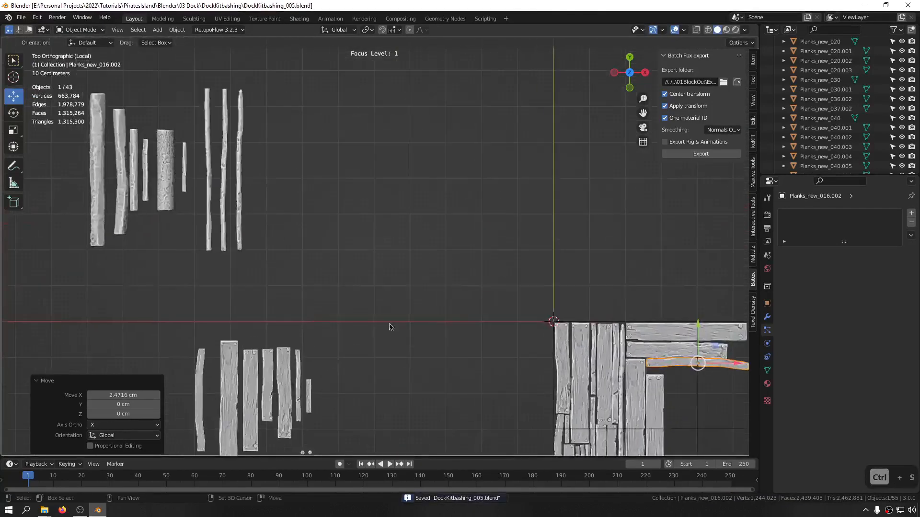
{"action": "left_click", "coordinate": [133, 160]}
{"action": "key", "text": "shift+d"}
{"action": "left_click", "coordinate": [674, 357]}
{"action": "middle_click_drag", "start_coordinate": [675, 357], "coordinate": [415, 256], "text": "shift"}
{"action": "key", "text": "r"}
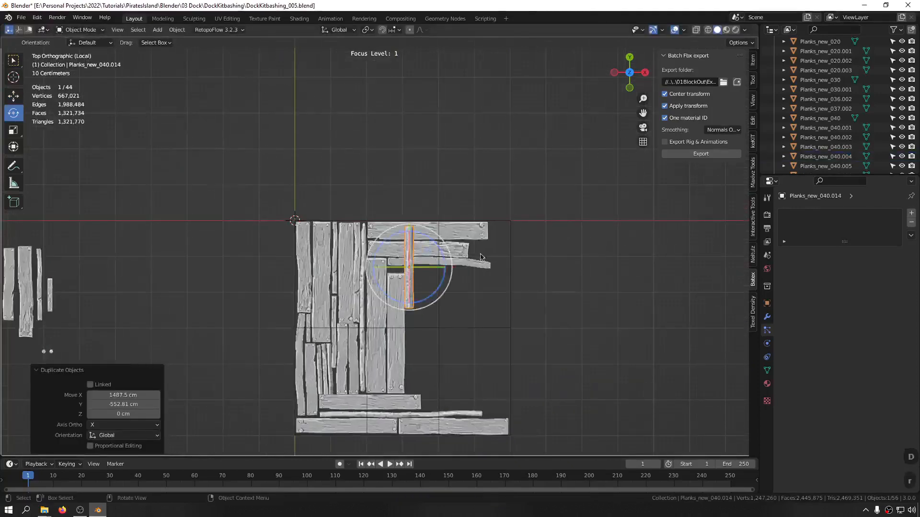
{"action": "key", "text": "r"}
{"action": "left_click", "coordinate": [416, 357], "text": "ctrl"}
Rotate the pole copy another 5° in the top view and move it just below the curved plank
{"action": "scroll", "coordinate": [426, 266], "scroll_direction": "up", "scroll_amount": 9}
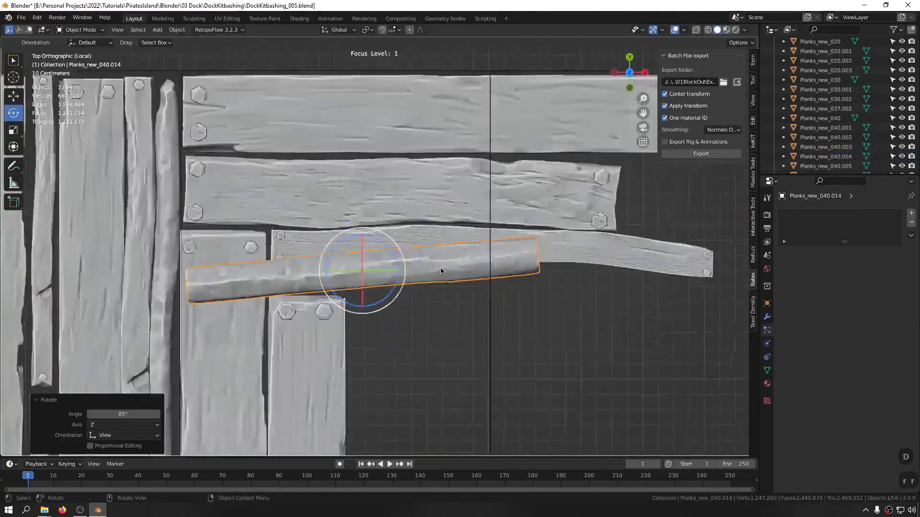
{"action": "key", "text": "r"}
{"action": "key", "text": "r"}
{"action": "left_click", "coordinate": [519, 287], "text": "ctrl"}
{"action": "key", "text": "g"}
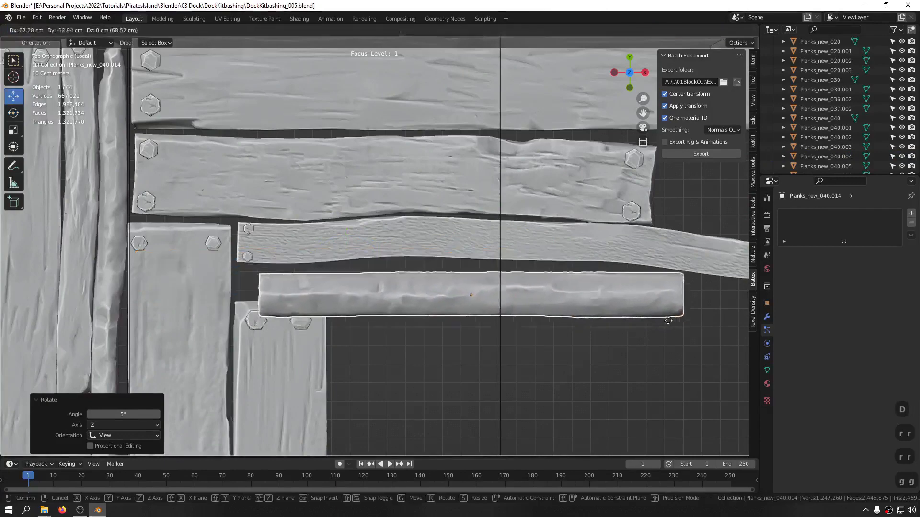
{"action": "left_click", "coordinate": [646, 317]}
Scale the pole copy by 0.850 and move it into the gap between the curved plank and the vertical plank
{"action": "key", "text": "s"}
{"action": "left_click", "coordinate": [626, 322]}
{"action": "key", "text": "g"}
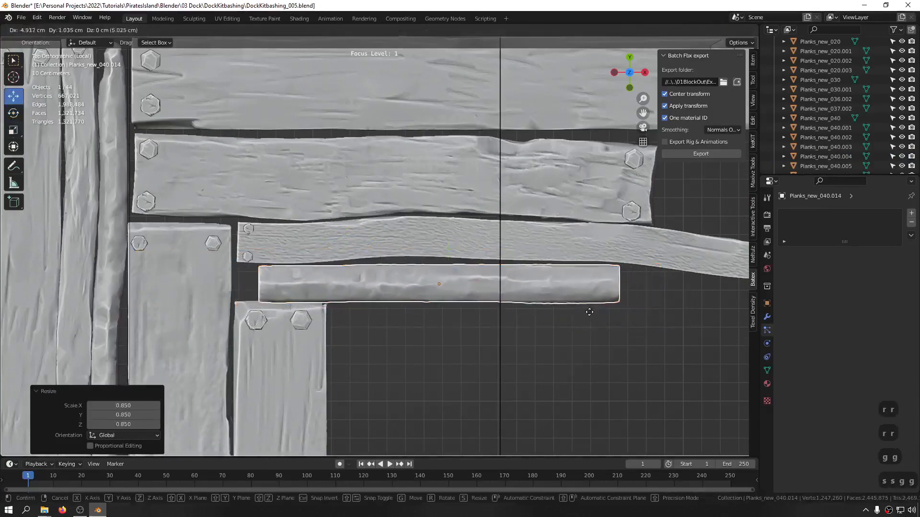
{"action": "left_click", "coordinate": [570, 314]}
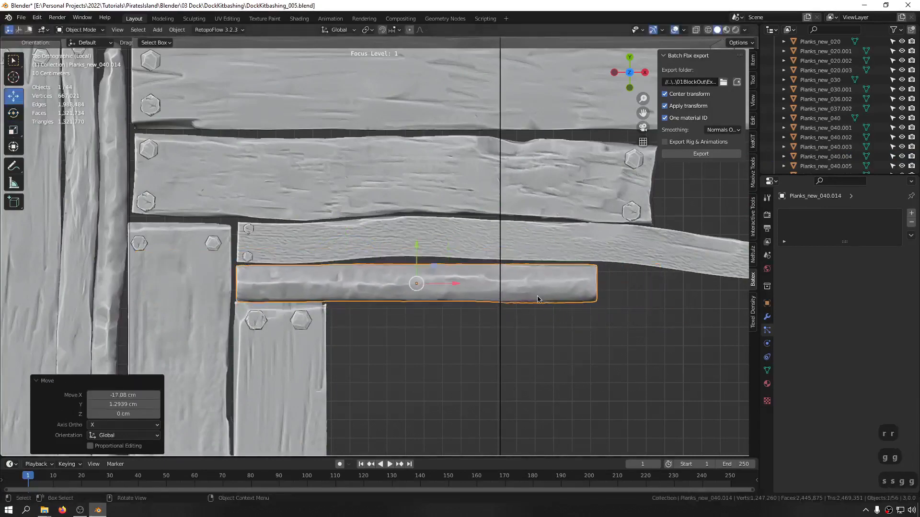
Scale the pole down slightly, move it -2.5879 cm along X and 0.77636 cm along Y, save the file and deselect it
{"action": "key", "text": "s"}
{"action": "left_click", "coordinate": [610, 318]}
{"action": "key", "text": "g"}
{"action": "left_click", "coordinate": [590, 314]}
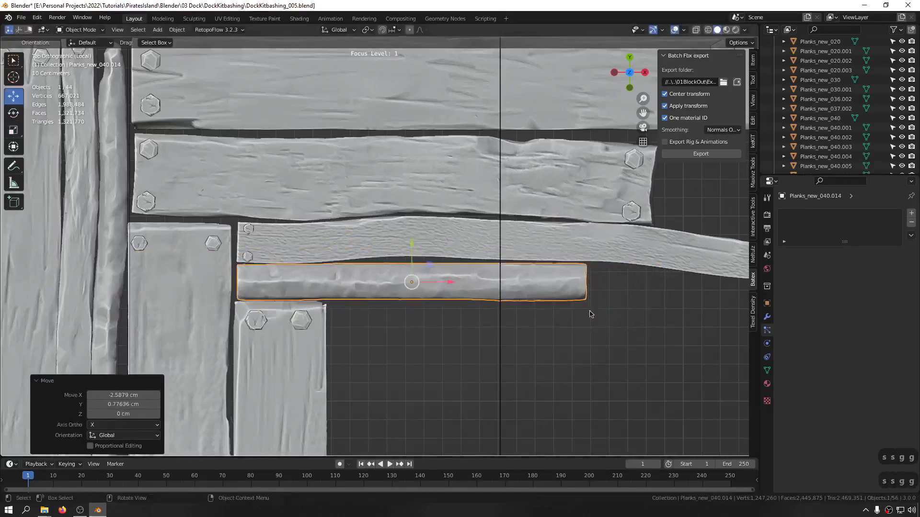
{"action": "scroll", "coordinate": [553, 249], "scroll_direction": "down", "scroll_amount": 6}
{"action": "key", "text": "ctrl+s"}
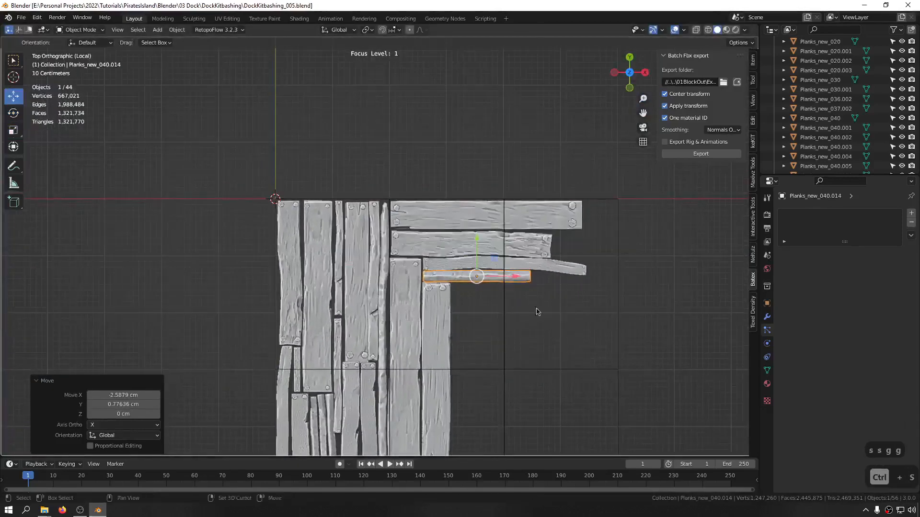
{"action": "left_click", "coordinate": [499, 278]}
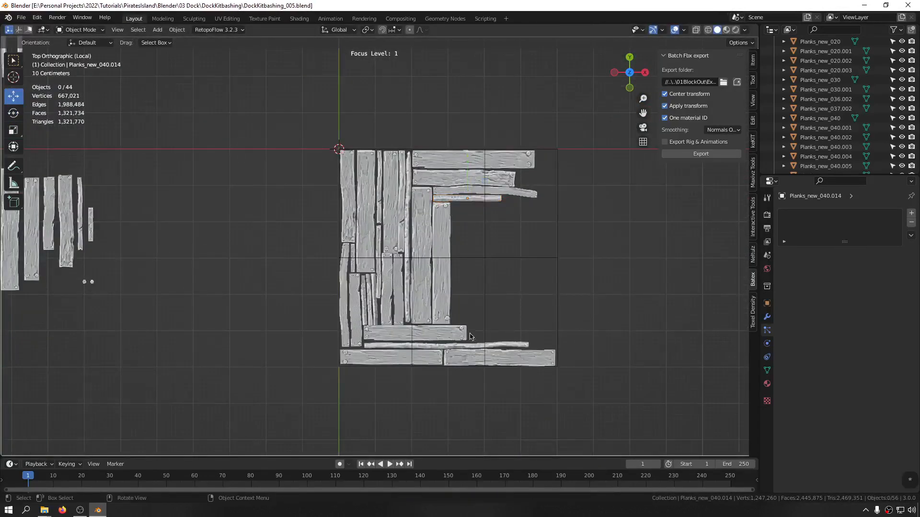
Duplicate the bolted spare plank 1179.2 cm along X and -71.147 cm along Y, and scale the copy by 1.276
{"action": "middle_click_drag", "start_coordinate": [305, 282], "coordinate": [430, 274], "text": "shift"}
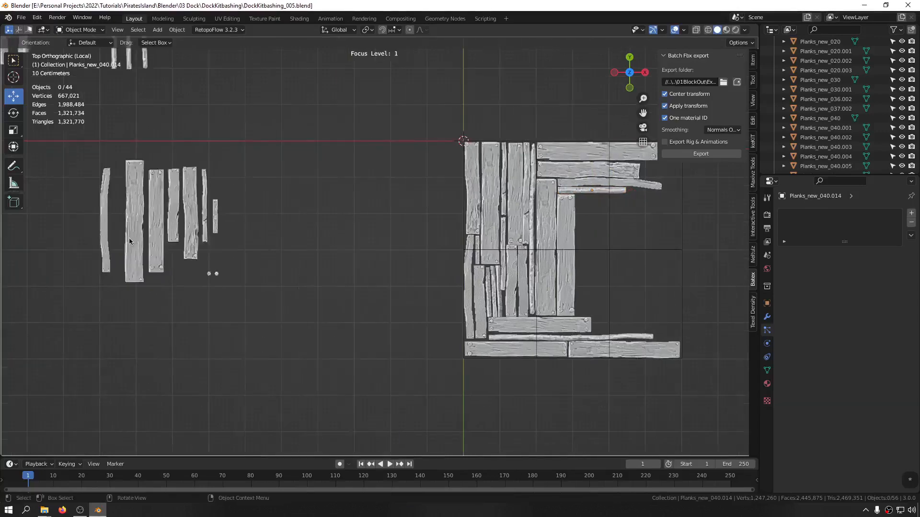
{"action": "left_click", "coordinate": [157, 237]}
{"action": "key", "text": "shift+d"}
{"action": "left_click", "coordinate": [646, 264]}
{"action": "middle_click_drag", "start_coordinate": [645, 265], "coordinate": [460, 260], "text": "shift"}
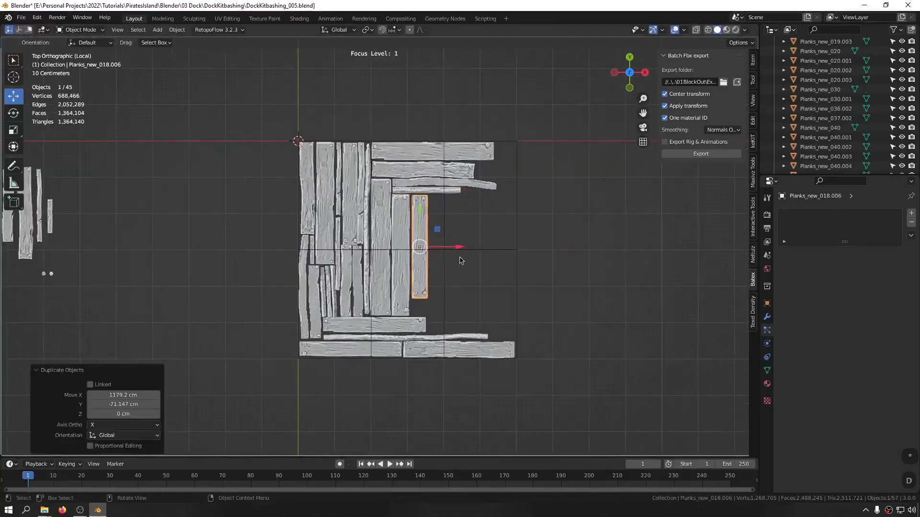
{"action": "key", "text": "s"}
{"action": "left_click", "coordinate": [472, 262]}
Scale the new vertical plank by 0.825 and move it -32.404 cm along Y
{"action": "scroll", "coordinate": [420, 234], "scroll_direction": "up", "scroll_amount": 5}
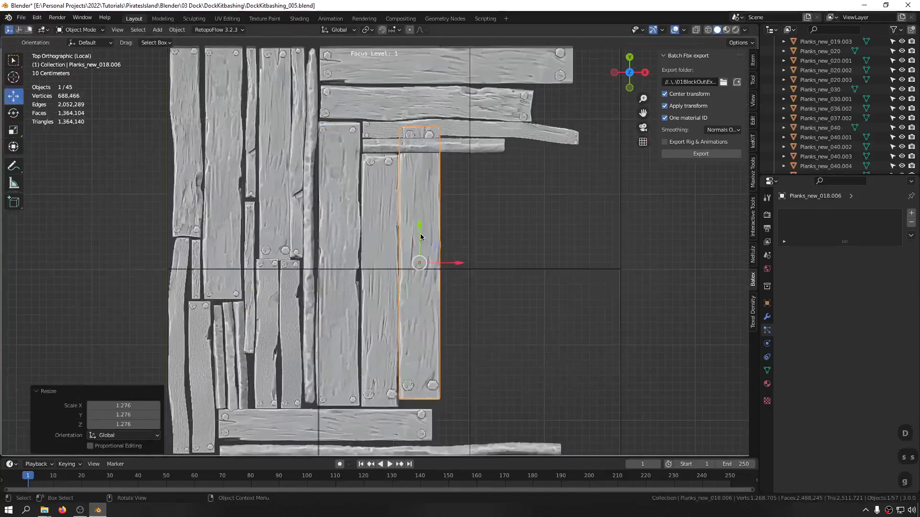
{"action": "key", "text": "s"}
{"action": "left_click", "coordinate": [421, 267]}
{"action": "key", "text": "g"}
{"action": "key", "text": "y"}
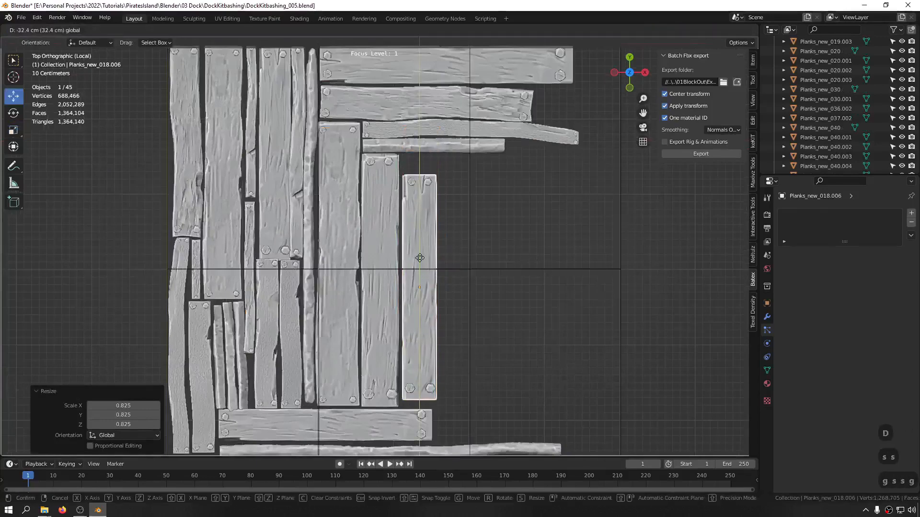
{"action": "left_click", "coordinate": [420, 258]}
Flip the new vertical plank over by rotating it 180° in the front view
{"action": "key", "text": "KP_1"}
{"action": "key", "text": "r"}
{"action": "key", "text": "r"}
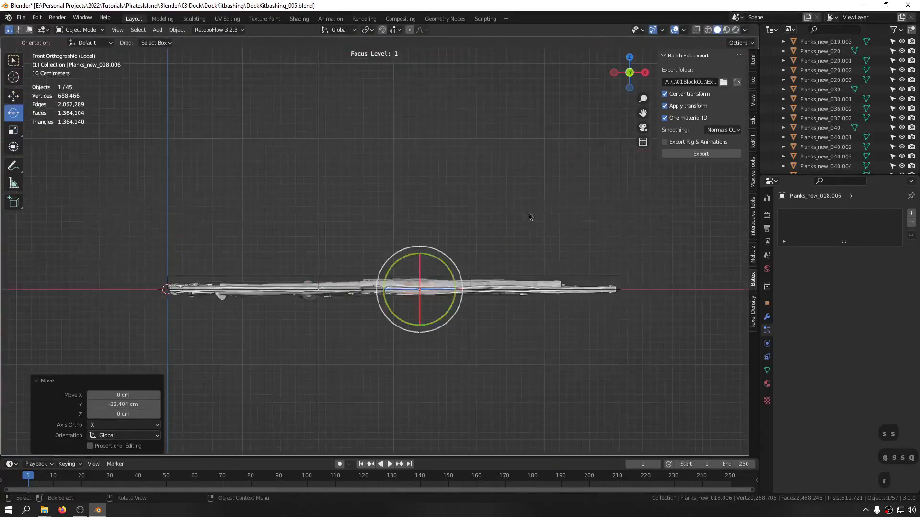
{"action": "left_click", "coordinate": [395, 304]}
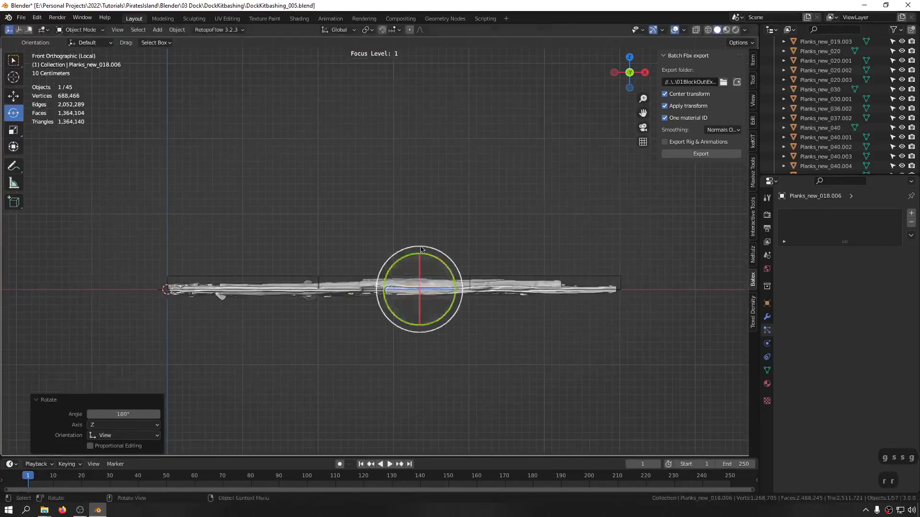
{"action": "key", "text": "KP_7"}
Scale the vertical plank by 1.134, align its ends with the neighbouring plank and move it 2.1179 cm along X
{"action": "key", "text": "s"}
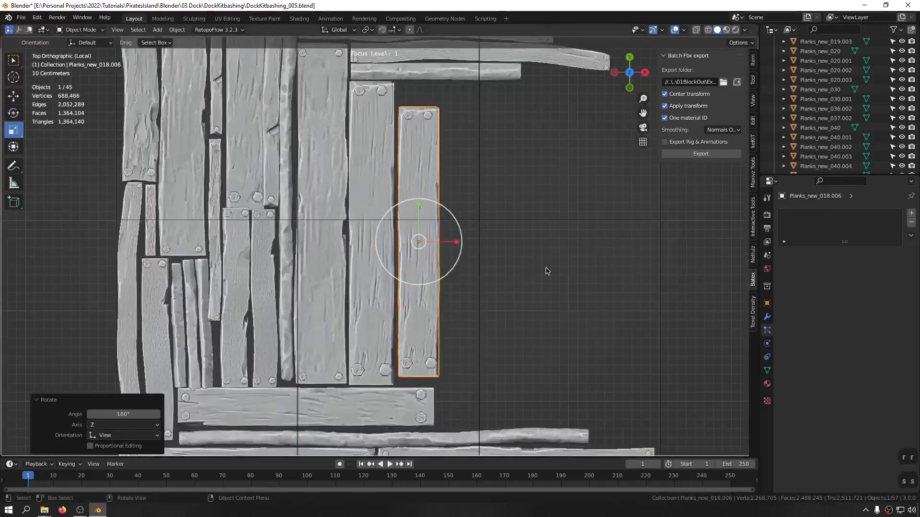
{"action": "key", "text": "s"}
{"action": "left_click", "coordinate": [573, 263]}
{"action": "key", "text": "g"}
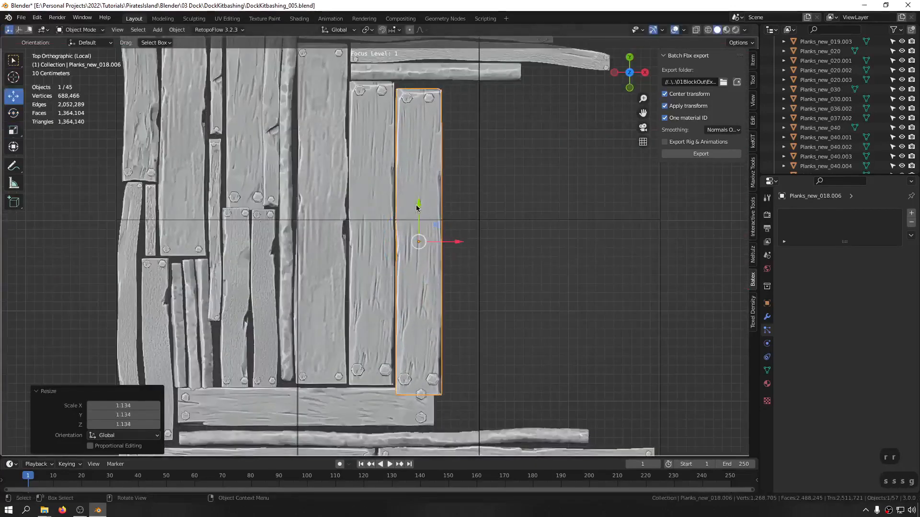
{"action": "left_click_drag", "start_coordinate": [416, 207], "coordinate": [418, 197]}
{"action": "left_click_drag", "start_coordinate": [452, 234], "coordinate": [457, 237]}
Rotate the vertical plank 180° in the top view, deselect it and save the file
{"action": "key", "text": "r"}
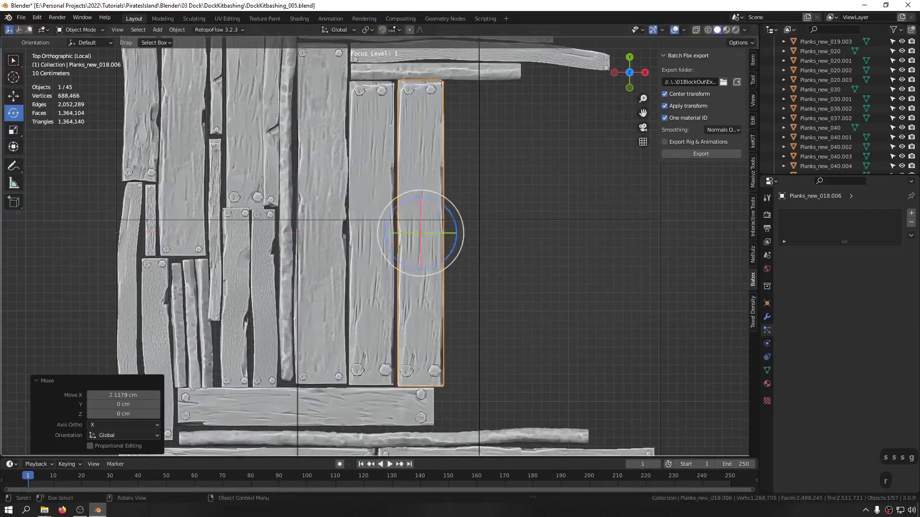
{"action": "key", "text": "r"}
{"action": "left_click", "coordinate": [370, 201]}
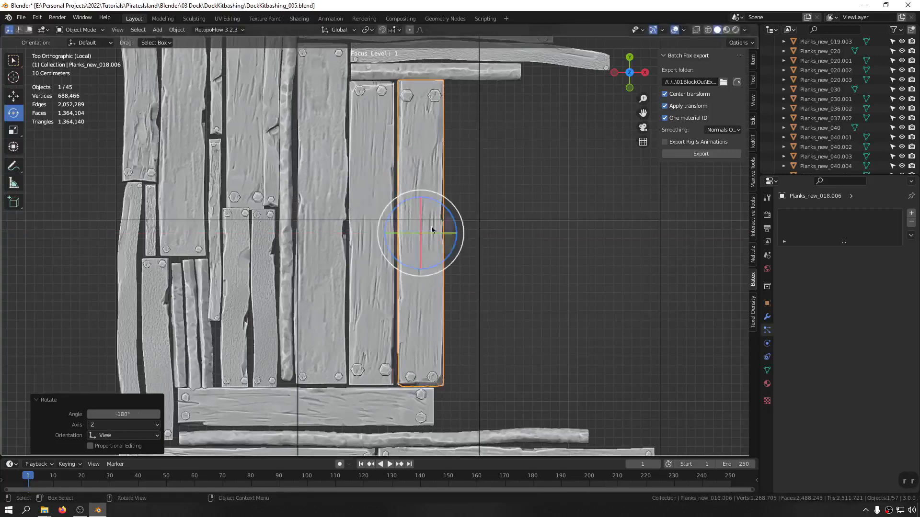
{"action": "left_click", "coordinate": [566, 248]}
{"action": "scroll", "coordinate": [432, 315], "scroll_direction": "down", "scroll_amount": 5}
{"action": "key", "text": "ctrl+s"}
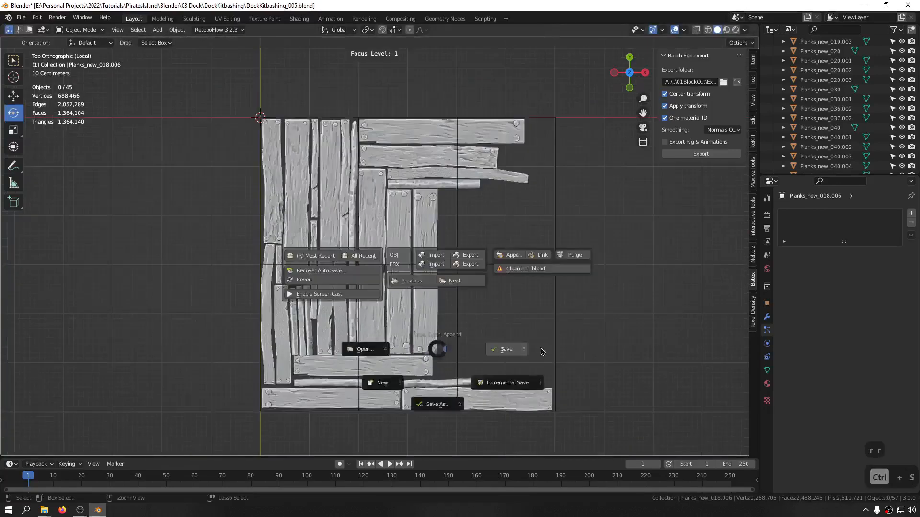
Select the vertical plank again, rotate it 180° in the front view, deselect it and save the file
{"action": "left_click", "coordinate": [431, 212]}
{"action": "key", "text": "KP_Decimal"}
{"action": "key", "text": "KP_1"}
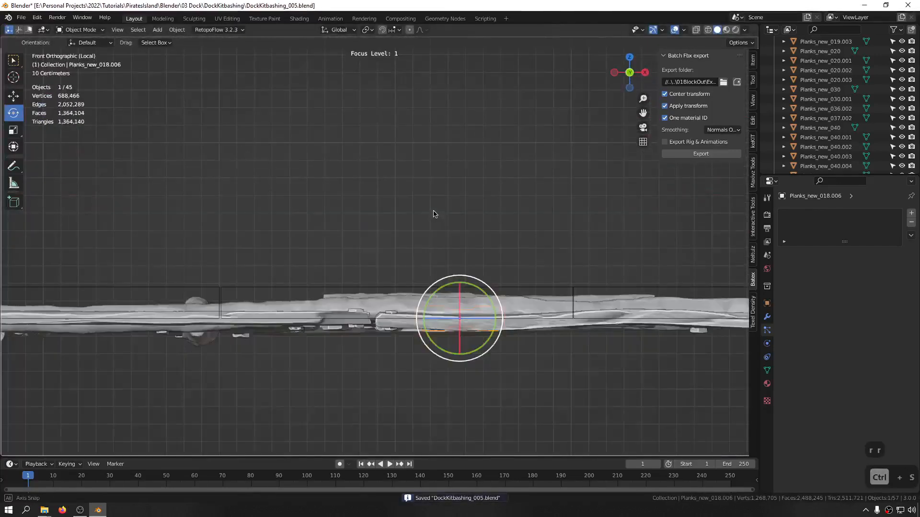
{"action": "key", "text": "r"}
{"action": "key", "text": "r"}
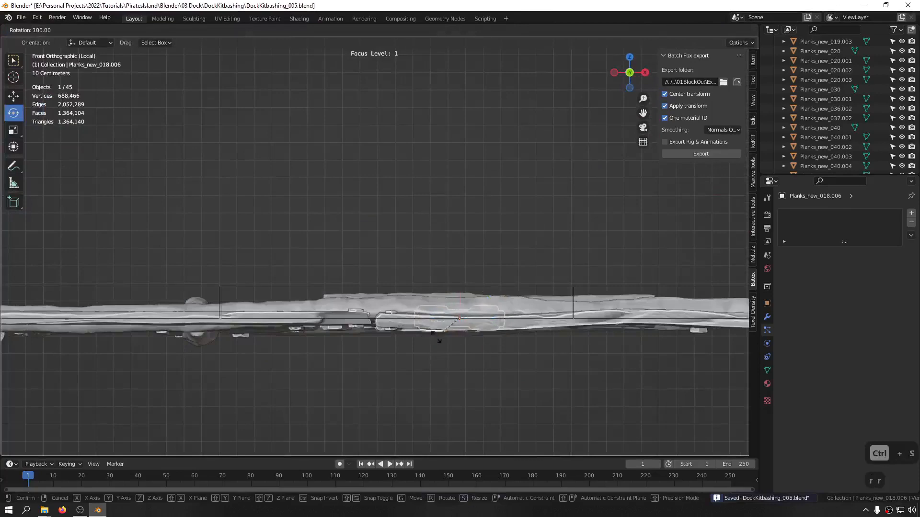
{"action": "left_click", "coordinate": [432, 340]}
{"action": "middle_click_drag", "start_coordinate": [432, 339], "coordinate": [450, 346]}
{"action": "key", "text": "KP_7"}
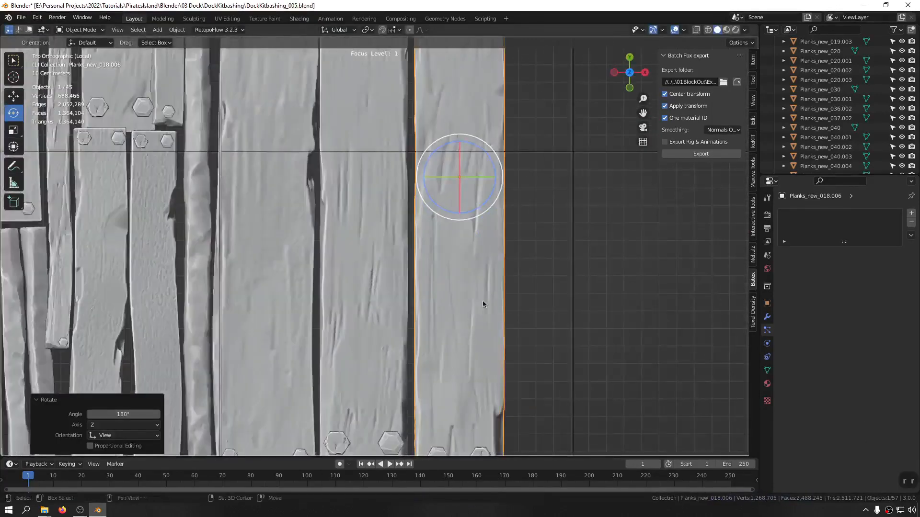
{"action": "left_click", "coordinate": [540, 280]}
{"action": "middle_click_drag", "start_coordinate": [433, 254], "coordinate": [429, 331], "text": "ctrl"}
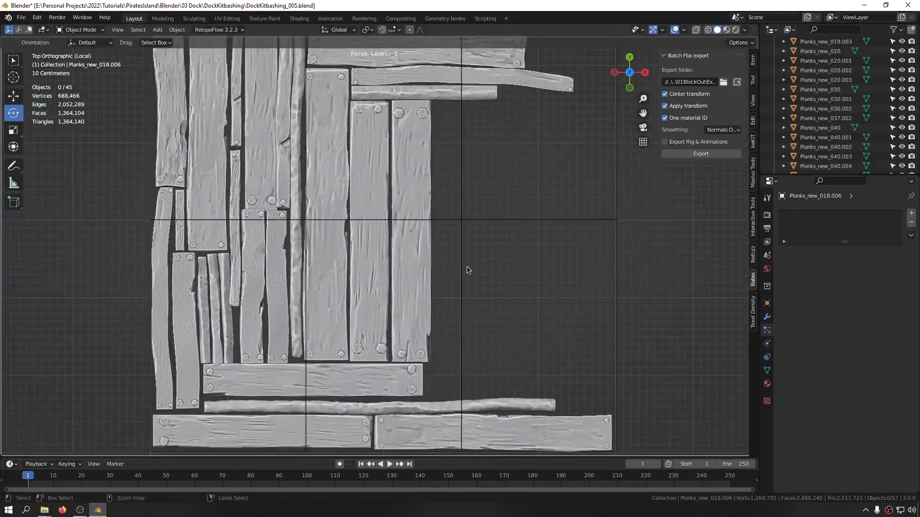
{"action": "key", "text": "ctrl+s"}
{"action": "scroll", "coordinate": [476, 360], "scroll_direction": "down", "scroll_amount": 3}
{"action": "scroll", "coordinate": [476, 361], "scroll_direction": "up", "scroll_amount": 1}
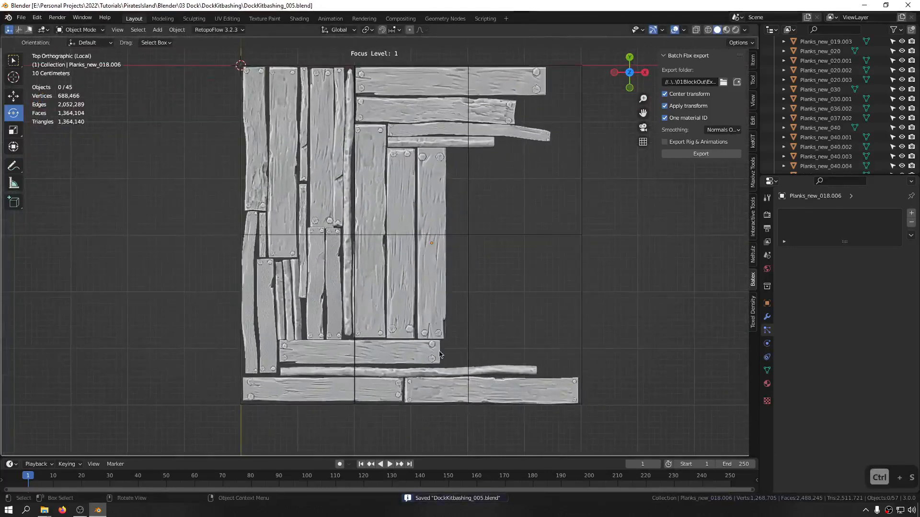
{"action": "key", "text": "ctrl+s"}
{"action": "key", "text": "KP_Multiply"}
Duplicate the widest spare plank and place the copy in the open area beside the last vertical plank
{"action": "middle_click_drag", "start_coordinate": [265, 290], "coordinate": [440, 298], "text": "shift"}
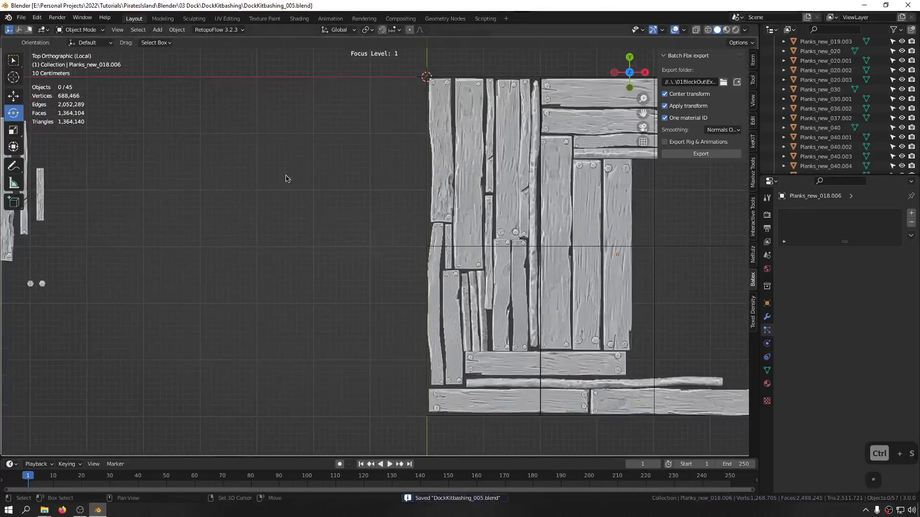
{"action": "scroll", "coordinate": [285, 179], "scroll_direction": "down", "scroll_amount": 2}
{"action": "middle_click_drag", "start_coordinate": [206, 244], "coordinate": [288, 254], "text": "shift"}
{"action": "left_click", "coordinate": [100, 214]}
{"action": "key", "text": "shift+d"}
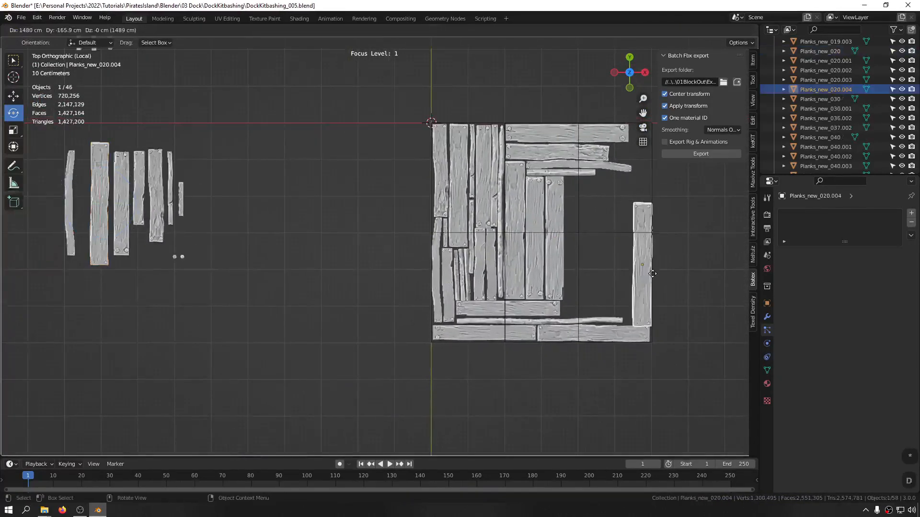
{"action": "left_click", "coordinate": [586, 234]}
Scale the wide plank copy by 1.126, move it -6.5312 cm along X and -15.675 cm along Y, and save the file
{"action": "key", "text": "s"}
{"action": "left_click", "coordinate": [588, 232]}
{"action": "key", "text": "g"}
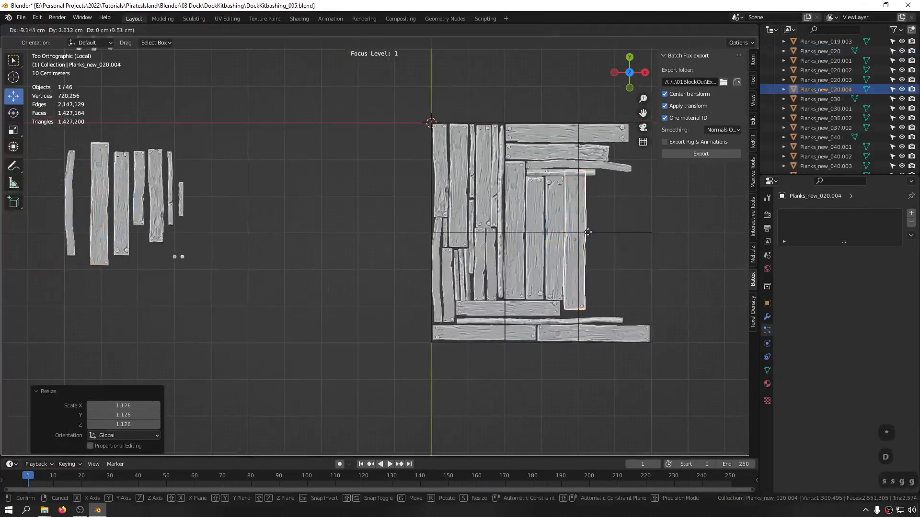
{"action": "left_click", "coordinate": [594, 245]}
{"action": "middle_click_drag", "start_coordinate": [595, 247], "coordinate": [464, 233], "text": "shift"}
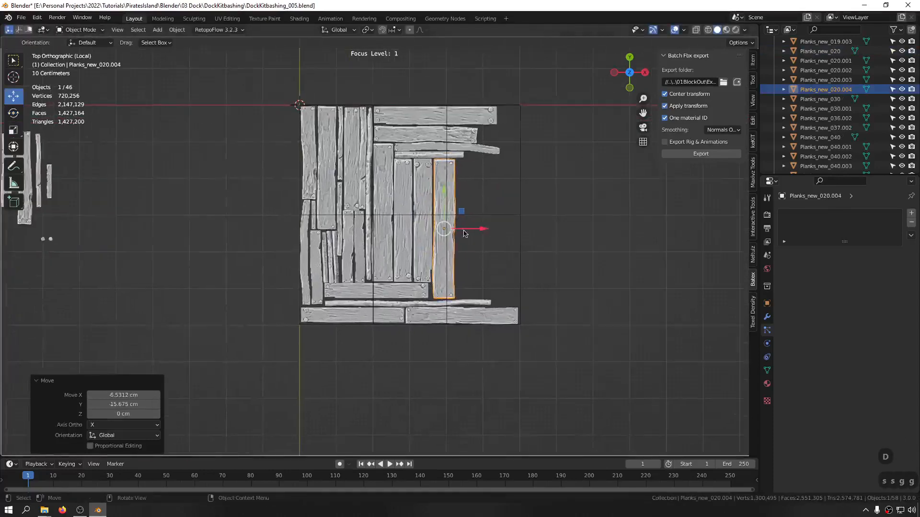
{"action": "scroll", "coordinate": [456, 226], "scroll_direction": "up", "scroll_amount": 6}
{"action": "key", "text": "ctrl+s"}
{"action": "key", "text": "ctrl+s"}
{"action": "key", "text": "ctrl+s"}
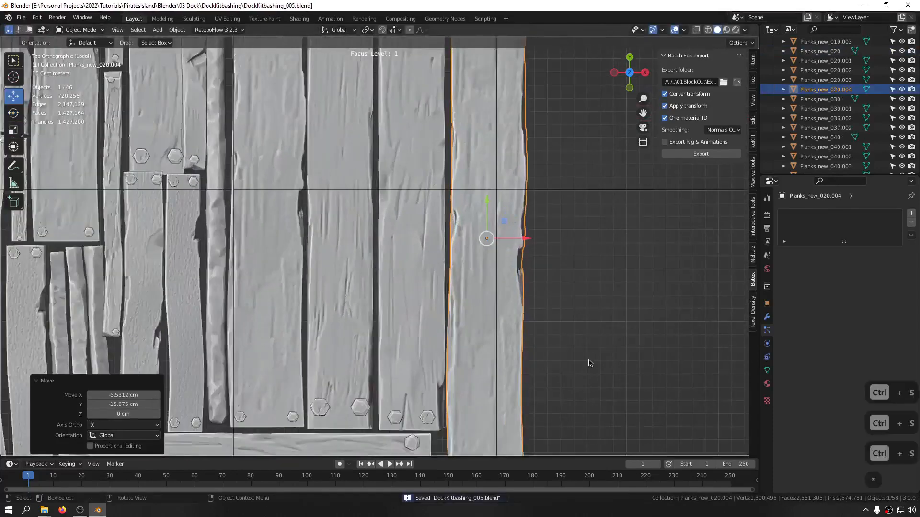
Nudge the wide plank copy along X and Y, shift the plank beside it 0.78566 cm along X, and save the file
{"action": "scroll", "coordinate": [474, 259], "scroll_direction": "down", "scroll_amount": 4}
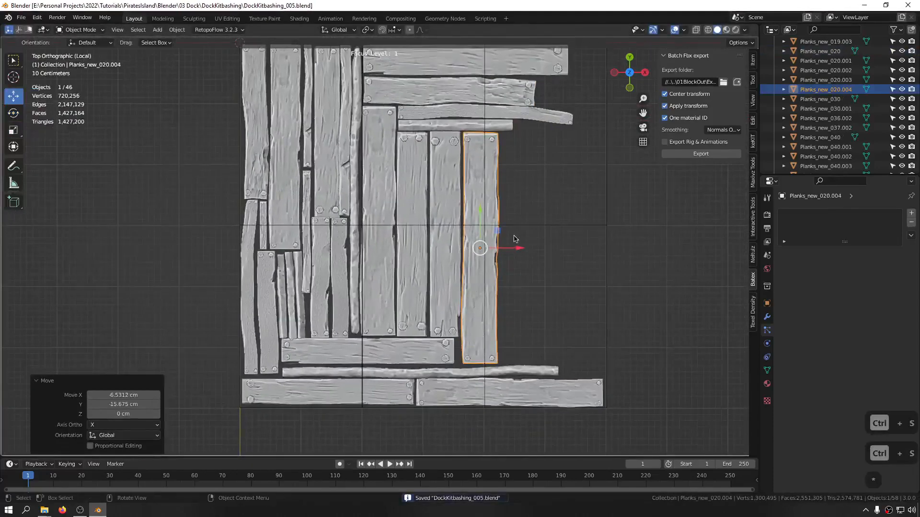
{"action": "left_click_drag", "start_coordinate": [514, 251], "coordinate": [508, 251]}
{"action": "left_click_drag", "start_coordinate": [478, 221], "coordinate": [481, 219]}
{"action": "left_click_drag", "start_coordinate": [516, 251], "coordinate": [475, 240]}
{"action": "left_click", "coordinate": [451, 231]}
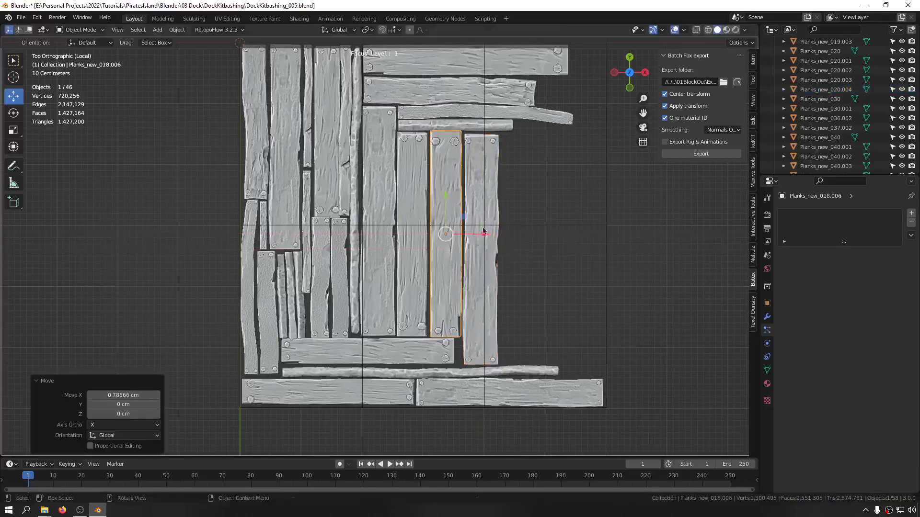
{"action": "scroll", "coordinate": [575, 261], "scroll_direction": "down", "scroll_amount": 3}
{"action": "key", "text": "ctrl+s"}
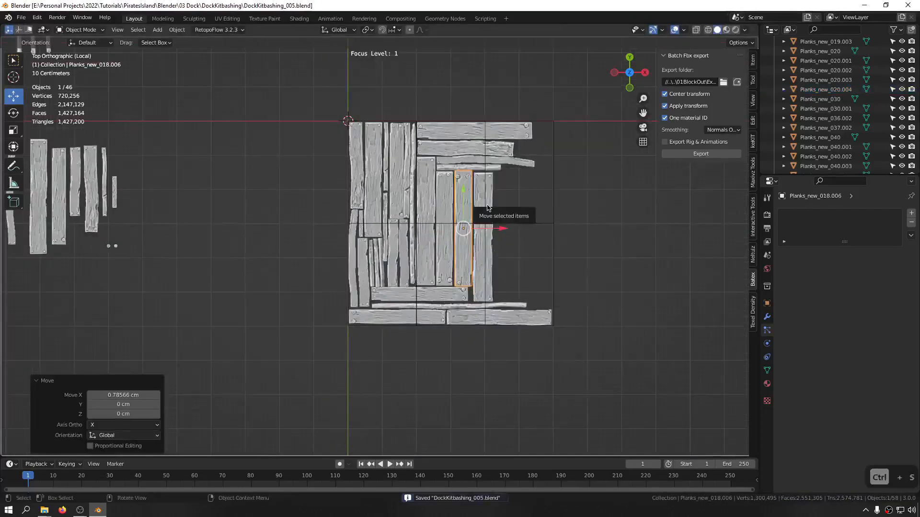
Duplicate the first of the long thin spare poles, place the copy on the dock's open outer side and scale it by 1.177
{"action": "scroll", "coordinate": [502, 200], "scroll_direction": "down", "scroll_amount": 4}
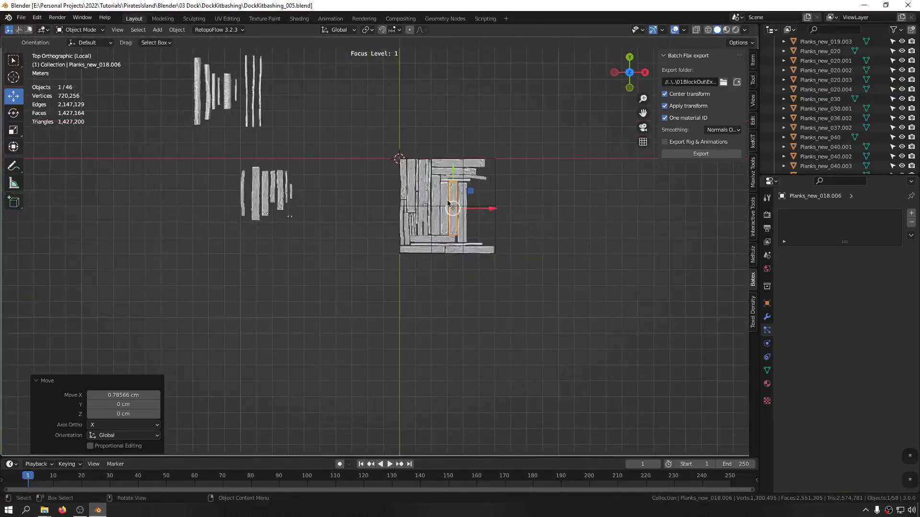
{"action": "left_click", "coordinate": [250, 99]}
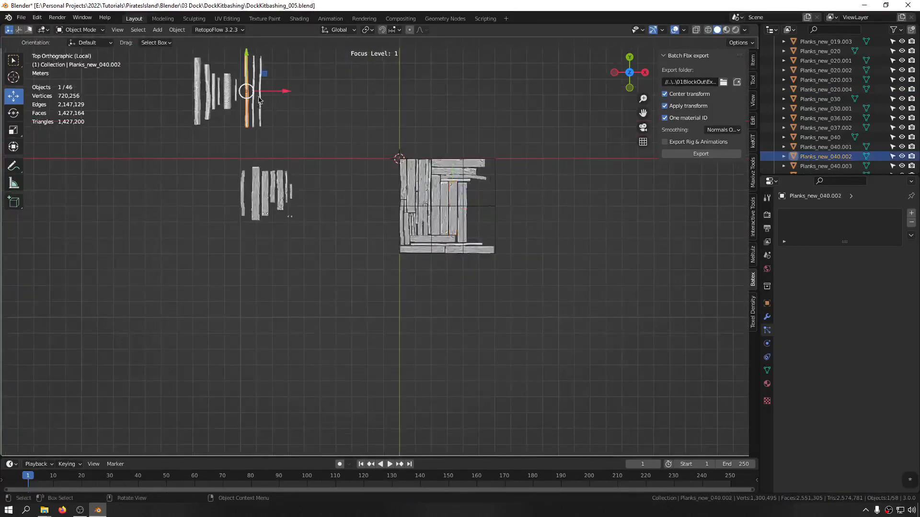
{"action": "key", "text": "shift+d"}
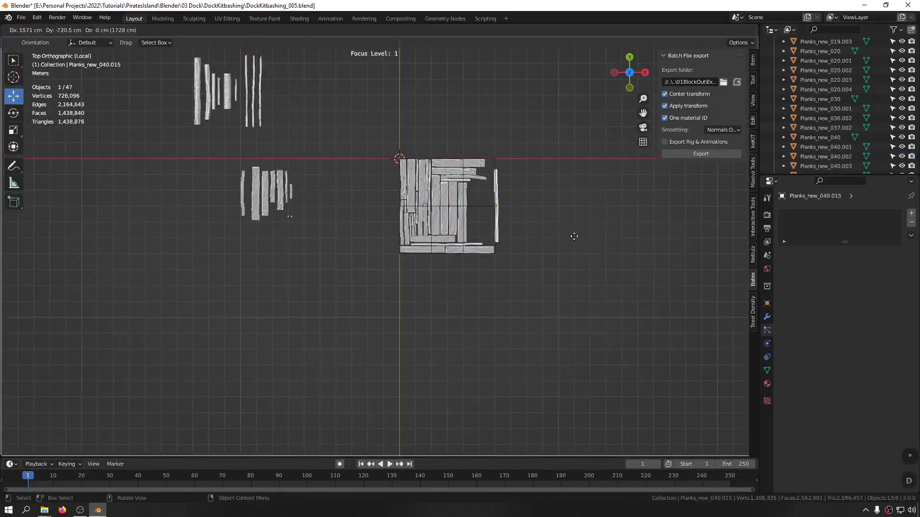
{"action": "left_click", "coordinate": [564, 230]}
{"action": "scroll", "coordinate": [503, 199], "scroll_direction": "up", "scroll_amount": 7}
{"action": "key", "text": "s"}
{"action": "key", "text": "s"}
{"action": "left_click", "coordinate": [539, 198]}
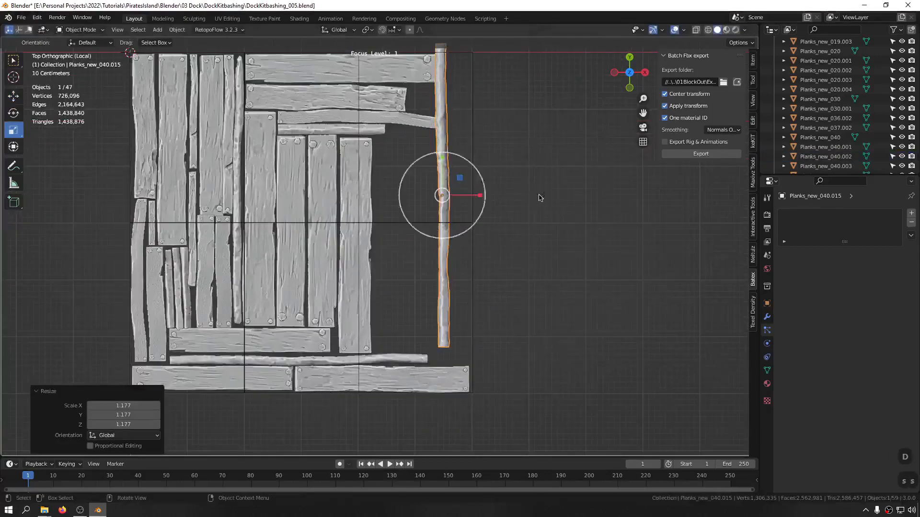
Move the pole copy 29.446 cm along X and -26.08 cm along Y, and scale it by 1.068
{"action": "key", "text": "g"}
{"action": "key", "text": "g"}
{"action": "left_click", "coordinate": [510, 213]}
{"action": "key", "text": "s"}
{"action": "key", "text": "s"}
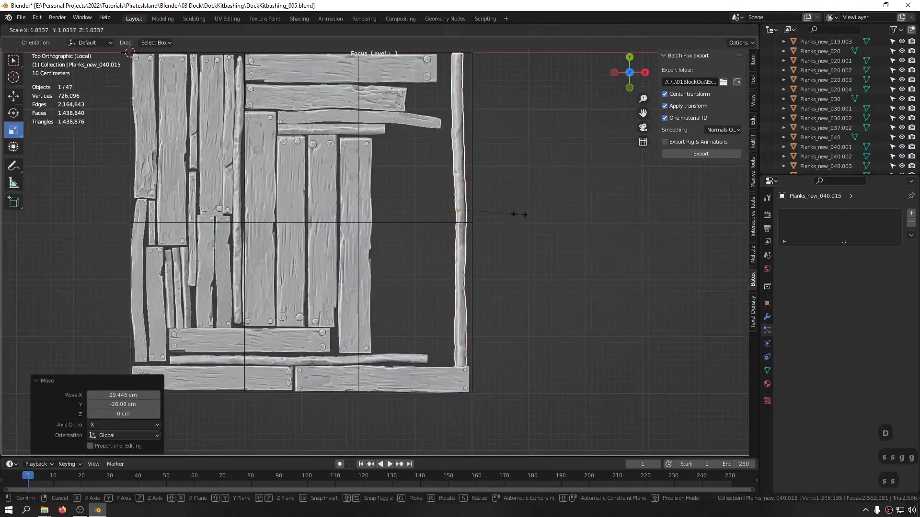
{"action": "left_click", "coordinate": [521, 215]}
Scale the pole copy by 0.952 and move it 5.0478 cm along X toward the block-out's outer edge
{"action": "key", "text": "g"}
{"action": "middle_click_drag", "start_coordinate": [496, 189], "coordinate": [554, 263], "text": "shift"}
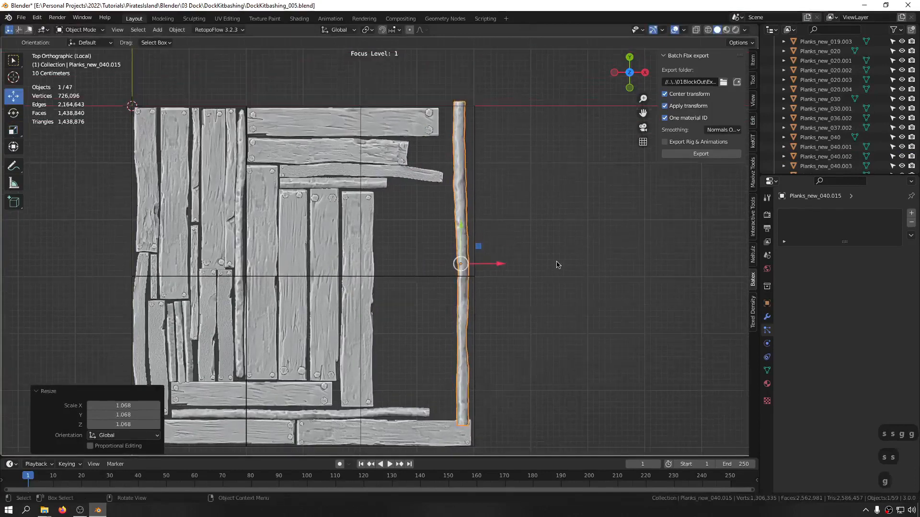
{"action": "key", "text": "s"}
{"action": "key", "text": "s"}
{"action": "left_click", "coordinate": [498, 263]}
{"action": "key", "text": "g"}
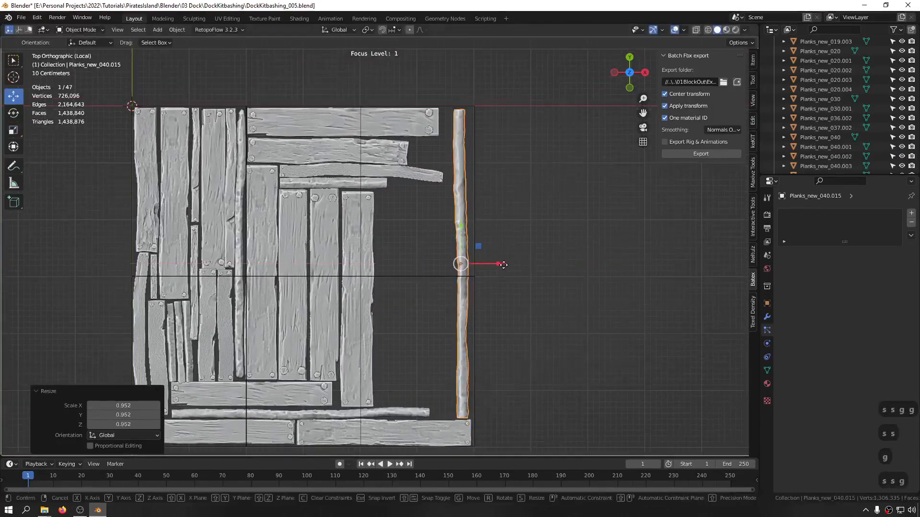
{"action": "left_click_drag", "start_coordinate": [498, 263], "coordinate": [507, 268]}
Rotate the pole around the global Y axis, nudge it along X, deselect it and save the file
{"action": "key", "text": "r"}
{"action": "key", "text": "r"}
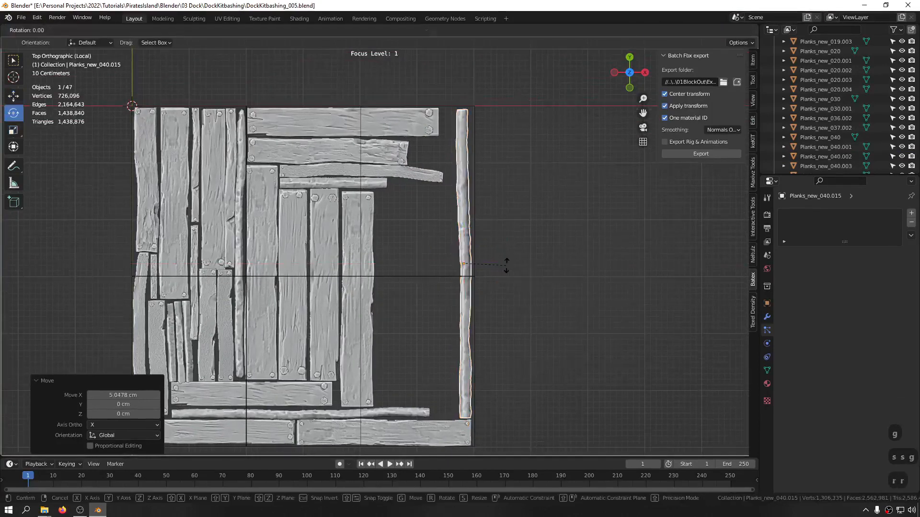
{"action": "key", "text": "y"}
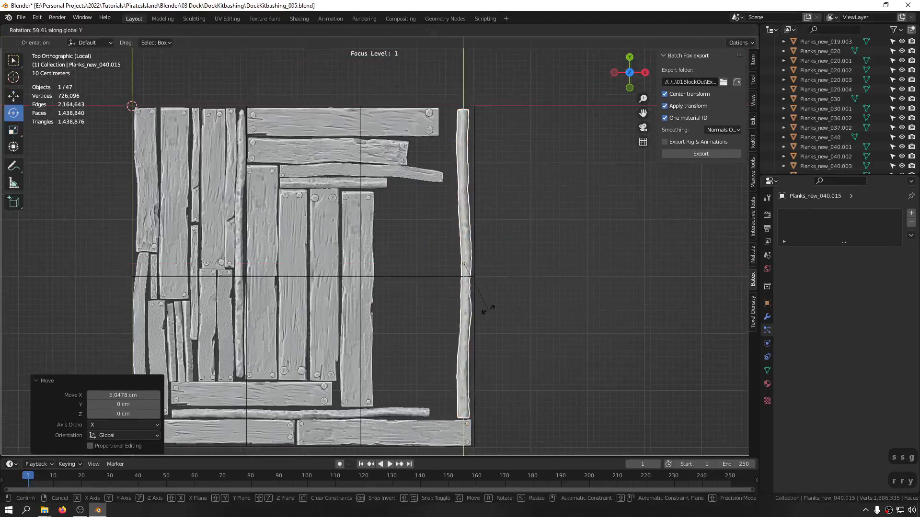
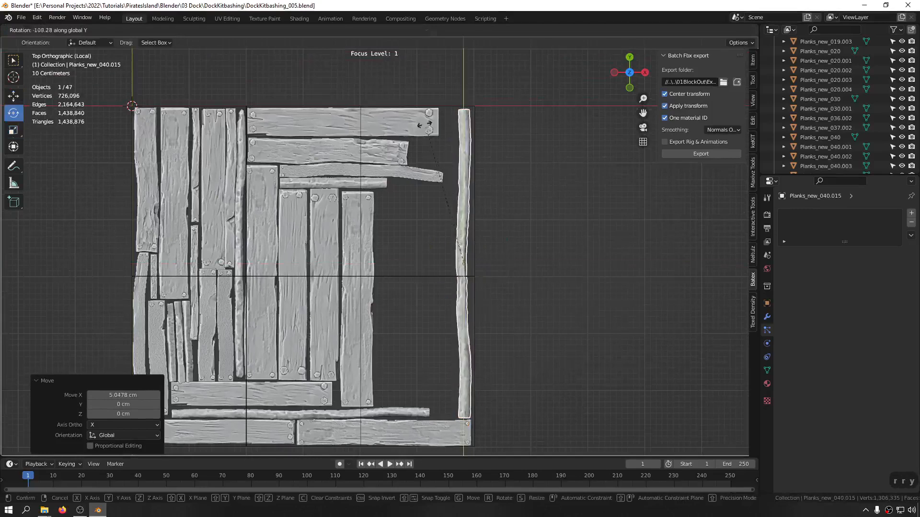
{"action": "left_click", "coordinate": [370, 198]}
{"action": "key", "text": "g"}
{"action": "left_click_drag", "start_coordinate": [497, 263], "coordinate": [497, 264]}
{"action": "left_click", "coordinate": [436, 273]}
{"action": "middle_click_drag", "start_coordinate": [435, 273], "coordinate": [496, 297]}
{"action": "key", "text": "ctrl+s"}
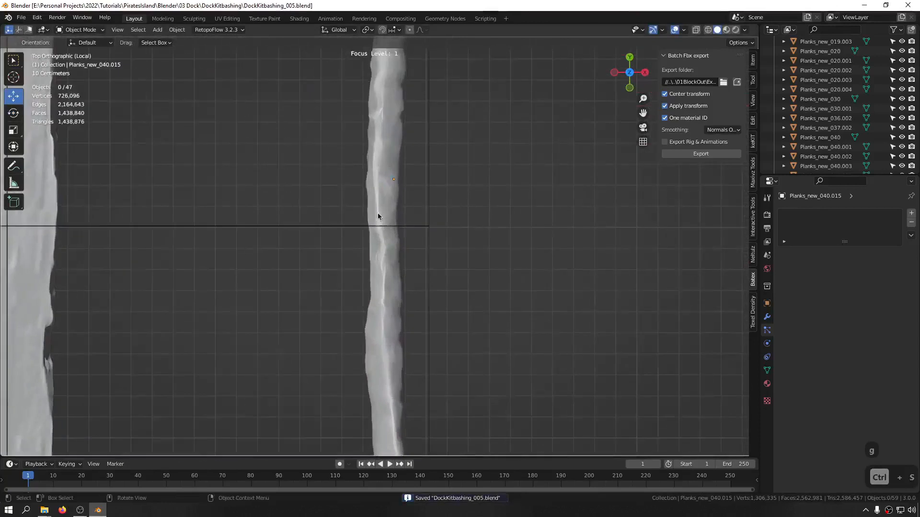
Rotate the outer pole 188° around the global Y axis, save the file and deselect the pole
{"action": "scroll", "coordinate": [382, 248], "scroll_direction": "down", "scroll_amount": 4}
{"action": "key", "text": "r"}
{"action": "key", "text": "r"}
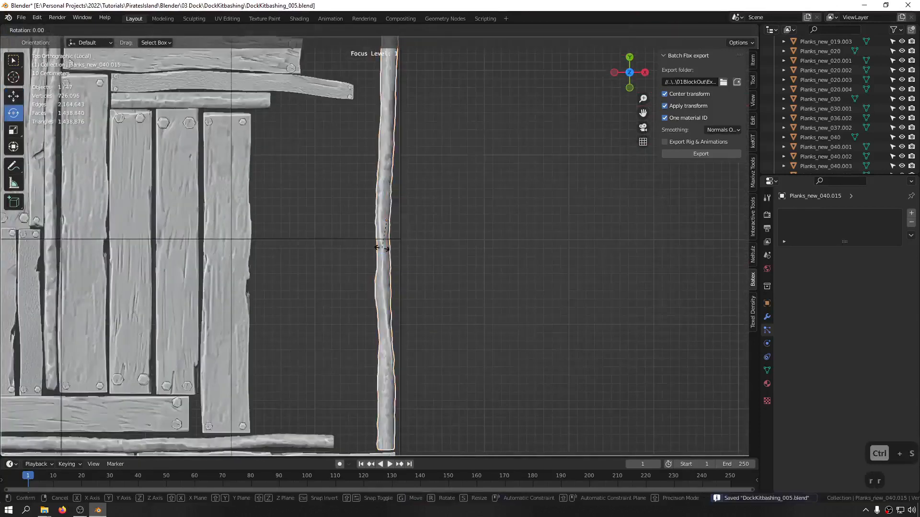
{"action": "key", "text": "y"}
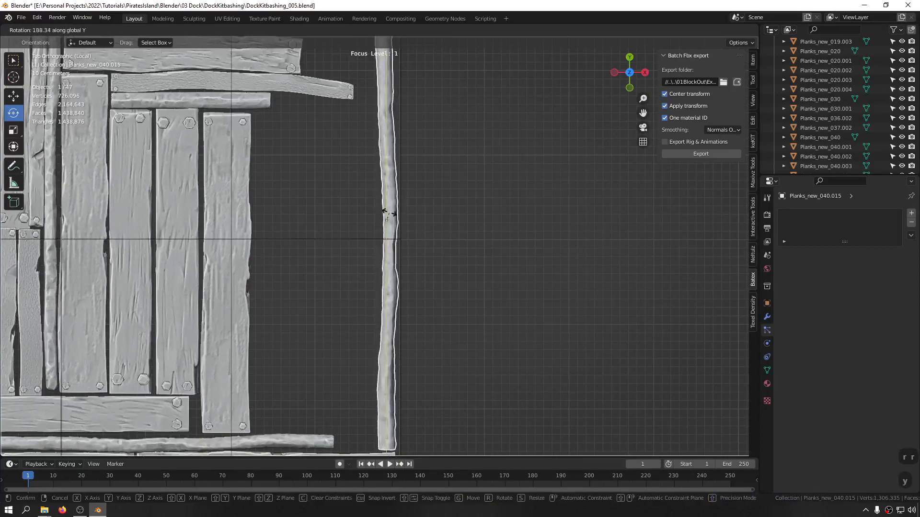
{"action": "left_click", "coordinate": [447, 232]}
{"action": "scroll", "coordinate": [446, 242], "scroll_direction": "down", "scroll_amount": 3}
{"action": "middle_click_drag", "start_coordinate": [443, 249], "coordinate": [444, 259], "text": "shift"}
{"action": "key", "text": "ctrl+s"}
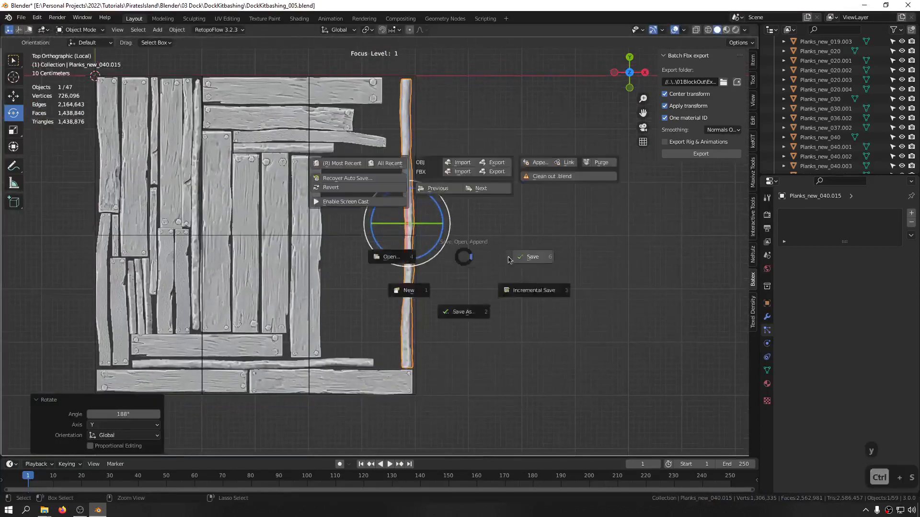
{"action": "left_click", "coordinate": [511, 257]}
{"action": "left_click", "coordinate": [438, 283]}
Duplicate a bolted spare plank into the dock's open area and move the copy -18.64 cm along X and -13.462 cm along Y
{"action": "middle_click_drag", "start_coordinate": [346, 356], "coordinate": [661, 356], "text": "shift"}
{"action": "scroll", "coordinate": [302, 277], "scroll_direction": "down", "scroll_amount": 3}
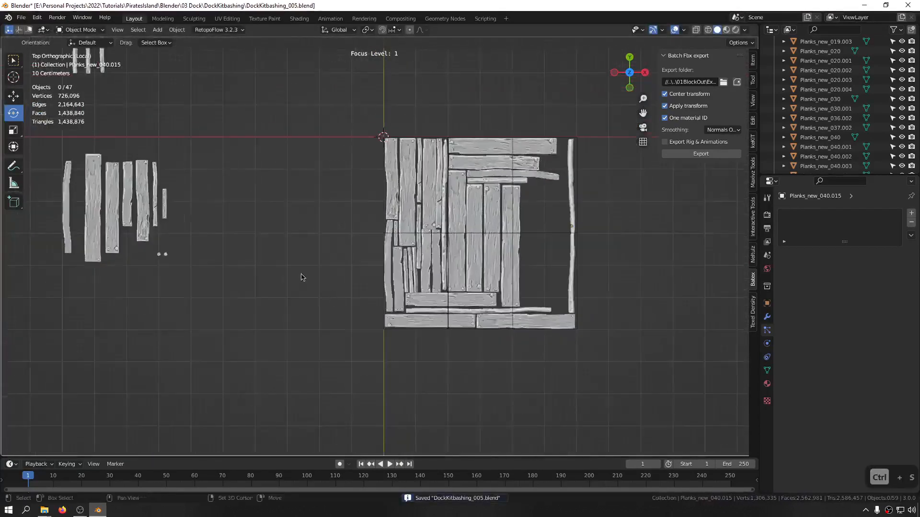
{"action": "middle_click_drag", "start_coordinate": [174, 223], "coordinate": [265, 229], "text": "shift"}
{"action": "left_click", "coordinate": [229, 204]}
{"action": "key", "text": "shift+d"}
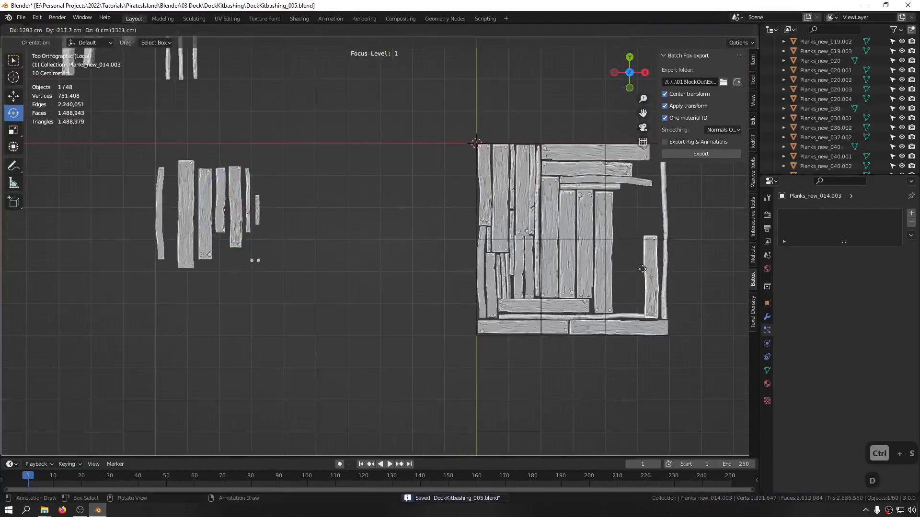
{"action": "left_click", "coordinate": [621, 266]}
{"action": "scroll", "coordinate": [620, 266], "scroll_direction": "up", "scroll_amount": 2}
{"action": "middle_click_drag", "start_coordinate": [642, 264], "coordinate": [470, 263], "text": "shift"}
{"action": "key", "text": "g"}
{"action": "left_click_drag", "start_coordinate": [462, 254], "coordinate": [452, 261]}
Scale the plank copy by 1.253, move it about 34.17 cm along Y, nudge it along X, and save incrementally as DockKitbashing_006.blend
{"action": "key", "text": "s"}
{"action": "key", "text": "s"}
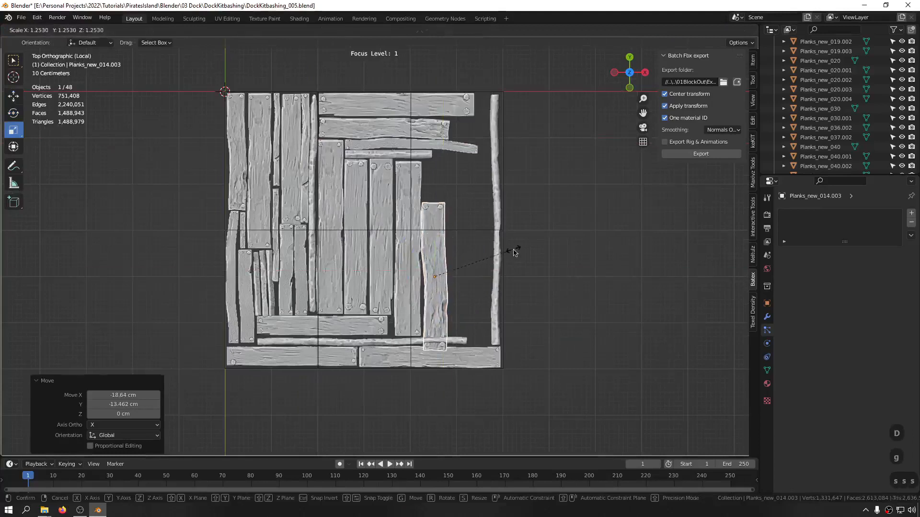
{"action": "left_click", "coordinate": [513, 252]}
{"action": "key", "text": "g"}
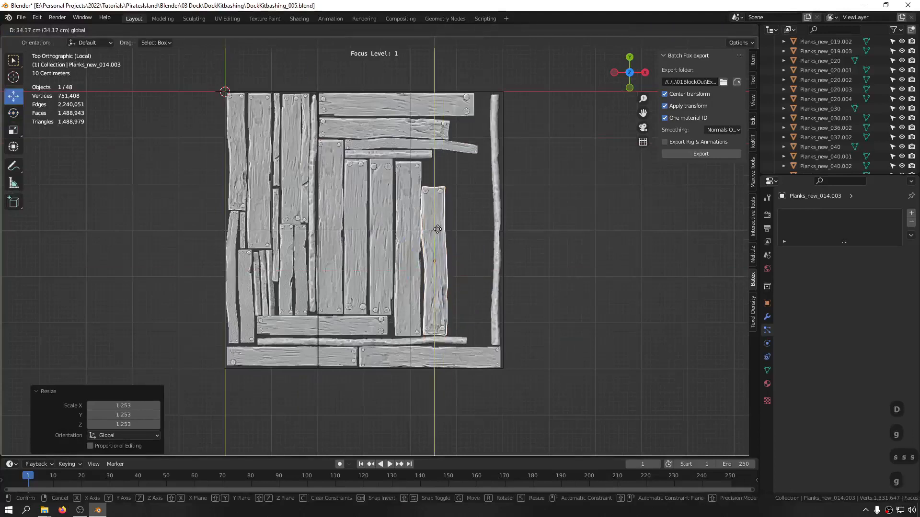
{"action": "left_click", "coordinate": [437, 229]}
{"action": "left_click_drag", "start_coordinate": [460, 263], "coordinate": [464, 263]}
{"action": "key", "text": "ctrl+s"}
{"action": "left_click", "coordinate": [557, 279]}
{"action": "left_click", "coordinate": [592, 260]}
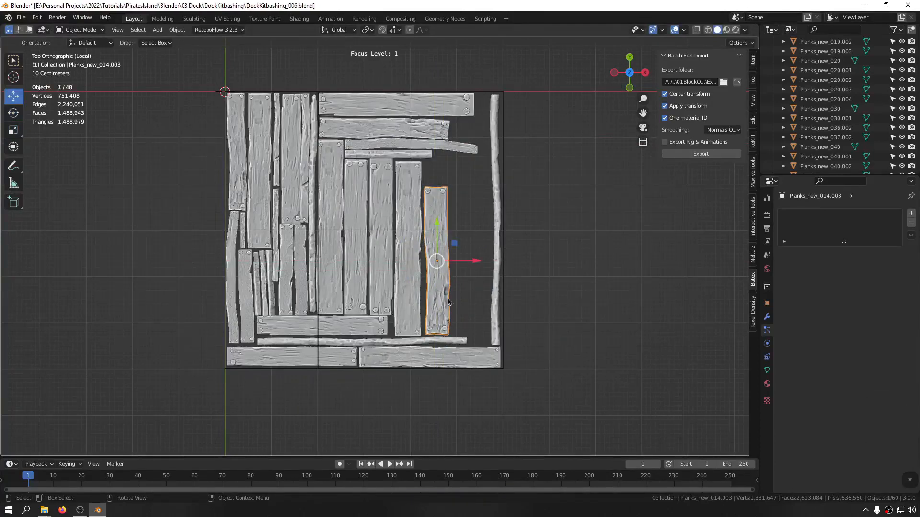
Duplicate the newly fitted plank, offset the copy 55.919 cm along X and rotate it -175° in the front view
{"action": "left_click_drag", "start_coordinate": [467, 263], "coordinate": [494, 269]}
{"action": "key", "text": "shift+d"}
{"action": "right_click", "coordinate": [490, 284]}
{"action": "key", "text": "KP_1"}
{"action": "key", "text": "r"}
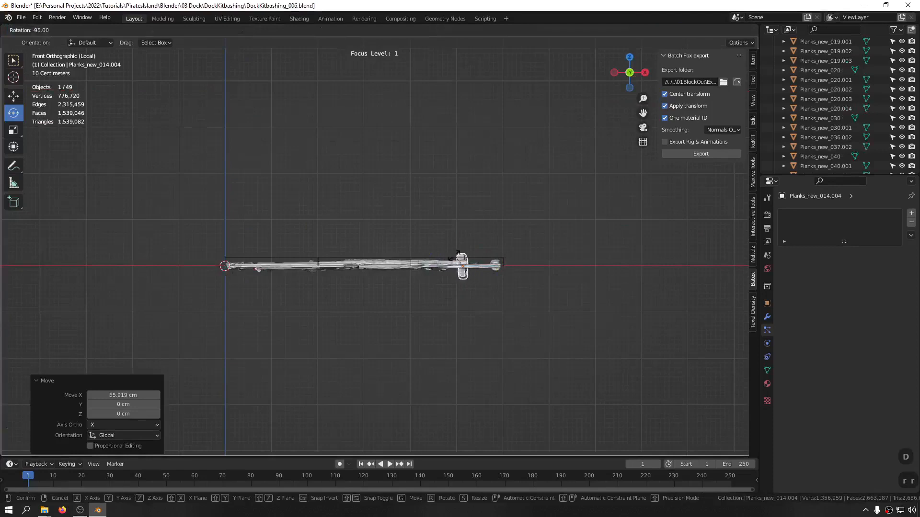
{"action": "right_click", "coordinate": [538, 272]}
{"action": "key", "text": "r"}
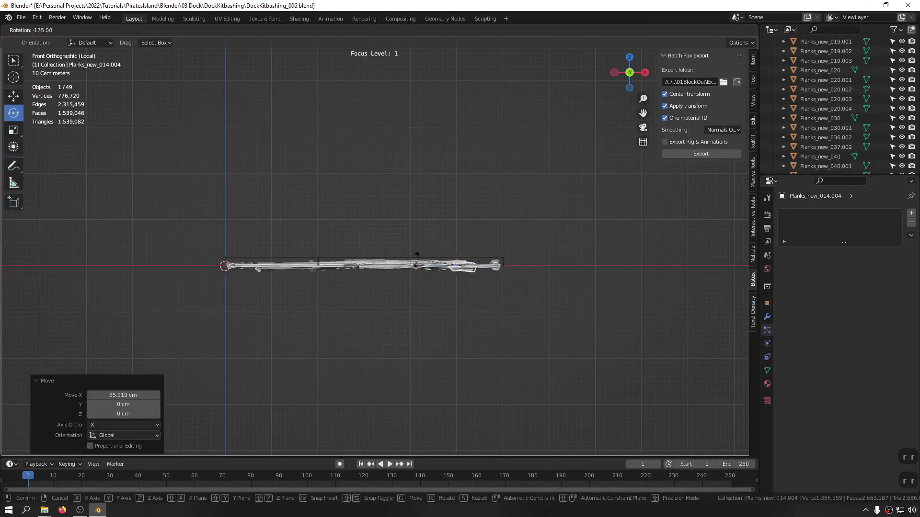
{"action": "left_click", "coordinate": [415, 261]}
Rotate the plank copy -180° in the top view and move it slightly into position beside the neighbouring plank
{"action": "middle_click_drag", "start_coordinate": [426, 240], "coordinate": [458, 327]}
{"action": "middle_click_drag", "start_coordinate": [465, 212], "coordinate": [421, 273], "text": "shift"}
{"action": "scroll", "coordinate": [418, 246], "scroll_direction": "up", "scroll_amount": 6}
{"action": "scroll", "coordinate": [421, 272], "scroll_direction": "down", "scroll_amount": 3}
{"action": "key", "text": "r"}
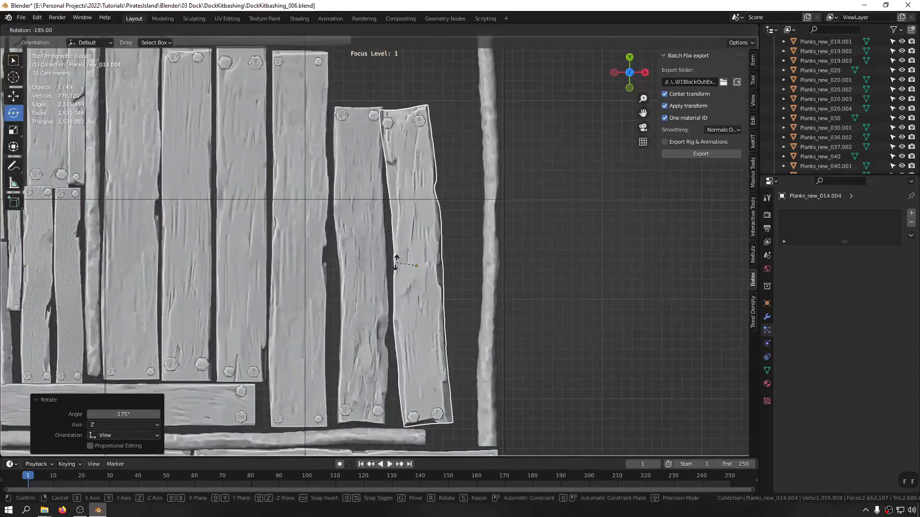
{"action": "left_click", "coordinate": [397, 261]}
{"action": "key", "text": "g"}
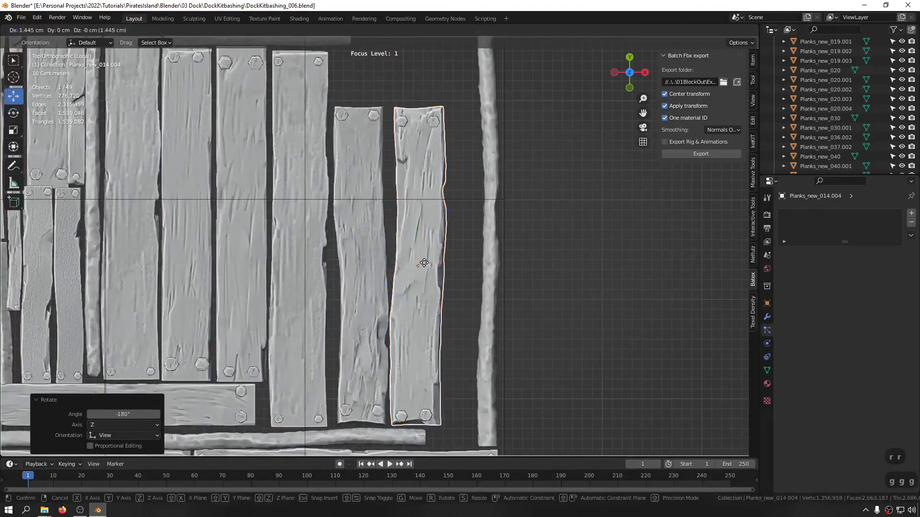
{"action": "left_click", "coordinate": [425, 266]}
Tilt the plank copy slightly in the top view, save the file and deselect the plank
{"action": "key", "text": "r"}
{"action": "key", "text": "r"}
{"action": "left_click", "coordinate": [452, 264]}
{"action": "middle_click_drag", "start_coordinate": [573, 237], "coordinate": [649, 301], "text": "ctrl"}
{"action": "key", "text": "ctrl+s"}
{"action": "left_click", "coordinate": [562, 305]}
Duplicate the long narrow spare plank and place the copy over the gap between the vertical planks near the open area
{"action": "middle_click_drag", "start_coordinate": [472, 265], "coordinate": [336, 288], "text": "ctrl"}
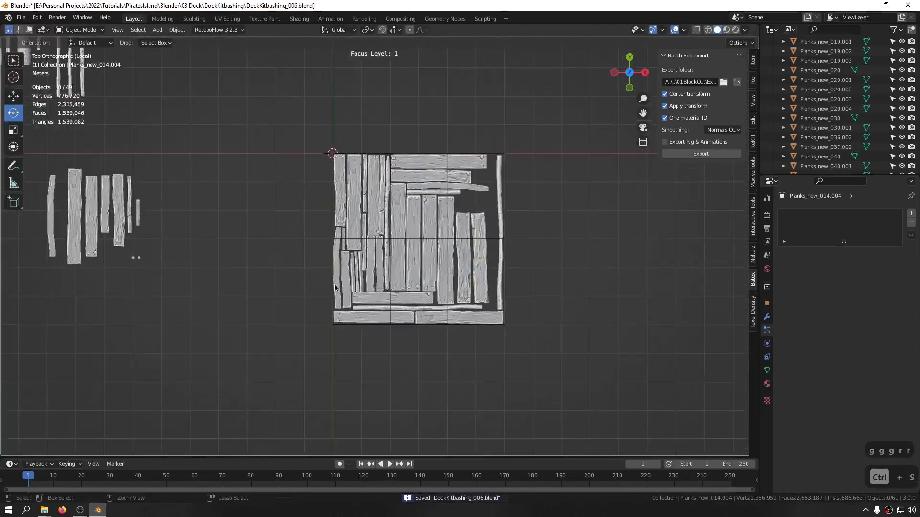
{"action": "left_click", "coordinate": [132, 218]}
{"action": "key", "text": "shift+d"}
{"action": "left_click", "coordinate": [462, 285]}
{"action": "scroll", "coordinate": [458, 277], "scroll_direction": "up", "scroll_amount": 10}
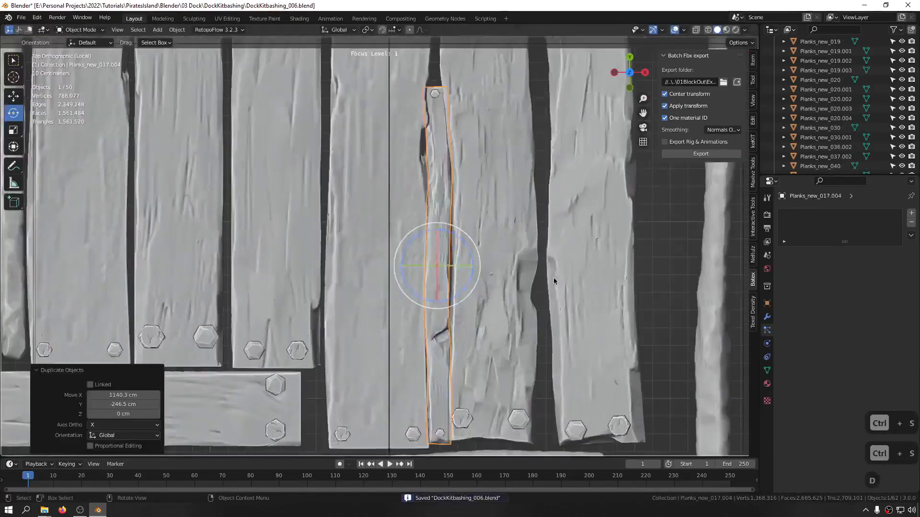
Scale the narrow plank by 0.840, move it 0.54165 cm along X and -14.354 cm along Y into the gap, and save the file
{"action": "key", "text": "s"}
{"action": "key", "text": "s"}
{"action": "left_click", "coordinate": [539, 279]}
{"action": "key", "text": "g"}
{"action": "key", "text": "g"}
{"action": "key", "text": "g"}
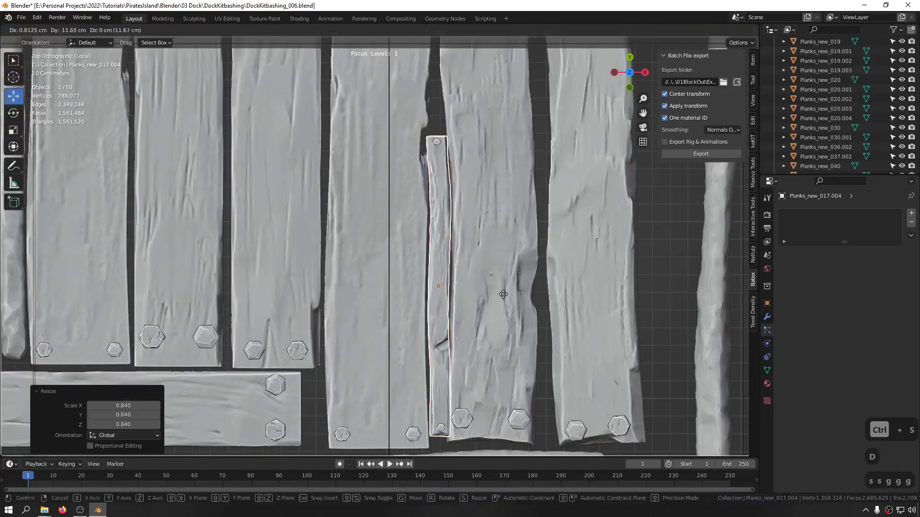
{"action": "left_click", "coordinate": [502, 298]}
{"action": "scroll", "coordinate": [503, 298], "scroll_direction": "down", "scroll_amount": 5}
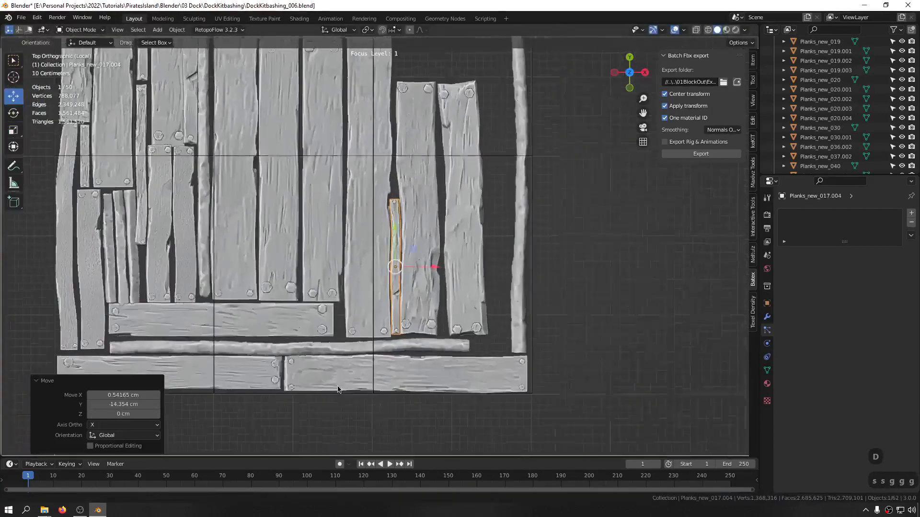
{"action": "key", "text": "ctrl+s"}
{"action": "scroll", "coordinate": [430, 222], "scroll_direction": "down", "scroll_amount": 5}
{"action": "key", "text": "ctrl+s"}
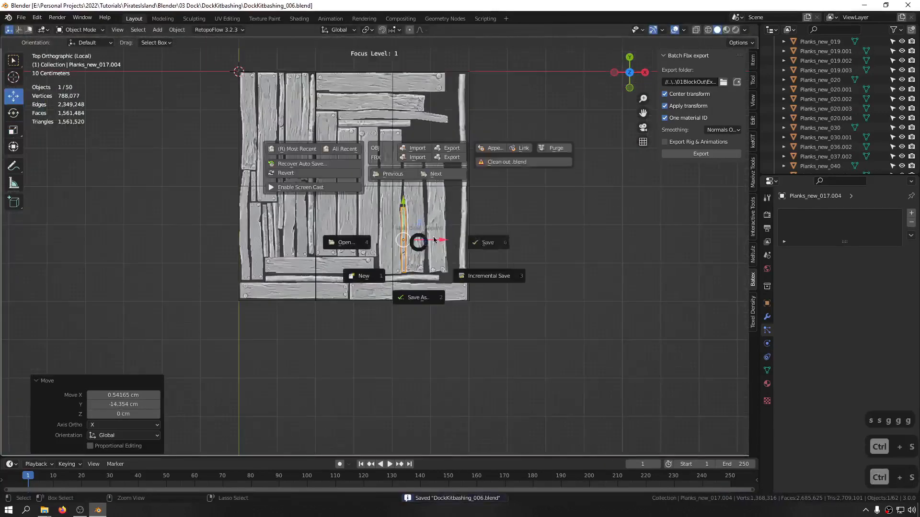
{"action": "left_click", "coordinate": [479, 232]}
Duplicate the bolted spare plank onto the dock and rotate the copy 90° in the top view so it lies horizontally
{"action": "middle_click_drag", "start_coordinate": [526, 238], "coordinate": [513, 305], "text": "shift"}
{"action": "middle_click_drag", "start_coordinate": [133, 183], "coordinate": [376, 196], "text": "shift"}
{"action": "left_click", "coordinate": [187, 234]}
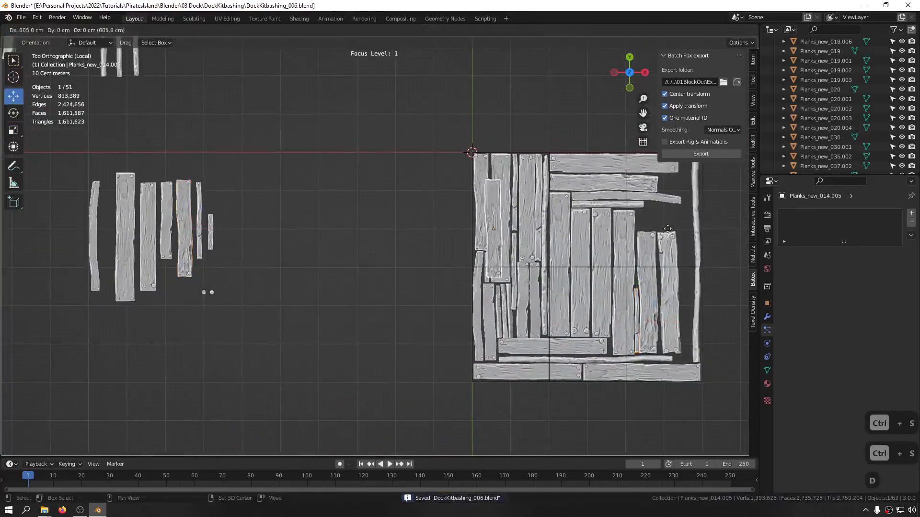
{"action": "key", "text": "shift+d"}
{"action": "left_click", "coordinate": [573, 220]}
{"action": "middle_click_drag", "start_coordinate": [573, 221], "coordinate": [249, 252], "text": "shift"}
{"action": "key", "text": "r"}
{"action": "key", "text": "r"}
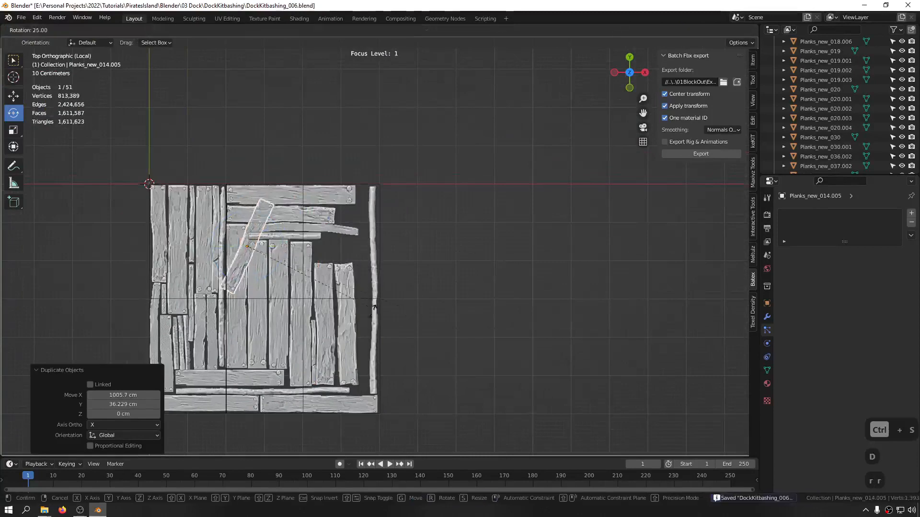
{"action": "left_click", "coordinate": [245, 296]}
Move the horizontal bolted plank along X, scale it by 0.756 and place it in the gap above the shorter vertical planks
{"action": "key", "text": "g"}
{"action": "key", "text": "g"}
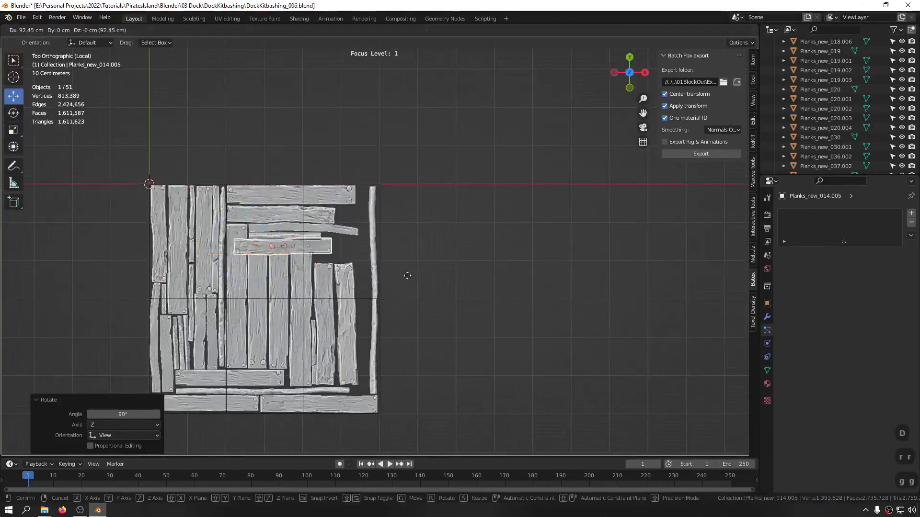
{"action": "left_click", "coordinate": [339, 251]}
{"action": "scroll", "coordinate": [339, 250], "scroll_direction": "up", "scroll_amount": 5}
{"action": "key", "text": "s"}
{"action": "key", "text": "s"}
{"action": "left_click", "coordinate": [492, 247]}
{"action": "key", "text": "g"}
{"action": "key", "text": "g"}
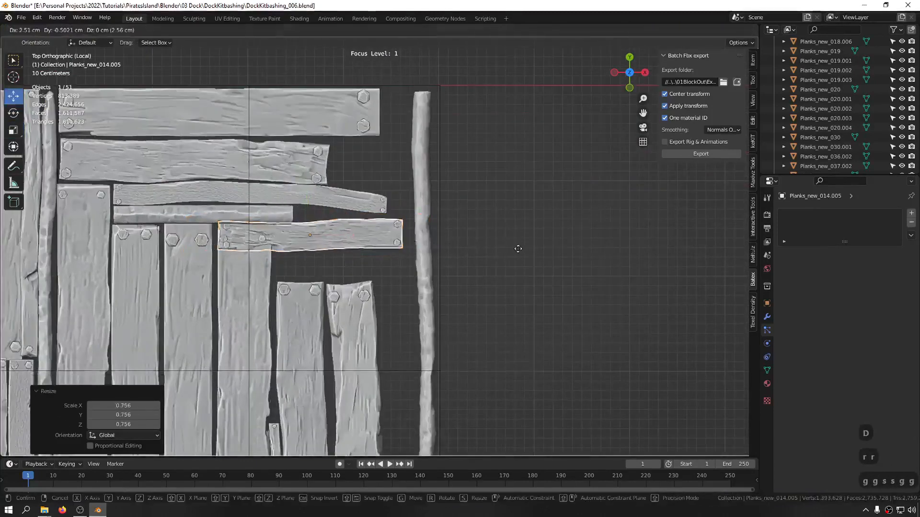
{"action": "left_click", "coordinate": [528, 248]}
Shrink the horizontal plank further and move it 16.568 cm along X toward the long vertical pole
{"action": "key", "text": "s"}
{"action": "key", "text": "s"}
{"action": "left_click", "coordinate": [519, 248]}
{"action": "key", "text": "g"}
{"action": "key", "text": "g"}
{"action": "left_click", "coordinate": [545, 248]}
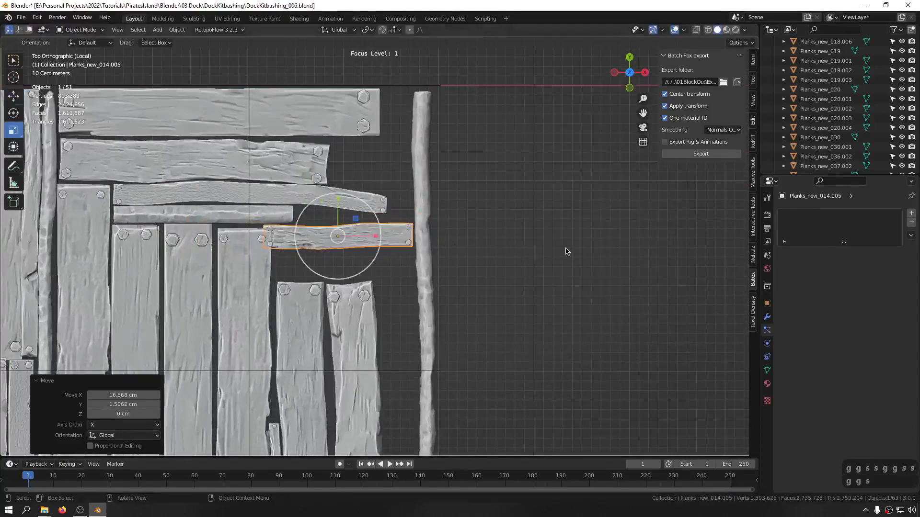
Scale the horizontal plank by 0.910 and move it 3.5144 cm along X and -0.50206 cm along Y
{"action": "key", "text": "s"}
{"action": "key", "text": "s"}
{"action": "left_click", "coordinate": [527, 247]}
{"action": "key", "text": "g"}
{"action": "key", "text": "g"}
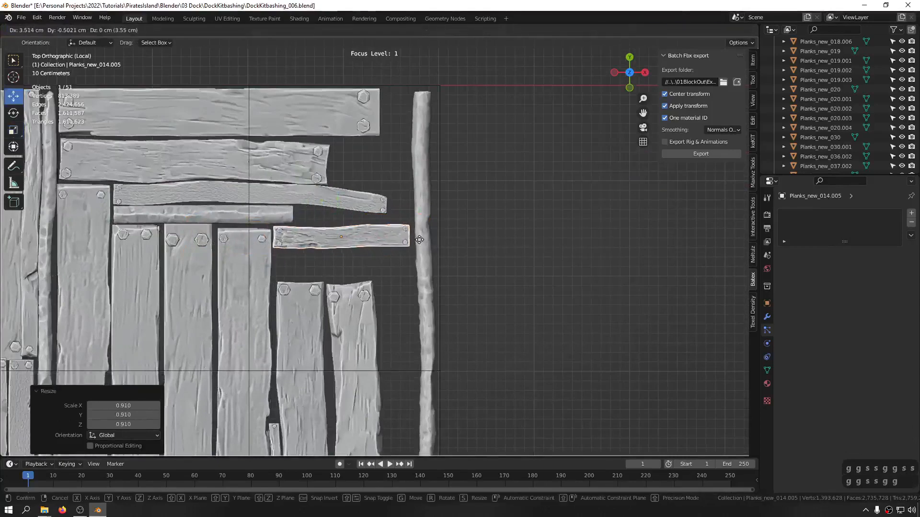
{"action": "left_click", "coordinate": [419, 243]}
Duplicate the horizontal plank and place the copy just below it, offset 1.0088 cm along X and -23.875 cm along Y
{"action": "scroll", "coordinate": [312, 221], "scroll_direction": "up", "scroll_amount": 6}
{"action": "middle_click_drag", "start_coordinate": [376, 250], "coordinate": [384, 171], "text": "shift"}
{"action": "key", "text": "shift+d"}
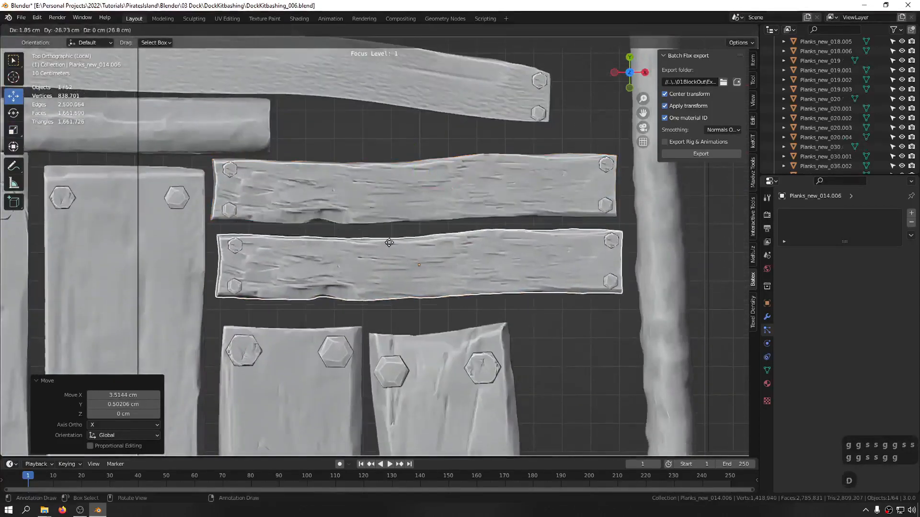
{"action": "left_click", "coordinate": [387, 239]}
Rotate the plank copy -175° in the right view and move it slightly down in the top view
{"action": "middle_click_drag", "start_coordinate": [469, 273], "coordinate": [489, 269]}
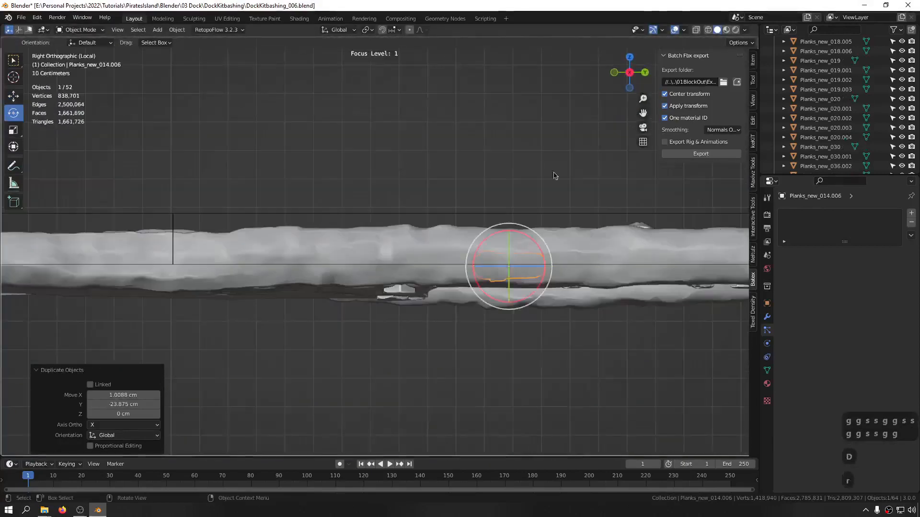
{"action": "key", "text": "r"}
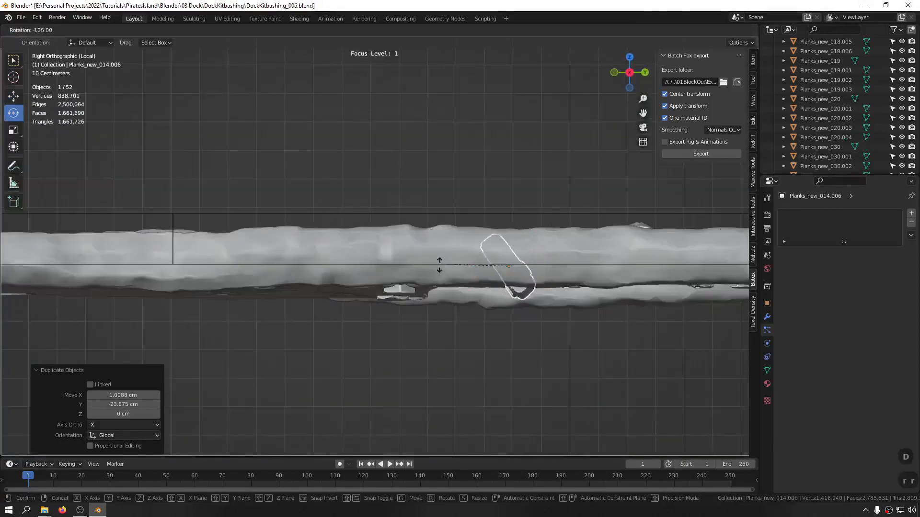
{"action": "left_click", "coordinate": [486, 292]}
{"action": "middle_click_drag", "start_coordinate": [427, 261], "coordinate": [521, 281]}
{"action": "middle_click_drag", "start_coordinate": [365, 209], "coordinate": [435, 290], "text": "shift"}
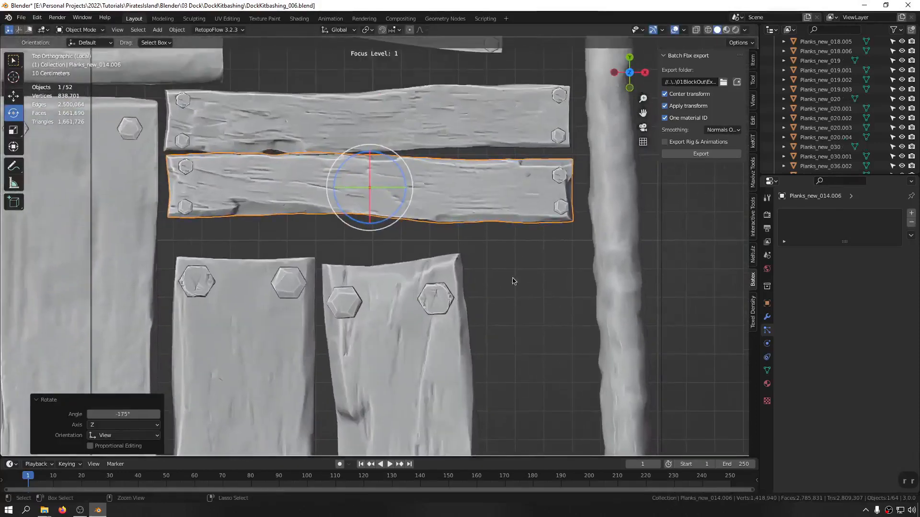
{"action": "key", "text": "g"}
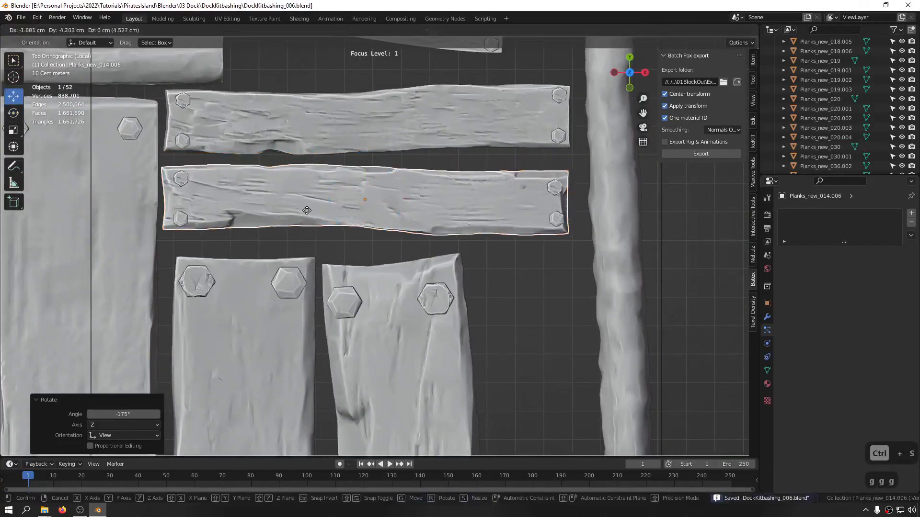
{"action": "left_click", "coordinate": [308, 215]}
Move the upper of the two short horizontal planks -0.16814 cm along X and -2.5221 cm along Y, and save the file
{"action": "left_click", "coordinate": [306, 132]}
{"action": "key", "text": "g"}
{"action": "left_click", "coordinate": [302, 143]}
{"action": "middle_click_drag", "start_coordinate": [326, 115], "coordinate": [329, 355], "text": "ctrl"}
{"action": "key", "text": "ctrl+s"}
{"action": "middle_click_drag", "start_coordinate": [359, 171], "coordinate": [404, 243], "text": "ctrl"}
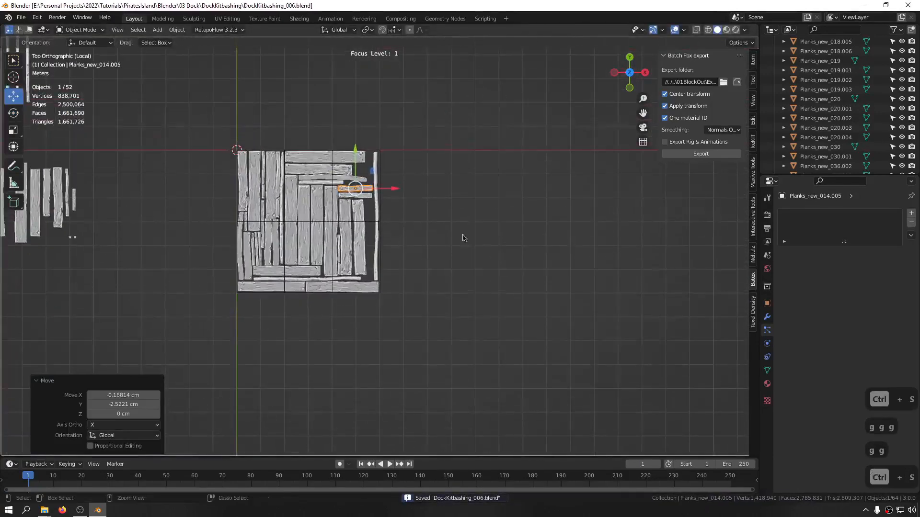
{"action": "key", "text": "ctrl+s"}
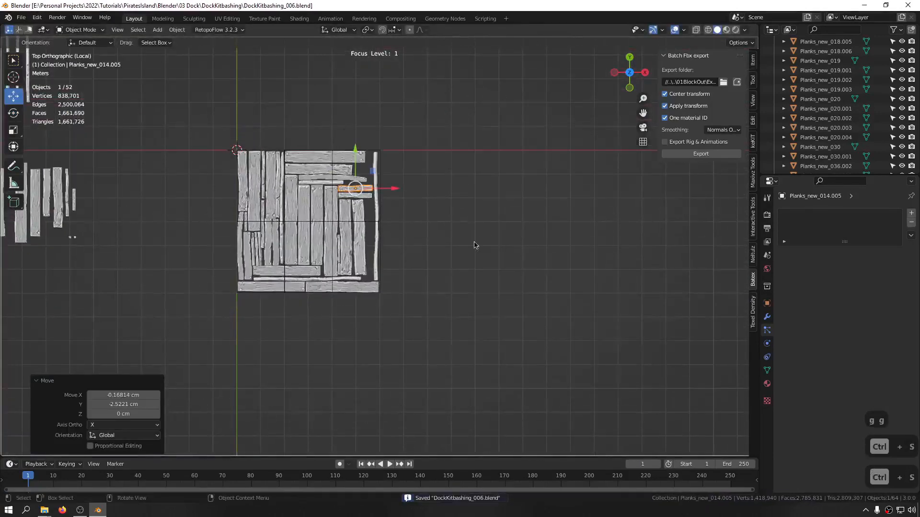
Duplicate a bolted vertical plank from the spare pieces and place the copy on the dock, 1299.8 cm along X and -164.78 cm along Y
{"action": "left_click", "coordinate": [515, 299]}
{"action": "middle_click_drag", "start_coordinate": [358, 186], "coordinate": [534, 223], "text": "shift"}
{"action": "scroll", "coordinate": [220, 233], "scroll_direction": "up", "scroll_amount": 4}
{"action": "left_click", "coordinate": [176, 240]}
{"action": "middle_click_drag", "start_coordinate": [605, 232], "coordinate": [345, 193], "text": "shift"}
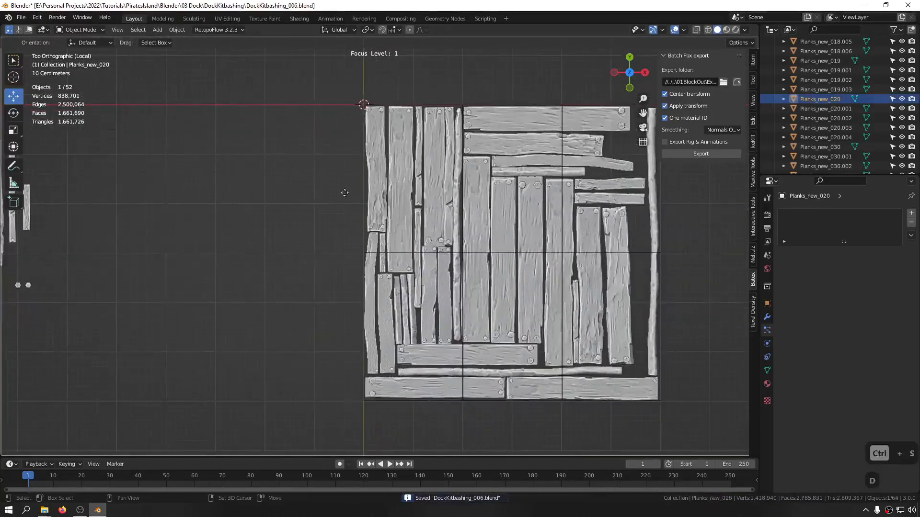
{"action": "key", "text": "shift+d"}
{"action": "left_click", "coordinate": [33, 277]}
Scale the new vertical plank copy uniformly by 0.700
{"action": "middle_click_drag", "start_coordinate": [664, 260], "coordinate": [433, 254], "text": "shift"}
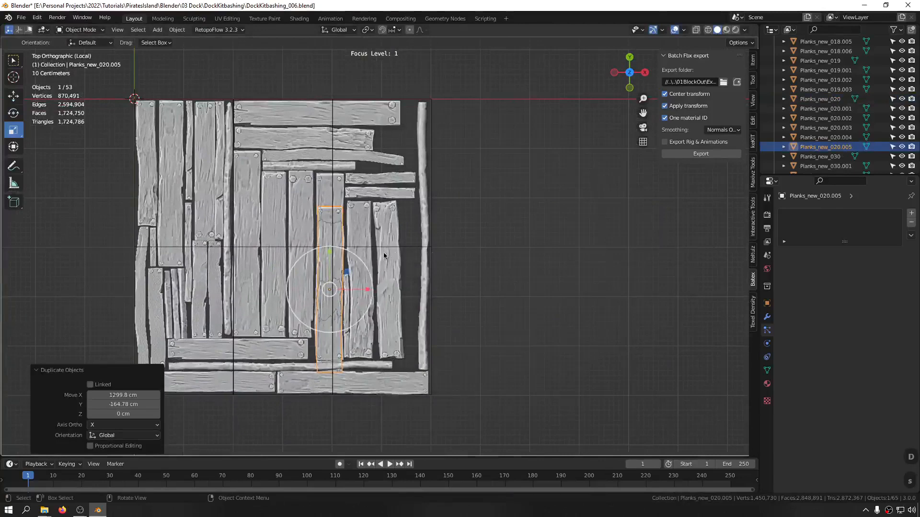
{"action": "key", "text": "s"}
{"action": "left_click", "coordinate": [490, 288]}
{"action": "middle_click_drag", "start_coordinate": [467, 288], "coordinate": [400, 287], "text": "shift"}
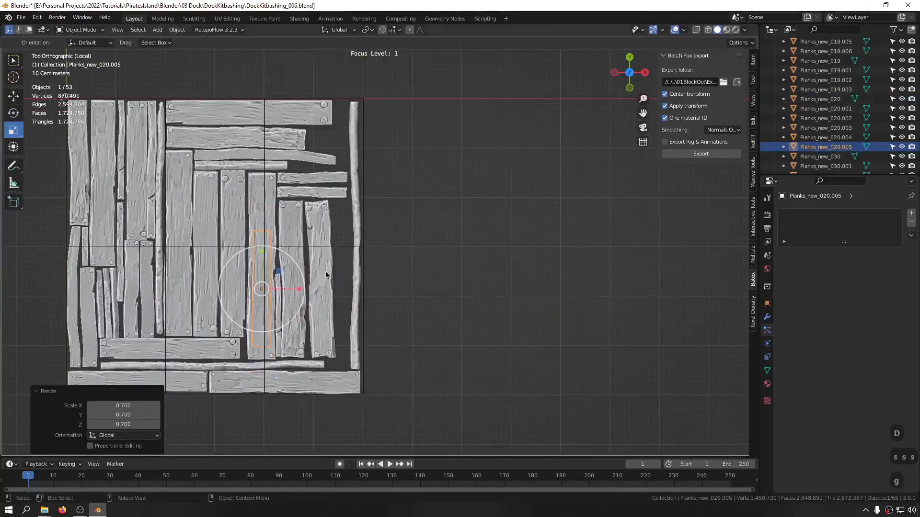
Move the vertical plank 165.75 cm along X and -31.987 cm along Y into the gap beside the pole and shrink it to about 0.84
{"action": "key", "text": "g"}
{"action": "key", "text": "g"}
{"action": "left_click", "coordinate": [452, 295]}
{"action": "key", "text": "s"}
{"action": "key", "text": "s"}
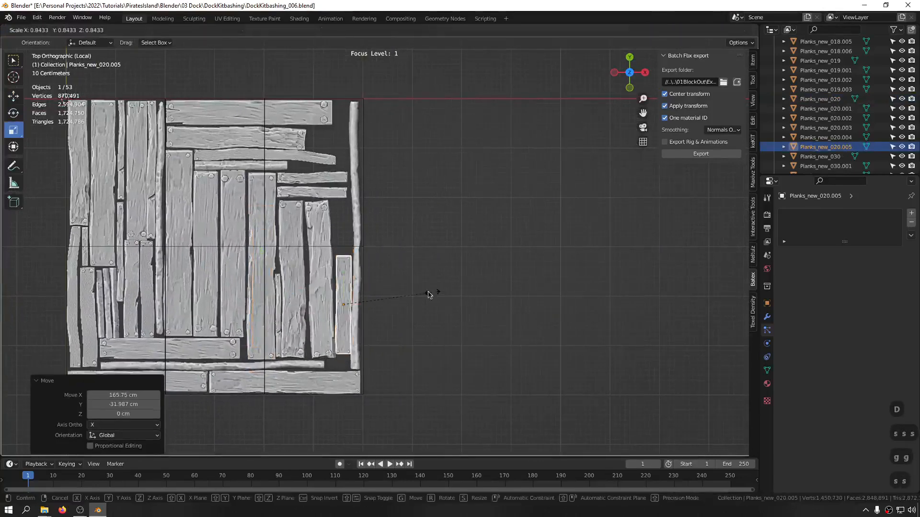
Resize the narrow plank, stretch it lengthwise, rotate it -1.25° and move it into the gap beside the long vertical pole
{"action": "left_click", "coordinate": [430, 294]}
{"action": "key", "text": "g"}
{"action": "key", "text": "s"}
{"action": "left_click_drag", "start_coordinate": [344, 274], "coordinate": [344, 271]}
{"action": "left_click", "coordinate": [342, 252]}
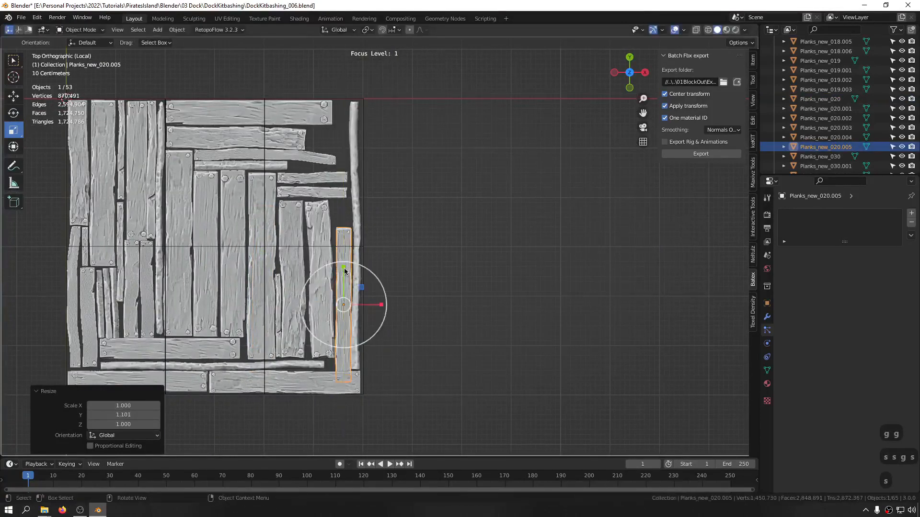
{"action": "key", "text": "r"}
{"action": "left_click", "coordinate": [424, 287]}
{"action": "key", "text": "g"}
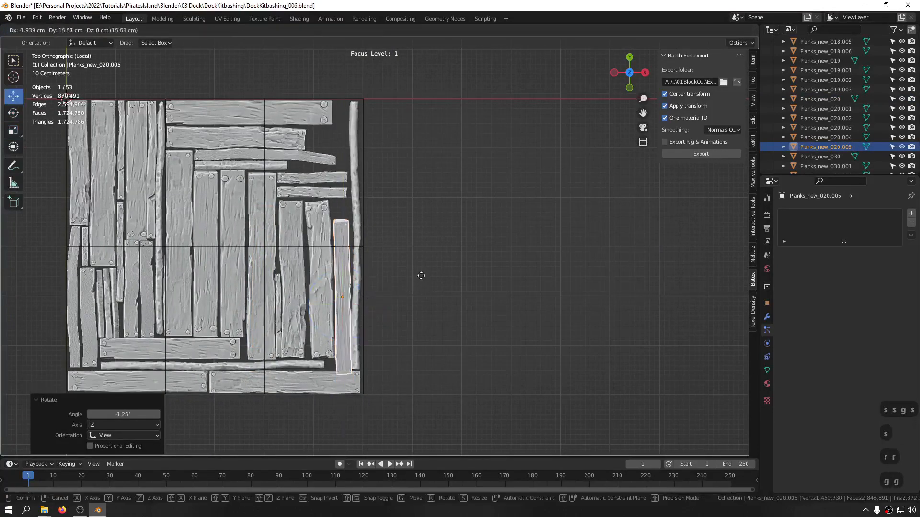
{"action": "left_click", "coordinate": [421, 268]}
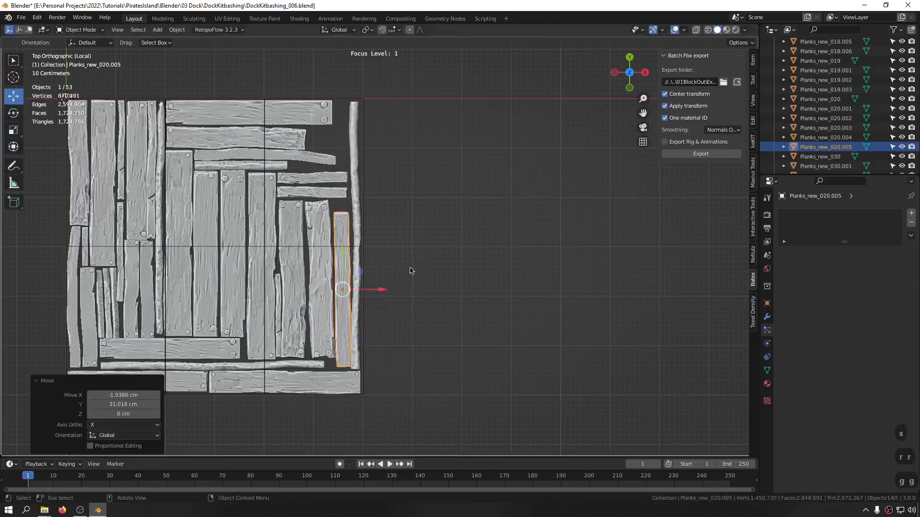
Move the wide plank beside the narrow one about -2.8 cm along X, and shift the narrow plank up about 16 cm
{"action": "left_click", "coordinate": [322, 254]}
{"action": "scroll", "coordinate": [322, 254], "scroll_direction": "up", "scroll_amount": 4}
{"action": "key", "text": "g"}
{"action": "key", "text": "x"}
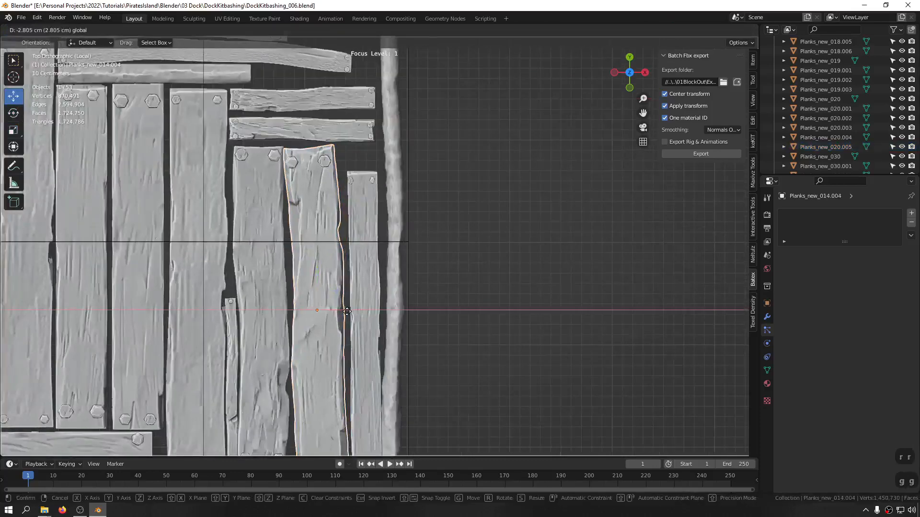
{"action": "left_click", "coordinate": [347, 311]}
{"action": "left_click", "coordinate": [445, 263]}
{"action": "left_click_drag", "start_coordinate": [366, 230], "coordinate": [364, 213]}
{"action": "scroll", "coordinate": [404, 322], "scroll_direction": "down", "scroll_amount": 3}
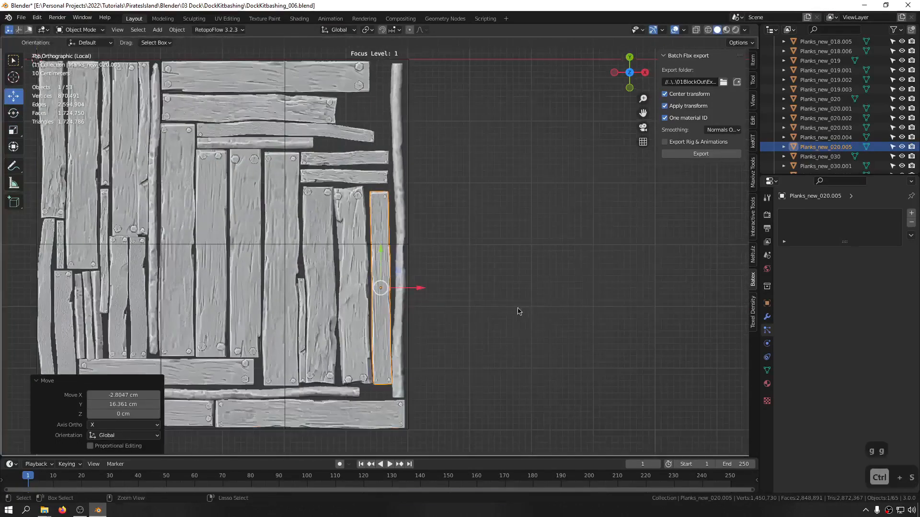
Enlarge the narrow plank slightly beside the pole and move it down about 5.4 cm
{"action": "key", "text": "s"}
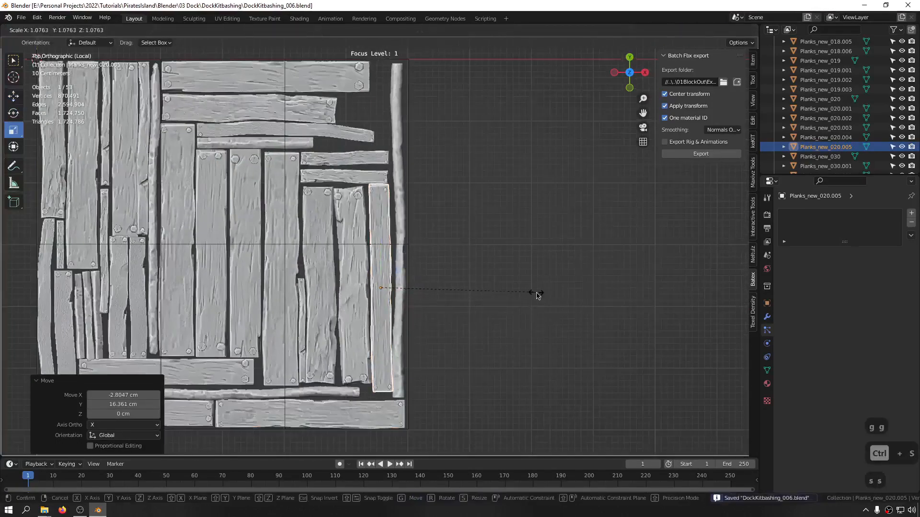
{"action": "left_click", "coordinate": [536, 293]}
{"action": "key", "text": "g"}
{"action": "left_click_drag", "start_coordinate": [380, 260], "coordinate": [380, 264]}
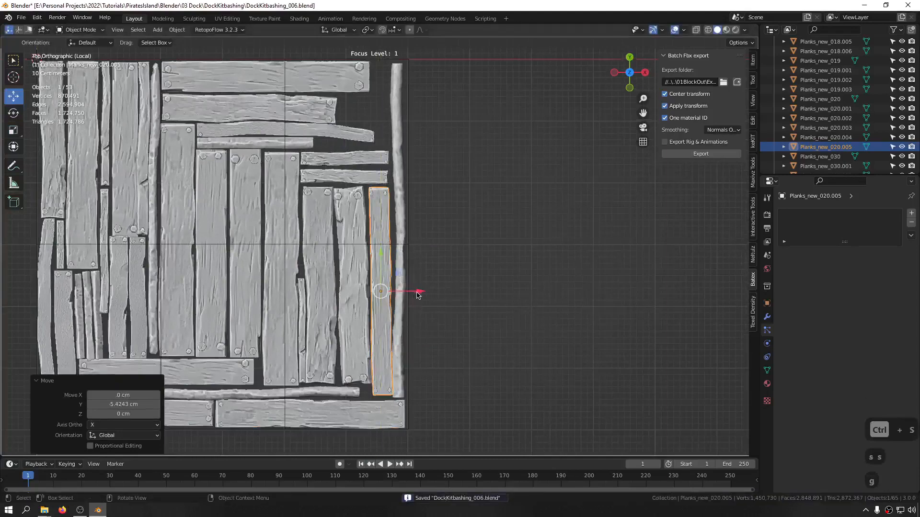
Fine-tune the narrow plank's tilt and position, finishing with a -2.31° rotation, and save the file
{"action": "key", "text": "r"}
{"action": "key", "text": "r"}
{"action": "left_click", "coordinate": [405, 290]}
{"action": "key", "text": "g"}
{"action": "key", "text": "g"}
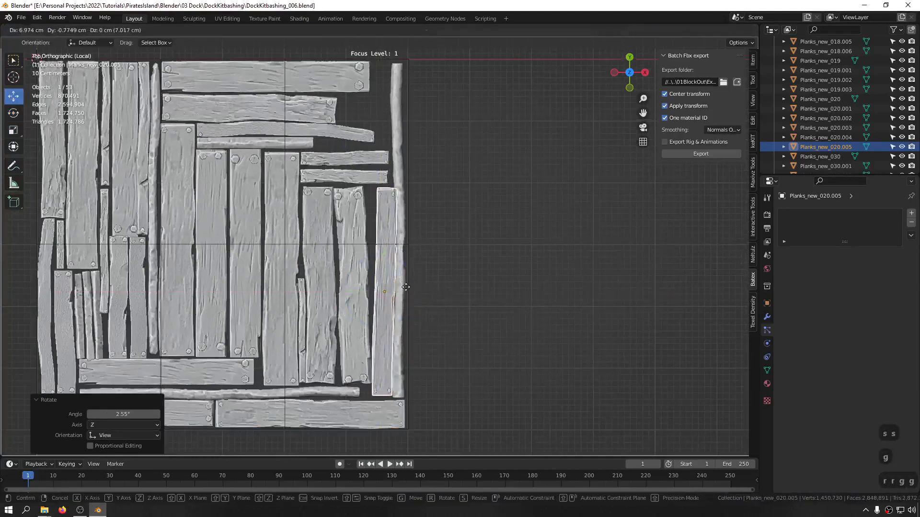
{"action": "left_click", "coordinate": [406, 287]}
{"action": "key", "text": "r"}
{"action": "key", "text": "r"}
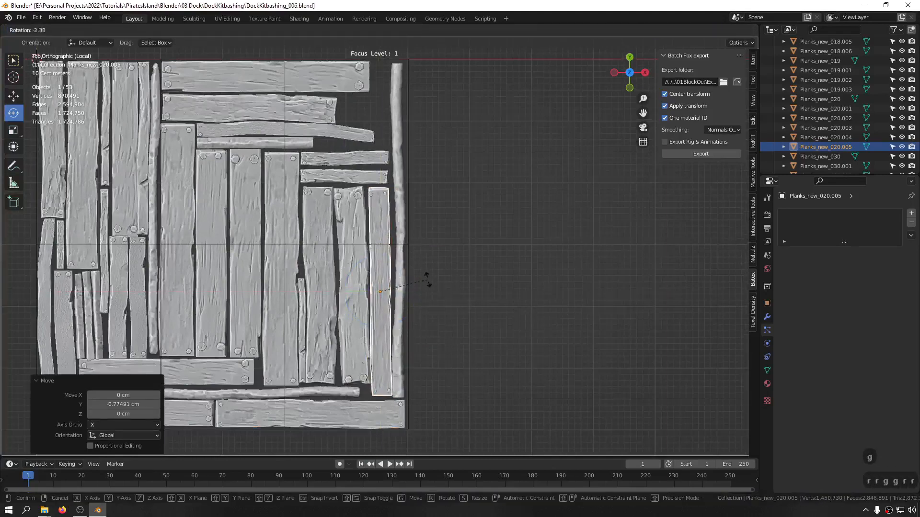
{"action": "left_click", "coordinate": [427, 280]}
{"action": "scroll", "coordinate": [337, 254], "scroll_direction": "down", "scroll_amount": 4}
{"action": "key", "text": "ctrl+s"}
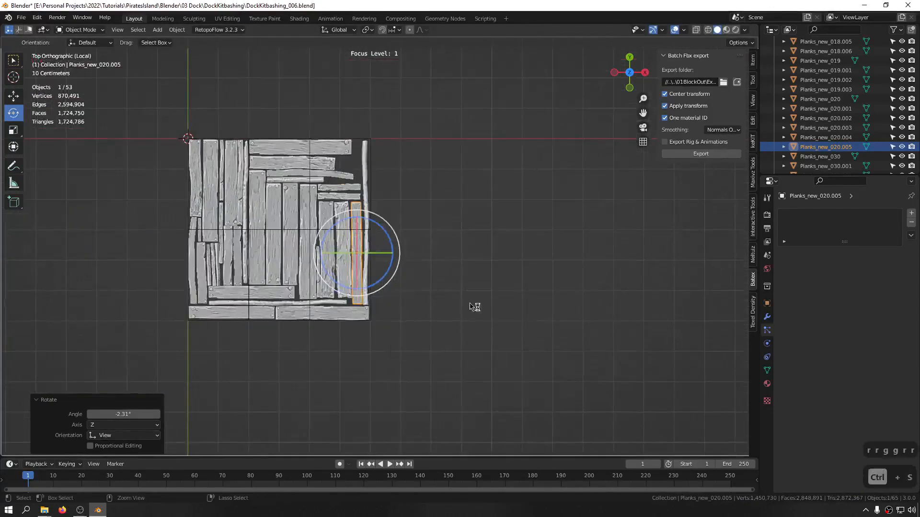
Duplicate the small bolted plank from the source planks and place the copy in the upper-right corner gap beside the vertical pole
{"action": "middle_click_drag", "start_coordinate": [364, 155], "coordinate": [367, 130], "text": "ctrl"}
{"action": "middle_click_drag", "start_coordinate": [103, 162], "coordinate": [312, 201], "text": "shift"}
{"action": "middle_click_drag", "start_coordinate": [312, 202], "coordinate": [163, 245], "text": "ctrl"}
{"action": "middle_click_drag", "start_coordinate": [163, 244], "coordinate": [214, 257], "text": "shift"}
{"action": "left_click", "coordinate": [187, 250]}
{"action": "scroll", "coordinate": [218, 239], "scroll_direction": "up", "scroll_amount": 5}
{"action": "key", "text": "shift+d"}
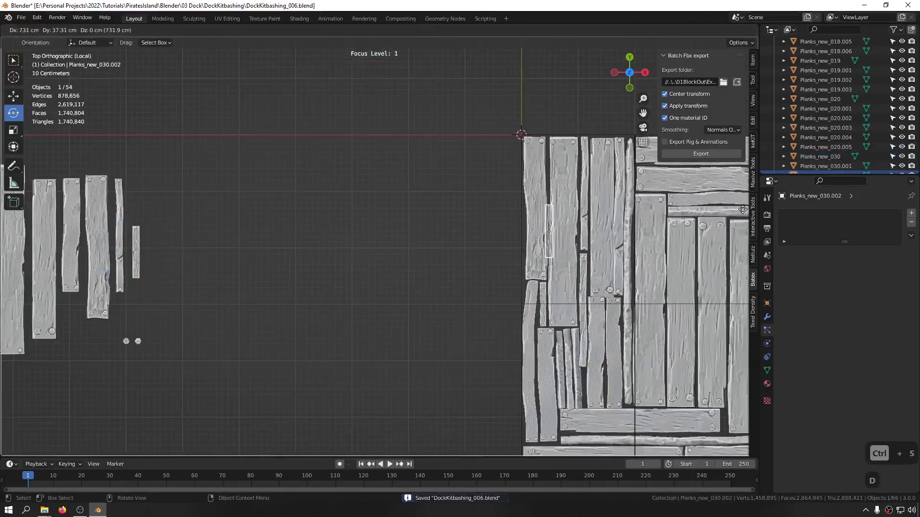
{"action": "key", "text": "Escape"}
{"action": "middle_click_drag", "start_coordinate": [513, 287], "coordinate": [180, 314], "text": "shift"}
{"action": "key", "text": "g"}
{"action": "key", "text": "g"}
{"action": "left_click", "coordinate": [726, 158]}
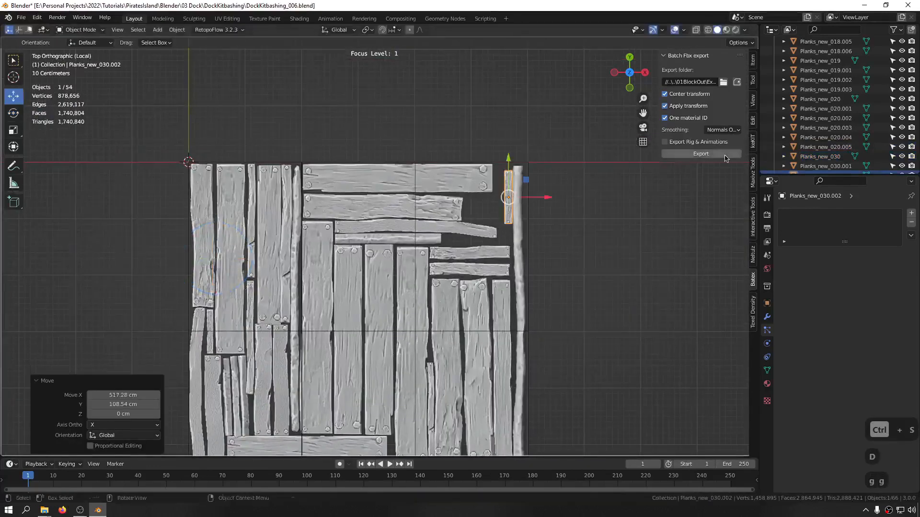
Move the small corner plank about 14 cm away from the pole and scale it up by 1.473
{"action": "scroll", "coordinate": [483, 176], "scroll_direction": "up", "scroll_amount": 8}
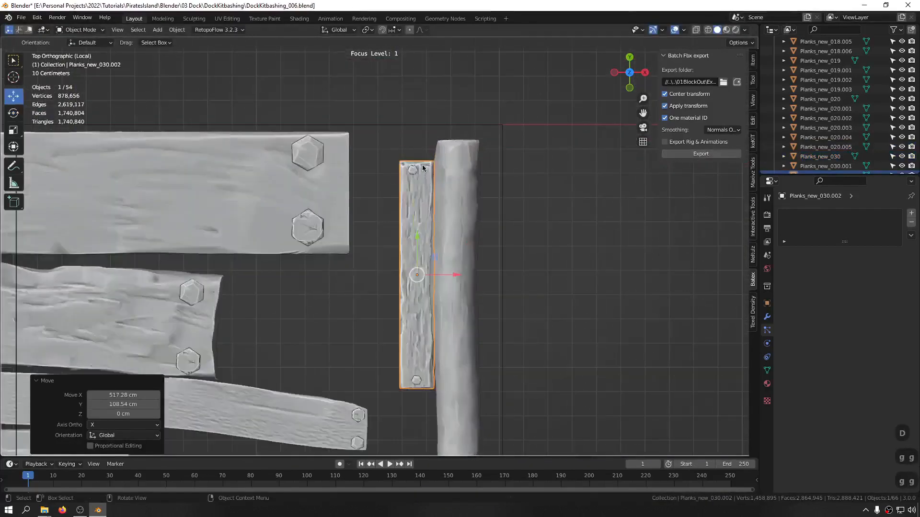
{"action": "key", "text": "g"}
{"action": "left_click", "coordinate": [388, 167]}
{"action": "key", "text": "s"}
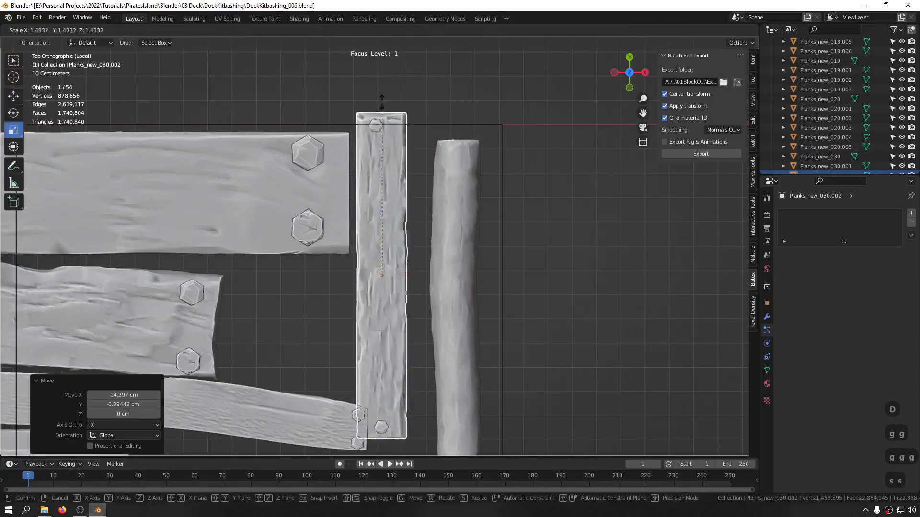
{"action": "left_click", "coordinate": [382, 102]}
{"action": "scroll", "coordinate": [398, 180], "scroll_direction": "up", "scroll_amount": 2}
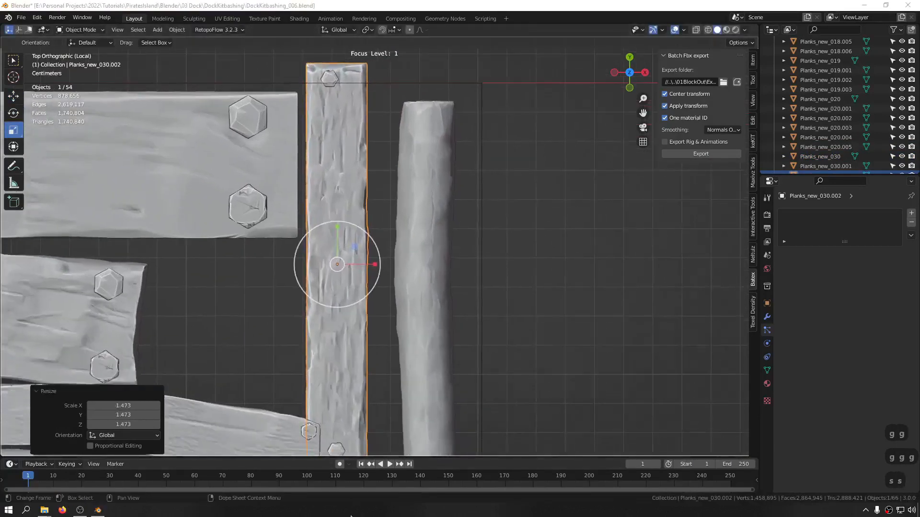
{"action": "mouse_move", "coordinate": [338, 276]}
{"action": "middle_mouse_down"}
{"action": "mouse_move", "coordinate": [353, 376]}
{"action": "mouse_move", "coordinate": [354, 274]}
{"action": "middle_mouse_up"}
{"action": "key", "text": "KP_7"}
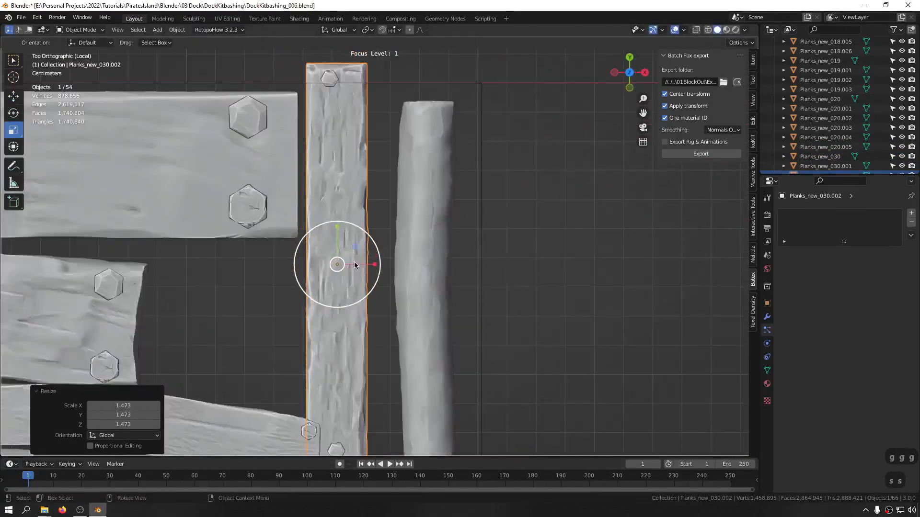
Fit the corner plank between the top horizontal plank and the pole, scaling it by 1.026, and save the file
{"action": "scroll", "coordinate": [353, 370], "scroll_direction": "down", "scroll_amount": 3}
{"action": "scroll", "coordinate": [352, 369], "scroll_direction": "down", "scroll_amount": 1}
{"action": "key", "text": "g"}
{"action": "left_click", "coordinate": [411, 355]}
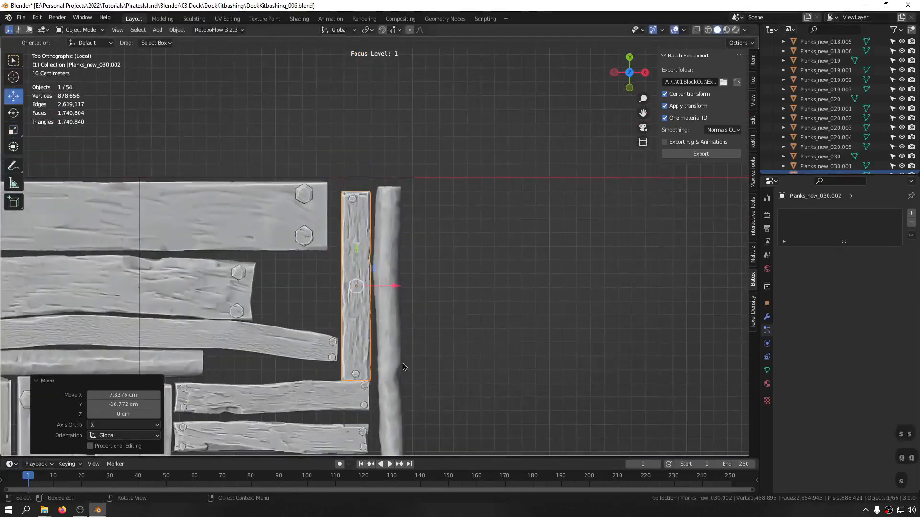
{"action": "key", "text": "s"}
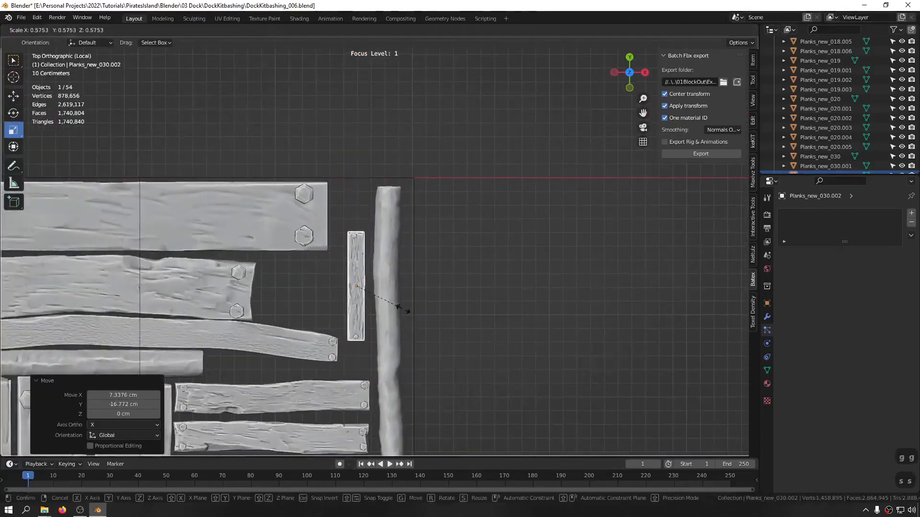
{"action": "left_click", "coordinate": [426, 341]}
{"action": "key", "text": "g"}
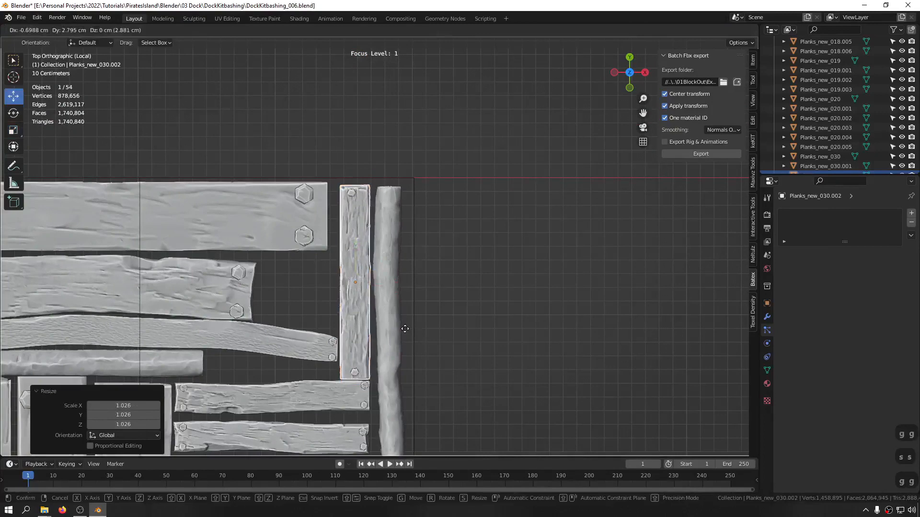
{"action": "left_click", "coordinate": [404, 329]}
{"action": "scroll", "coordinate": [188, 256], "scroll_direction": "down", "scroll_amount": 3}
{"action": "key", "text": "ctrl+s"}
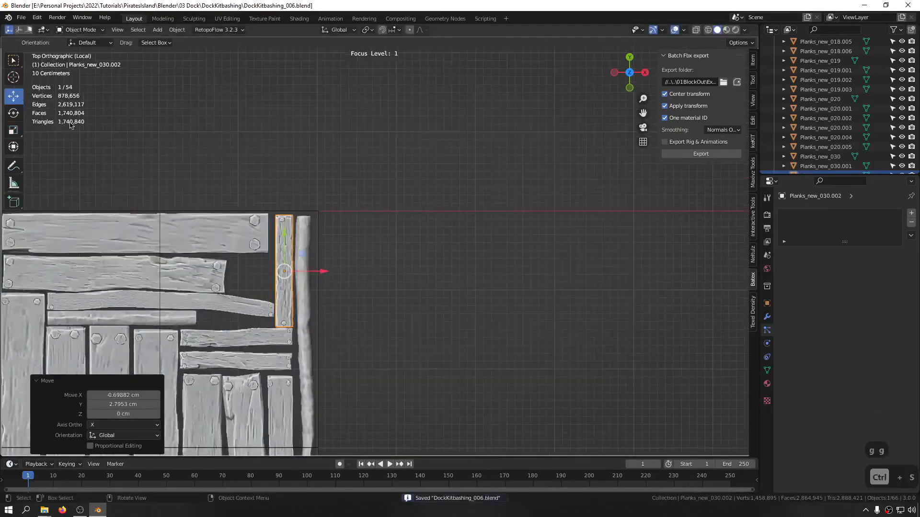
{"action": "scroll", "coordinate": [329, 238], "scroll_direction": "down", "scroll_amount": 3}
{"action": "scroll", "coordinate": [311, 249], "scroll_direction": "up", "scroll_amount": 2}
{"action": "key", "text": "ctrl+s"}
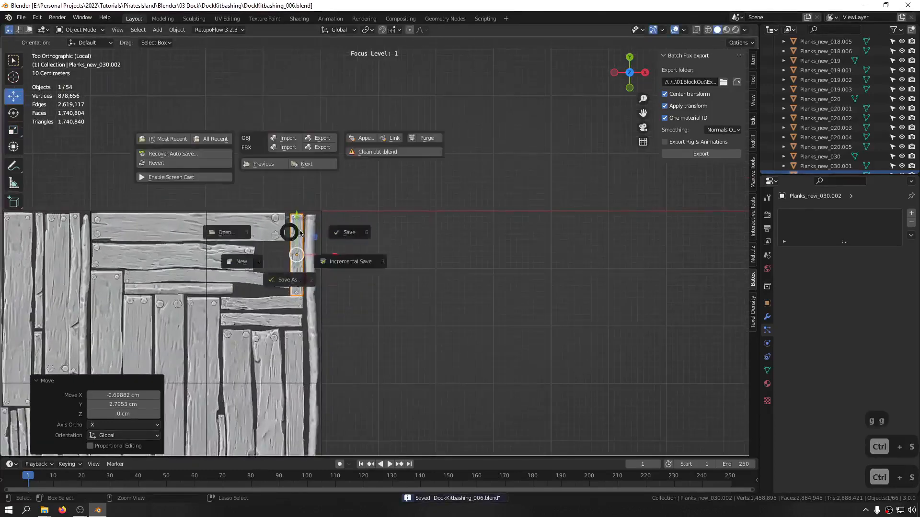
Duplicate the corner plank about 46 cm toward the horizontal planks, rotate the copy nearly horizontal and scale it to 0.46
{"action": "scroll", "coordinate": [312, 242], "scroll_direction": "up", "scroll_amount": 3}
{"action": "key", "text": "shift+d"}
{"action": "left_click", "coordinate": [293, 269]}
{"action": "key", "text": "r"}
{"action": "key", "text": "r"}
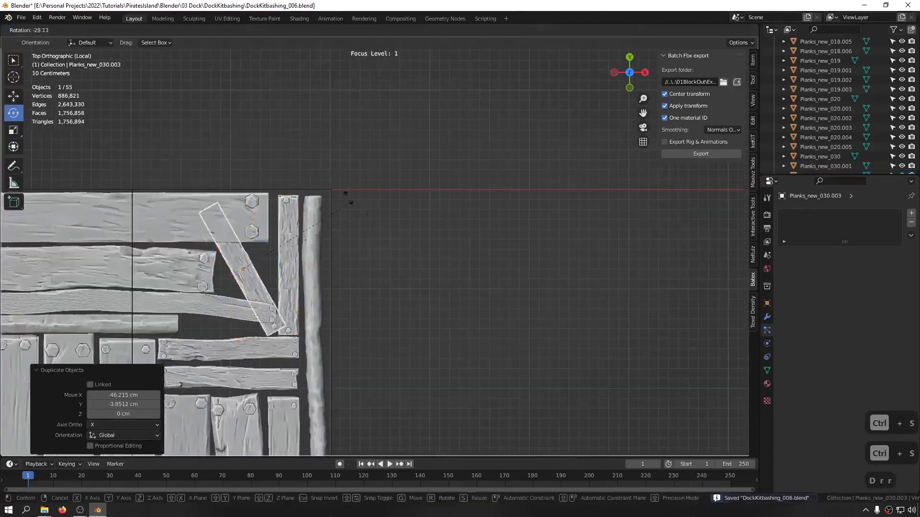
{"action": "left_click", "coordinate": [272, 191], "text": "ctrl"}
{"action": "key", "text": "s"}
{"action": "left_click", "coordinate": [316, 239]}
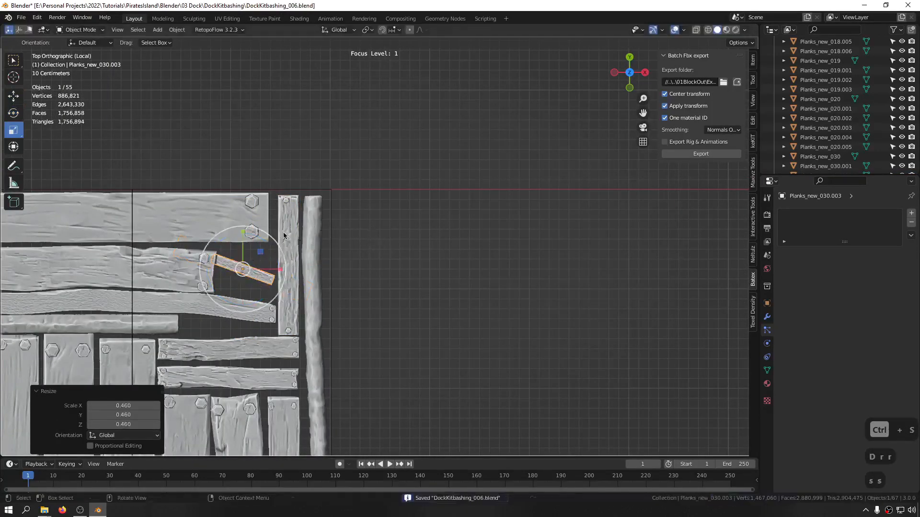
Rotate the small copy by -15° and -11.6°, and fit it just below the top horizontal plank against the corner plank
{"action": "key", "text": "r"}
{"action": "left_click", "coordinate": [326, 215]}
{"action": "scroll", "coordinate": [232, 259], "scroll_direction": "up", "scroll_amount": 6}
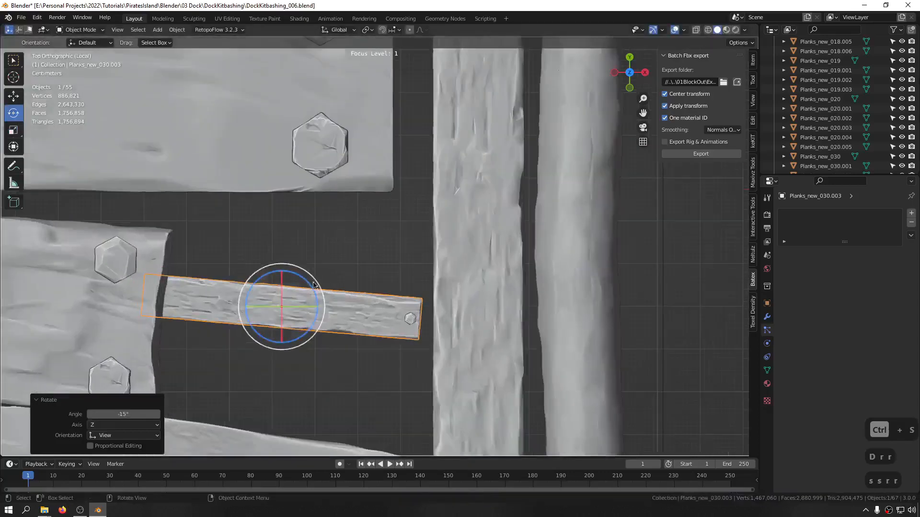
{"action": "key", "text": "r"}
{"action": "left_click", "coordinate": [357, 261]}
{"action": "key", "text": "g"}
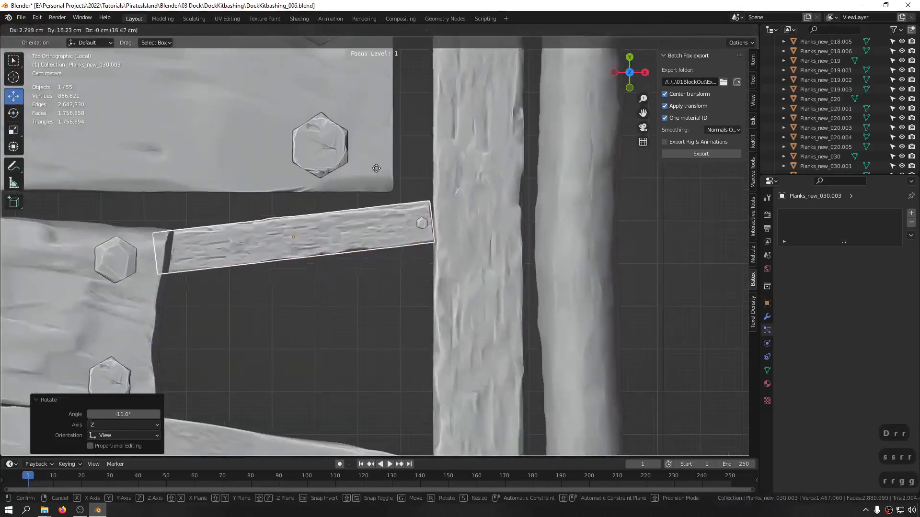
{"action": "left_click", "coordinate": [378, 165]}
Duplicate the small slanted plank about 19 cm below itself and rotate the copy by 6.28° to level it
{"action": "key", "text": "shift+d"}
{"action": "left_click", "coordinate": [379, 286]}
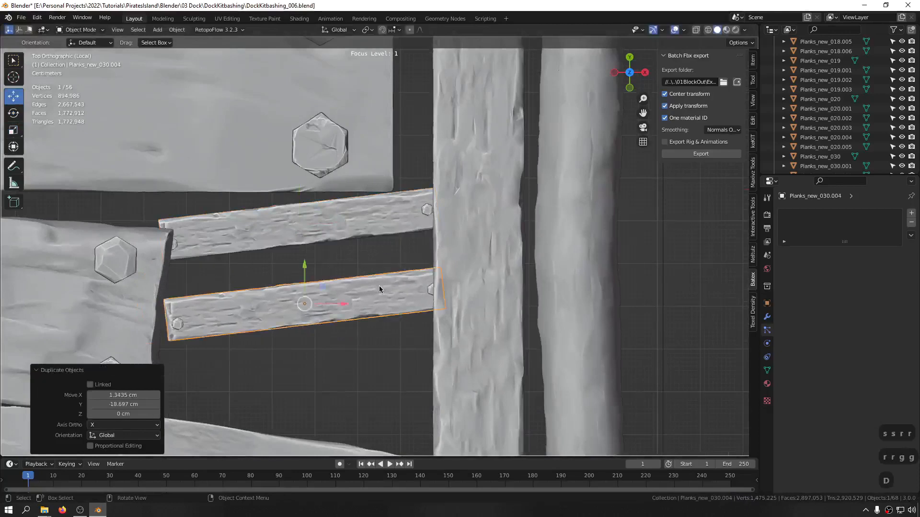
{"action": "key", "text": "r"}
{"action": "right_click", "coordinate": [443, 312]}
Duplicate the level small plank below itself, tilt the copy by 13.6° and clear the selection
{"action": "key", "text": "shift+d"}
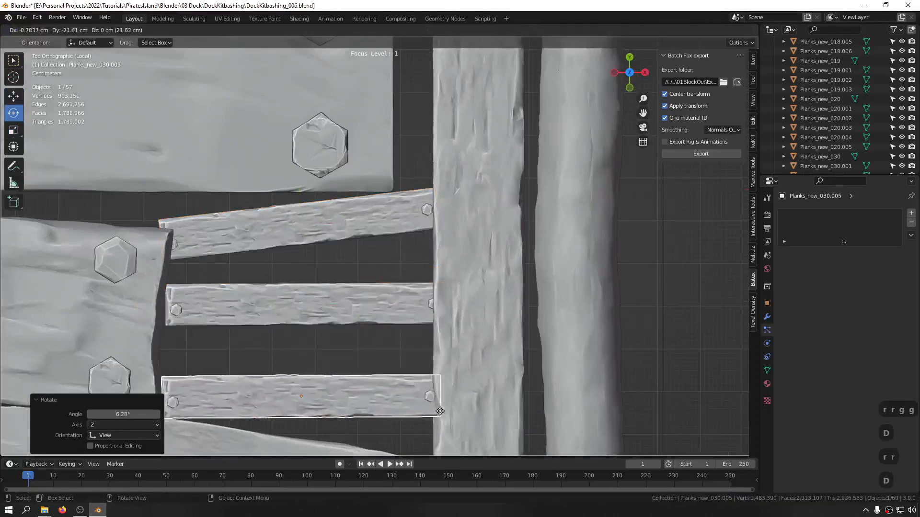
{"action": "left_click", "coordinate": [437, 417]}
{"action": "key", "text": "r"}
{"action": "left_click", "coordinate": [464, 405]}
{"action": "scroll", "coordinate": [464, 405], "scroll_direction": "down", "scroll_amount": 10}
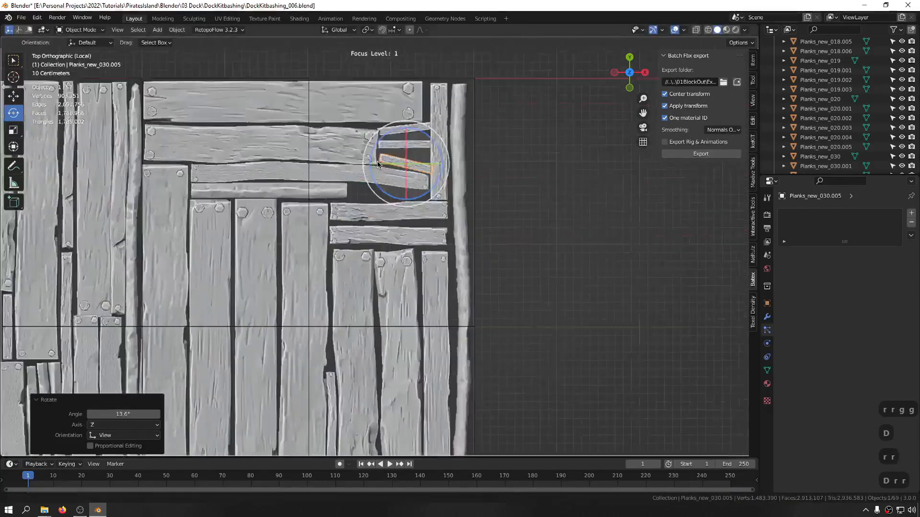
{"action": "key", "text": "alt+a"}
Stretch the short horizontal round beam below the curved plank to 1.531 times its length along X
{"action": "middle_click_drag", "start_coordinate": [501, 225], "coordinate": [338, 211]}
{"action": "scroll", "coordinate": [329, 130], "scroll_direction": "up", "scroll_amount": 8}
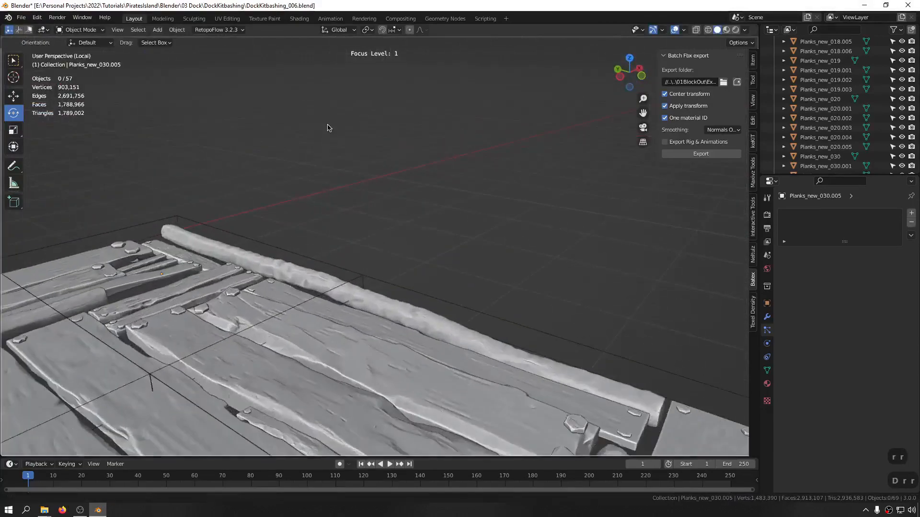
{"action": "scroll", "coordinate": [328, 129], "scroll_direction": "down", "scroll_amount": 6}
{"action": "middle_click_drag", "start_coordinate": [321, 175], "coordinate": [265, 276]}
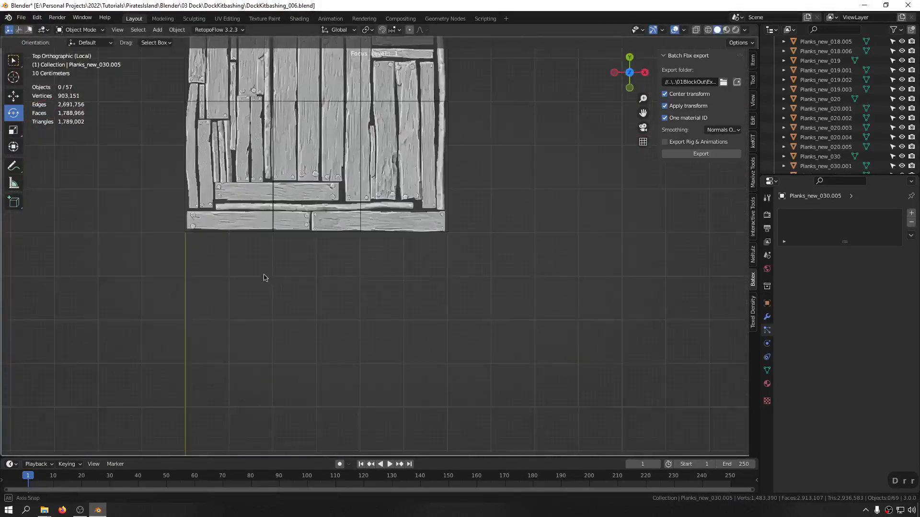
{"action": "middle_click_drag", "start_coordinate": [379, 78], "coordinate": [301, 216], "text": "shift"}
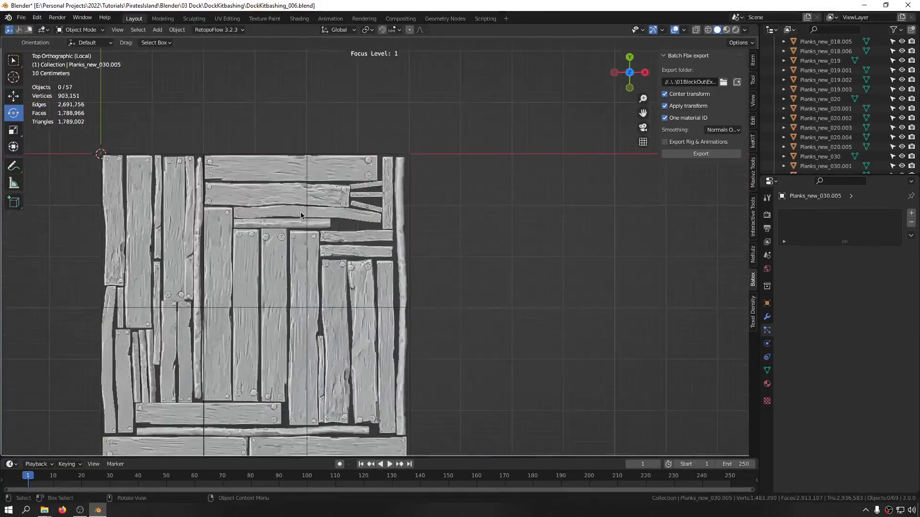
{"action": "left_click", "coordinate": [307, 223]}
{"action": "scroll", "coordinate": [307, 222], "scroll_direction": "up", "scroll_amount": 7}
{"action": "key", "text": "s"}
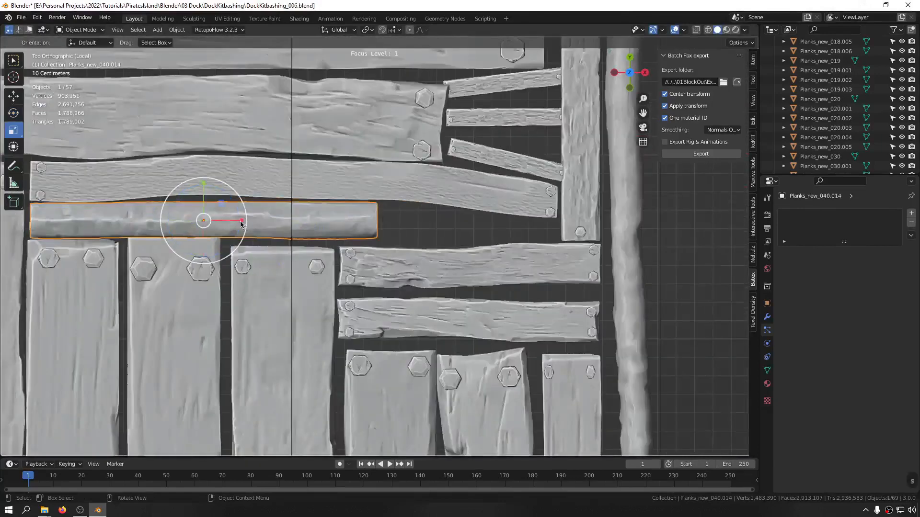
{"action": "left_click_drag", "start_coordinate": [241, 224], "coordinate": [263, 228]}
Move the stretched beam about 45 cm along X, tilt it slightly and raise it about 1.6 cm against the curved plank
{"action": "key", "text": "g"}
{"action": "key", "text": "g"}
{"action": "key", "text": "g"}
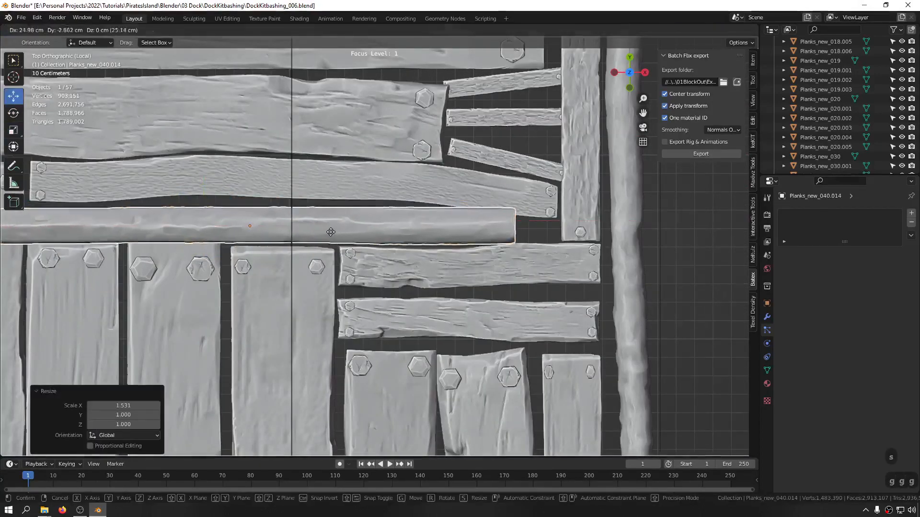
{"action": "left_click", "coordinate": [367, 230]}
{"action": "key", "text": "r"}
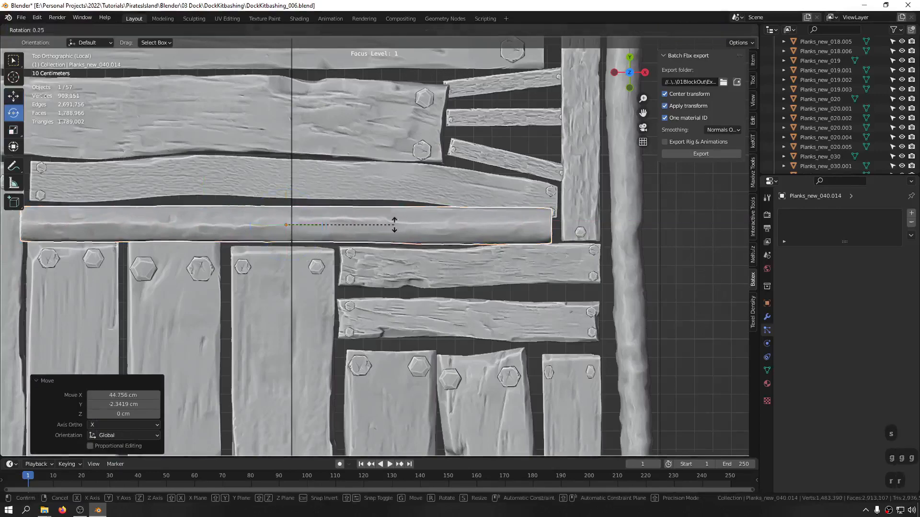
{"action": "left_click", "coordinate": [396, 229]}
{"action": "key", "text": "g"}
{"action": "left_click", "coordinate": [394, 222]}
{"action": "scroll", "coordinate": [671, 216], "scroll_direction": "down", "scroll_amount": 3}
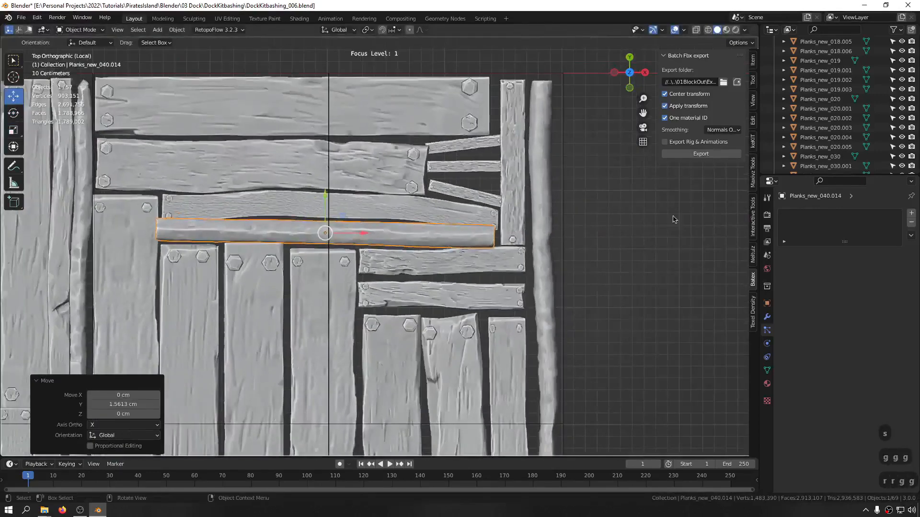
Rotate the lowest small slanted plank by -7.04° and widen it to 1.989 times along Y
{"action": "left_click", "coordinate": [671, 216]}
{"action": "scroll", "coordinate": [415, 249], "scroll_direction": "up", "scroll_amount": 1}
{"action": "scroll", "coordinate": [414, 247], "scroll_direction": "up", "scroll_amount": 2}
{"action": "scroll", "coordinate": [413, 246], "scroll_direction": "down", "scroll_amount": 2}
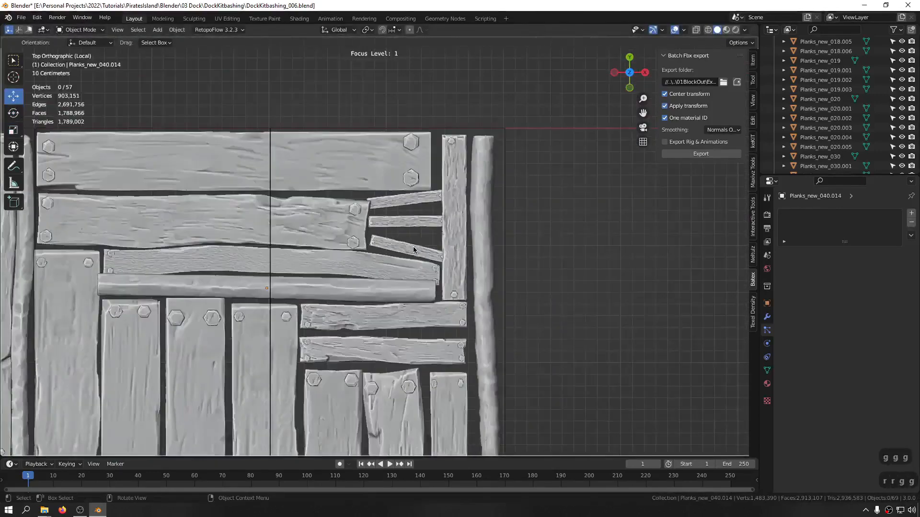
{"action": "left_click", "coordinate": [413, 246]}
{"action": "key", "text": "r"}
{"action": "key", "text": "r"}
{"action": "left_click", "coordinate": [474, 200]}
{"action": "scroll", "coordinate": [473, 200], "scroll_direction": "up", "scroll_amount": 2}
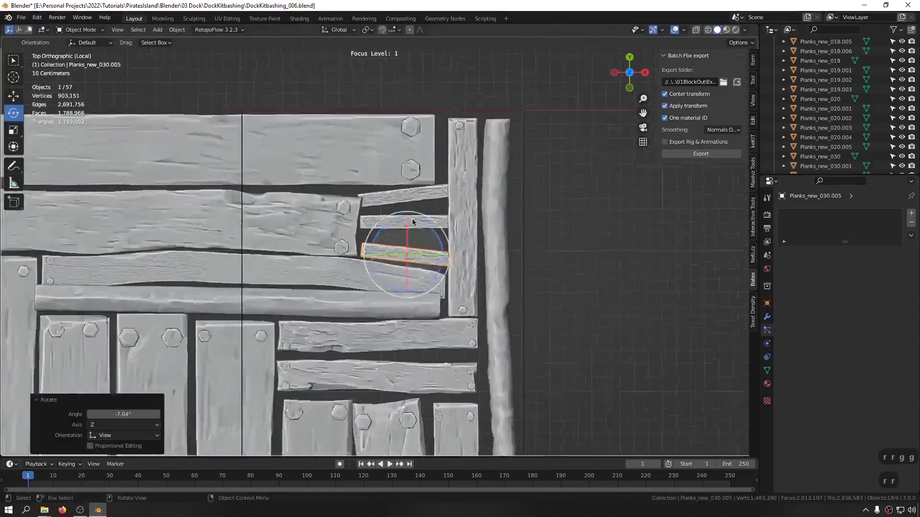
{"action": "key", "text": "s"}
{"action": "left_click", "coordinate": [404, 188]}
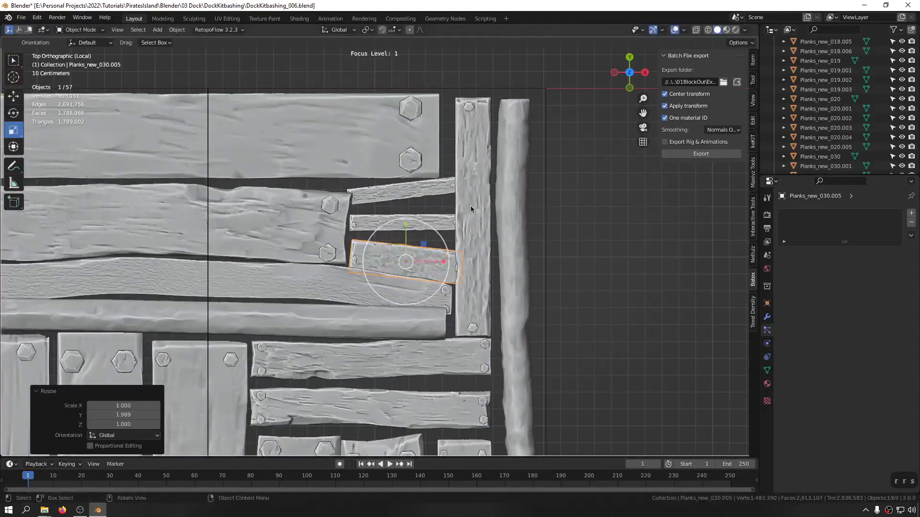
Rotate the widened small plank by about 6° to level it and fit it into the gap beside the vertical plank
{"action": "key", "text": "r"}
{"action": "key", "text": "r"}
{"action": "key", "text": "r"}
{"action": "key", "text": "r"}
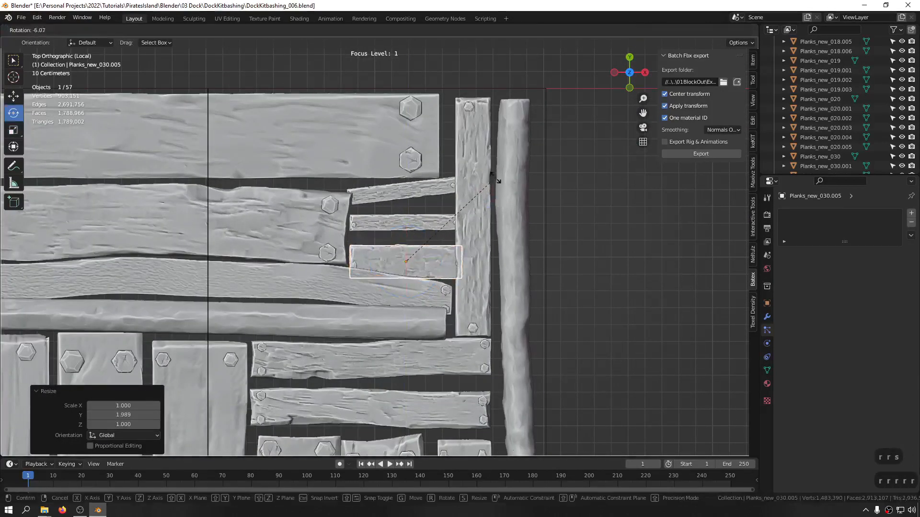
{"action": "left_click", "coordinate": [493, 171]}
{"action": "key", "text": "g"}
{"action": "key", "text": "g"}
{"action": "left_click", "coordinate": [491, 165]}
Level the uppermost small plank, widen it to 1.503 times along Y and nudge it into its gap
{"action": "left_click", "coordinate": [450, 190]}
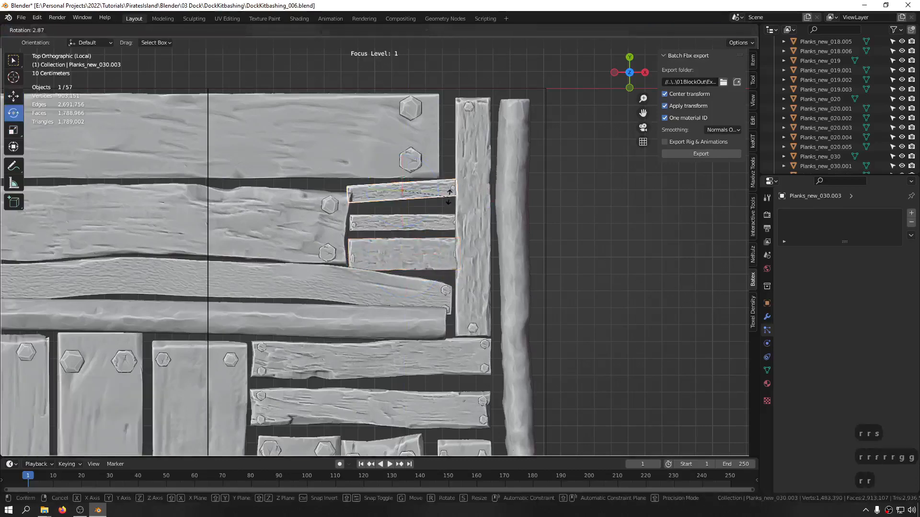
{"action": "key", "text": "r"}
{"action": "left_click", "coordinate": [404, 153]}
{"action": "key", "text": "g"}
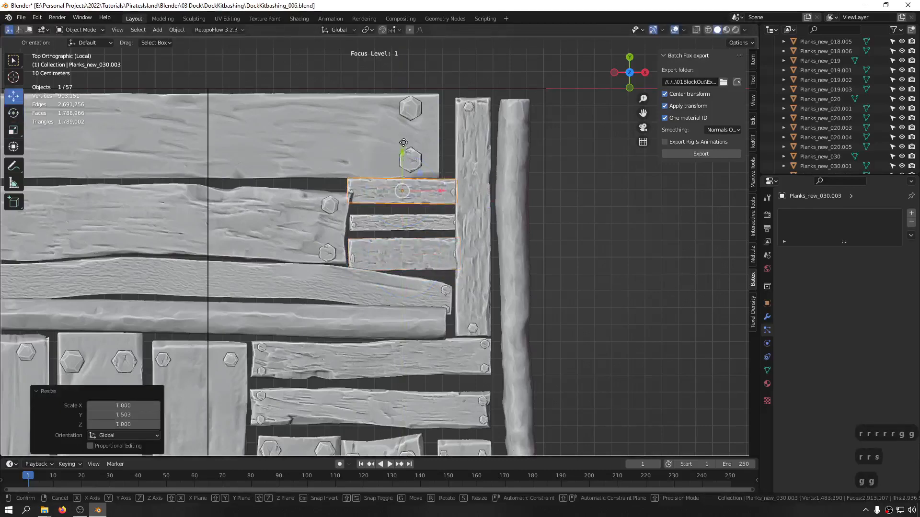
{"action": "left_click", "coordinate": [406, 155]}
Save the file with the refitted small planks
{"action": "scroll", "coordinate": [550, 297], "scroll_direction": "down", "scroll_amount": 1}
{"action": "scroll", "coordinate": [550, 297], "scroll_direction": "down", "scroll_amount": 4}
{"action": "key", "text": "ctrl+s"}
{"action": "key", "text": "ctrl+s"}
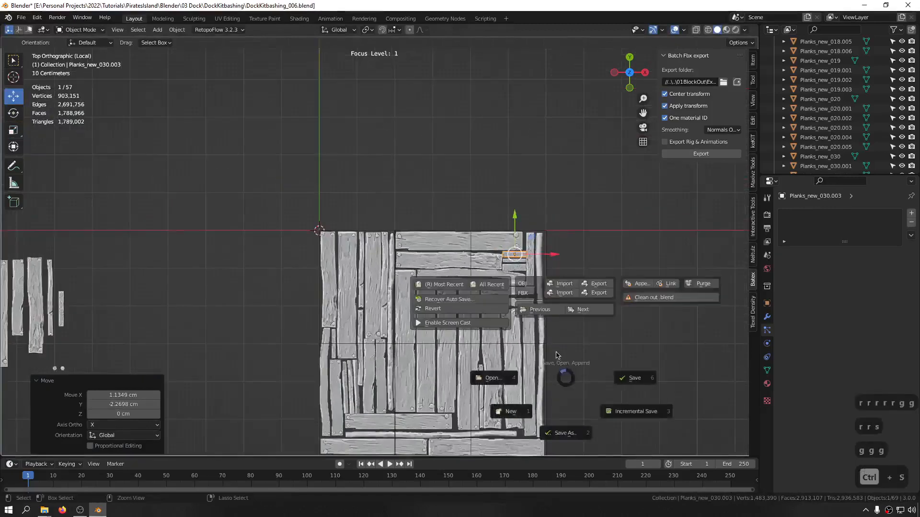
Select all planks of the square layout and raise them 3.7765 cm along Z in front view
{"action": "middle_click_drag", "start_coordinate": [703, 375], "coordinate": [516, 205], "text": "shift"}
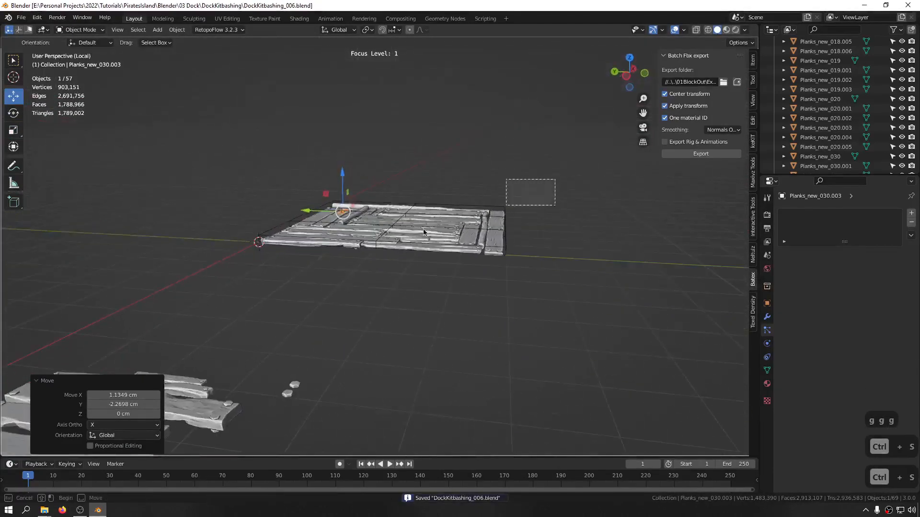
{"action": "left_click_drag", "start_coordinate": [424, 232], "coordinate": [243, 267]}
{"action": "middle_click_drag", "start_coordinate": [243, 267], "coordinate": [320, 235], "text": "alt"}
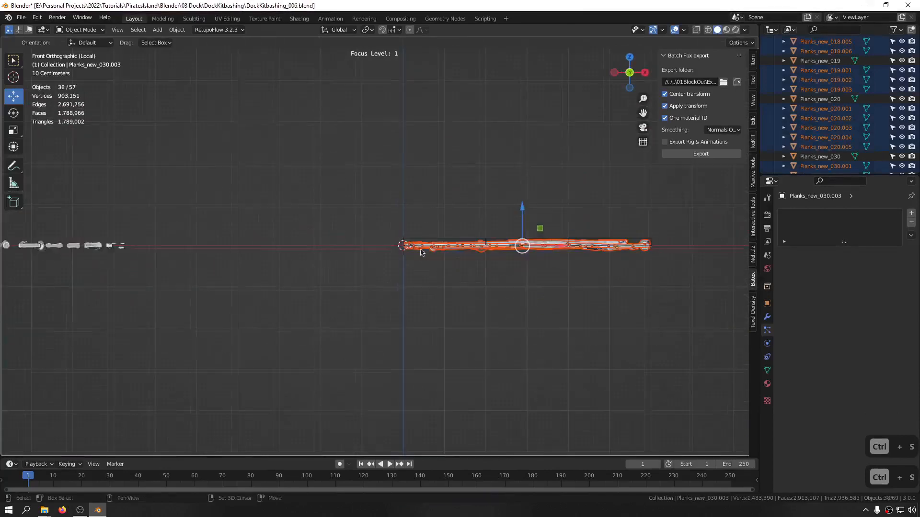
{"action": "scroll", "coordinate": [507, 247], "scroll_direction": "up", "scroll_amount": 8}
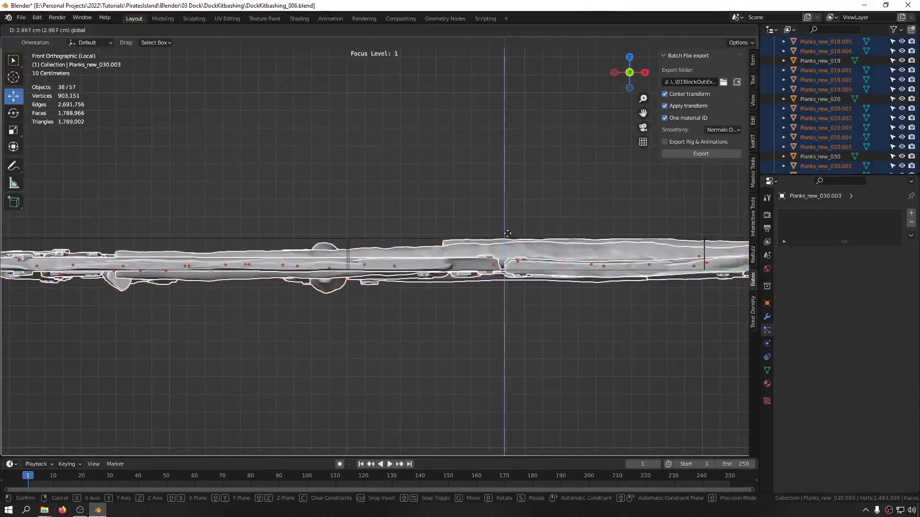
{"action": "left_click", "coordinate": [507, 234]}
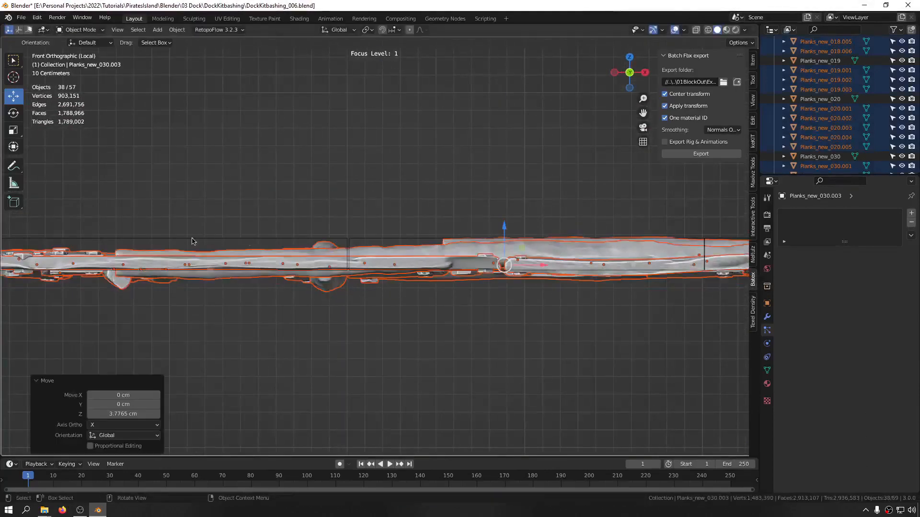
Narrow the selection to the planks in the left part of the layout and raise them slightly along Z
{"action": "middle_click_drag", "start_coordinate": [264, 237], "coordinate": [398, 271], "text": "shift"}
{"action": "left_click_drag", "start_coordinate": [555, 235], "coordinate": [115, 361]}
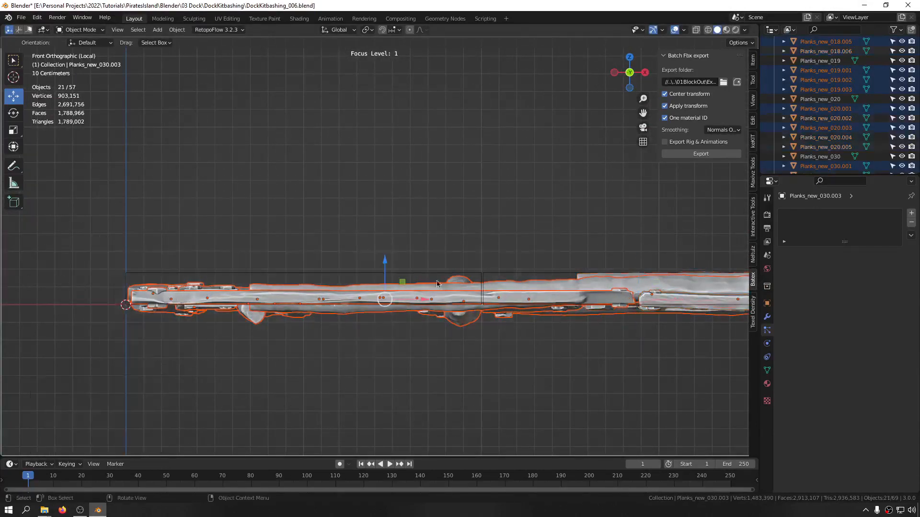
{"action": "middle_click_drag", "start_coordinate": [563, 256], "coordinate": [344, 238], "text": "shift"}
{"action": "left_click_drag", "start_coordinate": [624, 225], "coordinate": [542, 380]}
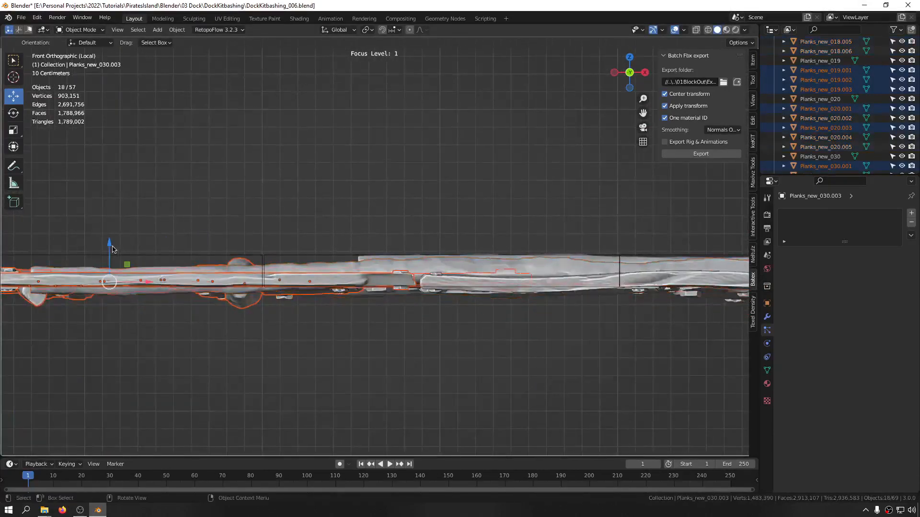
{"action": "left_click_drag", "start_coordinate": [112, 246], "coordinate": [116, 234]}
Select all planks of the square layout and isolate them in local view
{"action": "middle_click_drag", "start_coordinate": [384, 239], "coordinate": [386, 307]}
{"action": "middle_click_drag", "start_coordinate": [386, 211], "coordinate": [387, 406], "text": "ctrl"}
{"action": "middle_click_drag", "start_coordinate": [435, 189], "coordinate": [377, 172], "text": "ctrl"}
{"action": "left_click_drag", "start_coordinate": [451, 133], "coordinate": [153, 335]}
{"action": "key", "text": "ctrl+f"}
{"action": "key", "text": "KP_1"}
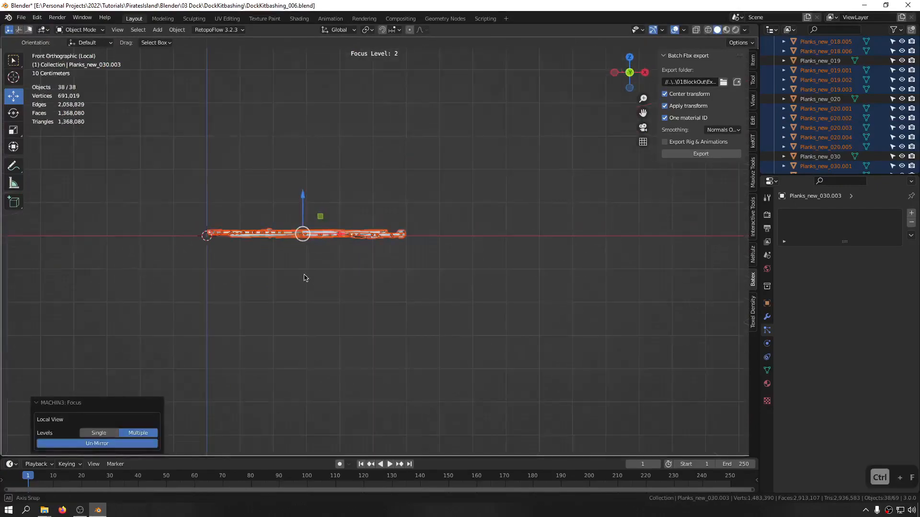
Select the eight vertical planks in the right part of the layout and raise them about 2.3 cm along Z
{"action": "scroll", "coordinate": [302, 244], "scroll_direction": "up", "scroll_amount": 5}
{"action": "middle_click_drag", "start_coordinate": [339, 240], "coordinate": [432, 374]}
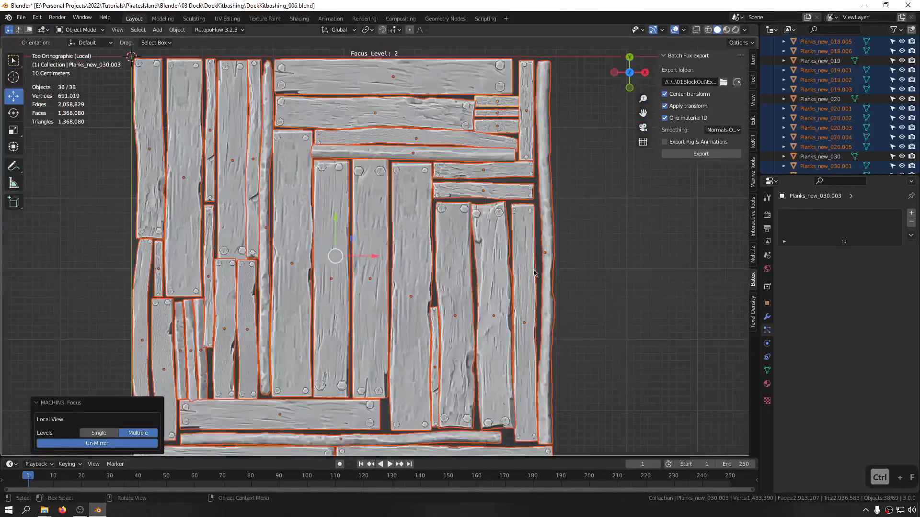
{"action": "middle_click_drag", "start_coordinate": [537, 331], "coordinate": [391, 217], "text": "alt"}
{"action": "scroll", "coordinate": [423, 328], "scroll_direction": "up", "scroll_amount": 4}
{"action": "key", "text": "g"}
{"action": "key", "text": "z"}
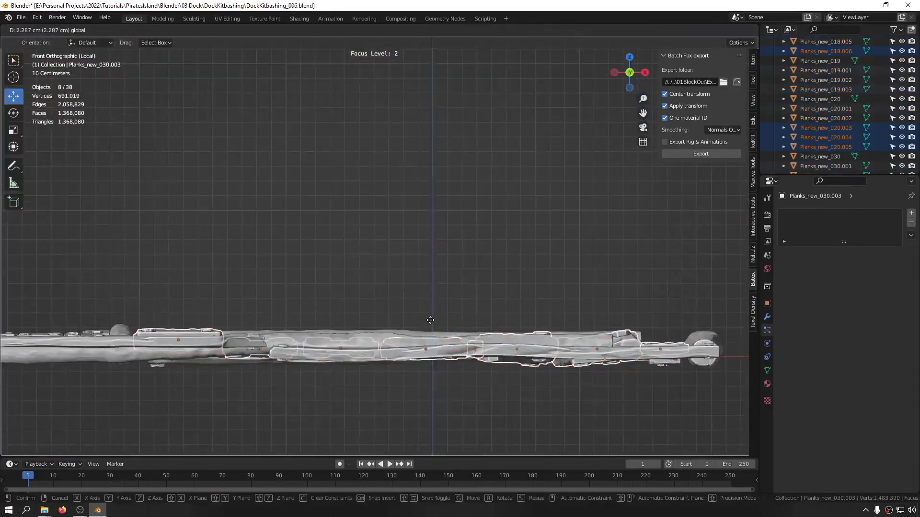
{"action": "left_click", "coordinate": [430, 322]}
Deselect the leftmost of the eight vertical planks and raise the remaining seven by 4.2464 cm along Z
{"action": "left_click_drag", "start_coordinate": [122, 275], "coordinate": [112, 389], "text": "ctrl"}
{"action": "left_click_drag", "start_coordinate": [191, 276], "coordinate": [135, 391], "text": "ctrl"}
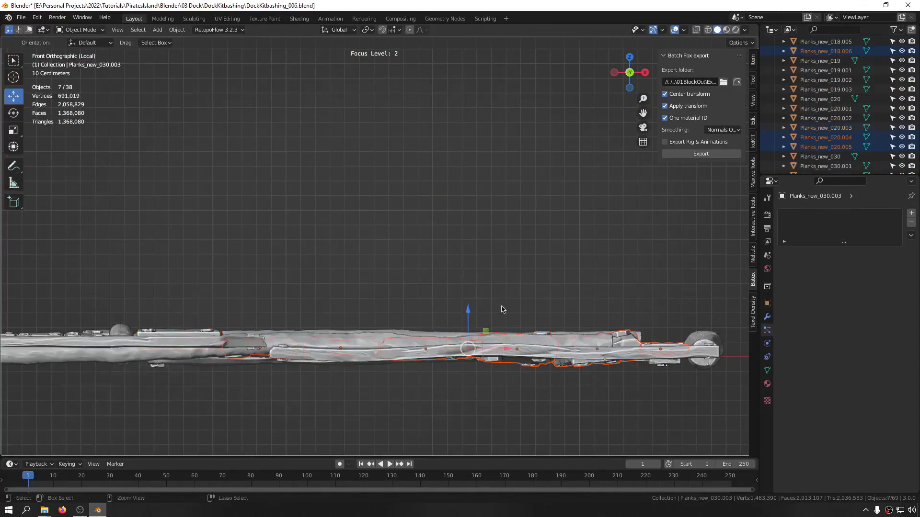
{"action": "mouse_move", "coordinate": [468, 322]}
{"action": "left_mouse_down"}
{"action": "mouse_move", "coordinate": [467, 313]}
{"action": "mouse_move", "coordinate": [475, 331]}
{"action": "mouse_move", "coordinate": [466, 312]}
{"action": "left_mouse_up"}
{"action": "middle_click_drag", "start_coordinate": [466, 312], "coordinate": [402, 326]}
{"action": "scroll", "coordinate": [486, 349], "scroll_direction": "down", "scroll_amount": 5}
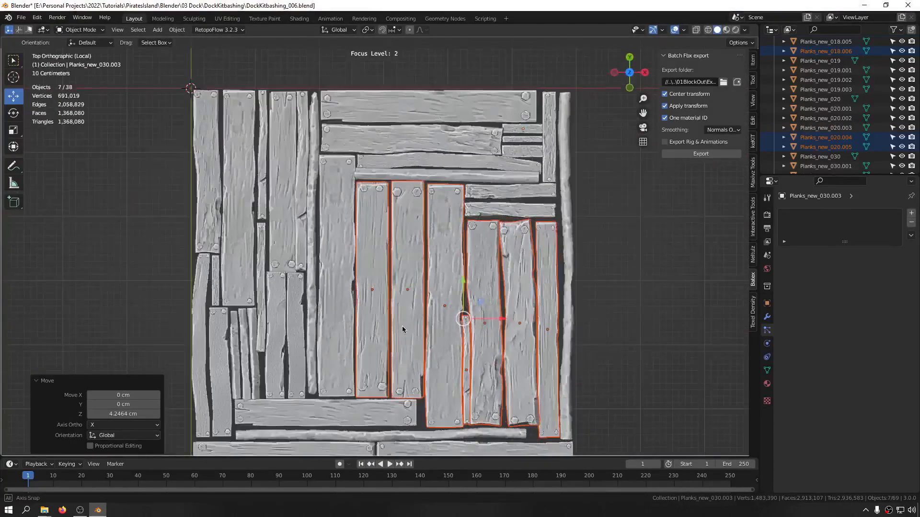
{"action": "middle_click_drag", "start_coordinate": [519, 341], "coordinate": [412, 249]}
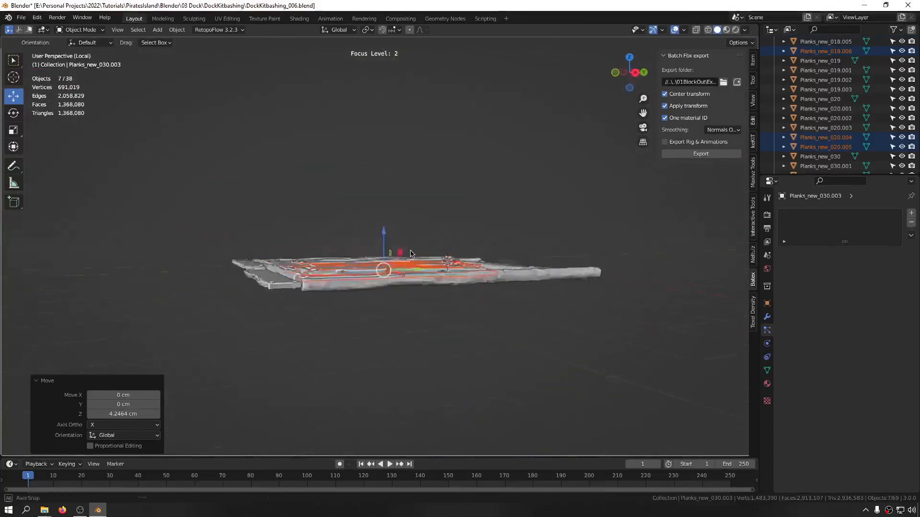
Save the file, clear the selection and leave the isolated view of the layout
{"action": "key", "text": "ctrl+s"}
{"action": "left_click", "coordinate": [486, 252]}
{"action": "middle_click_drag", "start_coordinate": [486, 252], "coordinate": [375, 303], "text": "alt"}
{"action": "key", "text": "ctrl+f"}
{"action": "key", "text": "ctrl+f"}
{"action": "left_click", "coordinate": [524, 233]}
{"action": "key", "text": "ctrl+f"}
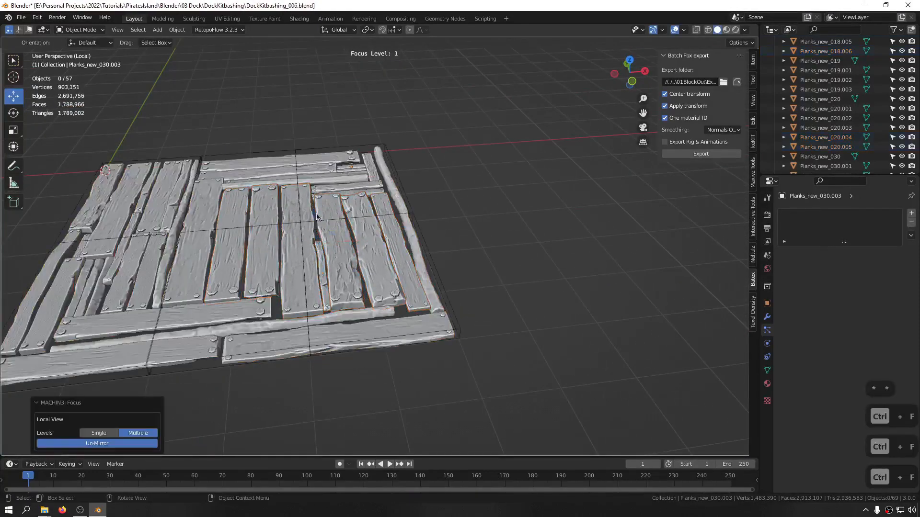
Duplicate a long thin pole from the source pieces and place the copy beside the layout's left edge
{"action": "middle_click_drag", "start_coordinate": [215, 243], "coordinate": [439, 308]}
{"action": "scroll", "coordinate": [214, 236], "scroll_direction": "down", "scroll_amount": 7}
{"action": "scroll", "coordinate": [313, 209], "scroll_direction": "up", "scroll_amount": 8}
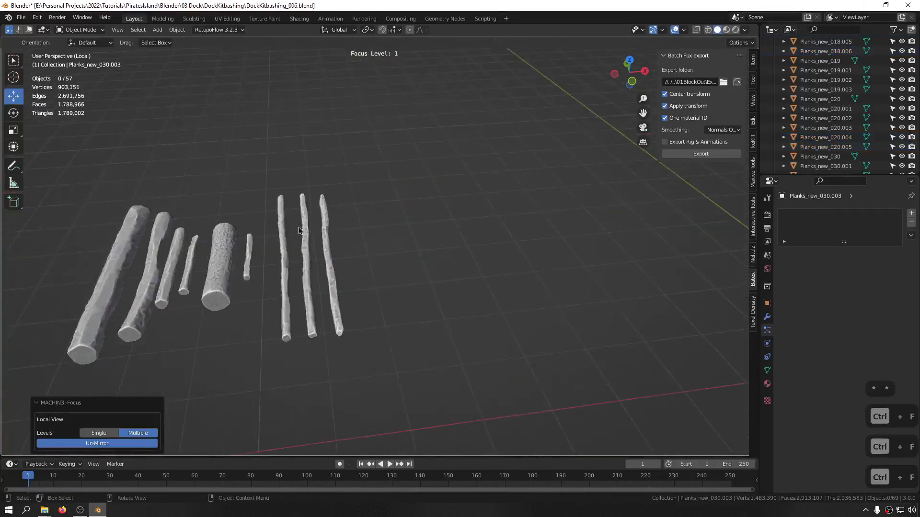
{"action": "left_click_drag", "start_coordinate": [291, 228], "coordinate": [267, 272]}
{"action": "left_click", "coordinate": [282, 254]}
{"action": "middle_click_drag", "start_coordinate": [425, 326], "coordinate": [249, 259], "text": "shift"}
{"action": "middle_click_drag", "start_coordinate": [314, 279], "coordinate": [230, 181], "text": "shift"}
{"action": "scroll", "coordinate": [240, 189], "scroll_direction": "down", "scroll_amount": 2}
{"action": "middle_click_drag", "start_coordinate": [401, 265], "coordinate": [320, 170], "text": "shift"}
{"action": "key", "text": "shift+d"}
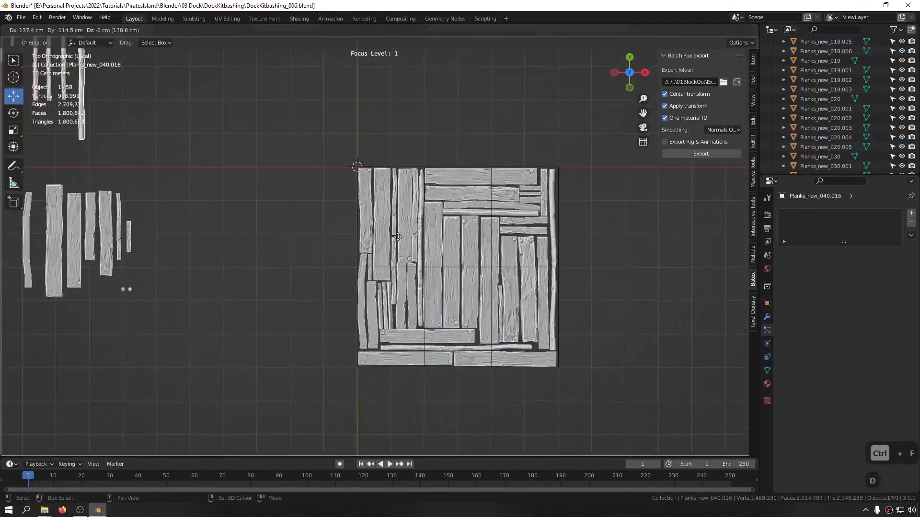
{"action": "left_click", "coordinate": [540, 353]}
Scale the copied pole up by 1.218 and again by 1.076 to span the height of the layout
{"action": "key", "text": "s"}
{"action": "key", "text": "s"}
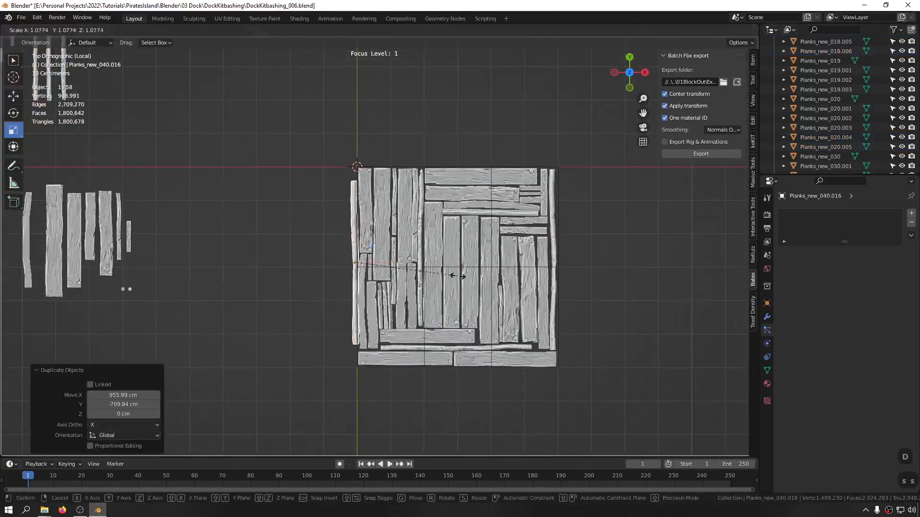
{"action": "left_click", "coordinate": [472, 267]}
{"action": "middle_click_drag", "start_coordinate": [441, 274], "coordinate": [484, 279], "text": "shift"}
{"action": "scroll", "coordinate": [484, 280], "scroll_direction": "up", "scroll_amount": 3}
{"action": "scroll", "coordinate": [483, 280], "scroll_direction": "down", "scroll_amount": 2}
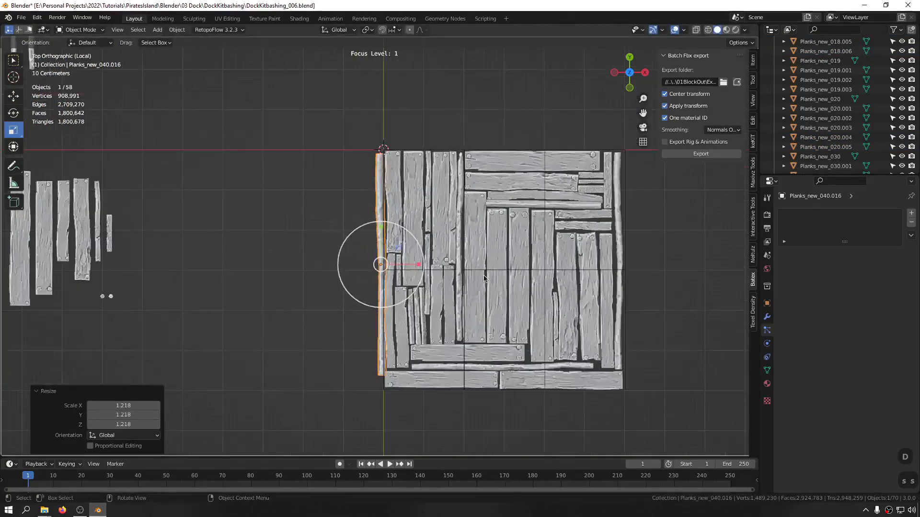
{"action": "key", "text": "s"}
{"action": "left_click", "coordinate": [512, 265]}
Move the pole 17.889 cm along X and -9.5408 cm along Y onto the layout's left edge, and save the file
{"action": "key", "text": "g"}
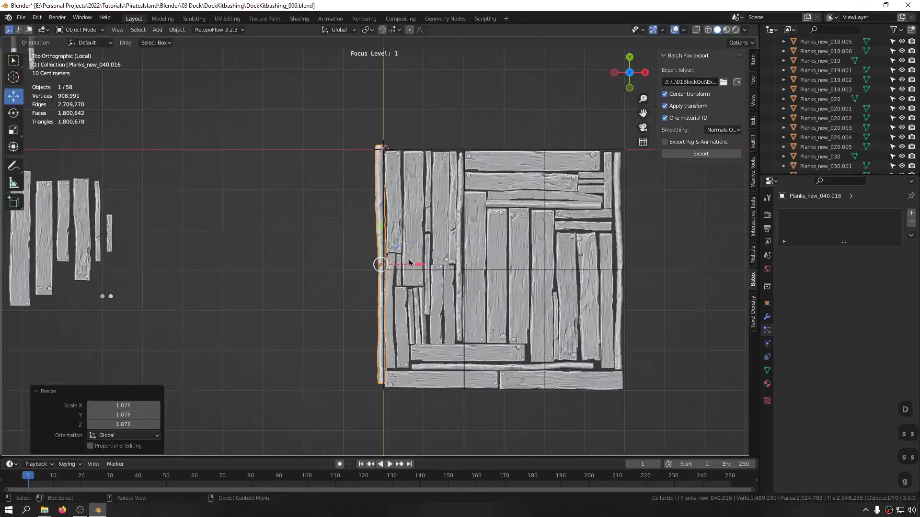
{"action": "left_click_drag", "start_coordinate": [393, 264], "coordinate": [400, 264]}
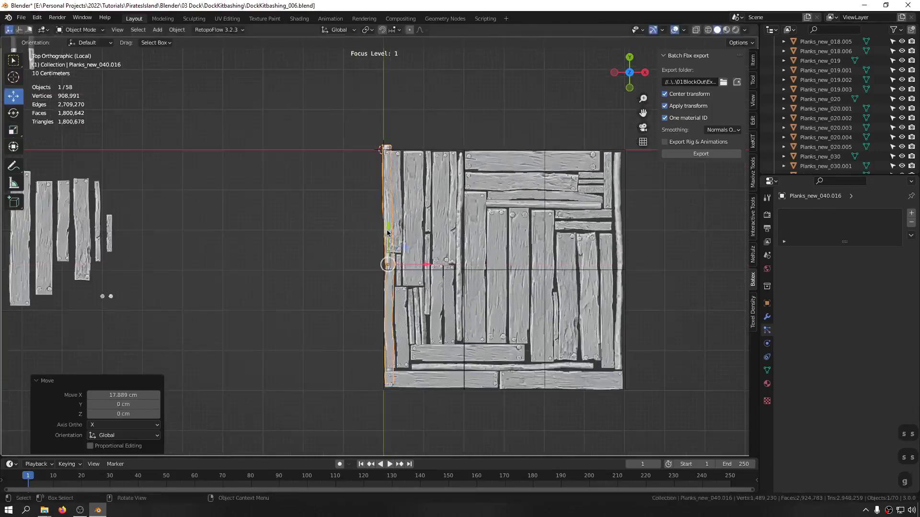
{"action": "left_click_drag", "start_coordinate": [387, 234], "coordinate": [390, 235]}
{"action": "key", "text": "ctrl+s"}
{"action": "key", "text": "ctrl+s"}
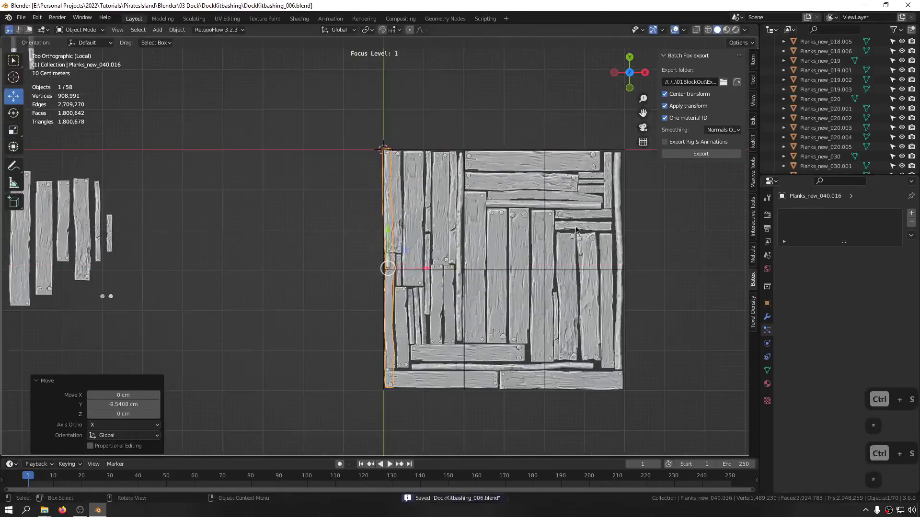
Duplicate the left edge pole and move the copy about 580 cm along X to the layout's right edge
{"action": "middle_click_drag", "start_coordinate": [496, 289], "coordinate": [403, 290], "text": "shift"}
{"action": "key", "text": "shift+d"}
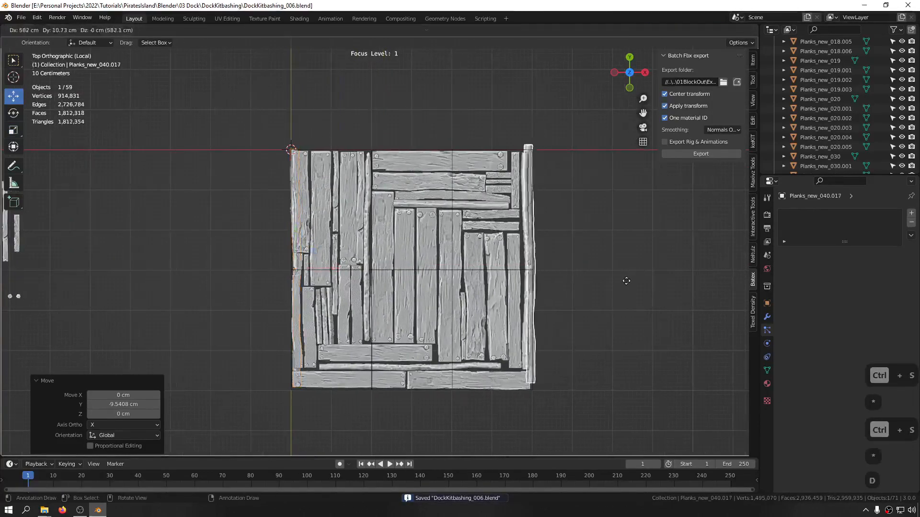
{"action": "right_click", "coordinate": [623, 280]}
{"action": "left_click_drag", "start_coordinate": [315, 269], "coordinate": [551, 302]}
Select both edge poles, duplicate them in place and rotate the copies a quarter turn to line the other two edges
{"action": "middle_click_drag", "start_coordinate": [298, 304], "coordinate": [356, 206]}
{"action": "scroll", "coordinate": [357, 268], "scroll_direction": "up", "scroll_amount": 4}
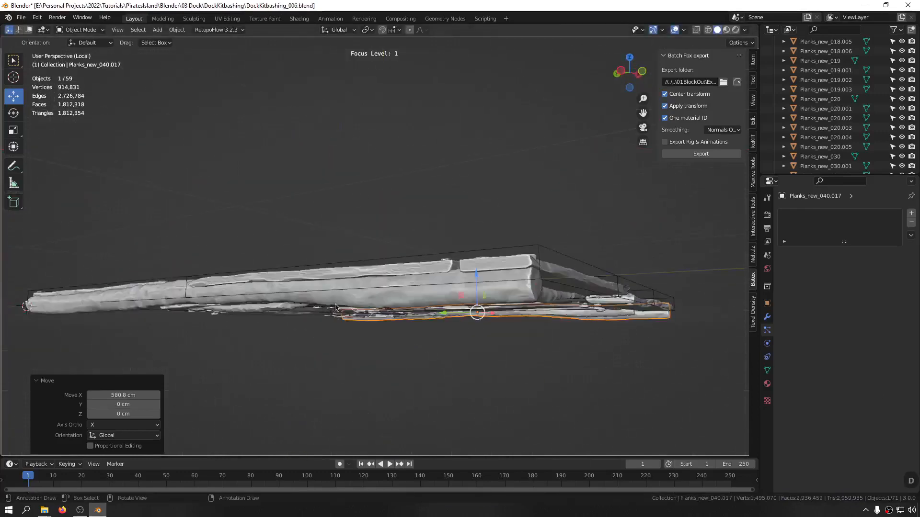
{"action": "left_click", "coordinate": [448, 274], "text": "shift"}
{"action": "middle_click_drag", "start_coordinate": [448, 274], "coordinate": [464, 316]}
{"action": "key", "text": "KP_7"}
{"action": "scroll", "coordinate": [418, 356], "scroll_direction": "up", "scroll_amount": 3}
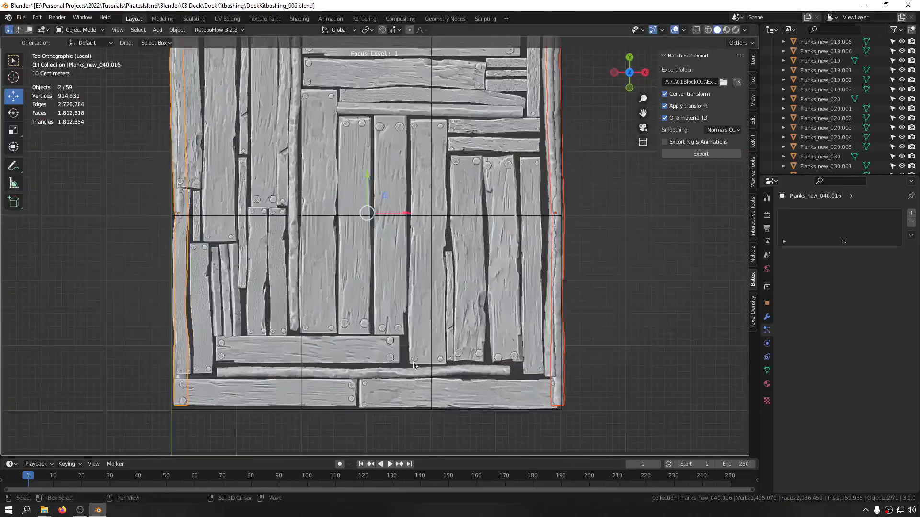
{"action": "key", "text": "shift+d"}
{"action": "key", "text": "Escape"}
{"action": "key", "text": "r"}
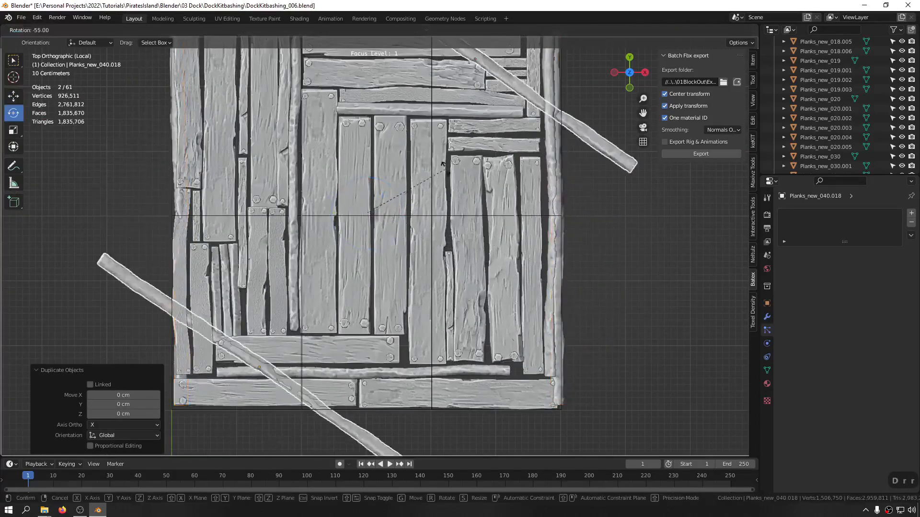
{"action": "left_click", "coordinate": [411, 125]}
Save the file with poles on all four edges and check the finished layout from the side
{"action": "middle_click_drag", "start_coordinate": [472, 369], "coordinate": [519, 262]}
{"action": "scroll", "coordinate": [503, 306], "scroll_direction": "down", "scroll_amount": 3}
{"action": "key", "text": "ctrl+s"}
{"action": "middle_click_drag", "start_coordinate": [579, 267], "coordinate": [450, 176]}
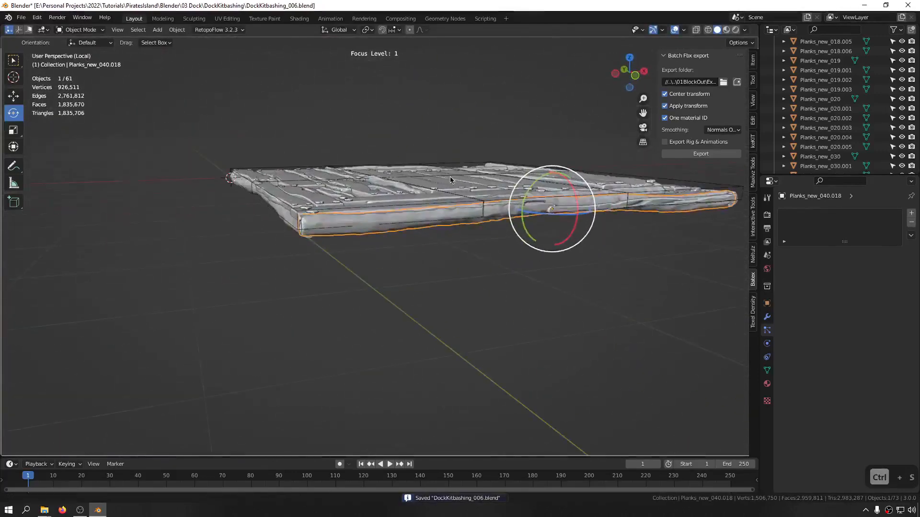
{"action": "key", "text": "ctrl+s"}
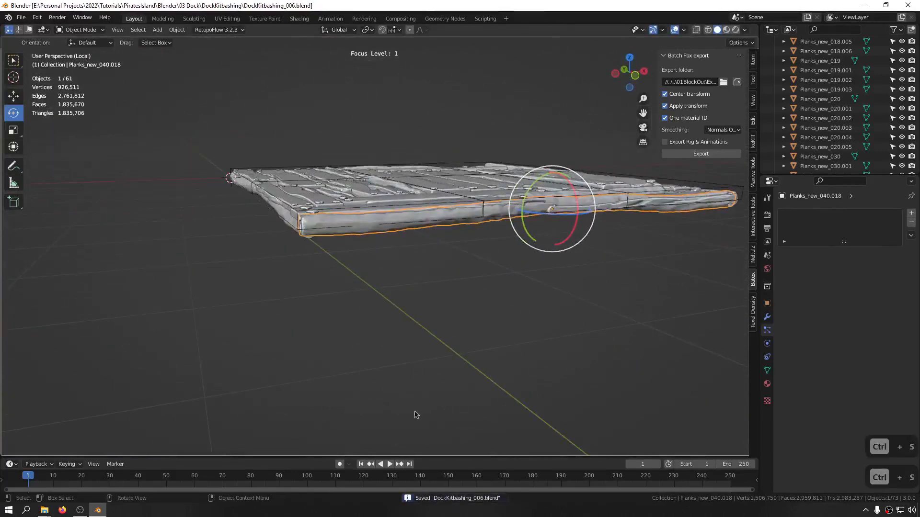
{"action": "middle_click_drag", "start_coordinate": [437, 157], "coordinate": [428, 233]}
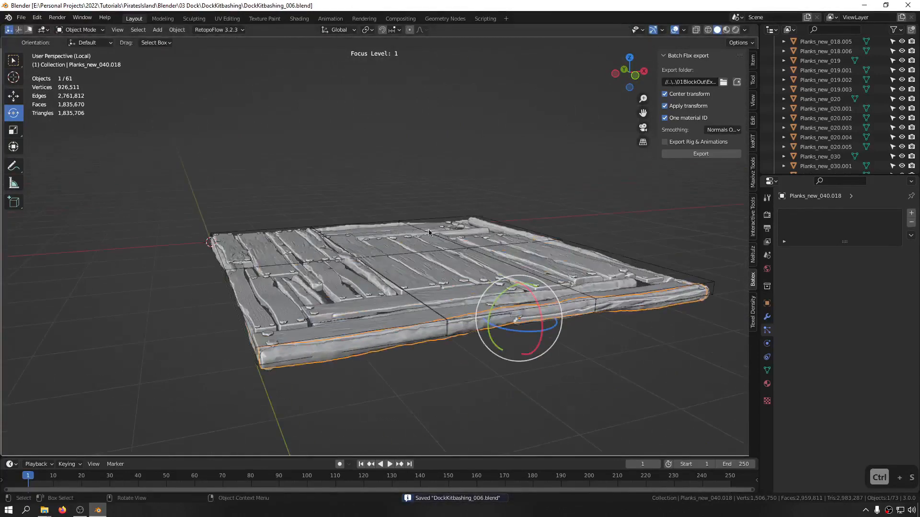
{"action": "middle_click_drag", "start_coordinate": [583, 216], "coordinate": [592, 259]}
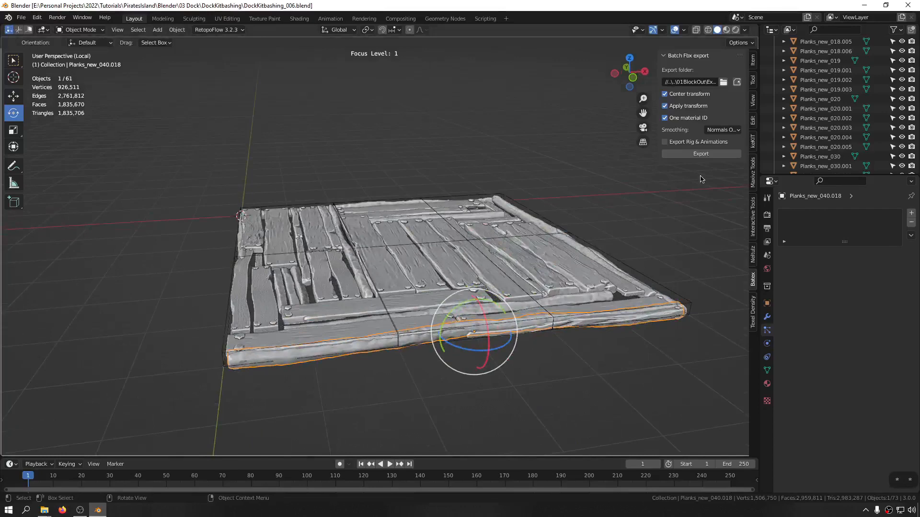
Select all the planks and edge poles of the layout, save the file, and join them into one mesh
{"action": "middle_click_drag", "start_coordinate": [585, 205], "coordinate": [555, 216]}
{"action": "left_click_drag", "start_coordinate": [634, 138], "coordinate": [88, 404]}
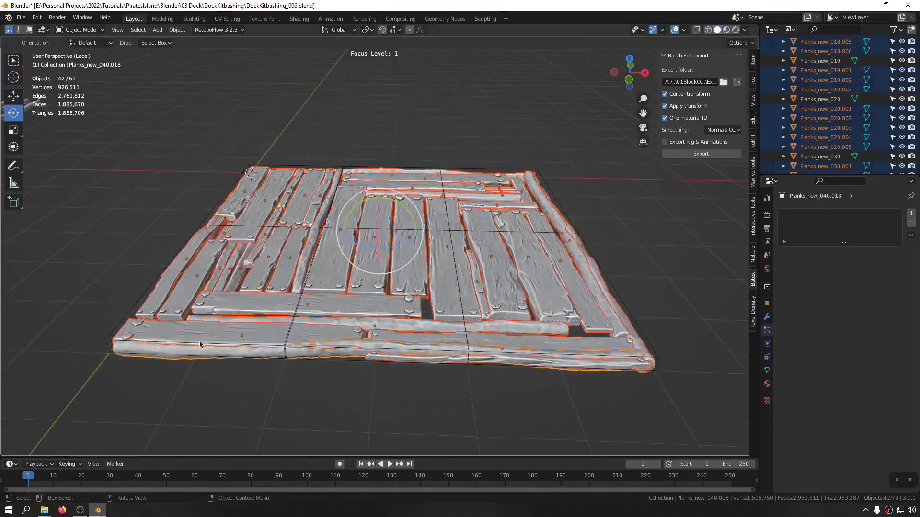
{"action": "middle_click_drag", "start_coordinate": [270, 271], "coordinate": [280, 375], "text": "ctrl"}
{"action": "key", "text": "ctrl+s"}
{"action": "left_click", "coordinate": [397, 333]}
{"action": "left_click_drag", "start_coordinate": [521, 98], "coordinate": [149, 388]}
{"action": "scroll", "coordinate": [221, 151], "scroll_direction": "up", "scroll_amount": 4}
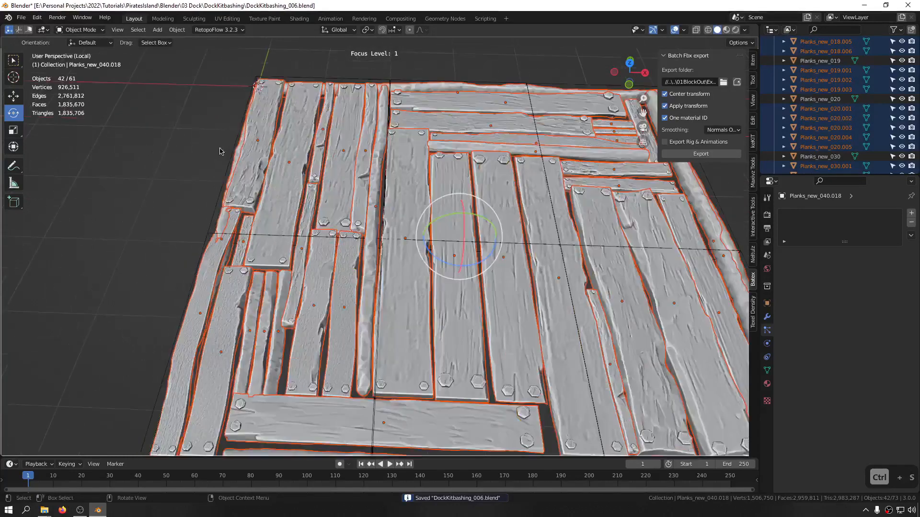
{"action": "key", "text": "ctrl+j"}
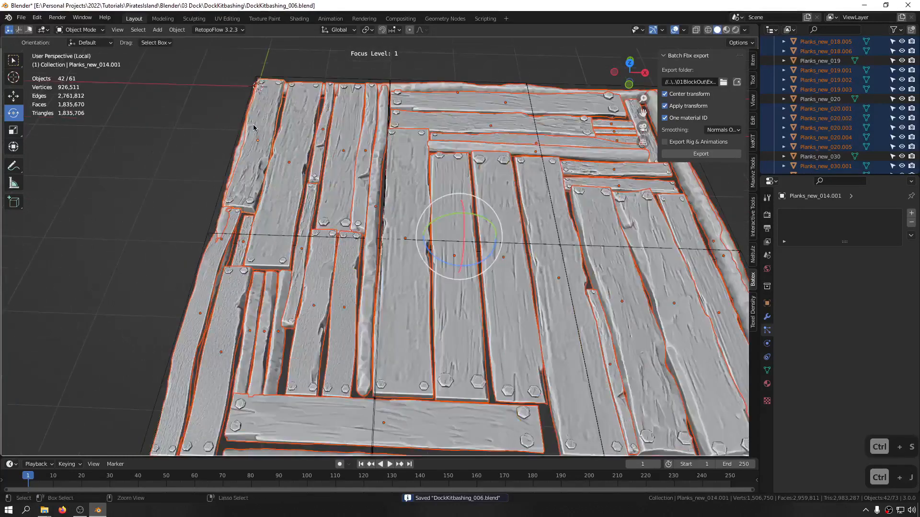
{"action": "scroll", "coordinate": [377, 258], "scroll_direction": "down", "scroll_amount": 3}
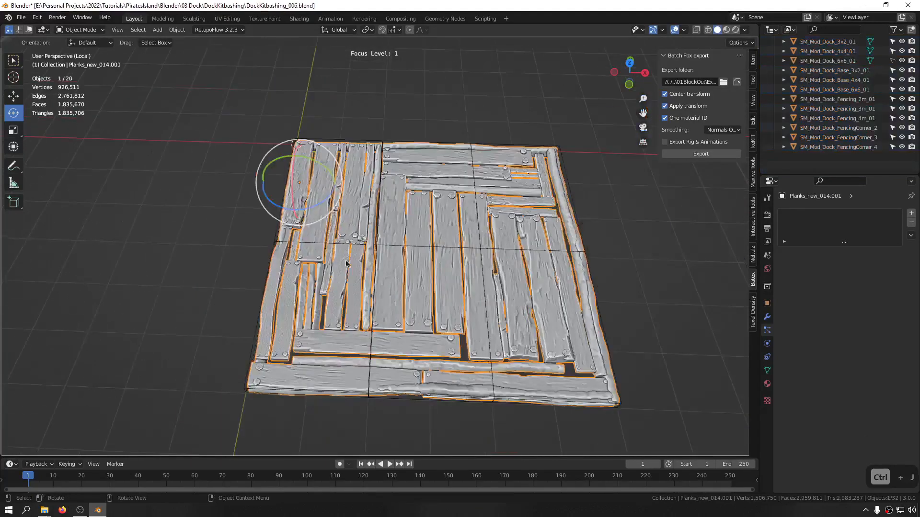
Save the file, isolate the joined dock mesh to inspect it without the block-out, and bring the other objects back
{"action": "key", "text": "g"}
{"action": "middle_click_drag", "start_coordinate": [314, 227], "coordinate": [372, 225]}
{"action": "key", "text": "ctrl+s"}
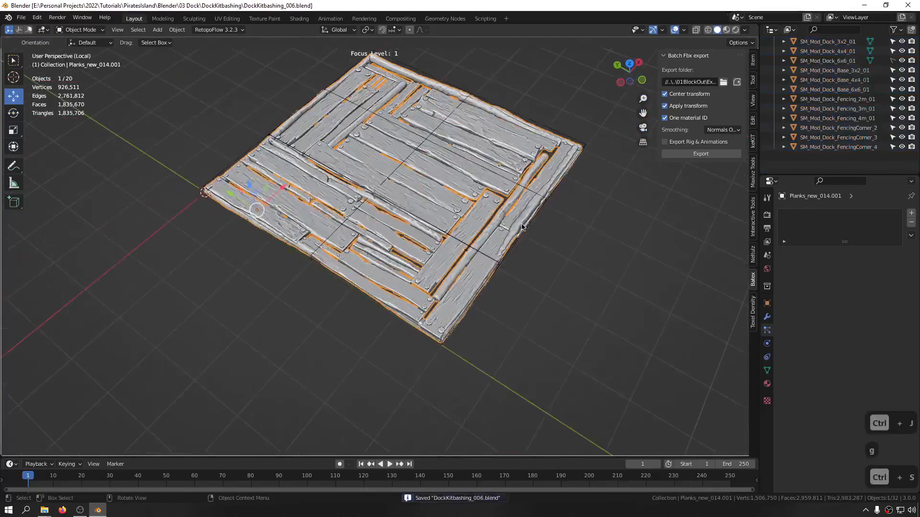
{"action": "key", "text": "ctrl+f"}
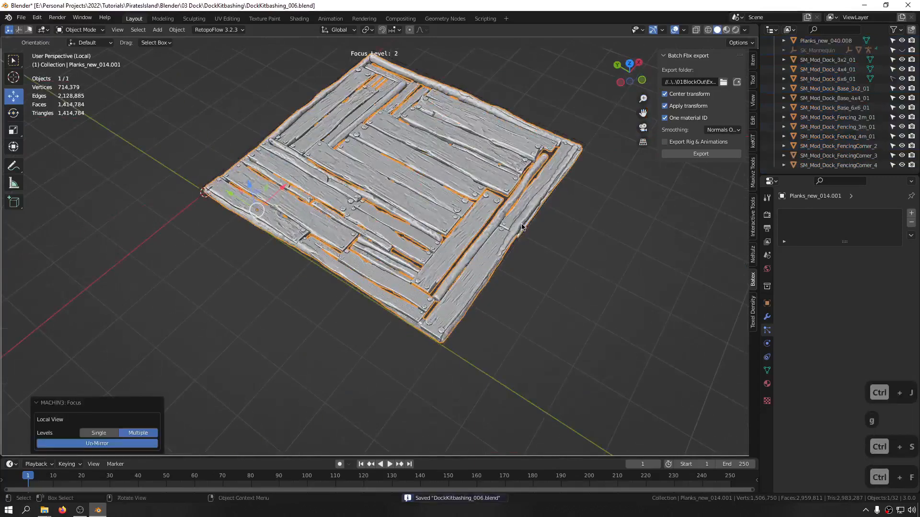
{"action": "left_click", "coordinate": [195, 303]}
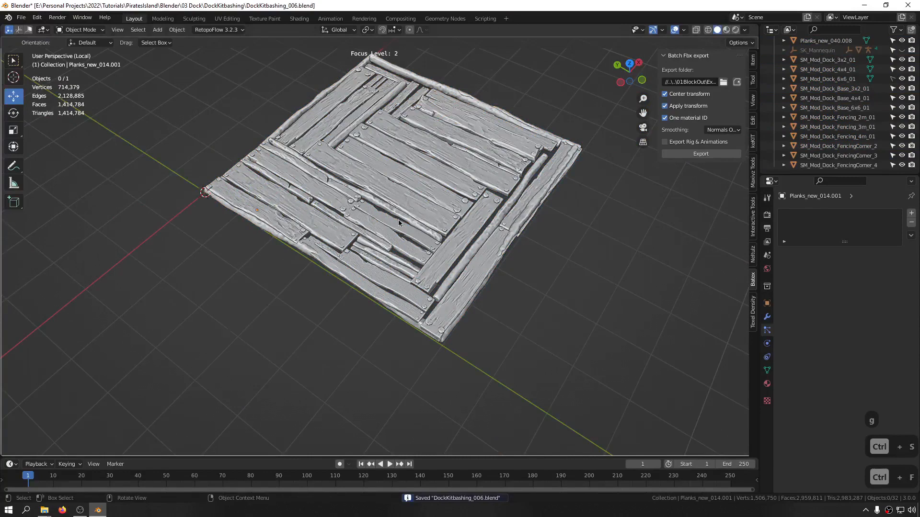
{"action": "middle_click_drag", "start_coordinate": [399, 222], "coordinate": [284, 157]}
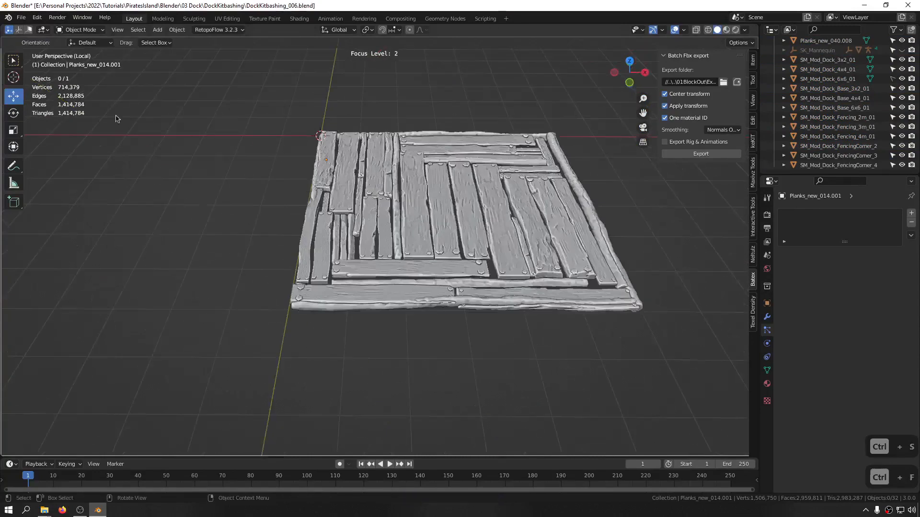
{"action": "key", "text": "ctrl+s"}
{"action": "key", "text": "ctrl+f"}
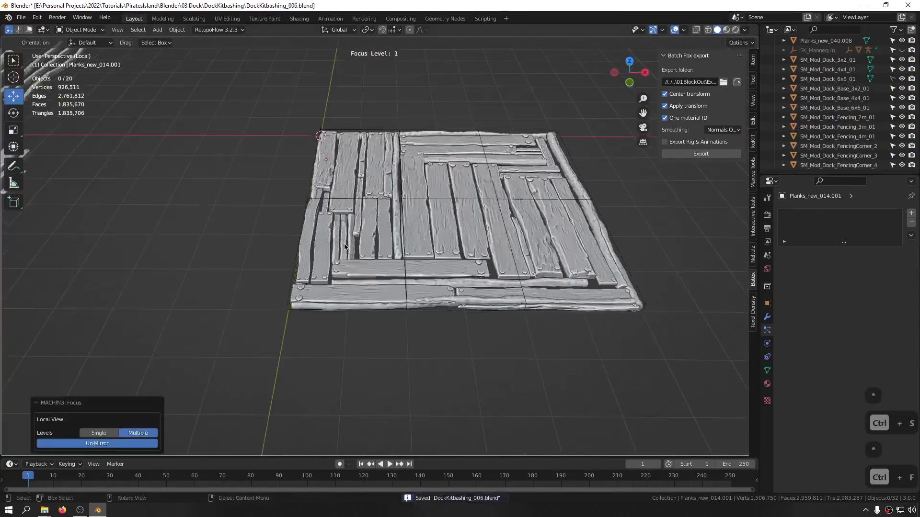
Make the SM_Mod_Dock_6x6_01 block-out selectable again, select it and save the file
{"action": "middle_click_drag", "start_coordinate": [318, 236], "coordinate": [404, 217]}
{"action": "scroll", "coordinate": [402, 240], "scroll_direction": "up", "scroll_amount": 3}
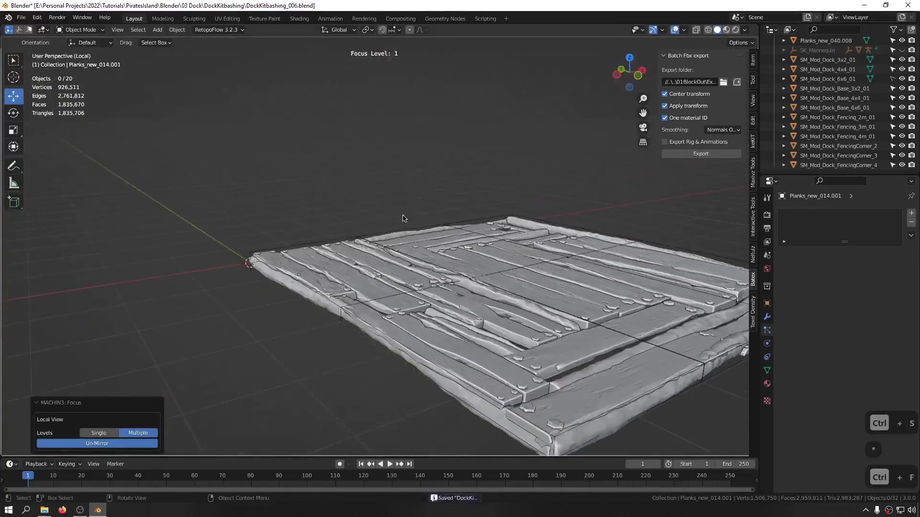
{"action": "right_click", "coordinate": [377, 183]}
{"action": "mouse_move", "coordinate": [377, 182]}
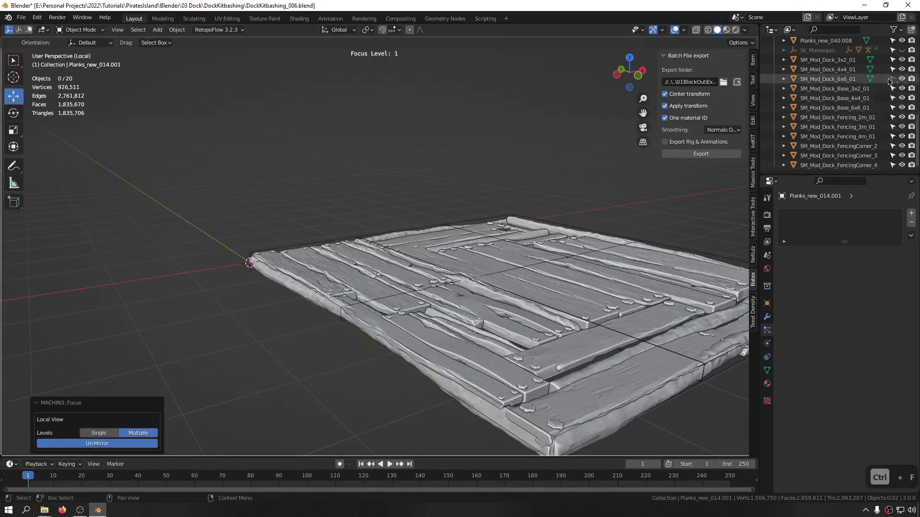
{"action": "scroll", "coordinate": [240, 246], "scroll_direction": "up", "scroll_amount": 2}
{"action": "middle_click_drag", "start_coordinate": [234, 240], "coordinate": [365, 270]}
{"action": "scroll", "coordinate": [263, 256], "scroll_direction": "up", "scroll_amount": 5}
{"action": "left_click", "coordinate": [275, 253]}
{"action": "key", "text": "ctrl+s"}
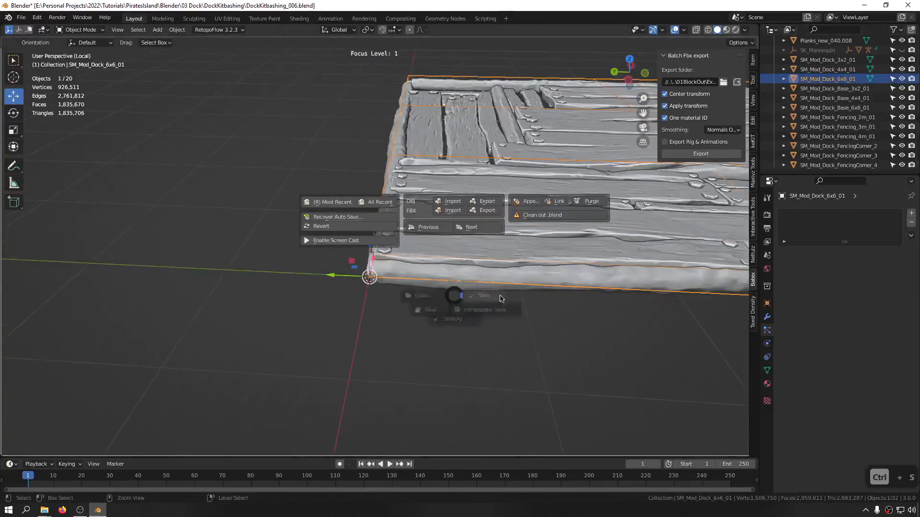
Select the block-out together with the joined dock, move both away from the world origin, and deselect them
{"action": "middle_click_drag", "start_coordinate": [407, 301], "coordinate": [519, 329]}
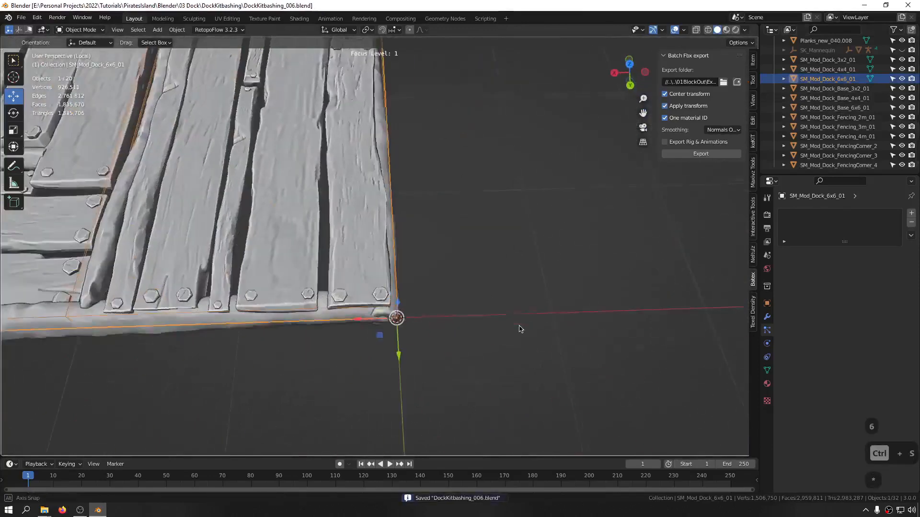
{"action": "left_click_drag", "start_coordinate": [499, 271], "coordinate": [276, 379]}
{"action": "middle_click_drag", "start_coordinate": [276, 379], "coordinate": [320, 341]}
{"action": "left_click_drag", "start_coordinate": [325, 293], "coordinate": [175, 293]}
{"action": "middle_click_drag", "start_coordinate": [174, 294], "coordinate": [368, 233]}
{"action": "middle_click_drag", "start_coordinate": [393, 167], "coordinate": [325, 195]}
{"action": "left_click", "coordinate": [470, 280]}
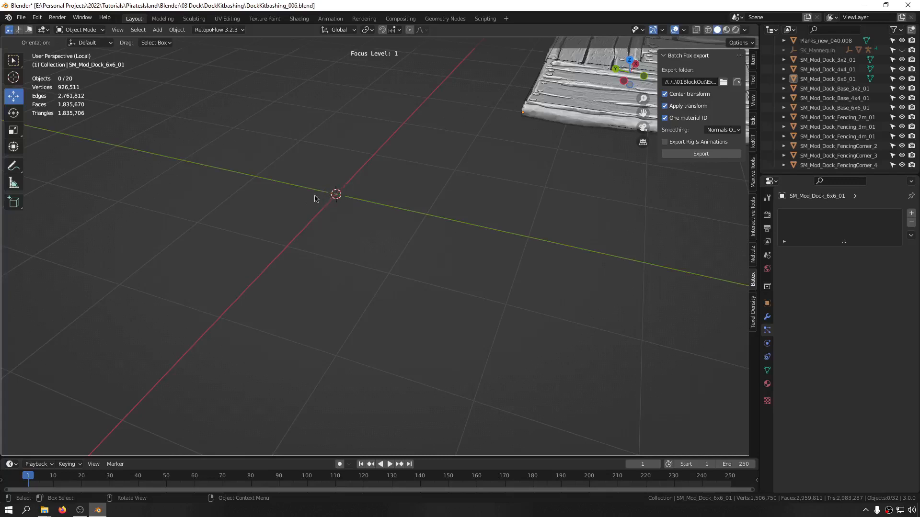
Add a quadsphere at the 3D cursor on the world origin, and delete it
{"action": "key", "text": "shift+a"}
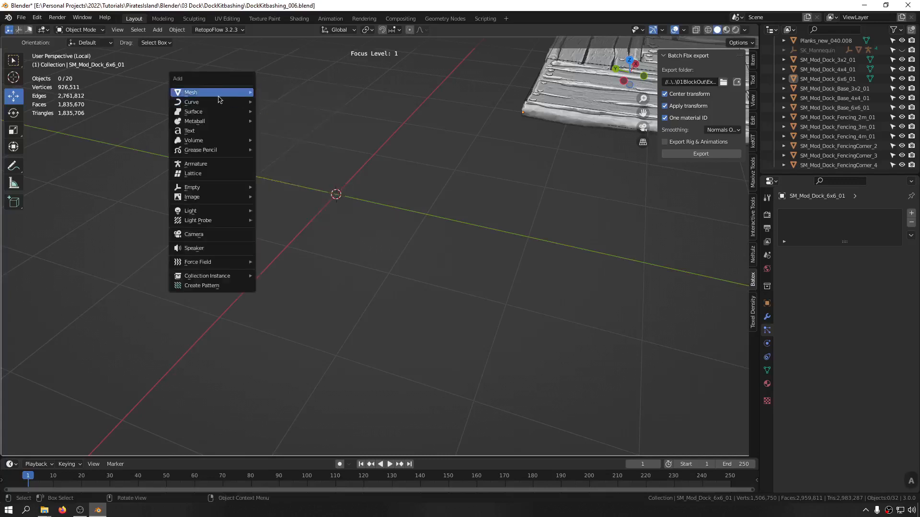
{"action": "mouse_move", "coordinate": [222, 96]}
{"action": "left_click", "coordinate": [310, 92]}
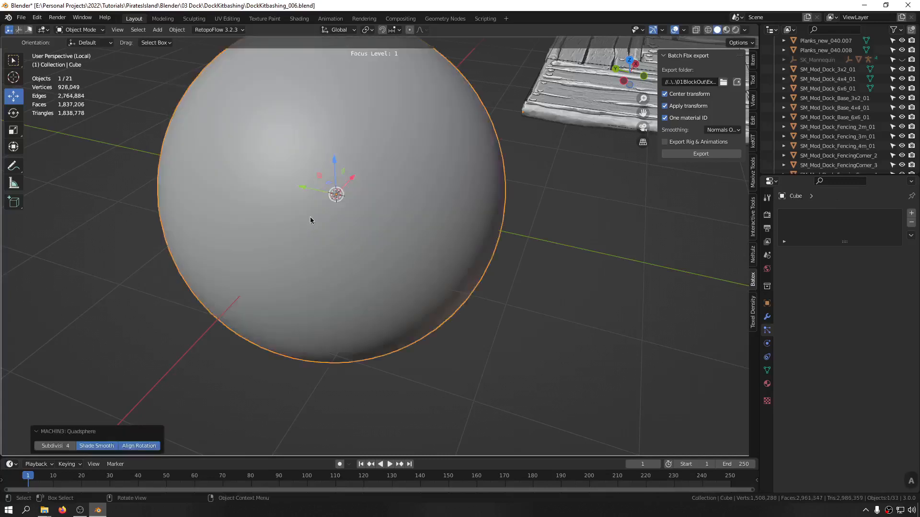
{"action": "scroll", "coordinate": [310, 220], "scroll_direction": "down", "scroll_amount": 4}
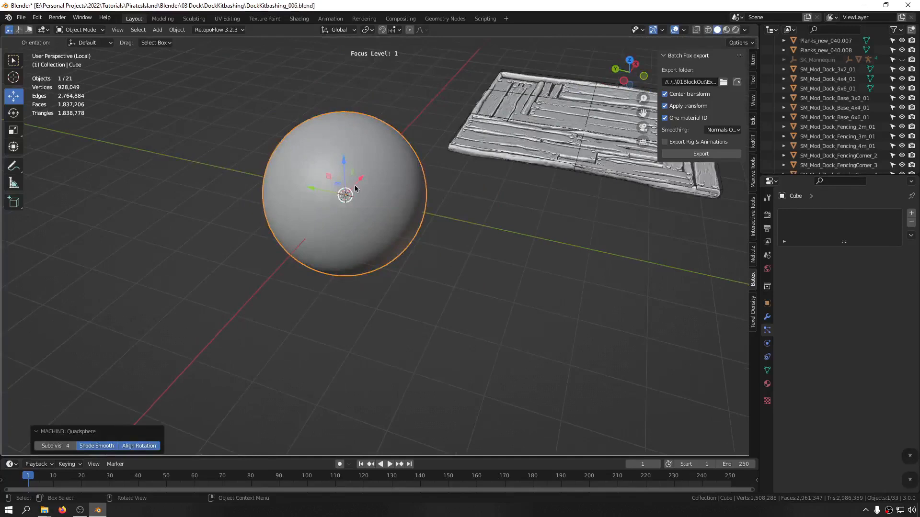
{"action": "middle_click_drag", "start_coordinate": [354, 185], "coordinate": [272, 220]}
{"action": "key", "text": "Delete"}
Select the SM_Mod_Dock_6x6_01 block-out and snap the 3D cursor to its origin at the dock's corner
{"action": "middle_click_drag", "start_coordinate": [325, 191], "coordinate": [191, 230]}
{"action": "left_click", "coordinate": [182, 191]}
{"action": "middle_click_drag", "start_coordinate": [182, 192], "coordinate": [218, 219]}
{"action": "left_click", "coordinate": [178, 141]}
{"action": "middle_click_drag", "start_coordinate": [192, 154], "coordinate": [328, 208], "text": "shift"}
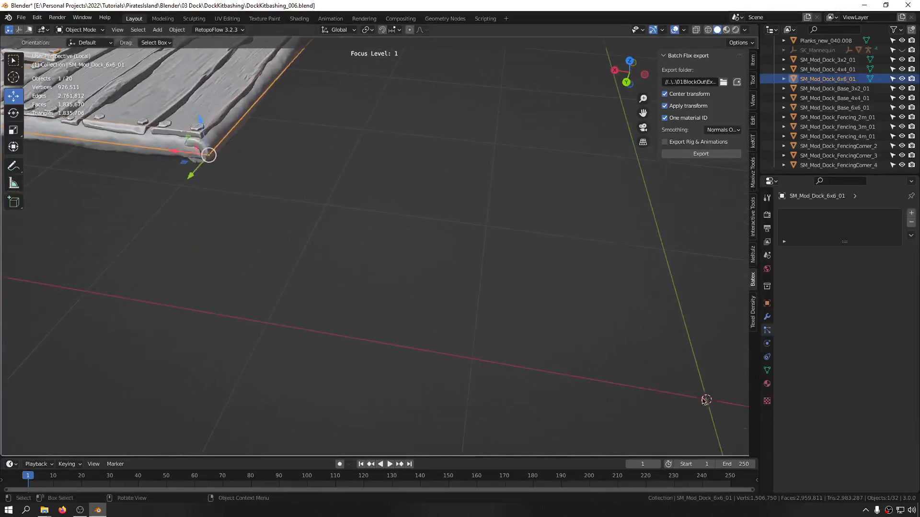
{"action": "key", "text": "shift+s"}
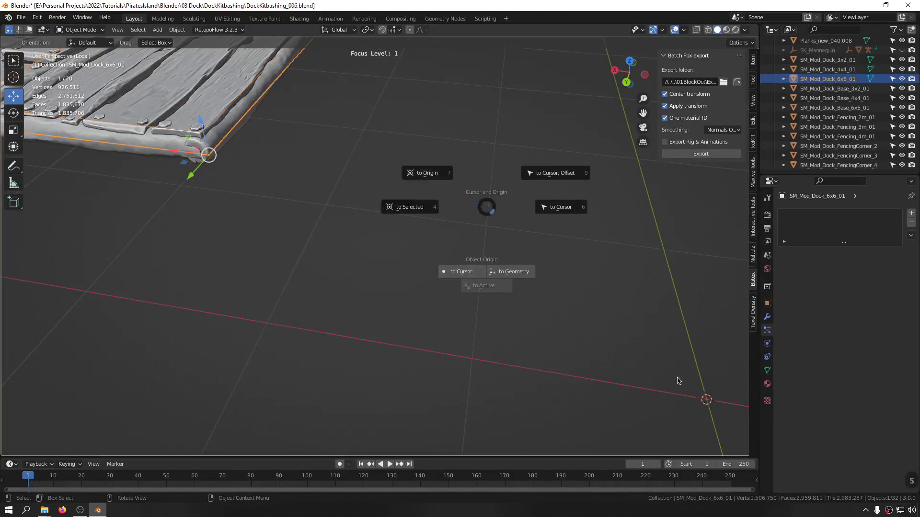
{"action": "left_click", "coordinate": [405, 210]}
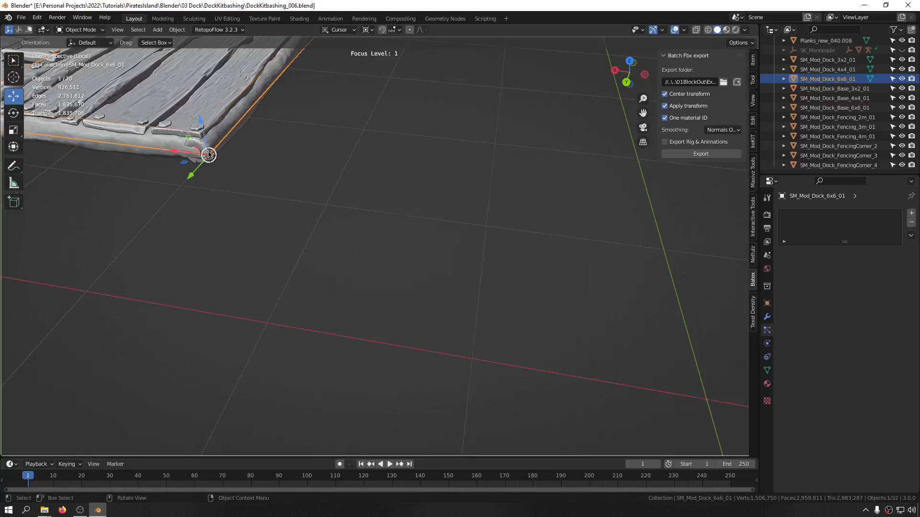
Set the joined dock mesh's origin to the 3D cursor at the block-out's corner, and save the file
{"action": "middle_click_drag", "start_coordinate": [208, 154], "coordinate": [363, 146], "text": "shift"}
{"action": "scroll", "coordinate": [277, 181], "scroll_direction": "up", "scroll_amount": 5}
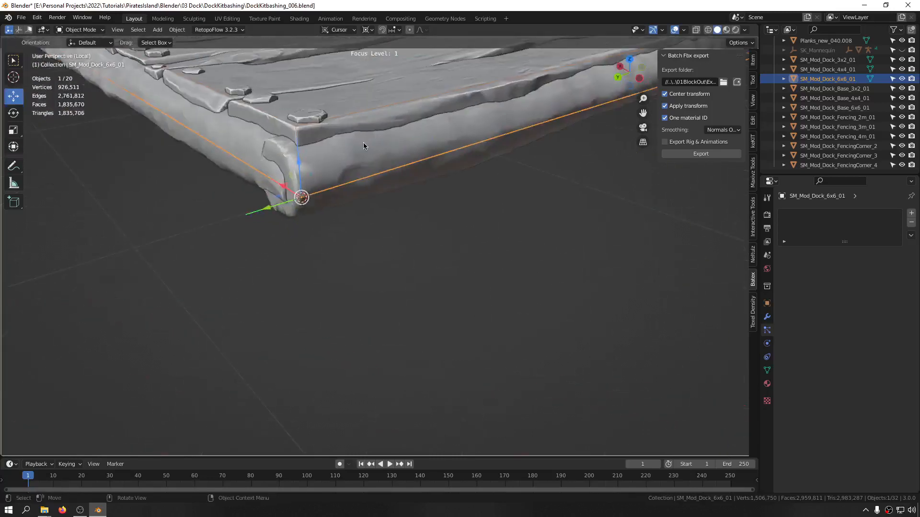
{"action": "left_click", "coordinate": [364, 143]}
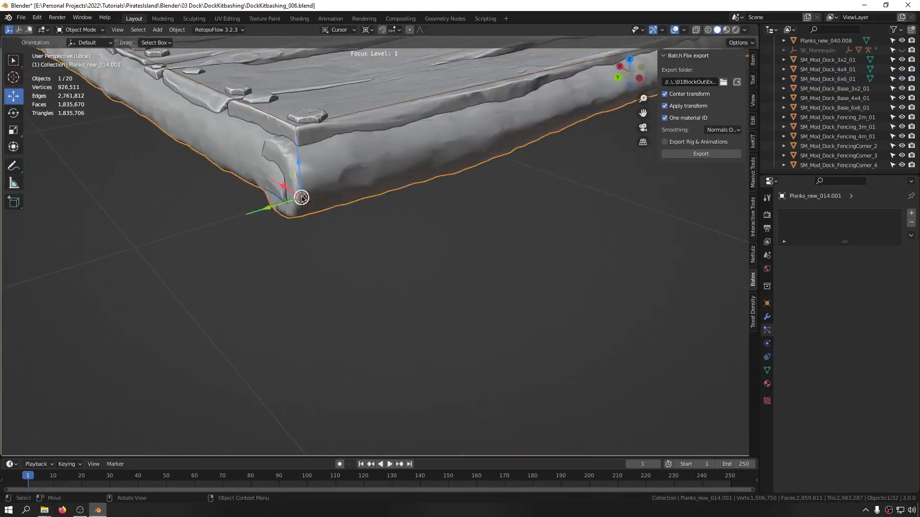
{"action": "key", "text": "shift+s"}
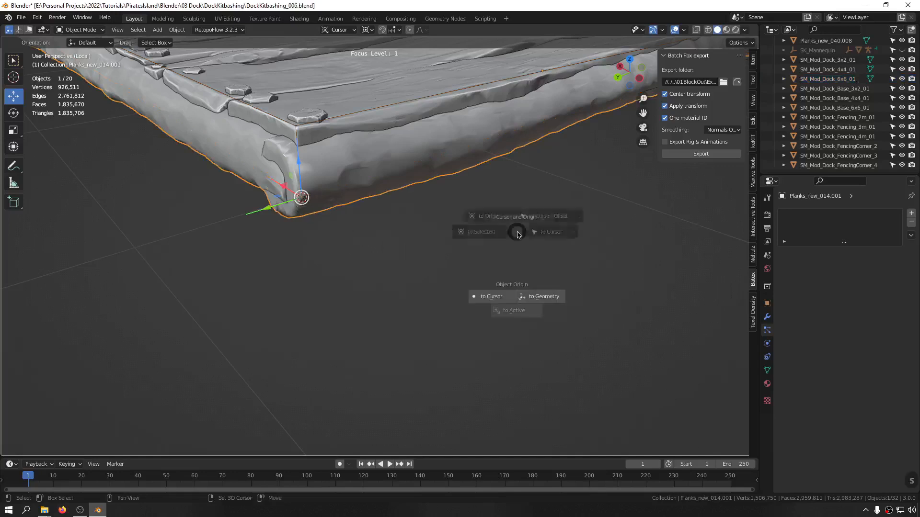
{"action": "left_click", "coordinate": [475, 300]}
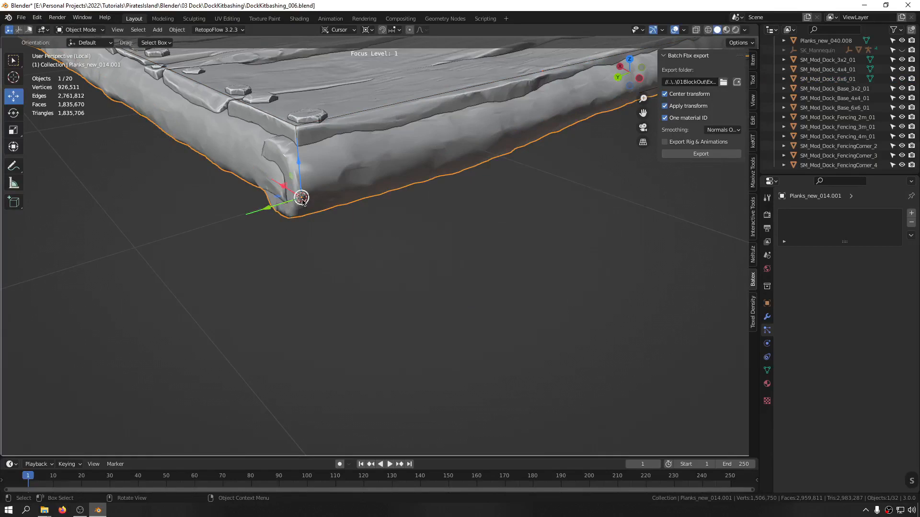
{"action": "middle_click_drag", "start_coordinate": [388, 167], "coordinate": [372, 277], "text": "ctrl"}
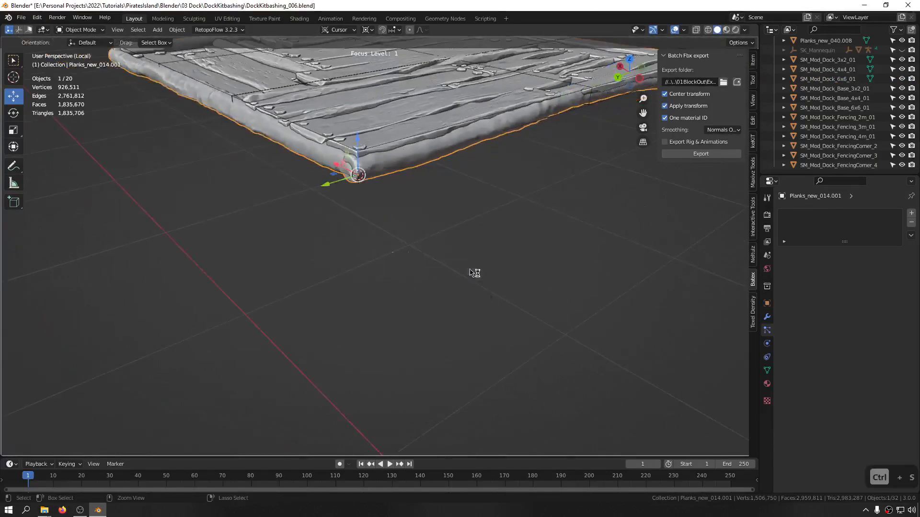
{"action": "key", "text": "ctrl+s"}
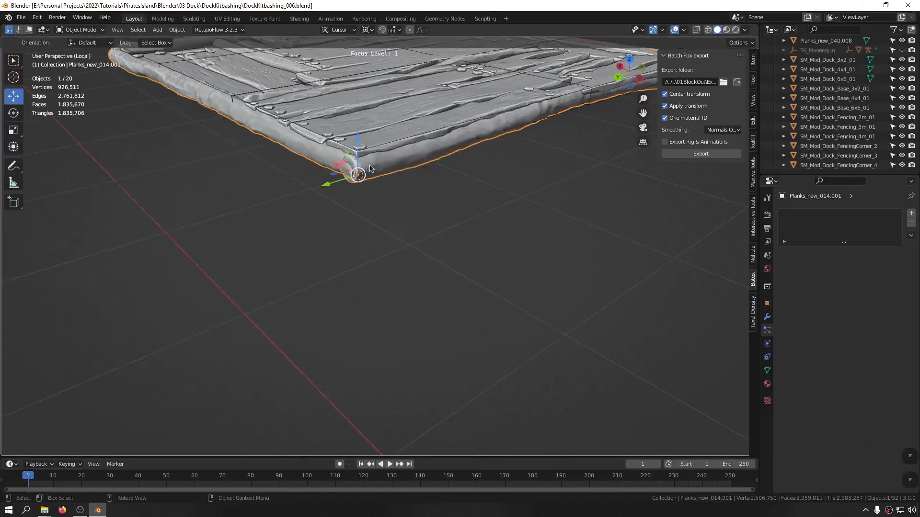
Send the 3D cursor back to the world origin
{"action": "mouse_move", "coordinate": [370, 169]}
{"action": "middle_mouse_down"}
{"action": "mouse_move", "coordinate": [402, 195]}
{"action": "mouse_move", "coordinate": [354, 171]}
{"action": "middle_mouse_up"}
{"action": "key", "text": "shift+s"}
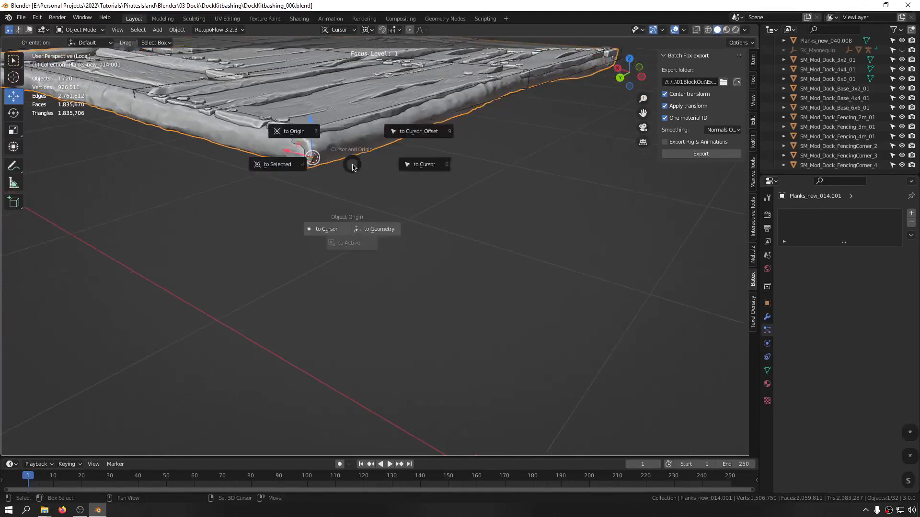
{"action": "key", "text": "shift+s"}
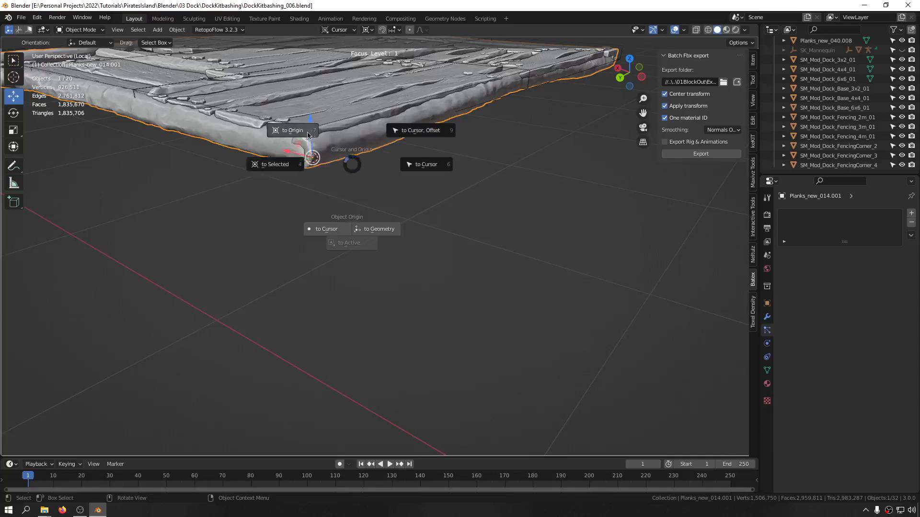
{"action": "left_click", "coordinate": [278, 130]}
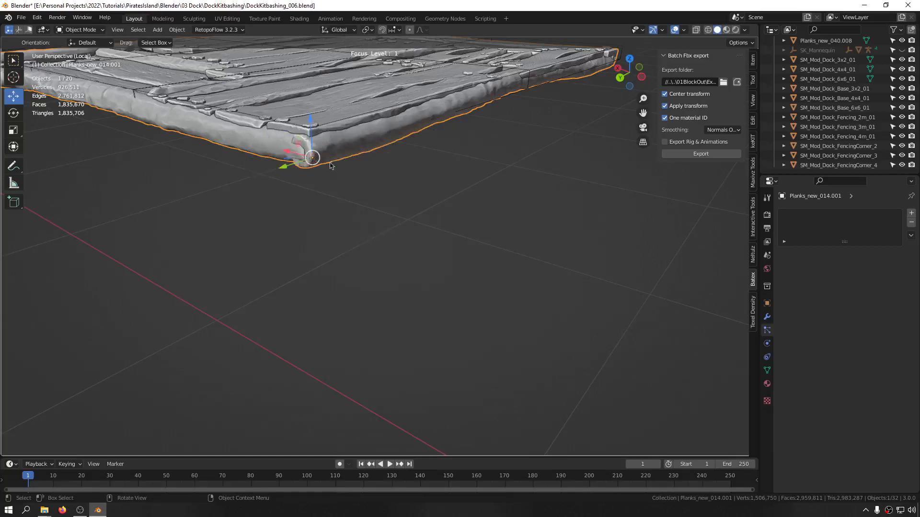
Clear the joined dock mesh's location so its corner sits on the world origin, and save the file
{"action": "middle_click_drag", "start_coordinate": [376, 224], "coordinate": [534, 324], "text": "ctrl"}
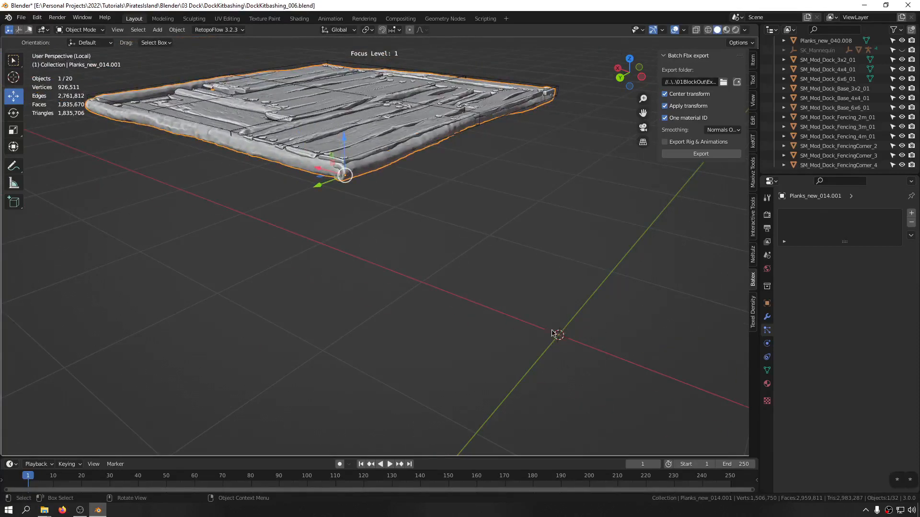
{"action": "middle_click_drag", "start_coordinate": [537, 347], "coordinate": [345, 331]}
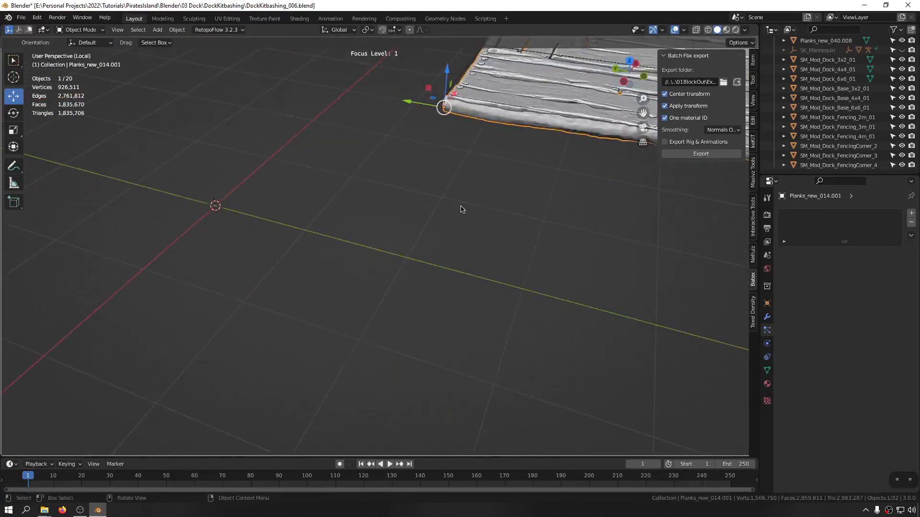
{"action": "middle_click_drag", "start_coordinate": [201, 187], "coordinate": [379, 259], "text": "ctrl"}
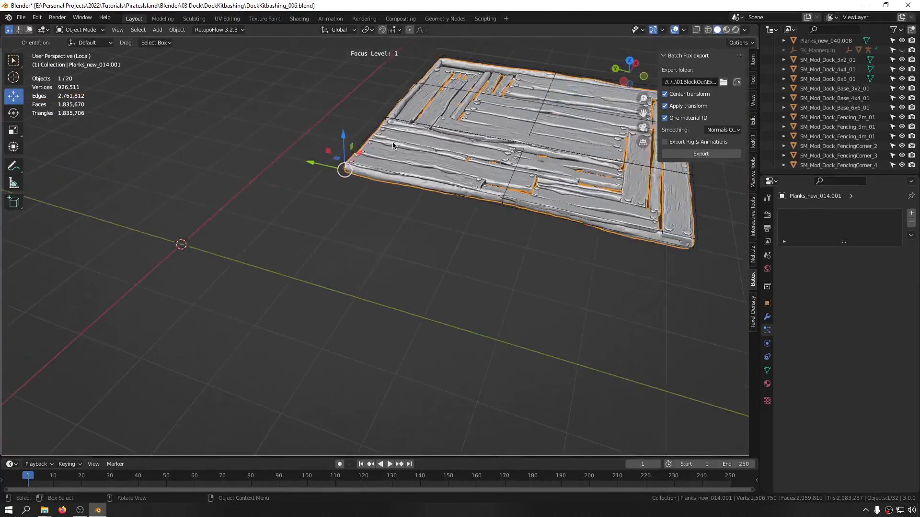
{"action": "key", "text": "alt+g"}
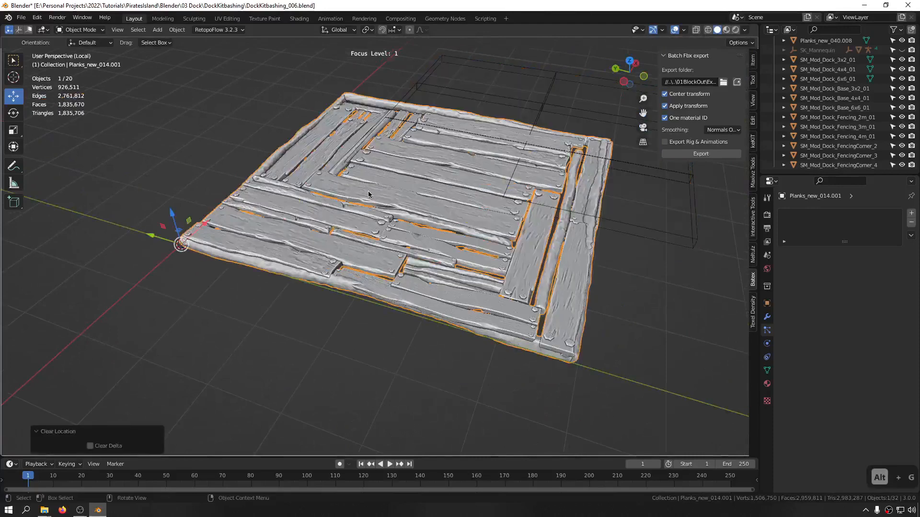
{"action": "key", "text": "ctrl+s"}
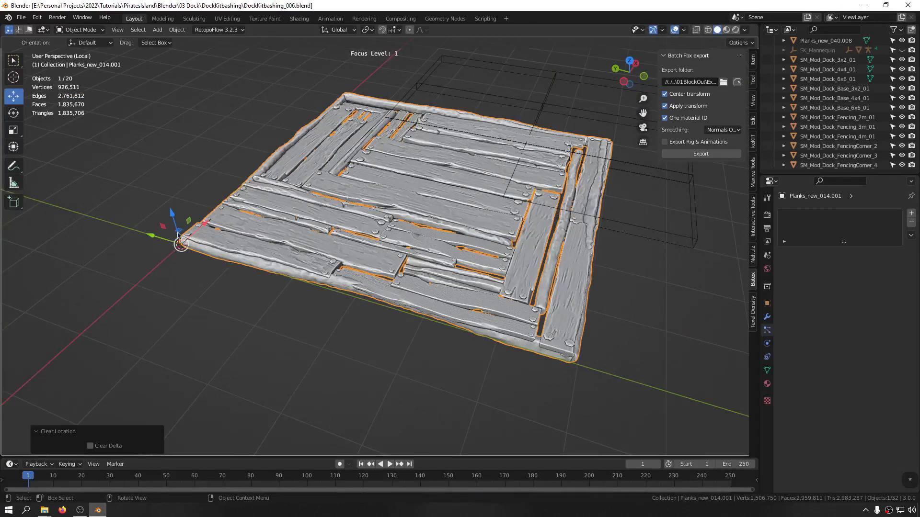
{"action": "middle_click_drag", "start_coordinate": [180, 244], "coordinate": [259, 249]}
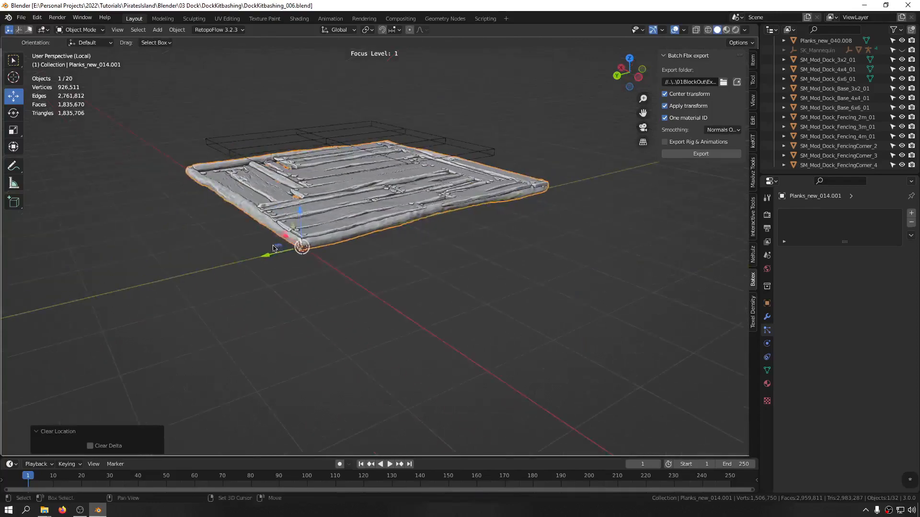
Copy the name of the SM_Mod_Dock_6x6_01 block-out, and delete the block-out
{"action": "scroll", "coordinate": [293, 258], "scroll_direction": "up", "scroll_amount": 8}
{"action": "middle_click_drag", "start_coordinate": [317, 232], "coordinate": [397, 295]}
{"action": "left_click_drag", "start_coordinate": [533, 209], "coordinate": [435, 291]}
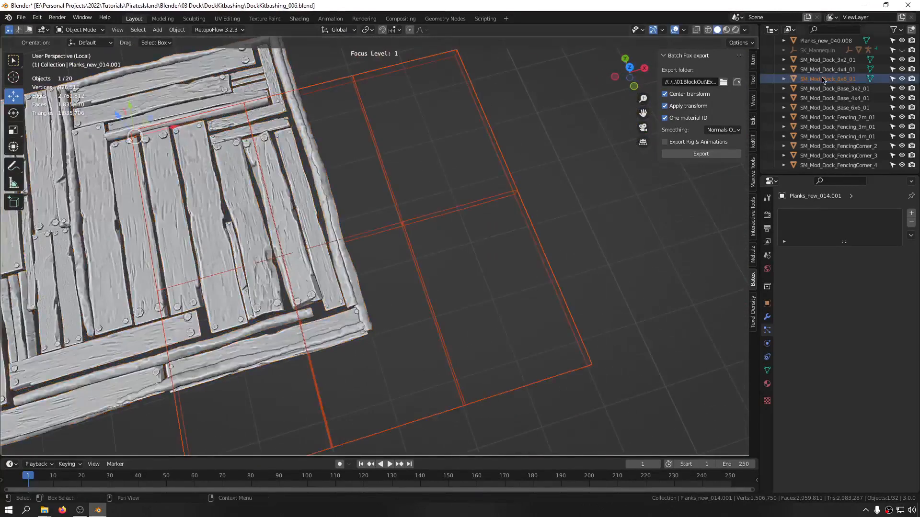
{"action": "double_click", "coordinate": [839, 79]}
{"action": "key", "text": "ctrl+c"}
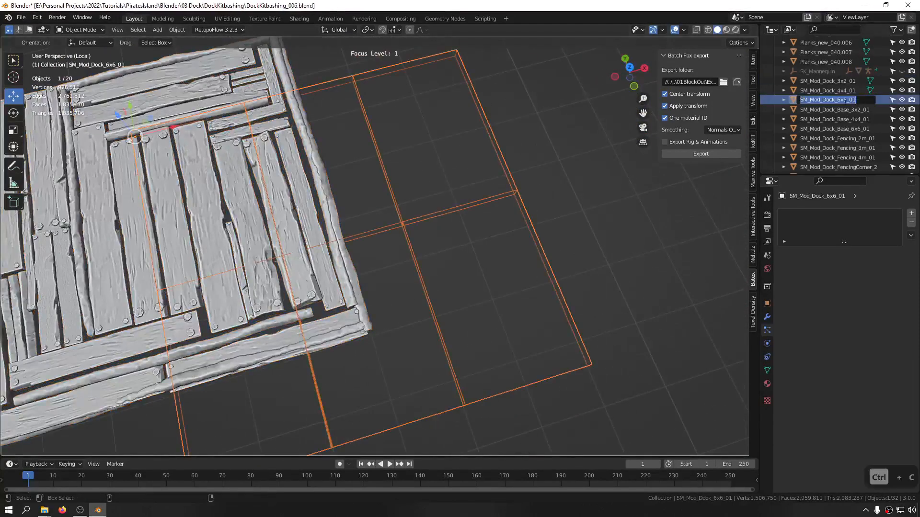
{"action": "key", "text": "x"}
{"action": "middle_click_drag", "start_coordinate": [357, 251], "coordinate": [628, 238], "text": "shift"}
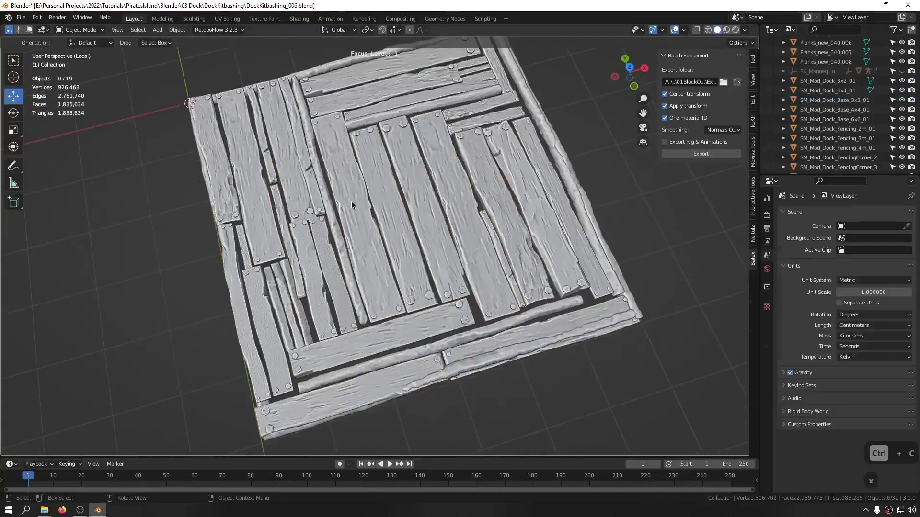
Rename the joined dock mesh to SM_Mod_Dock_6x6_01 using the copied name, and save the file
{"action": "left_click", "coordinate": [384, 222]}
{"action": "key", "text": "F2"}
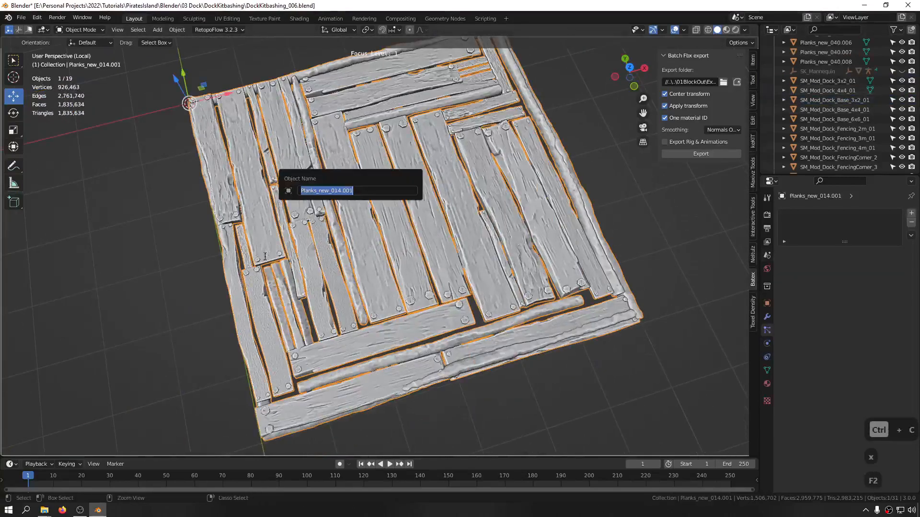
{"action": "key", "text": "ctrl+v"}
{"action": "key", "text": "Return"}
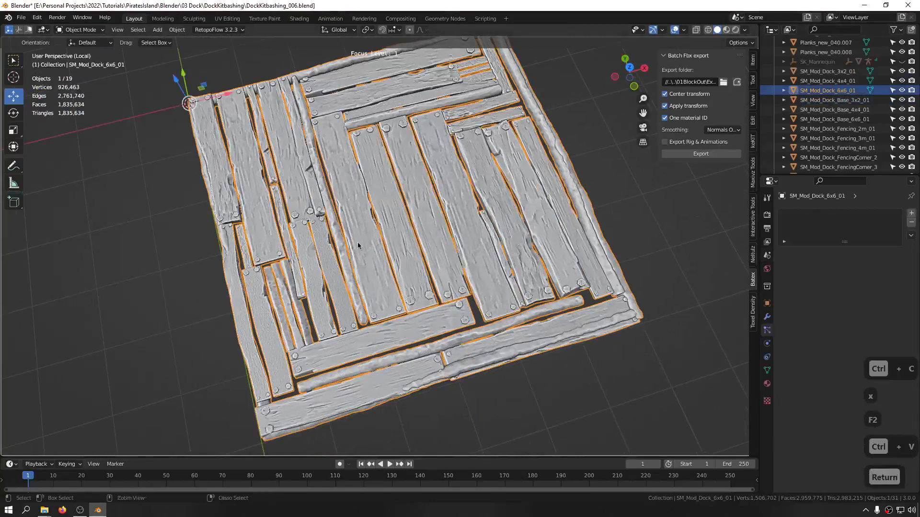
{"action": "key", "text": "ctrl+s"}
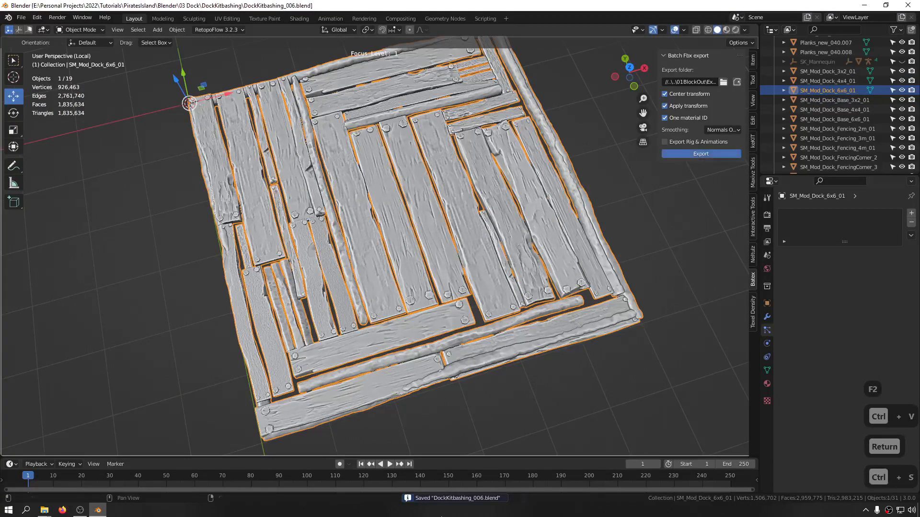
Save an incremental version of the file as DockKitbashing_007.blend and leave the isolated view of the dock
{"action": "key", "text": "ctrl+s"}
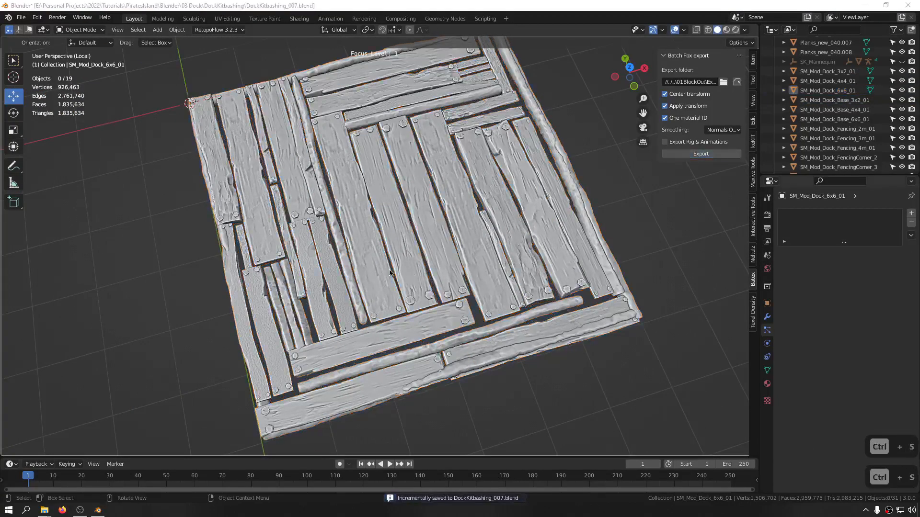
{"action": "middle_click_drag", "start_coordinate": [339, 268], "coordinate": [341, 312]}
{"action": "scroll", "coordinate": [372, 294], "scroll_direction": "down", "scroll_amount": 3}
{"action": "key", "text": "ctrl+f"}
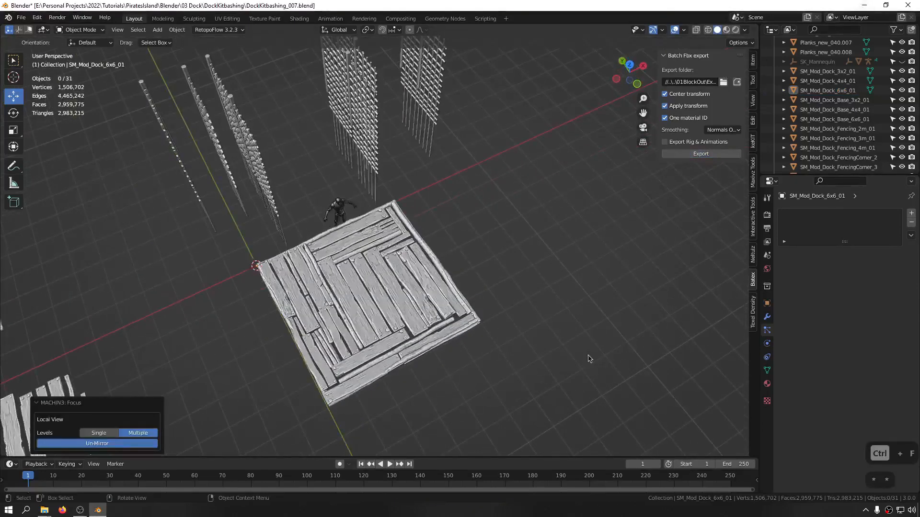
{"action": "middle_click_drag", "start_coordinate": [364, 346], "coordinate": [383, 289]}
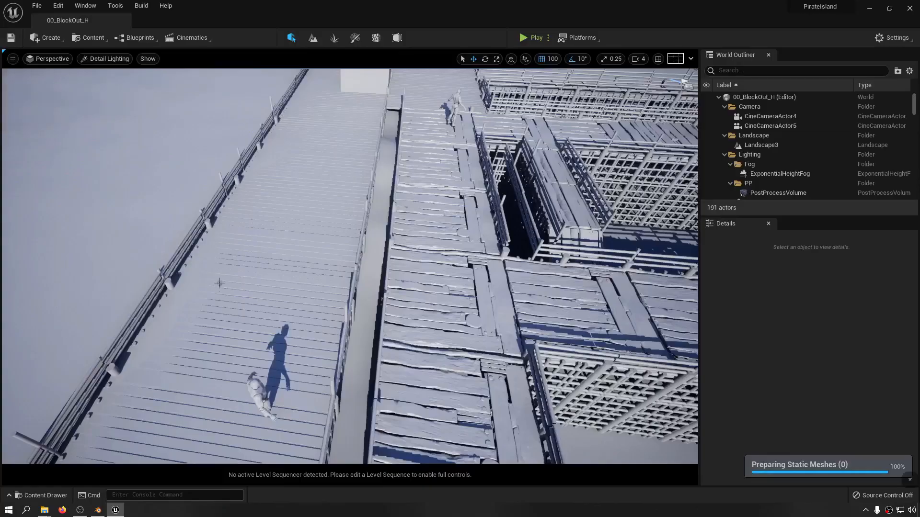
Switch to Unreal Editor, select a 6x6 dock tile on the walkway and locate its mesh asset in the Dock folder
{"action": "right_click_drag", "start_coordinate": [220, 283], "coordinate": [311, 339]}
{"action": "key", "text": "w"}
{"action": "key", "text": "d"}
{"action": "key", "text": "a"}
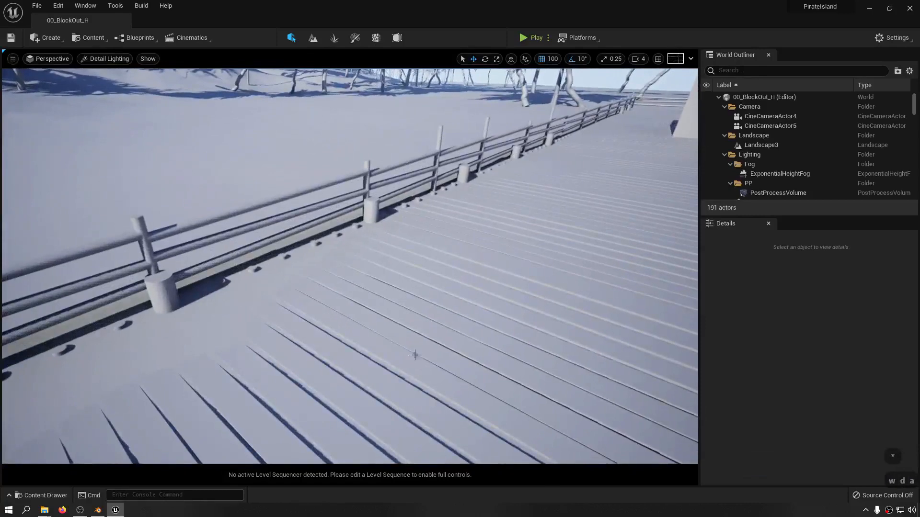
{"action": "left_click", "coordinate": [415, 354]}
{"action": "left_click", "coordinate": [808, 415]}
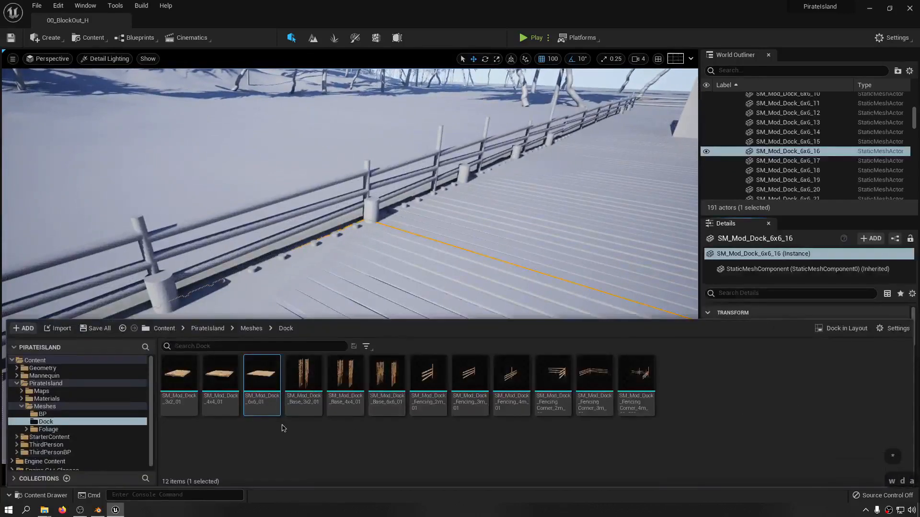
Enable Nanite on the SM_Mod_Dock_6x6_01 static mesh and reimport it from its source file
{"action": "right_click", "coordinate": [264, 383]}
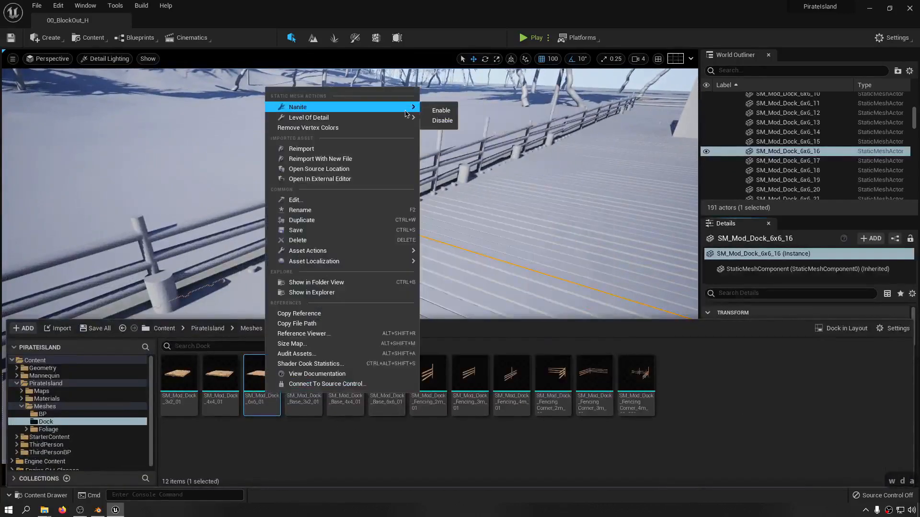
{"action": "left_click", "coordinate": [439, 111]}
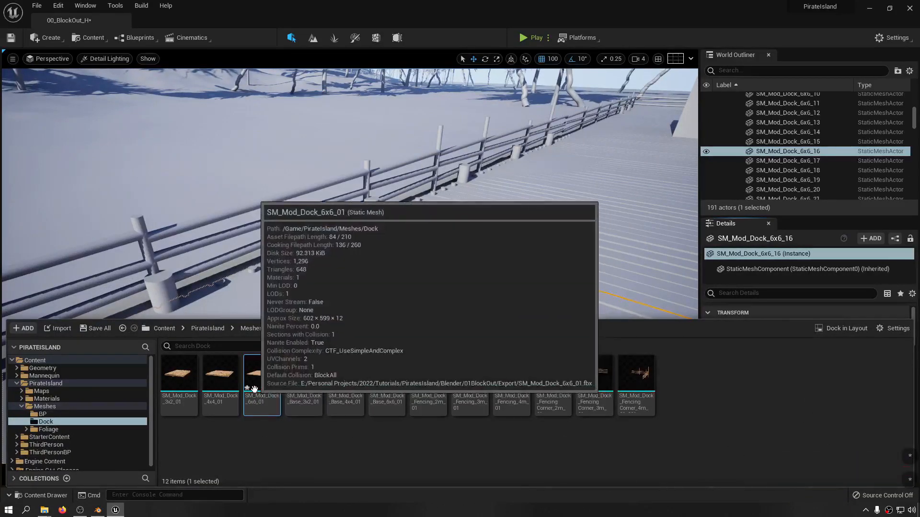
{"action": "right_click", "coordinate": [268, 383]}
{"action": "left_click", "coordinate": [292, 145]}
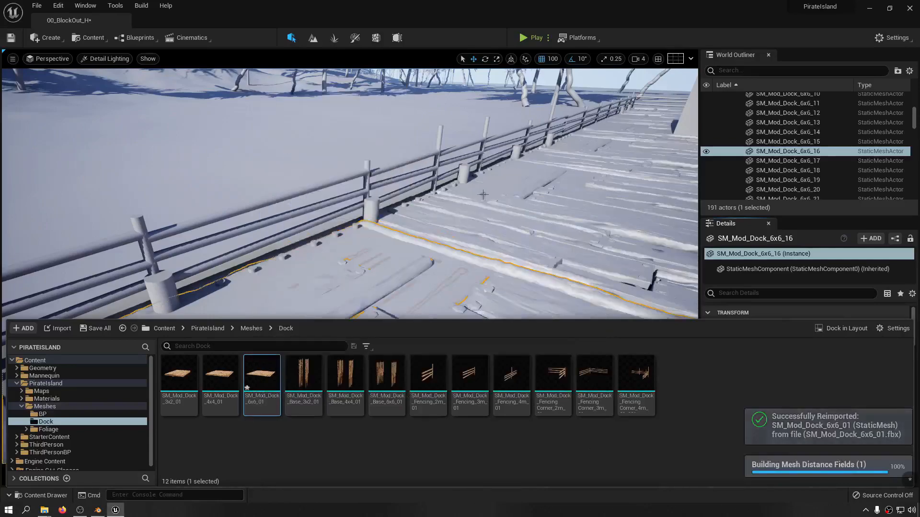
Examine the reimported dock tiles along the walkway from several angles
{"action": "right_click_drag", "start_coordinate": [480, 309], "coordinate": [700, 191]}
{"action": "key", "text": "s"}
{"action": "key", "text": "a"}
{"action": "left_click", "coordinate": [575, 136]}
{"action": "key", "text": "a"}
{"action": "key", "text": "w"}
{"action": "key", "text": "w"}
{"action": "key", "text": "d"}
{"action": "key", "text": "s"}
{"action": "key", "text": "s"}
{"action": "key", "text": "s"}
{"action": "key", "text": "s"}
{"action": "key", "text": "s"}
{"action": "key", "text": "s"}
{"action": "key", "text": "a"}
{"action": "key", "text": "s"}
{"action": "key", "text": "q"}
{"action": "key", "text": "q"}
{"action": "key", "text": "q"}
{"action": "key", "text": "q"}
{"action": "key", "text": "q"}
{"action": "key", "text": "q"}
{"action": "key", "text": "q"}
{"action": "key", "text": "q"}
{"action": "key", "text": "q"}
{"action": "key", "text": "q"}
{"action": "key", "text": "q"}
{"action": "key", "text": "s"}
{"action": "key", "text": "a"}
{"action": "right_click_drag", "start_coordinate": [503, 269], "coordinate": [537, 276]}
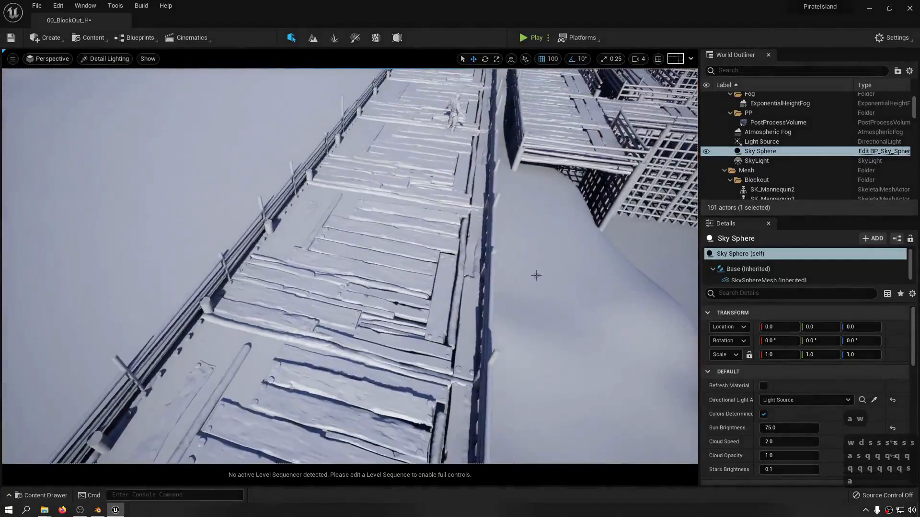
Rotate the walkway tile SM_Mod_Dock_6x6_18 to about -50° around Z and move it back into its gap
{"action": "left_click", "coordinate": [324, 296]}
{"action": "key", "text": "r"}
{"action": "left_click_drag", "start_coordinate": [230, 345], "coordinate": [229, 277]}
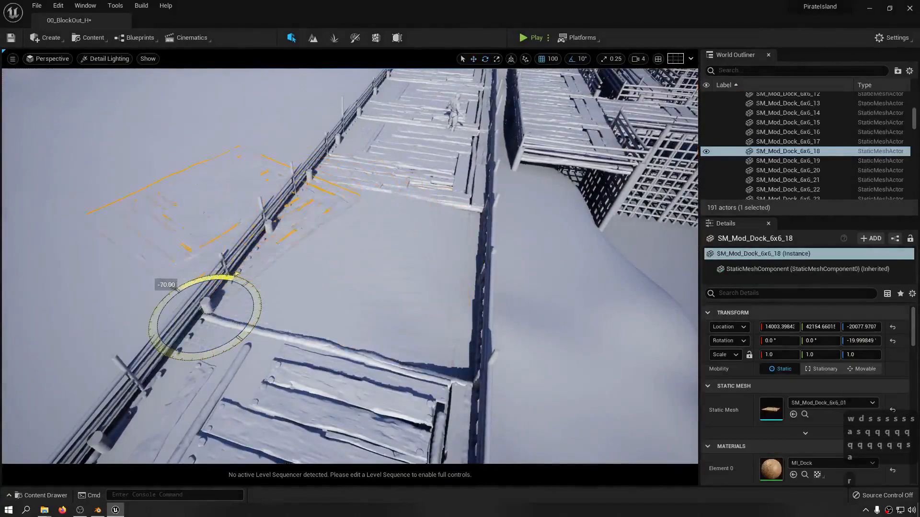
{"action": "key", "text": "w"}
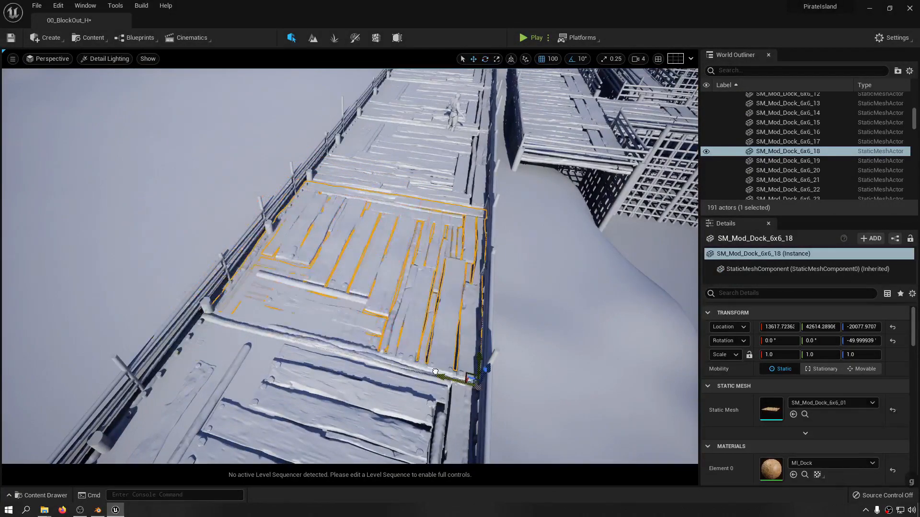
Rotate the neighbouring tile SM_Mod_Dock_6x6_17 to 130° around Z and fit it back into the walkway
{"action": "right_click_drag", "start_coordinate": [363, 347], "coordinate": [329, 320]}
{"action": "key", "text": "w"}
{"action": "key", "text": "a"}
{"action": "key", "text": "e"}
{"action": "left_click", "coordinate": [363, 348]}
{"action": "key", "text": "s"}
{"action": "key", "text": "s"}
{"action": "key", "text": "r"}
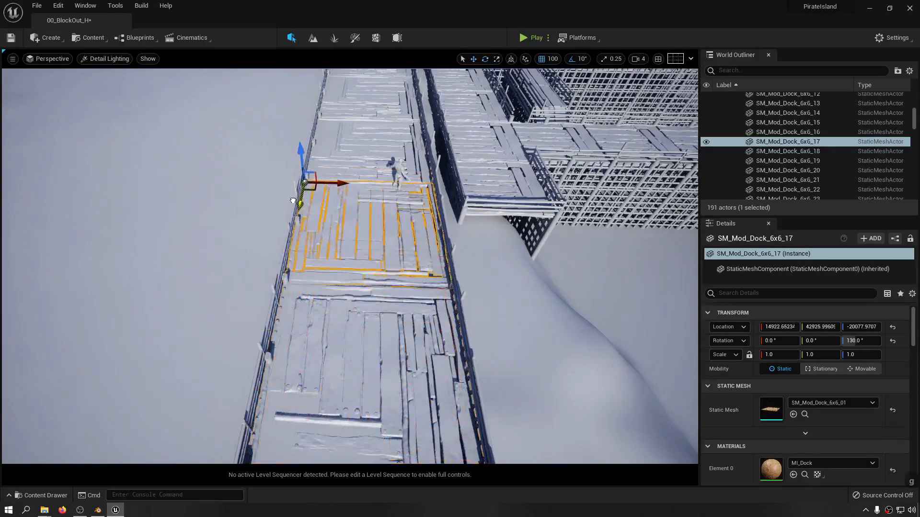
Check the two turned tiles up close for plank variation and save the level
{"action": "key", "text": "q"}
{"action": "right_click_drag", "start_coordinate": [293, 201], "coordinate": [330, 216]}
{"action": "key", "text": "w"}
{"action": "key", "text": "s"}
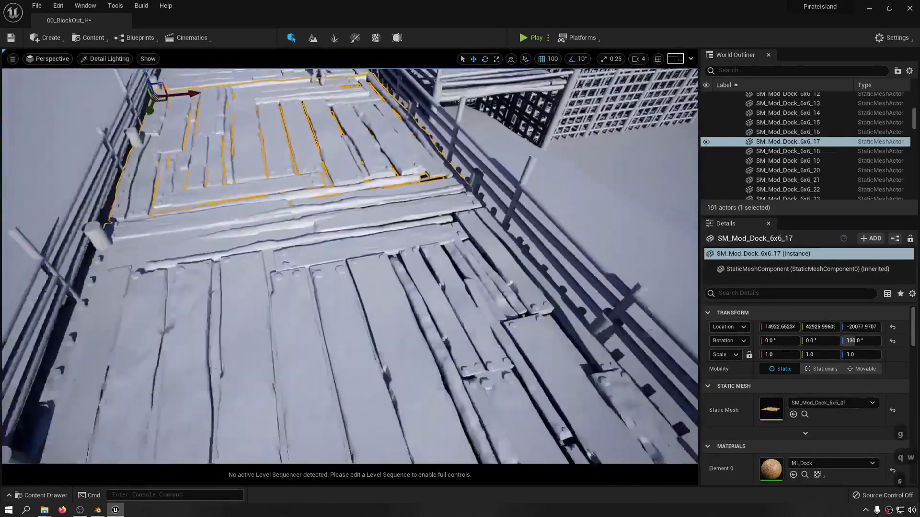
{"action": "key", "text": "d"}
{"action": "right_click_drag", "start_coordinate": [386, 244], "coordinate": [159, 275]}
{"action": "key", "text": "w"}
{"action": "key", "text": "d"}
{"action": "key", "text": "d"}
{"action": "key", "text": "d"}
{"action": "key", "text": "ctrl+s"}
Examine the whole dock layout with the new planks from around and above the piers
{"action": "key", "text": "w"}
{"action": "key", "text": "a"}
{"action": "key", "text": "a"}
{"action": "key", "text": "a"}
{"action": "key", "text": "a"}
{"action": "key", "text": "a"}
{"action": "key", "text": "a"}
{"action": "key", "text": "a"}
{"action": "key", "text": "a"}
{"action": "key", "text": "a"}
{"action": "key", "text": "a"}
{"action": "key", "text": "a"}
{"action": "key", "text": "e"}
{"action": "key", "text": "w"}
{"action": "key", "text": "d"}
{"action": "key", "text": "w"}
{"action": "key", "text": "e"}
{"action": "key", "text": "e"}
{"action": "key", "text": "e"}
{"action": "key", "text": "d"}
{"action": "key", "text": "w"}
{"action": "key", "text": "q"}
{"action": "key", "text": "s"}
{"action": "key", "text": "s"}
{"action": "key", "text": "s"}
{"action": "key", "text": "s"}
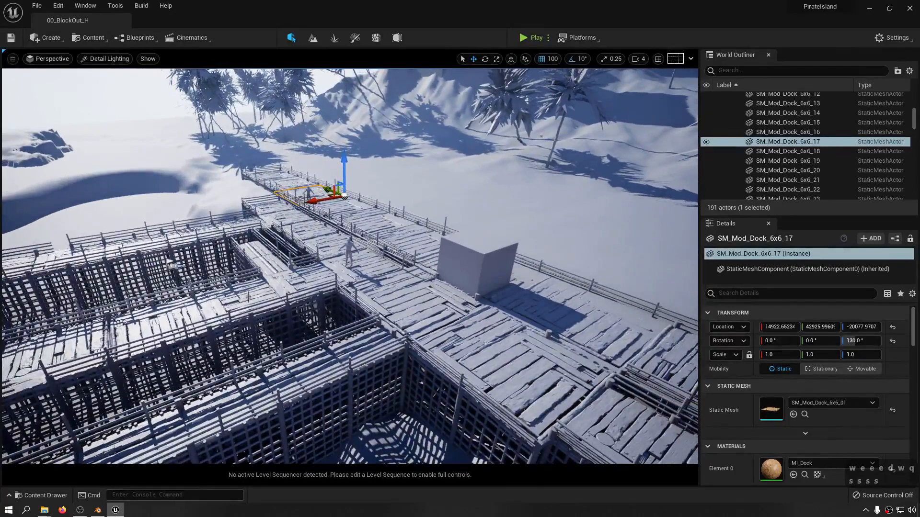
Save the level and switch the viewport shading to Lit
{"action": "key", "text": "ctrl+s"}
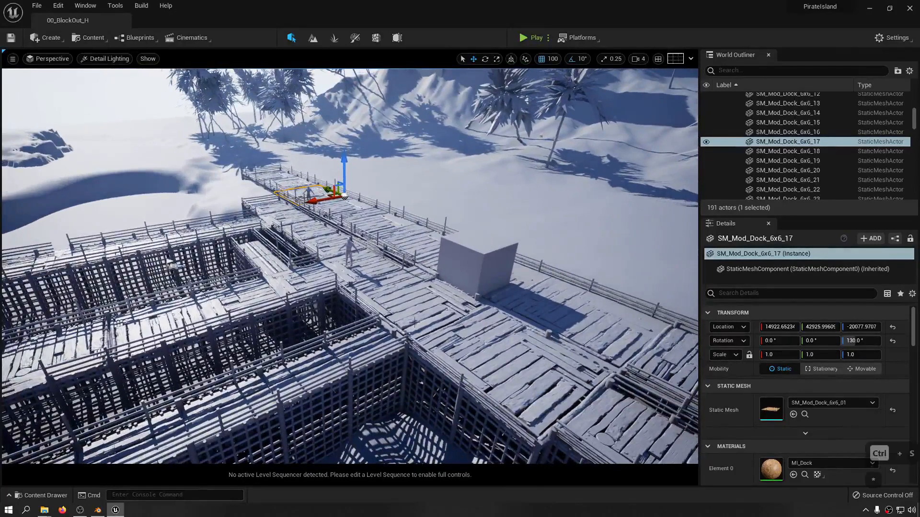
{"action": "left_click", "coordinate": [106, 84]}
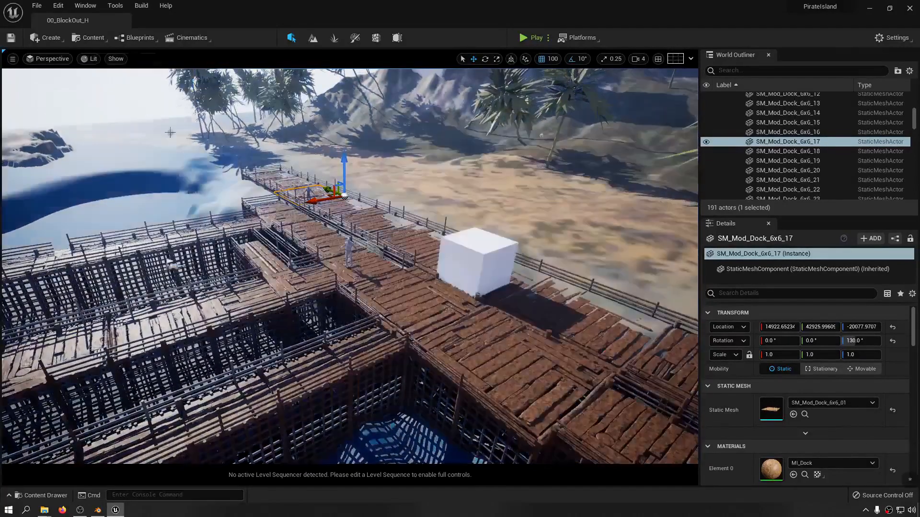
Examine the textured planks in lit shading, selecting the 4x4 tile SM_Mod_Dock_6x6_4 to compare it with its neighbours
{"action": "right_click_drag", "start_coordinate": [230, 191], "coordinate": [259, 261]}
{"action": "key", "text": "w"}
{"action": "key", "text": "e"}
{"action": "key", "text": "d"}
{"action": "key", "text": "s"}
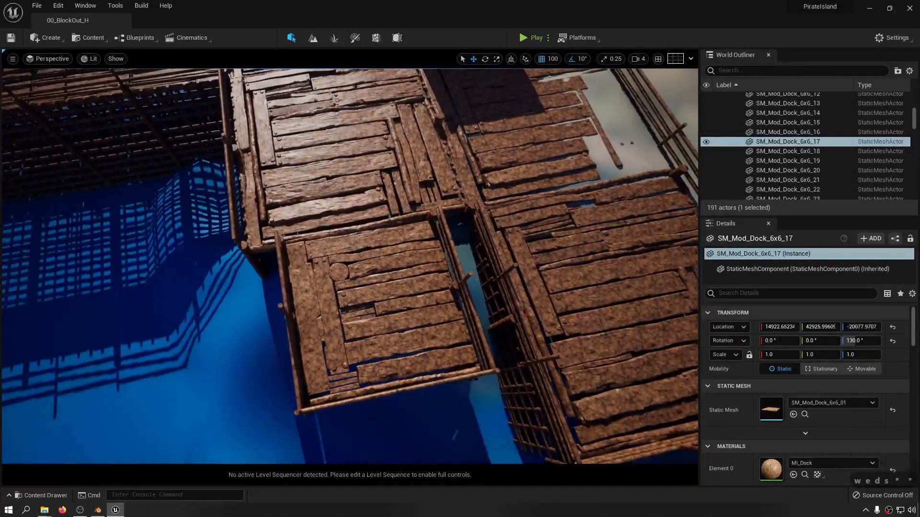
{"action": "key", "text": "w"}
{"action": "right_click_drag", "start_coordinate": [349, 317], "coordinate": [381, 275]}
{"action": "left_click", "coordinate": [349, 316]}
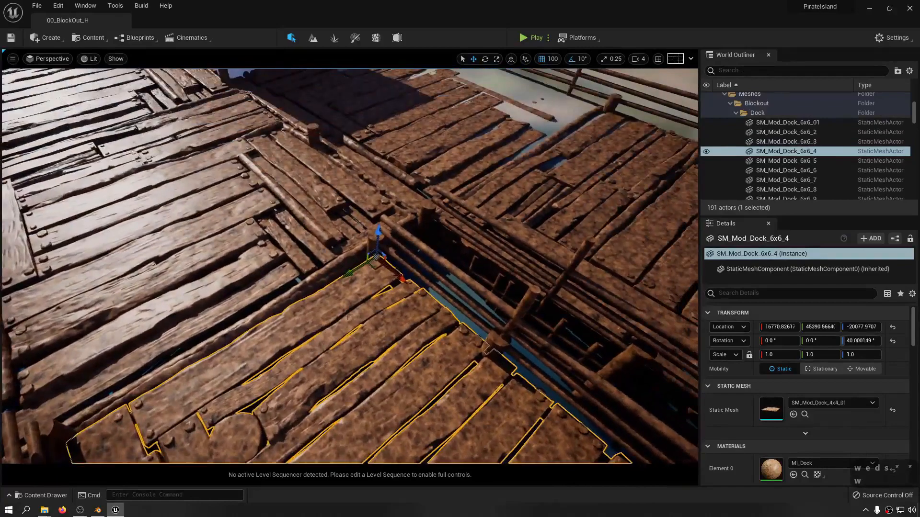
{"action": "key", "text": "s"}
{"action": "right_click_drag", "start_coordinate": [183, 355], "coordinate": [239, 369]}
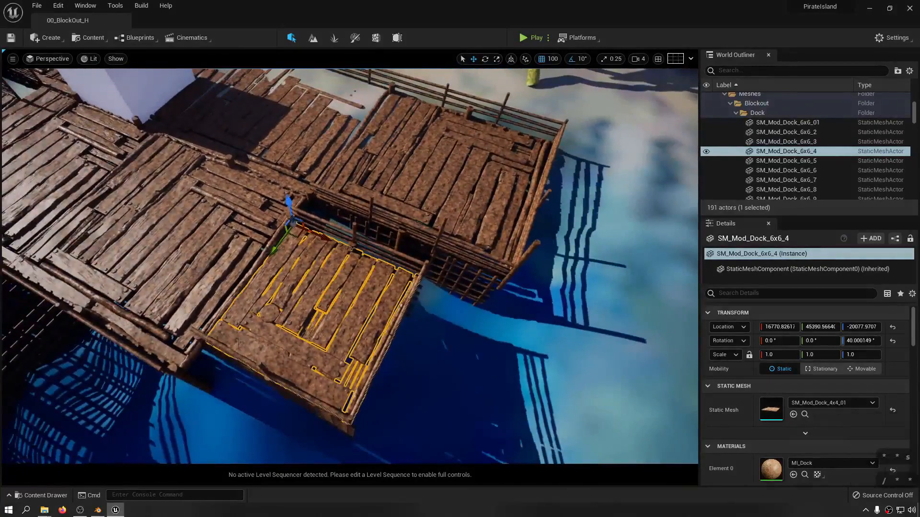
{"action": "right_click_drag", "start_coordinate": [349, 288], "coordinate": [278, 220]}
{"action": "key", "text": "a"}
{"action": "key", "text": "w"}
{"action": "key", "text": "w"}
{"action": "key", "text": "d"}
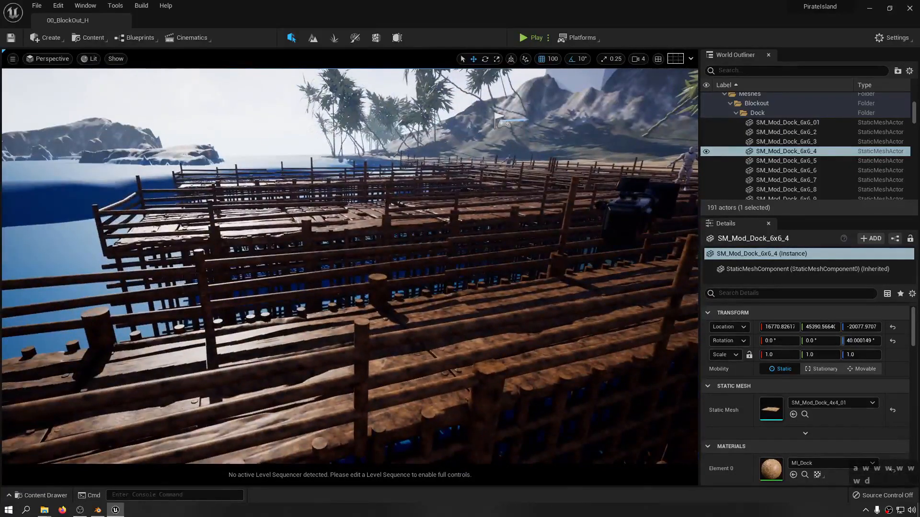
Select the 3 m fence segment SM_Mod_Dock_6x6_72 and examine the fencing and the planks beside it
{"action": "left_click", "coordinate": [269, 259]}
{"action": "right_click_drag", "start_coordinate": [268, 259], "coordinate": [201, 261]}
{"action": "key", "text": "w"}
{"action": "key", "text": "a"}
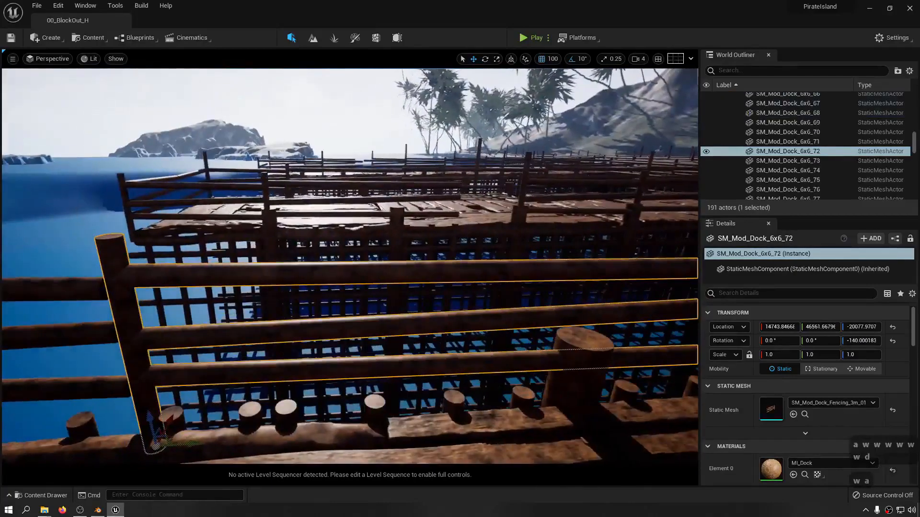
{"action": "key", "text": "KP_Multiply"}
{"action": "key", "text": "KP_Multiply"}
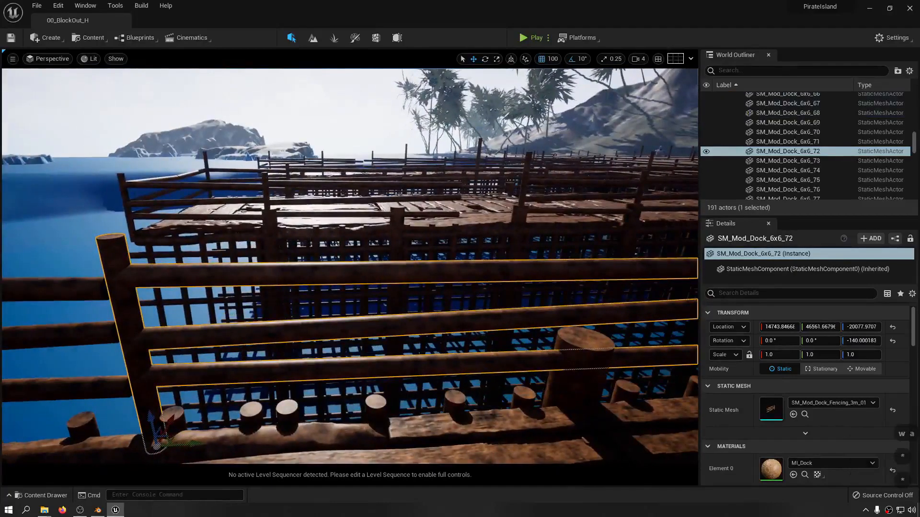
{"action": "key", "text": "s"}
{"action": "right_click_drag", "start_coordinate": [268, 259], "coordinate": [335, 378]}
{"action": "key", "text": "a"}
{"action": "key", "text": "a"}
{"action": "key", "text": "w"}
{"action": "key", "text": "d"}
{"action": "key", "text": "d"}
{"action": "key", "text": "s"}
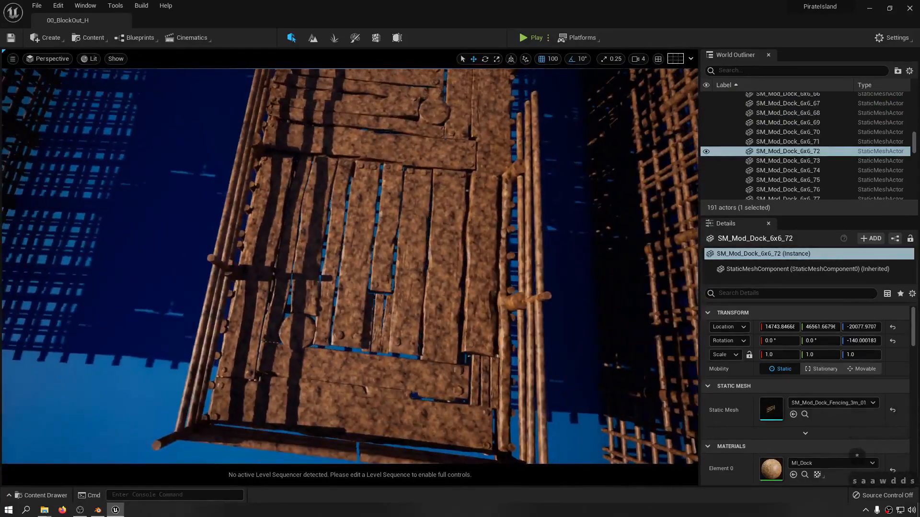
Select the 4x4 tile SM_Mod_Dock_6x6_27 at the pier's end and examine its plank detail up close and from afar
{"action": "left_click", "coordinate": [340, 231]}
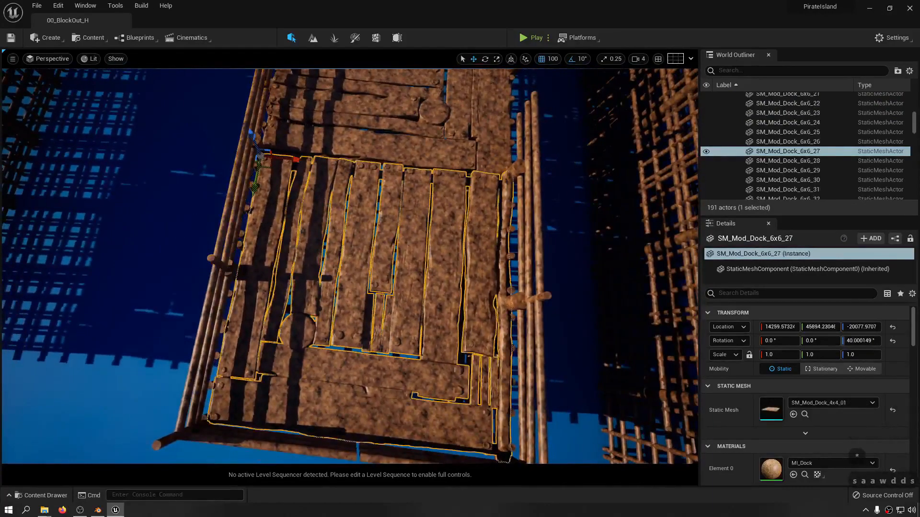
{"action": "right_click_drag", "start_coordinate": [340, 231], "coordinate": [283, 283]}
{"action": "key", "text": "w"}
{"action": "key", "text": "s"}
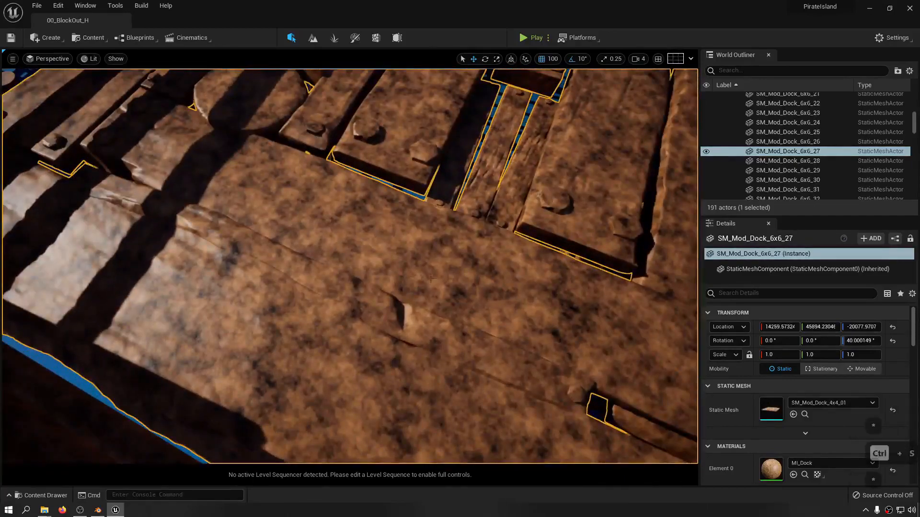
{"action": "key", "text": "s"}
{"action": "key", "text": "s"}
{"action": "key", "text": "s"}
{"action": "key", "text": "s"}
{"action": "key", "text": "s"}
{"action": "right_click_drag", "start_coordinate": [430, 279], "coordinate": [391, 266]}
{"action": "key", "text": "a"}
{"action": "key", "text": "q"}
{"action": "key", "text": "d"}
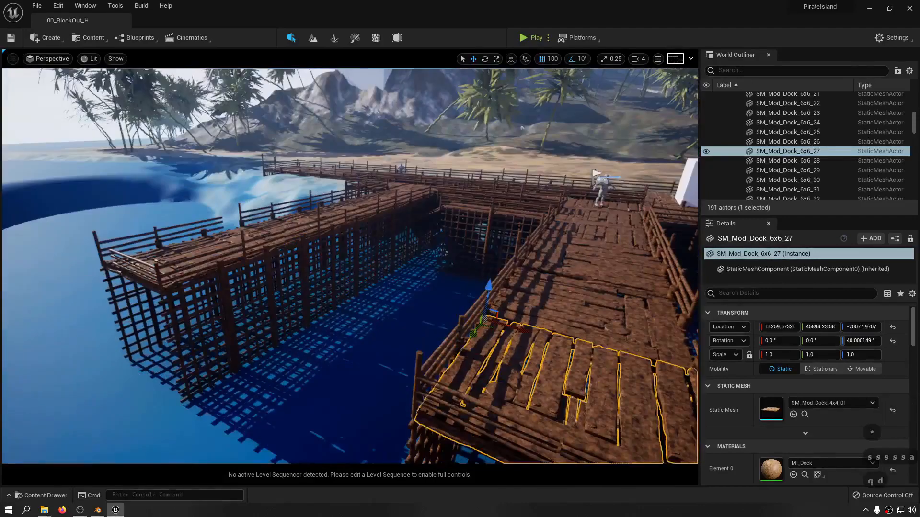
Switch back to Blender, save the file and move the SM_Mod_Dock_6x6_01 dock about 2332 cm along Y
{"action": "key", "text": "ctrl+s"}
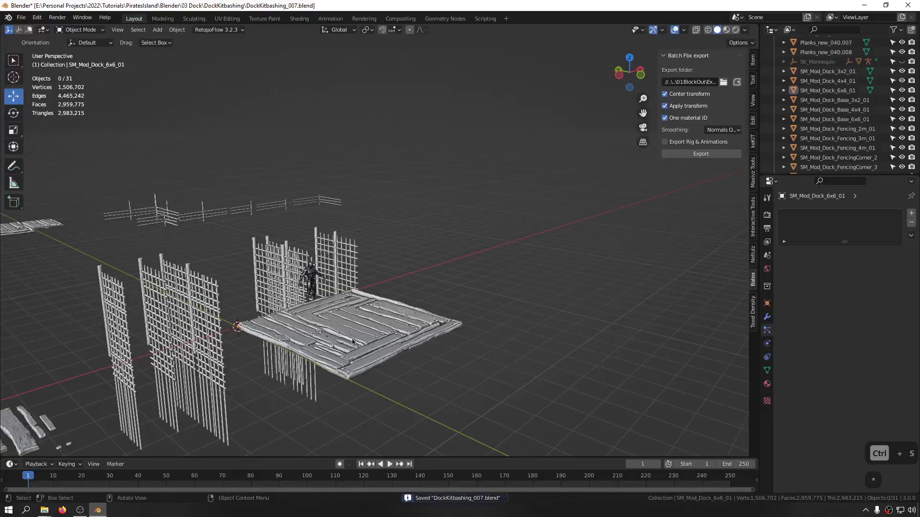
{"action": "left_click", "coordinate": [352, 341]}
{"action": "middle_click_drag", "start_coordinate": [353, 341], "coordinate": [324, 421]}
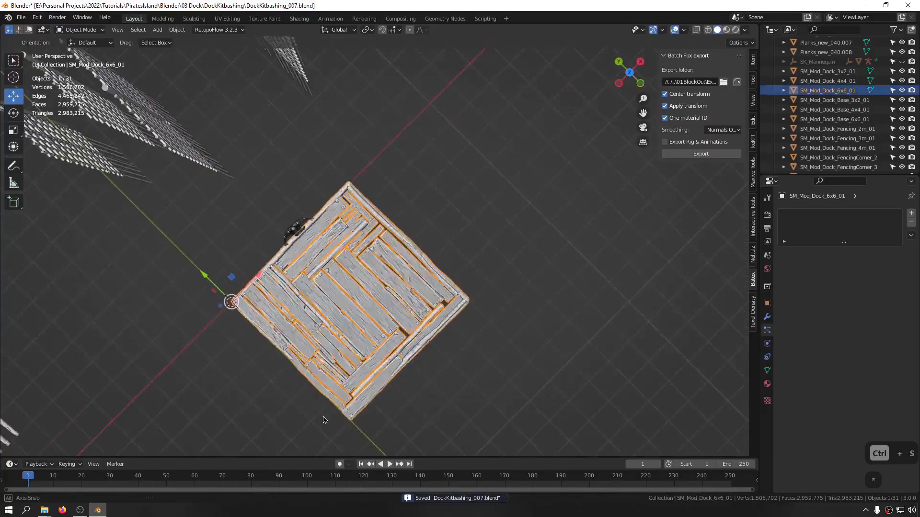
{"action": "scroll", "coordinate": [251, 333], "scroll_direction": "down", "scroll_amount": 4}
{"action": "middle_click_drag", "start_coordinate": [251, 334], "coordinate": [383, 306]}
{"action": "left_click_drag", "start_coordinate": [383, 306], "coordinate": [83, 156]}
{"action": "key", "text": "KP_Decimal"}
{"action": "key", "text": "KP_7"}
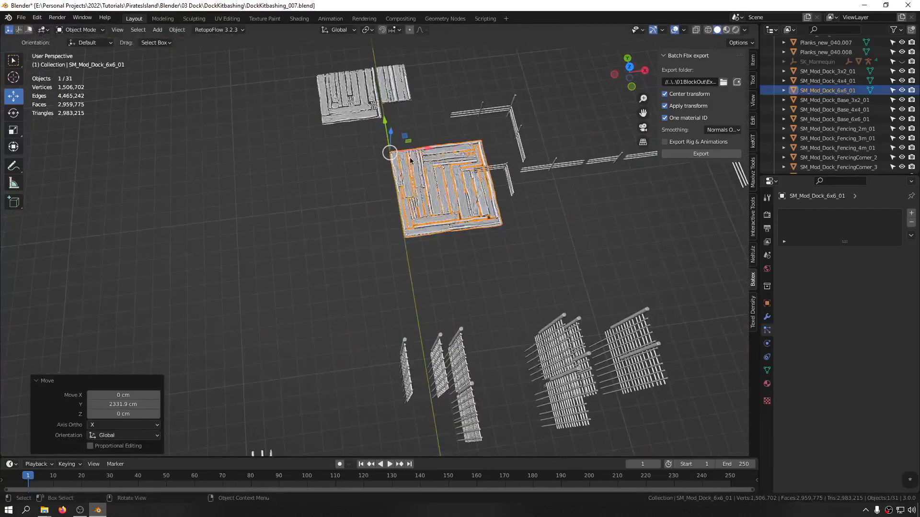
Place the SM_Mod_Dock_6x6_01 dock beside the 4x4 dock tile in top view and save the file
{"action": "middle_click_drag", "start_coordinate": [411, 195], "coordinate": [455, 285], "text": "shift"}
{"action": "key", "text": "g"}
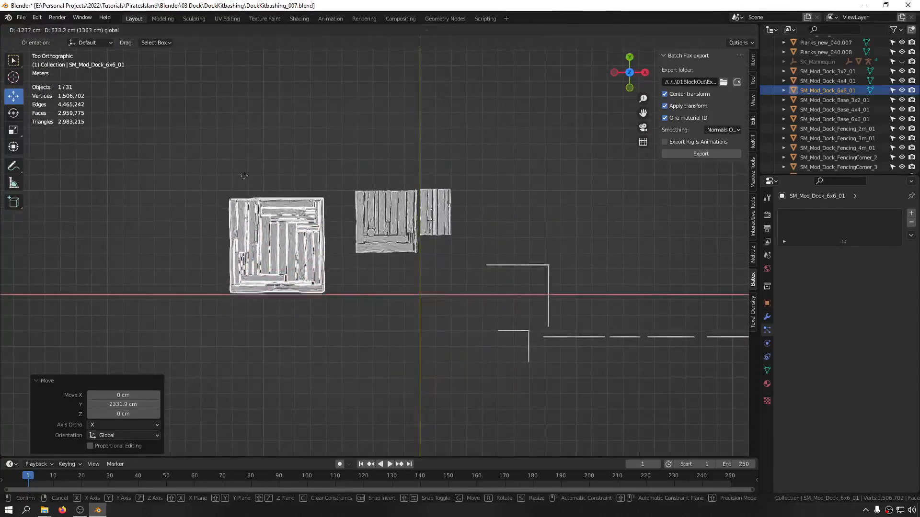
{"action": "left_click", "coordinate": [283, 164]}
{"action": "left_click", "coordinate": [436, 245]}
{"action": "key", "text": "ctrl+s"}
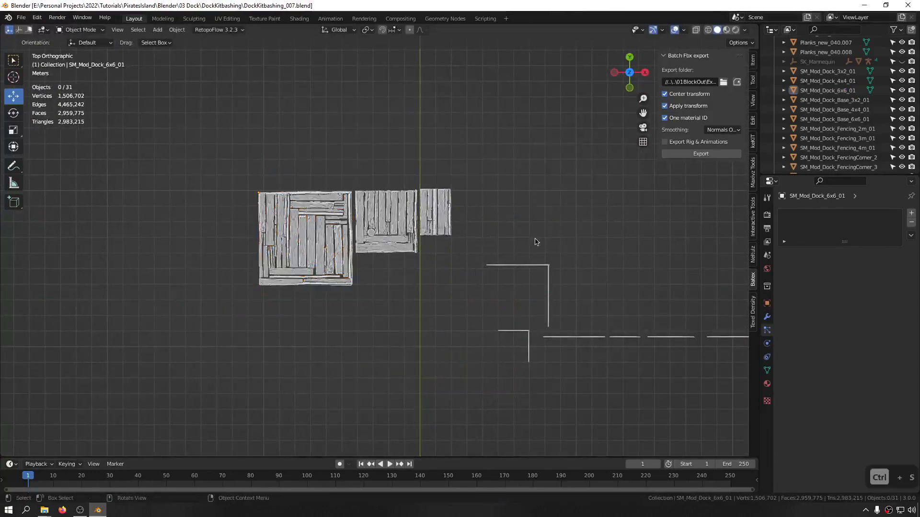
Try to move the SM_Mod_Dock_Base_3x2_01 base about 211 cm along Y and undo the move
{"action": "key", "text": "KP_Divide"}
{"action": "key", "text": "KP_Multiply"}
{"action": "key", "text": "KP_Multiply"}
{"action": "middle_click_drag", "start_coordinate": [530, 353], "coordinate": [369, 210]}
{"action": "left_click", "coordinate": [277, 213]}
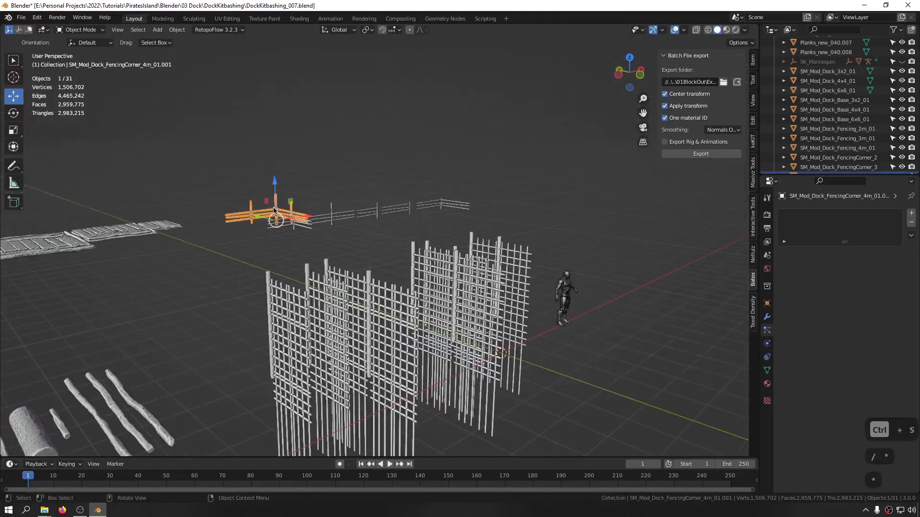
{"action": "left_click", "coordinate": [275, 306]}
{"action": "middle_click_drag", "start_coordinate": [275, 306], "coordinate": [266, 319]}
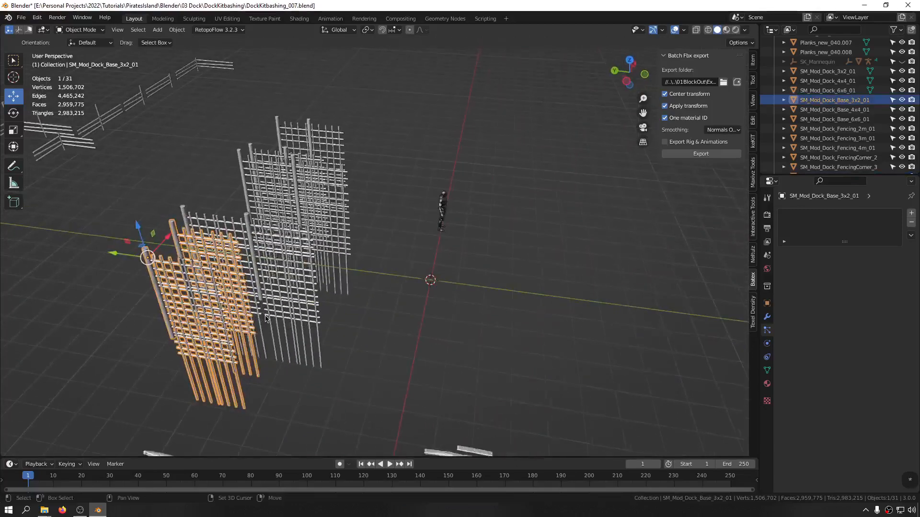
{"action": "left_click", "coordinate": [120, 264]}
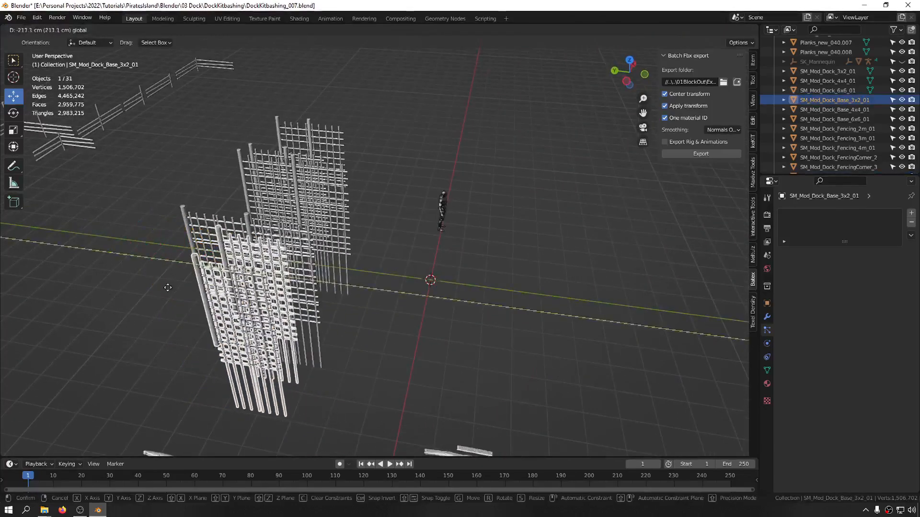
{"action": "key", "text": "ctrl+z"}
Check the larger base block-outs, then clear the location of SM_Mod_Dock_Base_3x2_01 to place it at the world origin
{"action": "middle_click_drag", "start_coordinate": [169, 287], "coordinate": [282, 244]}
{"action": "scroll", "coordinate": [372, 288], "scroll_direction": "up", "scroll_amount": 2}
{"action": "left_click", "coordinate": [368, 285]}
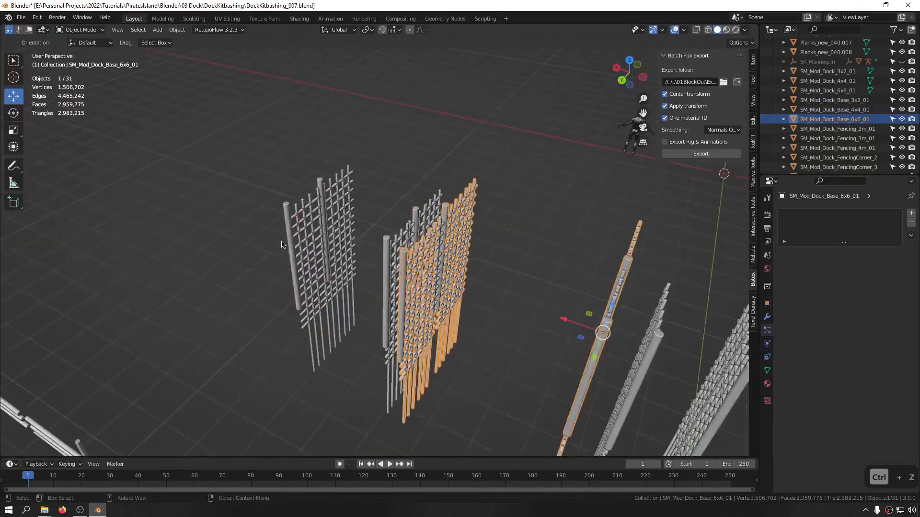
{"action": "left_click", "coordinate": [283, 245]}
{"action": "left_click", "coordinate": [288, 241]}
{"action": "middle_click_drag", "start_coordinate": [458, 285], "coordinate": [441, 293]}
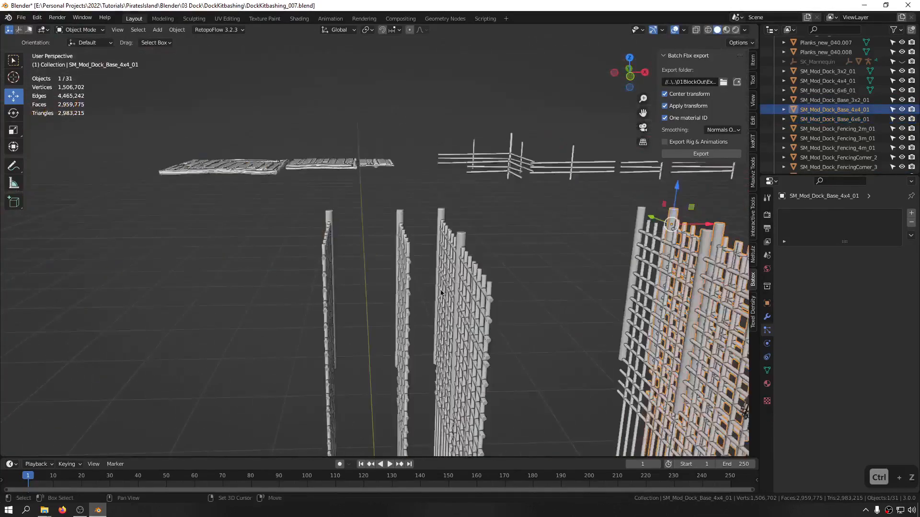
{"action": "left_click", "coordinate": [312, 236]}
{"action": "left_click", "coordinate": [329, 242]}
{"action": "scroll", "coordinate": [351, 290], "scroll_direction": "down", "scroll_amount": 1}
{"action": "key", "text": "alt+g"}
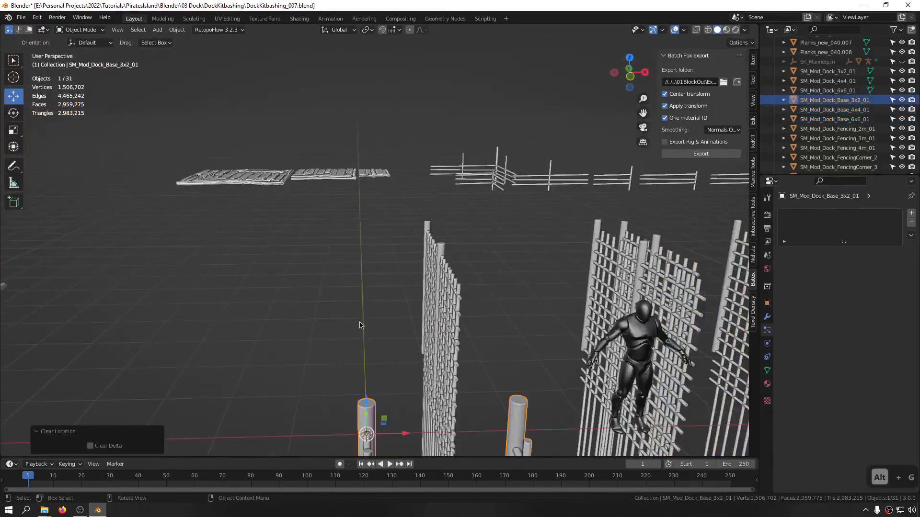
Select the flat planks with their small parts and shift them along negative X, farther from the base block-outs
{"action": "middle_click_drag", "start_coordinate": [387, 274], "coordinate": [199, 277]}
{"action": "scroll", "coordinate": [422, 272], "scroll_direction": "down", "scroll_amount": 2}
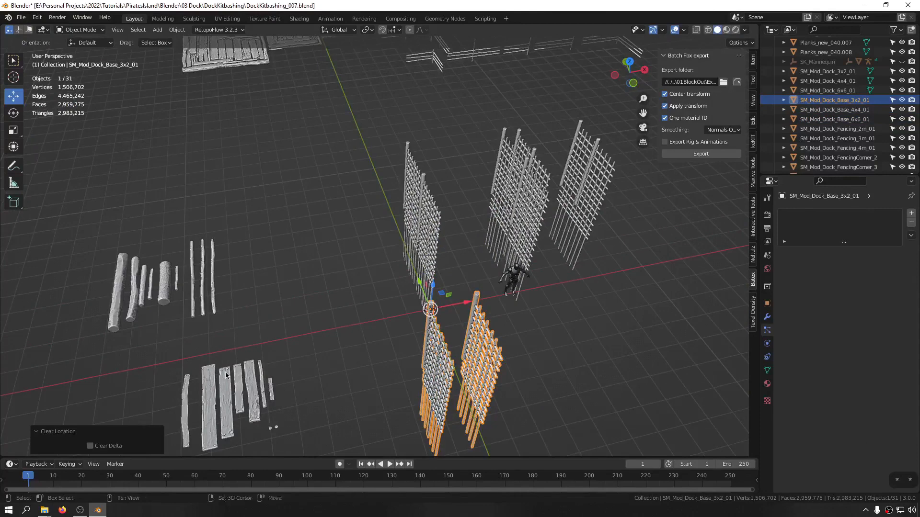
{"action": "left_click_drag", "start_coordinate": [433, 282], "coordinate": [271, 382]}
{"action": "key", "text": "KP_7"}
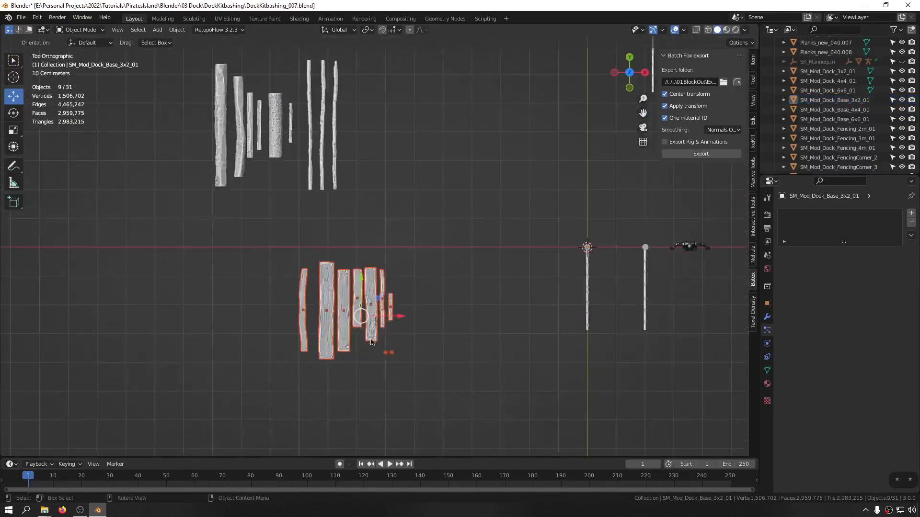
{"action": "left_click_drag", "start_coordinate": [402, 321], "coordinate": [253, 320]}
Try to duplicate the three long thin poles and undo the copy
{"action": "left_click_drag", "start_coordinate": [262, 157], "coordinate": [387, 217]}
{"action": "key", "text": "shift+d"}
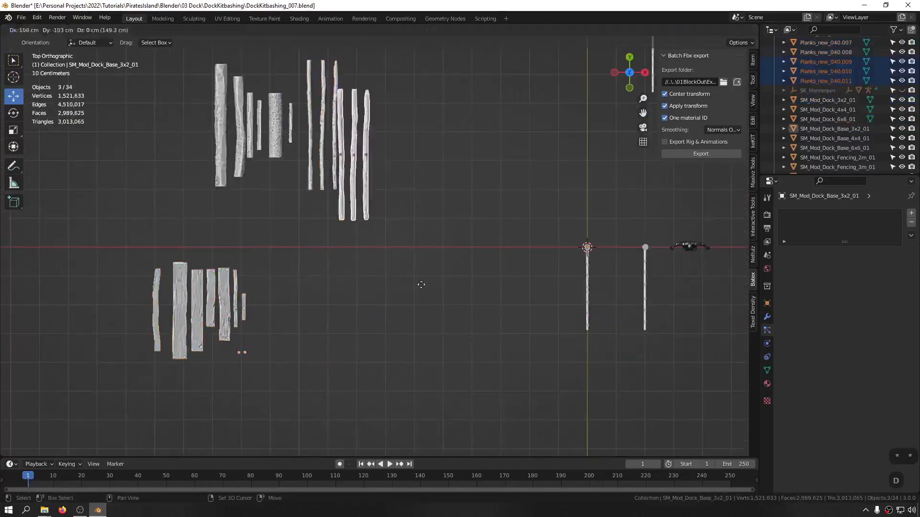
{"action": "key", "text": "Escape"}
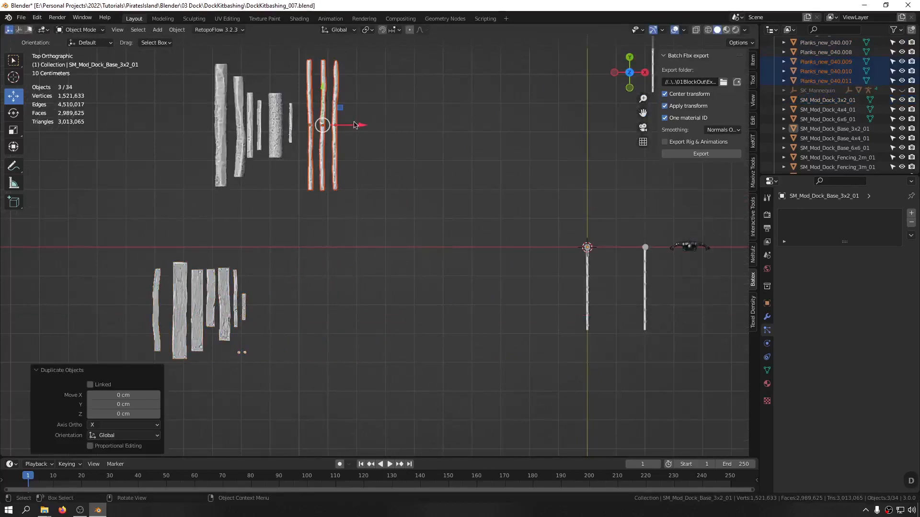
{"action": "key", "text": "ctrl+z"}
{"action": "key", "text": "ctrl+z"}
{"action": "key", "text": "ctrl+z"}
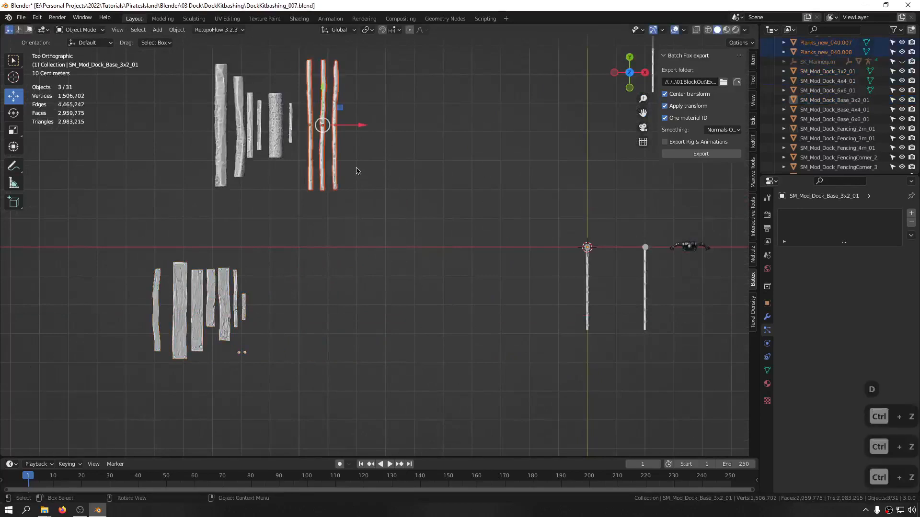
Select all nine log pieces, rotate them 90° in the side view to stand upright, and save the file
{"action": "key", "text": "g"}
{"action": "key", "text": "g"}
{"action": "left_click_drag", "start_coordinate": [452, 94], "coordinate": [194, 171]}
{"action": "middle_click_drag", "start_coordinate": [197, 167], "coordinate": [309, 71]}
{"action": "key", "text": "r"}
{"action": "key", "text": "r"}
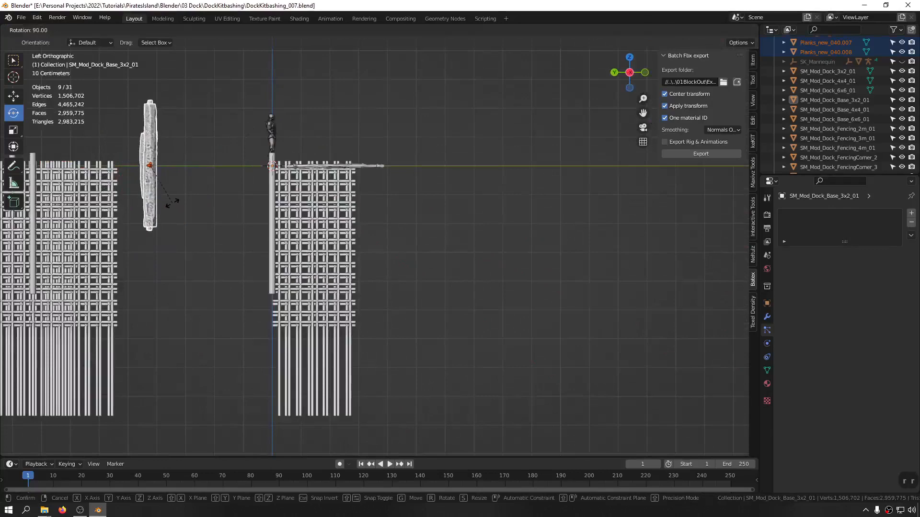
{"action": "left_click", "coordinate": [173, 199]}
{"action": "middle_click_drag", "start_coordinate": [172, 199], "coordinate": [269, 206]}
{"action": "key", "text": "ctrl+s"}
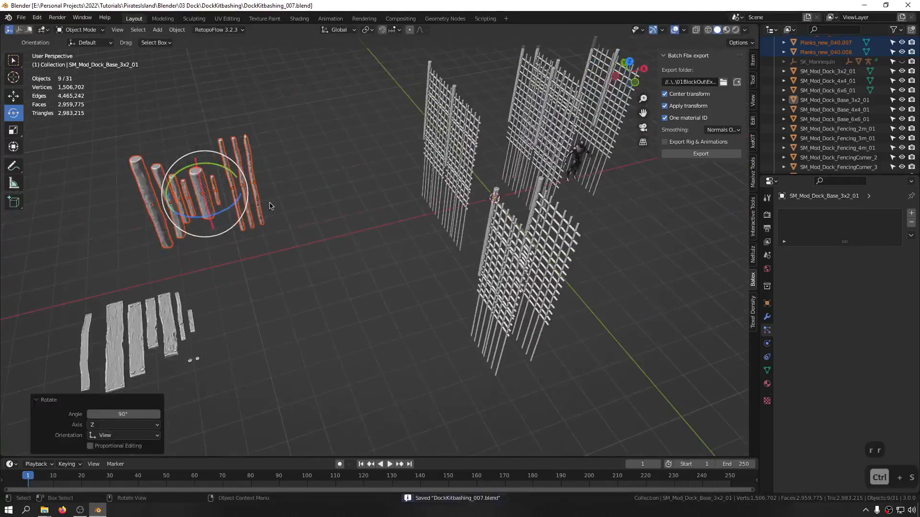
Select SM_Mod_Dock_Base_3x2_01 with all logs and planks and isolate them in local view with Focus
{"action": "left_click_drag", "start_coordinate": [235, 227], "coordinate": [240, 223]}
{"action": "middle_click_drag", "start_coordinate": [282, 217], "coordinate": [438, 252]}
{"action": "left_click", "coordinate": [499, 258]}
{"action": "scroll", "coordinate": [498, 257], "scroll_direction": "up", "scroll_amount": 3}
{"action": "middle_click_drag", "start_coordinate": [498, 257], "coordinate": [406, 243]}
{"action": "middle_click_drag", "start_coordinate": [342, 250], "coordinate": [136, 178]}
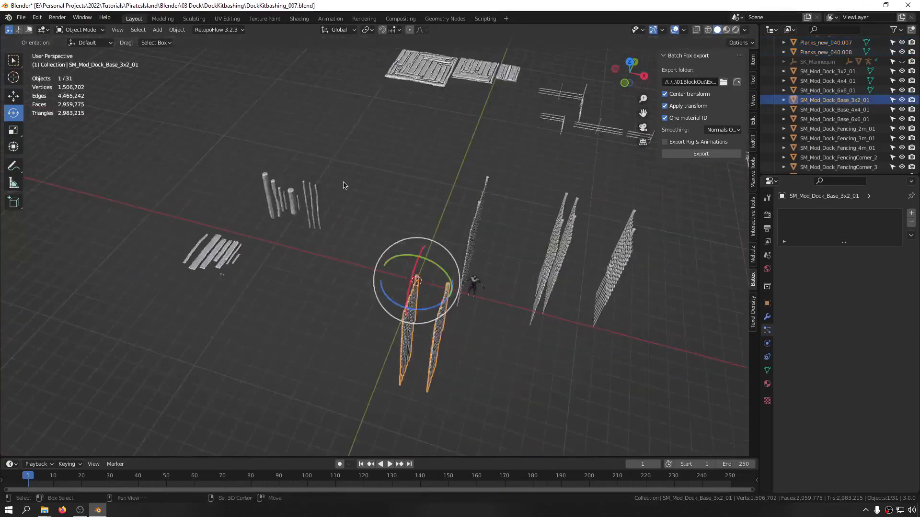
{"action": "left_click_drag", "start_coordinate": [135, 179], "coordinate": [359, 318], "text": "shift"}
{"action": "key", "text": "ctrl+f"}
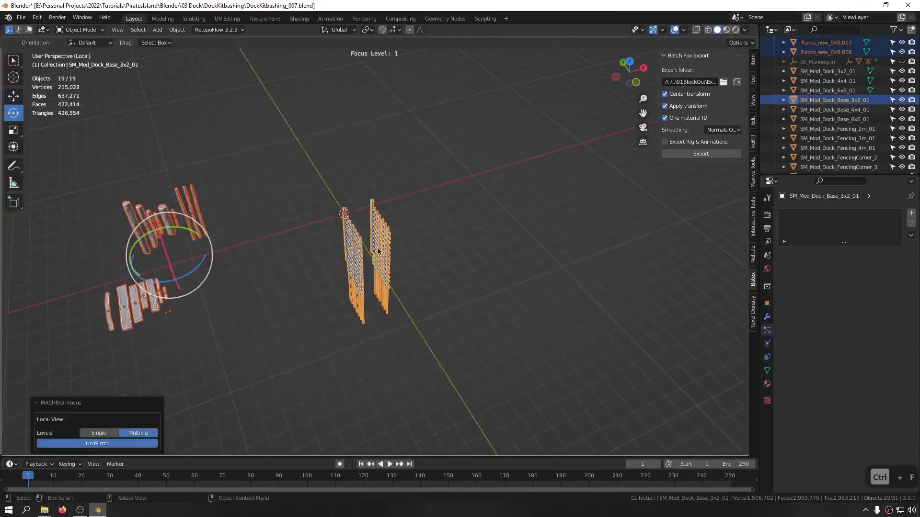
Display SM_Mod_Dock_Base_3x2_01 as a wireframe and make it unselectable in the viewport
{"action": "left_click", "coordinate": [338, 304]}
{"action": "scroll", "coordinate": [336, 310], "scroll_direction": "up", "scroll_amount": 8}
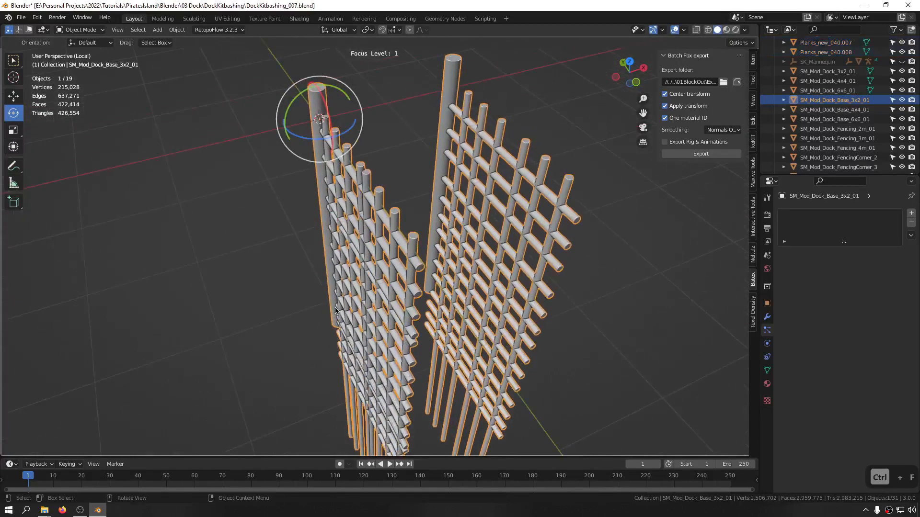
{"action": "key", "text": "F3"}
{"action": "middle_click_drag", "start_coordinate": [335, 311], "coordinate": [385, 285]}
{"action": "middle_click_drag", "start_coordinate": [577, 253], "coordinate": [605, 254]}
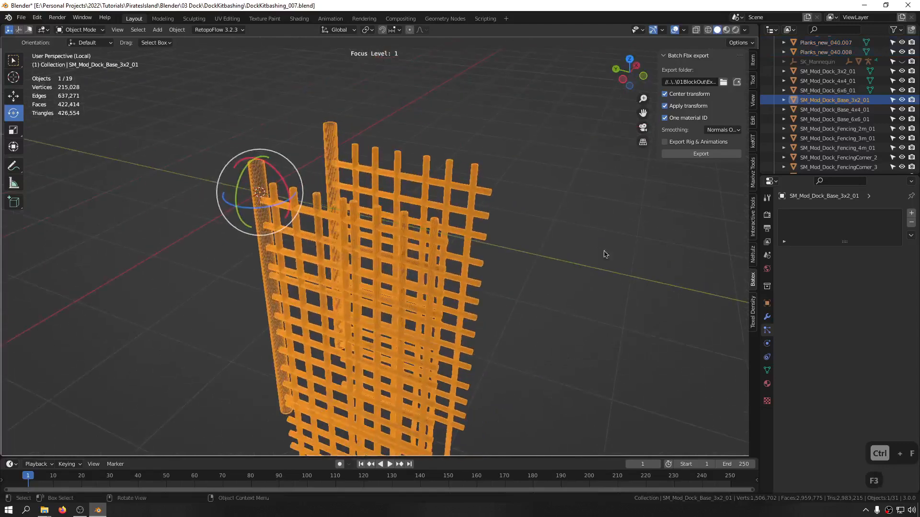
{"action": "left_click", "coordinate": [892, 100]}
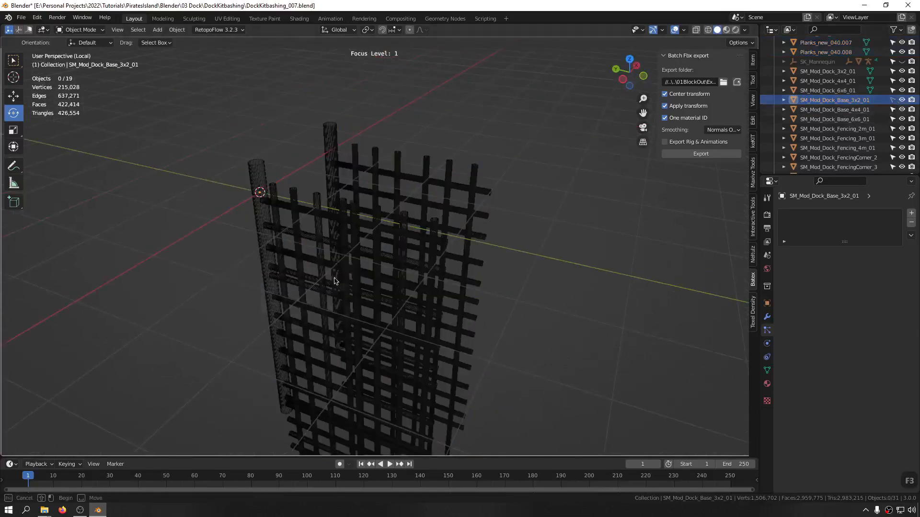
{"action": "scroll", "coordinate": [300, 237], "scroll_direction": "down", "scroll_amount": 8}
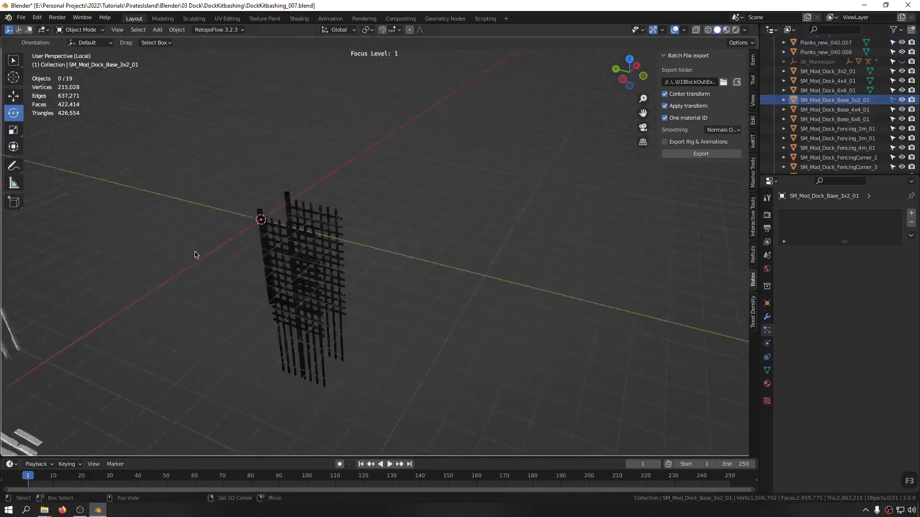
Duplicate the three long thin poles and move the copies between the base's two sides, about 1056 cm along X and 223 cm down
{"action": "left_click", "coordinate": [185, 246]}
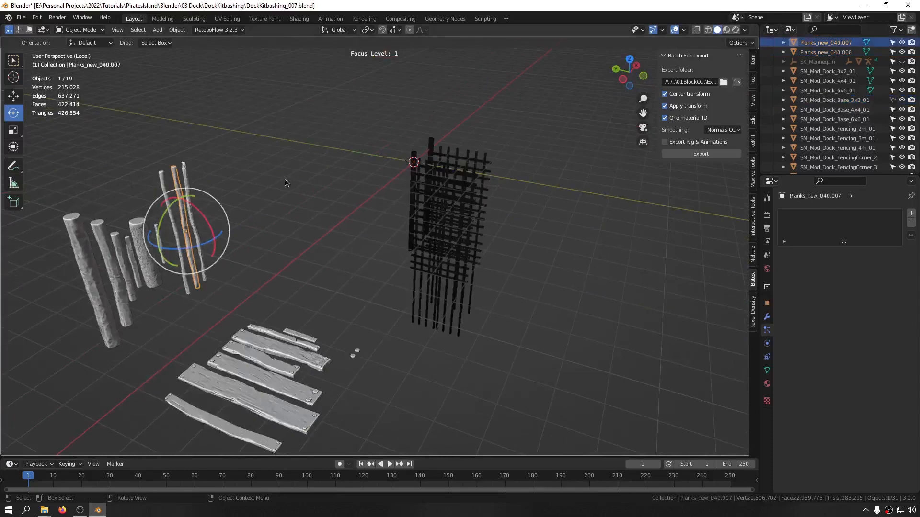
{"action": "middle_click_drag", "start_coordinate": [288, 182], "coordinate": [215, 151]}
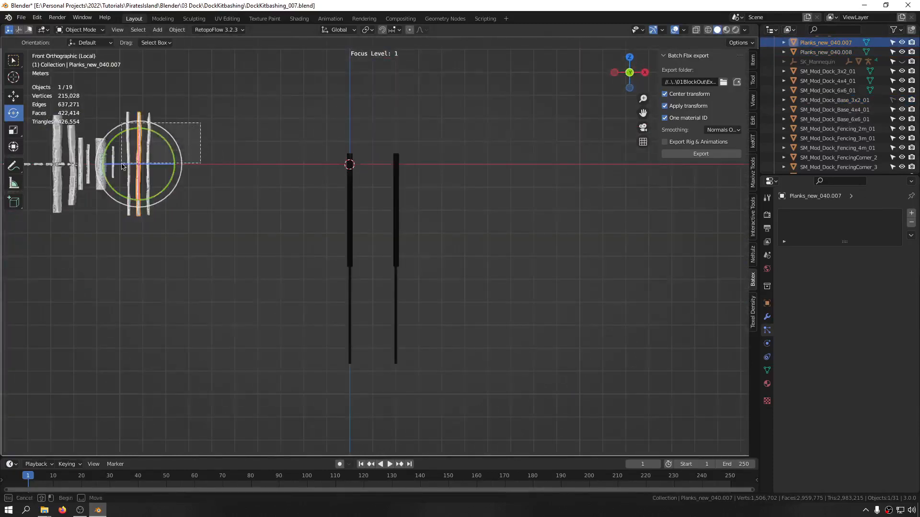
{"action": "left_click_drag", "start_coordinate": [121, 166], "coordinate": [120, 166]}
{"action": "key", "text": "shift+d"}
{"action": "right_click", "coordinate": [313, 211]}
{"action": "scroll", "coordinate": [312, 210], "scroll_direction": "up", "scroll_amount": 3}
{"action": "key", "text": "g"}
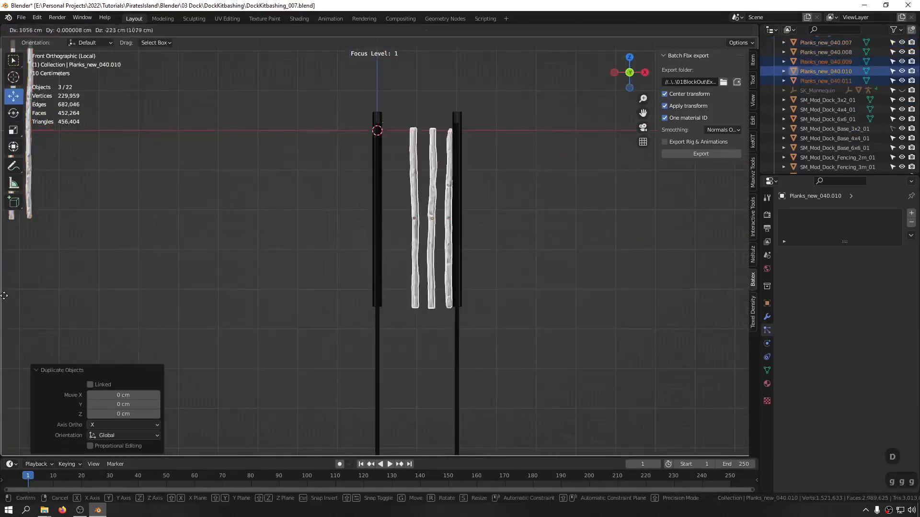
{"action": "left_click", "coordinate": [734, 310]}
Move the three pole copies about -488 cm along Y to the wireframe base
{"action": "middle_click_drag", "start_coordinate": [734, 310], "coordinate": [371, 234]}
{"action": "left_click_drag", "start_coordinate": [354, 227], "coordinate": [572, 266]}
{"action": "middle_click_drag", "start_coordinate": [520, 252], "coordinate": [459, 267]}
{"action": "scroll", "coordinate": [387, 181], "scroll_direction": "up", "scroll_amount": 10}
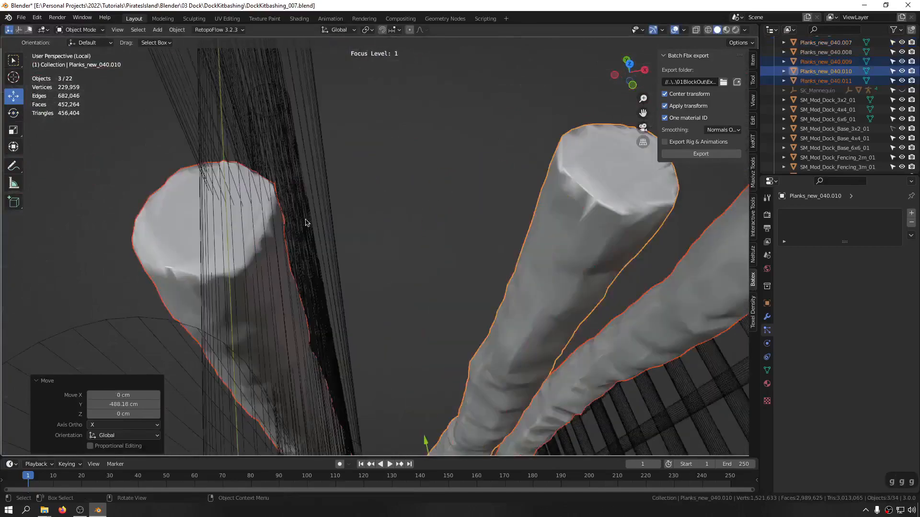
Raise the first pole copy, Planks_new_040.009, and shift it along Y toward the base's corner post
{"action": "left_click", "coordinate": [222, 223]}
{"action": "middle_click_drag", "start_coordinate": [223, 224], "coordinate": [243, 267]}
{"action": "scroll", "coordinate": [243, 268], "scroll_direction": "down", "scroll_amount": 5}
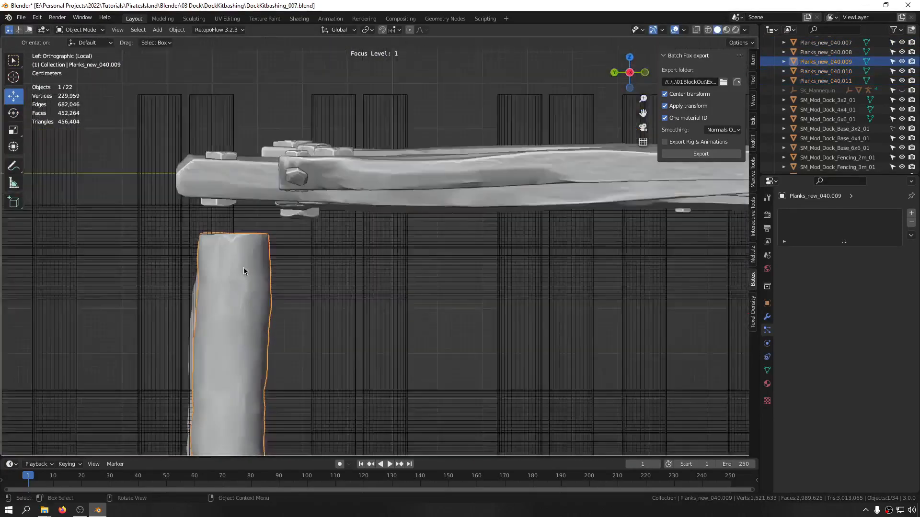
{"action": "key", "text": "g"}
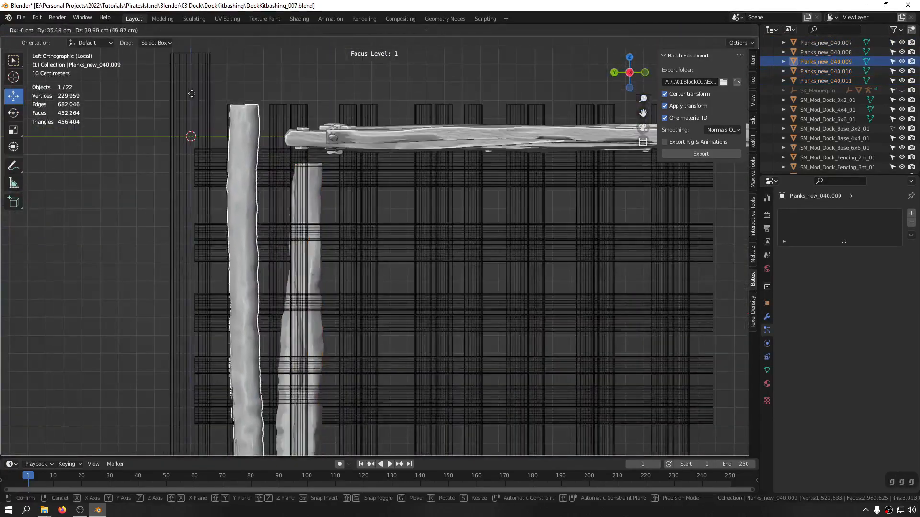
{"action": "left_click", "coordinate": [316, 254]}
Raise the other two pole copies and space them along Y beside the first, moving Planks_new_040.011 about -13 cm in Y and 46 cm up
{"action": "left_click", "coordinate": [316, 254]}
{"action": "key", "text": "g"}
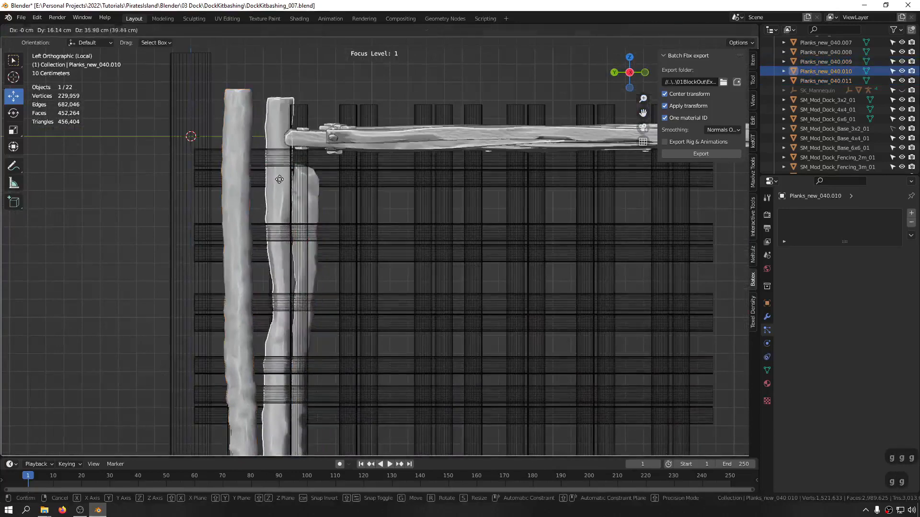
{"action": "left_click", "coordinate": [276, 170]}
{"action": "left_click", "coordinate": [303, 215]}
{"action": "key", "text": "g"}
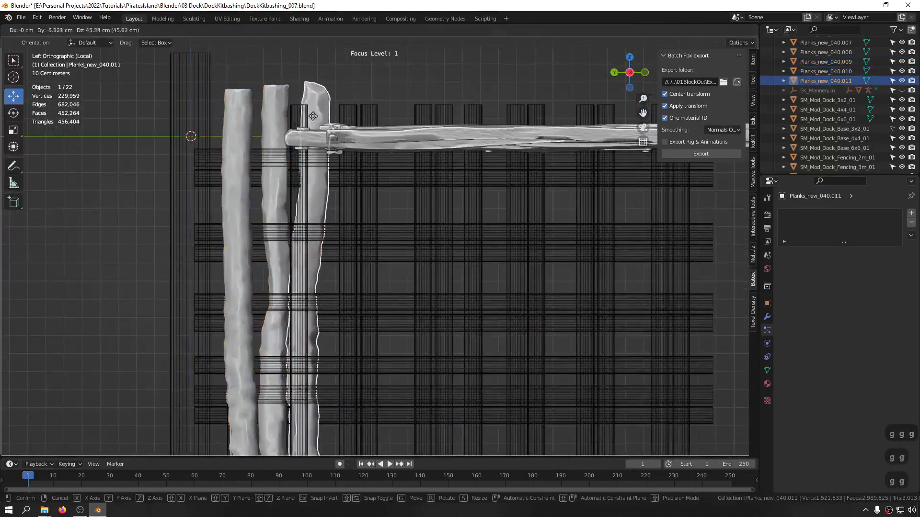
{"action": "left_click", "coordinate": [329, 126]}
Move the second and third pole copies about 43 cm and 87 cm along negative X to line up with the base's side wall
{"action": "middle_click_drag", "start_coordinate": [372, 184], "coordinate": [401, 247]}
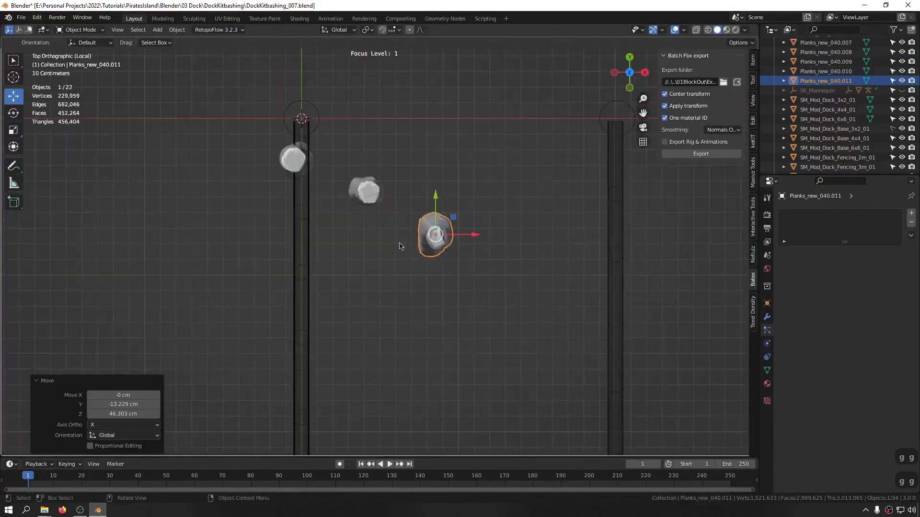
{"action": "left_click", "coordinate": [374, 200]}
{"action": "key", "text": "g"}
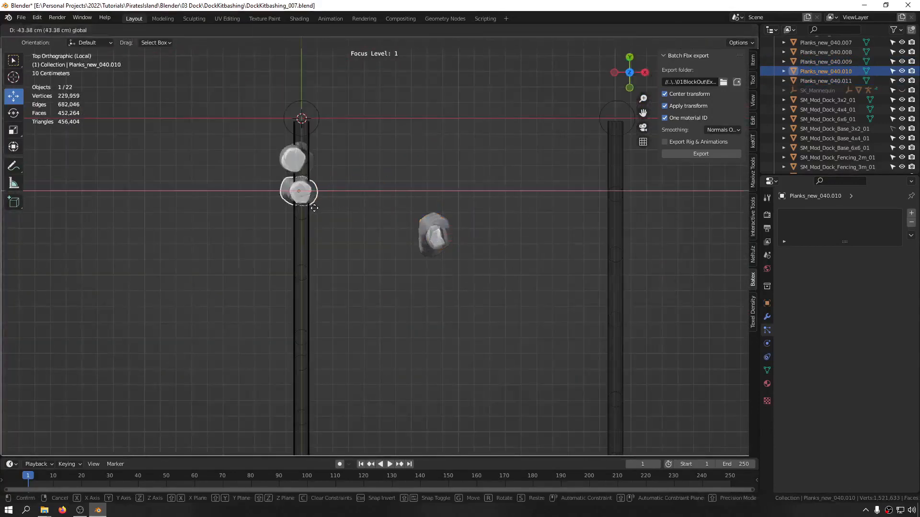
{"action": "key", "text": "x"}
{"action": "left_click", "coordinate": [321, 213]}
{"action": "left_click", "coordinate": [440, 239]}
{"action": "key", "text": "g"}
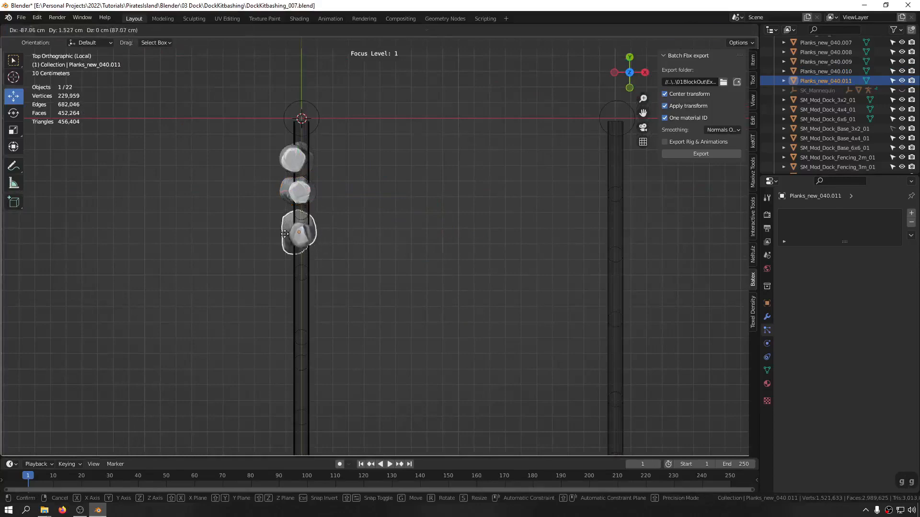
{"action": "left_click", "coordinate": [285, 240]}
Select the middle pole copy, Planks_new_040.010, and adjust its spacing slightly along Y
{"action": "middle_click_drag", "start_coordinate": [284, 240], "coordinate": [288, 176]}
{"action": "scroll", "coordinate": [288, 176], "scroll_direction": "up", "scroll_amount": 3}
{"action": "left_click", "coordinate": [257, 152]}
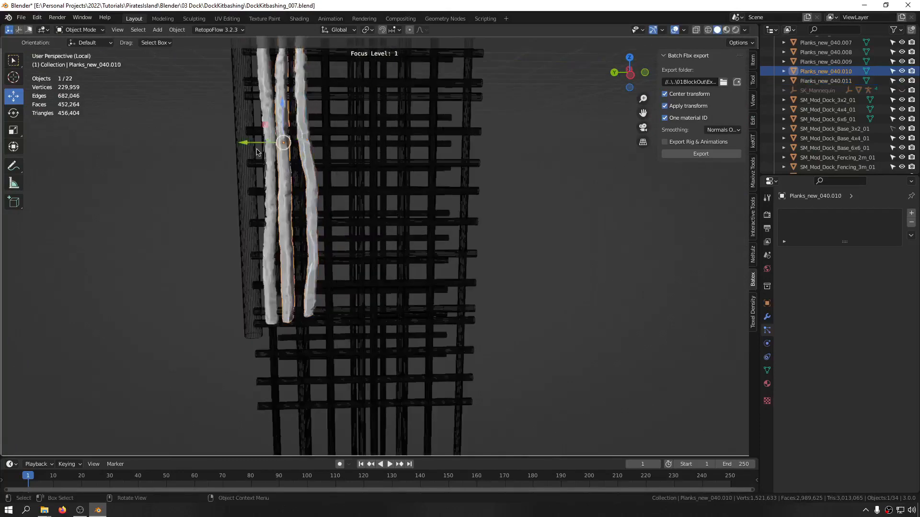
{"action": "left_click_drag", "start_coordinate": [255, 143], "coordinate": [257, 144]}
Duplicate the three placed poles and move the copies along Y so they continue the row of the base's side wall
{"action": "middle_click_drag", "start_coordinate": [349, 189], "coordinate": [420, 285], "text": "shift"}
{"action": "middle_click_drag", "start_coordinate": [398, 216], "coordinate": [389, 233]}
{"action": "left_click_drag", "start_coordinate": [412, 114], "coordinate": [255, 180]}
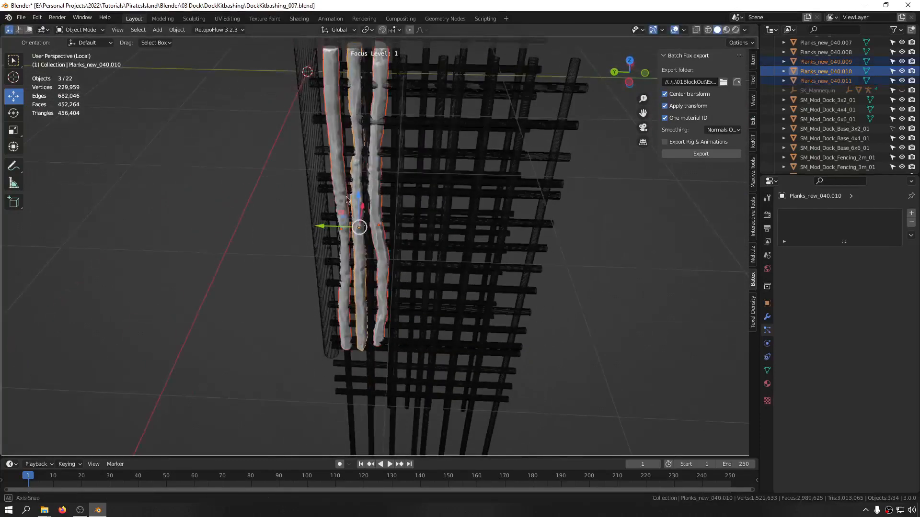
{"action": "middle_click_drag", "start_coordinate": [349, 184], "coordinate": [356, 155]}
{"action": "key", "text": "shift+d"}
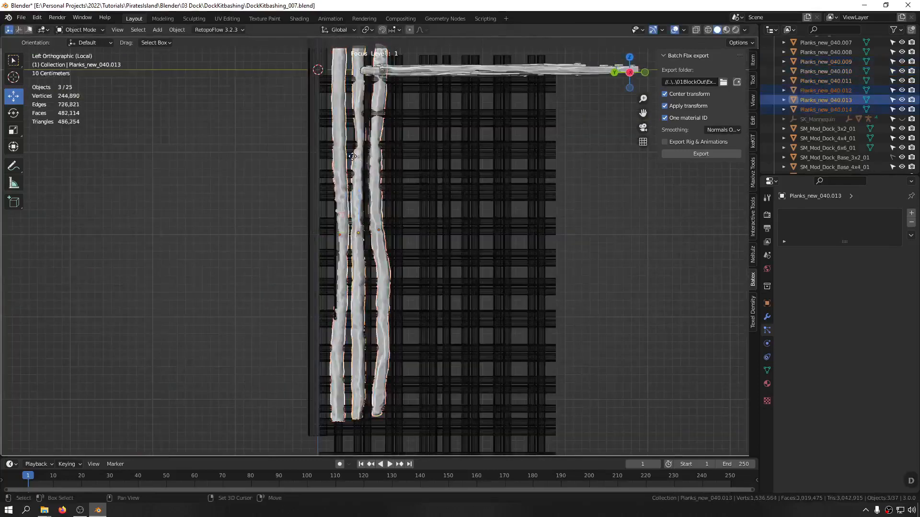
{"action": "key", "text": "Escape"}
{"action": "left_click_drag", "start_coordinate": [329, 233], "coordinate": [395, 230]}
From above, rotate the three copied poles individually by about -115°, 65° and -75° to vary their look
{"action": "left_click", "coordinate": [405, 199]}
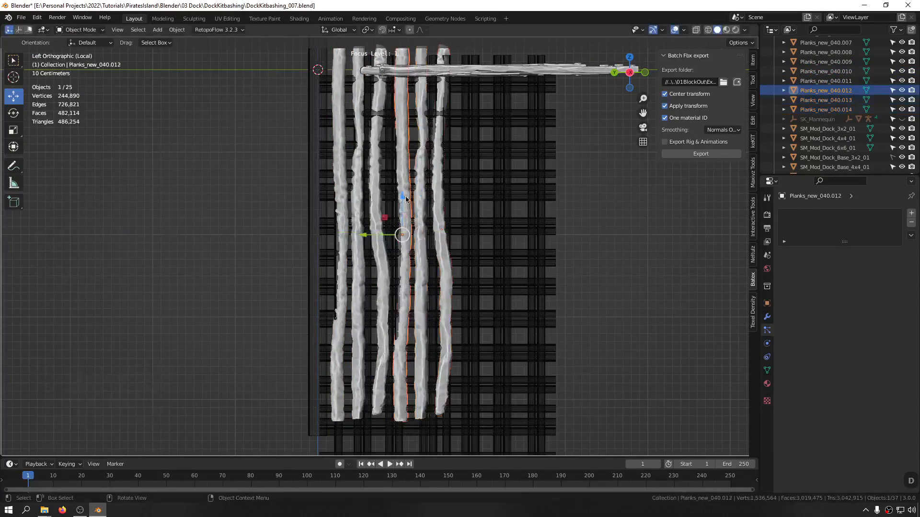
{"action": "middle_click_drag", "start_coordinate": [456, 262], "coordinate": [343, 223]}
{"action": "key", "text": "r"}
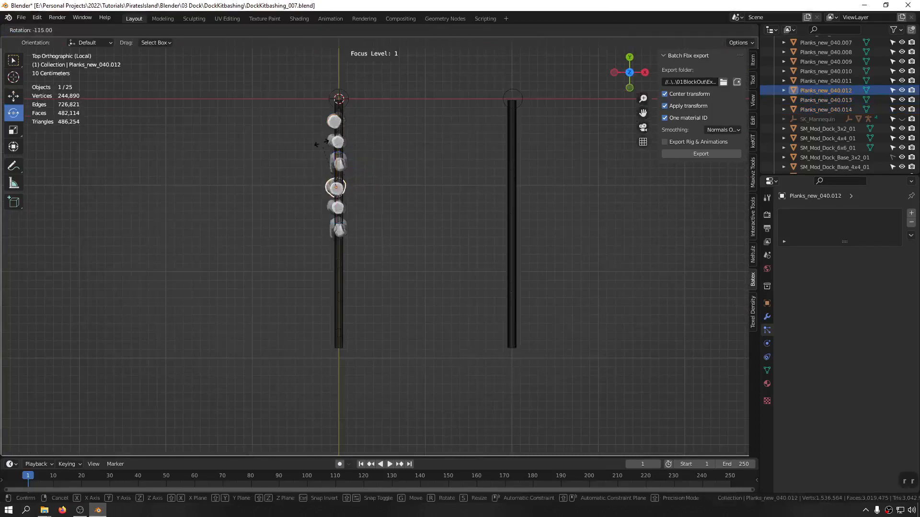
{"action": "left_click", "coordinate": [320, 143]}
{"action": "left_click", "coordinate": [338, 210]}
{"action": "key", "text": "r"}
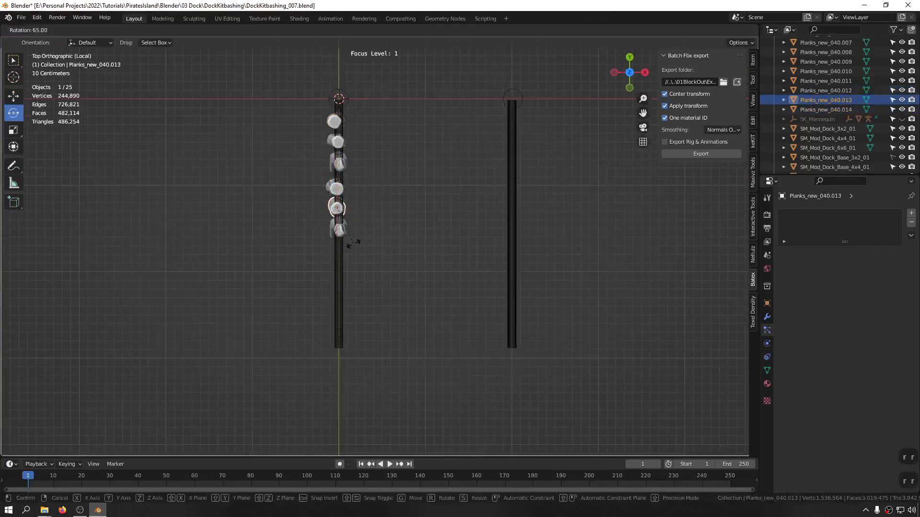
{"action": "left_click", "coordinate": [354, 244]}
{"action": "left_click", "coordinate": [339, 229]}
{"action": "key", "text": "r"}
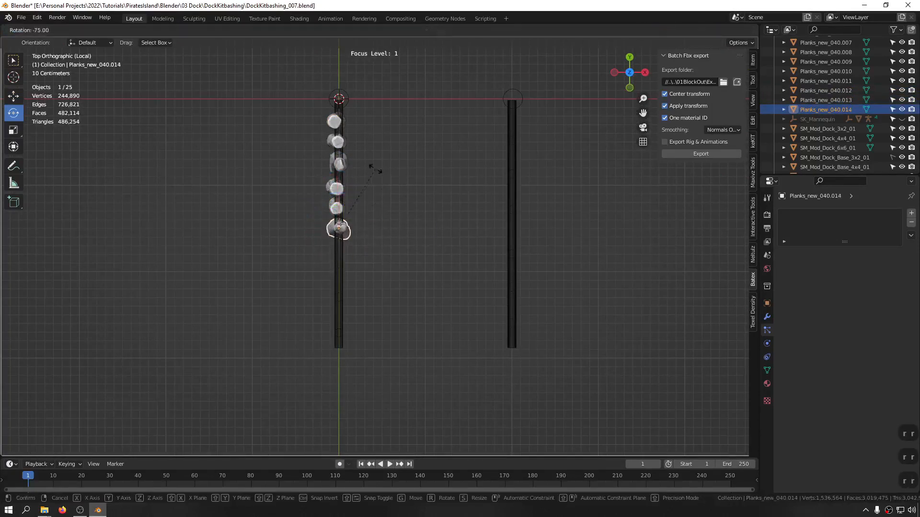
{"action": "left_click", "coordinate": [364, 169]}
Duplicate all six poles and move the copies -121.88 cm along Y to extend the row
{"action": "left_click_drag", "start_coordinate": [359, 142], "coordinate": [282, 283]}
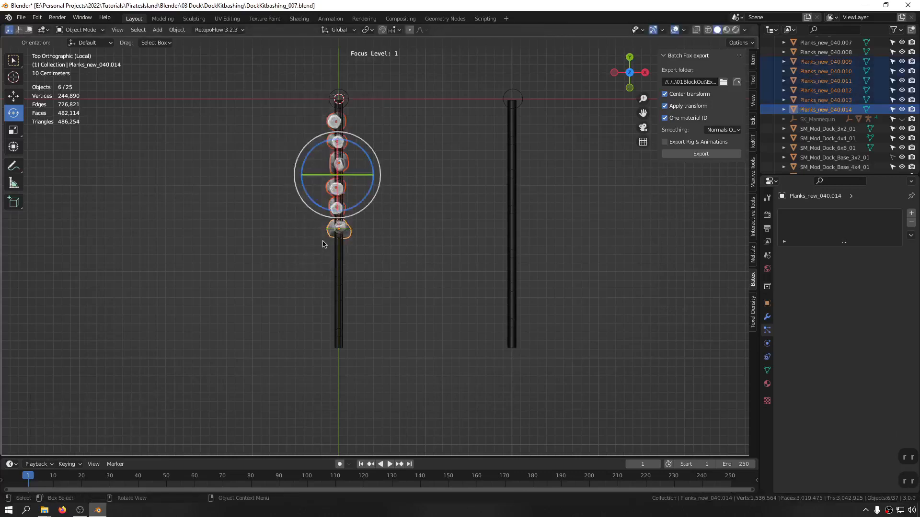
{"action": "key", "text": "w"}
{"action": "key", "text": "shift+d"}
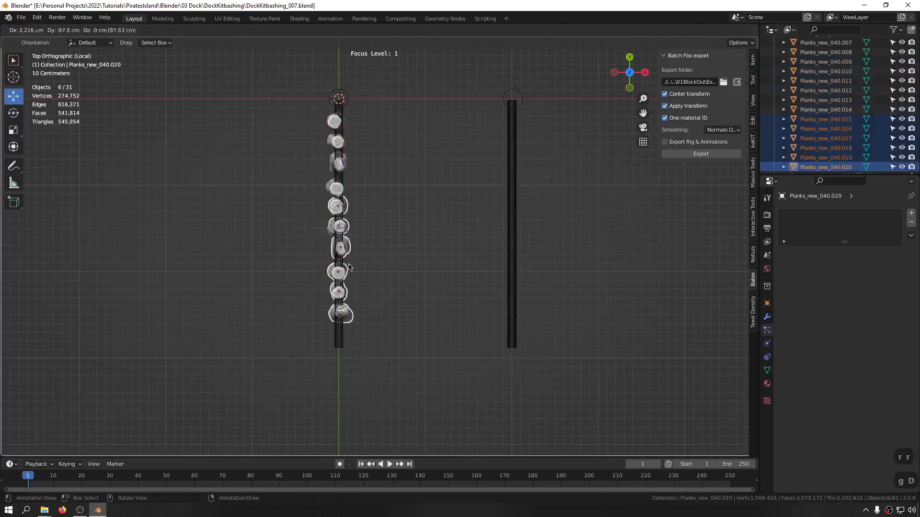
{"action": "right_click", "coordinate": [330, 150]}
{"action": "left_click_drag", "start_coordinate": [339, 146], "coordinate": [356, 252]}
Rotate the six new copies 180° as a group in top view and shift them further along negative Y
{"action": "key", "text": "r"}
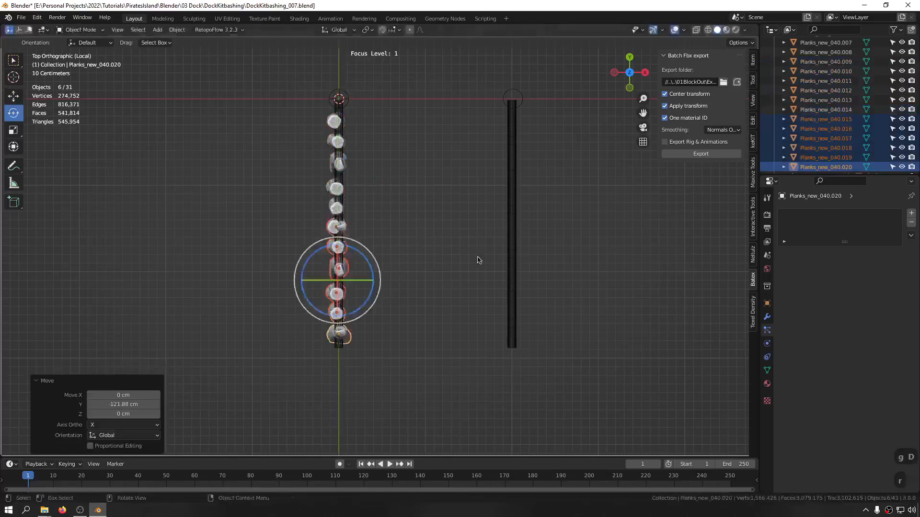
{"action": "key", "text": "r"}
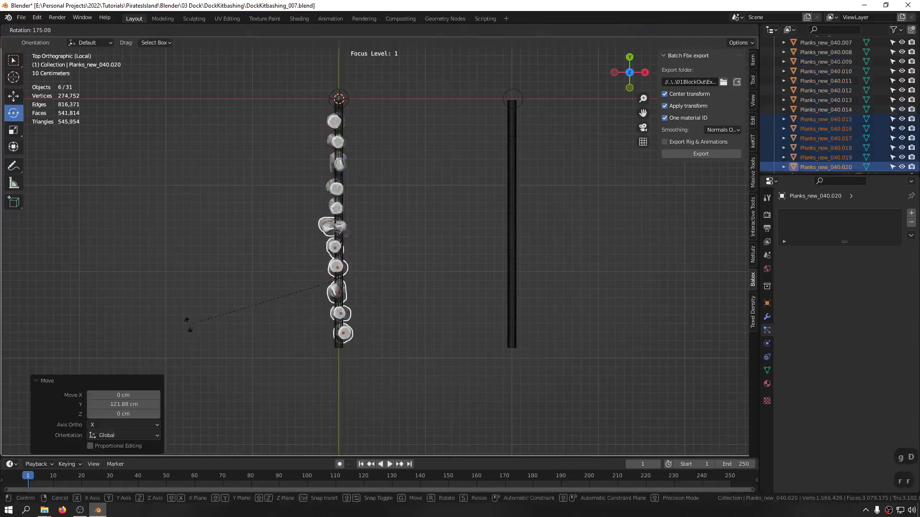
{"action": "left_click", "coordinate": [148, 316]}
{"action": "key", "text": "g"}
{"action": "key", "text": "g"}
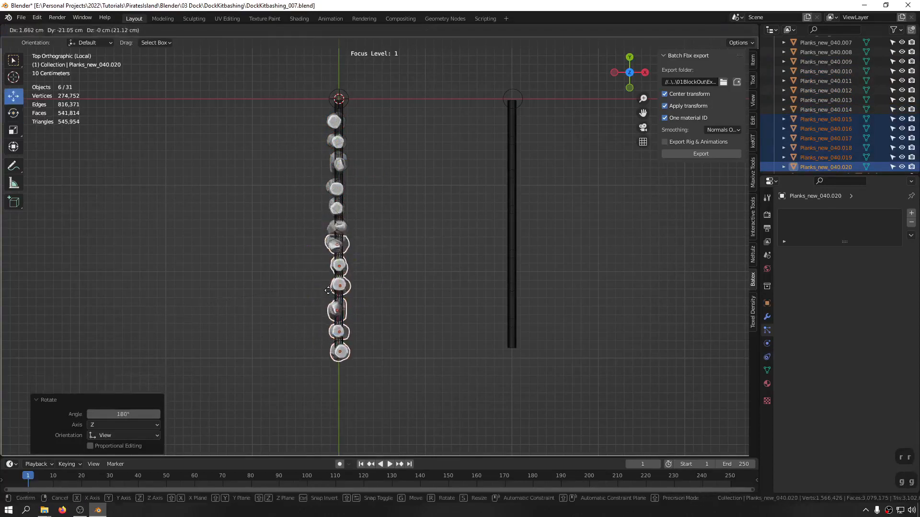
{"action": "left_click", "coordinate": [324, 297]}
Delete Planks_new_040.020, the first pole of the rotated group next to the original six
{"action": "scroll", "coordinate": [346, 245], "scroll_direction": "up", "scroll_amount": 3}
{"action": "left_click", "coordinate": [318, 247]}
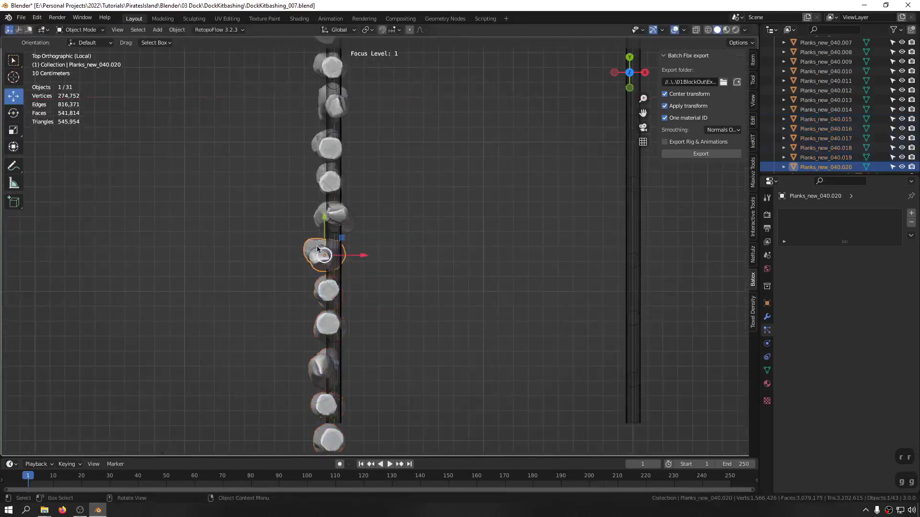
{"action": "key", "text": "x"}
{"action": "scroll", "coordinate": [411, 216], "scroll_direction": "down", "scroll_amount": 2}
Move the remaining five pole copies about 21.5 cm along Y to close the gap, and save the file
{"action": "left_click_drag", "start_coordinate": [415, 203], "coordinate": [228, 317]}
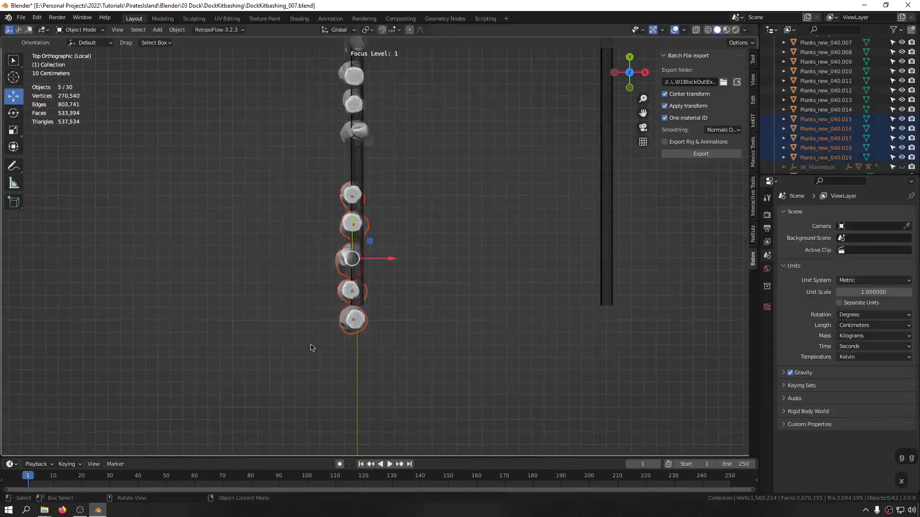
{"action": "left_click_drag", "start_coordinate": [442, 189], "coordinate": [258, 371]}
{"action": "key", "text": "g"}
{"action": "left_click", "coordinate": [269, 319]}
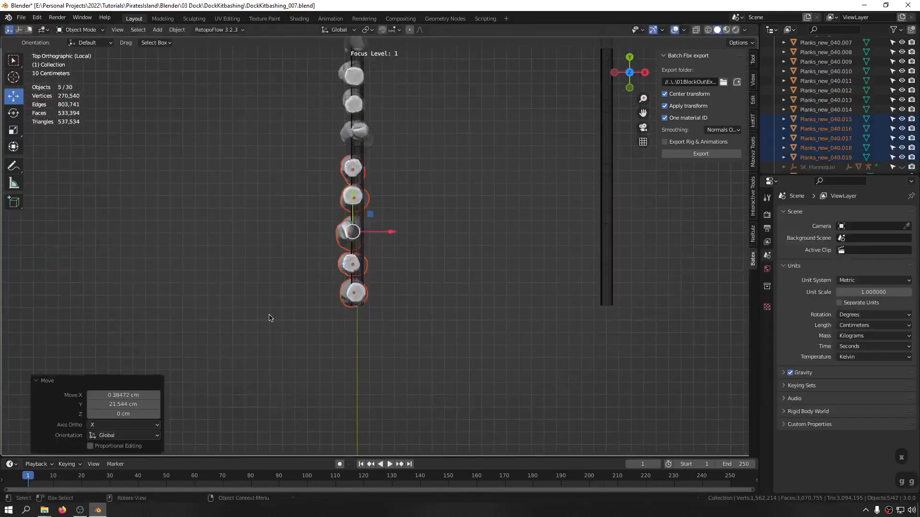
{"action": "middle_click_drag", "start_coordinate": [382, 255], "coordinate": [449, 197]}
{"action": "scroll", "coordinate": [407, 230], "scroll_direction": "down", "scroll_amount": 4}
{"action": "middle_click_drag", "start_coordinate": [378, 257], "coordinate": [332, 281], "text": "shift"}
{"action": "key", "text": "ctrl+s"}
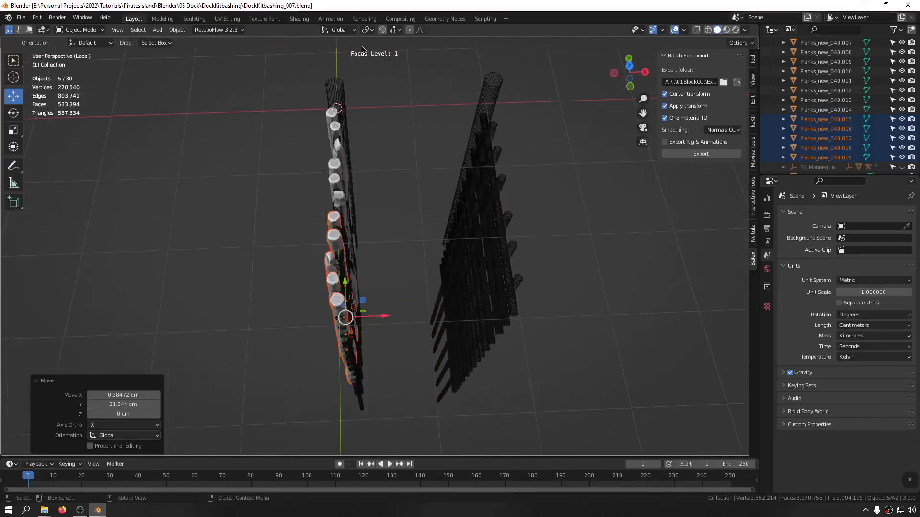
Set the transform pivot point to Individual Origins
{"action": "left_click", "coordinate": [352, 30]}
{"action": "left_click", "coordinate": [352, 31]}
{"action": "left_click", "coordinate": [368, 30]}
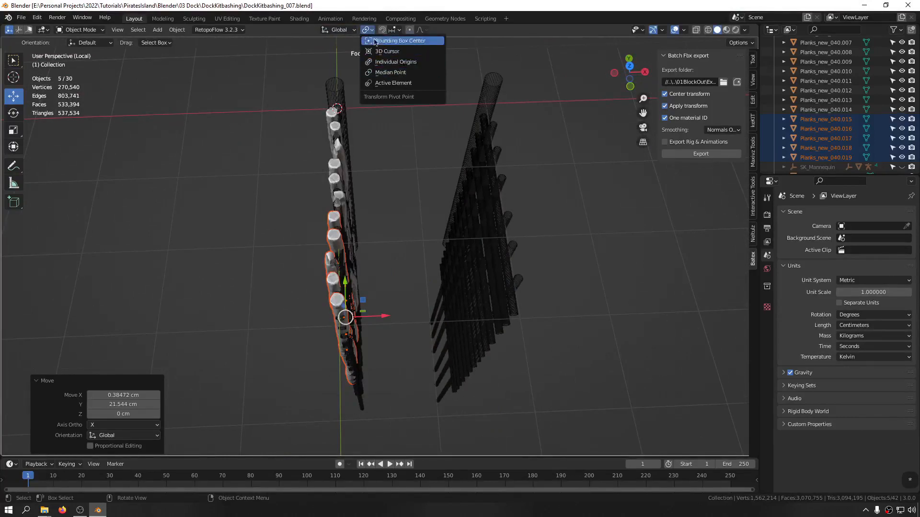
{"action": "left_click", "coordinate": [395, 62]}
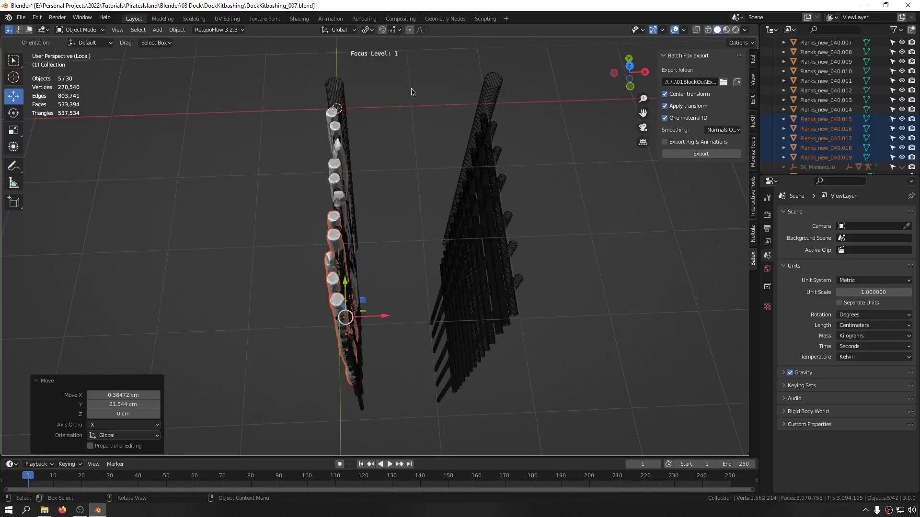
Try rotating the five selected poles around their individual origins in perspective view
{"action": "middle_click_drag", "start_coordinate": [412, 91], "coordinate": [353, 308]}
{"action": "scroll", "coordinate": [352, 308], "scroll_direction": "up", "scroll_amount": 2}
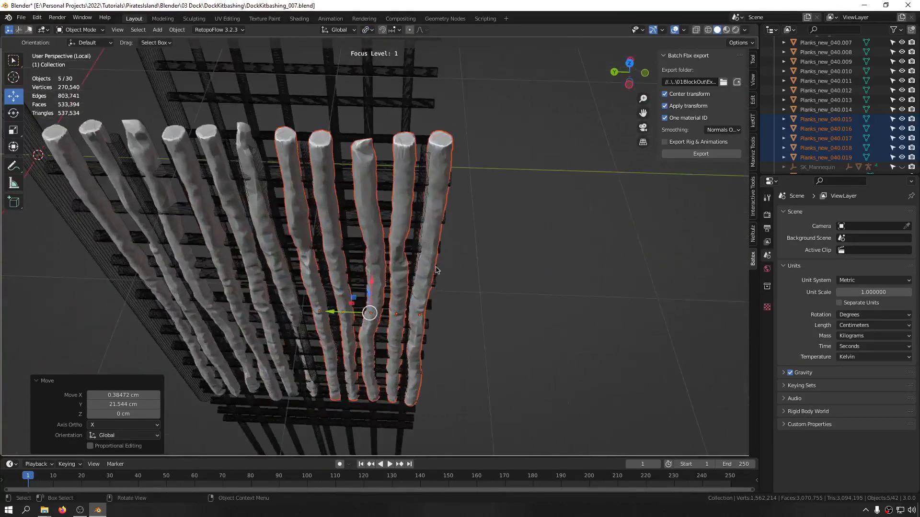
{"action": "key", "text": "r"}
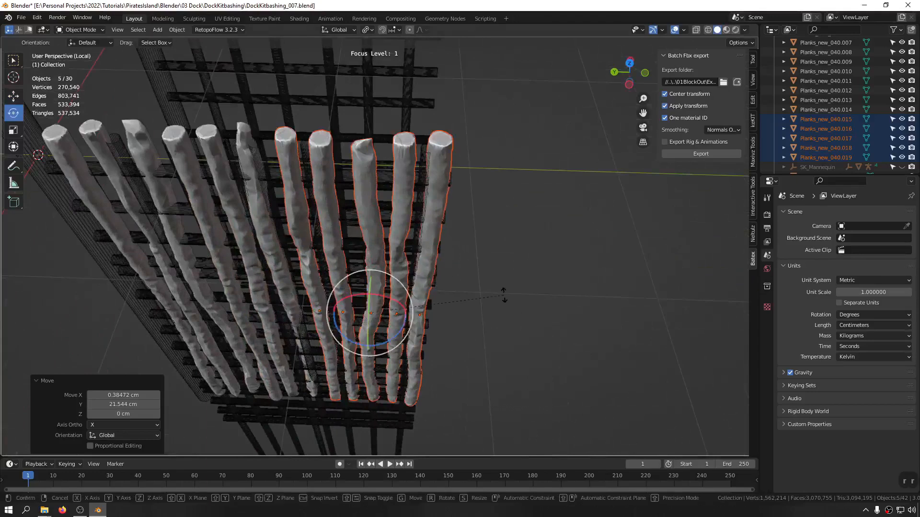
{"action": "key", "text": "r"}
{"action": "right_click", "coordinate": [503, 298]}
{"action": "key", "text": "r"}
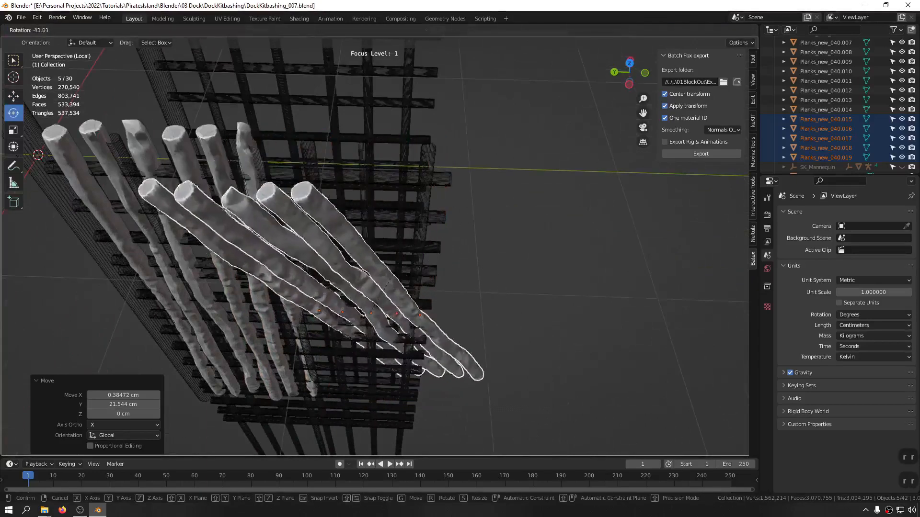
{"action": "right_click", "coordinate": [383, 250]}
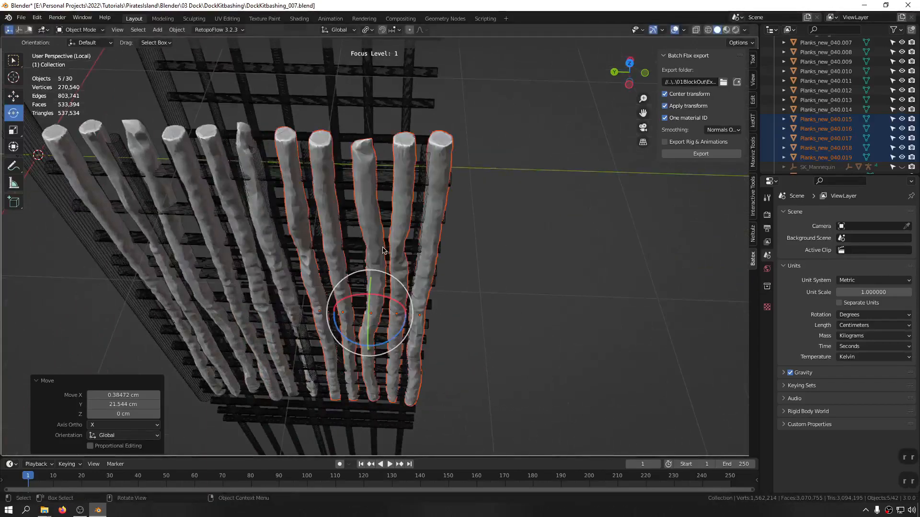
Switch the pivot point to Bounding Box Center and try rotating the five poles as a group in top view
{"action": "left_click", "coordinate": [371, 33]}
{"action": "left_click", "coordinate": [371, 33]}
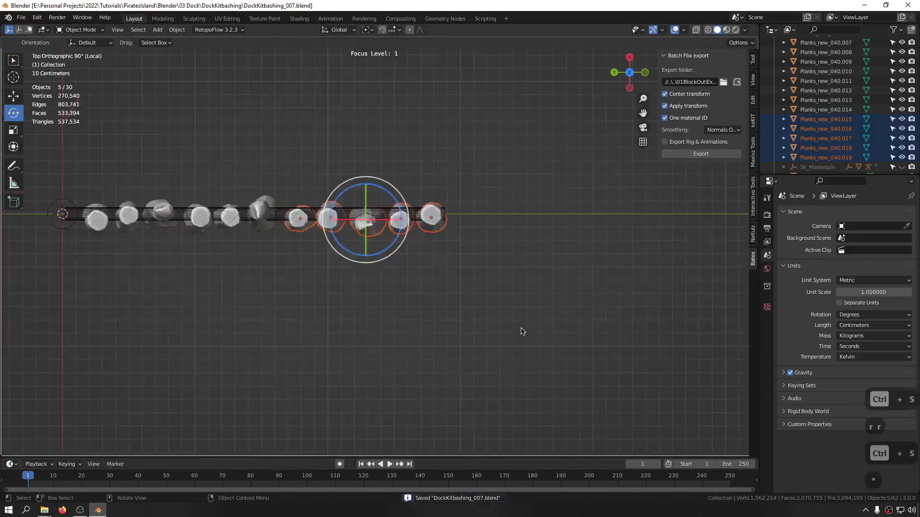
{"action": "mouse_move", "coordinate": [464, 308]}
{"action": "middle_mouse_down"}
{"action": "mouse_move", "coordinate": [429, 259]}
{"action": "mouse_move", "coordinate": [448, 302]}
{"action": "middle_mouse_up"}
{"action": "key", "text": "ctrl+alt+q"}
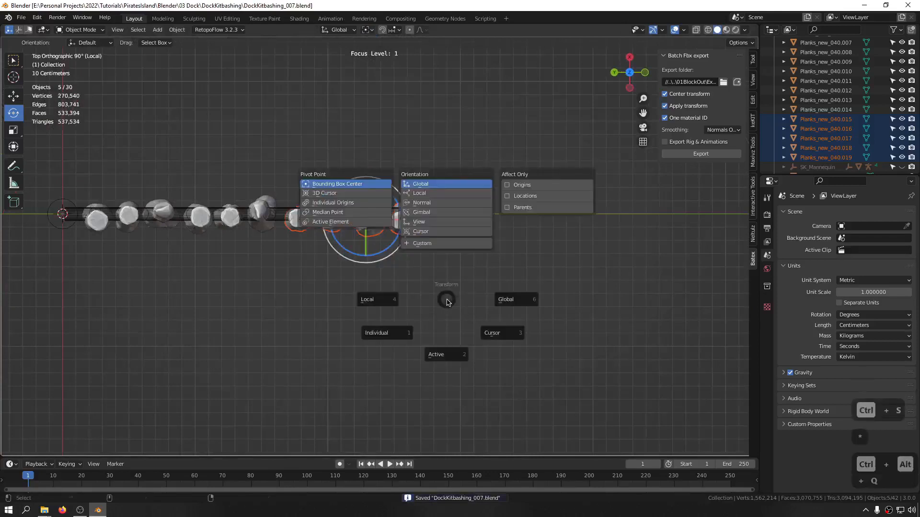
{"action": "left_click", "coordinate": [359, 184]}
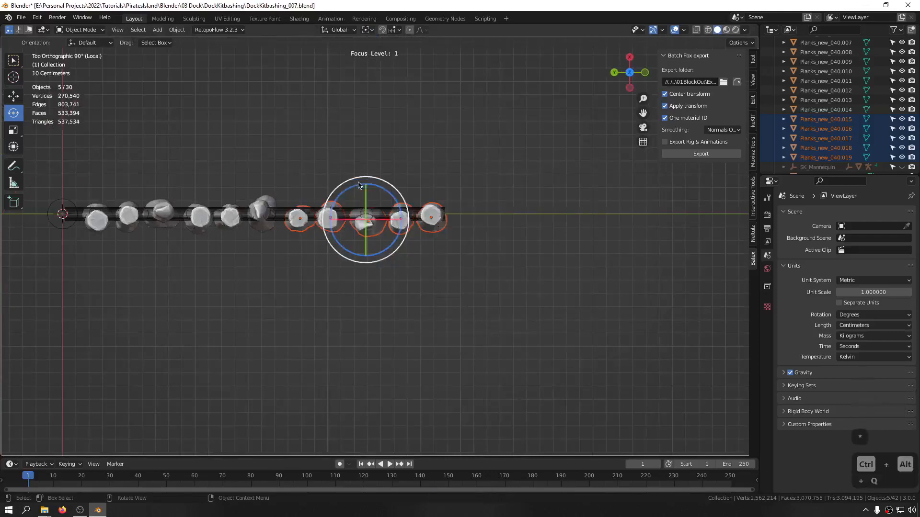
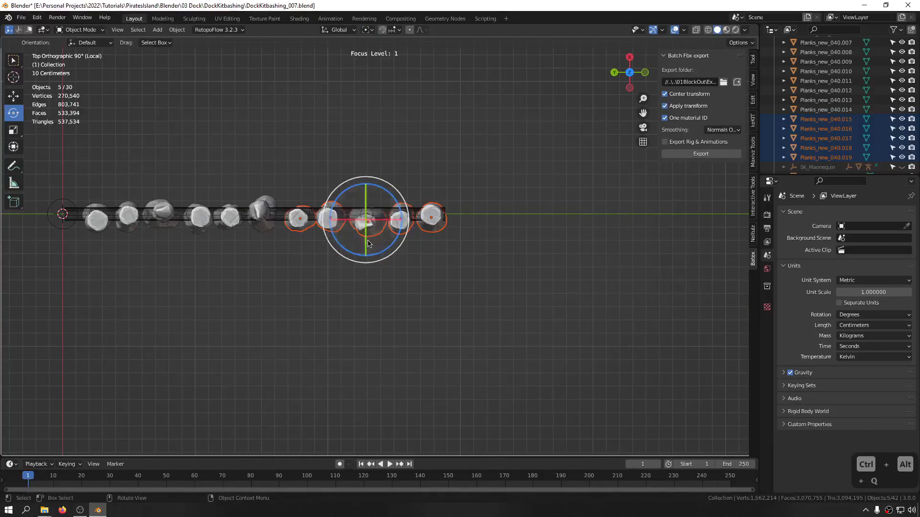
{"action": "key", "text": "r"}
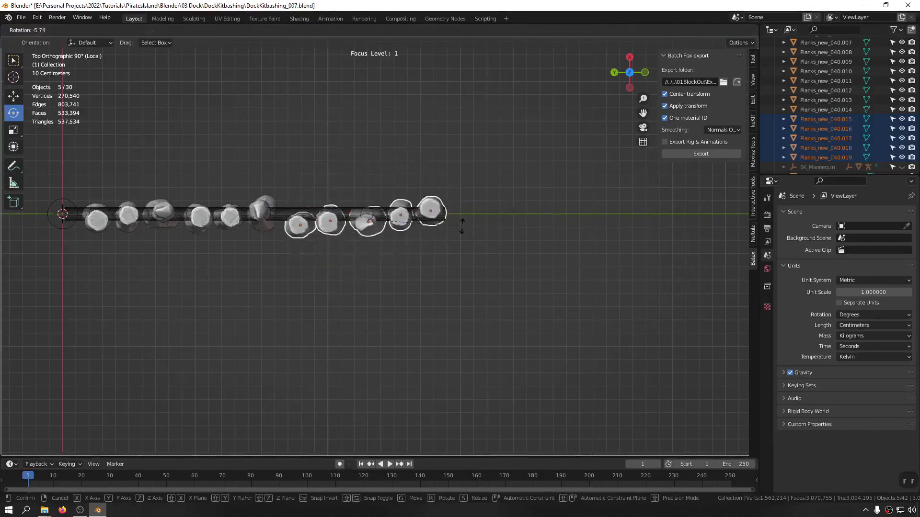
{"action": "right_click", "coordinate": [458, 225]}
Set the pivot point to Individual Origins and rotate each of the five selected poles 239° in top view
{"action": "scroll", "coordinate": [360, 215], "scroll_direction": "up", "scroll_amount": 3}
{"action": "key", "text": "ctrl+alt+q"}
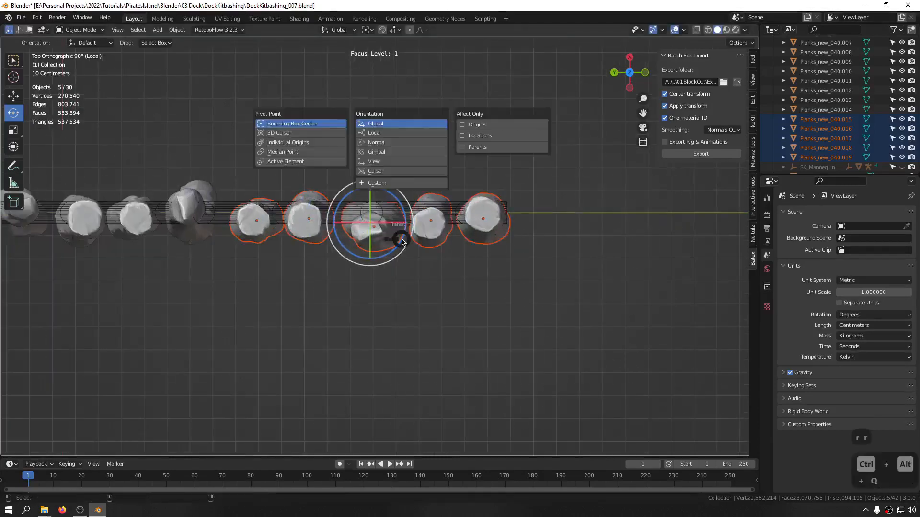
{"action": "left_click", "coordinate": [295, 144]}
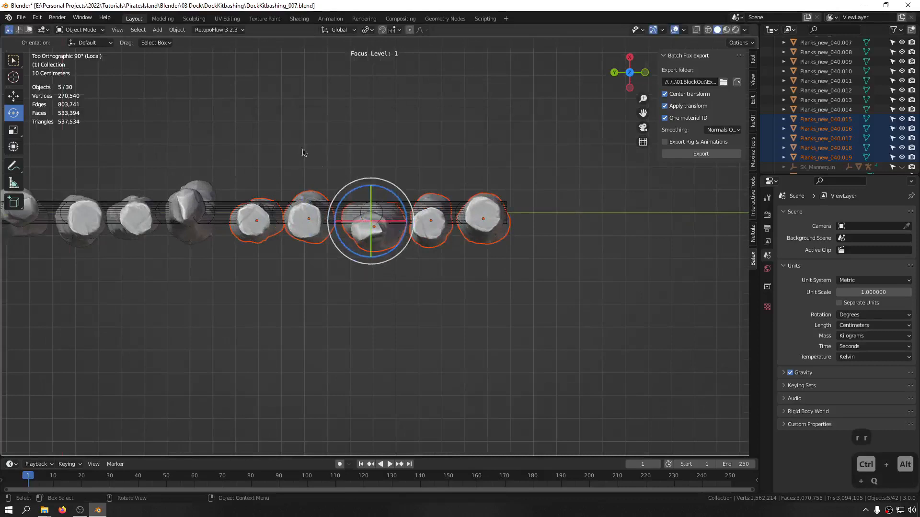
{"action": "key", "text": "KP_Multiply"}
{"action": "key", "text": "KP_Multiply"}
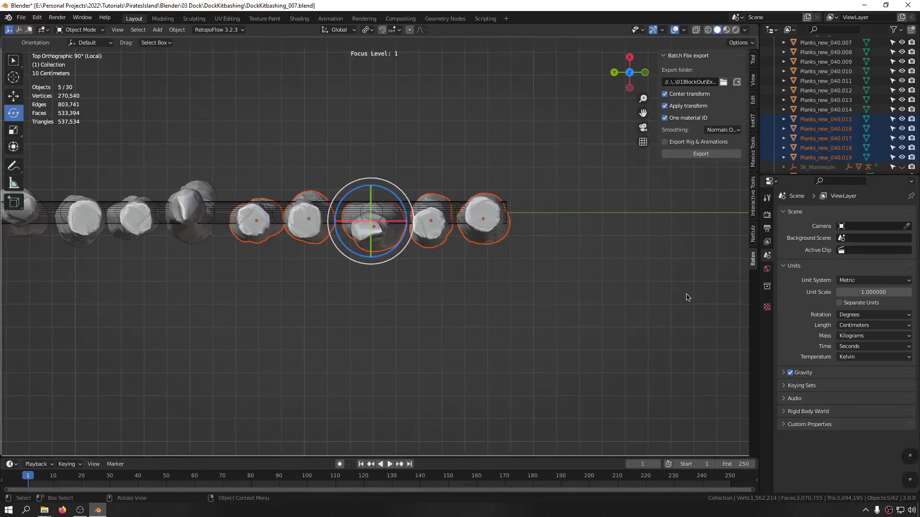
{"action": "key", "text": "r"}
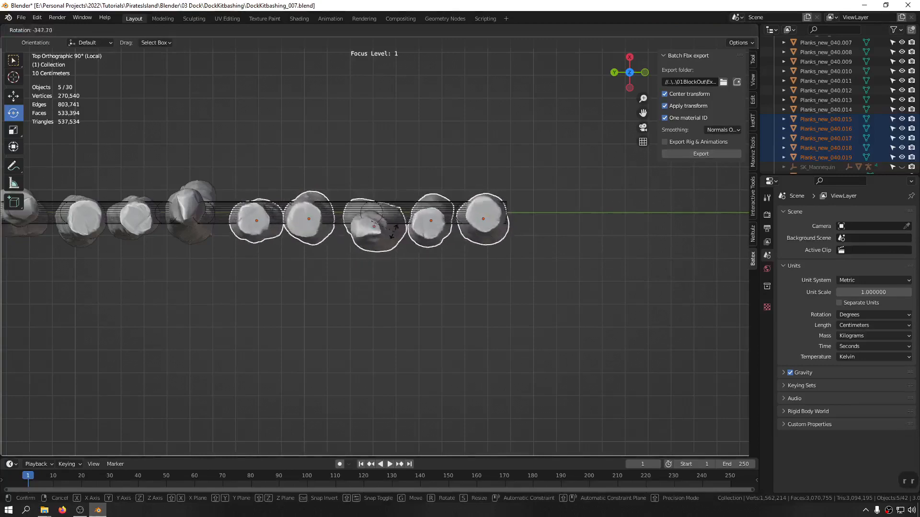
{"action": "left_click", "coordinate": [356, 234]}
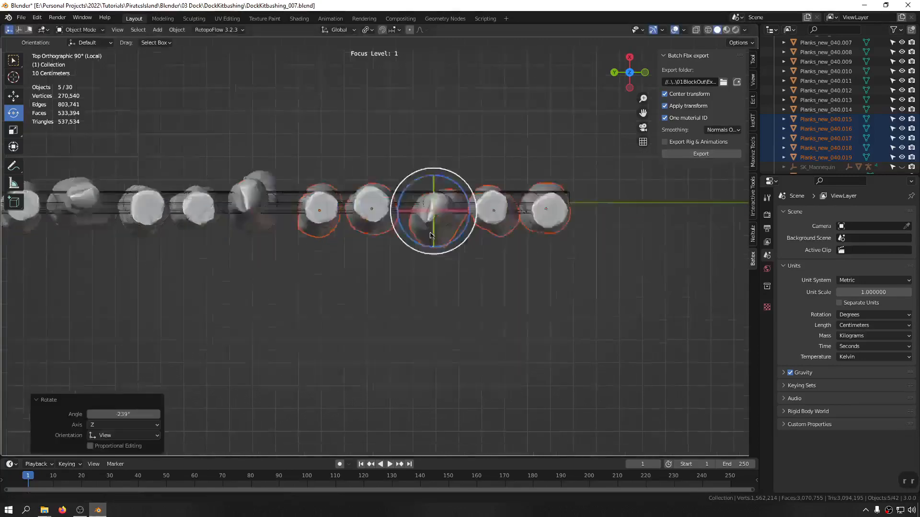
From the side view, move the outermost pole, Planks_new_040.015, slightly along positive Y within the base's edge
{"action": "scroll", "coordinate": [367, 182], "scroll_direction": "down", "scroll_amount": 4}
{"action": "middle_click_drag", "start_coordinate": [365, 182], "coordinate": [489, 234]}
{"action": "key", "text": "shift+space"}
{"action": "key", "text": "g"}
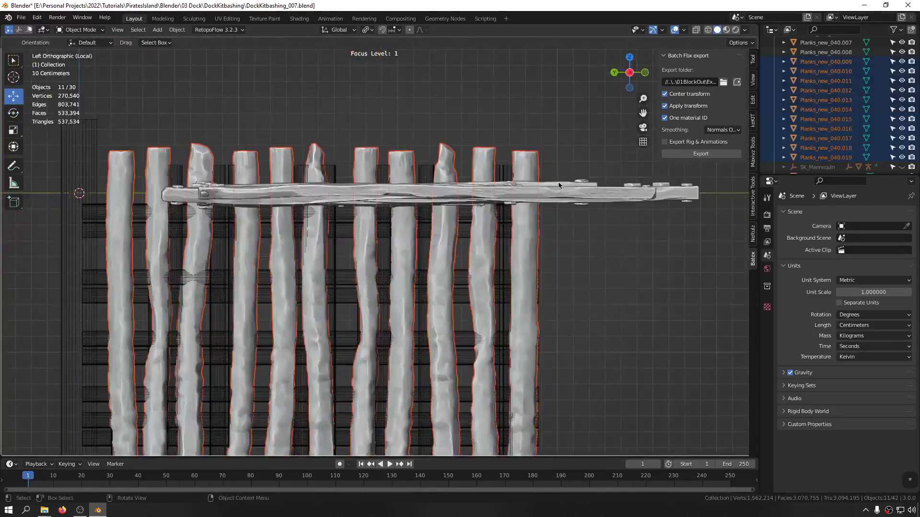
{"action": "left_click", "coordinate": [529, 156]}
{"action": "scroll", "coordinate": [541, 336], "scroll_direction": "down", "scroll_amount": 5, "text": "shift"}
{"action": "scroll", "coordinate": [487, 325], "scroll_direction": "down", "scroll_amount": 1}
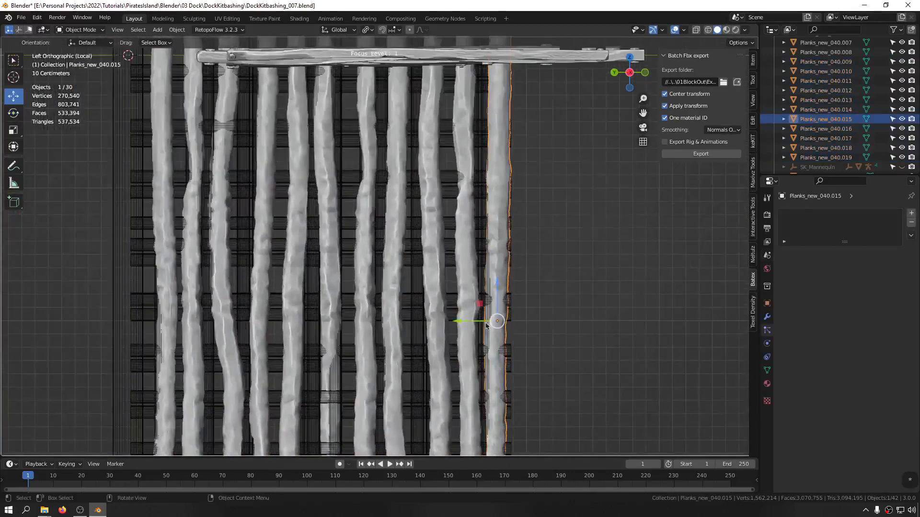
{"action": "left_click_drag", "start_coordinate": [474, 323], "coordinate": [480, 322]}
Adjust the spacing of poles Planks_new_040.017 and Planks_new_040.016 by shifting each slightly along positive Y
{"action": "left_click", "coordinate": [441, 326]}
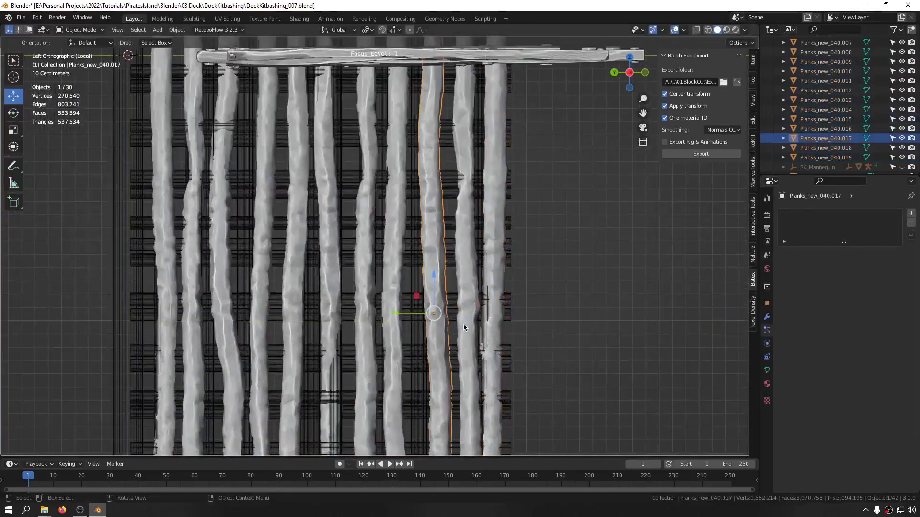
{"action": "left_click_drag", "start_coordinate": [411, 317], "coordinate": [430, 320]}
{"action": "left_click", "coordinate": [471, 300]}
Duplicate the eleven side-wall poles and move the copies 203 cm along X onto the opposite wall
{"action": "left_click_drag", "start_coordinate": [576, 192], "coordinate": [126, 298]}
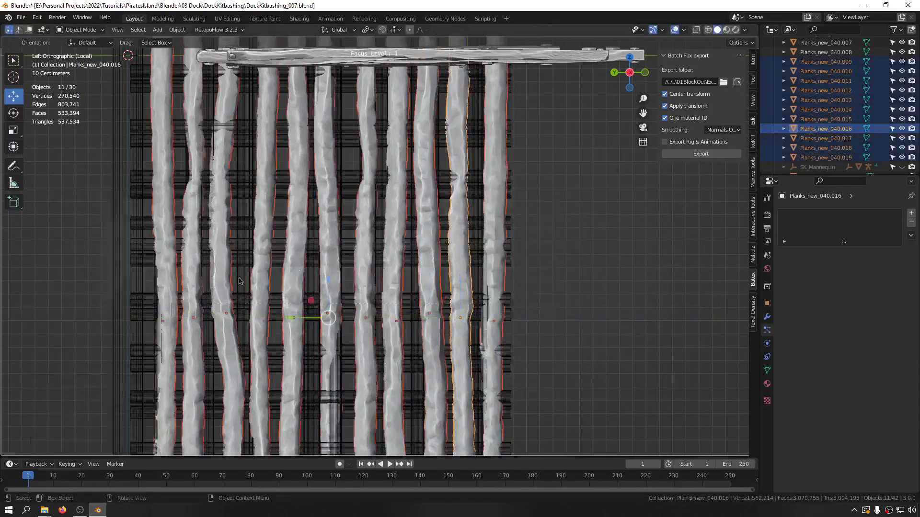
{"action": "middle_click_drag", "start_coordinate": [268, 277], "coordinate": [287, 316]}
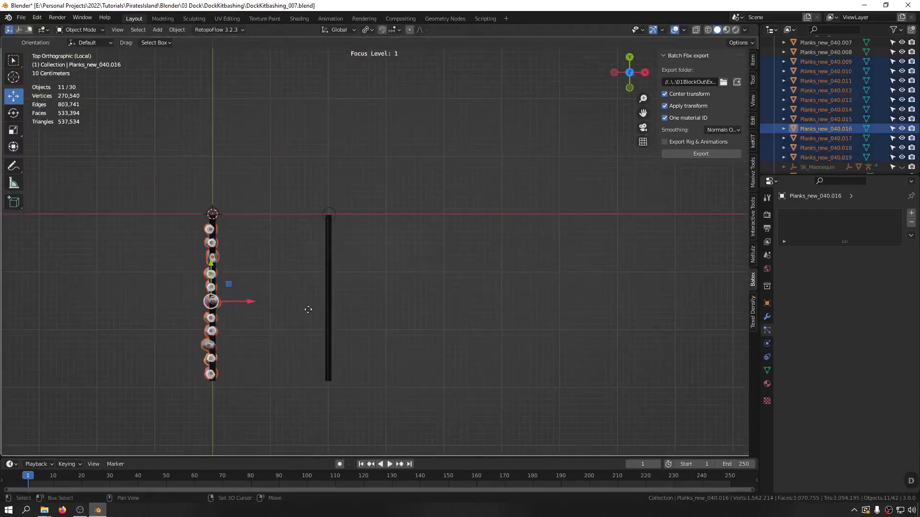
{"action": "key", "text": "shift+d"}
{"action": "right_click", "coordinate": [334, 301]}
{"action": "left_click_drag", "start_coordinate": [235, 304], "coordinate": [353, 310]}
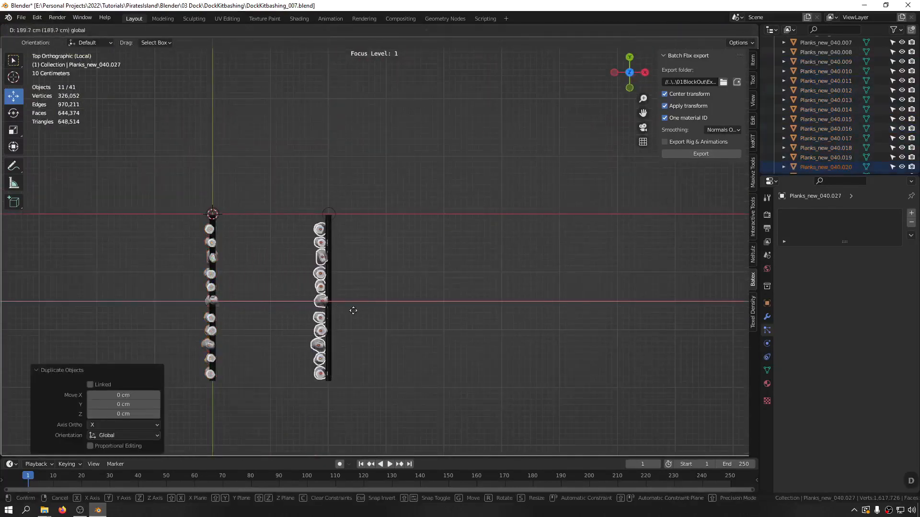
{"action": "left_click", "coordinate": [361, 321]}
{"action": "scroll", "coordinate": [330, 299], "scroll_direction": "up", "scroll_amount": 2}
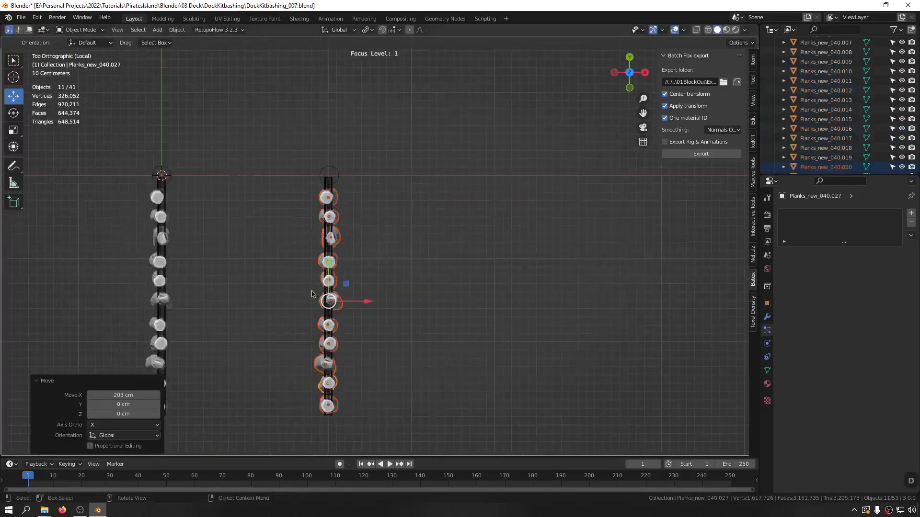
Rotate the eleven copied poles about their individual origins in top view to vary them from the first row
{"action": "key", "text": "shift+space"}
{"action": "key", "text": "r"}
{"action": "key", "text": "r"}
{"action": "left_click_drag", "start_coordinate": [379, 294], "coordinate": [284, 300]}
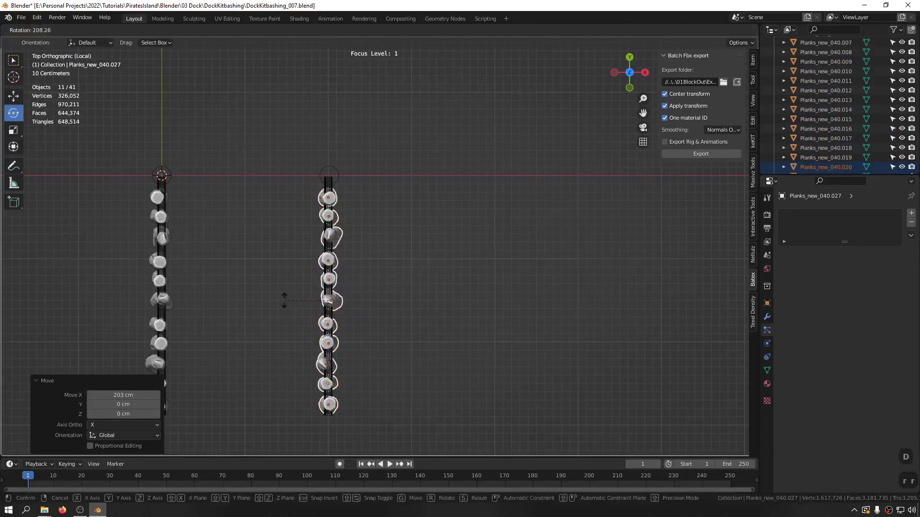
{"action": "left_click", "coordinate": [356, 312]}
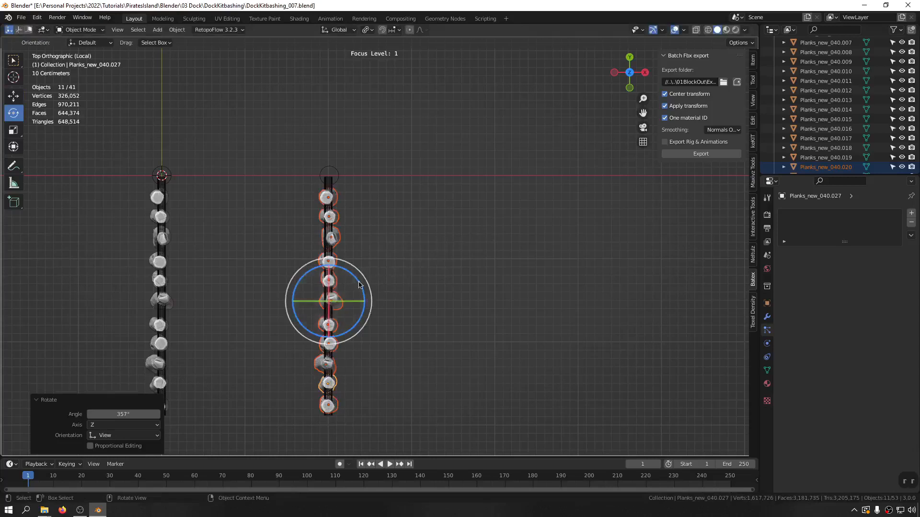
{"action": "left_click_drag", "start_coordinate": [358, 279], "coordinate": [330, 240]}
Rotate the copied poles Planks_new_040.022, .029 and .028 individually in top view so they follow the wall
{"action": "left_click", "coordinate": [330, 238]}
{"action": "key", "text": "r"}
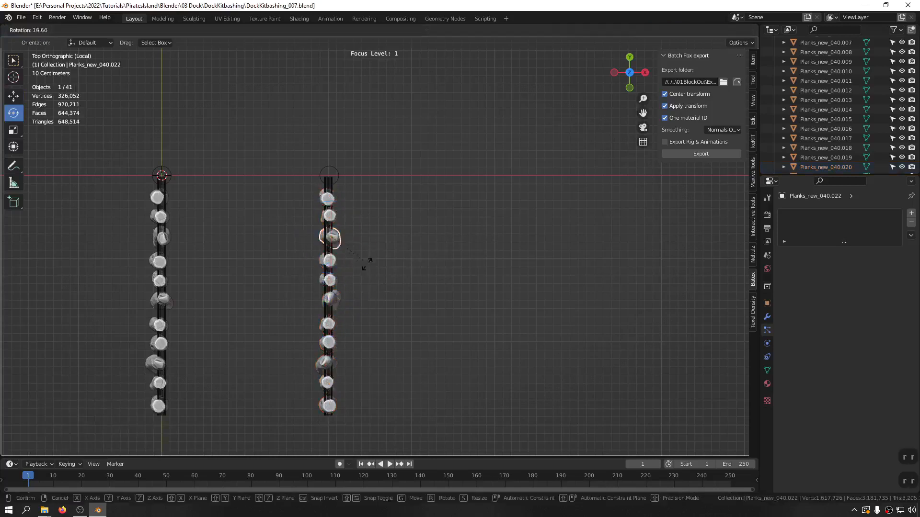
{"action": "left_click", "coordinate": [331, 281]}
{"action": "left_click", "coordinate": [328, 343]}
{"action": "key", "text": "r"}
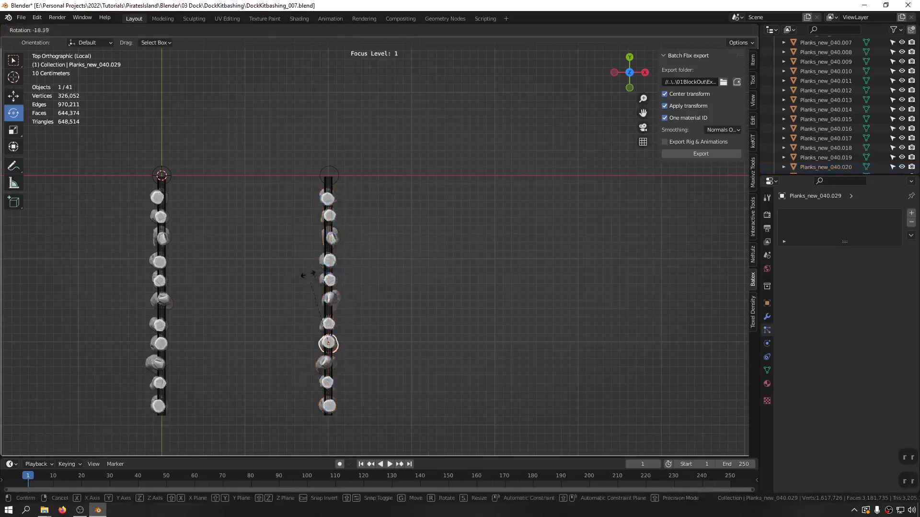
{"action": "left_click", "coordinate": [308, 274]}
{"action": "left_click", "coordinate": [326, 365]}
{"action": "key", "text": "r"}
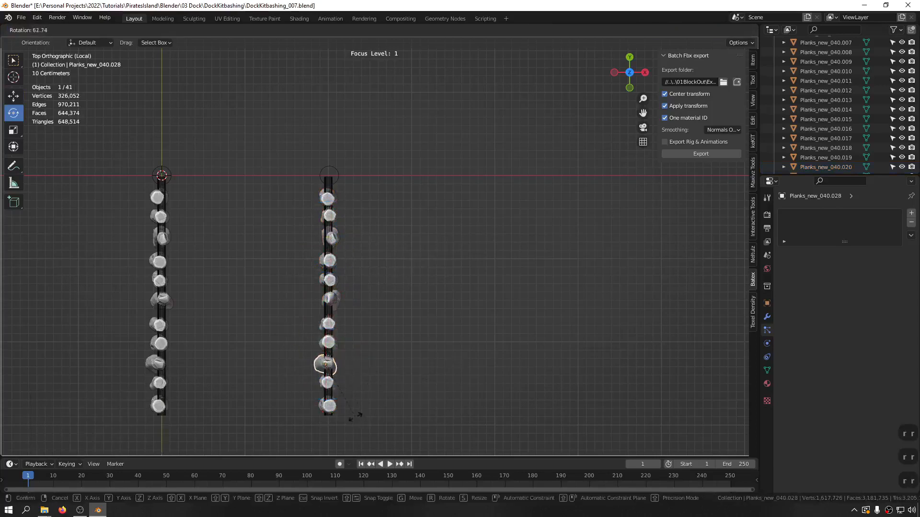
{"action": "left_click", "coordinate": [329, 416]}
Select the eleven copied poles and flip them 180° in front view about their individual origins
{"action": "middle_click_drag", "start_coordinate": [392, 373], "coordinate": [401, 182]}
{"action": "left_click_drag", "start_coordinate": [402, 182], "coordinate": [297, 393]}
{"action": "middle_click_drag", "start_coordinate": [298, 393], "coordinate": [280, 212]}
{"action": "right_click", "coordinate": [421, 249]}
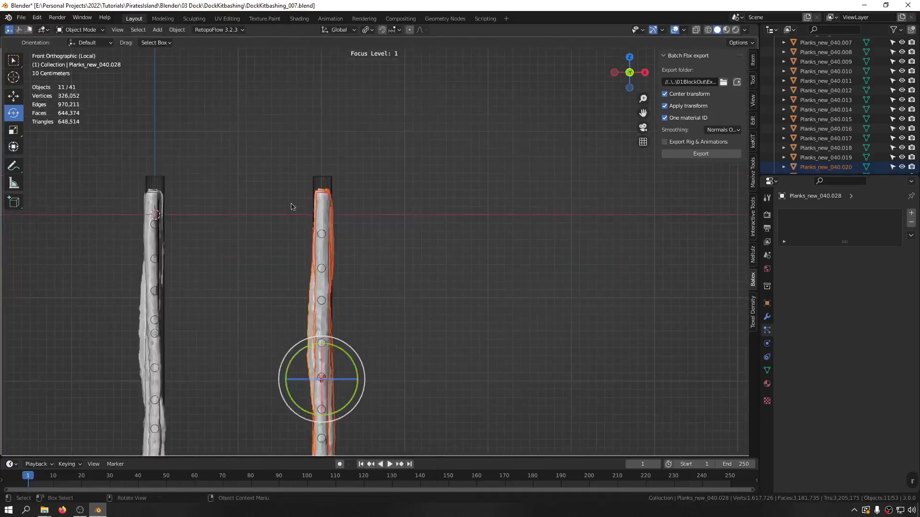
{"action": "key", "text": "r"}
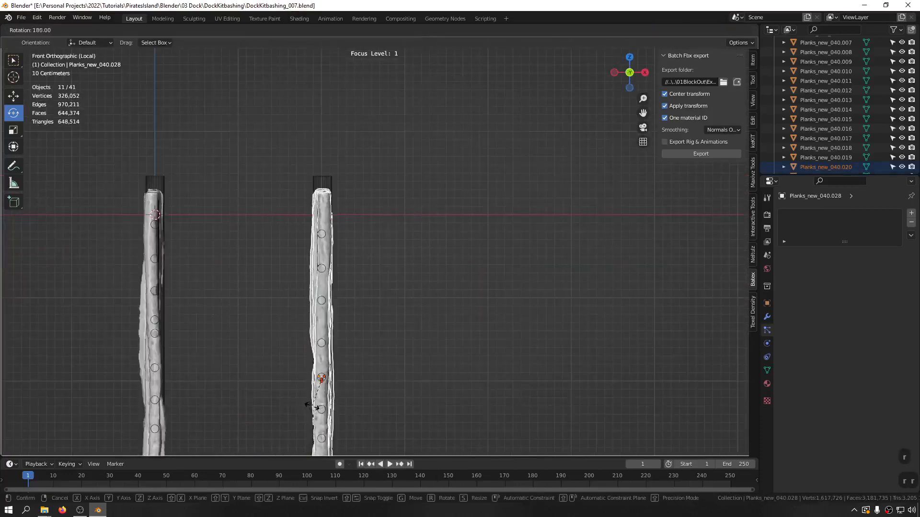
{"action": "left_click", "coordinate": [316, 407]}
Raise the copied row of poles slightly along Z, and raise the original row 13.186 cm
{"action": "middle_click_drag", "start_coordinate": [375, 203], "coordinate": [300, 202]}
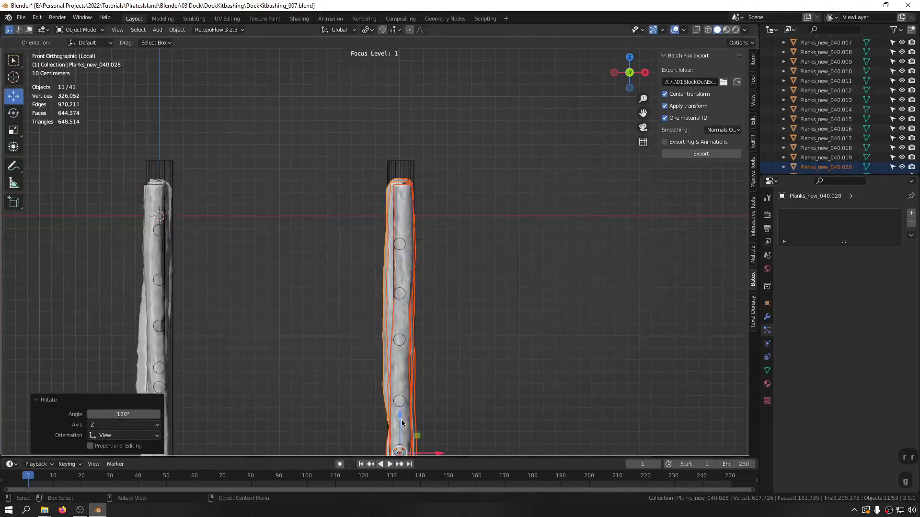
{"action": "left_click_drag", "start_coordinate": [400, 417], "coordinate": [401, 406]}
{"action": "left_click_drag", "start_coordinate": [277, 207], "coordinate": [103, 290]}
{"action": "left_click_drag", "start_coordinate": [154, 420], "coordinate": [155, 388]}
{"action": "middle_click_drag", "start_coordinate": [155, 387], "coordinate": [282, 206]}
{"action": "scroll", "coordinate": [283, 206], "scroll_direction": "down", "scroll_amount": 4}
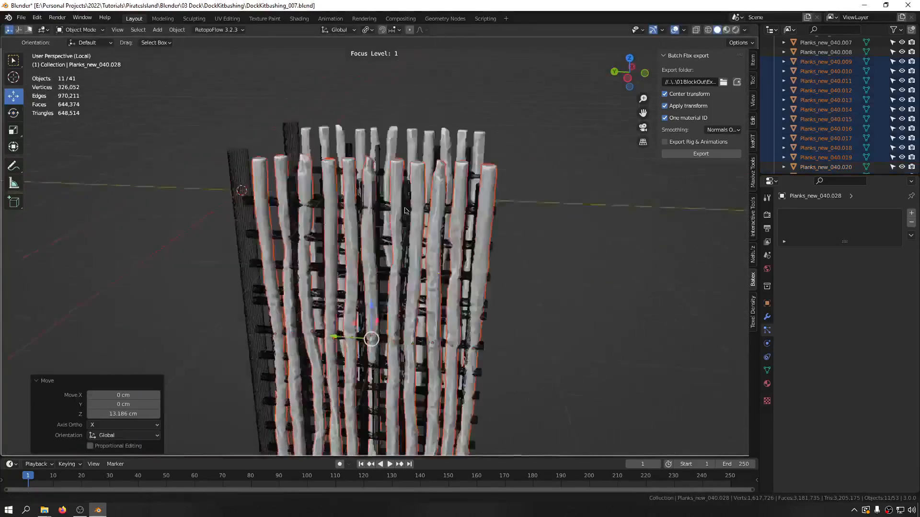
{"action": "scroll", "coordinate": [382, 169], "scroll_direction": "up", "scroll_amount": 5}
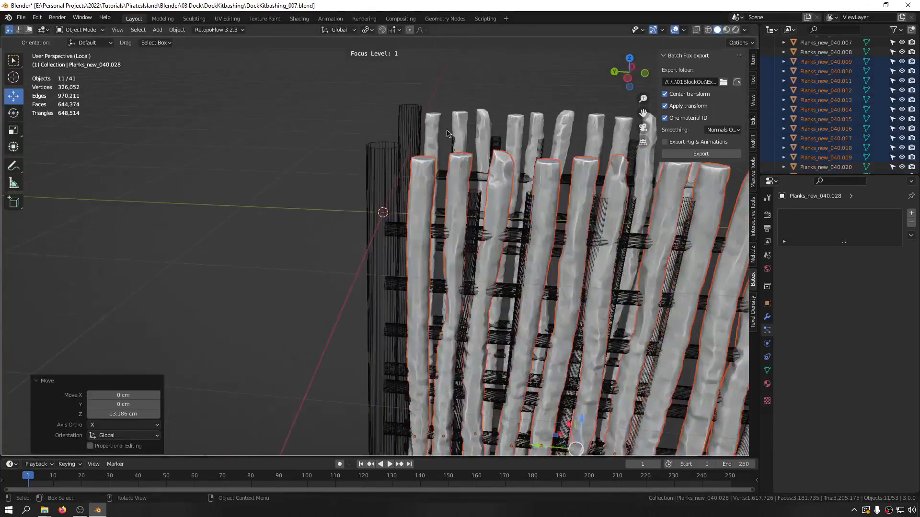
Save the blend file and deselect all the poles
{"action": "key", "text": "KP_Decimal"}
{"action": "key", "text": "ctrl+s"}
{"action": "left_click", "coordinate": [453, 75]}
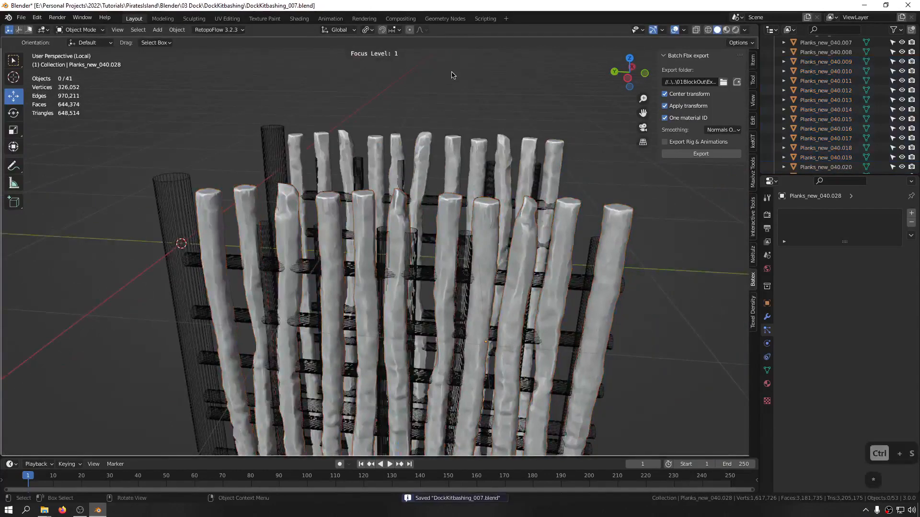
Duplicate a thick pole from the source set and clear the copy's location so it sits at the world origin
{"action": "middle_click_drag", "start_coordinate": [437, 75], "coordinate": [368, 190]}
{"action": "left_click", "coordinate": [308, 242]}
{"action": "middle_click_drag", "start_coordinate": [415, 211], "coordinate": [387, 228]}
{"action": "middle_click_drag", "start_coordinate": [482, 193], "coordinate": [499, 271]}
{"action": "key", "text": "shift+d"}
{"action": "right_click", "coordinate": [540, 265]}
{"action": "key", "text": "alt+g"}
In side view, lower the thick pole along Z onto the base's corner post and shift it 6.3 cm along Y
{"action": "scroll", "coordinate": [514, 278], "scroll_direction": "up", "scroll_amount": 5}
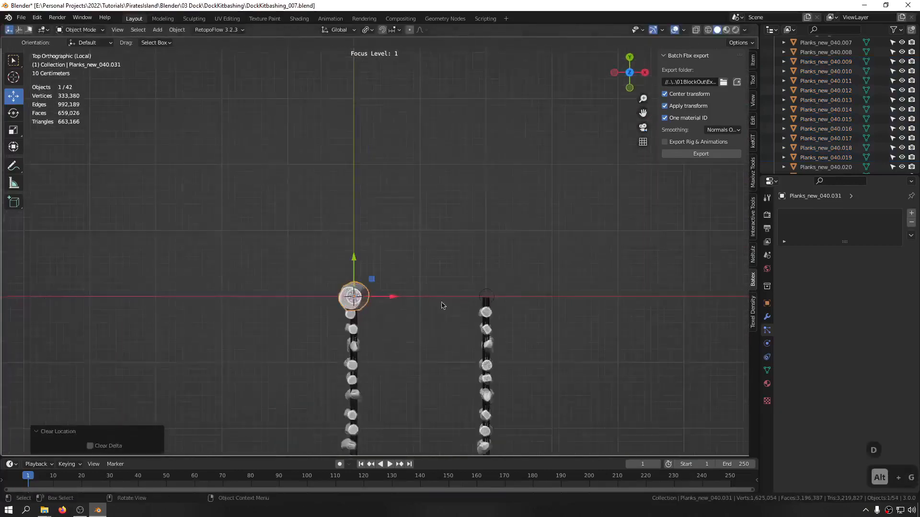
{"action": "middle_click_drag", "start_coordinate": [442, 306], "coordinate": [355, 179], "text": "alt"}
{"action": "key", "text": "g"}
{"action": "key", "text": "z"}
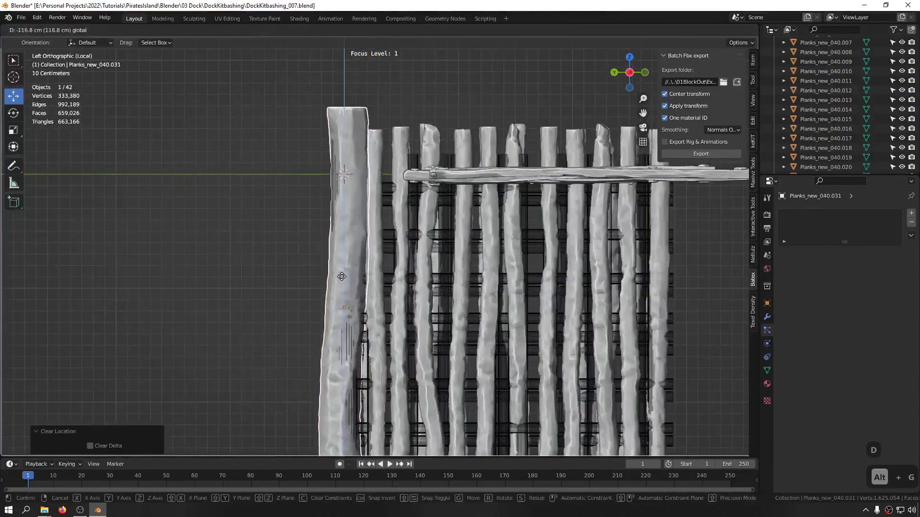
{"action": "left_click", "coordinate": [335, 264]}
{"action": "left_click_drag", "start_coordinate": [323, 295], "coordinate": [312, 304]}
Scale the thick corner pole uniformly to 0.730
{"action": "middle_click_drag", "start_coordinate": [408, 132], "coordinate": [429, 198]}
{"action": "key", "text": "s"}
{"action": "key", "text": "s"}
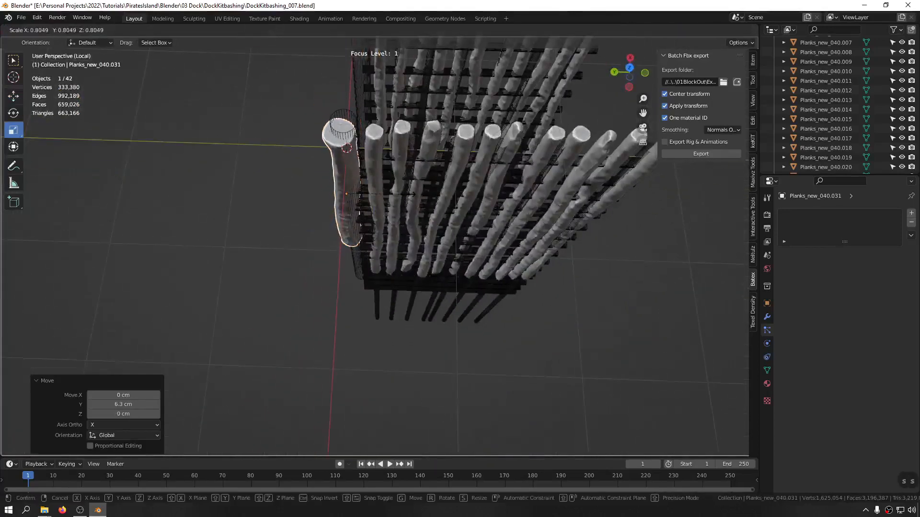
{"action": "left_click", "coordinate": [347, 148]}
Rotate the corner pole -65° in top view and move it -1.4783 cm in X and -4.1394 cm in Y
{"action": "mouse_move", "coordinate": [347, 147]}
{"action": "middle_mouse_down"}
{"action": "mouse_move", "coordinate": [372, 206]}
{"action": "mouse_move", "coordinate": [339, 138]}
{"action": "middle_mouse_up"}
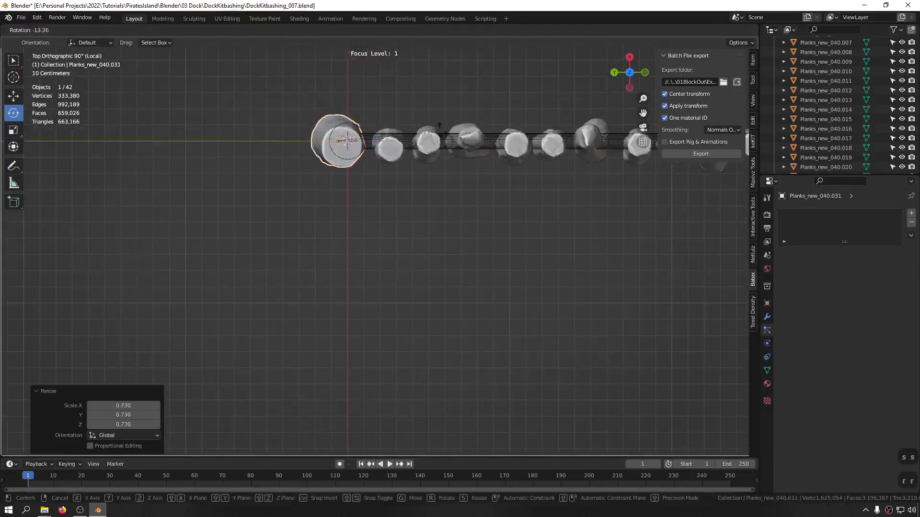
{"action": "left_click", "coordinate": [380, 94]}
{"action": "key", "text": "g"}
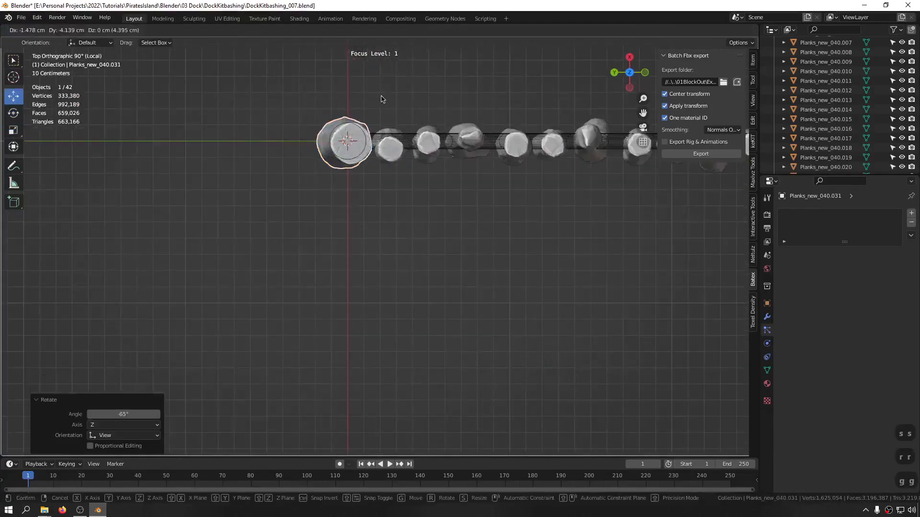
{"action": "left_click", "coordinate": [381, 99]}
Raise the corner pole along Z in side view so its top extends above the wall poles
{"action": "middle_click_drag", "start_coordinate": [382, 99], "coordinate": [388, 73]}
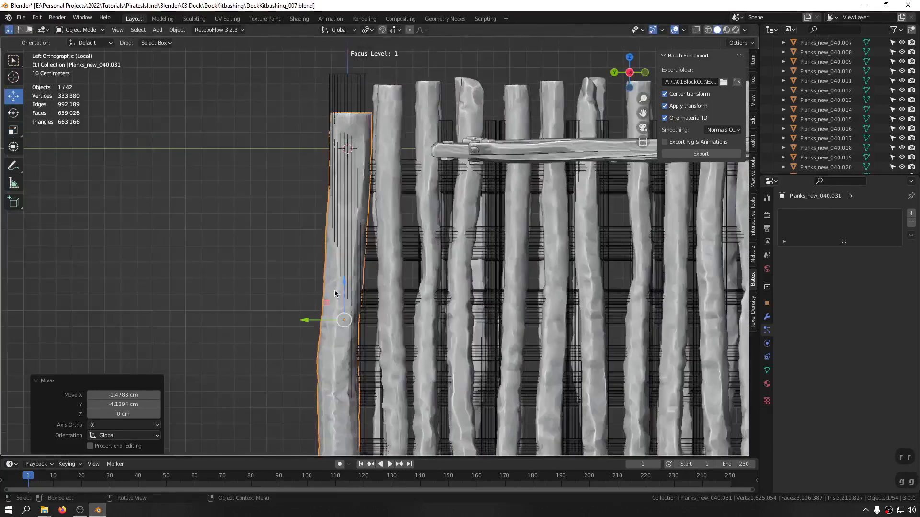
{"action": "key", "text": "g"}
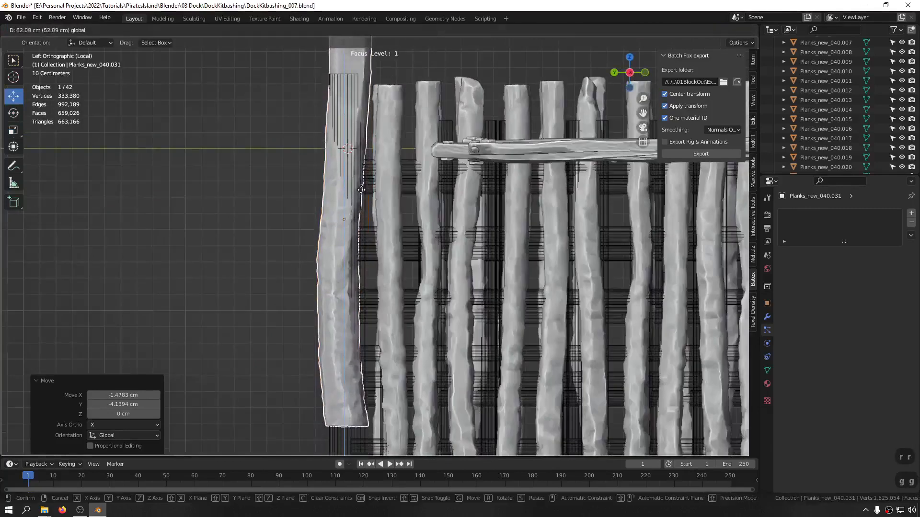
{"action": "left_click", "coordinate": [362, 184]}
{"action": "mouse_move", "coordinate": [361, 184]}
{"action": "middle_mouse_down", "text": "shift"}
{"action": "mouse_move", "coordinate": [368, 98]}
{"action": "mouse_move", "coordinate": [341, 111]}
{"action": "mouse_move", "coordinate": [365, 118]}
{"action": "mouse_move", "coordinate": [346, 166]}
{"action": "mouse_move", "coordinate": [347, 192]}
{"action": "middle_mouse_up", "text": "shift"}
Duplicate the thick corner pole and move the copy 199.18 cm along X to the opposite corner
{"action": "scroll", "coordinate": [355, 166], "scroll_direction": "down", "scroll_amount": 8}
{"action": "left_click", "coordinate": [317, 102]}
{"action": "left_click", "coordinate": [345, 118]}
{"action": "right_click", "coordinate": [391, 221]}
{"action": "scroll", "coordinate": [413, 207], "scroll_direction": "up", "scroll_amount": 3}
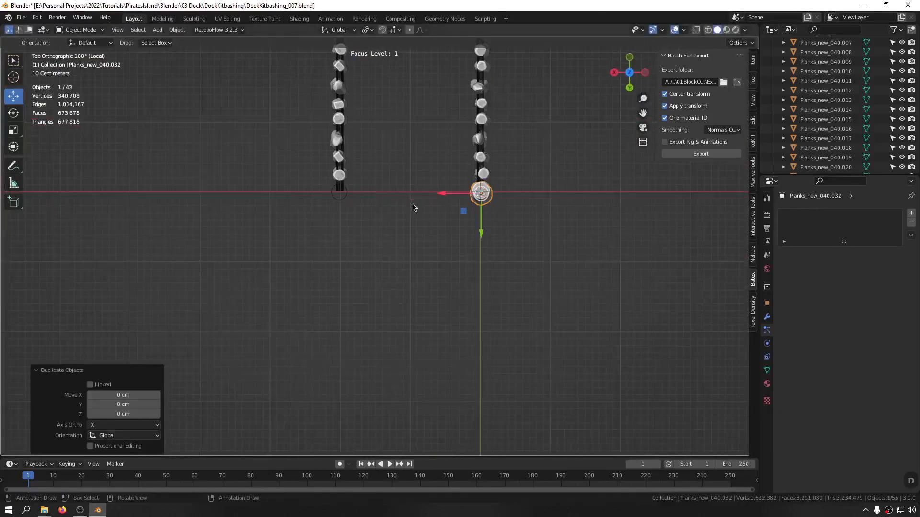
{"action": "left_click_drag", "start_coordinate": [435, 198], "coordinate": [293, 206]}
Rotate the copied corner pole 90° in top view and save the file
{"action": "scroll", "coordinate": [308, 187], "scroll_direction": "up", "scroll_amount": 4}
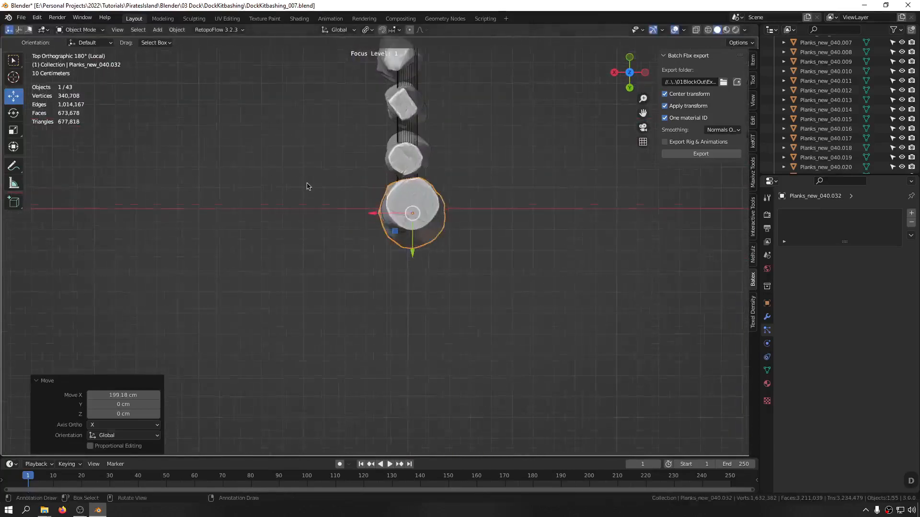
{"action": "key", "text": "r"}
{"action": "left_click", "coordinate": [403, 295]}
{"action": "key", "text": "ctrl+s"}
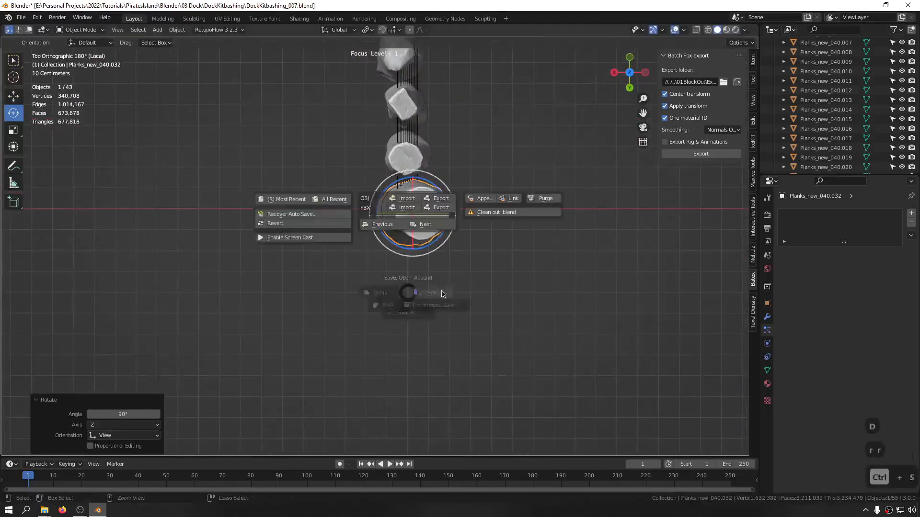
{"action": "left_click", "coordinate": [506, 294]}
{"action": "left_click", "coordinate": [511, 294]}
{"action": "scroll", "coordinate": [509, 294], "scroll_direction": "down", "scroll_amount": 5}
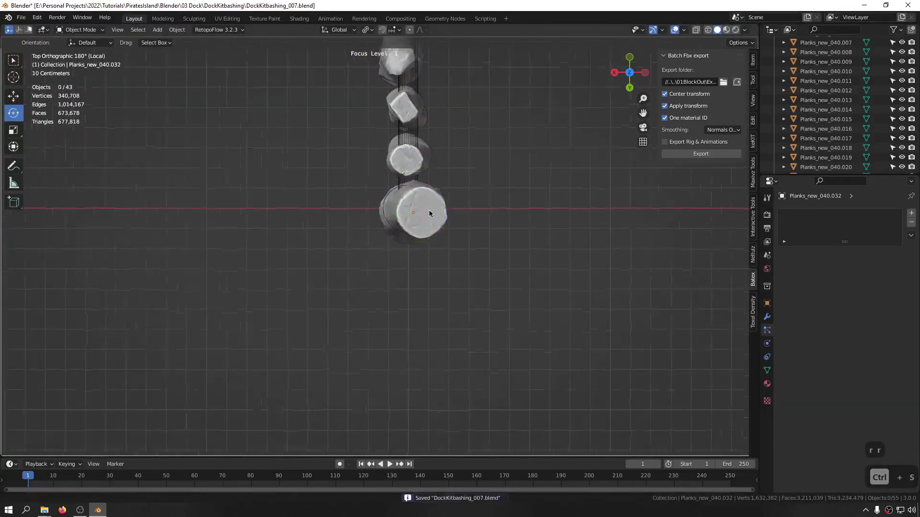
Duplicate all 22 wall poles in side view and move the copies down along Z to cover the lower base
{"action": "middle_click_drag", "start_coordinate": [432, 250], "coordinate": [403, 228]}
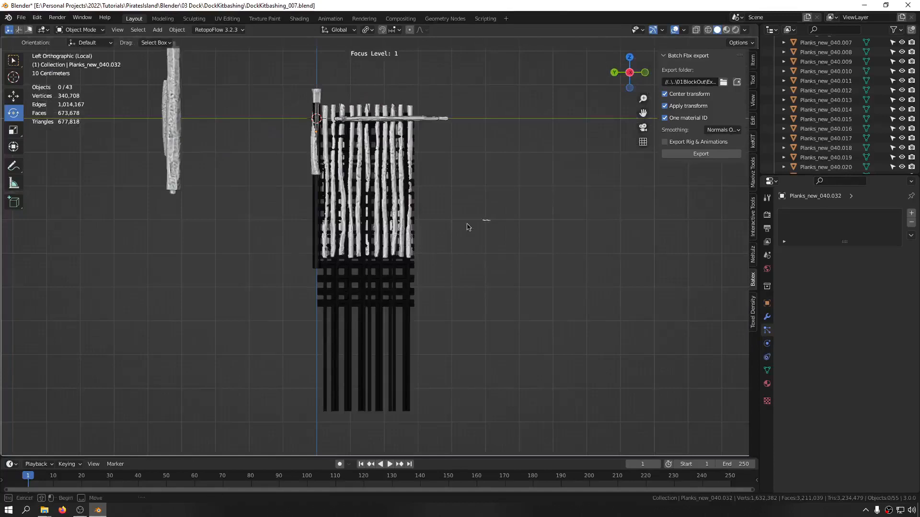
{"action": "left_click_drag", "start_coordinate": [491, 220], "coordinate": [198, 306]}
{"action": "key", "text": "shift+d"}
{"action": "right_click", "coordinate": [379, 368]}
{"action": "key", "text": "g"}
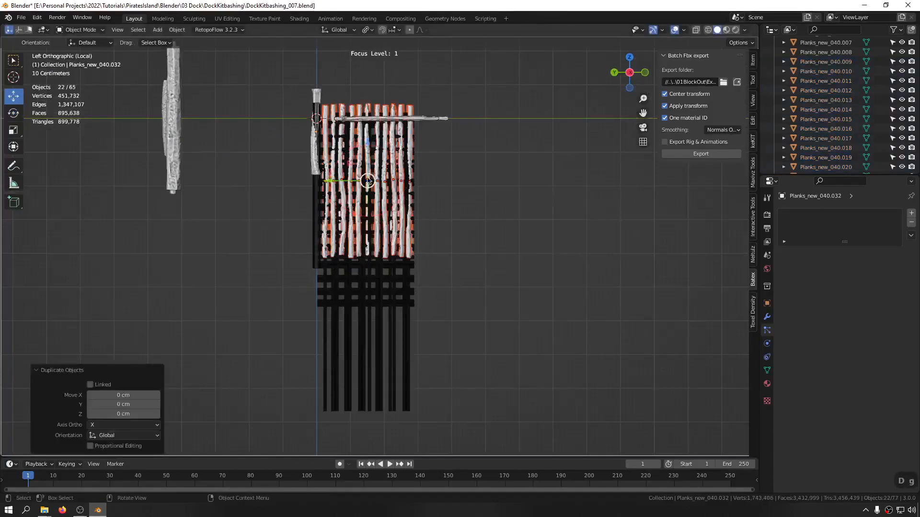
{"action": "left_click_drag", "start_coordinate": [371, 153], "coordinate": [357, 298]}
{"action": "left_click", "coordinate": [556, 250]}
Shift the outermost lower pole, Planks_new_040.039, slightly along positive Y and its neighbour, Planks_new_040.040, -1.6232 cm along Y
{"action": "middle_click_drag", "start_coordinate": [553, 247], "coordinate": [460, 263]}
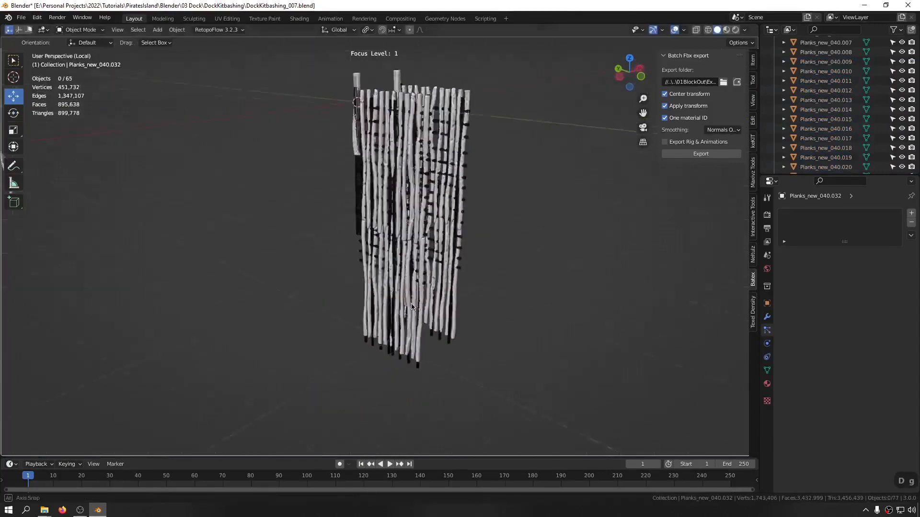
{"action": "scroll", "coordinate": [428, 158], "scroll_direction": "up", "scroll_amount": 9}
{"action": "middle_click_drag", "start_coordinate": [430, 143], "coordinate": [489, 208]}
{"action": "left_click", "coordinate": [539, 245]}
{"action": "middle_click_drag", "start_coordinate": [539, 245], "coordinate": [501, 250]}
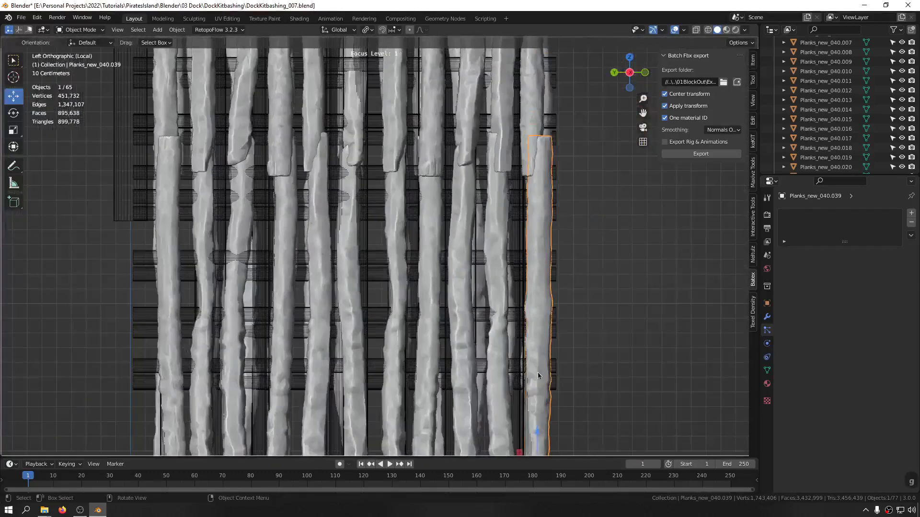
{"action": "middle_click_drag", "start_coordinate": [540, 397], "coordinate": [531, 321], "text": "shift"}
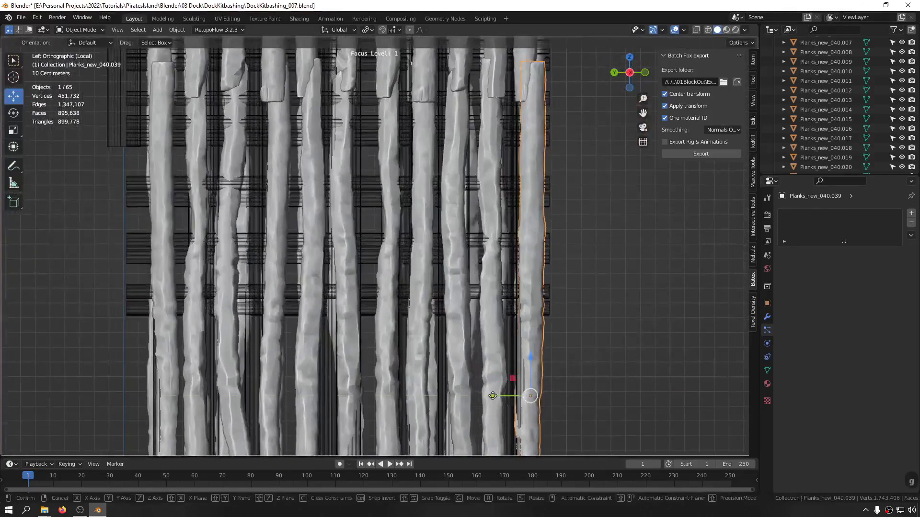
{"action": "left_click_drag", "start_coordinate": [492, 396], "coordinate": [467, 391]}
{"action": "left_click", "coordinate": [493, 209]}
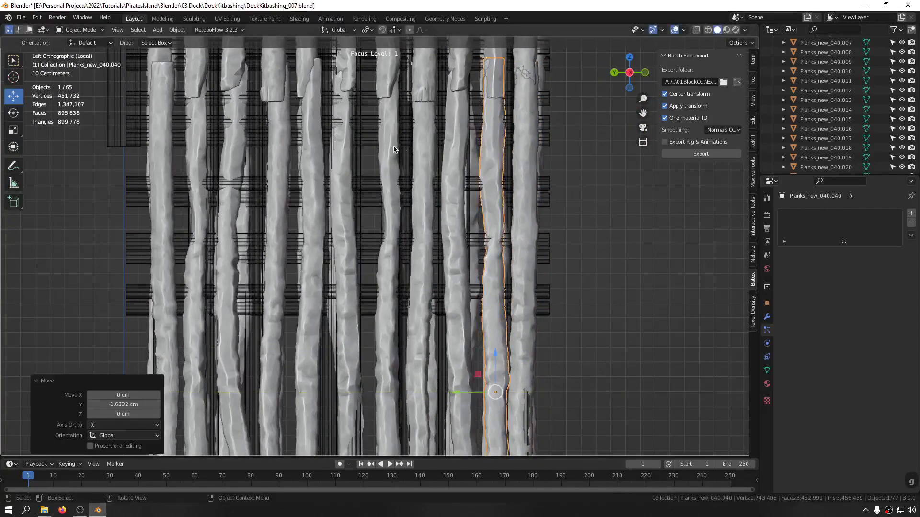
{"action": "left_click", "coordinate": [375, 150]}
Duplicate the shorter sculpted pole Planks_new_040.004 from the source row and clear the copy's location to the world origin
{"action": "middle_click_drag", "start_coordinate": [343, 178], "coordinate": [507, 164]}
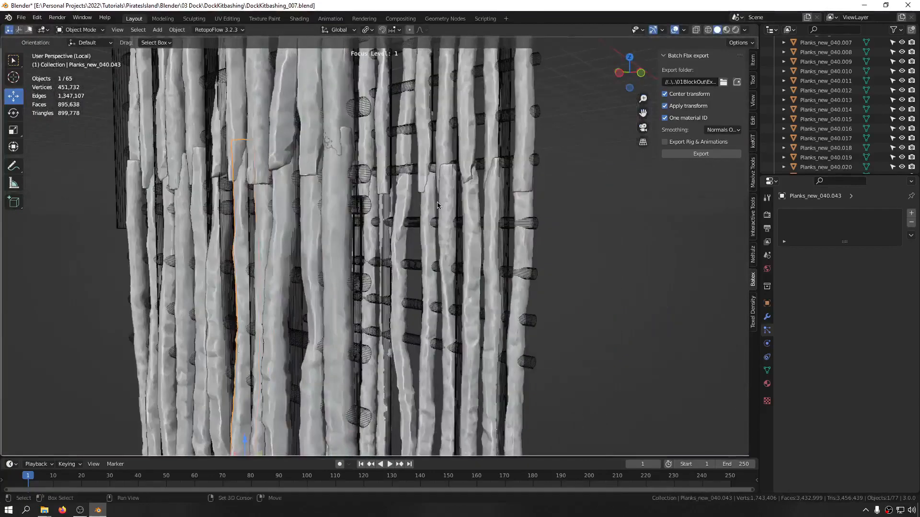
{"action": "scroll", "coordinate": [437, 205], "scroll_direction": "down", "scroll_amount": 12}
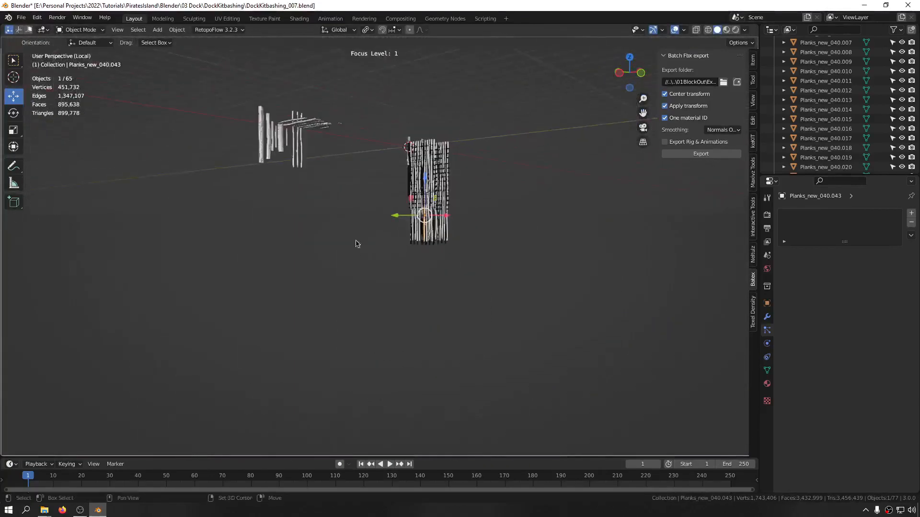
{"action": "middle_click_drag", "start_coordinate": [355, 241], "coordinate": [360, 269], "text": "shift"}
{"action": "middle_click_drag", "start_coordinate": [359, 269], "coordinate": [339, 280]}
{"action": "scroll", "coordinate": [282, 193], "scroll_direction": "up", "scroll_amount": 10}
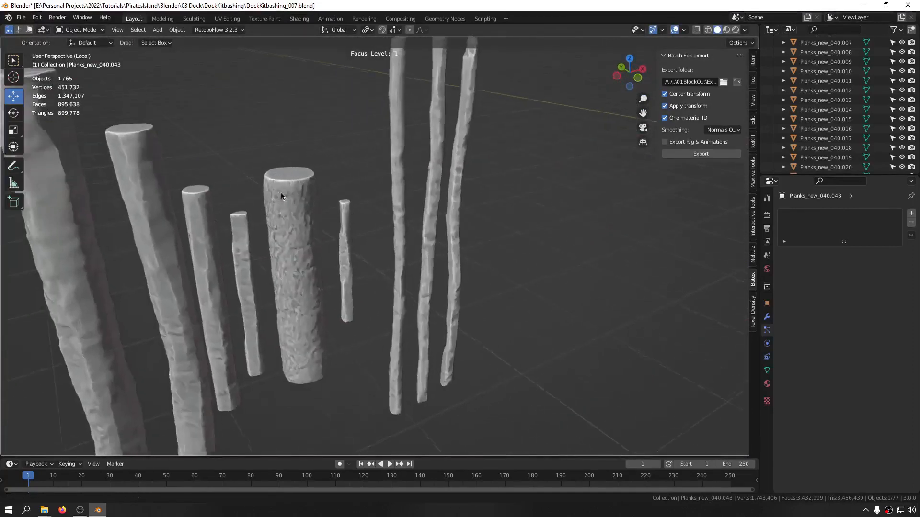
{"action": "left_click", "coordinate": [199, 238]}
{"action": "scroll", "coordinate": [199, 239], "scroll_direction": "down", "scroll_amount": 8}
{"action": "middle_click_drag", "start_coordinate": [223, 208], "coordinate": [202, 215]}
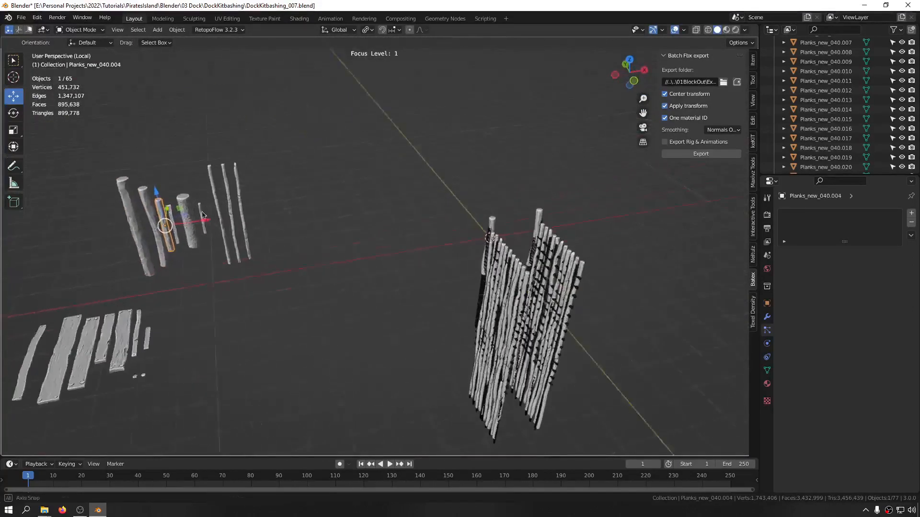
{"action": "key", "text": "shift+d"}
{"action": "right_click", "coordinate": [356, 261]}
{"action": "middle_click_drag", "start_coordinate": [356, 261], "coordinate": [410, 257]}
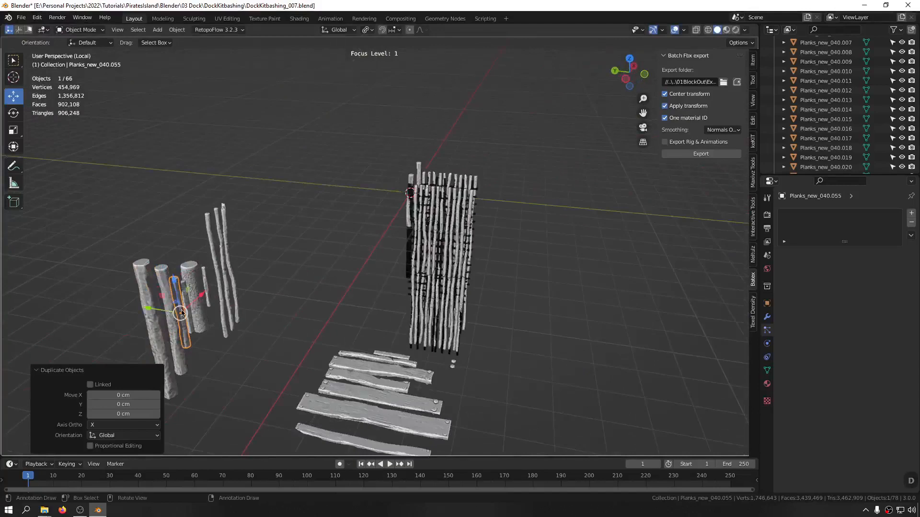
{"action": "key", "text": "alt+g"}
Rotate the copied pole to horizontal in side view and move it across the upper part of the wall poles
{"action": "middle_click_drag", "start_coordinate": [496, 246], "coordinate": [429, 191]}
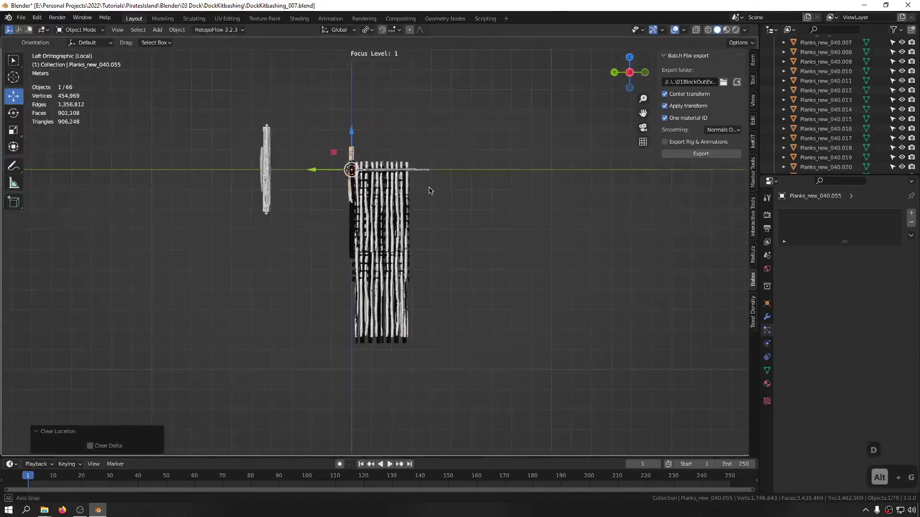
{"action": "scroll", "coordinate": [343, 140], "scroll_direction": "up", "scroll_amount": 2}
{"action": "scroll", "coordinate": [341, 141], "scroll_direction": "up", "scroll_amount": 3}
{"action": "key", "text": "r"}
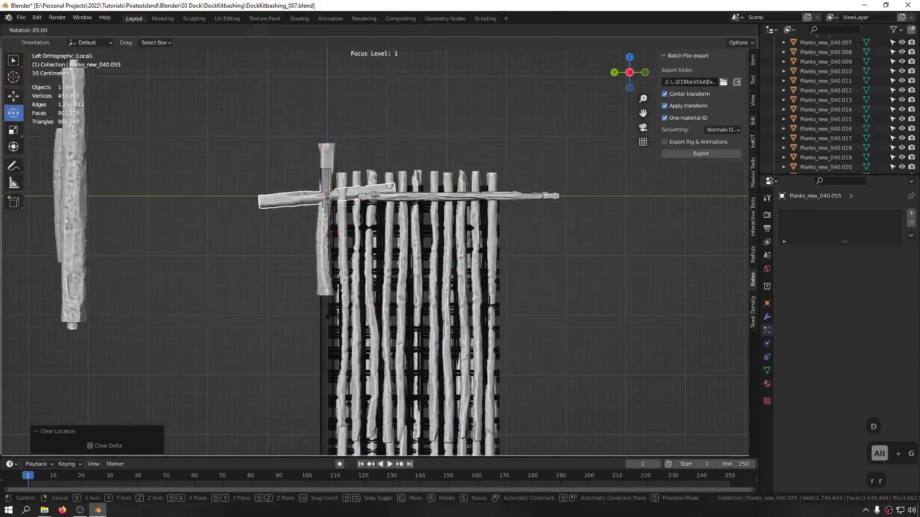
{"action": "left_click", "coordinate": [319, 311]}
{"action": "key", "text": "g"}
{"action": "left_click", "coordinate": [498, 368]}
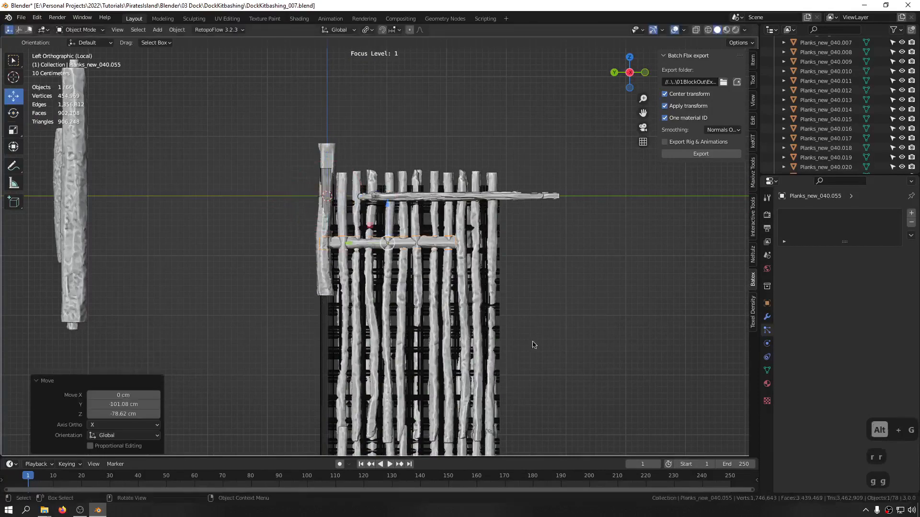
Enlarge the horizontal pole to the wall's width, then move it -40.915 cm along Y and 0.80225 cm along Z
{"action": "key", "text": "s"}
{"action": "left_click", "coordinate": [615, 329]}
{"action": "key", "text": "g"}
{"action": "left_click", "coordinate": [642, 327]}
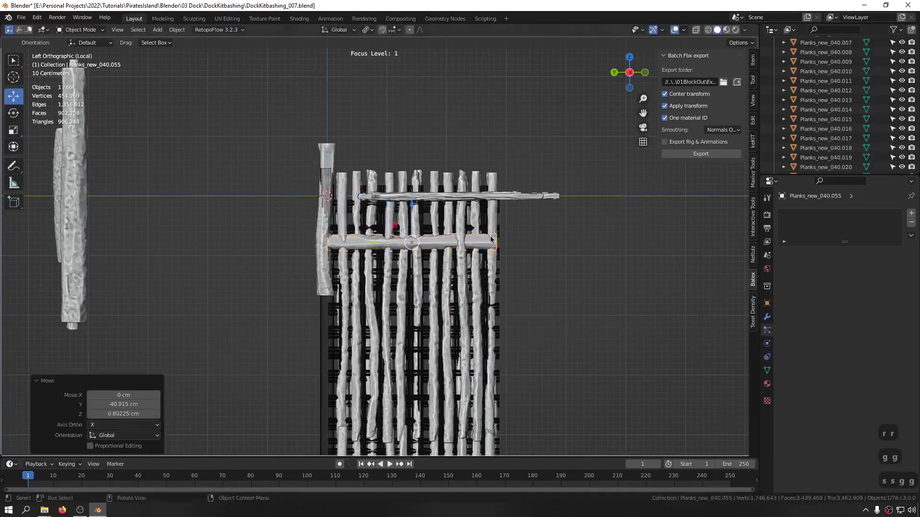
Shift the horizontal beam -3.0021 cm along X in front view and raise it 66.046 cm along Z
{"action": "middle_click_drag", "start_coordinate": [570, 287], "coordinate": [458, 312]}
{"action": "scroll", "coordinate": [386, 208], "scroll_direction": "up", "scroll_amount": 5}
{"action": "key", "text": "KP_1"}
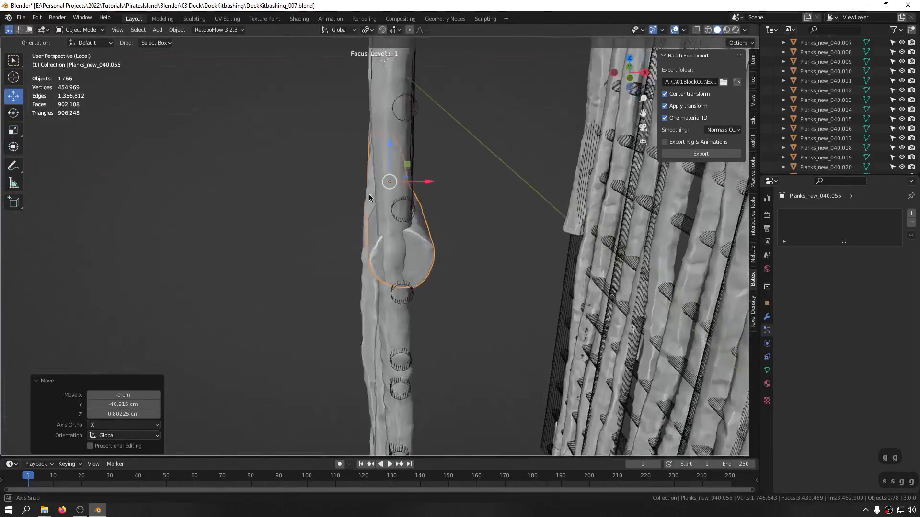
{"action": "left_click_drag", "start_coordinate": [429, 225], "coordinate": [422, 230]}
{"action": "middle_click_drag", "start_coordinate": [421, 231], "coordinate": [323, 204]}
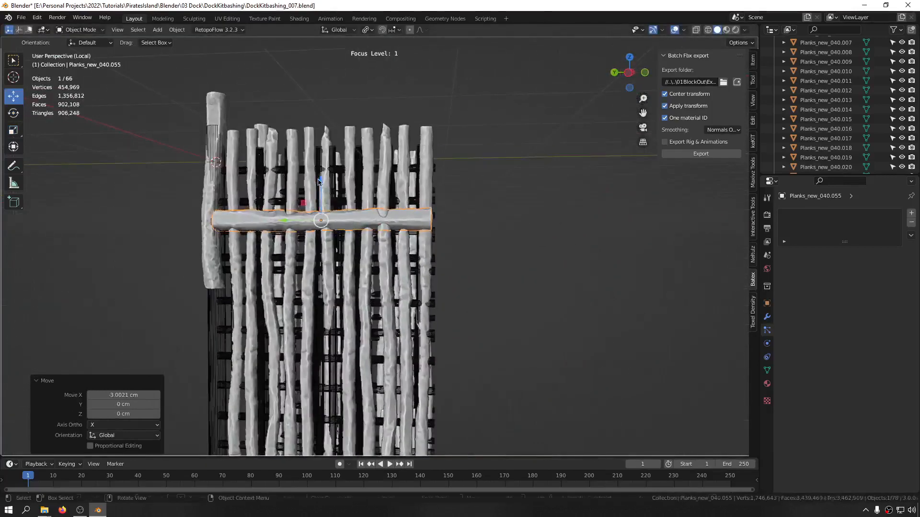
{"action": "left_click_drag", "start_coordinate": [318, 181], "coordinate": [319, 129]}
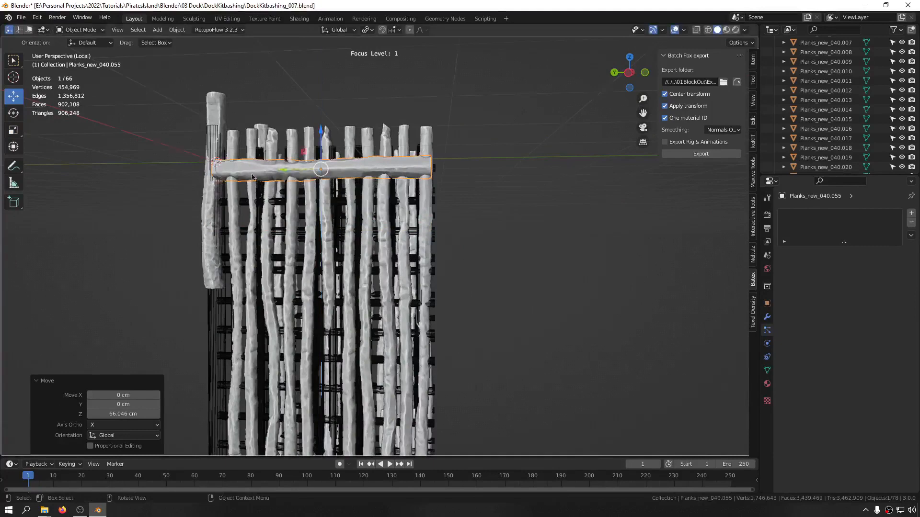
Duplicate the horizontal beam, move the copy down below it and rotate the copy 93.7° in front view
{"action": "middle_click_drag", "start_coordinate": [252, 177], "coordinate": [297, 139]}
{"action": "key", "text": "shift+d"}
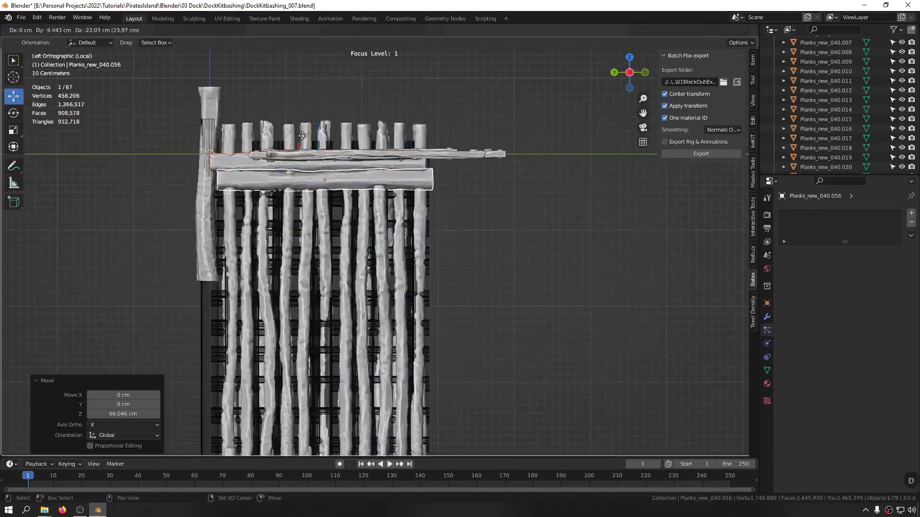
{"action": "right_click", "coordinate": [304, 139]}
{"action": "left_click_drag", "start_coordinate": [320, 124], "coordinate": [328, 168]}
{"action": "middle_click_drag", "start_coordinate": [327, 171], "coordinate": [299, 197]}
{"action": "key", "text": "r"}
{"action": "key", "text": "r"}
{"action": "left_click", "coordinate": [339, 238]}
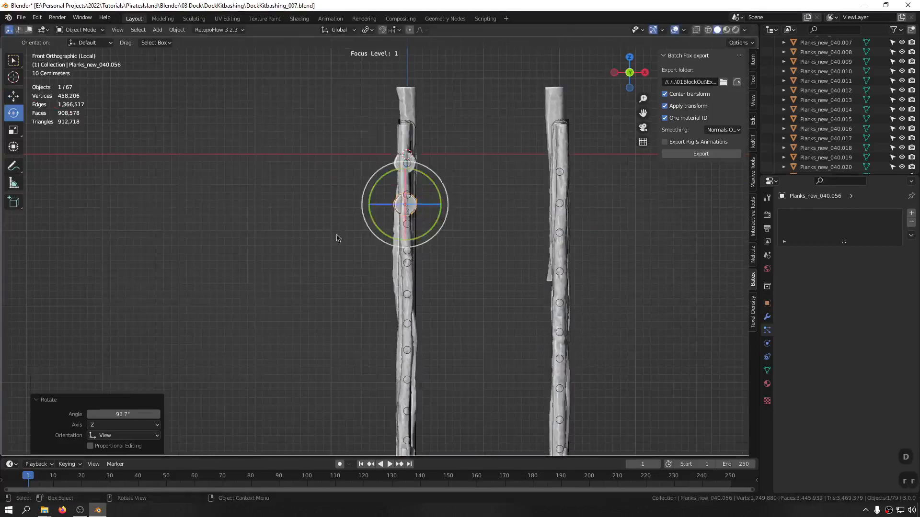
Save the file and delete the lower, rotated copy of the beam
{"action": "middle_click_drag", "start_coordinate": [338, 238], "coordinate": [436, 219]}
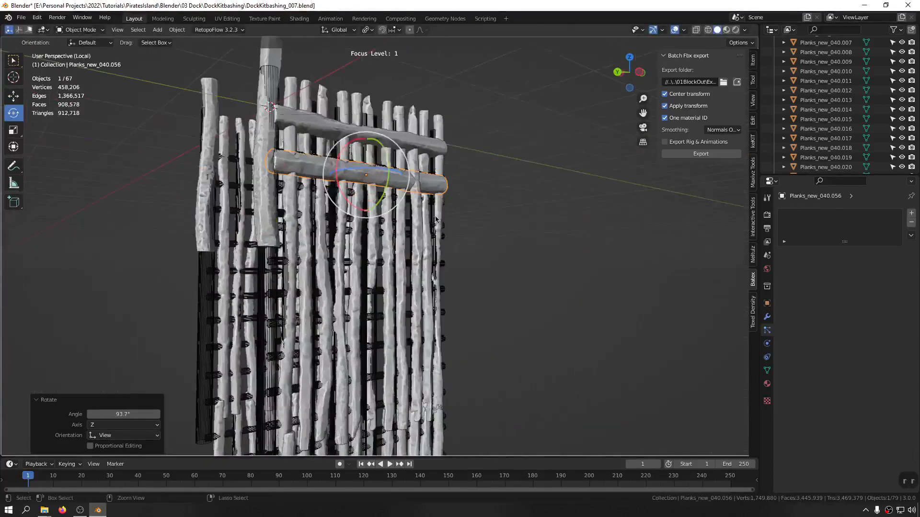
{"action": "middle_click_drag", "start_coordinate": [524, 218], "coordinate": [524, 224]}
{"action": "key", "text": "ctrl+s"}
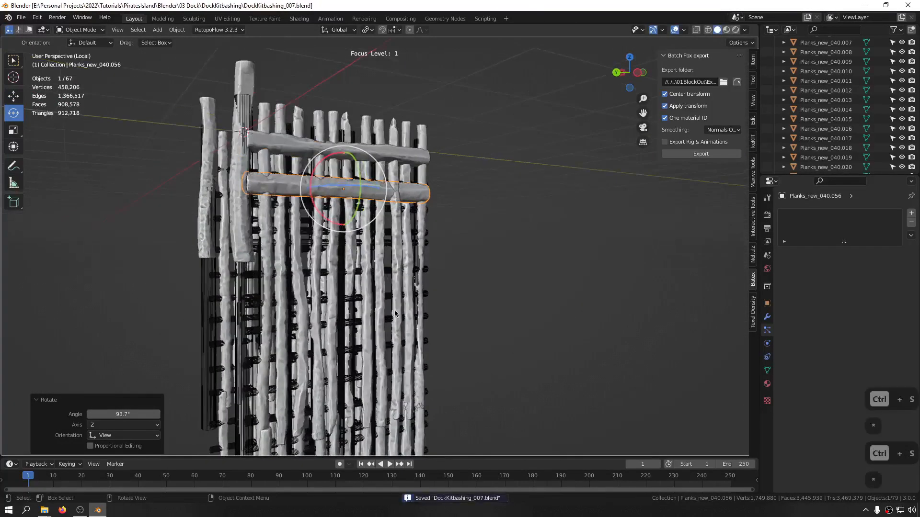
{"action": "middle_click_drag", "start_coordinate": [312, 221], "coordinate": [289, 223]}
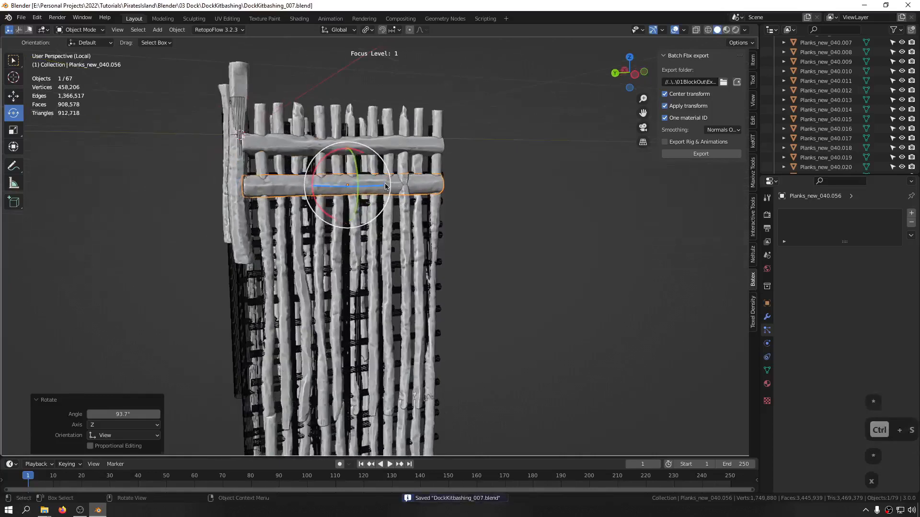
{"action": "key", "text": "Delete"}
Duplicate two neighbouring long wall poles and rotate the copies -90° to horizontal in side view
{"action": "left_click", "coordinate": [388, 255]}
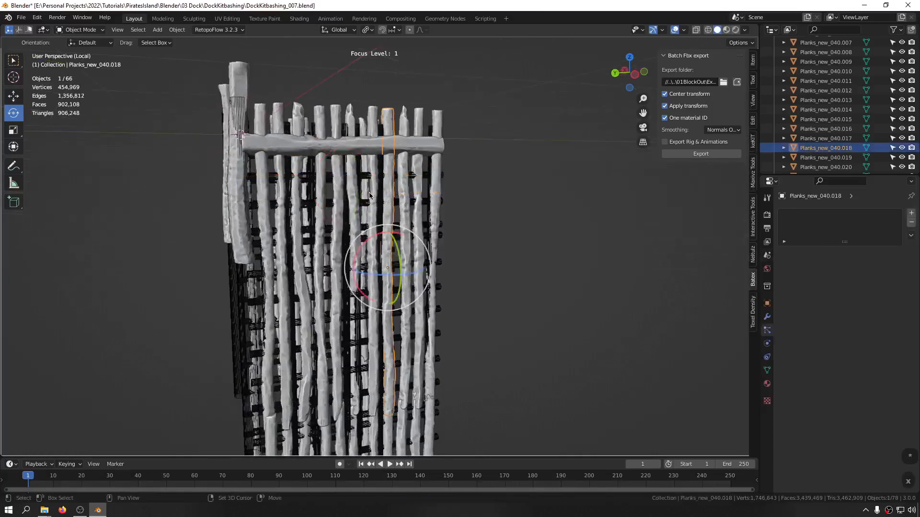
{"action": "key", "text": "shift+d"}
{"action": "right_click", "coordinate": [534, 270]}
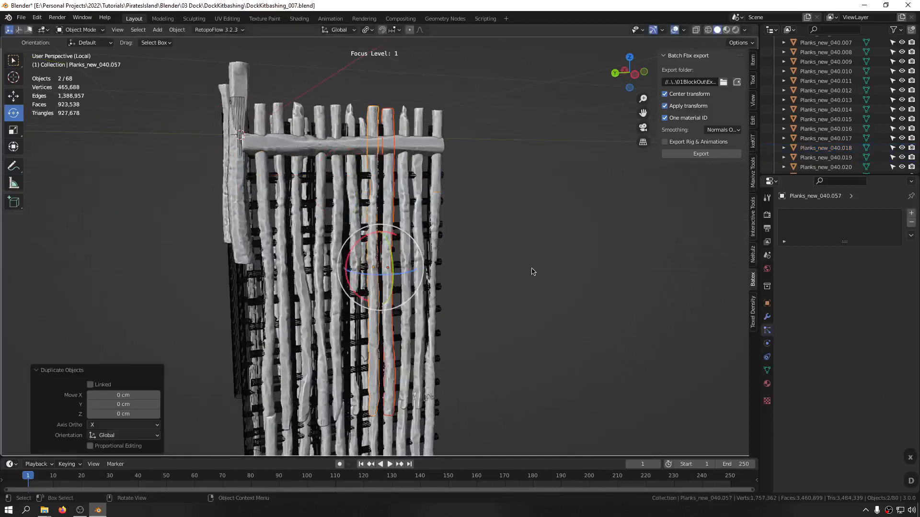
{"action": "middle_click_drag", "start_coordinate": [534, 269], "coordinate": [382, 270], "text": "alt"}
{"action": "key", "text": "r"}
{"action": "left_click", "coordinate": [383, 158]}
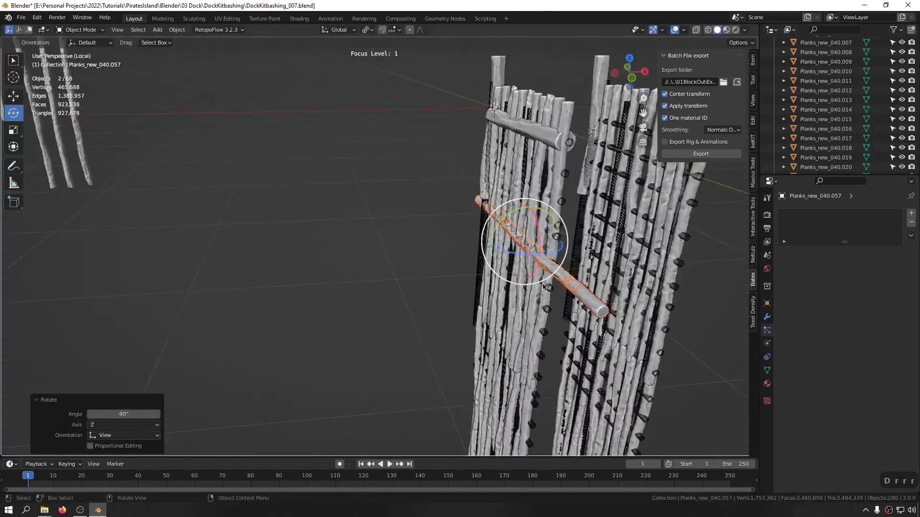
Delete one of the two horizontal pole copies and set the transform pivot point to Bounding Box Center
{"action": "scroll", "coordinate": [543, 286], "scroll_direction": "up", "scroll_amount": 3}
{"action": "left_click", "coordinate": [593, 294]}
{"action": "key", "text": "Delete"}
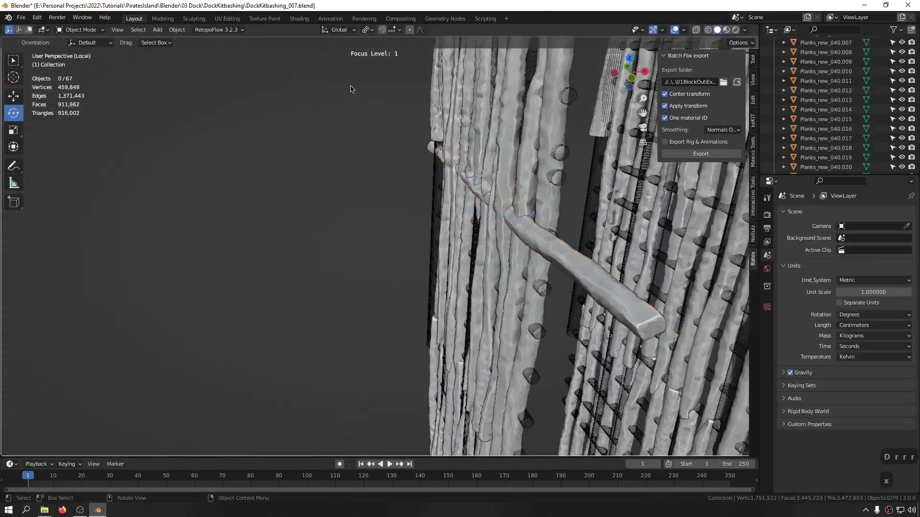
{"action": "left_click", "coordinate": [344, 29]}
{"action": "left_click", "coordinate": [369, 29]}
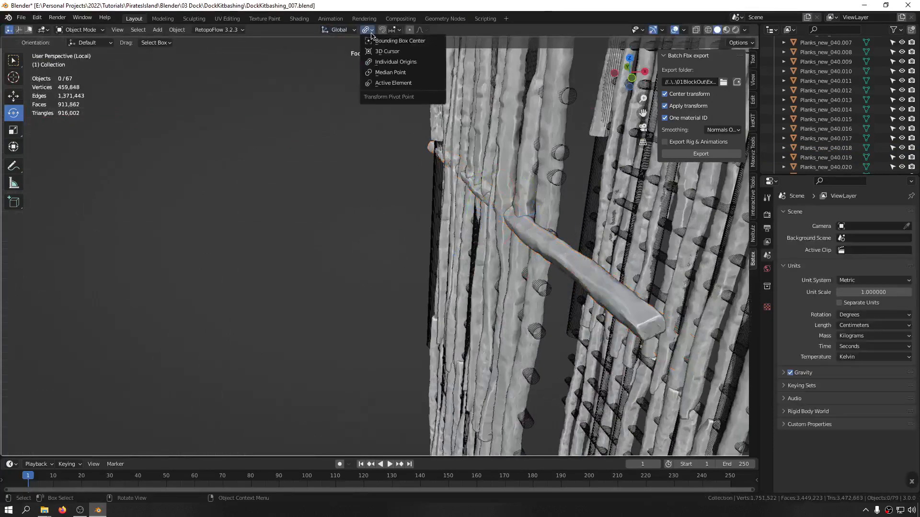
Raise the remaining horizontal pole 23.366 cm along Z in side view and save the file
{"action": "left_click", "coordinate": [571, 271]}
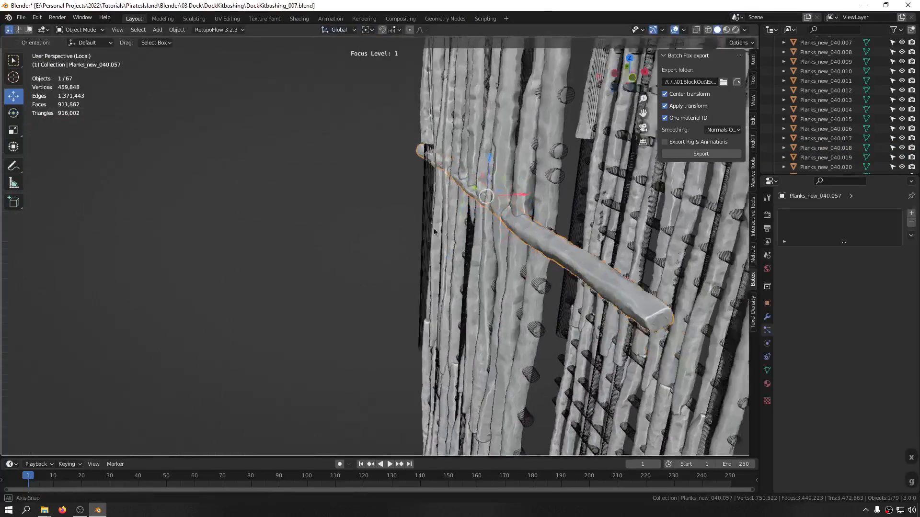
{"action": "key", "text": "ctrl+KP_3"}
{"action": "middle_click_drag", "start_coordinate": [309, 244], "coordinate": [376, 225], "text": "shift"}
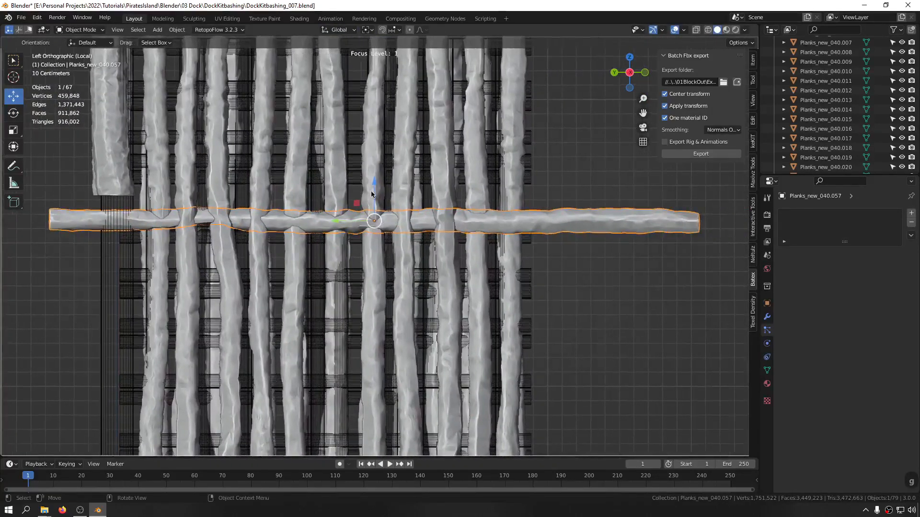
{"action": "left_click_drag", "start_coordinate": [372, 193], "coordinate": [377, 165]}
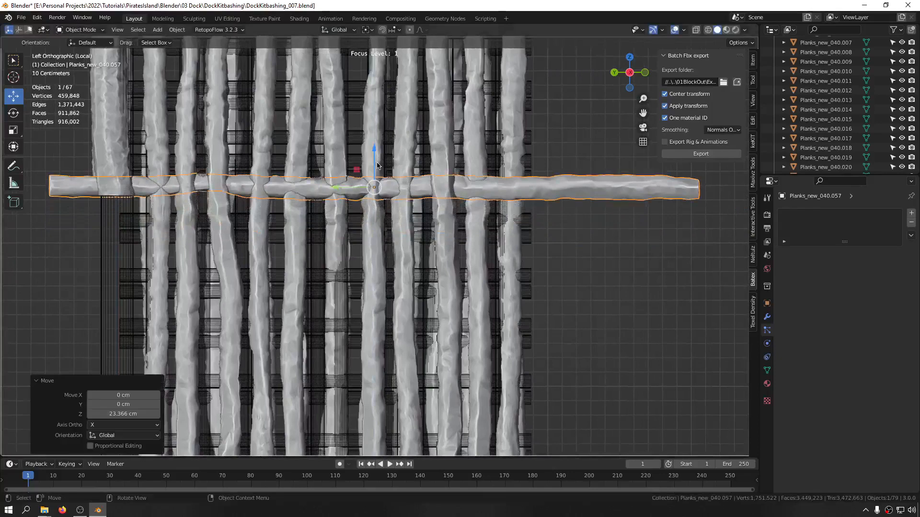
{"action": "middle_click_drag", "start_coordinate": [374, 188], "coordinate": [374, 247], "text": "shift"}
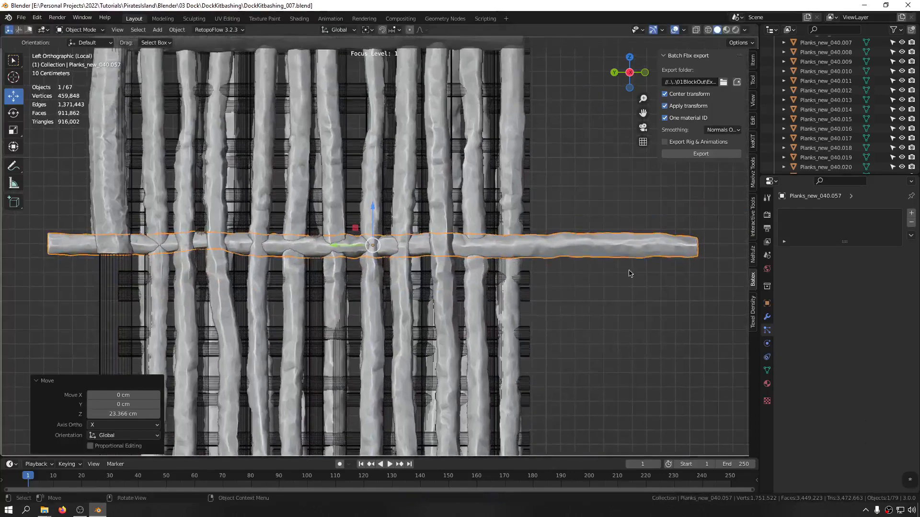
Scale the horizontal pole to 0.657, then adjust its position and size in side view to span the wall's width
{"action": "key", "text": "s"}
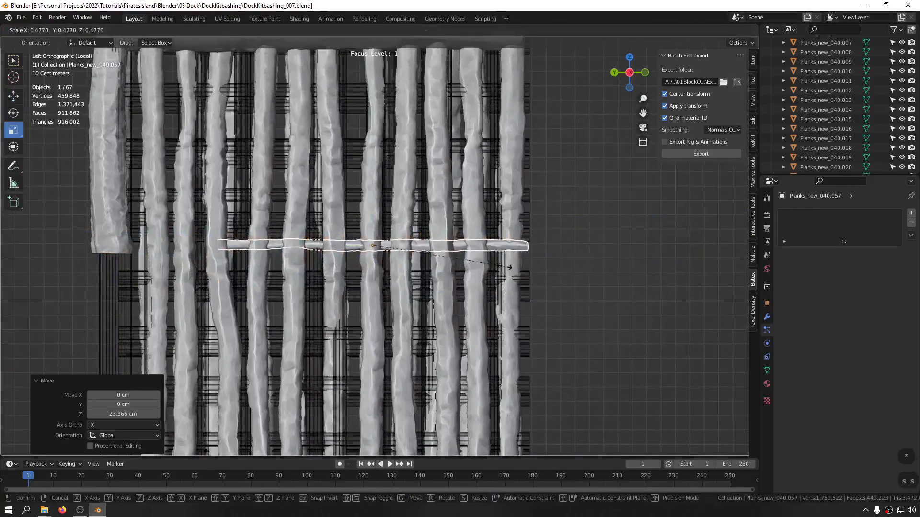
{"action": "left_click", "coordinate": [556, 269]}
{"action": "key", "text": "g"}
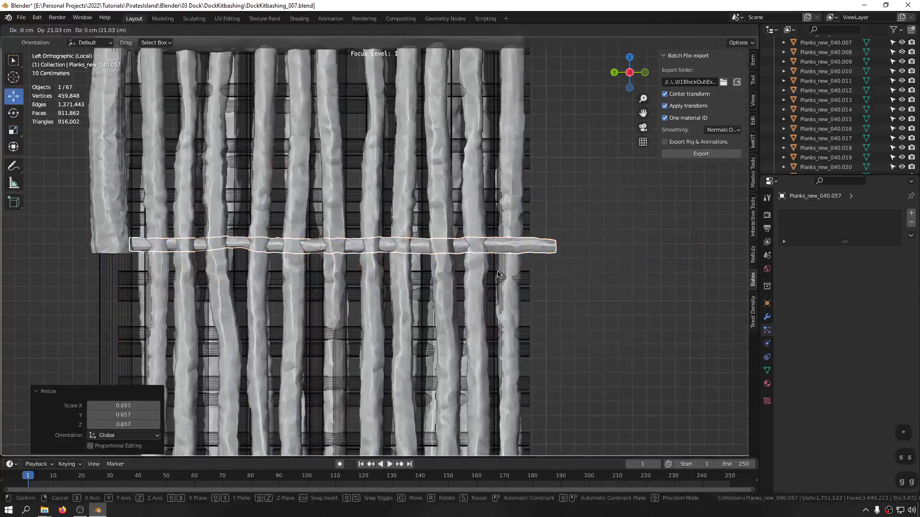
{"action": "left_click", "coordinate": [520, 267]}
{"action": "key", "text": "g"}
{"action": "left_click", "coordinate": [529, 261]}
{"action": "key", "text": "s"}
{"action": "key", "text": "s"}
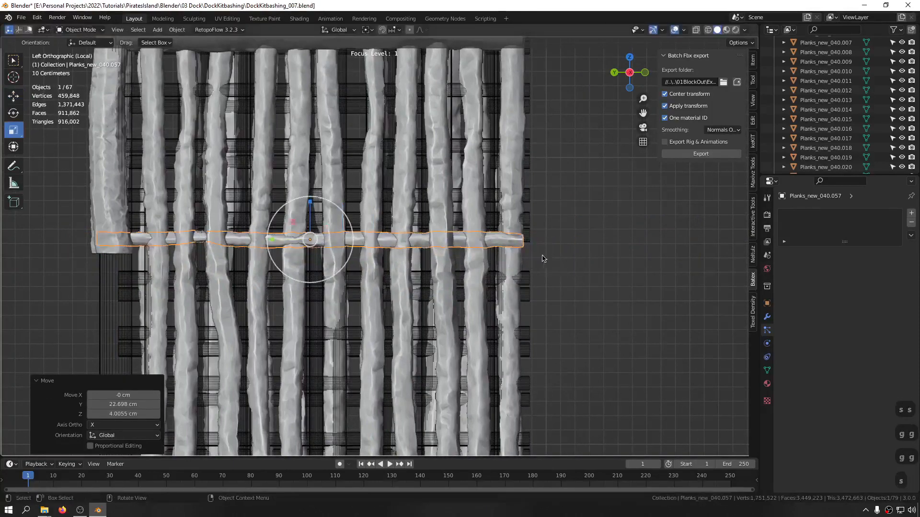
{"action": "left_click", "coordinate": [560, 259]}
Align the horizontal pole with the wall poles in front view, moving it 2.8975 cm and -3.0907 cm along X
{"action": "middle_click_drag", "start_coordinate": [560, 258], "coordinate": [454, 232]}
{"action": "key", "text": "g"}
{"action": "key", "text": "x"}
{"action": "left_click", "coordinate": [476, 233]}
{"action": "scroll", "coordinate": [452, 230], "scroll_direction": "down", "scroll_amount": 4}
{"action": "scroll", "coordinate": [549, 259], "scroll_direction": "up", "scroll_amount": 5}
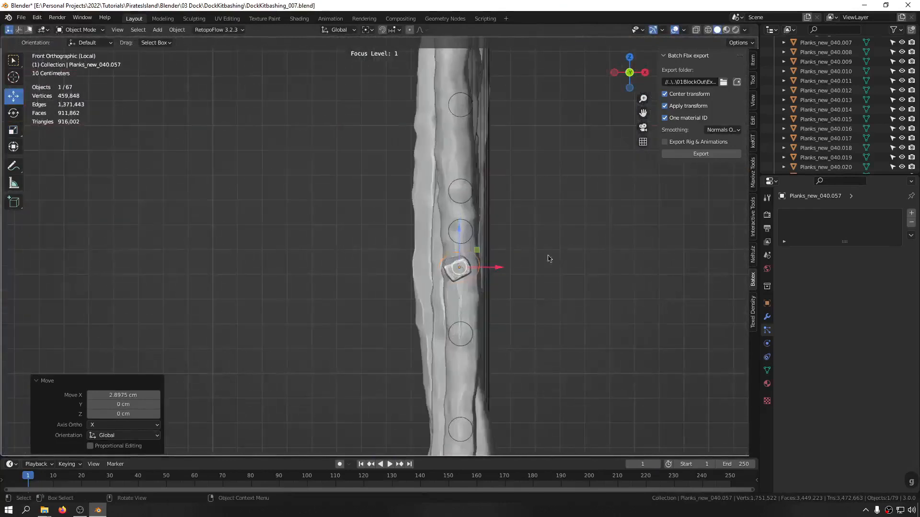
{"action": "left_click_drag", "start_coordinate": [494, 269], "coordinate": [486, 268]}
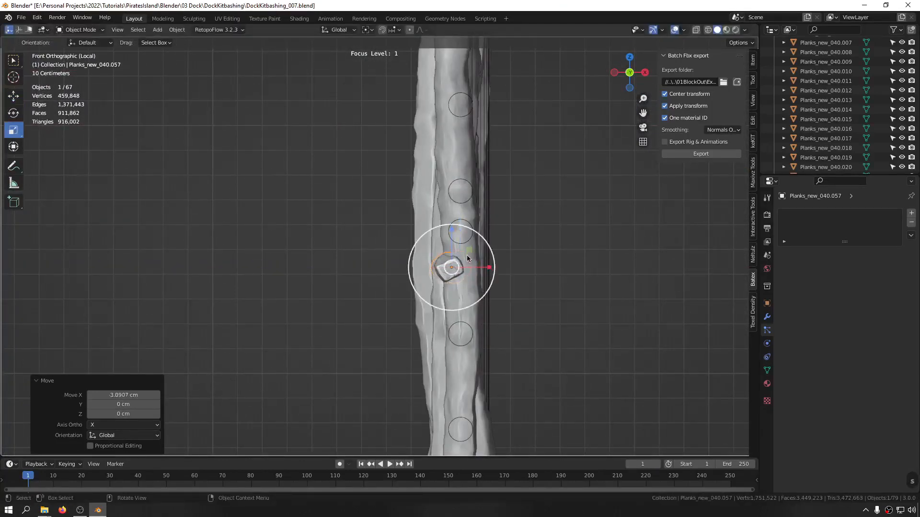
Thicken the horizontal pole by scaling it about 2.14 times across X and Z, leaving its length unscaled
{"action": "key", "text": "s"}
{"action": "key", "text": "x"}
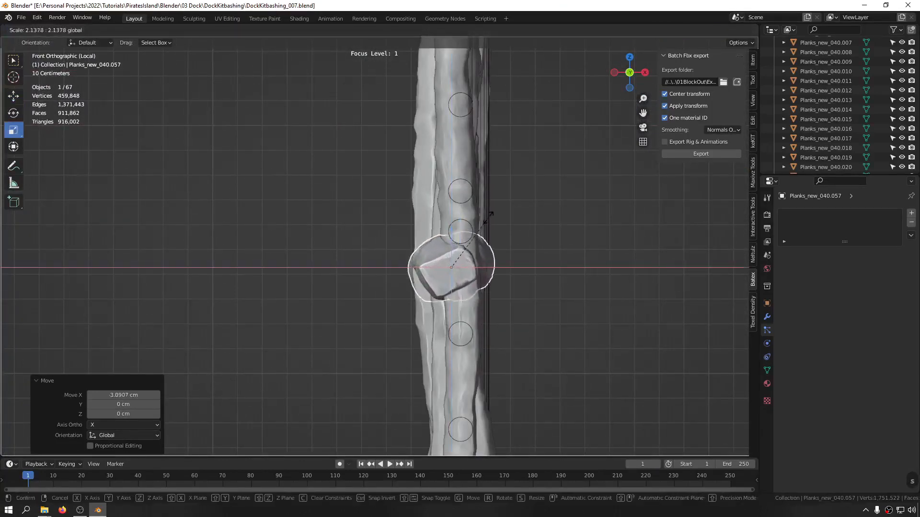
{"action": "left_click", "coordinate": [488, 215]}
{"action": "middle_click_drag", "start_coordinate": [479, 216], "coordinate": [207, 248]}
{"action": "scroll", "coordinate": [397, 249], "scroll_direction": "down", "scroll_amount": 4}
{"action": "middle_click_drag", "start_coordinate": [406, 218], "coordinate": [383, 228]}
{"action": "key", "text": "alt+a"}
Rotate the thickened horizontal pole -40° about its length in front view
{"action": "scroll", "coordinate": [366, 236], "scroll_direction": "up", "scroll_amount": 5}
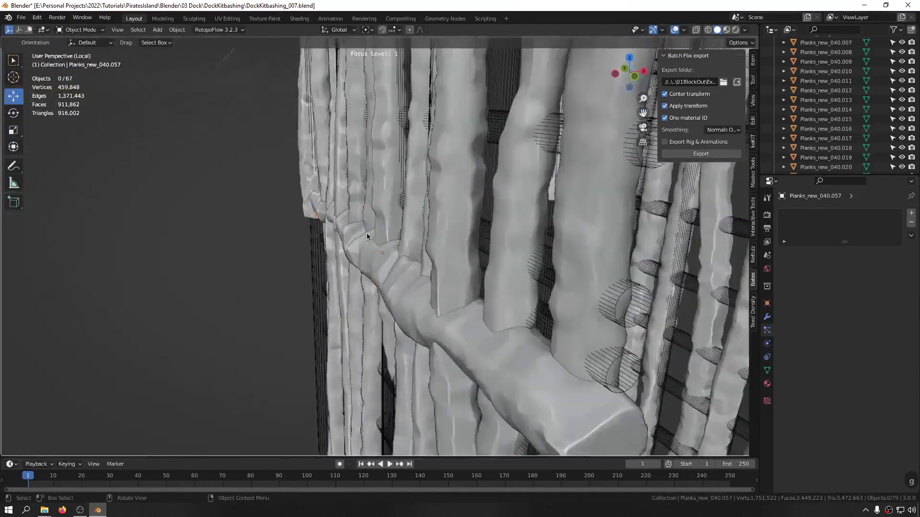
{"action": "left_click", "coordinate": [357, 260]}
{"action": "key", "text": "KP_1"}
{"action": "key", "text": "r"}
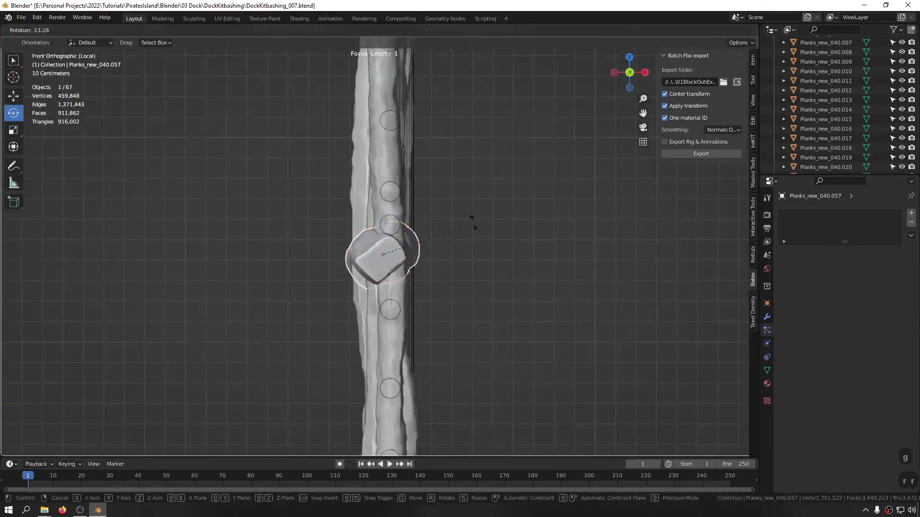
{"action": "key", "text": "Return"}
{"action": "middle_click_drag", "start_coordinate": [449, 192], "coordinate": [479, 216]}
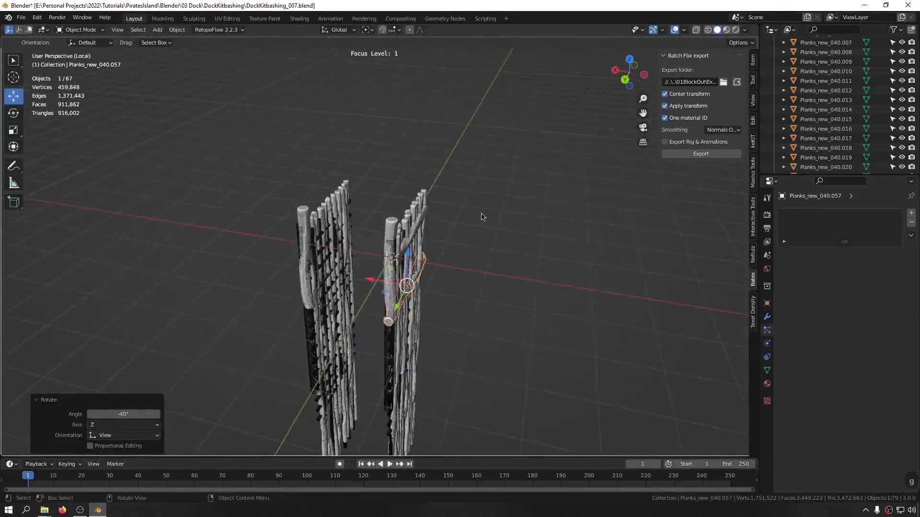
Select the separate group of nine planks beside the walls and move it 1260.8 cm along Y
{"action": "left_click_drag", "start_coordinate": [486, 165], "coordinate": [347, 252]}
{"action": "left_click_drag", "start_coordinate": [282, 300], "coordinate": [217, 366]}
{"action": "left_click", "coordinate": [505, 322]}
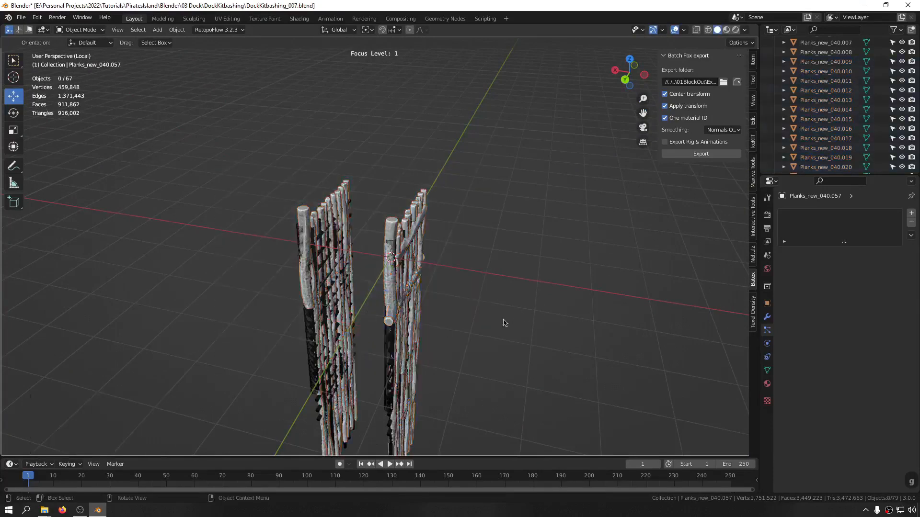
{"action": "middle_click_drag", "start_coordinate": [505, 322], "coordinate": [414, 324]}
{"action": "scroll", "coordinate": [505, 323], "scroll_direction": "down", "scroll_amount": 5}
{"action": "middle_click_drag", "start_coordinate": [627, 319], "coordinate": [603, 207], "text": "shift"}
{"action": "left_click_drag", "start_coordinate": [605, 201], "coordinate": [503, 314]}
{"action": "middle_click_drag", "start_coordinate": [542, 301], "coordinate": [480, 343]}
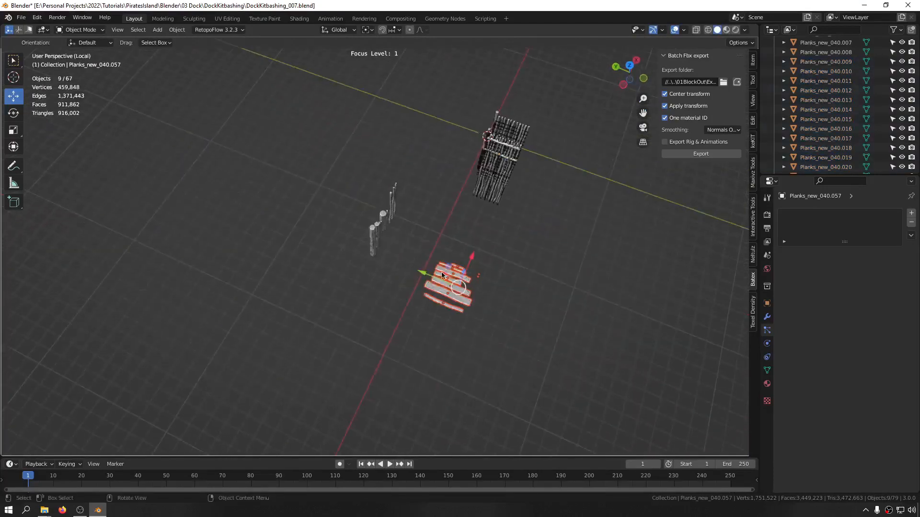
{"action": "left_click_drag", "start_coordinate": [424, 272], "coordinate": [269, 209]}
{"action": "middle_click_drag", "start_coordinate": [454, 265], "coordinate": [504, 204]}
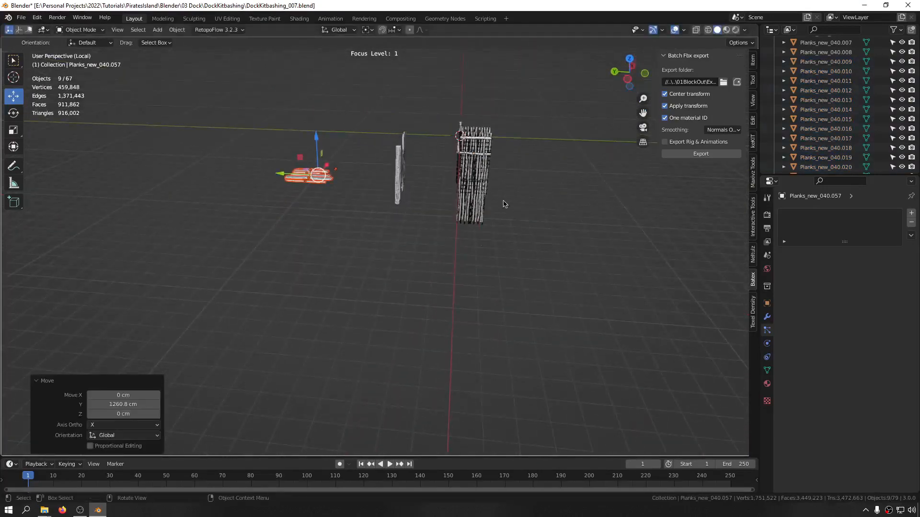
Duplicate a middle wall pole in place and rotate the copy -95° in side view so it lies across the wall
{"action": "middle_click_drag", "start_coordinate": [485, 293], "coordinate": [474, 241], "text": "alt"}
{"action": "middle_click_drag", "start_coordinate": [474, 241], "coordinate": [453, 284], "text": "shift"}
{"action": "scroll", "coordinate": [412, 211], "scroll_direction": "up", "scroll_amount": 13}
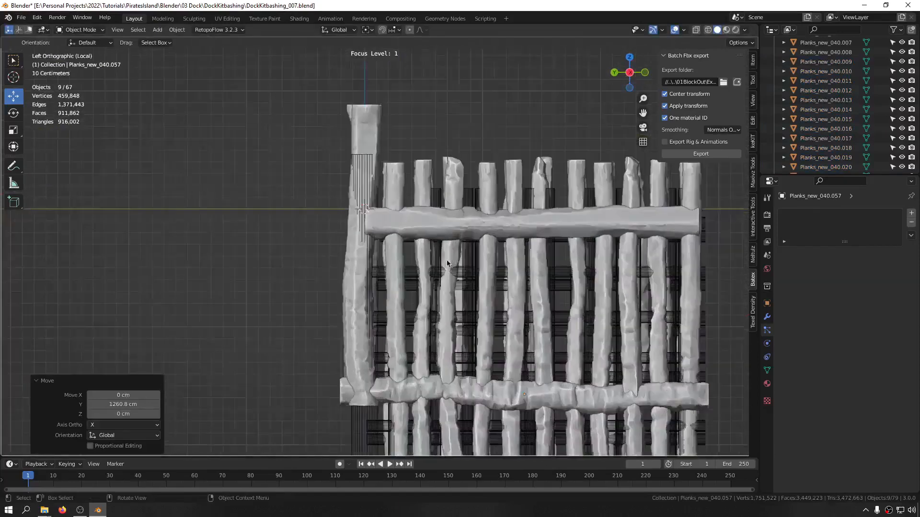
{"action": "middle_click_drag", "start_coordinate": [483, 328], "coordinate": [393, 255], "text": "shift"}
{"action": "left_click", "coordinate": [420, 316]}
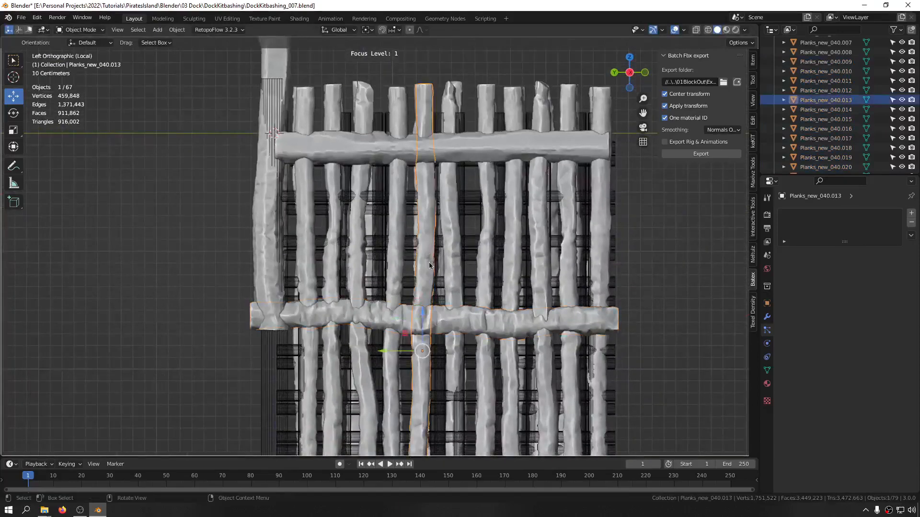
{"action": "scroll", "coordinate": [429, 265], "scroll_direction": "down", "scroll_amount": 8}
{"action": "scroll", "coordinate": [447, 256], "scroll_direction": "up", "scroll_amount": 10}
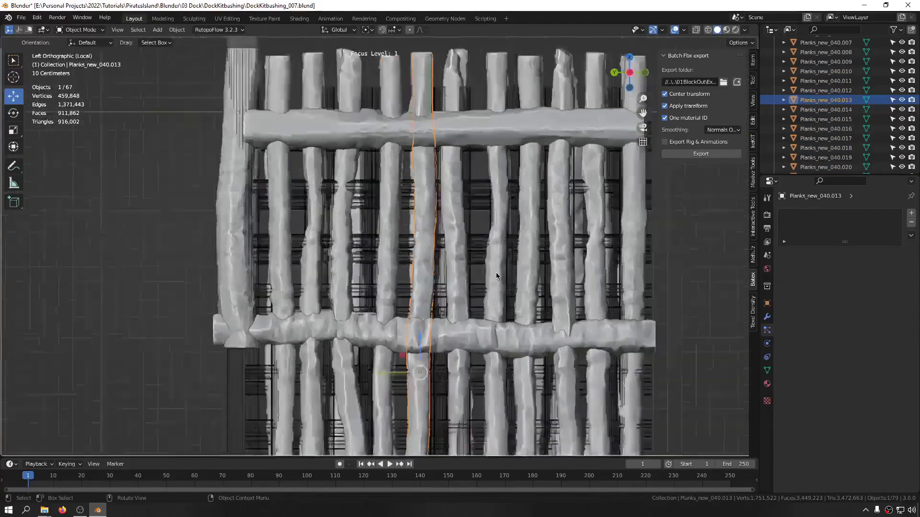
{"action": "scroll", "coordinate": [496, 275], "scroll_direction": "down", "scroll_amount": 2}
{"action": "key", "text": "shift+d"}
{"action": "key", "text": "Escape"}
{"action": "key", "text": "r"}
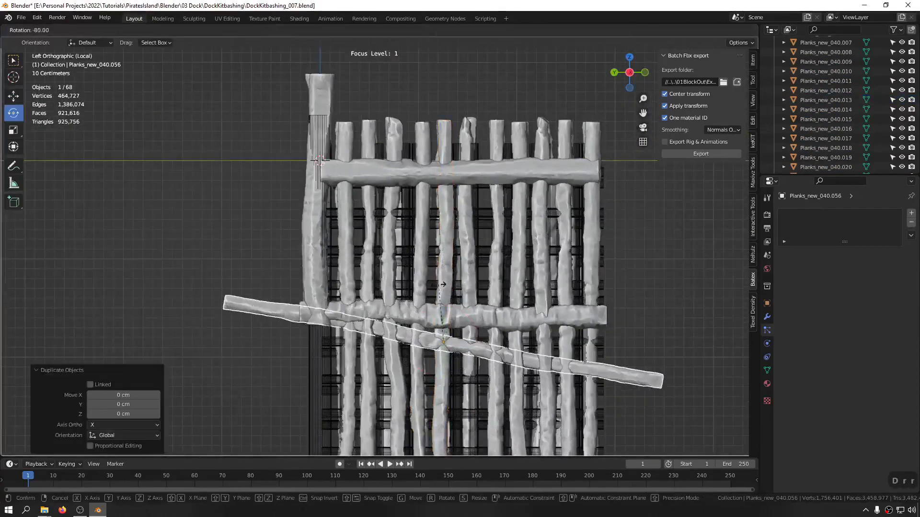
{"action": "left_click", "coordinate": [432, 311]}
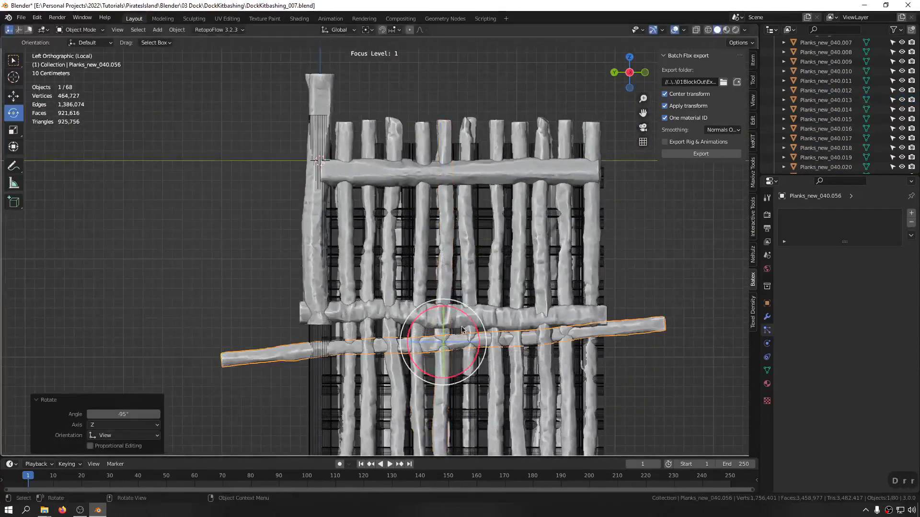
Move the duplicated pole up 123.27 cm along Z, between the two existing horizontal beams, and scale it to 0.688
{"action": "key", "text": "g"}
{"action": "key", "text": "z"}
{"action": "left_click", "coordinate": [594, 230]}
{"action": "key", "text": "s"}
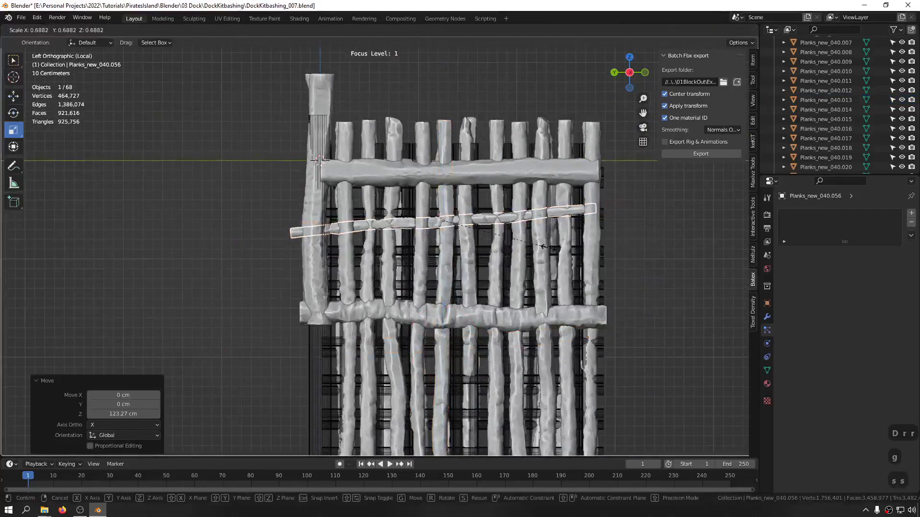
{"action": "left_click", "coordinate": [543, 246]}
Fine-tune the new horizontal pole's position and tilt in side view, finishing with a 9.51° rotation
{"action": "key", "text": "r"}
{"action": "key", "text": "r"}
{"action": "key", "text": "g"}
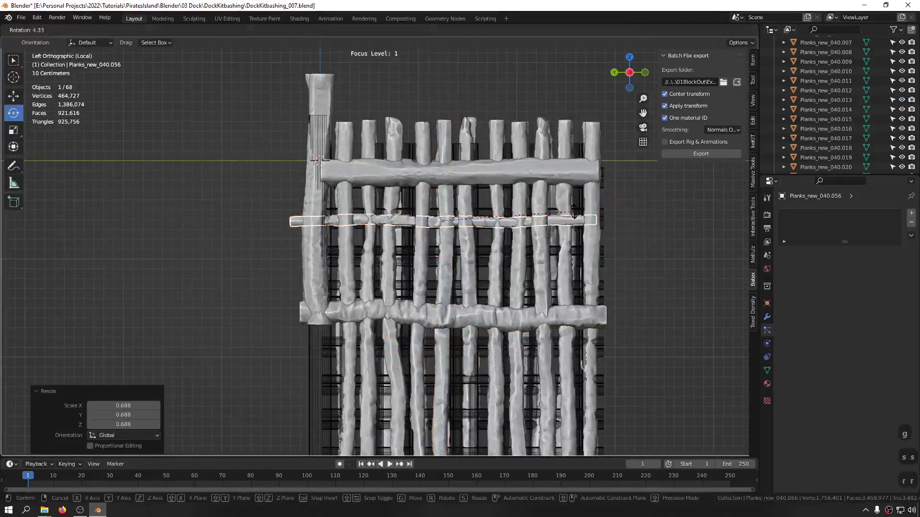
{"action": "left_click", "coordinate": [577, 218]}
{"action": "key", "text": "r"}
{"action": "left_click", "coordinate": [570, 198]}
Thicken the new horizontal pole by scaling it 2.025 times across X and Z, leaving its length unscaled
{"action": "middle_click_drag", "start_coordinate": [570, 197], "coordinate": [509, 215]}
{"action": "middle_click_drag", "start_coordinate": [596, 219], "coordinate": [535, 235], "text": "shift"}
{"action": "scroll", "coordinate": [550, 232], "scroll_direction": "up", "scroll_amount": 2}
{"action": "key", "text": "s"}
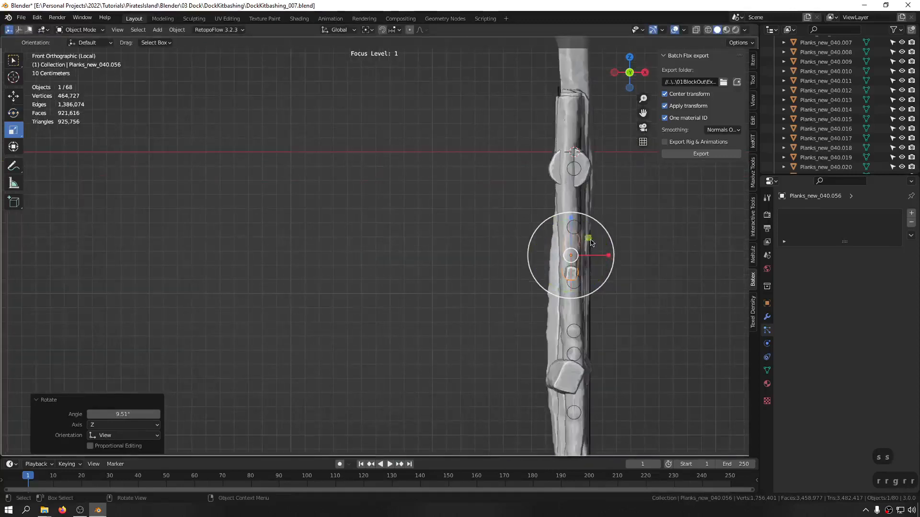
{"action": "key", "text": "s"}
{"action": "key", "text": "shift+z"}
{"action": "left_click", "coordinate": [605, 215]}
{"action": "middle_click_drag", "start_coordinate": [605, 215], "coordinate": [587, 222]}
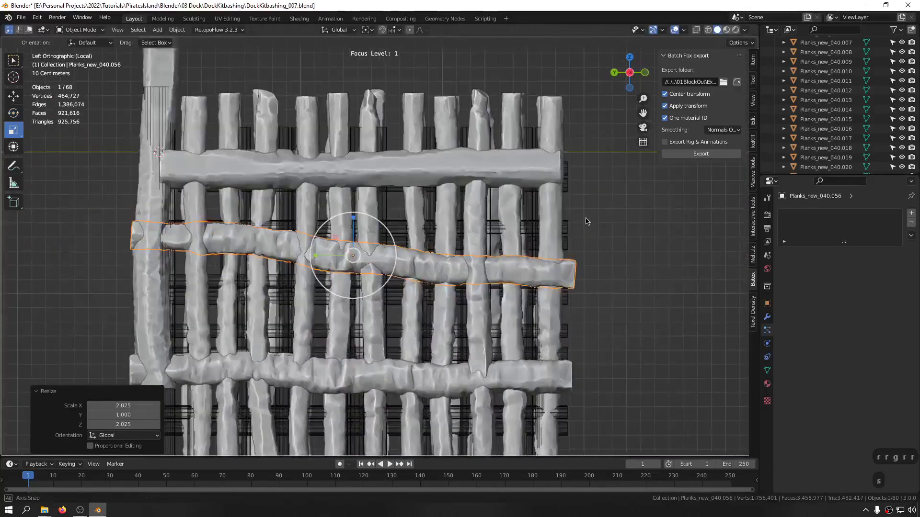
Tilt the thickened pole the opposite way, rotate it 71.9° in front view, and trackball-rotate it by -2.29° and -5.73°
{"action": "key", "text": "ctrl+z"}
{"action": "key", "text": "ctrl+shift+z"}
{"action": "key", "text": "ctrl+z"}
{"action": "key", "text": "ctrl+z"}
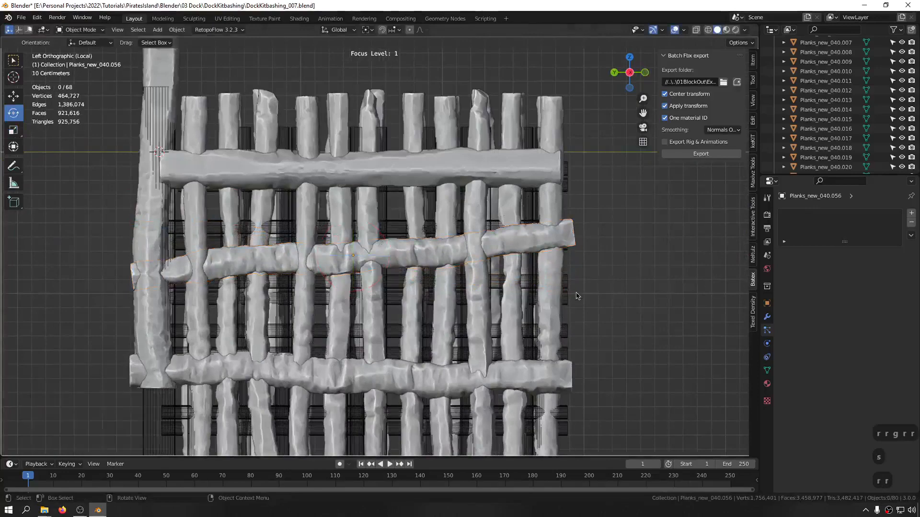
{"action": "middle_click_drag", "start_coordinate": [548, 250], "coordinate": [446, 256], "text": "alt"}
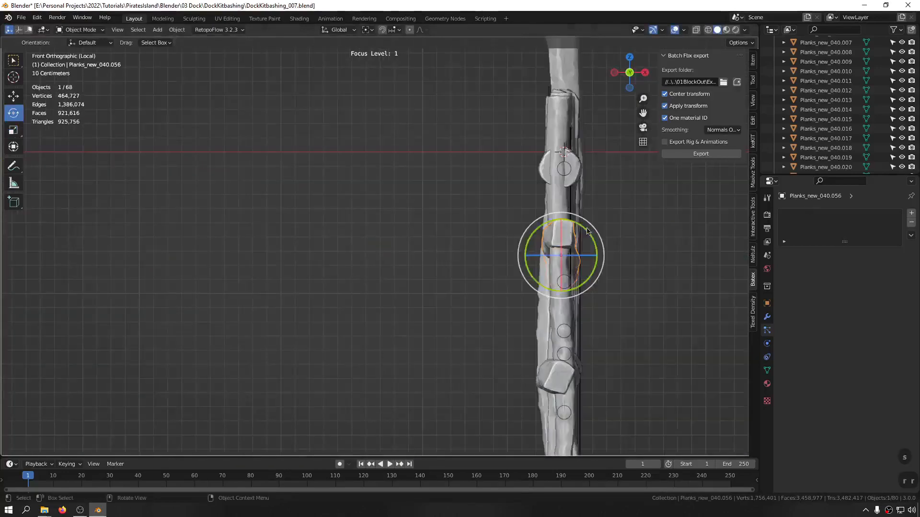
{"action": "key", "text": "r"}
{"action": "left_click", "coordinate": [620, 345]}
{"action": "middle_click_drag", "start_coordinate": [620, 345], "coordinate": [570, 258]}
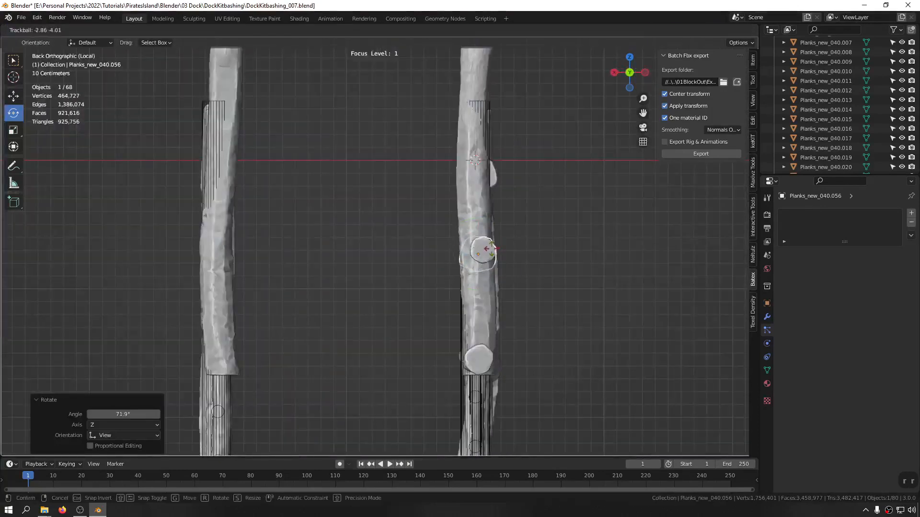
{"action": "left_click", "coordinate": [493, 248]}
{"action": "middle_click_drag", "start_coordinate": [528, 245], "coordinate": [319, 246]}
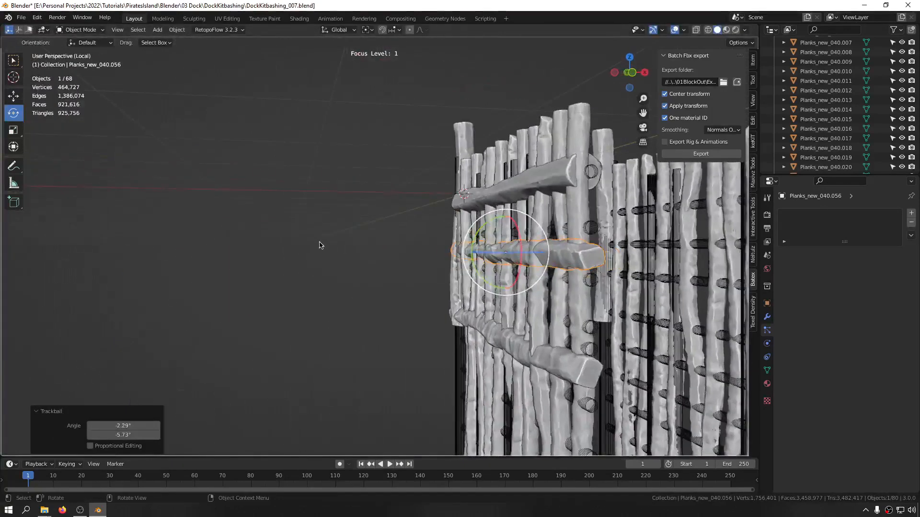
{"action": "left_click", "coordinate": [399, 211]}
Examine the placement of the three horizontal beams against the full height of the pole wall
{"action": "scroll", "coordinate": [401, 212], "scroll_direction": "down", "scroll_amount": 3}
{"action": "middle_click_drag", "start_coordinate": [575, 253], "coordinate": [619, 266]}
{"action": "middle_click_drag", "start_coordinate": [368, 259], "coordinate": [415, 165]}
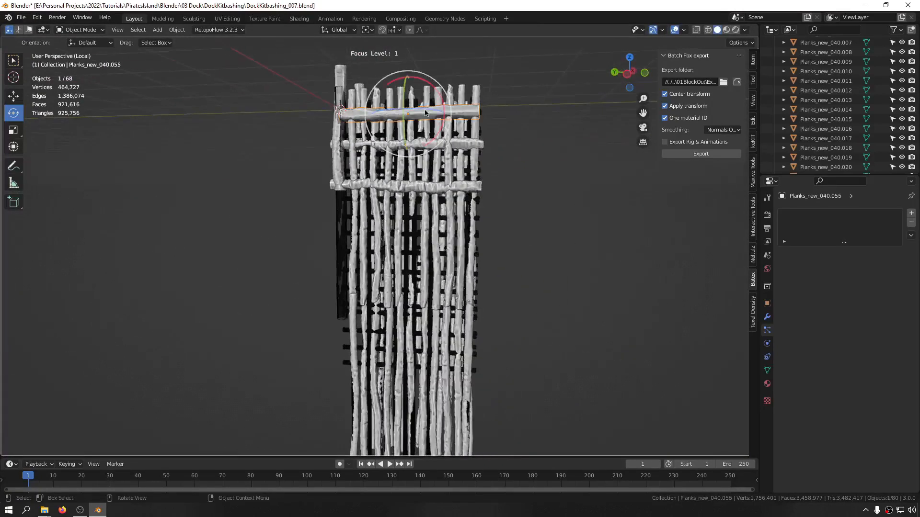
{"action": "left_click", "coordinate": [423, 315]}
{"action": "middle_click_drag", "start_coordinate": [424, 316], "coordinate": [435, 312]}
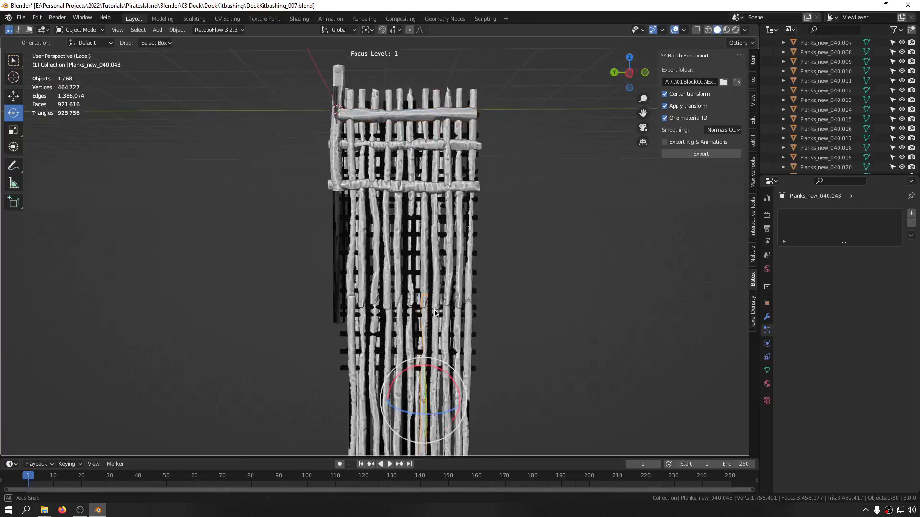
{"action": "left_click", "coordinate": [435, 191]}
{"action": "scroll", "coordinate": [860, 118], "scroll_direction": "down", "scroll_amount": 1}
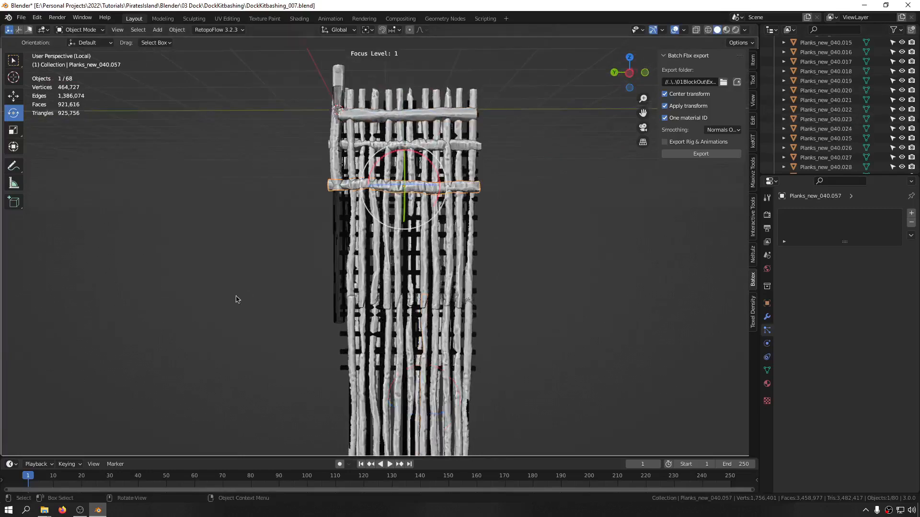
Duplicate a lower wall pole with a -63.492 cm Y and 140.38 cm Z offset, and rotate the copy 90° to lie horizontally
{"action": "middle_click_drag", "start_coordinate": [419, 339], "coordinate": [428, 315], "text": "alt"}
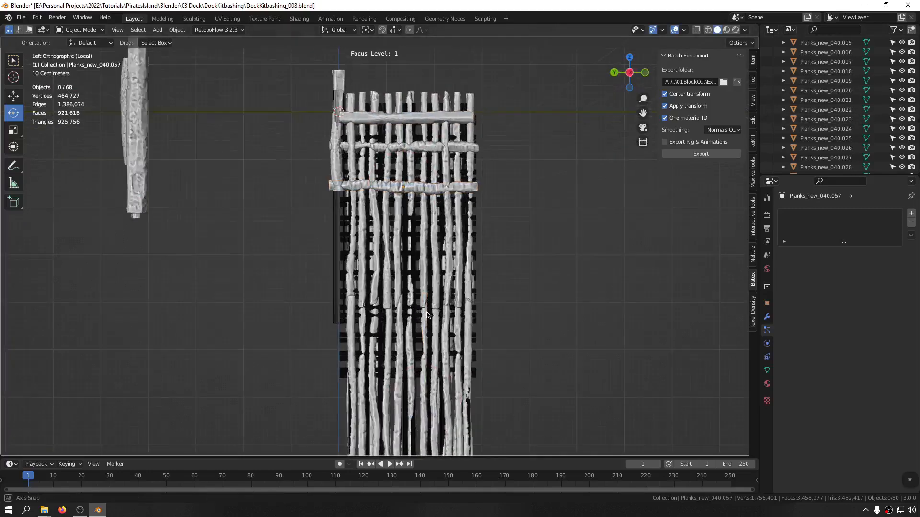
{"action": "scroll", "coordinate": [373, 354], "scroll_direction": "up", "scroll_amount": 3}
{"action": "left_click", "coordinate": [376, 353]}
{"action": "middle_click_drag", "start_coordinate": [376, 353], "coordinate": [333, 371], "text": "shift"}
{"action": "key", "text": "shift+d"}
{"action": "left_click", "coordinate": [386, 258]}
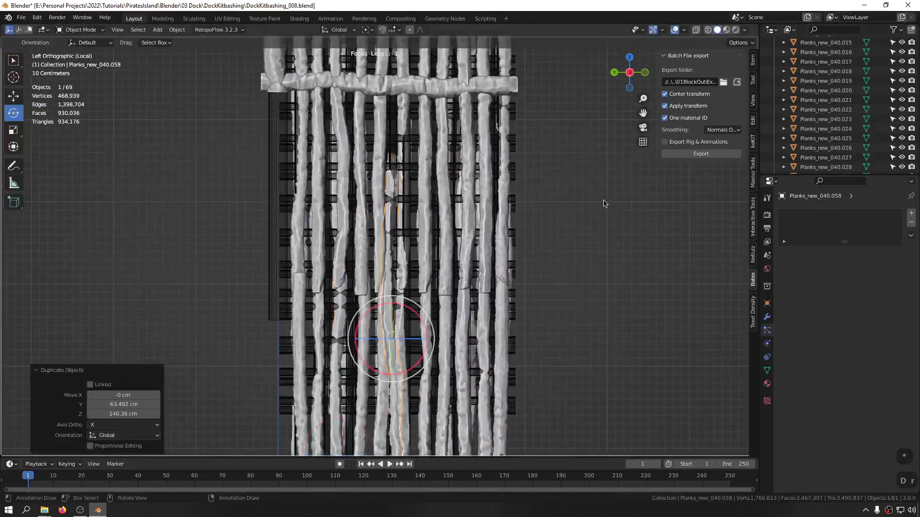
{"action": "key", "text": "r"}
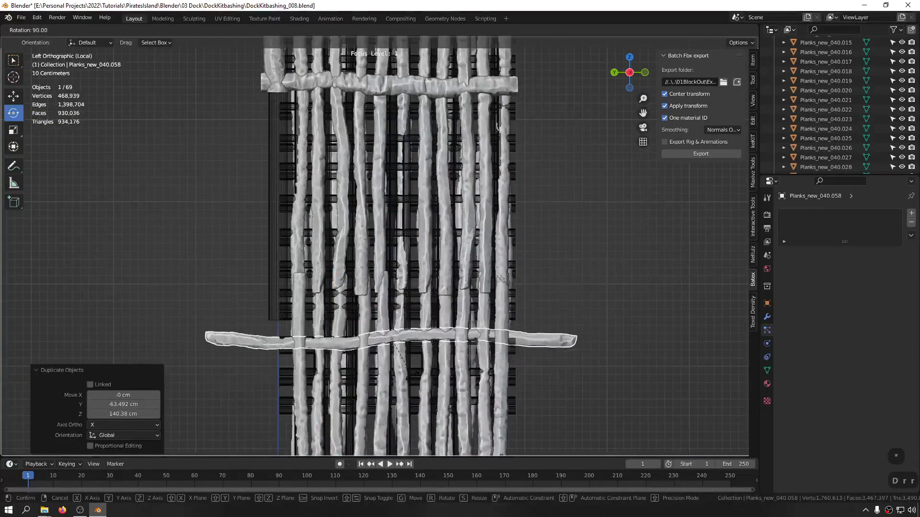
{"action": "left_click", "coordinate": [412, 380]}
Scale the new horizontal pole to about 0.568 and move it -18.057 cm along Y and 219.02 cm up along Z
{"action": "key", "text": "s"}
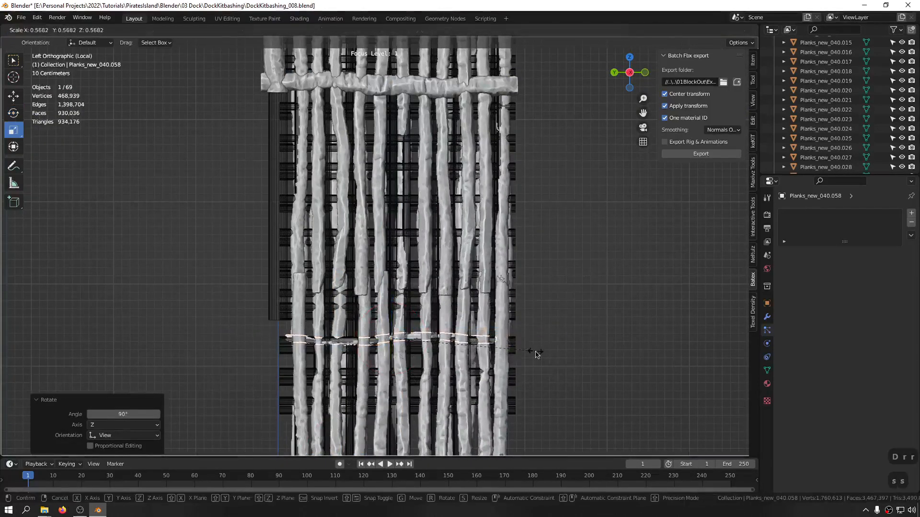
{"action": "left_click", "coordinate": [536, 354]}
{"action": "key", "text": "g"}
{"action": "left_click", "coordinate": [546, 150]}
Thicken the new pole 2.394 times across X and Z, then scale it uniformly by 1.16 to span the wall
{"action": "key", "text": "KP_Decimal"}
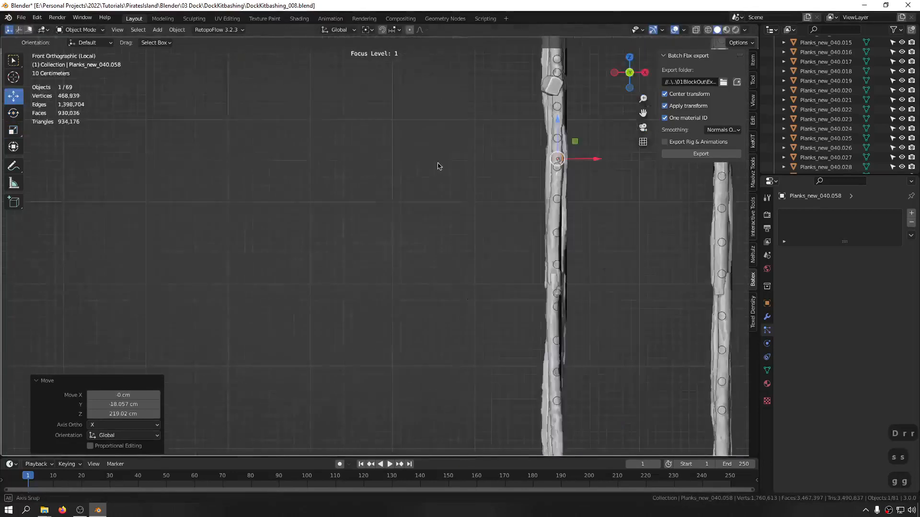
{"action": "middle_click_drag", "start_coordinate": [437, 164], "coordinate": [436, 169], "text": "alt"}
{"action": "scroll", "coordinate": [450, 172], "scroll_direction": "up", "scroll_amount": 3}
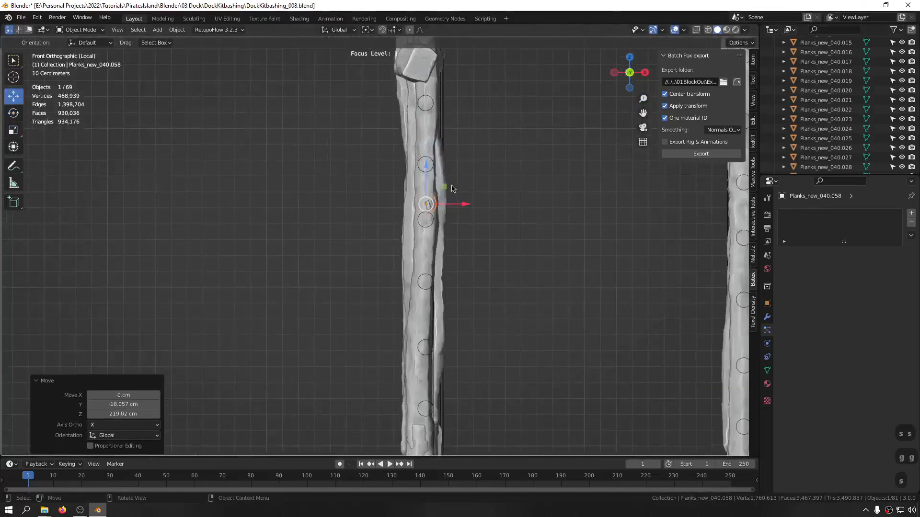
{"action": "left_click_drag", "start_coordinate": [445, 187], "coordinate": [474, 160]}
{"action": "middle_click_drag", "start_coordinate": [382, 178], "coordinate": [487, 168]}
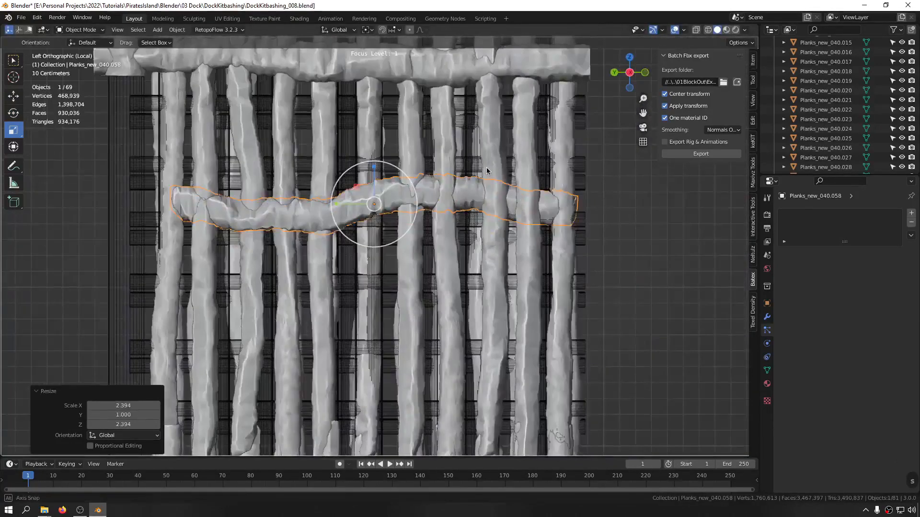
{"action": "scroll", "coordinate": [386, 197], "scroll_direction": "down", "scroll_amount": 1}
{"action": "key", "text": "s"}
{"action": "left_click", "coordinate": [391, 199]}
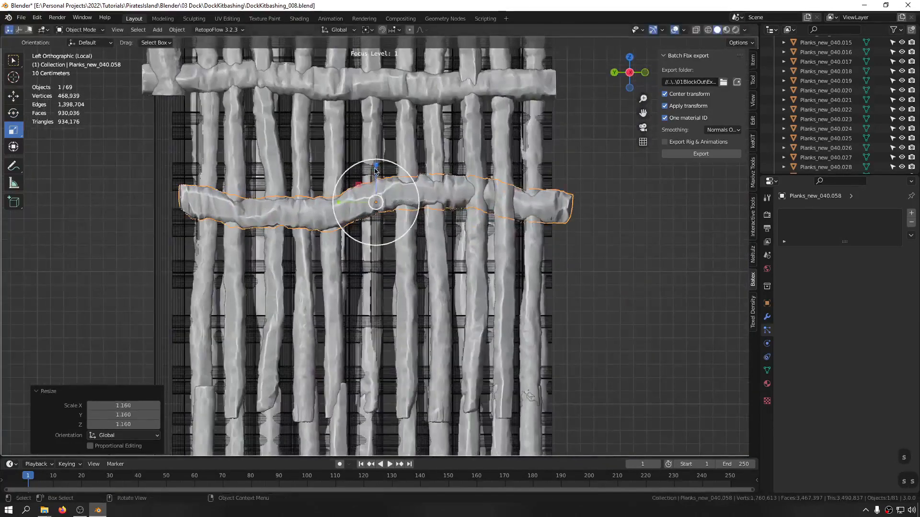
Tilt the new beam down toward its far end in side view and raise it 47.012 cm along Z
{"action": "key", "text": "r"}
{"action": "key", "text": "r"}
{"action": "left_click", "coordinate": [583, 201]}
{"action": "left_click", "coordinate": [605, 195]}
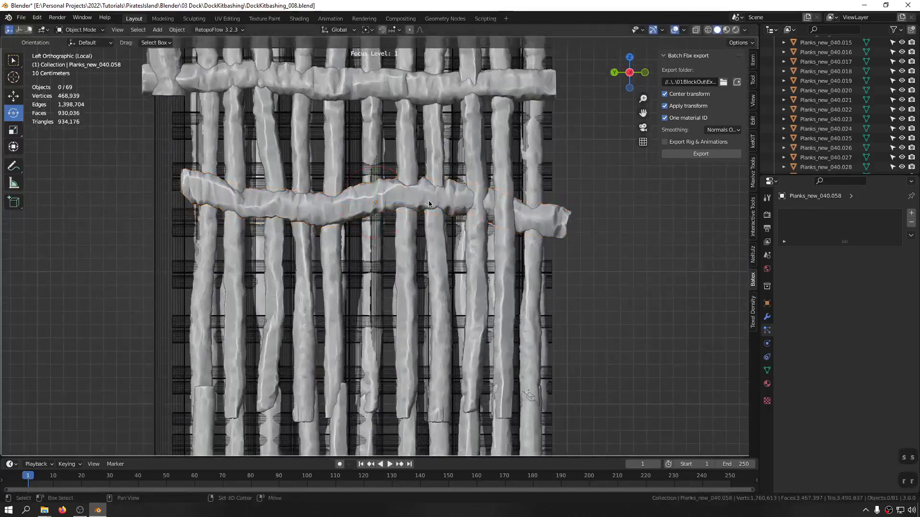
{"action": "middle_click_drag", "start_coordinate": [421, 217], "coordinate": [412, 317], "text": "shift"}
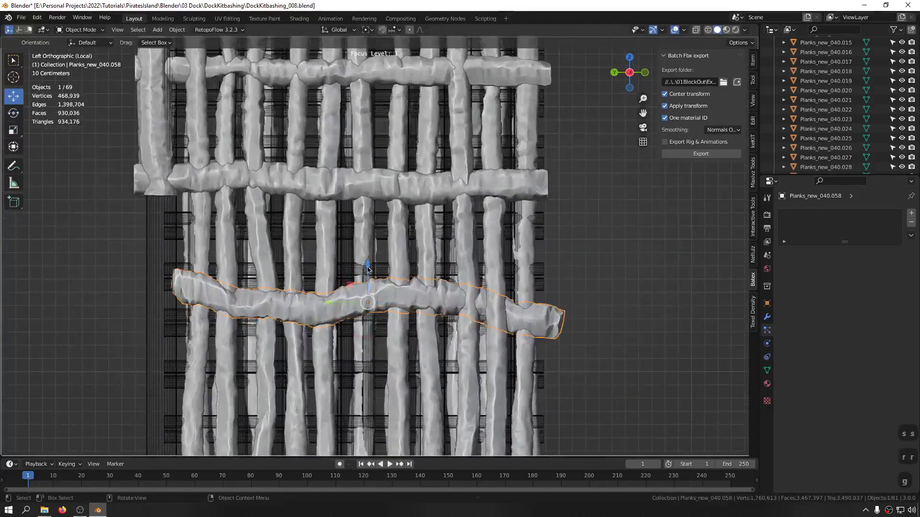
{"action": "left_click_drag", "start_coordinate": [368, 269], "coordinate": [368, 206]}
Thin the lowest horizontal beam by scaling it to 0.645 across X and Z, leaving its length unscaled
{"action": "middle_click_drag", "start_coordinate": [367, 206], "coordinate": [463, 221]}
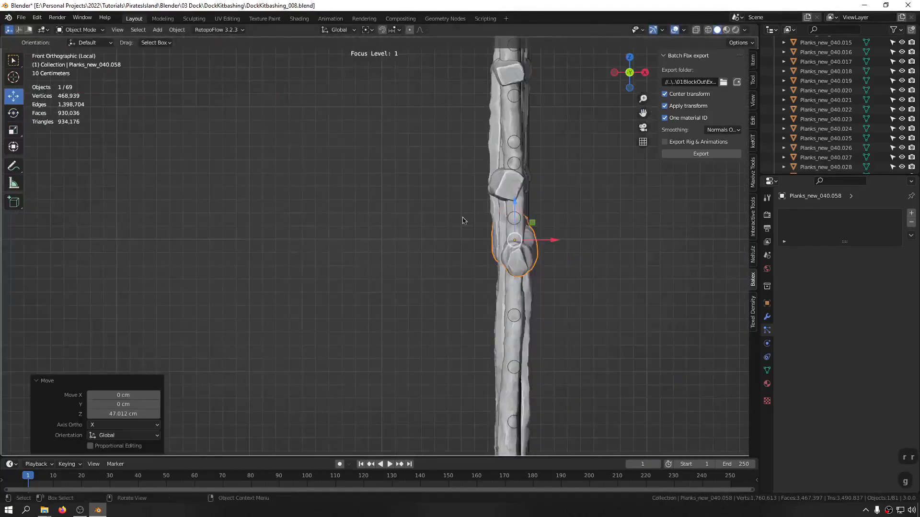
{"action": "scroll", "coordinate": [462, 220], "scroll_direction": "up", "scroll_amount": 5}
{"action": "key", "text": "s"}
{"action": "left_click_drag", "start_coordinate": [656, 232], "coordinate": [650, 238]}
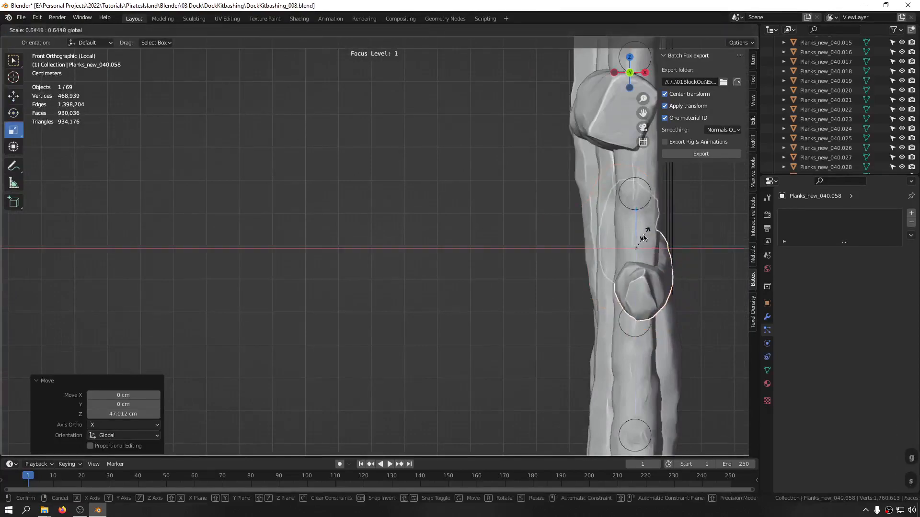
{"action": "middle_click_drag", "start_coordinate": [649, 238], "coordinate": [467, 293]}
{"action": "scroll", "coordinate": [467, 294], "scroll_direction": "down", "scroll_amount": 5}
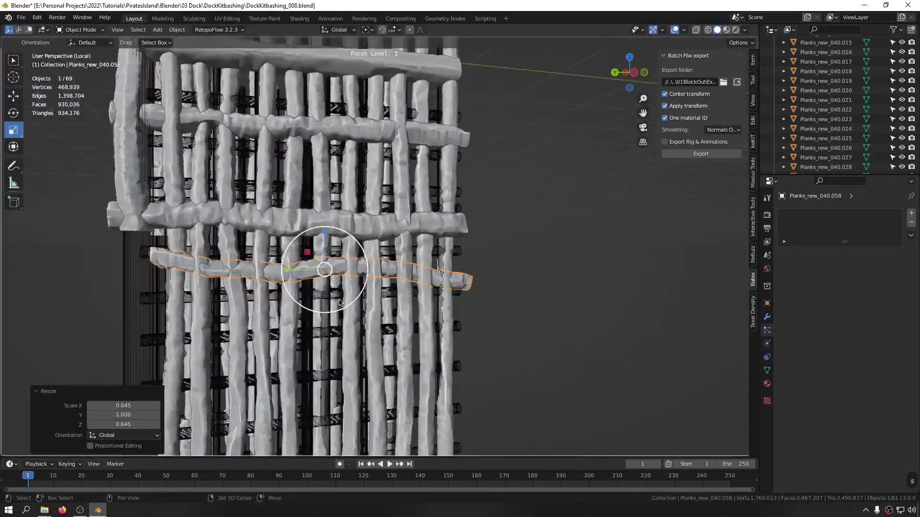
Rotate the lowest beam -7.09° in side view and reposition it below the thick beam across the wall poles
{"action": "middle_click_drag", "start_coordinate": [338, 299], "coordinate": [455, 308], "text": "shift"}
{"action": "key", "text": "g"}
{"action": "key", "text": "g"}
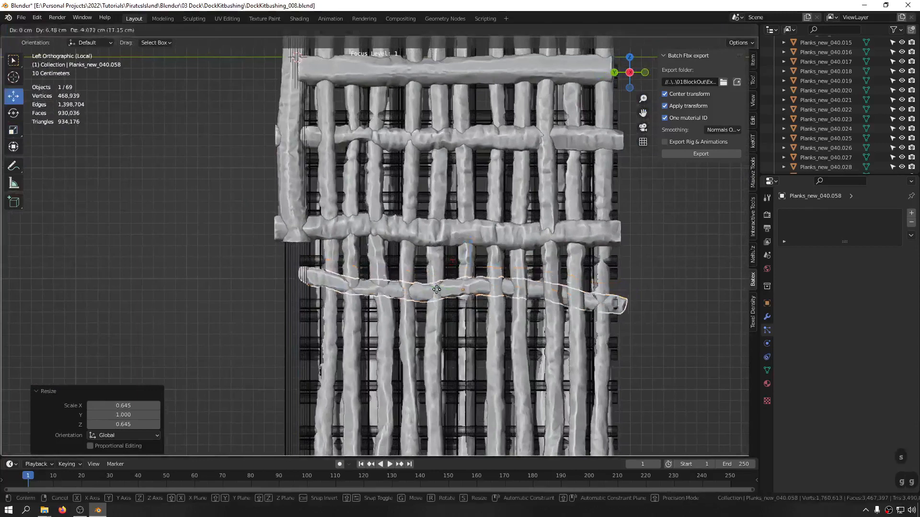
{"action": "left_click", "coordinate": [454, 341]}
{"action": "key", "text": "r"}
{"action": "key", "text": "r"}
{"action": "left_click", "coordinate": [565, 302]}
{"action": "key", "text": "g"}
{"action": "key", "text": "g"}
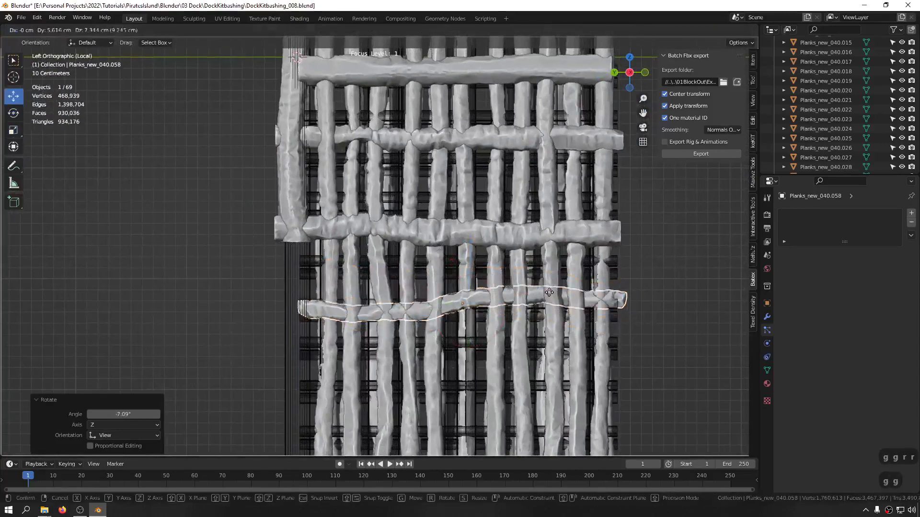
{"action": "left_click", "coordinate": [499, 301]}
Duplicate the four horizontal beams on the upper wall and move the copies down 277.34 cm along Z
{"action": "left_click", "coordinate": [489, 239], "text": "shift"}
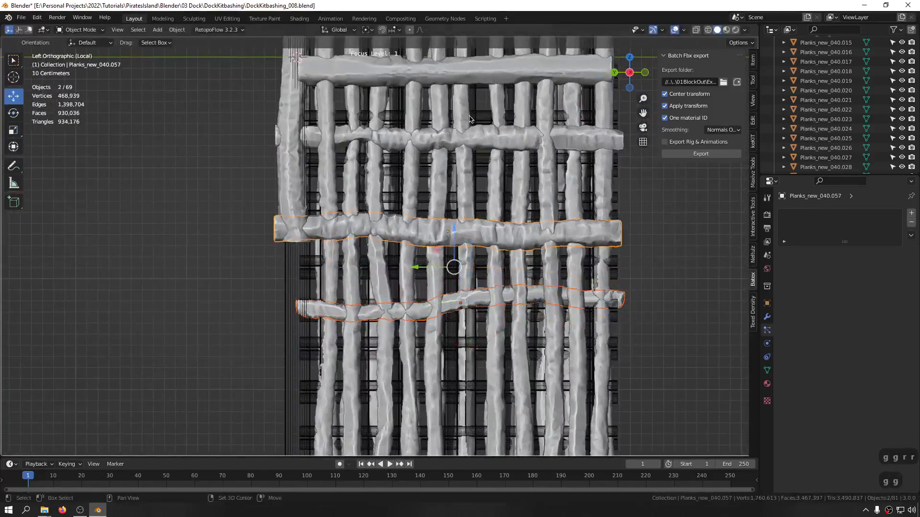
{"action": "left_click", "coordinate": [480, 82], "text": "shift"}
{"action": "scroll", "coordinate": [479, 81], "scroll_direction": "down", "scroll_amount": 6}
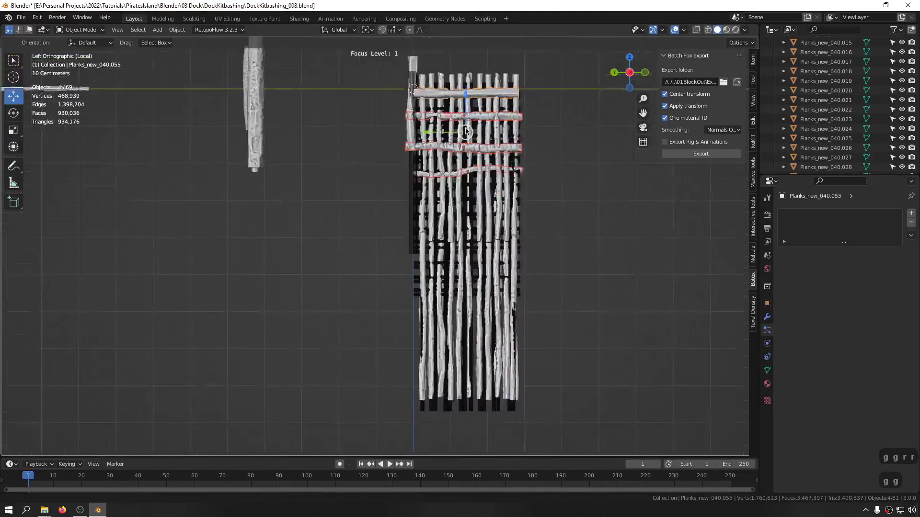
{"action": "key", "text": "shift+d"}
{"action": "right_click", "coordinate": [464, 291]}
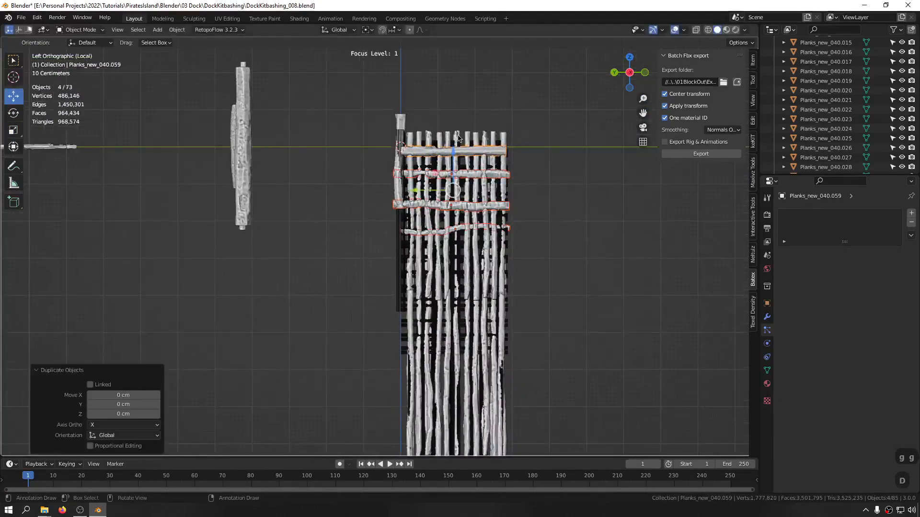
{"action": "key", "text": "g"}
{"action": "key", "text": "z"}
{"action": "left_click", "coordinate": [471, 294]}
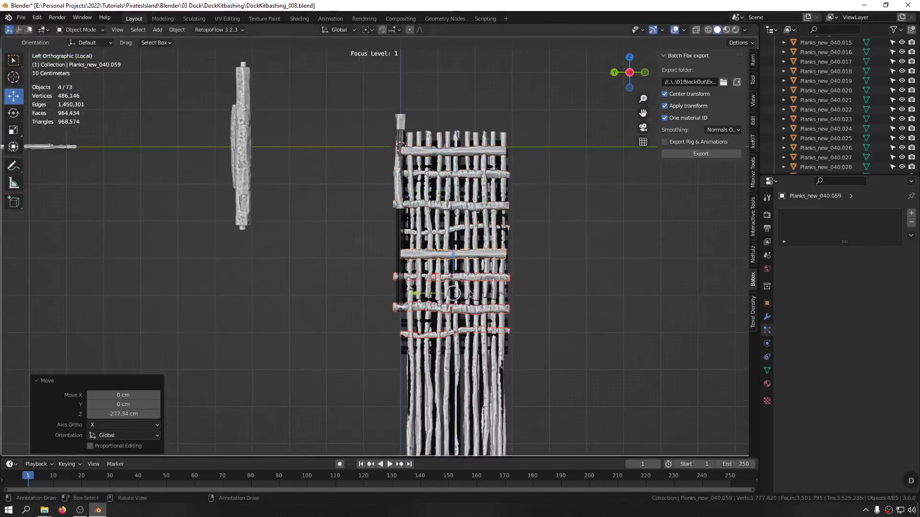
Lower the smooth straight copy 295.4 cm along Z so it sits beneath the other duplicated beams
{"action": "middle_click_drag", "start_coordinate": [471, 294], "coordinate": [480, 207], "text": "shift"}
{"action": "left_click", "coordinate": [478, 180]}
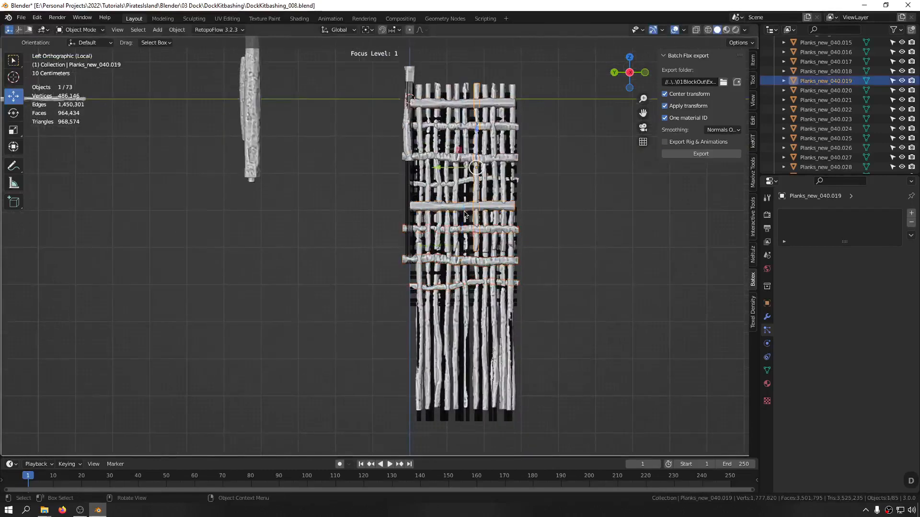
{"action": "left_click_drag", "start_coordinate": [464, 181], "coordinate": [464, 290]}
Raise the uppermost rough duplicate beam 49.269 cm along Z and flip it end to end by rotating it 190° in side view
{"action": "scroll", "coordinate": [463, 290], "scroll_direction": "up", "scroll_amount": 2}
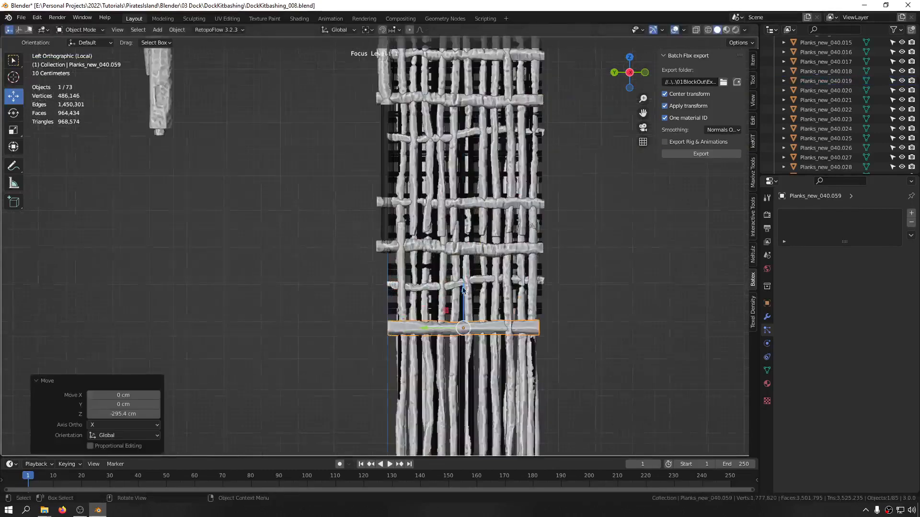
{"action": "left_click", "coordinate": [487, 203]}
{"action": "key", "text": "r"}
{"action": "key", "text": "r"}
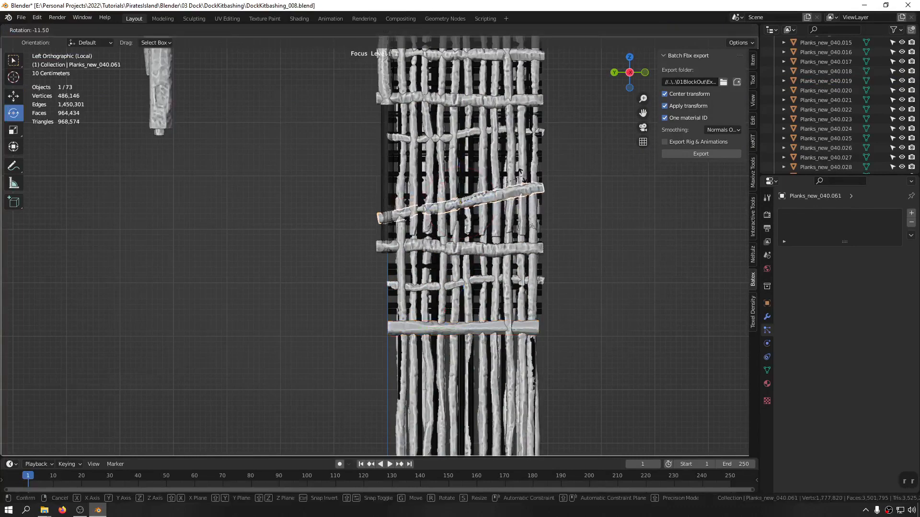
{"action": "left_click", "coordinate": [570, 193]}
{"action": "key", "text": "g"}
{"action": "key", "text": "g"}
{"action": "left_click", "coordinate": [573, 167]}
{"action": "key", "text": "r"}
{"action": "key", "text": "r"}
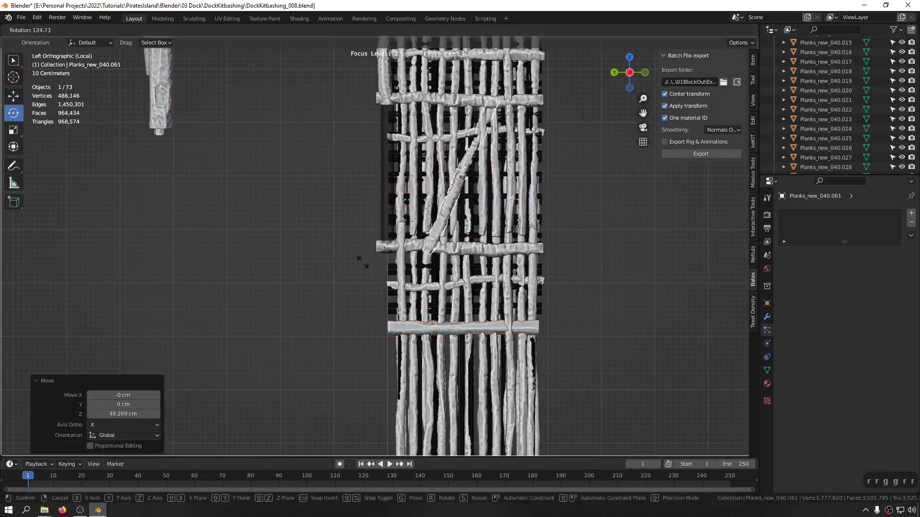
{"action": "left_click", "coordinate": [315, 117]}
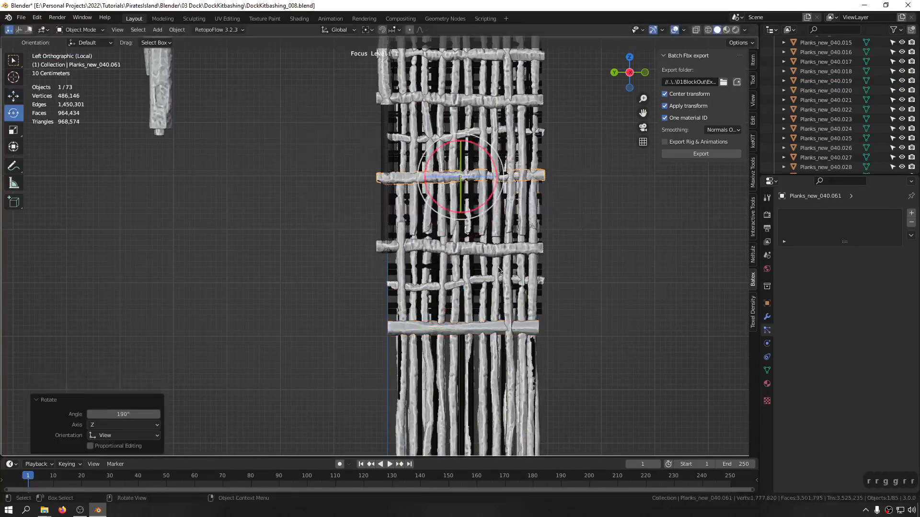
Move the thick duplicate beam 5.3748 cm along Y and 26.874 cm along Z, then rotate it -180° in side view
{"action": "left_click", "coordinate": [476, 254]}
{"action": "key", "text": "g"}
{"action": "left_click", "coordinate": [473, 239]}
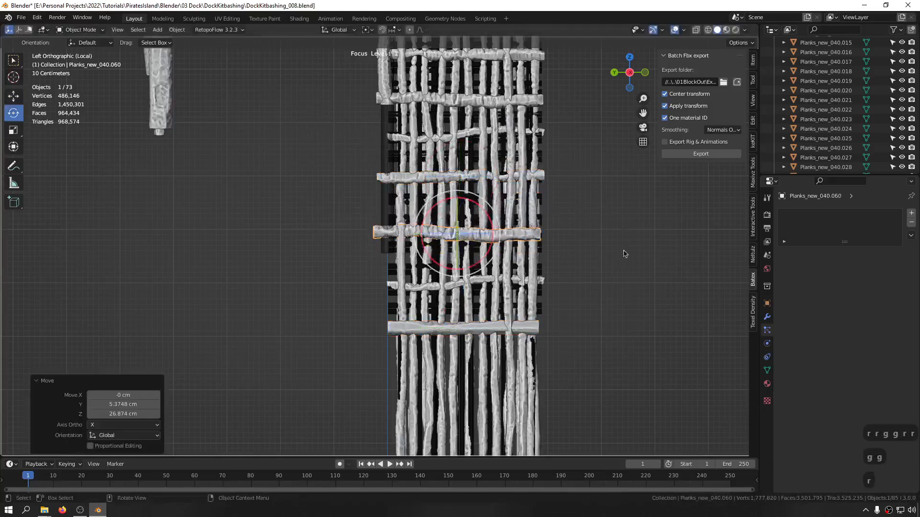
{"action": "key", "text": "r"}
{"action": "left_click", "coordinate": [598, 214]}
Reposition the flipped thick beam higher across the wall poles and tilt it 7.96° in side view
{"action": "key", "text": "g"}
{"action": "key", "text": "g"}
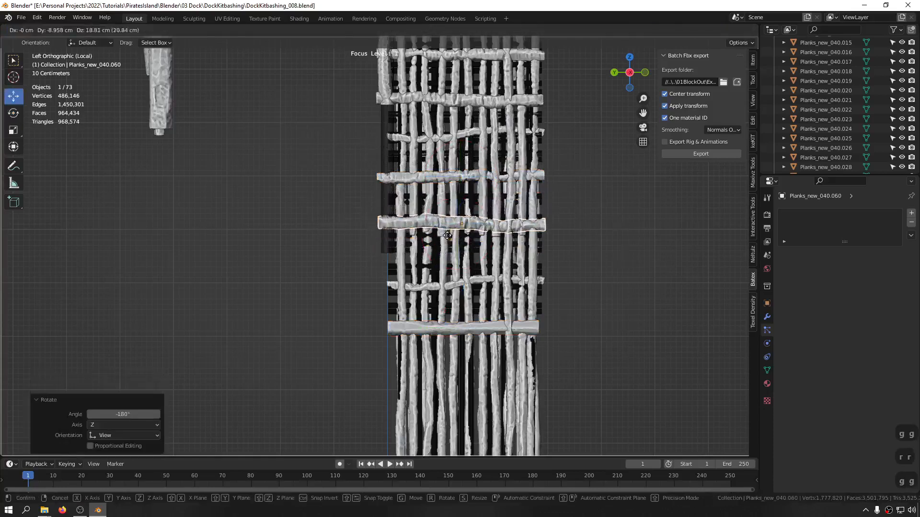
{"action": "left_click", "coordinate": [603, 204]}
{"action": "key", "text": "r"}
{"action": "key", "text": "r"}
{"action": "left_click", "coordinate": [605, 225]}
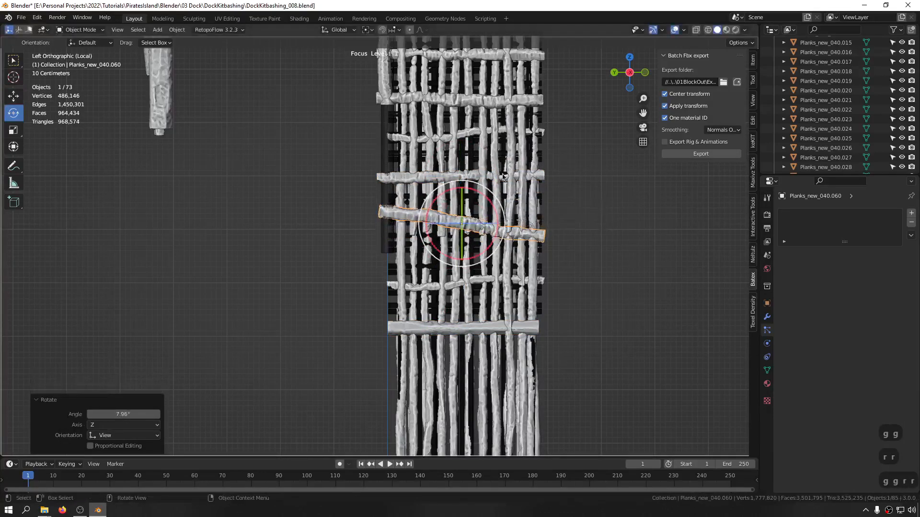
Shift the thin wavy duplicate beam slightly and rotate it 6.25° in side view
{"action": "left_click", "coordinate": [537, 283]}
{"action": "left_click", "coordinate": [543, 281]}
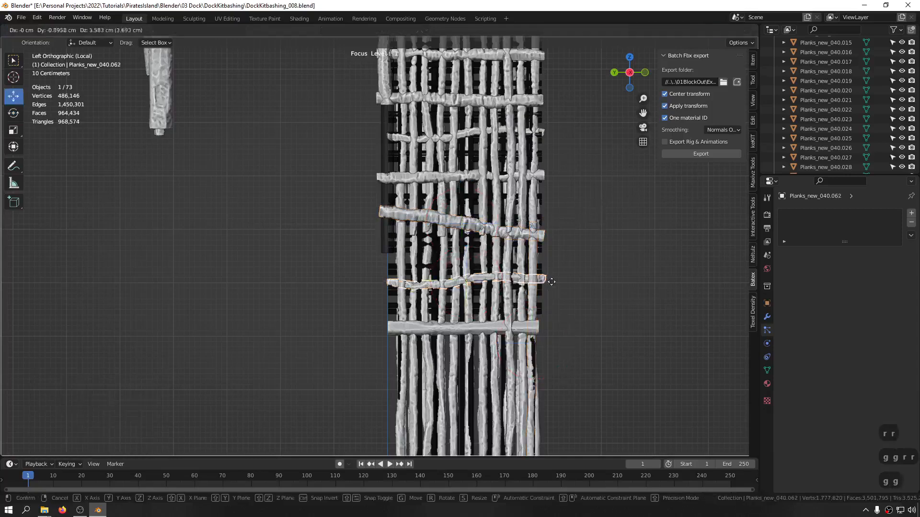
{"action": "key", "text": "r"}
{"action": "left_click", "coordinate": [558, 262]}
Rotate the lowest smooth beam -5.91° in side view and raise it closer to the thin beam above
{"action": "scroll", "coordinate": [539, 274], "scroll_direction": "down", "scroll_amount": 4}
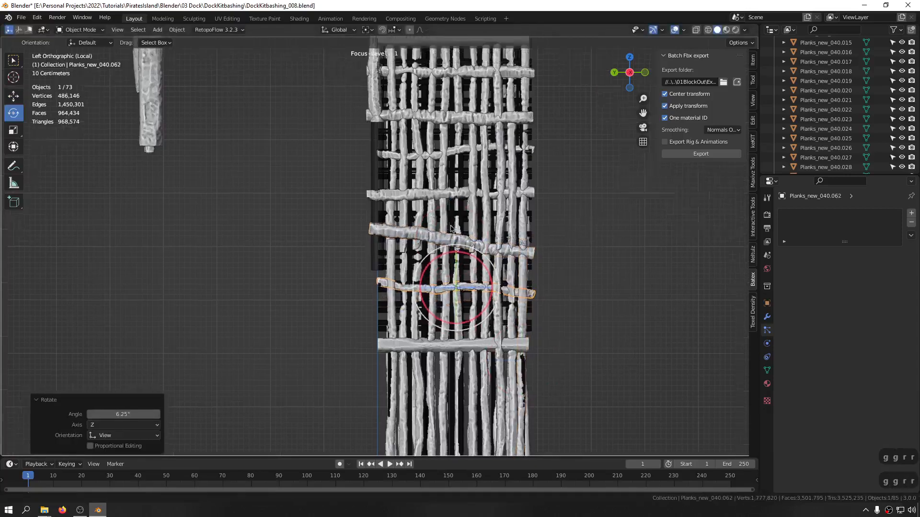
{"action": "middle_click_drag", "start_coordinate": [538, 274], "coordinate": [383, 296]}
{"action": "left_click", "coordinate": [383, 297]}
{"action": "scroll", "coordinate": [459, 285], "scroll_direction": "up", "scroll_amount": 5}
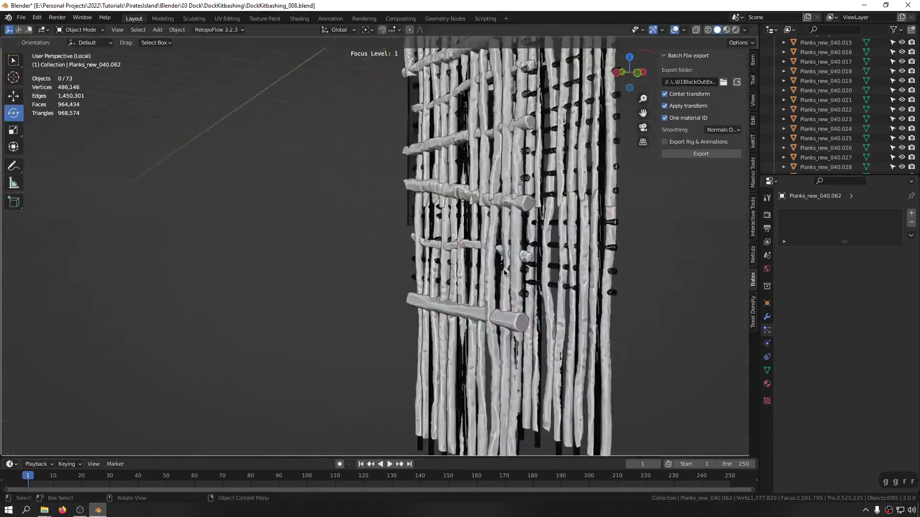
{"action": "middle_click_drag", "start_coordinate": [460, 285], "coordinate": [551, 278]}
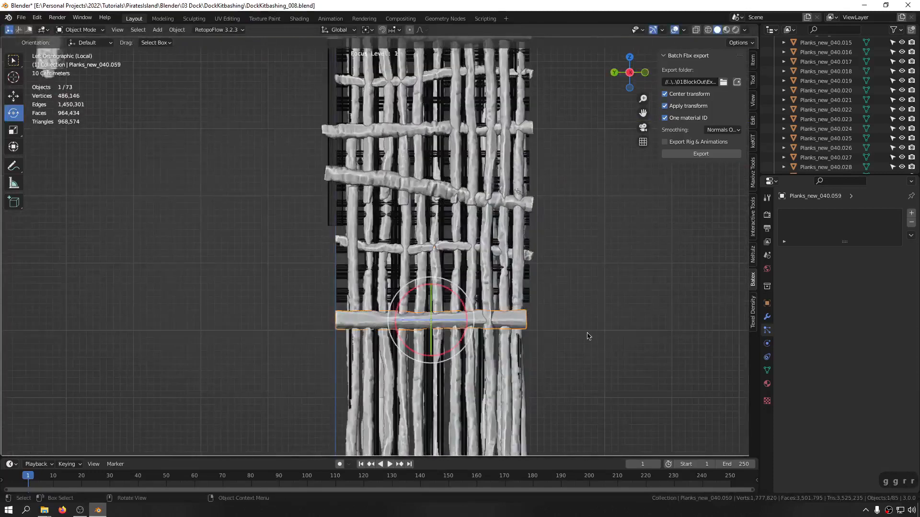
{"action": "key", "text": "r"}
{"action": "key", "text": "r"}
{"action": "left_click", "coordinate": [588, 283]}
{"action": "key", "text": "g"}
{"action": "key", "text": "g"}
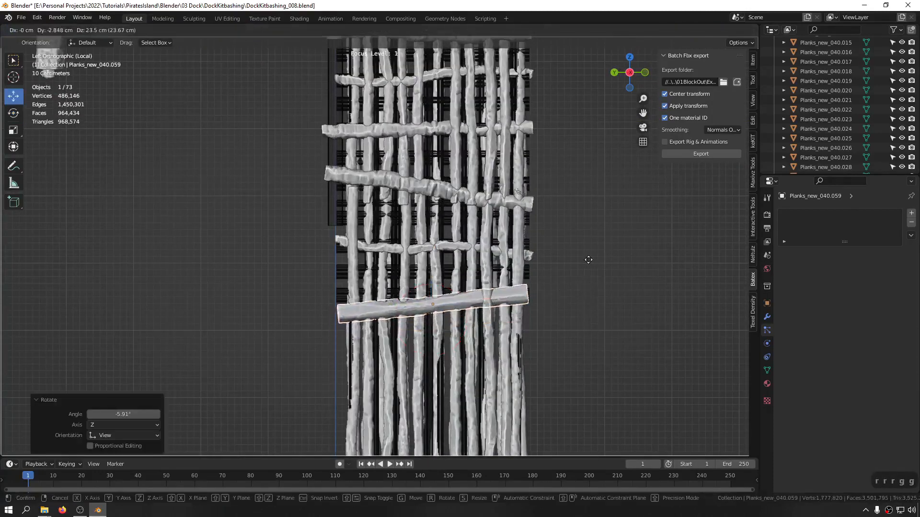
Place the slanted flat plank across the vertical logs, moving it -5.6964 cm in Y and 29.906 cm in Z
{"action": "left_click", "coordinate": [590, 256]}
{"action": "middle_click_drag", "start_coordinate": [476, 176], "coordinate": [480, 196], "text": "shift"}
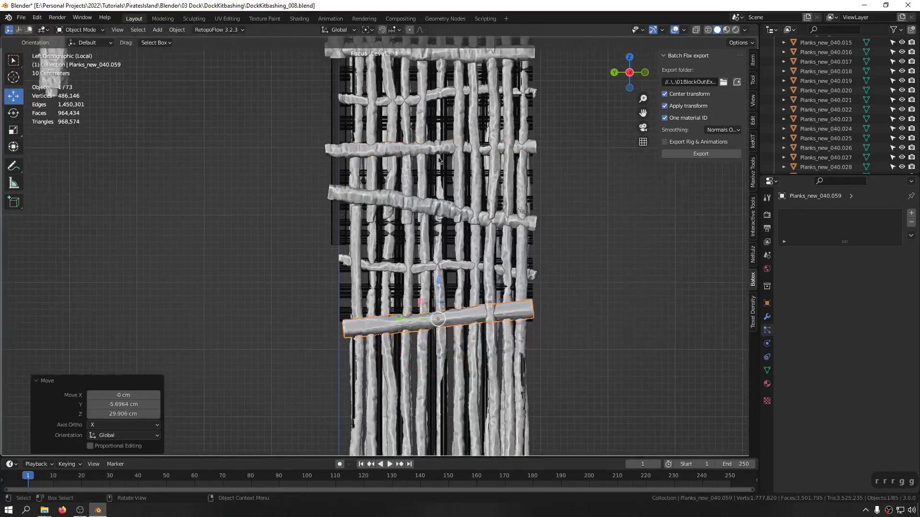
Duplicate two horizontal logs of the wall, move the copies below the slanted flat plank and tilt them together slightly
{"action": "left_click", "coordinate": [438, 150]}
{"action": "left_click", "coordinate": [438, 212], "text": "shift"}
{"action": "key", "text": "shift+d"}
{"action": "right_click", "coordinate": [450, 313]}
{"action": "middle_click_drag", "start_coordinate": [465, 307], "coordinate": [458, 208], "text": "shift"}
{"action": "scroll", "coordinate": [470, 139], "scroll_direction": "down", "scroll_amount": 3}
{"action": "left_click_drag", "start_coordinate": [437, 99], "coordinate": [436, 238]}
{"action": "key", "text": "r"}
{"action": "key", "text": "r"}
{"action": "left_click", "coordinate": [556, 234]}
Rotate the two copied cross logs individually in the side view, the upper one by 8.94° and the lowest one by -11.9°
{"action": "scroll", "coordinate": [413, 248], "scroll_direction": "up", "scroll_amount": 2}
{"action": "left_click", "coordinate": [472, 256]}
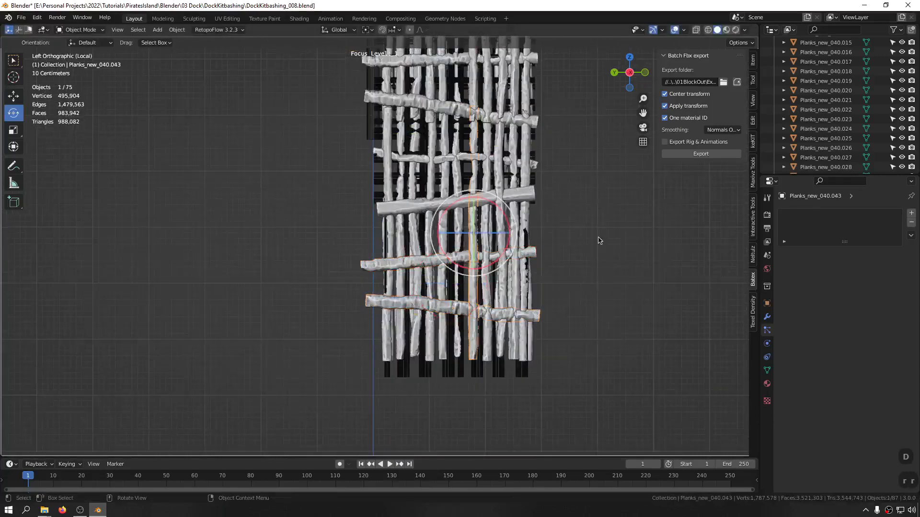
{"action": "left_click", "coordinate": [533, 256]}
{"action": "key", "text": "r"}
{"action": "left_click", "coordinate": [561, 300]}
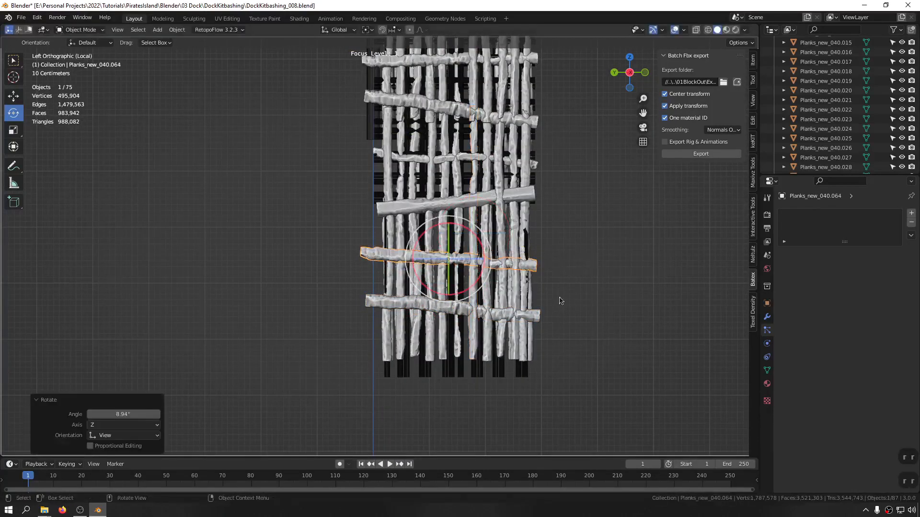
{"action": "left_click", "coordinate": [540, 320]}
{"action": "key", "text": "r"}
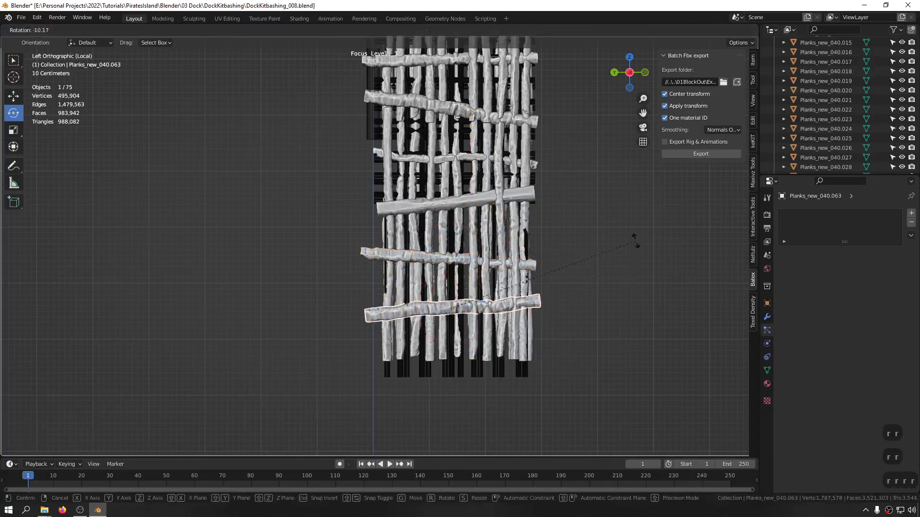
{"action": "left_click", "coordinate": [627, 242]}
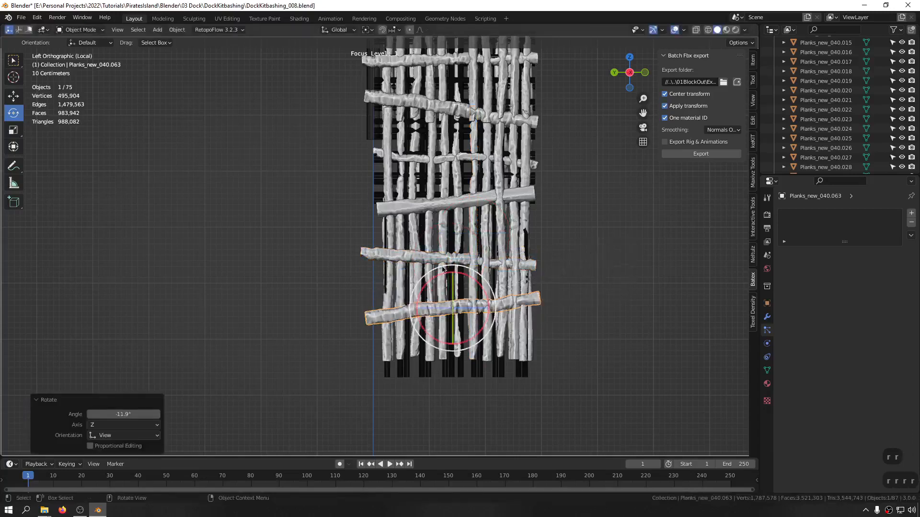
Check the wall in perspective and save the Blender file
{"action": "middle_click_drag", "start_coordinate": [527, 268], "coordinate": [551, 257]}
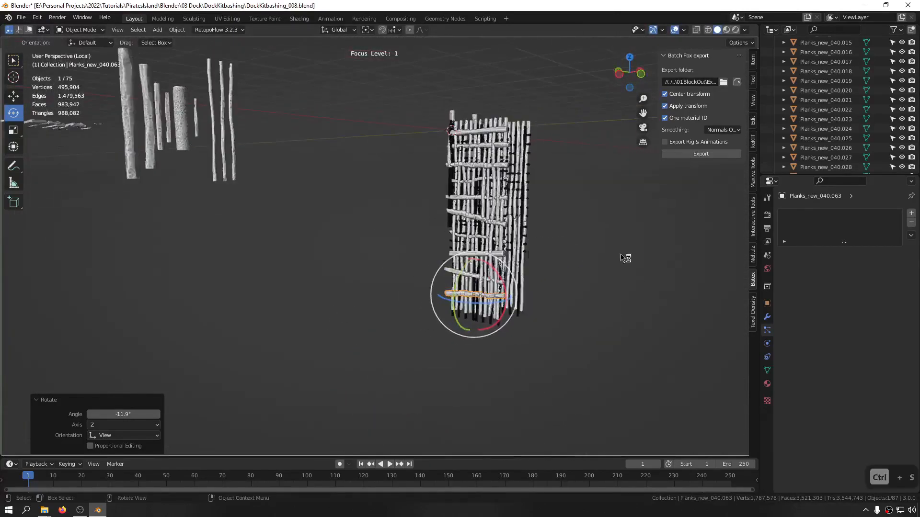
{"action": "left_click", "coordinate": [623, 257]}
{"action": "key", "text": "ctrl+s"}
Duplicate the wall's ten horizontal cross logs and move the copies 205.32 cm along X onto the opposite wall
{"action": "middle_click_drag", "start_coordinate": [449, 214], "coordinate": [471, 203]}
{"action": "scroll", "coordinate": [497, 133], "scroll_direction": "up", "scroll_amount": 3}
{"action": "scroll", "coordinate": [496, 133], "scroll_direction": "up", "scroll_amount": 2}
{"action": "left_click", "coordinate": [498, 214], "text": "shift"}
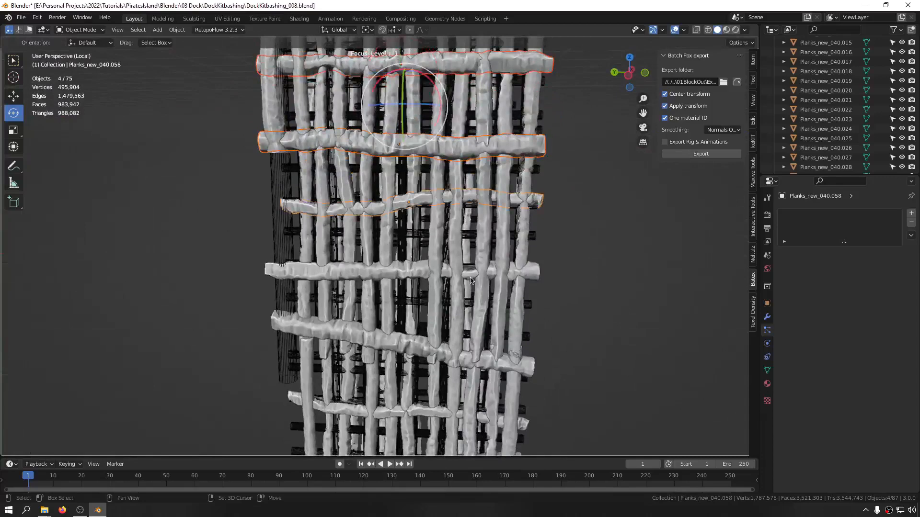
{"action": "middle_click_drag", "start_coordinate": [471, 281], "coordinate": [477, 226], "text": "shift"}
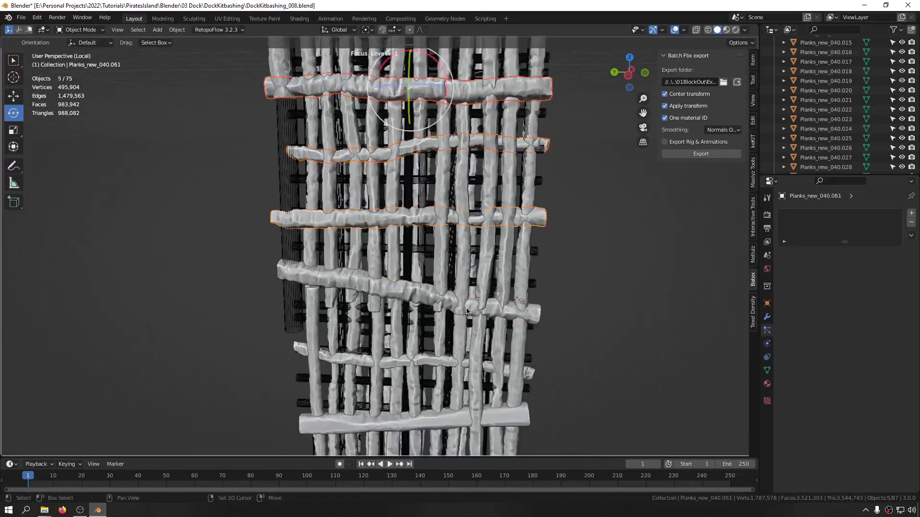
{"action": "left_click", "coordinate": [468, 311], "text": "shift"}
{"action": "middle_click_drag", "start_coordinate": [467, 310], "coordinate": [447, 237], "text": "shift"}
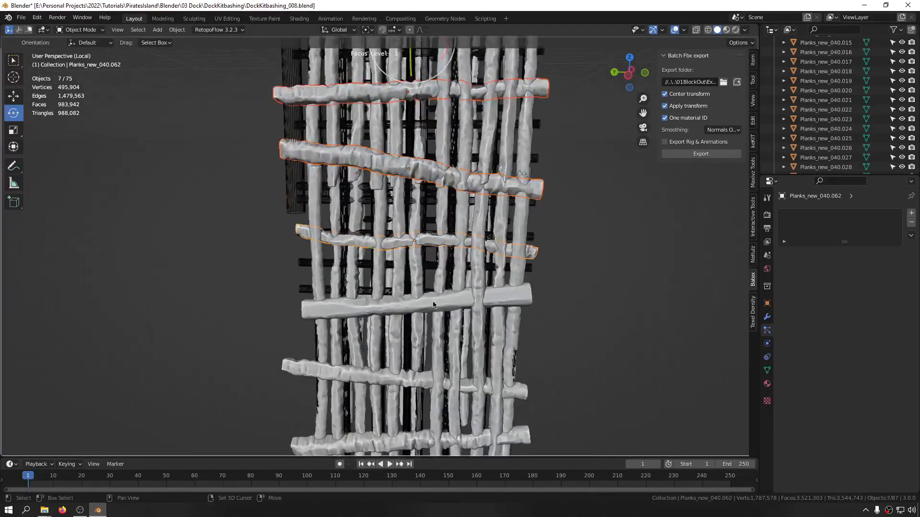
{"action": "left_click", "coordinate": [433, 304], "text": "shift"}
{"action": "middle_click_drag", "start_coordinate": [433, 304], "coordinate": [431, 275], "text": "shift"}
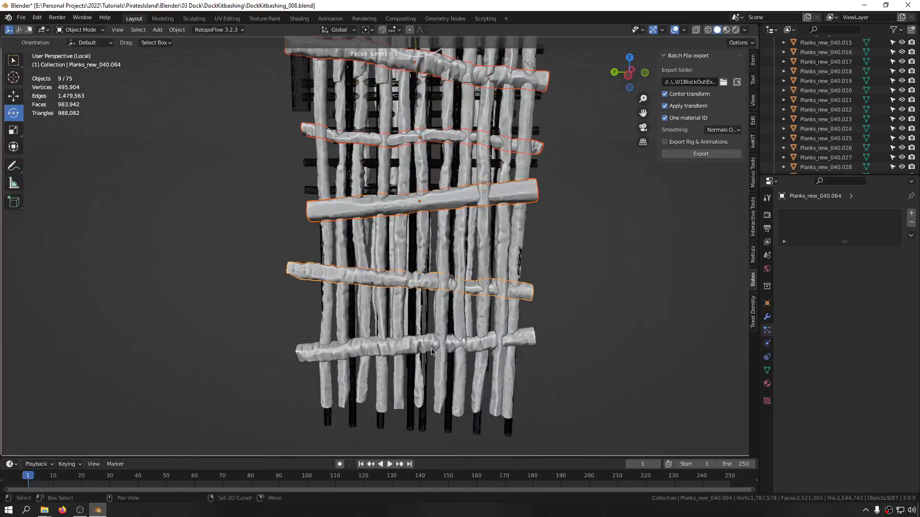
{"action": "middle_click_drag", "start_coordinate": [588, 278], "coordinate": [483, 251], "text": "alt"}
{"action": "middle_click_drag", "start_coordinate": [535, 239], "coordinate": [254, 347], "text": "shift"}
{"action": "key", "text": "shift+d"}
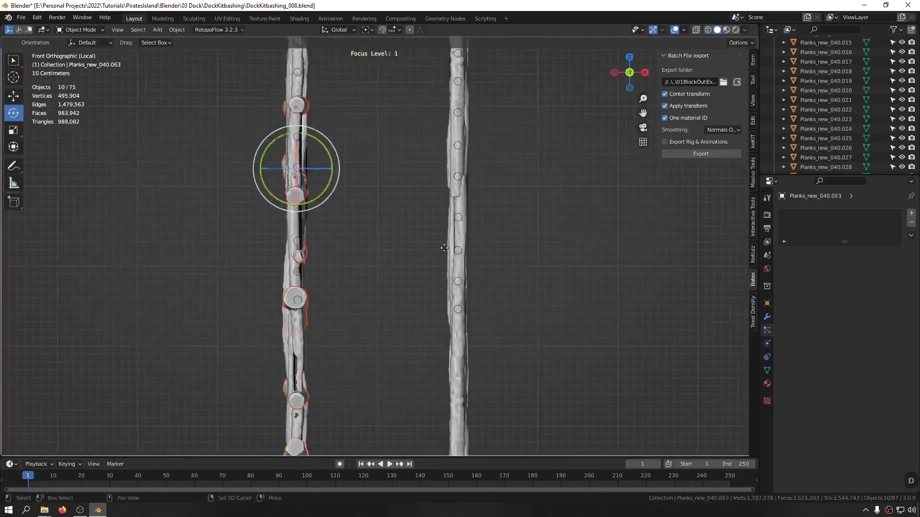
{"action": "right_click", "coordinate": [387, 238]}
{"action": "key", "text": "g"}
{"action": "key", "text": "x"}
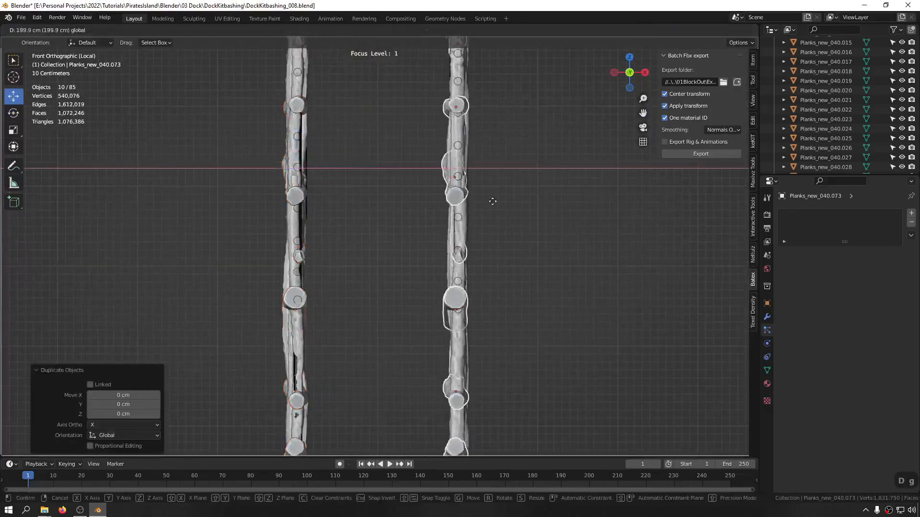
{"action": "left_click", "coordinate": [497, 207]}
Rotate the ten copied cross logs roughly half a turn in the right side view to vary the opposite wall
{"action": "middle_click_drag", "start_coordinate": [497, 207], "coordinate": [464, 205], "text": "alt"}
{"action": "scroll", "coordinate": [525, 184], "scroll_direction": "down", "scroll_amount": 6}
{"action": "key", "text": "r"}
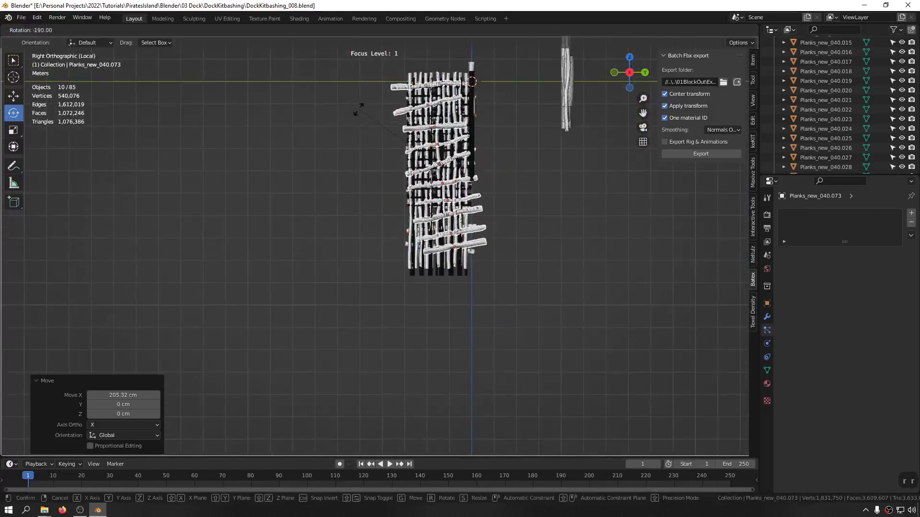
{"action": "left_click", "coordinate": [396, 130]}
{"action": "middle_click_drag", "start_coordinate": [395, 129], "coordinate": [494, 266]}
{"action": "scroll", "coordinate": [420, 147], "scroll_direction": "up", "scroll_amount": 10}
{"action": "middle_click_drag", "start_coordinate": [583, 281], "coordinate": [496, 279]}
Deselect all objects and leave the isolated local view to show the whole scene
{"action": "left_click", "coordinate": [257, 222]}
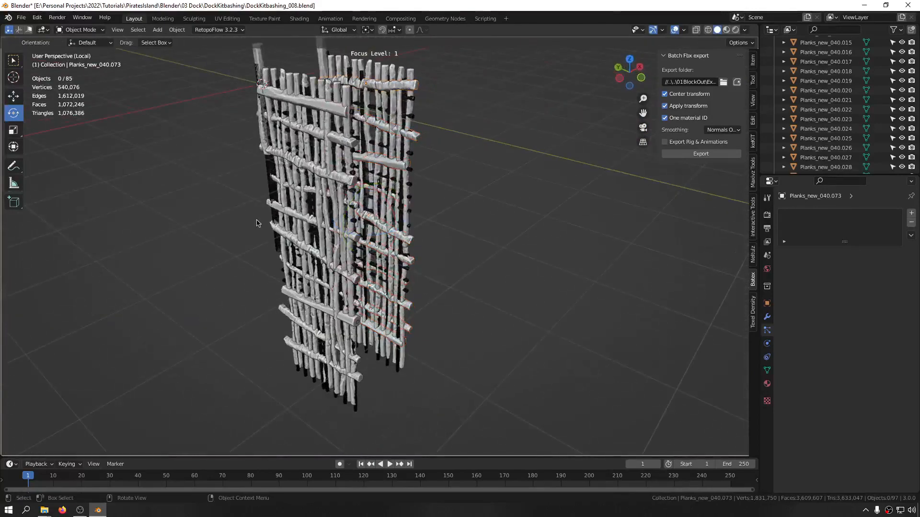
{"action": "key", "text": "ctrl+f"}
{"action": "middle_click_drag", "start_coordinate": [344, 232], "coordinate": [494, 265]}
{"action": "scroll", "coordinate": [375, 258], "scroll_direction": "up", "scroll_amount": 2}
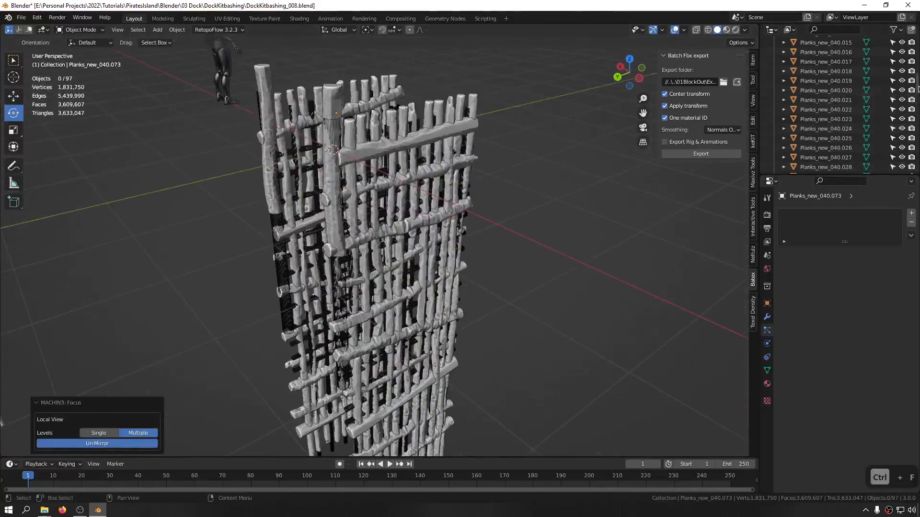
Find the blockout object SM_Mod_Dock_Base_3x2_01 in the scene's object list and copy its name
{"action": "left_click_drag", "start_coordinate": [916, 89], "coordinate": [915, 158]}
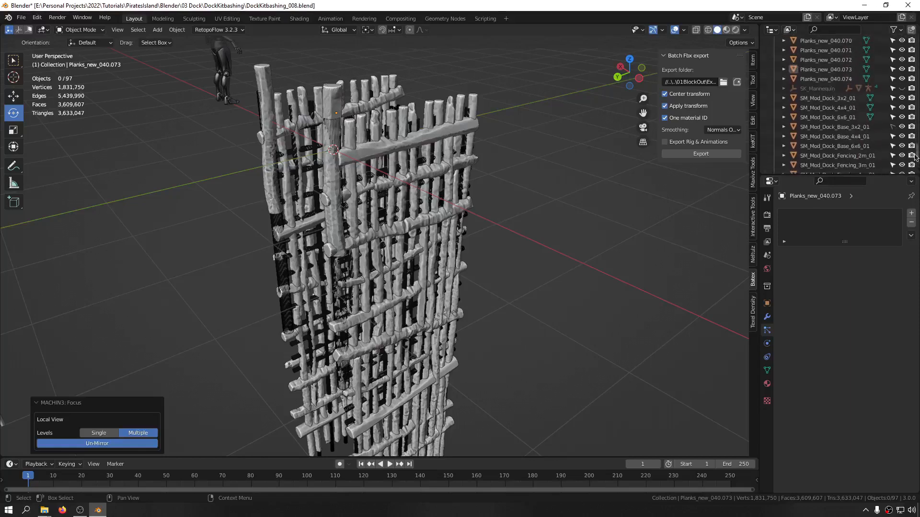
{"action": "double_click", "coordinate": [834, 127]}
{"action": "scroll", "coordinate": [860, 130], "scroll_direction": "down", "scroll_amount": 1}
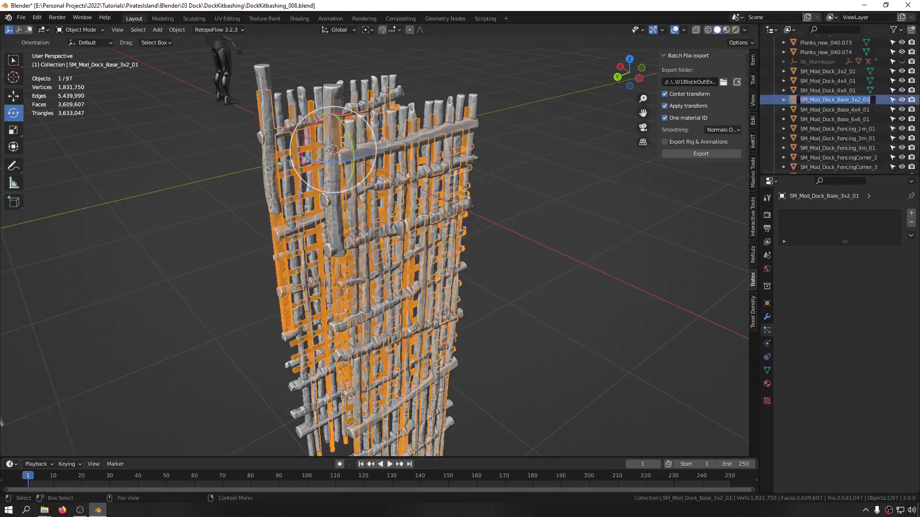
{"action": "scroll", "coordinate": [276, 127], "scroll_direction": "up", "scroll_amount": 6}
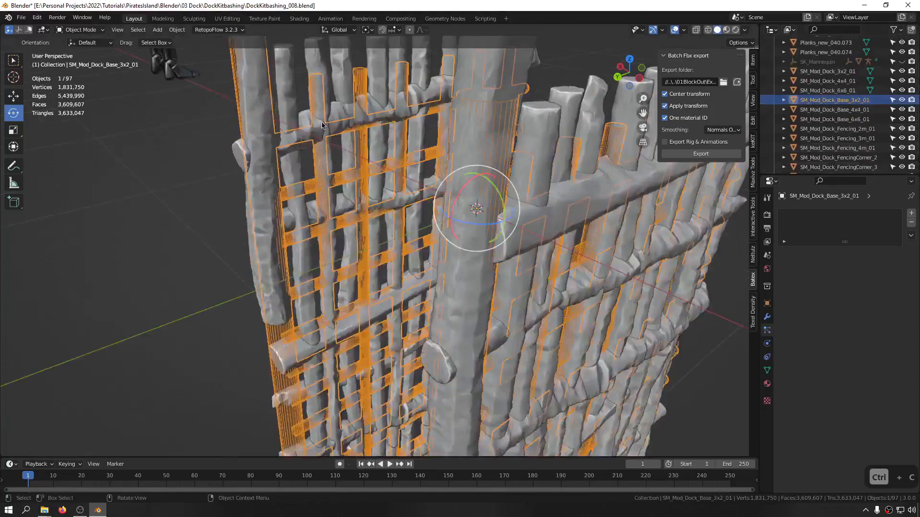
Select both log walls together with their blockout and isolate them in local view
{"action": "middle_click_drag", "start_coordinate": [473, 117], "coordinate": [396, 257], "text": "shift"}
{"action": "scroll", "coordinate": [329, 201], "scroll_direction": "down", "scroll_amount": 1}
{"action": "scroll", "coordinate": [315, 200], "scroll_direction": "down", "scroll_amount": 5}
{"action": "left_click_drag", "start_coordinate": [426, 88], "coordinate": [229, 325]}
{"action": "key", "text": "ctrl+f"}
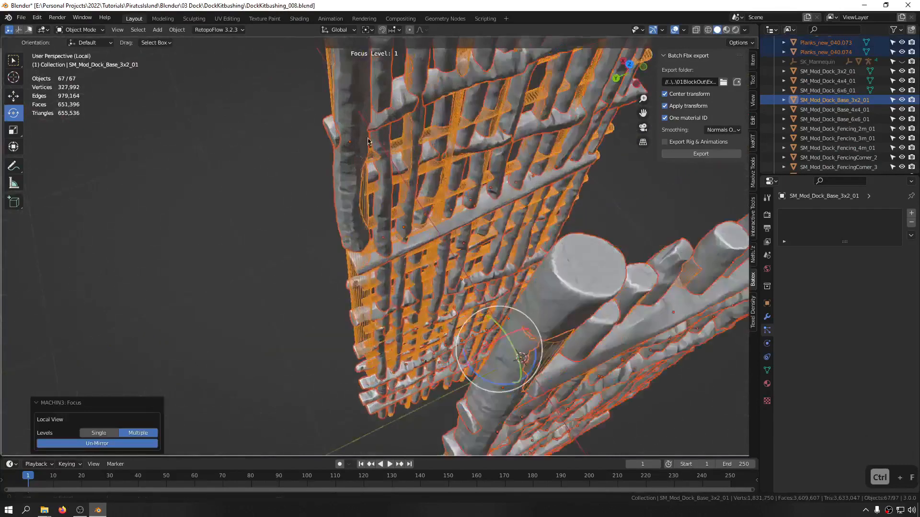
Join all the log pieces except the blockout into one mesh, with the tall corner log as the active object
{"action": "left_click", "coordinate": [270, 174]}
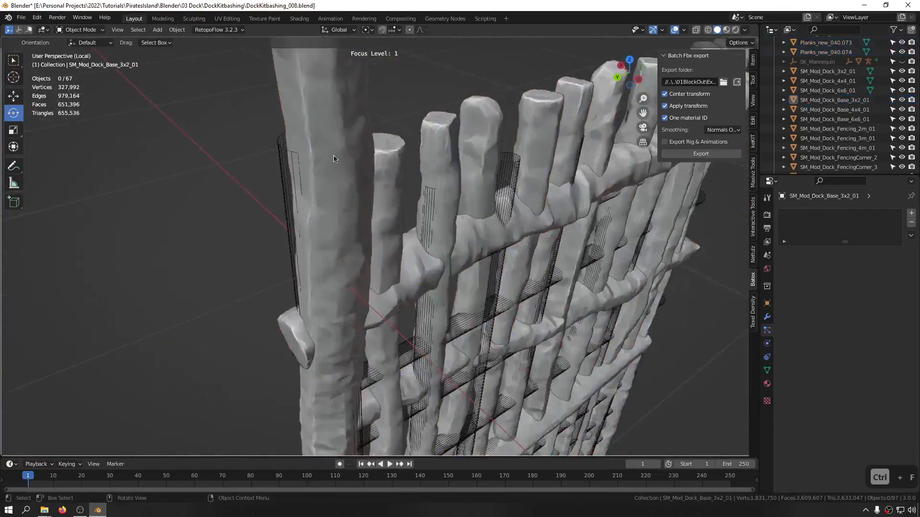
{"action": "key", "text": "a"}
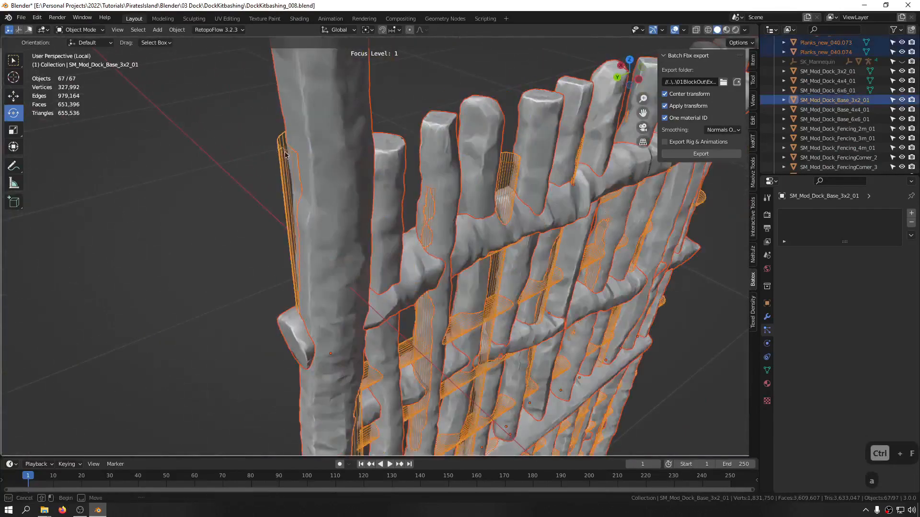
{"action": "left_click", "coordinate": [283, 162], "text": "ctrl"}
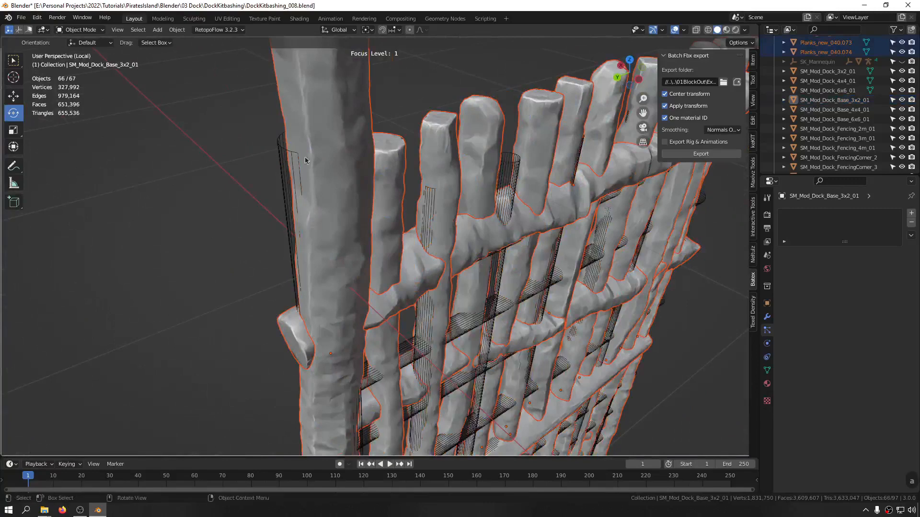
{"action": "left_click", "coordinate": [324, 105], "text": "shift"}
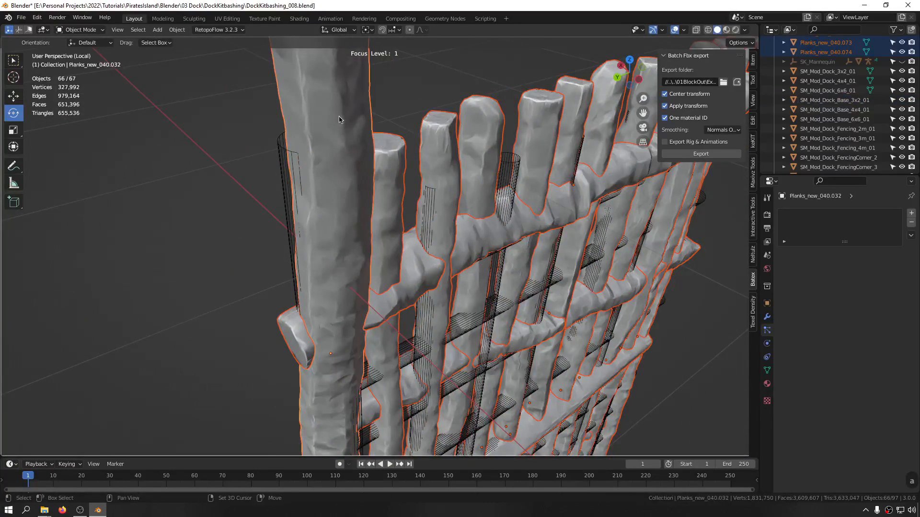
{"action": "scroll", "coordinate": [439, 143], "scroll_direction": "down", "scroll_amount": 6}
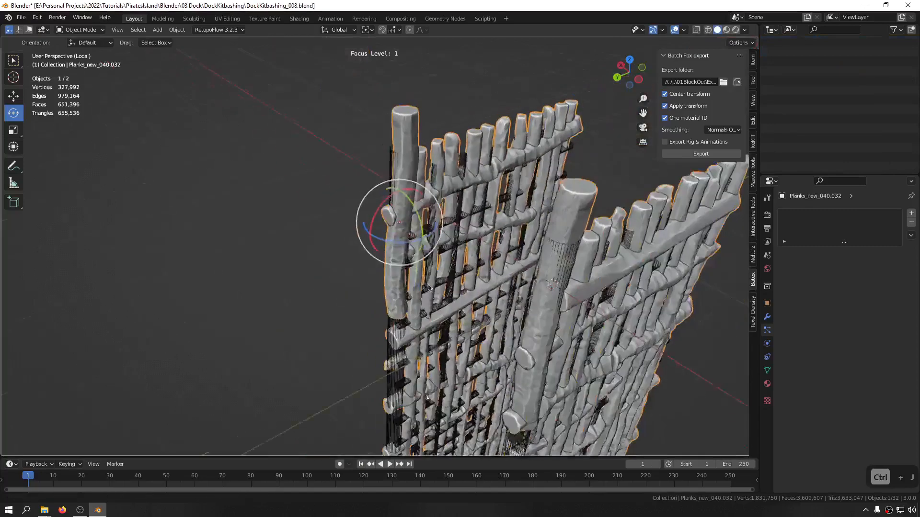
Select the joined log mesh and the blockout, leave local view, and reselect the log mesh
{"action": "middle_click_drag", "start_coordinate": [580, 207], "coordinate": [582, 265]}
{"action": "left_click_drag", "start_coordinate": [582, 266], "coordinate": [215, 380], "text": "ctrl"}
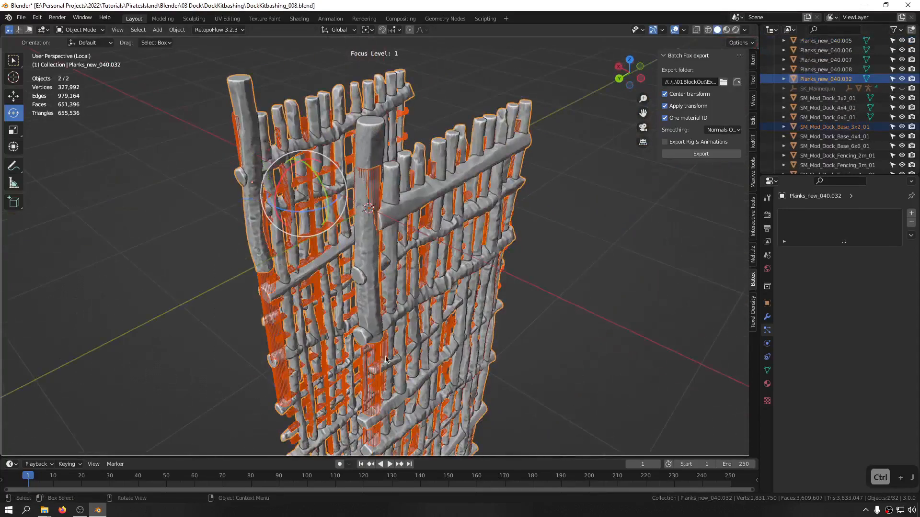
{"action": "key", "text": "ctrl+f"}
{"action": "left_click", "coordinate": [563, 299]}
{"action": "left_click", "coordinate": [375, 274]}
{"action": "middle_click_drag", "start_coordinate": [383, 318], "coordinate": [382, 283]}
{"action": "key", "text": "3"}
Undo the recent selection changes and the join so the logs are separate objects again
{"action": "key", "text": "ctrl+z"}
{"action": "key", "text": "ctrl+z"}
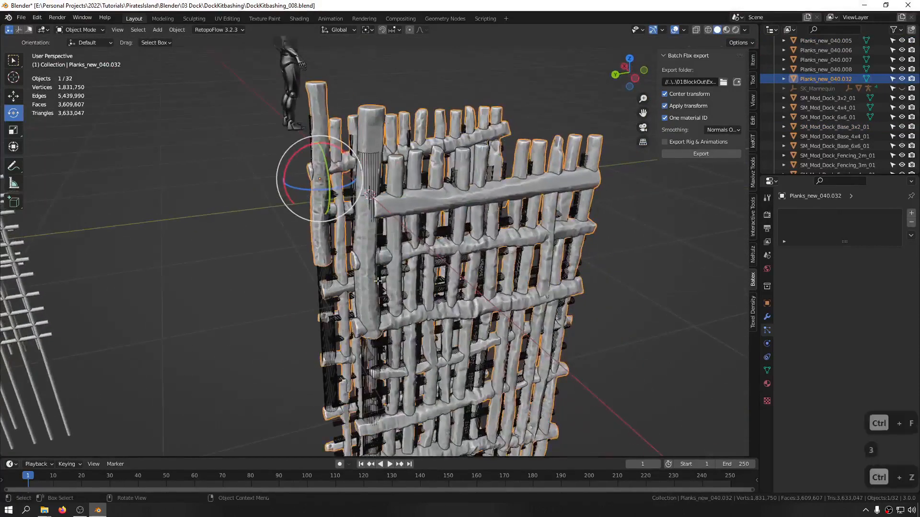
{"action": "key", "text": "ctrl+z"}
{"action": "key", "text": "ctrl+z"}
{"action": "key", "text": "ctrl+z"}
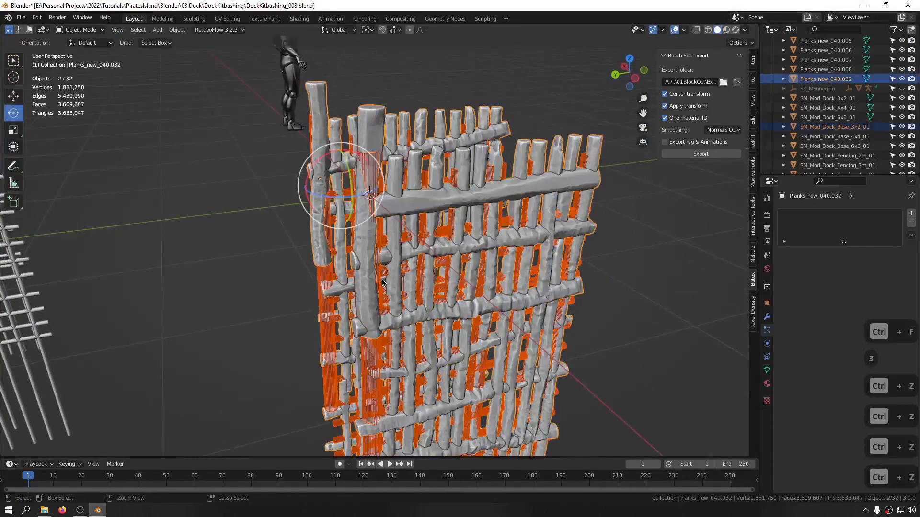
{"action": "key", "text": "ctrl+z"}
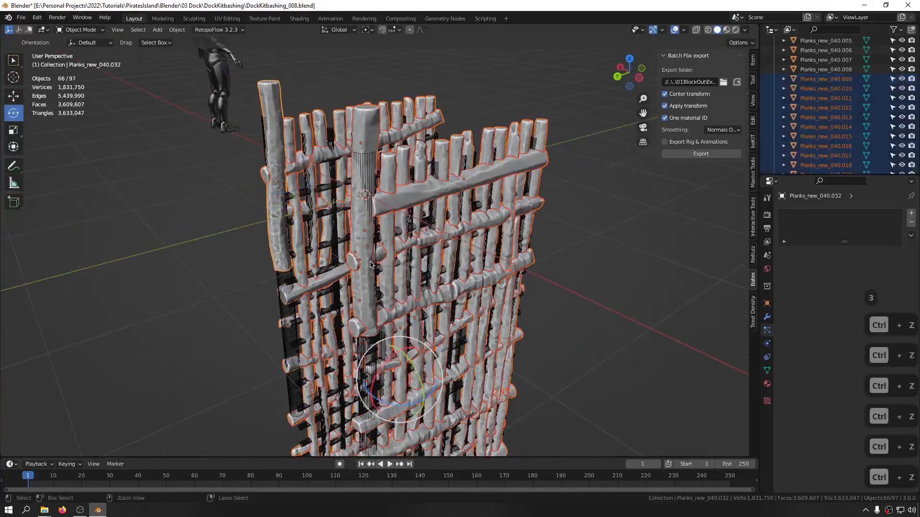
Select three upright logs, including the two tall corner posts, and duplicate them in place
{"action": "left_click", "coordinate": [362, 244]}
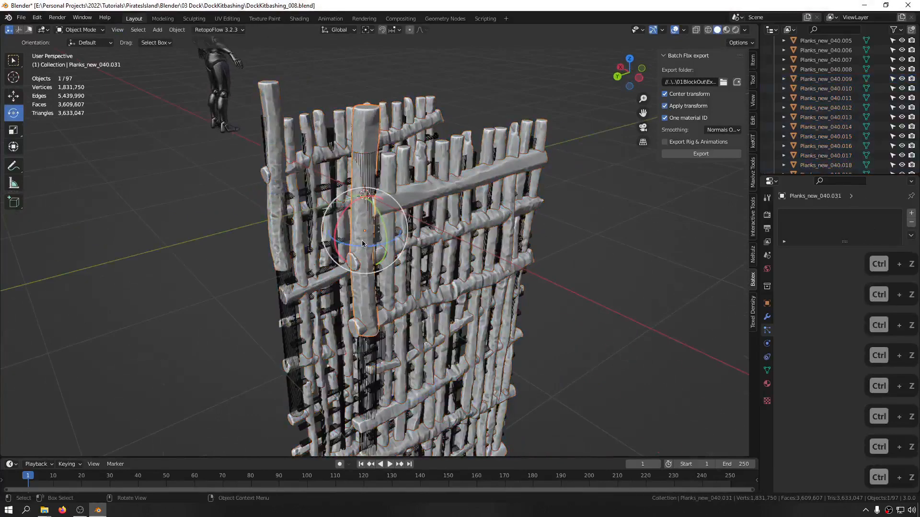
{"action": "middle_click_drag", "start_coordinate": [361, 244], "coordinate": [321, 246]}
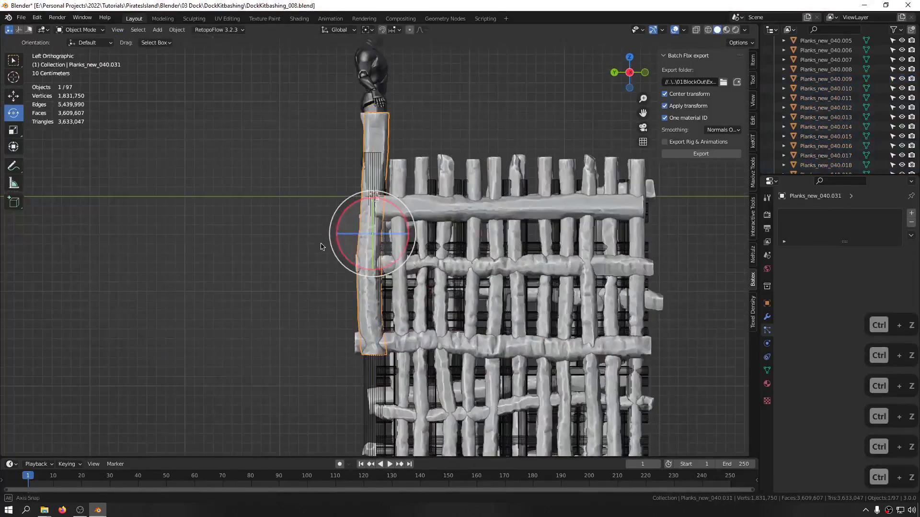
{"action": "right_click", "coordinate": [370, 132]}
{"action": "middle_click_drag", "start_coordinate": [375, 117], "coordinate": [391, 142]}
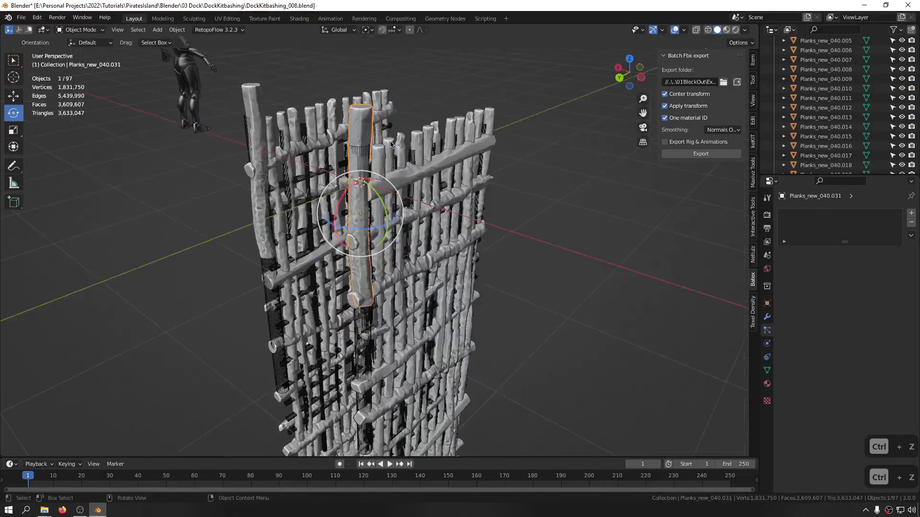
{"action": "left_click", "coordinate": [249, 97], "text": "shift"}
{"action": "middle_click_drag", "start_coordinate": [249, 97], "coordinate": [337, 218]}
{"action": "left_click", "coordinate": [354, 148], "text": "shift"}
{"action": "middle_click_drag", "start_coordinate": [458, 242], "coordinate": [386, 200], "text": "shift"}
{"action": "key", "text": "shift+d"}
{"action": "right_click", "coordinate": [458, 290]}
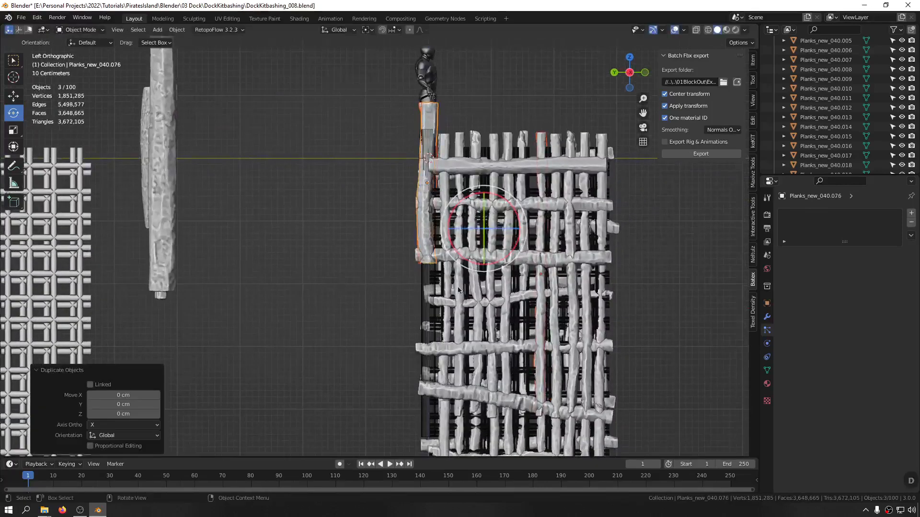
Try to move the three copied upright logs down 247.25 cm along Z and rotate them
{"action": "left_click_drag", "start_coordinate": [484, 194], "coordinate": [476, 356]}
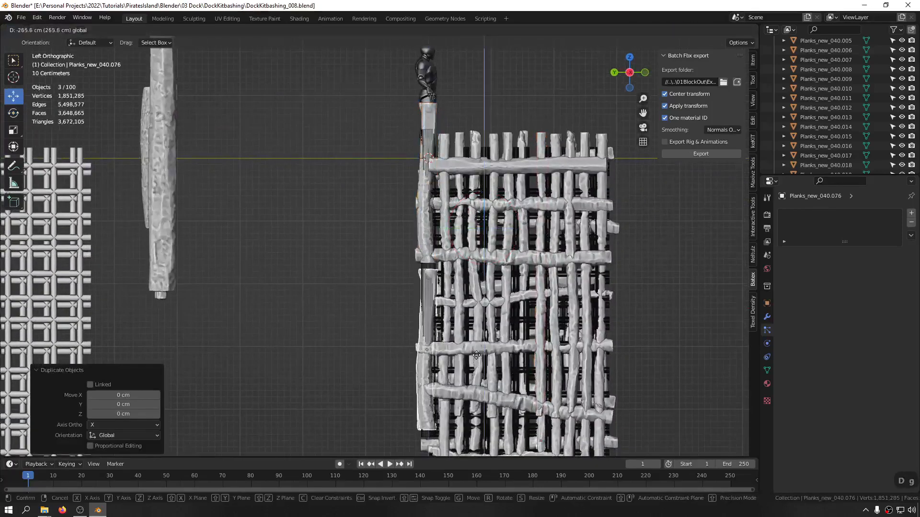
{"action": "left_click", "coordinate": [476, 348]}
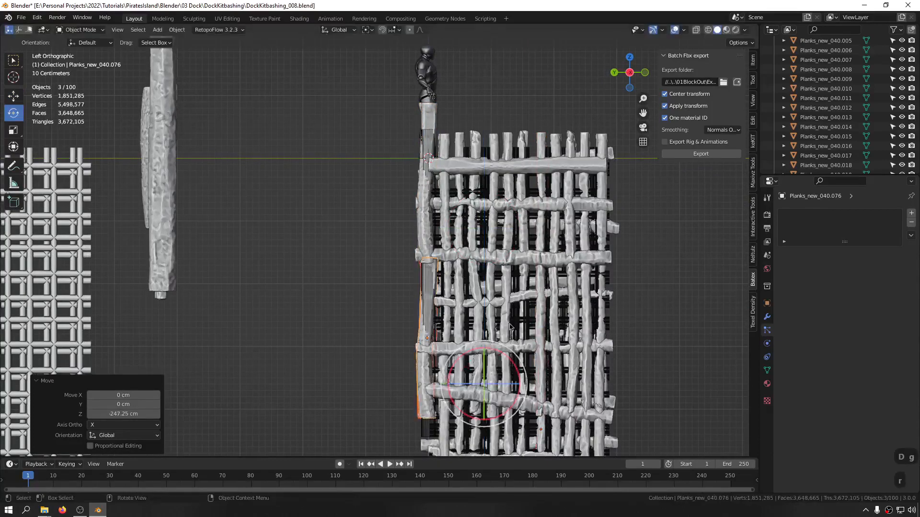
{"action": "key", "text": "r"}
{"action": "key", "text": "r"}
{"action": "right_click", "coordinate": [448, 351]}
{"action": "middle_click_drag", "start_coordinate": [434, 331], "coordinate": [493, 352]}
{"action": "key", "text": "ctrl+z"}
{"action": "middle_click_drag", "start_coordinate": [494, 352], "coordinate": [495, 211]}
{"action": "key", "text": "r"}
{"action": "key", "text": "r"}
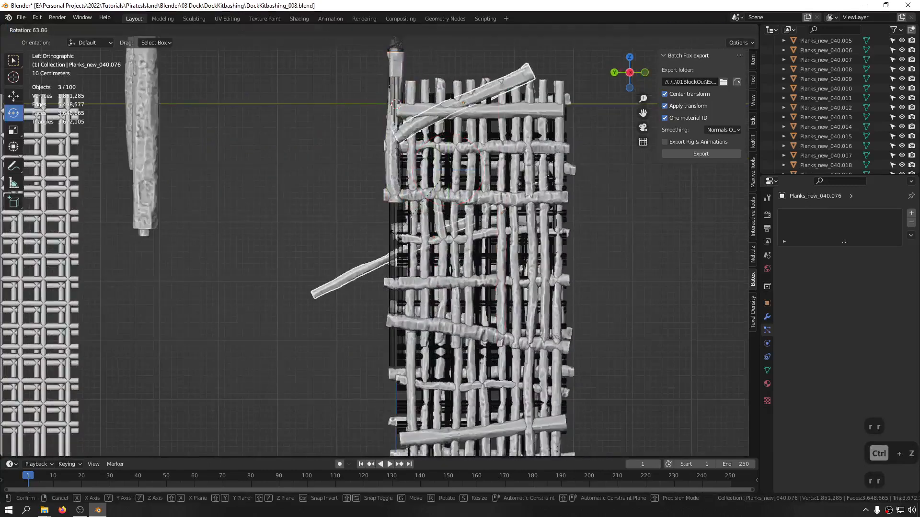
{"action": "right_click", "coordinate": [407, 224]}
Pull the extra upright log out of the rear log lattice and delete it
{"action": "middle_click_drag", "start_coordinate": [580, 276], "coordinate": [522, 290]}
{"action": "left_click_drag", "start_coordinate": [469, 342], "coordinate": [470, 341], "text": "ctrl"}
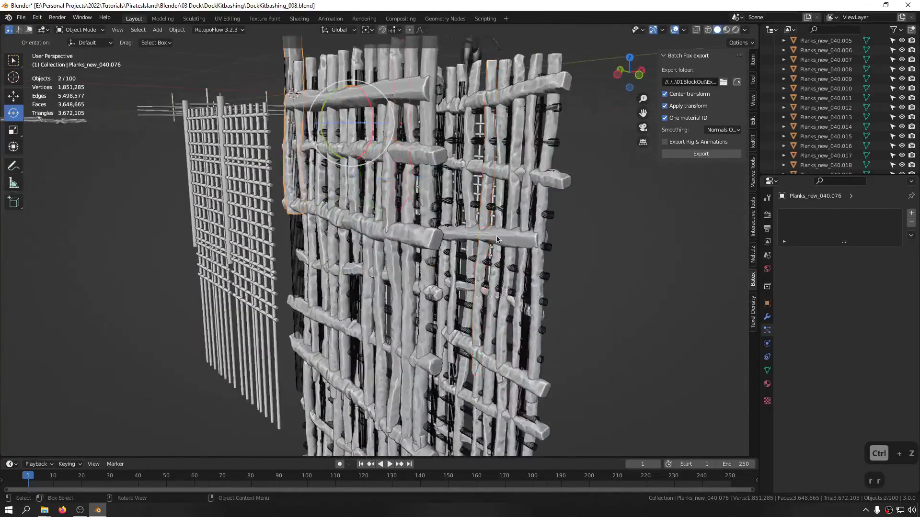
{"action": "left_click", "coordinate": [487, 125]}
{"action": "key", "text": "g"}
{"action": "key", "text": "g"}
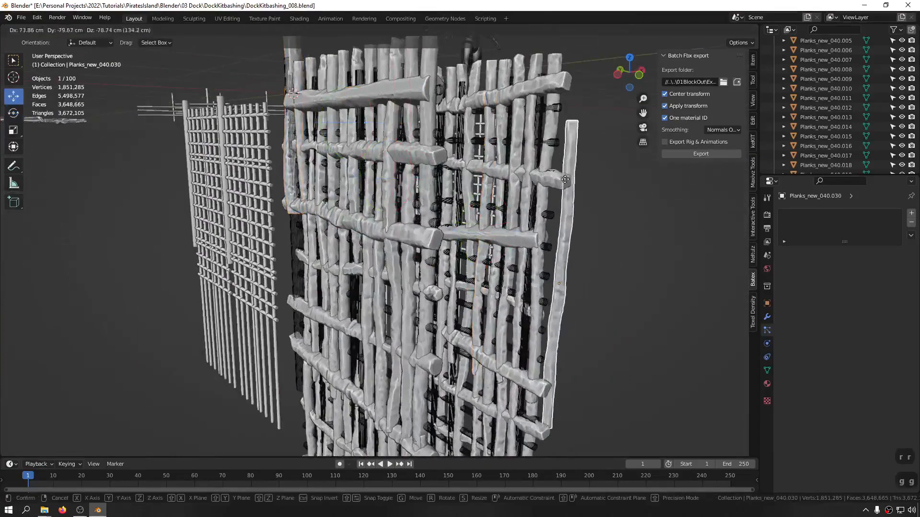
{"action": "left_click", "coordinate": [629, 172]}
{"action": "key", "text": "x"}
Duplicate the two tall corner posts in left view, offsetting the copies about 4.84 cm in Y and -245.69 cm in Z
{"action": "middle_click_drag", "start_coordinate": [311, 146], "coordinate": [387, 203]}
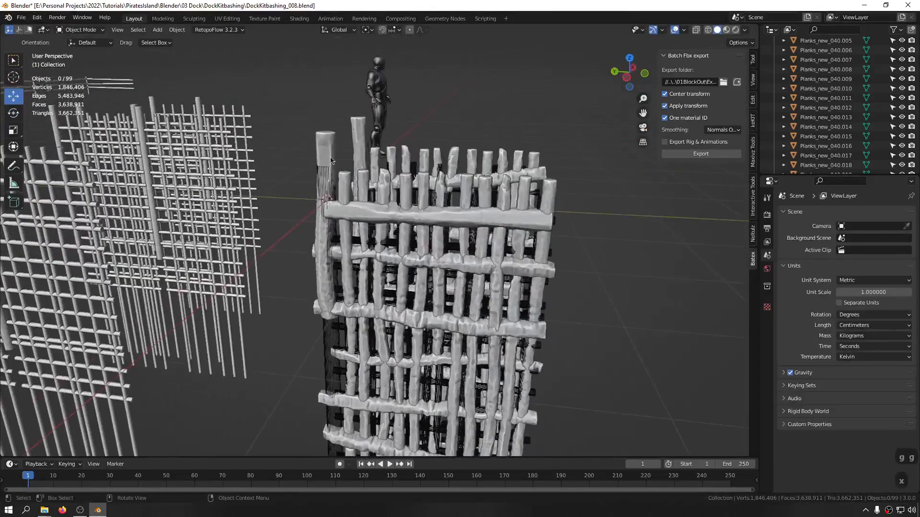
{"action": "left_click", "coordinate": [329, 152]}
{"action": "key", "text": "ctrl+KP_3"}
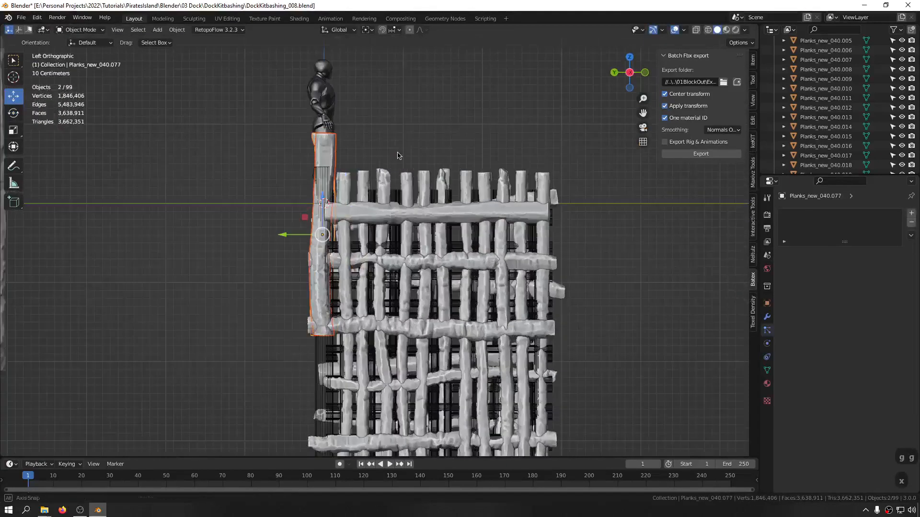
{"action": "scroll", "coordinate": [396, 153], "scroll_direction": "up", "scroll_amount": 2}
{"action": "key", "text": "shift+d"}
{"action": "left_click", "coordinate": [371, 326]}
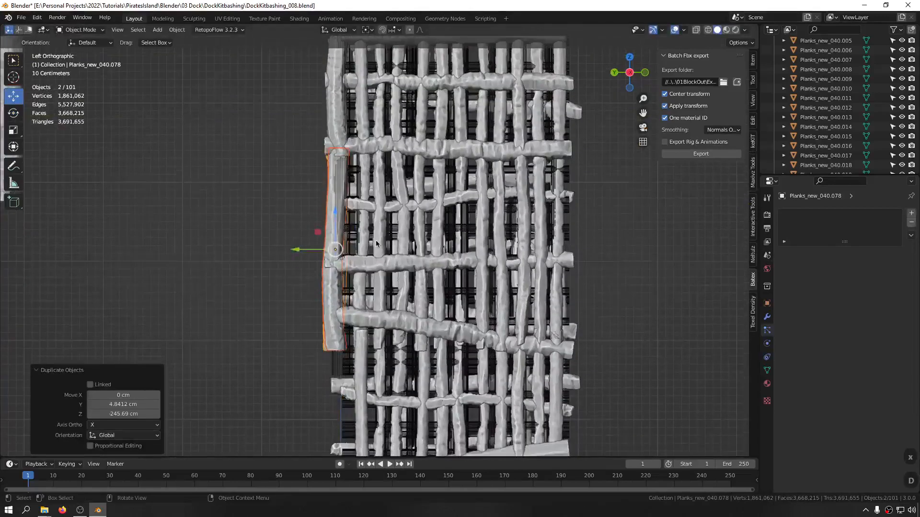
Rotate the copied corner posts 180° and shift them about -7.87 cm in Y and 9.08 cm in Z
{"action": "key", "text": "r"}
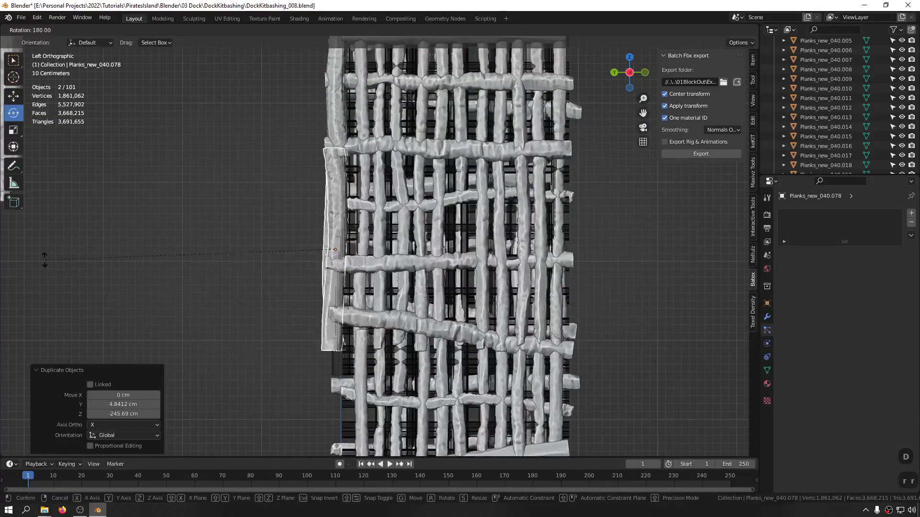
{"action": "left_click", "coordinate": [117, 242]}
{"action": "key", "text": "g"}
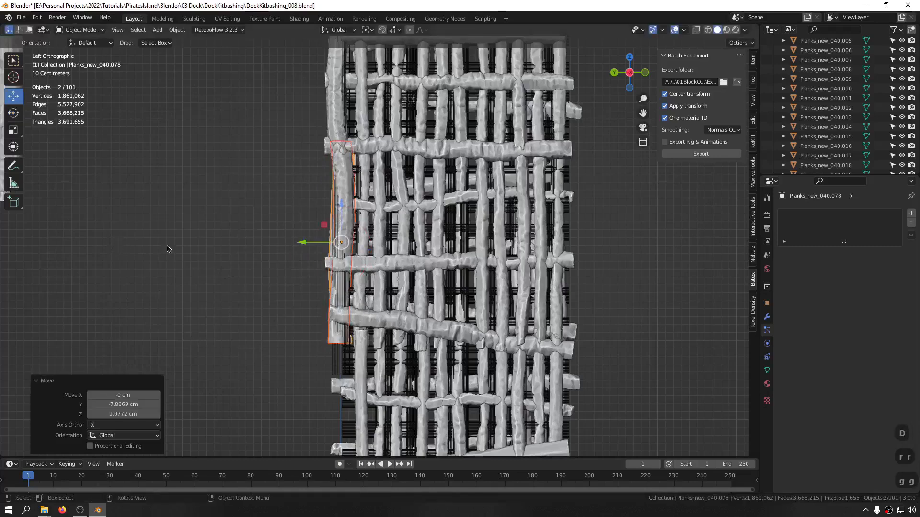
{"action": "left_click", "coordinate": [169, 249]}
Add another pair of corner post copies about 227.54 cm lower, turned -180° and aligned with the blockout's corners
{"action": "key", "text": "shift+d"}
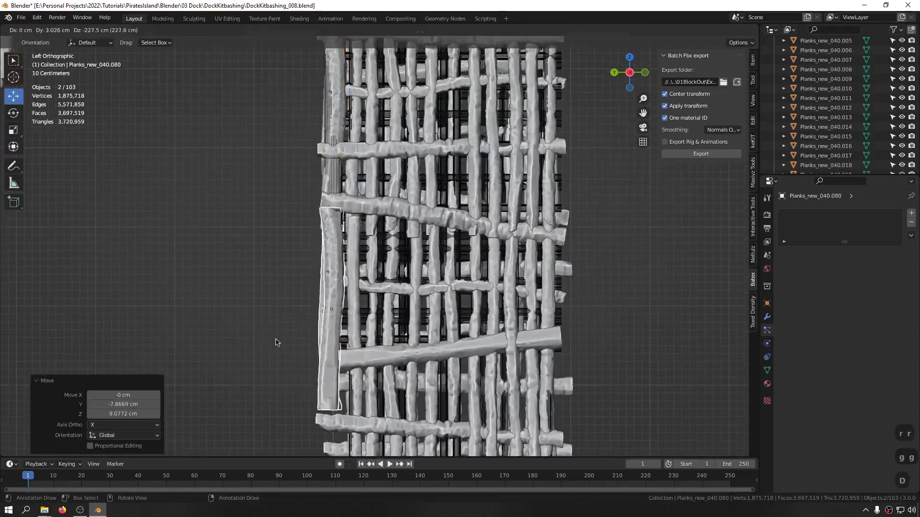
{"action": "left_click", "coordinate": [277, 343]}
{"action": "key", "text": "r"}
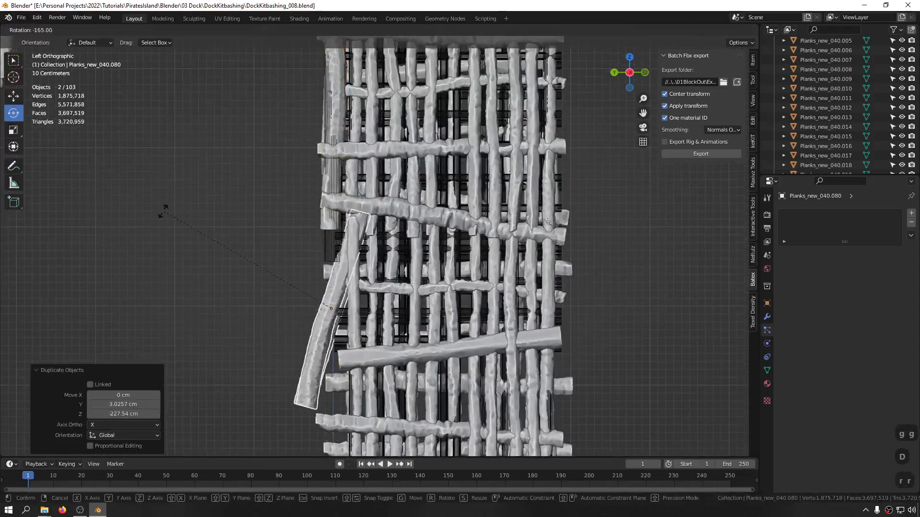
{"action": "left_click", "coordinate": [219, 250]}
{"action": "key", "text": "g"}
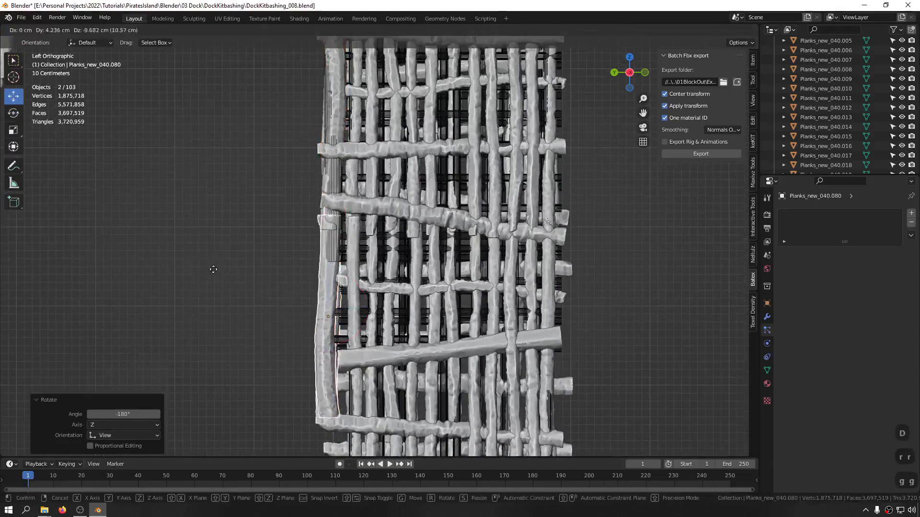
{"action": "left_click", "coordinate": [213, 277]}
{"action": "left_click", "coordinate": [259, 242]}
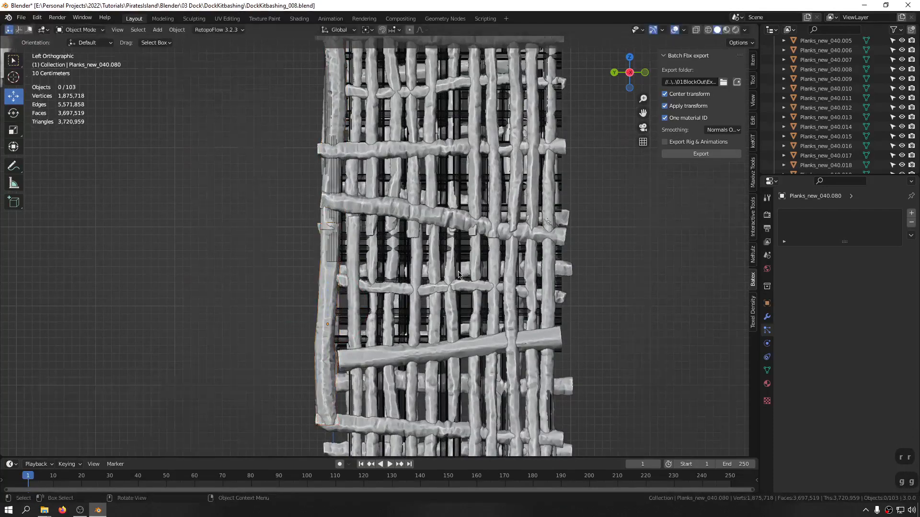
Rotate the cross log at mid-height of the lattice a few degrees in right view
{"action": "middle_click_drag", "start_coordinate": [458, 275], "coordinate": [669, 251]}
{"action": "middle_click_drag", "start_coordinate": [438, 185], "coordinate": [207, 234], "text": "shift"}
{"action": "left_click", "coordinate": [465, 255]}
{"action": "key", "text": "r"}
{"action": "key", "text": "r"}
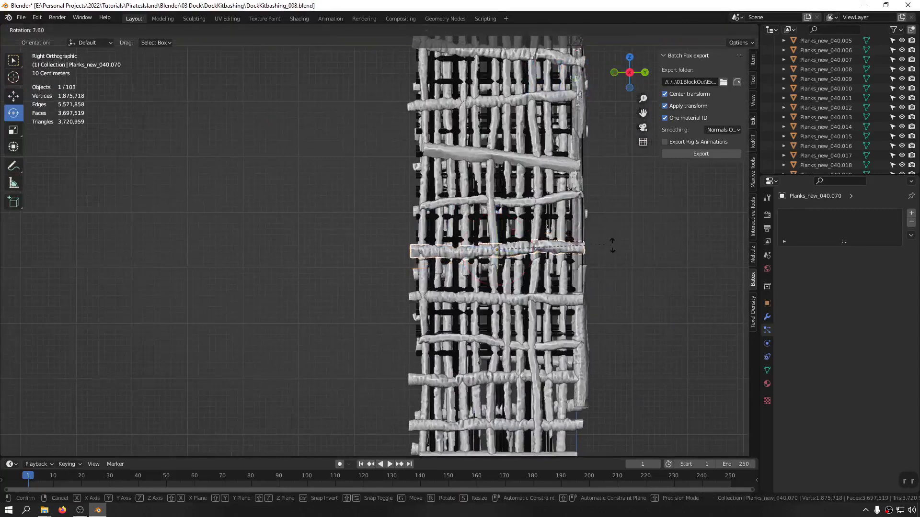
{"action": "left_click", "coordinate": [612, 245]}
Rotate the next cross log down by about 6.78° and tilt the thin one beneath it the opposite way
{"action": "left_click", "coordinate": [555, 300]}
{"action": "key", "text": "r"}
{"action": "left_click", "coordinate": [553, 350]}
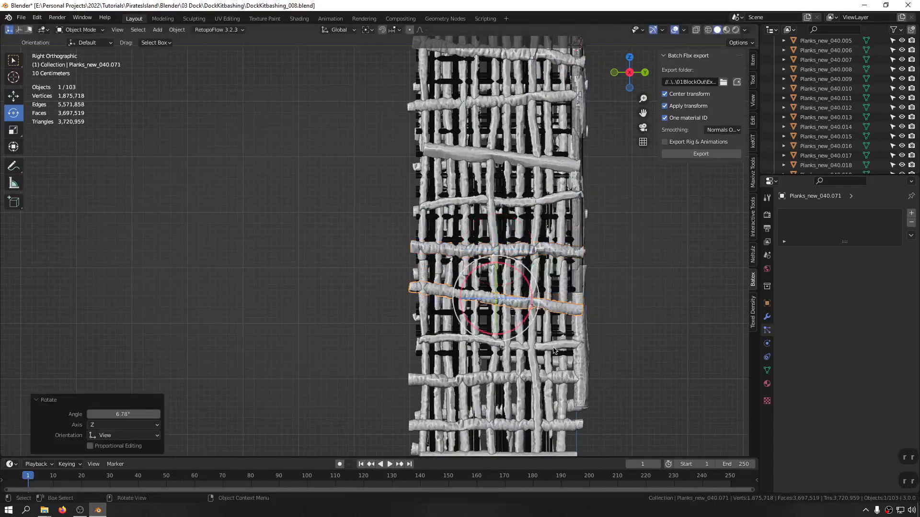
{"action": "left_click", "coordinate": [554, 350]}
{"action": "key", "text": "r"}
{"action": "left_click", "coordinate": [555, 342]}
Move the thin wavy cross log above mid-height slightly and reverse its tilt
{"action": "left_click", "coordinate": [567, 196]}
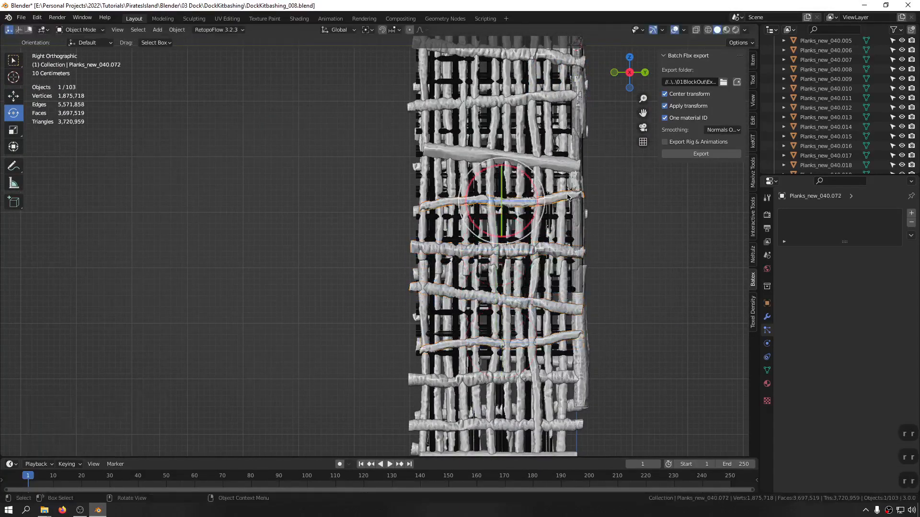
{"action": "key", "text": "g"}
{"action": "left_click", "coordinate": [566, 190]}
{"action": "key", "text": "r"}
{"action": "left_click", "coordinate": [564, 197]}
Reverse the tilt of the thick smooth cross log and shift it about -2.59 cm in Y and 9.48 cm in Z
{"action": "left_click", "coordinate": [558, 165]}
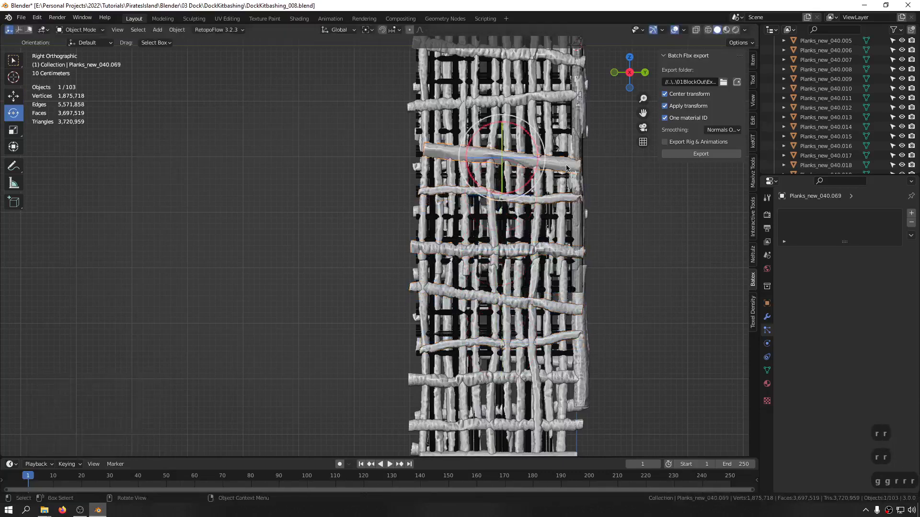
{"action": "key", "text": "r"}
{"action": "left_click", "coordinate": [561, 153]}
{"action": "key", "text": "g"}
{"action": "left_click", "coordinate": [560, 148]}
Try to move the lowest corner post copies together with a cross log
{"action": "scroll", "coordinate": [429, 233], "scroll_direction": "down", "scroll_amount": 3}
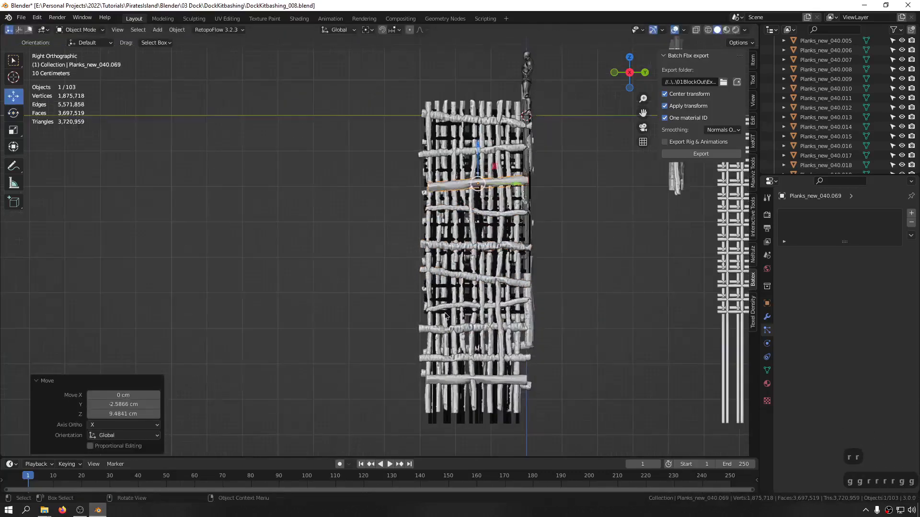
{"action": "scroll", "coordinate": [498, 350], "scroll_direction": "up", "scroll_amount": 5}
{"action": "left_click", "coordinate": [521, 313]}
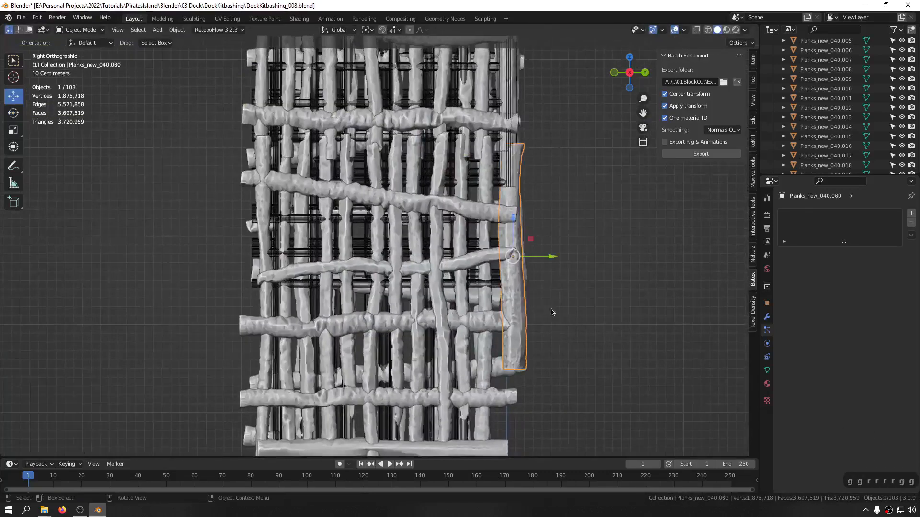
{"action": "left_click_drag", "start_coordinate": [516, 338], "coordinate": [515, 339]}
{"action": "middle_click_drag", "start_coordinate": [538, 335], "coordinate": [511, 309], "text": "shift"}
{"action": "key", "text": "g"}
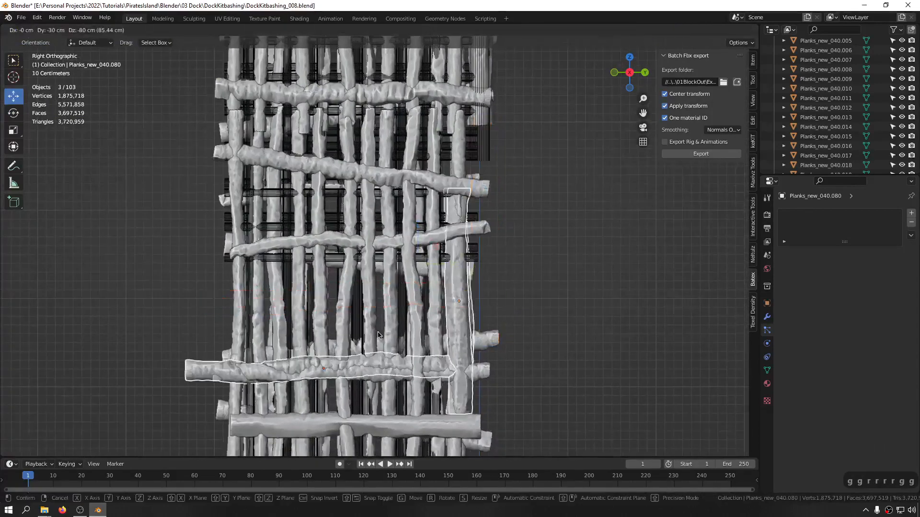
{"action": "left_click", "coordinate": [485, 304]}
{"action": "key", "text": "ctrl+z"}
Duplicate only the two lowest corner posts and move the copies straight down along Z to extend both columns
{"action": "left_click_drag", "start_coordinate": [189, 220], "coordinate": [238, 363], "text": "ctrl"}
{"action": "middle_click_drag", "start_coordinate": [502, 314], "coordinate": [448, 236], "text": "shift"}
{"action": "key", "text": "shift+d"}
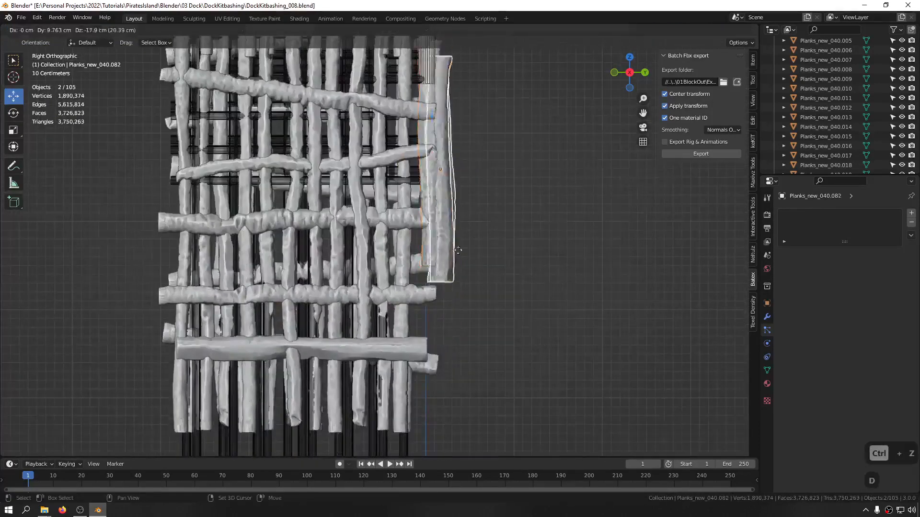
{"action": "right_click", "coordinate": [444, 228]}
{"action": "key", "text": "g"}
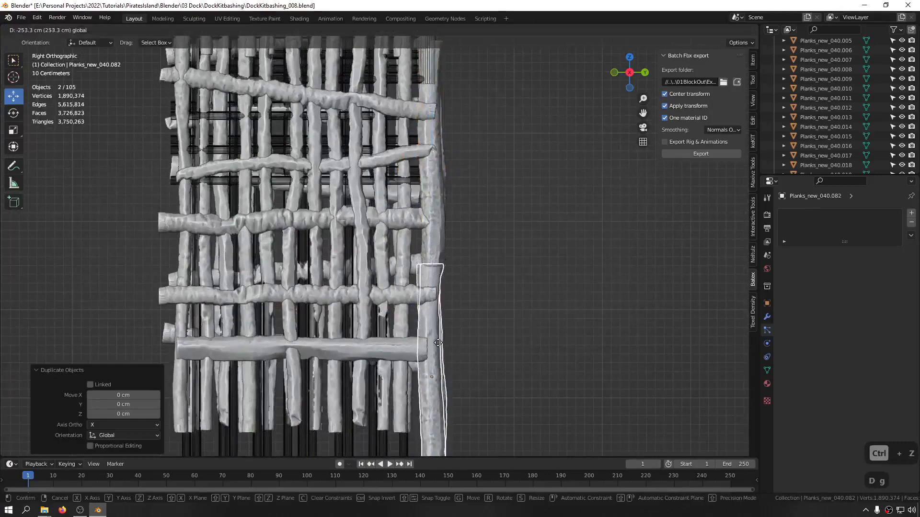
{"action": "left_click", "coordinate": [443, 332]}
Select both log frames with their blockout from the top view and isolate them in local view
{"action": "middle_click_drag", "start_coordinate": [481, 261], "coordinate": [549, 284]}
{"action": "scroll", "coordinate": [469, 307], "scroll_direction": "down", "scroll_amount": 5}
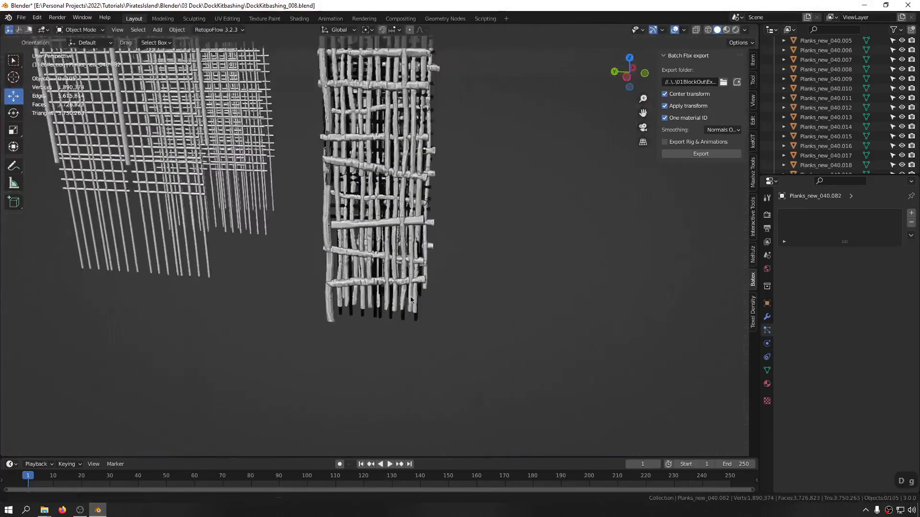
{"action": "scroll", "coordinate": [459, 324], "scroll_direction": "up", "scroll_amount": 8}
{"action": "middle_click_drag", "start_coordinate": [444, 252], "coordinate": [493, 283]}
{"action": "key", "text": "f"}
{"action": "scroll", "coordinate": [467, 240], "scroll_direction": "up", "scroll_amount": 4}
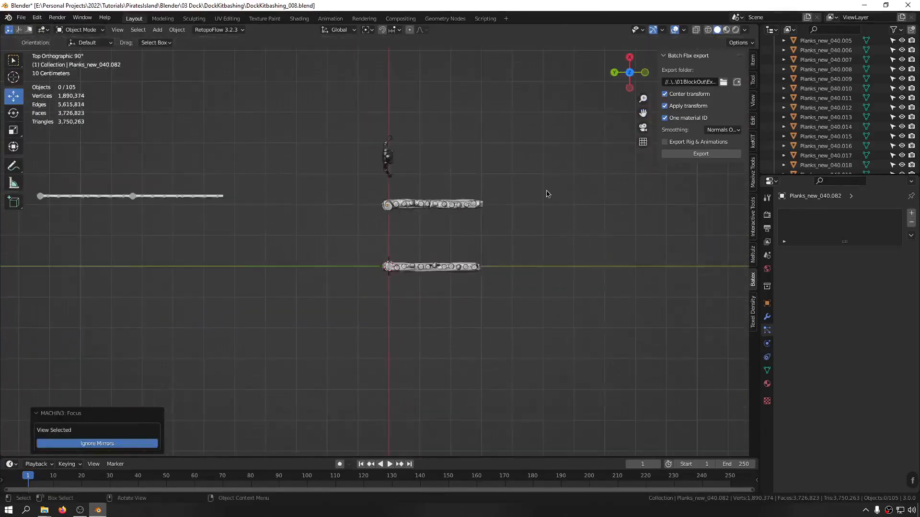
{"action": "left_click_drag", "start_coordinate": [554, 180], "coordinate": [319, 344]}
{"action": "key", "text": "ctrl+f"}
Deselect the blockout and join all the logs into a single mesh
{"action": "middle_click_drag", "start_coordinate": [371, 330], "coordinate": [191, 192]}
{"action": "left_click_drag", "start_coordinate": [214, 235], "coordinate": [214, 236], "text": "ctrl"}
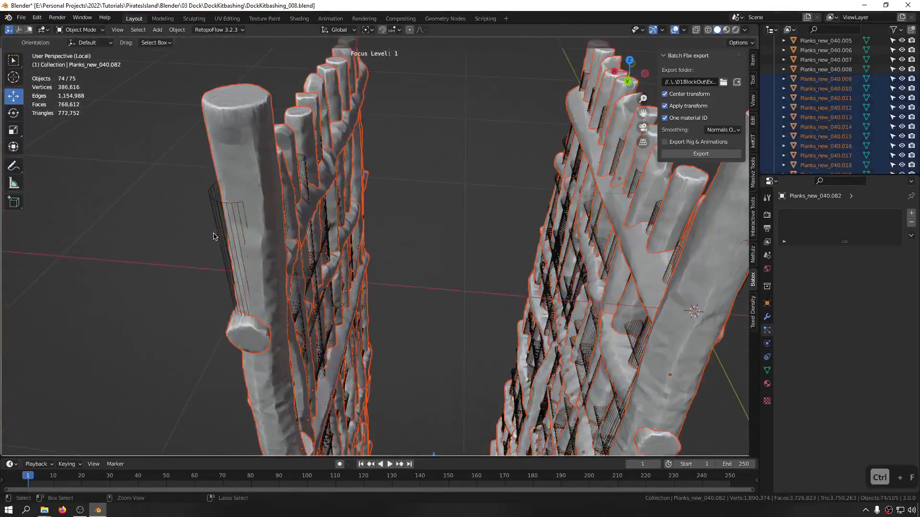
{"action": "left_click", "coordinate": [237, 157]}
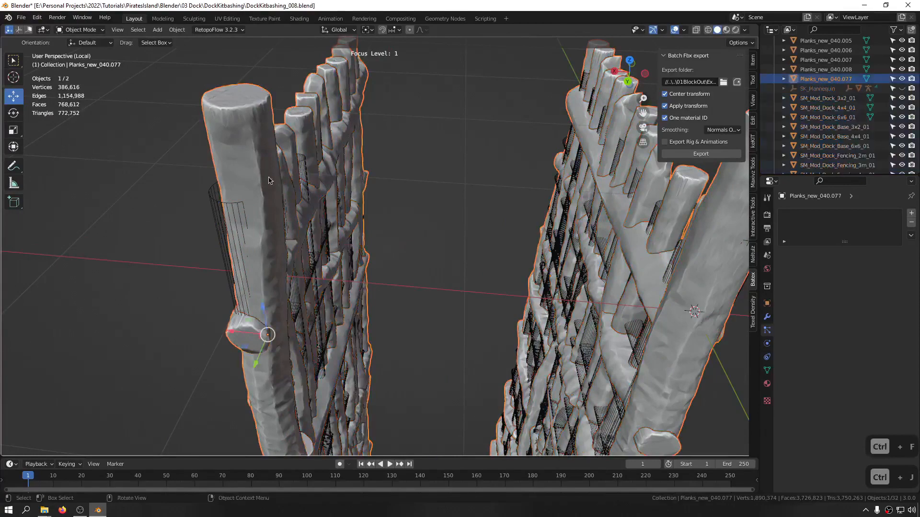
Copy the blockout's object name, SM_Mod_Dock_Base_3x2_01, and reselect the joined log mesh
{"action": "mouse_move", "coordinate": [226, 205]}
{"action": "middle_mouse_down"}
{"action": "mouse_move", "coordinate": [208, 227]}
{"action": "mouse_move", "coordinate": [226, 206]}
{"action": "middle_mouse_up"}
{"action": "left_click", "coordinate": [199, 155]}
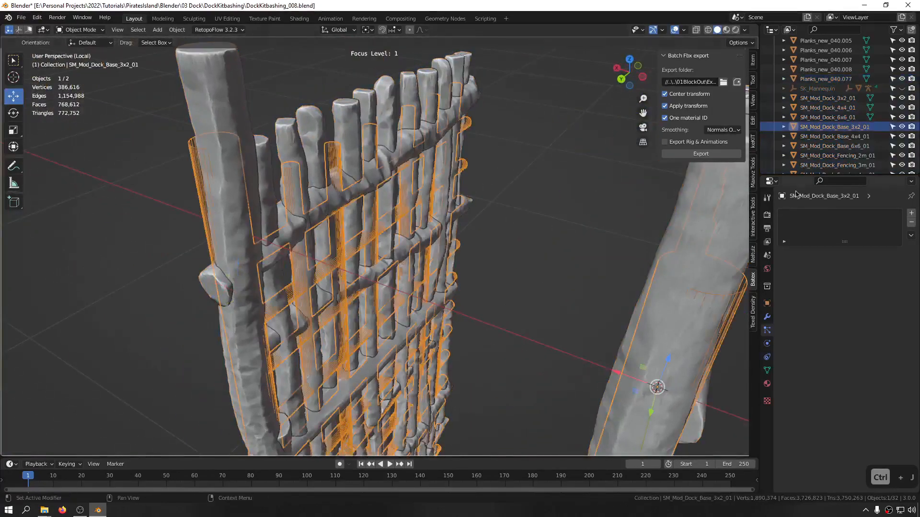
{"action": "double_click", "coordinate": [838, 129]}
{"action": "key", "text": "ctrl+c"}
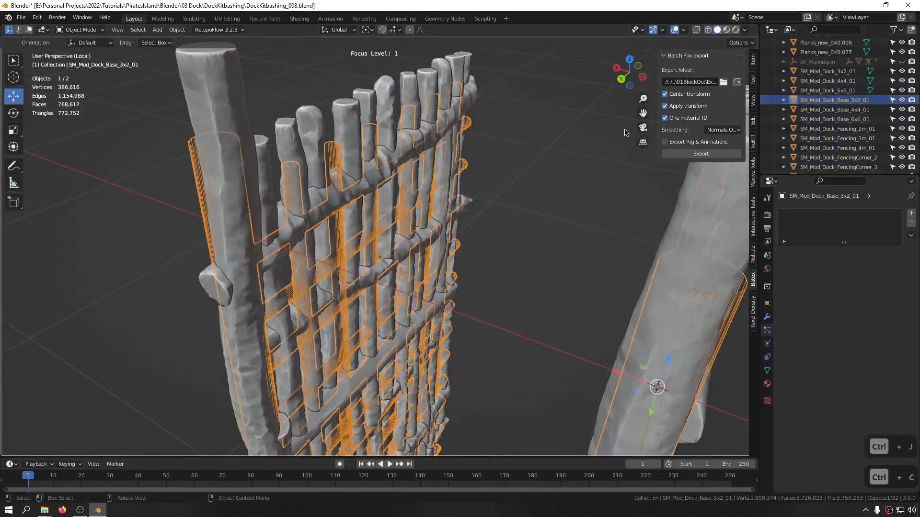
{"action": "left_click", "coordinate": [208, 118]}
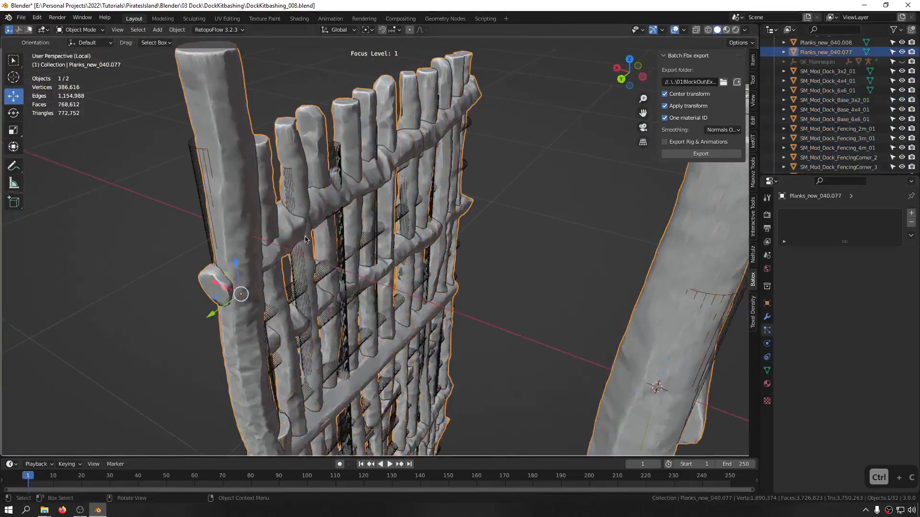
Select the blockout SM_Mod_Dock_Base_3x2_01 and snap the 3D cursor to it
{"action": "middle_click_drag", "start_coordinate": [435, 309], "coordinate": [479, 224]}
{"action": "key", "text": "ctrl+s"}
{"action": "left_click", "coordinate": [548, 224]}
{"action": "middle_click_drag", "start_coordinate": [94, 175], "coordinate": [207, 187]}
{"action": "scroll", "coordinate": [146, 107], "scroll_direction": "up", "scroll_amount": 3}
{"action": "left_click", "coordinate": [145, 106]}
{"action": "middle_click_drag", "start_coordinate": [145, 106], "coordinate": [447, 210]}
{"action": "key", "text": "shift+s"}
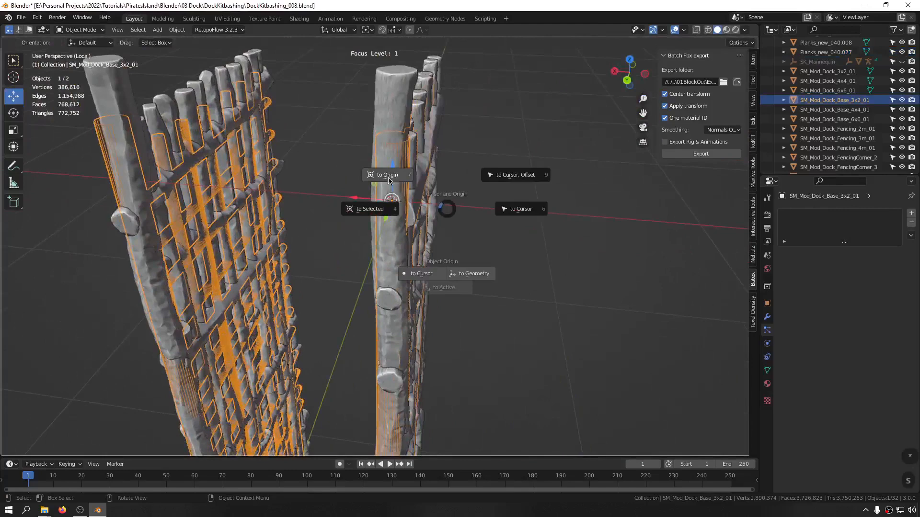
{"action": "left_click", "coordinate": [369, 206]}
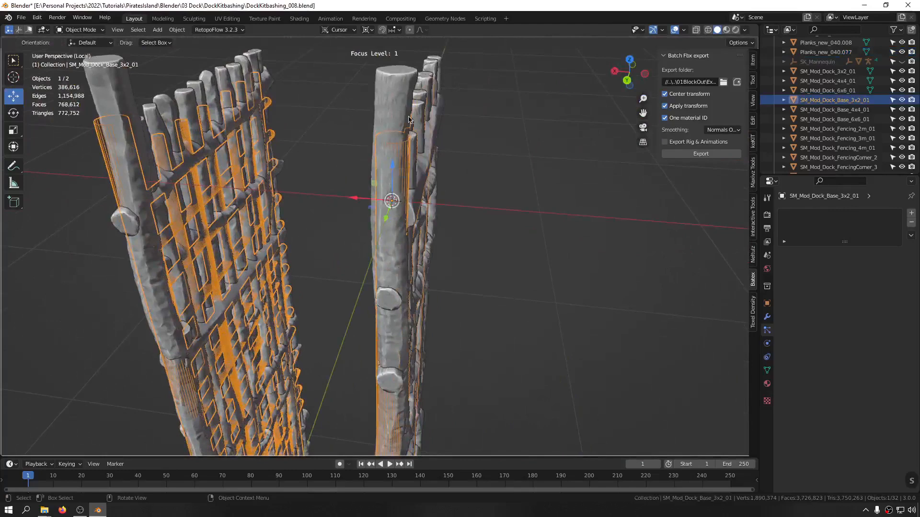
Set the joined log mesh's origin to the 3D cursor and return the cursor to the world origin
{"action": "left_click", "coordinate": [399, 174]}
{"action": "key", "text": "shift+s"}
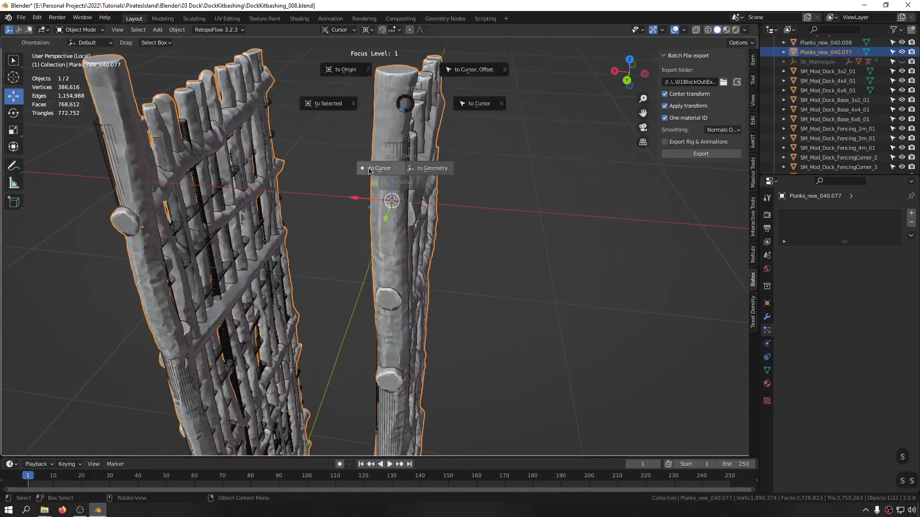
{"action": "left_click", "coordinate": [363, 216]}
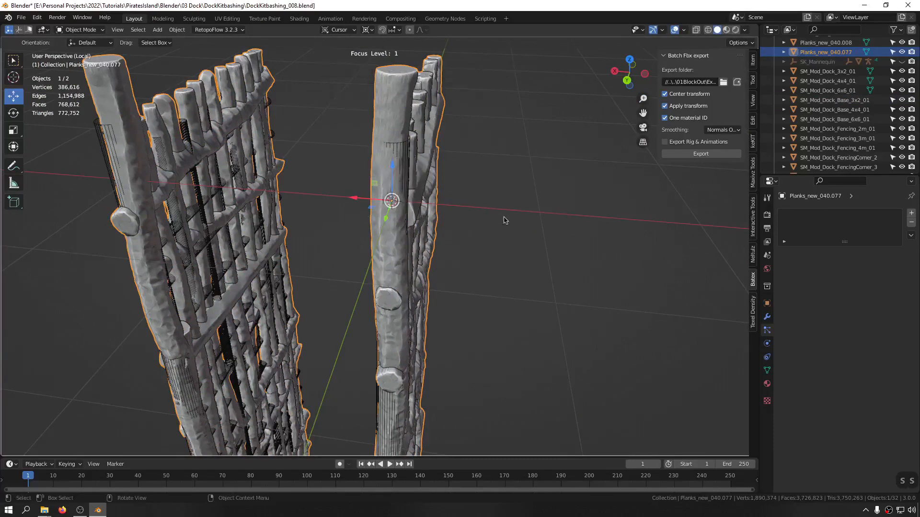
{"action": "key", "text": "shift+s"}
{"action": "left_click", "coordinate": [294, 168]}
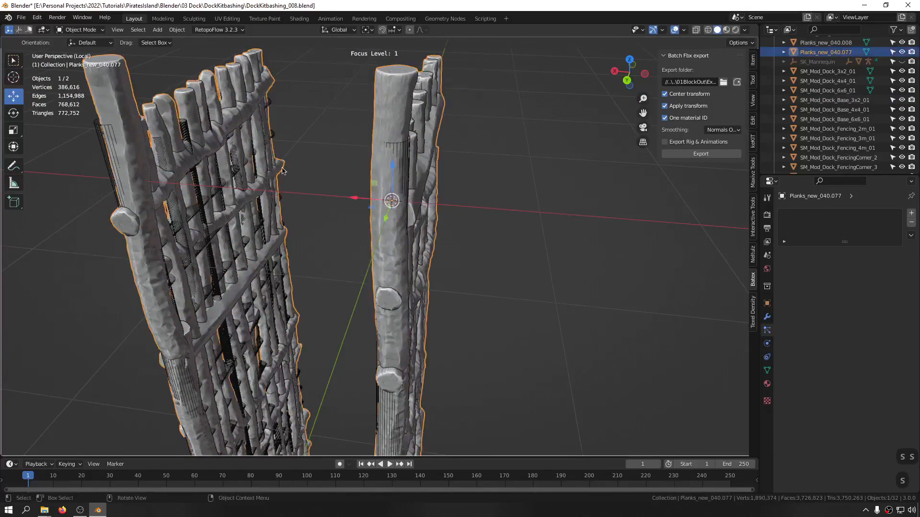
Snap the 3D cursor to the selected object, select the blockout, and reset the cursor to the world origin
{"action": "key", "text": "shift+s"}
{"action": "left_click", "coordinate": [267, 142]}
{"action": "left_click", "coordinate": [266, 142]}
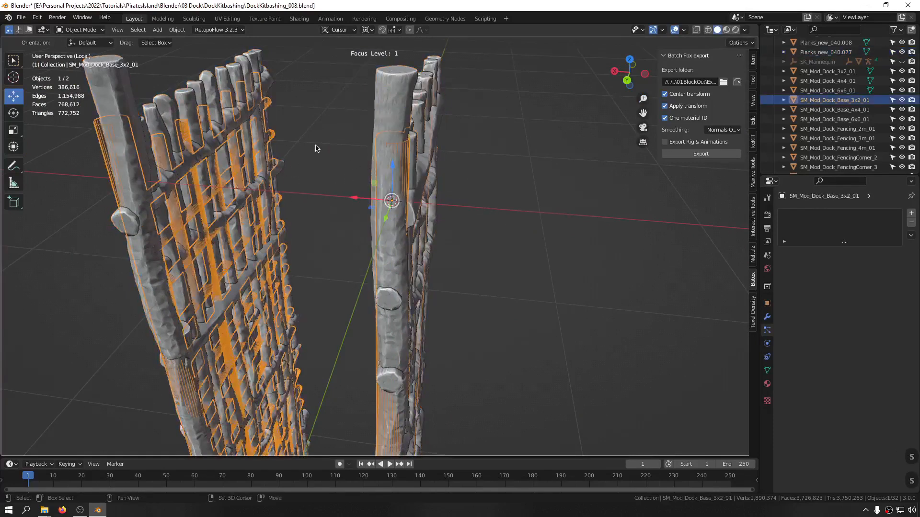
{"action": "key", "text": "shift+s"}
{"action": "left_click", "coordinate": [282, 131]}
{"action": "key", "text": "shift+s"}
{"action": "left_click", "coordinate": [253, 95]}
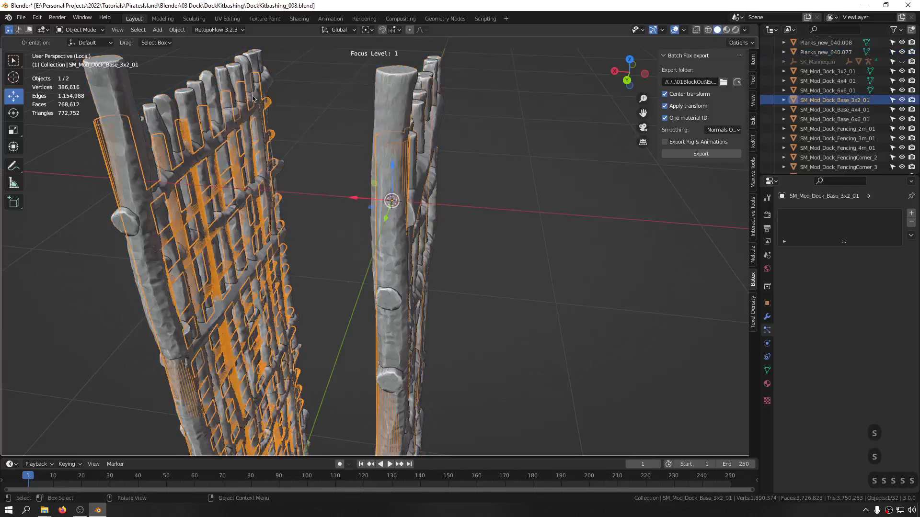
Delete the blockout SM_Mod_Dock_Base_3x2_01 and give the joined log mesh the copied name SM_Mod_Dock_Base_3x2_01
{"action": "left_click", "coordinate": [320, 105]}
{"action": "left_click", "coordinate": [123, 92]}
{"action": "left_click", "coordinate": [107, 136]}
{"action": "key", "text": "x"}
{"action": "left_click", "coordinate": [114, 107]}
{"action": "key", "text": "F2"}
{"action": "key", "text": "ctrl+v"}
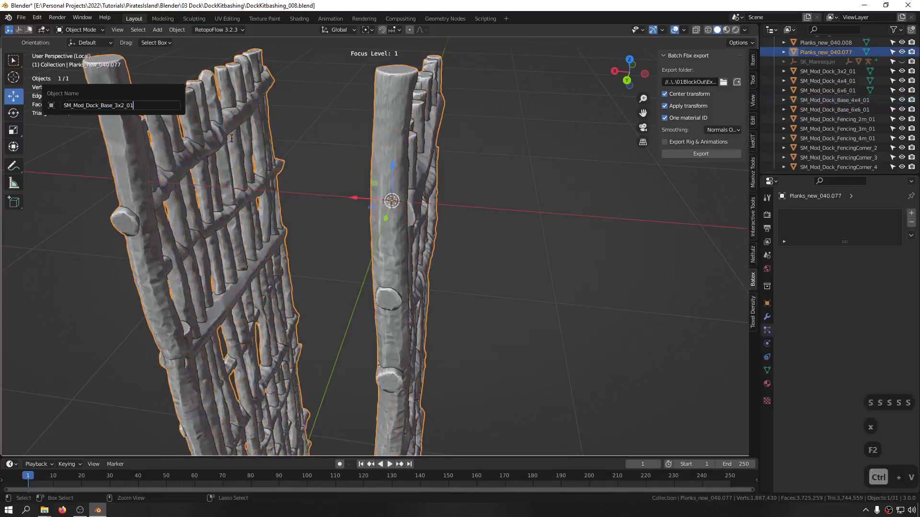
{"action": "key", "text": "Return"}
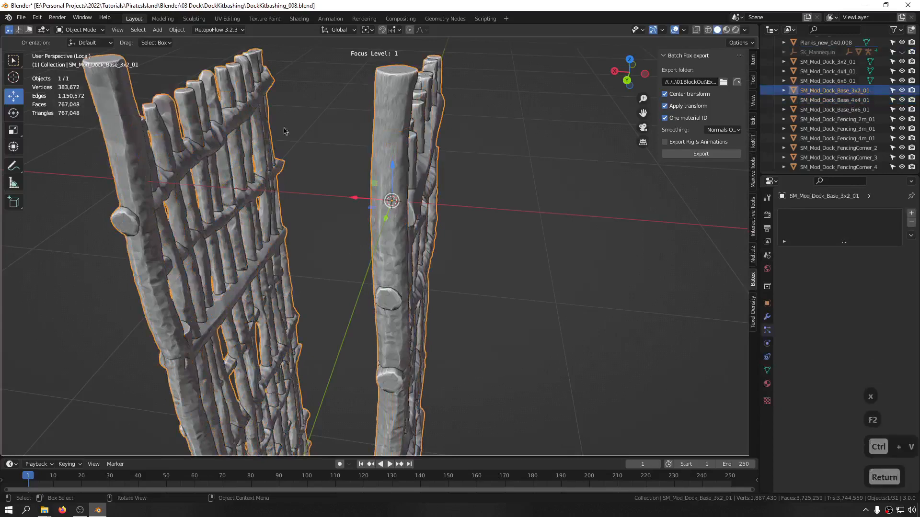
Exit the isolated view, save the file and clear the selection
{"action": "key", "text": "ctrl+f"}
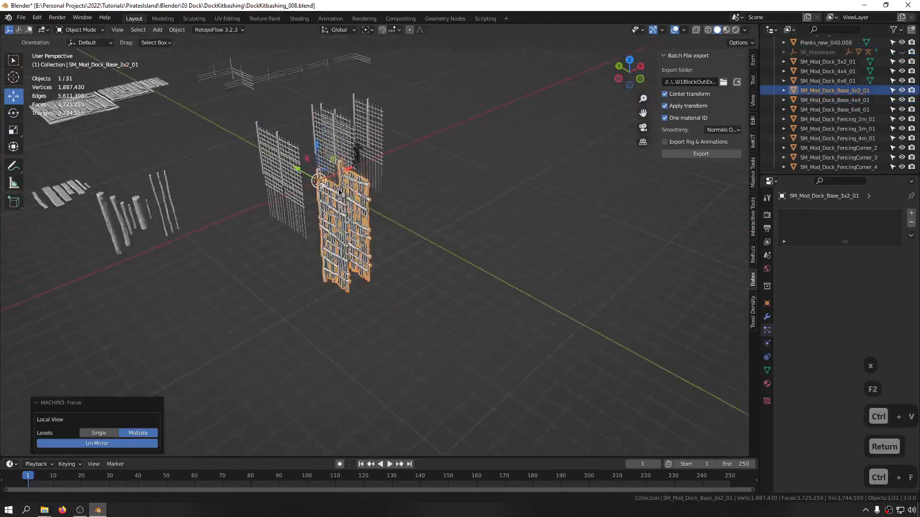
{"action": "key", "text": "ctrl+s"}
{"action": "left_click", "coordinate": [412, 209]}
{"action": "left_click", "coordinate": [428, 207]}
Select the finished SM_Mod_Dock_Base_3x2_01 mesh and export it with Batch FBX export to the blockout export folder
{"action": "scroll", "coordinate": [324, 197], "scroll_direction": "up", "scroll_amount": 8}
{"action": "middle_click_drag", "start_coordinate": [322, 195], "coordinate": [321, 316]}
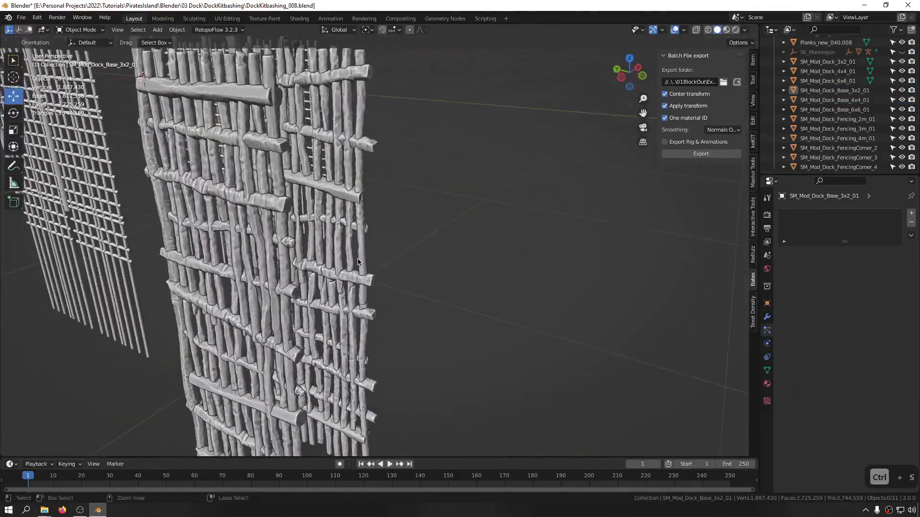
{"action": "scroll", "coordinate": [321, 324], "scroll_direction": "down", "scroll_amount": 3}
{"action": "left_click", "coordinate": [347, 250]}
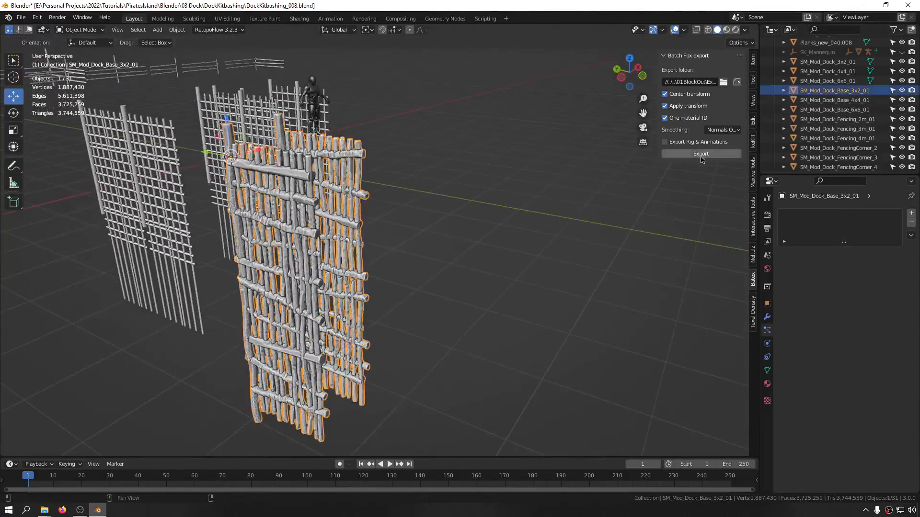
{"action": "key", "text": "ctrl+f"}
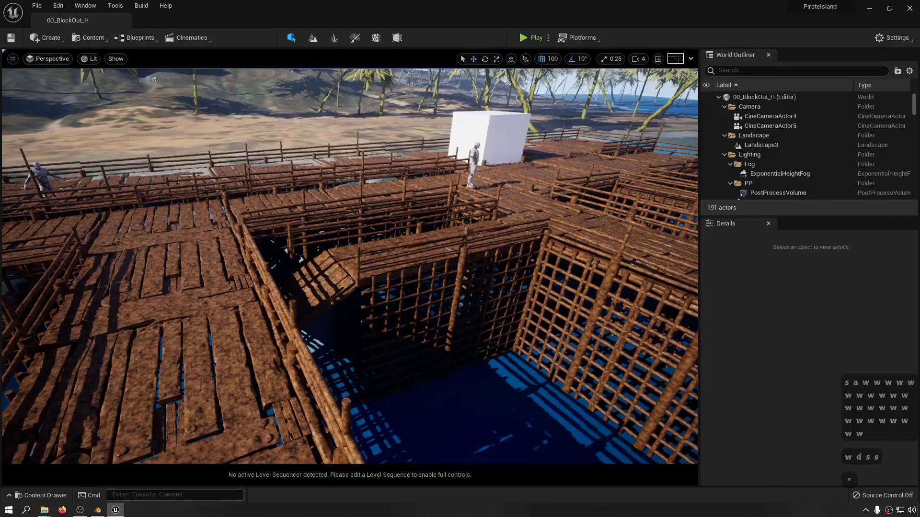
In Unreal Editor, locate SM_Mod_Dock_Base_3x2_01 among the Dock meshes, reimport it and enable Nanite on it
{"action": "left_click", "coordinate": [291, 207]}
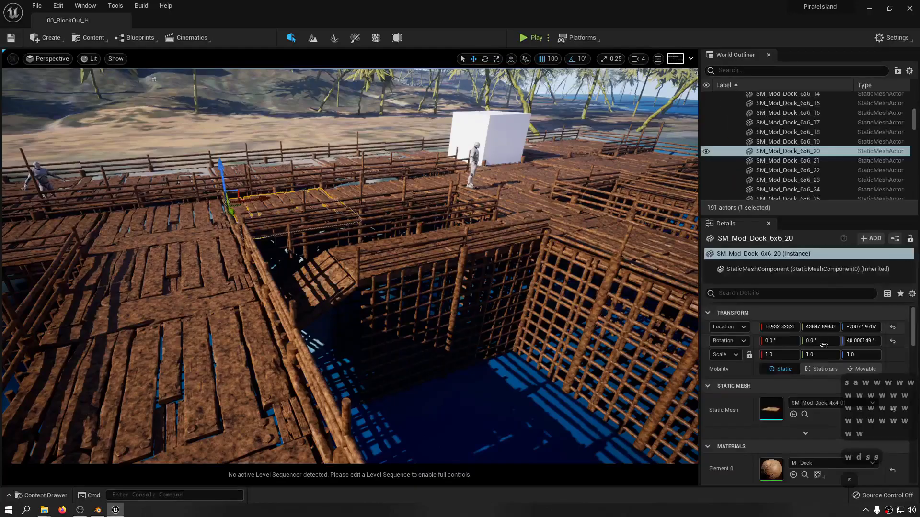
{"action": "left_click", "coordinate": [805, 415]}
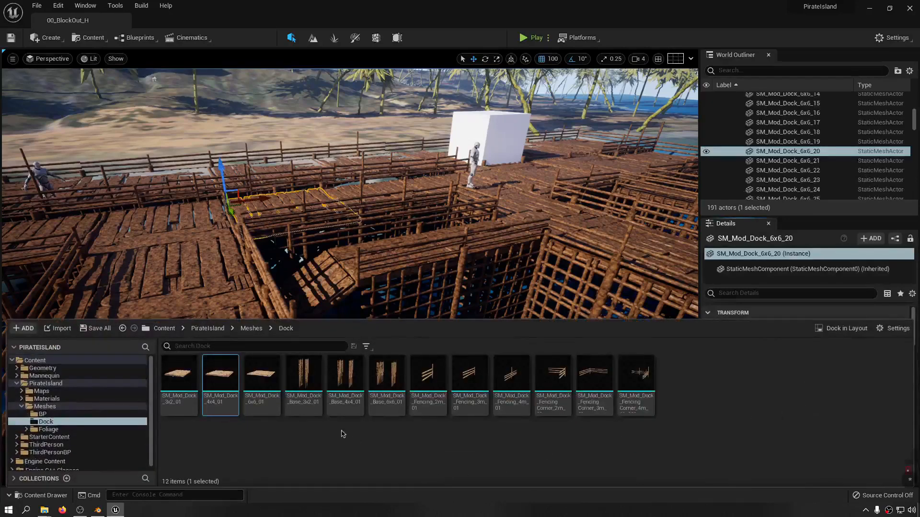
{"action": "right_click", "coordinate": [307, 378]}
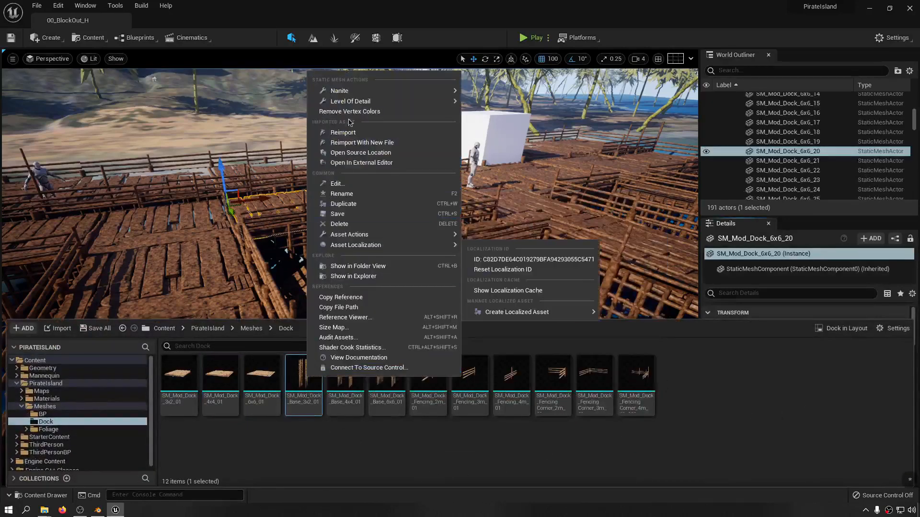
{"action": "left_click", "coordinate": [482, 91]}
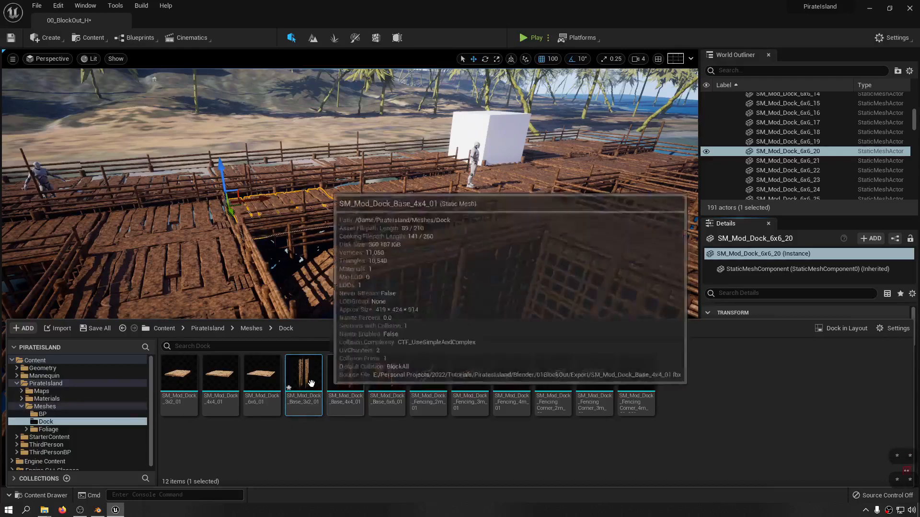
{"action": "mouse_move", "coordinate": [296, 385]}
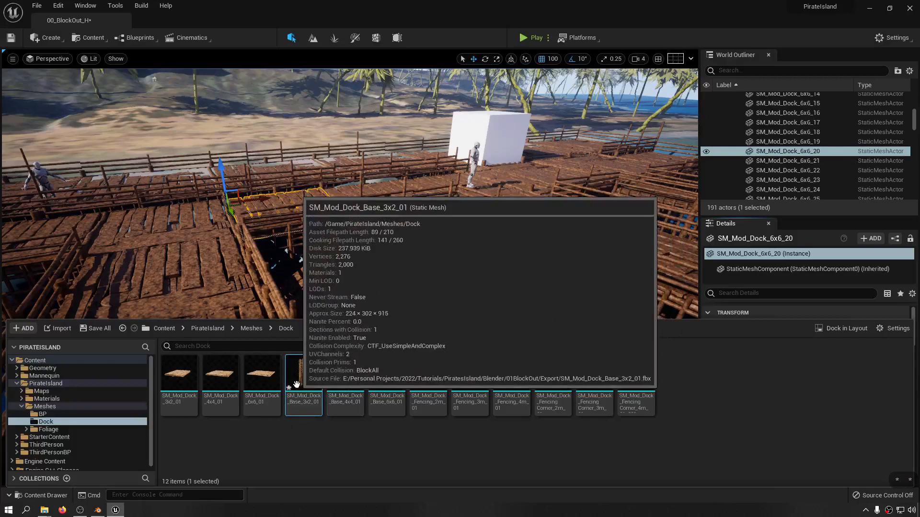
{"action": "right_click", "coordinate": [296, 385]}
{"action": "left_click", "coordinate": [439, 349]}
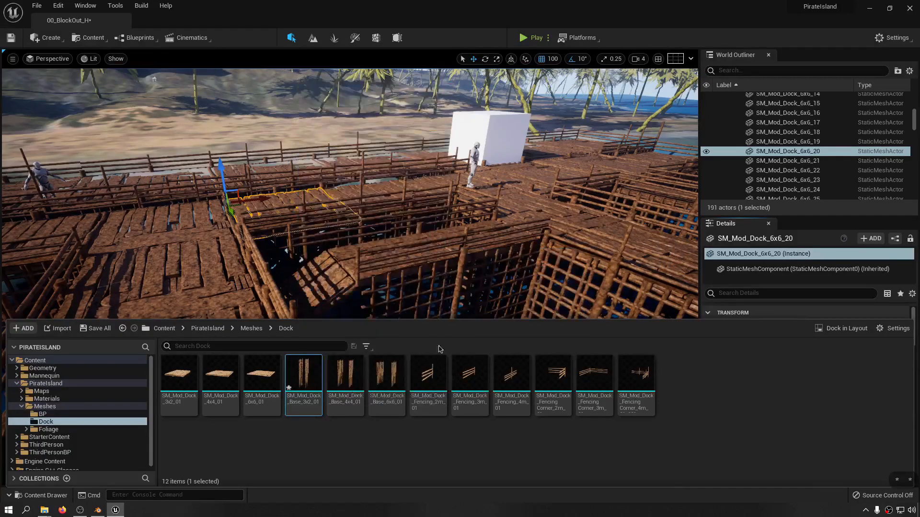
Examine the reimported dock base meshes around the docks in the level, from below the decks up to the walkway
{"action": "key", "text": "w"}
{"action": "right_click_drag", "start_coordinate": [431, 230], "coordinate": [542, 316]}
{"action": "key", "text": "w"}
{"action": "key", "text": "w"}
{"action": "key", "text": "w"}
{"action": "key", "text": "d"}
{"action": "key", "text": "d"}
{"action": "key", "text": "w"}
{"action": "key", "text": "a"}
{"action": "key", "text": "d"}
{"action": "key", "text": "s"}
{"action": "key", "text": "a"}
{"action": "key", "text": "d"}
{"action": "key", "text": "w"}
{"action": "key", "text": "a"}
{"action": "key", "text": "q"}
{"action": "left_click", "coordinate": [287, 268]}
{"action": "key", "text": "a"}
{"action": "key", "text": "a"}
{"action": "key", "text": "a"}
{"action": "key", "text": "a"}
{"action": "key", "text": "a"}
{"action": "right_click_drag", "start_coordinate": [287, 268], "coordinate": [182, 110]}
{"action": "key", "text": "s"}
{"action": "key", "text": "a"}
{"action": "key", "text": "e"}
{"action": "key", "text": "a"}
{"action": "key", "text": "d"}
{"action": "left_click", "coordinate": [375, 87]}
{"action": "key", "text": "a"}
{"action": "key", "text": "d"}
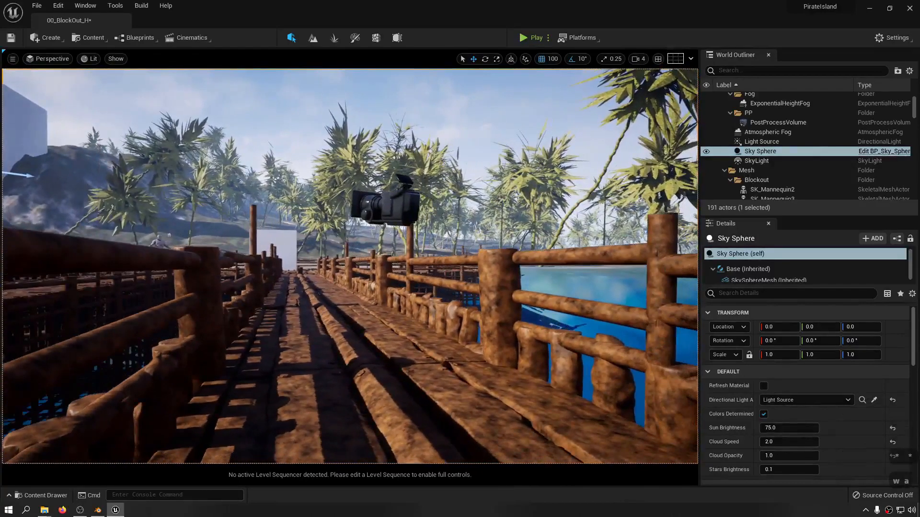
Save the level with the reimported dock base mesh
{"action": "left_click", "coordinate": [575, 302]}
{"action": "key", "text": "d"}
{"action": "key", "text": "d"}
{"action": "right_click_drag", "start_coordinate": [575, 302], "coordinate": [467, 146]}
{"action": "key", "text": "s"}
{"action": "key", "text": "s"}
{"action": "key", "text": "w"}
{"action": "key", "text": "e"}
{"action": "key", "text": "w"}
{"action": "key", "text": "d"}
{"action": "key", "text": "e"}
{"action": "key", "text": "e"}
{"action": "key", "text": "q"}
{"action": "key", "text": "e"}
{"action": "key", "text": "e"}
{"action": "key", "text": "e"}
{"action": "key", "text": "ctrl+s"}
Examine the repeated log pattern of the dock base pieces along the pier's outer wall
{"action": "key", "text": "d"}
{"action": "key", "text": "w"}
{"action": "key", "text": "q"}
{"action": "key", "text": "d"}
{"action": "key", "text": "s"}
{"action": "key", "text": "q"}
{"action": "key", "text": "d"}
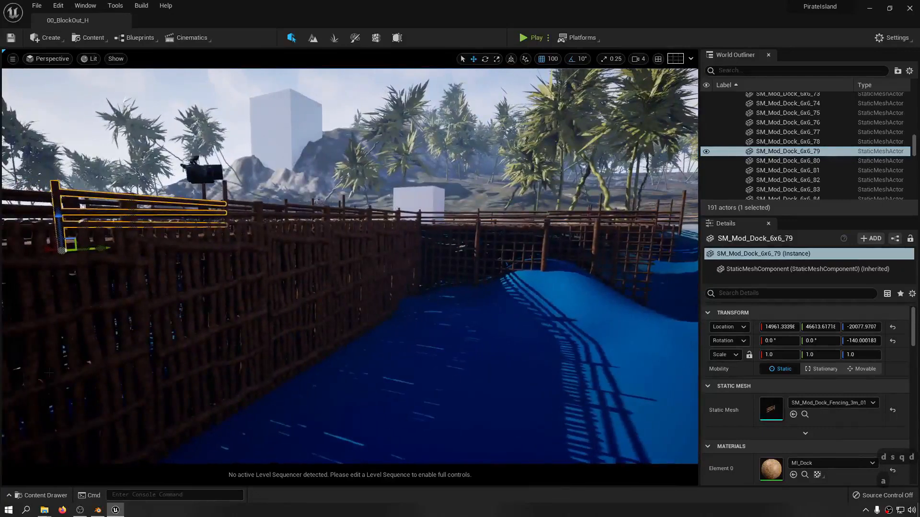
{"action": "left_click", "coordinate": [287, 297]}
{"action": "key", "text": "f"}
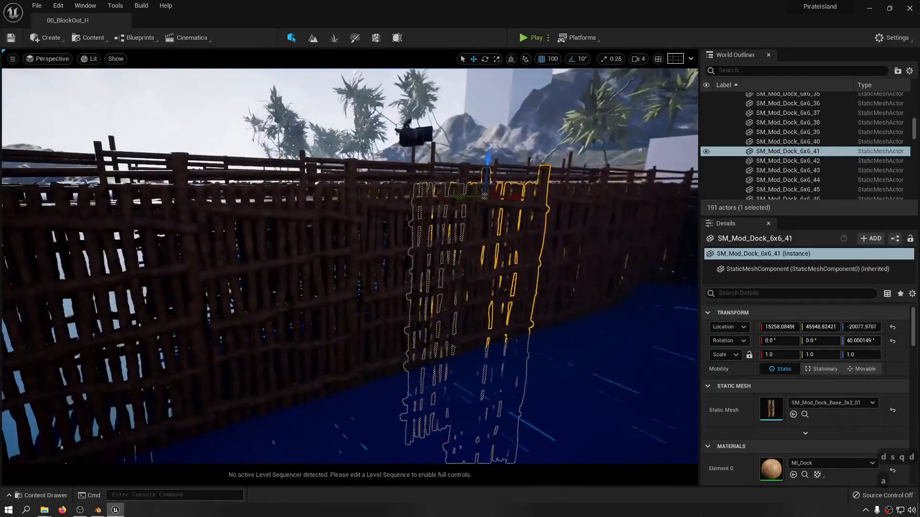
{"action": "left_click", "coordinate": [288, 297]}
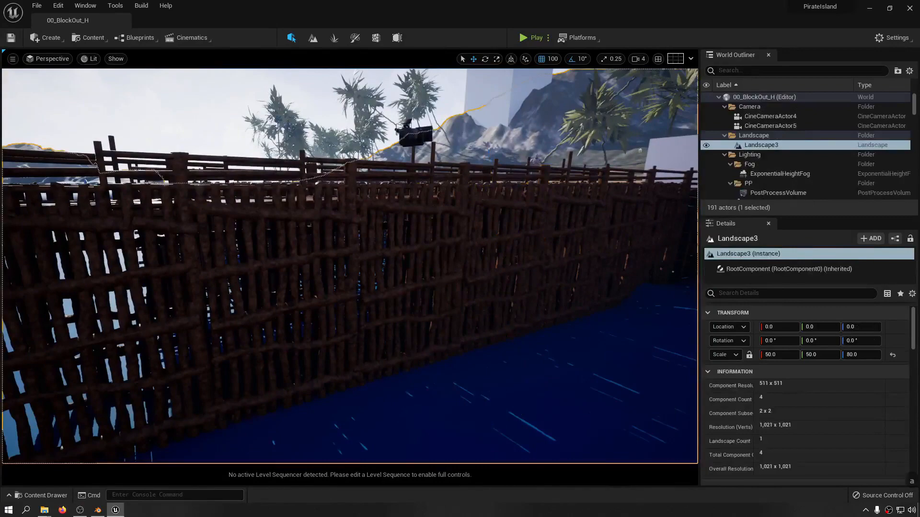
Select the dock base instance SM_Mod_Dock_6x6_42 in the pier wall and rotate it 180° about its vertical axis
{"action": "left_click", "coordinate": [390, 297]}
{"action": "key", "text": "e"}
{"action": "left_click_drag", "start_coordinate": [350, 268], "coordinate": [354, 335], "text": "alt"}
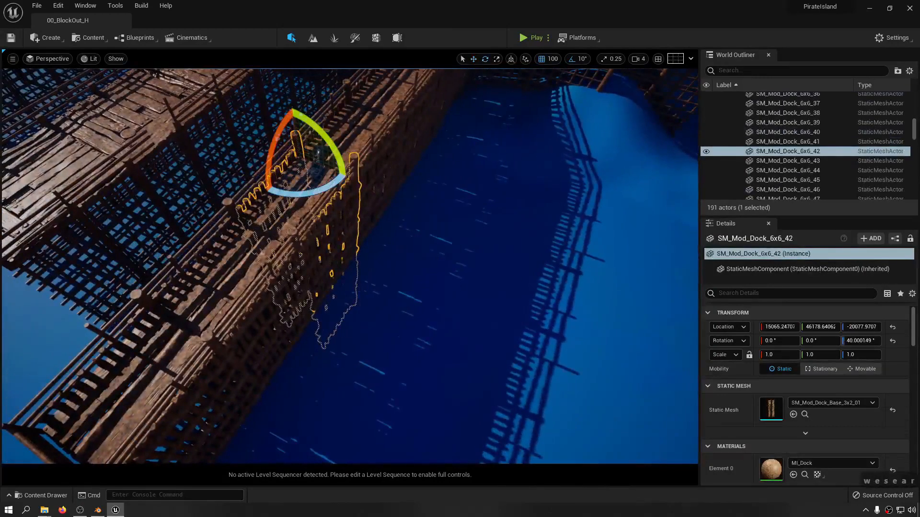
{"action": "left_click_drag", "start_coordinate": [353, 180], "coordinate": [247, 152]}
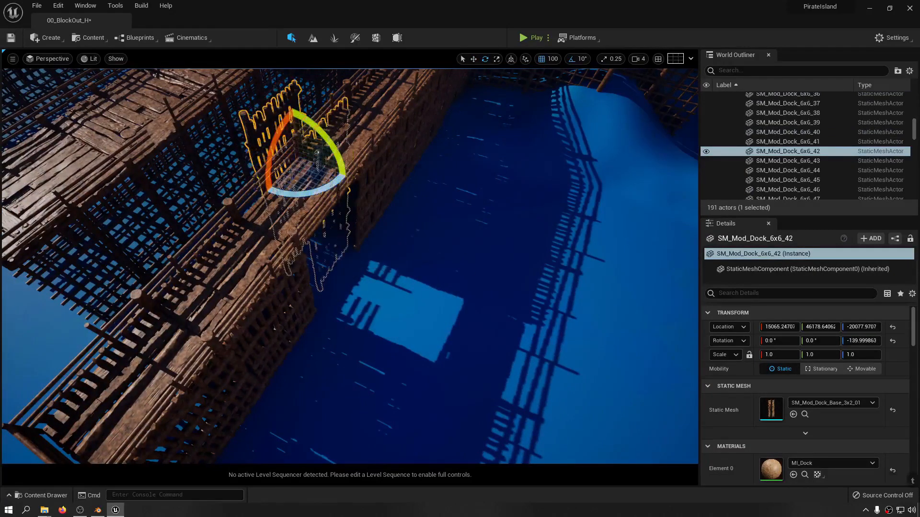
Move the rotated dock base piece back into the gap in the pier wall, to about X 15025.6, Y 46537.0
{"action": "key", "text": "e"}
{"action": "key", "text": "w"}
{"action": "key", "text": "d"}
{"action": "key", "text": "s"}
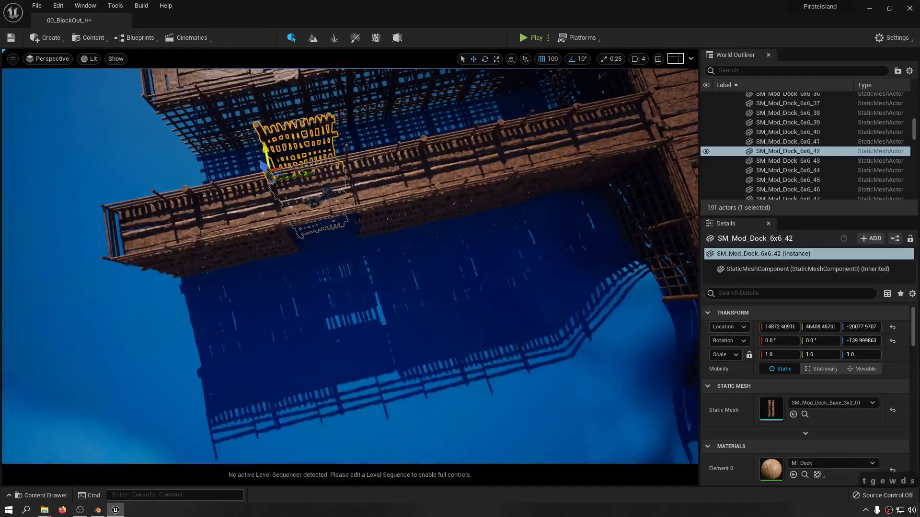
{"action": "key", "text": "q"}
{"action": "key", "text": "w"}
{"action": "key", "text": "q"}
{"action": "key", "text": "s"}
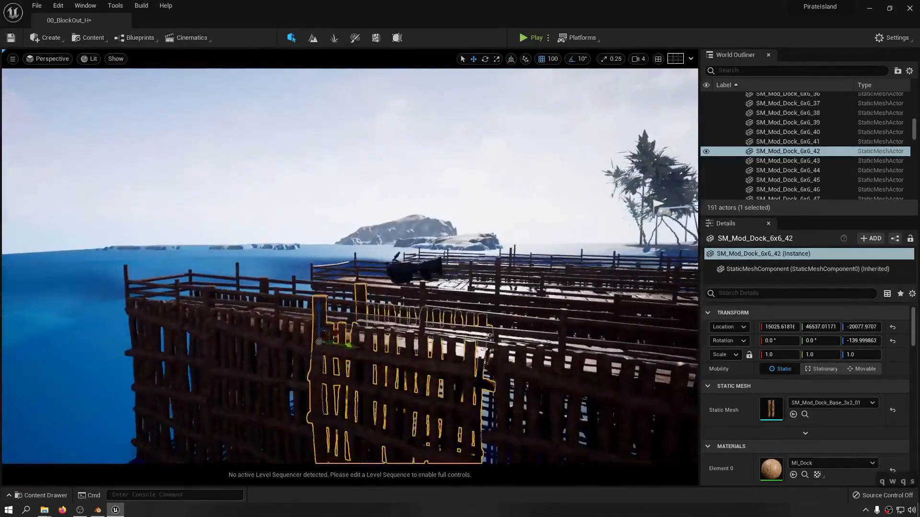
Examine how the rotated dock base piece lines up with its neighbours on both sides of the pier wall
{"action": "left_click", "coordinate": [349, 178]}
{"action": "key", "text": "q"}
{"action": "key", "text": "a"}
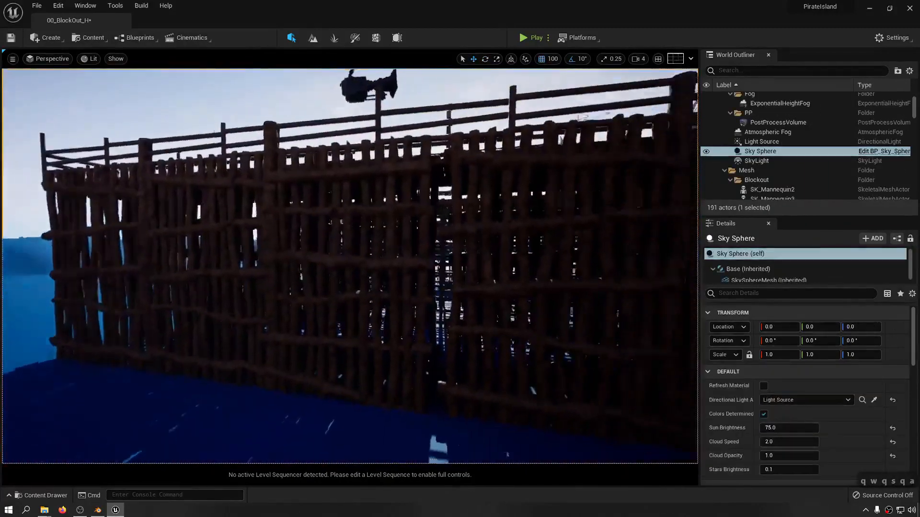
{"action": "left_click", "coordinate": [268, 216]}
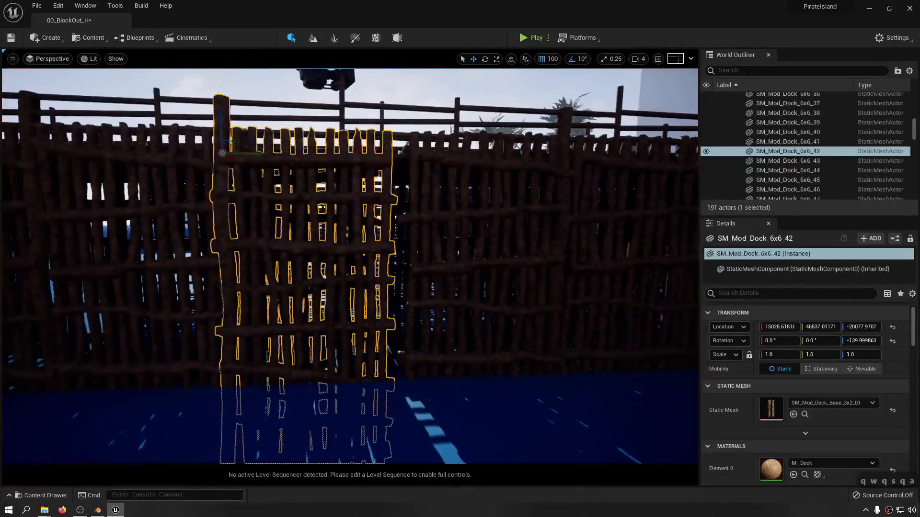
{"action": "key", "text": "s"}
{"action": "key", "text": "a"}
{"action": "key", "text": "w"}
{"action": "key", "text": "d"}
{"action": "key", "text": "s"}
{"action": "key", "text": "s"}
{"action": "key", "text": "g"}
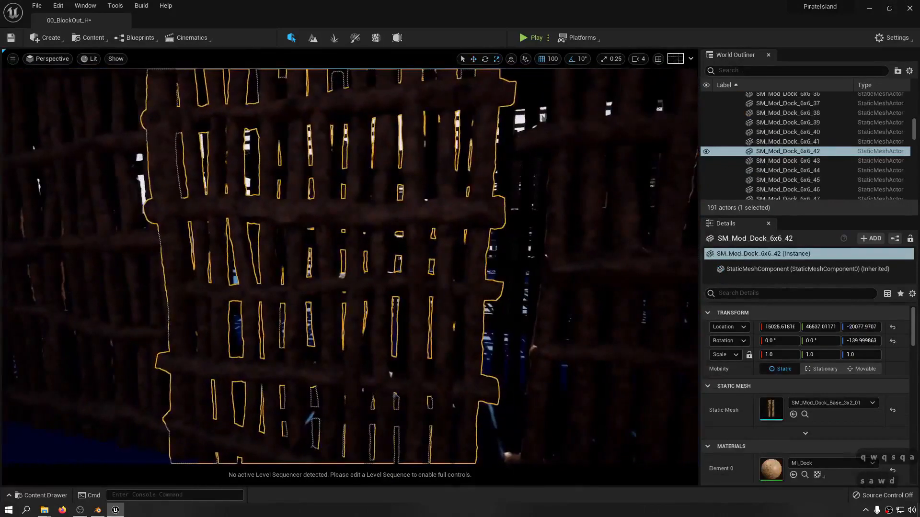
{"action": "key", "text": "a"}
{"action": "key", "text": "w"}
{"action": "key", "text": "w"}
{"action": "key", "text": "s"}
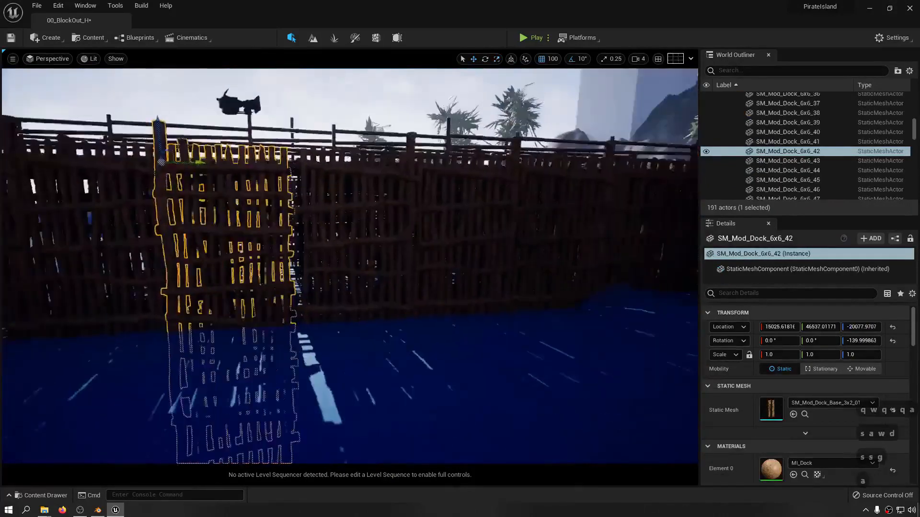
{"action": "key", "text": "e"}
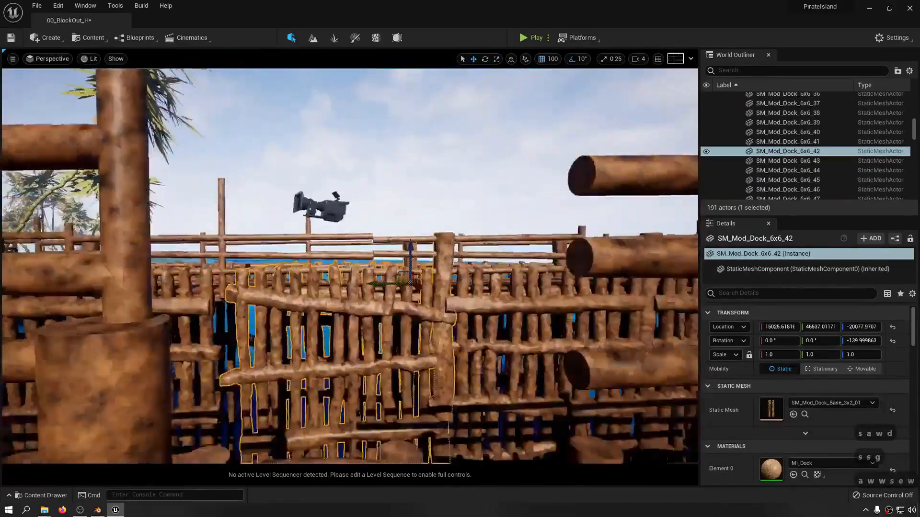
Slide the rotated dock base piece along the pier wall to about X 15041.3, Y 46518.3, narrowing the gap beside it
{"action": "key", "text": "w"}
{"action": "key", "text": "s"}
{"action": "key", "text": "d"}
{"action": "key", "text": "e"}
{"action": "key", "text": "w"}
{"action": "key", "text": "s"}
{"action": "key", "text": "g"}
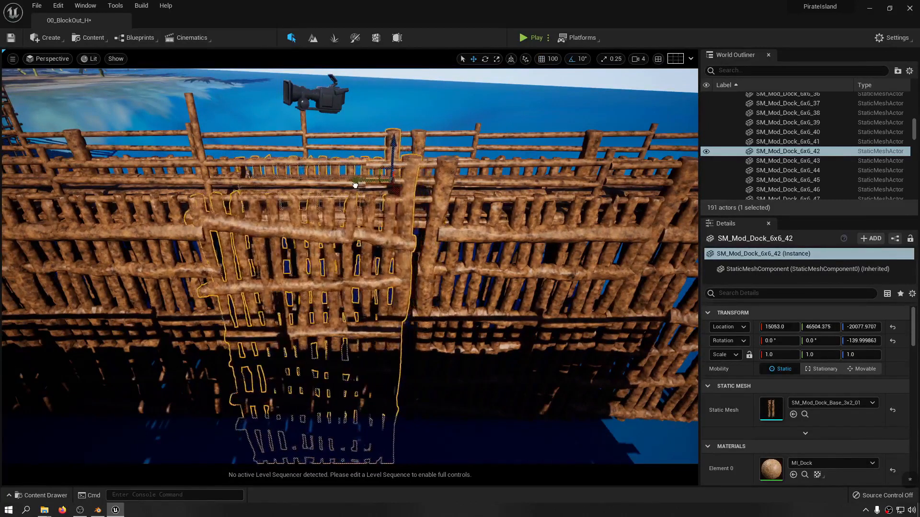
{"action": "key", "text": "a"}
Examine the pier wall from the water to check the spacing and variation of the dock base pieces
{"action": "right_click_drag", "start_coordinate": [365, 191], "coordinate": [91, 134]}
{"action": "key", "text": "w"}
{"action": "key", "text": "q"}
{"action": "key", "text": "d"}
{"action": "key", "text": "d"}
{"action": "key", "text": "d"}
{"action": "key", "text": "s"}
{"action": "key", "text": "a"}
{"action": "key", "text": "s"}
{"action": "key", "text": "d"}
{"action": "key", "text": "s"}
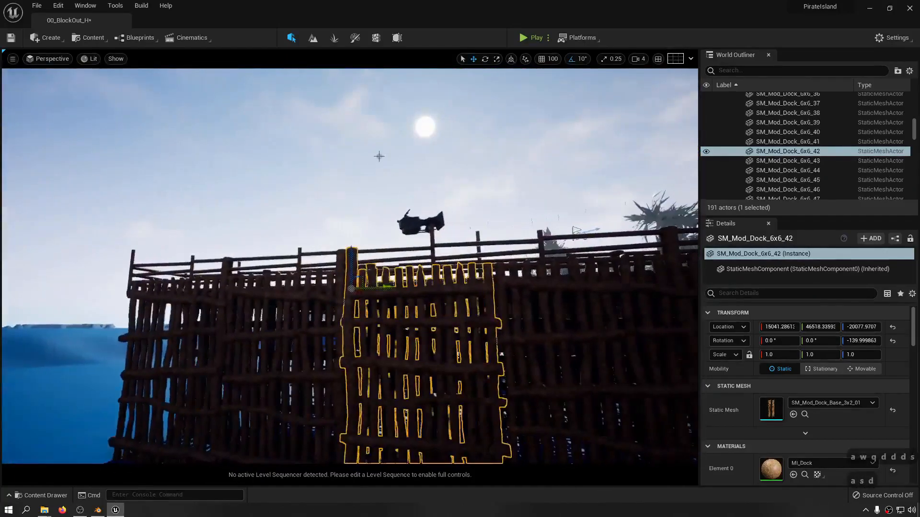
{"action": "left_click", "coordinate": [378, 156]}
{"action": "right_click_drag", "start_coordinate": [378, 157], "coordinate": [393, 231]}
{"action": "key", "text": "a"}
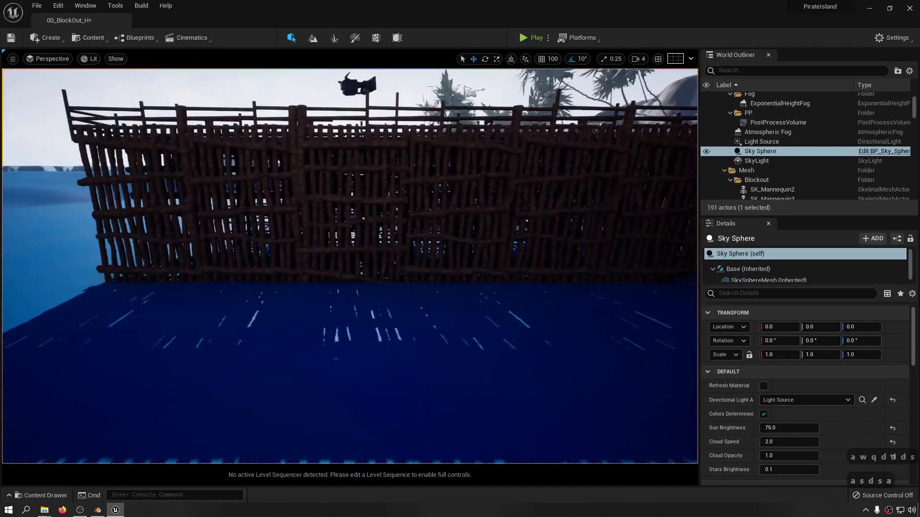
{"action": "key", "text": "a"}
{"action": "mouse_move", "coordinate": [393, 231]}
{"action": "right_mouse_down"}
{"action": "mouse_move", "coordinate": [489, 239]}
{"action": "mouse_move", "coordinate": [402, 246]}
{"action": "right_mouse_up"}
Save the level with the rotated and realigned dock base piece
{"action": "key", "text": "e"}
{"action": "key", "text": "s"}
{"action": "key", "text": "ctrl+s"}
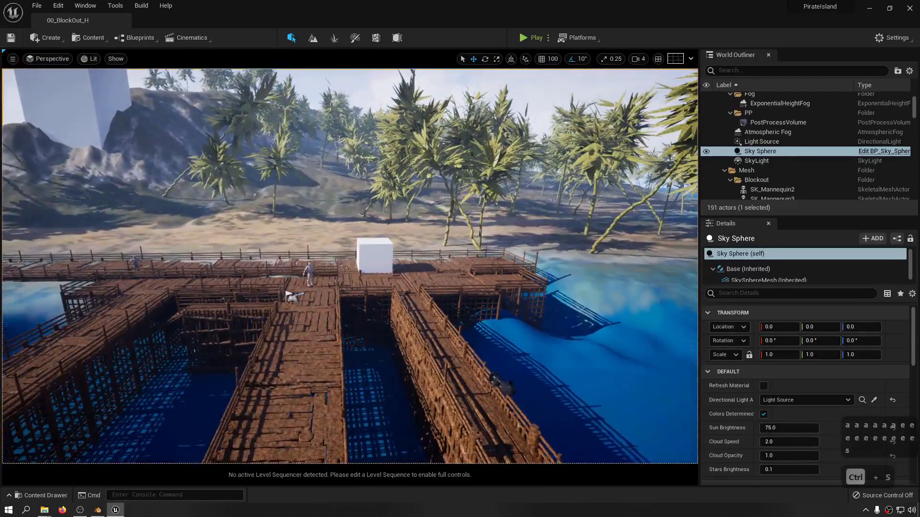
{"action": "key", "text": "*"}
{"action": "right_click_drag", "start_coordinate": [402, 247], "coordinate": [352, 290]}
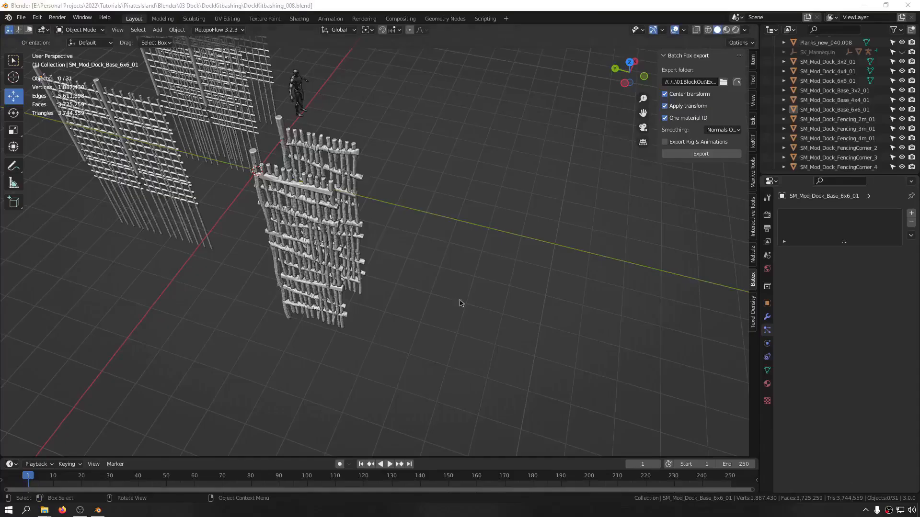
In Blender, select the log and plank kit pieces plus the dock base meshes, including SM_Mod_Dock_Base_3x2_01, and isolate them
{"action": "middle_click_drag", "start_coordinate": [460, 304], "coordinate": [427, 325]}
{"action": "left_click", "coordinate": [452, 294]}
{"action": "left_click_drag", "start_coordinate": [425, 303], "coordinate": [243, 453]}
{"action": "left_click_drag", "start_coordinate": [437, 81], "coordinate": [316, 244], "text": "shift"}
{"action": "key", "text": "ctrl+f"}
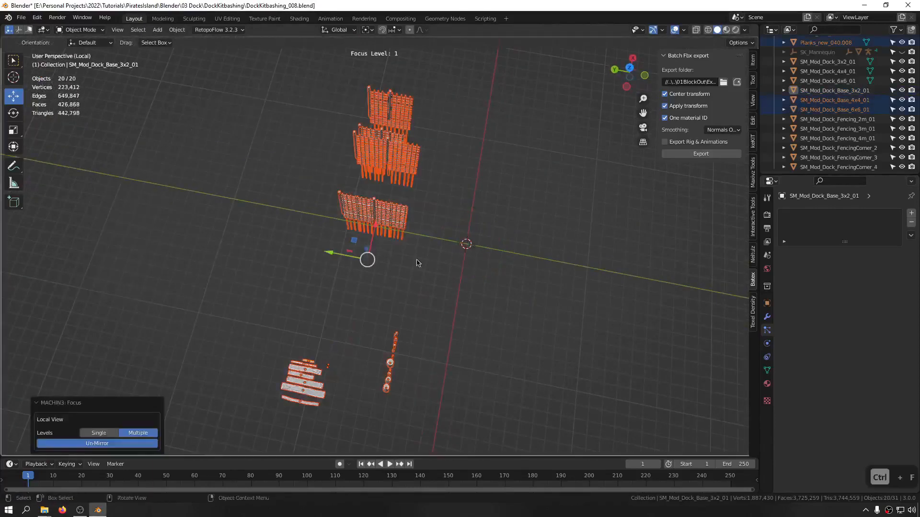
{"action": "middle_click_drag", "start_coordinate": [547, 264], "coordinate": [423, 238]}
{"action": "key", "text": "ctrl+z"}
{"action": "left_click", "coordinate": [483, 248], "text": "shift"}
{"action": "key", "text": "ctrl+f"}
Select the blockout SM_Mod_Dock_Base_6x6_01 and clear its location so it sits at the world origin beside the finished 3x2 base
{"action": "left_click", "coordinate": [551, 186]}
{"action": "left_click", "coordinate": [457, 146]}
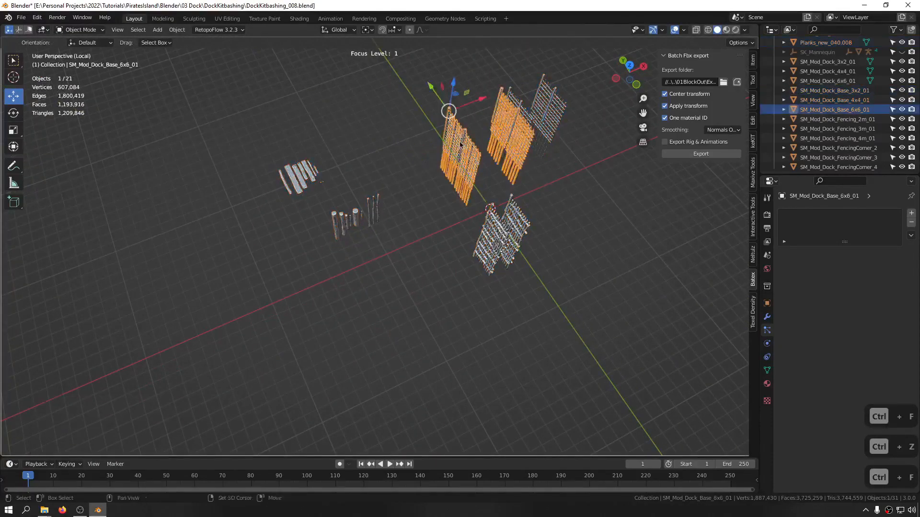
{"action": "middle_click_drag", "start_coordinate": [458, 146], "coordinate": [323, 191]}
{"action": "scroll", "coordinate": [395, 145], "scroll_direction": "up", "scroll_amount": 6}
{"action": "scroll", "coordinate": [444, 189], "scroll_direction": "up", "scroll_amount": 5}
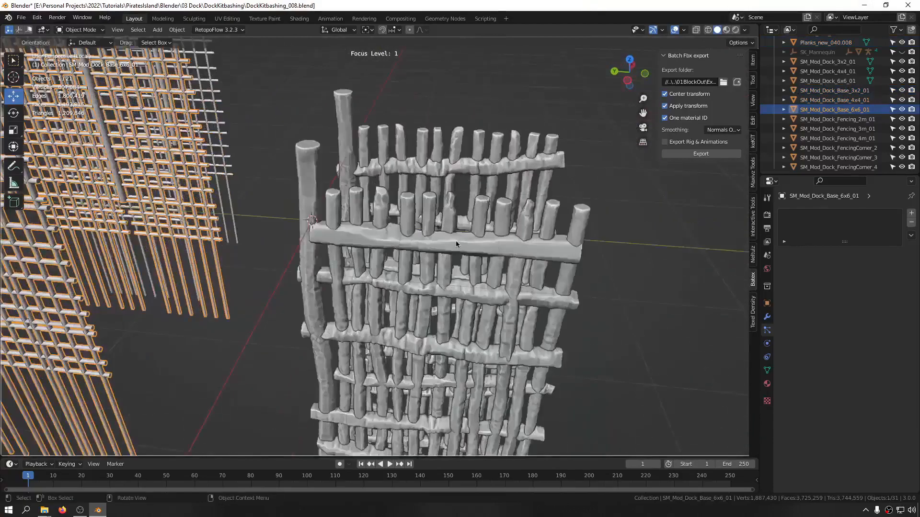
{"action": "left_click", "coordinate": [455, 241]}
{"action": "scroll", "coordinate": [455, 241], "scroll_direction": "up", "scroll_amount": 1}
{"action": "middle_click_drag", "start_coordinate": [456, 241], "coordinate": [417, 237]}
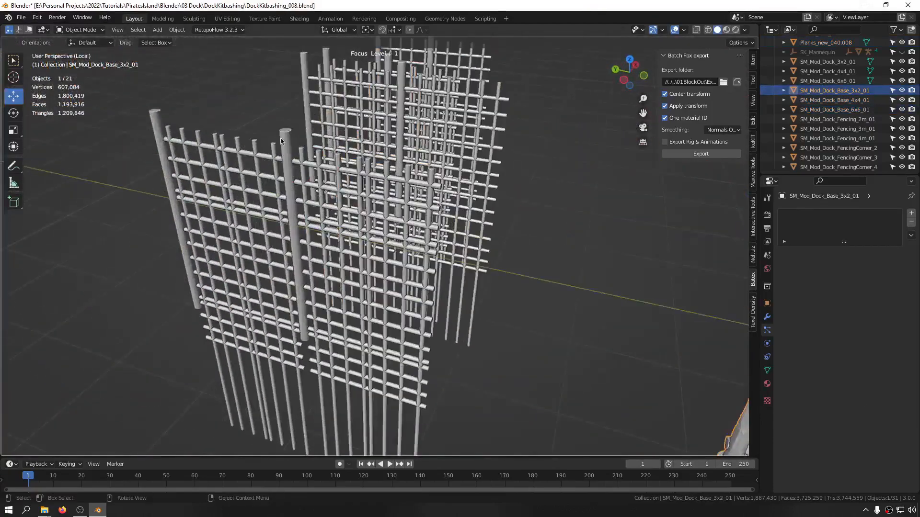
{"action": "left_click", "coordinate": [284, 189]}
{"action": "scroll", "coordinate": [284, 189], "scroll_direction": "down", "scroll_amount": 4}
{"action": "key", "text": "alt+g"}
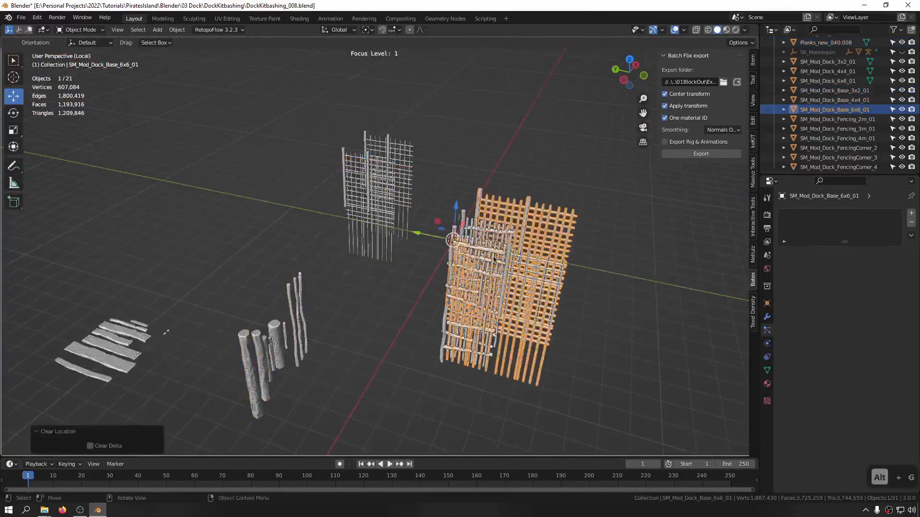
In SM_Mod_Dock_Base_3x2_01, select one of the two log walls and move it about 387 cm along X onto the 6x6 blockout's far side
{"action": "scroll", "coordinate": [387, 217], "scroll_direction": "up", "scroll_amount": 6}
{"action": "scroll", "coordinate": [387, 217], "scroll_direction": "down", "scroll_amount": 4}
{"action": "middle_click_drag", "start_coordinate": [387, 217], "coordinate": [452, 220]}
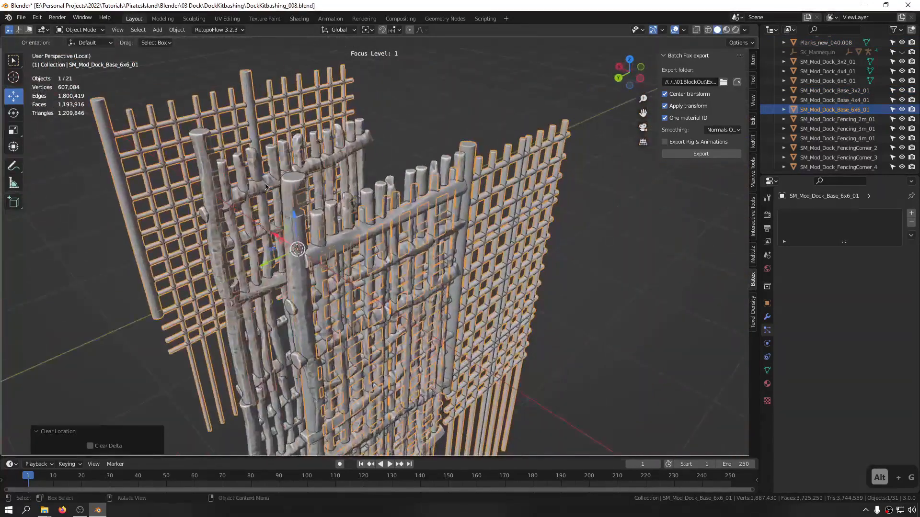
{"action": "left_click", "coordinate": [263, 184]}
{"action": "middle_click_drag", "start_coordinate": [228, 186], "coordinate": [355, 353]}
{"action": "key", "text": "Tab"}
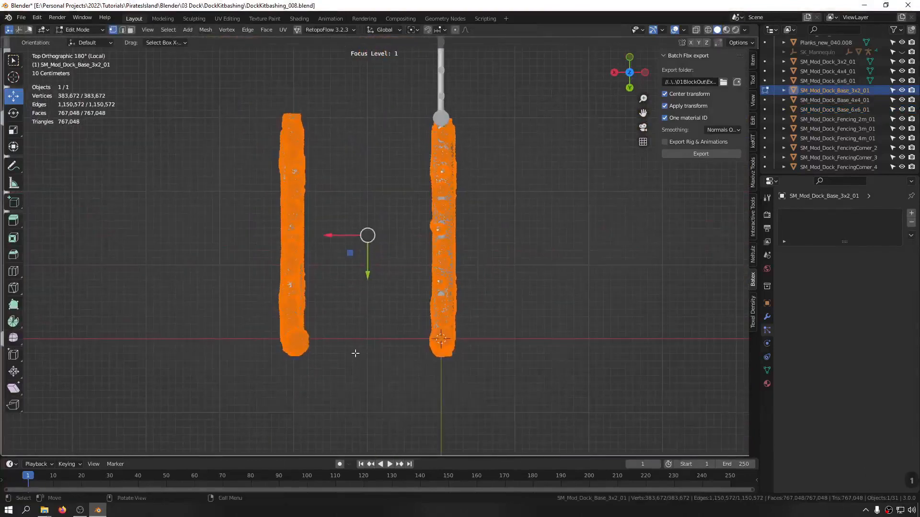
{"action": "left_click_drag", "start_coordinate": [227, 73], "coordinate": [343, 415]}
{"action": "key", "text": "g"}
{"action": "scroll", "coordinate": [291, 236], "scroll_direction": "down", "scroll_amount": 4}
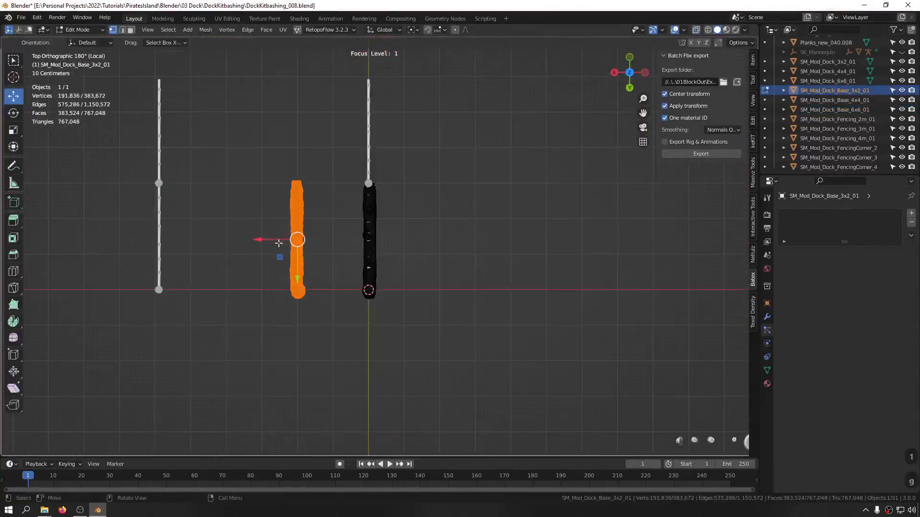
{"action": "left_click_drag", "start_coordinate": [267, 239], "coordinate": [153, 243]}
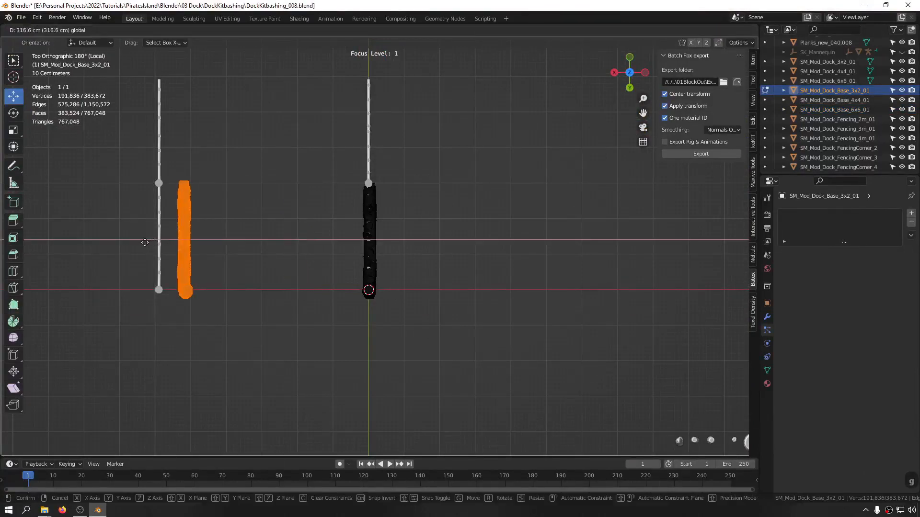
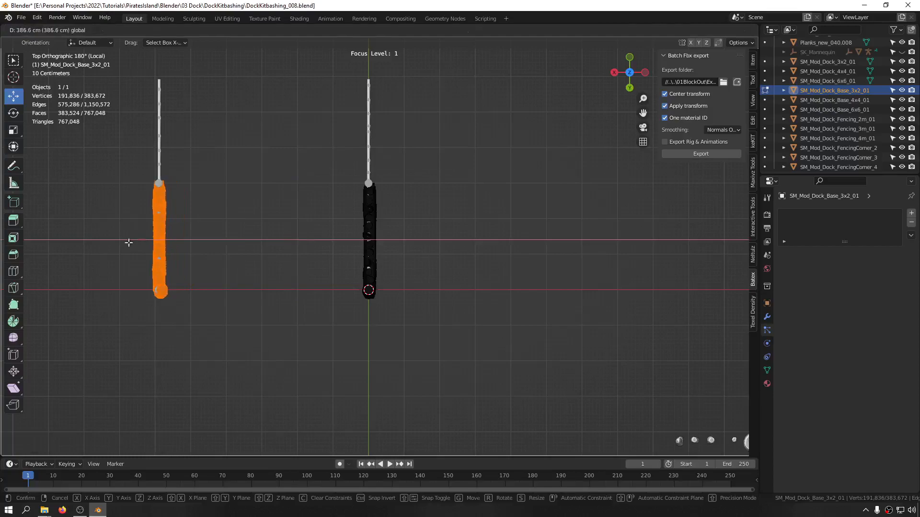
{"action": "left_click", "coordinate": [129, 243]}
{"action": "middle_click_drag", "start_coordinate": [129, 243], "coordinate": [382, 177]}
{"action": "scroll", "coordinate": [456, 221], "scroll_direction": "up", "scroll_amount": 6}
{"action": "scroll", "coordinate": [405, 212], "scroll_direction": "down", "scroll_amount": 6}
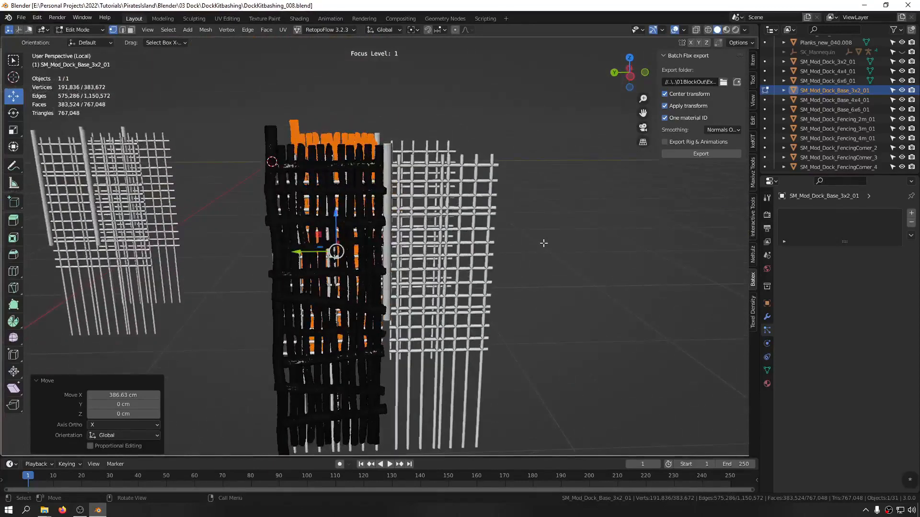
{"action": "middle_click_drag", "start_coordinate": [419, 153], "coordinate": [420, 225], "text": "alt"}
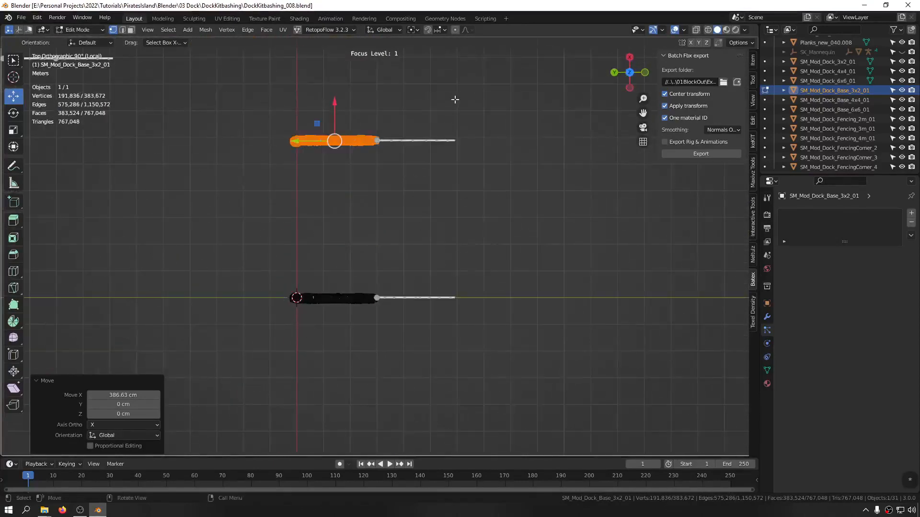
{"action": "key", "text": "g"}
{"action": "left_click", "coordinate": [358, 337]}
{"action": "key", "text": "ctrl+z"}
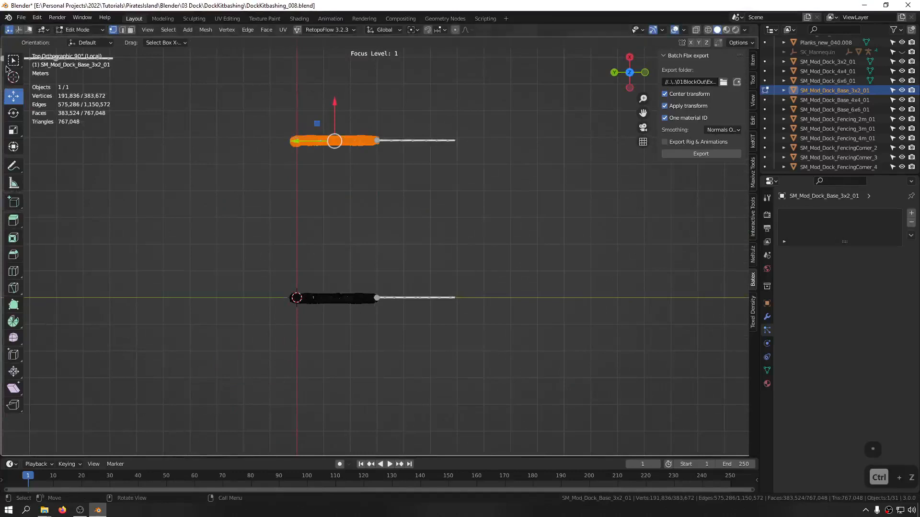
Select the linked log lattices of both walls, leaving out the thick corner posts
{"action": "left_click_drag", "start_coordinate": [238, 109], "coordinate": [518, 382]}
{"action": "middle_click_drag", "start_coordinate": [519, 382], "coordinate": [316, 212]}
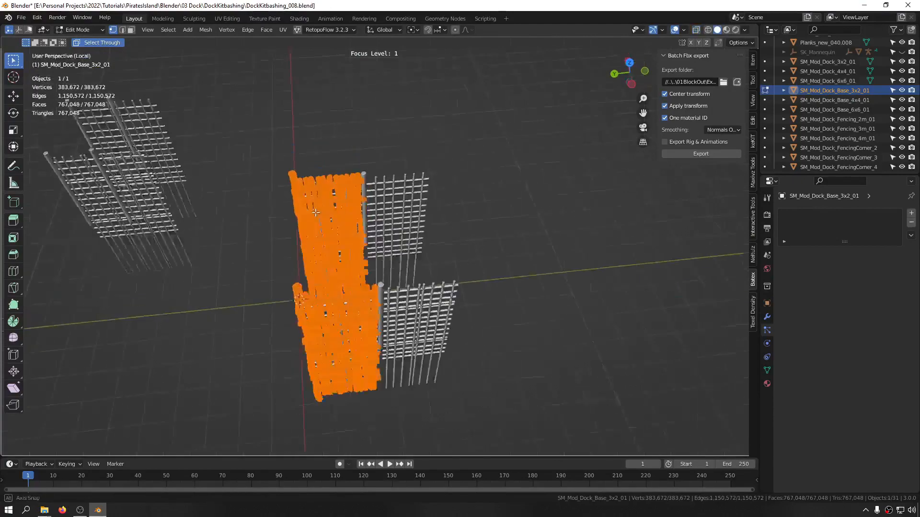
{"action": "scroll", "coordinate": [316, 212], "scroll_direction": "up", "scroll_amount": 8}
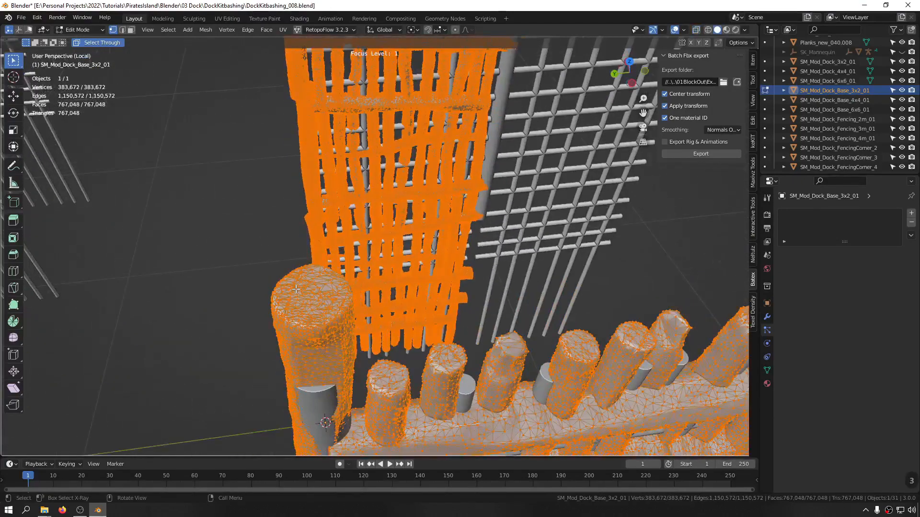
{"action": "middle_click_drag", "start_coordinate": [296, 289], "coordinate": [351, 269]}
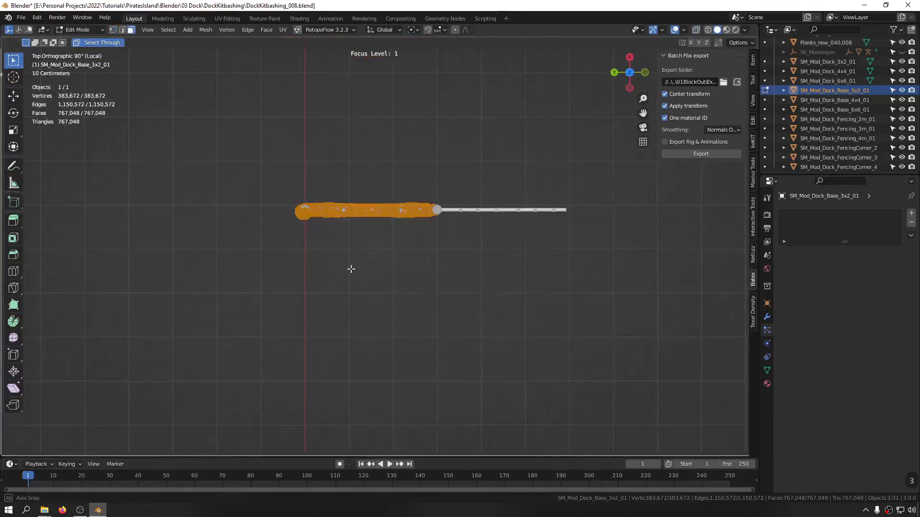
{"action": "scroll", "coordinate": [470, 293], "scroll_direction": "down", "scroll_amount": 3}
{"action": "left_click_drag", "start_coordinate": [487, 88], "coordinate": [293, 343]}
{"action": "middle_click_drag", "start_coordinate": [293, 343], "coordinate": [303, 269]}
{"action": "key", "text": "ctrl+l"}
{"action": "middle_click_drag", "start_coordinate": [292, 327], "coordinate": [340, 214]}
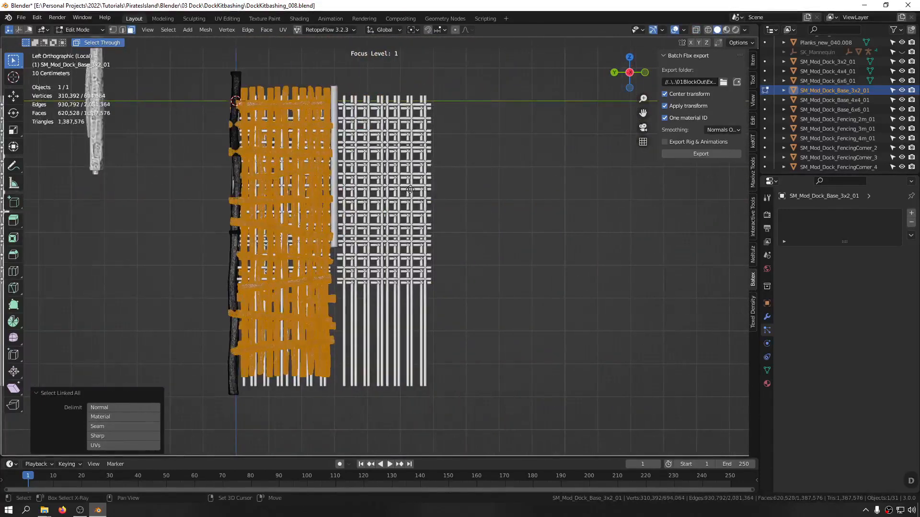
Duplicate the selected lattices and place the copy beside the originals over the blockout's second half, then leave mesh editing
{"action": "key", "text": "shift+d"}
{"action": "left_click", "coordinate": [451, 195]}
{"action": "right_click", "coordinate": [451, 195]}
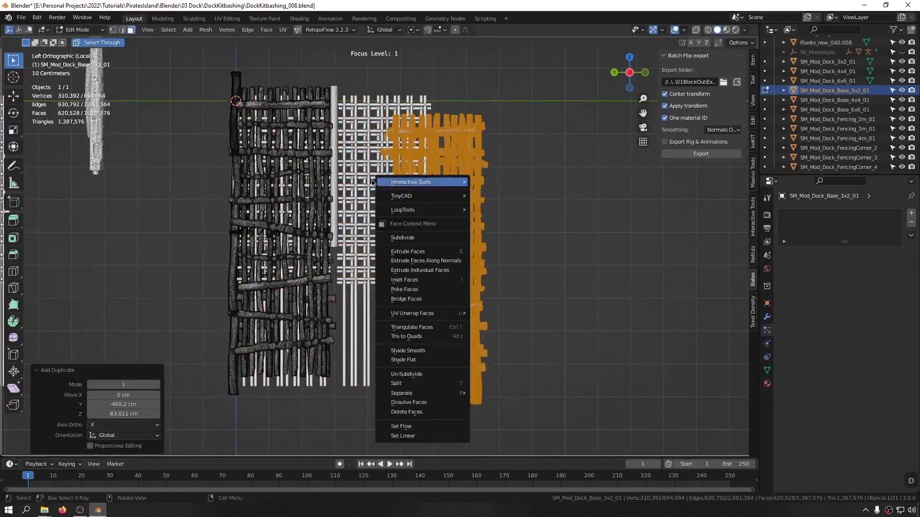
{"action": "key", "text": "g"}
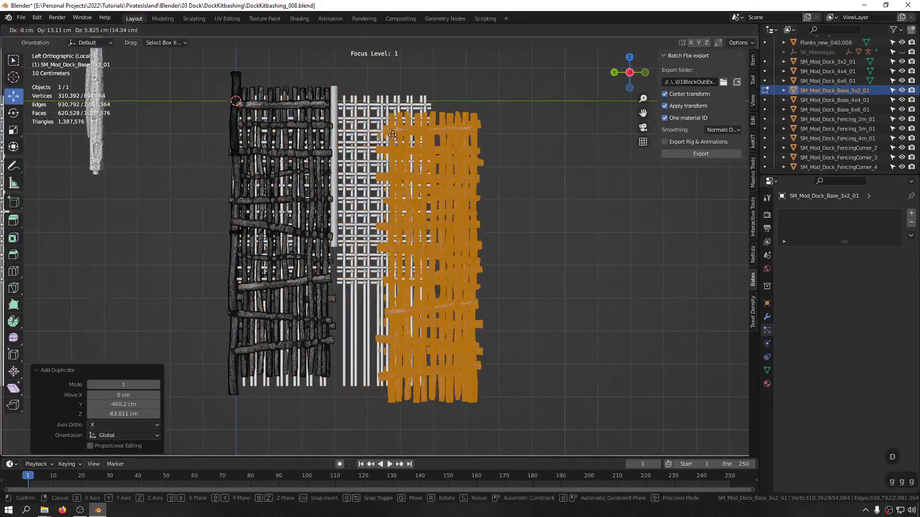
{"action": "left_click", "coordinate": [377, 125]}
{"action": "key", "text": "g"}
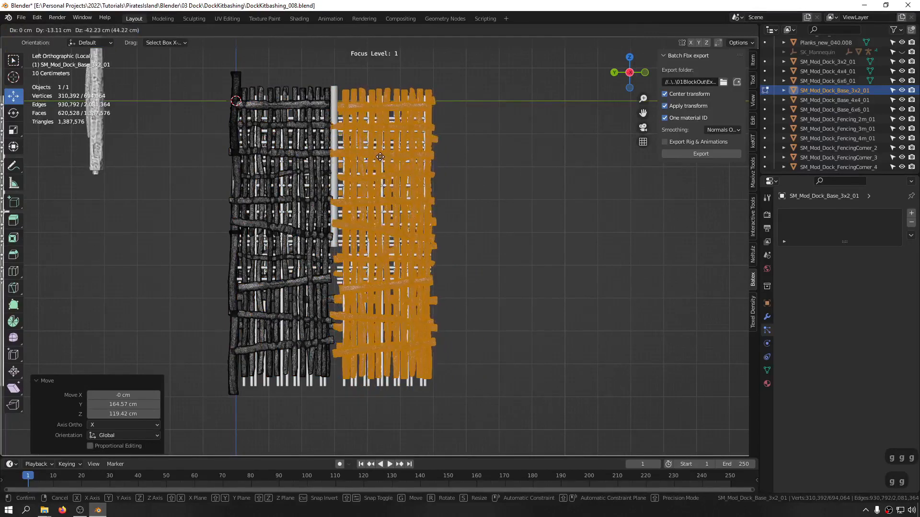
{"action": "left_click", "coordinate": [456, 139]}
{"action": "middle_click_drag", "start_coordinate": [456, 140], "coordinate": [549, 230]}
{"action": "scroll", "coordinate": [456, 174], "scroll_direction": "up", "scroll_amount": 8}
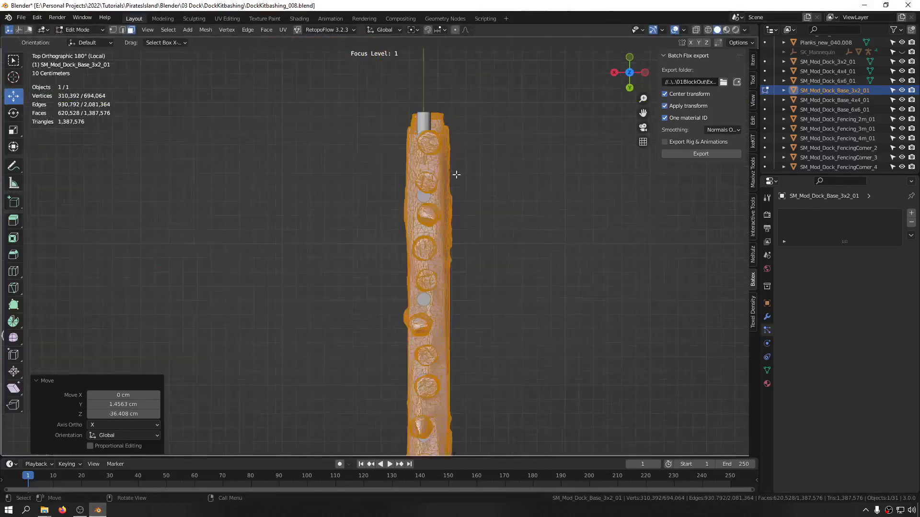
{"action": "middle_click_drag", "start_coordinate": [429, 178], "coordinate": [536, 210]}
{"action": "scroll", "coordinate": [410, 273], "scroll_direction": "down", "scroll_amount": 5}
{"action": "key", "text": "Tab"}
Isolate the widened log base and examine the seams between the original and duplicated lattices, then exit isolation
{"action": "left_click", "coordinate": [532, 157]}
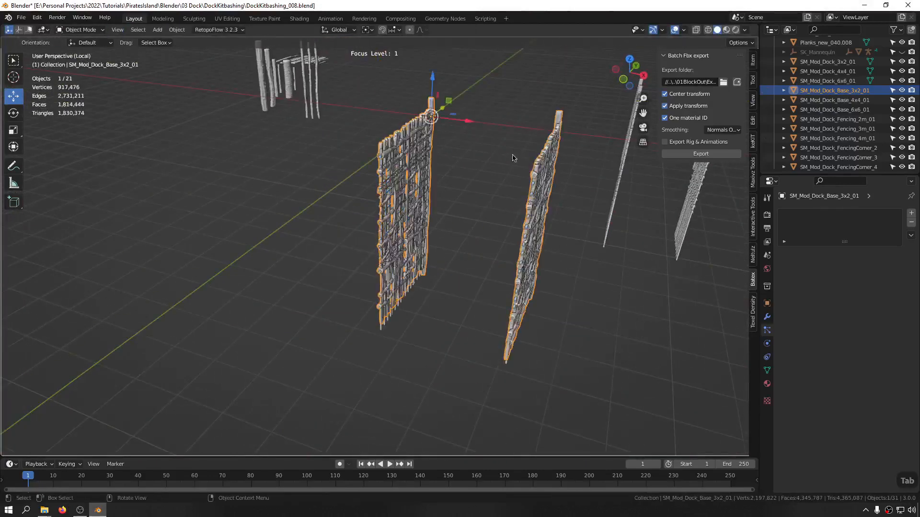
{"action": "key", "text": "ctrl+f"}
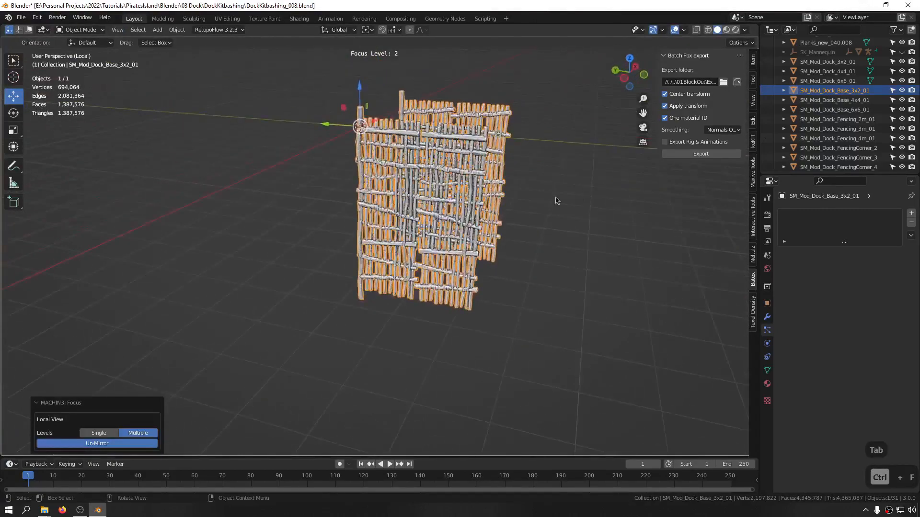
{"action": "middle_click_drag", "start_coordinate": [366, 201], "coordinate": [381, 252]}
{"action": "scroll", "coordinate": [354, 150], "scroll_direction": "up", "scroll_amount": 4}
{"action": "scroll", "coordinate": [354, 150], "scroll_direction": "down", "scroll_amount": 3}
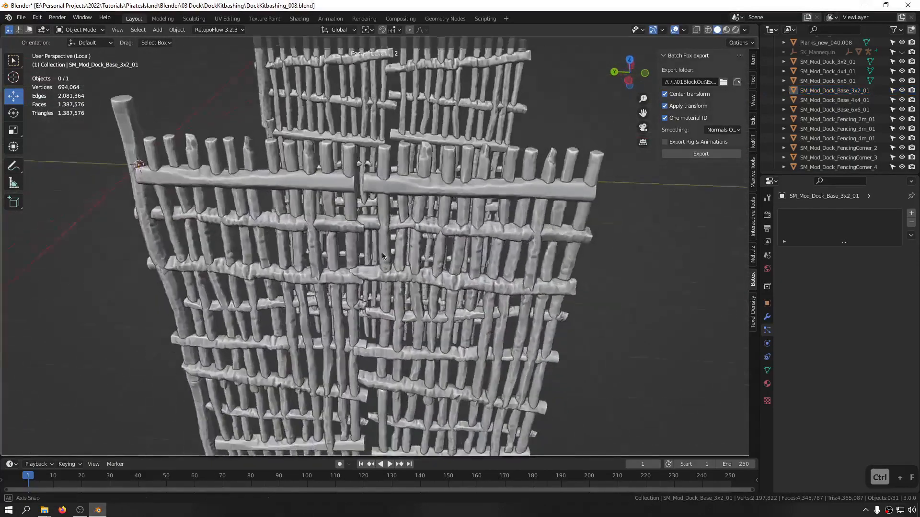
{"action": "scroll", "coordinate": [344, 159], "scroll_direction": "up", "scroll_amount": 3}
{"action": "middle_click_drag", "start_coordinate": [414, 190], "coordinate": [232, 286]}
{"action": "key", "text": "ctrl+f"}
Move the blockout SM_Mod_Dock_Base_6x6_01 about 863 cm along negative Y, clear of the log walls
{"action": "left_click", "coordinate": [394, 278]}
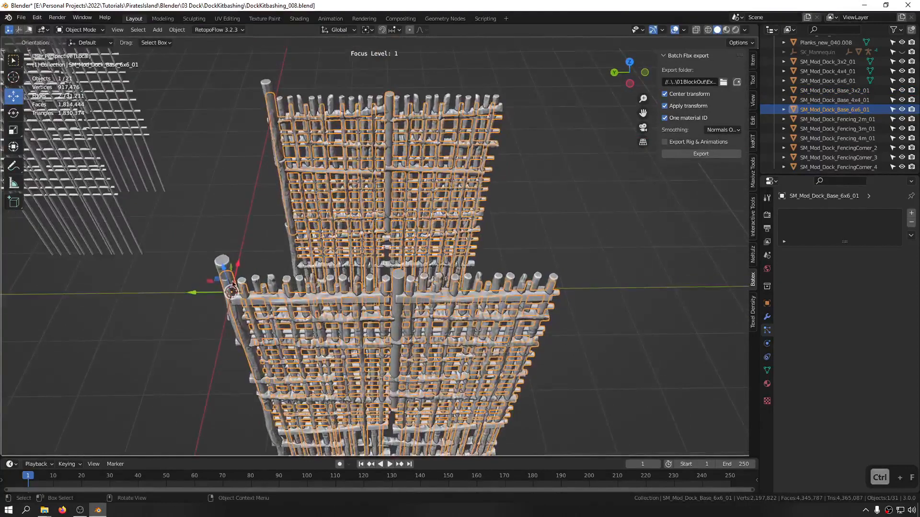
{"action": "scroll", "coordinate": [206, 296], "scroll_direction": "down", "scroll_amount": 3}
{"action": "left_click_drag", "start_coordinate": [185, 296], "coordinate": [422, 319]}
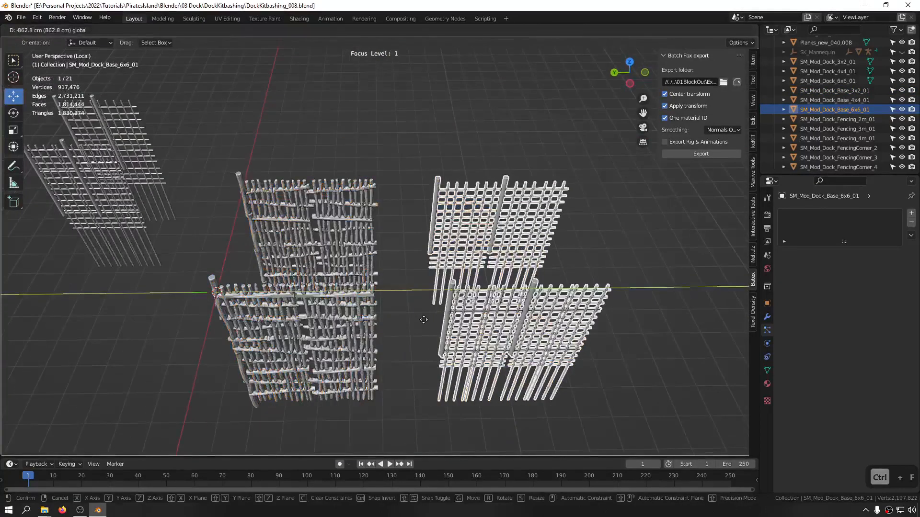
{"action": "left_click", "coordinate": [837, 114]}
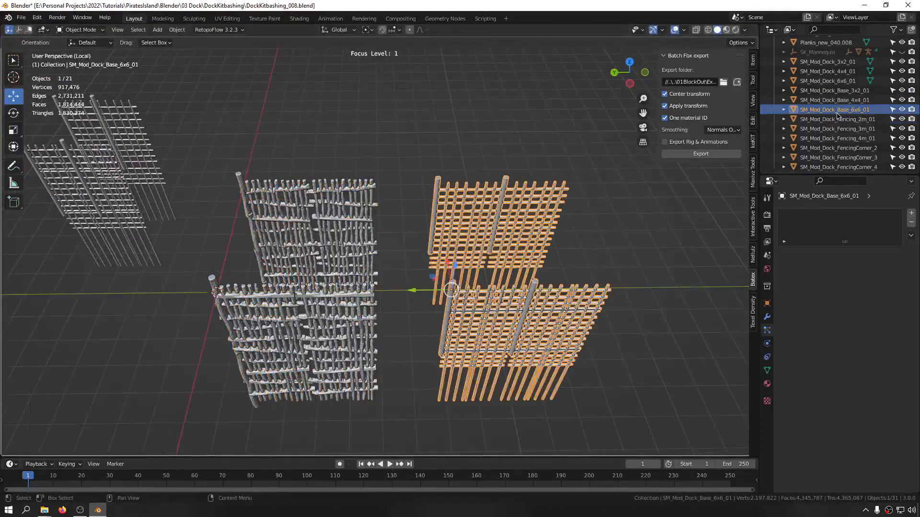
Duplicate a medium-thick log from the kit pieces and move the copy about 1165 cm in X and -699 cm in Y to the log wall
{"action": "middle_click_drag", "start_coordinate": [422, 169], "coordinate": [622, 122], "text": "shift"}
{"action": "scroll", "coordinate": [419, 220], "scroll_direction": "down", "scroll_amount": 7}
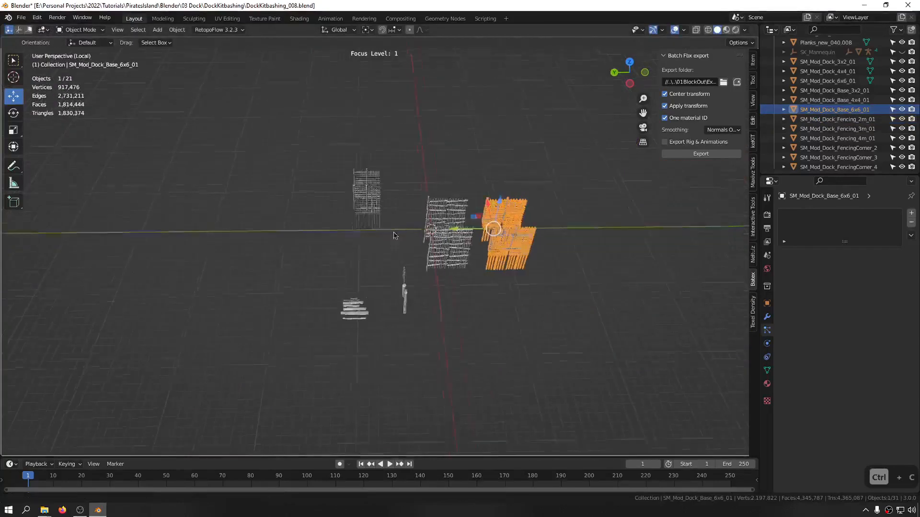
{"action": "middle_click_drag", "start_coordinate": [460, 267], "coordinate": [431, 283]}
{"action": "scroll", "coordinate": [431, 283], "scroll_direction": "up", "scroll_amount": 7}
{"action": "scroll", "coordinate": [298, 286], "scroll_direction": "up", "scroll_amount": 5}
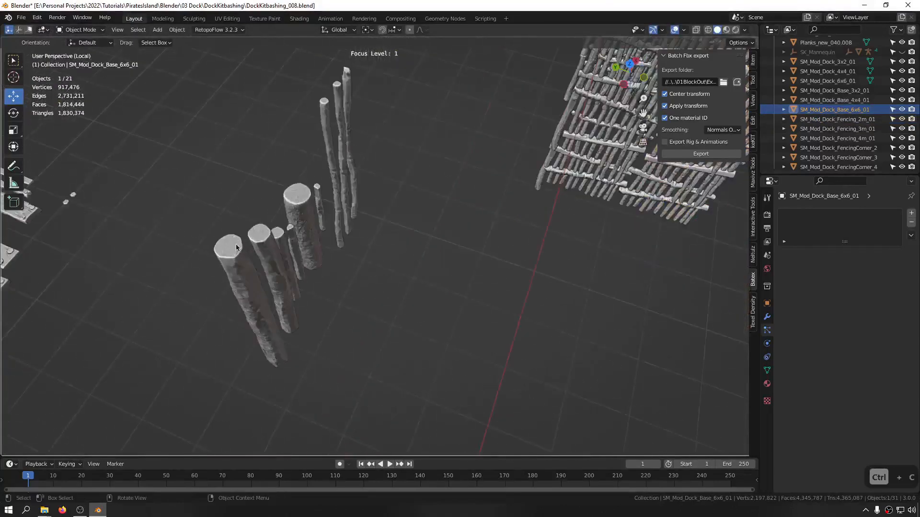
{"action": "middle_click_drag", "start_coordinate": [286, 261], "coordinate": [214, 238]}
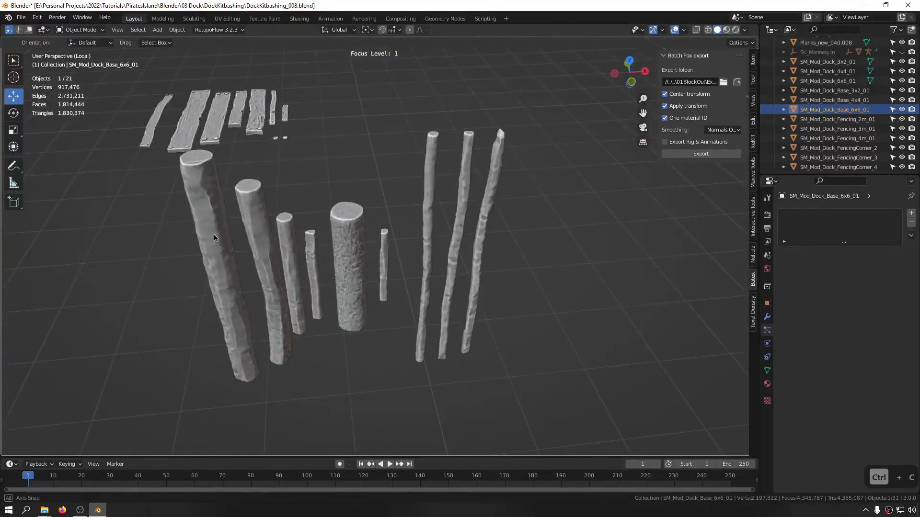
{"action": "left_click", "coordinate": [279, 247]}
{"action": "scroll", "coordinate": [287, 307], "scroll_direction": "down", "scroll_amount": 6}
{"action": "middle_click_drag", "start_coordinate": [308, 257], "coordinate": [471, 261]}
{"action": "key", "text": "shift+d"}
{"action": "key", "text": "Escape"}
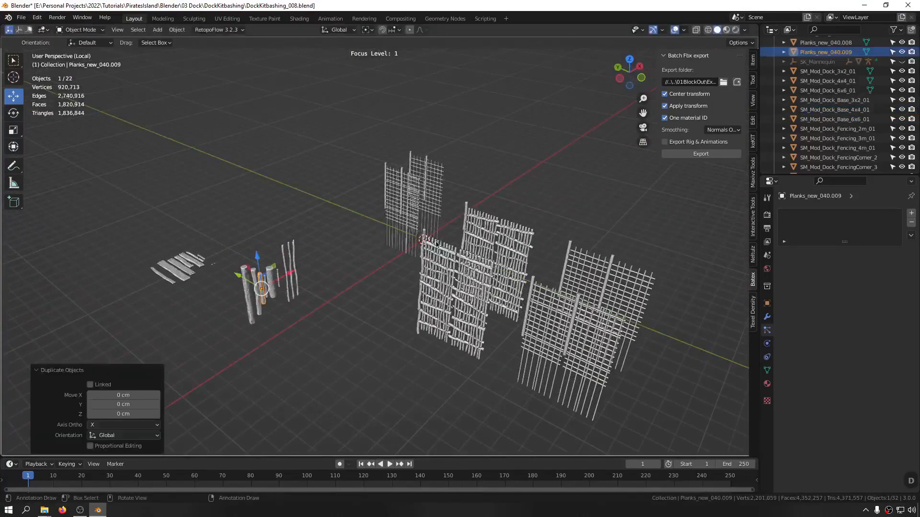
{"action": "key", "text": "KP_7"}
{"action": "left_click_drag", "start_coordinate": [281, 199], "coordinate": [460, 298]}
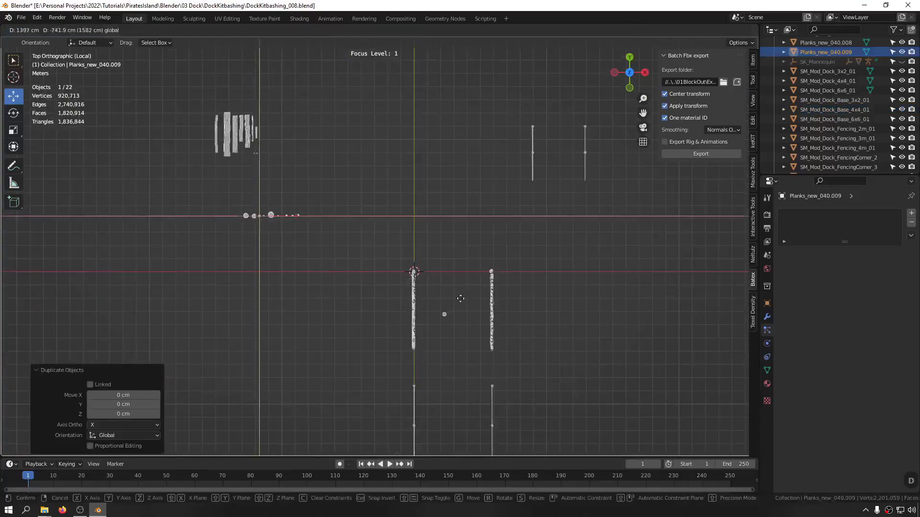
Scale up the log copy and position it vertically over the upper seam between the two lattice halves
{"action": "middle_click_drag", "start_coordinate": [372, 327], "coordinate": [506, 177]}
{"action": "scroll", "coordinate": [462, 246], "scroll_direction": "up", "scroll_amount": 7}
{"action": "middle_click_drag", "start_coordinate": [355, 223], "coordinate": [363, 186], "text": "shift"}
{"action": "key", "text": "s"}
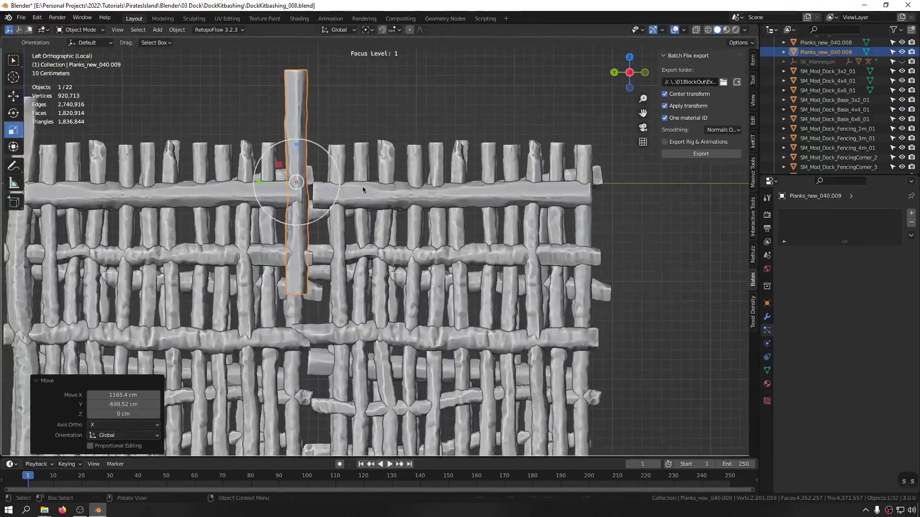
{"action": "key", "text": "s"}
{"action": "left_click", "coordinate": [398, 185]}
{"action": "key", "text": "g"}
{"action": "left_click_drag", "start_coordinate": [297, 162], "coordinate": [277, 267]}
{"action": "scroll", "coordinate": [335, 291], "scroll_direction": "down", "scroll_amount": 1}
{"action": "scroll", "coordinate": [361, 162], "scroll_direction": "down", "scroll_amount": 3}
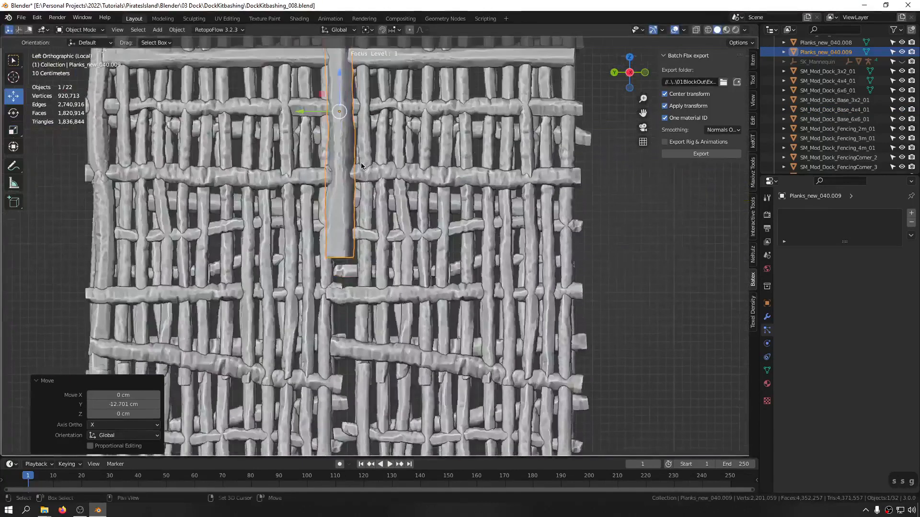
Duplicate the seam log, move the copy about 337 cm down, rotate it 180° and nudge it to continue the first log
{"action": "key", "text": "shift+d"}
{"action": "right_click", "coordinate": [357, 325]}
{"action": "scroll", "coordinate": [357, 325], "scroll_direction": "down", "scroll_amount": 3}
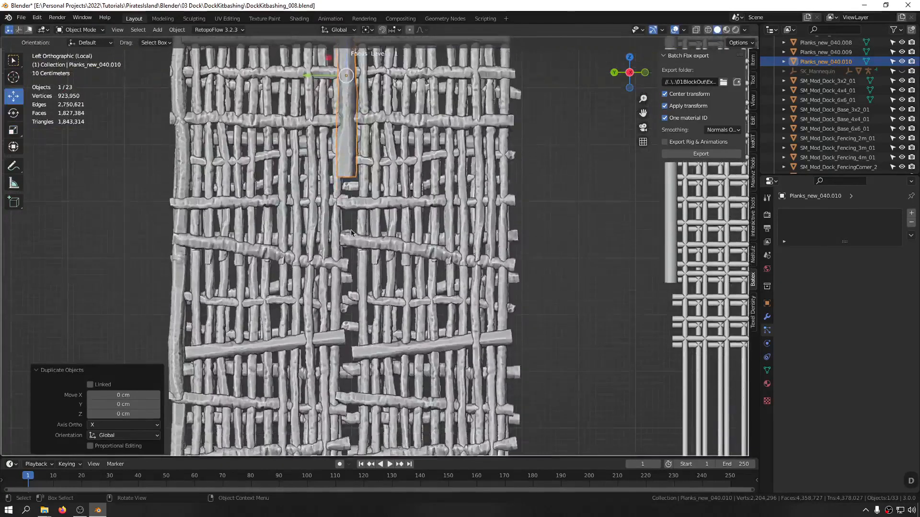
{"action": "left_click_drag", "start_coordinate": [343, 90], "coordinate": [367, 219]}
{"action": "key", "text": "r"}
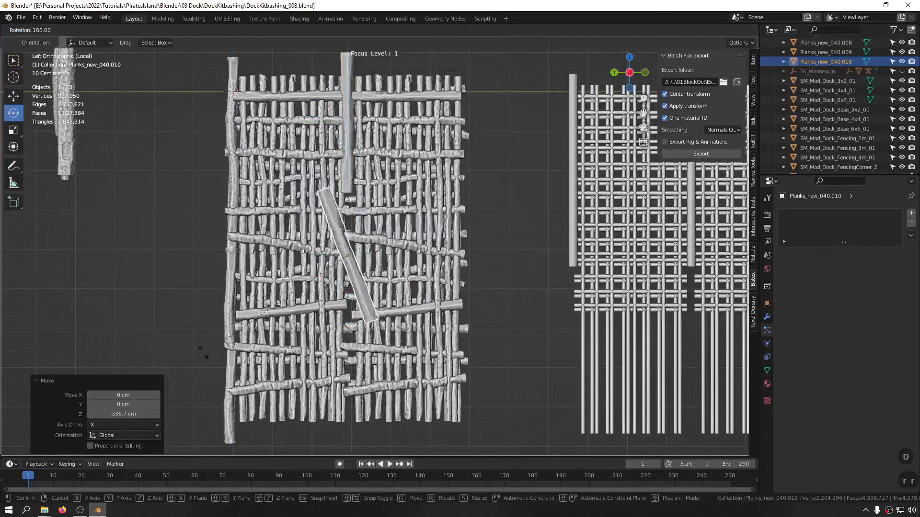
{"action": "left_click", "coordinate": [55, 343]}
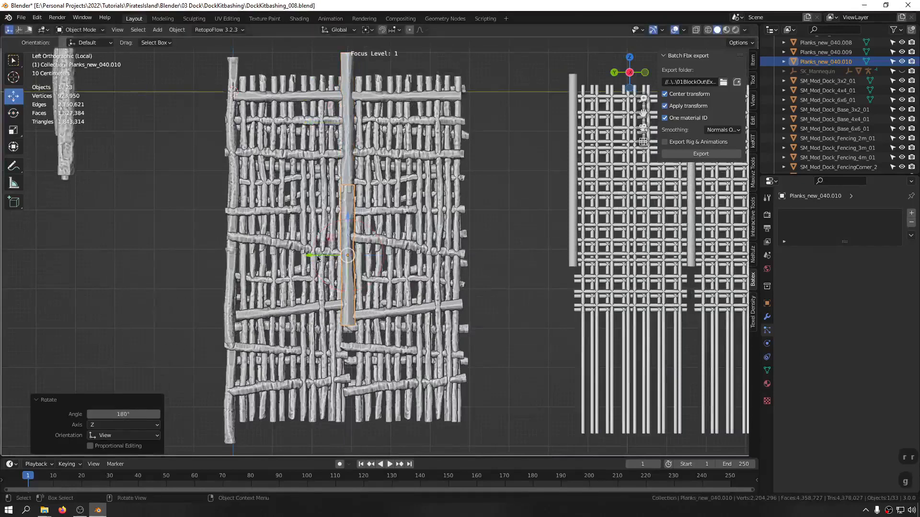
{"action": "left_click_drag", "start_coordinate": [345, 220], "coordinate": [345, 236]}
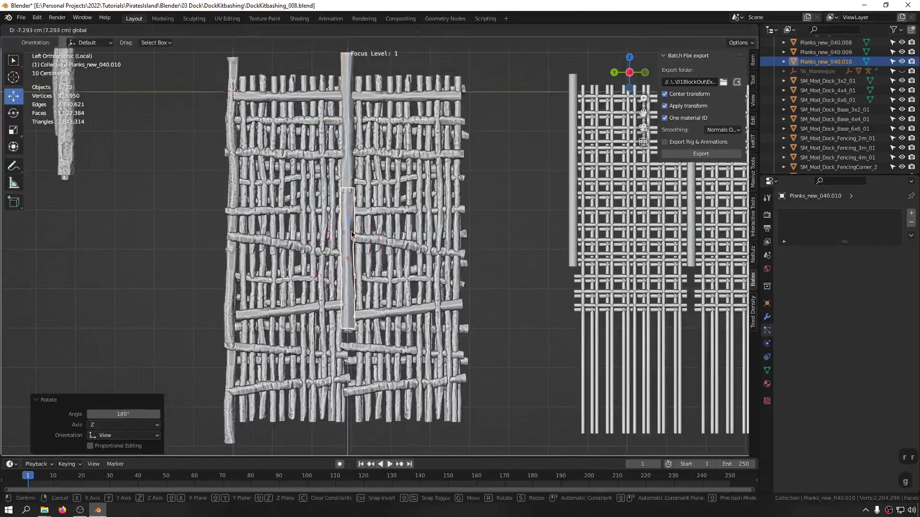
{"action": "right_click", "coordinate": [351, 235]}
Duplicate the lower seam log and move the copy straight down to extend the post past the lattice's bottom edge
{"action": "key", "text": "shift+d"}
{"action": "right_click", "coordinate": [356, 238]}
{"action": "middle_click_drag", "start_coordinate": [355, 239], "coordinate": [355, 219], "text": "shift"}
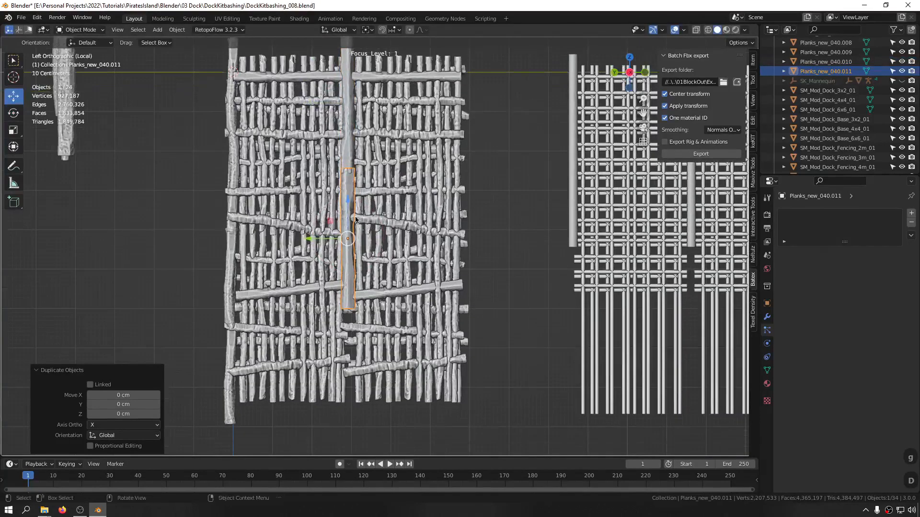
{"action": "left_click_drag", "start_coordinate": [347, 202], "coordinate": [352, 382]}
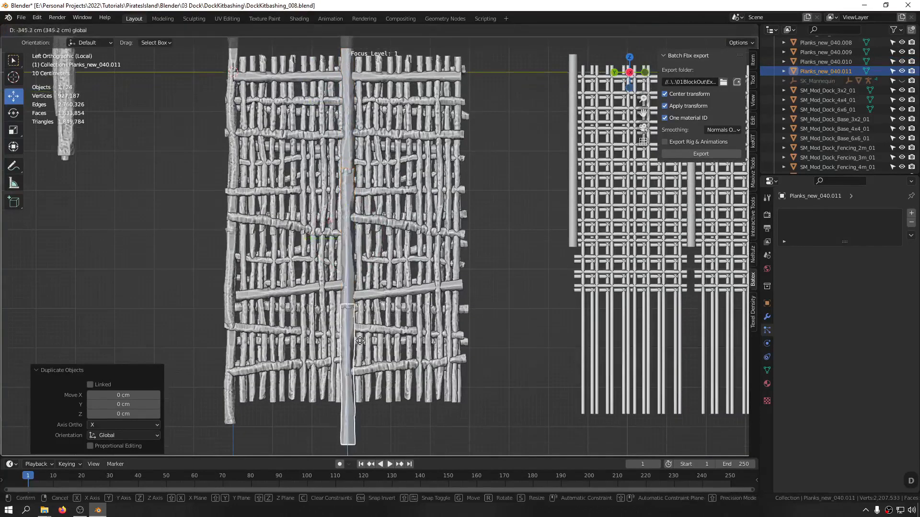
Place the duplicated seam log about 345 cm lower at the bottom of the post and save the file
{"action": "left_click", "coordinate": [426, 295]}
{"action": "left_click", "coordinate": [424, 294]}
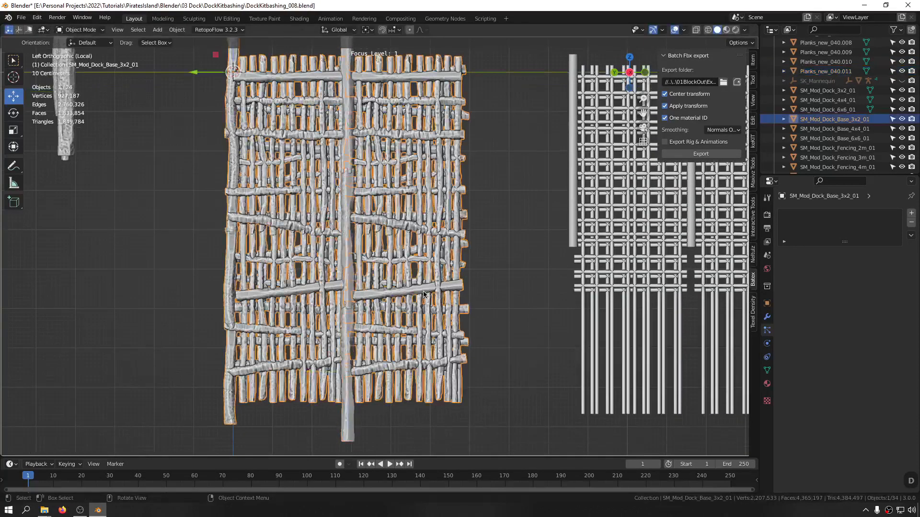
{"action": "left_click", "coordinate": [516, 362]}
{"action": "key", "text": "ctrl+s"}
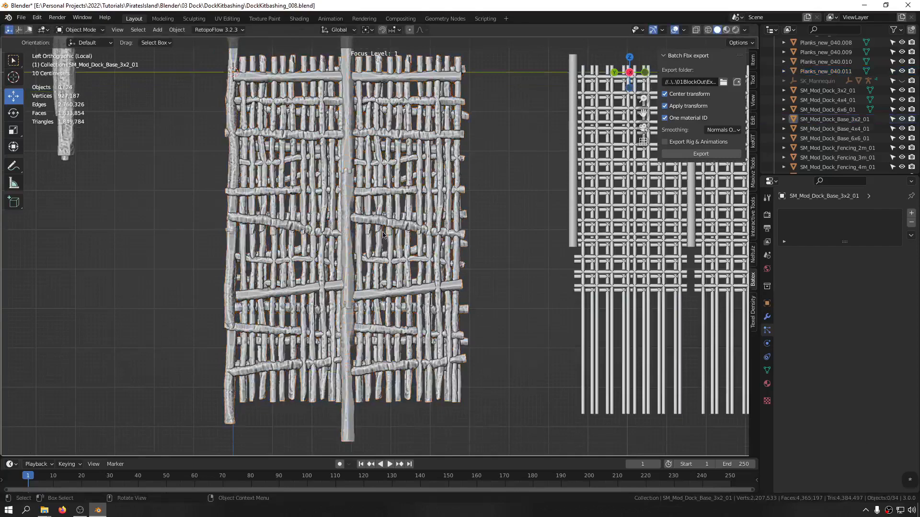
Duplicate the three seam post logs and move the copies about 593 cm in X to the seam of the opposite wall
{"action": "middle_click_drag", "start_coordinate": [383, 234], "coordinate": [351, 249]}
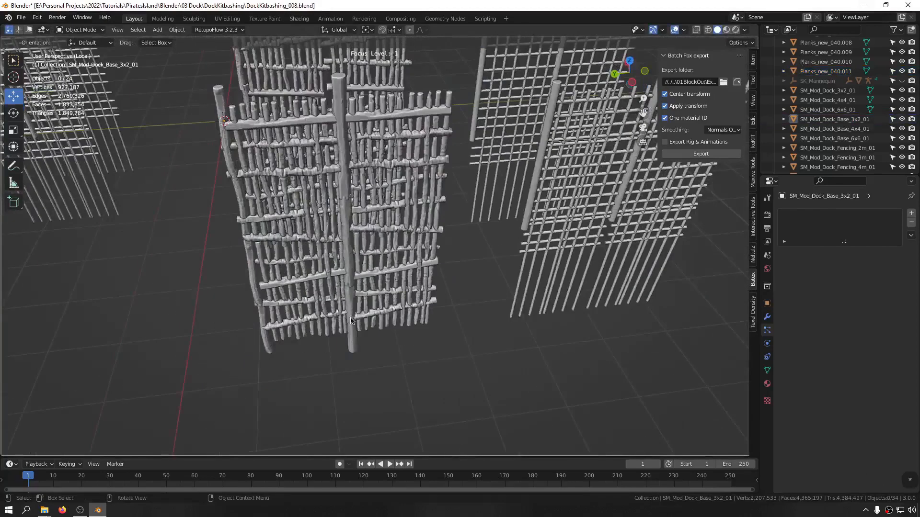
{"action": "left_click", "coordinate": [351, 320]}
{"action": "left_click", "coordinate": [345, 238], "text": "shift"}
{"action": "left_click", "coordinate": [343, 169], "text": "shift"}
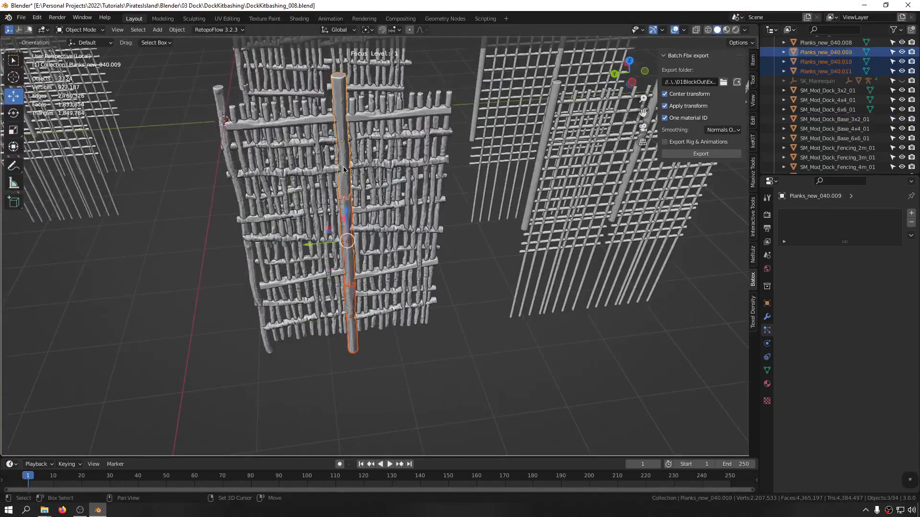
{"action": "middle_click_drag", "start_coordinate": [343, 170], "coordinate": [246, 266]}
{"action": "middle_click_drag", "start_coordinate": [321, 243], "coordinate": [194, 274], "text": "shift"}
{"action": "key", "text": "shift+d"}
{"action": "right_click", "coordinate": [325, 256]}
{"action": "left_click_drag", "start_coordinate": [214, 227], "coordinate": [357, 251]}
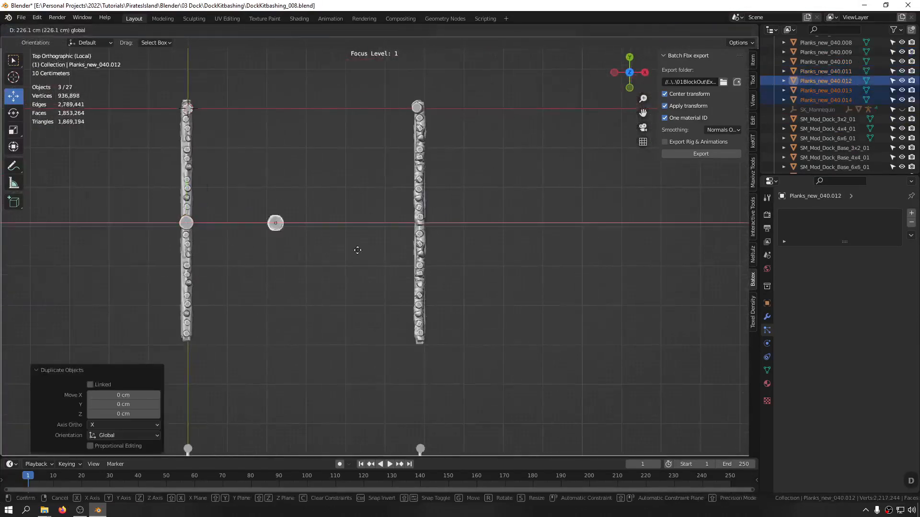
{"action": "left_click", "coordinate": [451, 262]}
Rotate the copied seam post 180° in the side view so it differs from the original post
{"action": "middle_click_drag", "start_coordinate": [452, 263], "coordinate": [398, 154]}
{"action": "key", "text": "r"}
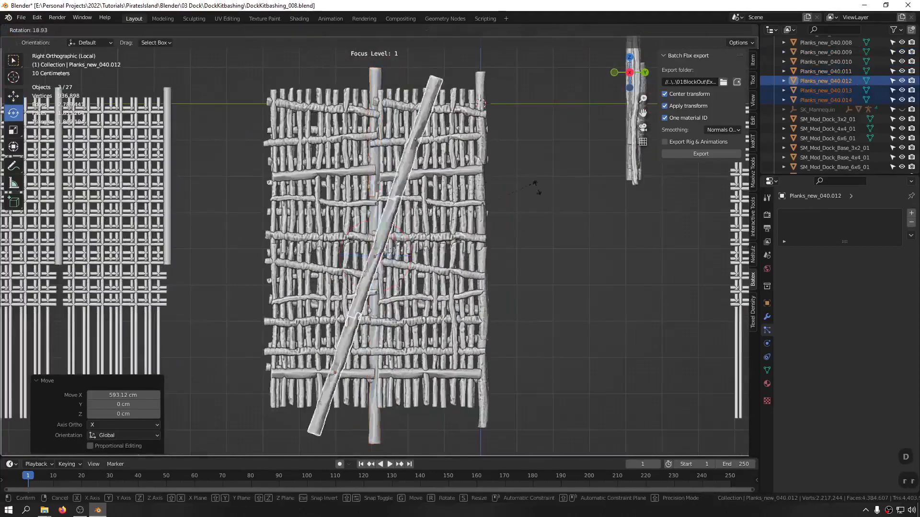
{"action": "left_click", "coordinate": [278, 168]}
{"action": "middle_click_drag", "start_coordinate": [279, 169], "coordinate": [364, 184]}
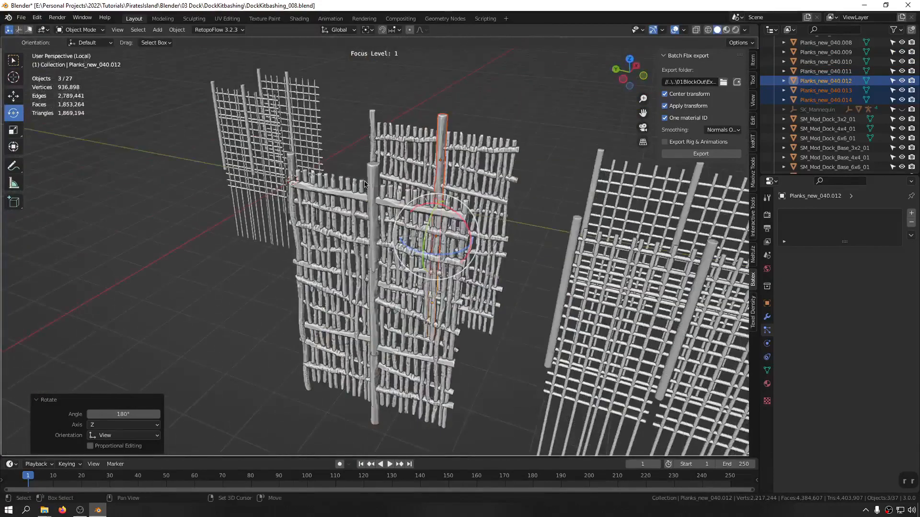
Join the six seam post logs into one object and merge it into the SM_Mod_Dock_Base_3x2_01 wall mesh
{"action": "left_click", "coordinate": [389, 292], "text": "shift"}
{"action": "left_click", "coordinate": [373, 191], "text": "shift"}
{"action": "scroll", "coordinate": [403, 264], "scroll_direction": "up", "scroll_amount": 3}
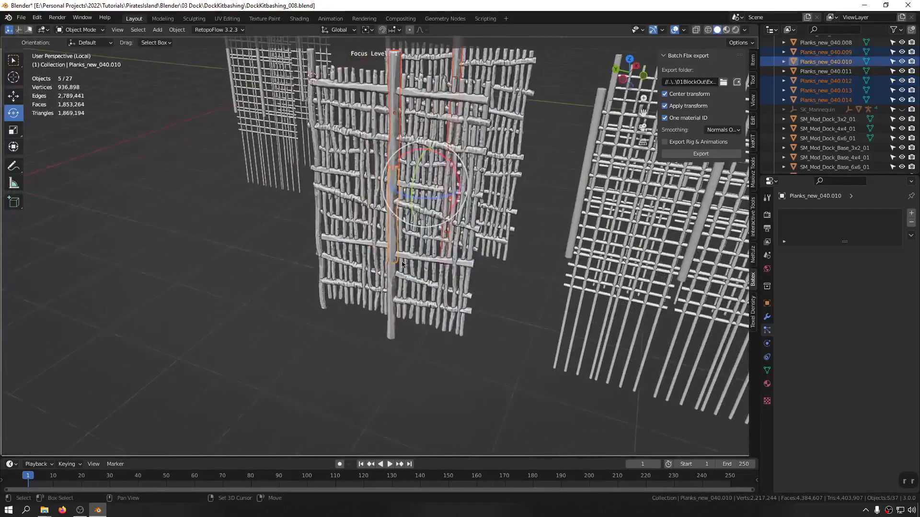
{"action": "left_click", "coordinate": [390, 321], "text": "shift"}
{"action": "scroll", "coordinate": [389, 321], "scroll_direction": "up", "scroll_amount": 8}
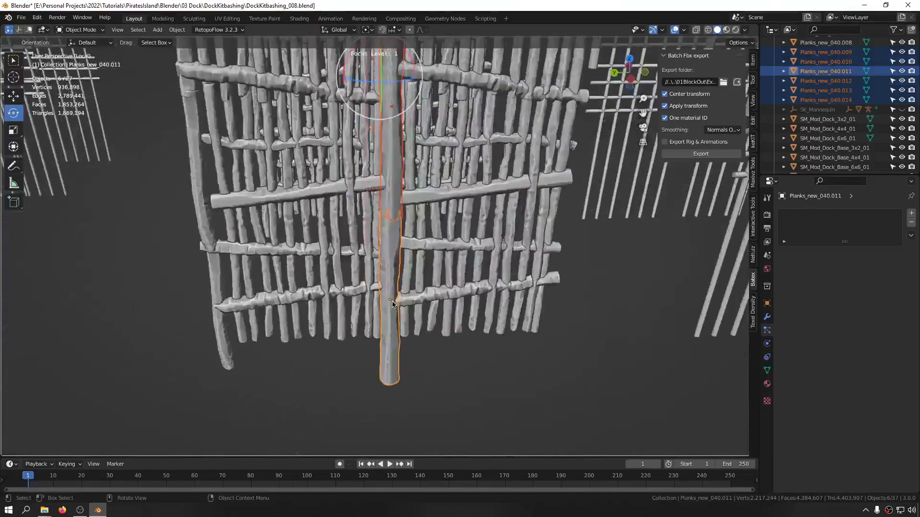
{"action": "scroll", "coordinate": [389, 263], "scroll_direction": "down", "scroll_amount": 1}
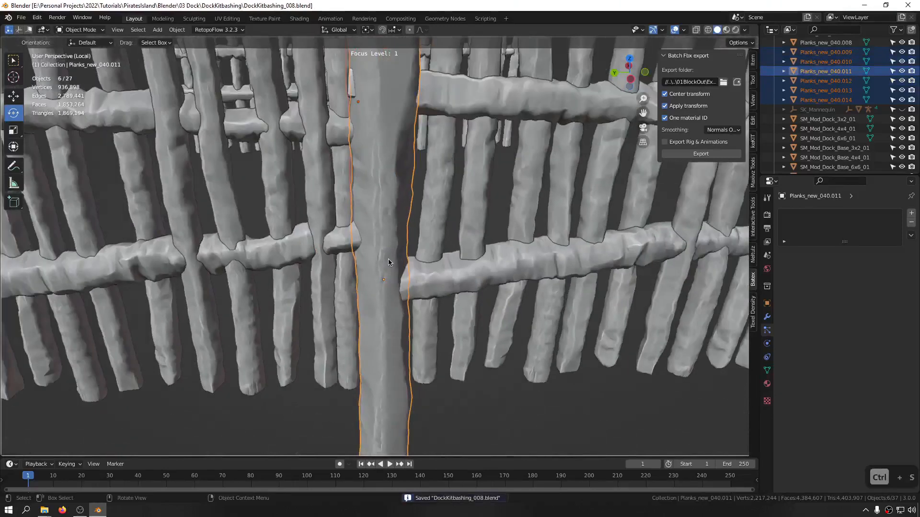
{"action": "key", "text": "ctrl+j"}
{"action": "left_click", "coordinate": [311, 232], "text": "shift"}
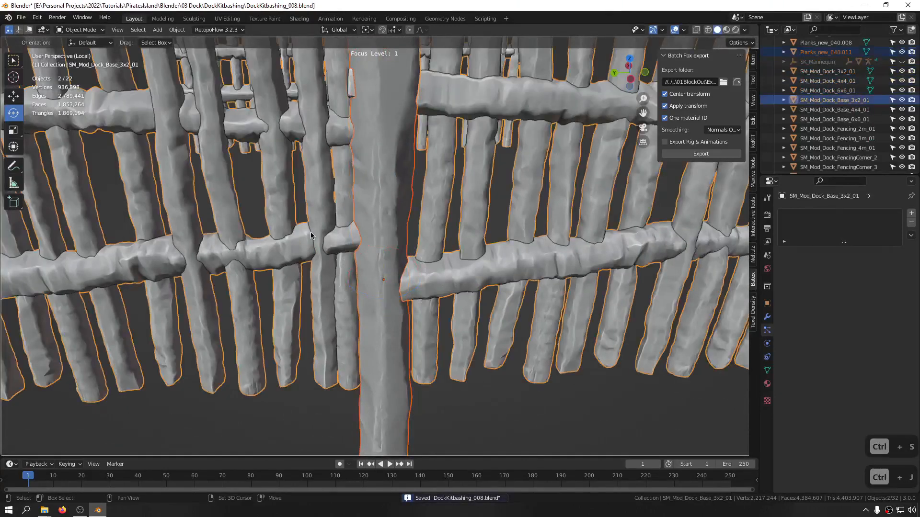
{"action": "key", "text": "ctrl+j"}
Isolate the joined wall mesh with Focus and save the file as DockKitbashing_009.blend
{"action": "scroll", "coordinate": [352, 254], "scroll_direction": "down", "scroll_amount": 6}
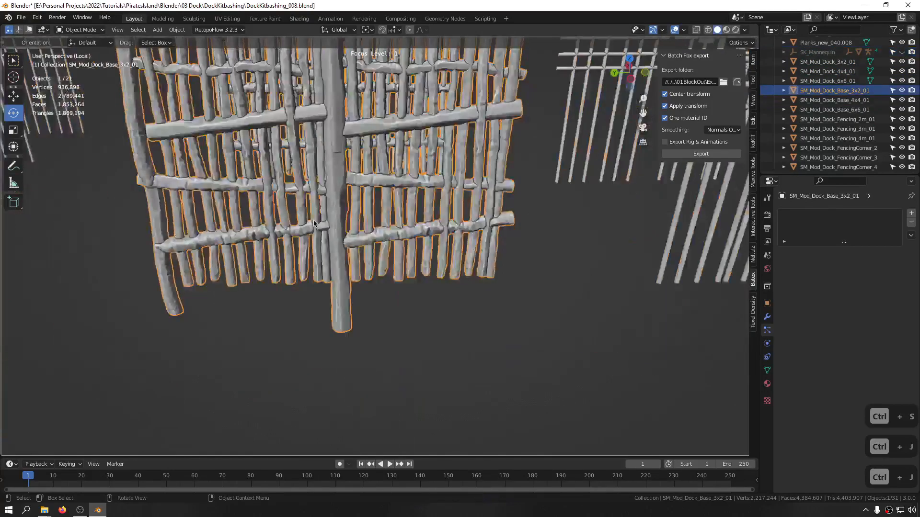
{"action": "middle_click_drag", "start_coordinate": [352, 254], "coordinate": [426, 387]}
{"action": "left_click", "coordinate": [427, 387]}
{"action": "left_click", "coordinate": [362, 281]}
{"action": "middle_click_drag", "start_coordinate": [362, 281], "coordinate": [584, 241]}
{"action": "key", "text": "ctrl+f"}
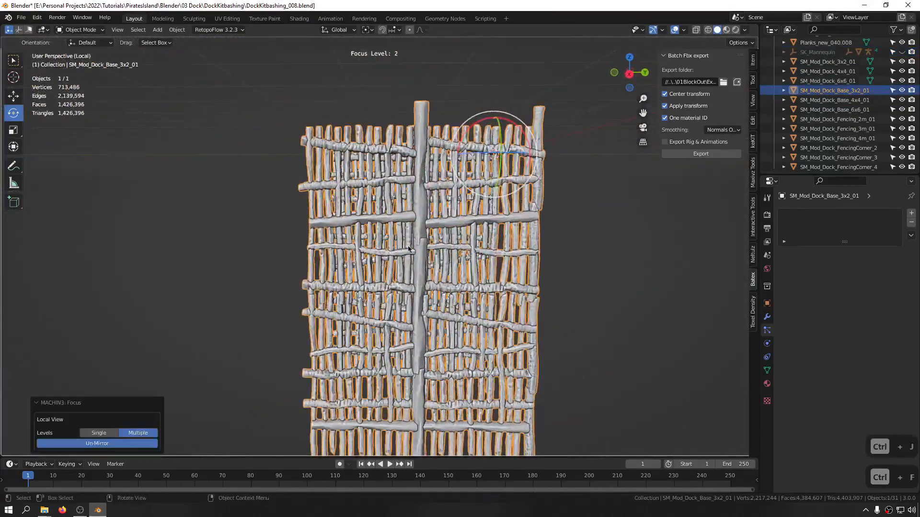
{"action": "middle_click_drag", "start_coordinate": [412, 250], "coordinate": [595, 243]}
{"action": "key", "text": "ctrl+s"}
{"action": "left_click", "coordinate": [590, 240]}
Separate the joined wall mesh by loose parts and return to Object Mode
{"action": "scroll", "coordinate": [304, 191], "scroll_direction": "up", "scroll_amount": 5}
{"action": "middle_click_drag", "start_coordinate": [297, 181], "coordinate": [334, 254]}
{"action": "scroll", "coordinate": [339, 176], "scroll_direction": "down", "scroll_amount": 7}
{"action": "scroll", "coordinate": [289, 264], "scroll_direction": "up", "scroll_amount": 5}
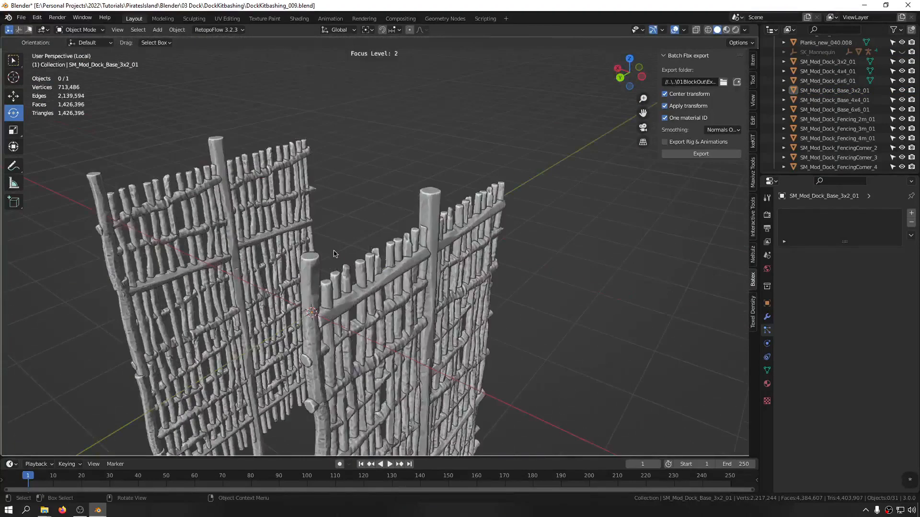
{"action": "left_click", "coordinate": [297, 284]}
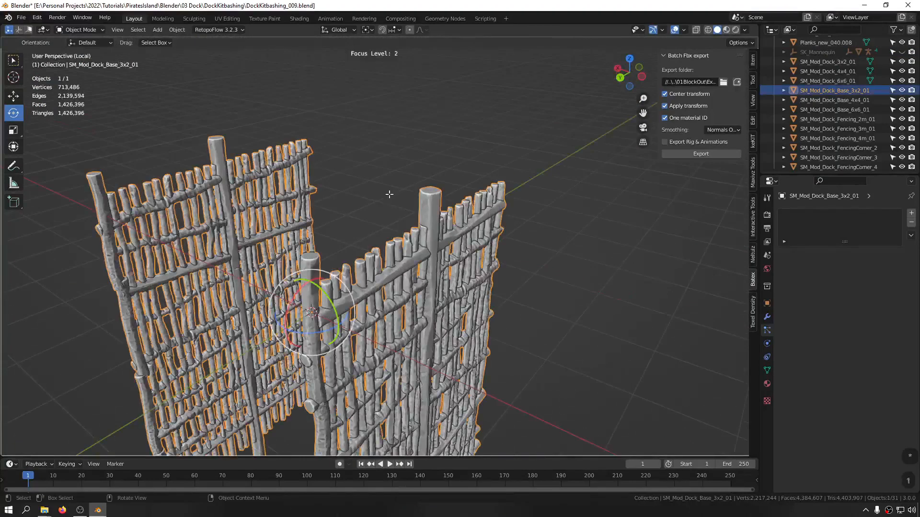
{"action": "key", "text": "Tab"}
{"action": "key", "text": "alt+a"}
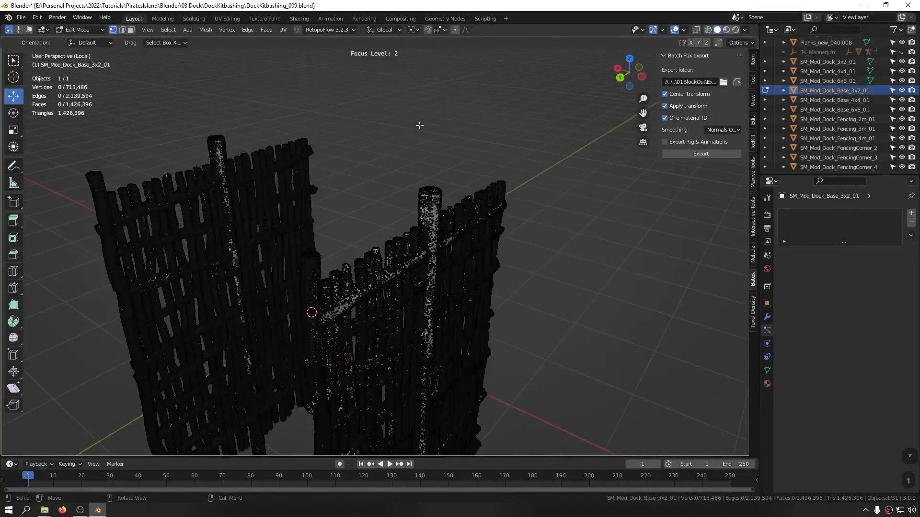
{"action": "key", "text": "p"}
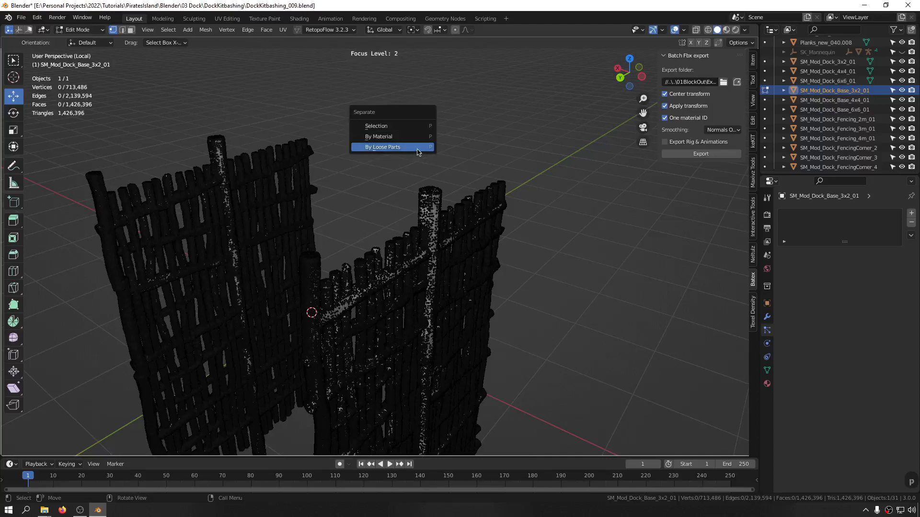
{"action": "middle_click_drag", "start_coordinate": [405, 221], "coordinate": [316, 202]}
{"action": "key", "text": "Tab"}
Select nine horizontal logs on the front wall's outer lattice half and set the transform pivot to Individual Origins
{"action": "left_click", "coordinate": [375, 154]}
{"action": "scroll", "coordinate": [310, 200], "scroll_direction": "up", "scroll_amount": 3}
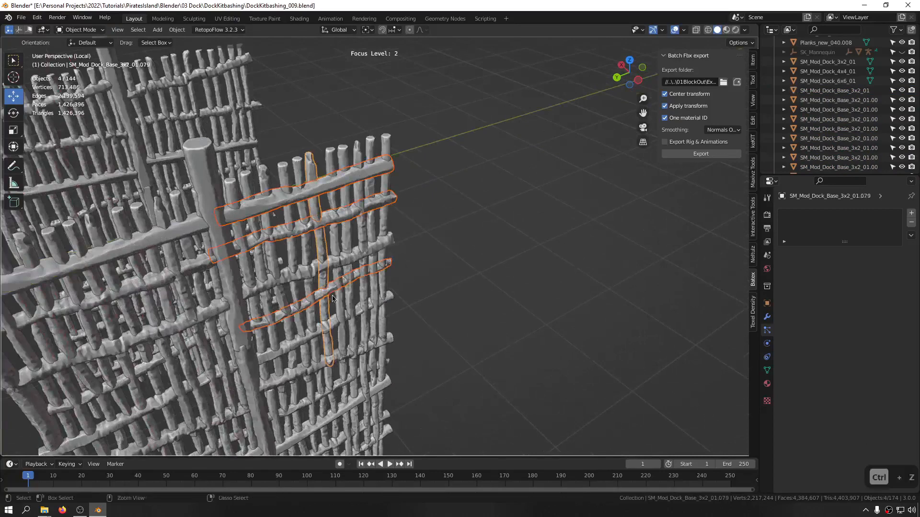
{"action": "key", "text": "ctrl+z"}
{"action": "scroll", "coordinate": [389, 313], "scroll_direction": "up", "scroll_amount": 3}
{"action": "left_click", "coordinate": [392, 286], "text": "shift"}
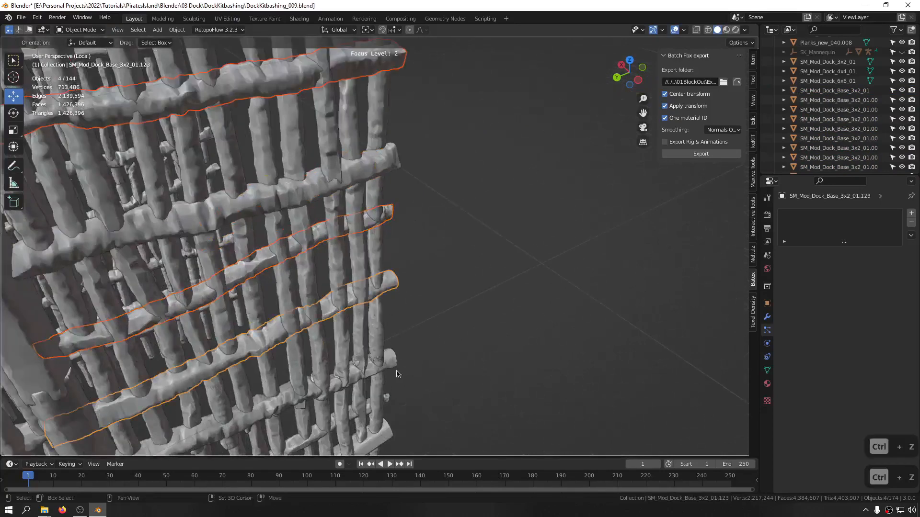
{"action": "left_click", "coordinate": [389, 361], "text": "shift"}
{"action": "middle_click_drag", "start_coordinate": [411, 370], "coordinate": [355, 159], "text": "alt"}
{"action": "scroll", "coordinate": [355, 159], "scroll_direction": "down", "scroll_amount": 4}
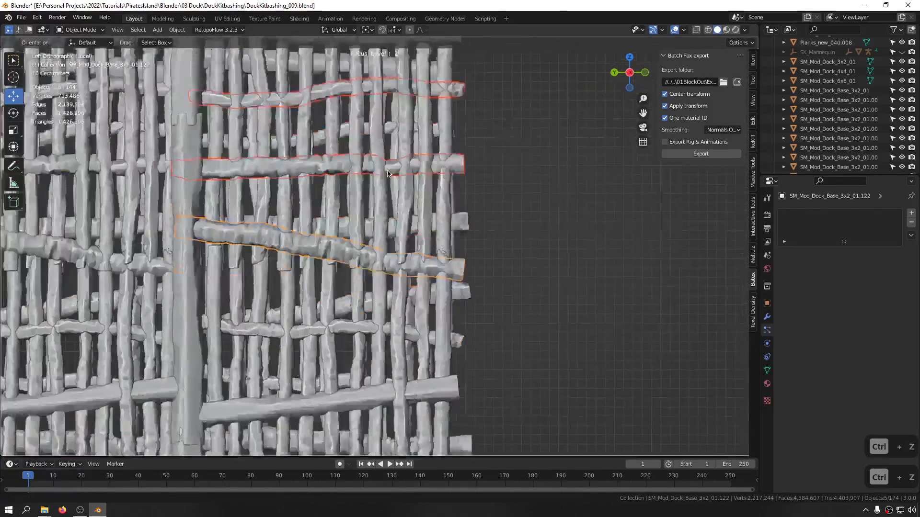
{"action": "middle_click_drag", "start_coordinate": [507, 280], "coordinate": [450, 291]}
{"action": "middle_click_drag", "start_coordinate": [438, 442], "coordinate": [316, 65], "text": "shift"}
{"action": "left_click", "coordinate": [498, 278], "text": "shift"}
{"action": "left_click", "coordinate": [506, 335], "text": "shift"}
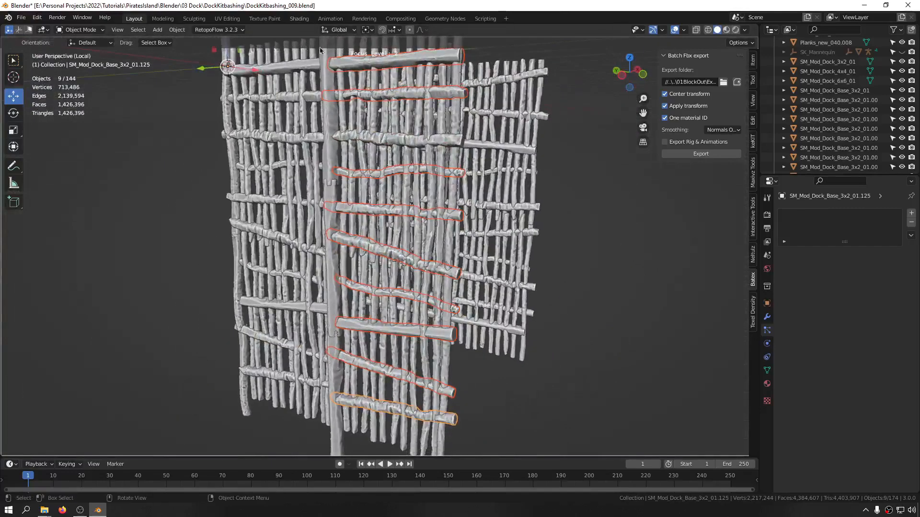
{"action": "left_click", "coordinate": [367, 30]}
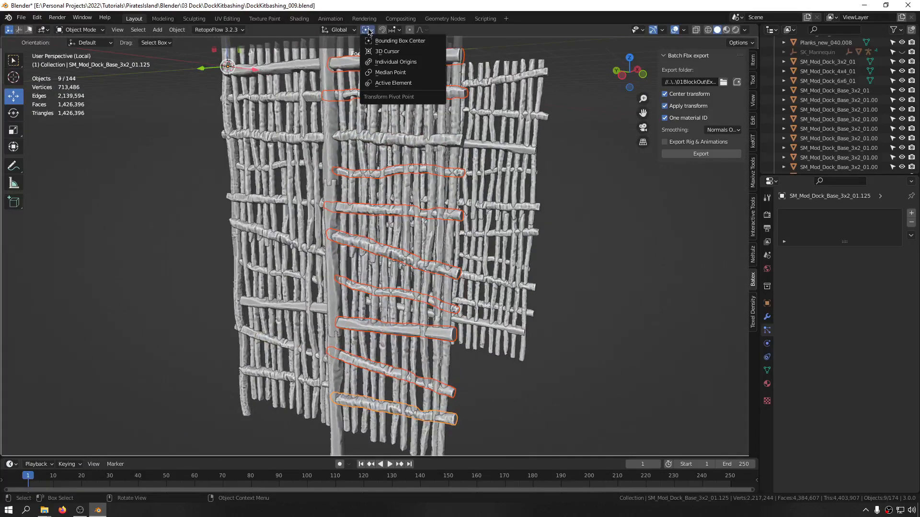
{"action": "left_click", "coordinate": [407, 65]}
Try to rotate the selected horizontal logs in the front view using the Individual Origins pivot, and undo the rotation
{"action": "middle_click_drag", "start_coordinate": [494, 166], "coordinate": [373, 225]}
{"action": "key", "text": "r"}
{"action": "right_click", "coordinate": [384, 176]}
{"action": "key", "text": "r"}
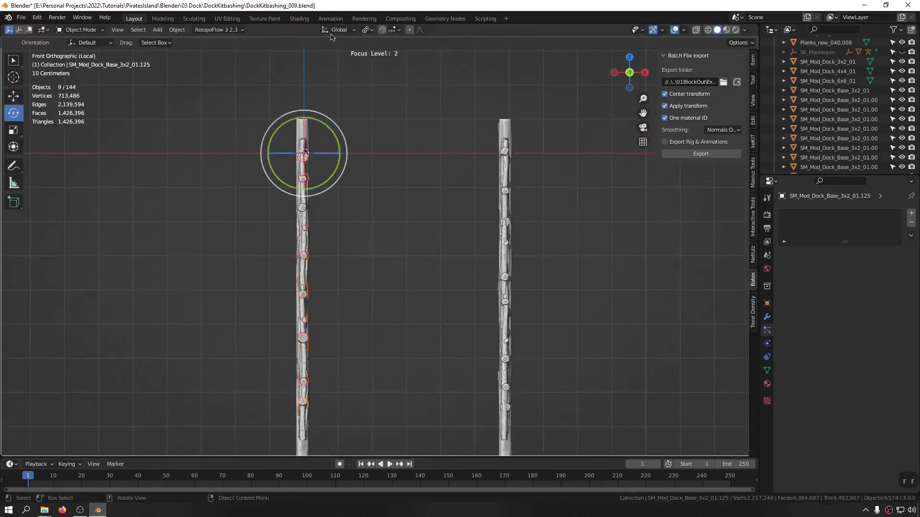
{"action": "left_click", "coordinate": [365, 30]}
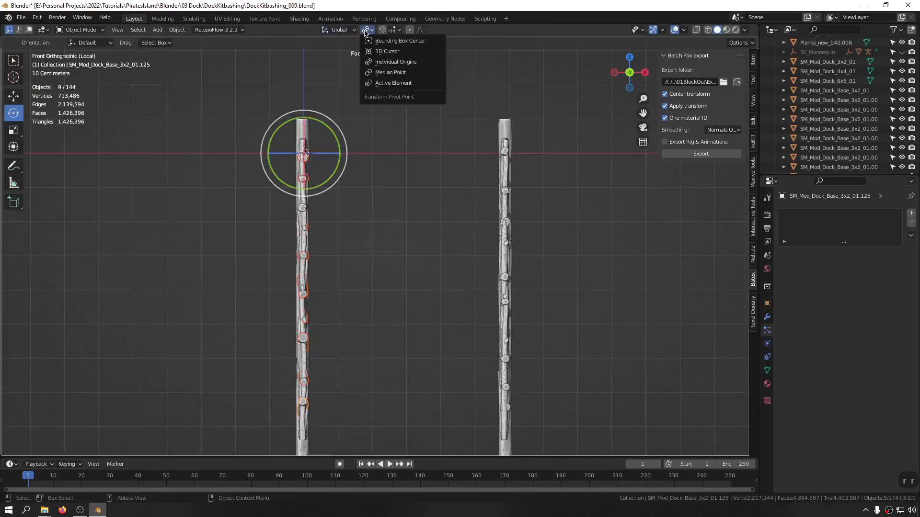
{"action": "left_click", "coordinate": [392, 65]}
{"action": "left_click_drag", "start_coordinate": [334, 133], "coordinate": [337, 152]}
{"action": "key", "text": "ctrl+z"}
{"action": "key", "text": "ctrl+alt+q"}
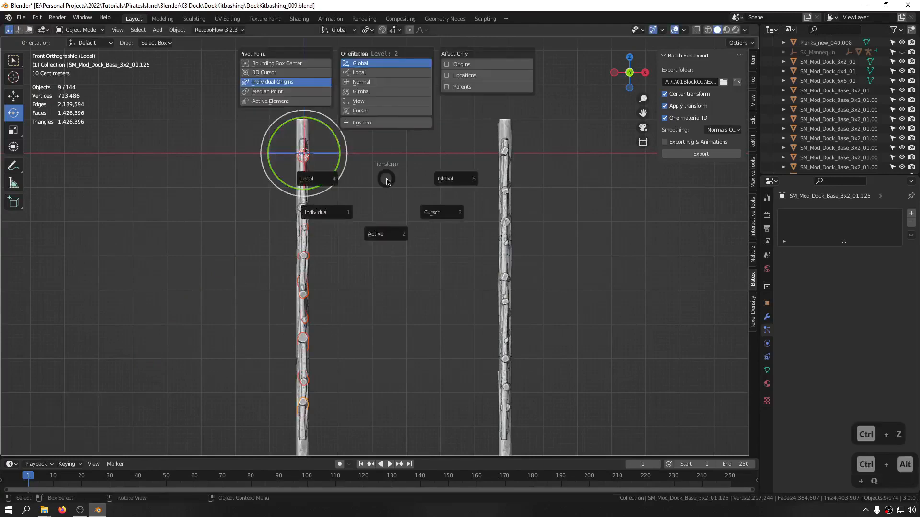
{"action": "left_click", "coordinate": [285, 83]}
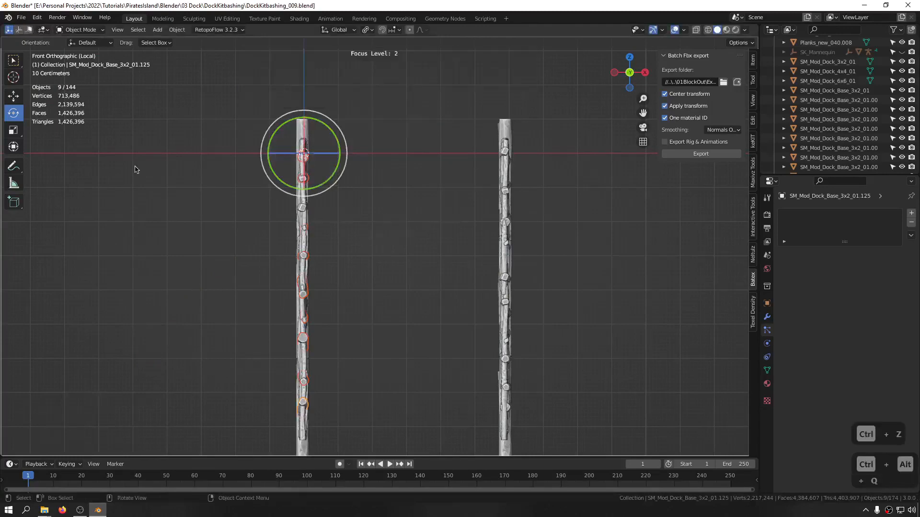
Save the file and move the selected horizontal logs' origins to the centres of their geometry
{"action": "key", "text": "ctrl+s"}
{"action": "middle_click_drag", "start_coordinate": [335, 176], "coordinate": [454, 202]}
{"action": "scroll", "coordinate": [432, 209], "scroll_direction": "up", "scroll_amount": 3}
{"action": "middle_click_drag", "start_coordinate": [221, 189], "coordinate": [424, 226], "text": "shift"}
{"action": "scroll", "coordinate": [302, 186], "scroll_direction": "up", "scroll_amount": 4}
{"action": "scroll", "coordinate": [301, 186], "scroll_direction": "up", "scroll_amount": 2}
{"action": "scroll", "coordinate": [256, 161], "scroll_direction": "down", "scroll_amount": 5}
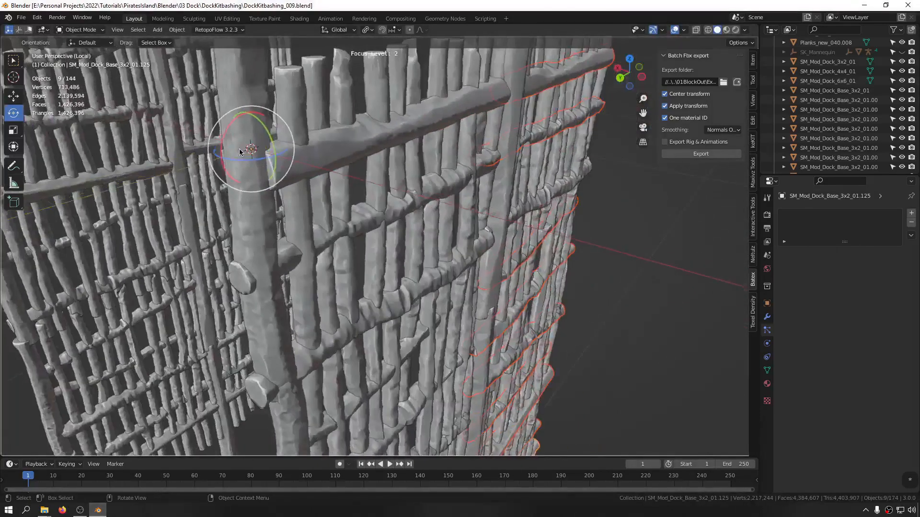
{"action": "middle_click_drag", "start_coordinate": [471, 178], "coordinate": [387, 184]}
{"action": "key", "text": "alt+s"}
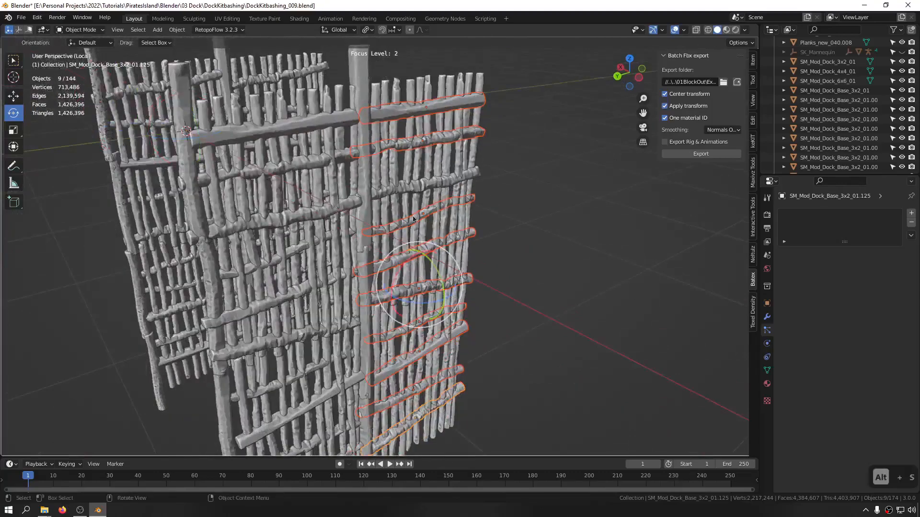
Rotate the selected horizontal logs 198° about the global Y axis around their individual origins
{"action": "middle_click_drag", "start_coordinate": [445, 277], "coordinate": [387, 237]}
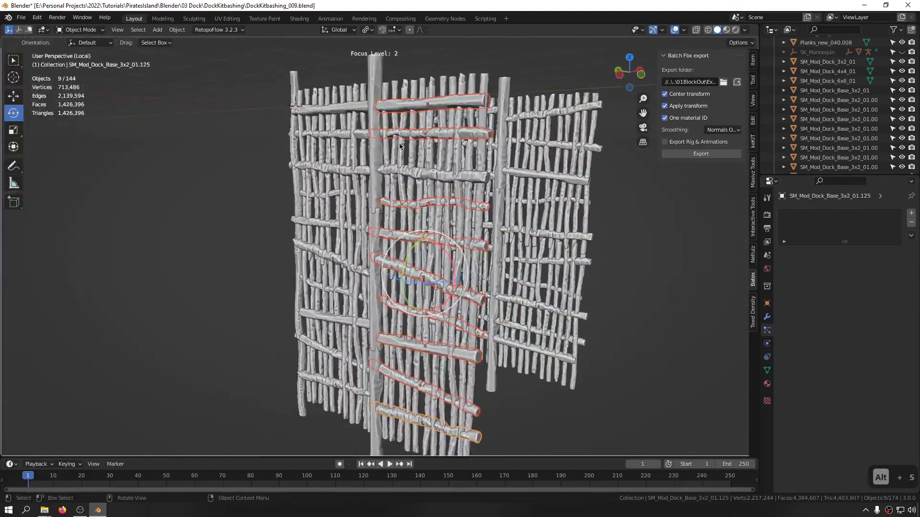
{"action": "middle_click_drag", "start_coordinate": [466, 138], "coordinate": [418, 141]}
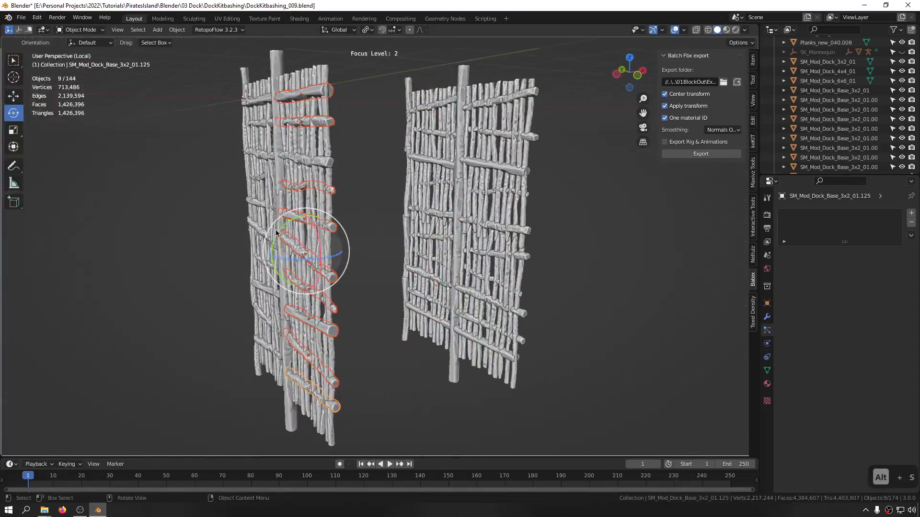
{"action": "middle_click_drag", "start_coordinate": [276, 233], "coordinate": [271, 221], "text": "alt"}
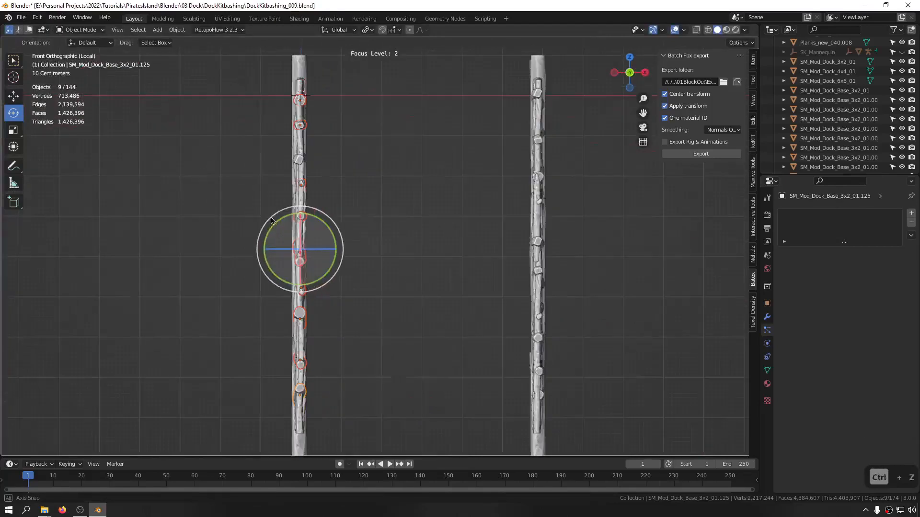
{"action": "left_click_drag", "start_coordinate": [333, 233], "coordinate": [297, 285]}
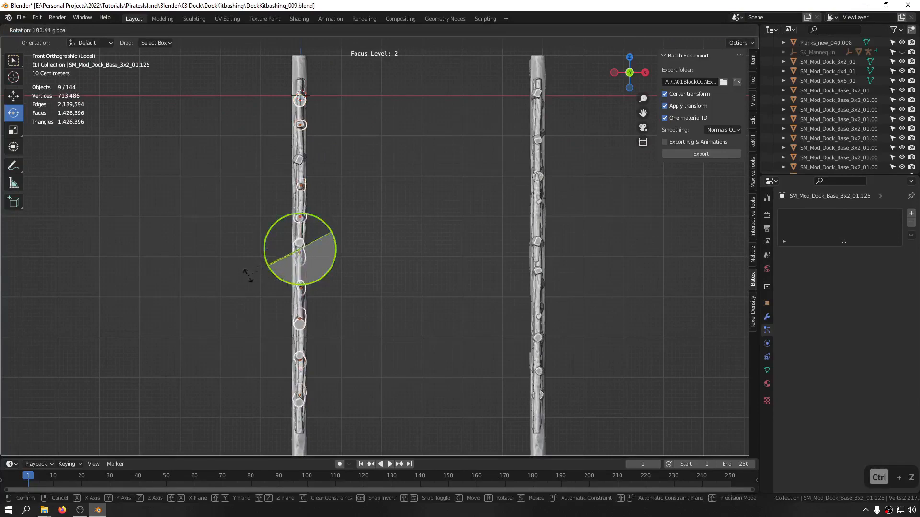
{"action": "left_click", "coordinate": [218, 265]}
{"action": "middle_click_drag", "start_coordinate": [218, 265], "coordinate": [369, 246]}
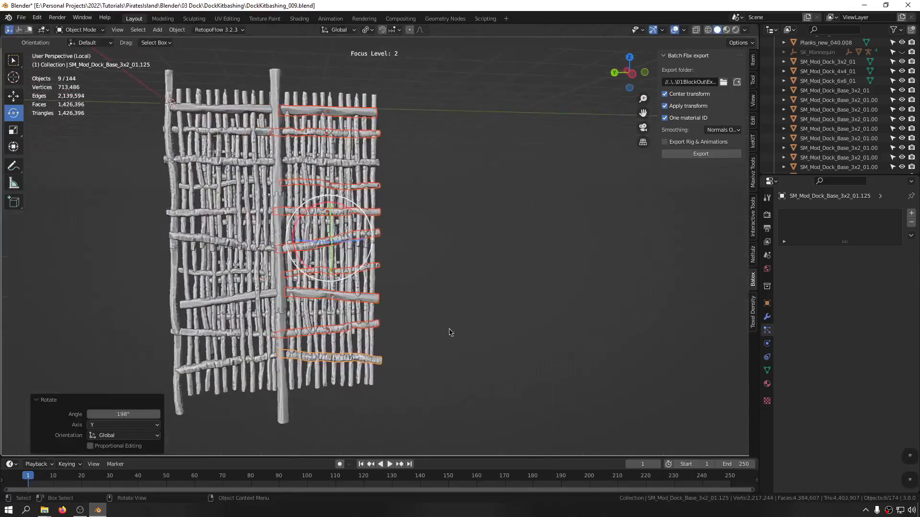
Rotate the lowest horizontal log of the outer lattice half -14.1° and the log above it 12.2° in the side view
{"action": "scroll", "coordinate": [280, 316], "scroll_direction": "up", "scroll_amount": 5}
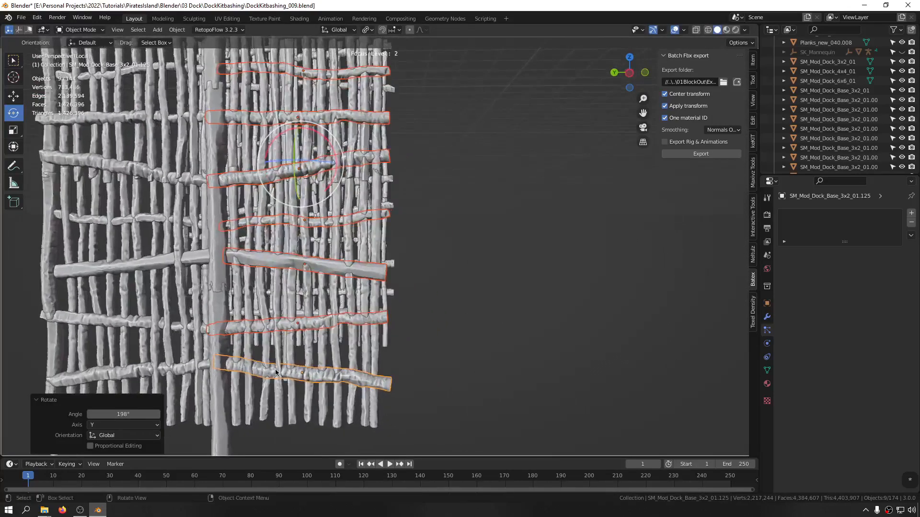
{"action": "left_click", "coordinate": [276, 374]}
{"action": "middle_click_drag", "start_coordinate": [337, 359], "coordinate": [349, 351]}
{"action": "middle_click_drag", "start_coordinate": [224, 324], "coordinate": [239, 372], "text": "shift"}
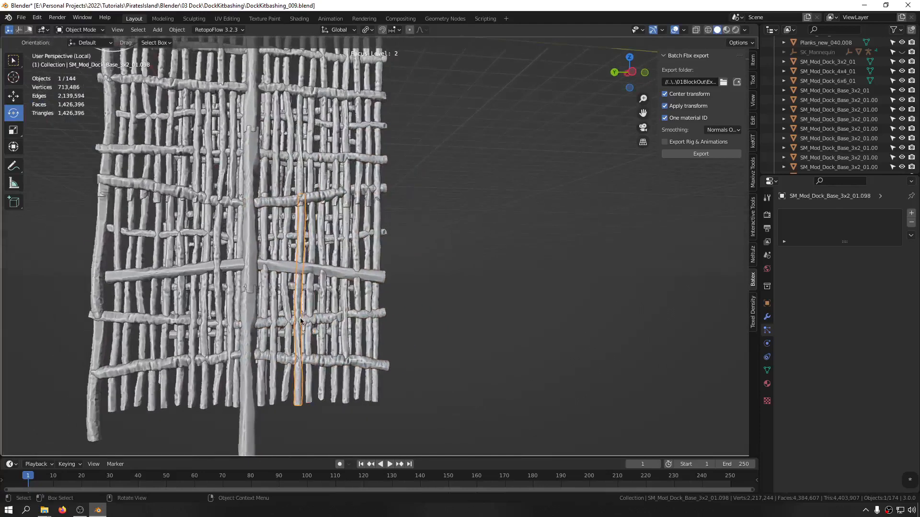
{"action": "middle_click_drag", "start_coordinate": [301, 321], "coordinate": [307, 368]}
{"action": "left_click", "coordinate": [301, 410]}
{"action": "middle_click_drag", "start_coordinate": [303, 409], "coordinate": [334, 291], "text": "shift"}
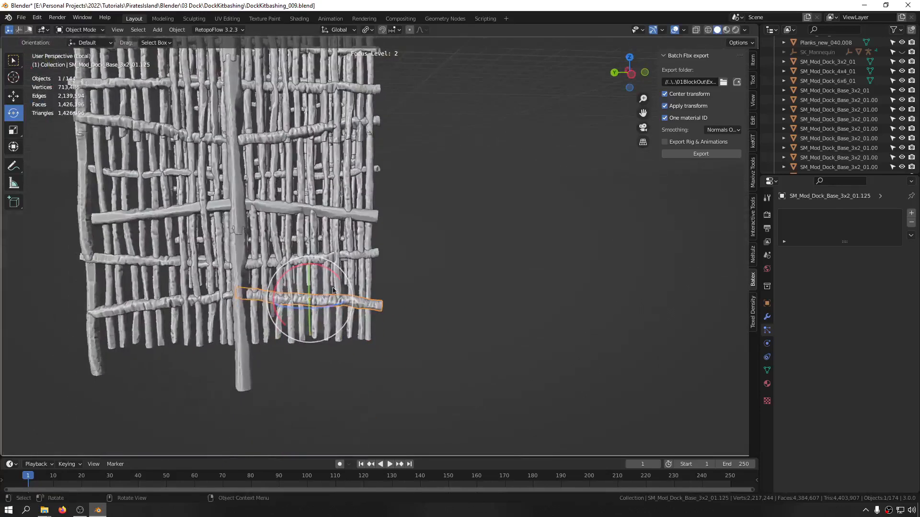
{"action": "middle_click_drag", "start_coordinate": [407, 284], "coordinate": [411, 279], "text": "alt"}
{"action": "key", "text": "r"}
{"action": "left_click", "coordinate": [384, 247]}
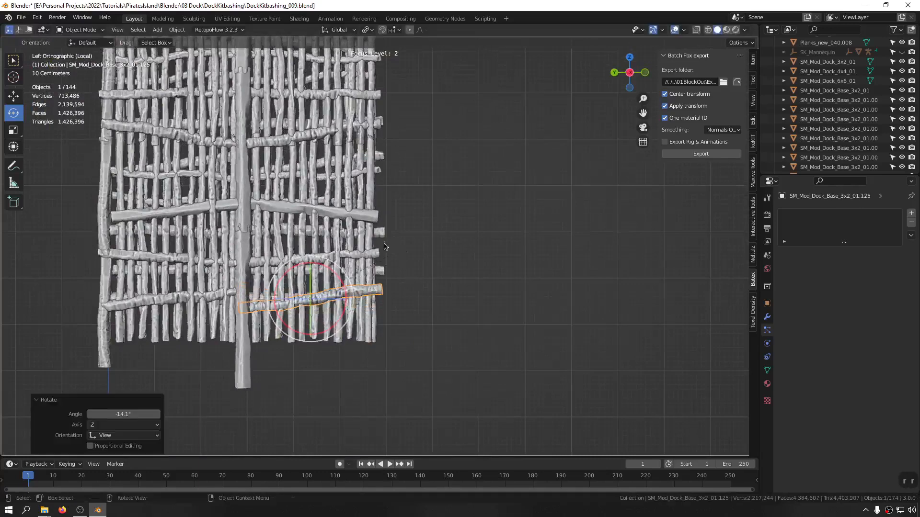
{"action": "left_click", "coordinate": [343, 259]}
{"action": "key", "text": "r"}
{"action": "left_click", "coordinate": [425, 285]}
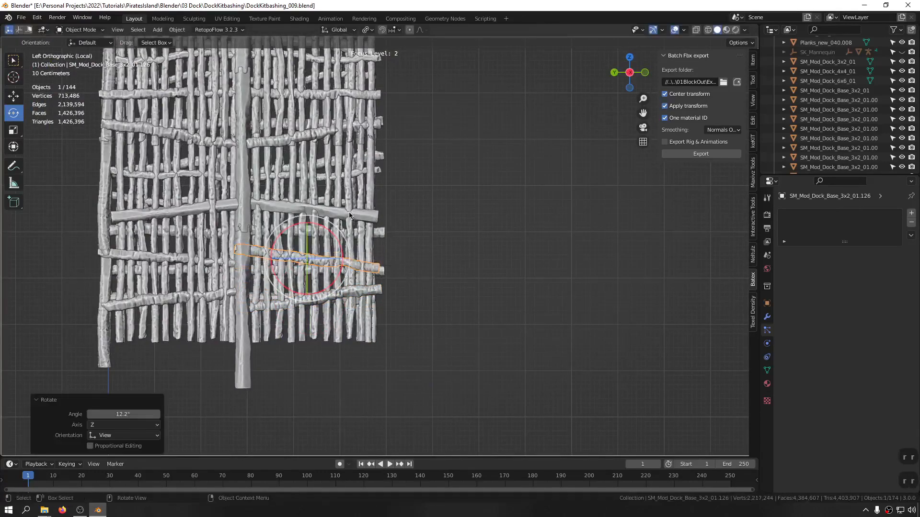
Level the outer half's thick horizontal log with rotations of -16.1° and 9.21°, and place it slightly lower on the lattice
{"action": "left_click", "coordinate": [359, 213]}
{"action": "key", "text": "r"}
{"action": "left_click", "coordinate": [358, 203]}
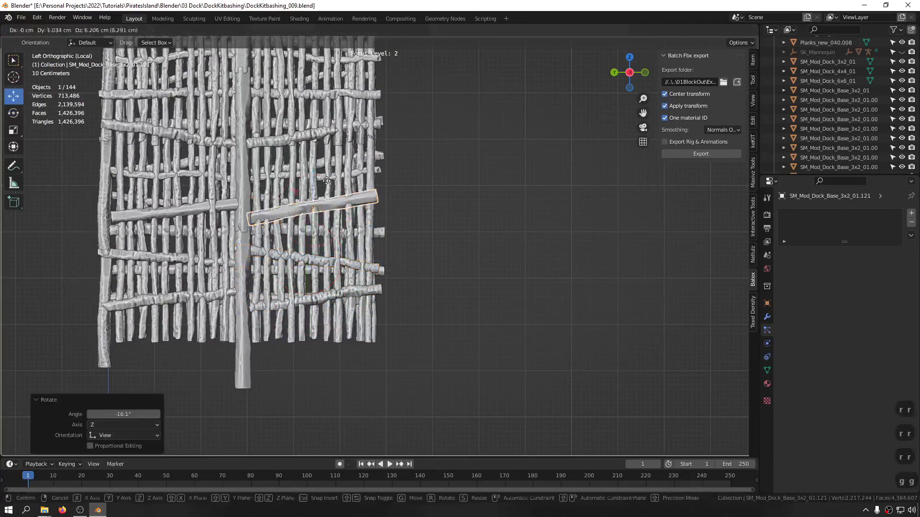
{"action": "key", "text": "g"}
{"action": "left_click", "coordinate": [322, 152]}
{"action": "key", "text": "r"}
{"action": "left_click", "coordinate": [393, 215]}
{"action": "key", "text": "g"}
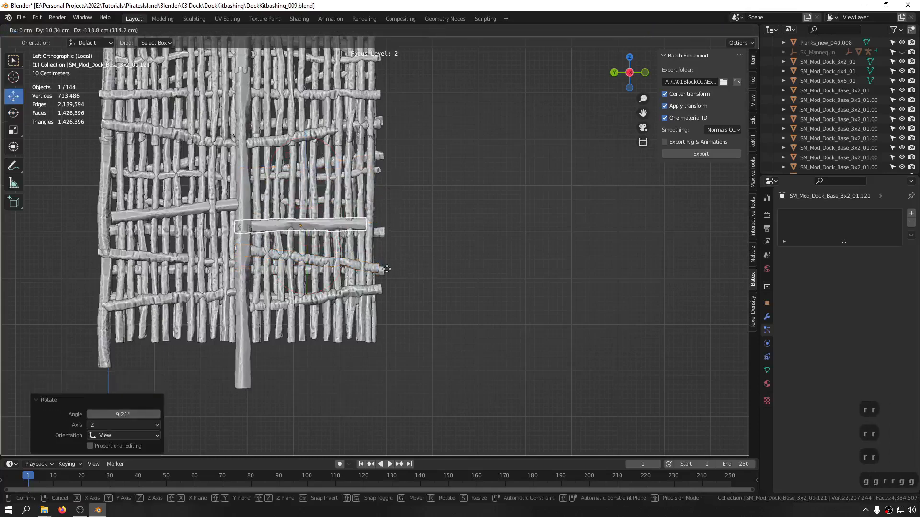
{"action": "left_click", "coordinate": [388, 269]}
{"action": "key", "text": "g"}
{"action": "left_click", "coordinate": [400, 257]}
Rotate the knobbly horizontal log above the thick log 17.2° and move it down
{"action": "scroll", "coordinate": [324, 242], "scroll_direction": "up", "scroll_amount": 1}
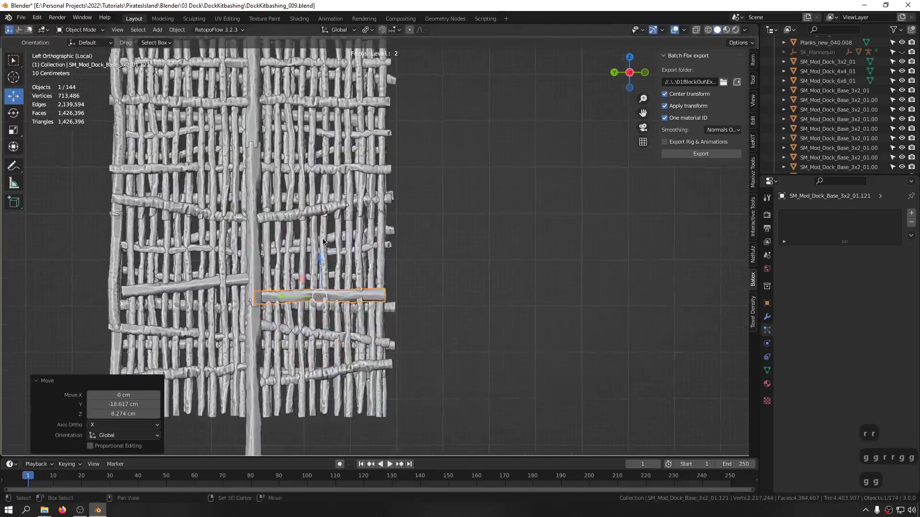
{"action": "left_click", "coordinate": [335, 209]}
{"action": "key", "text": "r"}
{"action": "key", "text": "r"}
{"action": "left_click", "coordinate": [411, 213]}
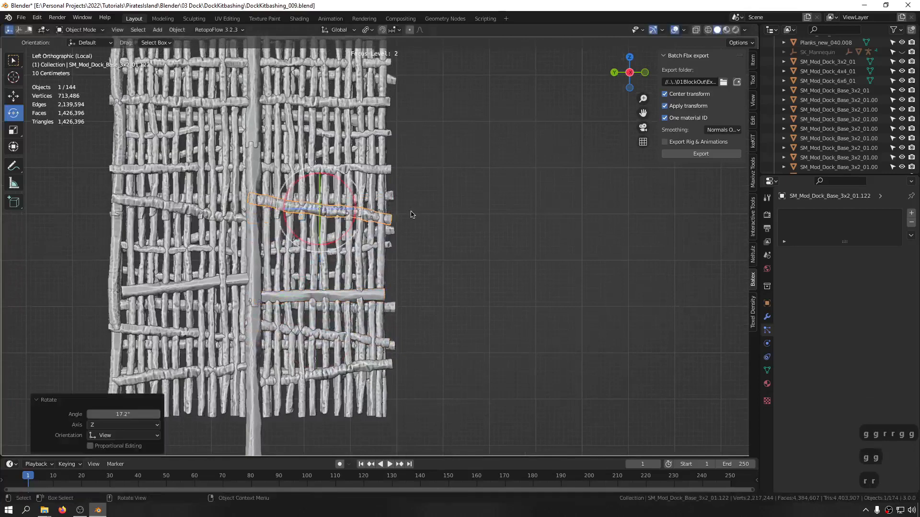
{"action": "key", "text": "g"}
{"action": "key", "text": "g"}
{"action": "left_click", "coordinate": [409, 248]}
Rotate the fifth horizontal log from the top about -9°, lower it, and lower the thin log above it
{"action": "left_click", "coordinate": [363, 171]}
{"action": "key", "text": "r"}
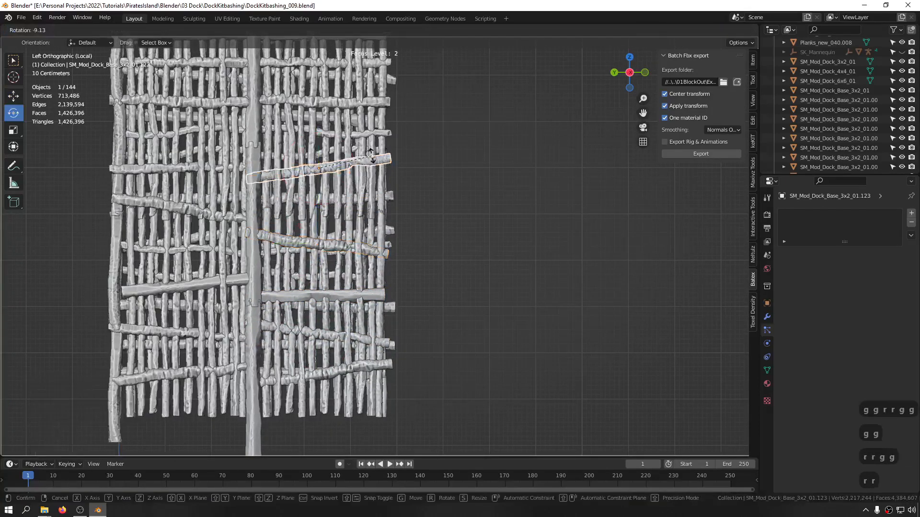
{"action": "left_click", "coordinate": [372, 155]}
{"action": "key", "text": "g"}
{"action": "left_click", "coordinate": [371, 174]}
{"action": "left_click", "coordinate": [376, 136]}
{"action": "key", "text": "g"}
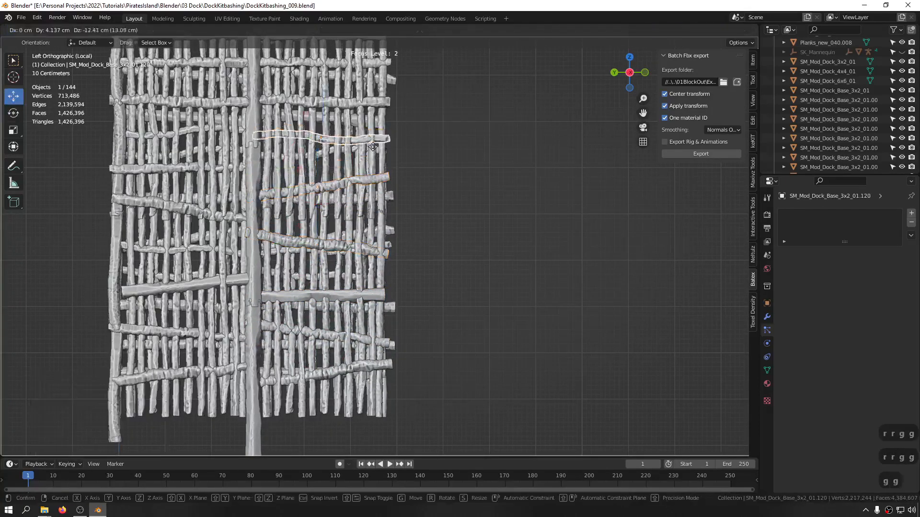
{"action": "left_click", "coordinate": [374, 156]}
Try to rotate the third horizontal log from the top, and move its origin to the centre of its geometry
{"action": "left_click", "coordinate": [379, 104]}
{"action": "middle_click_drag", "start_coordinate": [379, 104], "coordinate": [380, 188], "text": "shift"}
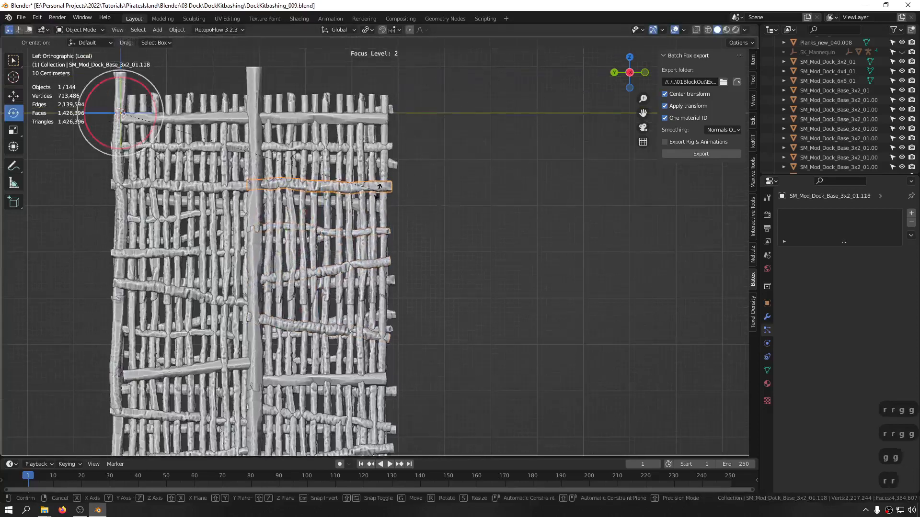
{"action": "key", "text": "r"}
{"action": "key", "text": "r"}
{"action": "left_click", "coordinate": [378, 187]}
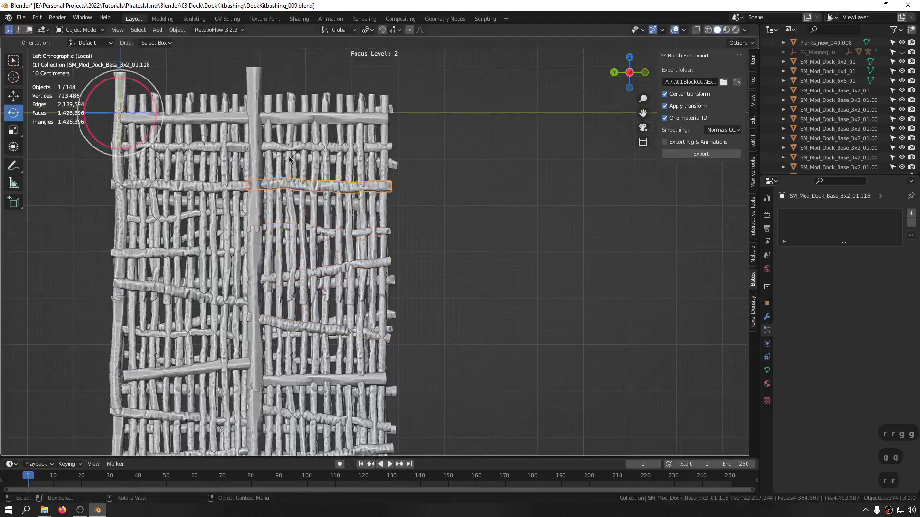
{"action": "middle_click_drag", "start_coordinate": [290, 159], "coordinate": [377, 149]}
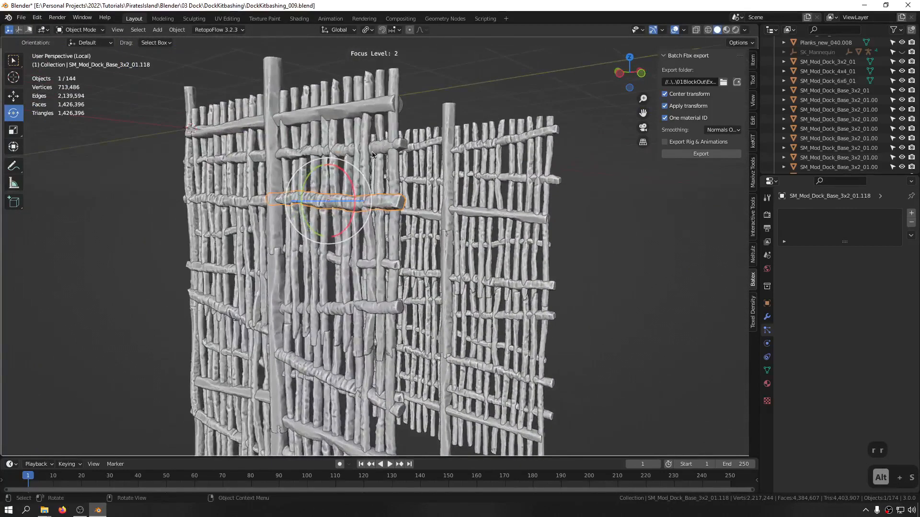
Rotate the outer half's two topmost horizontal logs in the side view, and rotate the thick top one a further -10.3°
{"action": "left_click", "coordinate": [372, 144]}
{"action": "left_click", "coordinate": [361, 110], "text": "shift"}
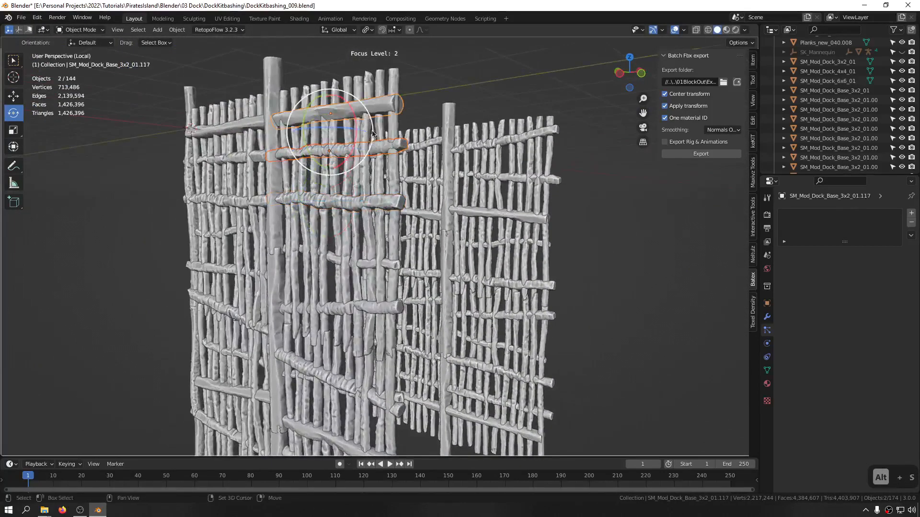
{"action": "middle_click_drag", "start_coordinate": [361, 110], "coordinate": [429, 200], "text": "alt"}
{"action": "scroll", "coordinate": [430, 201], "scroll_direction": "up", "scroll_amount": 3}
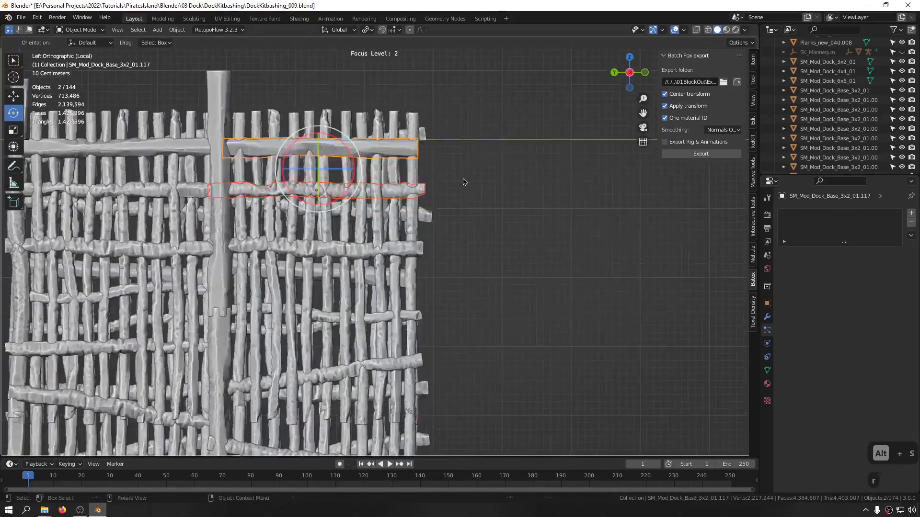
{"action": "left_click", "coordinate": [390, 160]}
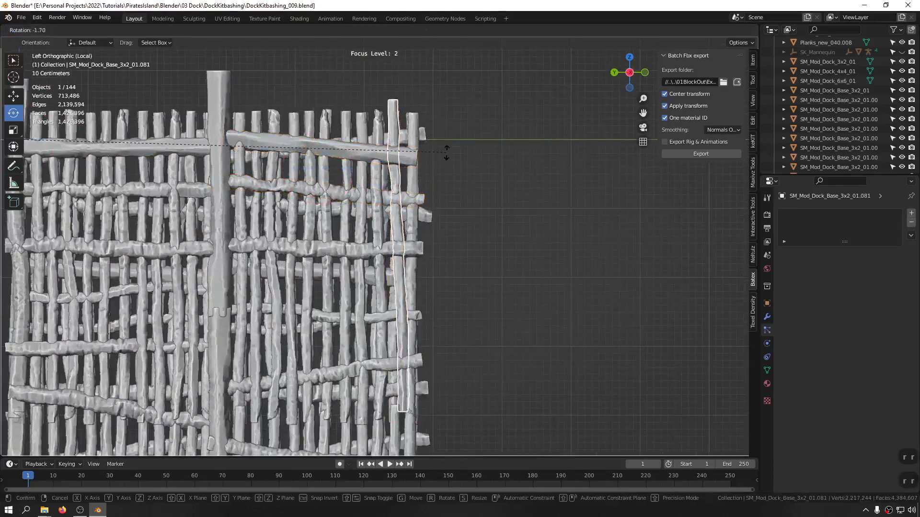
{"action": "left_click", "coordinate": [409, 158]}
{"action": "key", "text": "r"}
{"action": "left_click", "coordinate": [427, 128]}
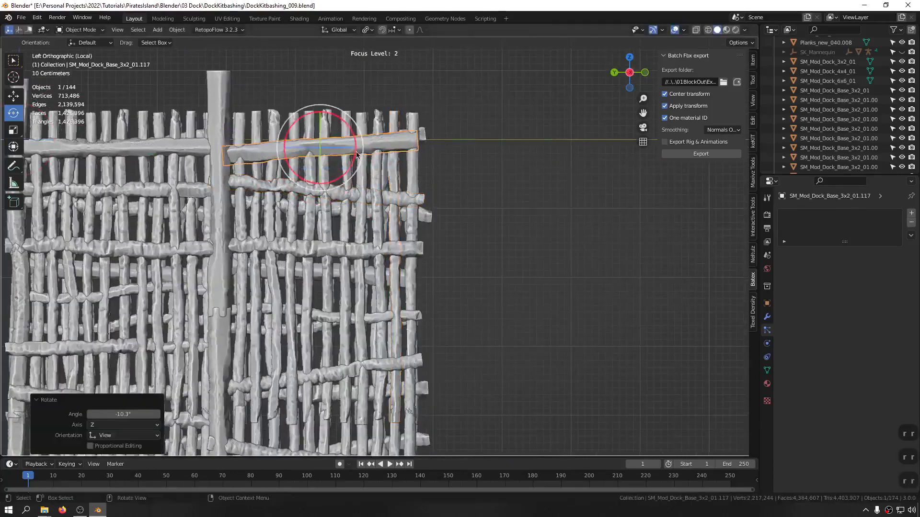
Move the thick top log down 276.38 cm along Z to the middle of the outer lattice half
{"action": "key", "text": "shift+space"}
{"action": "key", "text": "g"}
{"action": "left_click_drag", "start_coordinate": [320, 125], "coordinate": [326, 203]}
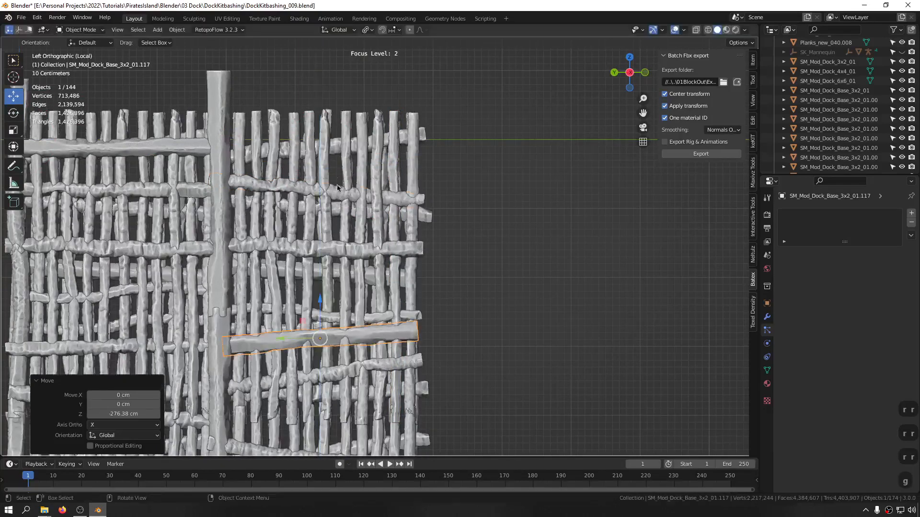
Move the second horizontal log up into the empty top position and rotate it so it rises towards the outer edge
{"action": "left_click", "coordinate": [337, 186]}
{"action": "left_click_drag", "start_coordinate": [317, 156], "coordinate": [317, 106]}
{"action": "key", "text": "r"}
{"action": "key", "text": "r"}
{"action": "left_click", "coordinate": [340, 140]}
Move the next horizontal log up 38.194 cm along Z and raise the relocated thick log 63.193 cm
{"action": "key", "text": "shift+space"}
{"action": "key", "text": "g"}
{"action": "left_click", "coordinate": [316, 254]}
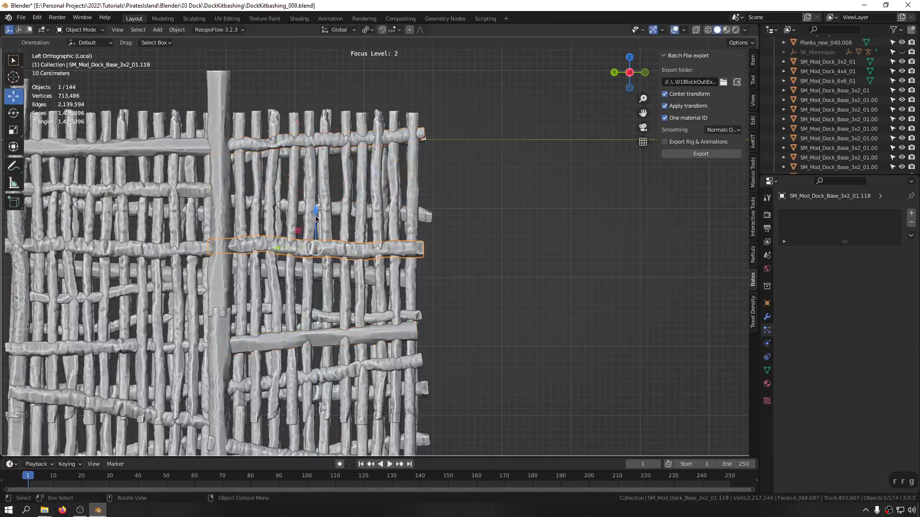
{"action": "left_click_drag", "start_coordinate": [316, 218], "coordinate": [316, 192]}
{"action": "middle_click_drag", "start_coordinate": [261, 278], "coordinate": [319, 223], "text": "shift"}
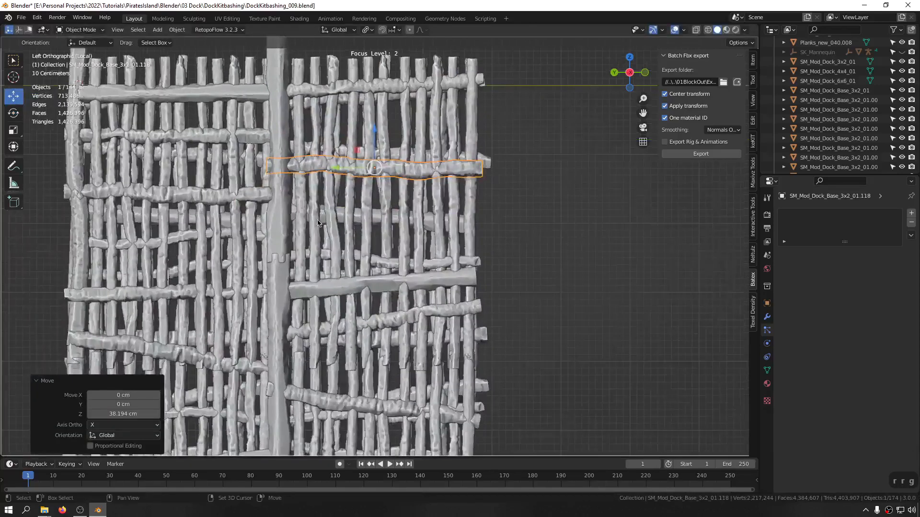
{"action": "left_click", "coordinate": [318, 294]}
{"action": "left_click_drag", "start_coordinate": [377, 265], "coordinate": [374, 221]}
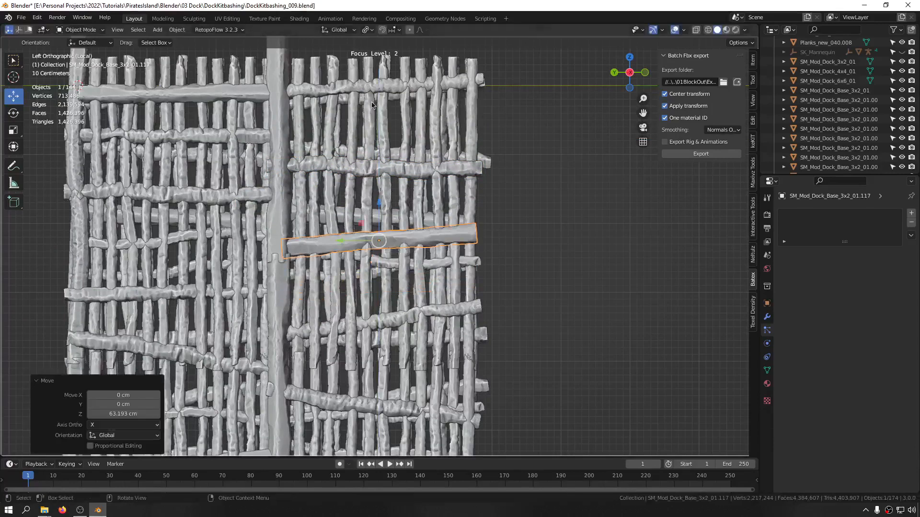
Rotate the knobbly log above the lower thick log so that it slopes upward towards the outer edge
{"action": "scroll", "coordinate": [334, 220], "scroll_direction": "down", "scroll_amount": 5}
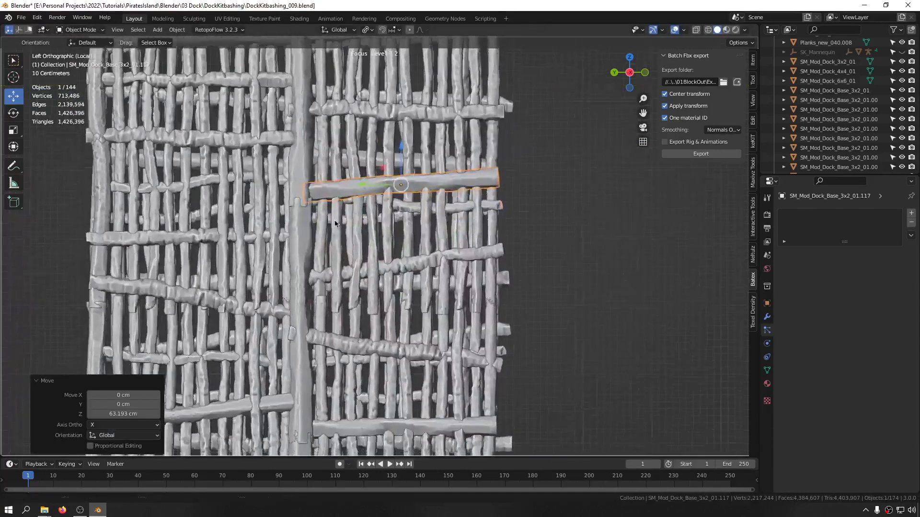
{"action": "middle_click_drag", "start_coordinate": [335, 220], "coordinate": [376, 293]}
{"action": "left_click", "coordinate": [381, 293]}
{"action": "scroll", "coordinate": [372, 295], "scroll_direction": "up", "scroll_amount": 4}
{"action": "key", "text": "r"}
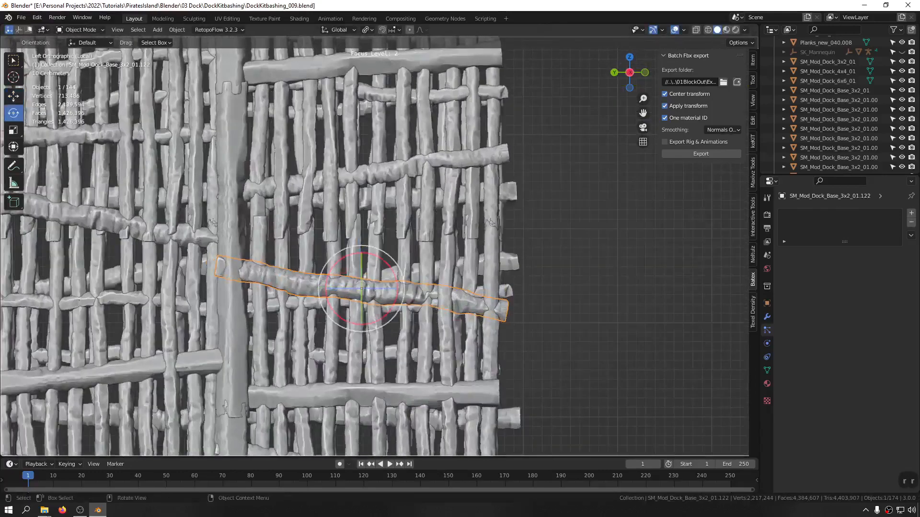
{"action": "key", "text": "r"}
{"action": "left_click", "coordinate": [546, 328]}
{"action": "middle_click_drag", "start_coordinate": [546, 327], "coordinate": [568, 303], "text": "shift"}
{"action": "middle_click_drag", "start_coordinate": [567, 303], "coordinate": [416, 286], "text": "ctrl"}
{"action": "left_click", "coordinate": [568, 346]}
Rotate the lowest horizontal log 21.8°, flip it end to end by about -190°, and move it down
{"action": "scroll", "coordinate": [568, 346], "scroll_direction": "down", "scroll_amount": 8}
{"action": "key", "text": "ctrl+KP_3"}
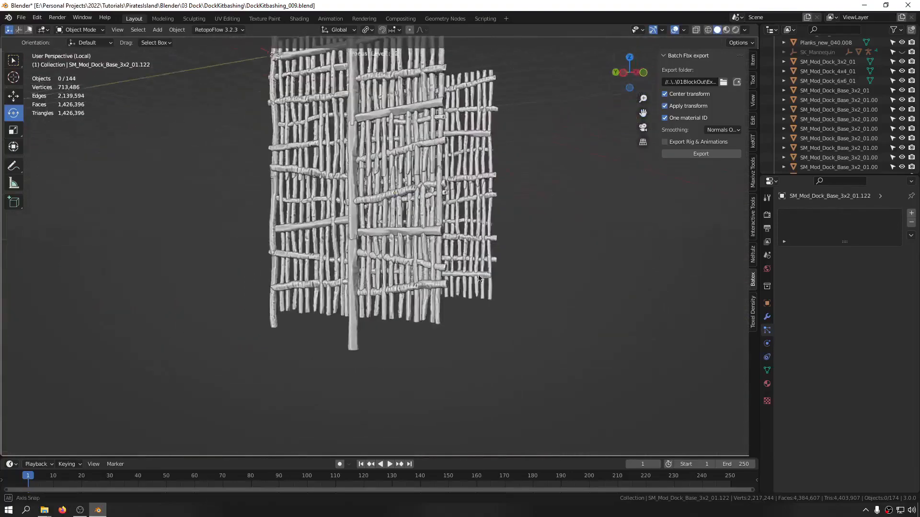
{"action": "scroll", "coordinate": [416, 287], "scroll_direction": "up", "scroll_amount": 3}
{"action": "left_click", "coordinate": [428, 277]}
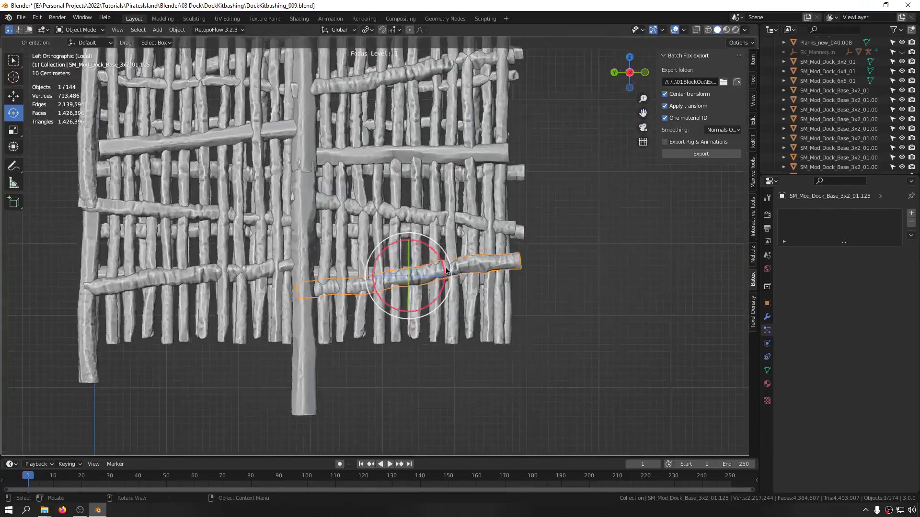
{"action": "key", "text": "r"}
{"action": "left_click", "coordinate": [454, 283]}
{"action": "key", "text": "r"}
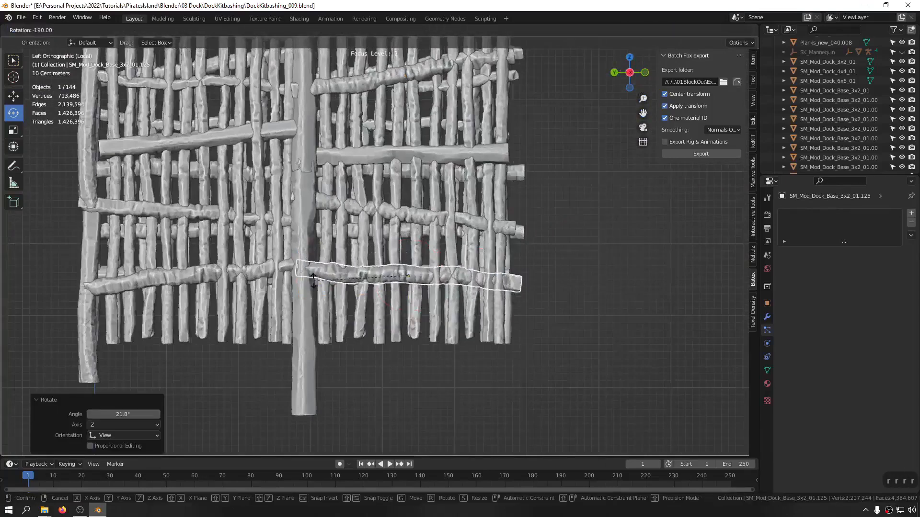
{"action": "left_click", "coordinate": [314, 284]}
{"action": "key", "text": "g"}
{"action": "key", "text": "g"}
{"action": "left_click", "coordinate": [309, 325]}
{"action": "left_click", "coordinate": [579, 286]}
Flip the second-lowest horizontal log end to end until nearly level, and move it down 31.012 cm along Z
{"action": "scroll", "coordinate": [469, 288], "scroll_direction": "up", "scroll_amount": 1}
{"action": "middle_click_drag", "start_coordinate": [469, 288], "coordinate": [470, 288]}
{"action": "scroll", "coordinate": [469, 288], "scroll_direction": "down", "scroll_amount": 3}
{"action": "middle_click_drag", "start_coordinate": [396, 310], "coordinate": [398, 355], "text": "shift"}
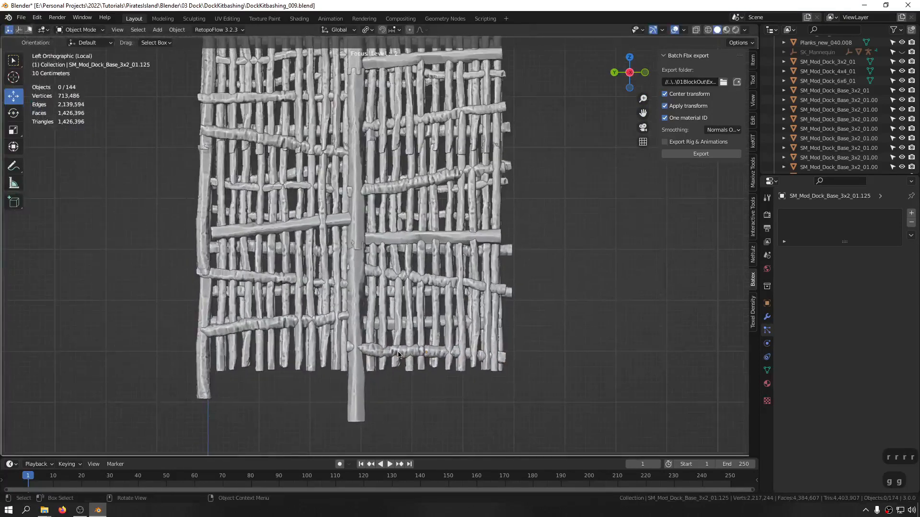
{"action": "left_click", "coordinate": [477, 289]}
{"action": "key", "text": "r"}
{"action": "key", "text": "r"}
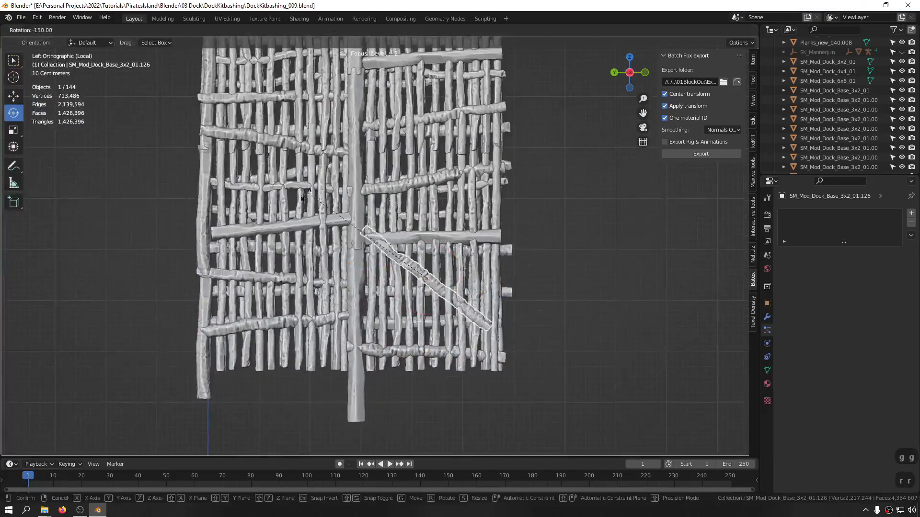
{"action": "left_click", "coordinate": [307, 280]}
{"action": "left_click_drag", "start_coordinate": [426, 261], "coordinate": [426, 288]}
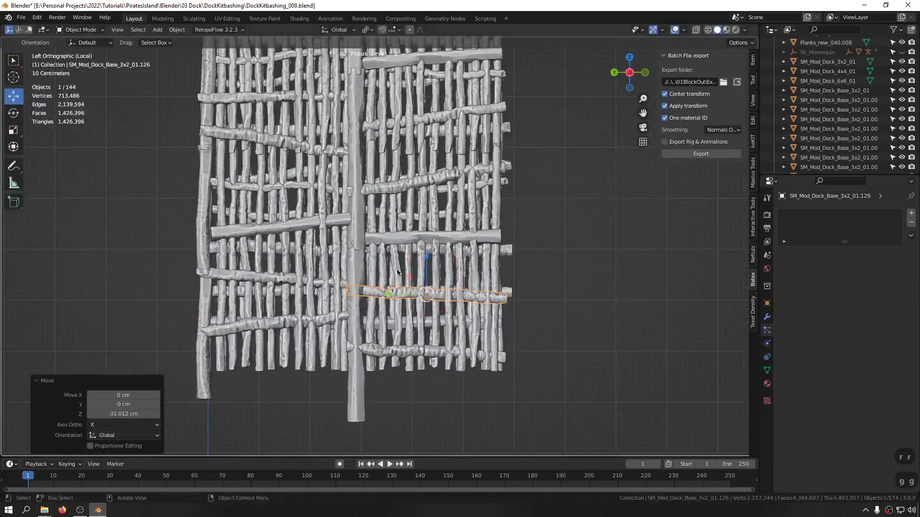
Move the lower thick log up along Z to just below the other thick log on the outer lattice half
{"action": "middle_click_drag", "start_coordinate": [431, 269], "coordinate": [458, 280]}
{"action": "left_click", "coordinate": [447, 228]}
{"action": "left_click_drag", "start_coordinate": [439, 273], "coordinate": [439, 141]}
{"action": "key", "text": "shift+d"}
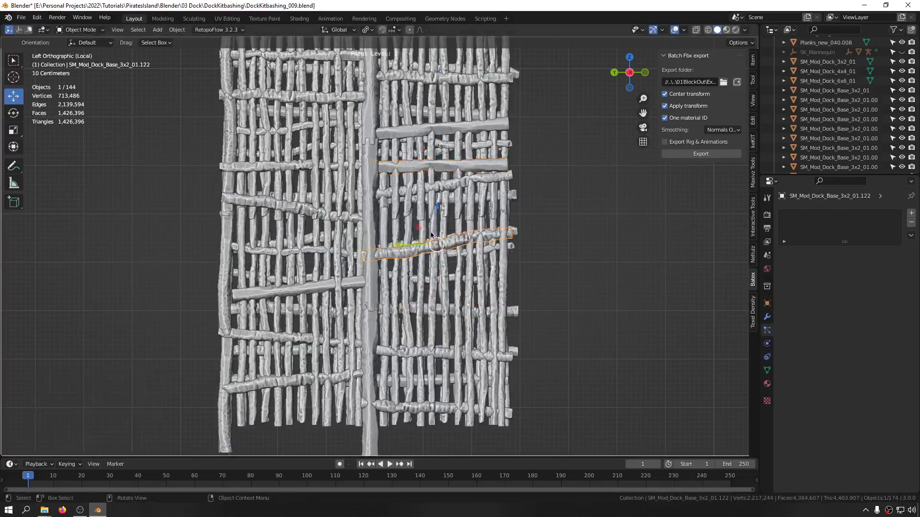
Rotate the knobbly middle log 15.8° and move it down 29.656 cm along Z into the gap below
{"action": "left_click", "coordinate": [525, 283]}
{"action": "key", "text": "r"}
{"action": "left_click", "coordinate": [520, 301]}
{"action": "key", "text": "g"}
{"action": "key", "text": "z"}
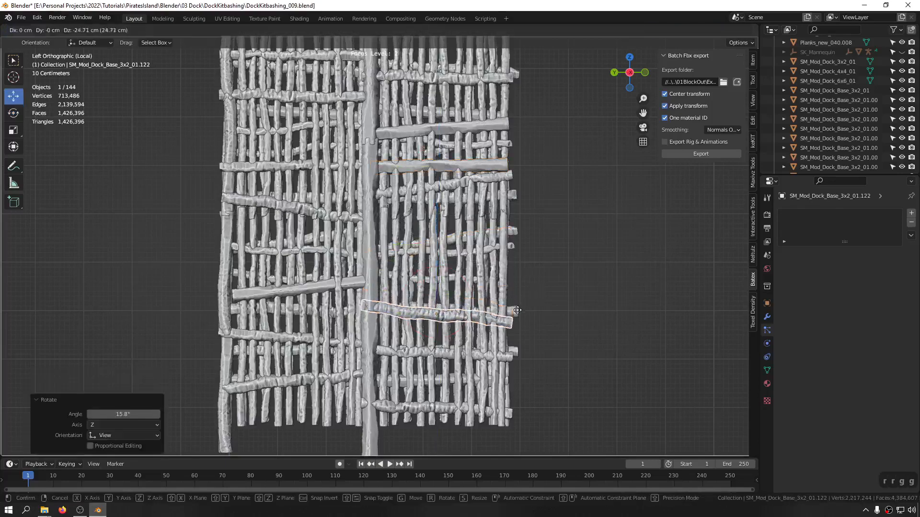
{"action": "left_click", "coordinate": [528, 310]}
Move the thick horizontal log on the other half of this wall 13.773 cm along Y
{"action": "middle_click_drag", "start_coordinate": [528, 310], "coordinate": [384, 323]}
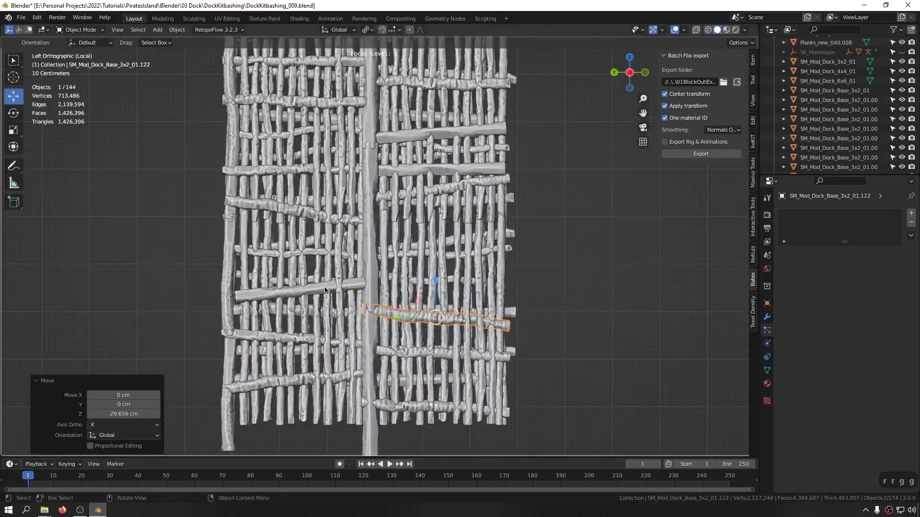
{"action": "left_click", "coordinate": [342, 293]}
{"action": "scroll", "coordinate": [294, 293], "scroll_direction": "up", "scroll_amount": 8}
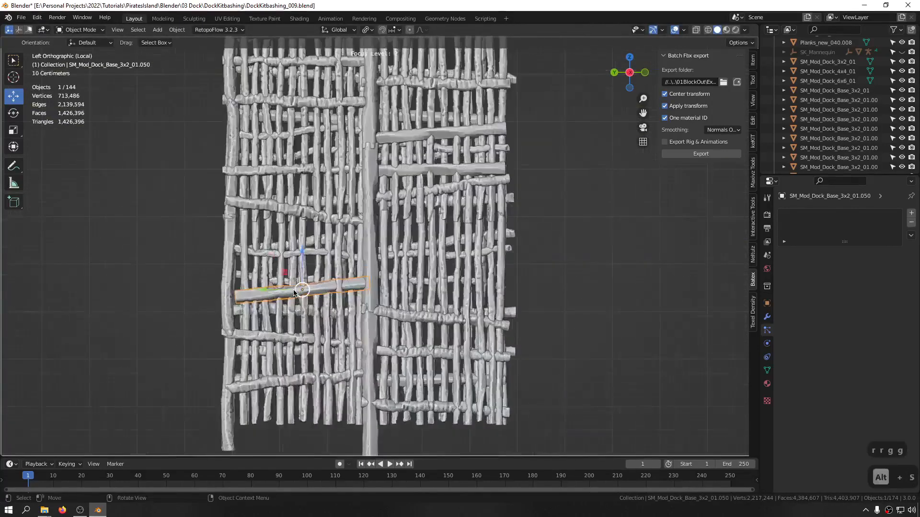
{"action": "left_click_drag", "start_coordinate": [289, 292], "coordinate": [267, 291]}
Select all logs of the lattice wall offset along X from the world origin and try to move them
{"action": "scroll", "coordinate": [267, 290], "scroll_direction": "down", "scroll_amount": 10}
{"action": "middle_click_drag", "start_coordinate": [267, 291], "coordinate": [359, 276]}
{"action": "left_click_drag", "start_coordinate": [494, 71], "coordinate": [369, 266]}
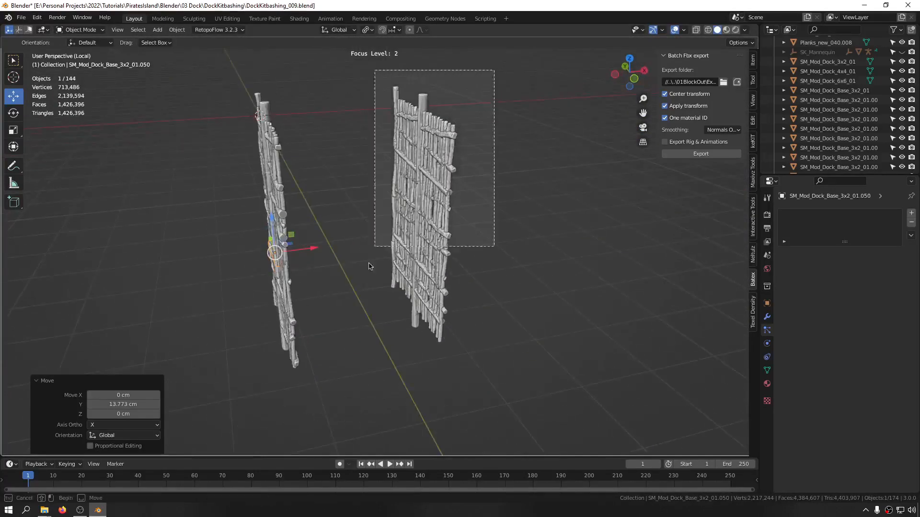
{"action": "left_click_drag", "start_coordinate": [376, 379], "coordinate": [376, 379]}
{"action": "middle_click_drag", "start_coordinate": [375, 283], "coordinate": [353, 307]}
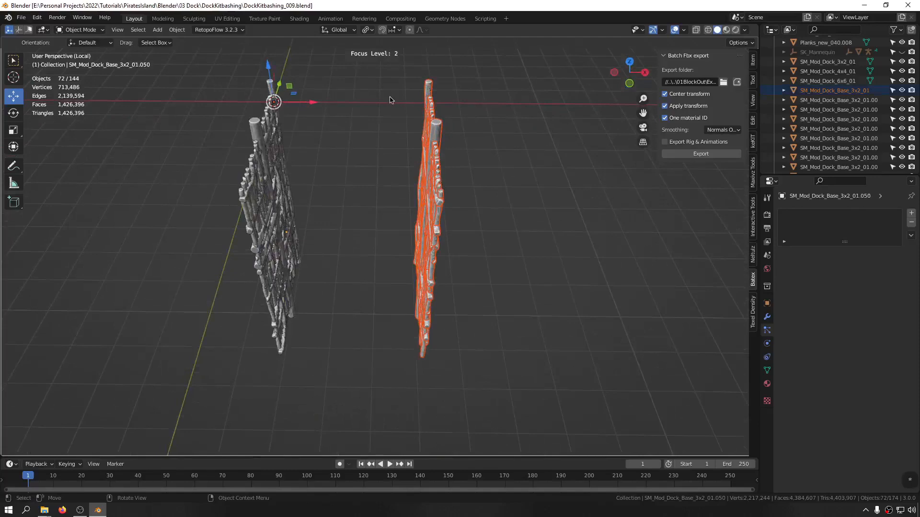
{"action": "middle_click_drag", "start_coordinate": [390, 100], "coordinate": [425, 156], "text": "alt"}
{"action": "scroll", "coordinate": [450, 145], "scroll_direction": "up", "scroll_amount": 13}
{"action": "scroll", "coordinate": [384, 179], "scroll_direction": "down", "scroll_amount": 10}
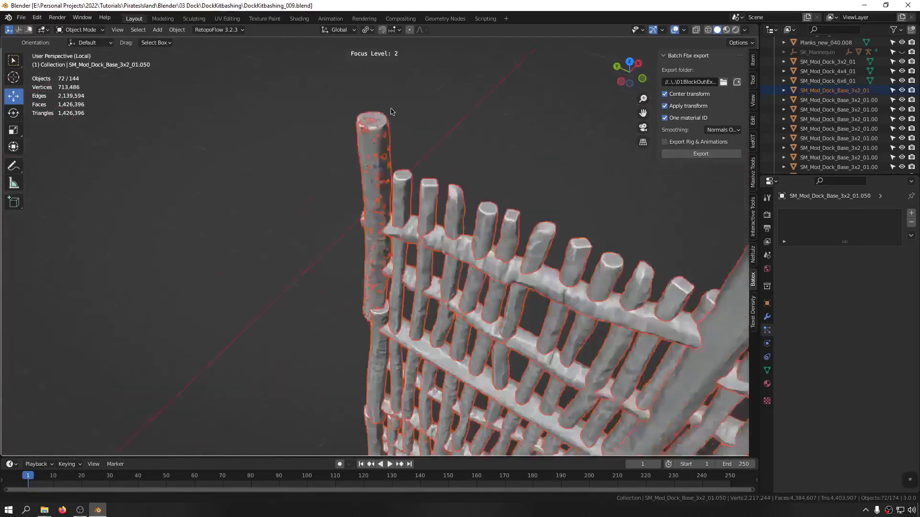
{"action": "key", "text": "g"}
{"action": "right_click", "coordinate": [462, 148]}
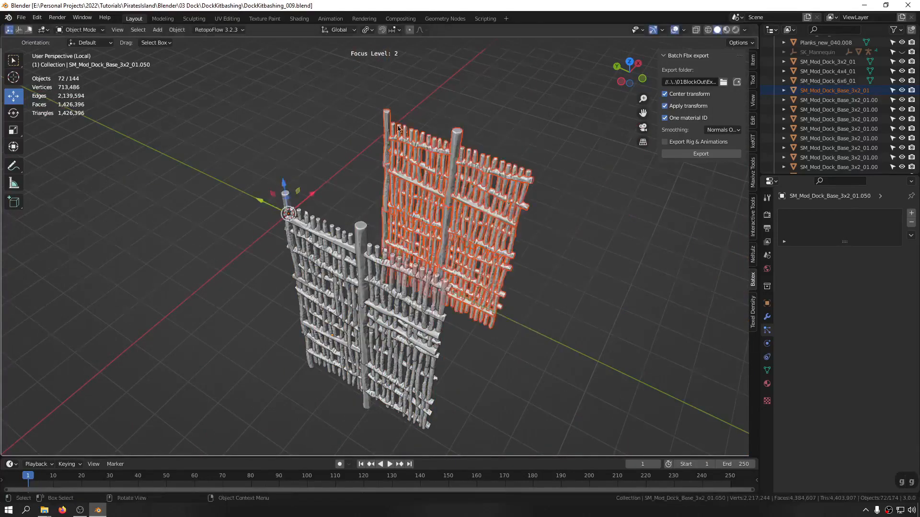
Test-move the top corner post log of the offset lattice wall to check for overlapping duplicates
{"action": "scroll", "coordinate": [389, 116], "scroll_direction": "up", "scroll_amount": 8}
{"action": "left_click", "coordinate": [384, 110]}
{"action": "key", "text": "g"}
{"action": "right_click", "coordinate": [467, 120]}
{"action": "scroll", "coordinate": [288, 178], "scroll_direction": "down", "scroll_amount": 4}
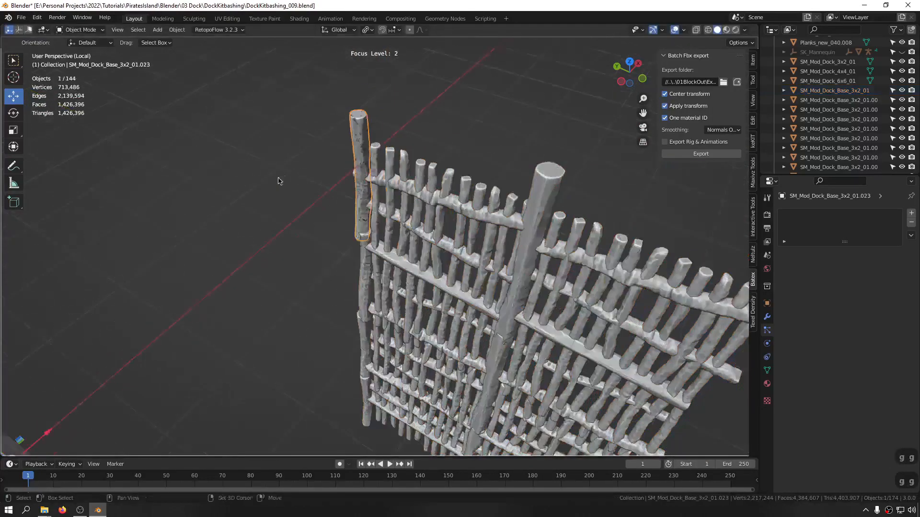
Test-move the upper corner logs of the lattice wall at the world origin to check for overlapping duplicates
{"action": "middle_click_drag", "start_coordinate": [189, 264], "coordinate": [306, 199], "text": "shift"}
{"action": "scroll", "coordinate": [239, 274], "scroll_direction": "up", "scroll_amount": 4}
{"action": "scroll", "coordinate": [240, 274], "scroll_direction": "up", "scroll_amount": 1}
{"action": "left_click", "coordinate": [256, 289]}
{"action": "key", "text": "g"}
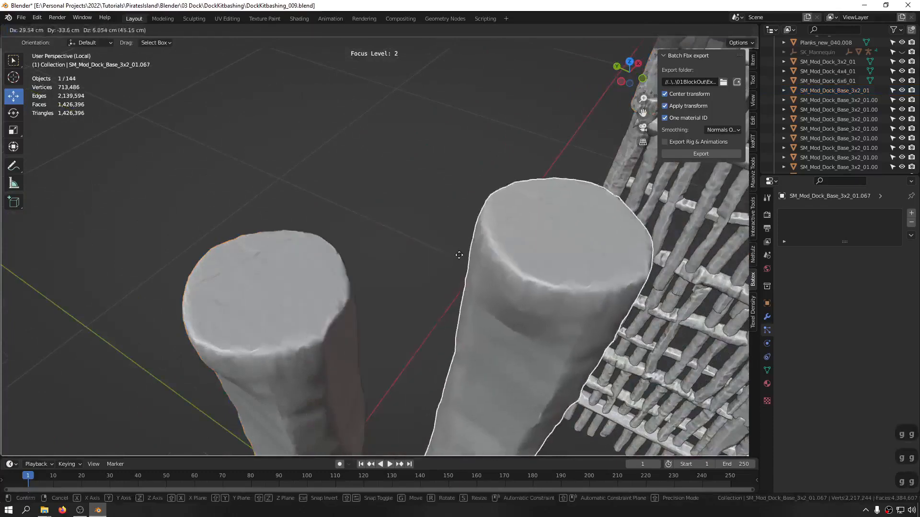
{"action": "right_click", "coordinate": [429, 252]}
{"action": "scroll", "coordinate": [345, 275], "scroll_direction": "down", "scroll_amount": 2}
{"action": "middle_click_drag", "start_coordinate": [335, 280], "coordinate": [376, 142], "text": "shift"}
{"action": "scroll", "coordinate": [370, 230], "scroll_direction": "down", "scroll_amount": 4}
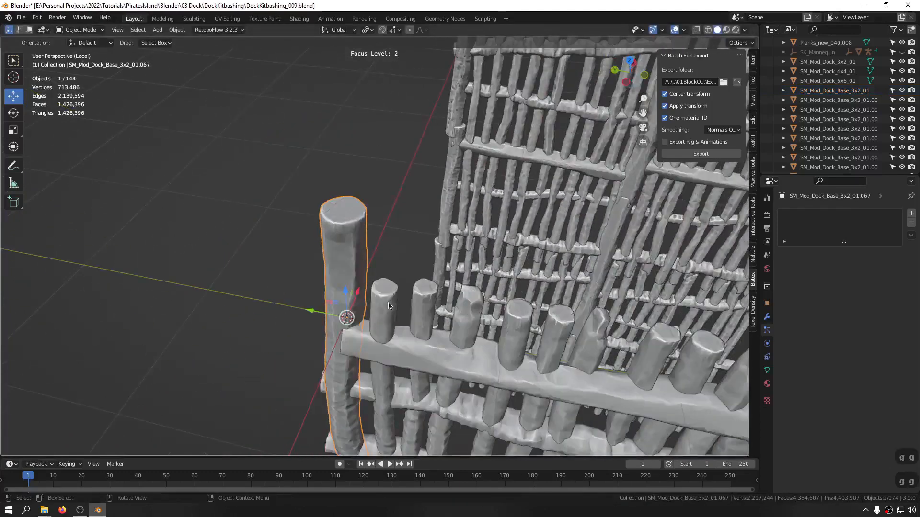
{"action": "left_click", "coordinate": [389, 303]}
{"action": "key", "text": "g"}
{"action": "right_click", "coordinate": [234, 199]}
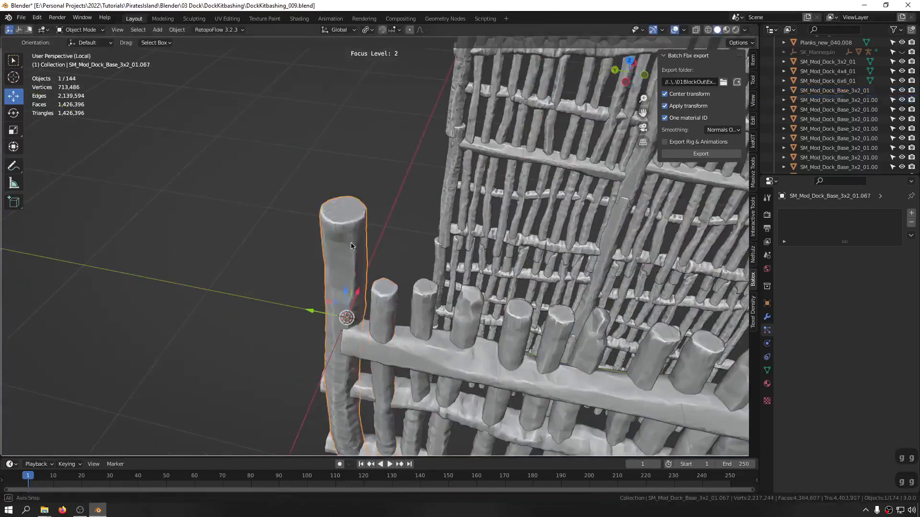
Delete the overlapping middle log in the corner post of the wall at the world origin
{"action": "middle_click_drag", "start_coordinate": [351, 243], "coordinate": [384, 98], "text": "shift"}
{"action": "middle_click_drag", "start_coordinate": [401, 325], "coordinate": [412, 177], "text": "shift"}
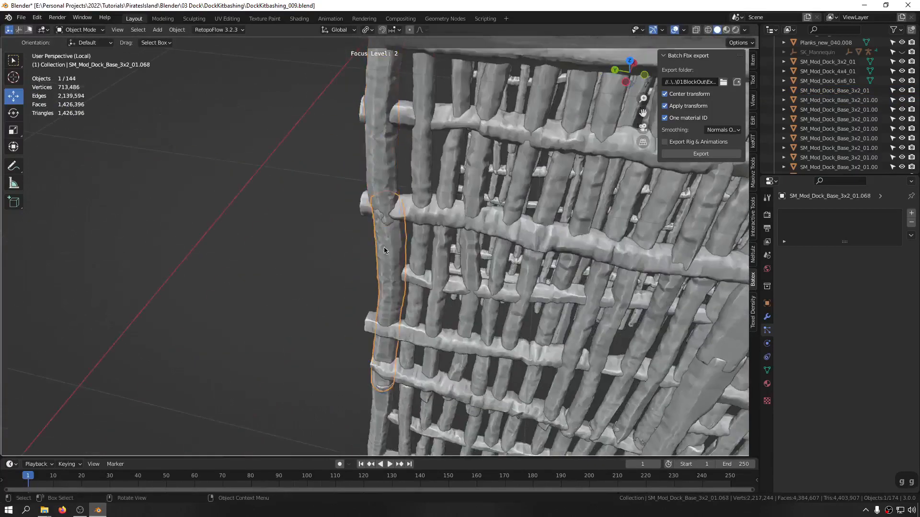
{"action": "key", "text": "g"}
{"action": "right_click", "coordinate": [311, 239]}
{"action": "key", "text": "x"}
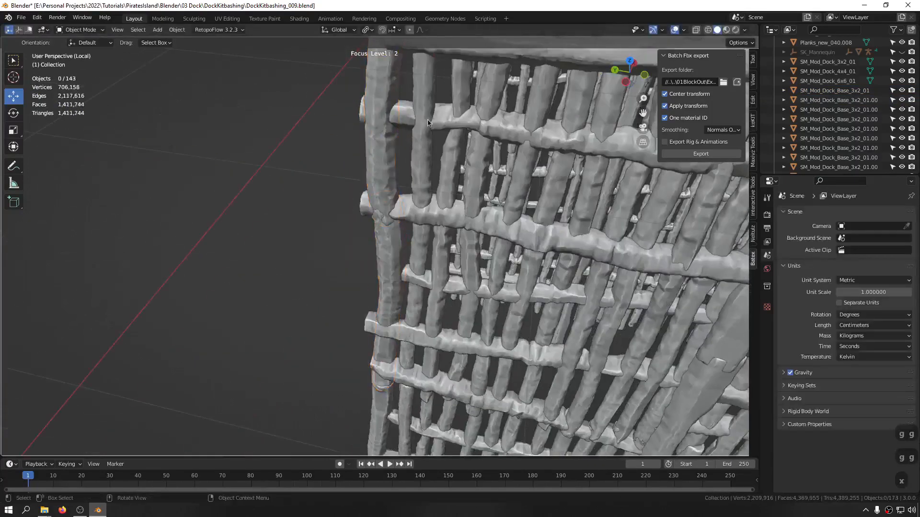
Delete the overlapping log in the corner post of the offset lattice wall
{"action": "middle_click_drag", "start_coordinate": [354, 60], "coordinate": [293, 197], "text": "shift"}
{"action": "left_click", "coordinate": [288, 112]}
{"action": "middle_click_drag", "start_coordinate": [339, 92], "coordinate": [310, 273], "text": "shift"}
{"action": "middle_click_drag", "start_coordinate": [458, 57], "coordinate": [400, 207], "text": "shift"}
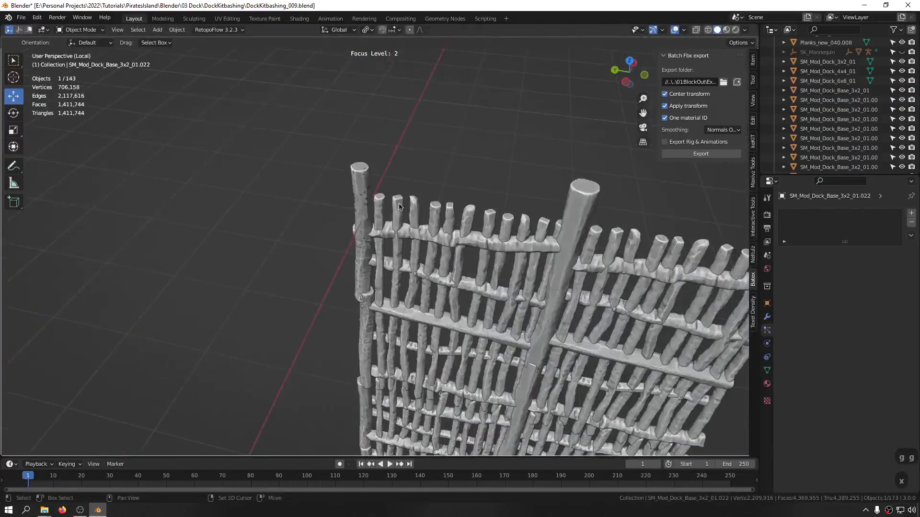
{"action": "key", "text": "x"}
Delete all logs of the offset lattice wall except the top log of its corner post
{"action": "middle_click_drag", "start_coordinate": [367, 180], "coordinate": [491, 229]}
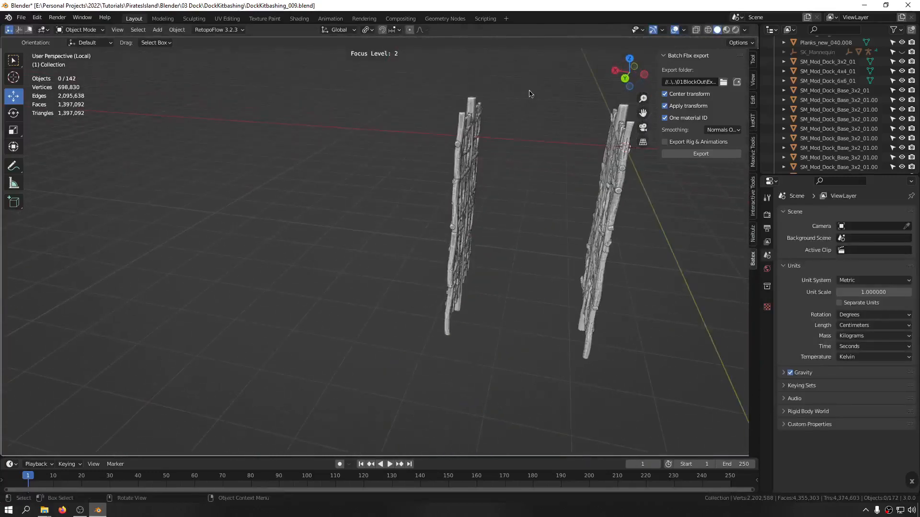
{"action": "left_click_drag", "start_coordinate": [534, 68], "coordinate": [324, 410]}
{"action": "key", "text": "f"}
{"action": "middle_click_drag", "start_coordinate": [501, 120], "coordinate": [412, 132]}
{"action": "scroll", "coordinate": [268, 96], "scroll_direction": "up", "scroll_amount": 4}
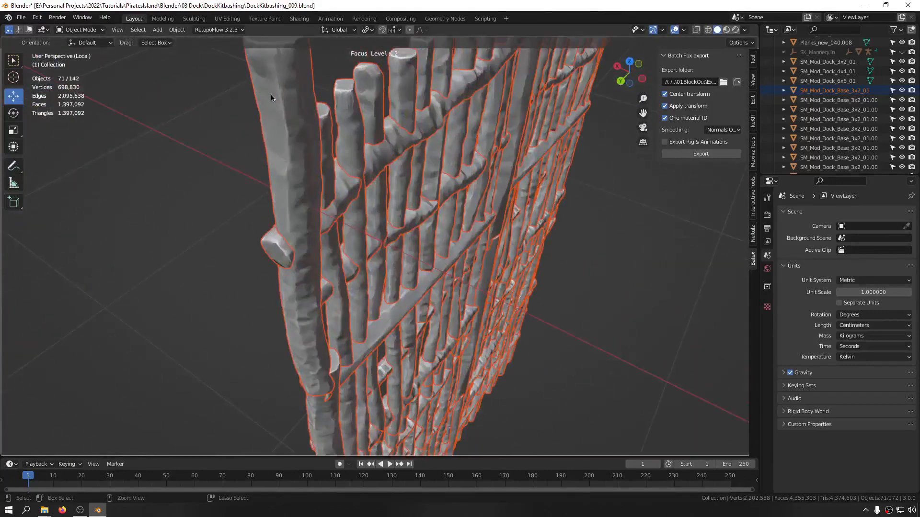
{"action": "middle_click_drag", "start_coordinate": [297, 186], "coordinate": [289, 173]}
{"action": "left_click_drag", "start_coordinate": [288, 90], "coordinate": [242, 136], "text": "ctrl"}
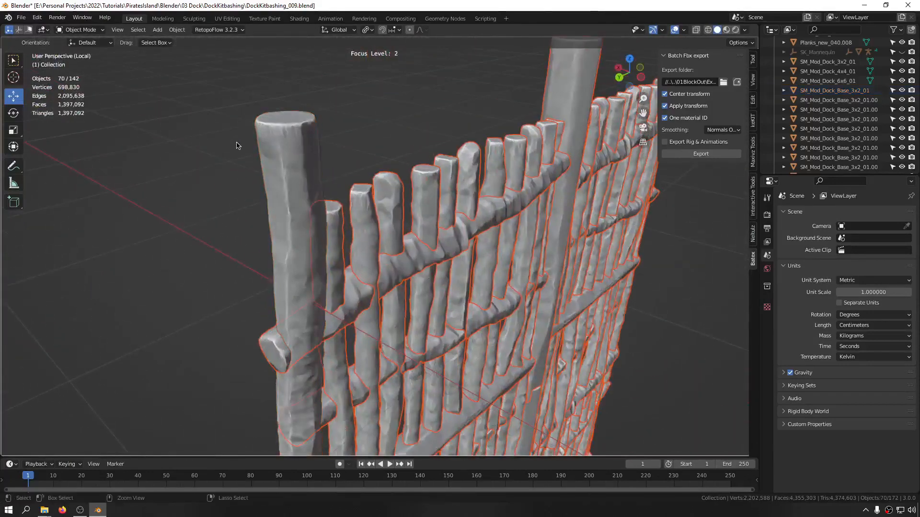
{"action": "key", "text": "h"}
Duplicate the whole wall at the world origin and move the copy 583.78 cm along X onto the remaining corner log
{"action": "mouse_move", "coordinate": [379, 217]}
{"action": "middle_mouse_down"}
{"action": "mouse_move", "coordinate": [379, 185]}
{"action": "mouse_move", "coordinate": [313, 198]}
{"action": "mouse_move", "coordinate": [326, 224]}
{"action": "mouse_move", "coordinate": [402, 277]}
{"action": "middle_mouse_up"}
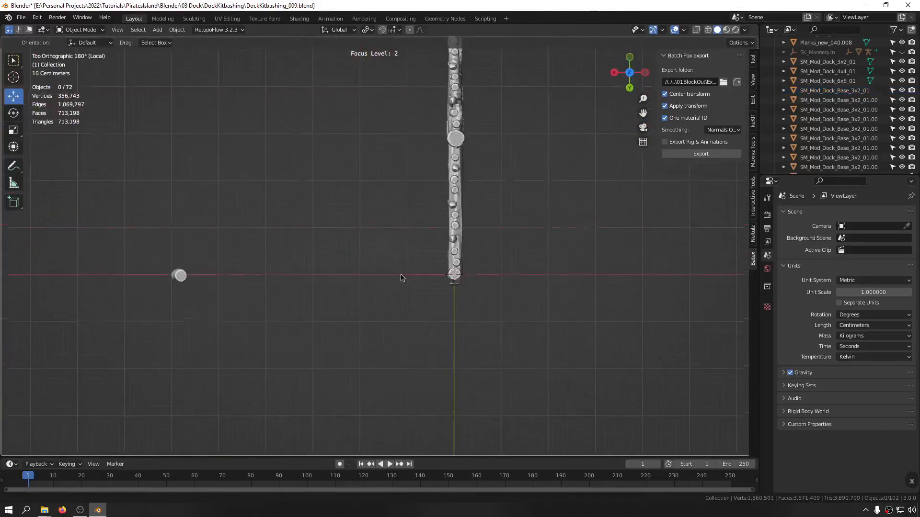
{"action": "scroll", "coordinate": [429, 276], "scroll_direction": "down", "scroll_amount": 4}
{"action": "left_click_drag", "start_coordinate": [554, 106], "coordinate": [392, 374]}
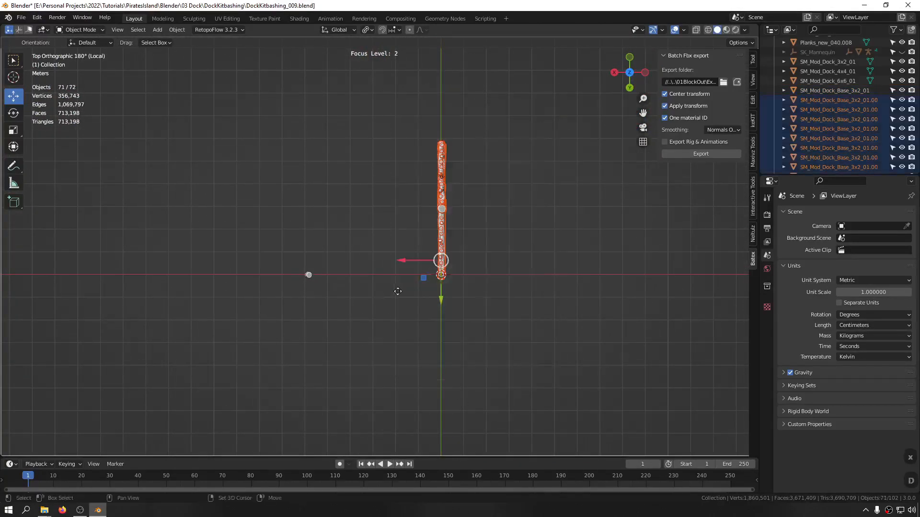
{"action": "key", "text": "shift+d"}
{"action": "scroll", "coordinate": [415, 287], "scroll_direction": "up", "scroll_amount": 4}
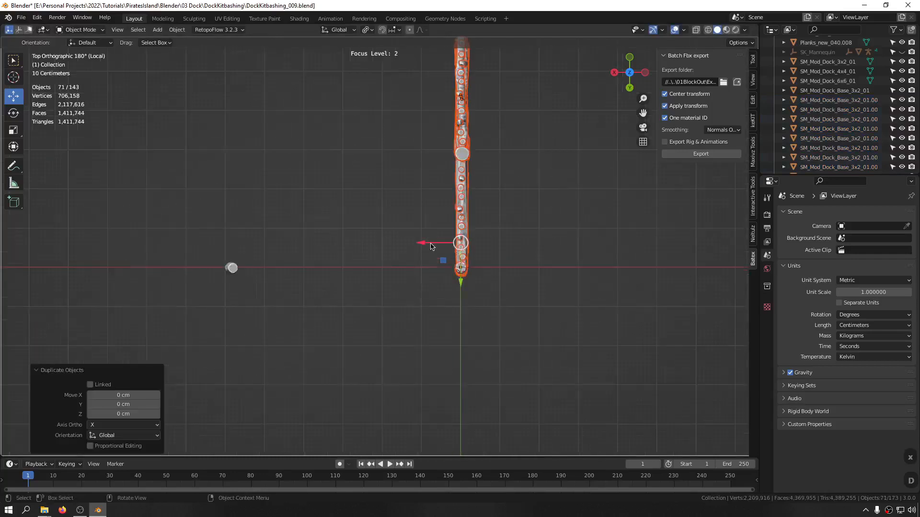
{"action": "left_click", "coordinate": [199, 245]}
{"action": "scroll", "coordinate": [242, 347], "scroll_direction": "up", "scroll_amount": 8}
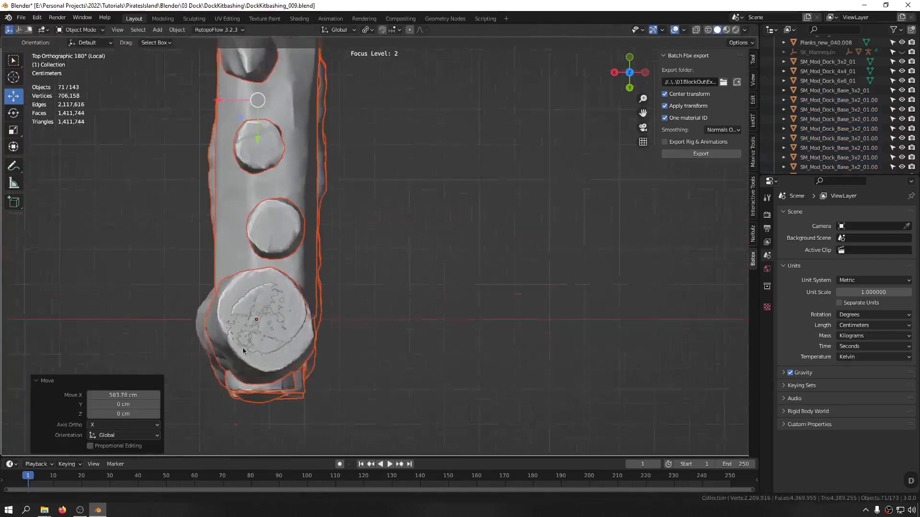
{"action": "left_click_drag", "start_coordinate": [232, 119], "coordinate": [251, 171]}
Delete the old corner log left overlapping the duplicated wall's corner post
{"action": "middle_click_drag", "start_coordinate": [251, 171], "coordinate": [285, 283]}
{"action": "left_click", "coordinate": [368, 297]}
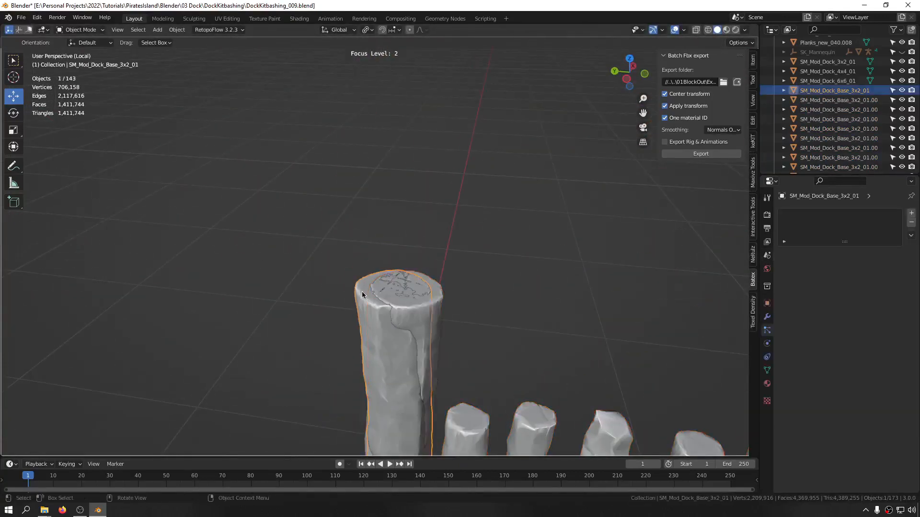
{"action": "scroll", "coordinate": [400, 317], "scroll_direction": "down", "scroll_amount": 3}
{"action": "middle_click_drag", "start_coordinate": [406, 320], "coordinate": [382, 159], "text": "shift"}
{"action": "key", "text": "x"}
{"action": "scroll", "coordinate": [397, 170], "scroll_direction": "down", "scroll_amount": 4}
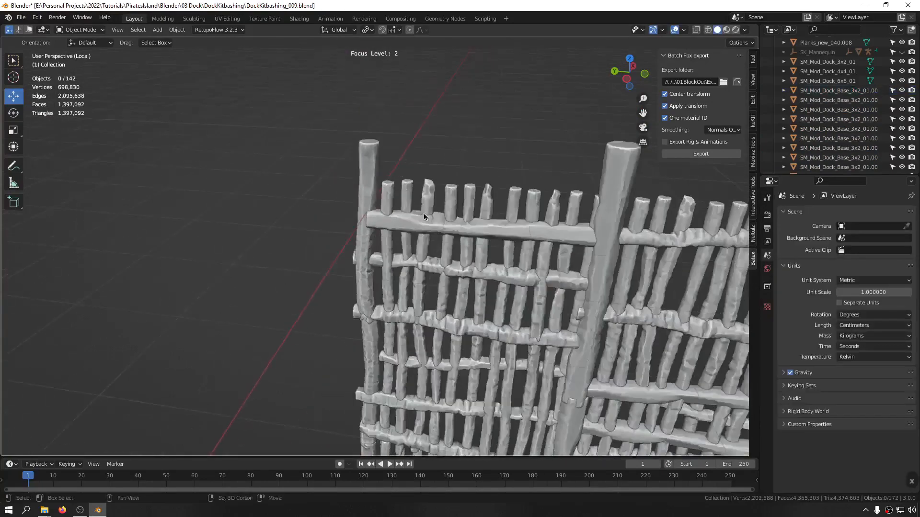
Select all logs of the duplicated lattice wall and view it straight from the right side
{"action": "middle_click_drag", "start_coordinate": [427, 214], "coordinate": [393, 90]}
{"action": "scroll", "coordinate": [458, 151], "scroll_direction": "down", "scroll_amount": 5}
{"action": "left_click_drag", "start_coordinate": [336, 259], "coordinate": [300, 377]}
{"action": "middle_click_drag", "start_coordinate": [316, 268], "coordinate": [455, 311]}
{"action": "middle_click_drag", "start_coordinate": [455, 312], "coordinate": [365, 181]}
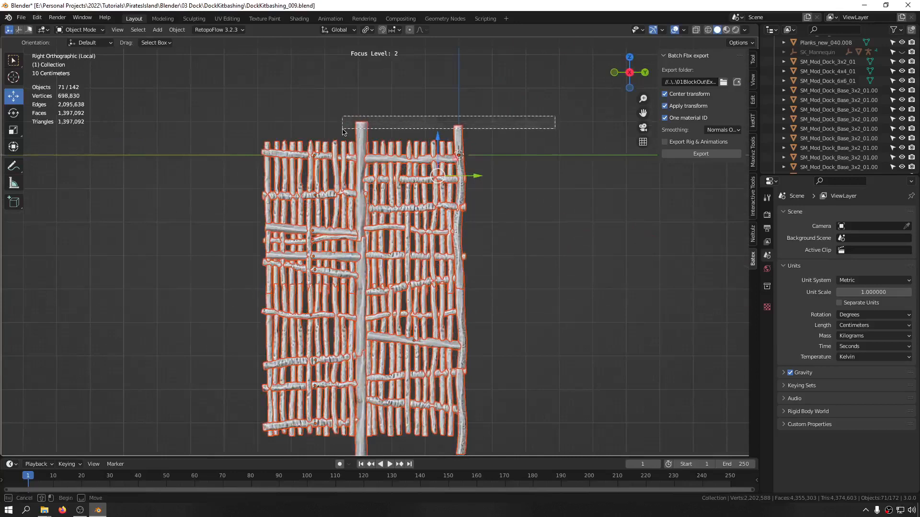
Remove the thick centre post and outer post logs from the duplicated wall's selection
{"action": "scroll", "coordinate": [441, 256], "scroll_direction": "up", "scroll_amount": 3}
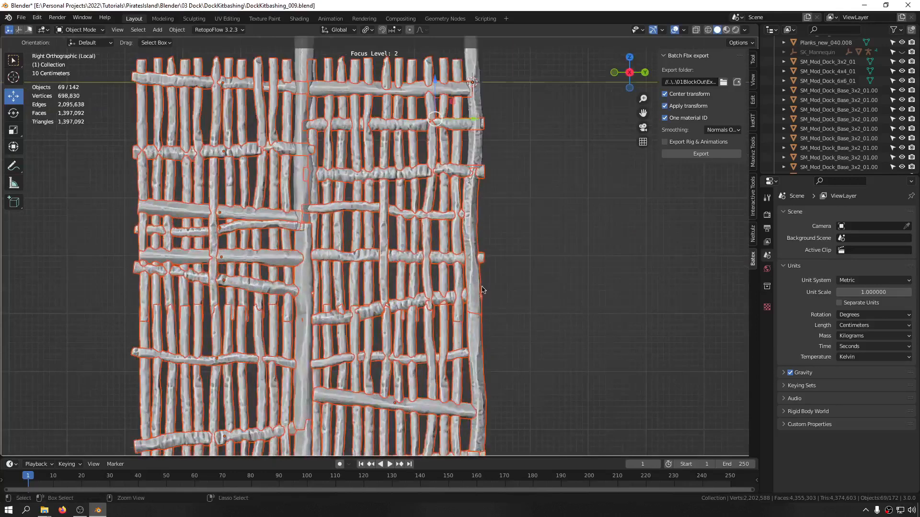
{"action": "scroll", "coordinate": [482, 290], "scroll_direction": "up", "scroll_amount": 5}
{"action": "middle_click_drag", "start_coordinate": [489, 330], "coordinate": [451, 178], "text": "shift"}
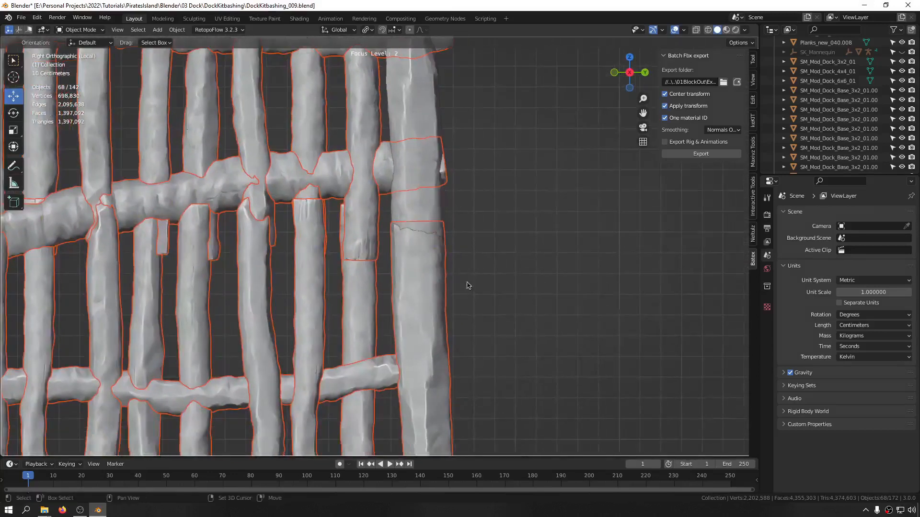
{"action": "left_click_drag", "start_coordinate": [423, 305], "coordinate": [426, 315], "text": "ctrl"}
{"action": "scroll", "coordinate": [432, 331], "scroll_direction": "down", "scroll_amount": 2}
{"action": "middle_click_drag", "start_coordinate": [423, 403], "coordinate": [439, 185], "text": "shift"}
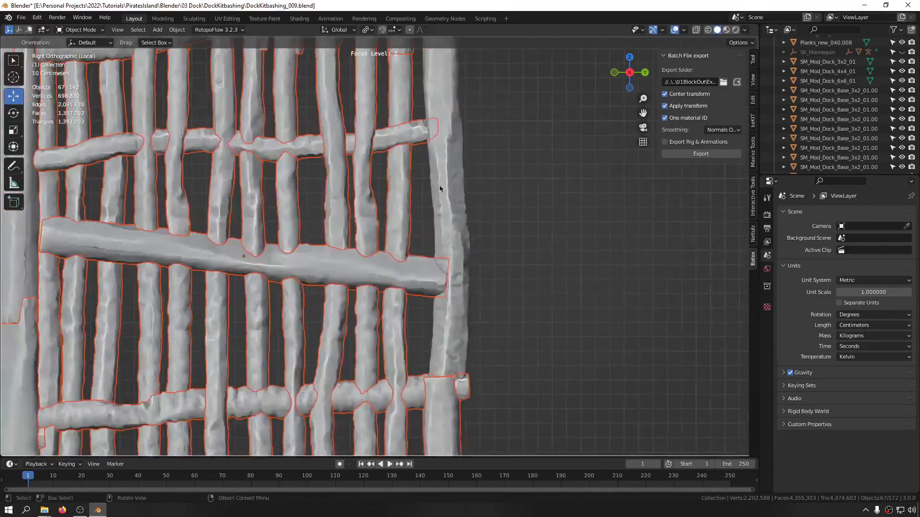
{"action": "scroll", "coordinate": [439, 196], "scroll_direction": "down", "scroll_amount": 4}
{"action": "middle_click_drag", "start_coordinate": [239, 369], "coordinate": [348, 180], "text": "shift"}
{"action": "scroll", "coordinate": [317, 345], "scroll_direction": "up", "scroll_amount": 1}
{"action": "scroll", "coordinate": [322, 238], "scroll_direction": "up", "scroll_amount": 5}
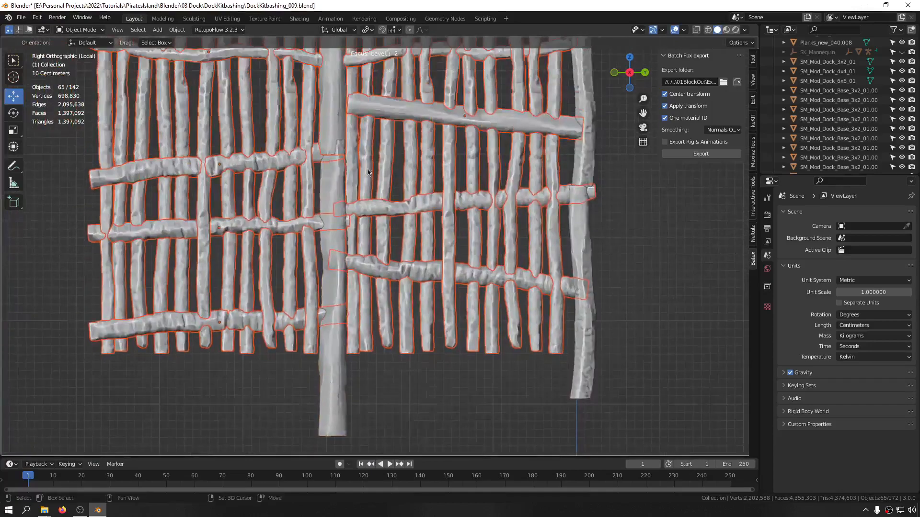
{"action": "scroll", "coordinate": [271, 372], "scroll_direction": "down", "scroll_amount": 2}
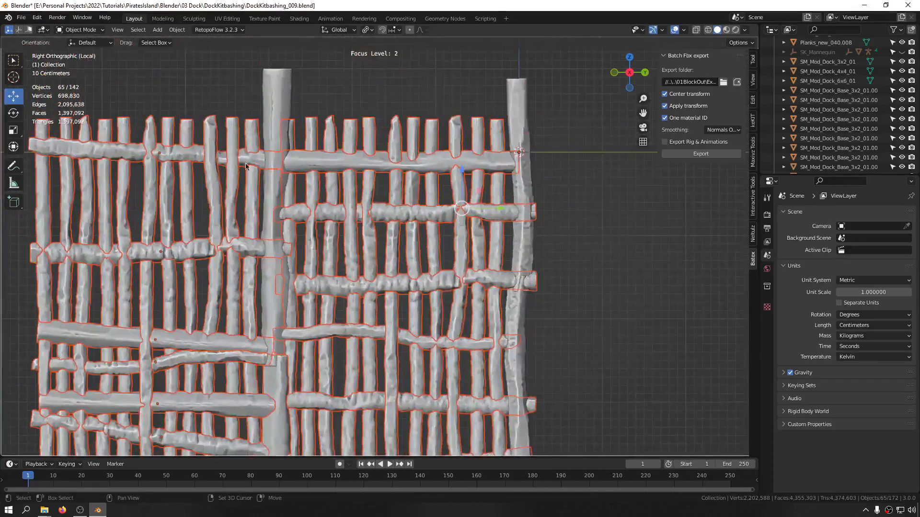
Try moving the selected lattice logs along X away from their posts, and undo the move
{"action": "scroll", "coordinate": [295, 227], "scroll_direction": "down", "scroll_amount": 2}
{"action": "middle_click_drag", "start_coordinate": [295, 228], "coordinate": [380, 195]}
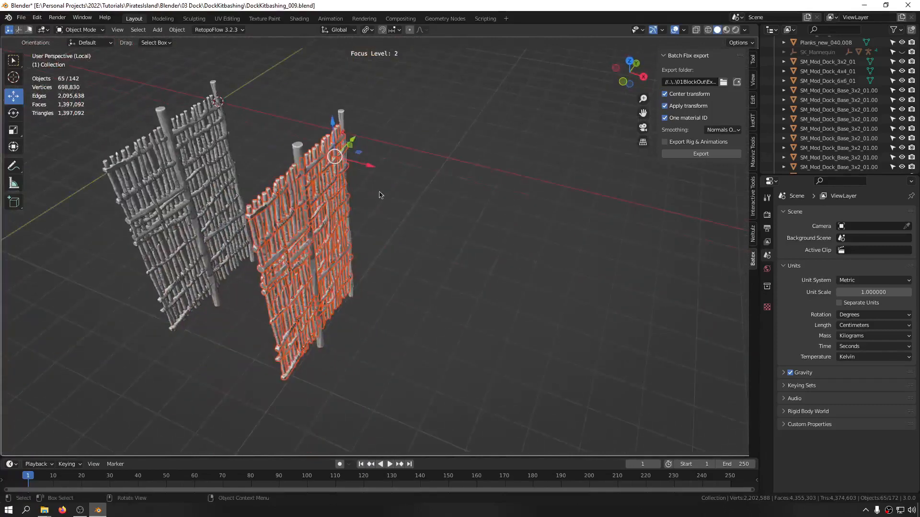
{"action": "left_click_drag", "start_coordinate": [366, 172], "coordinate": [407, 187]}
{"action": "middle_click_drag", "start_coordinate": [408, 186], "coordinate": [349, 183]}
{"action": "key", "text": "ctrl+z"}
Remove the two remaining centre post logs from the lattice selection
{"action": "scroll", "coordinate": [310, 215], "scroll_direction": "up", "scroll_amount": 6}
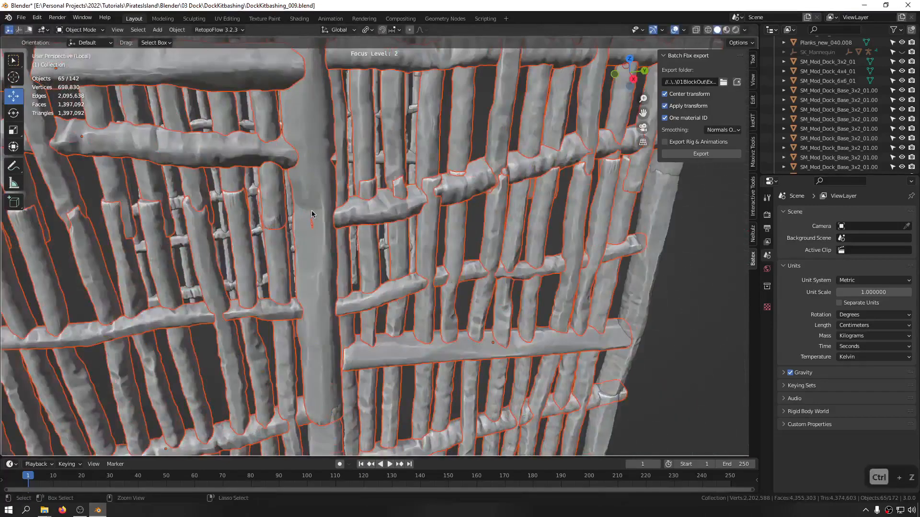
{"action": "left_click", "coordinate": [312, 253], "text": "shift"}
{"action": "left_click", "coordinate": [312, 252], "text": "shift"}
{"action": "scroll", "coordinate": [312, 249], "scroll_direction": "down", "scroll_amount": 3}
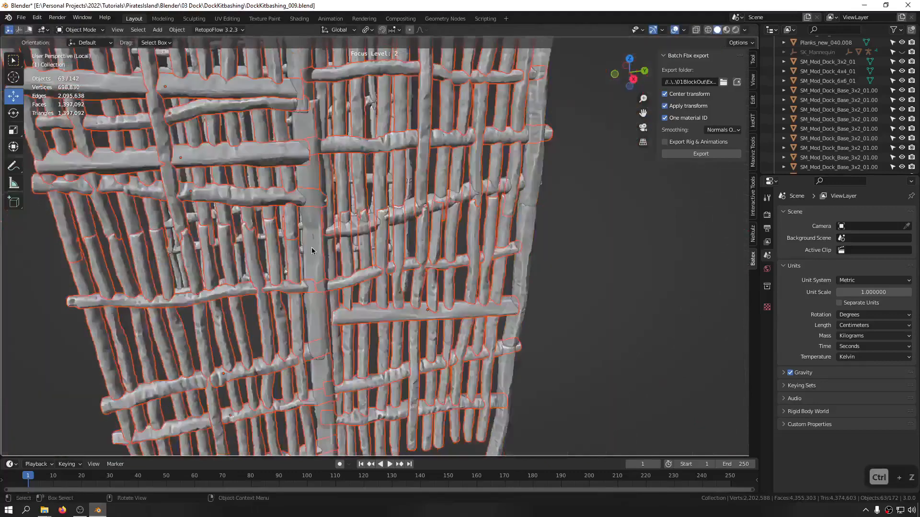
Try moving the selected lattice logs 1028.1 cm along Y away from their posts
{"action": "scroll", "coordinate": [361, 236], "scroll_direction": "down", "scroll_amount": 5}
{"action": "left_click_drag", "start_coordinate": [408, 103], "coordinate": [544, 122]}
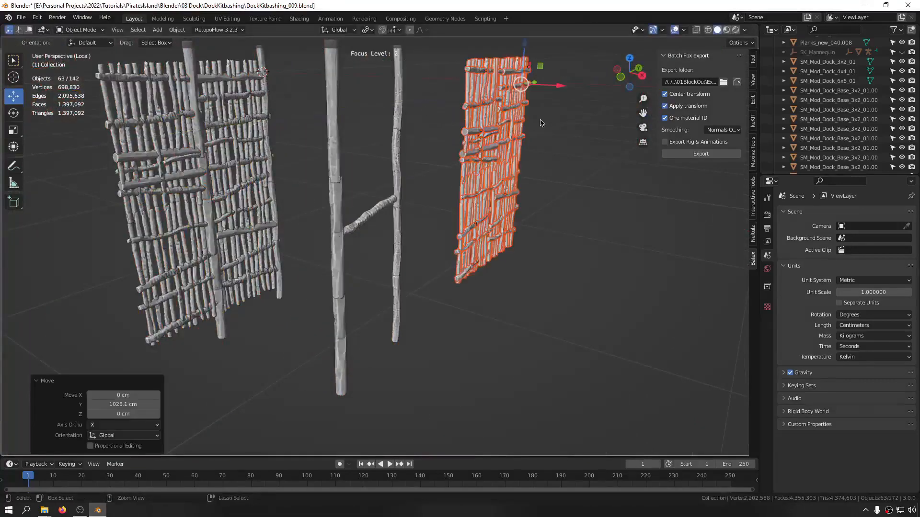
{"action": "middle_click_drag", "start_coordinate": [540, 123], "coordinate": [479, 137]}
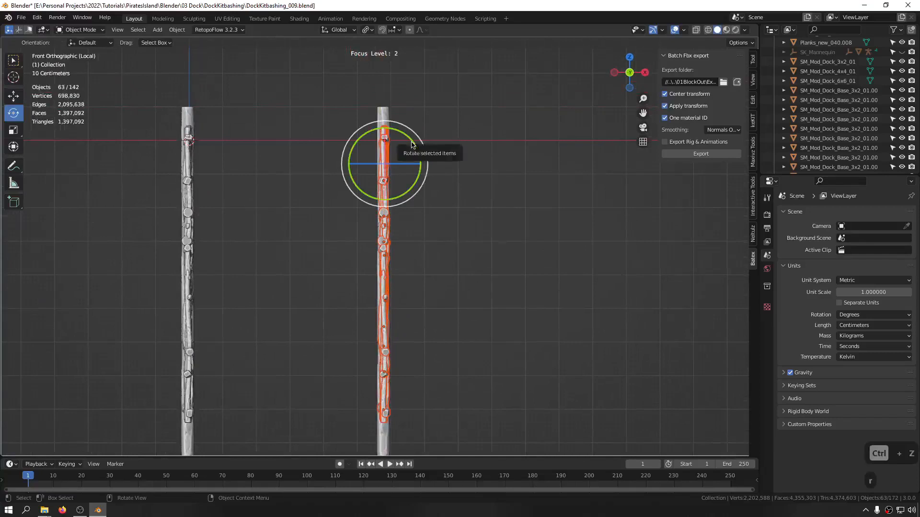
Try rotating the selected lattice logs about the Y axis around their individual origins, and undo the rotation
{"action": "left_click_drag", "start_coordinate": [411, 144], "coordinate": [418, 158]}
{"action": "key", "text": "ctrl+z"}
{"action": "key", "text": "ctrl+alt+q"}
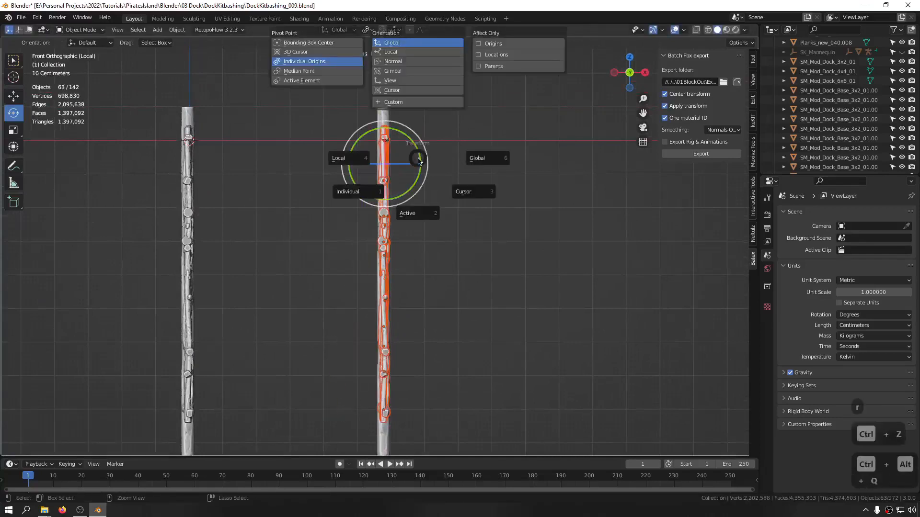
{"action": "key", "text": "Escape"}
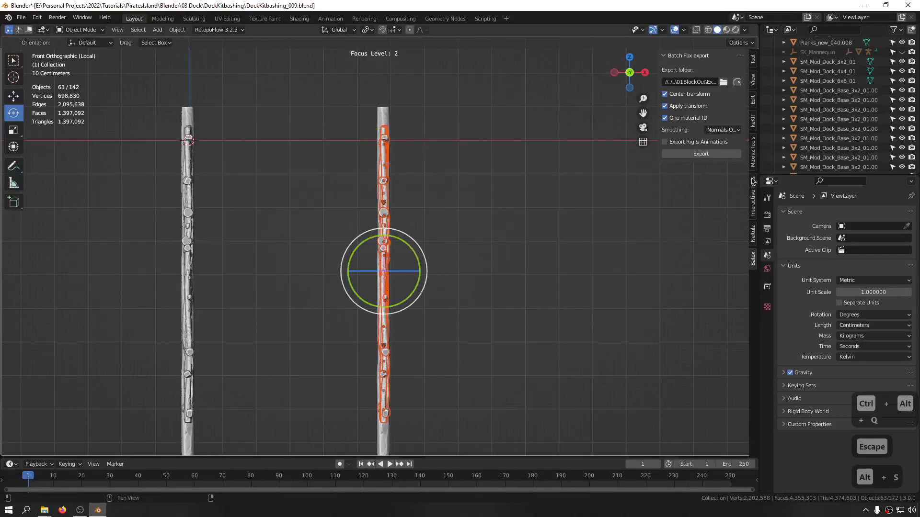
Show the Maxivz Interactive Tools, try another rotation of the selected lattice logs about Y, and undo it
{"action": "left_click", "coordinate": [754, 196]}
{"action": "left_click", "coordinate": [753, 156]}
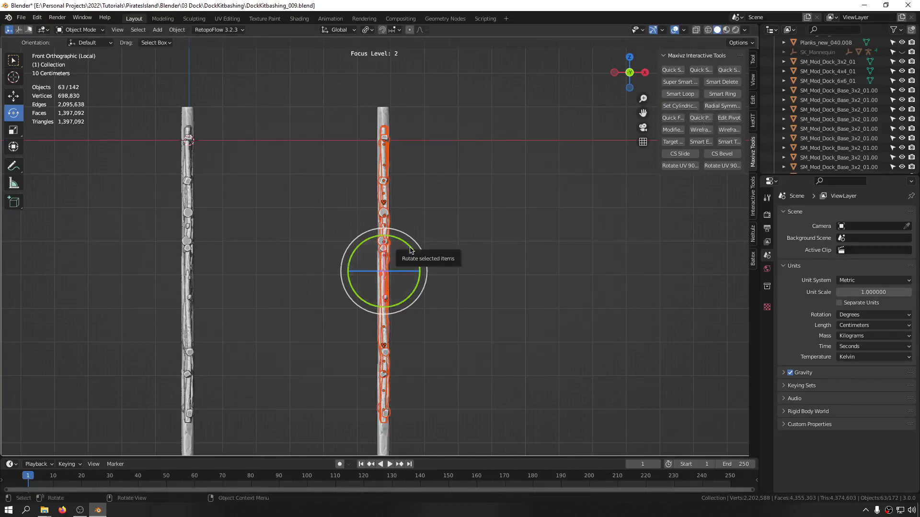
{"action": "left_click_drag", "start_coordinate": [410, 249], "coordinate": [412, 256]}
{"action": "key", "text": "ctrl+z"}
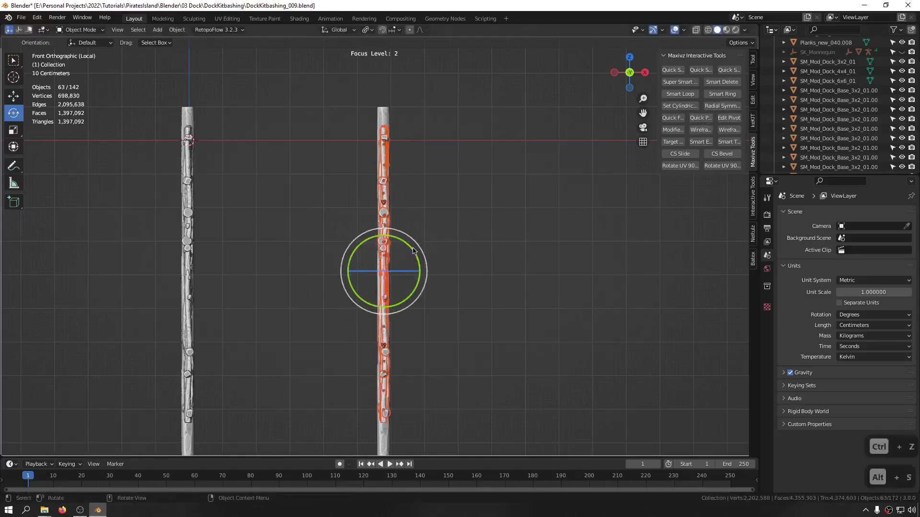
Rotate the selected lattice logs about the Y axis, narrow the selection to the crosswise logs, and rotate those another -14.4° about Y
{"action": "left_click_drag", "start_coordinate": [415, 251], "coordinate": [403, 303]}
{"action": "middle_click_drag", "start_coordinate": [519, 217], "coordinate": [466, 212]}
{"action": "left_click_drag", "start_coordinate": [512, 148], "coordinate": [437, 436]}
{"action": "left_click_drag", "start_coordinate": [407, 245], "coordinate": [407, 241]}
Select the long logs projecting sideways and rotate them -95.2° about Y so they stand upright against the second wall
{"action": "left_click_drag", "start_coordinate": [460, 163], "coordinate": [446, 319]}
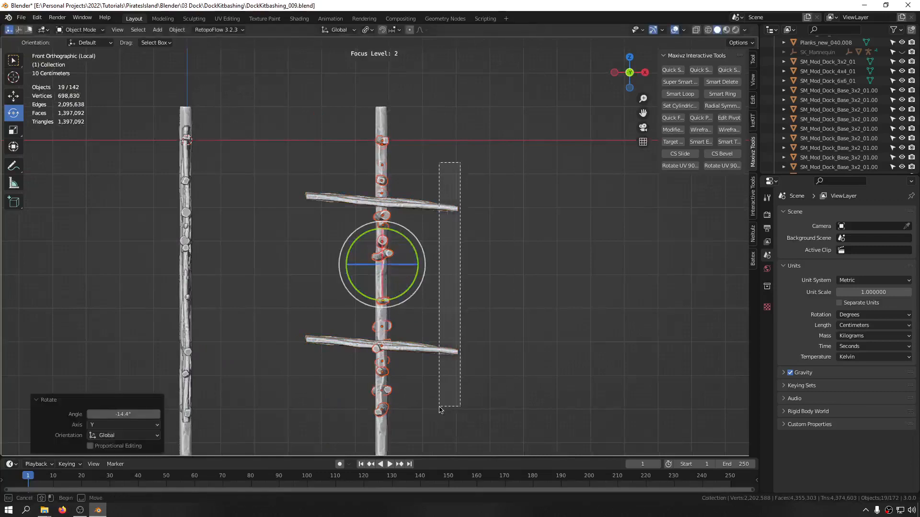
{"action": "left_click_drag", "start_coordinate": [439, 409], "coordinate": [439, 408]}
{"action": "key", "text": "ctrl+z"}
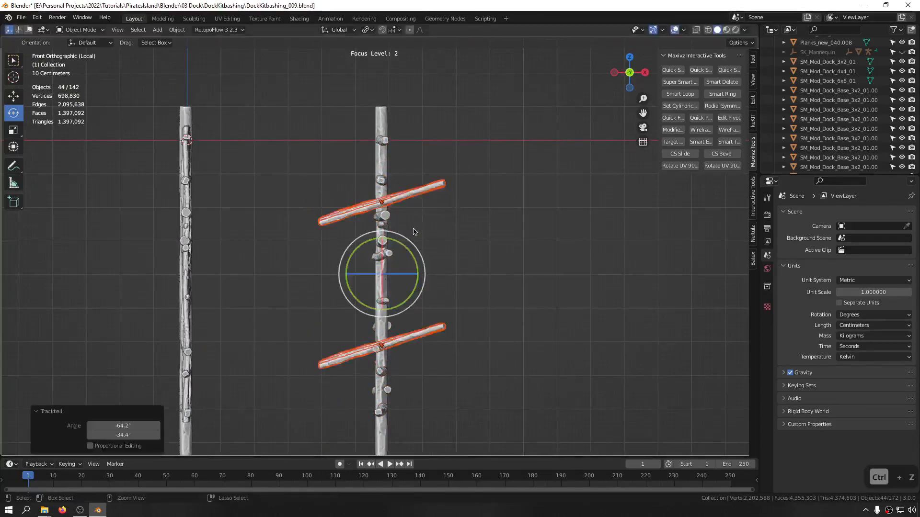
{"action": "left_click_drag", "start_coordinate": [409, 245], "coordinate": [401, 226]}
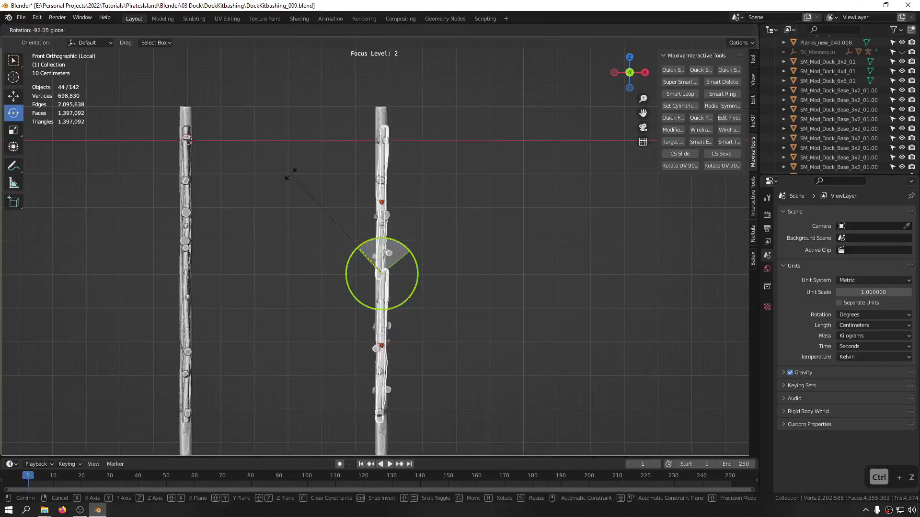
{"action": "left_click_drag", "start_coordinate": [290, 180], "coordinate": [290, 181]}
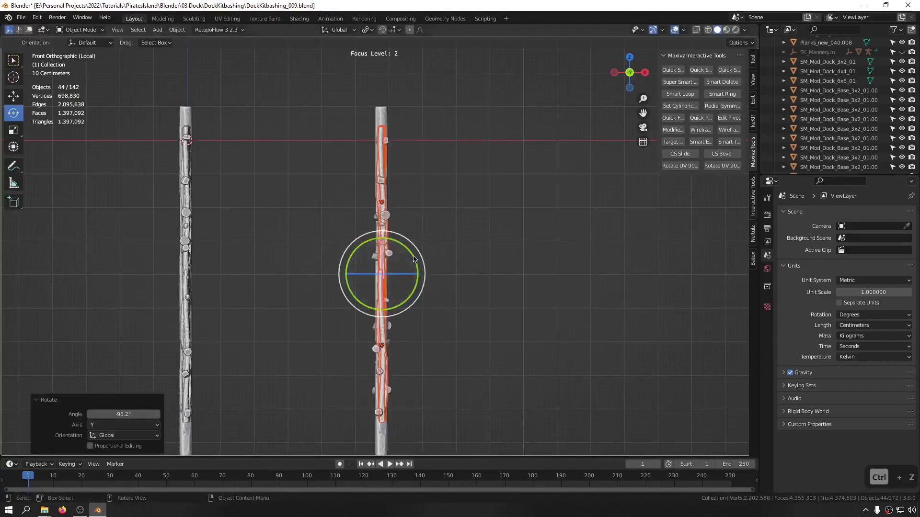
Flip the selected upright logs of the second wall -180° about the X axis and deselect them
{"action": "middle_click_drag", "start_coordinate": [415, 259], "coordinate": [334, 249], "text": "alt"}
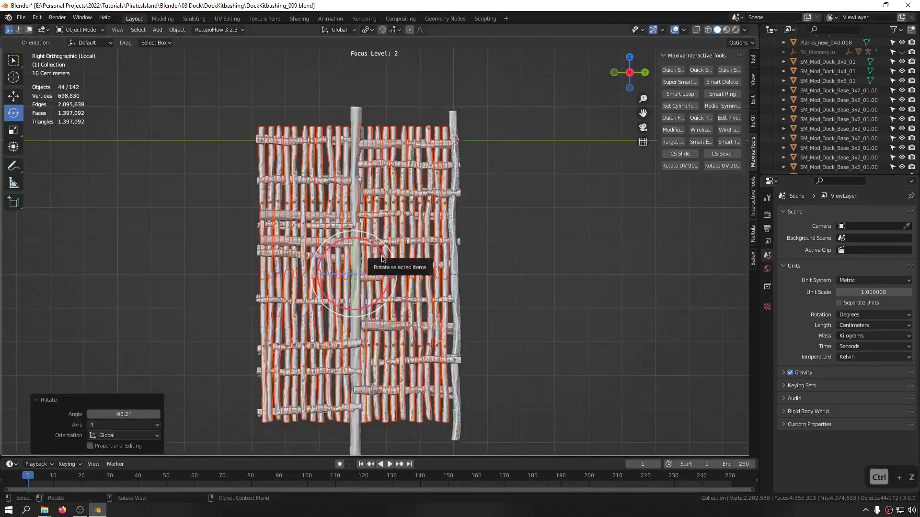
{"action": "left_click_drag", "start_coordinate": [383, 259], "coordinate": [269, 330]}
{"action": "middle_click_drag", "start_coordinate": [269, 329], "coordinate": [396, 304]}
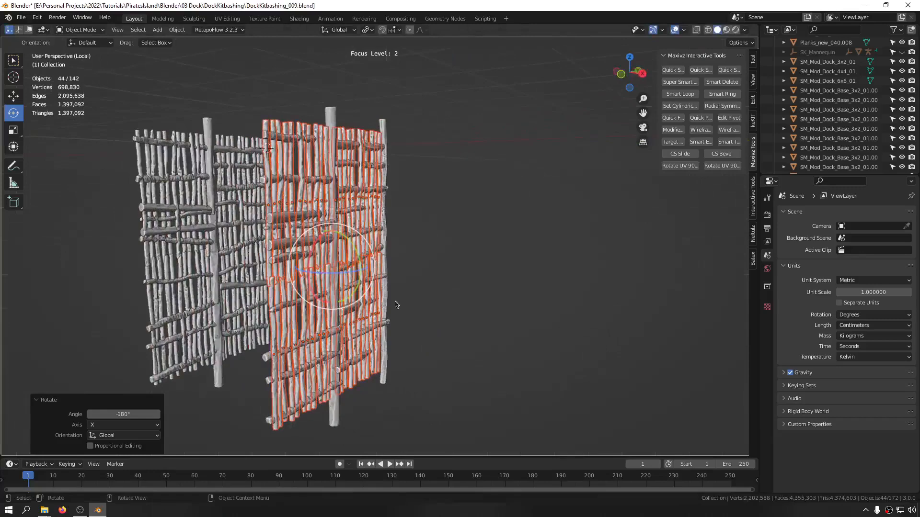
{"action": "left_click", "coordinate": [411, 213]}
Select the eleven upper upright logs in the outer half of the second wall's lattice
{"action": "middle_click_drag", "start_coordinate": [411, 213], "coordinate": [269, 119]}
{"action": "scroll", "coordinate": [279, 72], "scroll_direction": "up", "scroll_amount": 4}
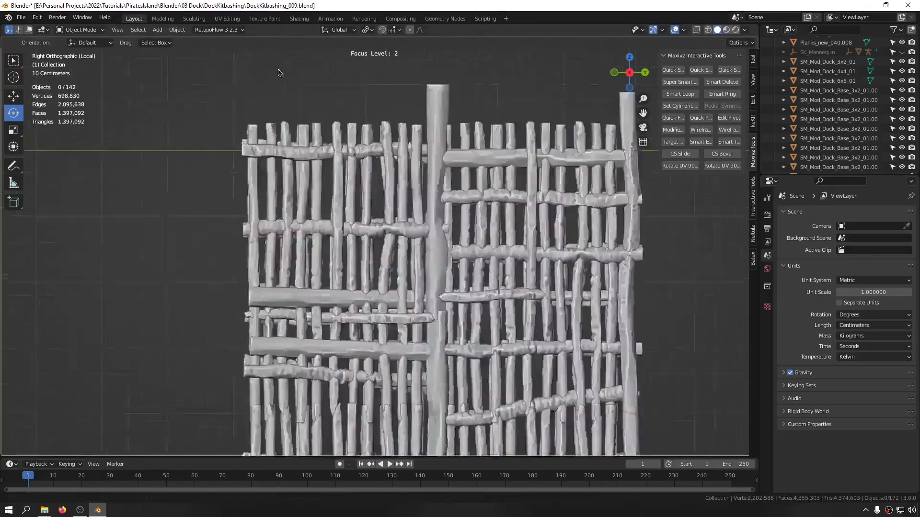
{"action": "scroll", "coordinate": [287, 72], "scroll_direction": "down", "scroll_amount": 8}
{"action": "scroll", "coordinate": [297, 86], "scroll_direction": "up", "scroll_amount": 12}
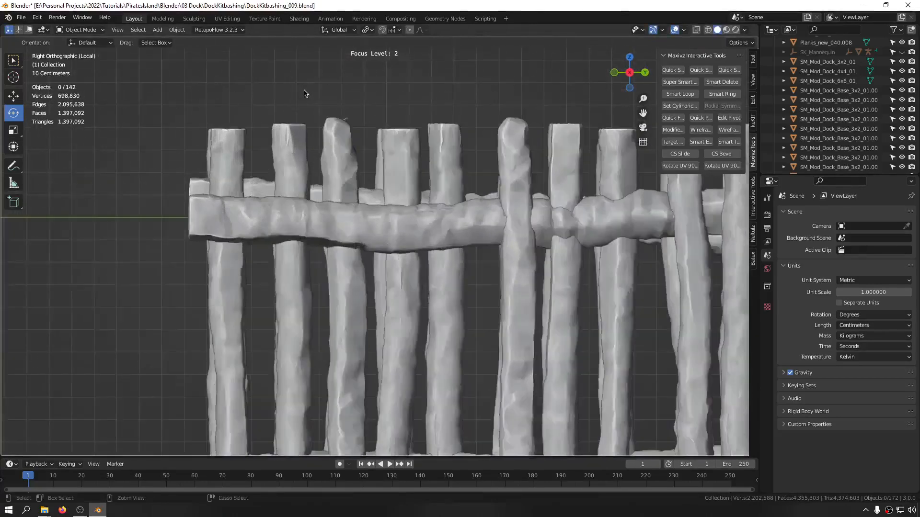
{"action": "middle_click_drag", "start_coordinate": [305, 94], "coordinate": [482, 152]}
{"action": "scroll", "coordinate": [329, 140], "scroll_direction": "down", "scroll_amount": 5}
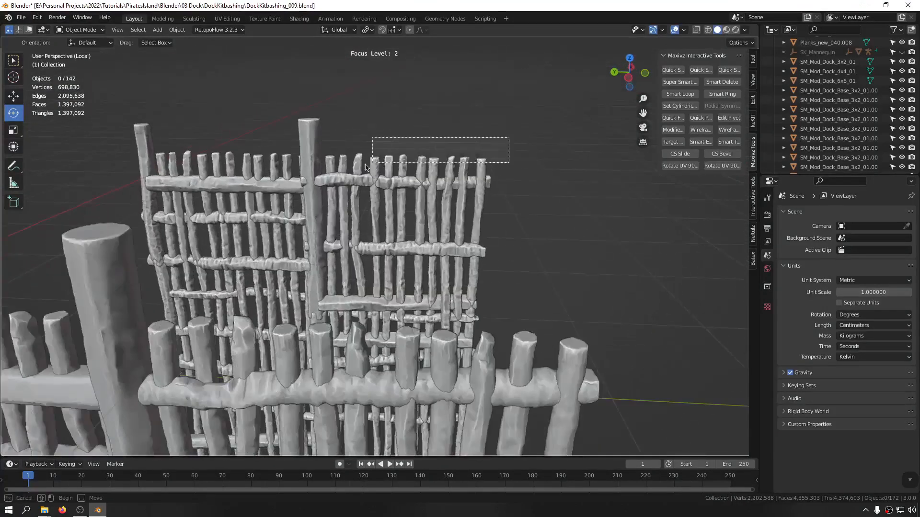
{"action": "left_click_drag", "start_coordinate": [329, 166], "coordinate": [329, 167]}
{"action": "scroll", "coordinate": [499, 184], "scroll_direction": "up", "scroll_amount": 3}
{"action": "middle_click_drag", "start_coordinate": [500, 184], "coordinate": [273, 177]}
{"action": "middle_click_drag", "start_coordinate": [551, 243], "coordinate": [413, 177], "text": "shift"}
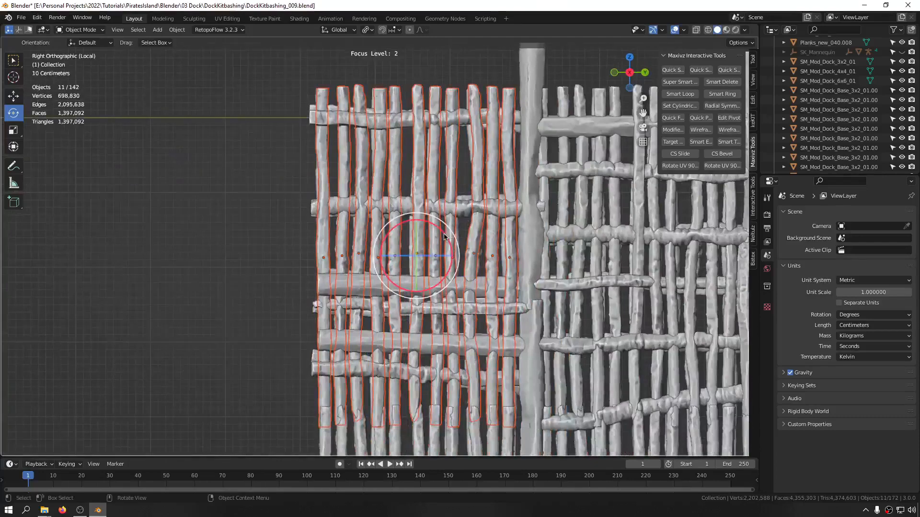
Try rotating the eleven selected upright logs -178° about the X axis, and undo the rotation
{"action": "left_click_drag", "start_coordinate": [445, 236], "coordinate": [330, 329]}
{"action": "middle_click_drag", "start_coordinate": [335, 326], "coordinate": [333, 153]}
{"action": "middle_click_drag", "start_coordinate": [489, 76], "coordinate": [459, 60], "text": "ctrl"}
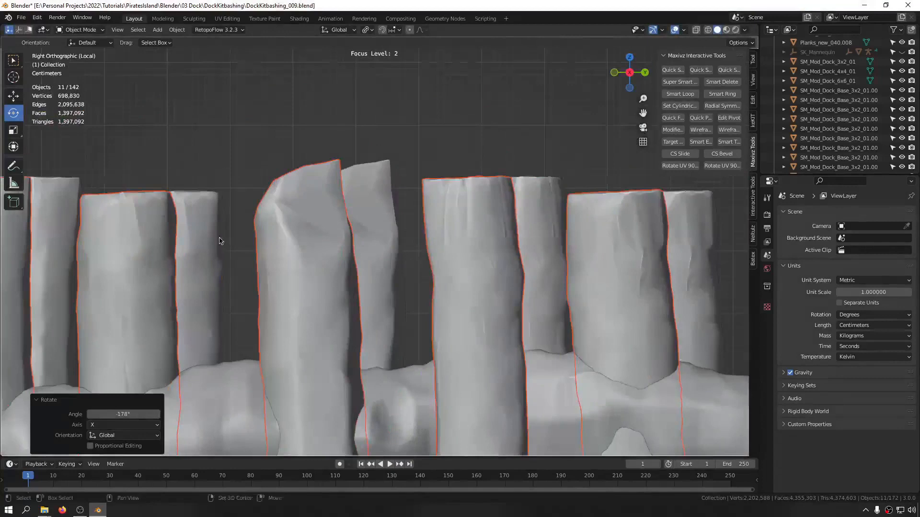
{"action": "middle_click_drag", "start_coordinate": [219, 241], "coordinate": [422, 222], "text": "shift"}
{"action": "scroll", "coordinate": [229, 209], "scroll_direction": "down", "scroll_amount": 4}
{"action": "scroll", "coordinate": [164, 235], "scroll_direction": "down", "scroll_amount": 6}
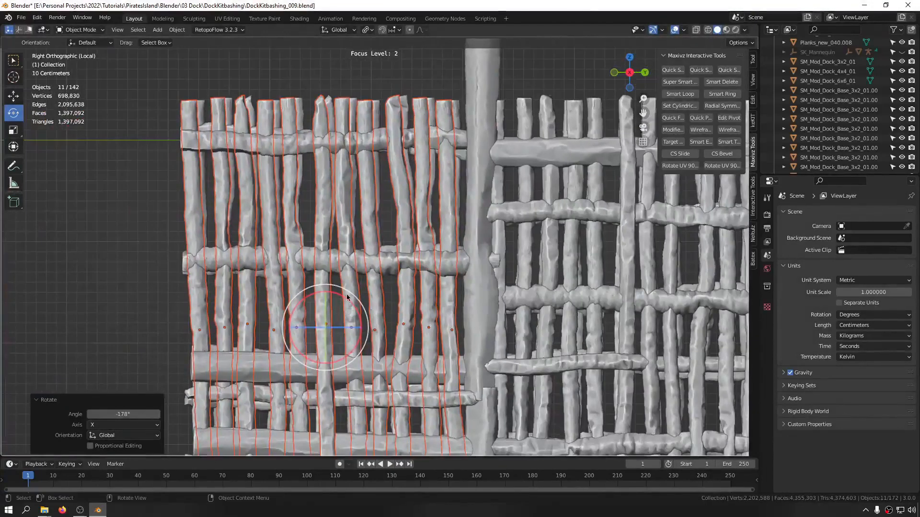
{"action": "key", "text": "ctrl+z"}
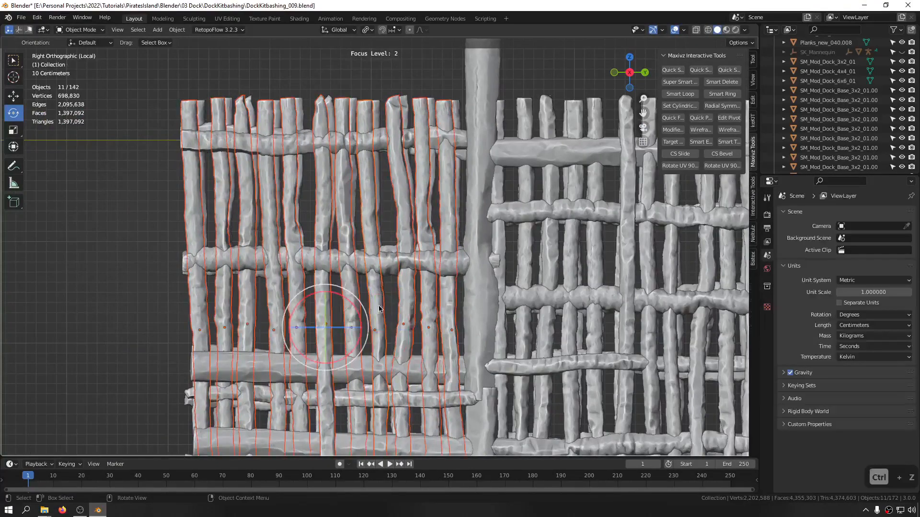
Rotate the eleven upper upright logs 181° about X, adjust them with another rotation about X, and deselect them
{"action": "left_click_drag", "start_coordinate": [361, 309], "coordinate": [304, 341]}
{"action": "middle_click_drag", "start_coordinate": [303, 341], "coordinate": [275, 163]}
{"action": "middle_click_drag", "start_coordinate": [270, 175], "coordinate": [211, 180]}
{"action": "middle_click_drag", "start_coordinate": [192, 111], "coordinate": [211, 178], "text": "shift"}
{"action": "scroll", "coordinate": [242, 213], "scroll_direction": "up", "scroll_amount": 2}
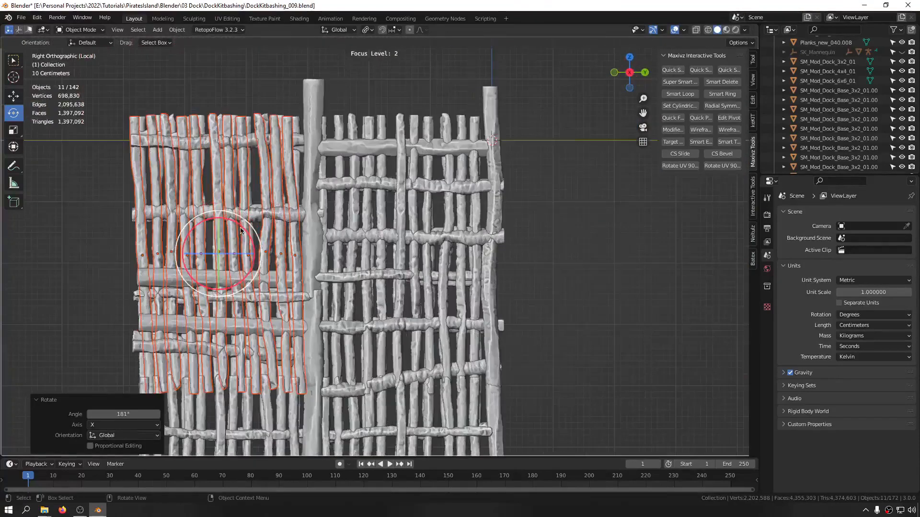
{"action": "left_click_drag", "start_coordinate": [248, 236], "coordinate": [242, 244]}
{"action": "middle_click_drag", "start_coordinate": [242, 245], "coordinate": [259, 117]}
{"action": "left_click", "coordinate": [405, 205]}
Rotate the second wall's upper centre post 180° and scale it uniformly by 1.125
{"action": "scroll", "coordinate": [373, 165], "scroll_direction": "up", "scroll_amount": 5}
{"action": "scroll", "coordinate": [259, 117], "scroll_direction": "down", "scroll_amount": 1}
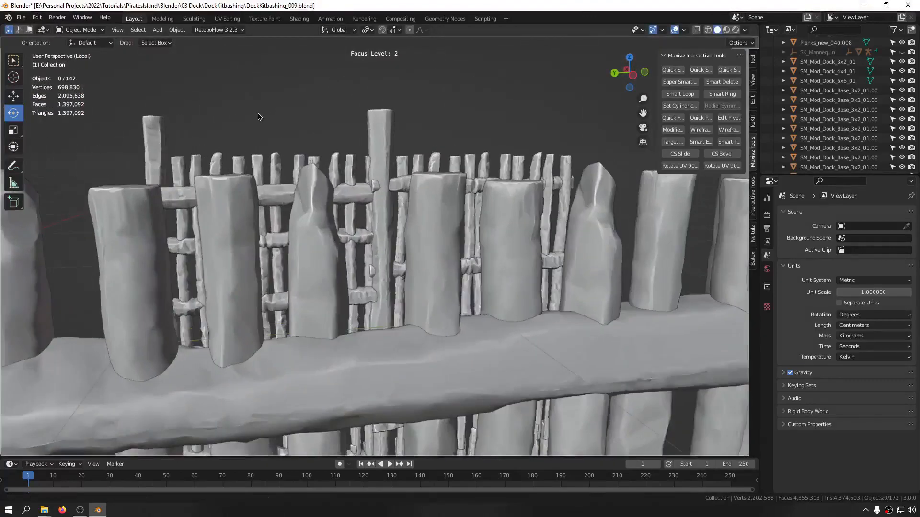
{"action": "scroll", "coordinate": [318, 164], "scroll_direction": "down", "scroll_amount": 3}
{"action": "middle_click_drag", "start_coordinate": [249, 169], "coordinate": [532, 187]}
{"action": "left_click", "coordinate": [163, 120]}
{"action": "scroll", "coordinate": [197, 125], "scroll_direction": "up", "scroll_amount": 3}
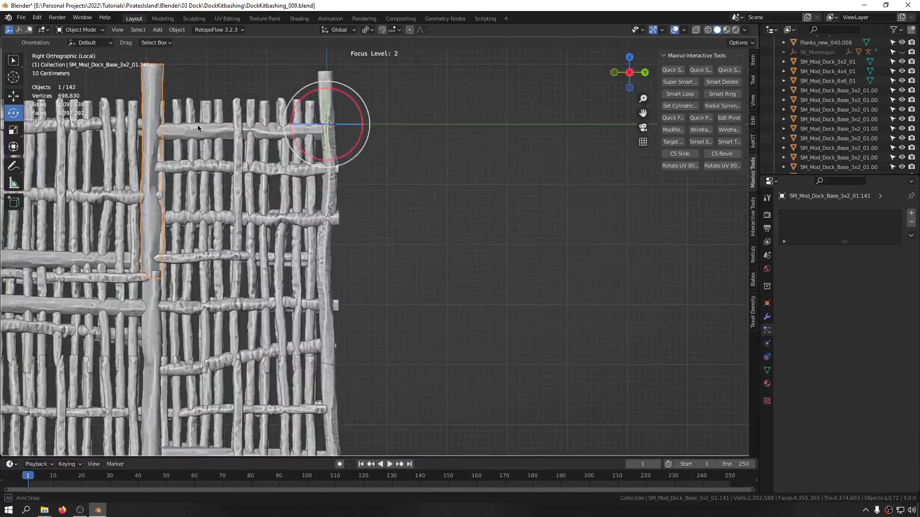
{"action": "key", "text": "r"}
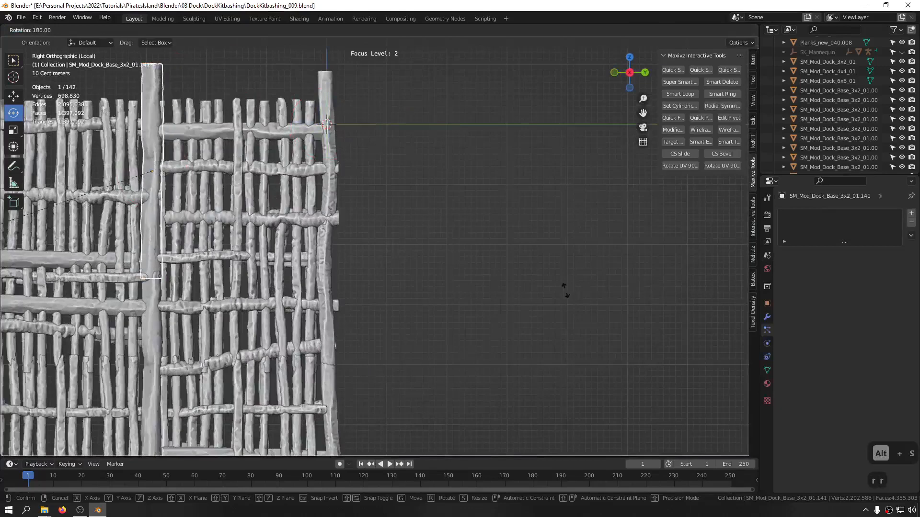
{"action": "left_click", "coordinate": [555, 274]}
{"action": "key", "text": "s"}
{"action": "key", "text": "s"}
{"action": "left_click", "coordinate": [553, 190]}
Select all logs of both walls, make the corner post at the origin the active object, and join them into one mesh
{"action": "middle_click_drag", "start_coordinate": [211, 108], "coordinate": [280, 150]}
{"action": "scroll", "coordinate": [358, 137], "scroll_direction": "down", "scroll_amount": 5}
{"action": "middle_click_drag", "start_coordinate": [357, 137], "coordinate": [354, 158]}
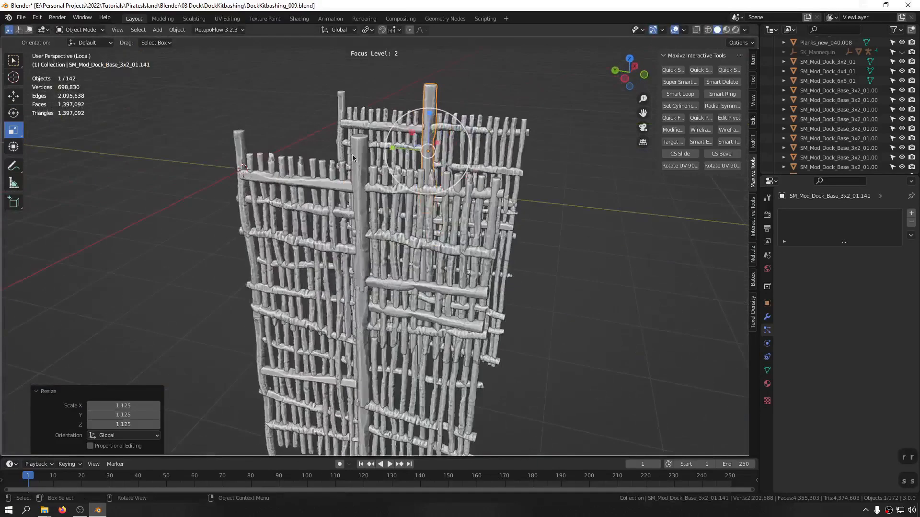
{"action": "middle_click_drag", "start_coordinate": [291, 154], "coordinate": [335, 163]}
{"action": "scroll", "coordinate": [377, 170], "scroll_direction": "down", "scroll_amount": 4}
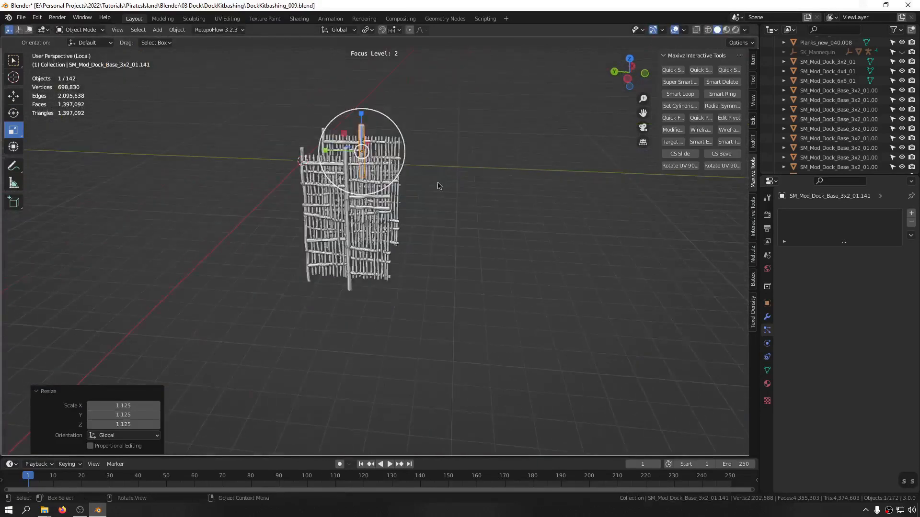
{"action": "middle_click_drag", "start_coordinate": [438, 185], "coordinate": [503, 205]}
{"action": "left_click_drag", "start_coordinate": [471, 112], "coordinate": [269, 332]}
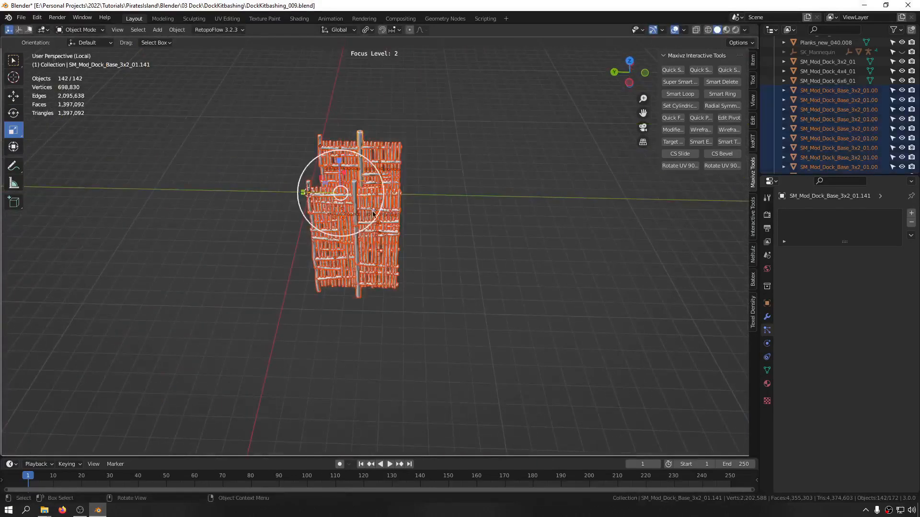
{"action": "scroll", "coordinate": [372, 213], "scroll_direction": "up", "scroll_amount": 6}
{"action": "scroll", "coordinate": [353, 210], "scroll_direction": "down", "scroll_amount": 3}
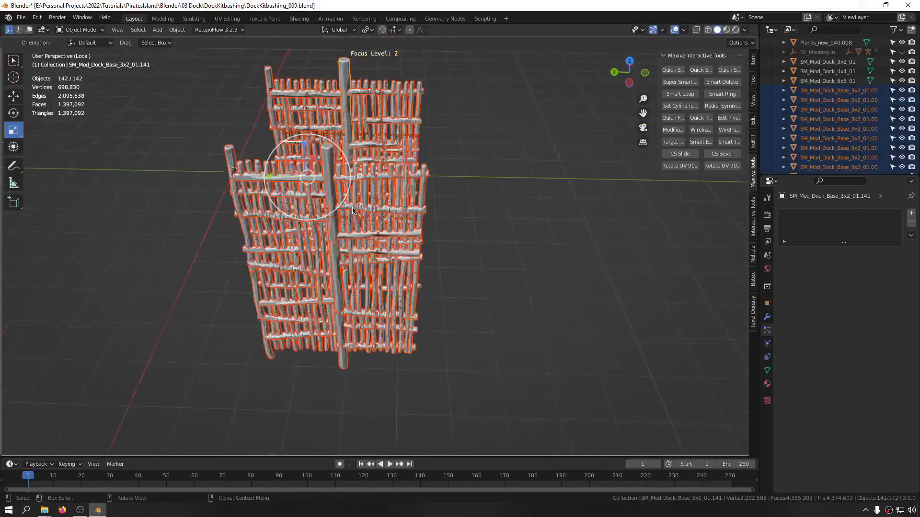
{"action": "scroll", "coordinate": [228, 150], "scroll_direction": "up", "scroll_amount": 4}
{"action": "left_click", "coordinate": [228, 149], "text": "shift"}
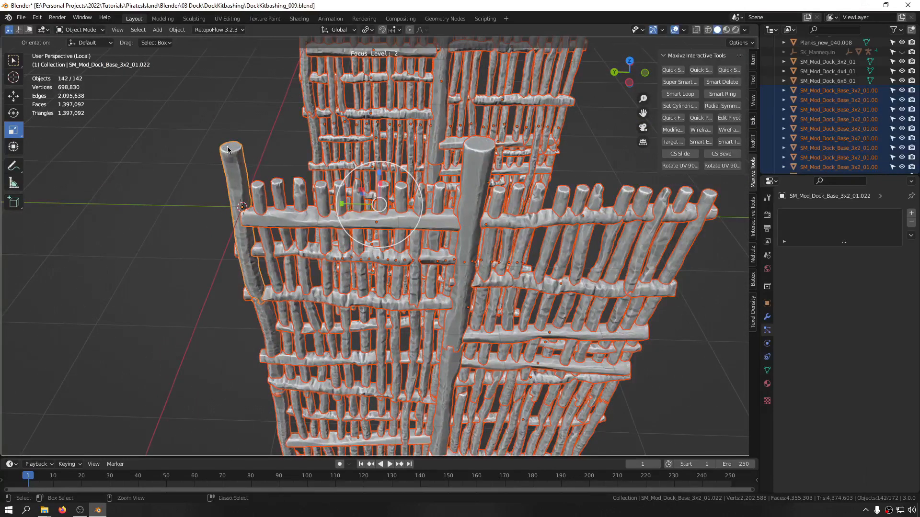
{"action": "key", "text": "ctrl+j"}
Bring back the objects outside the inner isolated view and clear the joined walls' location
{"action": "middle_click_drag", "start_coordinate": [374, 179], "coordinate": [486, 176]}
{"action": "key", "text": "g"}
{"action": "left_click", "coordinate": [486, 176]}
{"action": "left_click", "coordinate": [227, 194]}
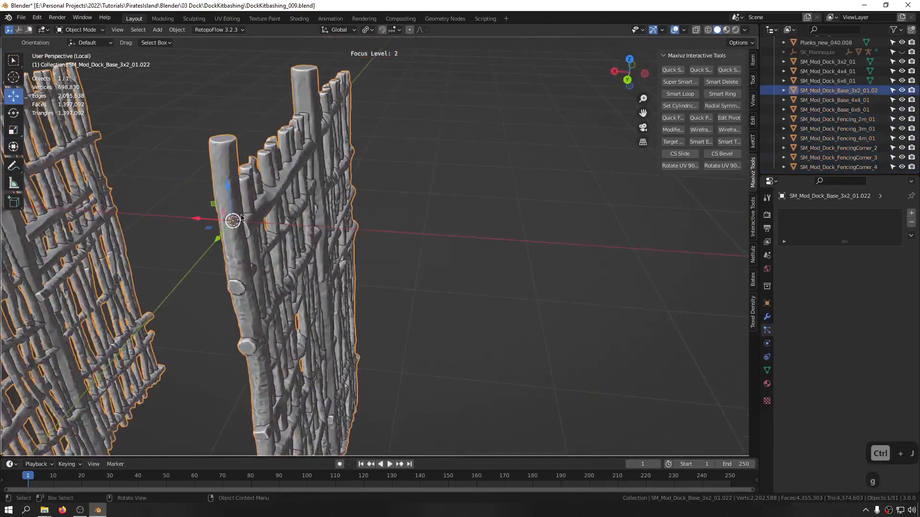
{"action": "key", "text": "ctrl+f"}
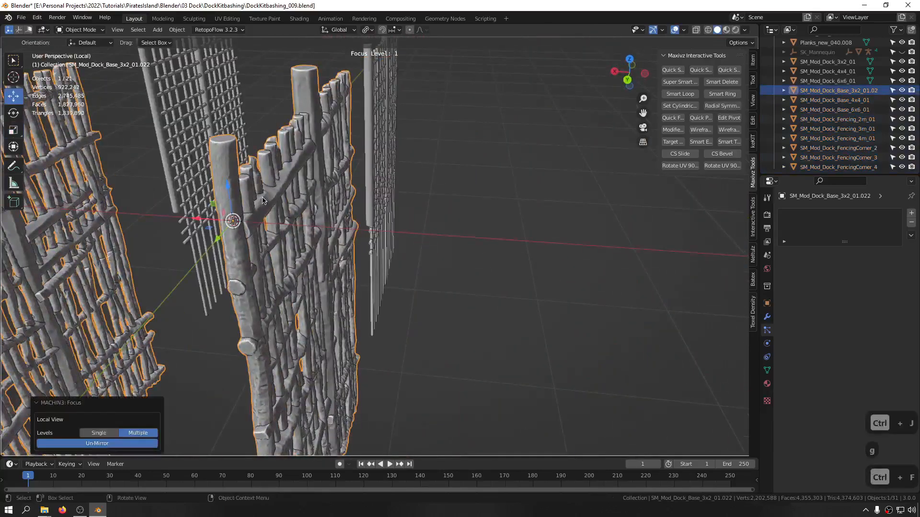
{"action": "middle_click_drag", "start_coordinate": [393, 191], "coordinate": [301, 183]}
{"action": "scroll", "coordinate": [309, 184], "scroll_direction": "down", "scroll_amount": 3}
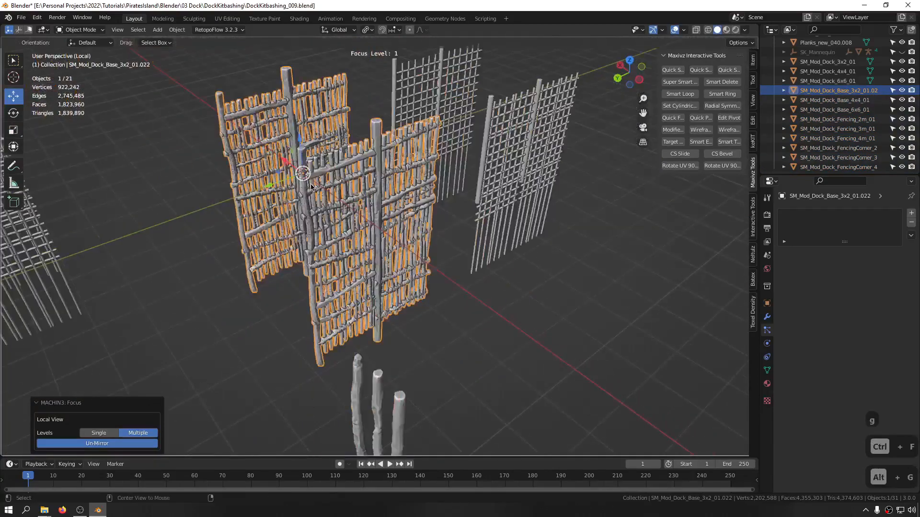
{"action": "key", "text": "alt+g"}
{"action": "middle_click_drag", "start_coordinate": [519, 174], "coordinate": [535, 211]}
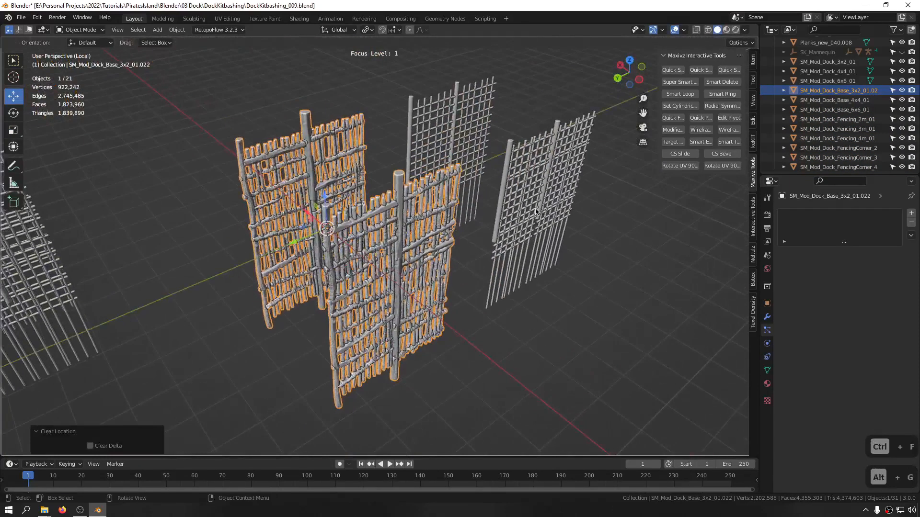
Select the blockout SM_Mod_Dock_Base_6x6_01 and clear its location so it overlaps the joined walls
{"action": "left_click", "coordinate": [533, 168]}
{"action": "key", "text": "alt+g"}
{"action": "scroll", "coordinate": [217, 315], "scroll_direction": "up", "scroll_amount": 8}
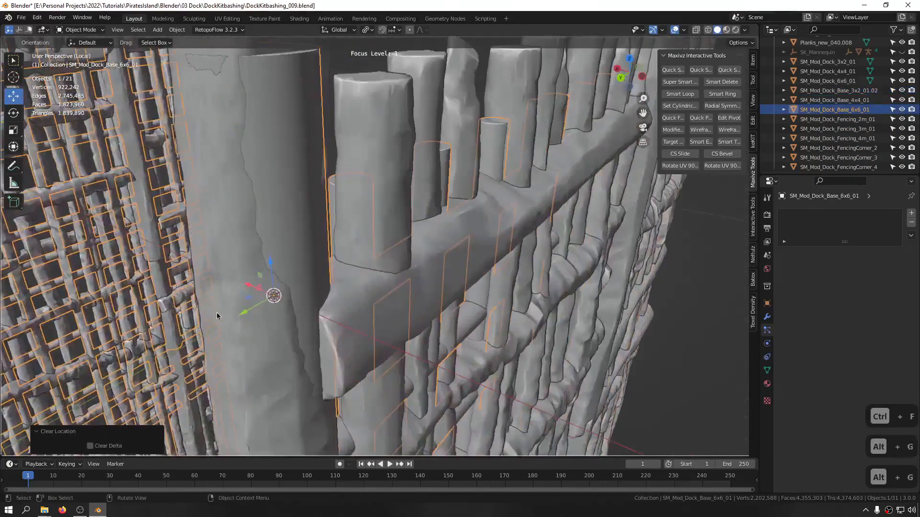
Examine how the joined log walls line up with the blockout around the corner post and the lattice
{"action": "left_click", "coordinate": [230, 220]}
{"action": "left_click", "coordinate": [283, 212]}
{"action": "left_click", "coordinate": [234, 211]}
{"action": "left_click", "coordinate": [268, 206]}
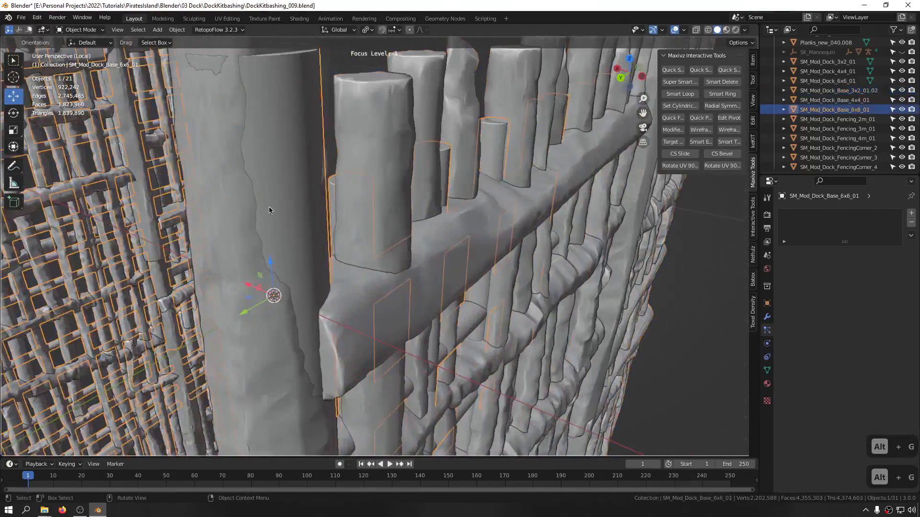
{"action": "left_click", "coordinate": [207, 205]}
{"action": "left_click", "coordinate": [290, 207]}
{"action": "scroll", "coordinate": [290, 208], "scroll_direction": "down", "scroll_amount": 8}
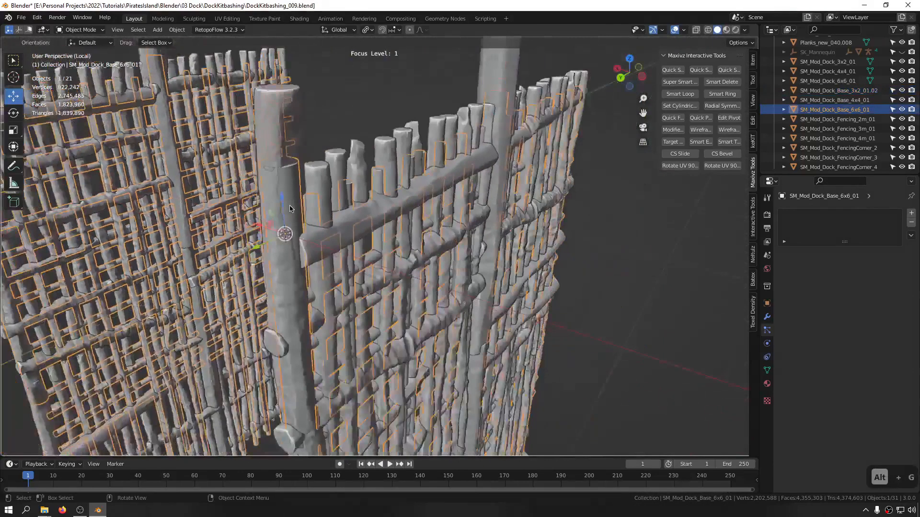
{"action": "scroll", "coordinate": [270, 227], "scroll_direction": "up", "scroll_amount": 6}
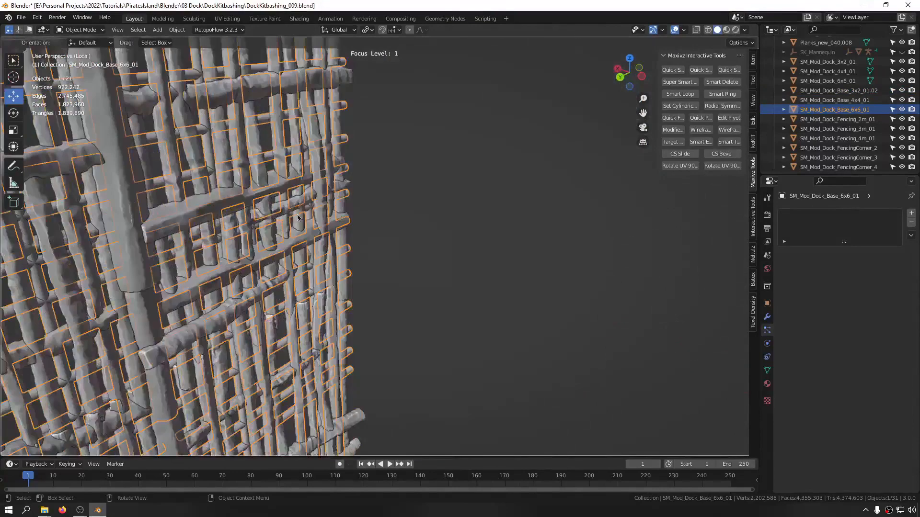
{"action": "scroll", "coordinate": [291, 221], "scroll_direction": "down", "scroll_amount": 4}
Rename the joined walls with the blockout's copied name, SM_Mod_Dock_Base_6x6_01, and select the original blockout
{"action": "left_click", "coordinate": [250, 228]}
{"action": "left_click", "coordinate": [250, 229]}
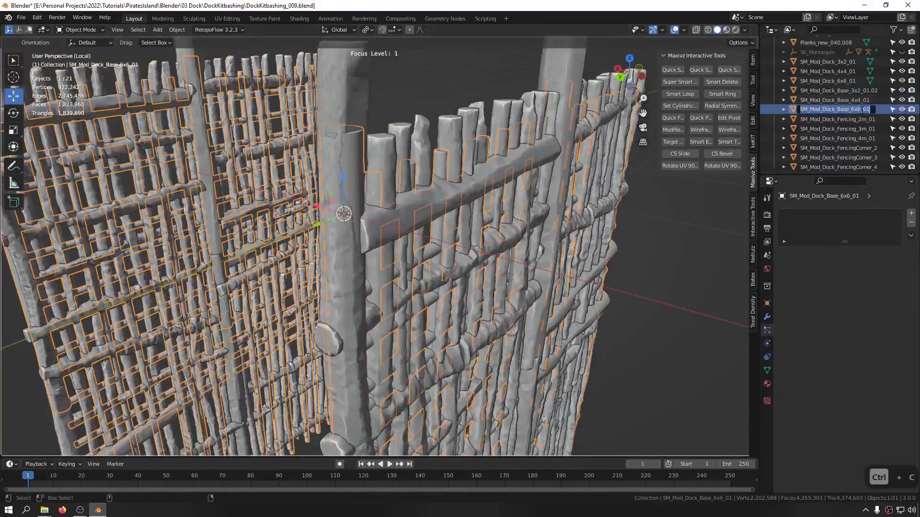
{"action": "left_click", "coordinate": [345, 111]}
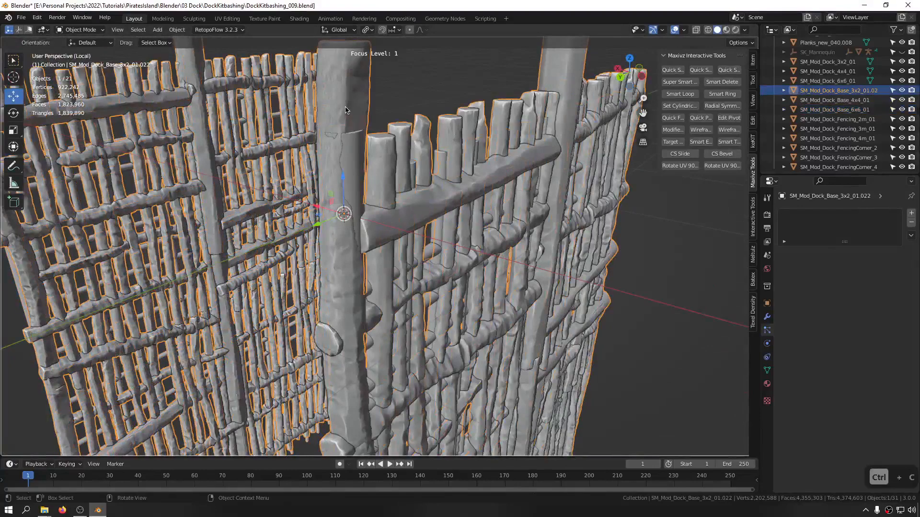
{"action": "scroll", "coordinate": [347, 119], "scroll_direction": "down", "scroll_amount": 4}
{"action": "key", "text": "F2"}
{"action": "type", "text": "SM_Mod_Dock_Base_6x6_01"}
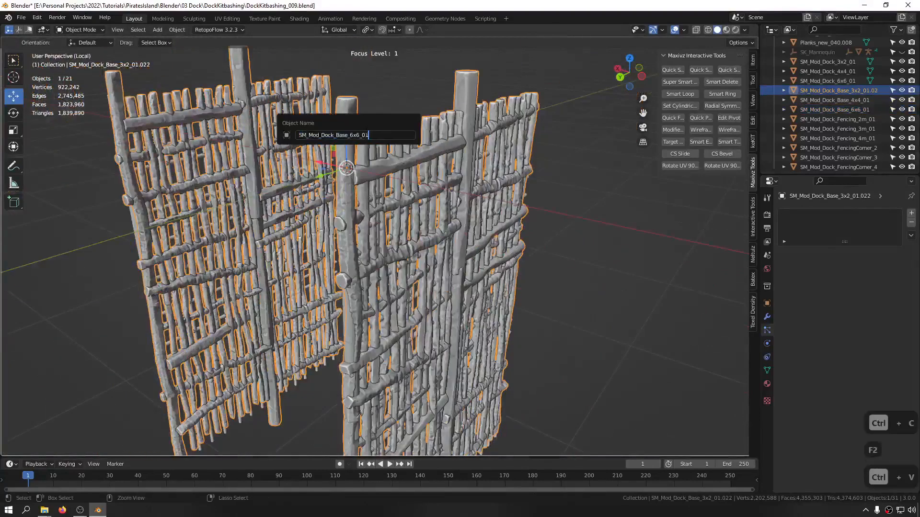
{"action": "key", "text": "Return"}
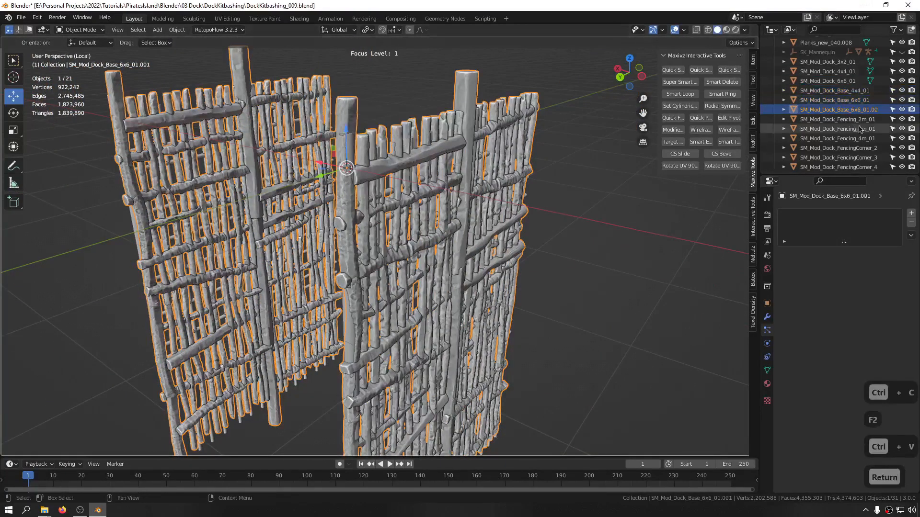
{"action": "left_click", "coordinate": [870, 101]}
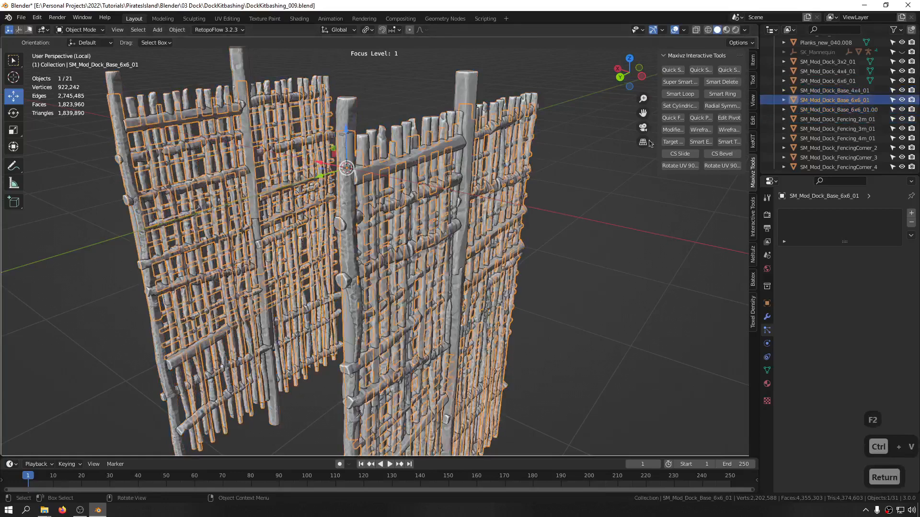
Delete the original 6x6 blockout and rename the joined log walls SM_Mod_Dock_Base_6x6_01
{"action": "key", "text": "x"}
{"action": "left_click", "coordinate": [495, 184]}
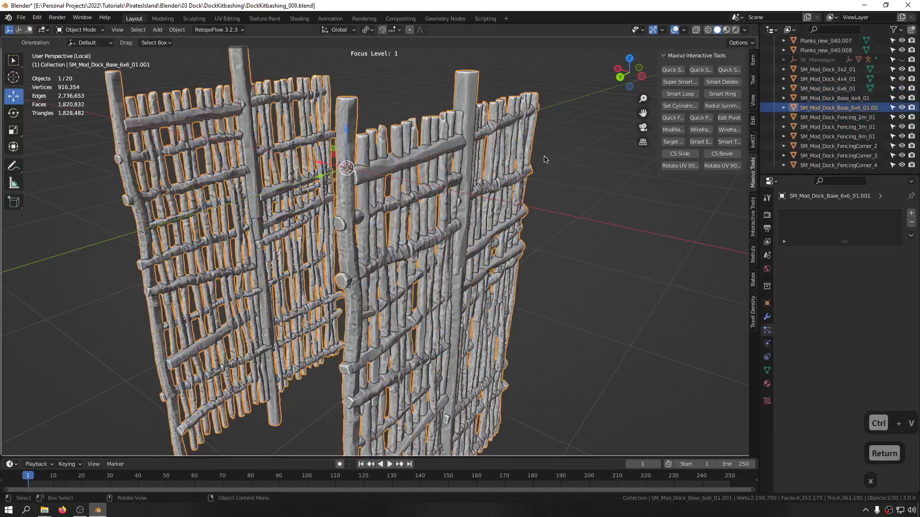
{"action": "key", "text": "F2"}
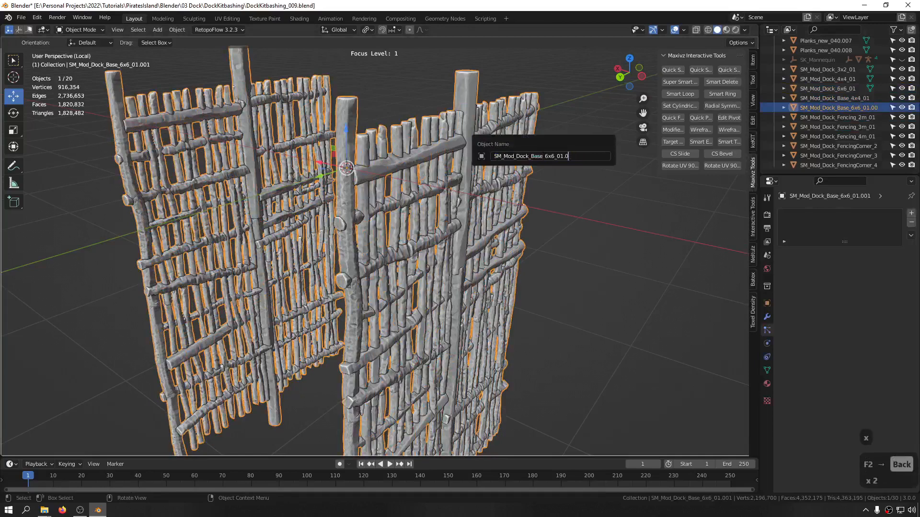
{"action": "key", "text": "Return"}
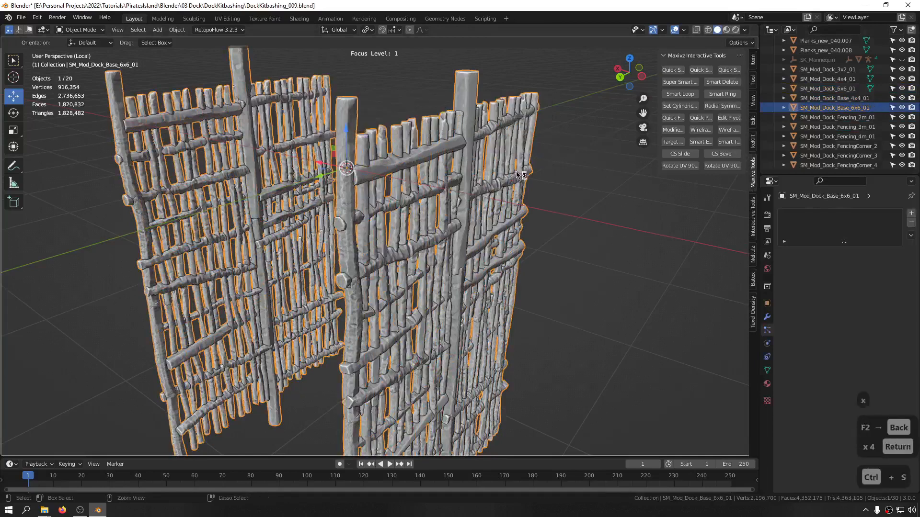
Save the file with the joined walls isolated and open the batch FBX export settings
{"action": "key", "text": "ctrl+s"}
{"action": "key", "text": "ctrl+f"}
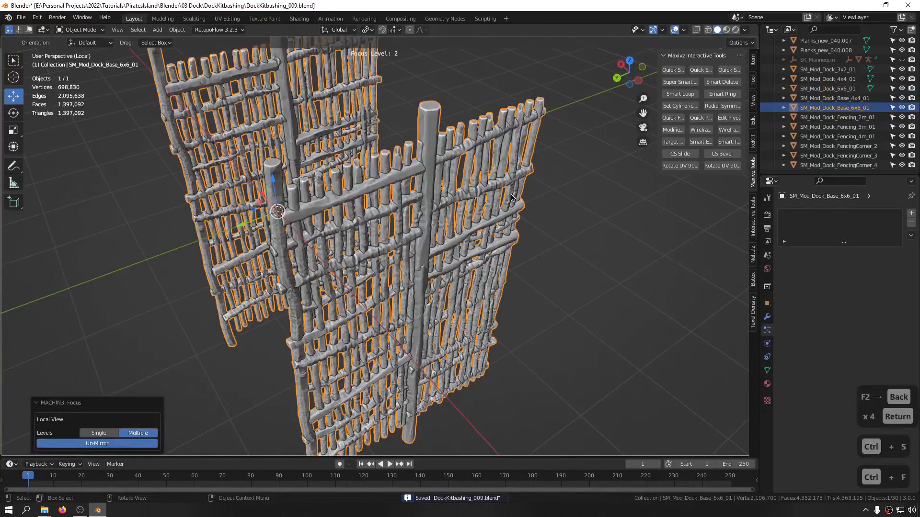
{"action": "key", "text": "ctrl+s"}
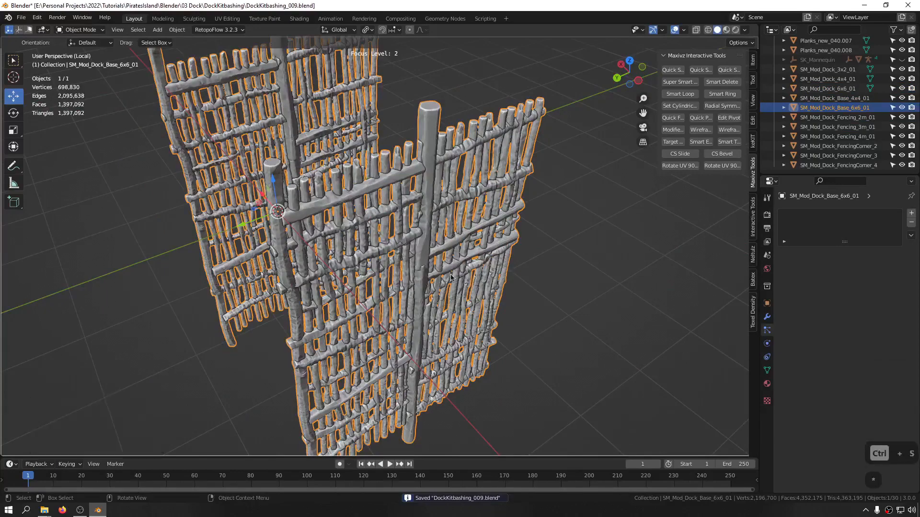
{"action": "middle_click_drag", "start_coordinate": [321, 261], "coordinate": [585, 174]}
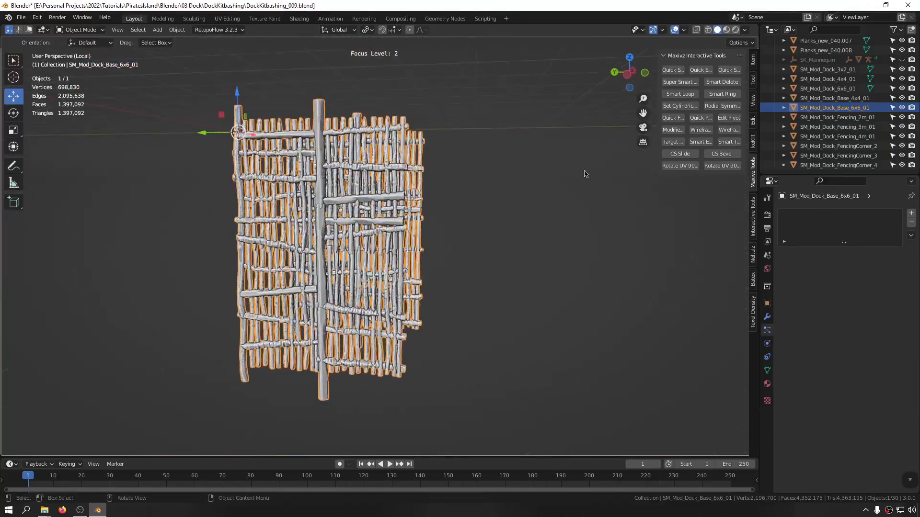
{"action": "left_click", "coordinate": [754, 283]}
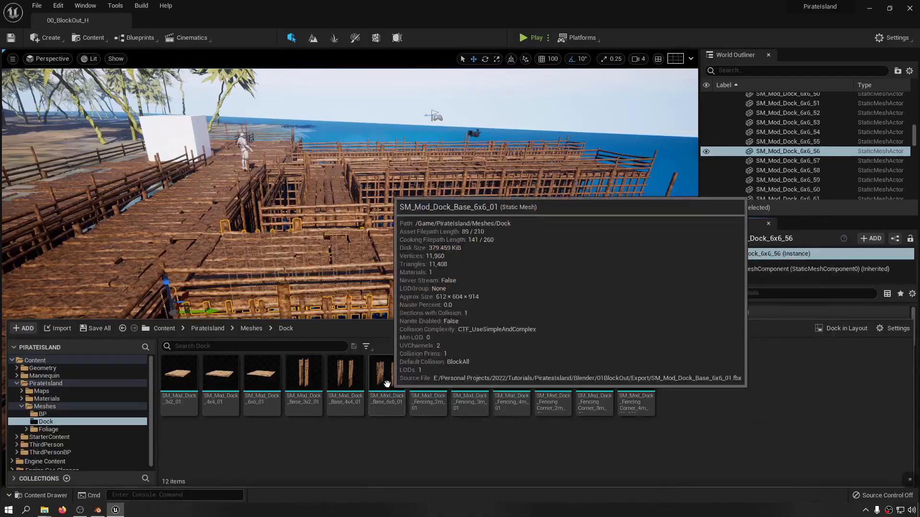
In Unreal Editor, enable Nanite on the SM_Mod_Dock_Base_6x6_01 static mesh and reimport it from its source file
{"action": "right_click", "coordinate": [387, 384]}
{"action": "mouse_move", "coordinate": [479, 98]}
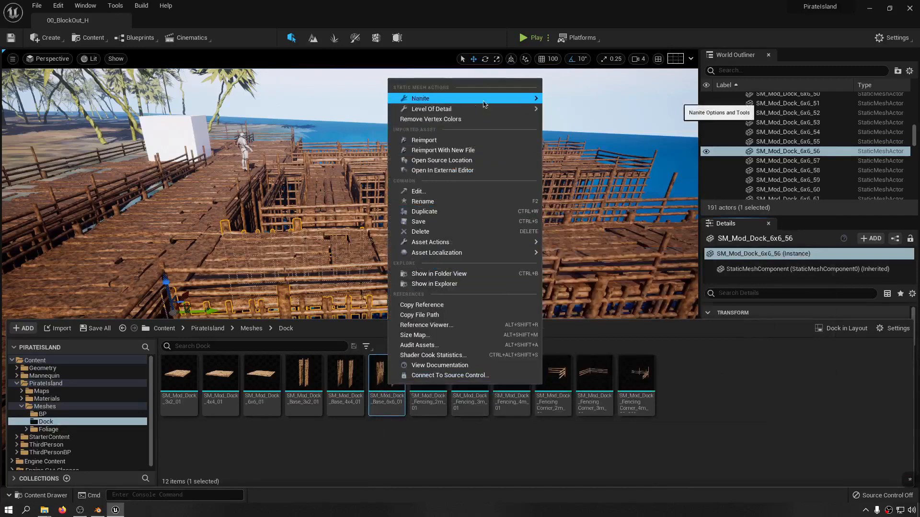
{"action": "left_click", "coordinate": [558, 103]}
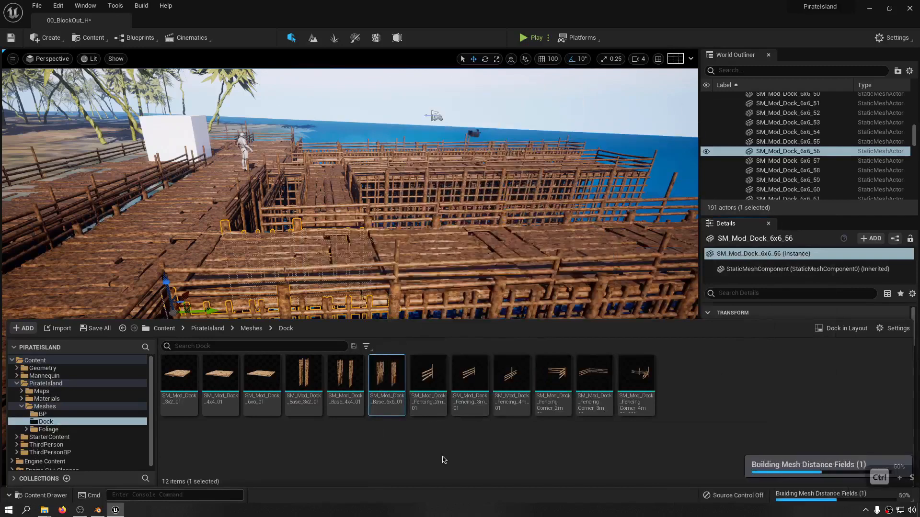
{"action": "key", "text": "ctrl+s"}
{"action": "key", "text": "ctrl+s"}
{"action": "right_click", "coordinate": [397, 384]}
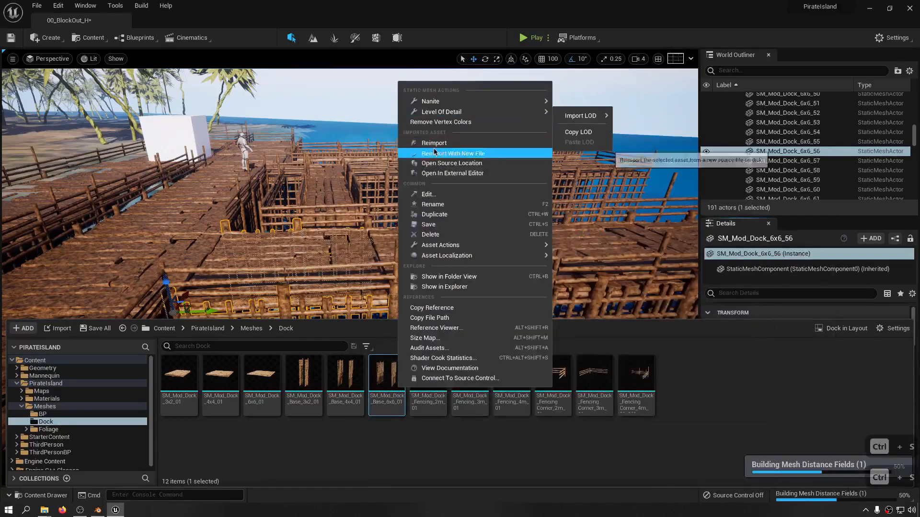
{"action": "left_click", "coordinate": [434, 143]}
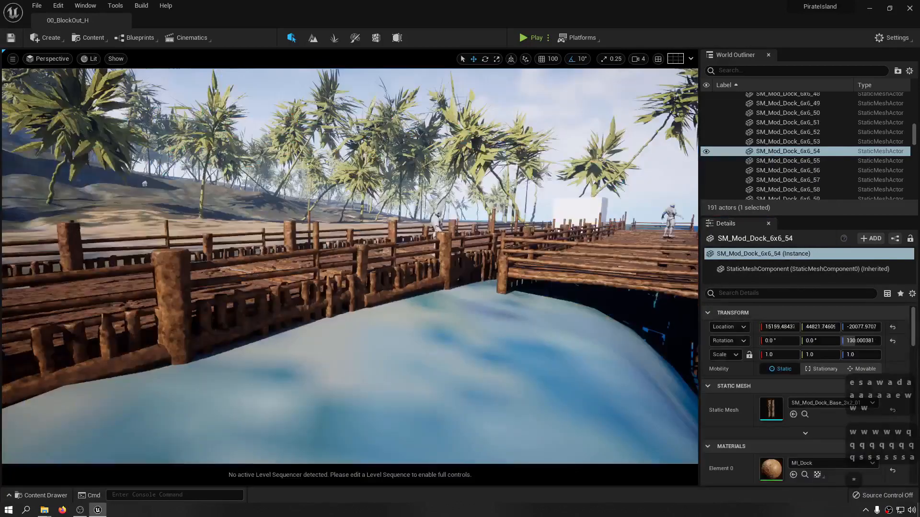
Examine the reimported 6x6 log walls along the shore walkway from the side, from underneath and from above
{"action": "right_click_drag", "start_coordinate": [350, 266], "coordinate": [460, 312]}
{"action": "key", "text": "a"}
{"action": "key", "text": "q"}
{"action": "key", "text": "a"}
{"action": "key", "text": "e"}
{"action": "key", "text": "s"}
{"action": "left_click", "coordinate": [349, 341]}
{"action": "key", "text": "a"}
{"action": "key", "text": "s"}
{"action": "key", "text": "w"}
{"action": "key", "text": "a"}
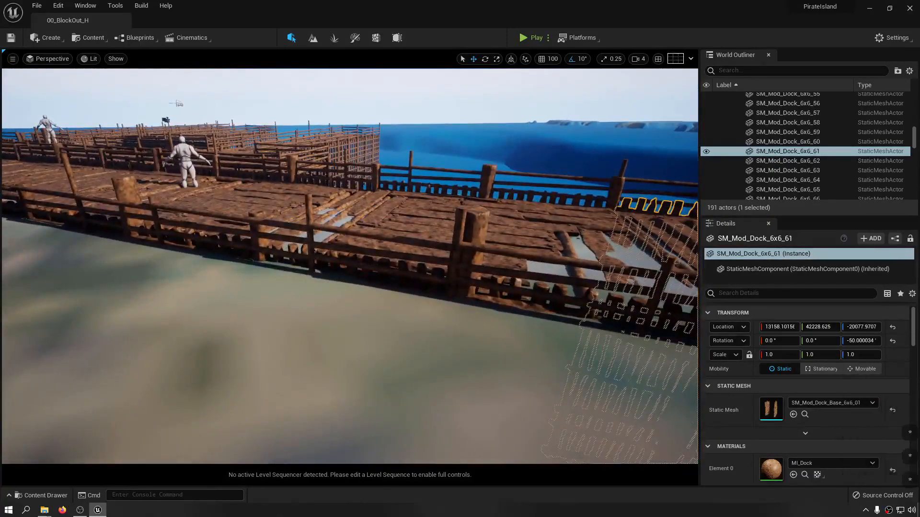
{"action": "key", "text": "w"}
{"action": "right_click_drag", "start_coordinate": [459, 312], "coordinate": [307, 331]}
{"action": "key", "text": "d"}
{"action": "key", "text": "a"}
{"action": "key", "text": "d"}
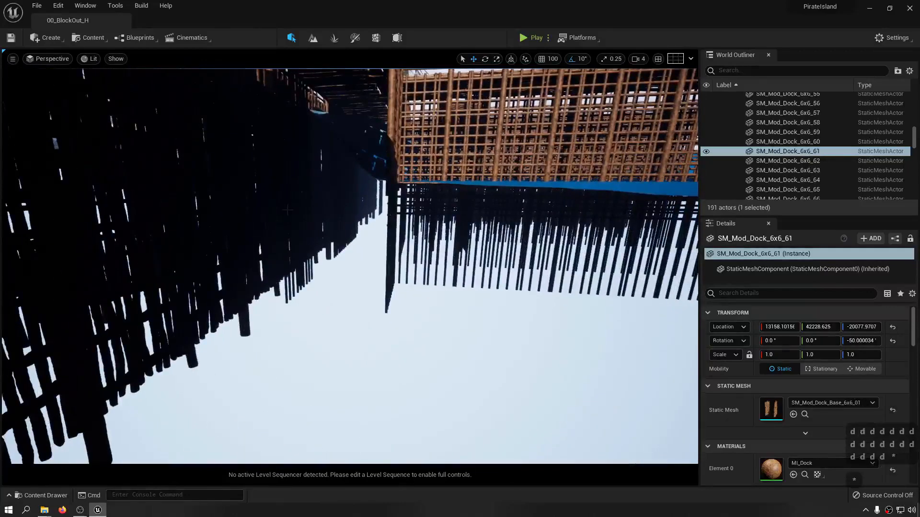
{"action": "key", "text": "e"}
{"action": "mouse_move", "coordinate": [327, 133]}
{"action": "right_mouse_down"}
{"action": "mouse_move", "coordinate": [314, 180]}
{"action": "mouse_move", "coordinate": [331, 141]}
{"action": "right_mouse_up"}
{"action": "key", "text": "e"}
{"action": "key", "text": "s"}
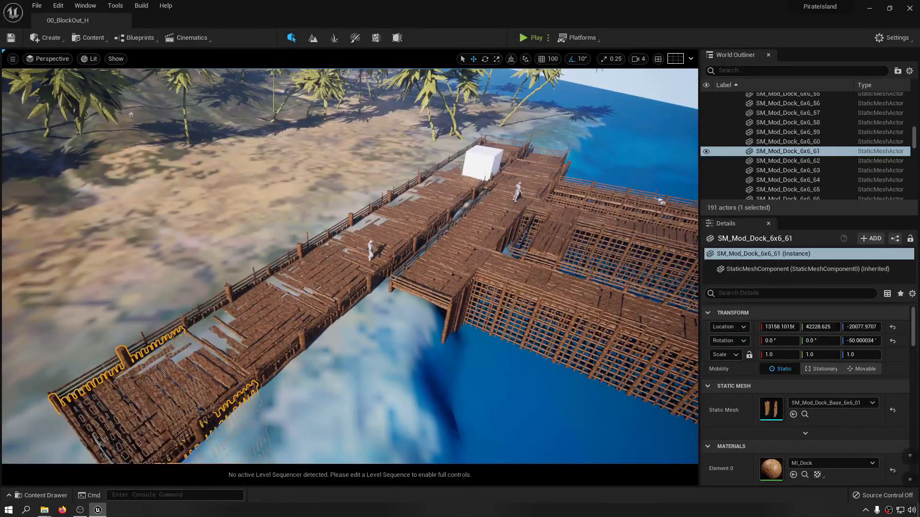
Select the 4x4 lattice base at the outer corner of the pier and save all project changes
{"action": "key", "text": "a"}
{"action": "right_click_drag", "start_coordinate": [415, 281], "coordinate": [460, 237]}
{"action": "key", "text": "w"}
{"action": "key", "text": "d"}
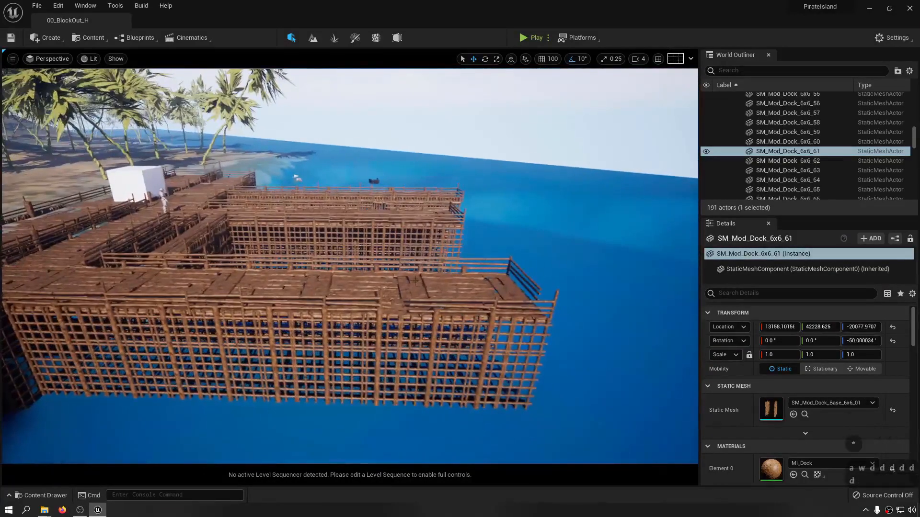
{"action": "key", "text": "w"}
{"action": "right_click_drag", "start_coordinate": [415, 282], "coordinate": [411, 249]}
{"action": "key", "text": "d"}
{"action": "key", "text": "d"}
{"action": "key", "text": "q"}
{"action": "left_click", "coordinate": [412, 272]}
{"action": "key", "text": "s"}
{"action": "key", "text": "ctrl+shift+s"}
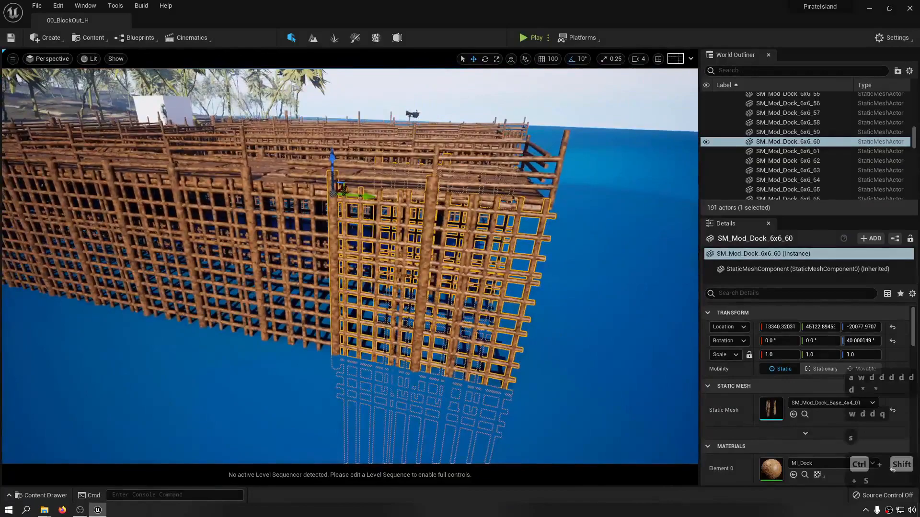
{"action": "key", "text": "ctrl+s"}
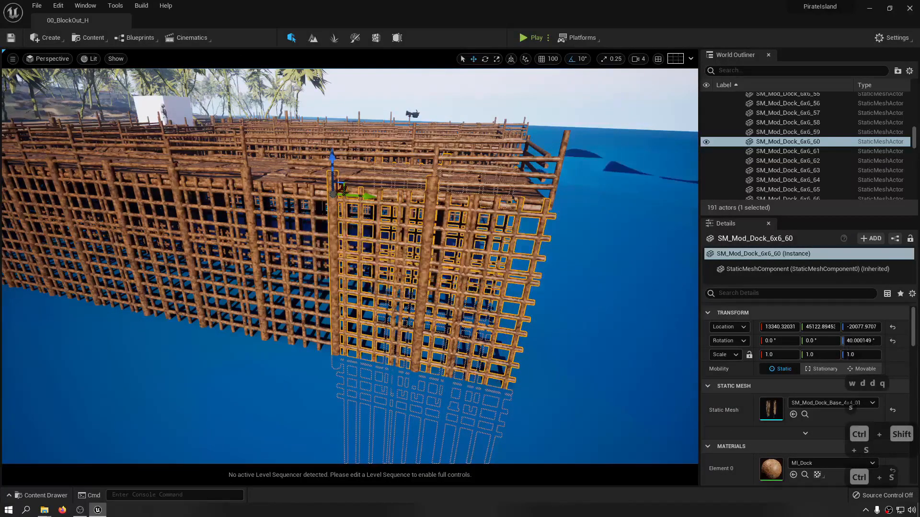
Inspect the fencing and decking at the pier's open end and save the level
{"action": "right_click_drag", "start_coordinate": [411, 249], "coordinate": [415, 269]}
{"action": "key", "text": "w"}
{"action": "key", "text": "w"}
{"action": "left_click", "coordinate": [426, 278]}
{"action": "key", "text": "d"}
{"action": "key", "text": "ctrl+s"}
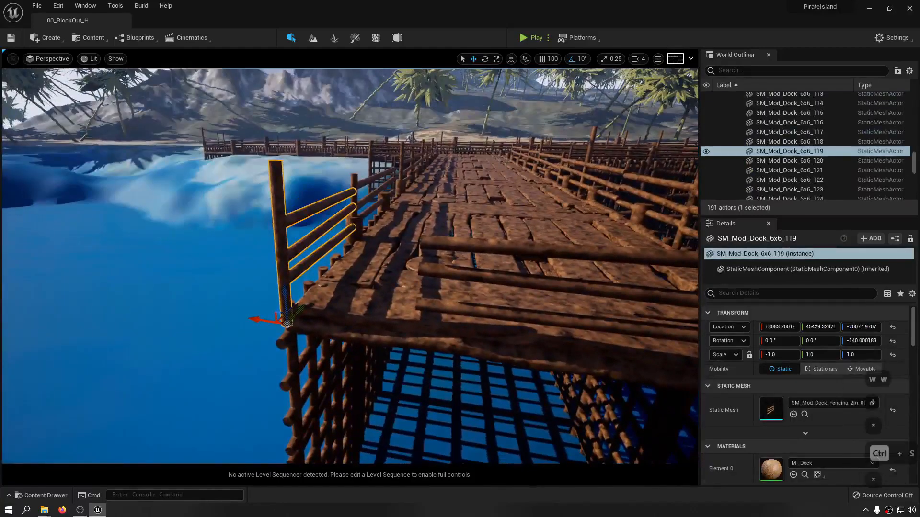
{"action": "key", "text": "s"}
{"action": "right_click_drag", "start_coordinate": [414, 269], "coordinate": [331, 222]}
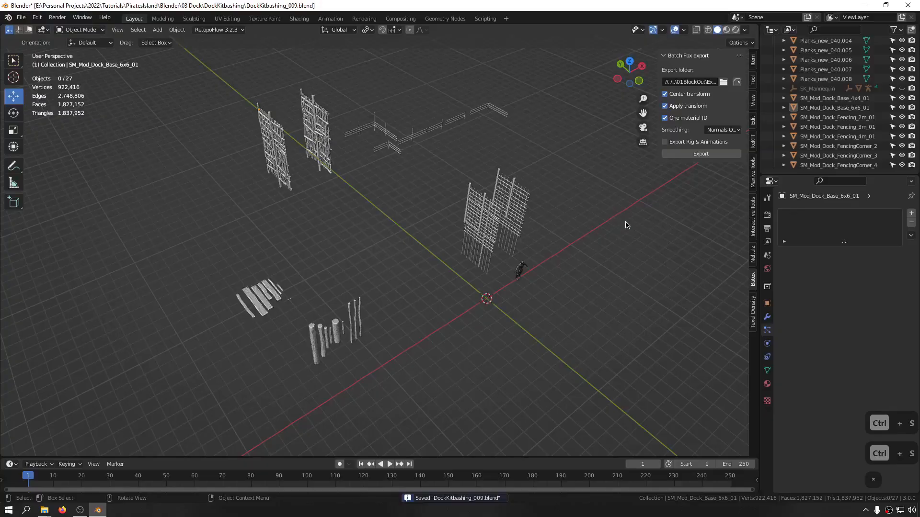
Switch back to Blender and clear the locations of the 6x6 log walls and the 4x4 blockout so they overlap
{"action": "middle_click_drag", "start_coordinate": [626, 225], "coordinate": [123, 190]}
{"action": "left_click", "coordinate": [123, 190]}
{"action": "key", "text": "alt+g"}
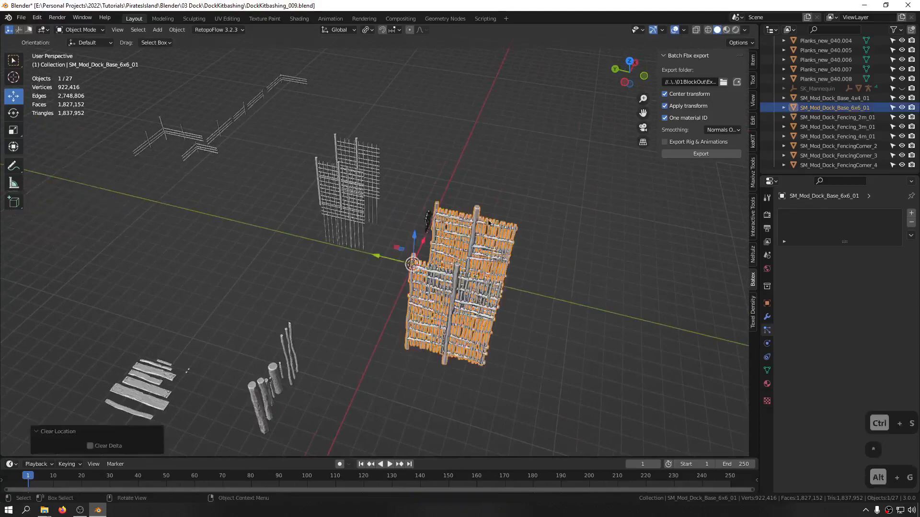
{"action": "scroll", "coordinate": [371, 185], "scroll_direction": "up", "scroll_amount": 2}
{"action": "left_click", "coordinate": [362, 178]}
{"action": "key", "text": "alt+g"}
{"action": "scroll", "coordinate": [361, 177], "scroll_direction": "up", "scroll_amount": 3}
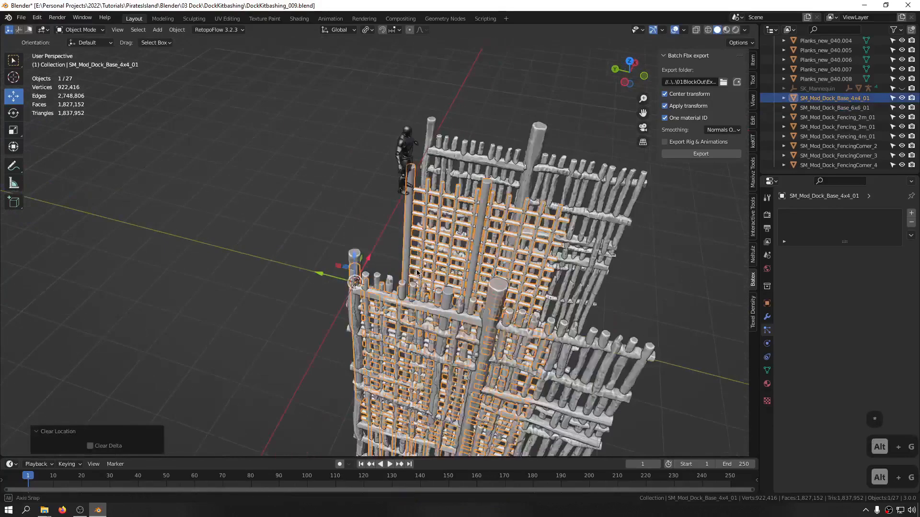
Select all vertices of the log wall farther from the origin in top view and move it -175.84 cm along X
{"action": "middle_click_drag", "start_coordinate": [361, 177], "coordinate": [517, 288]}
{"action": "left_click", "coordinate": [382, 173]}
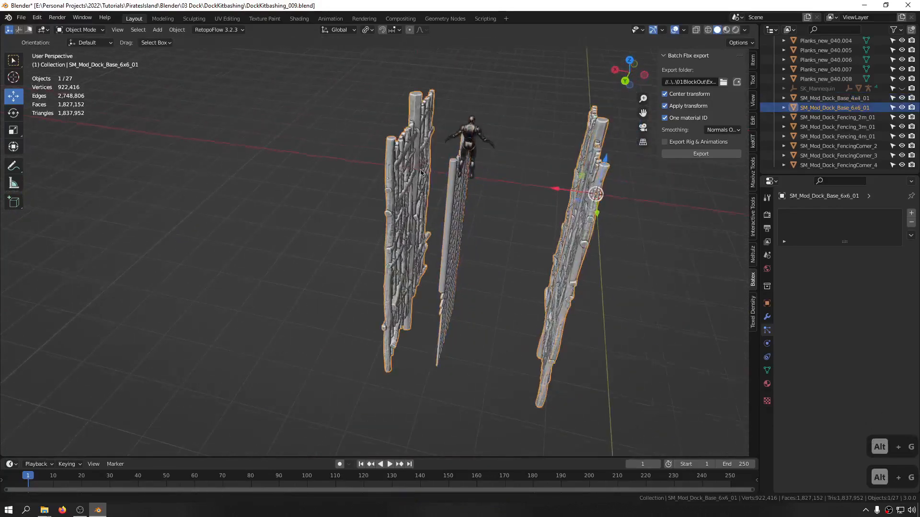
{"action": "middle_click_drag", "start_coordinate": [382, 174], "coordinate": [402, 181]}
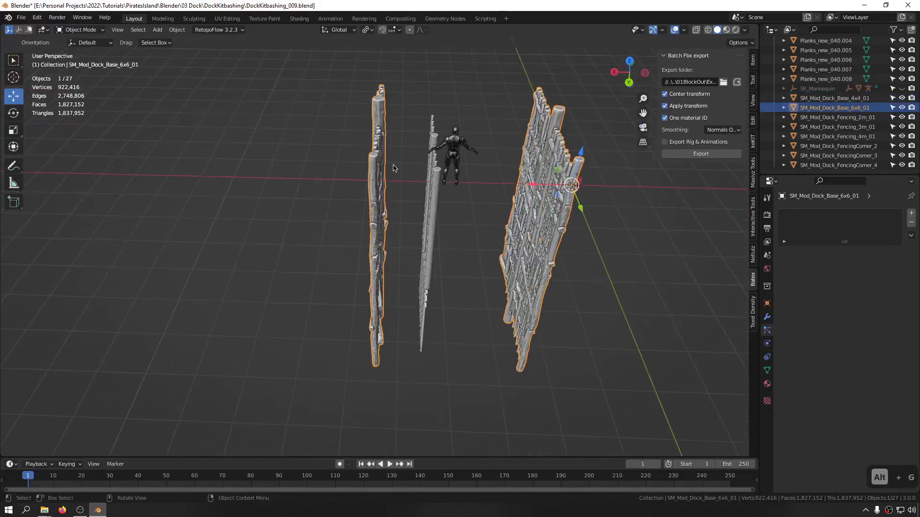
{"action": "key", "text": "1"}
{"action": "key", "text": "Tab"}
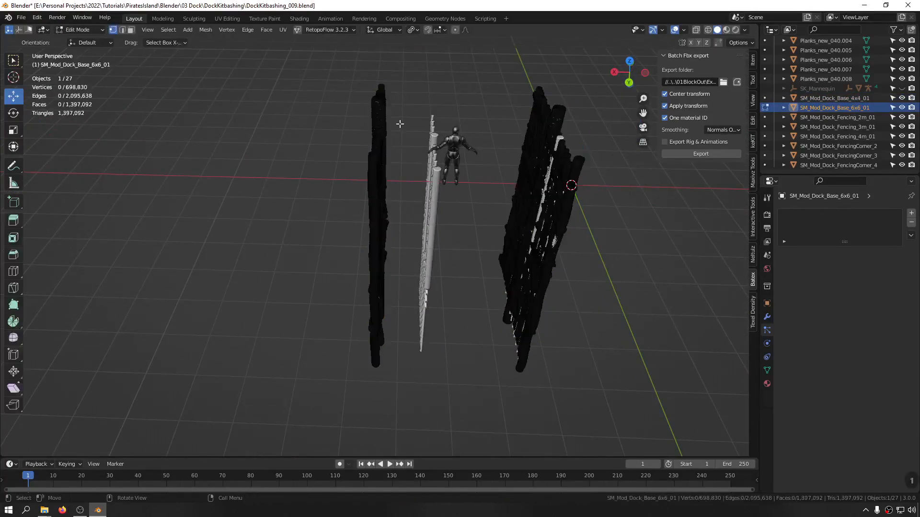
{"action": "middle_click_drag", "start_coordinate": [401, 123], "coordinate": [405, 188], "text": "alt"}
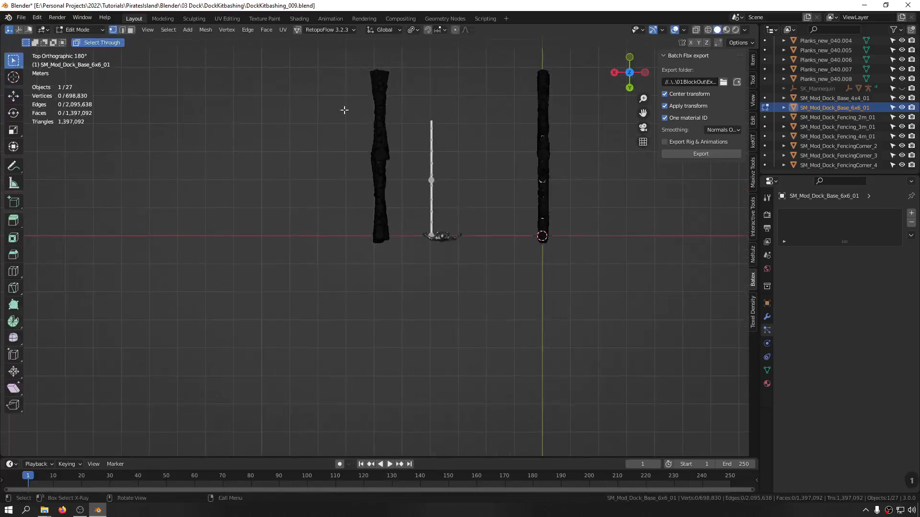
{"action": "left_click_drag", "start_coordinate": [319, 59], "coordinate": [403, 333]}
{"action": "left_click", "coordinate": [13, 97]}
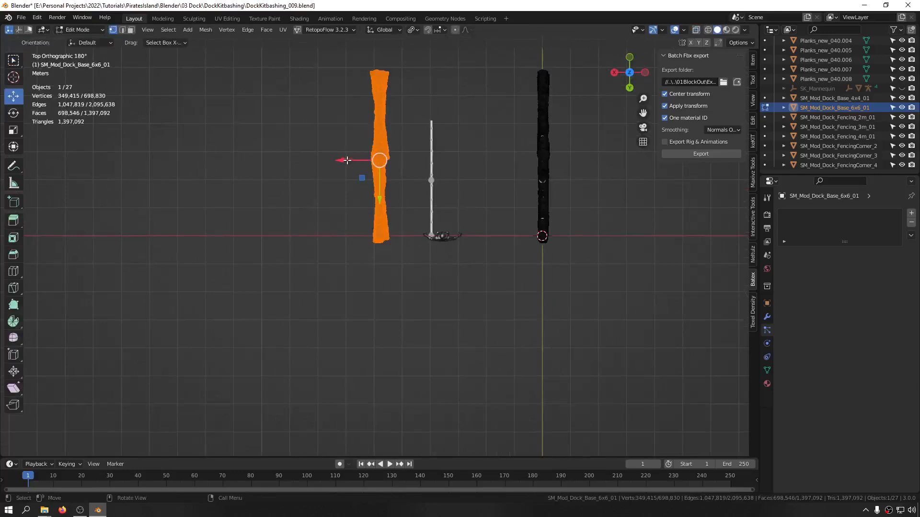
{"action": "left_click_drag", "start_coordinate": [359, 163], "coordinate": [399, 171]}
{"action": "middle_click_drag", "start_coordinate": [480, 178], "coordinate": [336, 57]}
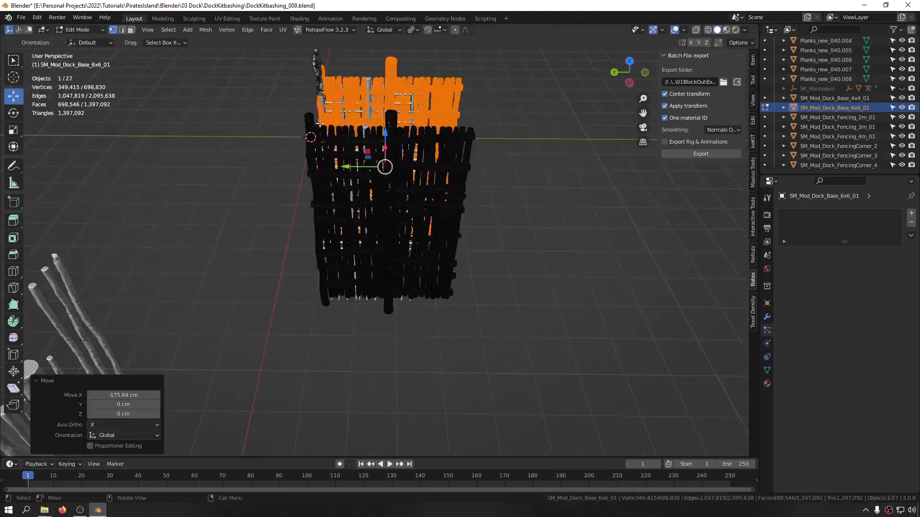
Examine how the moved log wall lines up with the 4x4 blockout around the corner post
{"action": "key", "text": "Tab"}
{"action": "key", "text": "Tab"}
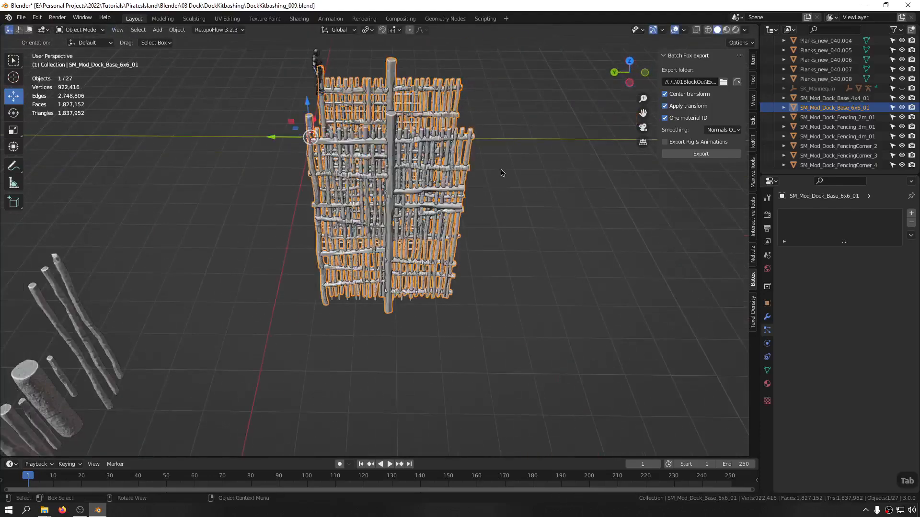
{"action": "scroll", "coordinate": [501, 173], "scroll_direction": "up", "scroll_amount": 8}
{"action": "middle_click_drag", "start_coordinate": [502, 173], "coordinate": [486, 223]}
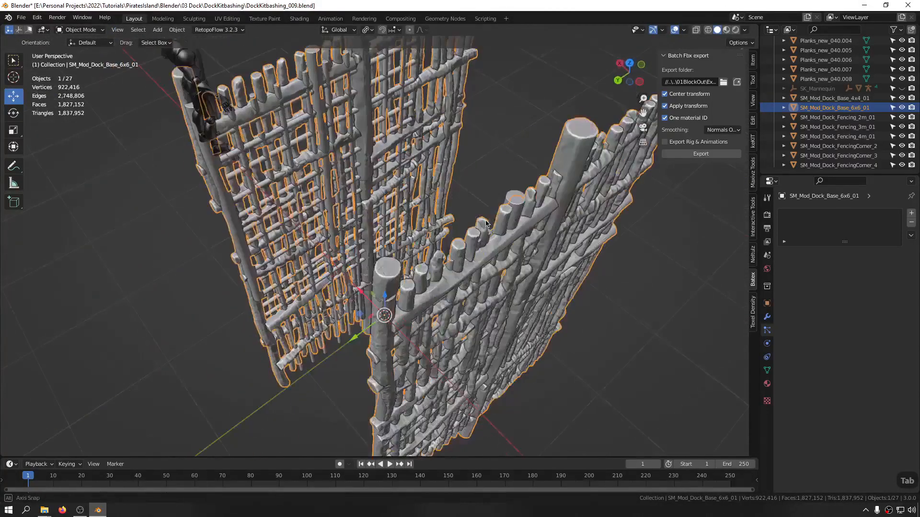
{"action": "scroll", "coordinate": [210, 110], "scroll_direction": "up", "scroll_amount": 3}
{"action": "left_click", "coordinate": [191, 139]}
{"action": "middle_click_drag", "start_coordinate": [190, 139], "coordinate": [231, 127]}
{"action": "left_click", "coordinate": [184, 167]}
{"action": "middle_click_drag", "start_coordinate": [183, 166], "coordinate": [318, 259]}
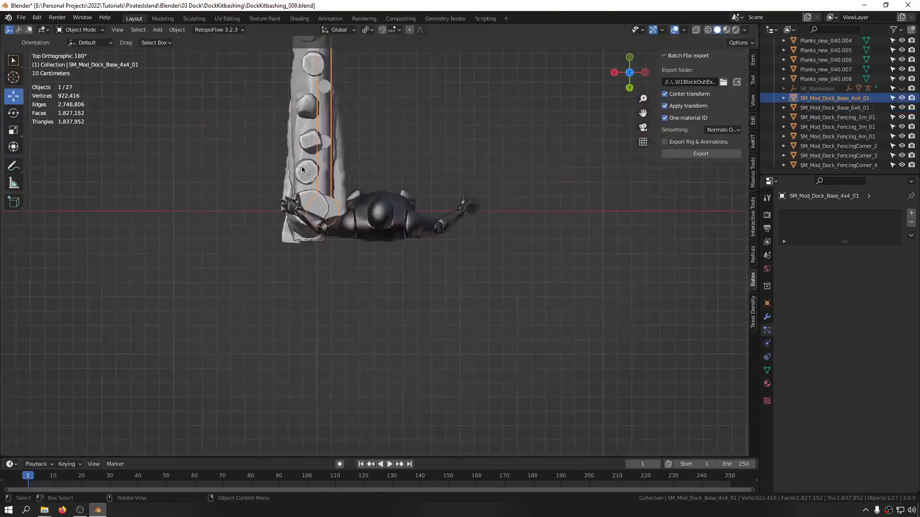
Fine-tune the moved log wall's X position in top view to centre it on the 4x4 blockout's wall
{"action": "scroll", "coordinate": [313, 144], "scroll_direction": "down", "scroll_amount": 3}
{"action": "left_click", "coordinate": [315, 108]}
{"action": "middle_click_drag", "start_coordinate": [316, 100], "coordinate": [334, 259], "text": "shift"}
{"action": "scroll", "coordinate": [334, 260], "scroll_direction": "down", "scroll_amount": 6}
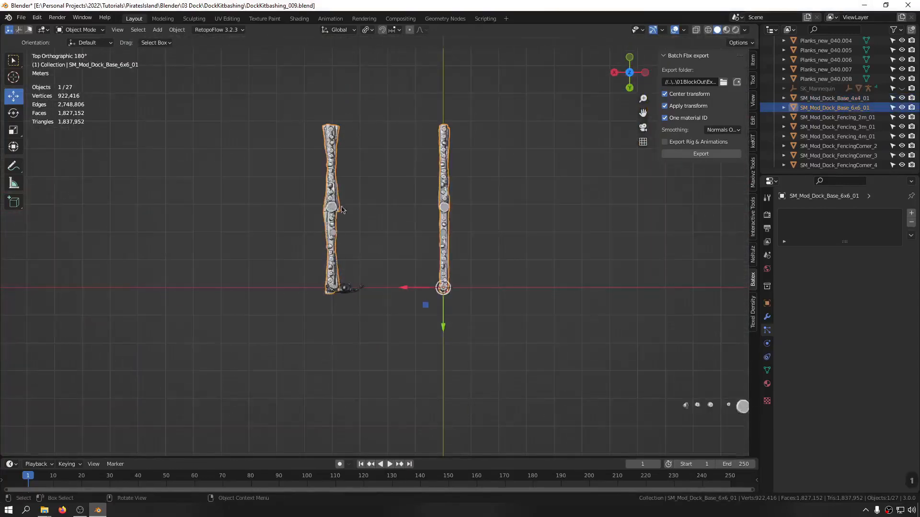
{"action": "key", "text": "Tab"}
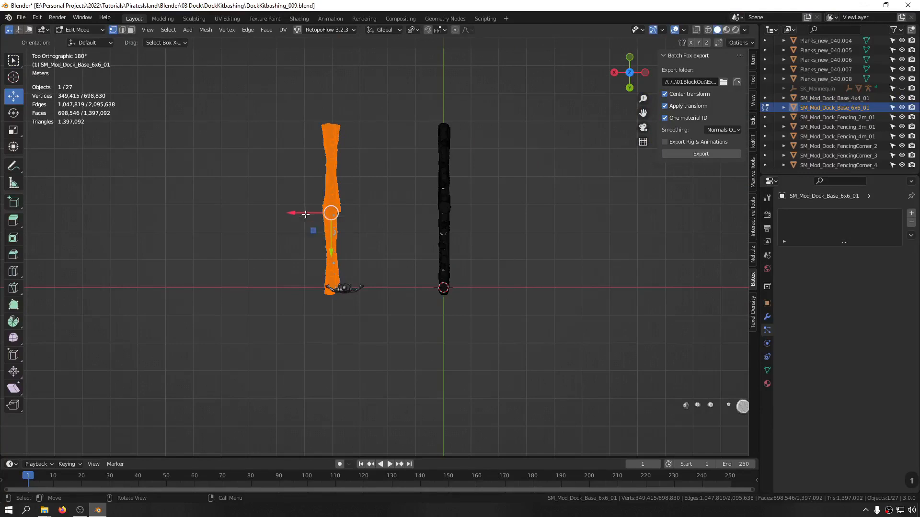
{"action": "left_click_drag", "start_coordinate": [305, 214], "coordinate": [306, 216]}
{"action": "key", "text": "Tab"}
Compare the length of the log walls with the 4x4 blockout in side view
{"action": "left_click", "coordinate": [352, 151]}
{"action": "middle_click_drag", "start_coordinate": [352, 151], "coordinate": [288, 201]}
{"action": "scroll", "coordinate": [357, 217], "scroll_direction": "down", "scroll_amount": 6}
{"action": "left_click", "coordinate": [308, 144]}
{"action": "scroll", "coordinate": [308, 144], "scroll_direction": "up", "scroll_amount": 6}
{"action": "scroll", "coordinate": [364, 144], "scroll_direction": "down", "scroll_amount": 5}
{"action": "scroll", "coordinate": [280, 202], "scroll_direction": "up", "scroll_amount": 6}
{"action": "scroll", "coordinate": [378, 203], "scroll_direction": "down", "scroll_amount": 6}
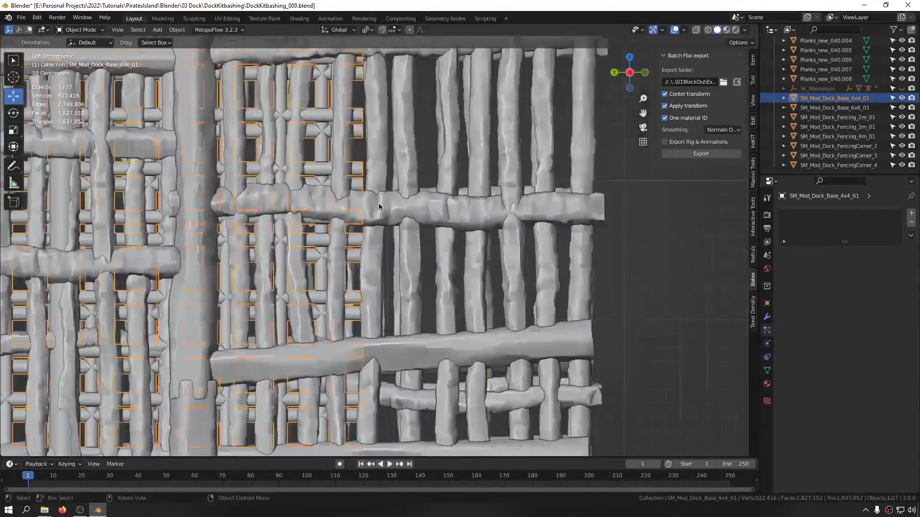
In left view, select the 6x6 base's logs extending past the 4x4 blockout with their linked geometry, delete them and save the file
{"action": "left_click", "coordinate": [378, 203]}
{"action": "scroll", "coordinate": [379, 206], "scroll_direction": "down", "scroll_amount": 2}
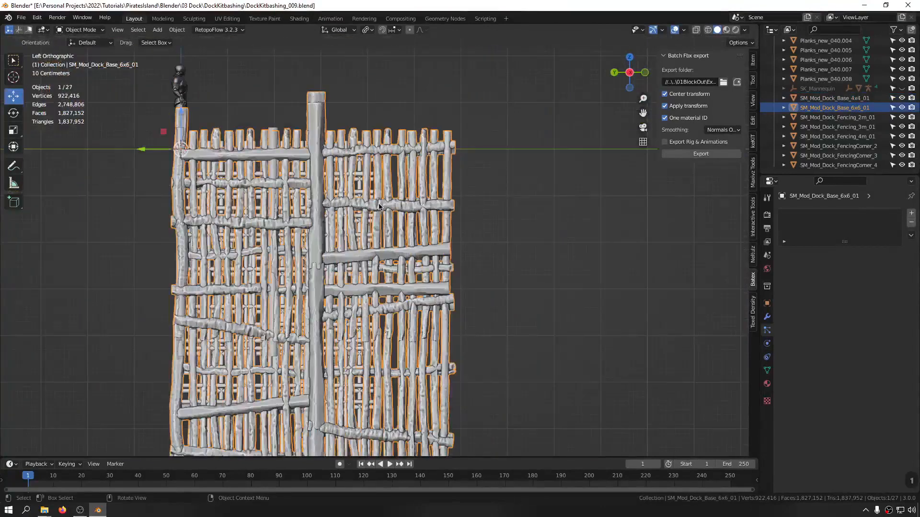
{"action": "key", "text": "Tab"}
{"action": "scroll", "coordinate": [461, 132], "scroll_direction": "down", "scroll_amount": 3}
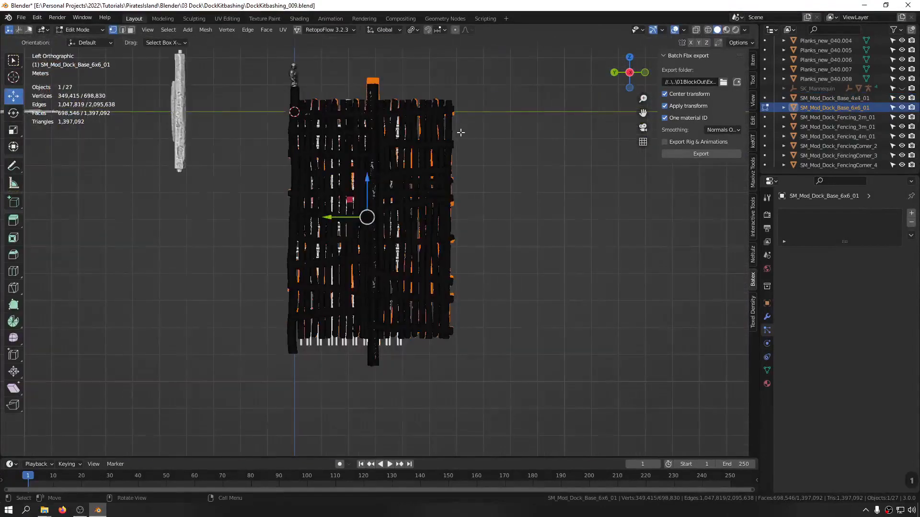
{"action": "left_click", "coordinate": [13, 60]}
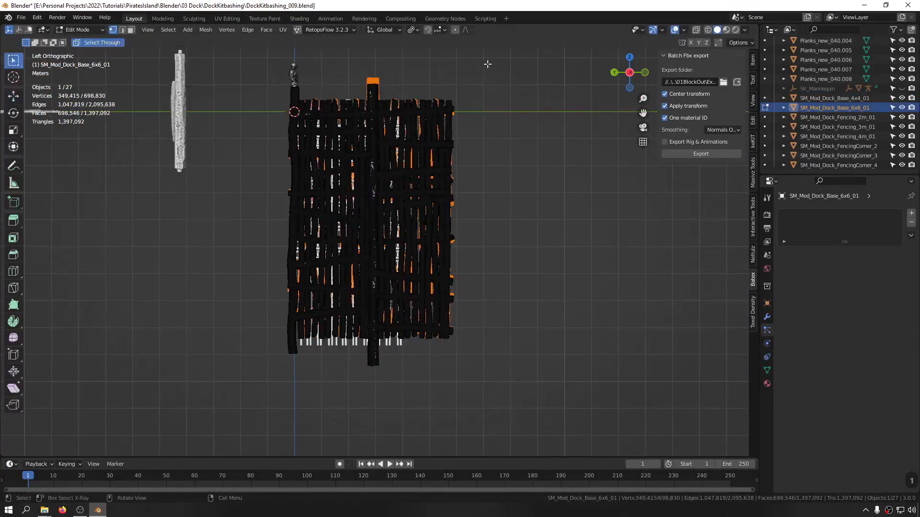
{"action": "left_click_drag", "start_coordinate": [515, 74], "coordinate": [406, 450]}
{"action": "scroll", "coordinate": [415, 173], "scroll_direction": "up", "scroll_amount": 3}
{"action": "scroll", "coordinate": [374, 212], "scroll_direction": "up", "scroll_amount": 2}
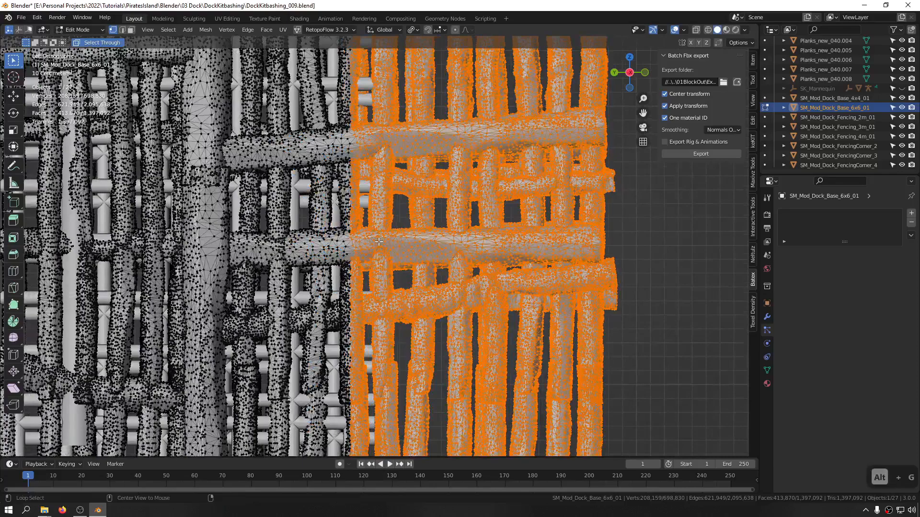
{"action": "key", "text": "ctrl+l"}
{"action": "scroll", "coordinate": [378, 242], "scroll_direction": "down", "scroll_amount": 6}
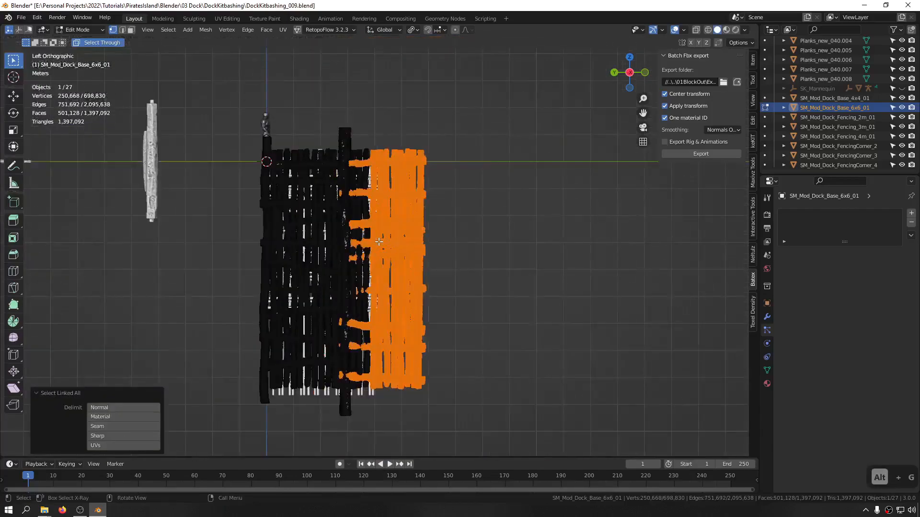
{"action": "key", "text": "ctrl+s"}
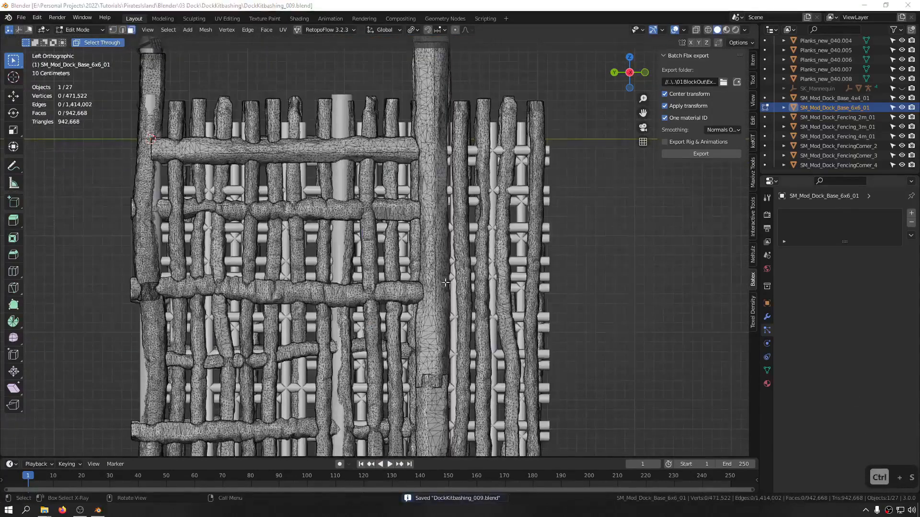
Select a face on each remaining horizontal log of the wall in left view, working from the top down
{"action": "mouse_move", "coordinate": [445, 283]}
{"action": "middle_mouse_down"}
{"action": "mouse_move", "coordinate": [408, 289]}
{"action": "mouse_move", "coordinate": [450, 288]}
{"action": "middle_mouse_up"}
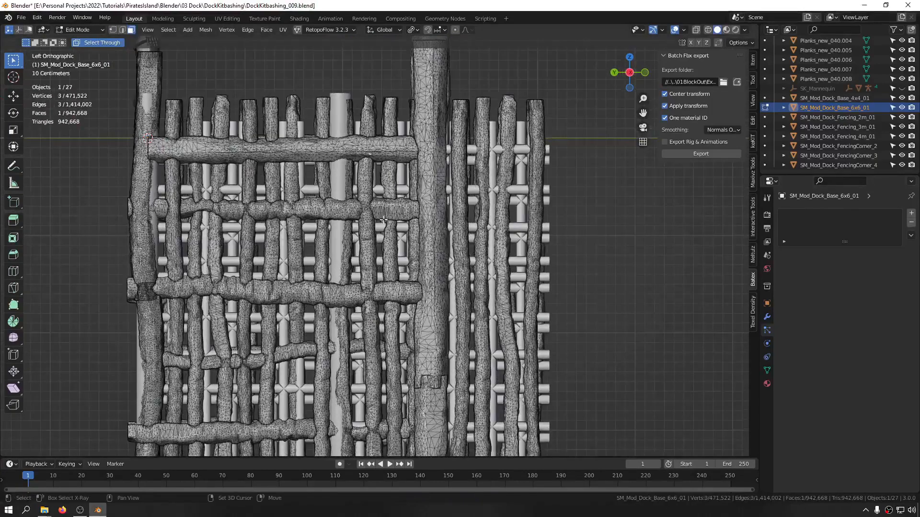
{"action": "scroll", "coordinate": [375, 295], "scroll_direction": "down", "scroll_amount": 2}
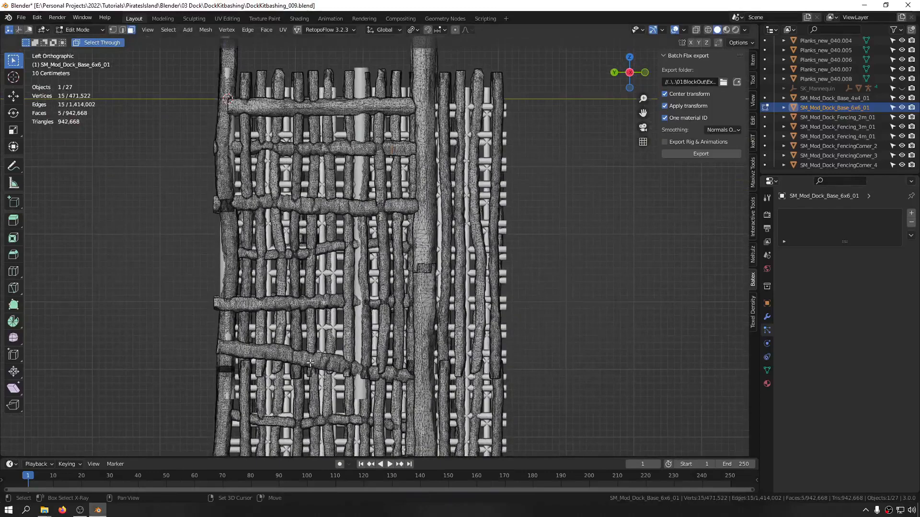
{"action": "middle_click_drag", "start_coordinate": [376, 376], "coordinate": [323, 246], "text": "shift"}
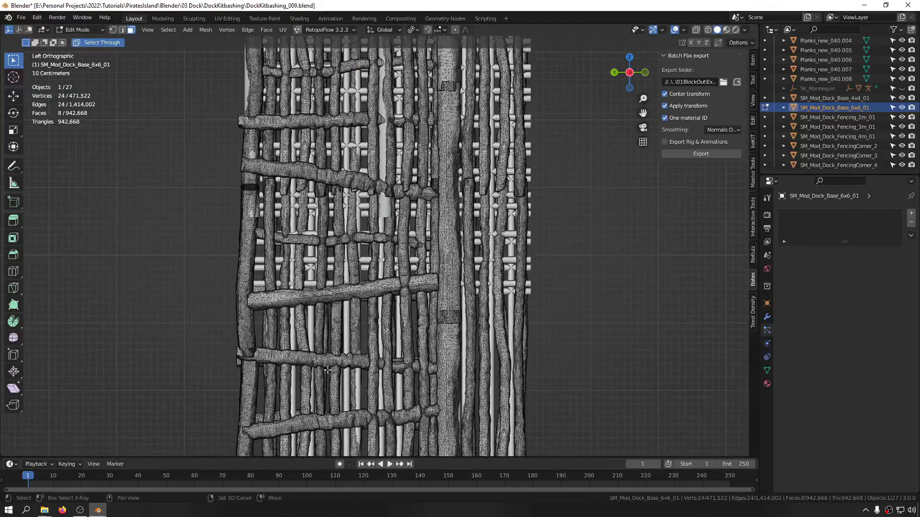
{"action": "scroll", "coordinate": [366, 398], "scroll_direction": "down", "scroll_amount": 2}
{"action": "middle_click_drag", "start_coordinate": [366, 399], "coordinate": [436, 283]}
{"action": "scroll", "coordinate": [436, 283], "scroll_direction": "up", "scroll_amount": 5}
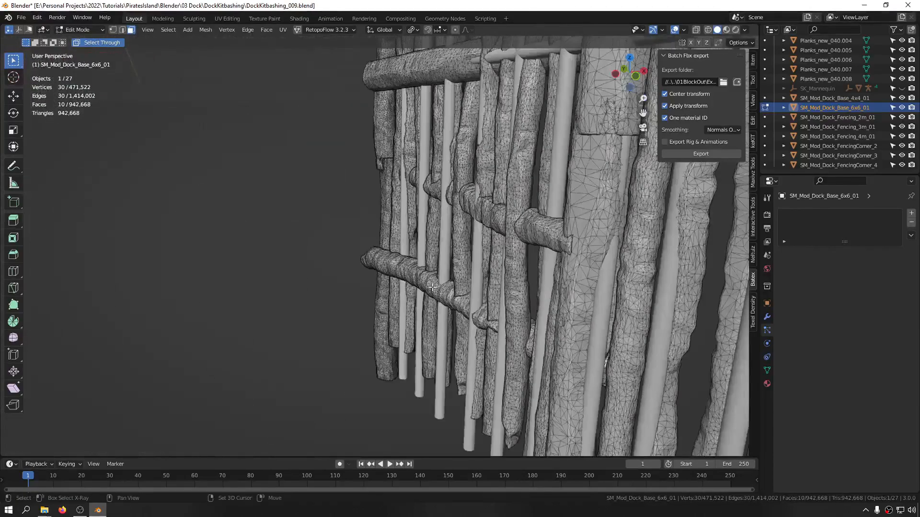
Add faces of the horizontal logs seen in right view and extend the selection to whole logs, using linked selection delimited by seam
{"action": "middle_click_drag", "start_coordinate": [535, 286], "coordinate": [490, 266]}
{"action": "scroll", "coordinate": [490, 266], "scroll_direction": "up", "scroll_amount": 3}
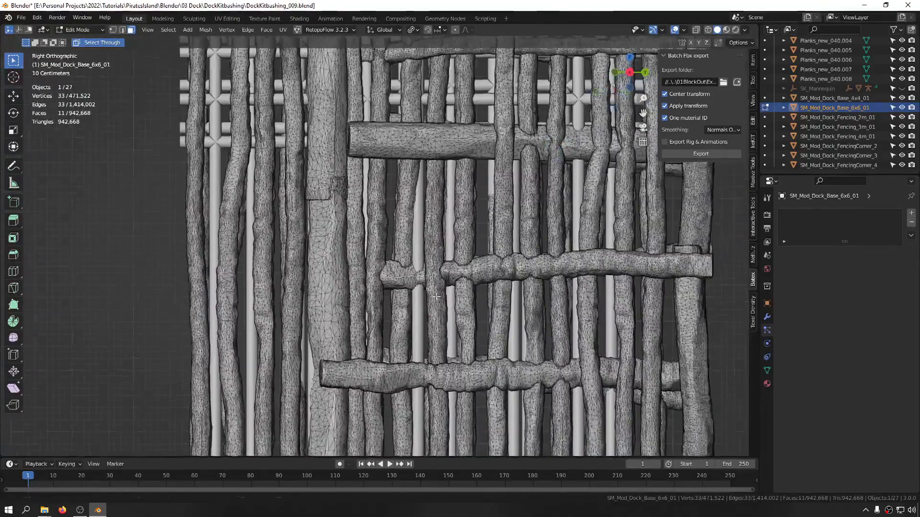
{"action": "left_click", "coordinate": [459, 139], "text": "shift"}
{"action": "middle_click_drag", "start_coordinate": [483, 124], "coordinate": [424, 294], "text": "shift"}
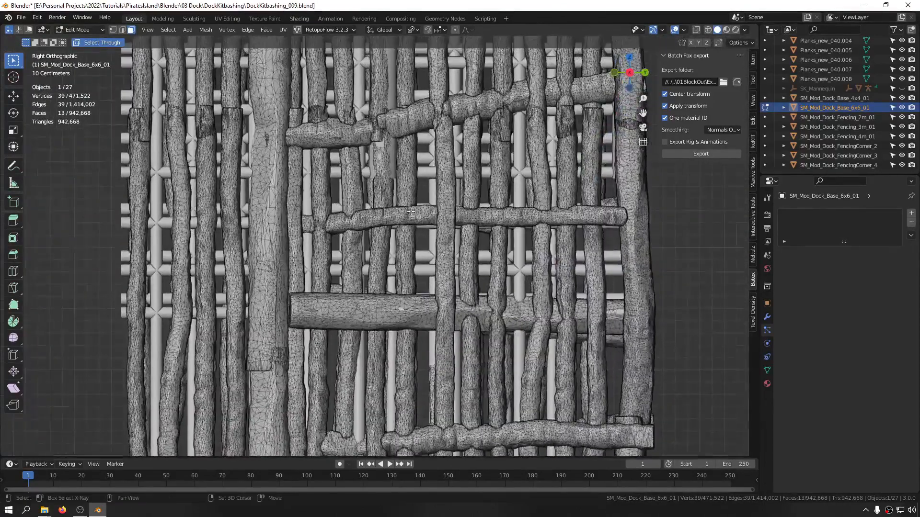
{"action": "left_click", "coordinate": [422, 120], "text": "shift"}
{"action": "middle_click_drag", "start_coordinate": [422, 119], "coordinate": [391, 296], "text": "shift"}
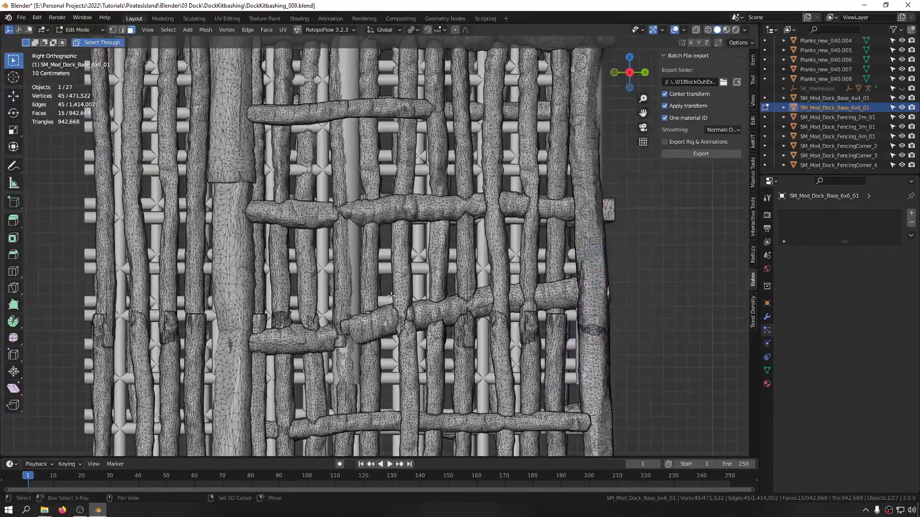
{"action": "left_click", "coordinate": [390, 205], "text": "shift"}
{"action": "scroll", "coordinate": [389, 205], "scroll_direction": "up", "scroll_amount": 5, "text": "shift"}
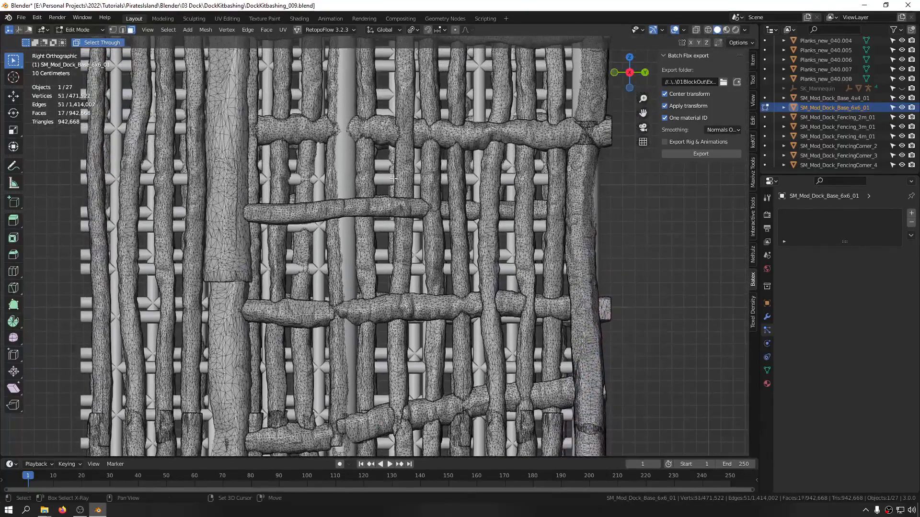
{"action": "scroll", "coordinate": [429, 260], "scroll_direction": "up", "scroll_amount": 6, "text": "shift"}
{"action": "left_click", "coordinate": [447, 140], "text": "shift"}
{"action": "middle_click_drag", "start_coordinate": [446, 149], "coordinate": [412, 320], "text": "shift"}
{"action": "key", "text": "ctrl+l"}
{"action": "scroll", "coordinate": [421, 274], "scroll_direction": "down", "scroll_amount": 5}
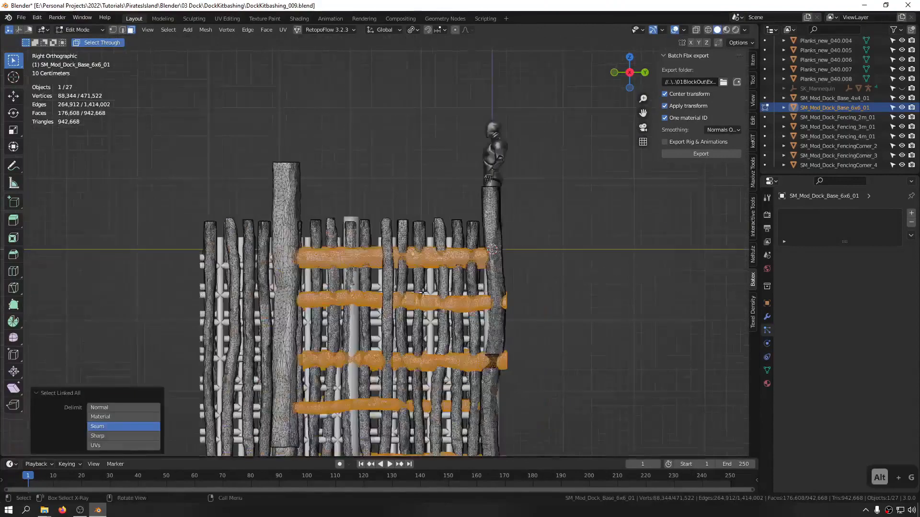
Scale the selected horizontal logs in side view to fit the 4x4 wall
{"action": "scroll", "coordinate": [455, 268], "scroll_direction": "up", "scroll_amount": 3}
{"action": "scroll", "coordinate": [493, 259], "scroll_direction": "down", "scroll_amount": 4}
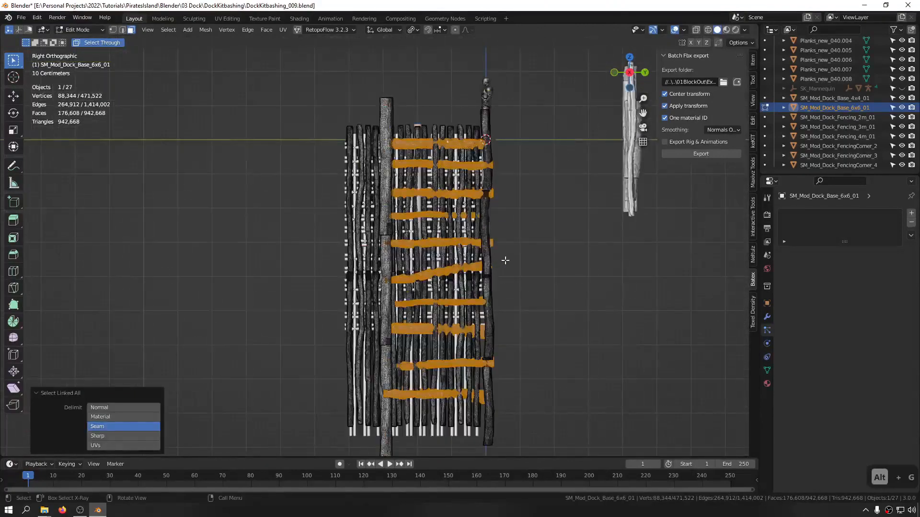
{"action": "key", "text": "s"}
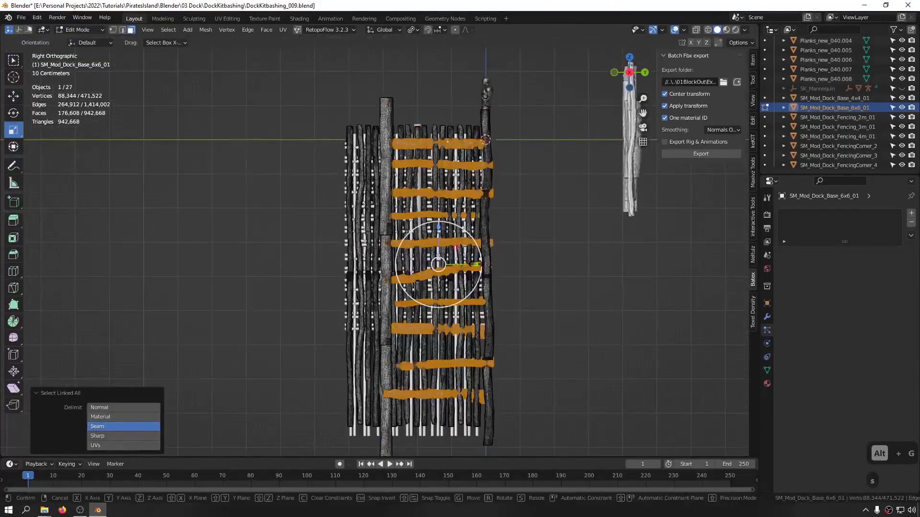
Stretch the selected horizontal beams along Y with an initial scale of about 1.158, and shift them in -Y to span the lattice wall
{"action": "left_click_drag", "start_coordinate": [474, 264], "coordinate": [482, 268]}
{"action": "key", "text": "g"}
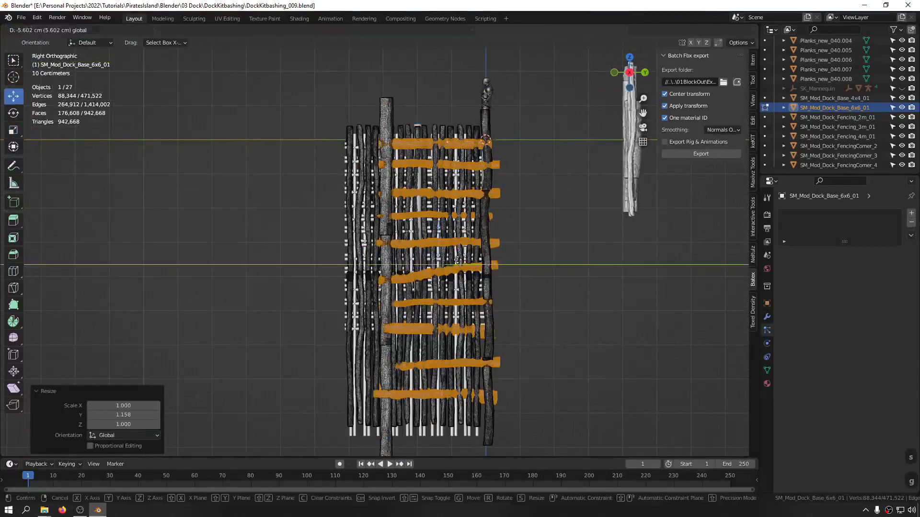
{"action": "left_click", "coordinate": [457, 261]}
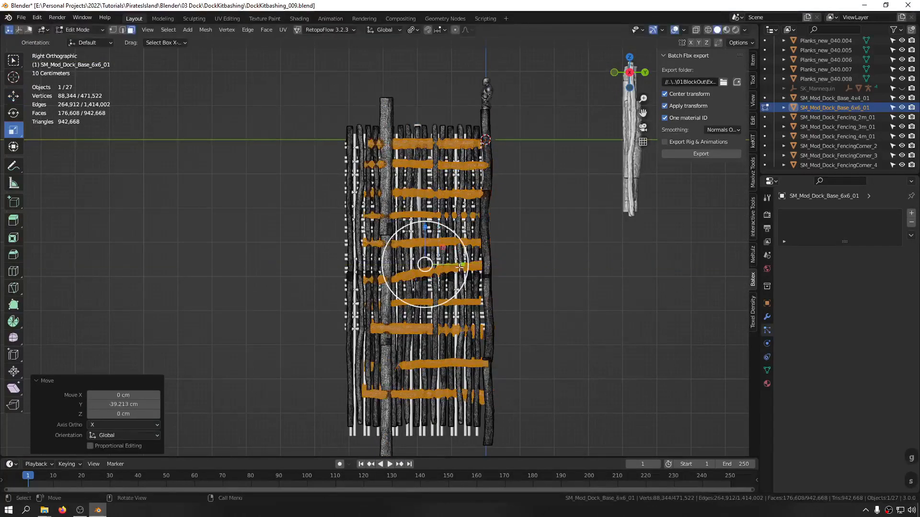
{"action": "left_click_drag", "start_coordinate": [461, 264], "coordinate": [453, 265]}
{"action": "middle_click_drag", "start_coordinate": [453, 264], "coordinate": [561, 245]}
Return to Object Mode, isolate SM_Mod_Dock_Base_6x6_01 in local view and save the file
{"action": "key", "text": "Tab"}
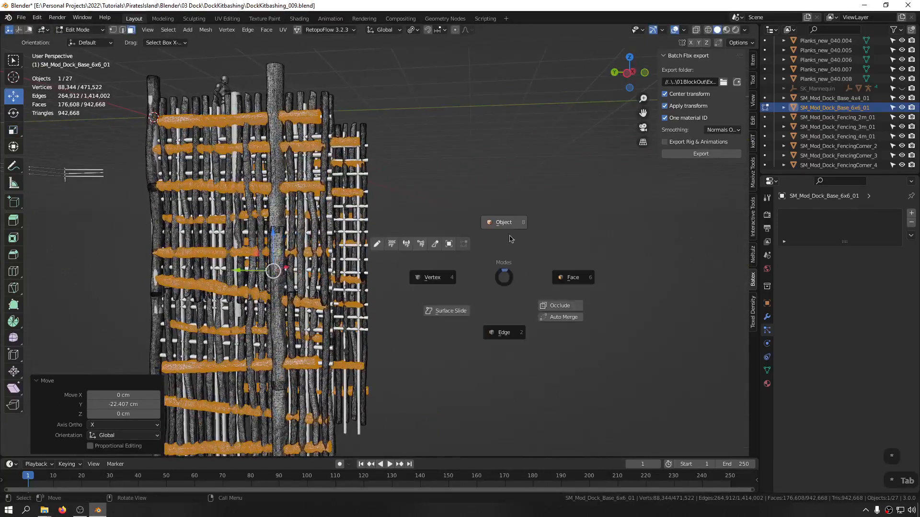
{"action": "left_click", "coordinate": [513, 235]}
{"action": "left_click", "coordinate": [299, 189]}
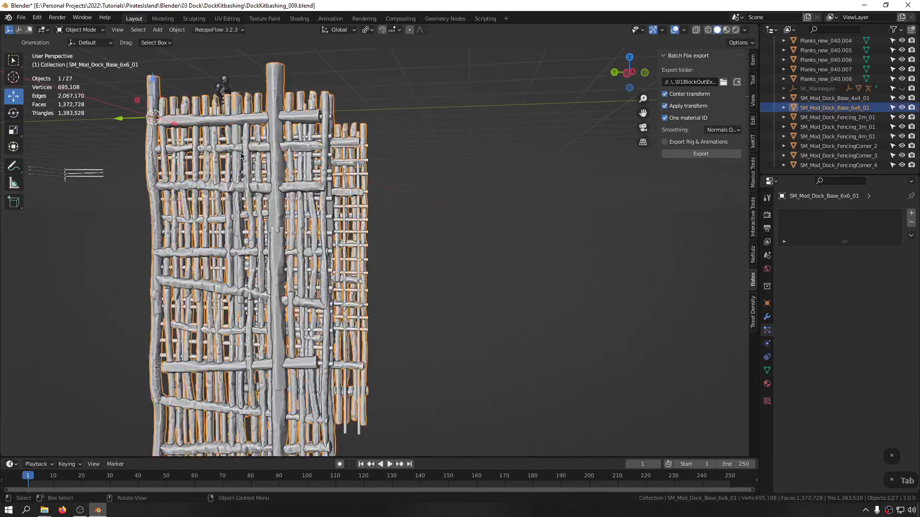
{"action": "key", "text": "ctrl+f"}
{"action": "middle_click_drag", "start_coordinate": [300, 189], "coordinate": [339, 199]}
{"action": "scroll", "coordinate": [309, 240], "scroll_direction": "up", "scroll_amount": 3}
{"action": "scroll", "coordinate": [309, 240], "scroll_direction": "down", "scroll_amount": 6}
{"action": "key", "text": "ctrl+s"}
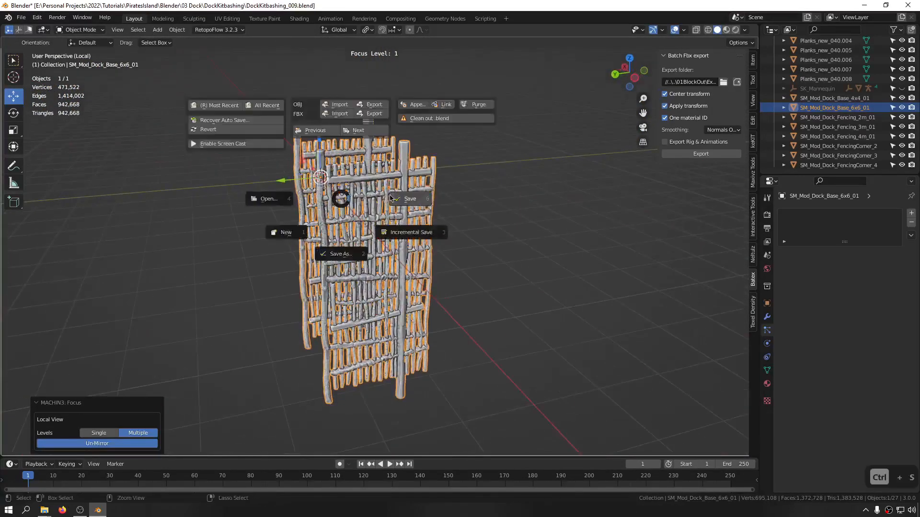
{"action": "key", "text": "ctrl+s"}
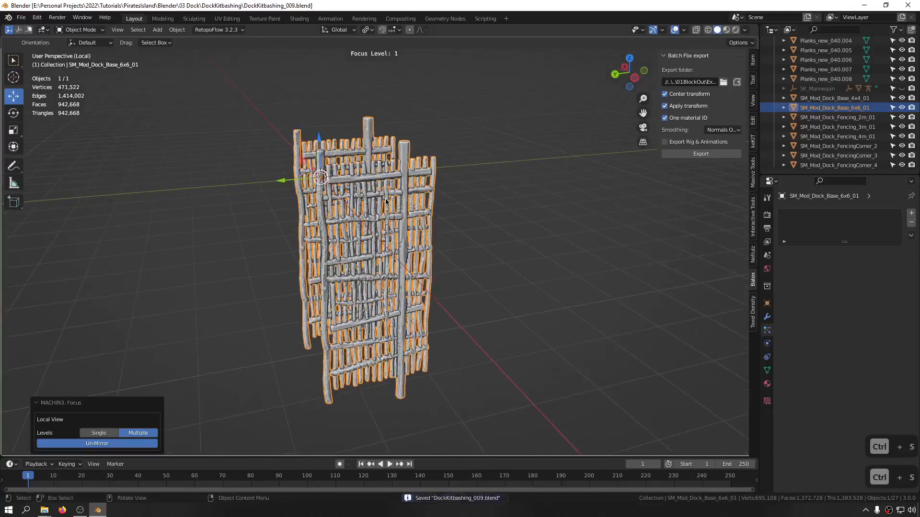
Separate the SM_Mod_Dock_Base_6x6_01 mesh by loose parts and leave local view
{"action": "key", "text": "3"}
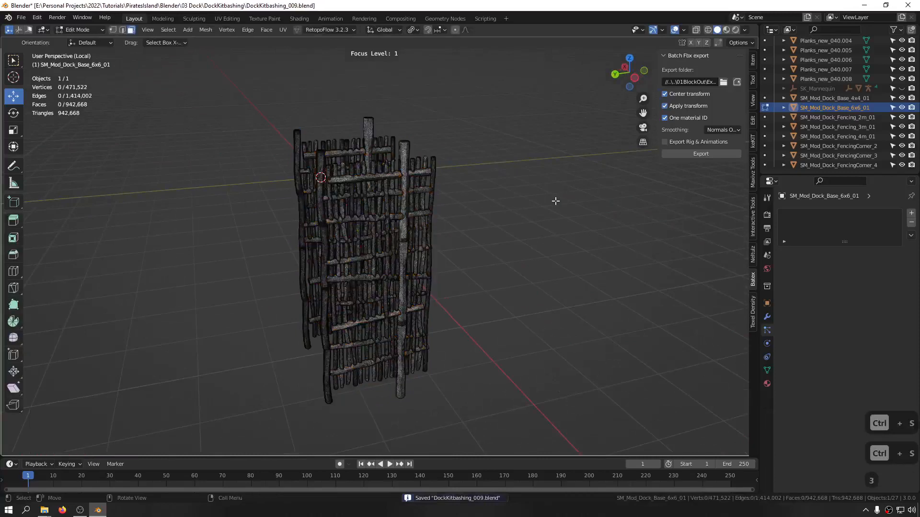
{"action": "key", "text": "p"}
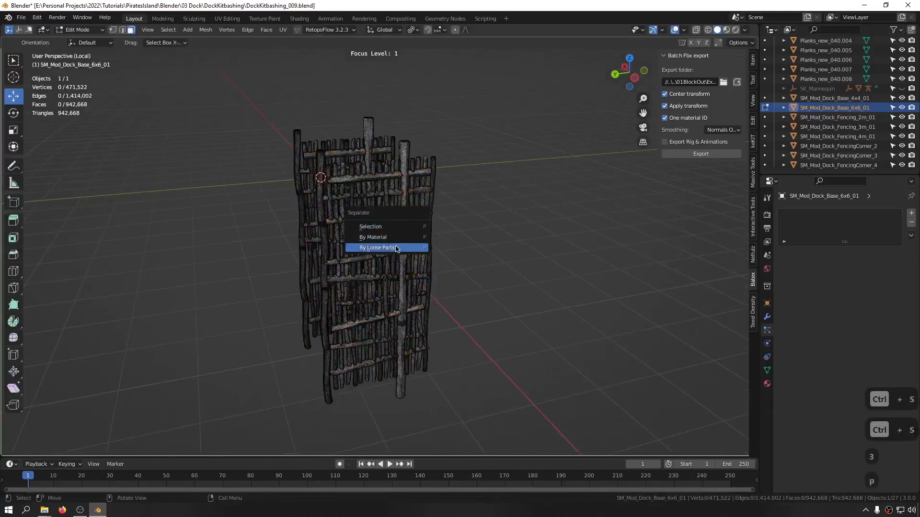
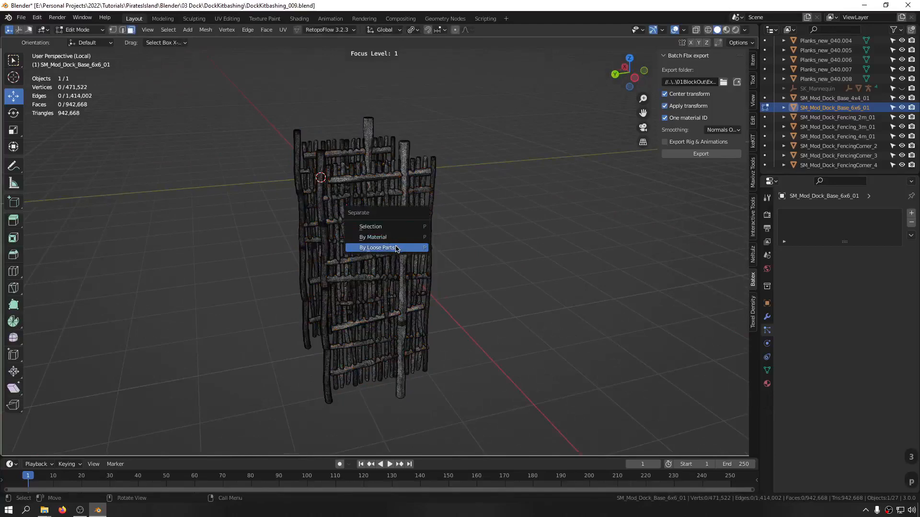
{"action": "left_click", "coordinate": [396, 249]}
{"action": "key", "text": "Tab"}
{"action": "left_click", "coordinate": [521, 156]}
{"action": "middle_click_drag", "start_coordinate": [405, 189], "coordinate": [308, 252]}
{"action": "key", "text": "ctrl+f"}
{"action": "scroll", "coordinate": [322, 271], "scroll_direction": "down", "scroll_amount": 2}
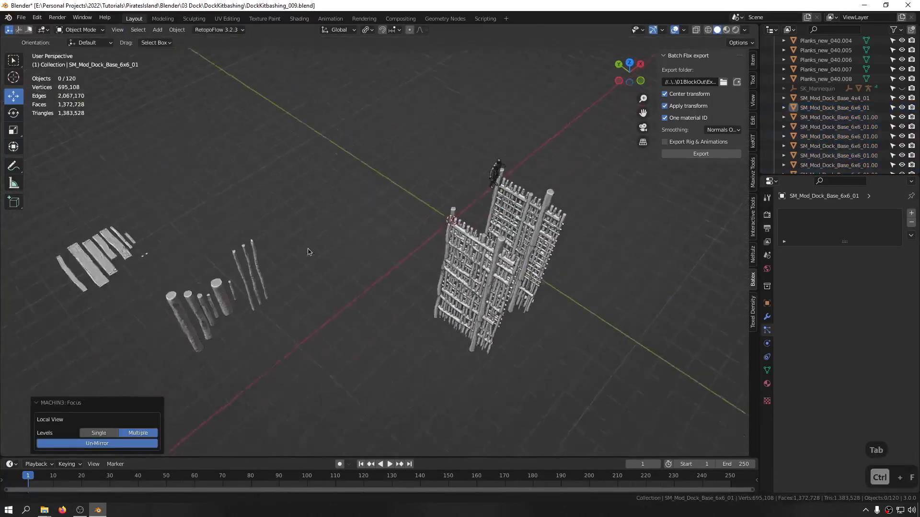
Select the log segments that form the outer edge post of the dock base's lattice walls and delete them
{"action": "scroll", "coordinate": [412, 240], "scroll_direction": "up", "scroll_amount": 6}
{"action": "left_click", "coordinate": [464, 216]}
{"action": "middle_click_drag", "start_coordinate": [431, 283], "coordinate": [465, 236]}
{"action": "middle_click_drag", "start_coordinate": [421, 412], "coordinate": [431, 195], "text": "shift"}
{"action": "left_click", "coordinate": [419, 261], "text": "shift"}
{"action": "left_click", "coordinate": [423, 250], "text": "shift"}
{"action": "middle_click_drag", "start_coordinate": [424, 251], "coordinate": [410, 207], "text": "shift"}
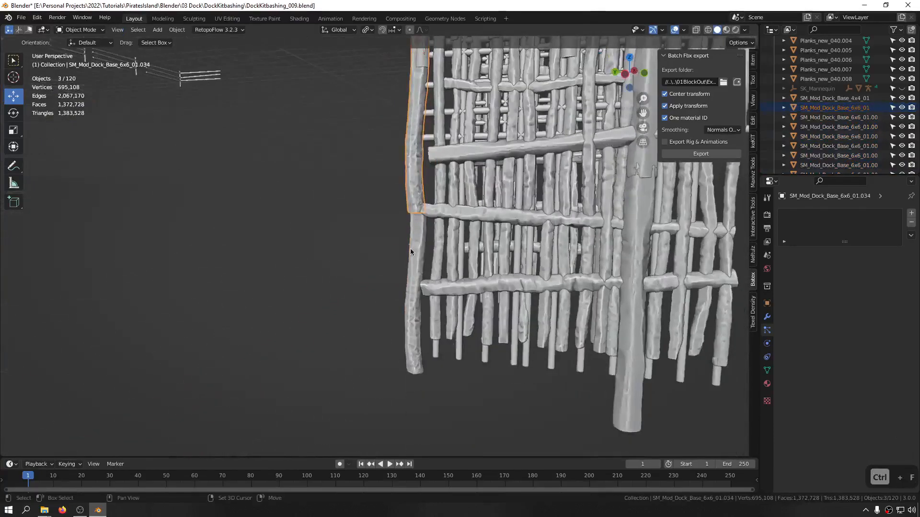
{"action": "left_click", "coordinate": [410, 249], "text": "shift"}
{"action": "middle_click_drag", "start_coordinate": [410, 248], "coordinate": [383, 242], "text": "alt"}
{"action": "scroll", "coordinate": [379, 238], "scroll_direction": "up", "scroll_amount": 2}
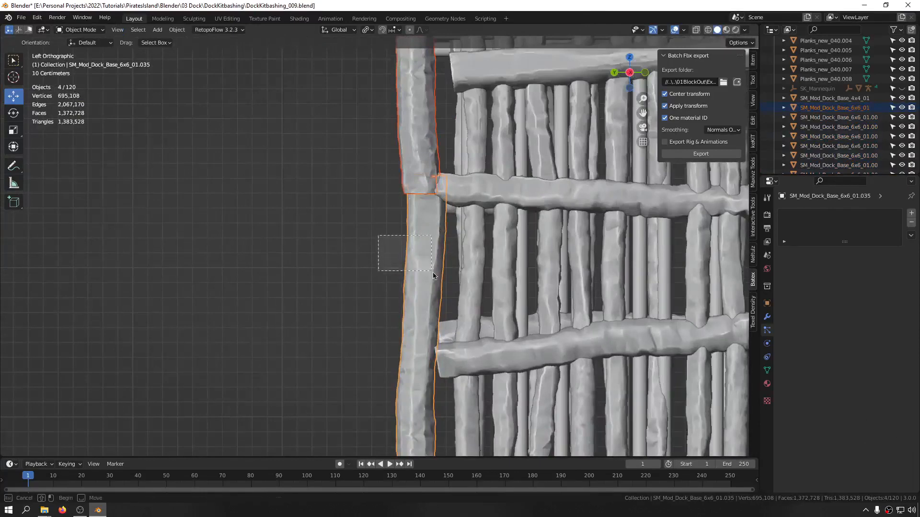
{"action": "left_click_drag", "start_coordinate": [433, 273], "coordinate": [434, 276]}
{"action": "middle_click_drag", "start_coordinate": [371, 93], "coordinate": [358, 229], "text": "shift"}
{"action": "middle_click_drag", "start_coordinate": [391, 62], "coordinate": [343, 264], "text": "shift"}
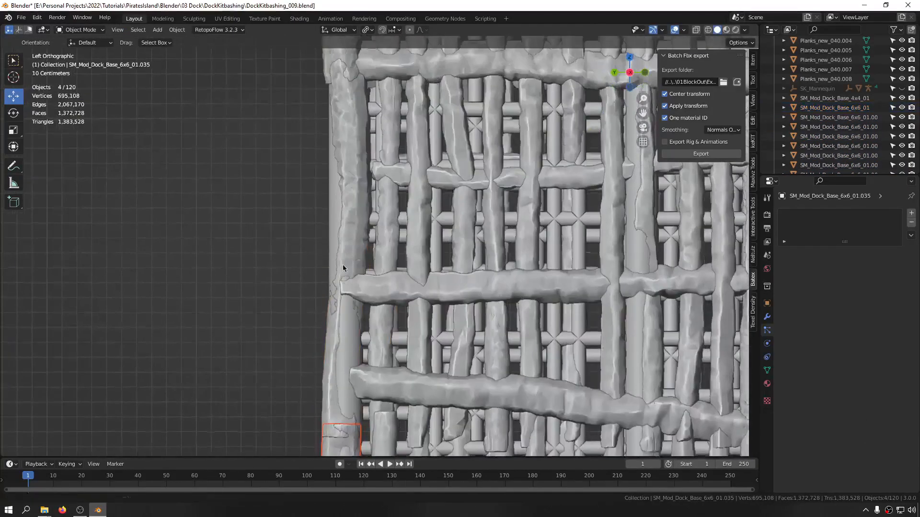
{"action": "left_click_drag", "start_coordinate": [313, 175], "coordinate": [258, 168], "text": "shift"}
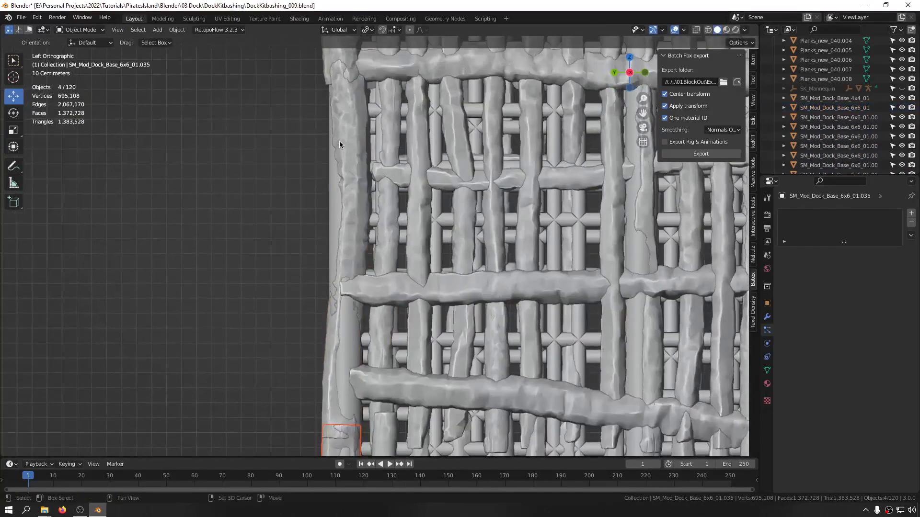
{"action": "left_click", "coordinate": [340, 140], "text": "shift"}
{"action": "middle_click_drag", "start_coordinate": [340, 146], "coordinate": [343, 269], "text": "shift"}
{"action": "middle_click_drag", "start_coordinate": [326, 67], "coordinate": [315, 207], "text": "shift"}
{"action": "left_click", "coordinate": [322, 201], "text": "shift"}
{"action": "middle_click_drag", "start_coordinate": [337, 53], "coordinate": [330, 231], "text": "shift"}
{"action": "key", "text": "Delete"}
Delete the leftover log pieces along the outer edge post of the lattice wall
{"action": "left_click", "coordinate": [327, 188]}
{"action": "middle_click_drag", "start_coordinate": [418, 176], "coordinate": [371, 177]}
{"action": "left_click", "coordinate": [354, 160]}
{"action": "key", "text": "Delete"}
{"action": "scroll", "coordinate": [301, 261], "scroll_direction": "down", "scroll_amount": 4}
{"action": "middle_click_drag", "start_coordinate": [302, 263], "coordinate": [361, 177]}
{"action": "left_click", "coordinate": [256, 165]}
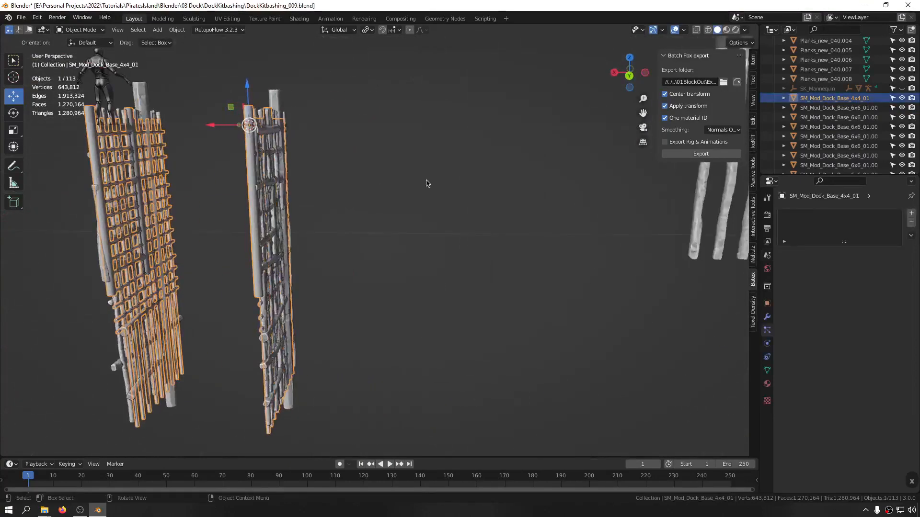
{"action": "key", "text": "g"}
{"action": "key", "text": "g"}
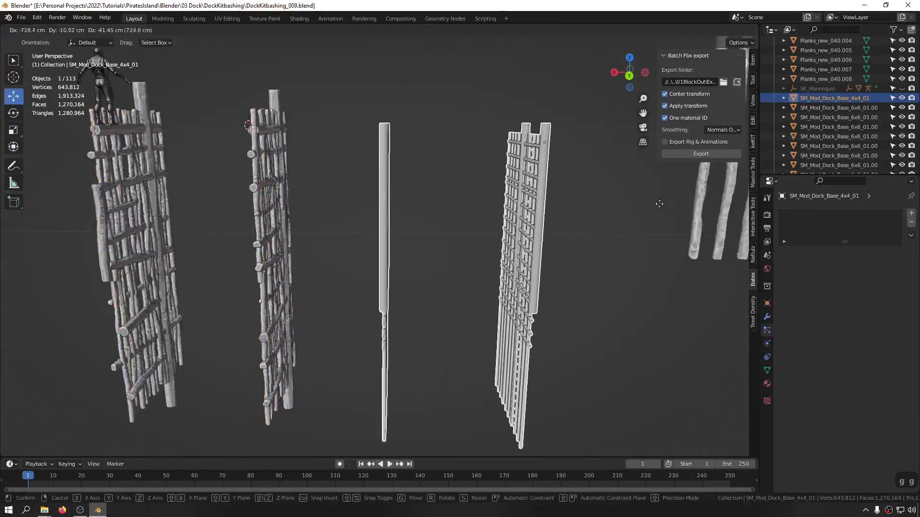
{"action": "right_click", "coordinate": [656, 203]}
Duplicate the large bark log from the kit parts and clear the copy's location so it sits at the world origin
{"action": "middle_click_drag", "start_coordinate": [431, 214], "coordinate": [269, 220]}
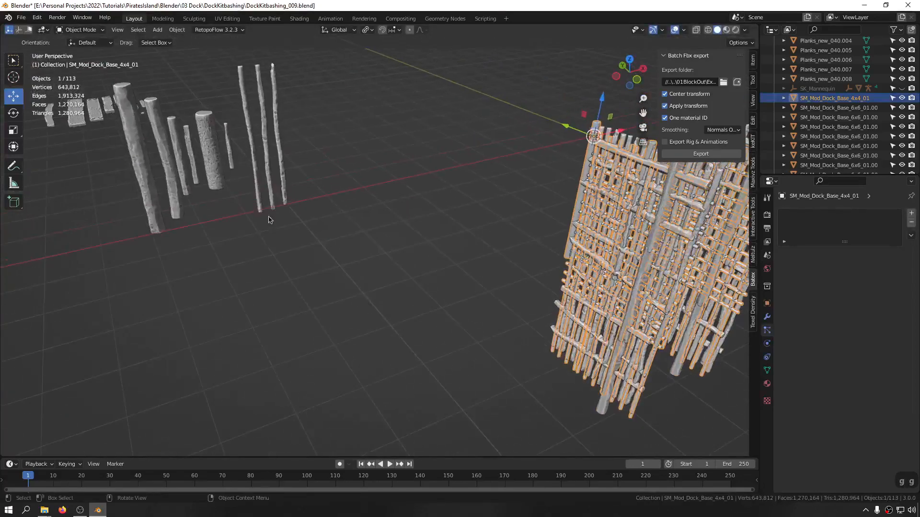
{"action": "left_click", "coordinate": [176, 140]}
{"action": "left_click", "coordinate": [157, 133]}
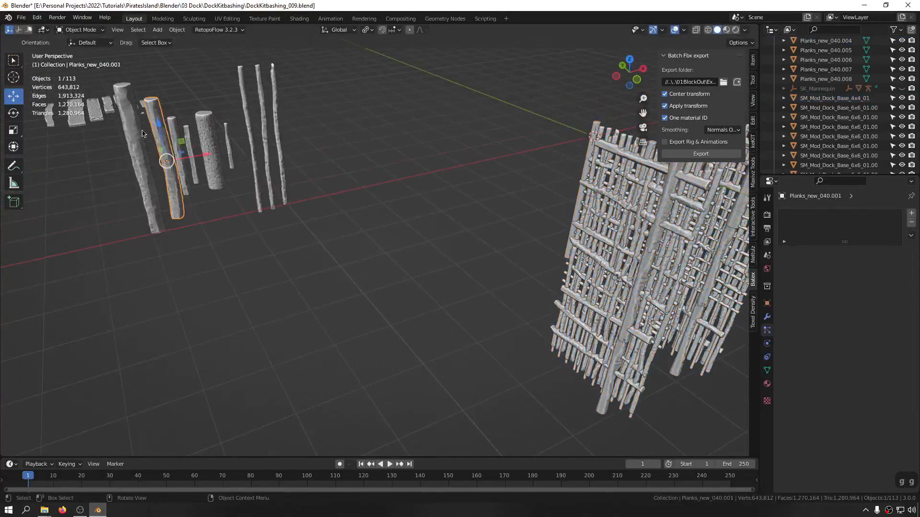
{"action": "left_click", "coordinate": [135, 132]}
{"action": "key", "text": "shift+d"}
{"action": "right_click", "coordinate": [460, 206]}
{"action": "middle_click_drag", "start_coordinate": [461, 208], "coordinate": [438, 233]}
{"action": "middle_click_drag", "start_coordinate": [272, 234], "coordinate": [387, 237], "text": "alt"}
{"action": "key", "text": "alt+g"}
{"action": "scroll", "coordinate": [341, 154], "scroll_direction": "up", "scroll_amount": 4}
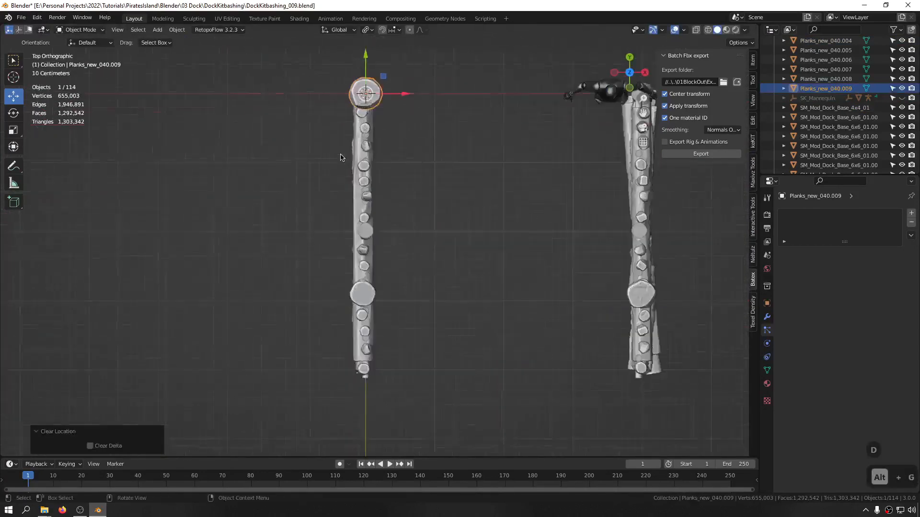
Scale the copied log to about 0.821 and move it about 4.3 cm in Y and -22.6 cm in Z at the wall's edge
{"action": "middle_click_drag", "start_coordinate": [340, 155], "coordinate": [432, 180]}
{"action": "key", "text": "s"}
{"action": "left_click", "coordinate": [437, 165]}
{"action": "scroll", "coordinate": [376, 160], "scroll_direction": "up", "scroll_amount": 4}
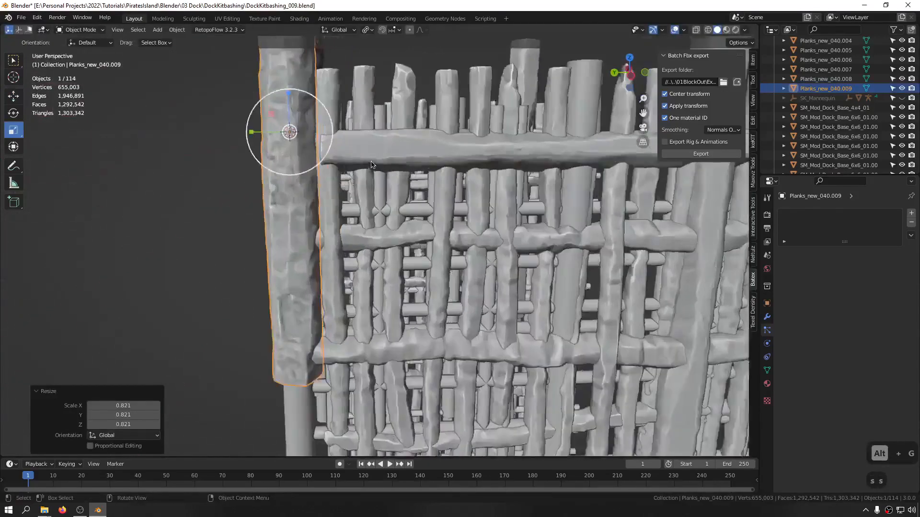
{"action": "middle_click_drag", "start_coordinate": [376, 160], "coordinate": [369, 146], "text": "alt"}
{"action": "key", "text": "g"}
{"action": "key", "text": "g"}
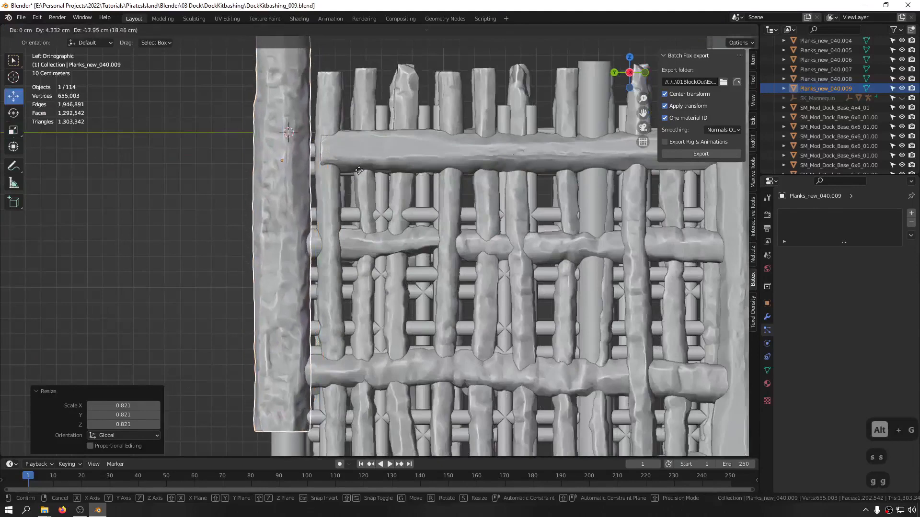
{"action": "left_click", "coordinate": [359, 177]}
Lower the log about 90 cm along Z to form the upper segment of the edge post
{"action": "scroll", "coordinate": [358, 177], "scroll_direction": "down", "scroll_amount": 2}
{"action": "scroll", "coordinate": [329, 137], "scroll_direction": "down", "scroll_amount": 5}
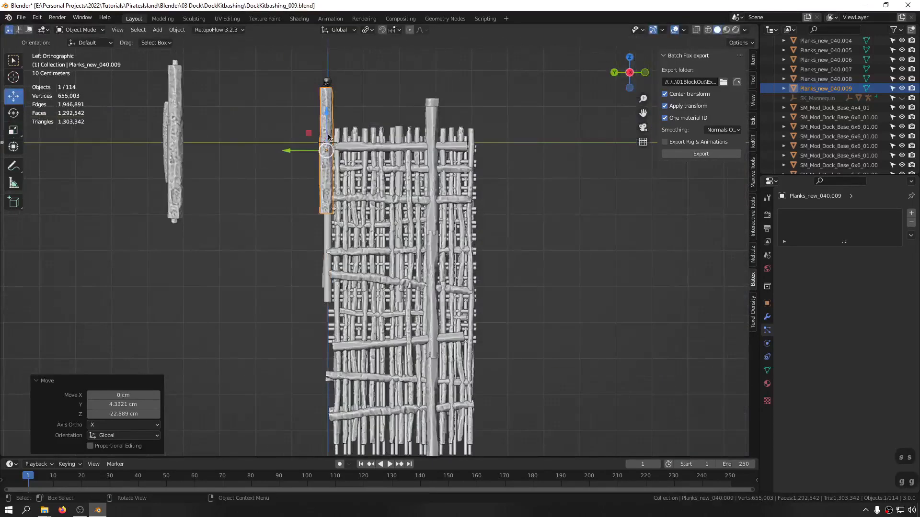
{"action": "key", "text": "g"}
{"action": "key", "text": "z"}
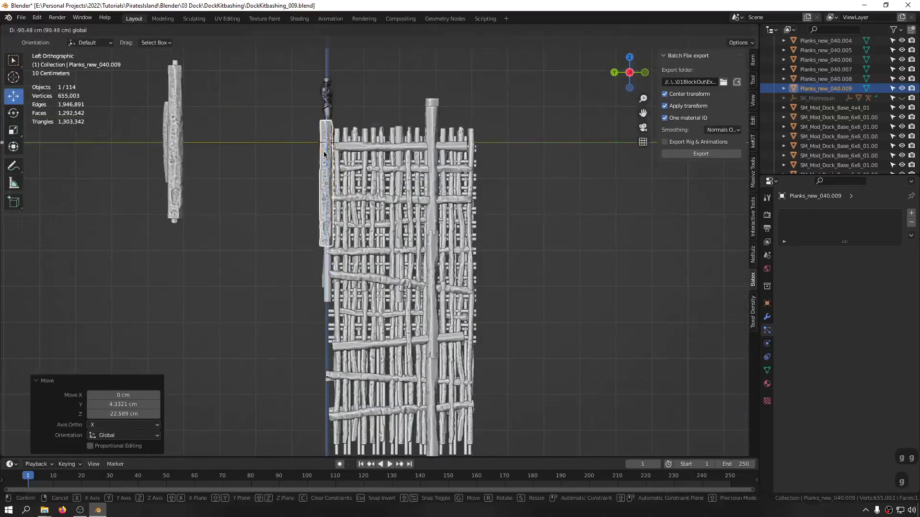
{"action": "left_click", "coordinate": [324, 153]}
Duplicate the log segment, move the copy about -311 cm along Z and rotate it 180° as the middle post segment
{"action": "key", "text": "shift+d"}
{"action": "right_click", "coordinate": [320, 186]}
{"action": "key", "text": "g"}
{"action": "key", "text": "z"}
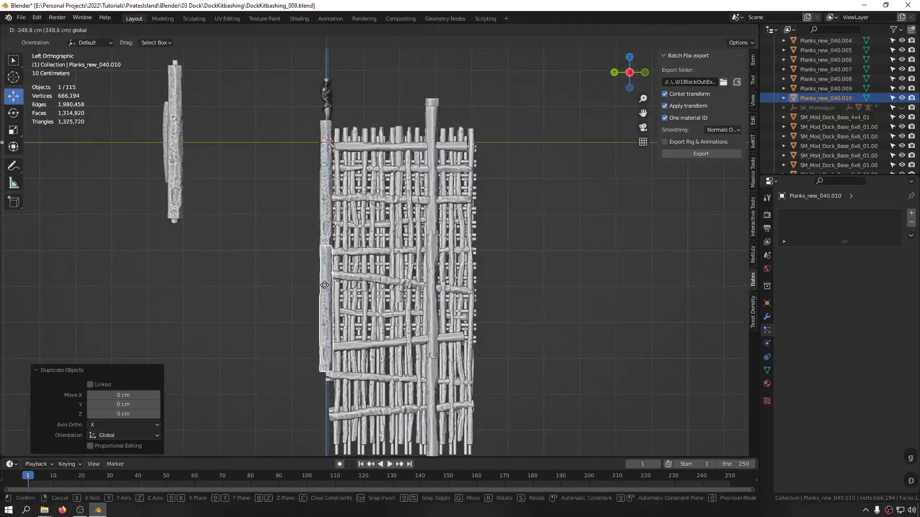
{"action": "left_click", "coordinate": [329, 262]}
{"action": "key", "text": "r"}
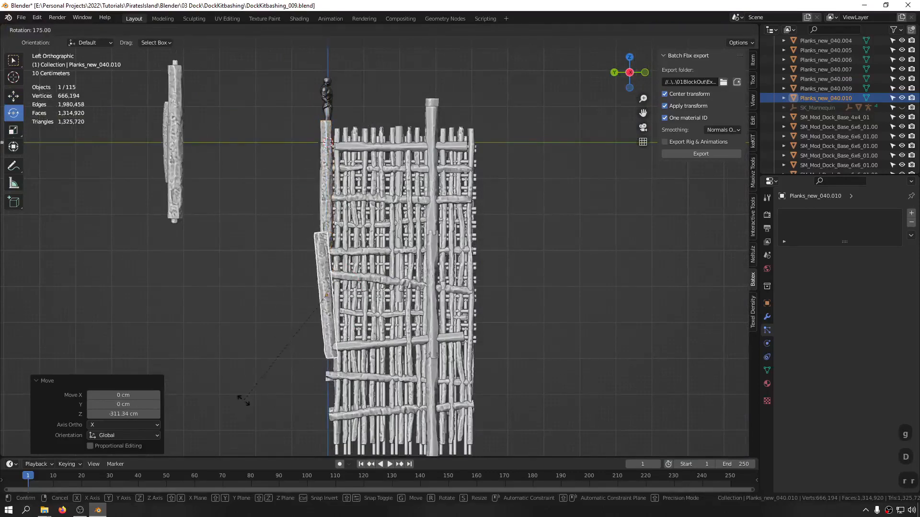
{"action": "left_click", "coordinate": [231, 405]}
Duplicate the middle segment about 319 cm further down and rotate the copy 180° to complete the edge post
{"action": "middle_click_drag", "start_coordinate": [332, 313], "coordinate": [352, 191], "text": "shift"}
{"action": "key", "text": "shift+d"}
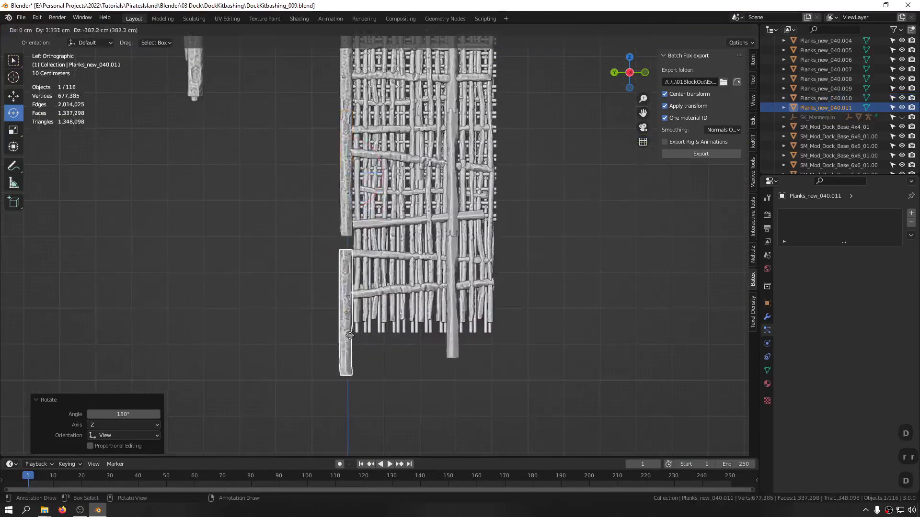
{"action": "left_click", "coordinate": [353, 310]}
{"action": "key", "text": "r"}
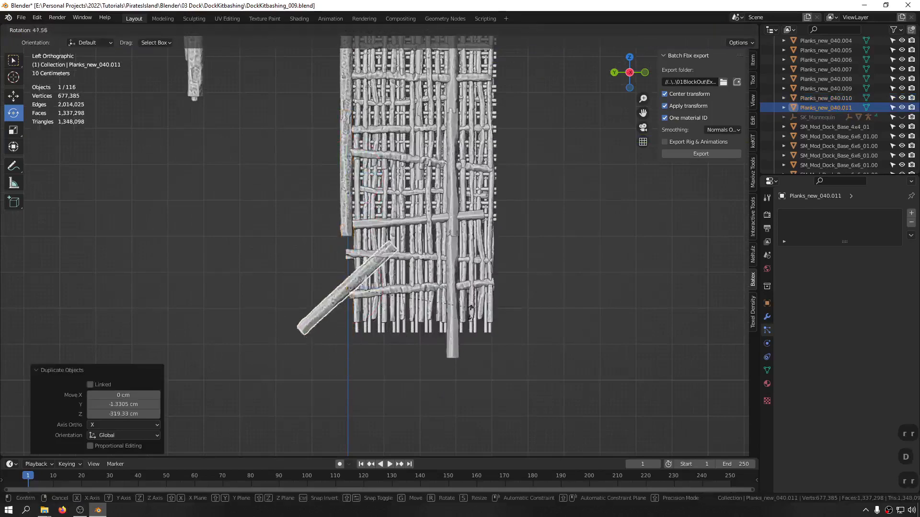
{"action": "left_click", "coordinate": [192, 401]}
Rotate the lowest log segment about its vertical axis from the top view to vary its surface
{"action": "middle_click_drag", "start_coordinate": [191, 400], "coordinate": [420, 321]}
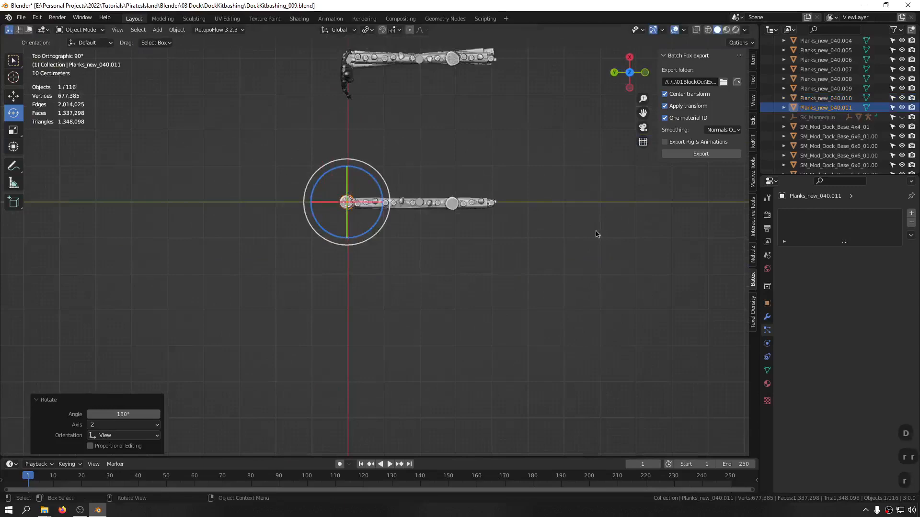
{"action": "key", "text": "r"}
{"action": "left_click", "coordinate": [367, 277]}
Duplicate the three edge post segments and move the copies about 395.7 cm along X to the second lattice wall
{"action": "middle_click_drag", "start_coordinate": [366, 278], "coordinate": [405, 238]}
{"action": "left_click", "coordinate": [340, 218], "text": "shift"}
{"action": "left_click", "coordinate": [340, 218], "text": "shift"}
{"action": "key", "text": "shift+d"}
{"action": "right_click", "coordinate": [352, 208]}
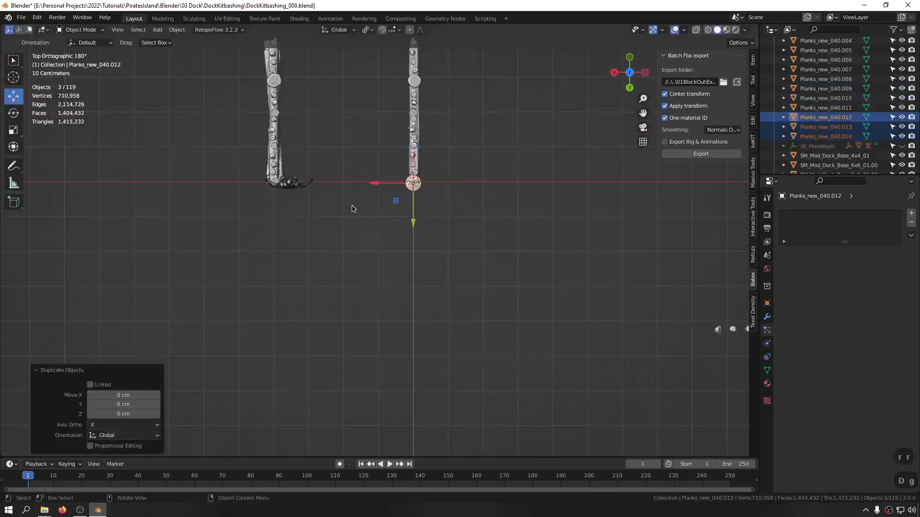
{"action": "left_click_drag", "start_coordinate": [388, 185], "coordinate": [246, 192]}
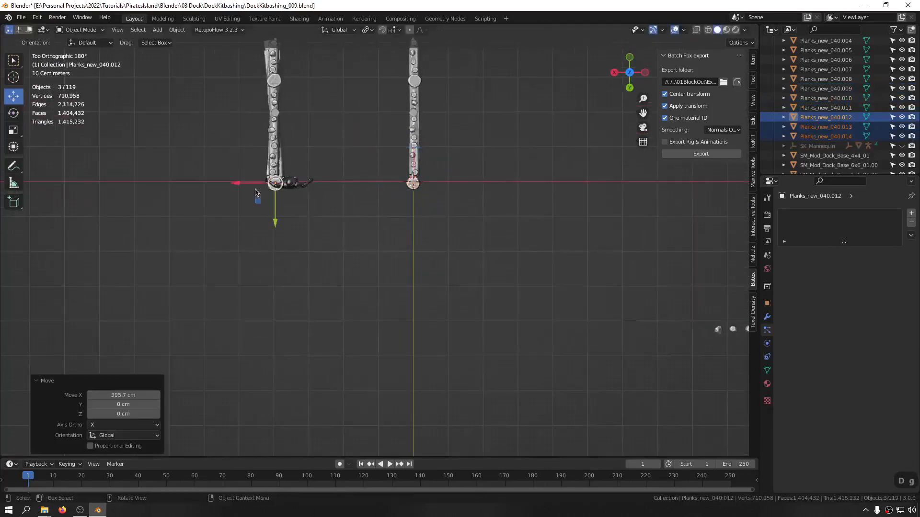
{"action": "middle_click_drag", "start_coordinate": [246, 192], "coordinate": [276, 145]}
Rotate the three copied post segments 180° in the back view and save the file
{"action": "key", "text": "shift+space"}
{"action": "key", "text": "r"}
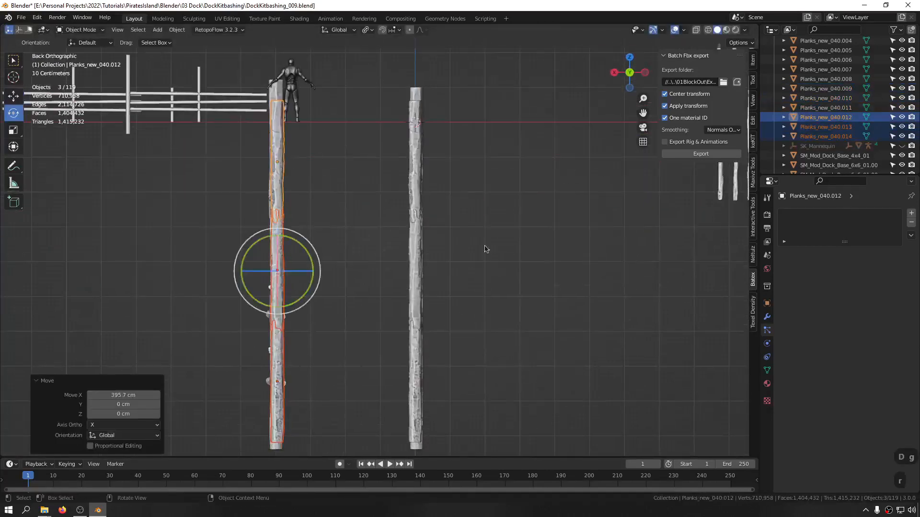
{"action": "left_click_drag", "start_coordinate": [306, 297], "coordinate": [179, 259]}
{"action": "middle_click_drag", "start_coordinate": [178, 259], "coordinate": [259, 186]}
{"action": "key", "text": "ctrl+s"}
Delete the old smooth segments of the thick inner posts on both lattice walls
{"action": "scroll", "coordinate": [291, 172], "scroll_direction": "up", "scroll_amount": 4}
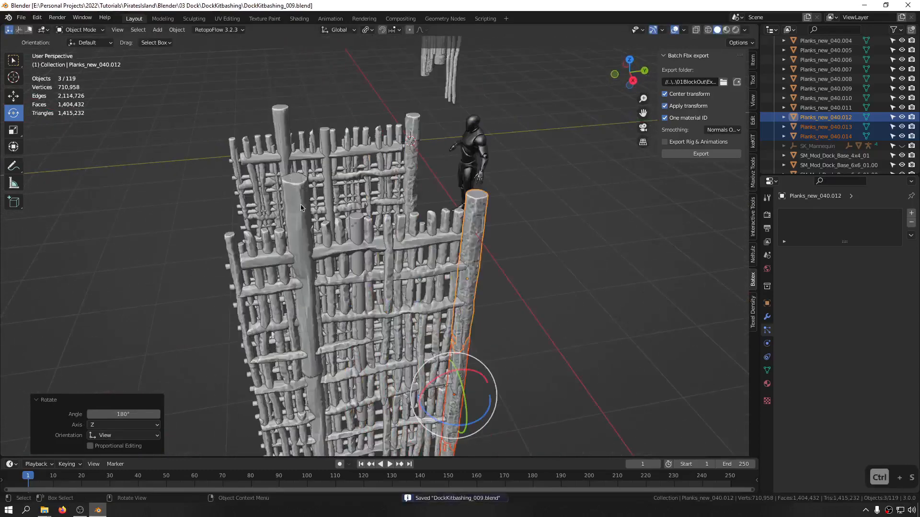
{"action": "key", "text": "x"}
{"action": "left_click", "coordinate": [320, 298]}
{"action": "left_click", "coordinate": [277, 105]}
{"action": "key", "text": "x"}
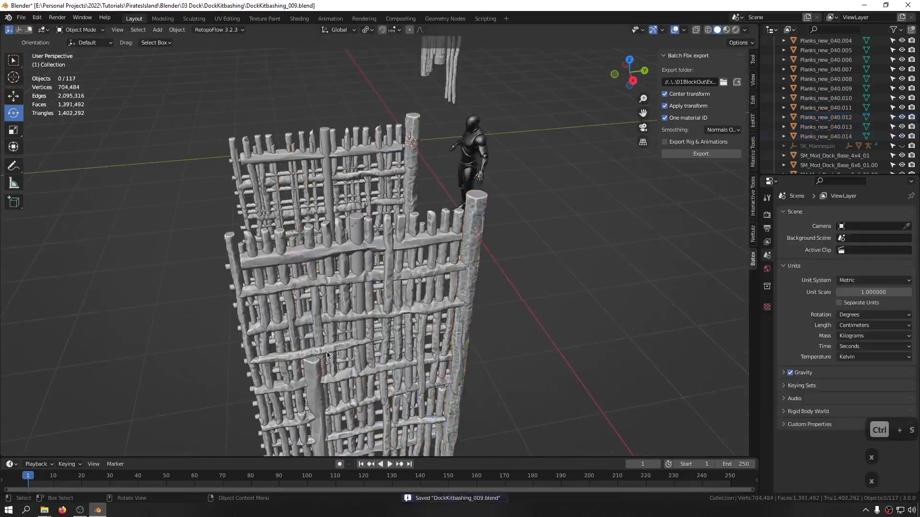
{"action": "left_click", "coordinate": [310, 381]}
{"action": "key", "text": "x"}
{"action": "middle_click_drag", "start_coordinate": [309, 381], "coordinate": [303, 245], "text": "shift"}
{"action": "left_click", "coordinate": [302, 245]}
{"action": "key", "text": "x"}
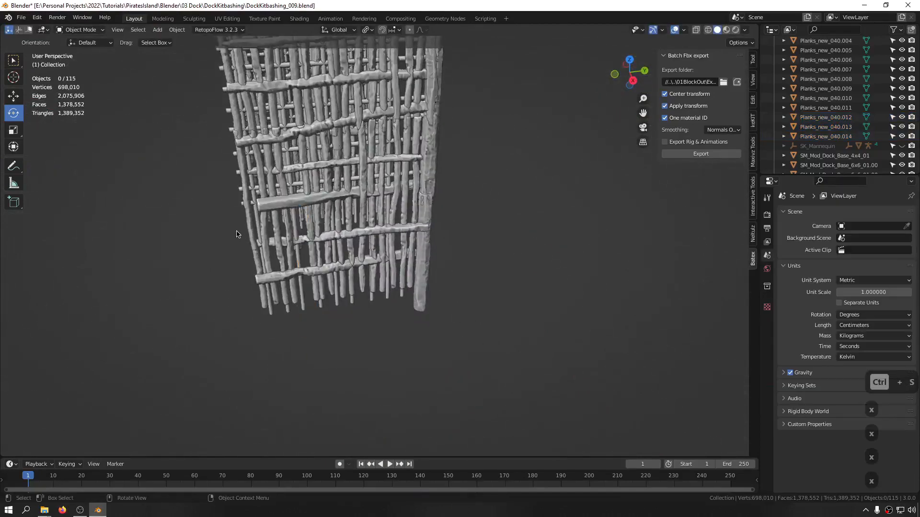
{"action": "middle_click_drag", "start_coordinate": [236, 233], "coordinate": [401, 212]}
{"action": "scroll", "coordinate": [401, 211], "scroll_direction": "up", "scroll_amount": 5}
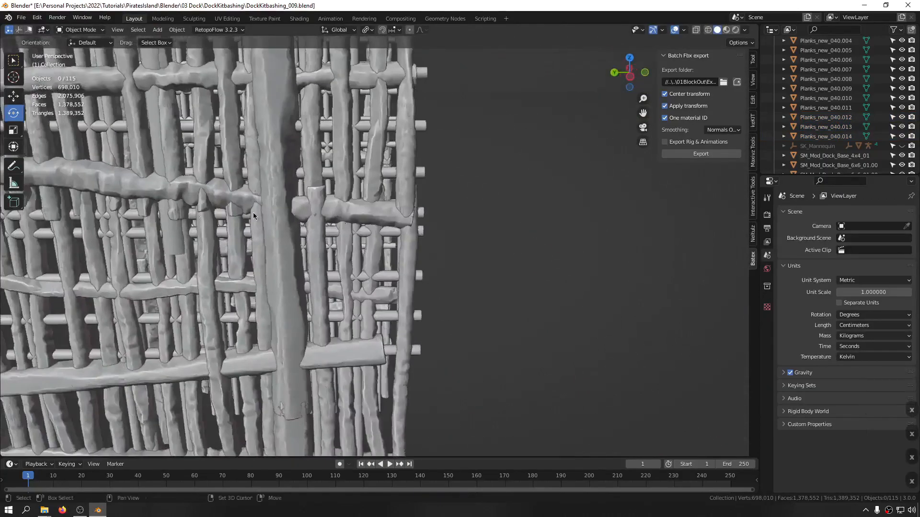
Delete the two leftover smooth segments of the thick inner post on the lattice wall and save the file
{"action": "scroll", "coordinate": [253, 212], "scroll_direction": "down", "scroll_amount": 5}
{"action": "left_click", "coordinate": [275, 253]}
{"action": "key", "text": "x"}
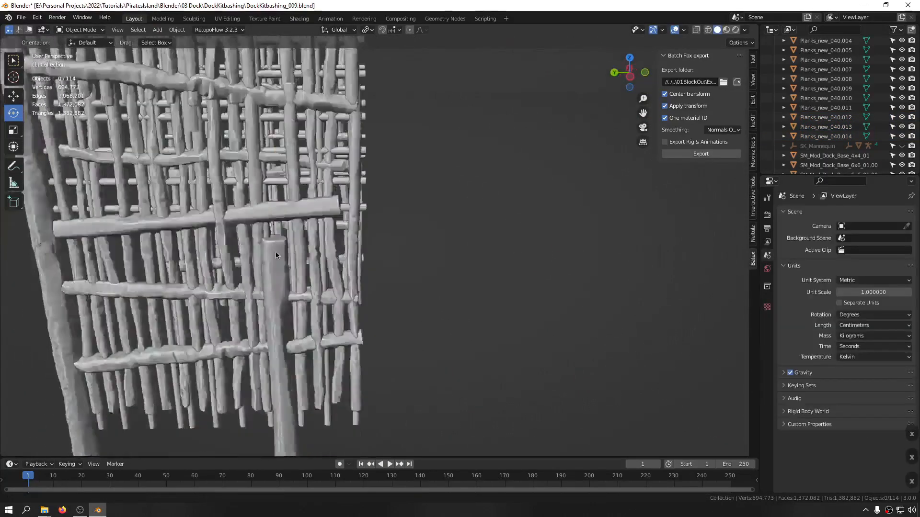
{"action": "middle_click_drag", "start_coordinate": [275, 252], "coordinate": [275, 165], "text": "shift"}
{"action": "left_click", "coordinate": [273, 214]}
{"action": "key", "text": "x"}
{"action": "middle_click_drag", "start_coordinate": [305, 211], "coordinate": [345, 374], "text": "shift"}
{"action": "scroll", "coordinate": [307, 209], "scroll_direction": "down", "scroll_amount": 2}
{"action": "middle_click_drag", "start_coordinate": [307, 209], "coordinate": [313, 201], "text": "alt"}
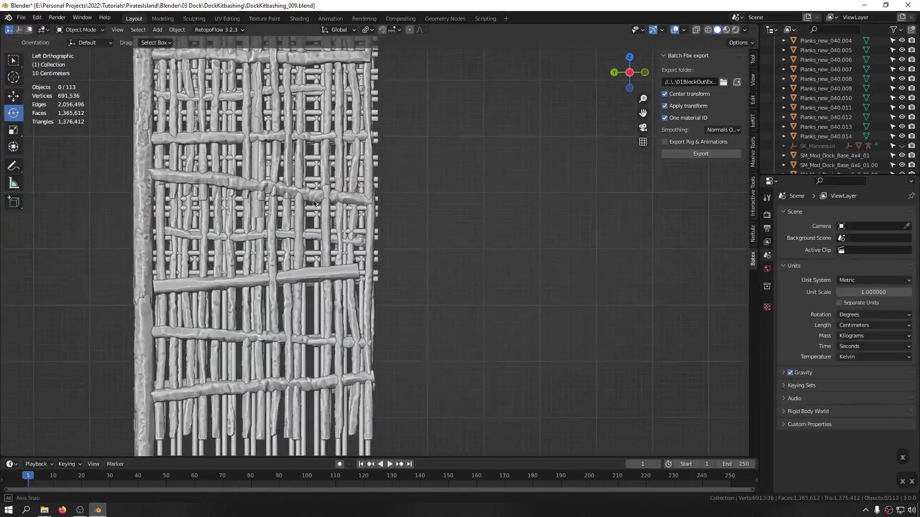
{"action": "scroll", "coordinate": [313, 203], "scroll_direction": "down", "scroll_amount": 3}
{"action": "key", "text": "ctrl+s"}
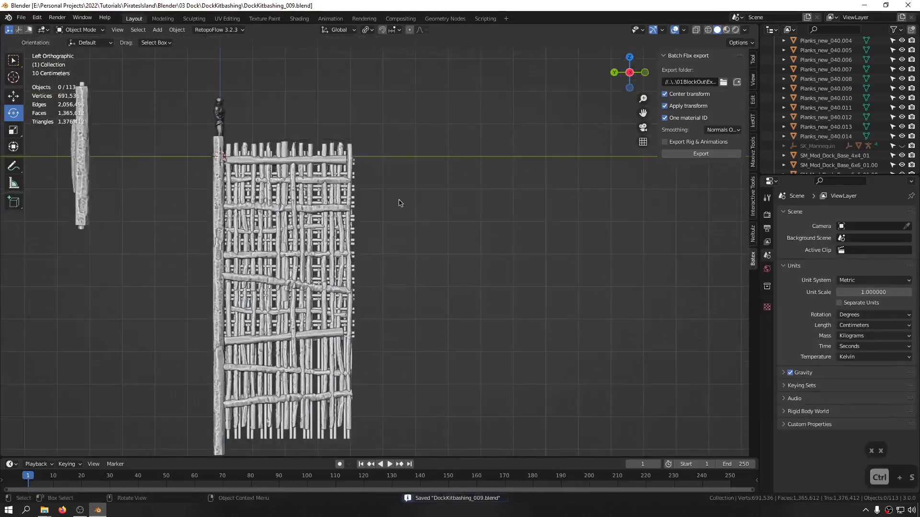
Select the 28 upper vertical sticks of both lattice walls and rotate each 180° around its own origin in the left view
{"action": "middle_click_drag", "start_coordinate": [399, 203], "coordinate": [330, 151]}
{"action": "left_click_drag", "start_coordinate": [393, 109], "coordinate": [162, 148]}
{"action": "middle_click_drag", "start_coordinate": [162, 148], "coordinate": [337, 154], "text": "shift"}
{"action": "left_click_drag", "start_coordinate": [229, 121], "coordinate": [444, 149]}
{"action": "scroll", "coordinate": [445, 151], "scroll_direction": "down", "scroll_amount": 5}
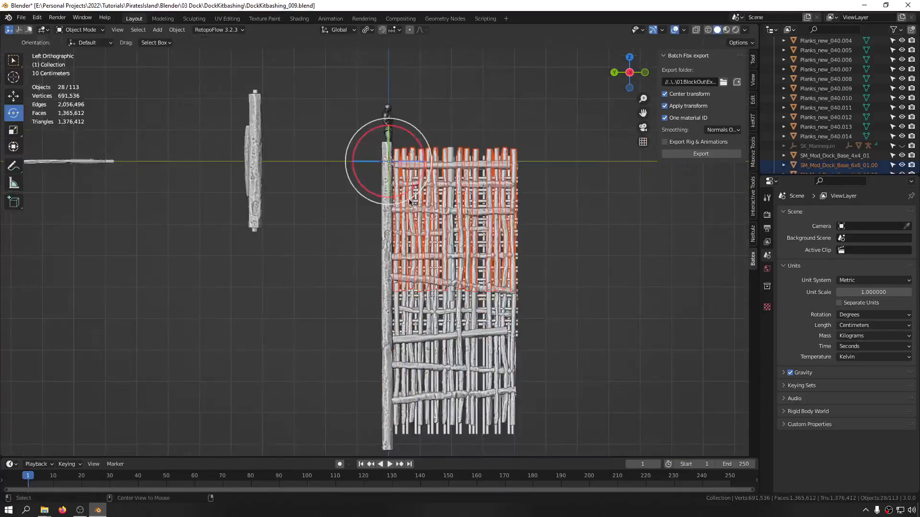
{"action": "key", "text": "r"}
{"action": "key", "text": "r"}
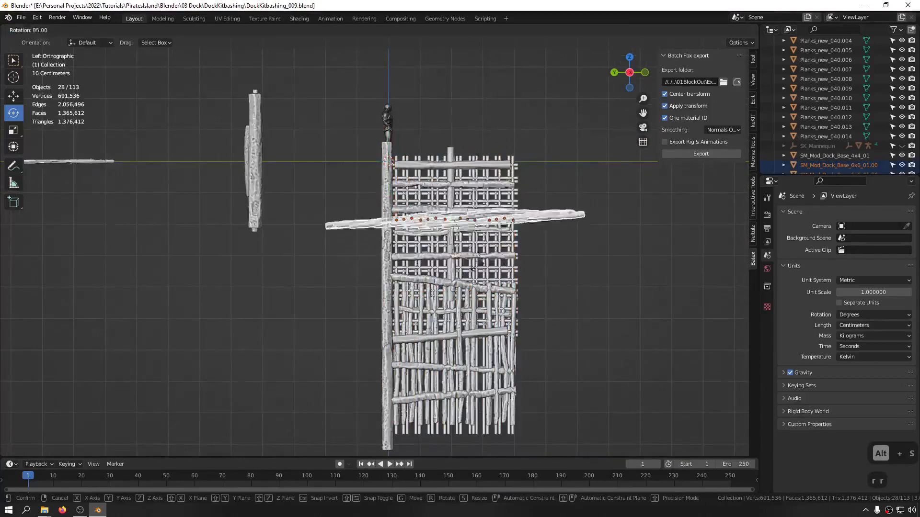
{"action": "left_click", "coordinate": [414, 237]}
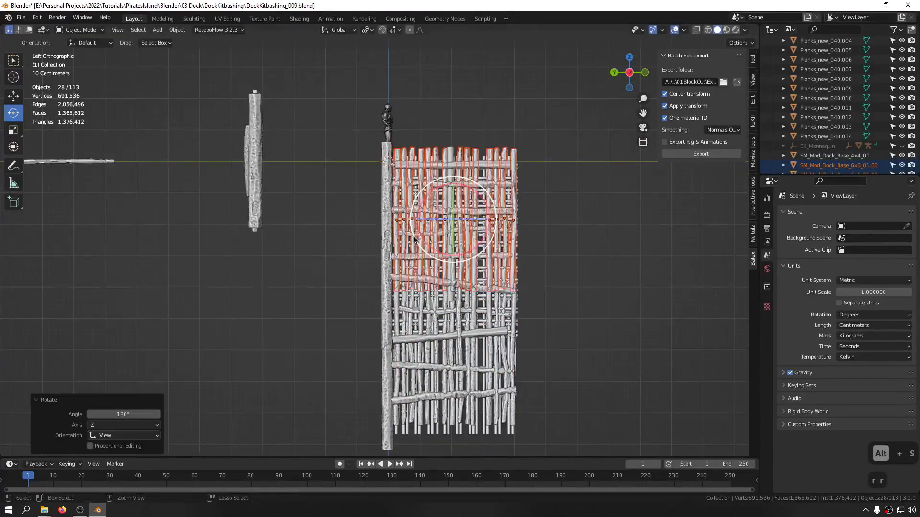
Rotate the selected upper sticks about 238° around their own origins from the top view to vary their surfaces
{"action": "middle_click_drag", "start_coordinate": [479, 285], "coordinate": [462, 200], "text": "shift"}
{"action": "scroll", "coordinate": [422, 204], "scroll_direction": "up", "scroll_amount": 2}
{"action": "key", "text": "g"}
{"action": "scroll", "coordinate": [427, 141], "scroll_direction": "down", "scroll_amount": 1}
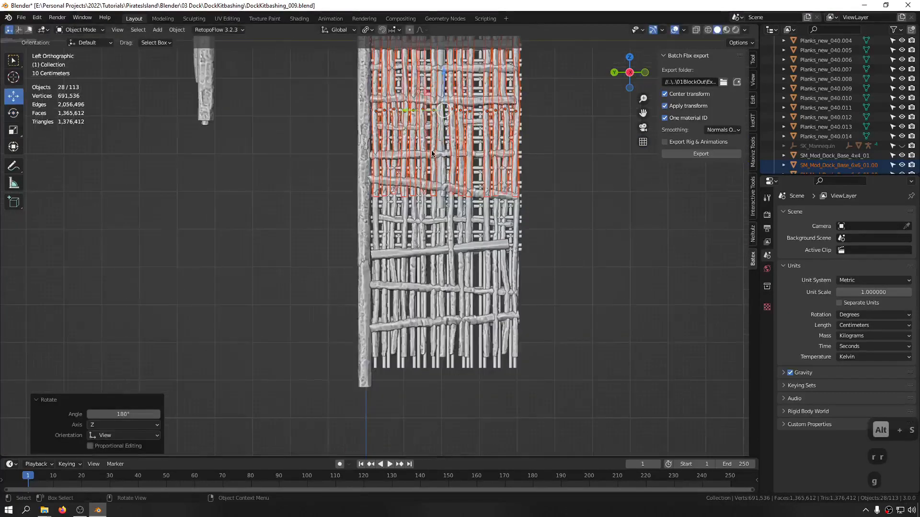
{"action": "middle_click_drag", "start_coordinate": [433, 151], "coordinate": [417, 269]}
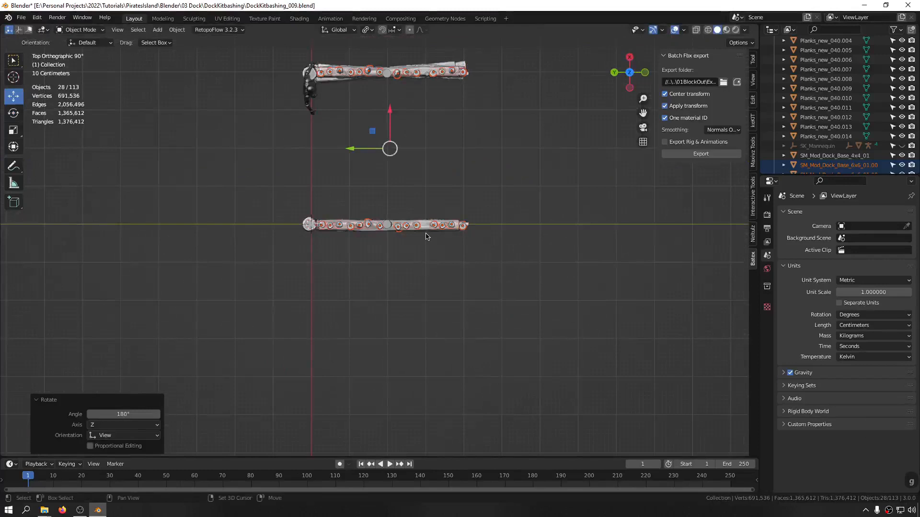
{"action": "middle_click_drag", "start_coordinate": [426, 237], "coordinate": [426, 255], "text": "shift"}
{"action": "key", "text": "r"}
{"action": "key", "text": "r"}
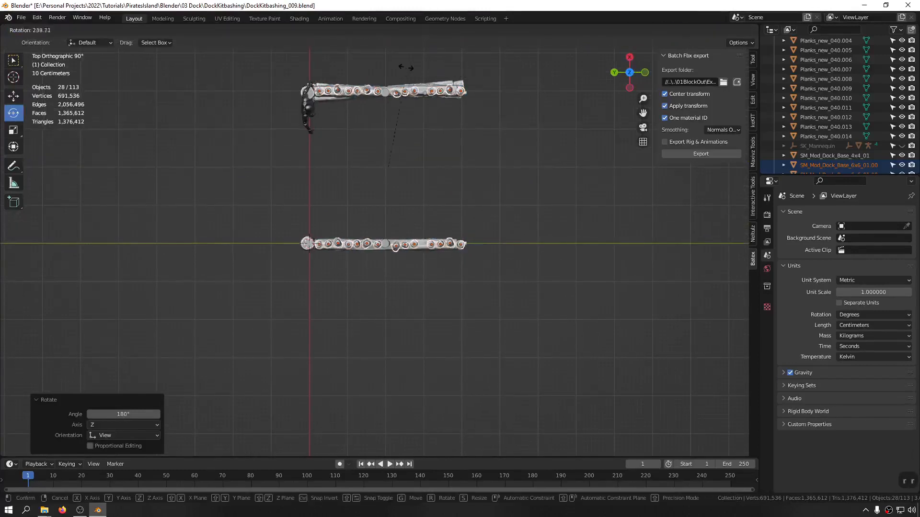
{"action": "left_click", "coordinate": [404, 71]}
{"action": "middle_click_drag", "start_coordinate": [426, 165], "coordinate": [426, 188], "text": "shift"}
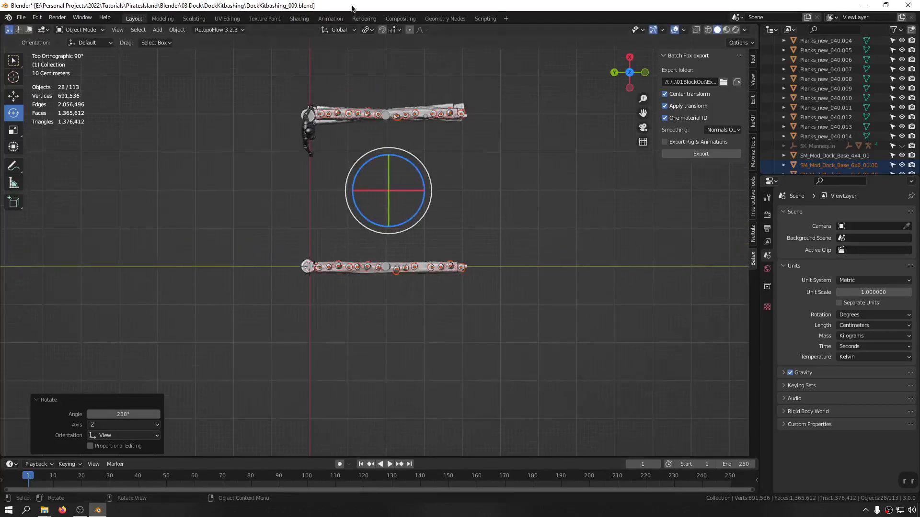
Set the pivot point to Bounding Box Center and rotate the selected sticks of both walls 180° as one group from the top view
{"action": "left_click", "coordinate": [368, 31]}
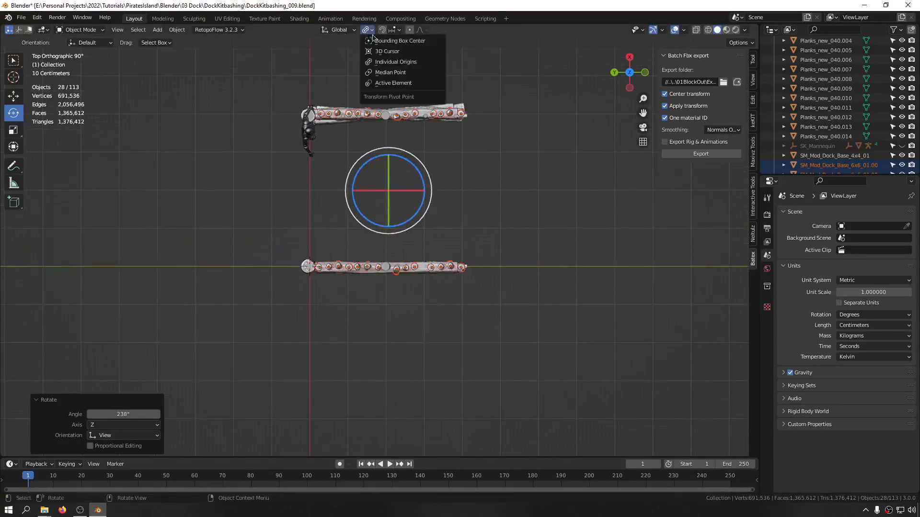
{"action": "left_click", "coordinate": [383, 41]}
{"action": "key", "text": "r"}
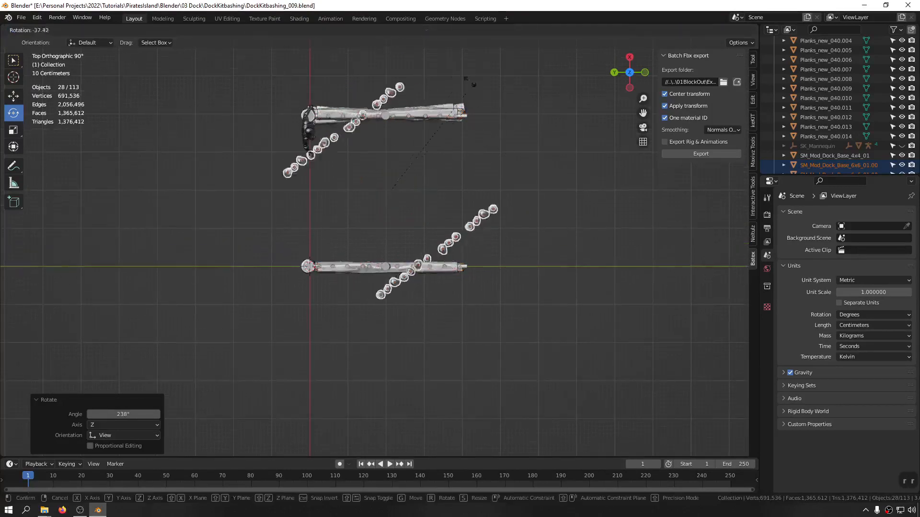
{"action": "left_click", "coordinate": [239, 230]}
{"action": "middle_click_drag", "start_coordinate": [240, 230], "coordinate": [442, 169]}
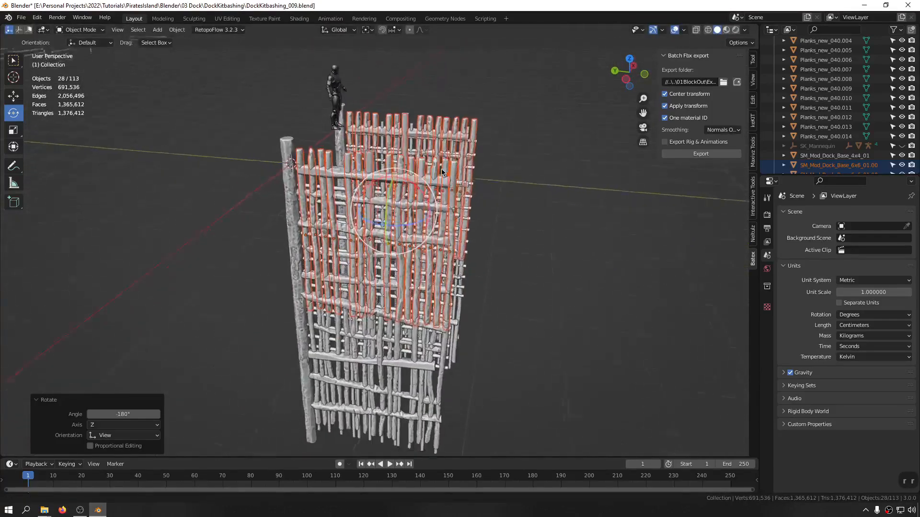
Examine the vertical sticks and crossbeams of both lattice walls from several sides for repetition
{"action": "left_click", "coordinate": [581, 189]}
{"action": "middle_click_drag", "start_coordinate": [582, 189], "coordinate": [524, 191]}
{"action": "scroll", "coordinate": [487, 208], "scroll_direction": "up", "scroll_amount": 4}
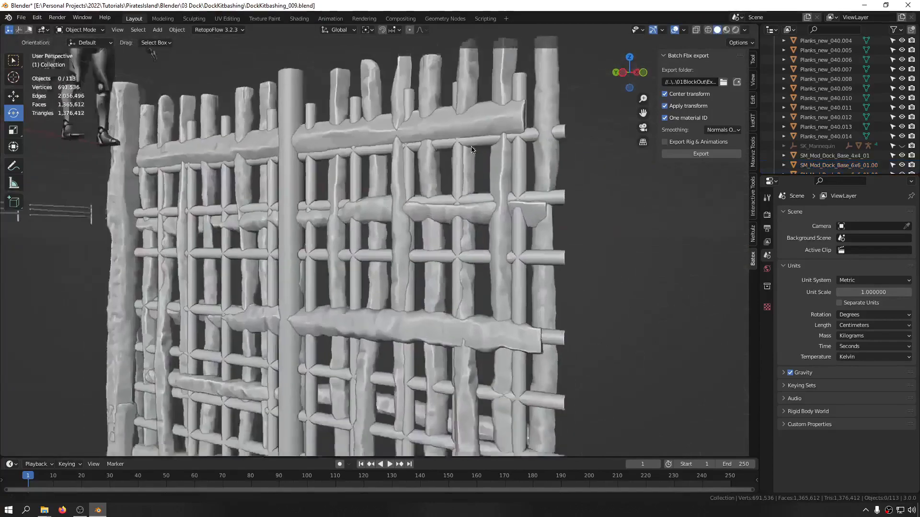
{"action": "scroll", "coordinate": [486, 209], "scroll_direction": "down", "scroll_amount": 8}
{"action": "middle_click_drag", "start_coordinate": [486, 208], "coordinate": [620, 233]}
{"action": "scroll", "coordinate": [400, 203], "scroll_direction": "up", "scroll_amount": 5}
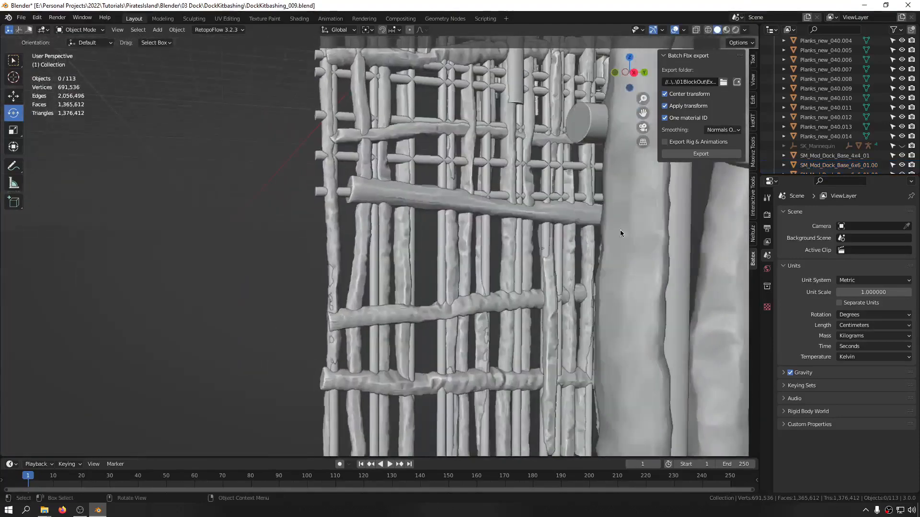
{"action": "left_click", "coordinate": [430, 204]}
{"action": "middle_click_drag", "start_coordinate": [261, 177], "coordinate": [431, 177]}
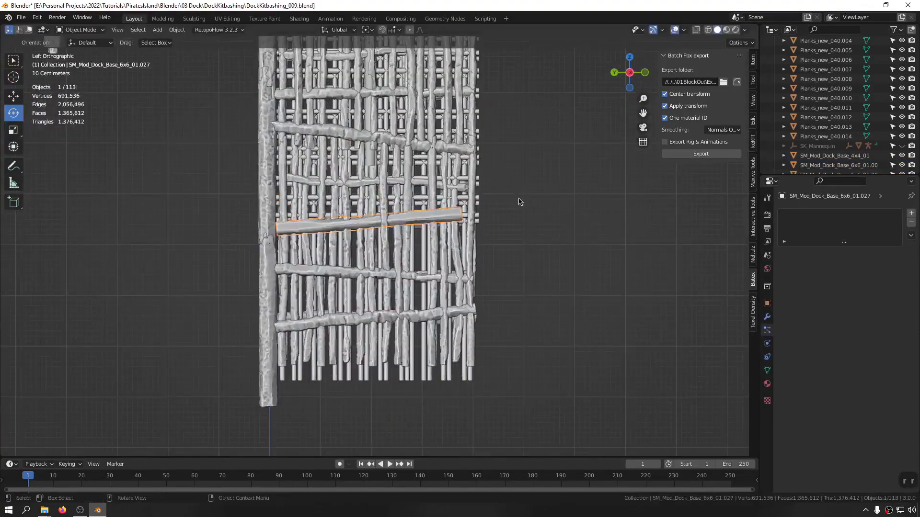
{"action": "scroll", "coordinate": [484, 201], "scroll_direction": "down", "scroll_amount": 2}
{"action": "middle_click_drag", "start_coordinate": [478, 193], "coordinate": [366, 162]}
{"action": "left_click_drag", "start_coordinate": [359, 102], "coordinate": [61, 363]}
{"action": "scroll", "coordinate": [324, 85], "scroll_direction": "up", "scroll_amount": 5}
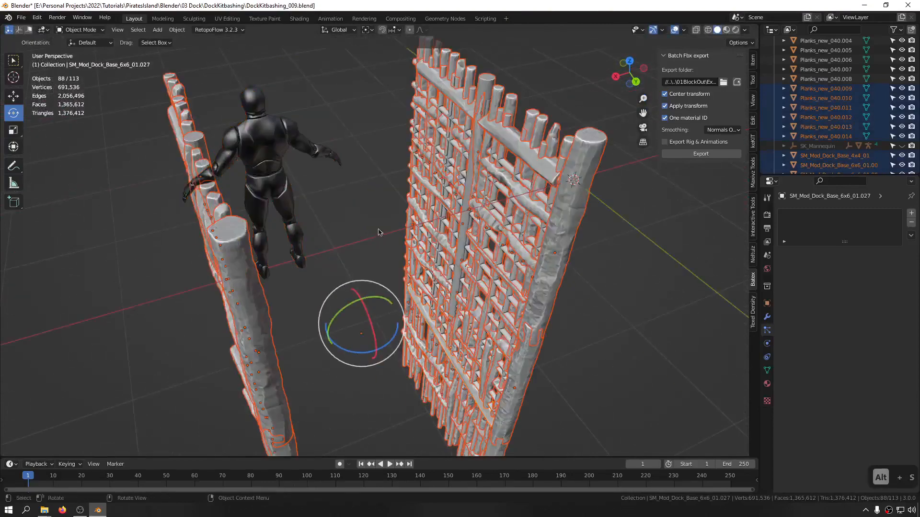
{"action": "middle_click_drag", "start_coordinate": [379, 232], "coordinate": [398, 221]}
Set the pivot point to Individual Origins and rotate the five upper crossbeams of the wall facing the right view 185° each
{"action": "left_click", "coordinate": [338, 30]}
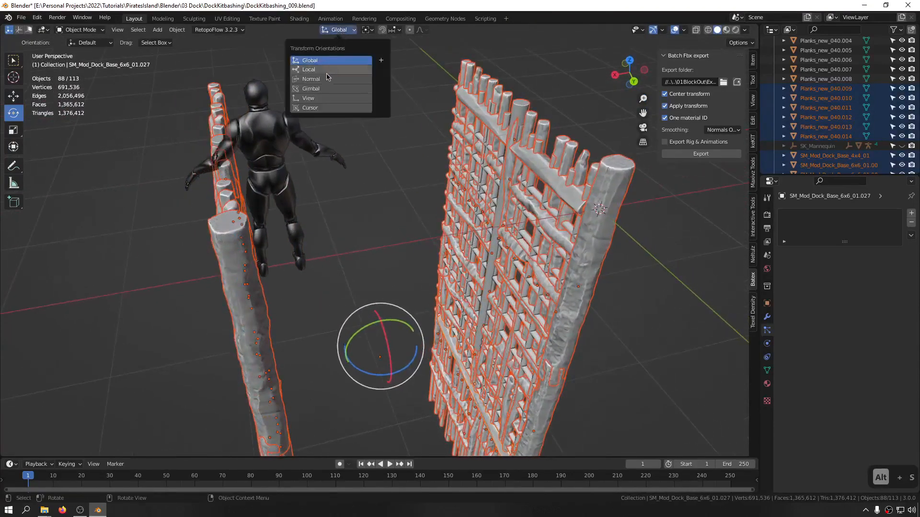
{"action": "left_click", "coordinate": [381, 62]}
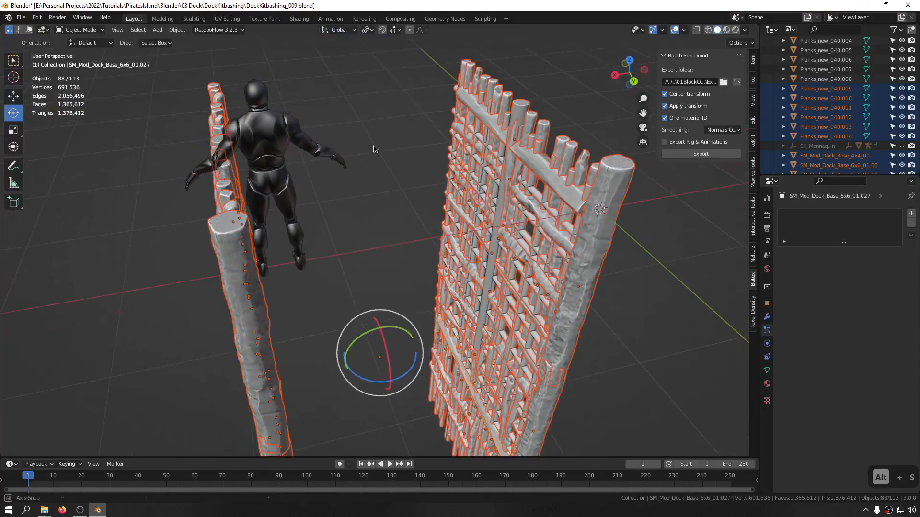
{"action": "middle_click_drag", "start_coordinate": [376, 147], "coordinate": [370, 174], "text": "alt"}
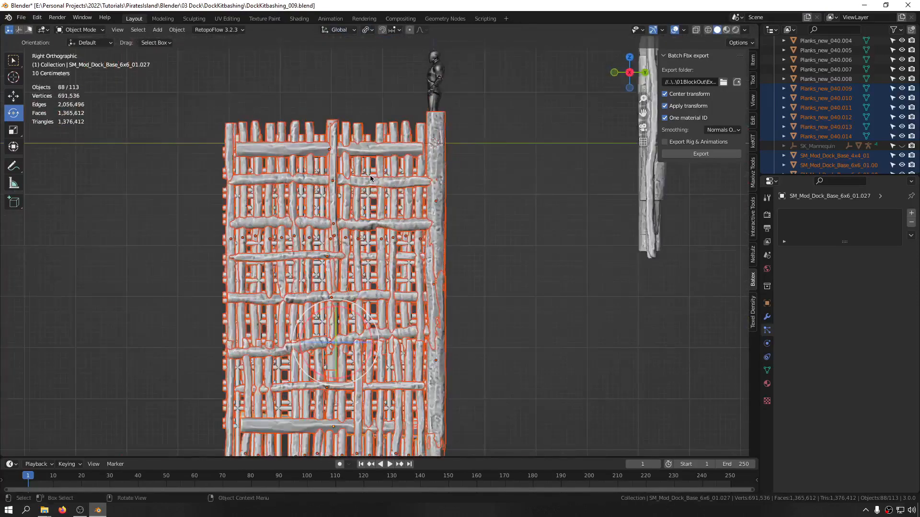
{"action": "scroll", "coordinate": [370, 174], "scroll_direction": "up", "scroll_amount": 2}
{"action": "left_click", "coordinate": [374, 183]}
{"action": "left_click", "coordinate": [377, 152], "text": "shift"}
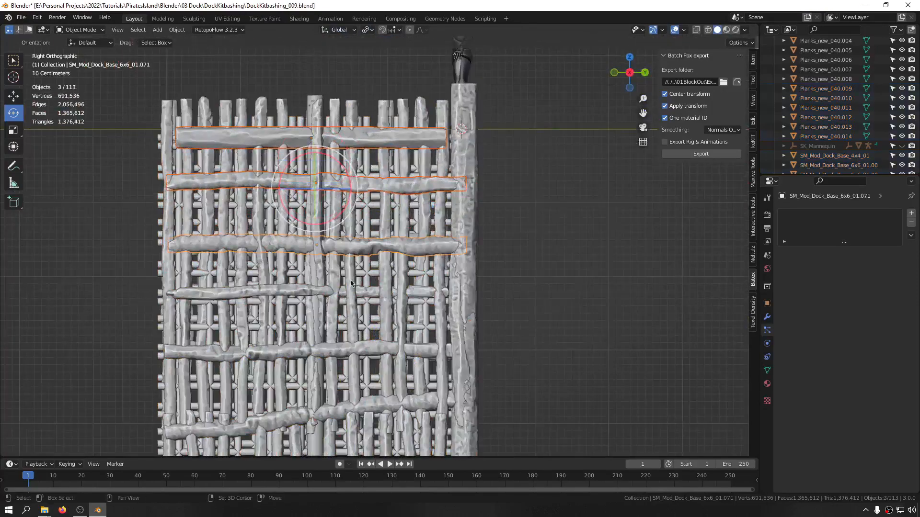
{"action": "middle_click_drag", "start_coordinate": [332, 358], "coordinate": [370, 275], "text": "shift"}
{"action": "scroll", "coordinate": [370, 275], "scroll_direction": "down", "scroll_amount": 1}
{"action": "key", "text": "r"}
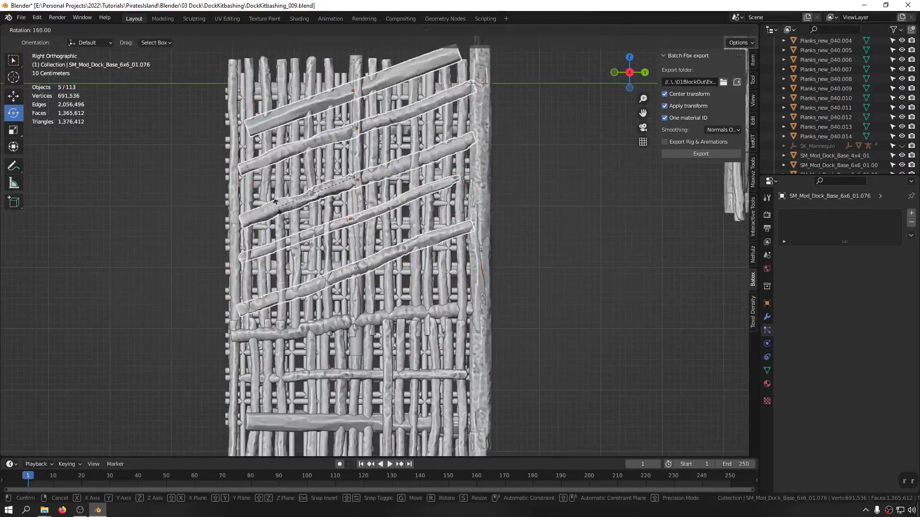
{"action": "left_click", "coordinate": [274, 172], "text": "ctrl"}
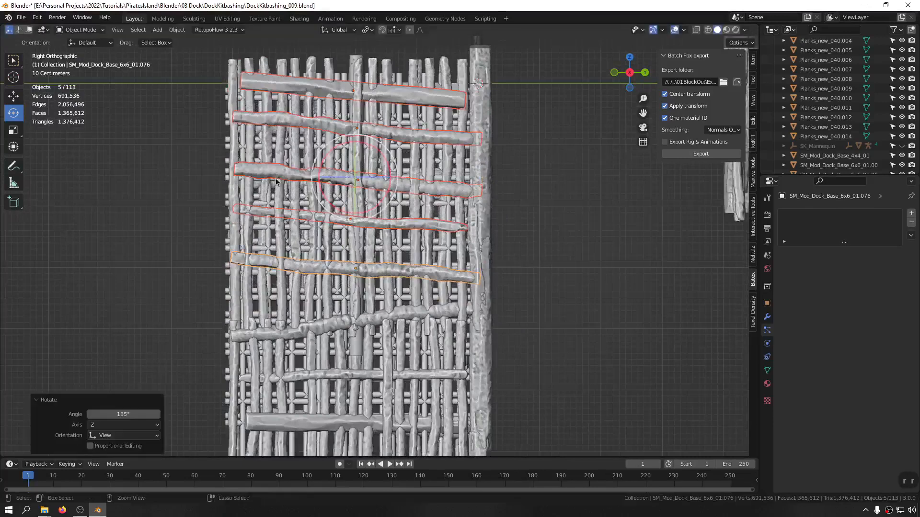
Select the five lower crossbeams of the same lattice wall and rotate each 180° around its own origin
{"action": "middle_click_drag", "start_coordinate": [346, 317], "coordinate": [363, 276], "text": "shift"}
{"action": "left_click", "coordinate": [354, 283]}
{"action": "middle_click_drag", "start_coordinate": [353, 333], "coordinate": [363, 271], "text": "shift"}
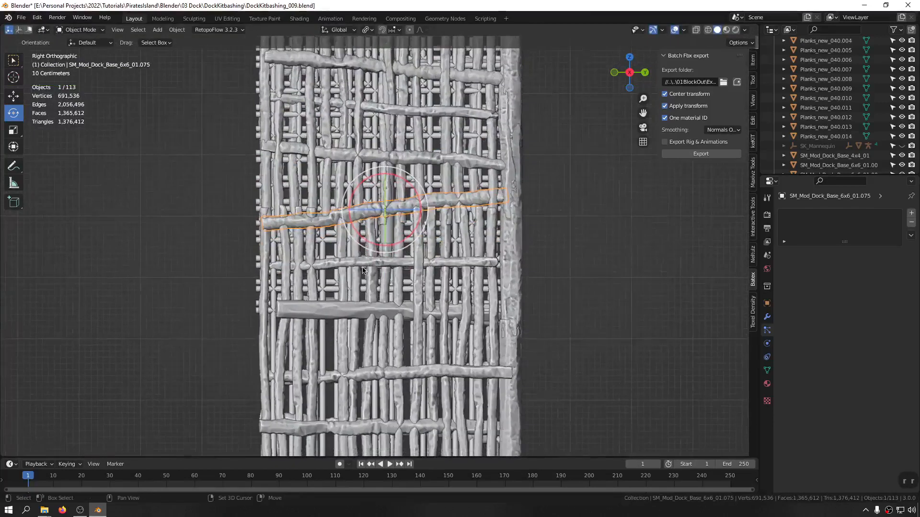
{"action": "left_click", "coordinate": [363, 314], "text": "shift"}
{"action": "middle_click_drag", "start_coordinate": [363, 314], "coordinate": [387, 265], "text": "shift"}
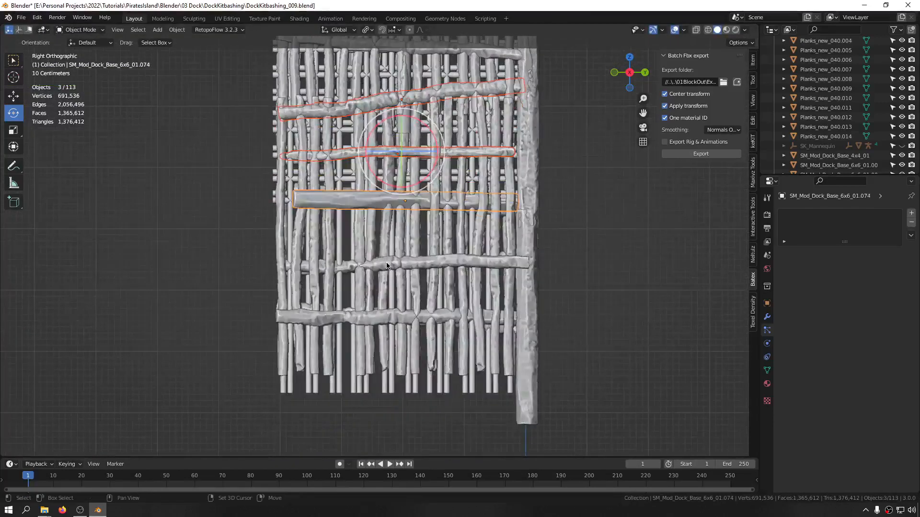
{"action": "scroll", "coordinate": [388, 312], "scroll_direction": "down", "scroll_amount": 5}
{"action": "key", "text": "r"}
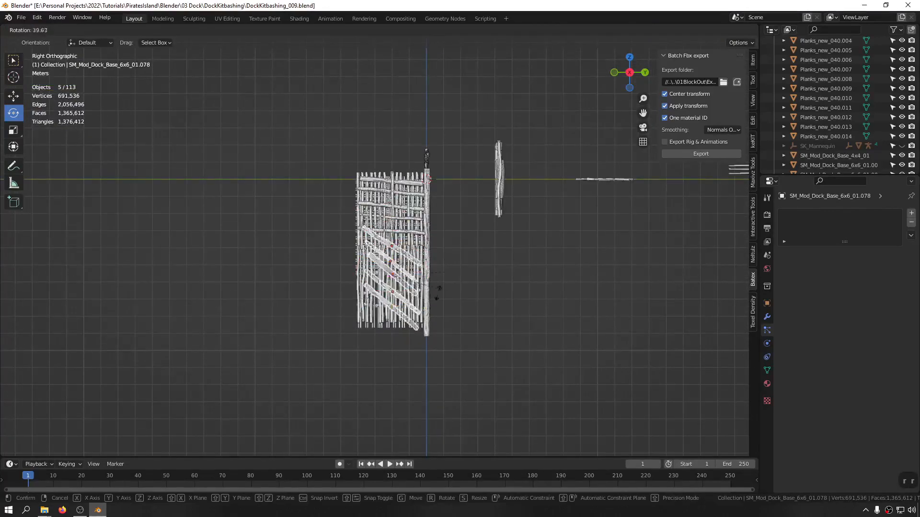
{"action": "left_click", "coordinate": [328, 304]}
Rotate all ten crossbeams of the opposite lattice wall as one group roughly half a turn around their Bounding Box Center in the left view
{"action": "middle_click_drag", "start_coordinate": [329, 304], "coordinate": [453, 230]}
{"action": "middle_click_drag", "start_coordinate": [354, 263], "coordinate": [437, 205], "text": "shift"}
{"action": "mouse_move", "coordinate": [437, 205]}
{"action": "middle_mouse_down"}
{"action": "mouse_move", "coordinate": [456, 201]}
{"action": "mouse_move", "coordinate": [450, 207]}
{"action": "middle_mouse_up"}
{"action": "scroll", "coordinate": [449, 210], "scroll_direction": "up", "scroll_amount": 5}
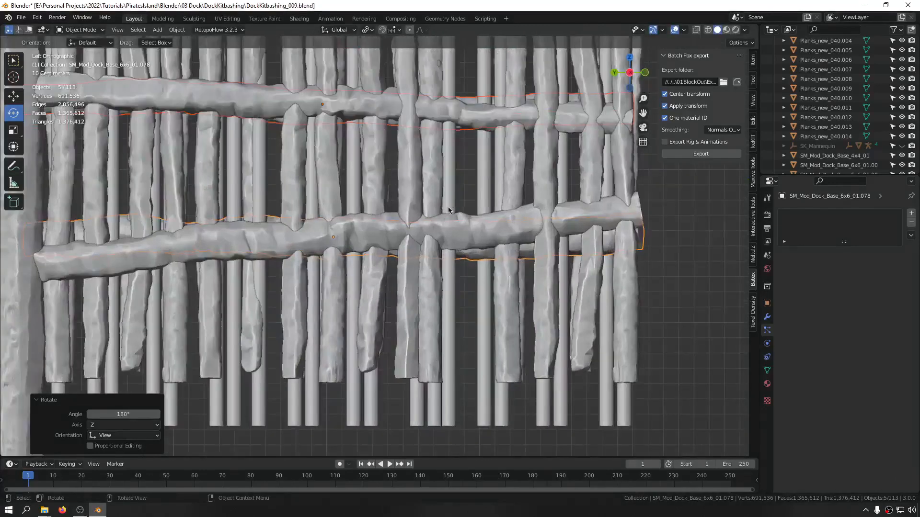
{"action": "left_click_drag", "start_coordinate": [470, 218], "coordinate": [467, 210]}
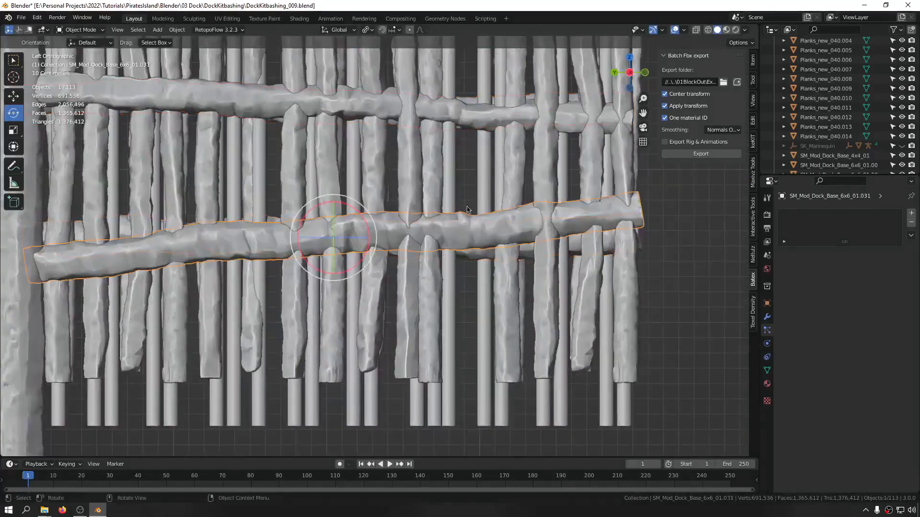
{"action": "left_click", "coordinate": [473, 121], "text": "shift"}
{"action": "middle_click_drag", "start_coordinate": [465, 143], "coordinate": [444, 297], "text": "shift"}
{"action": "middle_click_drag", "start_coordinate": [434, 106], "coordinate": [421, 201], "text": "shift"}
{"action": "middle_click_drag", "start_coordinate": [454, 155], "coordinate": [421, 240], "text": "shift"}
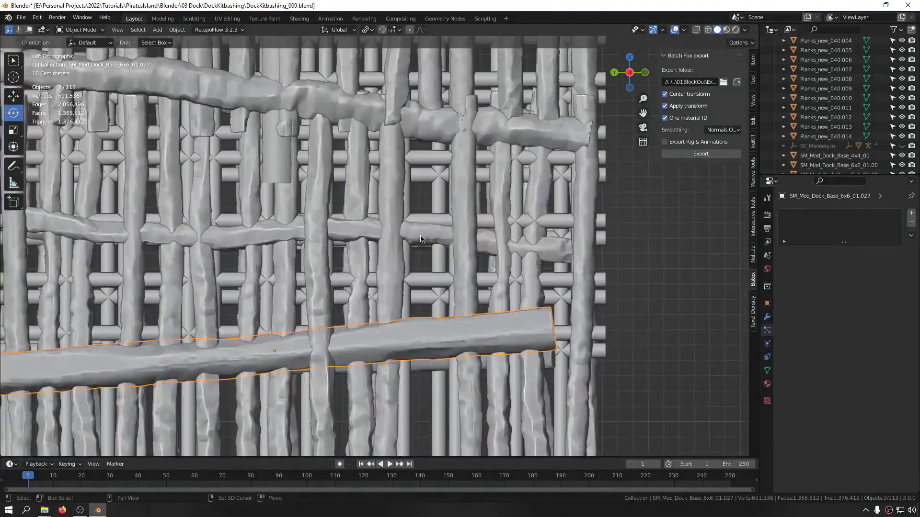
{"action": "left_click", "coordinate": [440, 121], "text": "shift"}
{"action": "middle_click_drag", "start_coordinate": [438, 125], "coordinate": [378, 227], "text": "shift"}
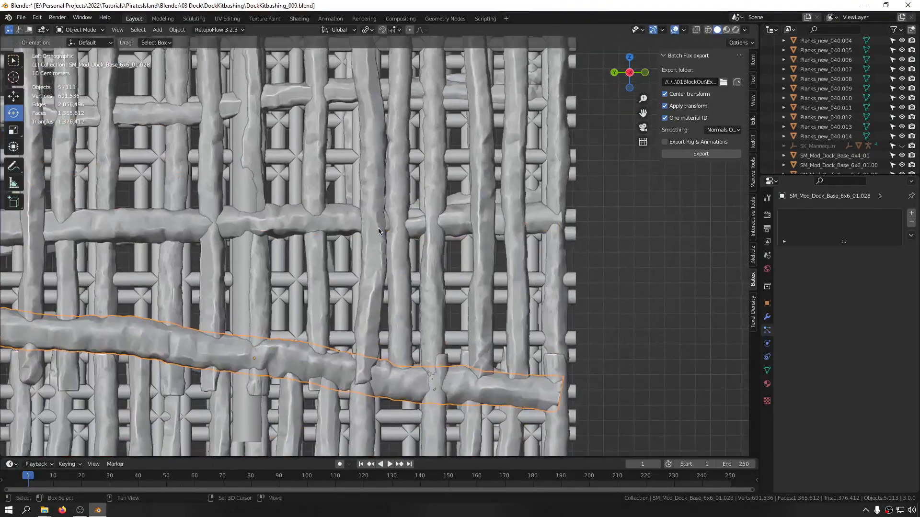
{"action": "left_click", "coordinate": [340, 189], "text": "shift"}
{"action": "middle_click_drag", "start_coordinate": [335, 109], "coordinate": [330, 231], "text": "shift"}
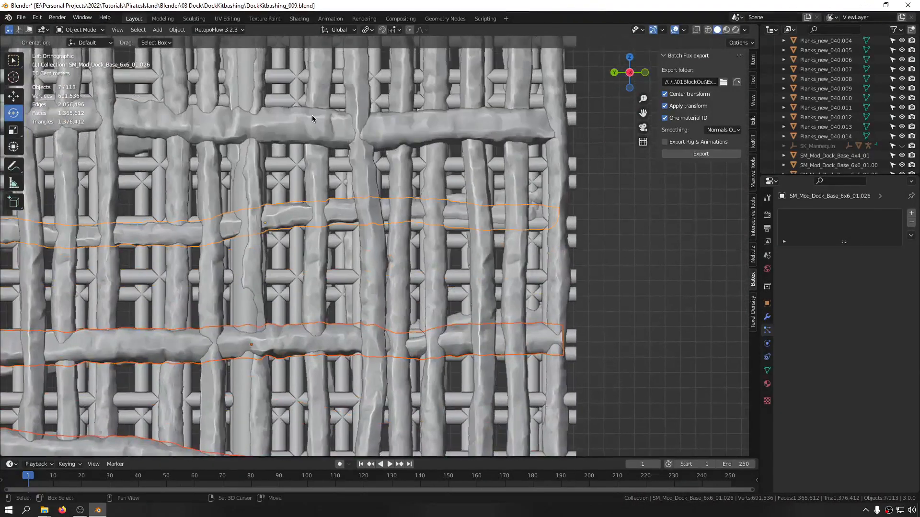
{"action": "left_click", "coordinate": [312, 117], "text": "shift"}
{"action": "middle_click_drag", "start_coordinate": [313, 119], "coordinate": [315, 300], "text": "shift"}
{"action": "left_click", "coordinate": [289, 172], "text": "shift"}
{"action": "left_click", "coordinate": [301, 93], "text": "shift"}
{"action": "scroll", "coordinate": [310, 122], "scroll_direction": "down", "scroll_amount": 3}
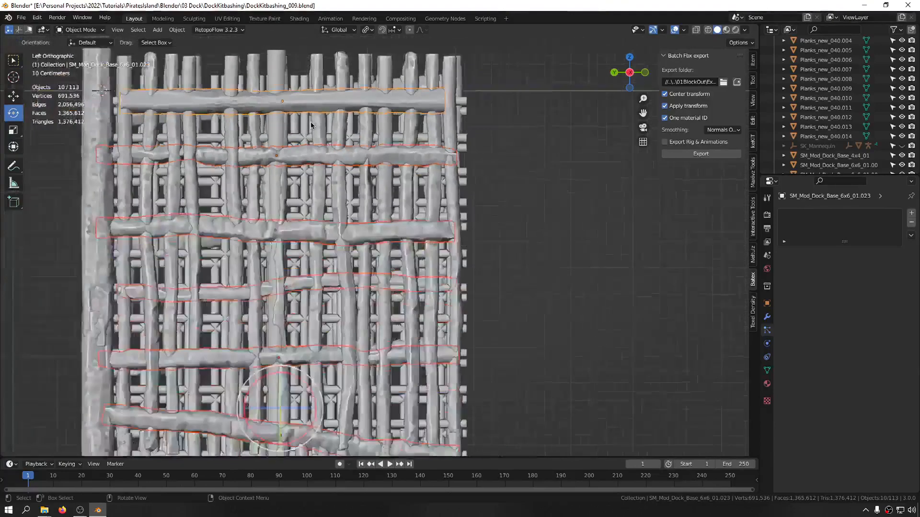
{"action": "scroll", "coordinate": [311, 122], "scroll_direction": "down", "scroll_amount": 5}
{"action": "middle_click_drag", "start_coordinate": [310, 122], "coordinate": [434, 236]}
{"action": "key", "text": "ctrl+alt+q"}
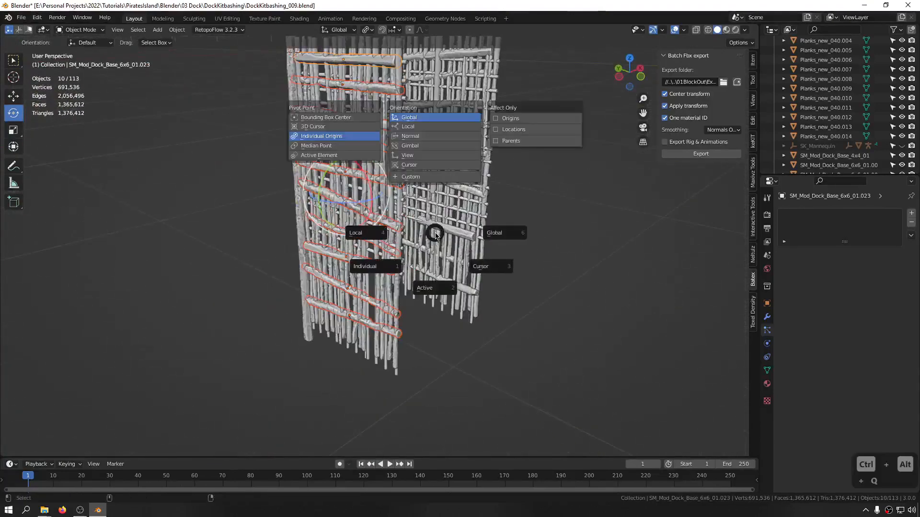
{"action": "left_click", "coordinate": [337, 119]}
{"action": "middle_click_drag", "start_coordinate": [338, 118], "coordinate": [378, 110], "text": "alt"}
{"action": "key", "text": "r"}
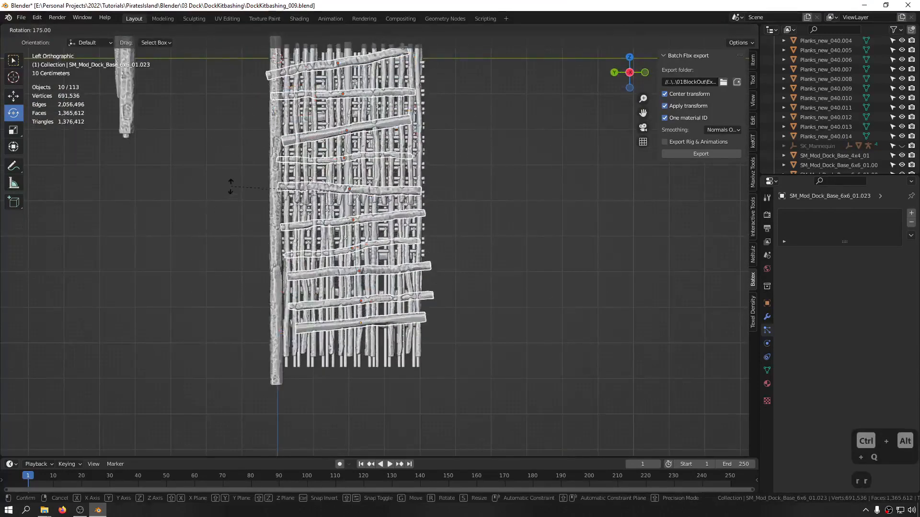
{"action": "left_click", "coordinate": [231, 184]}
{"action": "middle_click_drag", "start_coordinate": [533, 261], "coordinate": [389, 330]}
{"action": "left_click", "coordinate": [450, 259]}
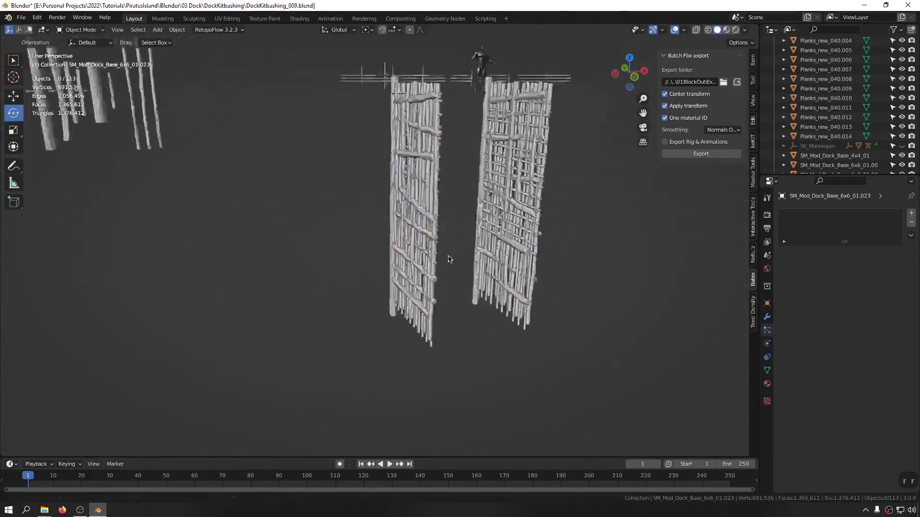
In the left orthographic view, rotate the wall's top crossbeam 7.26° and tilt the second crossbeam to a near-level angle
{"action": "middle_click_drag", "start_coordinate": [449, 259], "coordinate": [407, 182]}
{"action": "scroll", "coordinate": [391, 184], "scroll_direction": "up", "scroll_amount": 4}
{"action": "middle_click_drag", "start_coordinate": [462, 194], "coordinate": [479, 170]}
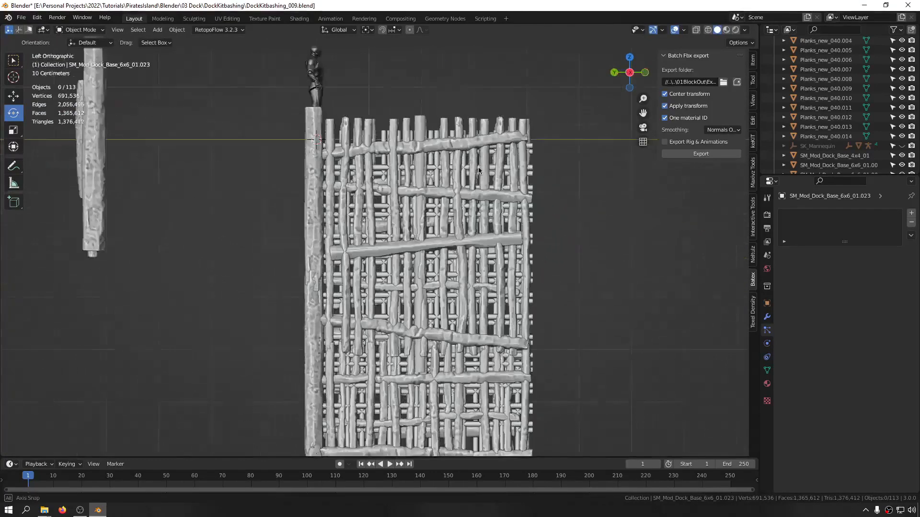
{"action": "key", "text": "r"}
{"action": "left_click", "coordinate": [582, 167]}
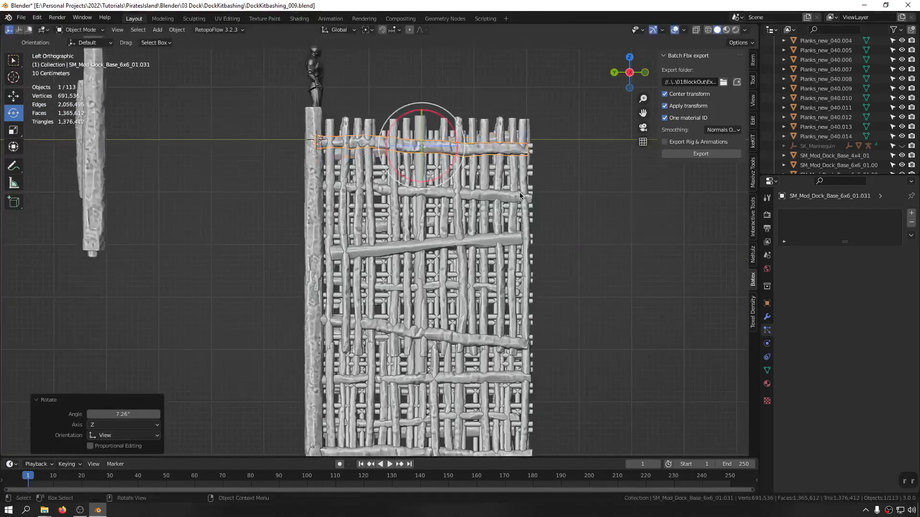
{"action": "left_click", "coordinate": [499, 195]}
{"action": "key", "text": "r"}
{"action": "left_click", "coordinate": [472, 229]}
Move the smooth third crossbeam straight down past the fourth one, near the middle of the wall
{"action": "left_click", "coordinate": [455, 237]}
{"action": "key", "text": "g"}
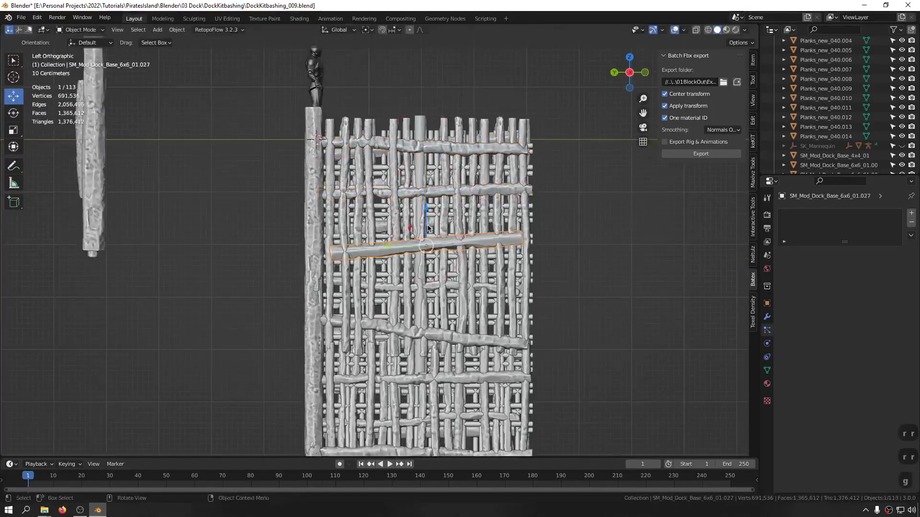
{"action": "left_click_drag", "start_coordinate": [428, 211], "coordinate": [428, 337]}
Raise the fourth crossbeam into the vacated third position, rotate it -9.96° and fine-tune its placement
{"action": "left_click", "coordinate": [438, 339]}
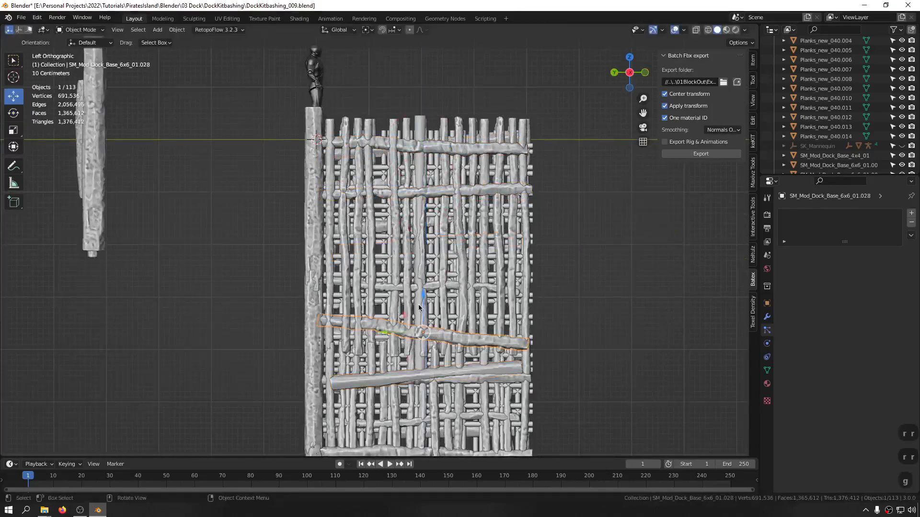
{"action": "left_click_drag", "start_coordinate": [423, 296], "coordinate": [424, 219]}
{"action": "key", "text": "r"}
{"action": "key", "text": "r"}
{"action": "left_click", "coordinate": [561, 186]}
{"action": "key", "text": "g"}
{"action": "key", "text": "g"}
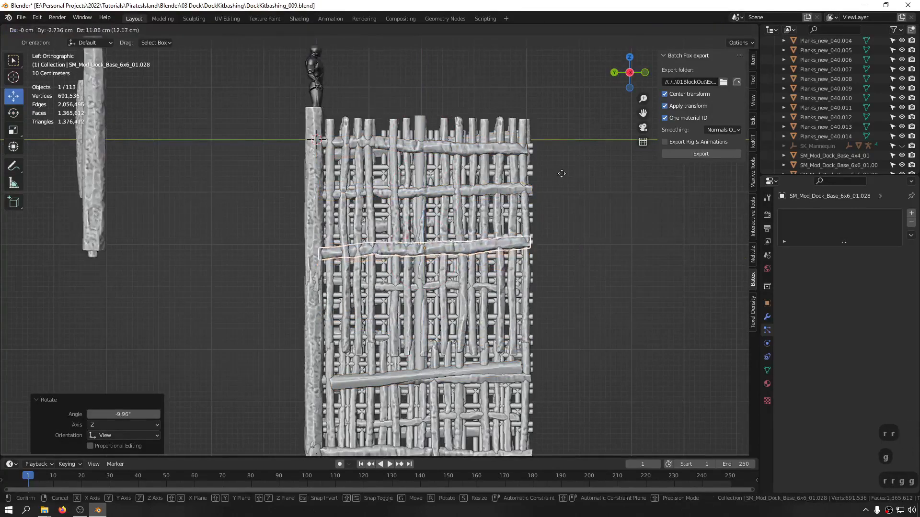
{"action": "left_click", "coordinate": [561, 174]}
Move the smooth crossbeam up into the gap below the third crossbeam and rotate it 7.83°
{"action": "middle_click_drag", "start_coordinate": [541, 254], "coordinate": [553, 179], "text": "shift"}
{"action": "left_click", "coordinate": [469, 303]}
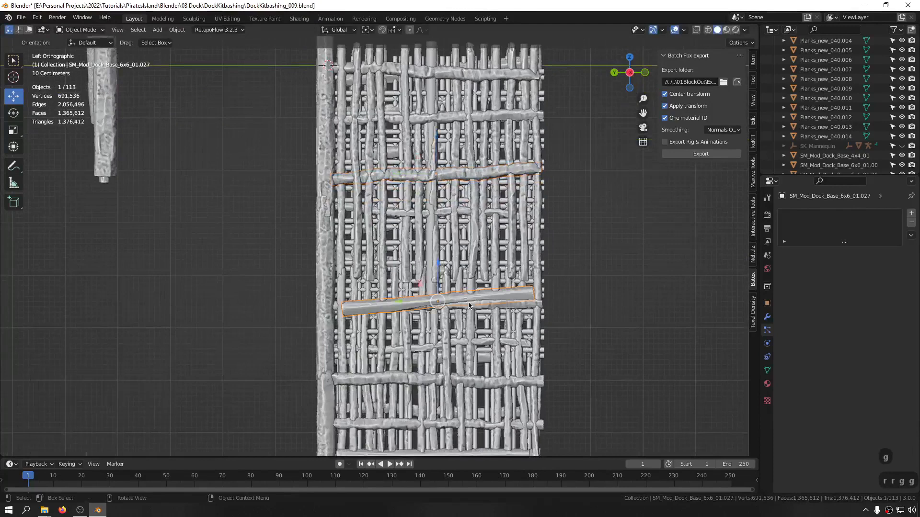
{"action": "key", "text": "g"}
{"action": "key", "text": "g"}
{"action": "left_click", "coordinate": [472, 233]}
{"action": "key", "text": "r"}
{"action": "key", "text": "r"}
{"action": "left_click", "coordinate": [546, 210]}
Scale the smooth crossbeam up to span the full wall width and shift it about 8 cm along Y
{"action": "key", "text": "s"}
{"action": "key", "text": "s"}
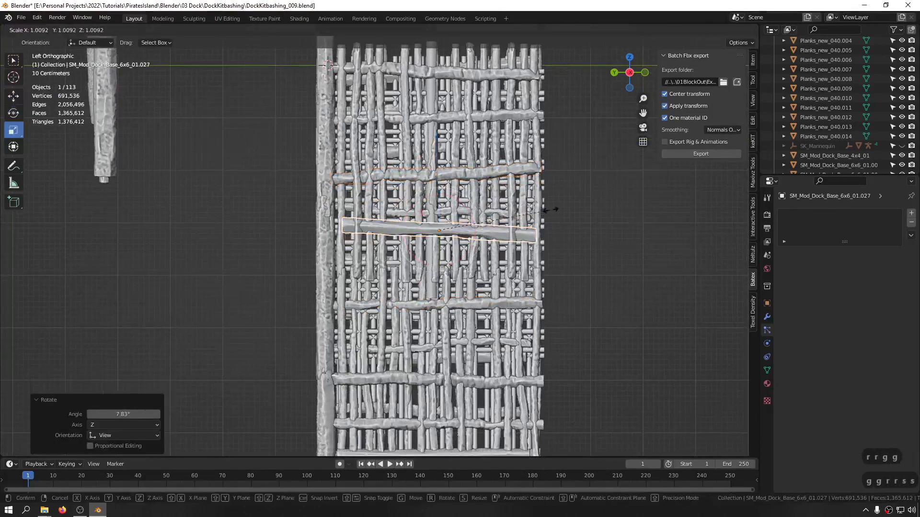
{"action": "left_click", "coordinate": [568, 211]}
{"action": "key", "text": "g"}
{"action": "key", "text": "g"}
{"action": "left_click", "coordinate": [556, 218]}
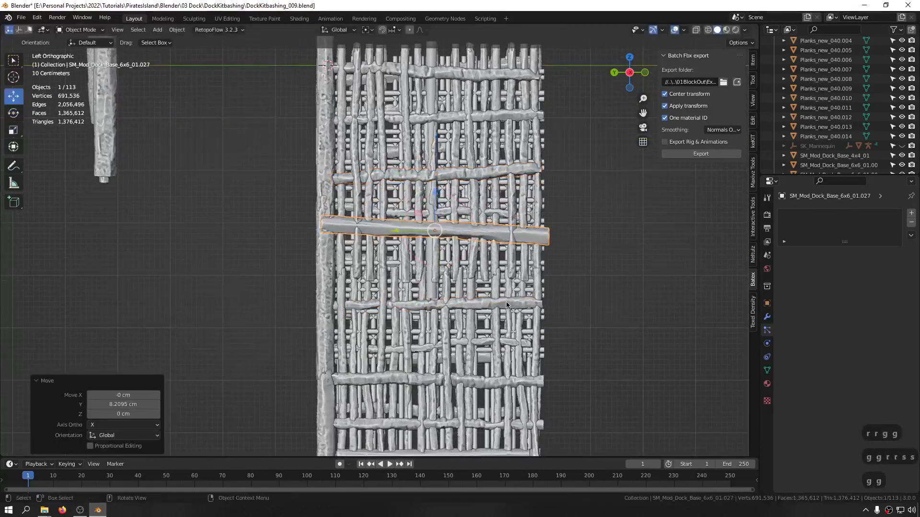
Raise the crossbeam directly below the smooth one by about 48 cm and save the file
{"action": "left_click", "coordinate": [505, 303]}
{"action": "key", "text": "g"}
{"action": "key", "text": "g"}
{"action": "left_click", "coordinate": [512, 287]}
{"action": "middle_click_drag", "start_coordinate": [515, 290], "coordinate": [452, 238]}
{"action": "middle_click_drag", "start_coordinate": [565, 259], "coordinate": [510, 290]}
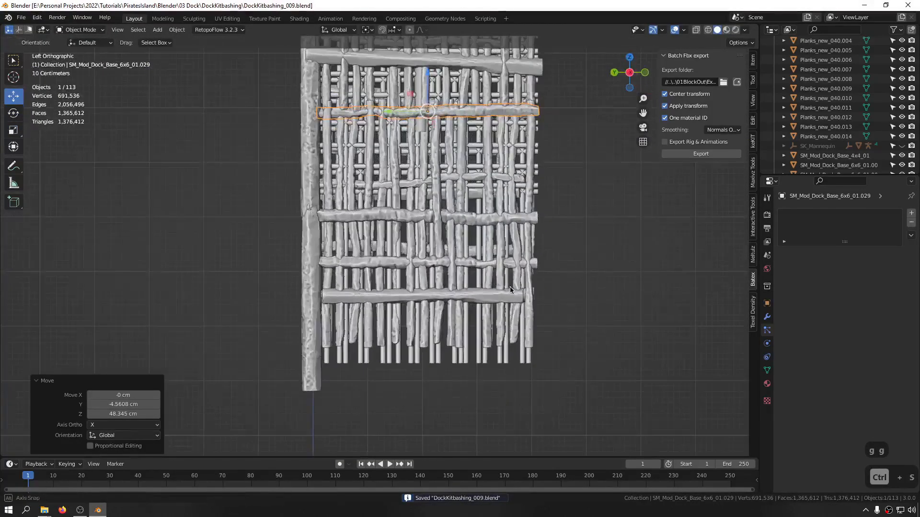
Scale the thin, short crossbeam in the lower half of the wall uniformly by 1.143
{"action": "left_click", "coordinate": [477, 181]}
{"action": "key", "text": "s"}
{"action": "key", "text": "s"}
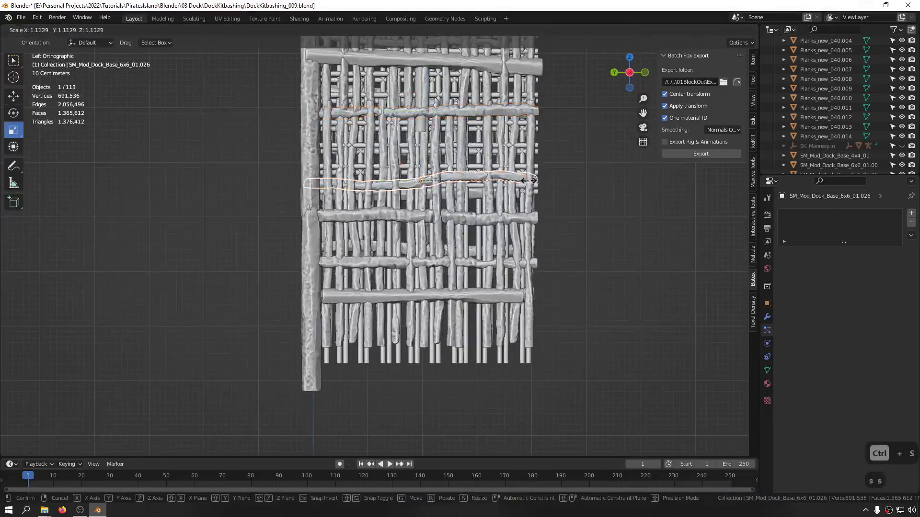
{"action": "left_click", "coordinate": [603, 205]}
Switch to the top view and delete the mannequin standing at the wall's corner post
{"action": "middle_click_drag", "start_coordinate": [643, 292], "coordinate": [495, 315]}
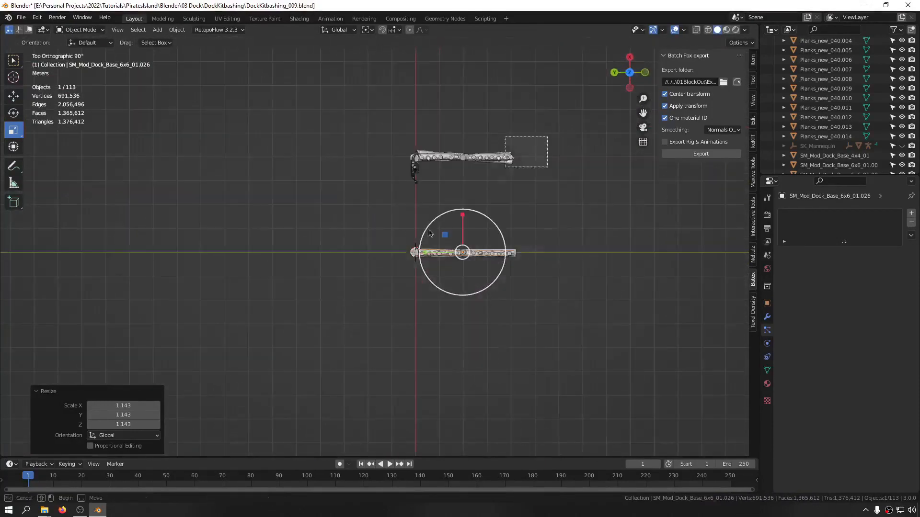
{"action": "left_click_drag", "start_coordinate": [430, 231], "coordinate": [316, 362]}
{"action": "scroll", "coordinate": [380, 143], "scroll_direction": "up", "scroll_amount": 4}
{"action": "scroll", "coordinate": [477, 218], "scroll_direction": "up", "scroll_amount": 5}
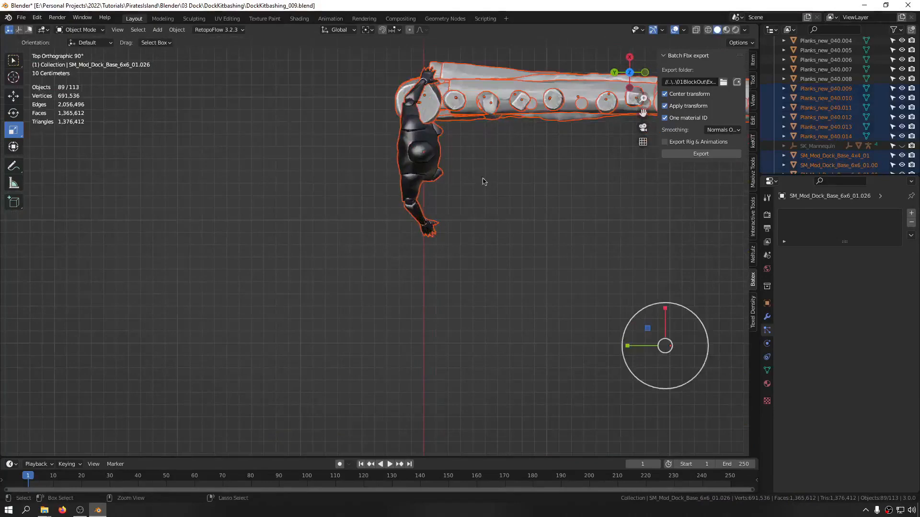
{"action": "left_click", "coordinate": [421, 159]}
{"action": "key", "text": "x"}
Try to join everything in both walls into one object with the corner post as the active object
{"action": "scroll", "coordinate": [422, 261], "scroll_direction": "down", "scroll_amount": 9}
{"action": "middle_click_drag", "start_coordinate": [423, 266], "coordinate": [369, 218], "text": "shift"}
{"action": "left_click_drag", "start_coordinate": [536, 138], "coordinate": [314, 315]}
{"action": "scroll", "coordinate": [369, 277], "scroll_direction": "up", "scroll_amount": 8}
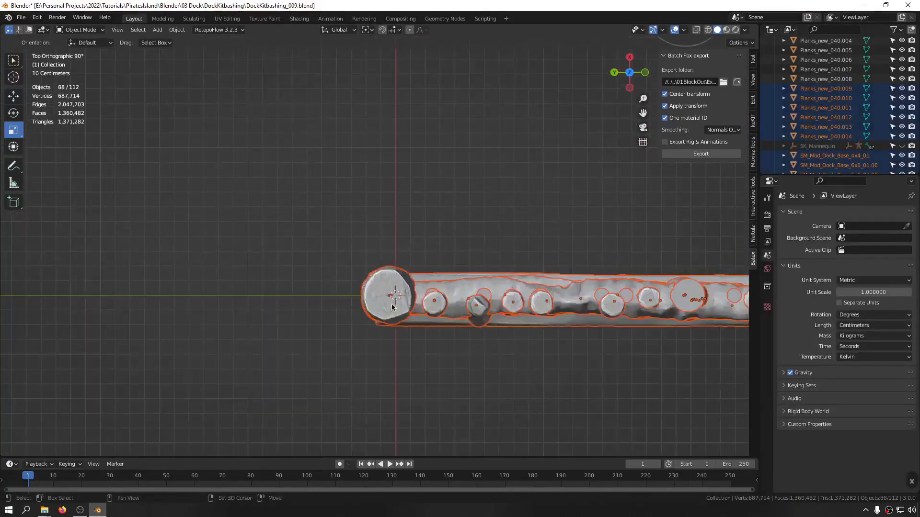
{"action": "left_click", "coordinate": [392, 307], "text": "shift"}
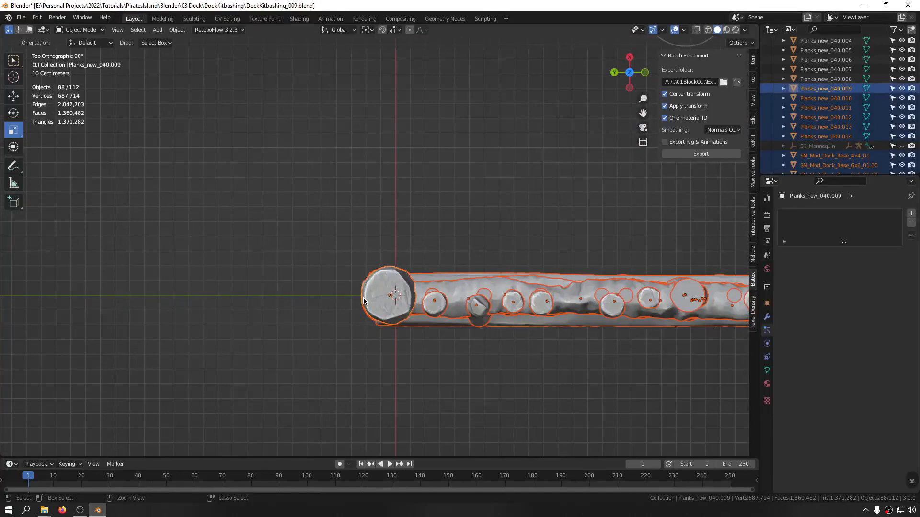
{"action": "middle_click_drag", "start_coordinate": [363, 292], "coordinate": [521, 322]}
Undo the join and the preceding selections back to the separate wall pieces
{"action": "key", "text": "ctrl+z"}
{"action": "key", "text": "ctrl+z"}
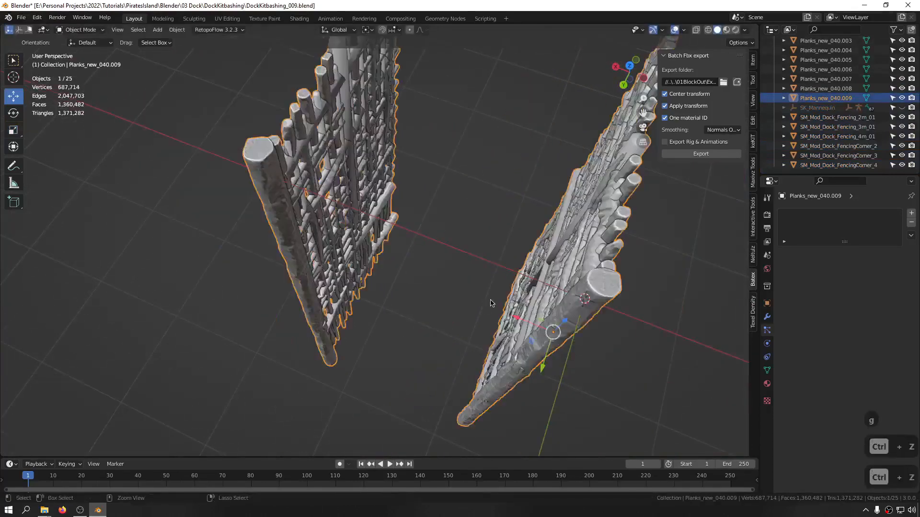
{"action": "key", "text": "ctrl+z"}
{"action": "key", "text": "ctrl+z"}
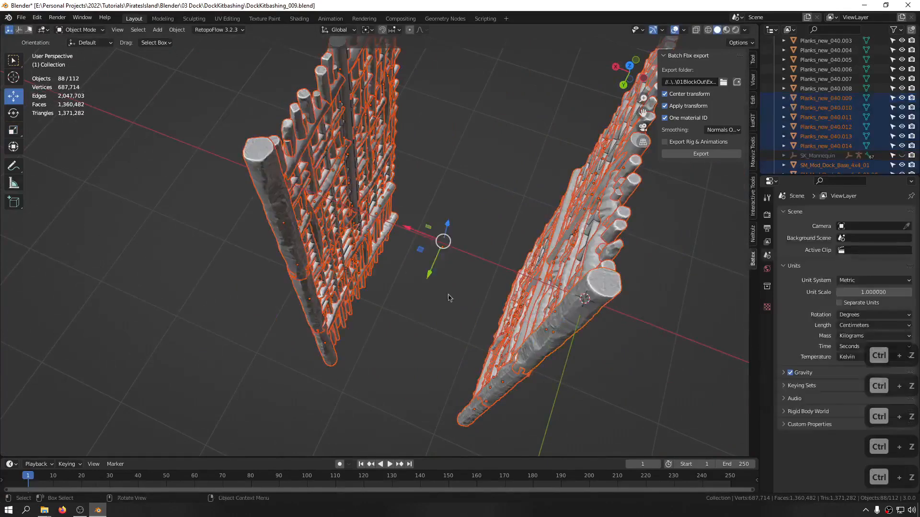
{"action": "key", "text": "ctrl+z"}
{"action": "key", "text": "ctrl+z"}
{"action": "key", "text": "ctrl+z"}
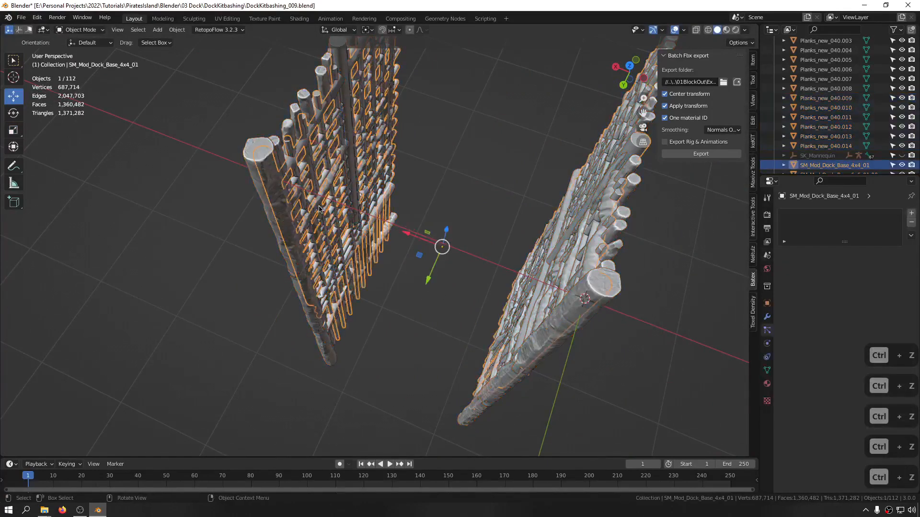
Move the plain SM_Mod_Dock_Base_4x4_01 blockout 1279.8 cm along X, away from the detailed walls
{"action": "key", "text": "ctrl+z"}
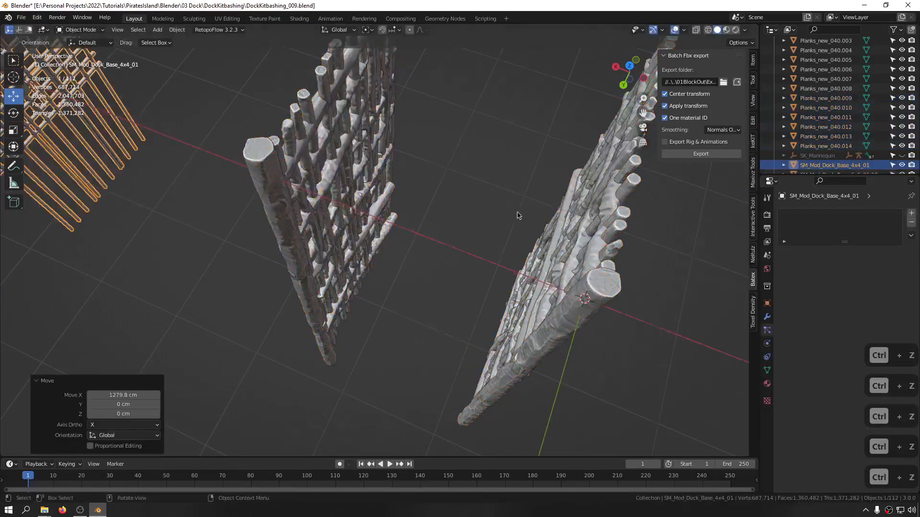
{"action": "scroll", "coordinate": [518, 216], "scroll_direction": "down", "scroll_amount": 7}
{"action": "middle_click_drag", "start_coordinate": [413, 216], "coordinate": [440, 232]}
Join all log pieces of both walls into the corner post Planks_new_040.009 and check the result in isolation
{"action": "left_click_drag", "start_coordinate": [530, 156], "coordinate": [266, 355]}
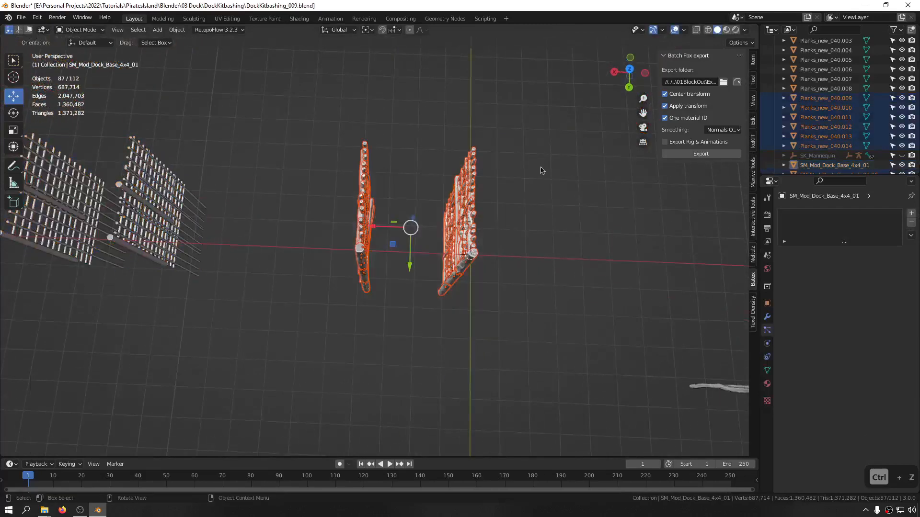
{"action": "left_click_drag", "start_coordinate": [551, 144], "coordinate": [259, 379]}
{"action": "middle_click_drag", "start_coordinate": [260, 379], "coordinate": [424, 300], "text": "alt"}
{"action": "scroll", "coordinate": [424, 299], "scroll_direction": "up", "scroll_amount": 8}
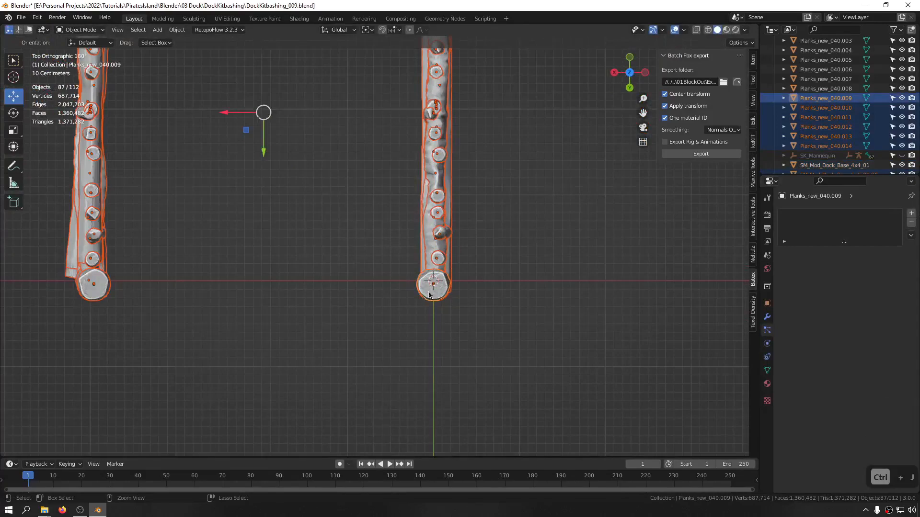
{"action": "middle_click_drag", "start_coordinate": [430, 295], "coordinate": [375, 259]}
{"action": "key", "text": "ctrl+f"}
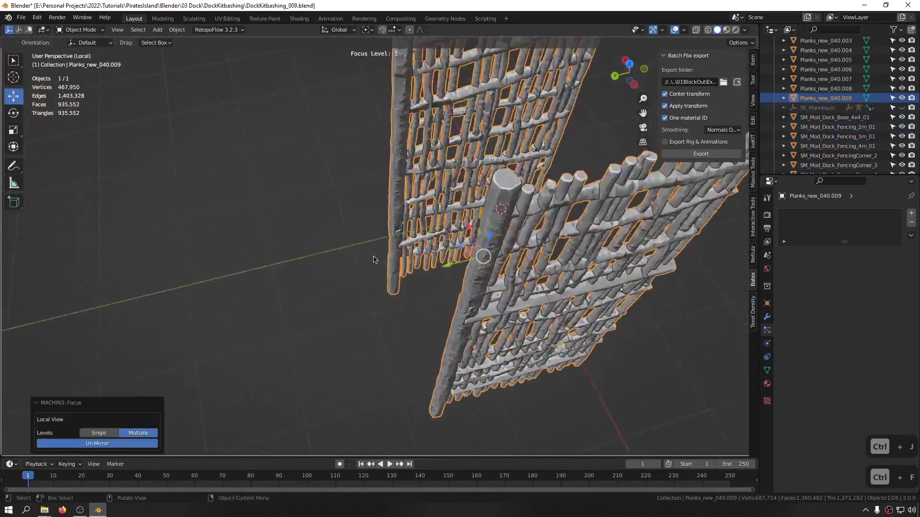
{"action": "key", "text": "ctrl+f"}
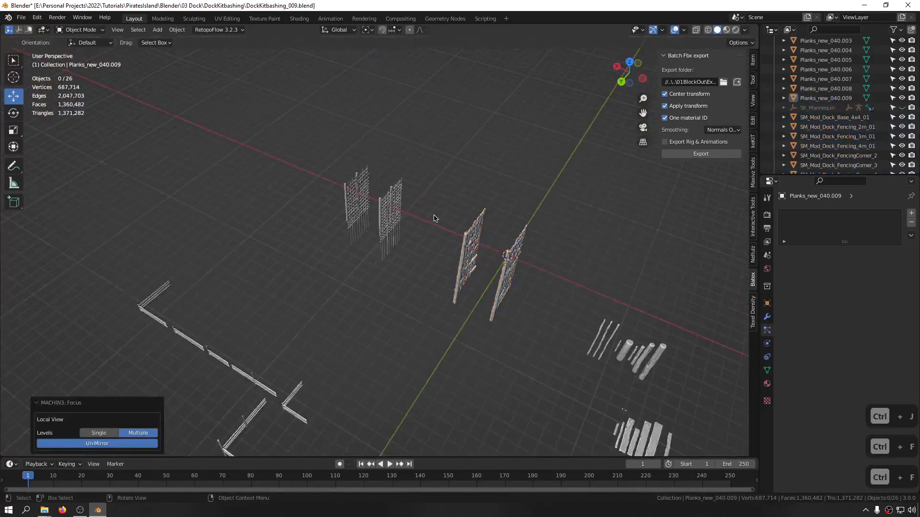
Clear the location of the SM_Mod_Dock_Base_4x4_01 blockout so it sits at the world origin
{"action": "scroll", "coordinate": [434, 219], "scroll_direction": "up", "scroll_amount": 5}
{"action": "left_click", "coordinate": [431, 223]}
{"action": "key", "text": "alt+g"}
{"action": "scroll", "coordinate": [415, 251], "scroll_direction": "down", "scroll_amount": 5}
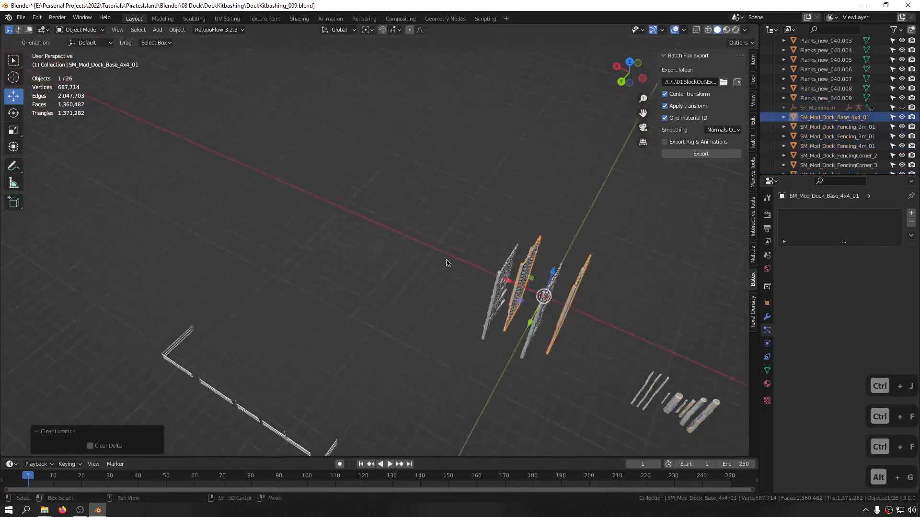
{"action": "scroll", "coordinate": [497, 291], "scroll_direction": "up", "scroll_amount": 6}
{"action": "scroll", "coordinate": [537, 297], "scroll_direction": "down", "scroll_amount": 5}
Clear the location of the joined dock walls, compare them with the blockout, and save the file
{"action": "left_click", "coordinate": [420, 224]}
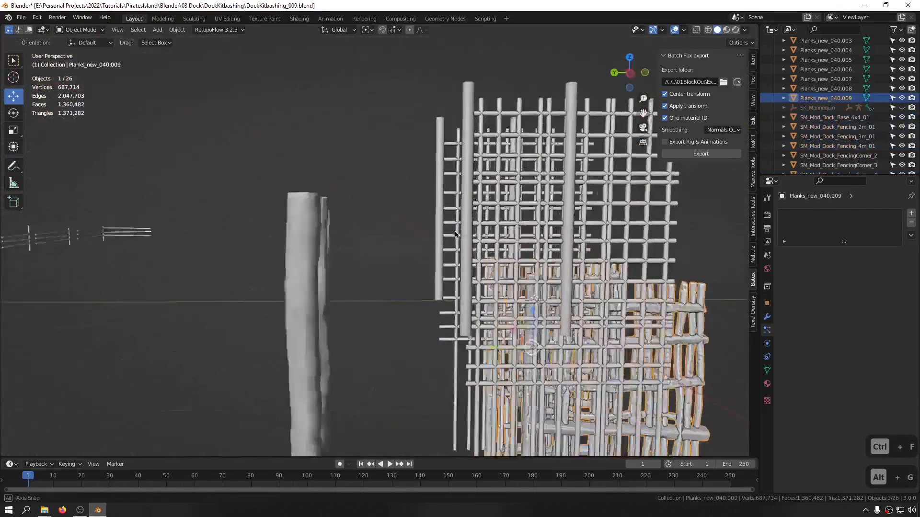
{"action": "middle_click_drag", "start_coordinate": [431, 249], "coordinate": [488, 218]}
{"action": "key", "text": "alt+g"}
{"action": "left_click", "coordinate": [492, 211]}
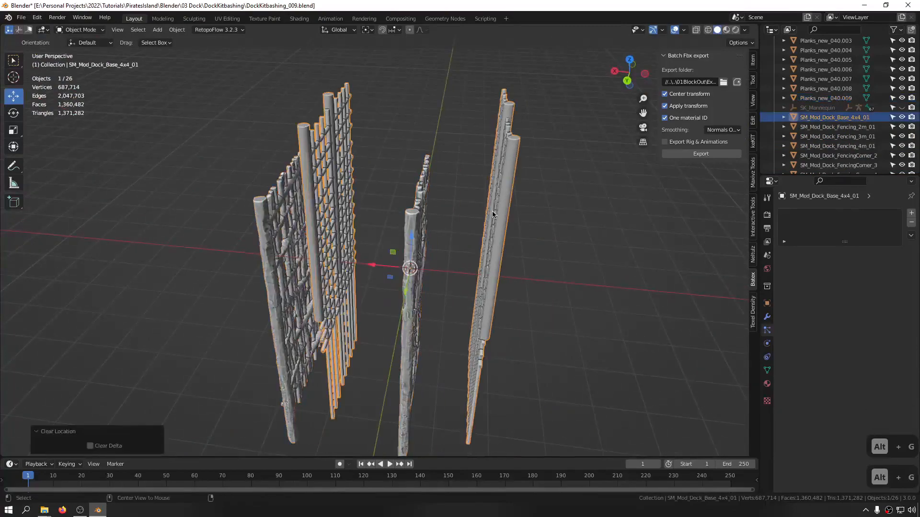
{"action": "left_click", "coordinate": [409, 268]}
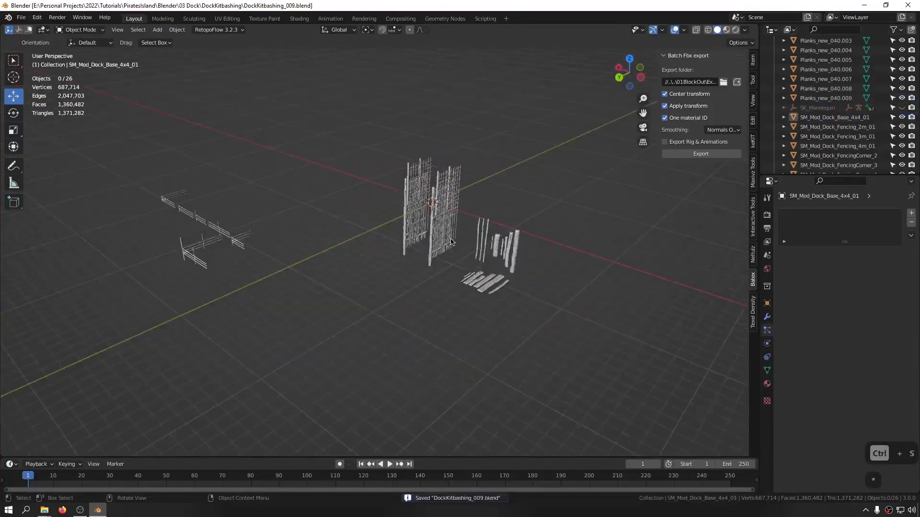
Add a second copy of the 4x4 base blockout over the detailed walls and shift it about -60 cm along X
{"action": "scroll", "coordinate": [448, 225], "scroll_direction": "up", "scroll_amount": 10}
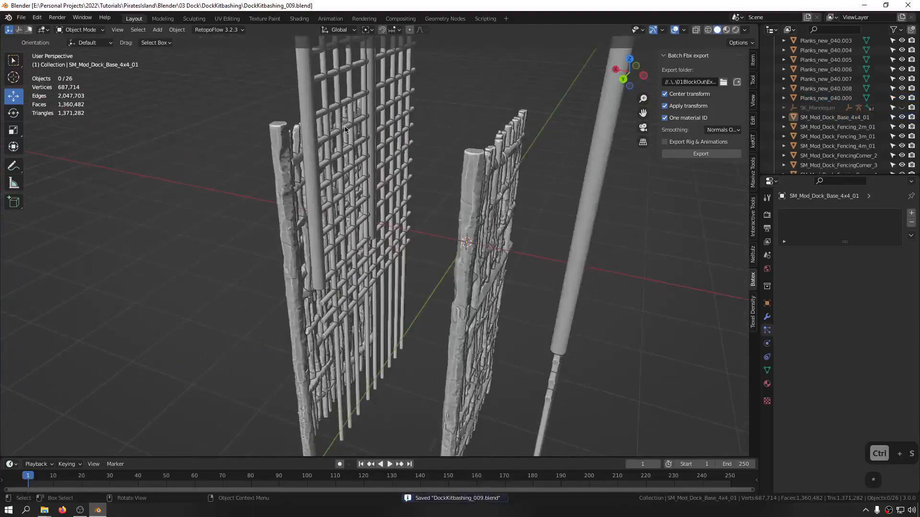
{"action": "left_click", "coordinate": [345, 129]}
{"action": "middle_click_drag", "start_coordinate": [345, 128], "coordinate": [359, 209]}
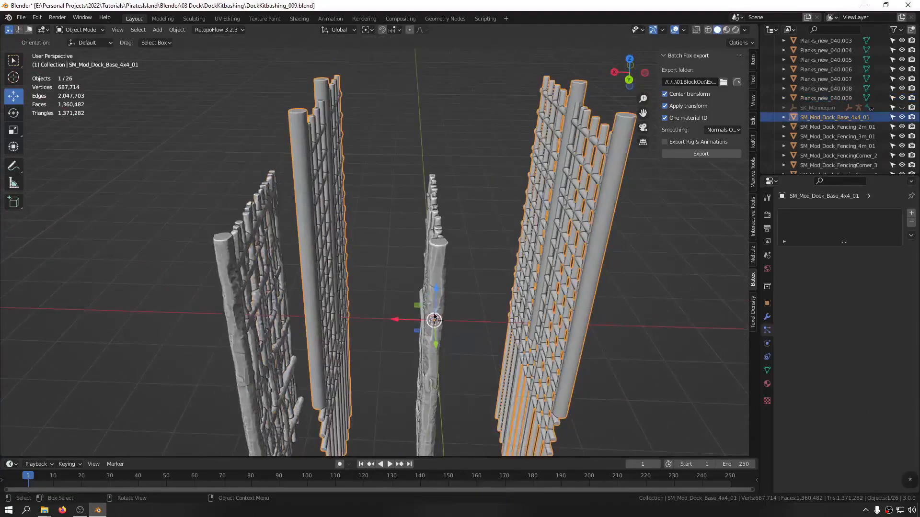
{"action": "middle_click_drag", "start_coordinate": [434, 317], "coordinate": [421, 270]}
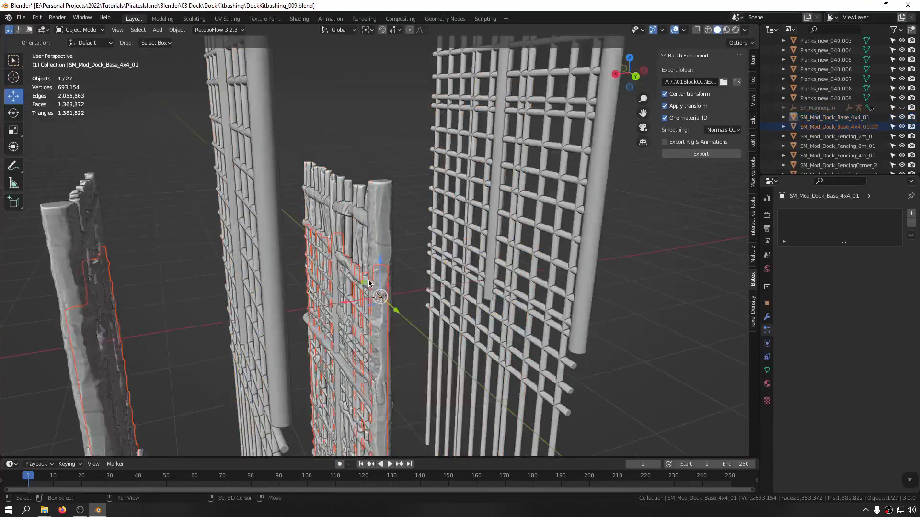
{"action": "middle_click_drag", "start_coordinate": [368, 283], "coordinate": [377, 230]}
{"action": "scroll", "coordinate": [386, 210], "scroll_direction": "up", "scroll_amount": 4}
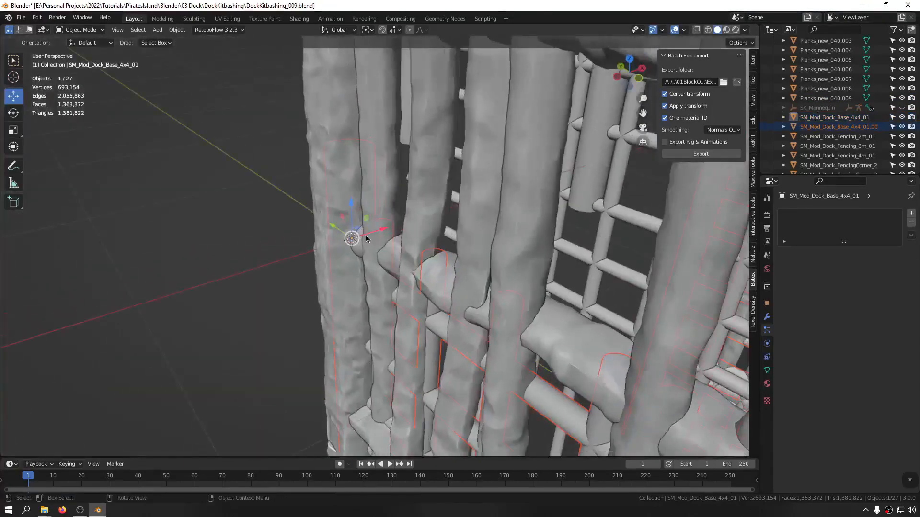
{"action": "left_click_drag", "start_coordinate": [377, 230], "coordinate": [251, 261]}
{"action": "scroll", "coordinate": [245, 249], "scroll_direction": "down", "scroll_amount": 8}
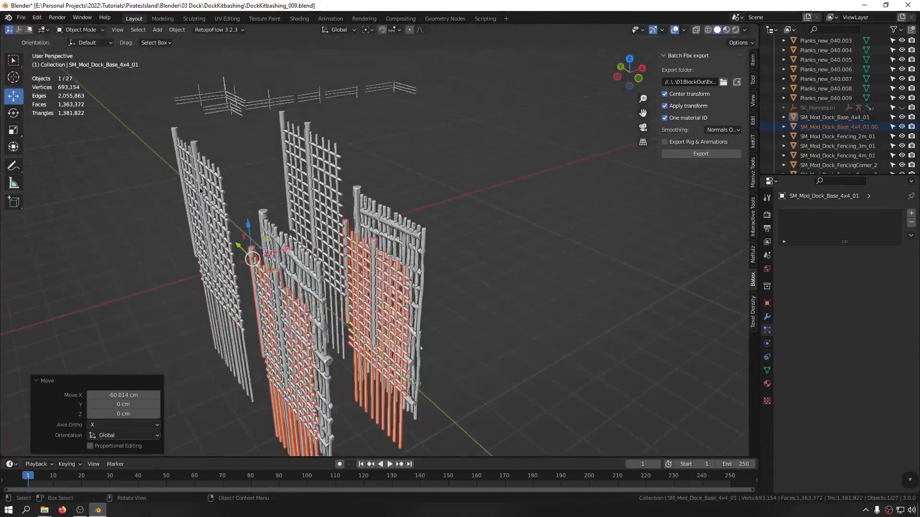
Delete the original oversized 4x4 base blockout, leaving only its copy beside the detailed walls
{"action": "key", "text": "Delete"}
{"action": "scroll", "coordinate": [274, 278], "scroll_direction": "up", "scroll_amount": 8}
{"action": "key", "text": "ctrl+z"}
{"action": "scroll", "coordinate": [276, 277], "scroll_direction": "up", "scroll_amount": 5}
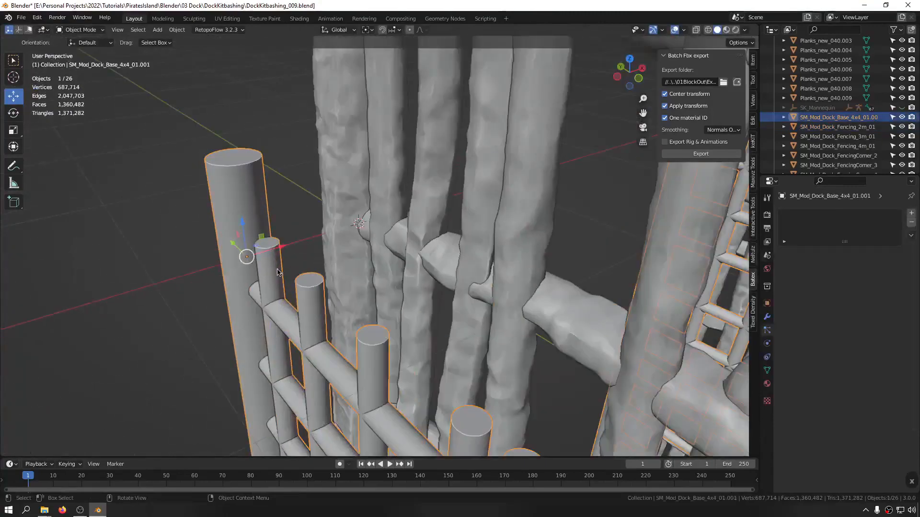
{"action": "key", "text": "ctrl+shift+z"}
Clear the location of the remaining 4x4 base blockout copy to realign it with the detailed walls
{"action": "left_click", "coordinate": [248, 236]}
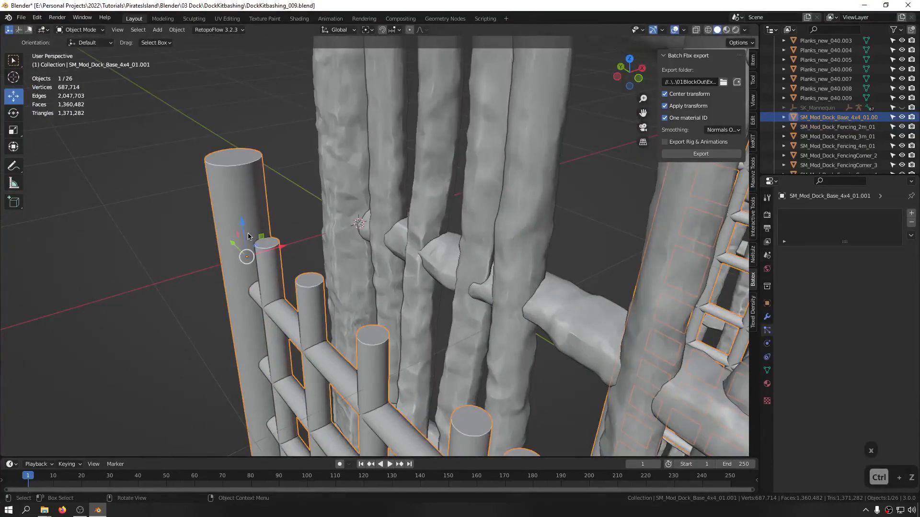
{"action": "key", "text": "alt+g"}
{"action": "middle_click_drag", "start_coordinate": [248, 236], "coordinate": [369, 219]}
Snap the 3D cursor to the world origin and select the joined dock walls
{"action": "scroll", "coordinate": [386, 214], "scroll_direction": "up", "scroll_amount": 3}
{"action": "key", "text": "shift+s"}
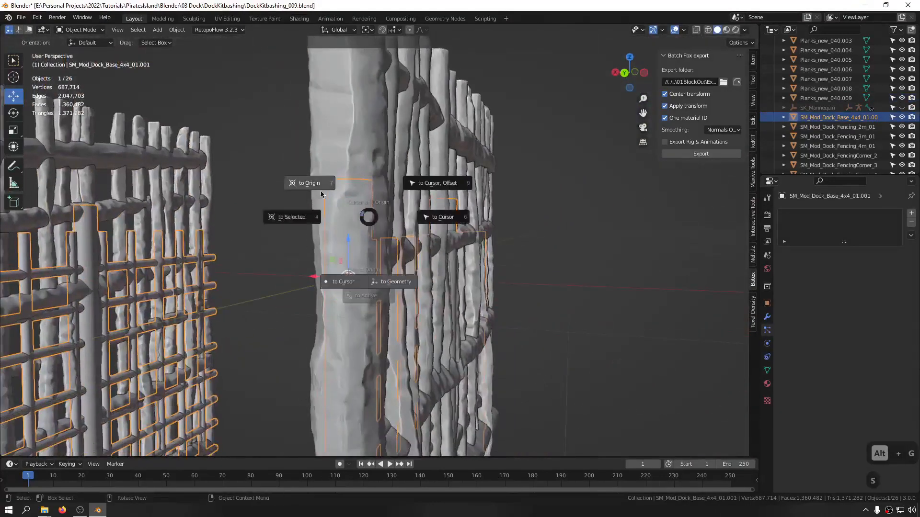
{"action": "left_click", "coordinate": [346, 162]}
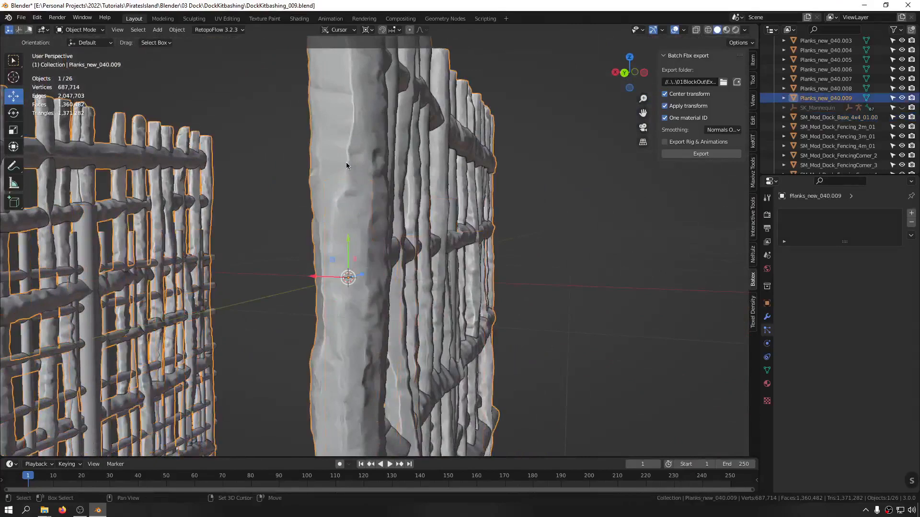
Set the origin of the joined dock walls to the 3D cursor at the world origin
{"action": "key", "text": "shift+s"}
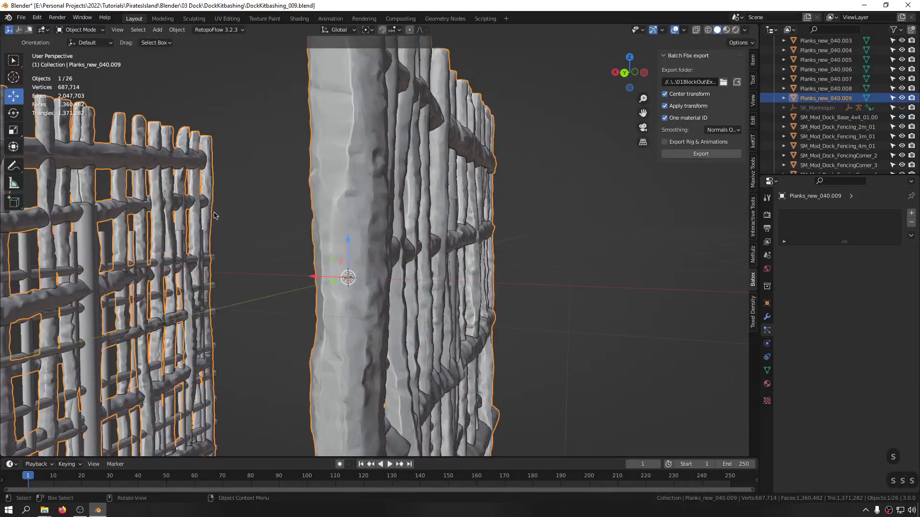
{"action": "middle_click_drag", "start_coordinate": [350, 203], "coordinate": [347, 146]}
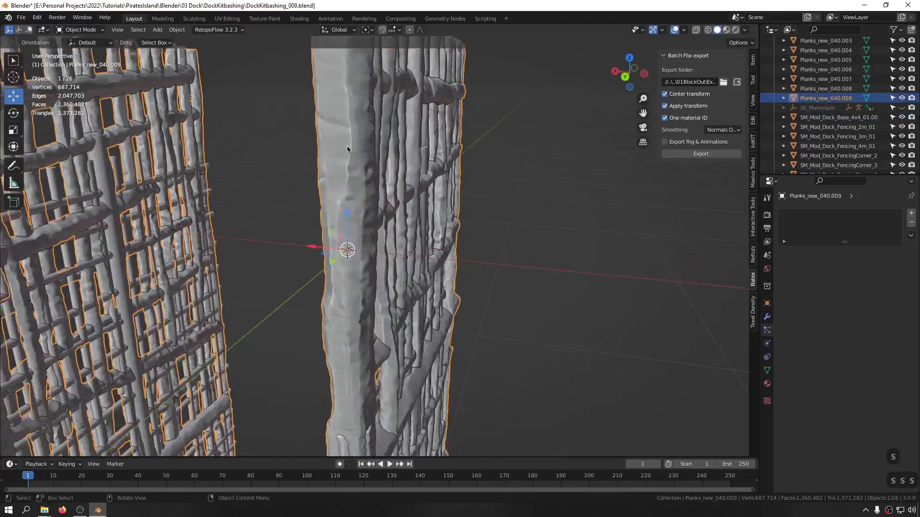
{"action": "left_click", "coordinate": [335, 188]}
{"action": "left_click", "coordinate": [335, 188]}
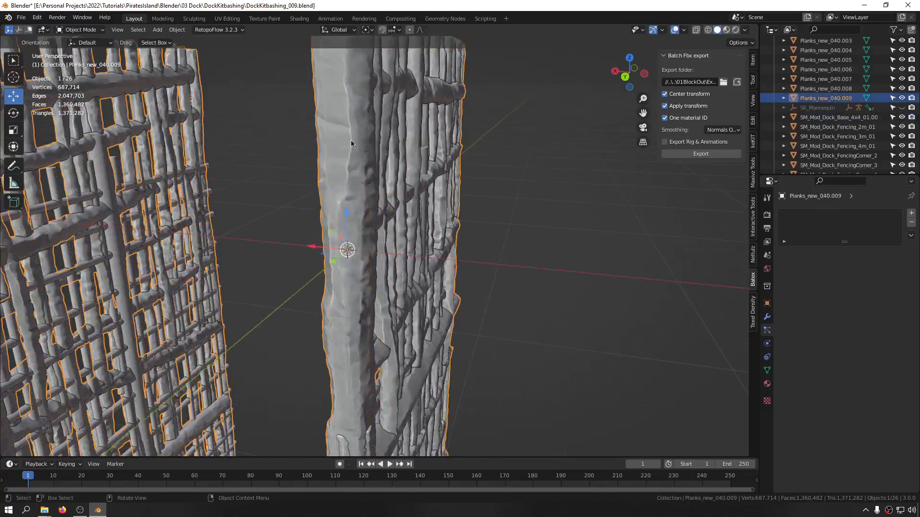
Copy the object name of the 4x4 base blockout inside the detailed walls and delete that blockout
{"action": "left_click", "coordinate": [413, 171]}
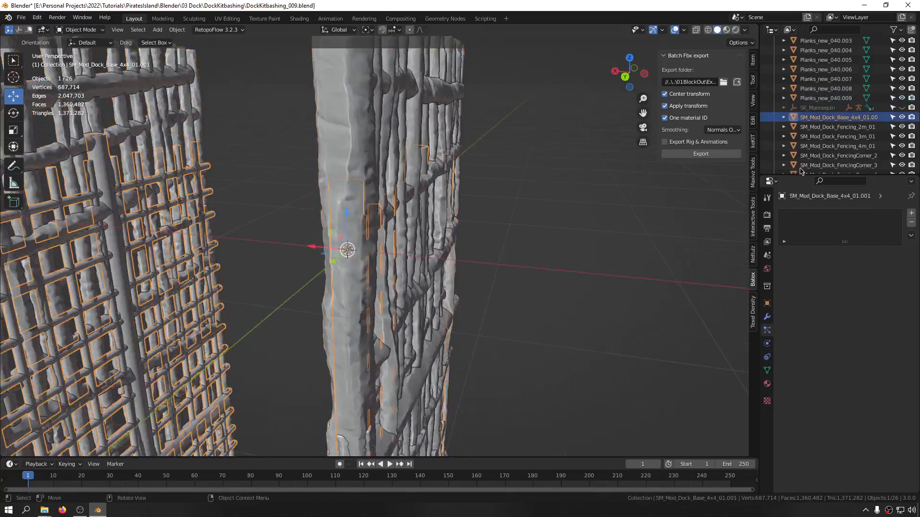
{"action": "double_click", "coordinate": [853, 118]}
{"action": "key", "text": "ctrl+c"}
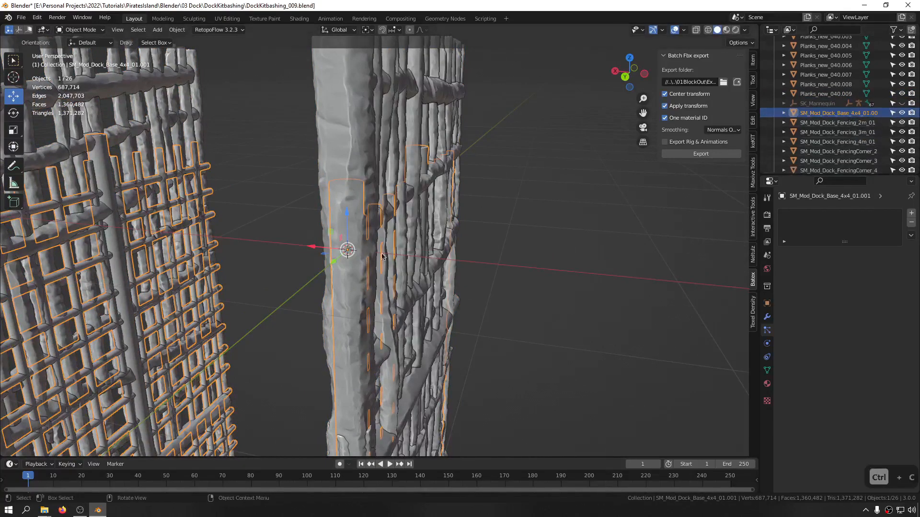
{"action": "key", "text": "x"}
{"action": "left_click", "coordinate": [397, 234]}
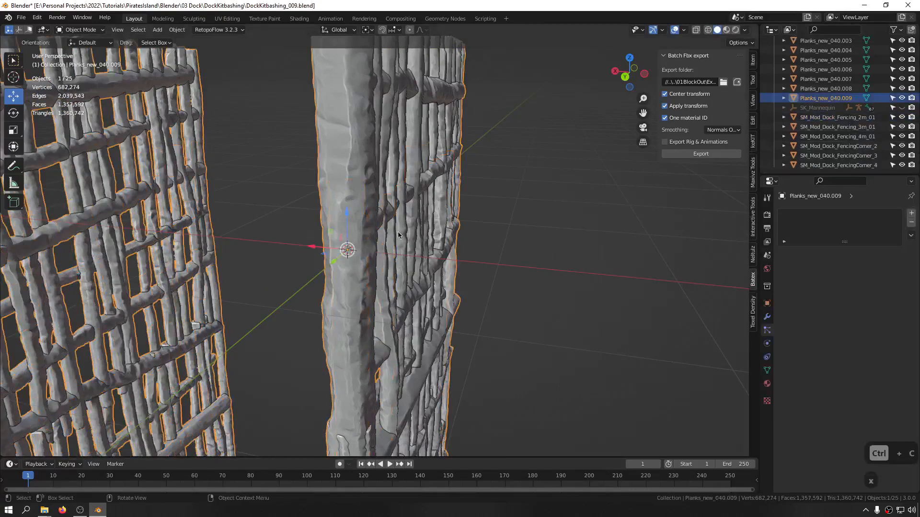
Save the file and rename the joined dock walls SM_Mod_Dock_Base_4x4_01 using the copied name
{"action": "key", "text": "F2"}
{"action": "key", "text": "ctrl+v"}
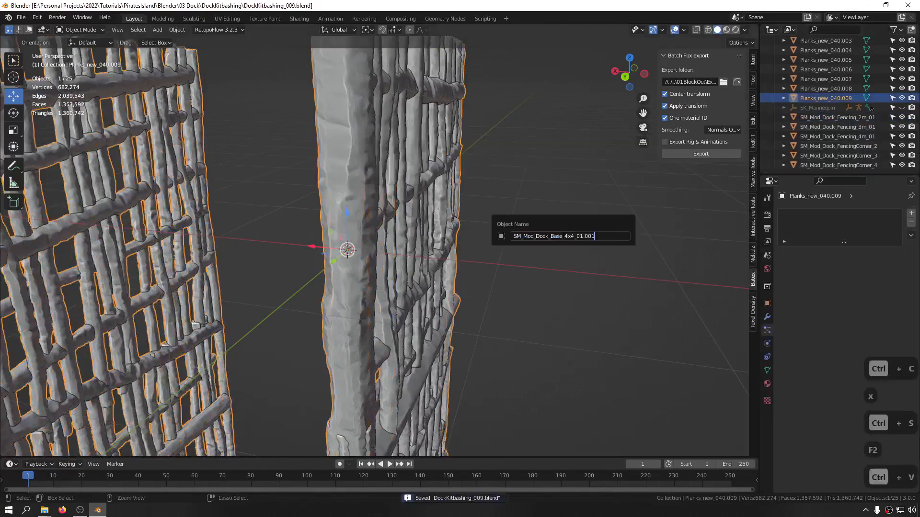
{"action": "key", "text": "BackSpace"}
{"action": "key", "text": "BackSpace"}
{"action": "key", "text": "BackSpace"}
{"action": "key", "text": "Return"}
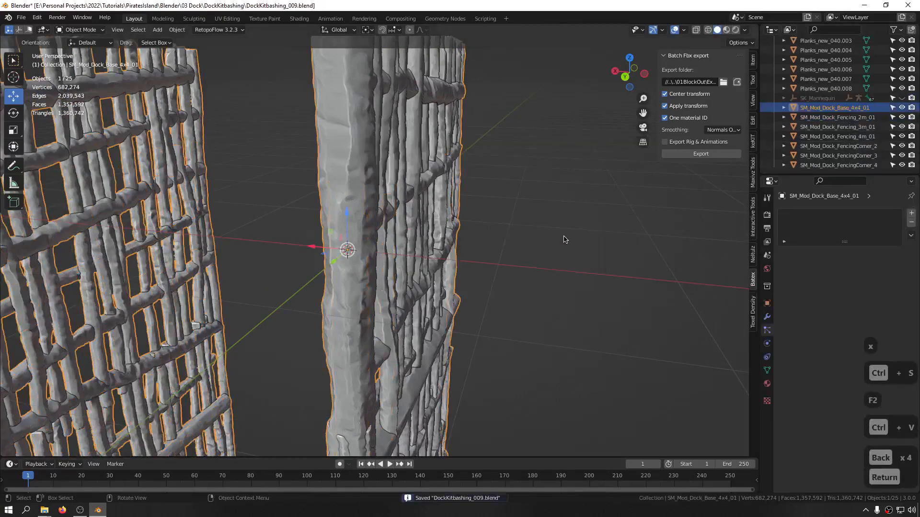
{"action": "scroll", "coordinate": [564, 240], "scroll_direction": "down", "scroll_amount": 8}
{"action": "middle_click_drag", "start_coordinate": [565, 240], "coordinate": [366, 192]}
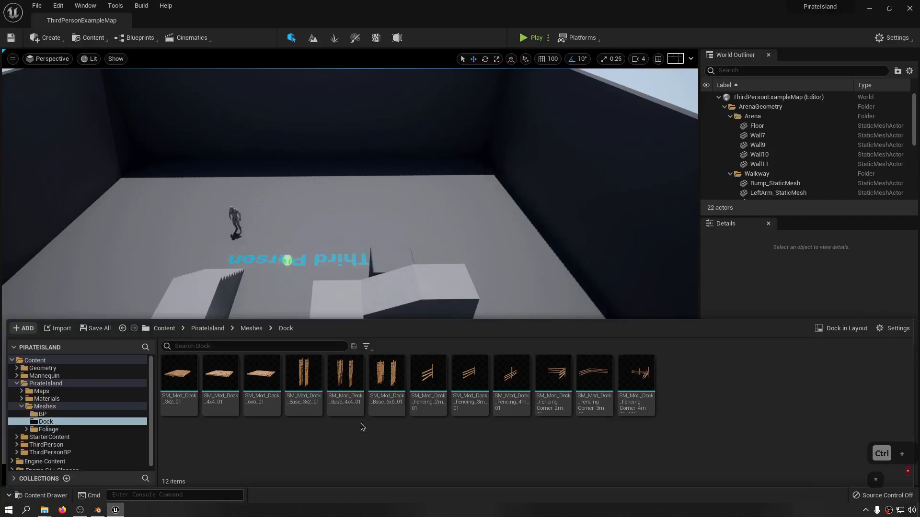
In Unreal Editor, disable Nanite on the SM_Mod_Dock_Base_4x4_01 mesh and save all assets
{"action": "right_click", "coordinate": [350, 374]}
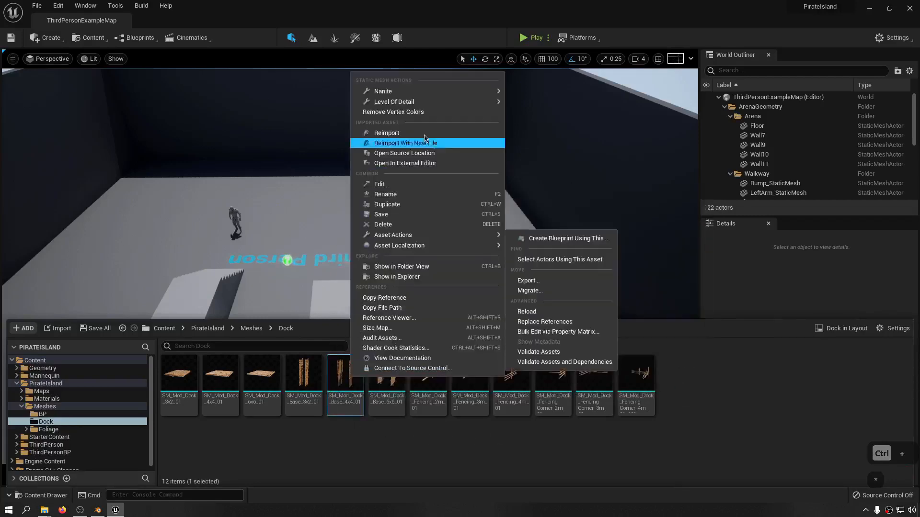
{"action": "mouse_move", "coordinate": [450, 98]}
{"action": "left_click", "coordinate": [522, 92]}
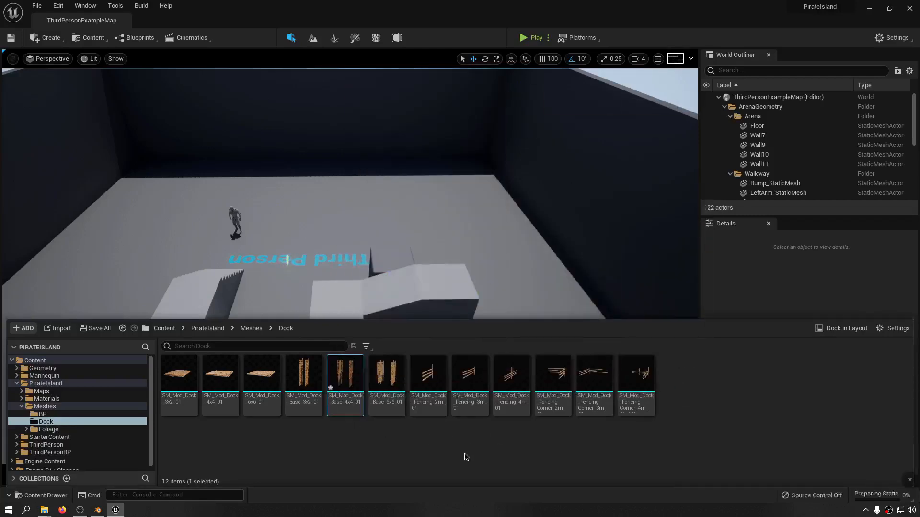
{"action": "key", "text": "ctrl+shift+s"}
{"action": "key", "text": "ctrl+shift+s"}
Reimport the SM_Mod_Dock_Base_4x4_01 static mesh from its source FBX file
{"action": "right_click", "coordinate": [348, 380]}
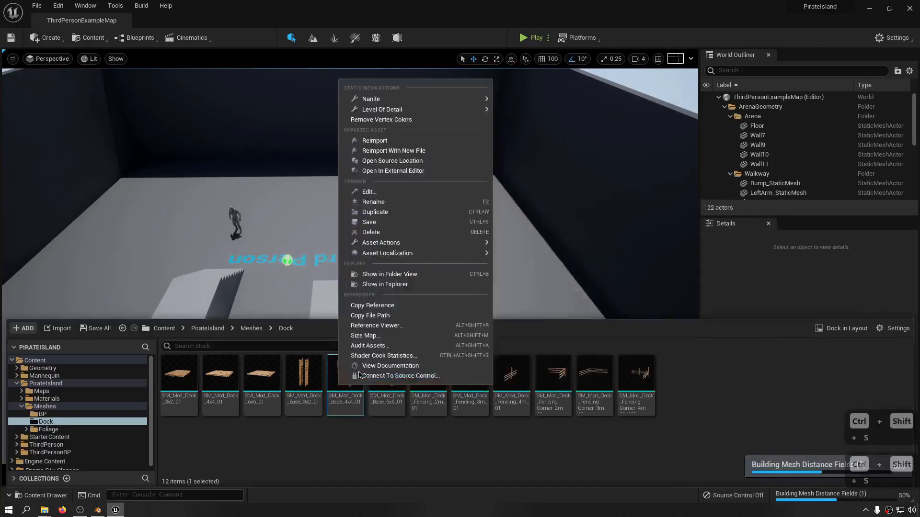
{"action": "left_click", "coordinate": [404, 142]}
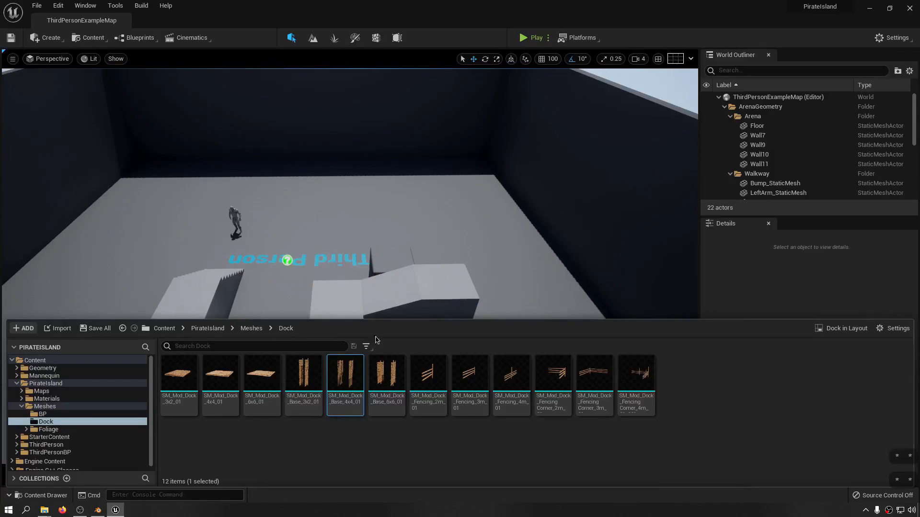
{"action": "left_click", "coordinate": [606, 333]}
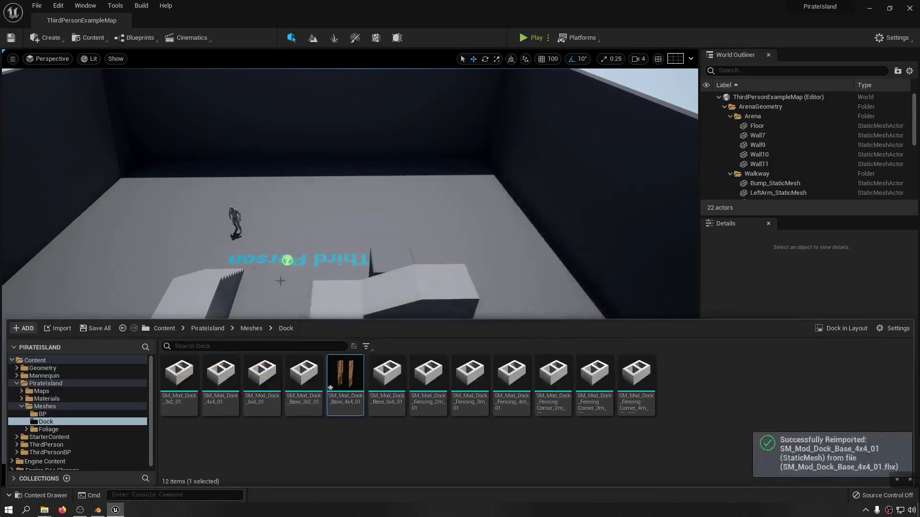
Open the reimported SM_Mod_Dock_Base_4x4_01 mesh, inspect both walls from several angles, and close its editor
{"action": "double_click", "coordinate": [343, 389]}
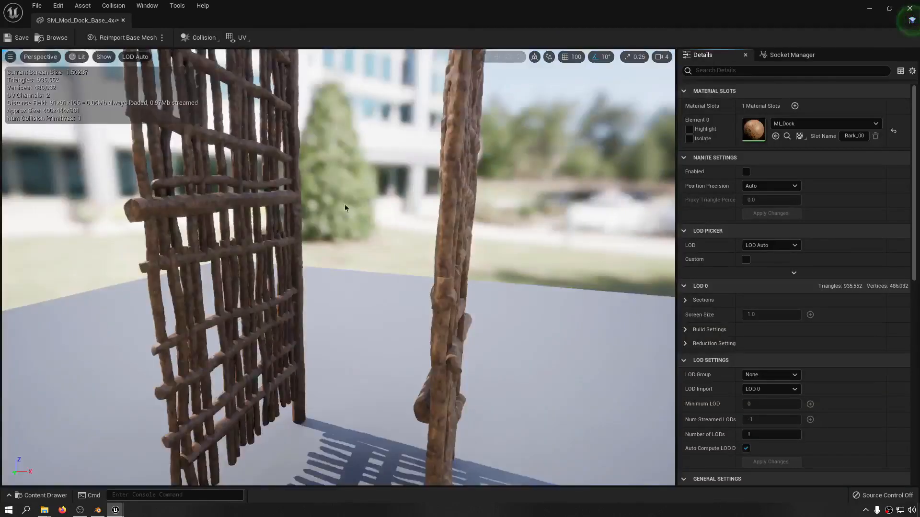
{"action": "key", "text": "s"}
{"action": "right_click_drag", "start_coordinate": [346, 206], "coordinate": [594, 230]}
{"action": "key", "text": "a"}
{"action": "key", "text": "w"}
{"action": "key", "text": "s"}
{"action": "key", "text": "d"}
{"action": "left_click", "coordinate": [123, 21]}
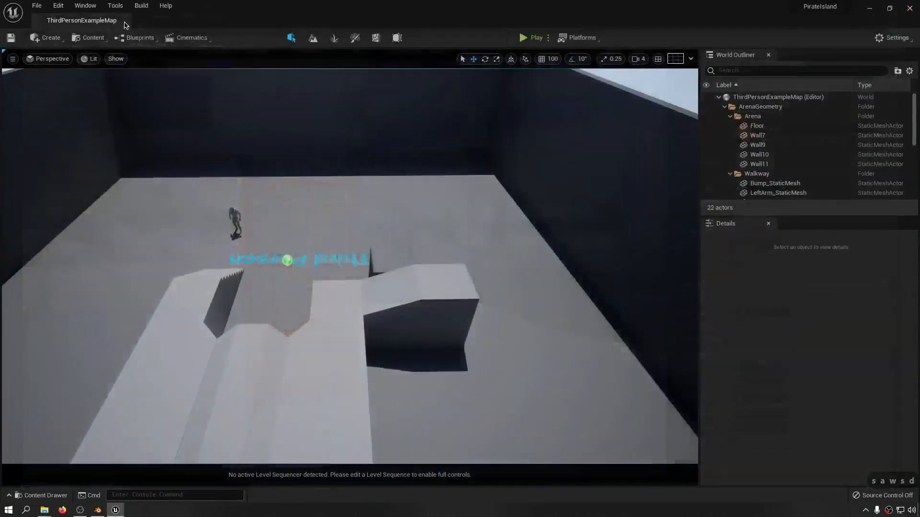
Save all changed assets and open the 00_BlockOut_H level
{"action": "key", "text": "ctrl+shift+s"}
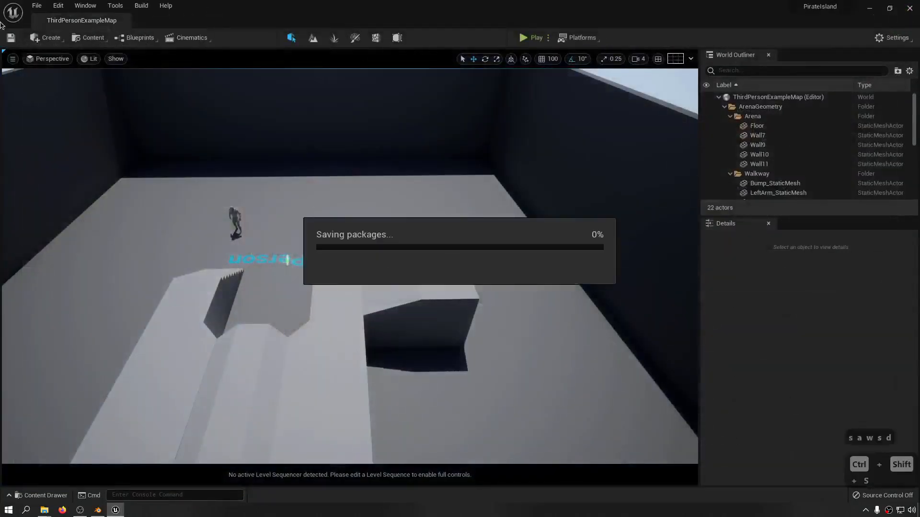
{"action": "left_click", "coordinate": [37, 5]}
{"action": "mouse_move", "coordinate": [136, 63]}
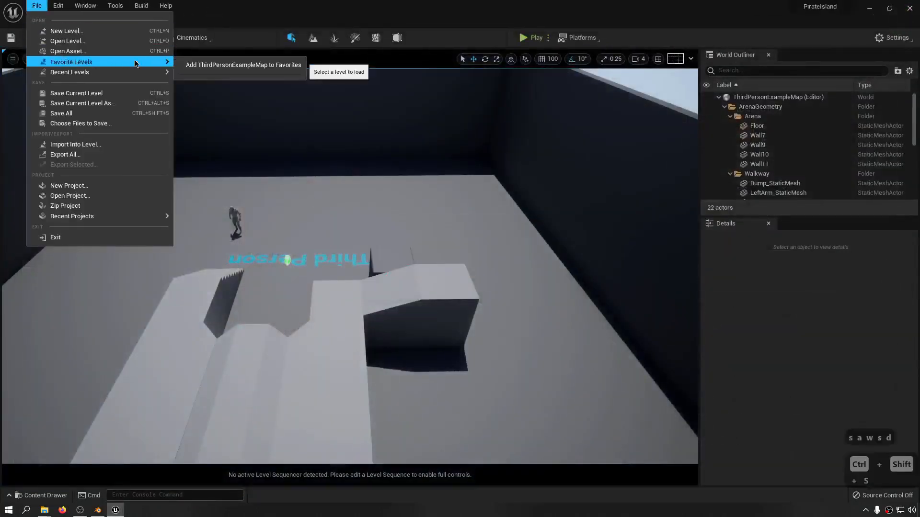
{"action": "left_click", "coordinate": [206, 74]}
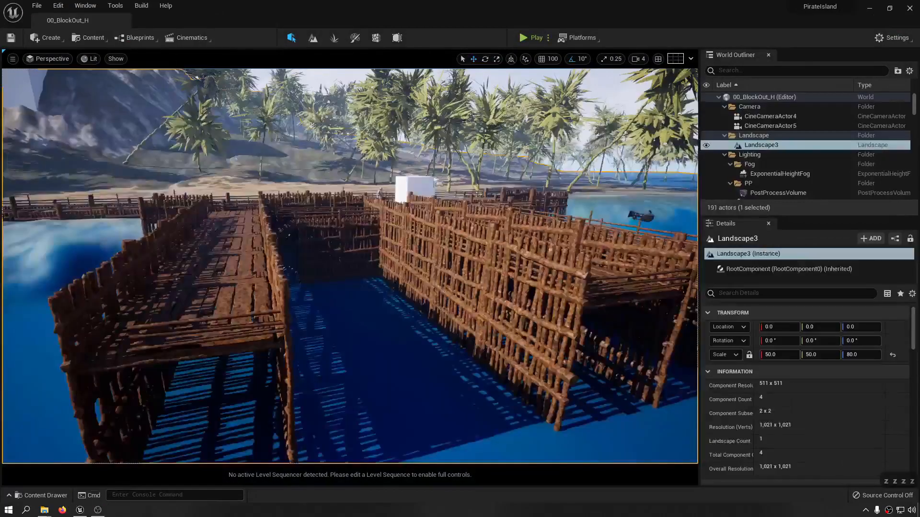
Examine the detailed dock base walls in the level from the walkway and from above the fencing
{"action": "key", "text": "w"}
{"action": "right_click_drag", "start_coordinate": [350, 266], "coordinate": [239, 256]}
{"action": "key", "text": "d"}
{"action": "key", "text": "d"}
{"action": "key", "text": "d"}
{"action": "key", "text": "w"}
{"action": "key", "text": "q"}
{"action": "key", "text": "d"}
{"action": "key", "text": "s"}
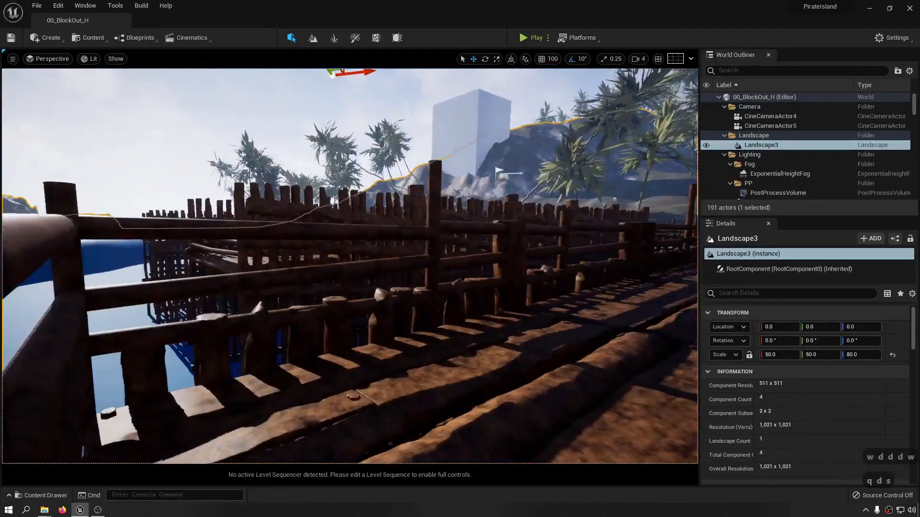
{"action": "key", "text": "e"}
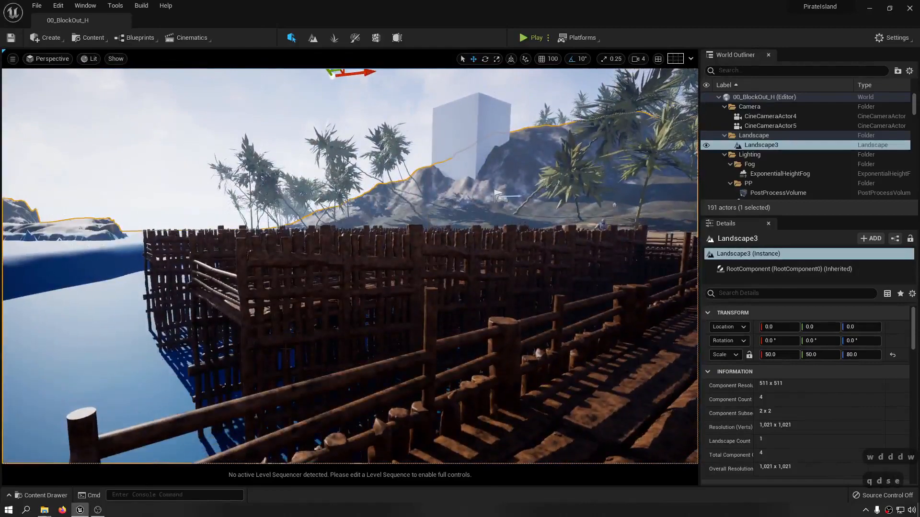
Select the corner fencing on the dock and examine how it meets the neighbouring base walls and posts
{"action": "left_click", "coordinate": [286, 349]}
{"action": "right_click_drag", "start_coordinate": [286, 350], "coordinate": [462, 354]}
{"action": "key", "text": "q"}
{"action": "key", "text": "a"}
{"action": "key", "text": "e"}
{"action": "key", "text": "a"}
{"action": "key", "text": "w"}
{"action": "key", "text": "a"}
{"action": "key", "text": "d"}
{"action": "left_click", "coordinate": [330, 272]}
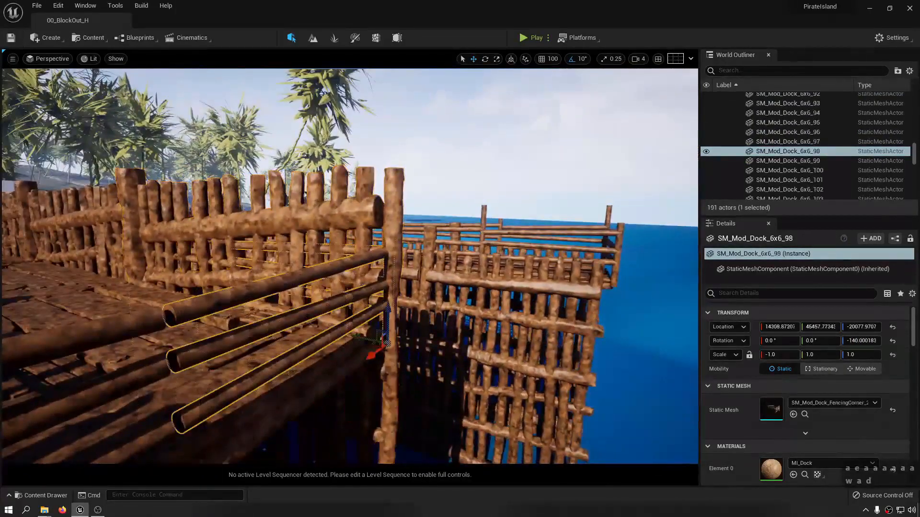
{"action": "key", "text": "d"}
{"action": "right_click_drag", "start_coordinate": [330, 272], "coordinate": [235, 274]}
{"action": "key", "text": "w"}
{"action": "key", "text": "a"}
{"action": "key", "text": "e"}
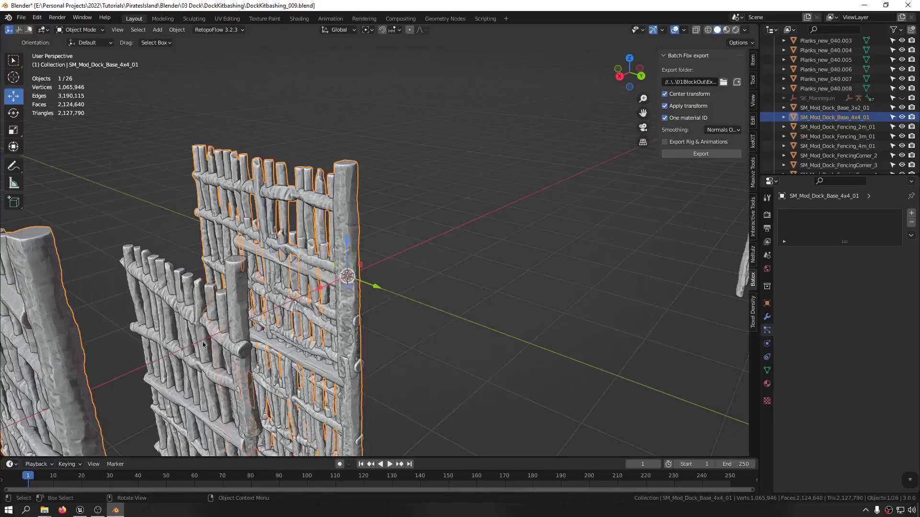
In Blender, lower SM_Mod_Dock_Base_4x4_01 about 143 cm along Z beside the 3x2 base
{"action": "left_click", "coordinate": [203, 345]}
{"action": "middle_click_drag", "start_coordinate": [249, 307], "coordinate": [300, 177]}
{"action": "left_click", "coordinate": [257, 129]}
{"action": "middle_click_drag", "start_coordinate": [257, 128], "coordinate": [285, 152]}
{"action": "left_click_drag", "start_coordinate": [278, 126], "coordinate": [289, 179]}
{"action": "scroll", "coordinate": [289, 179], "scroll_direction": "up", "scroll_amount": 5}
{"action": "middle_click_drag", "start_coordinate": [289, 180], "coordinate": [270, 311], "text": "shift"}
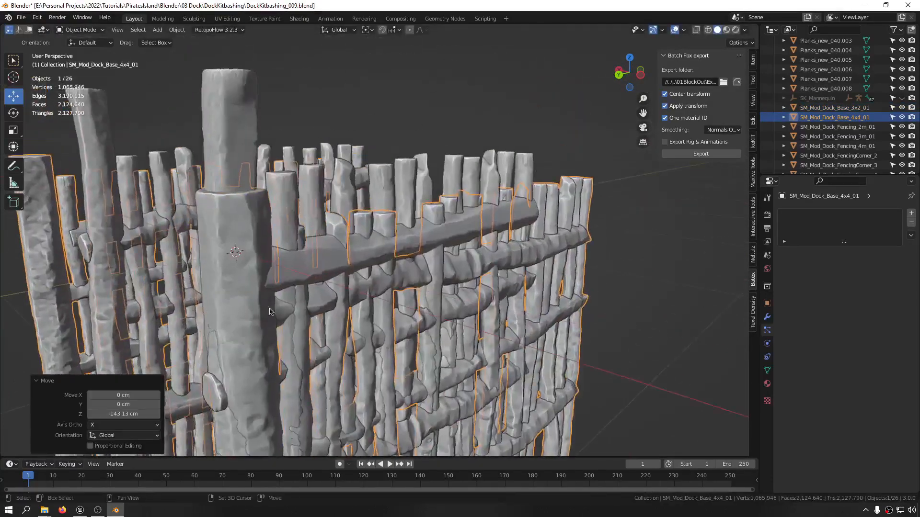
{"action": "scroll", "coordinate": [253, 241], "scroll_direction": "down", "scroll_amount": 2}
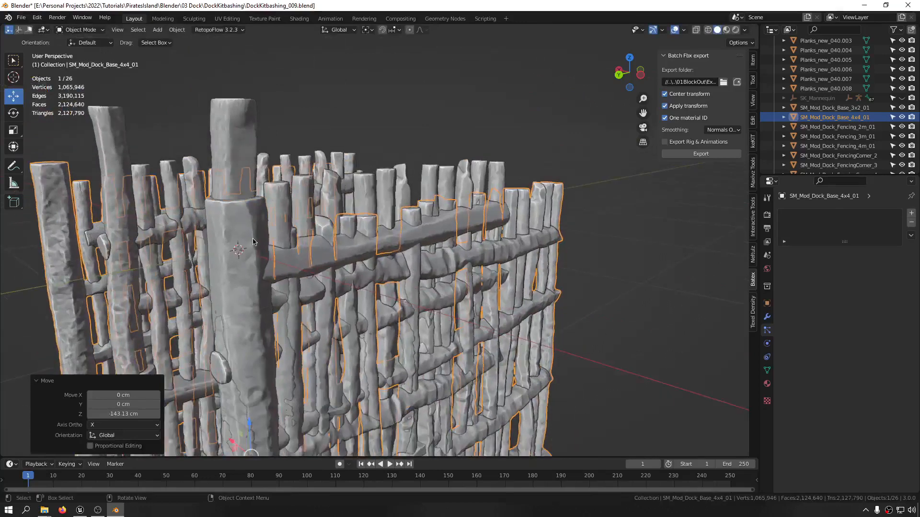
Raise SM_Mod_Dock_Base_4x4_01 about 35.4 cm along Z to adjust its height against the 3x2 base
{"action": "key", "text": "g"}
{"action": "key", "text": "g"}
{"action": "key", "text": "z"}
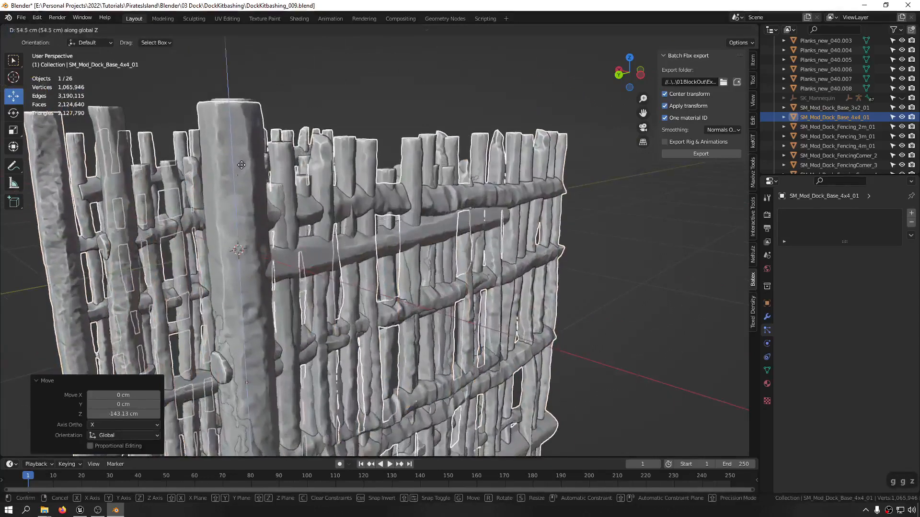
{"action": "left_click", "coordinate": [239, 188]}
{"action": "middle_click_drag", "start_coordinate": [239, 189], "coordinate": [281, 261]}
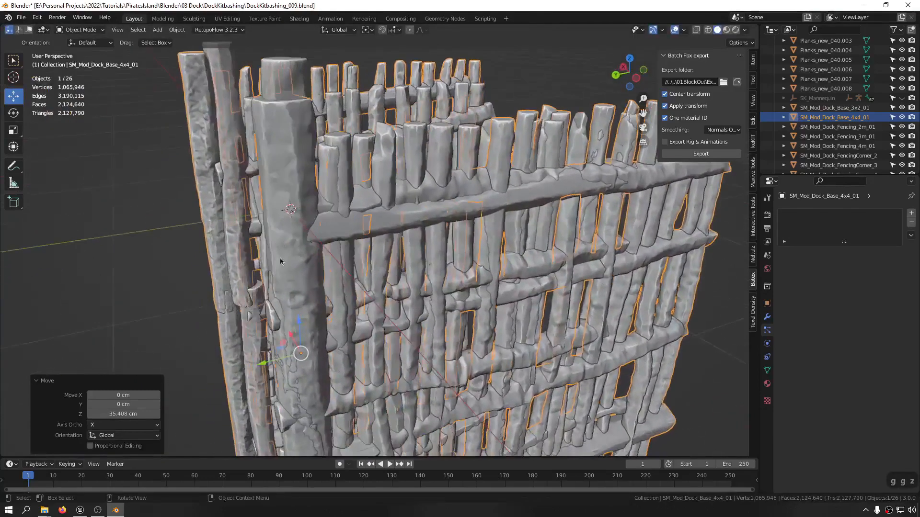
{"action": "middle_click_drag", "start_coordinate": [310, 142], "coordinate": [284, 150]}
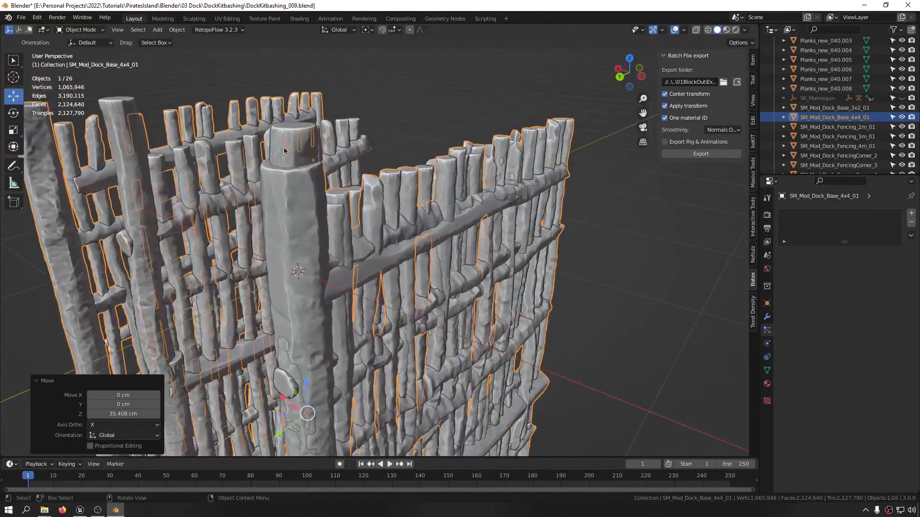
Snap the 3D cursor to the 3x2 base and set the 4x4 base's origin to that cursor position
{"action": "left_click", "coordinate": [296, 139]}
{"action": "key", "text": "shift+s"}
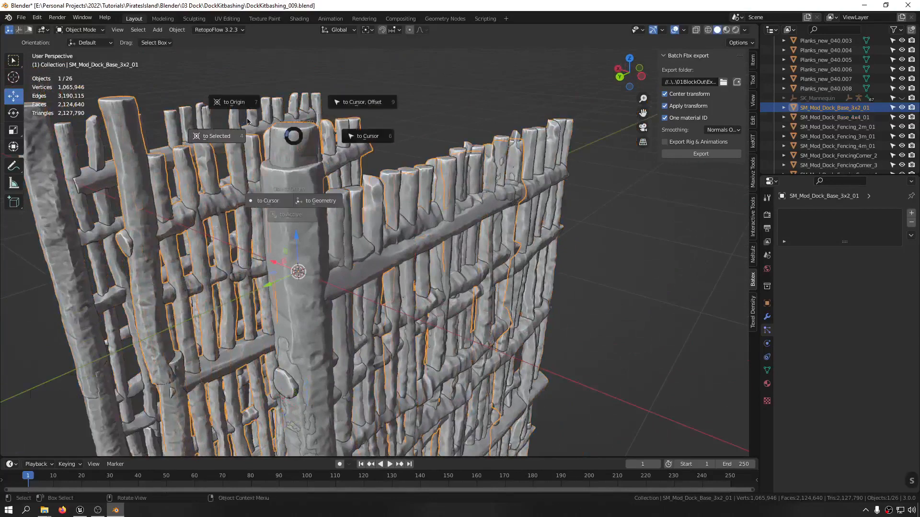
{"action": "left_click", "coordinate": [218, 136]}
{"action": "left_click", "coordinate": [304, 228]}
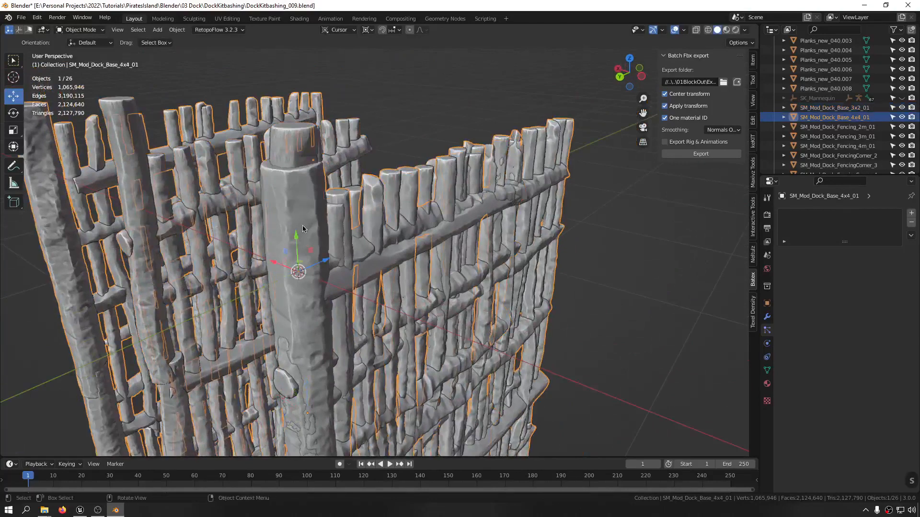
{"action": "key", "text": "shift+s"}
{"action": "left_click", "coordinate": [263, 293]}
Clear the locations of the 4x4 base and the 3x2 base so both origins sit at the world origin
{"action": "left_click", "coordinate": [621, 263]}
{"action": "left_click", "coordinate": [277, 178]}
{"action": "key", "text": "alt+g"}
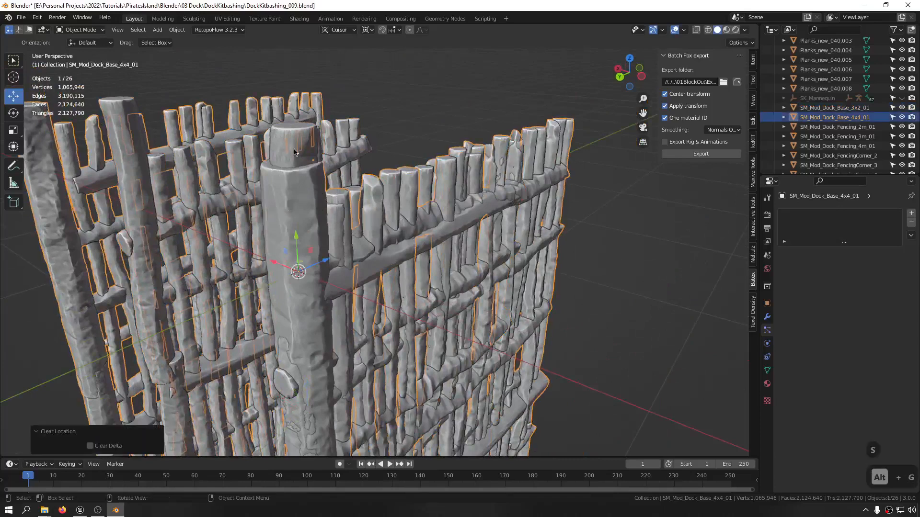
{"action": "left_click", "coordinate": [294, 148]}
{"action": "key", "text": "alt+g"}
Snap the 3D cursor to the world origin with the 4x4 base selected, and select the 3x2 base
{"action": "left_click", "coordinate": [297, 238]}
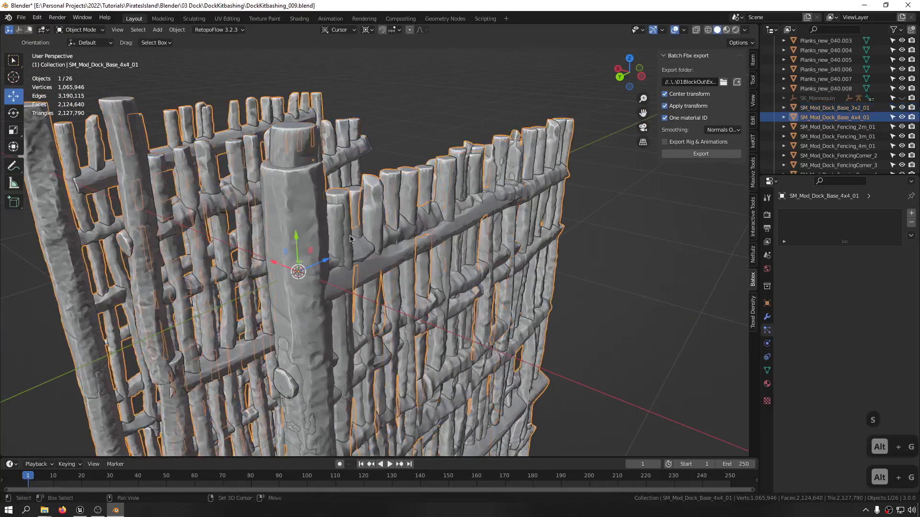
{"action": "key", "text": "shift+s"}
{"action": "left_click", "coordinate": [293, 203]}
{"action": "key", "text": "shift+s"}
{"action": "left_click", "coordinate": [252, 173]}
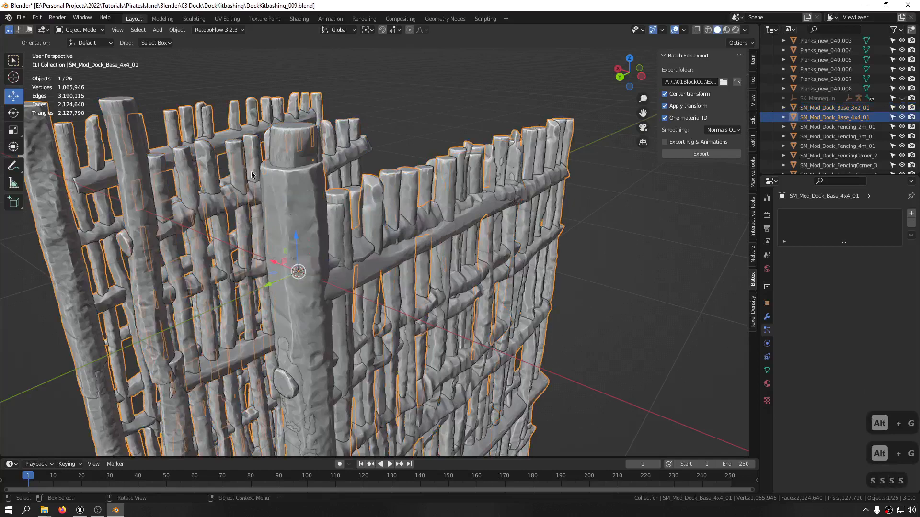
{"action": "left_click", "coordinate": [268, 248]}
{"action": "key", "text": "g"}
{"action": "left_click", "coordinate": [297, 242]}
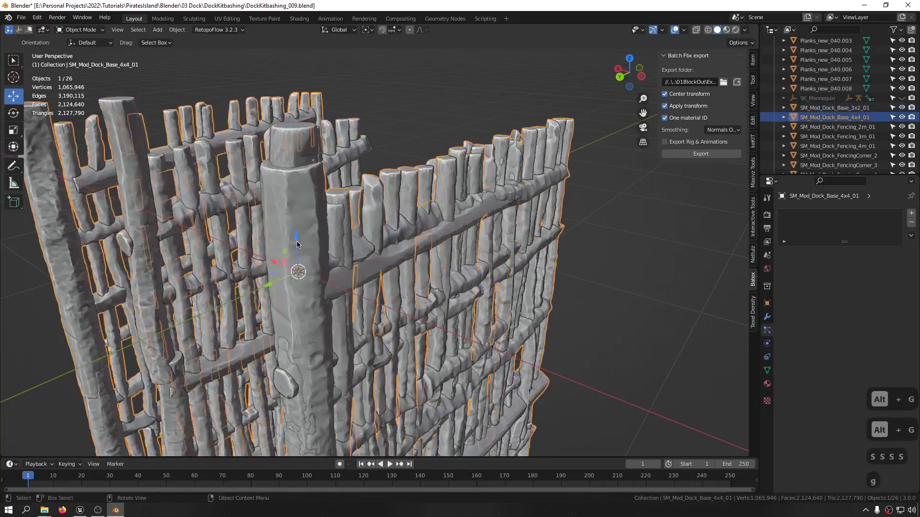
{"action": "left_click", "coordinate": [296, 242]}
{"action": "middle_click_drag", "start_coordinate": [280, 178], "coordinate": [287, 180]}
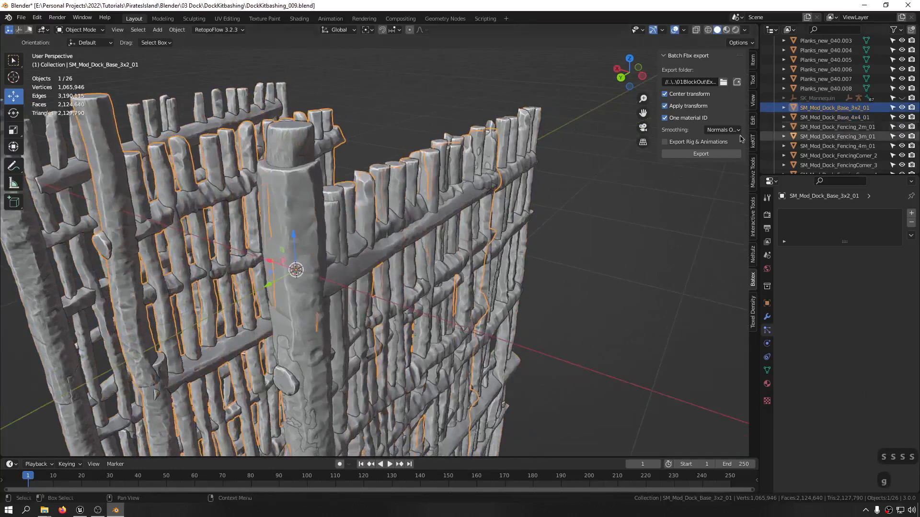
Export SM_Mod_Dock_Base_4x4_01 as FBX with the batch exporter and switch to the Unreal dock level
{"action": "left_click", "coordinate": [308, 225]}
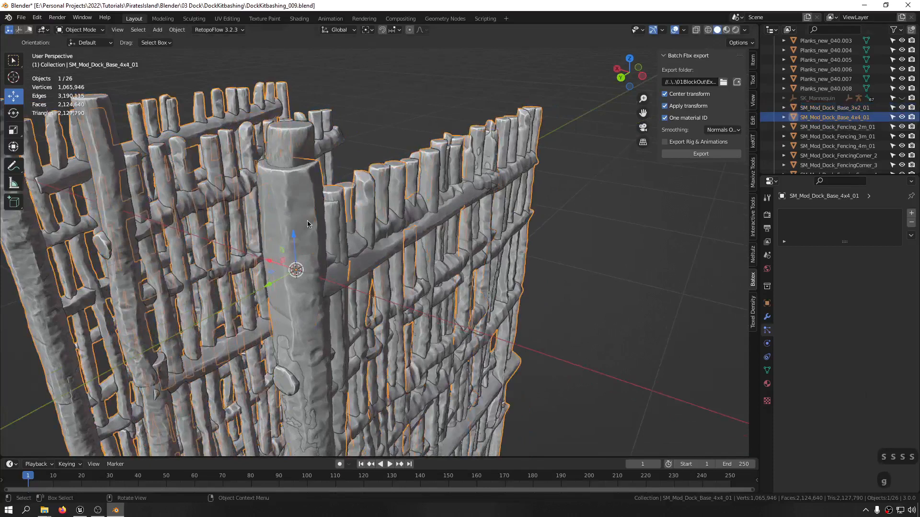
{"action": "left_click", "coordinate": [710, 155]}
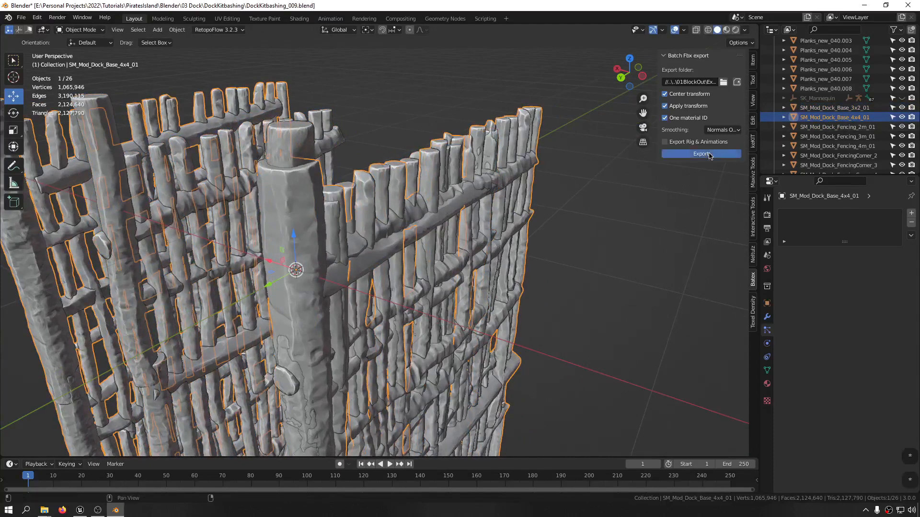
{"action": "left_click", "coordinate": [80, 510]}
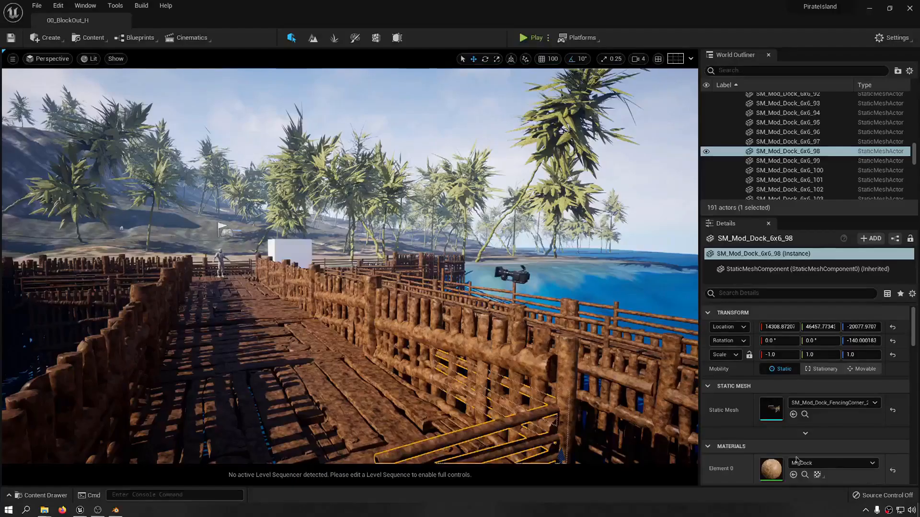
Locate the mesh asset SM_Mod_Dock_Base_4x4_01 through a placed dock base and reimport it
{"action": "left_click", "coordinate": [515, 355]}
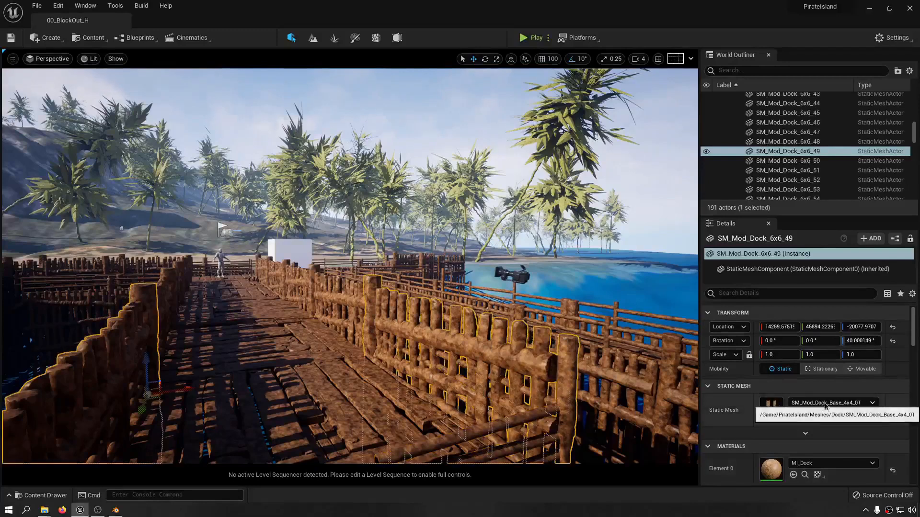
{"action": "left_click", "coordinate": [805, 414]}
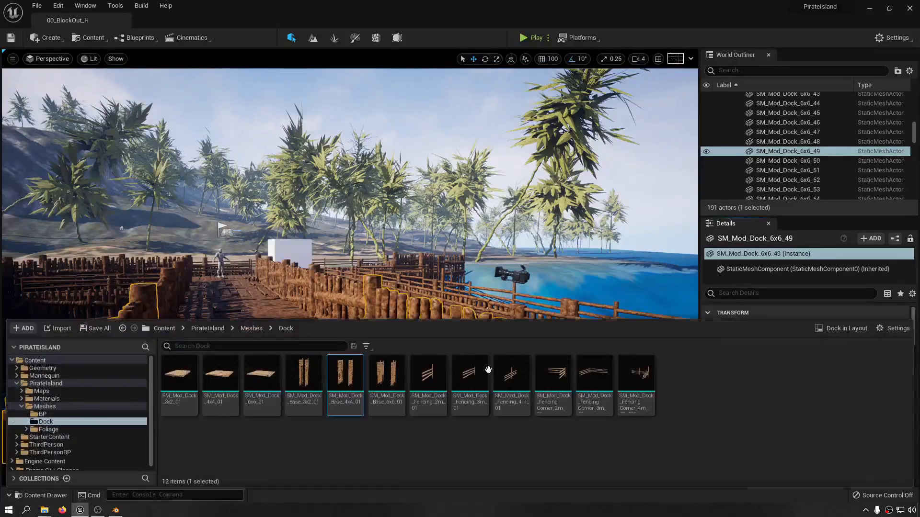
{"action": "right_click", "coordinate": [353, 387]}
{"action": "left_click", "coordinate": [396, 144]}
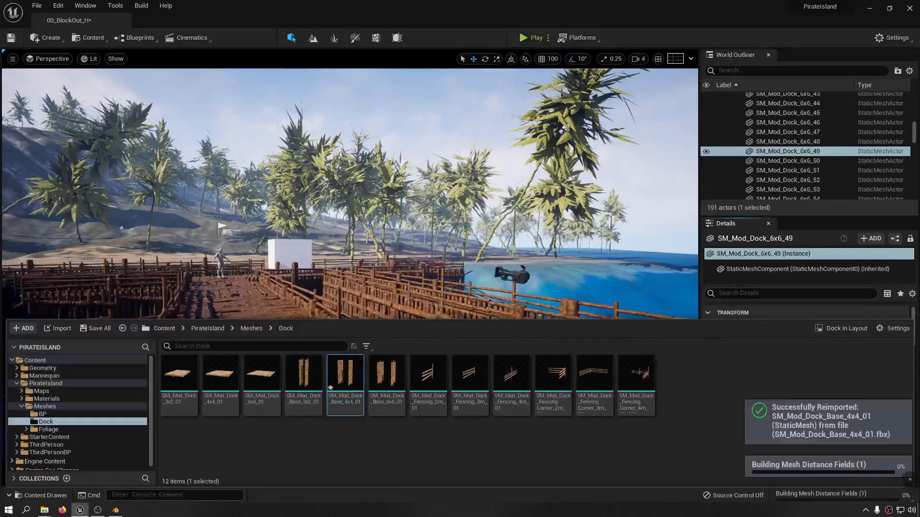
Fly around the docks and examine how the reimported 4x4 base lines up with the neighbouring modules
{"action": "right_click_drag", "start_coordinate": [384, 192], "coordinate": [306, 218]}
{"action": "key", "text": "w"}
{"action": "key", "text": "d"}
{"action": "key", "text": "e"}
{"action": "key", "text": "s"}
{"action": "key", "text": "d"}
{"action": "key", "text": "q"}
{"action": "key", "text": "e"}
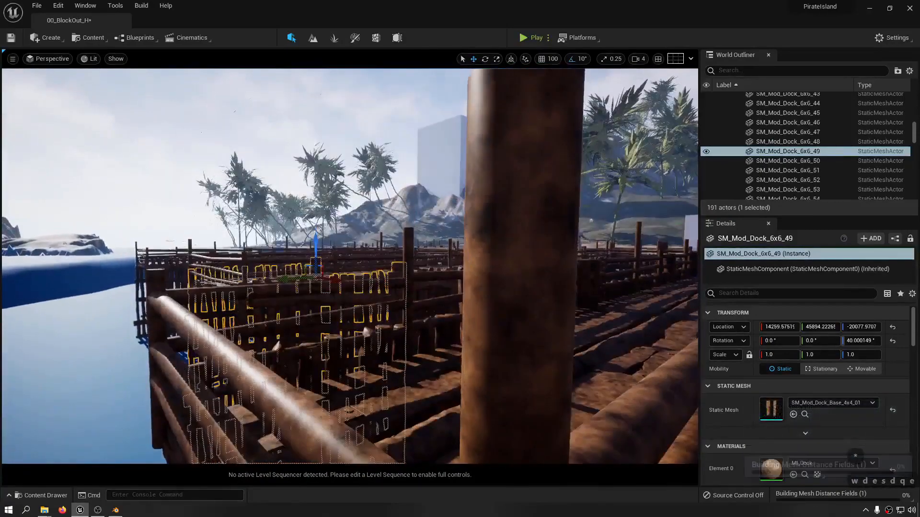
{"action": "left_click", "coordinate": [220, 139]}
{"action": "right_click_drag", "start_coordinate": [220, 140], "coordinate": [264, 156]}
{"action": "key", "text": "w"}
{"action": "key", "text": "w"}
{"action": "key", "text": "a"}
{"action": "key", "text": "a"}
{"action": "mouse_move", "coordinate": [356, 154]}
{"action": "right_mouse_down"}
{"action": "mouse_move", "coordinate": [334, 146]}
{"action": "mouse_move", "coordinate": [421, 148]}
{"action": "mouse_move", "coordinate": [341, 150]}
{"action": "right_mouse_up"}
{"action": "key", "text": "a"}
{"action": "key", "text": "w"}
{"action": "key", "text": "d"}
{"action": "key", "text": "w"}
{"action": "key", "text": "s"}
{"action": "key", "text": "d"}
{"action": "key", "text": "d"}
{"action": "key", "text": "d"}
{"action": "key", "text": "d"}
{"action": "key", "text": "d"}
{"action": "key", "text": "d"}
{"action": "key", "text": "d"}
{"action": "key", "text": "s"}
{"action": "right_click_drag", "start_coordinate": [419, 178], "coordinate": [365, 180]}
{"action": "key", "text": "a"}
{"action": "key", "text": "a"}
{"action": "right_click_drag", "start_coordinate": [442, 174], "coordinate": [440, 180]}
{"action": "key", "text": "w"}
{"action": "key", "text": "w"}
{"action": "key", "text": "w"}
{"action": "key", "text": "w"}
{"action": "key", "text": "w"}
{"action": "key", "text": "w"}
{"action": "key", "text": "w"}
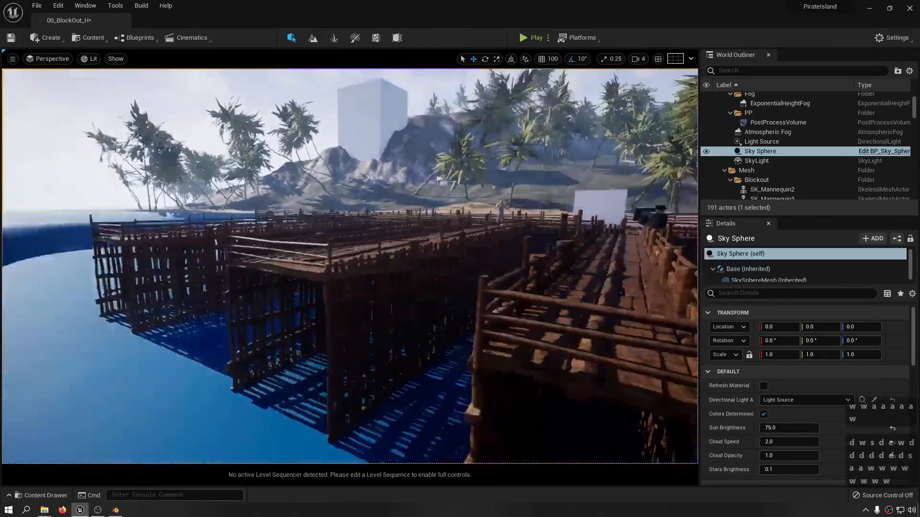
{"action": "key", "text": "w"}
{"action": "key", "text": "w"}
{"action": "key", "text": "w"}
{"action": "key", "text": "w"}
{"action": "key", "text": "w"}
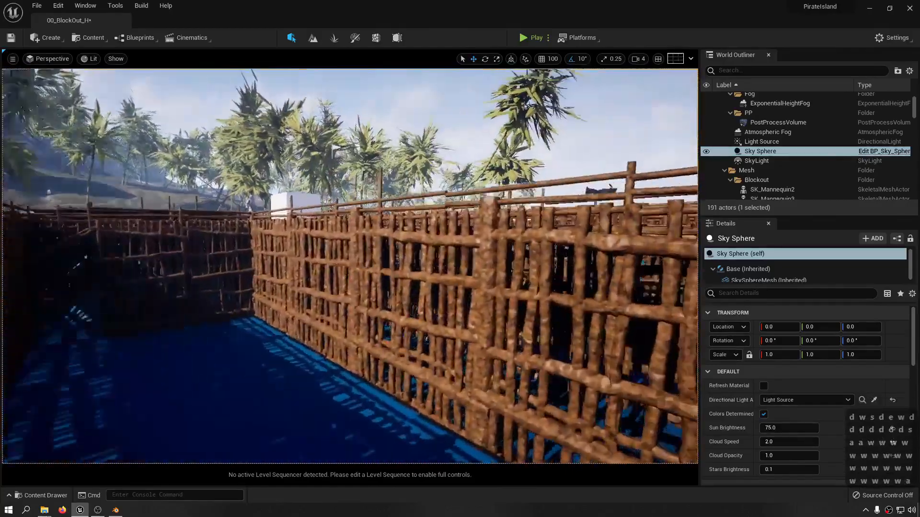
{"action": "key", "text": "a"}
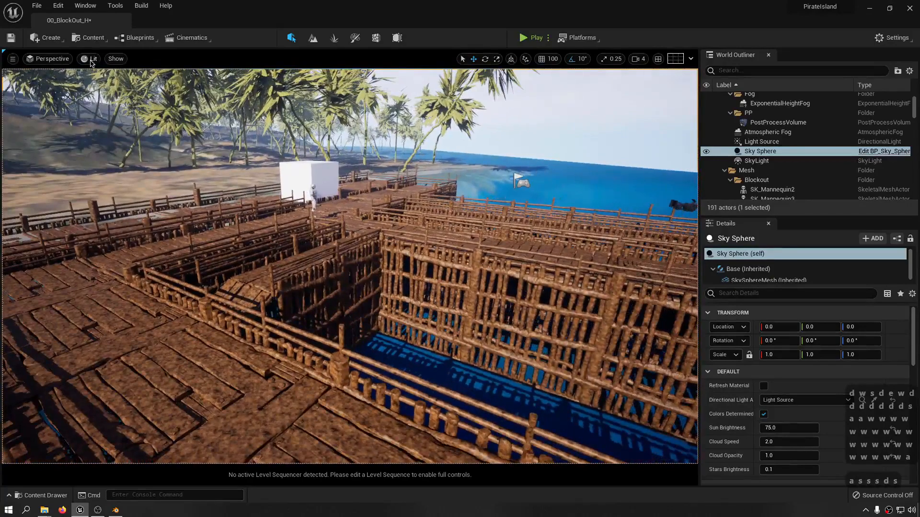
Examine the complete dock structure from several sides in the Detail Lighting view mode
{"action": "key", "text": "s"}
{"action": "key", "text": "d"}
{"action": "key", "text": "q"}
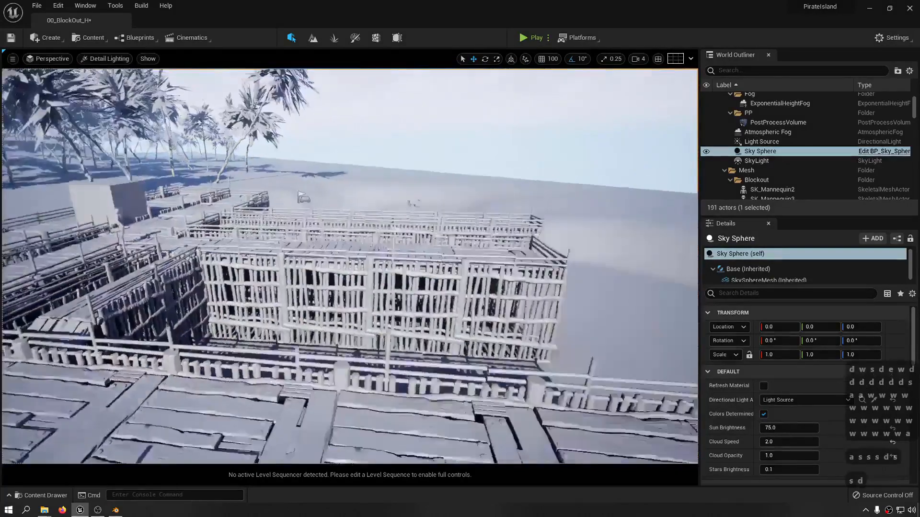
{"action": "key", "text": "d"}
{"action": "key", "text": "d"}
{"action": "key", "text": "d"}
{"action": "key", "text": "d"}
{"action": "key", "text": "d"}
{"action": "key", "text": "d"}
{"action": "key", "text": "d"}
{"action": "key", "text": "d"}
{"action": "key", "text": "d"}
{"action": "key", "text": "d"}
{"action": "key", "text": "d"}
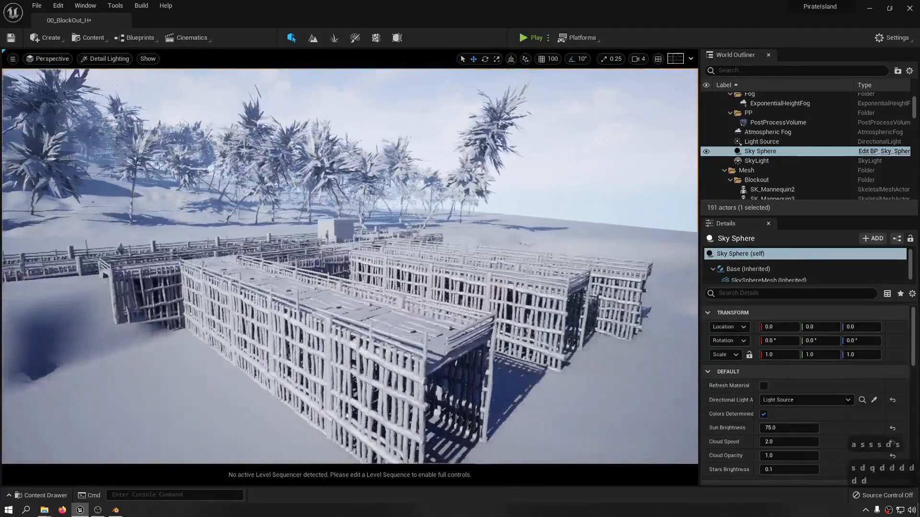
{"action": "key", "text": "d"}
{"action": "key", "text": "w"}
{"action": "key", "text": "w"}
{"action": "key", "text": "w"}
{"action": "key", "text": "w"}
{"action": "key", "text": "w"}
{"action": "key", "text": "w"}
{"action": "key", "text": "w"}
{"action": "key", "text": "e"}
{"action": "key", "text": "d"}
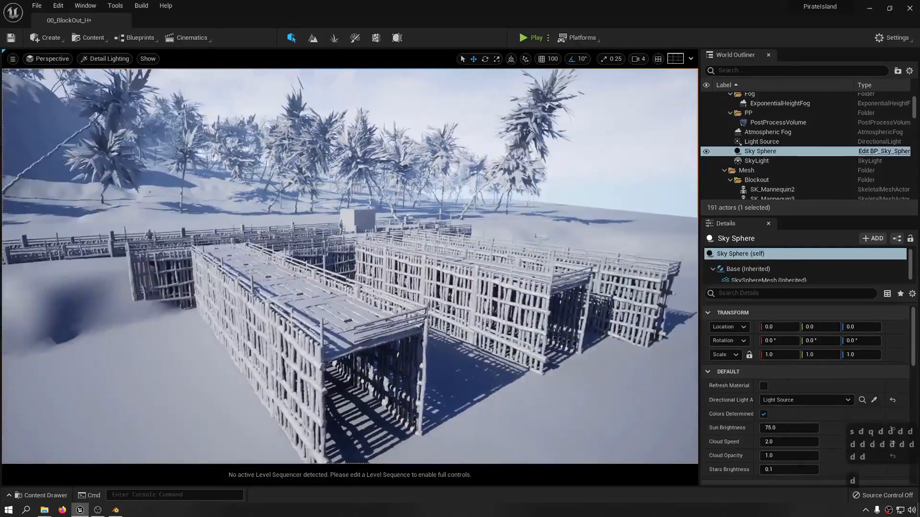
{"action": "key", "text": "d"}
{"action": "key", "text": "d"}
{"action": "key", "text": "d"}
{"action": "key", "text": "d"}
{"action": "key", "text": "d"}
{"action": "key", "text": "d"}
{"action": "key", "text": "d"}
{"action": "key", "text": "d"}
{"action": "key", "text": "w"}
{"action": "key", "text": "d"}
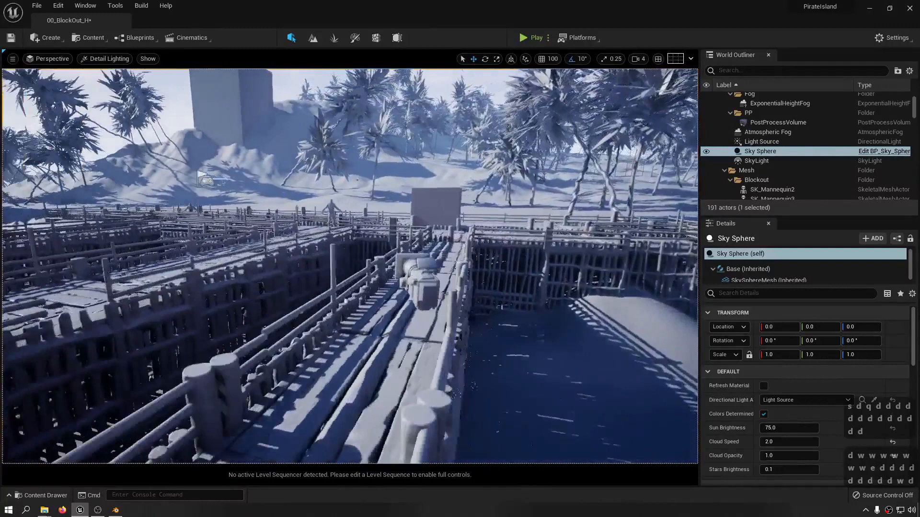
{"action": "right_click_drag", "start_coordinate": [349, 266], "coordinate": [325, 266]}
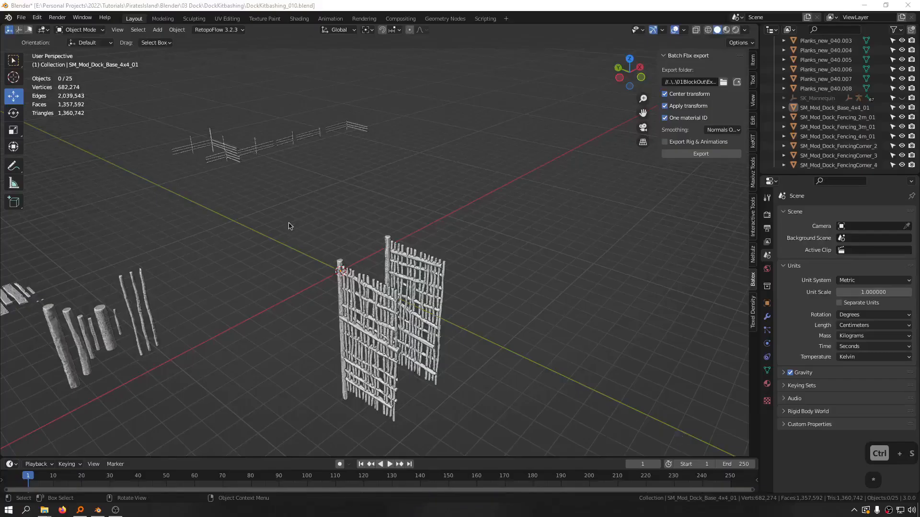
In Blender, delete SM_Mod_Dock_Base_4x4_01 from the scene and save the file
{"action": "middle_click_drag", "start_coordinate": [287, 225], "coordinate": [344, 246]}
{"action": "scroll", "coordinate": [348, 273], "scroll_direction": "up", "scroll_amount": 2}
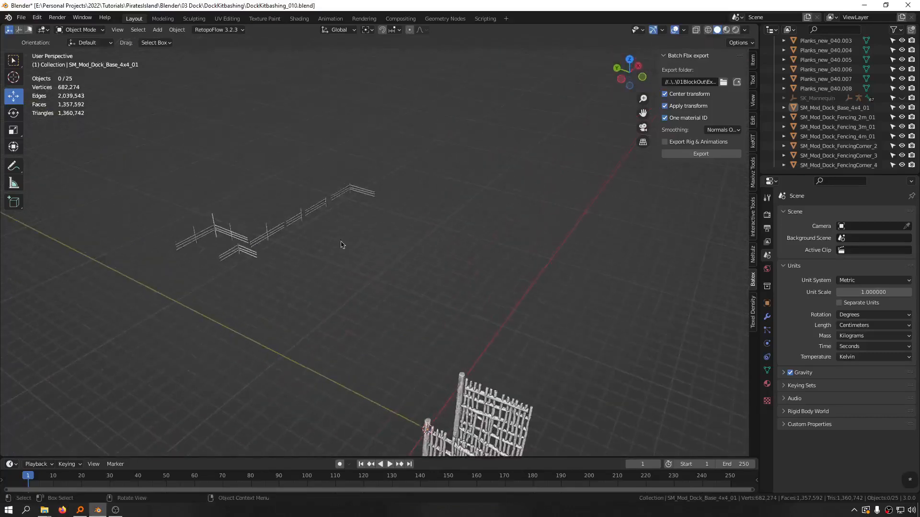
{"action": "left_click_drag", "start_coordinate": [405, 149], "coordinate": [93, 277]}
{"action": "middle_click_drag", "start_coordinate": [94, 277], "coordinate": [247, 235]}
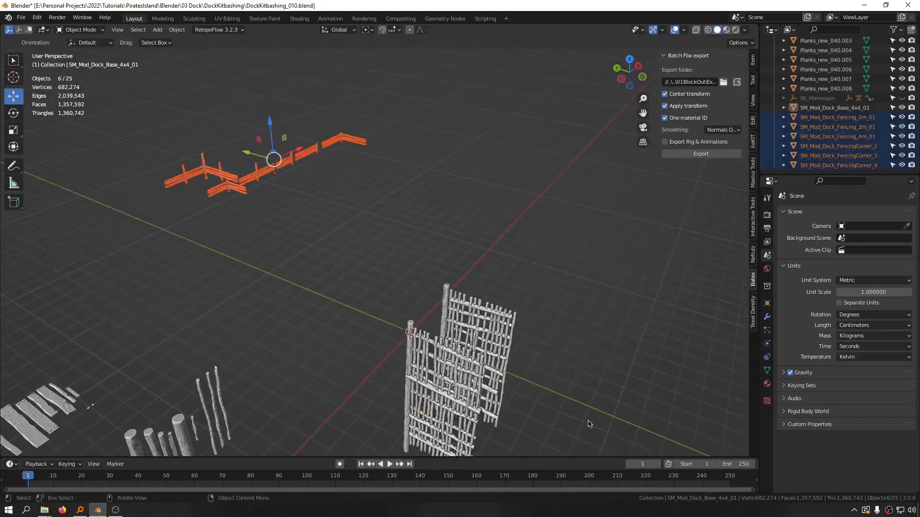
{"action": "left_click", "coordinate": [513, 318]}
{"action": "key", "text": "Delete"}
{"action": "key", "text": "ctrl+s"}
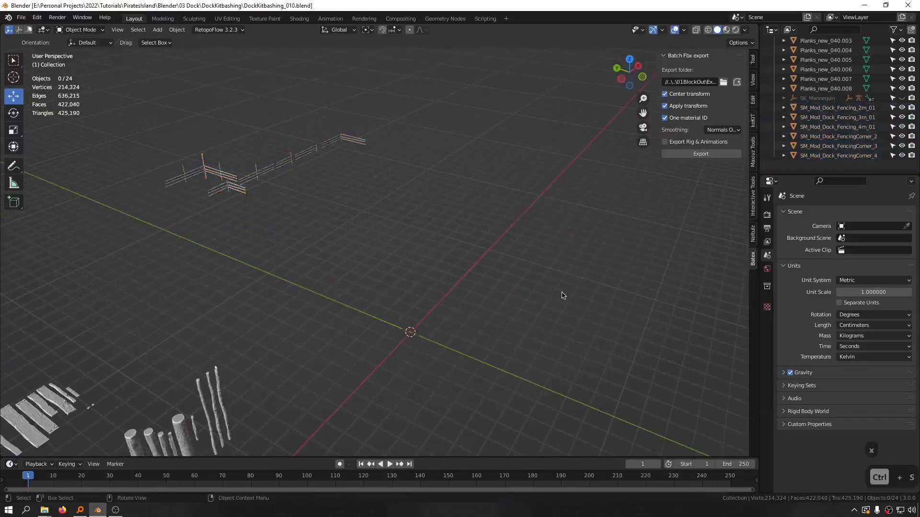
Clear the location of the blockout fence SM_Mod_Dock_FencingCorner_4 so it sits at the world origin
{"action": "left_click", "coordinate": [209, 176]}
{"action": "key", "text": "alt+g"}
{"action": "middle_click_drag", "start_coordinate": [287, 229], "coordinate": [267, 276]}
{"action": "left_click", "coordinate": [355, 273]}
{"action": "middle_click_drag", "start_coordinate": [356, 272], "coordinate": [12, 242]}
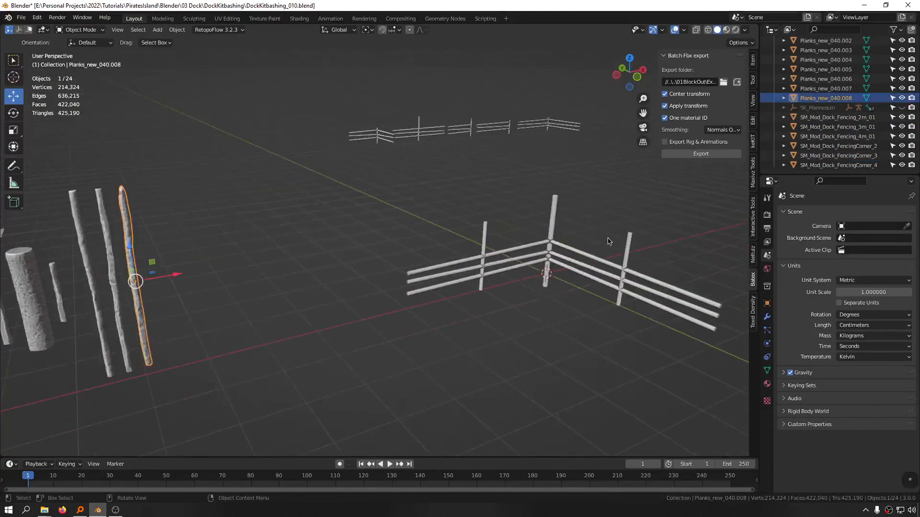
Duplicate the medium-thick log from the kit pieces and clear the copy's location to place it at the fence corner
{"action": "middle_click_drag", "start_coordinate": [418, 365], "coordinate": [233, 269]}
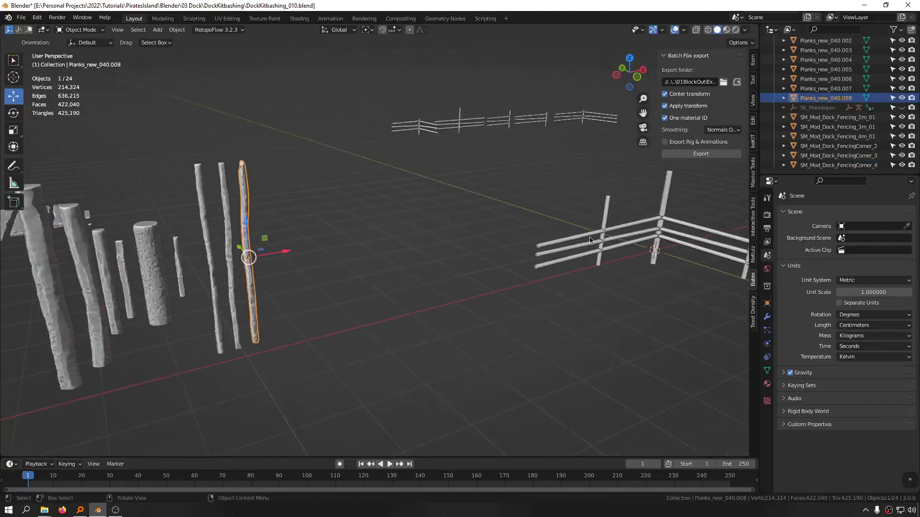
{"action": "middle_click_drag", "start_coordinate": [684, 244], "coordinate": [747, 274], "text": "shift"}
{"action": "left_click", "coordinate": [172, 274]}
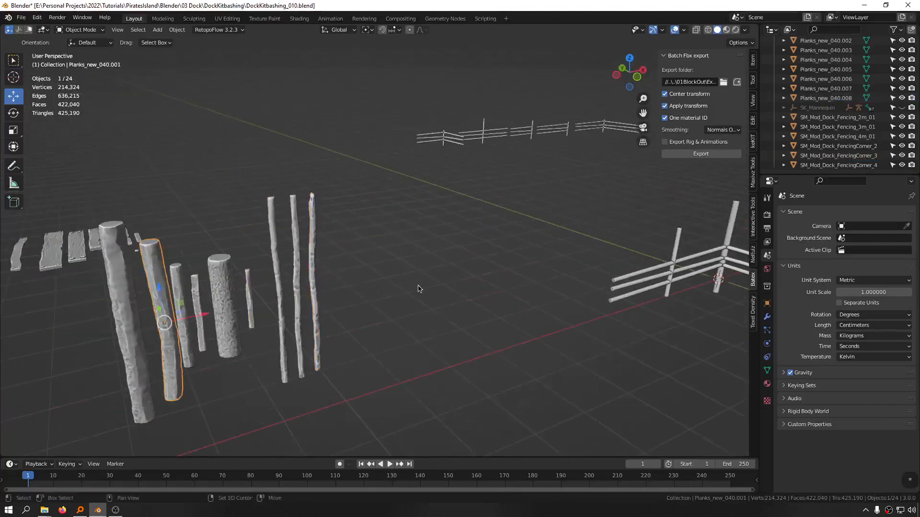
{"action": "middle_click_drag", "start_coordinate": [422, 288], "coordinate": [331, 287], "text": "shift"}
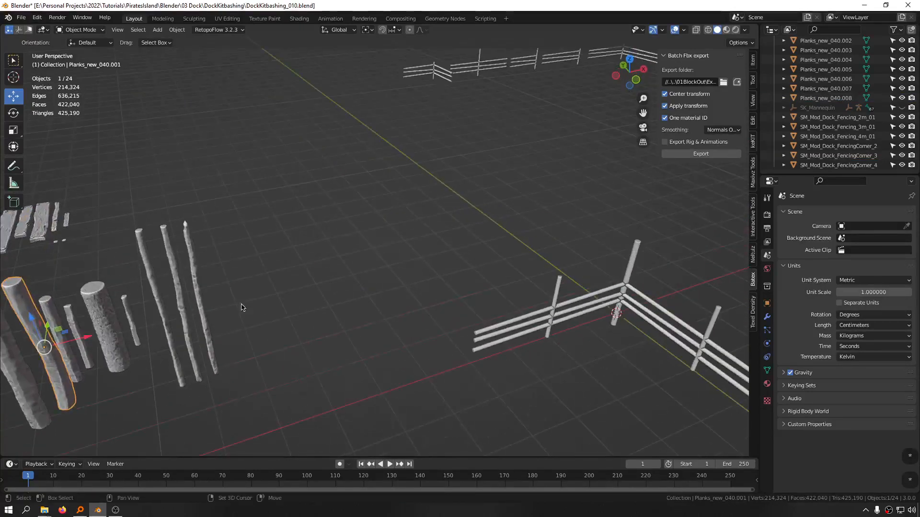
{"action": "middle_click_drag", "start_coordinate": [242, 307], "coordinate": [331, 280], "text": "shift"}
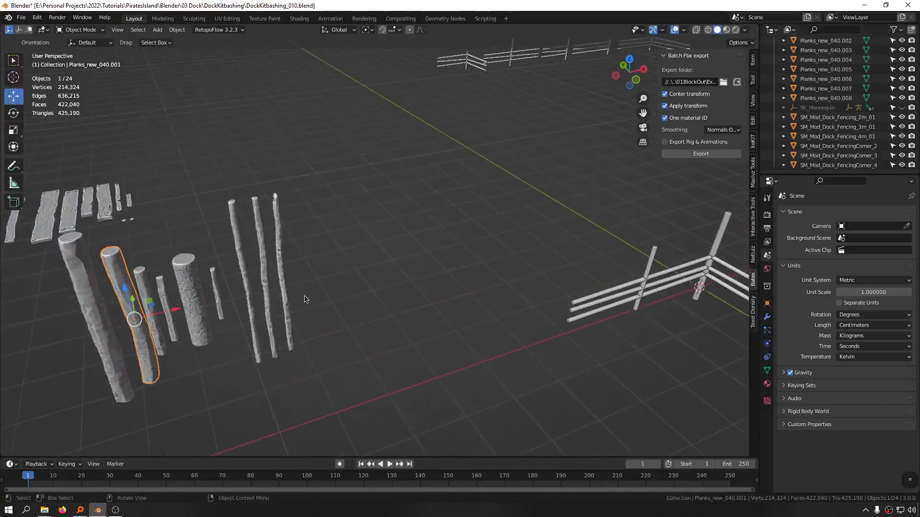
{"action": "key", "text": "shift+d"}
{"action": "right_click", "coordinate": [273, 292]}
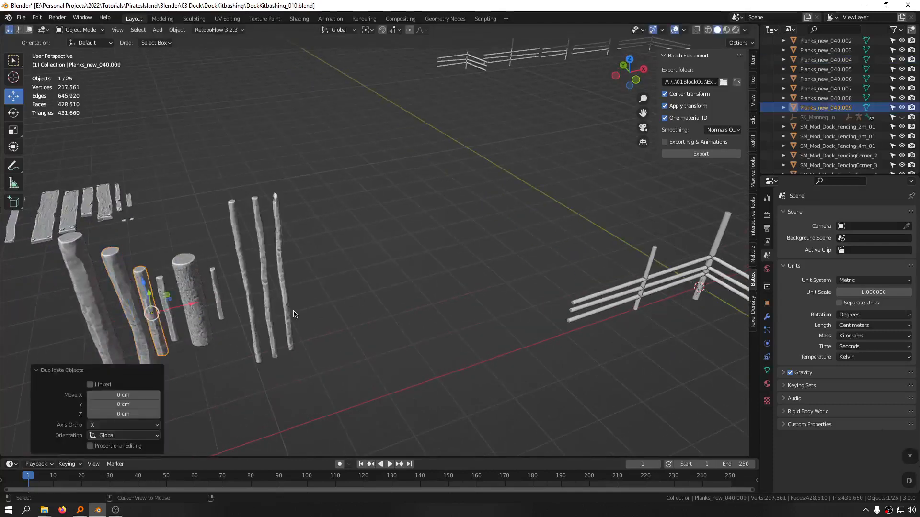
{"action": "key", "text": "alt+g"}
{"action": "key", "text": "KP_Decimal"}
{"action": "middle_click_drag", "start_coordinate": [401, 266], "coordinate": [408, 316]}
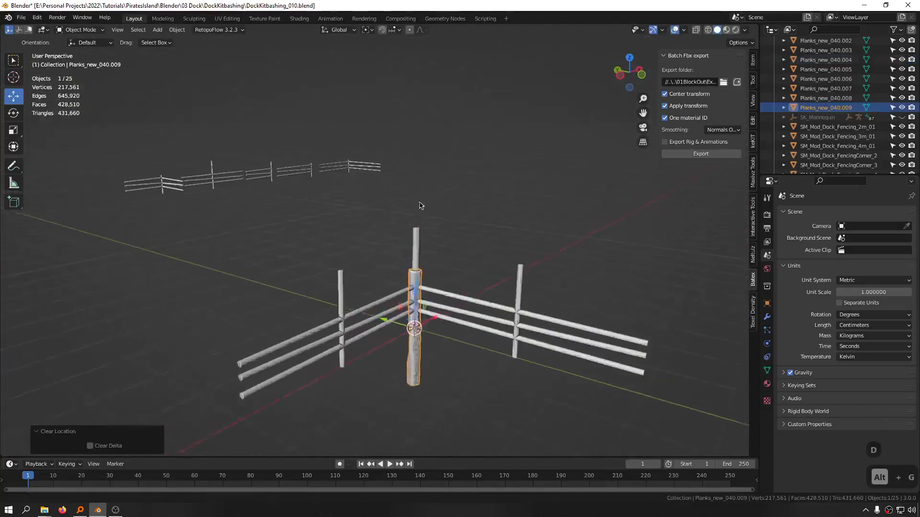
Raise the copied corner log about 82 cm along Z over the blockout corner post
{"action": "scroll", "coordinate": [408, 321], "scroll_direction": "up", "scroll_amount": 3}
{"action": "left_click_drag", "start_coordinate": [410, 345], "coordinate": [409, 278]}
{"action": "middle_click_drag", "start_coordinate": [409, 277], "coordinate": [565, 316]}
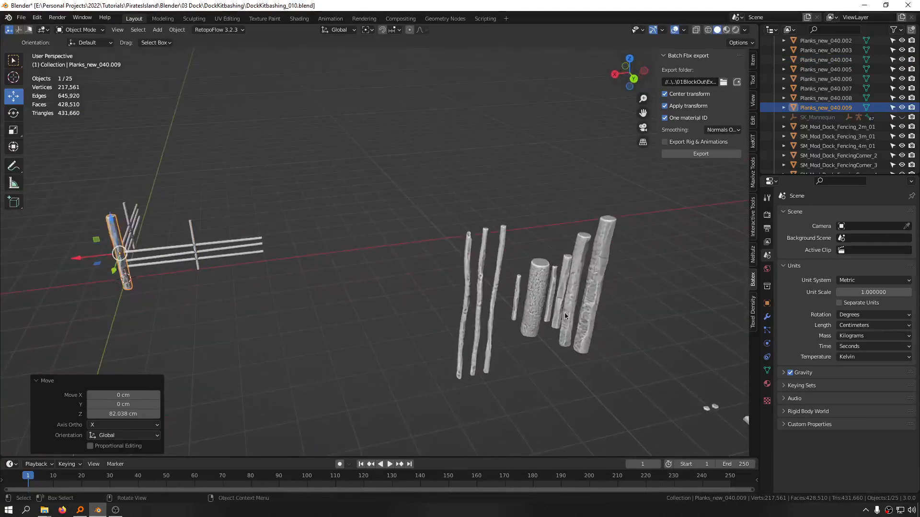
Place a copy of the thinner short log at the blockout side post, about -199 cm along X from the world origin
{"action": "left_click", "coordinate": [553, 292]}
{"action": "key", "text": "shift+d"}
{"action": "right_click", "coordinate": [457, 309]}
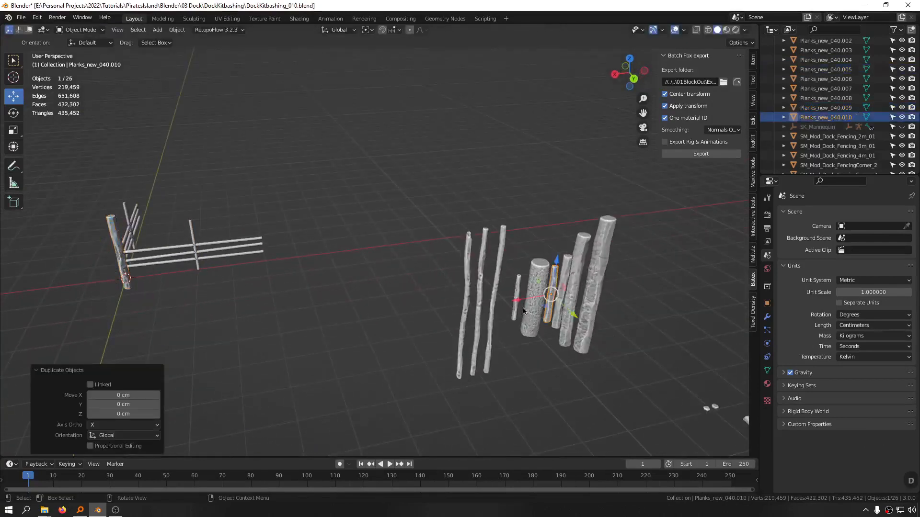
{"action": "key", "text": "alt+g"}
{"action": "middle_click_drag", "start_coordinate": [150, 220], "coordinate": [132, 250]}
{"action": "key", "text": "g"}
{"action": "key", "text": "x"}
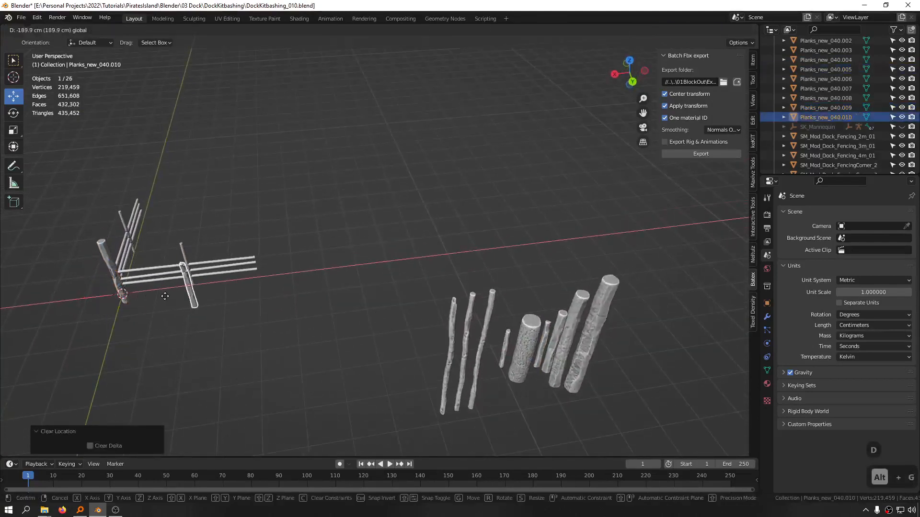
{"action": "left_click", "coordinate": [168, 297]}
Raise the thinner log along Z so it covers the side post and its three rails
{"action": "scroll", "coordinate": [169, 288], "scroll_direction": "up", "scroll_amount": 6}
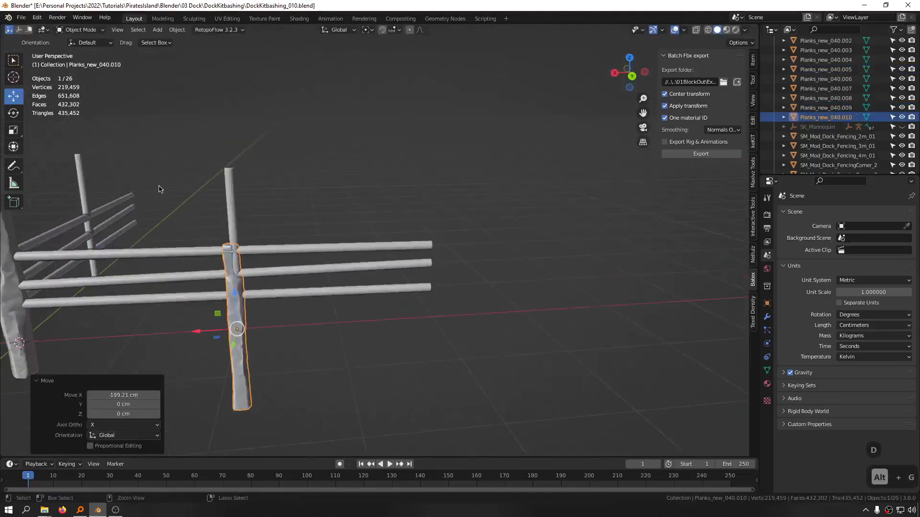
{"action": "left_click_drag", "start_coordinate": [220, 332], "coordinate": [235, 244]}
{"action": "middle_click_drag", "start_coordinate": [235, 244], "coordinate": [285, 216]}
Duplicate the side post onto the other fence arm, offset about 202.6 cm in X and -201.7 cm in Y, and save the file
{"action": "scroll", "coordinate": [425, 233], "scroll_direction": "down", "scroll_amount": 4}
{"action": "key", "text": "shift+d"}
{"action": "key", "text": "Escape"}
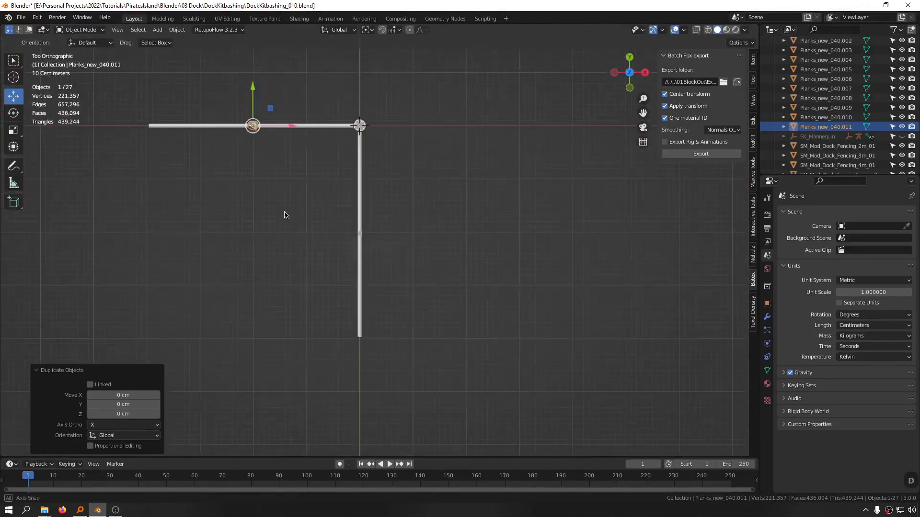
{"action": "key", "text": "g"}
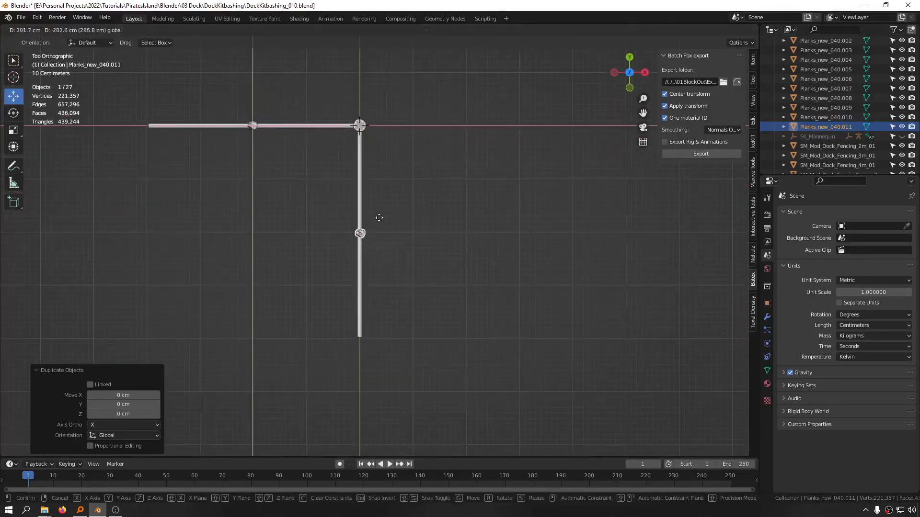
{"action": "left_click", "coordinate": [379, 218]}
{"action": "middle_click_drag", "start_coordinate": [379, 217], "coordinate": [507, 214]}
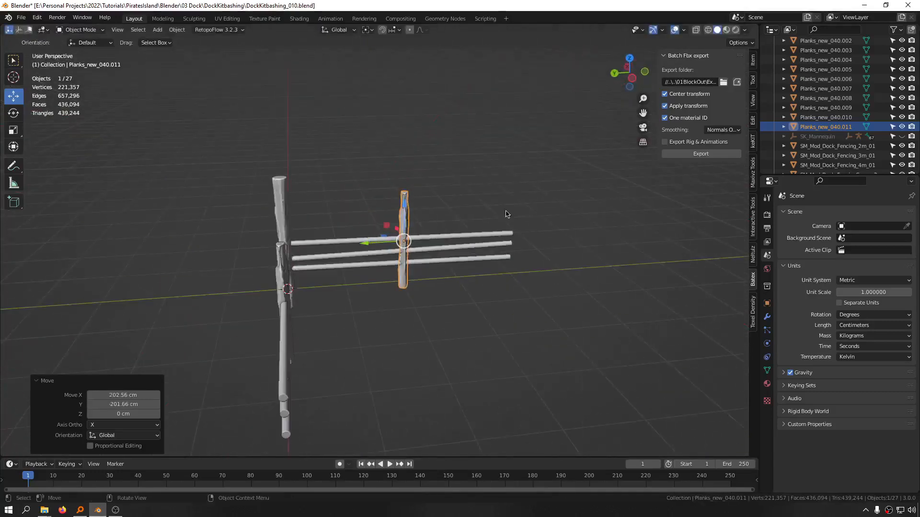
{"action": "left_click", "coordinate": [603, 212]}
{"action": "middle_click_drag", "start_coordinate": [604, 211], "coordinate": [415, 241]}
{"action": "key", "text": "ctrl+s"}
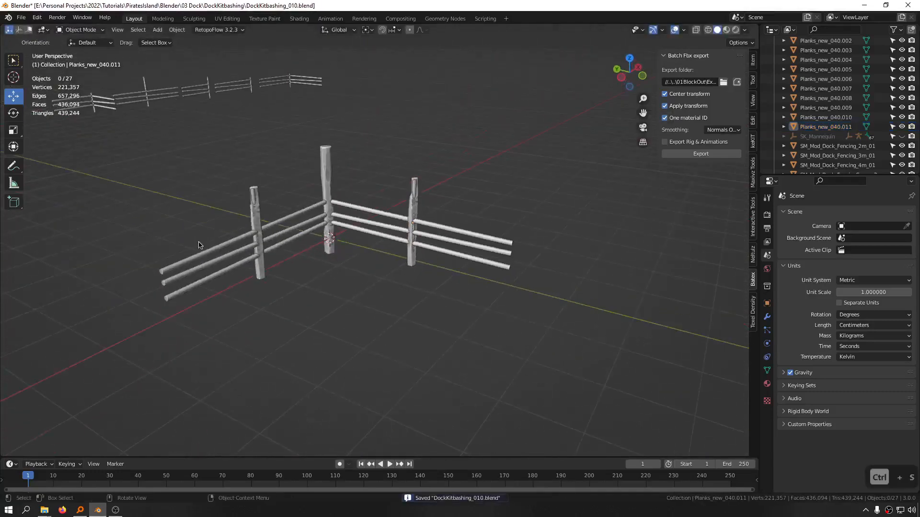
Duplicate the long thin pole with the pointed end and rotate the copy 90° in the front view
{"action": "middle_click_drag", "start_coordinate": [198, 244], "coordinate": [116, 219]}
{"action": "middle_click_drag", "start_coordinate": [420, 217], "coordinate": [305, 224]}
{"action": "middle_click_drag", "start_coordinate": [389, 246], "coordinate": [269, 244], "text": "shift"}
{"action": "middle_click_drag", "start_coordinate": [268, 245], "coordinate": [216, 228]}
{"action": "key", "text": "shift+d"}
{"action": "right_click", "coordinate": [479, 216]}
{"action": "key", "text": "r"}
{"action": "key", "text": "r"}
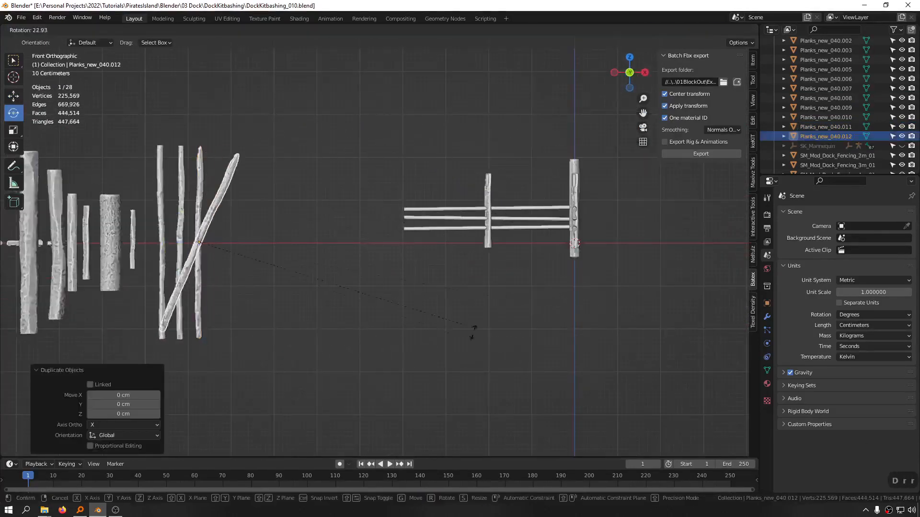
{"action": "left_click", "coordinate": [205, 294]}
Move the rotated pole onto the blockout's top rail, about 686 cm in X, -428 cm in Y and 85 cm in Z
{"action": "key", "text": "g"}
{"action": "key", "text": "g"}
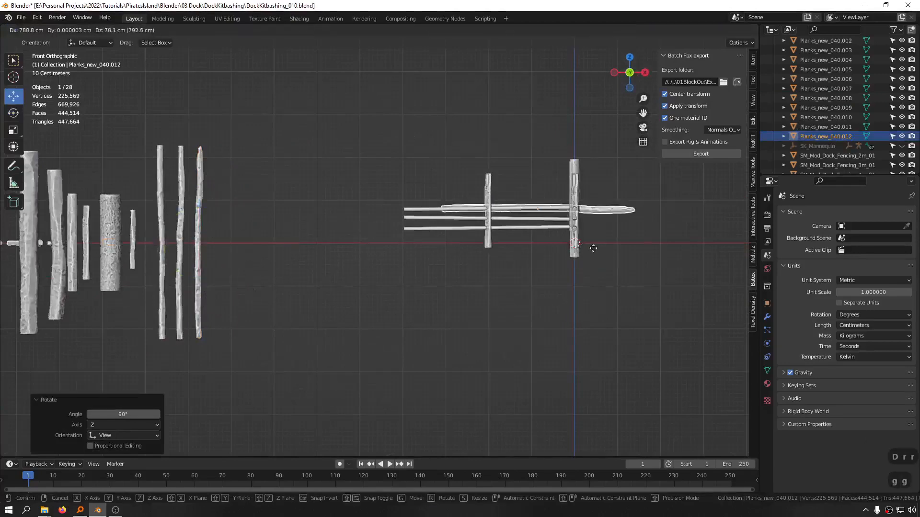
{"action": "left_click", "coordinate": [550, 246]}
{"action": "middle_click_drag", "start_coordinate": [550, 245], "coordinate": [238, 265]}
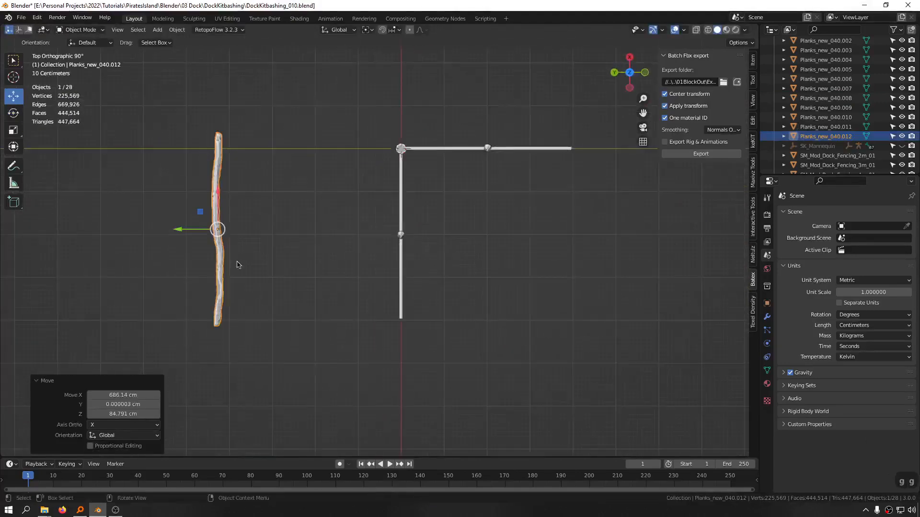
{"action": "key", "text": "g"}
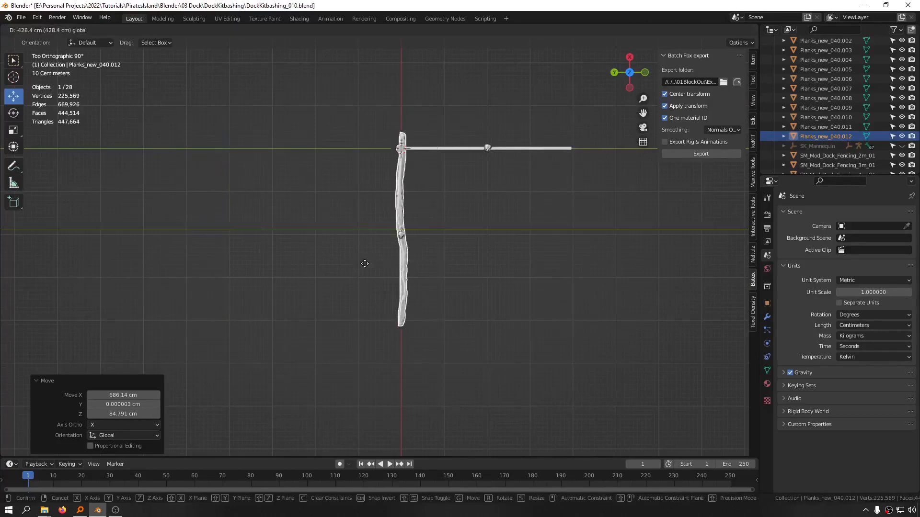
{"action": "left_click", "coordinate": [364, 263]}
Lower the pole about 2.4 cm in Z to fit the blockout's top rail
{"action": "middle_click_drag", "start_coordinate": [438, 263], "coordinate": [393, 199]}
{"action": "scroll", "coordinate": [449, 192], "scroll_direction": "up", "scroll_amount": 8}
{"action": "middle_click_drag", "start_coordinate": [449, 165], "coordinate": [477, 167]}
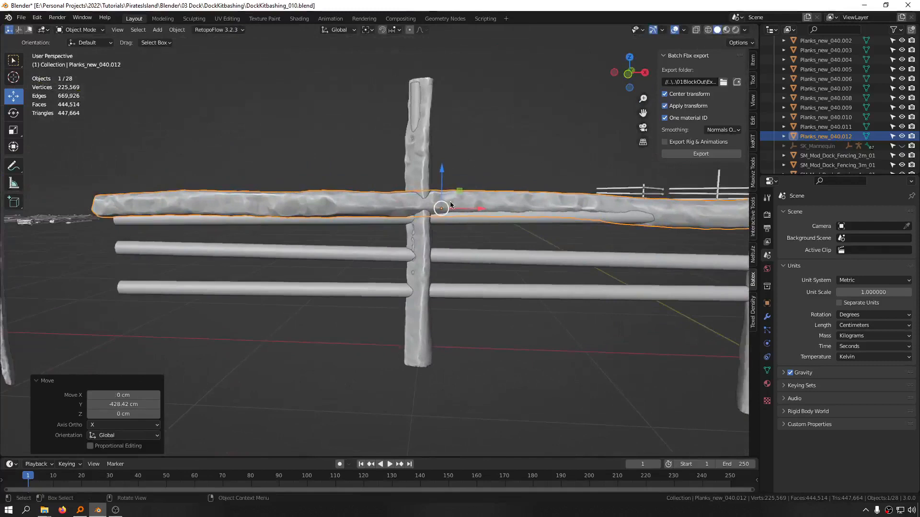
{"action": "middle_click_drag", "start_coordinate": [551, 210], "coordinate": [406, 198]}
{"action": "mouse_move", "coordinate": [398, 170]}
{"action": "left_mouse_down"}
{"action": "mouse_move", "coordinate": [397, 184]}
{"action": "mouse_move", "coordinate": [397, 174]}
{"action": "left_mouse_up"}
Duplicate the other two long upright poles in place
{"action": "middle_click_drag", "start_coordinate": [429, 197], "coordinate": [738, 198], "text": "shift"}
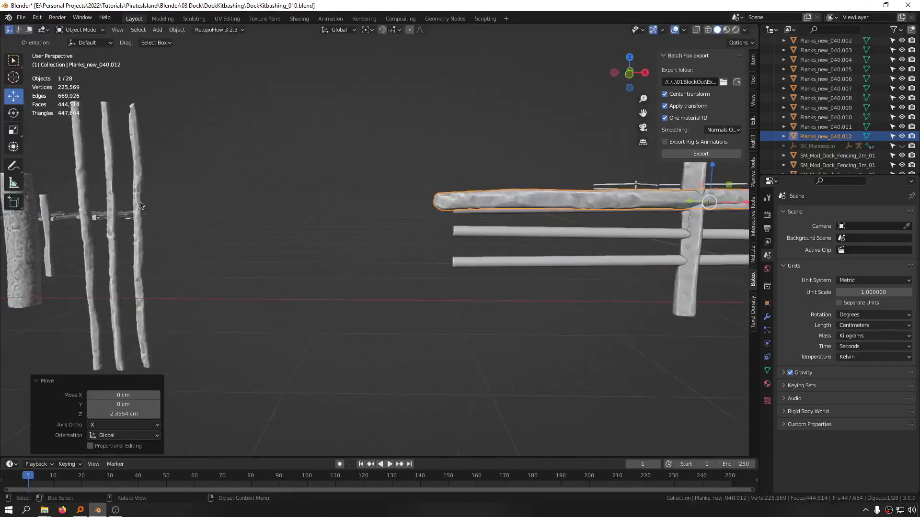
{"action": "middle_click_drag", "start_coordinate": [163, 203], "coordinate": [191, 206]}
{"action": "mouse_move", "coordinate": [249, 206]}
{"action": "middle_mouse_down", "text": "shift"}
{"action": "mouse_move", "coordinate": [367, 208]}
{"action": "mouse_move", "coordinate": [253, 216]}
{"action": "middle_mouse_up", "text": "shift"}
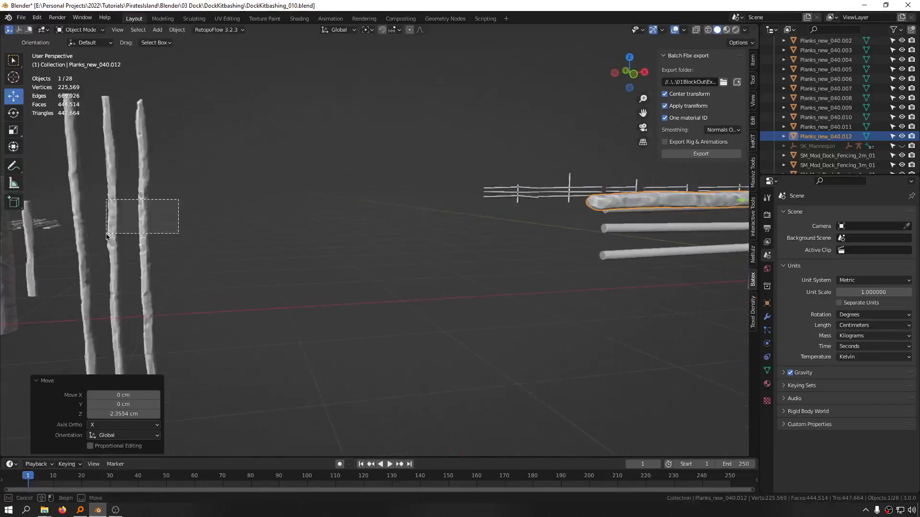
{"action": "left_click_drag", "start_coordinate": [107, 236], "coordinate": [106, 236]}
{"action": "key", "text": "KP_1"}
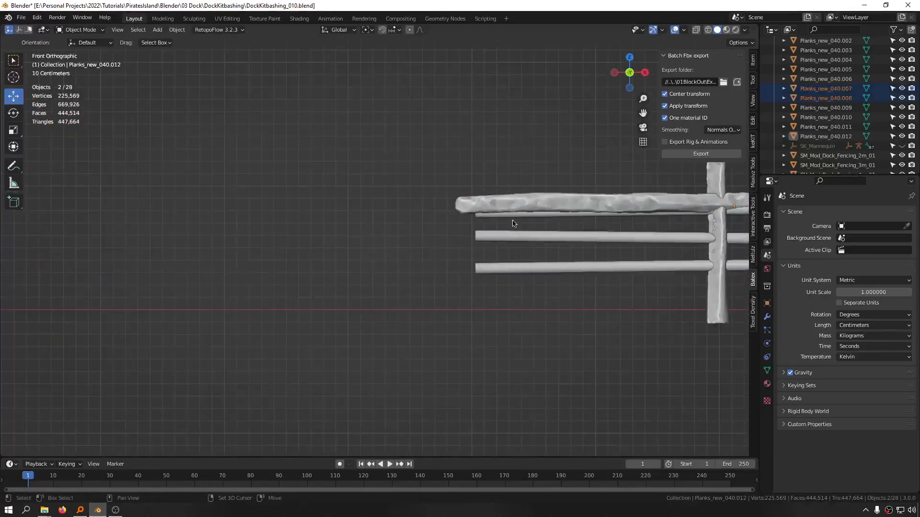
{"action": "middle_click_drag", "start_coordinate": [512, 224], "coordinate": [291, 224], "text": "shift"}
{"action": "middle_click_drag", "start_coordinate": [291, 223], "coordinate": [298, 277]}
{"action": "middle_click_drag", "start_coordinate": [309, 196], "coordinate": [300, 193], "text": "shift"}
{"action": "scroll", "coordinate": [259, 305], "scroll_direction": "down", "scroll_amount": 5}
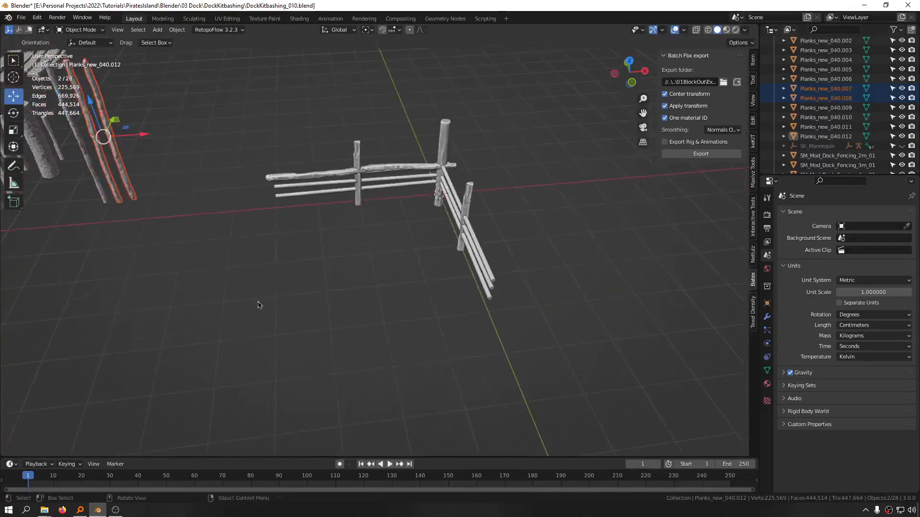
{"action": "key", "text": "shift+d"}
{"action": "right_click", "coordinate": [395, 259]}
Move the two pole copies to the fence arm in the top view, about 701 cm in X and -437 cm in Y
{"action": "middle_click_drag", "start_coordinate": [234, 198], "coordinate": [252, 304]}
{"action": "key", "text": "KP_7"}
{"action": "key", "text": "g"}
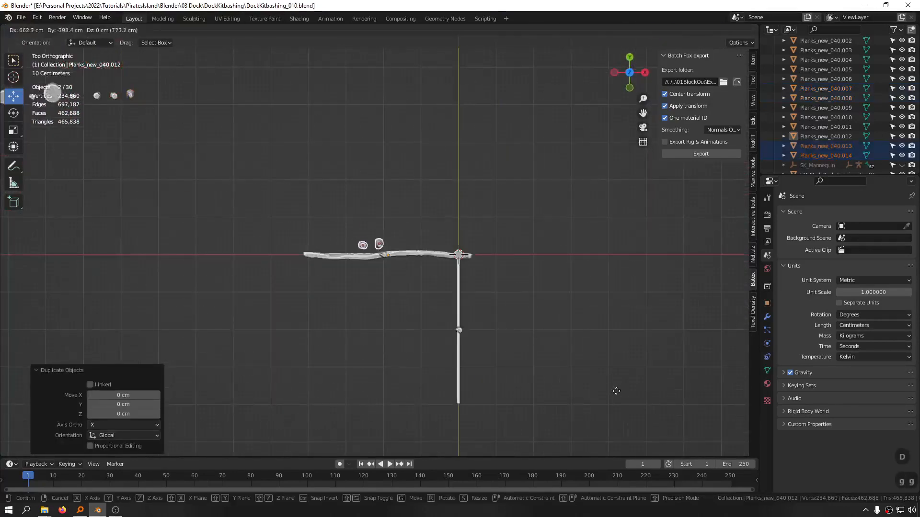
{"action": "left_click", "coordinate": [631, 406]}
Rotate both pole copies -90° in the front view and move them about -2.5 cm in X and 36 cm in Z onto the fence
{"action": "key", "text": "KP_1"}
{"action": "key", "text": "r"}
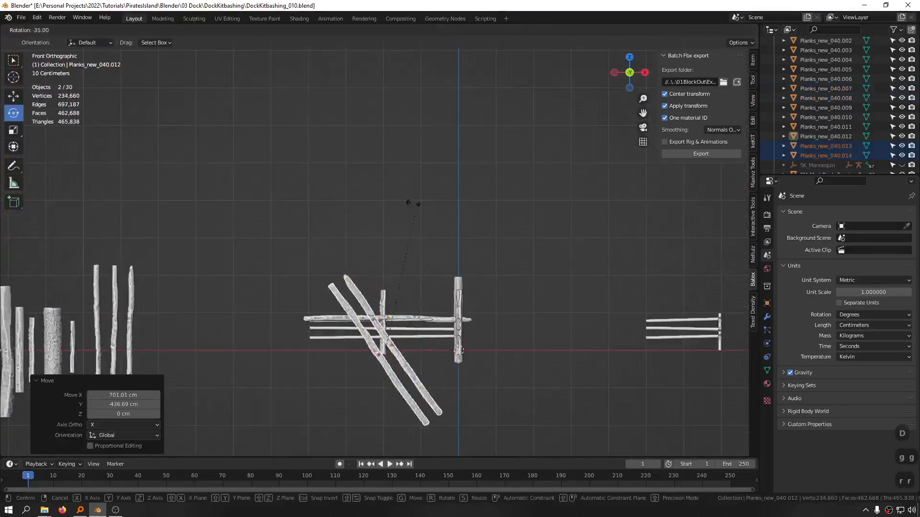
{"action": "left_click", "coordinate": [335, 288]}
{"action": "scroll", "coordinate": [348, 311], "scroll_direction": "up", "scroll_amount": 7}
{"action": "key", "text": "g"}
{"action": "key", "text": "g"}
{"action": "key", "text": "g"}
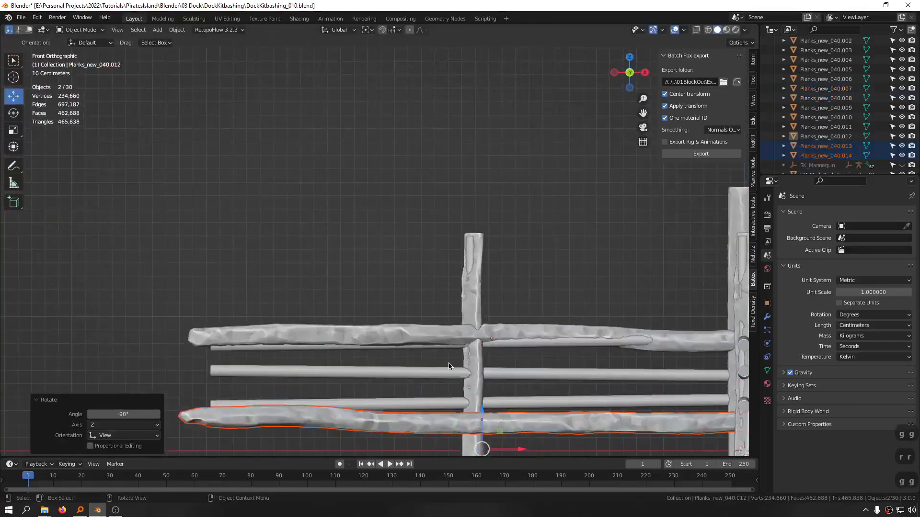
{"action": "key", "text": "g"}
{"action": "left_click", "coordinate": [446, 283]}
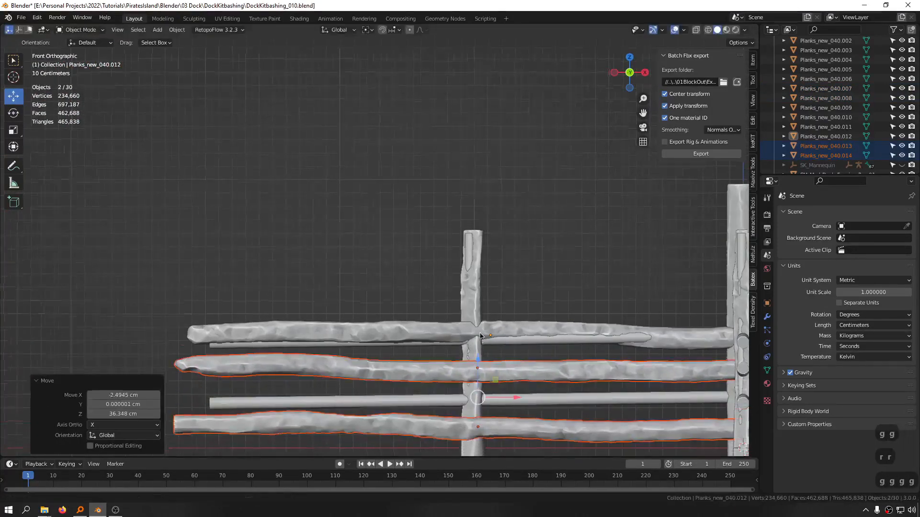
Raise the lowest pole in Z onto the blockout's bottom rail
{"action": "middle_click_drag", "start_coordinate": [514, 409], "coordinate": [444, 263], "text": "shift"}
{"action": "left_click", "coordinate": [431, 279]}
{"action": "left_click_drag", "start_coordinate": [411, 257], "coordinate": [410, 227]}
{"action": "mouse_move", "coordinate": [411, 228]}
{"action": "middle_mouse_down"}
{"action": "mouse_move", "coordinate": [568, 269]}
{"action": "mouse_move", "coordinate": [597, 262]}
{"action": "mouse_move", "coordinate": [539, 251]}
{"action": "mouse_move", "coordinate": [409, 251]}
{"action": "mouse_move", "coordinate": [417, 240]}
{"action": "mouse_move", "coordinate": [408, 238]}
{"action": "middle_mouse_up"}
Duplicate the three horizontal poles of the finished fence arm in place
{"action": "left_click_drag", "start_coordinate": [145, 169], "coordinate": [188, 335]}
{"action": "middle_click_drag", "start_coordinate": [193, 347], "coordinate": [183, 305]}
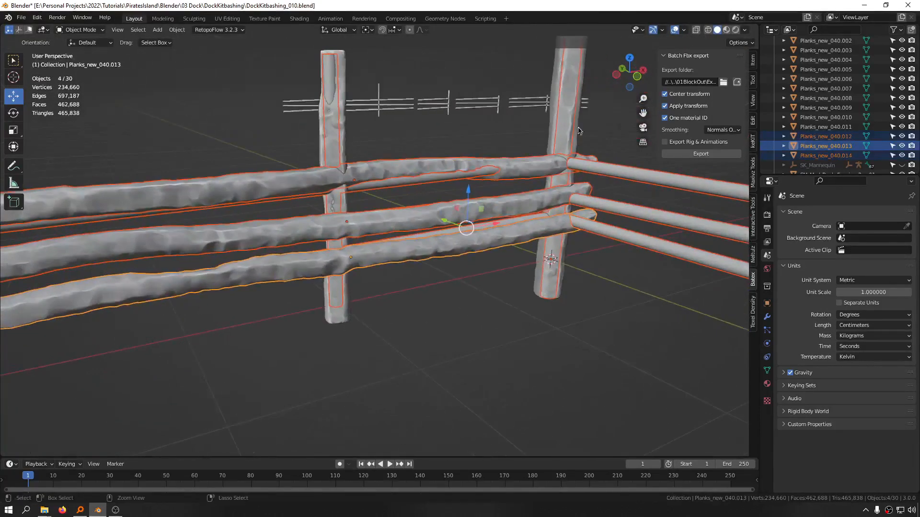
{"action": "middle_click_drag", "start_coordinate": [515, 113], "coordinate": [374, 165]}
{"action": "middle_click_drag", "start_coordinate": [531, 227], "coordinate": [412, 200], "text": "shift"}
{"action": "key", "text": "shift+d"}
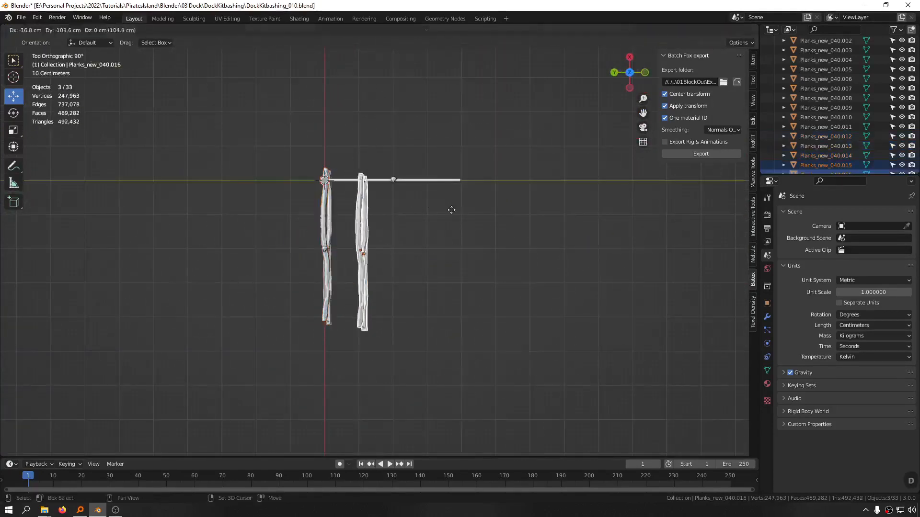
{"action": "right_click", "coordinate": [458, 212]}
Rotate the three copies -90° in the top view and place them on the other fence arm, about 186 cm in X and -196 cm in Y
{"action": "key", "text": "r"}
{"action": "key", "text": "r"}
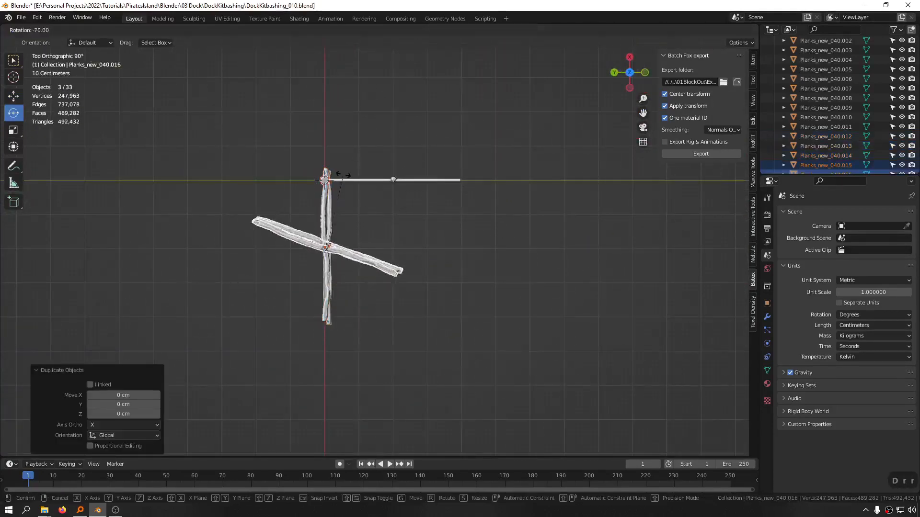
{"action": "left_click", "coordinate": [319, 154]}
{"action": "key", "text": "g"}
{"action": "key", "text": "g"}
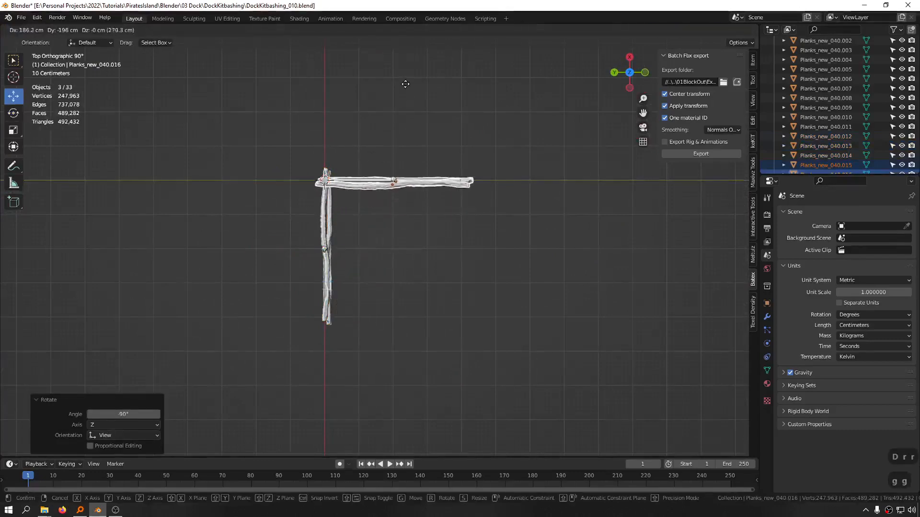
{"action": "left_click", "coordinate": [406, 84]}
Shift the three copied poles together in positive X to line them up with the second arm's blockout rails
{"action": "middle_click_drag", "start_coordinate": [462, 261], "coordinate": [433, 170]}
{"action": "left_click", "coordinate": [433, 170]}
{"action": "scroll", "coordinate": [396, 216], "scroll_direction": "up", "scroll_amount": 6}
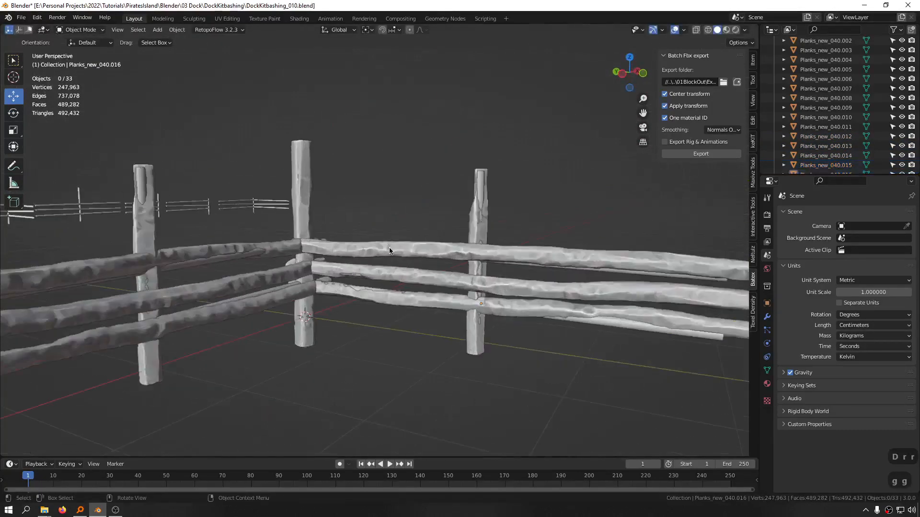
{"action": "middle_click_drag", "start_coordinate": [381, 272], "coordinate": [294, 262]}
{"action": "scroll", "coordinate": [295, 259], "scroll_direction": "up", "scroll_amount": 4}
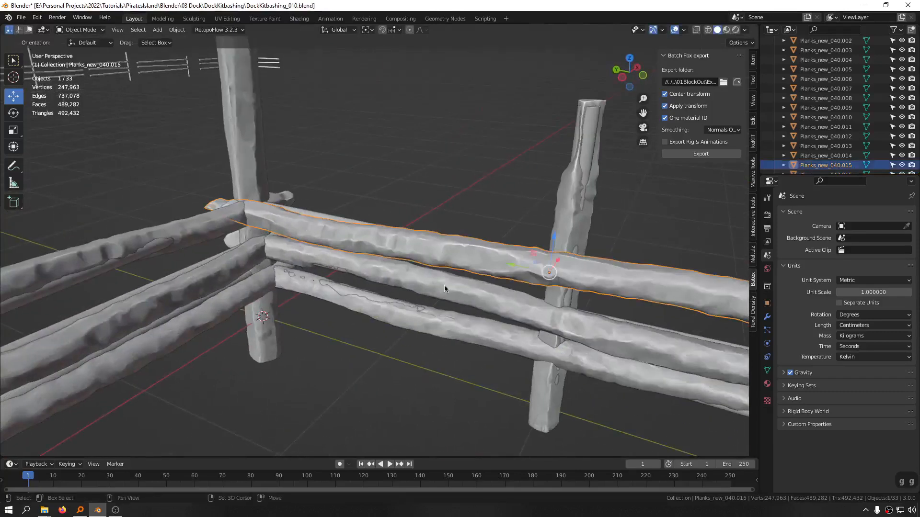
{"action": "left_click", "coordinate": [444, 318], "text": "shift"}
{"action": "middle_click_drag", "start_coordinate": [459, 323], "coordinate": [425, 392]}
{"action": "middle_click_drag", "start_coordinate": [453, 355], "coordinate": [395, 304], "text": "shift"}
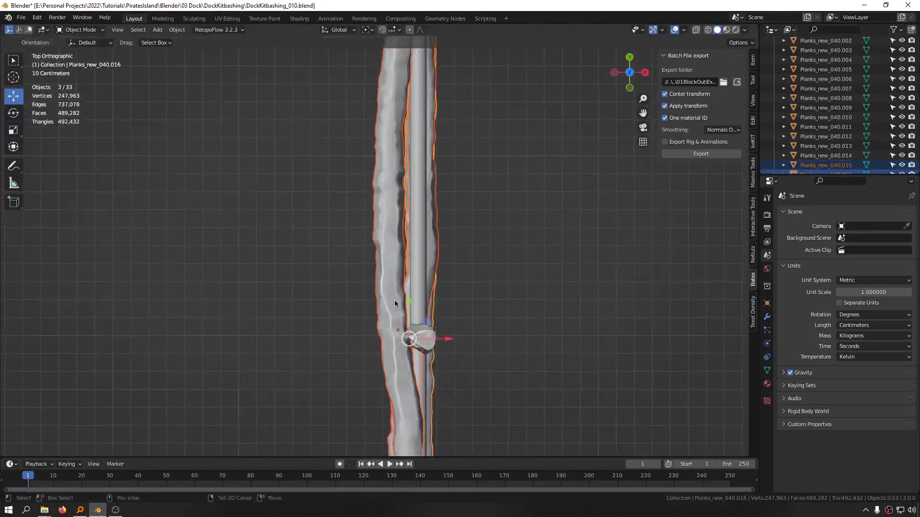
{"action": "left_click_drag", "start_coordinate": [447, 339], "coordinate": [464, 348]}
{"action": "left_click", "coordinate": [530, 267]}
{"action": "left_click", "coordinate": [448, 346]}
Raise the second arm's bottom pole in Z above its other two poles
{"action": "middle_click_drag", "start_coordinate": [464, 351], "coordinate": [349, 267]}
{"action": "left_click", "coordinate": [351, 247]}
{"action": "left_click_drag", "start_coordinate": [507, 239], "coordinate": [505, 186]}
{"action": "key", "text": "ctrl+z"}
{"action": "left_click_drag", "start_coordinate": [506, 238], "coordinate": [504, 102]}
Move the second arm's original top pole about -63.7 cm in Z to the bottom, and lower the middle pole to sit just above it
{"action": "left_click", "coordinate": [500, 163]}
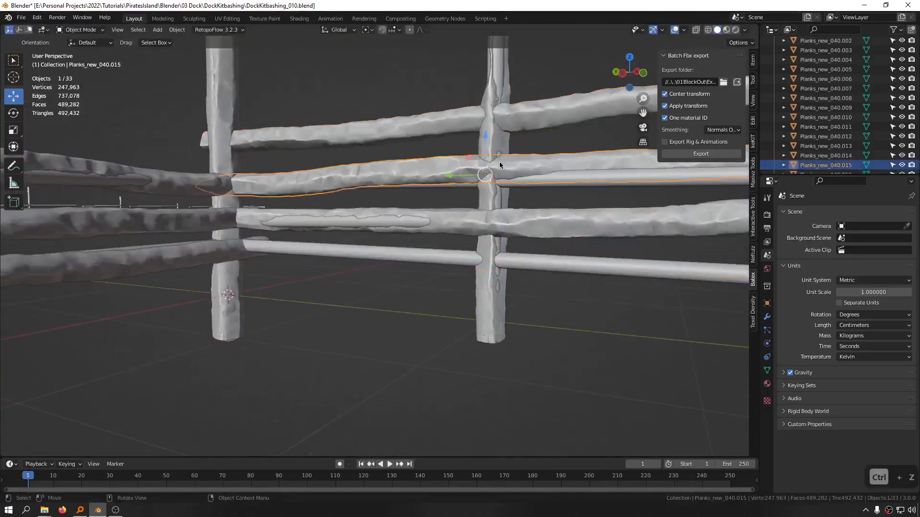
{"action": "left_click_drag", "start_coordinate": [490, 140], "coordinate": [485, 248]}
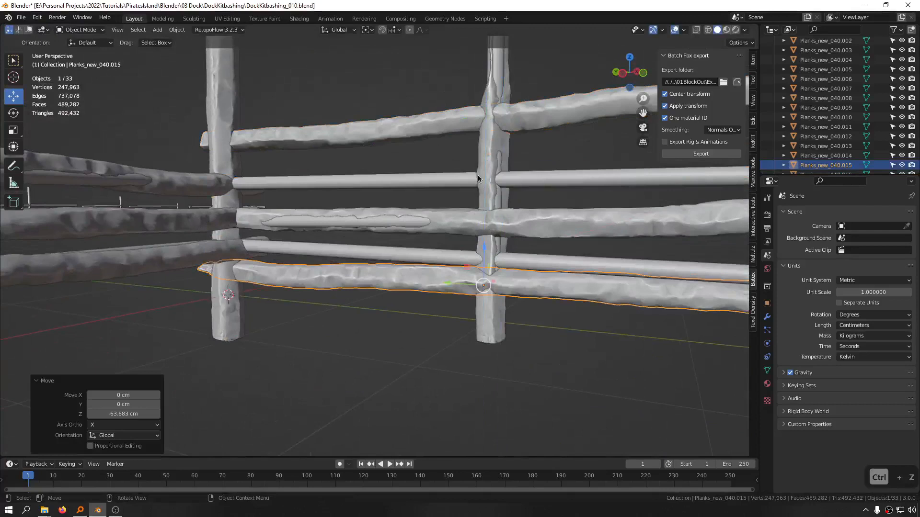
{"action": "left_click", "coordinate": [496, 216]}
{"action": "mouse_move", "coordinate": [502, 185]}
{"action": "left_mouse_down"}
{"action": "mouse_move", "coordinate": [503, 87]}
{"action": "mouse_move", "coordinate": [502, 206]}
{"action": "mouse_move", "coordinate": [502, 197]}
{"action": "left_mouse_up"}
Lower the raised pole in Z to the height of the second arm's top rail
{"action": "left_click", "coordinate": [515, 105]}
{"action": "left_click", "coordinate": [493, 108]}
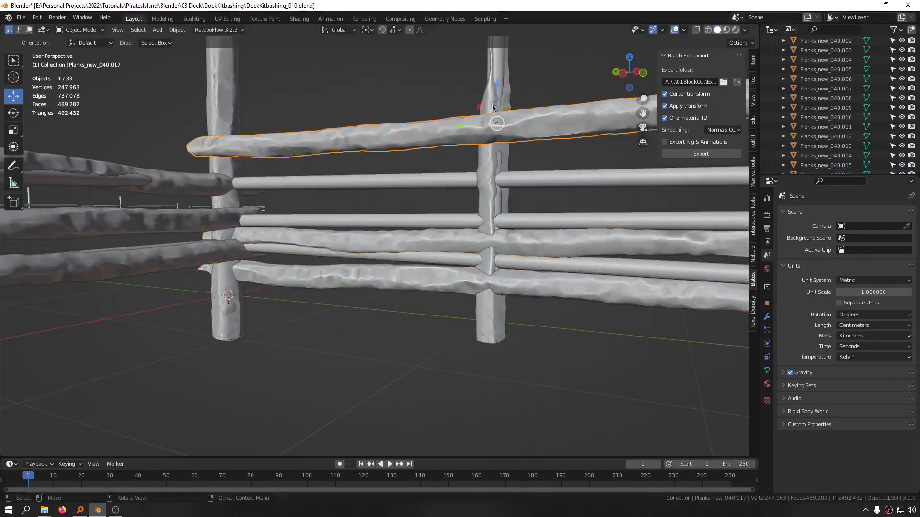
{"action": "left_click_drag", "start_coordinate": [494, 107], "coordinate": [498, 165]}
{"action": "middle_click_drag", "start_coordinate": [411, 200], "coordinate": [480, 191]}
{"action": "left_click_drag", "start_coordinate": [438, 149], "coordinate": [395, 140]}
{"action": "key", "text": "ctrl+z"}
{"action": "key", "text": "ctrl+z"}
Shift the second arm's top pole about 11.7 cm in X and 5.4 cm in Y against the posts
{"action": "left_click_drag", "start_coordinate": [400, 175], "coordinate": [381, 177]}
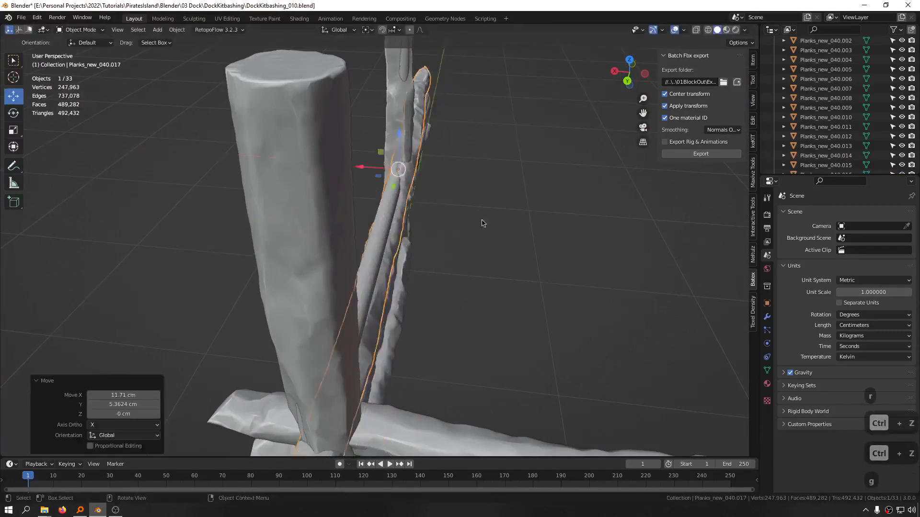
{"action": "middle_click_drag", "start_coordinate": [482, 222], "coordinate": [317, 189]}
{"action": "middle_click_drag", "start_coordinate": [247, 173], "coordinate": [312, 226]}
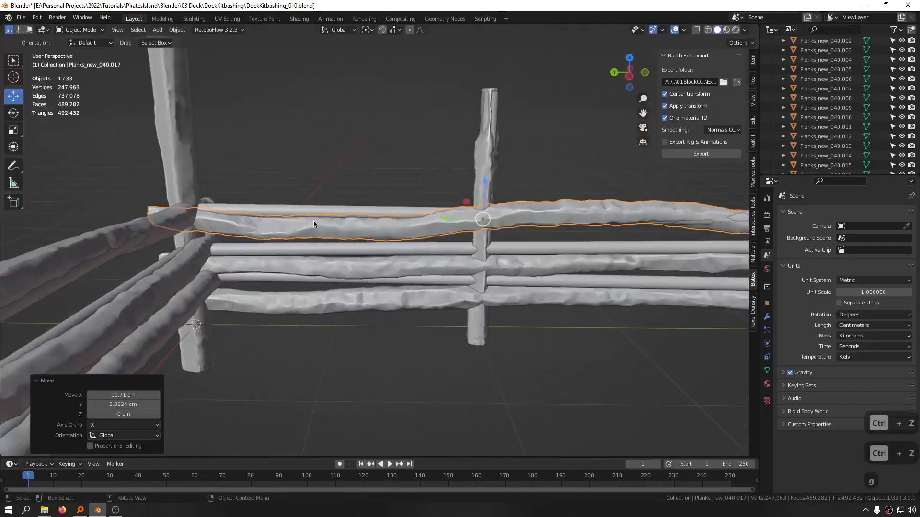
Hide the blockout mesh of the 4 m fence corner
{"action": "left_click", "coordinate": [314, 215]}
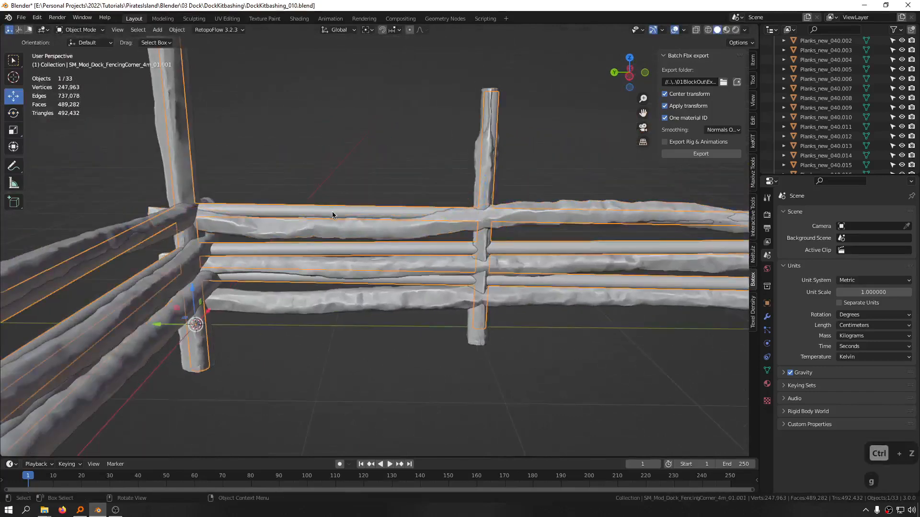
{"action": "key", "text": "h"}
{"action": "middle_click_drag", "start_coordinate": [333, 212], "coordinate": [395, 368]}
Rotate the second arm's side post 180° around X
{"action": "middle_click_drag", "start_coordinate": [396, 279], "coordinate": [472, 186]}
{"action": "key", "text": "r"}
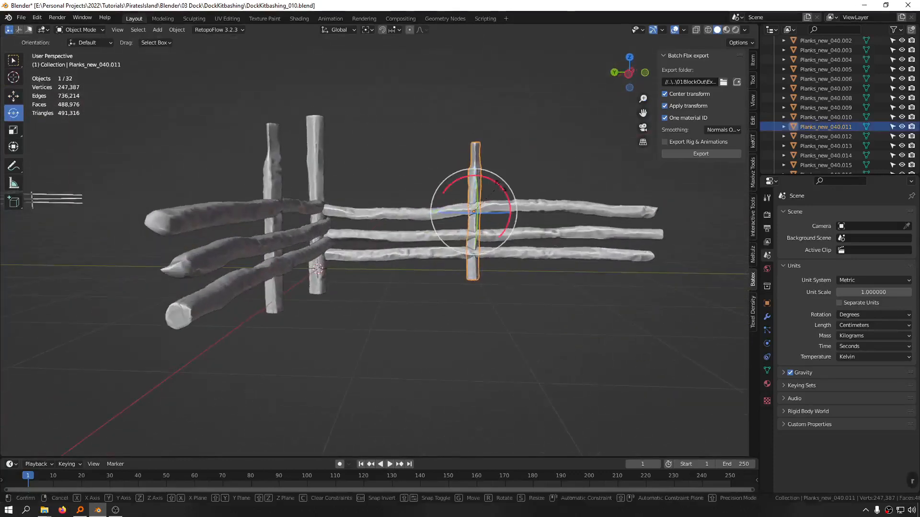
{"action": "left_click_drag", "start_coordinate": [501, 186], "coordinate": [460, 289], "text": "ctrl"}
{"action": "left_click", "coordinate": [400, 286]}
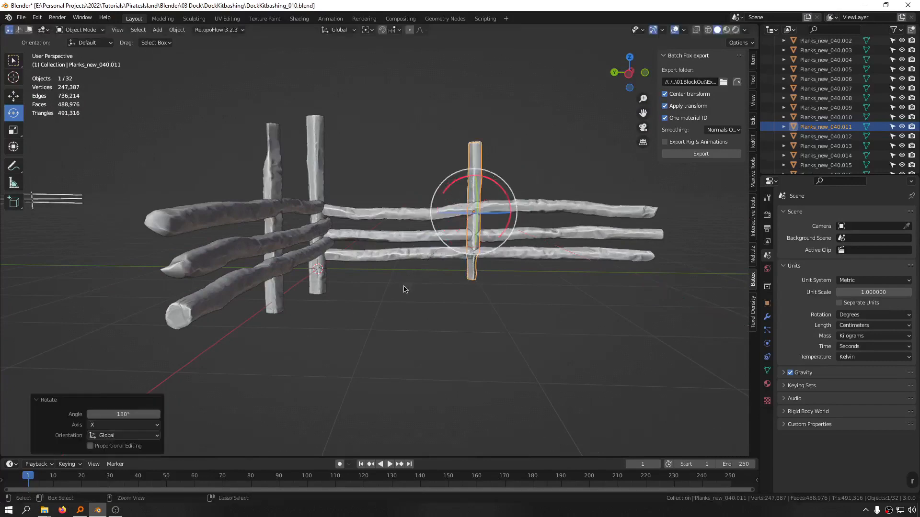
{"action": "left_click", "coordinate": [434, 302]}
Tilt the flipped side post freely with a trackball rotation of about -2.3° and -9.7°
{"action": "middle_click_drag", "start_coordinate": [433, 302], "coordinate": [489, 183]}
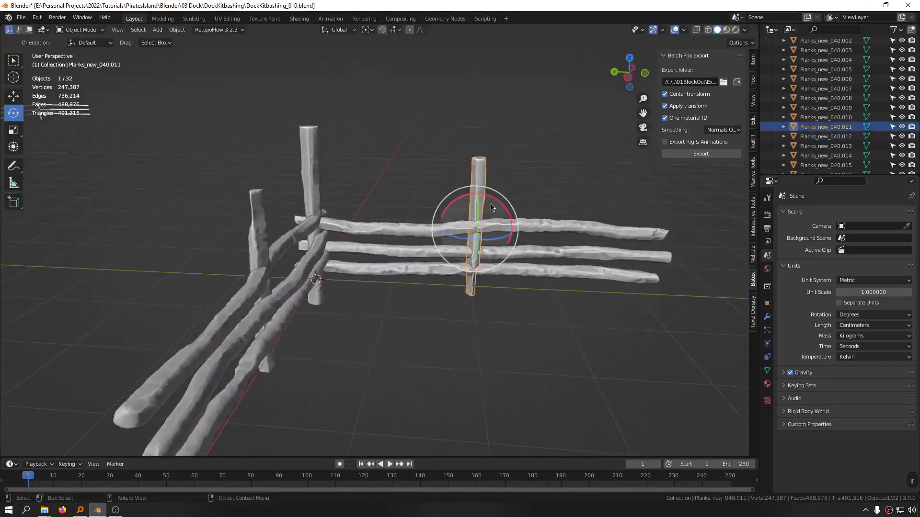
{"action": "left_click_drag", "start_coordinate": [490, 202], "coordinate": [492, 200]}
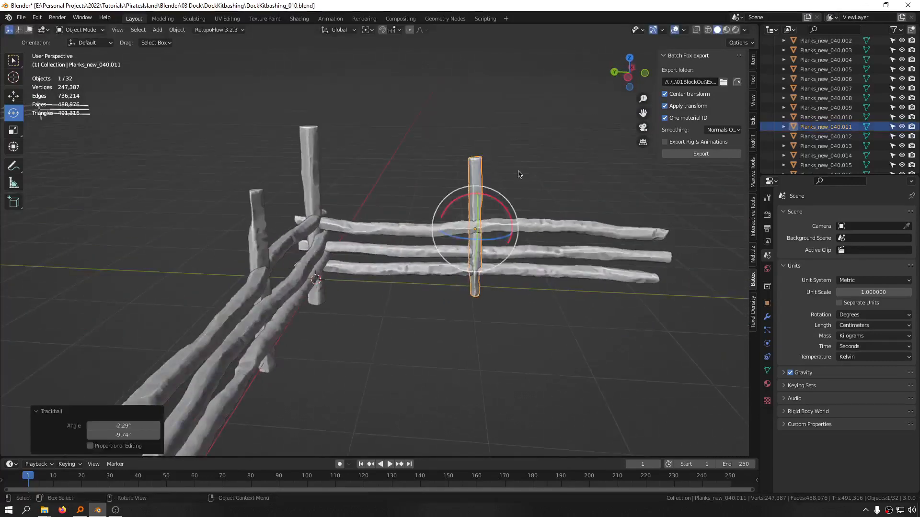
{"action": "left_click", "coordinate": [518, 173]}
Tilt the second arm's top pole about -2.2° around X in the left view and raise it slightly
{"action": "middle_click_drag", "start_coordinate": [518, 173], "coordinate": [509, 213]}
{"action": "middle_click_drag", "start_coordinate": [489, 248], "coordinate": [469, 209]}
{"action": "scroll", "coordinate": [466, 220], "scroll_direction": "up", "scroll_amount": 2}
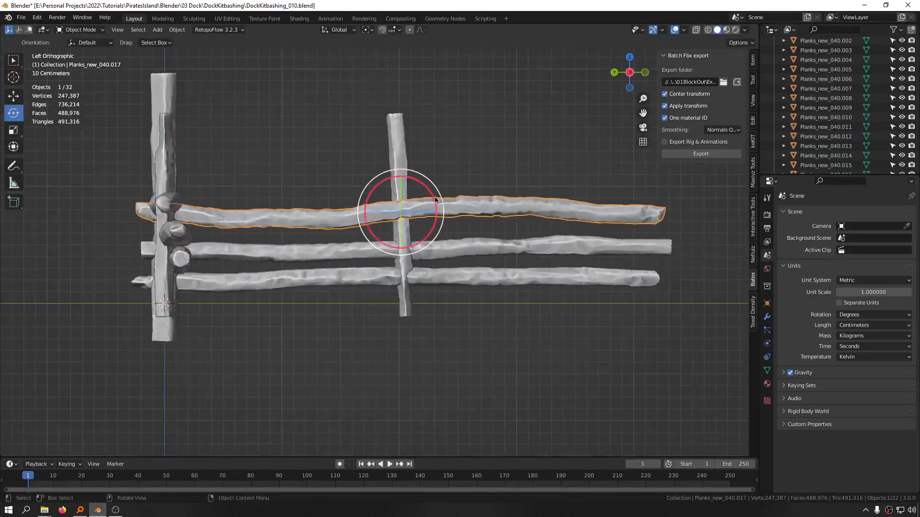
{"action": "left_click_drag", "start_coordinate": [431, 195], "coordinate": [399, 185]}
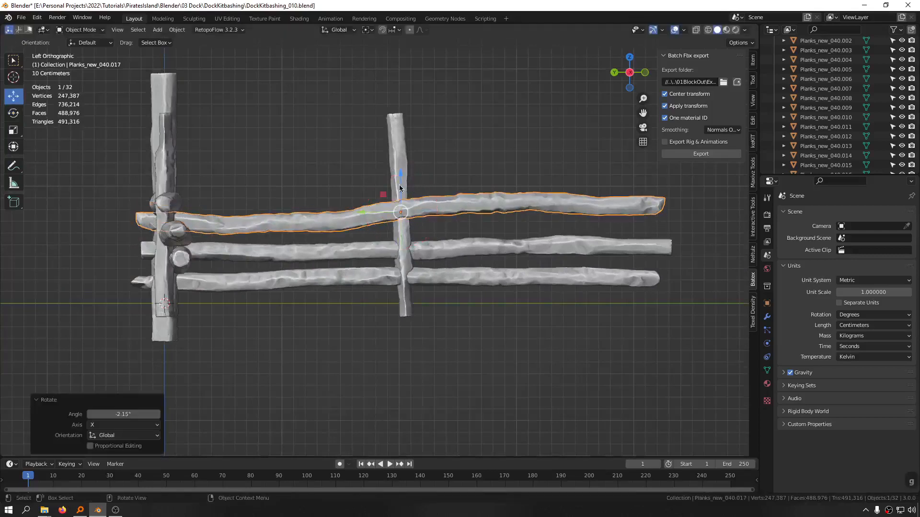
{"action": "key", "text": "g"}
{"action": "left_click", "coordinate": [401, 171]}
Tilt the second arm's middle pole in the left view and shift it about 1.2 cm in Y and 2.9 cm in Z
{"action": "left_click", "coordinate": [509, 249]}
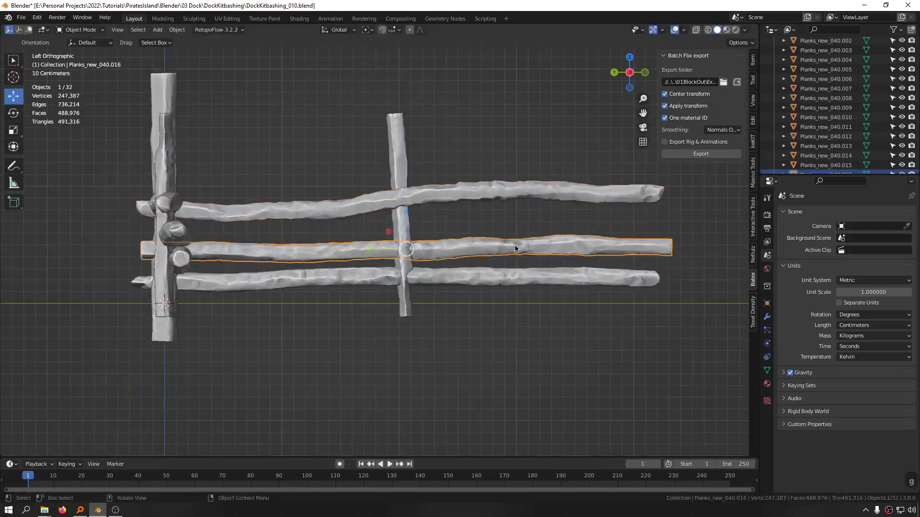
{"action": "key", "text": "r"}
{"action": "left_click", "coordinate": [513, 243]}
Lower the second arm's bottom pole about 0.4 cm in Z and tilt it slightly in the left view
{"action": "left_click", "coordinate": [503, 283]}
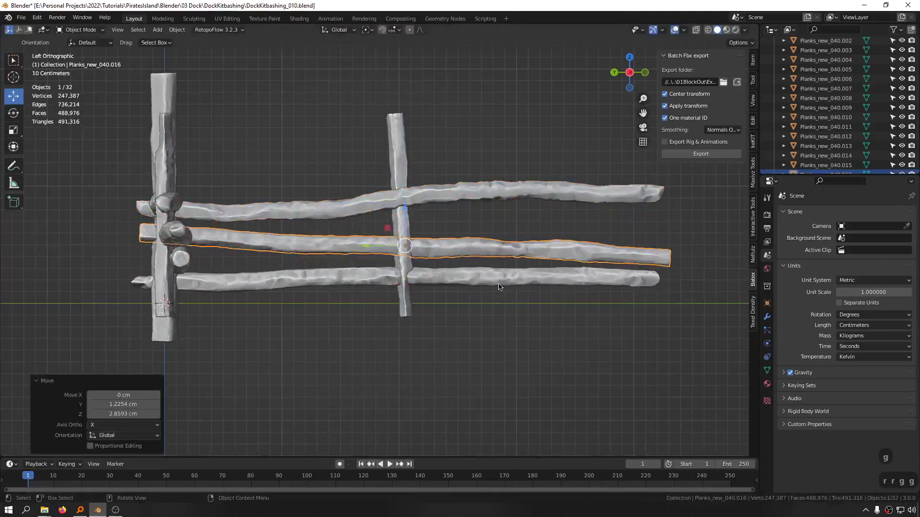
{"action": "key", "text": "r"}
{"action": "left_click", "coordinate": [499, 286]}
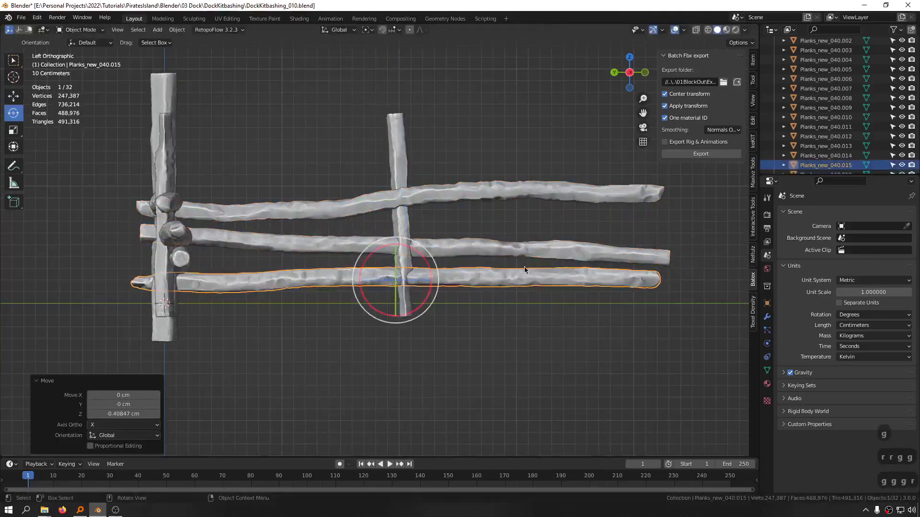
{"action": "middle_click_drag", "start_coordinate": [498, 286], "coordinate": [457, 285]}
{"action": "scroll", "coordinate": [457, 286], "scroll_direction": "down", "scroll_amount": 3}
{"action": "left_click", "coordinate": [320, 257]}
{"action": "middle_click_drag", "start_coordinate": [328, 275], "coordinate": [357, 191]}
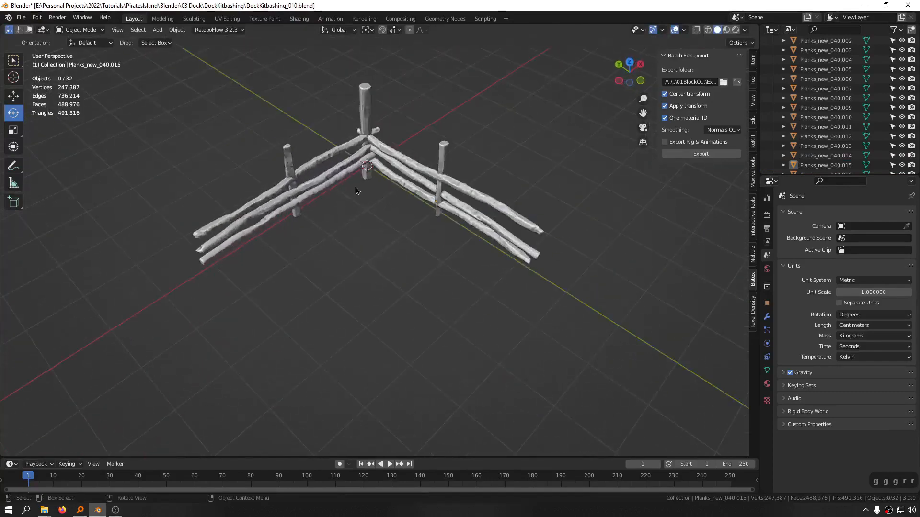
Unhide all objects, select the 4 m fence corner blockout SM_Mod_Dock_FencingCorner_4m_01.001 and copy its name
{"action": "key", "text": "alt+h"}
{"action": "scroll", "coordinate": [377, 153], "scroll_direction": "up", "scroll_amount": 6}
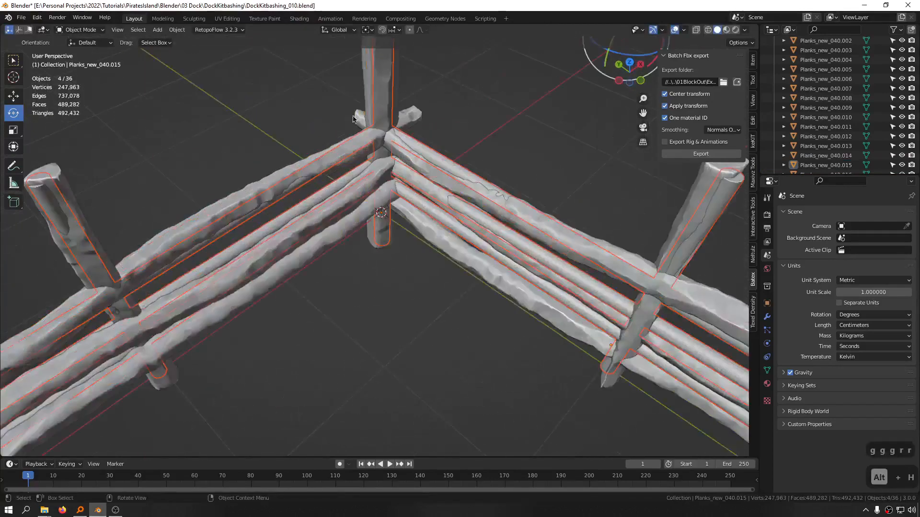
{"action": "middle_click_drag", "start_coordinate": [355, 117], "coordinate": [386, 113]}
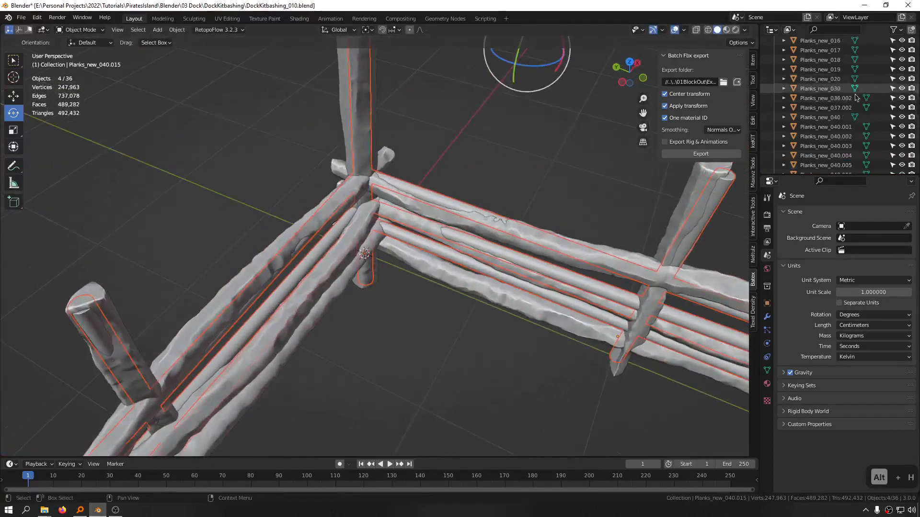
{"action": "scroll", "coordinate": [856, 100], "scroll_direction": "up", "scroll_amount": 3}
{"action": "scroll", "coordinate": [848, 109], "scroll_direction": "down", "scroll_amount": 3}
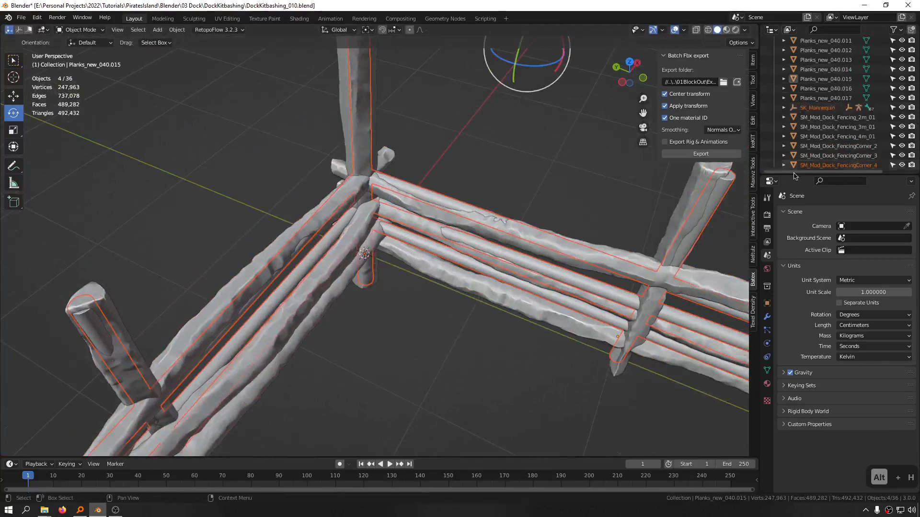
{"action": "left_click", "coordinate": [862, 165]}
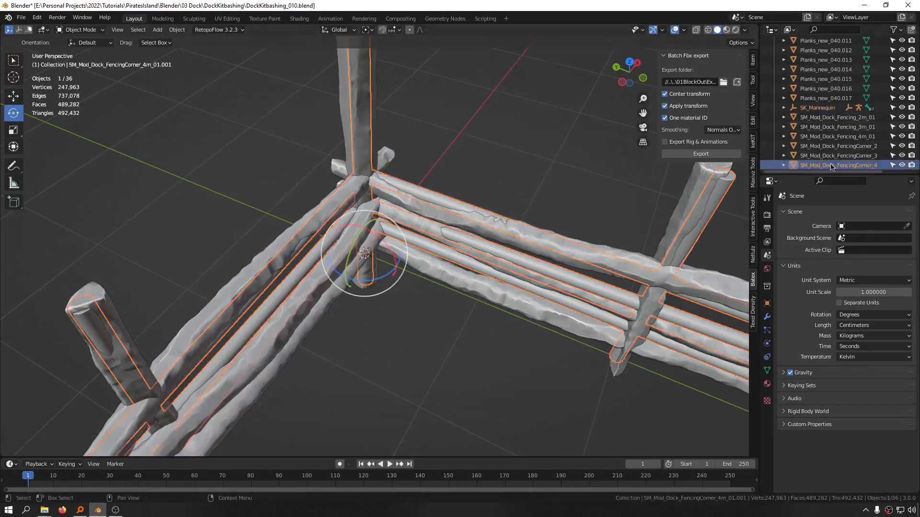
{"action": "mouse_move", "coordinate": [532, 201]}
{"action": "middle_mouse_down"}
{"action": "mouse_move", "coordinate": [504, 189]}
{"action": "mouse_move", "coordinate": [519, 188]}
{"action": "middle_mouse_up"}
{"action": "key", "text": "g"}
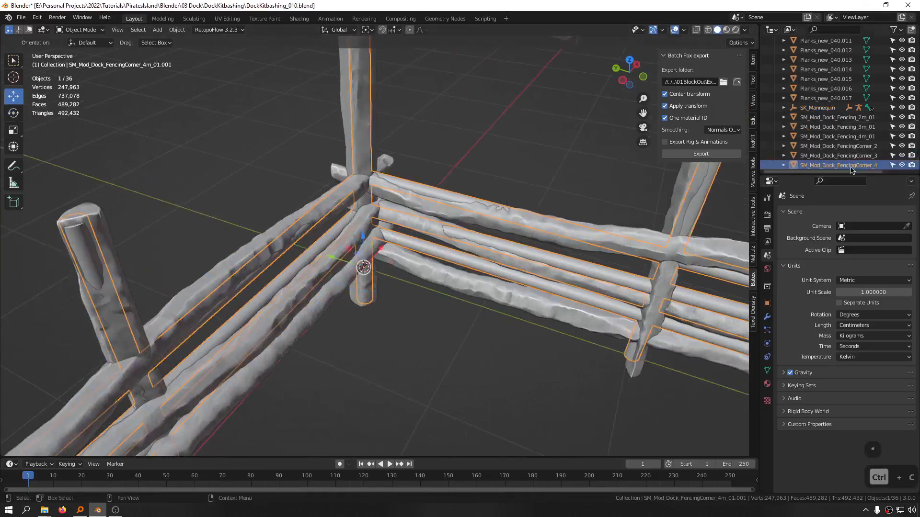
Save the file and isolate the 4 m corner's sculpted logs together with its blockout in local view
{"action": "middle_click_drag", "start_coordinate": [386, 196], "coordinate": [249, 217]}
{"action": "scroll", "coordinate": [474, 220], "scroll_direction": "down", "scroll_amount": 2}
{"action": "scroll", "coordinate": [287, 215], "scroll_direction": "down", "scroll_amount": 4}
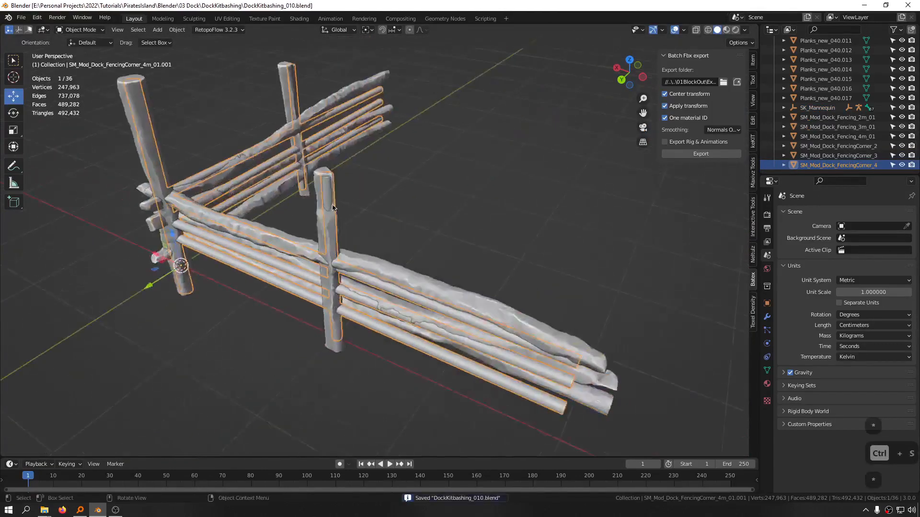
{"action": "left_click_drag", "start_coordinate": [494, 108], "coordinate": [134, 343]}
{"action": "key", "text": "ctrl+f"}
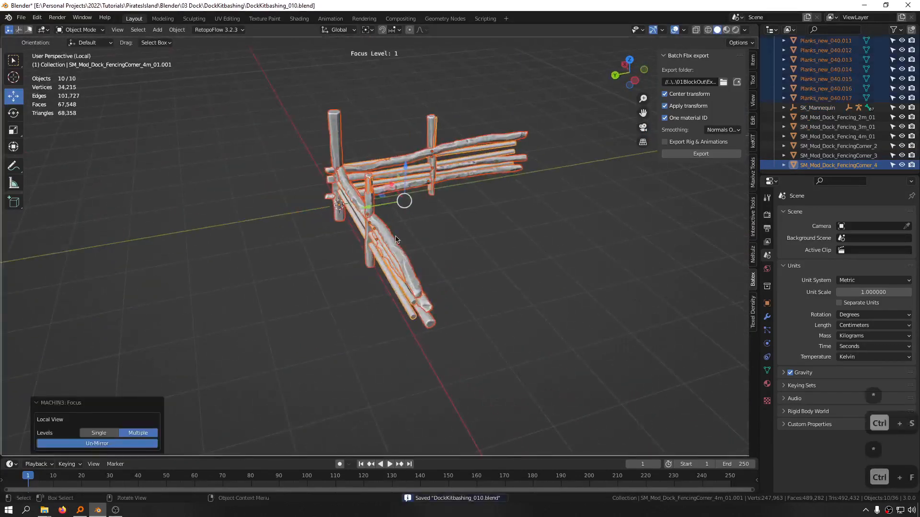
{"action": "middle_click_drag", "start_coordinate": [233, 264], "coordinate": [280, 261], "text": "shift"}
{"action": "middle_click_drag", "start_coordinate": [279, 261], "coordinate": [449, 204]}
{"action": "scroll", "coordinate": [337, 225], "scroll_direction": "up", "scroll_amount": 5}
{"action": "scroll", "coordinate": [436, 209], "scroll_direction": "down", "scroll_amount": 4}
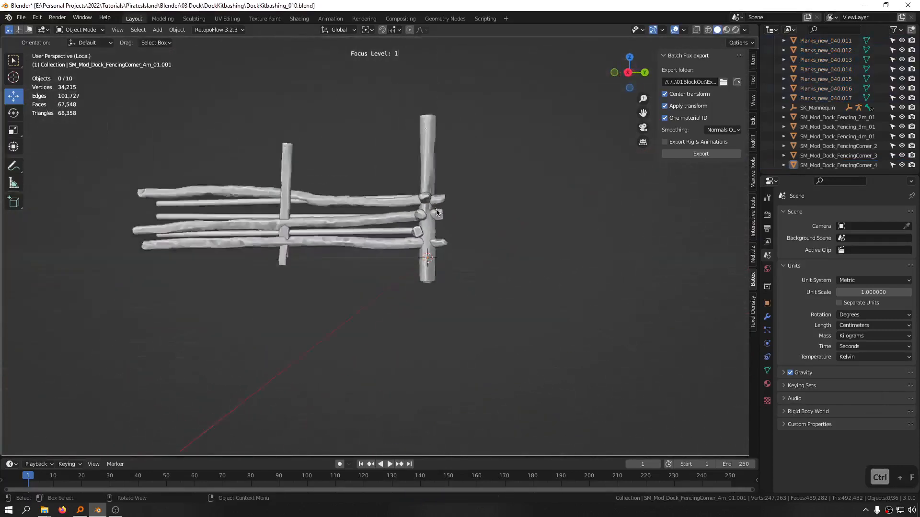
Join all sculpted poles and posts of the corner into one object, leaving the blockout separate
{"action": "key", "text": "a"}
{"action": "scroll", "coordinate": [256, 216], "scroll_direction": "up", "scroll_amount": 5}
{"action": "scroll", "coordinate": [259, 201], "scroll_direction": "up", "scroll_amount": 1}
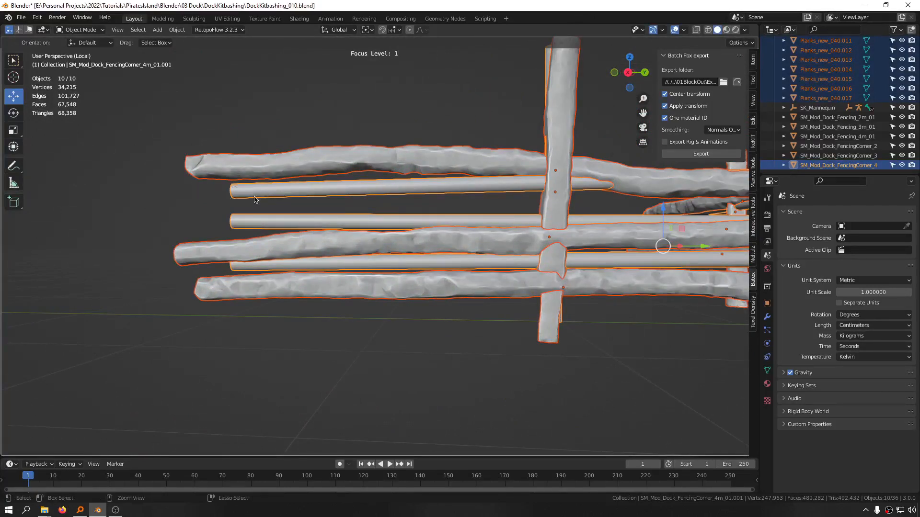
{"action": "left_click_drag", "start_coordinate": [242, 210], "coordinate": [255, 209], "text": "ctrl"}
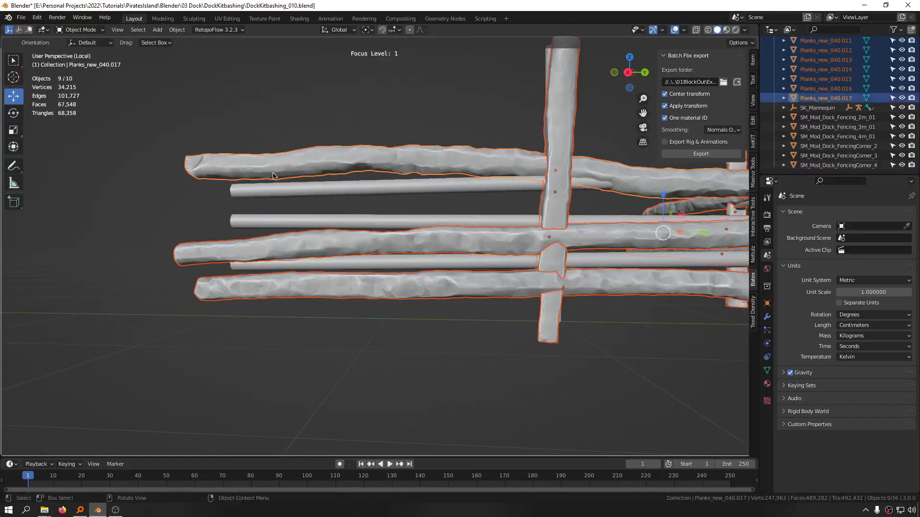
{"action": "middle_click_drag", "start_coordinate": [272, 186], "coordinate": [496, 276]}
{"action": "scroll", "coordinate": [496, 276], "scroll_direction": "down", "scroll_amount": 5}
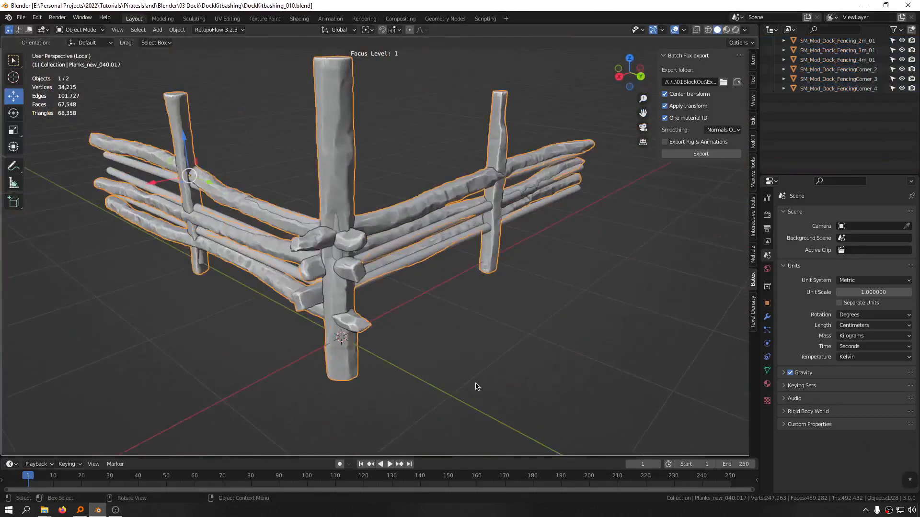
Snap the 3D cursor to the 4 m corner blockout's origin
{"action": "left_click", "coordinate": [444, 396]}
{"action": "left_click", "coordinate": [150, 188]}
{"action": "middle_click_drag", "start_coordinate": [161, 202], "coordinate": [195, 203]}
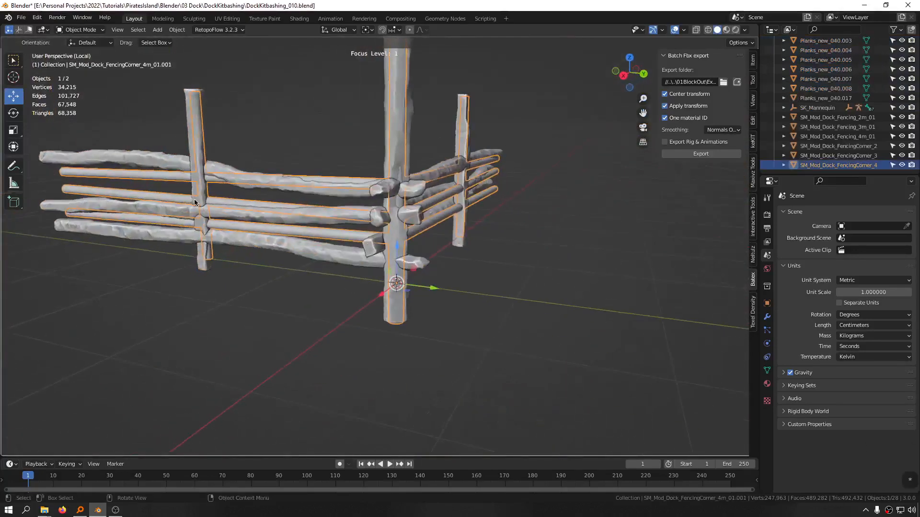
{"action": "key", "text": "shift+s"}
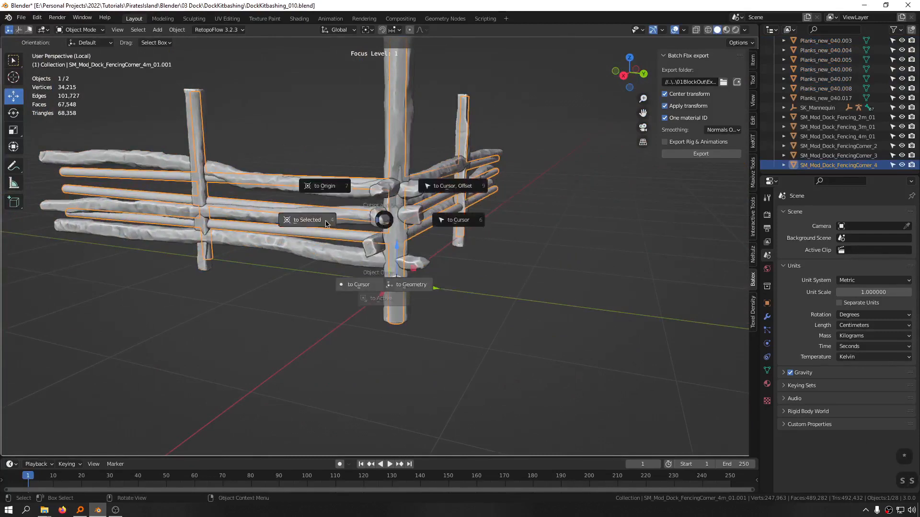
{"action": "left_click", "coordinate": [326, 223]}
{"action": "scroll", "coordinate": [359, 236], "scroll_direction": "up", "scroll_amount": 3}
Set the joined sculpted fence's origin to the 3D cursor
{"action": "left_click", "coordinate": [323, 142]}
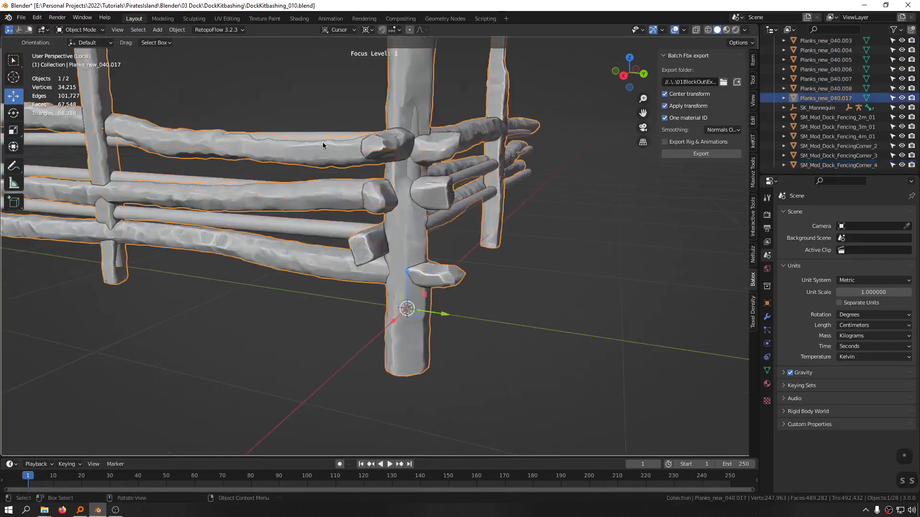
{"action": "key", "text": "shift+s"}
{"action": "left_click", "coordinate": [289, 206]}
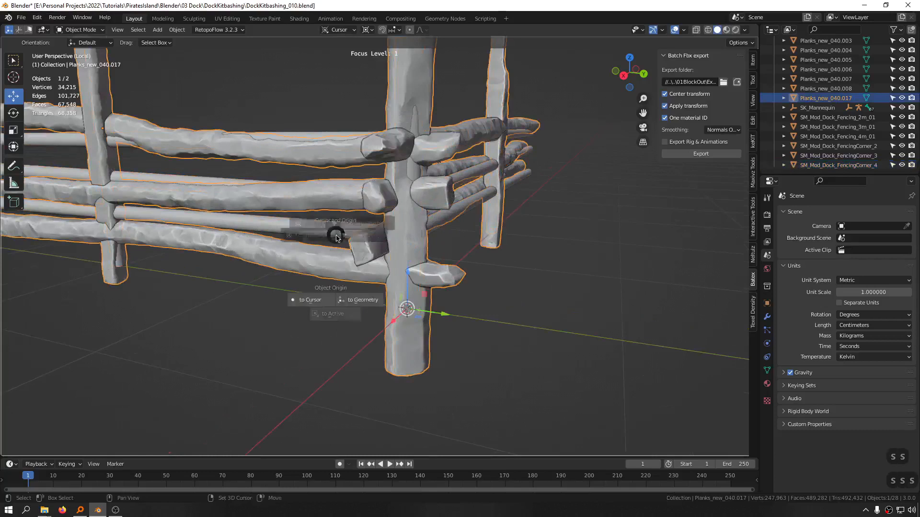
{"action": "key", "text": "shift+s"}
{"action": "left_click", "coordinate": [290, 353]}
{"action": "left_click", "coordinate": [291, 355]}
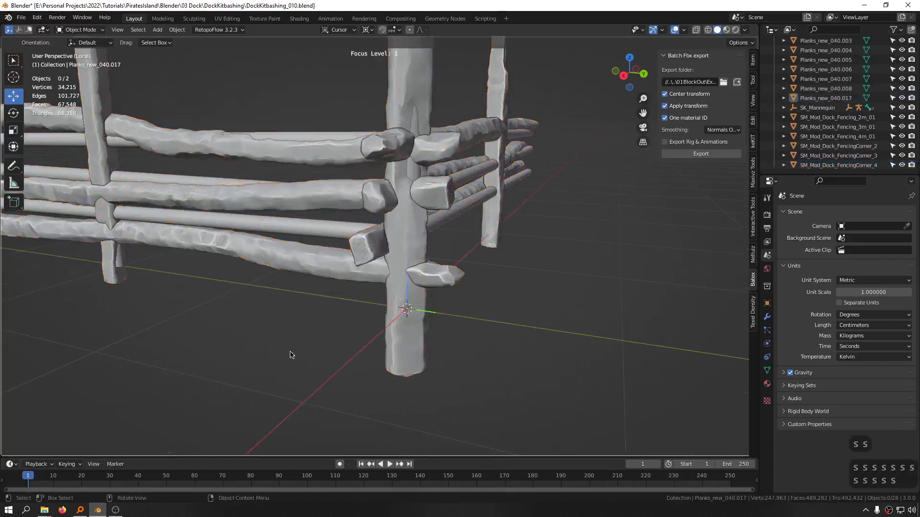
{"action": "left_click", "coordinate": [403, 310]}
{"action": "key", "text": "shift+s"}
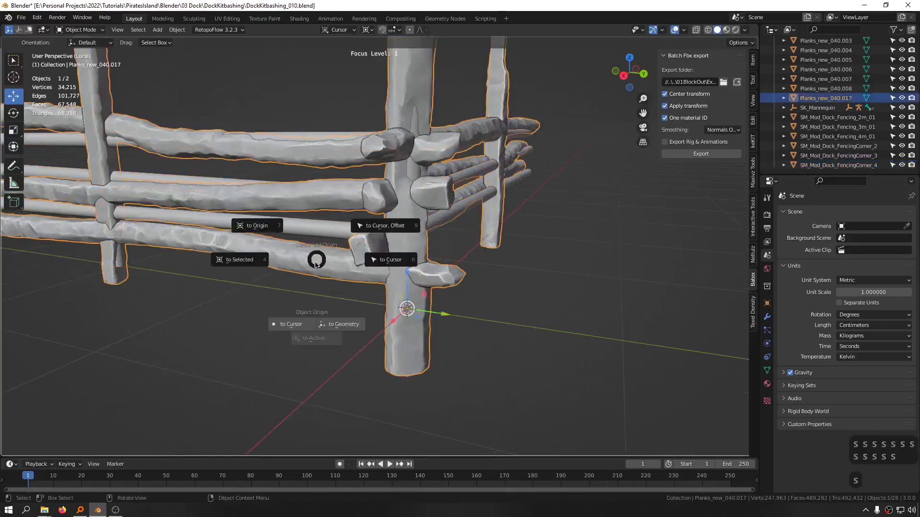
{"action": "left_click", "coordinate": [281, 329]}
{"action": "left_click", "coordinate": [288, 345]}
Delete the 4 m corner blockout that overlaps the joined sculpted fence
{"action": "left_click", "coordinate": [311, 255]}
{"action": "middle_click_drag", "start_coordinate": [311, 255], "coordinate": [434, 247]}
{"action": "left_click", "coordinate": [294, 137]}
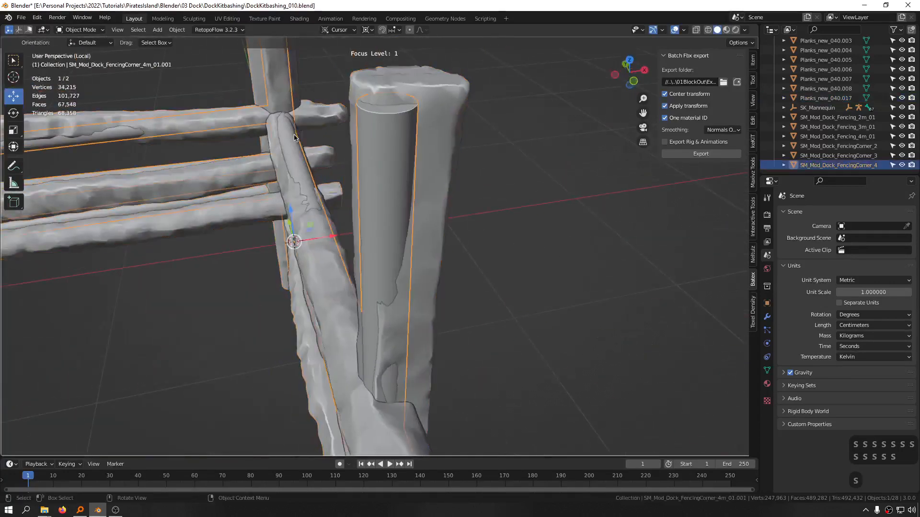
{"action": "left_click", "coordinate": [294, 137]}
{"action": "left_click", "coordinate": [292, 138]}
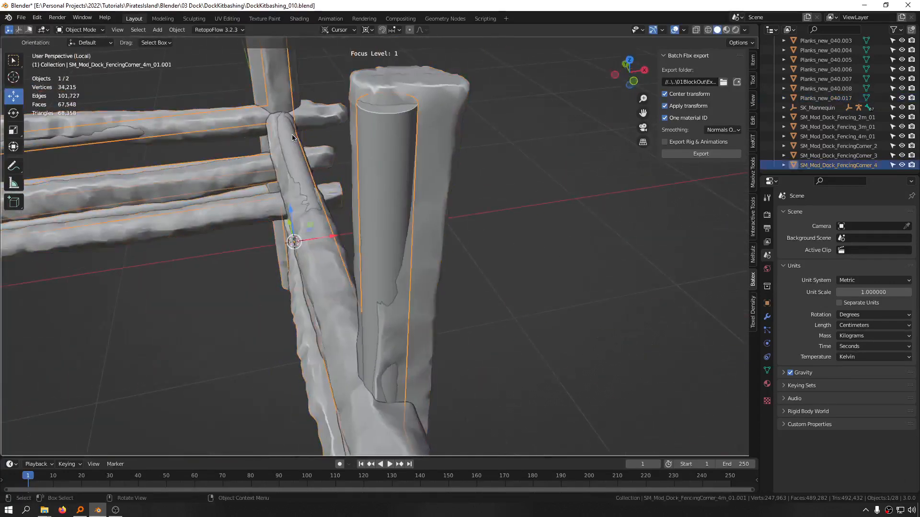
{"action": "left_click", "coordinate": [292, 137]}
{"action": "left_click", "coordinate": [292, 137]}
{"action": "left_click", "coordinate": [292, 138]}
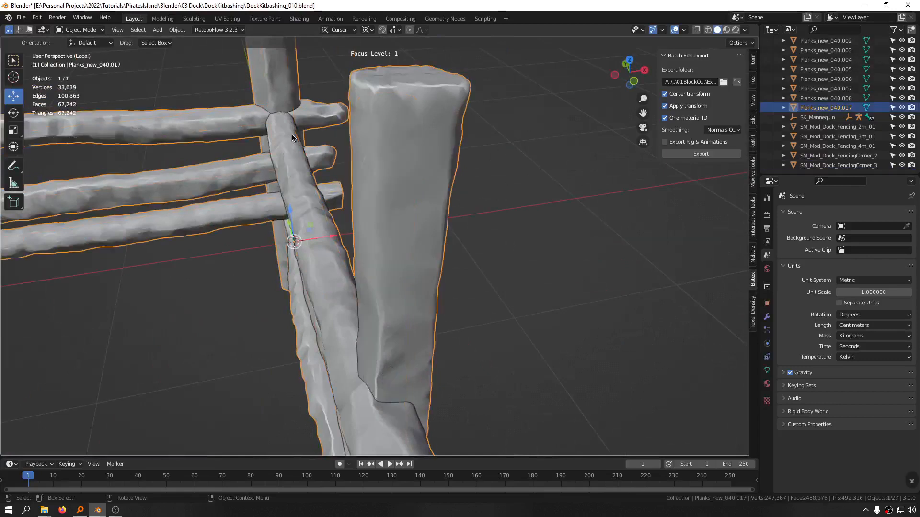
Rename the joined fence from the copied blockout name, trimmed to SM_Mod_Dock_FencingCorner_4m_, and save the file
{"action": "key", "text": "F2"}
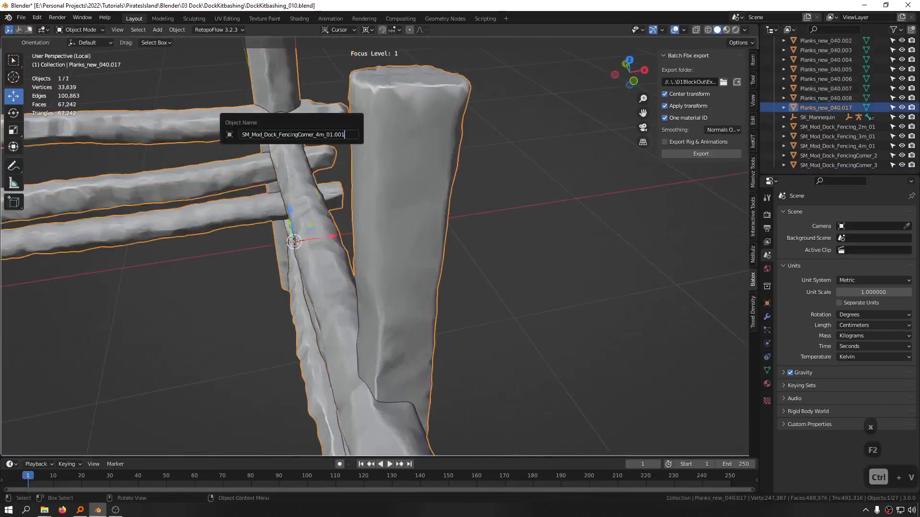
{"action": "key", "text": "Return"}
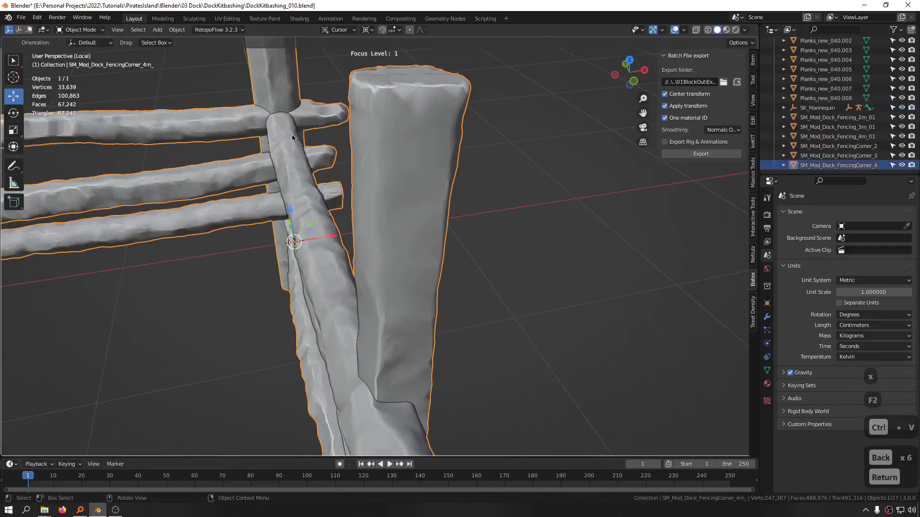
{"action": "scroll", "coordinate": [292, 134], "scroll_direction": "down", "scroll_amount": 5}
{"action": "middle_click_drag", "start_coordinate": [291, 134], "coordinate": [421, 228]}
{"action": "key", "text": "ctrl+s"}
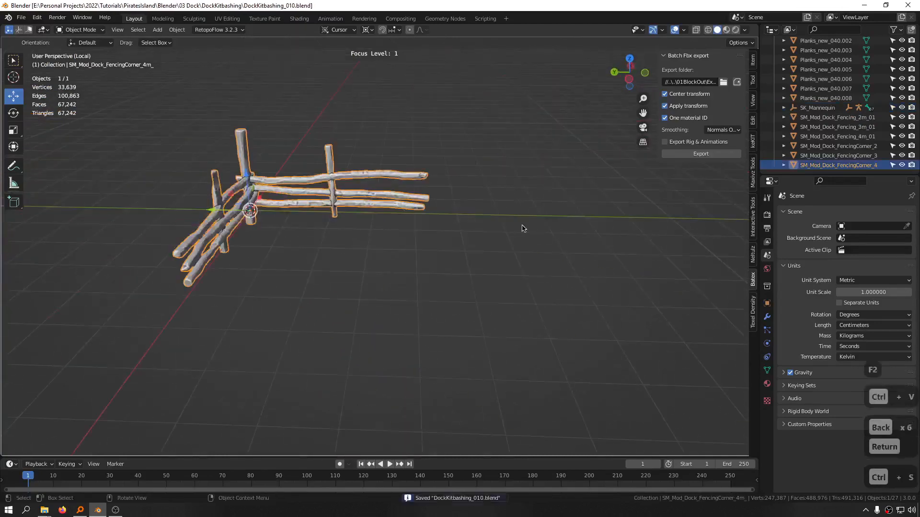
Leave local view with the finished corner and delete the mannequin standing behind it
{"action": "left_click", "coordinate": [258, 194]}
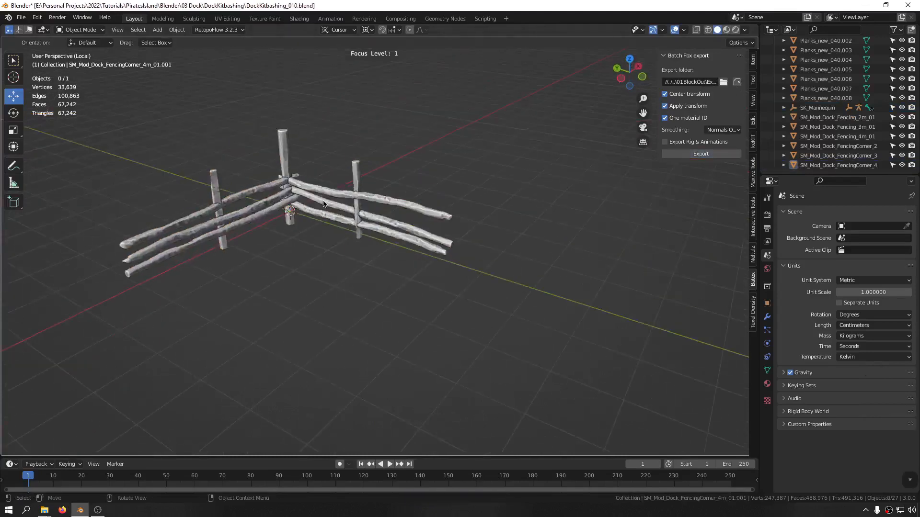
{"action": "key", "text": "ctrl+f"}
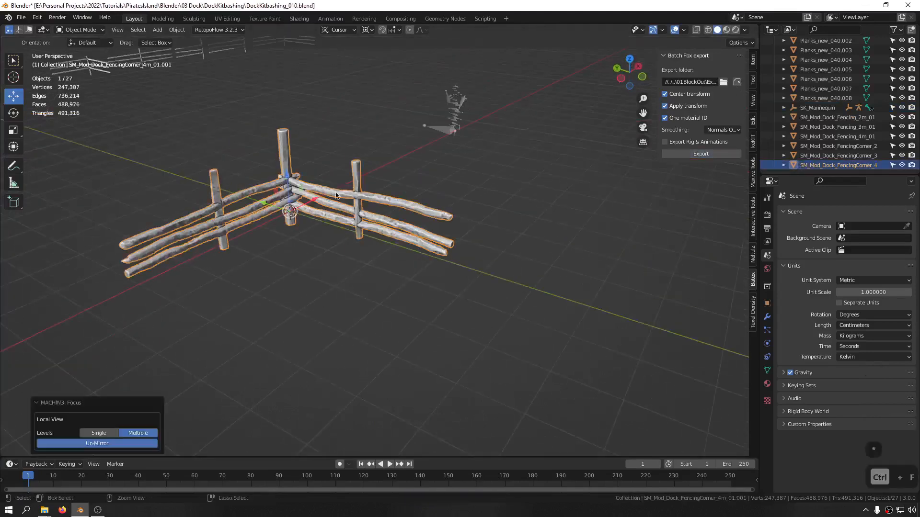
{"action": "left_click", "coordinate": [510, 189]}
{"action": "left_click", "coordinate": [434, 124]}
{"action": "key", "text": "x"}
Move the finished 4 m corner away from the world origin and clear the location of the next corner blockout
{"action": "middle_click_drag", "start_coordinate": [360, 139], "coordinate": [401, 194], "text": "shift"}
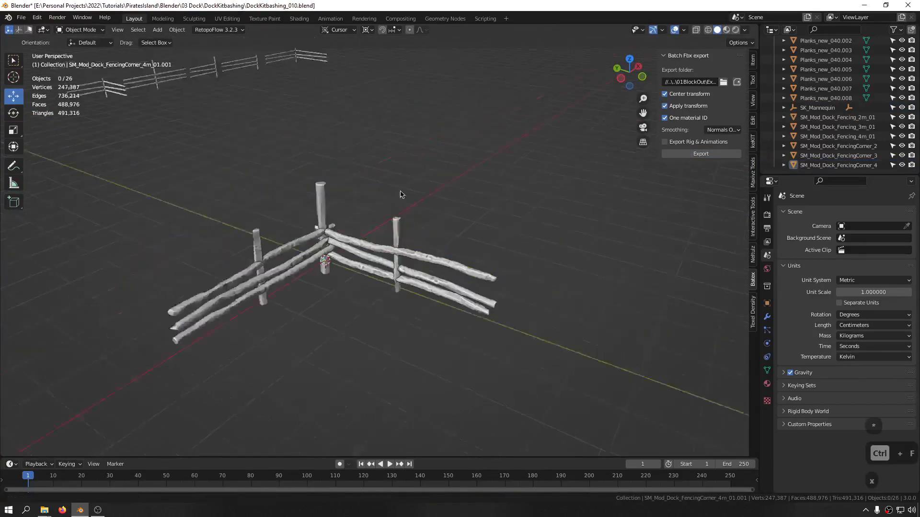
{"action": "middle_click_drag", "start_coordinate": [356, 237], "coordinate": [383, 250]}
{"action": "left_click", "coordinate": [365, 265]}
{"action": "scroll", "coordinate": [454, 262], "scroll_direction": "down", "scroll_amount": 5}
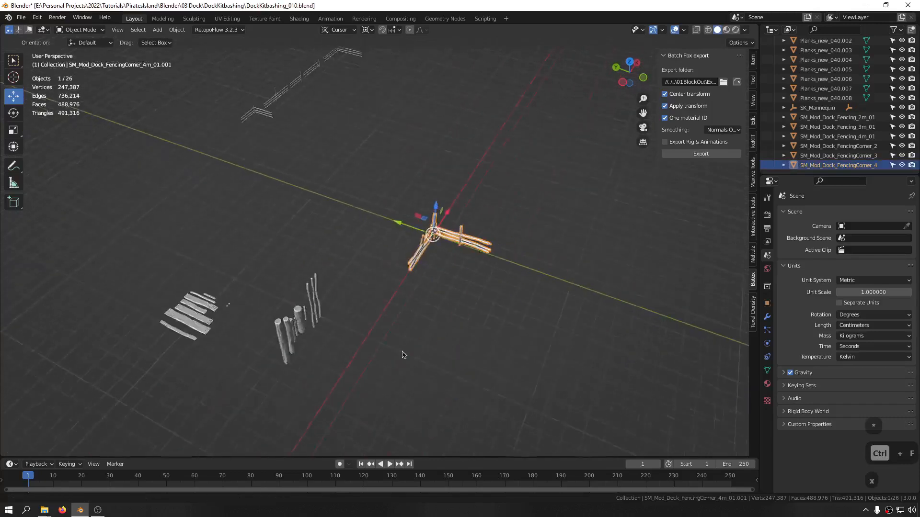
{"action": "middle_click_drag", "start_coordinate": [454, 263], "coordinate": [330, 206]}
{"action": "key", "text": "alt+g"}
{"action": "left_click", "coordinate": [230, 148]}
{"action": "key", "text": "alt+g"}
Duplicate one of the short, thin sculpted logs and clear its location to place it at the blockout's corner post
{"action": "scroll", "coordinate": [433, 207], "scroll_direction": "up", "scroll_amount": 5}
{"action": "left_click", "coordinate": [216, 168]}
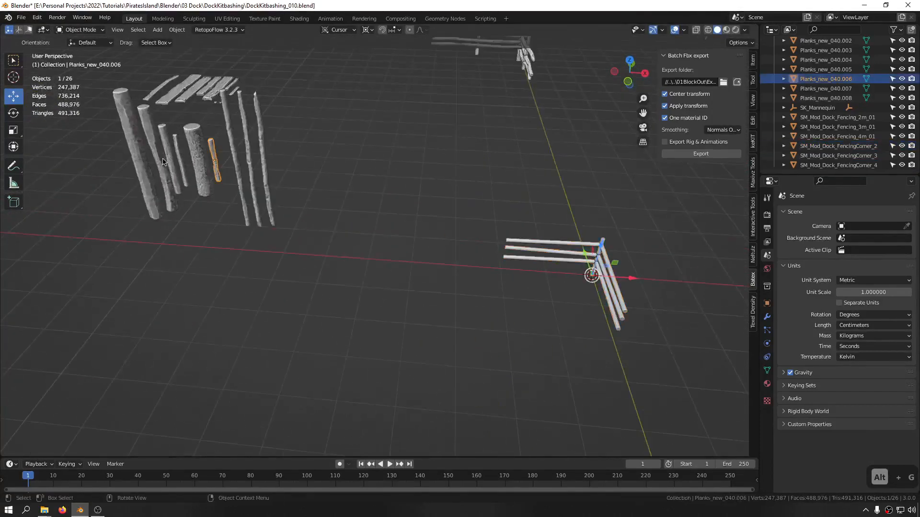
{"action": "key", "text": "shift+d"}
{"action": "key", "text": "alt+g"}
{"action": "mouse_move", "coordinate": [338, 238]}
{"action": "middle_mouse_down"}
{"action": "mouse_move", "coordinate": [376, 240]}
{"action": "mouse_move", "coordinate": [365, 220]}
{"action": "mouse_move", "coordinate": [335, 239]}
{"action": "middle_mouse_up"}
{"action": "scroll", "coordinate": [322, 253], "scroll_direction": "up", "scroll_amount": 5}
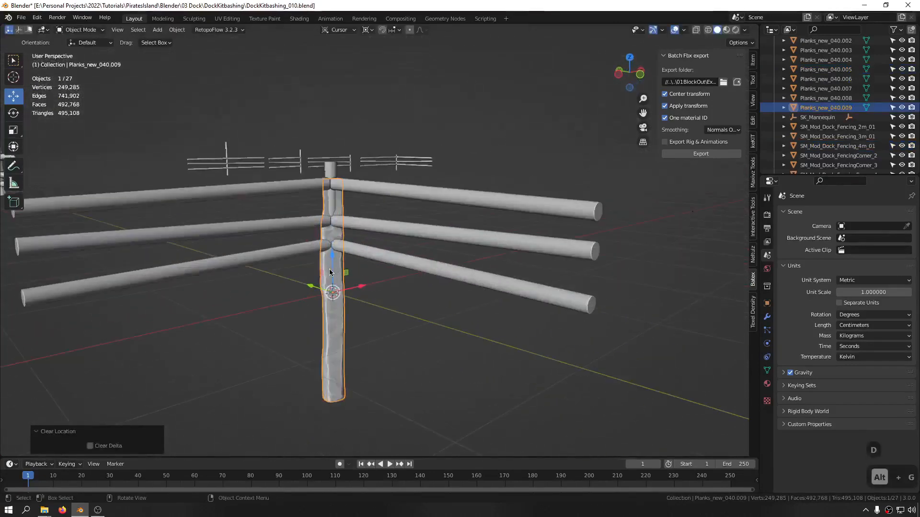
Raise the duplicated corner post about 85 cm in Z and lower it back about 9.9 cm
{"action": "left_click_drag", "start_coordinate": [329, 272], "coordinate": [341, 178]}
{"action": "left_click_drag", "start_coordinate": [341, 146], "coordinate": [340, 149]}
{"action": "middle_click_drag", "start_coordinate": [340, 149], "coordinate": [335, 179]}
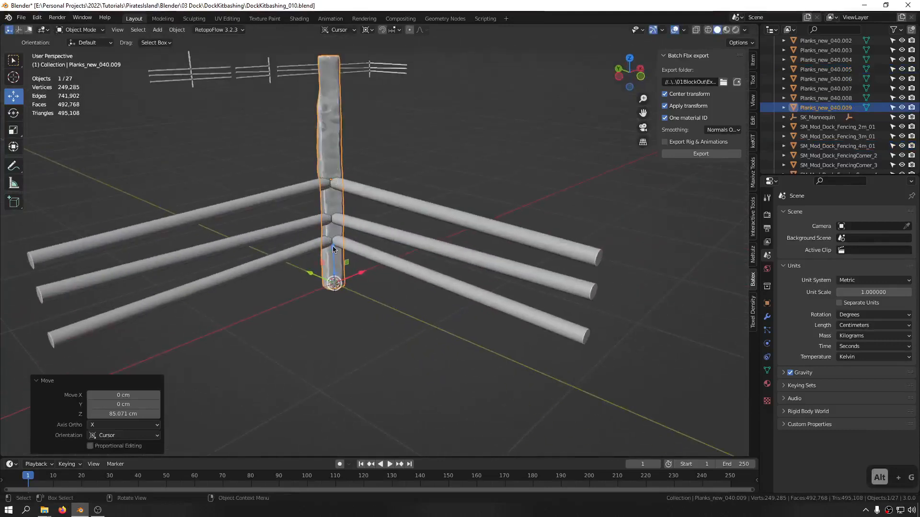
{"action": "left_click_drag", "start_coordinate": [333, 249], "coordinate": [333, 261]}
Duplicate the medium-length sculpted log Planks_new_040.004 and clear its location to bring it to the corner
{"action": "middle_click_drag", "start_coordinate": [272, 210], "coordinate": [239, 223]}
{"action": "scroll", "coordinate": [236, 221], "scroll_direction": "up", "scroll_amount": 1}
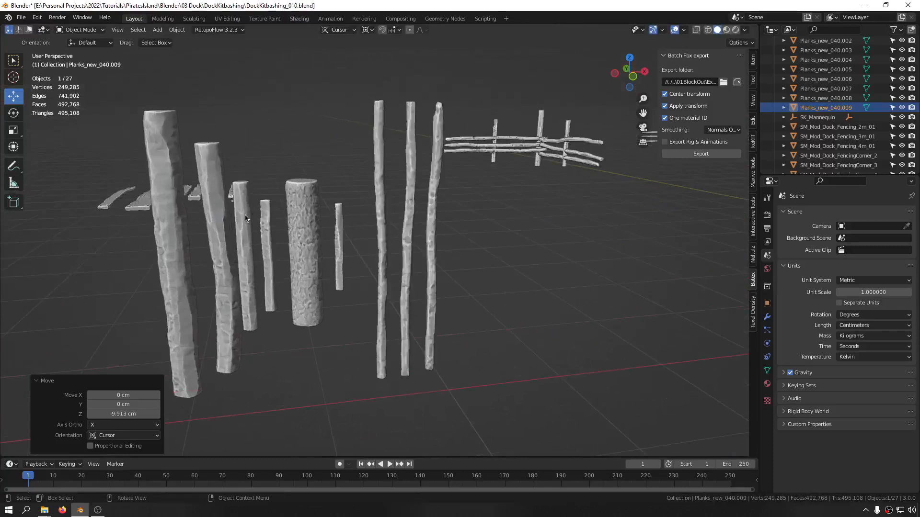
{"action": "left_click", "coordinate": [245, 218]}
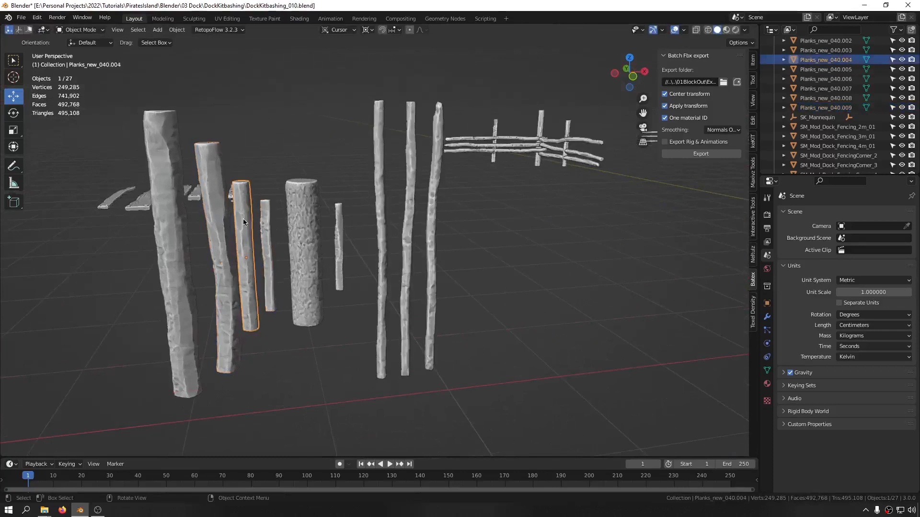
{"action": "middle_click_drag", "start_coordinate": [243, 218], "coordinate": [235, 202], "text": "shift"}
{"action": "key", "text": "shift+d"}
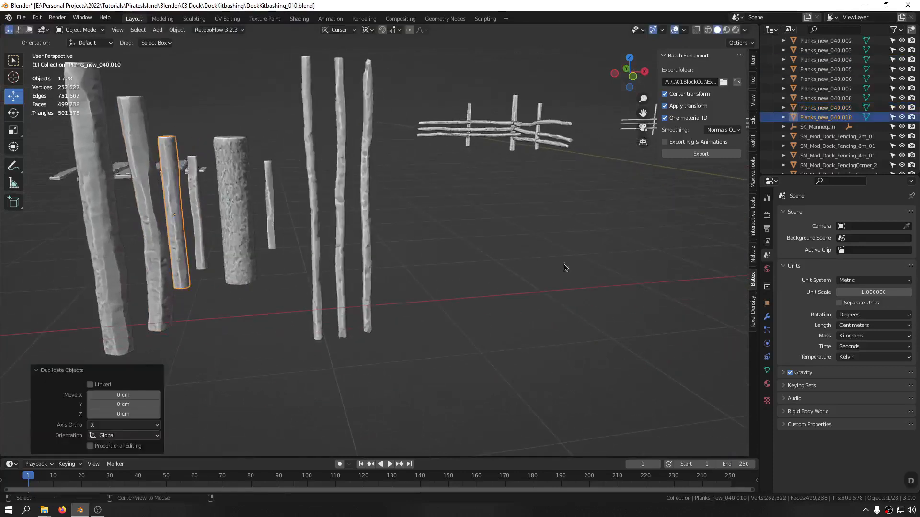
{"action": "key", "text": "alt+g"}
Rotate the duplicated medium-length log to horizontal in the front view
{"action": "key", "text": "KP_1"}
{"action": "key", "text": "r"}
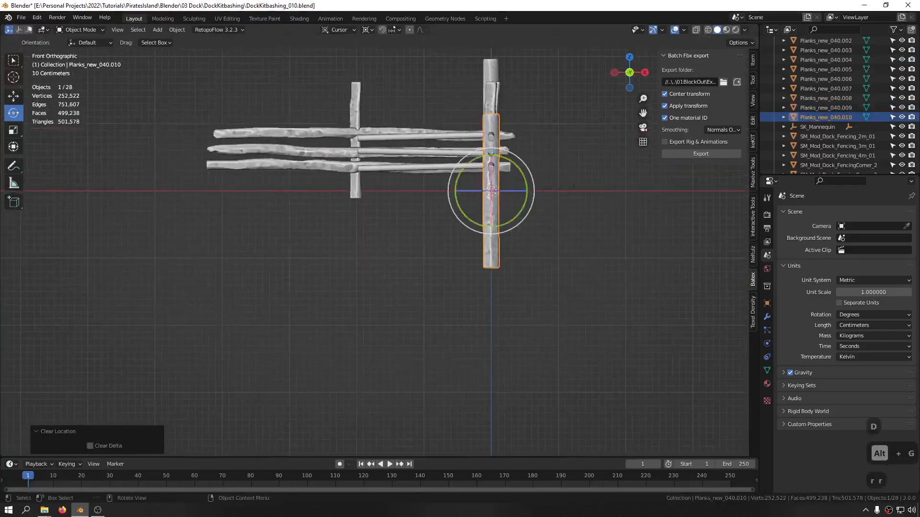
{"action": "key", "text": "r"}
{"action": "left_click", "coordinate": [527, 263]}
Move the horizontal log about -101.9 cm in X, 19.3 cm in Y and -1.5 cm in Z beside the corner post
{"action": "middle_click_drag", "start_coordinate": [527, 263], "coordinate": [390, 179]}
{"action": "key", "text": "g"}
{"action": "key", "text": "g"}
{"action": "left_click", "coordinate": [404, 219]}
{"action": "scroll", "coordinate": [475, 198], "scroll_direction": "up", "scroll_amount": 8}
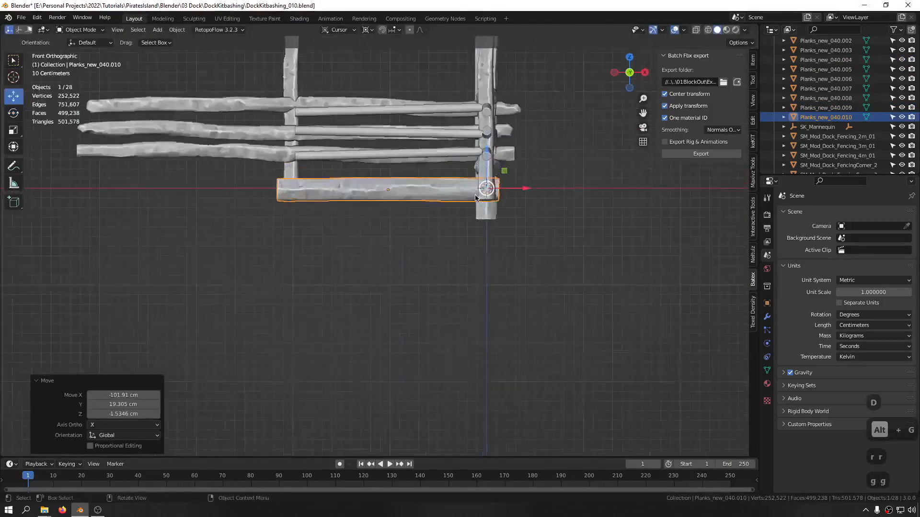
Raise the horizontal log beside the corner post about 23.7 cm in Z
{"action": "scroll", "coordinate": [475, 199], "scroll_direction": "down", "scroll_amount": 6}
{"action": "mouse_move", "coordinate": [475, 200]}
{"action": "middle_mouse_down"}
{"action": "mouse_move", "coordinate": [528, 226]}
{"action": "mouse_move", "coordinate": [476, 185]}
{"action": "middle_mouse_up"}
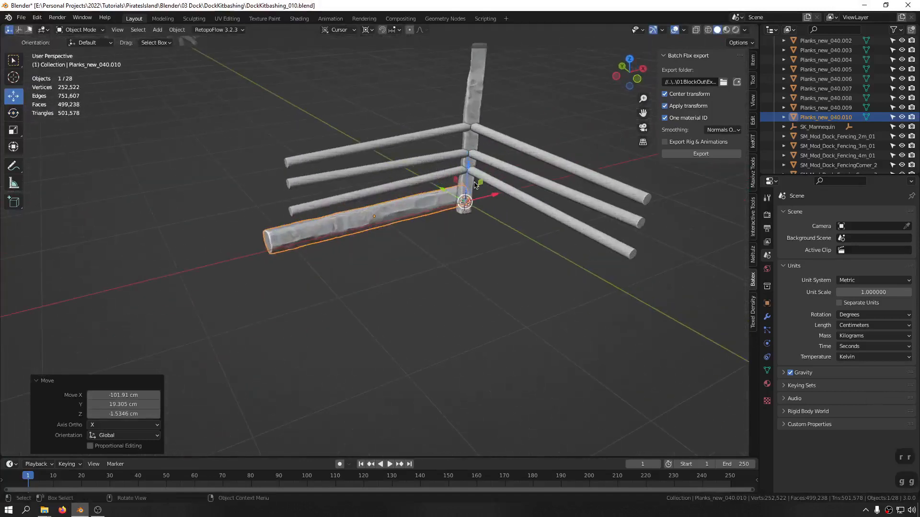
{"action": "left_click_drag", "start_coordinate": [469, 177], "coordinate": [466, 155]}
{"action": "key", "text": "ctrl+z"}
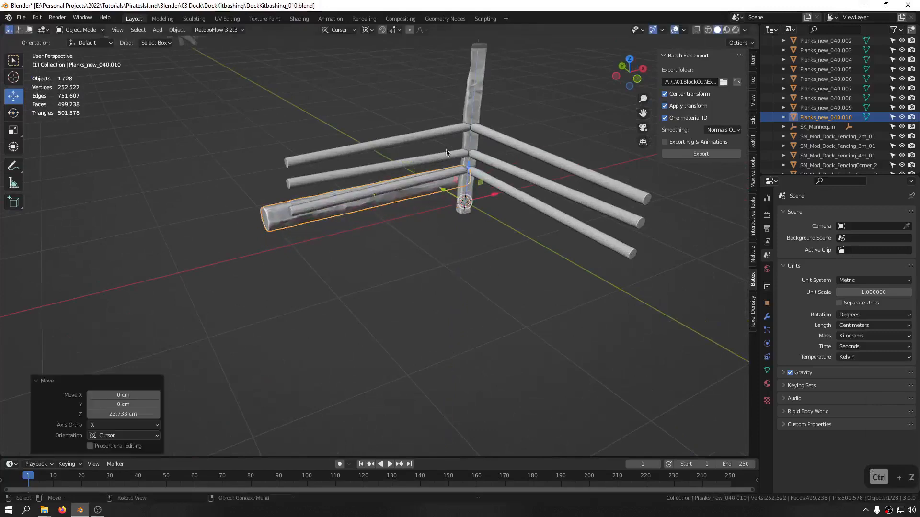
Switch the transform orientation from Cursor to Global and the pivot from the 3D cursor to the log's own centre
{"action": "mouse_move", "coordinate": [467, 155]}
{"action": "middle_mouse_down"}
{"action": "mouse_move", "coordinate": [472, 181]}
{"action": "mouse_move", "coordinate": [470, 173]}
{"action": "middle_mouse_up"}
{"action": "scroll", "coordinate": [436, 180], "scroll_direction": "up", "scroll_amount": 8}
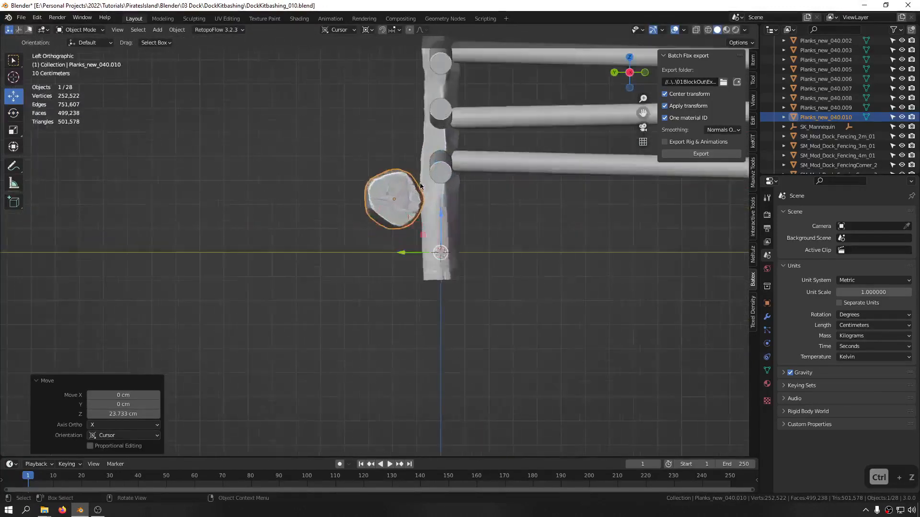
{"action": "left_click", "coordinate": [410, 200]}
{"action": "left_click", "coordinate": [433, 206]}
{"action": "left_click", "coordinate": [377, 201]}
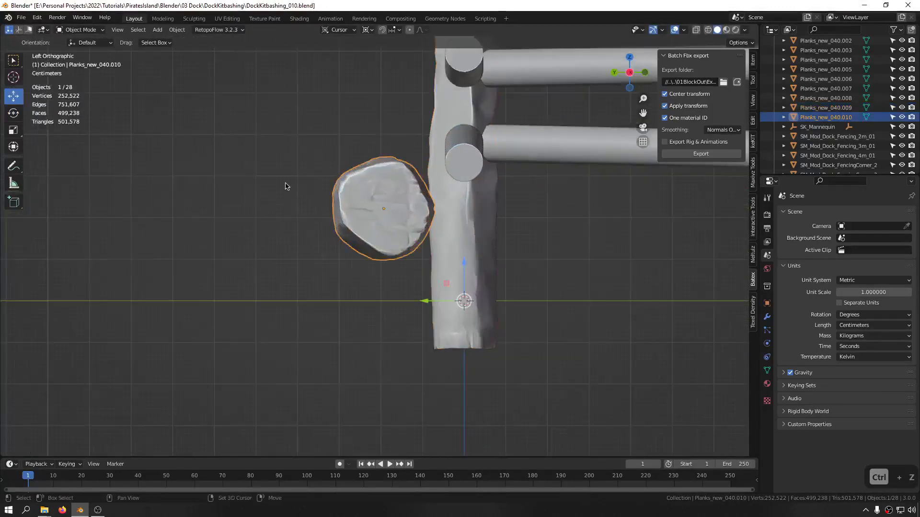
{"action": "key", "text": "shift+s"}
{"action": "left_click", "coordinate": [249, 164]}
{"action": "key", "text": "shift+s"}
{"action": "left_click", "coordinate": [201, 127]}
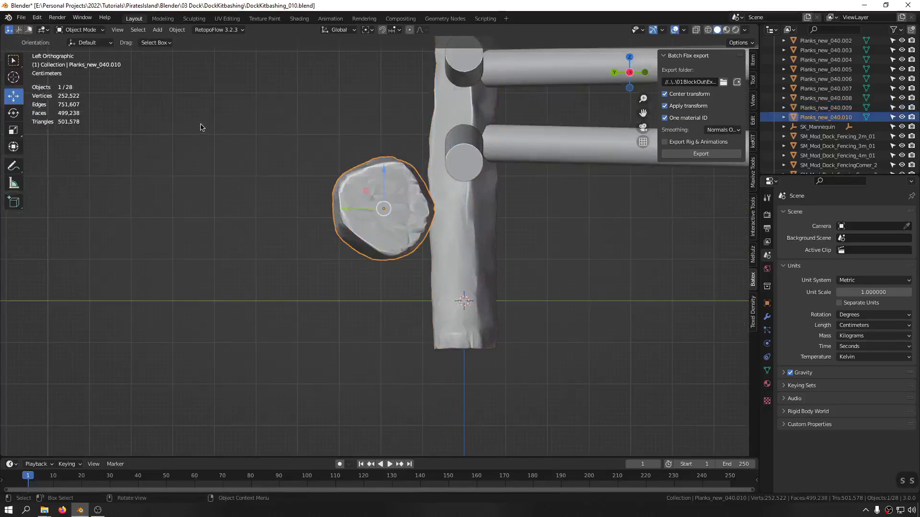
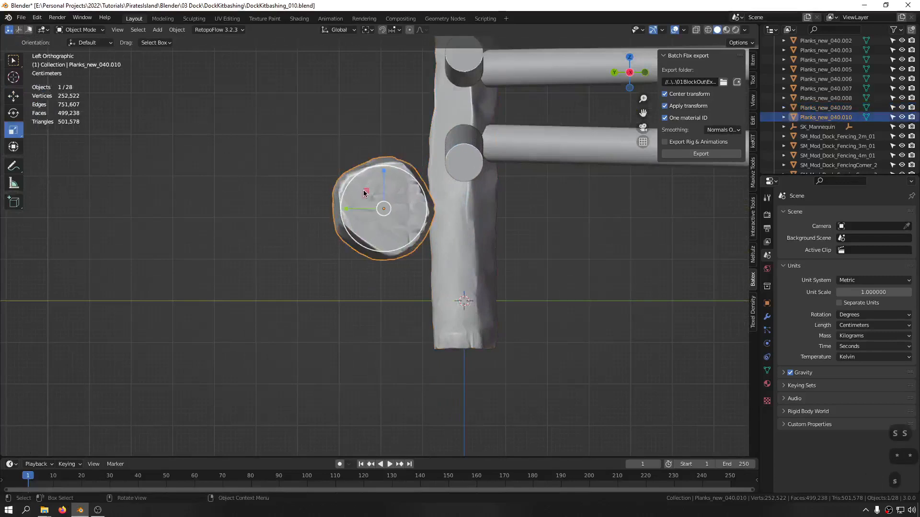
Scale down the horizontal log's cross-section in Y and Z to roughly match the blockout rail's thickness
{"action": "key", "text": "s"}
{"action": "left_click", "coordinate": [366, 191]}
{"action": "key", "text": "ctrl+z"}
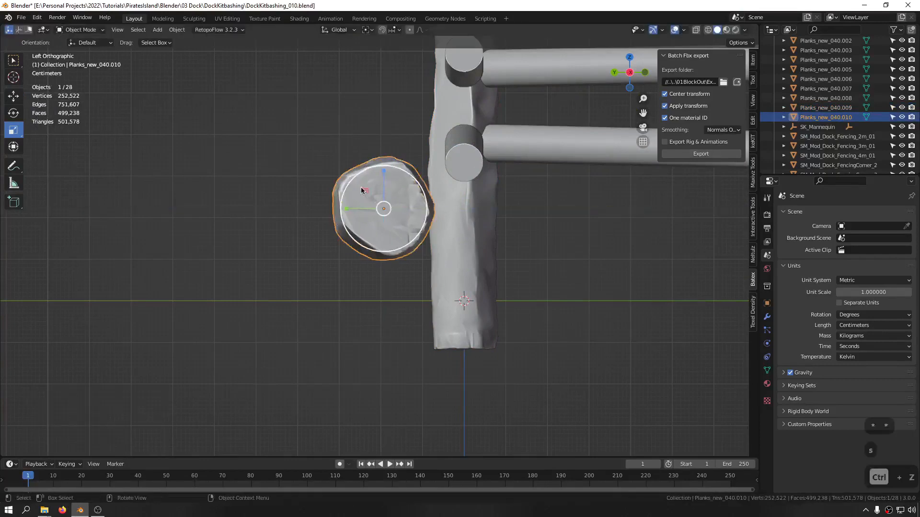
{"action": "key", "text": "s"}
{"action": "left_click", "coordinate": [375, 200]}
Move the thinned log about -19.7 cm in Y and 12.5 cm in Z onto the lowest blockout rail
{"action": "middle_click_drag", "start_coordinate": [376, 200], "coordinate": [372, 229]}
{"action": "key", "text": "g"}
{"action": "left_click", "coordinate": [504, 156]}
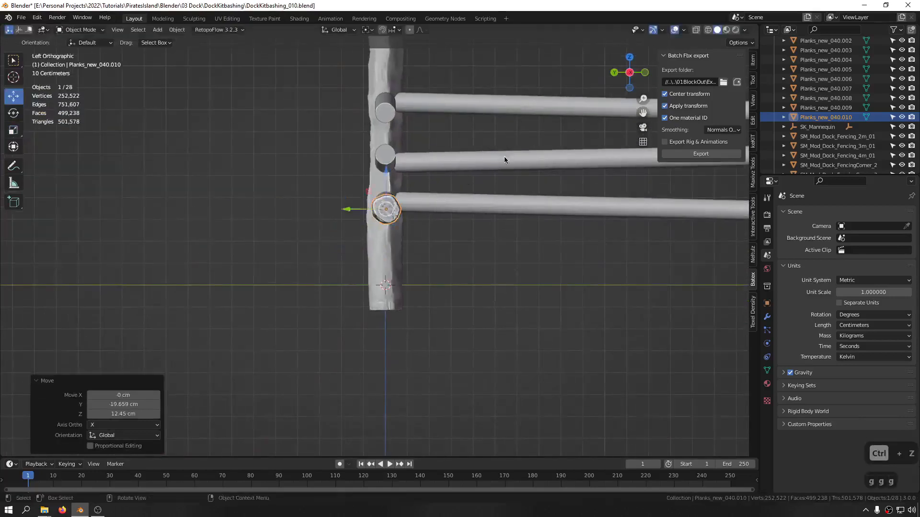
Duplicate the log for the middle and upper blockout rails, raising the topmost copy about 27.8 cm in Z
{"action": "middle_click_drag", "start_coordinate": [504, 156], "coordinate": [353, 224]}
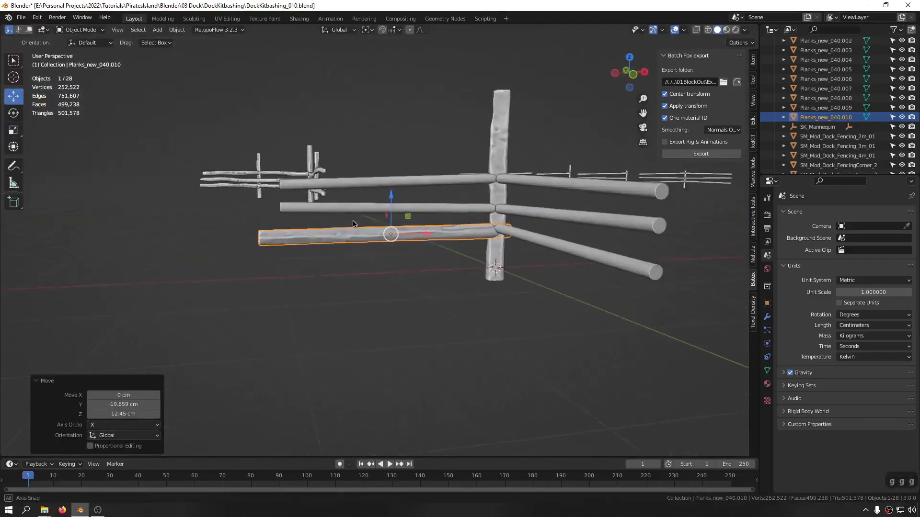
{"action": "scroll", "coordinate": [381, 222], "scroll_direction": "up", "scroll_amount": 3}
{"action": "key", "text": "shift+d"}
{"action": "right_click", "coordinate": [394, 216]}
{"action": "left_click_drag", "start_coordinate": [397, 210], "coordinate": [401, 129]}
{"action": "key", "text": "shift+d"}
{"action": "right_click", "coordinate": [400, 174]}
{"action": "middle_click_drag", "start_coordinate": [401, 129], "coordinate": [99, 185]}
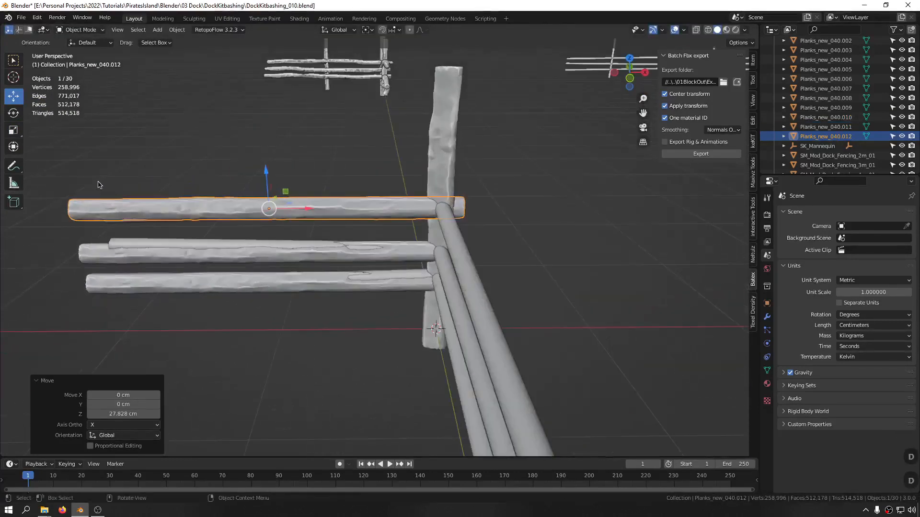
Duplicate the three sculpted rails in place and rotate the copies in the top view toward the corner's other arm
{"action": "left_click_drag", "start_coordinate": [79, 338], "coordinate": [78, 341]}
{"action": "mouse_move", "coordinate": [230, 225]}
{"action": "middle_mouse_down"}
{"action": "mouse_move", "coordinate": [273, 296]}
{"action": "mouse_move", "coordinate": [272, 321]}
{"action": "mouse_move", "coordinate": [236, 218]}
{"action": "middle_mouse_up"}
{"action": "key", "text": "shift+d"}
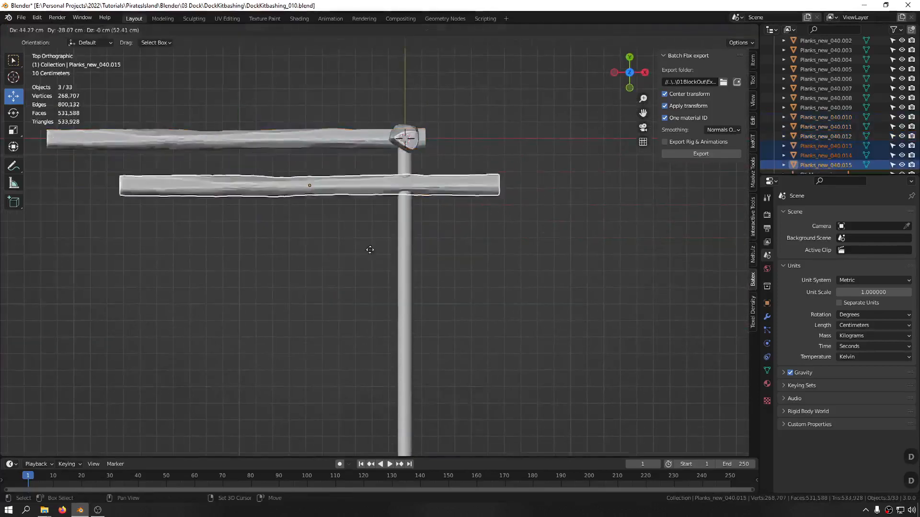
{"action": "right_click", "coordinate": [370, 250]}
{"action": "key", "text": "r"}
{"action": "key", "text": "r"}
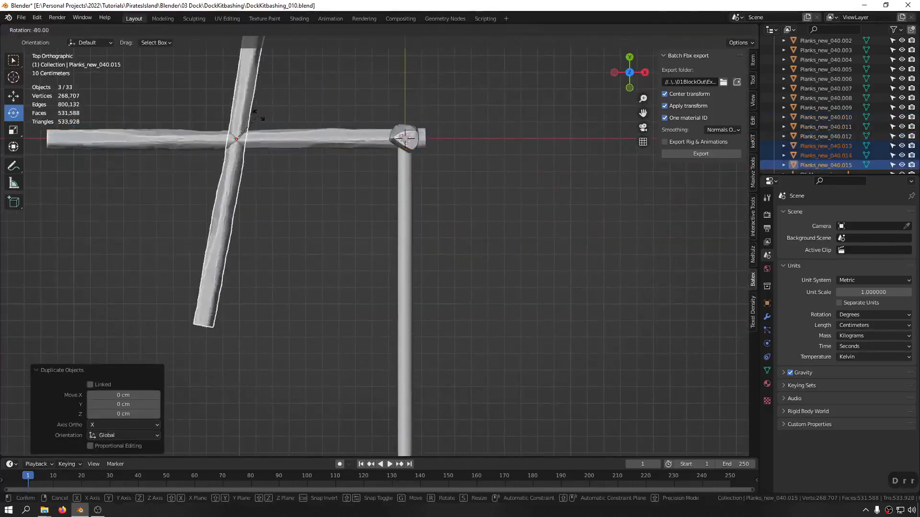
{"action": "left_click", "coordinate": [256, 118], "text": "ctrl"}
Move the three rotated rails about 89.4 cm in X and -115.2 cm in Y and adjust their angle in the top view
{"action": "key", "text": "g"}
{"action": "key", "text": "g"}
{"action": "left_click", "coordinate": [511, 359]}
{"action": "key", "text": "r"}
{"action": "key", "text": "r"}
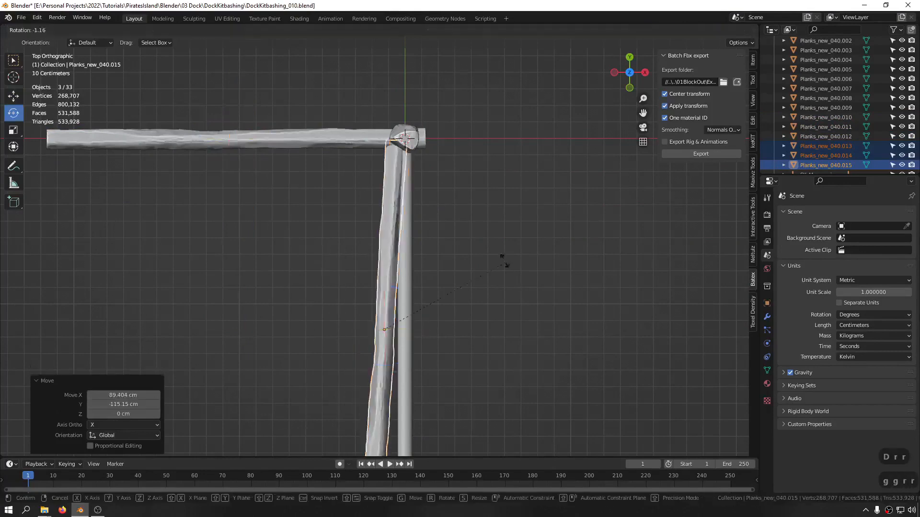
{"action": "left_click", "coordinate": [499, 259]}
Shift the three rails about 13.6 cm in X and 8.4 cm in Y and align them with the second blockout arm
{"action": "key", "text": "g"}
{"action": "key", "text": "g"}
{"action": "left_click", "coordinate": [524, 244]}
{"action": "key", "text": "r"}
{"action": "key", "text": "r"}
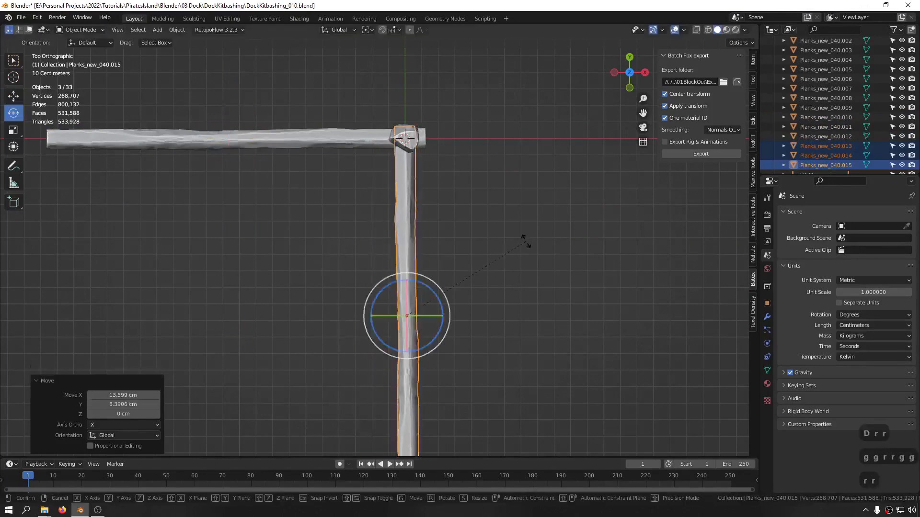
{"action": "left_click", "coordinate": [526, 241]}
Isolate the sculpted post and rails in local view, leaving the corner blockout out of the selection
{"action": "middle_click_drag", "start_coordinate": [357, 343], "coordinate": [238, 138]}
{"action": "left_click", "coordinate": [522, 198]}
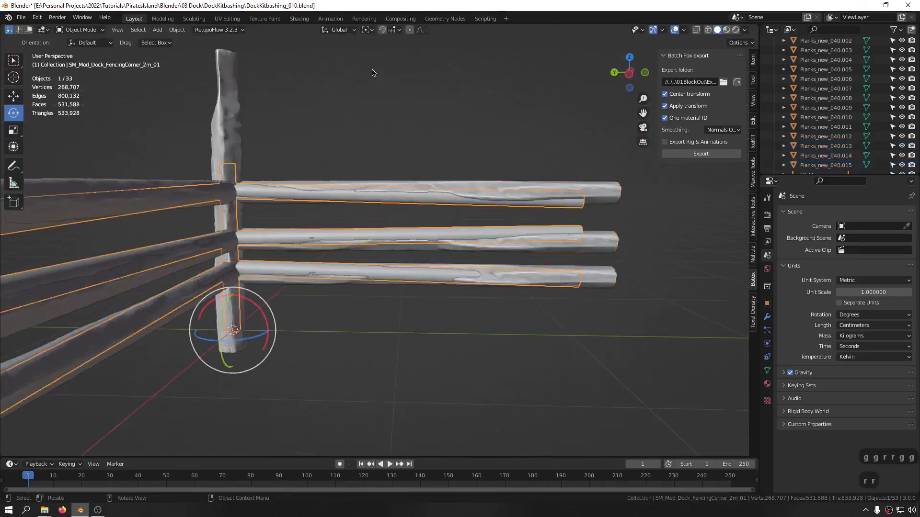
{"action": "left_click_drag", "start_coordinate": [371, 72], "coordinate": [151, 422]}
{"action": "scroll", "coordinate": [615, 228], "scroll_direction": "up", "scroll_amount": 3}
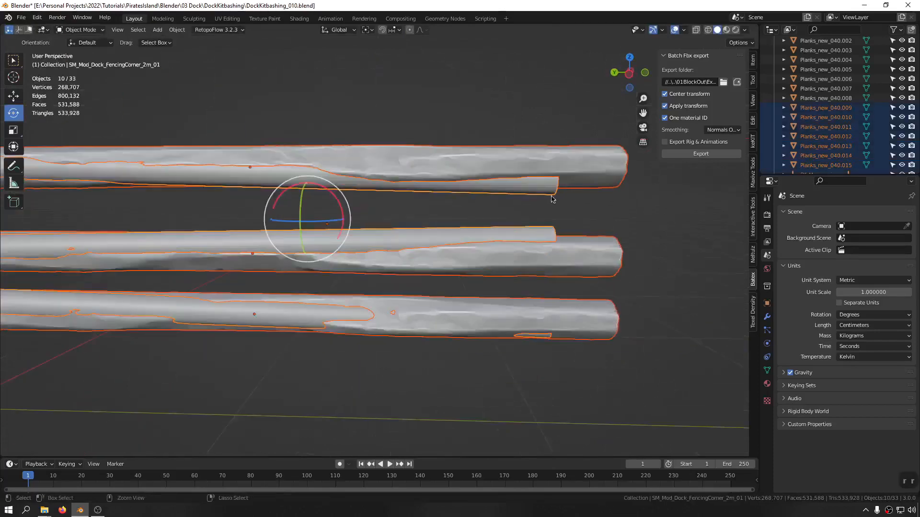
{"action": "left_click_drag", "start_coordinate": [515, 199], "coordinate": [516, 199], "text": "ctrl"}
{"action": "key", "text": "ctrl+f"}
{"action": "middle_click_drag", "start_coordinate": [513, 222], "coordinate": [481, 227]}
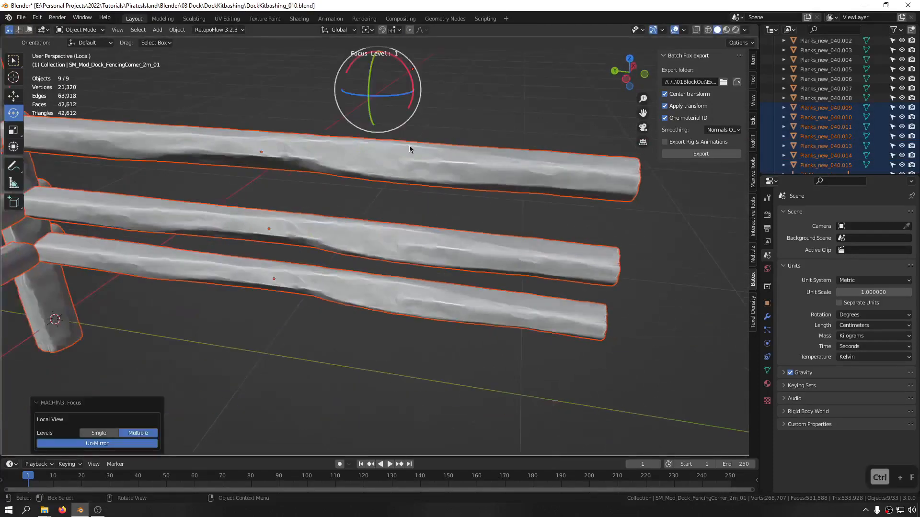
Roll the second arm's upper rail about its length and rotate its middle rail 51° about Y to vary them
{"action": "left_click", "coordinate": [409, 146]}
{"action": "middle_click_drag", "start_coordinate": [409, 145], "coordinate": [253, 154]}
{"action": "left_click_drag", "start_coordinate": [255, 152], "coordinate": [261, 160]}
{"action": "left_click", "coordinate": [272, 244]}
{"action": "left_click_drag", "start_coordinate": [263, 223], "coordinate": [255, 276]}
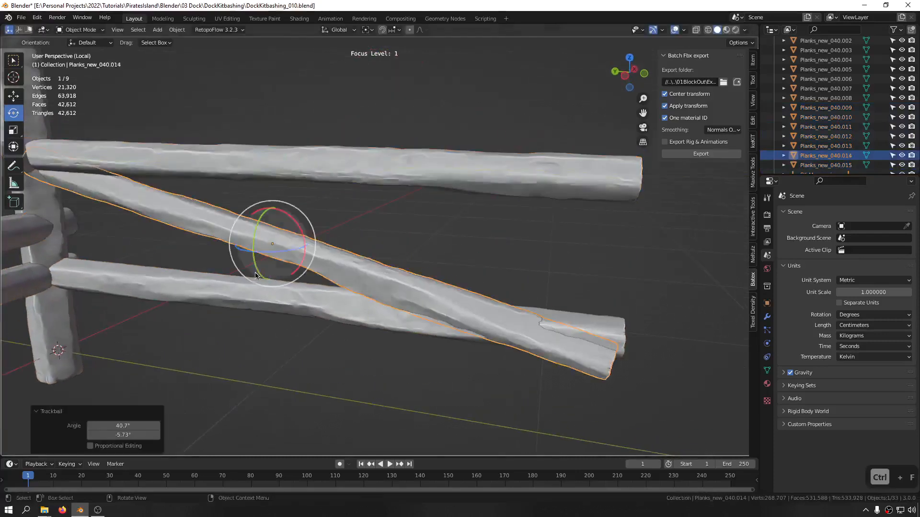
{"action": "key", "text": "ctrl+z"}
{"action": "left_click_drag", "start_coordinate": [256, 234], "coordinate": [264, 231]}
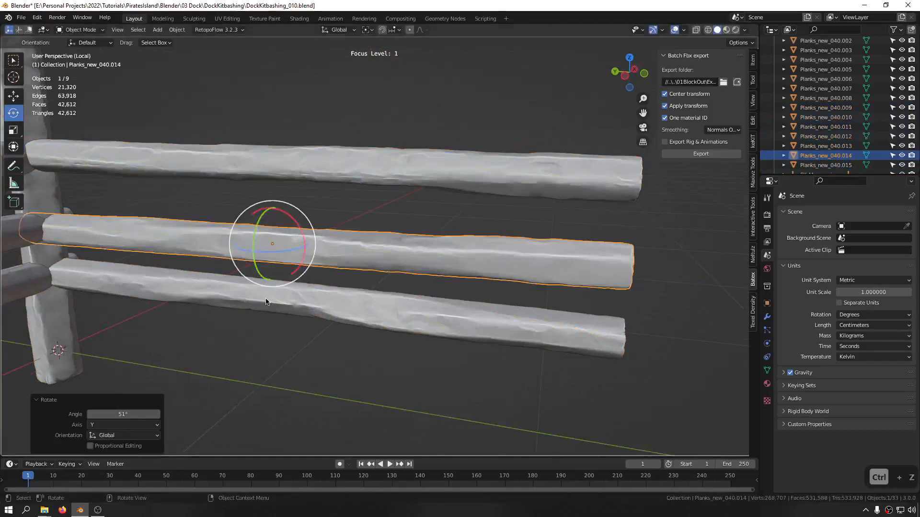
Rotate the second arm's lowest rail -78.4° about Y and 180° about X, and adjust its height
{"action": "left_click", "coordinate": [267, 301]}
{"action": "left_click_drag", "start_coordinate": [263, 287], "coordinate": [294, 187]}
{"action": "left_click_drag", "start_coordinate": [259, 287], "coordinate": [267, 331]}
{"action": "middle_click_drag", "start_coordinate": [268, 325], "coordinate": [289, 240]}
{"action": "mouse_move", "coordinate": [302, 308]}
{"action": "middle_mouse_down"}
{"action": "mouse_move", "coordinate": [295, 334]}
{"action": "mouse_move", "coordinate": [293, 316]}
{"action": "middle_mouse_up"}
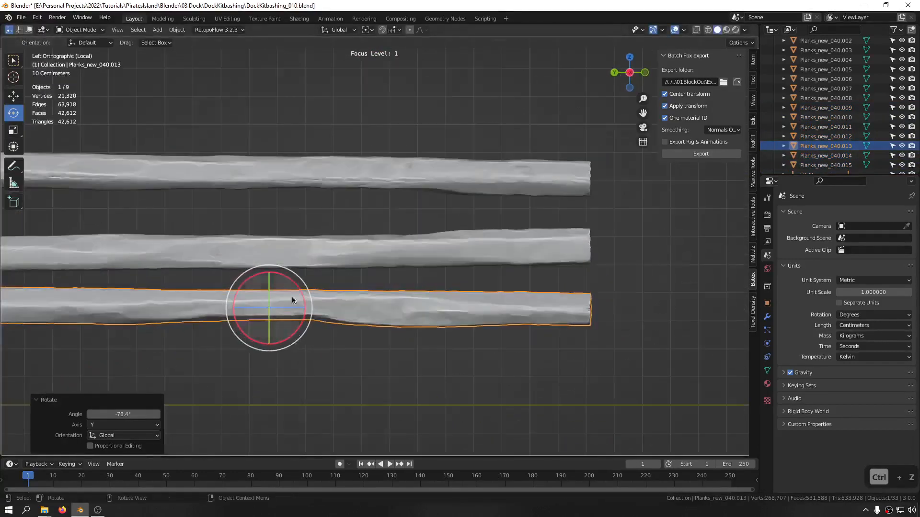
{"action": "left_click_drag", "start_coordinate": [292, 281], "coordinate": [242, 322]}
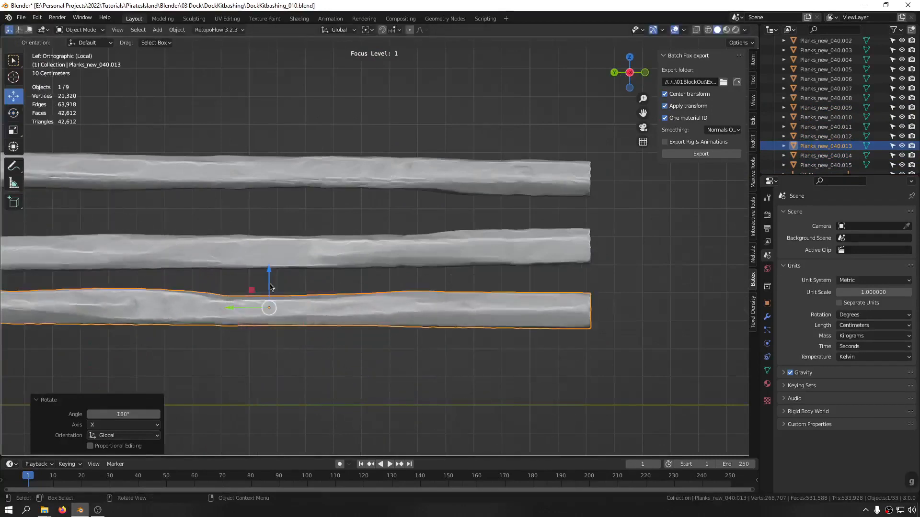
{"action": "left_click_drag", "start_coordinate": [270, 288], "coordinate": [270, 300]}
Rotate the upper and middle rails of the first arm to vary their visible surfaces
{"action": "left_click", "coordinate": [407, 113]}
{"action": "middle_click_drag", "start_coordinate": [448, 173], "coordinate": [382, 213], "text": "shift"}
{"action": "left_click", "coordinate": [360, 184]}
{"action": "key", "text": "r"}
{"action": "key", "text": "r"}
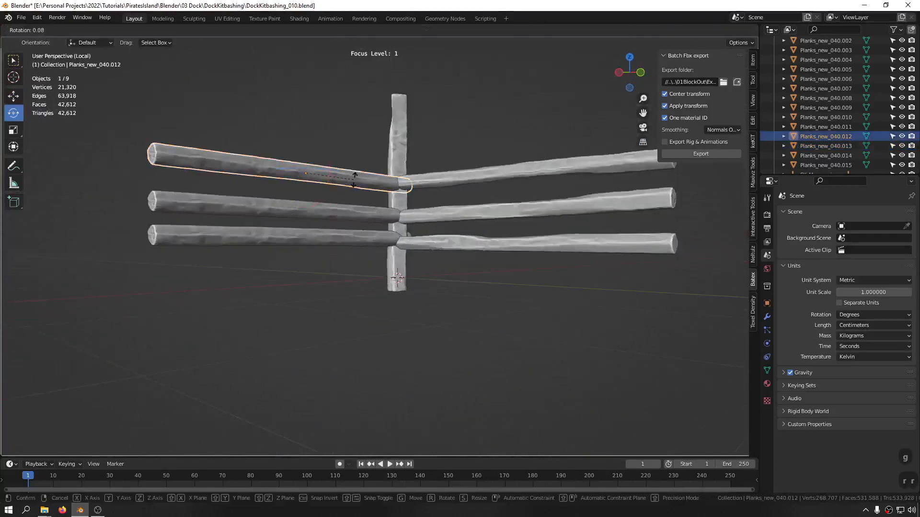
{"action": "left_click", "coordinate": [350, 181]}
{"action": "left_click", "coordinate": [257, 211]}
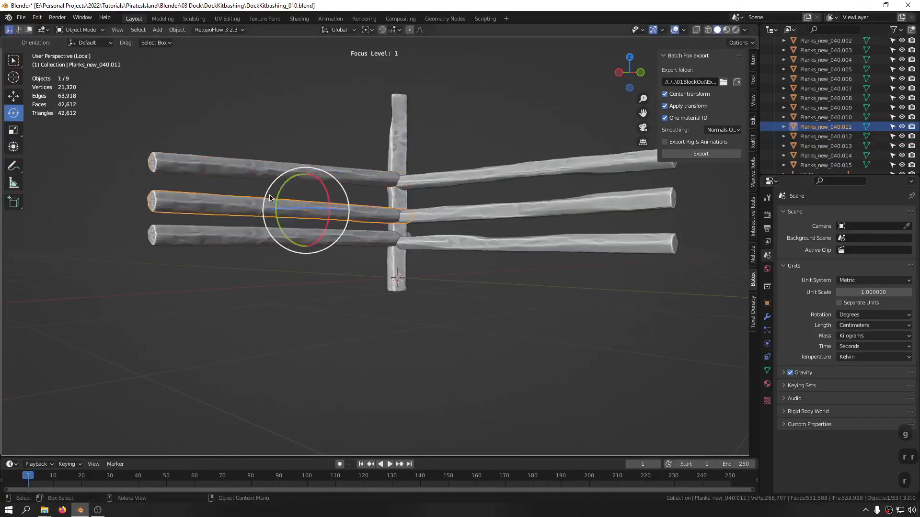
{"action": "left_click_drag", "start_coordinate": [279, 199], "coordinate": [318, 226]}
Reorient the first arm's lowest rail and roll its upper rail once more for variation
{"action": "left_click", "coordinate": [239, 239]}
{"action": "key", "text": "g"}
{"action": "key", "text": "r"}
{"action": "left_click", "coordinate": [272, 181]}
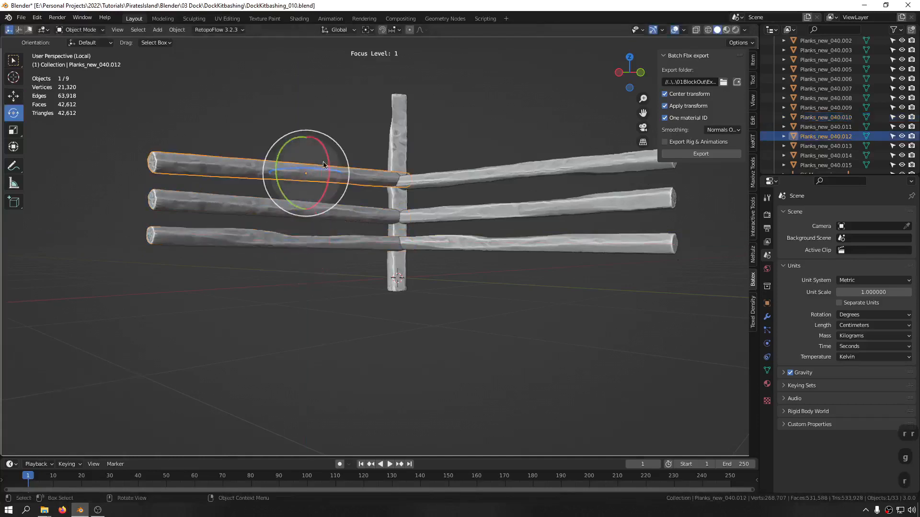
{"action": "left_click_drag", "start_coordinate": [287, 145], "coordinate": [289, 143]}
{"action": "left_click", "coordinate": [290, 94]}
{"action": "middle_click_drag", "start_coordinate": [362, 144], "coordinate": [368, 174]}
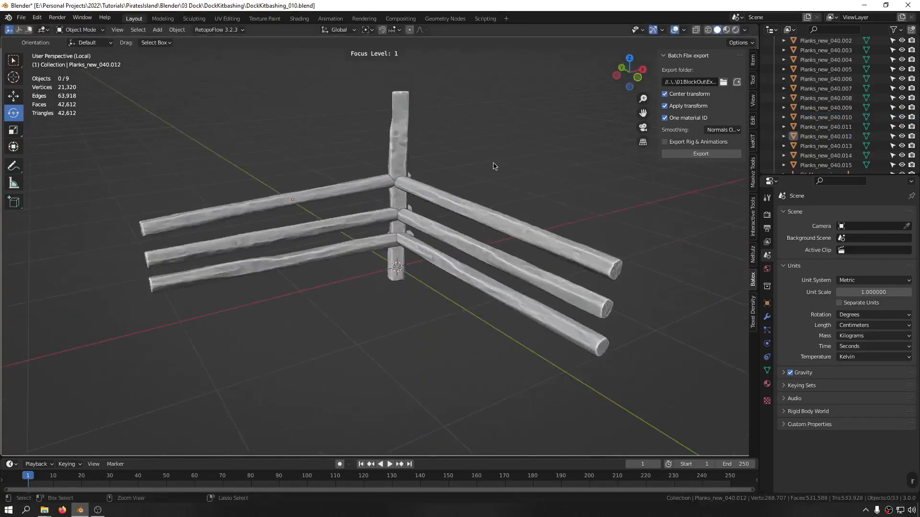
Join the six sculpted rails into the corner post Planks_new_040.009 and leave local view
{"action": "left_click_drag", "start_coordinate": [495, 166], "coordinate": [227, 340]}
{"action": "left_click", "coordinate": [403, 141], "text": "shift"}
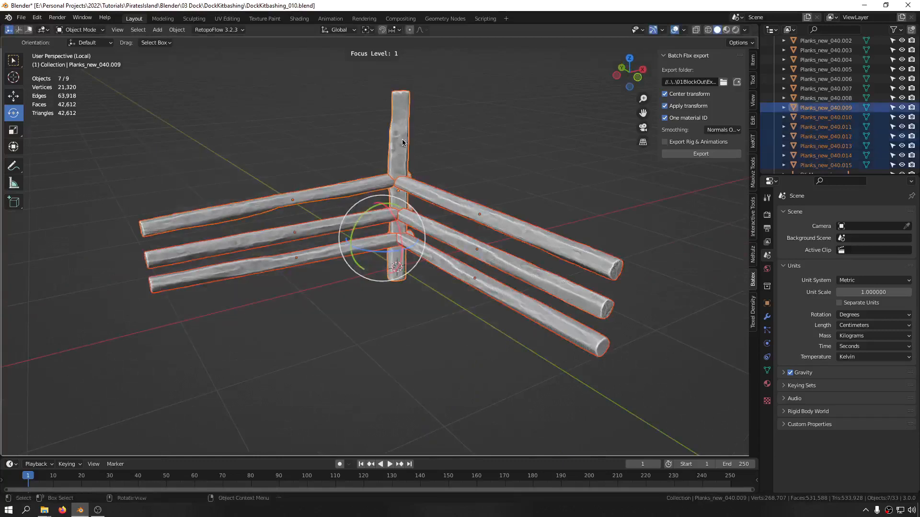
{"action": "key", "text": "ctrl+j"}
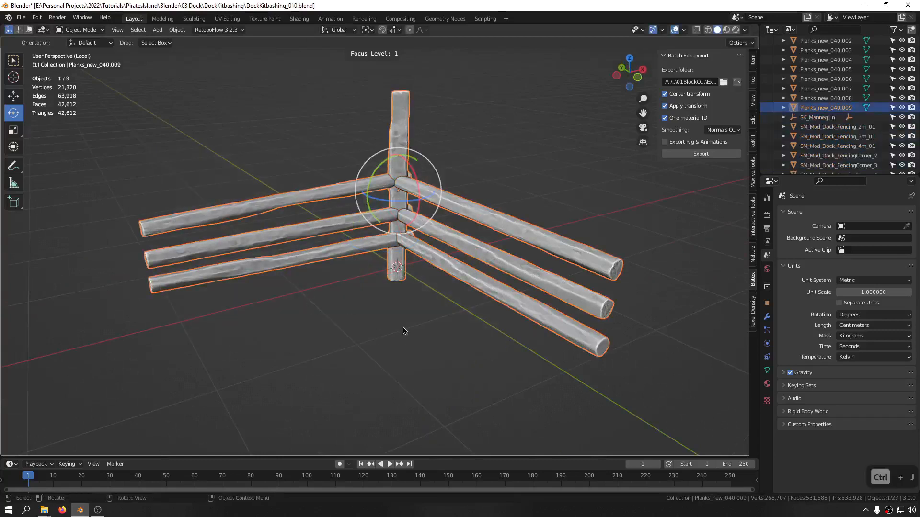
{"action": "key", "text": "ctrl+f"}
{"action": "left_click", "coordinate": [388, 339]}
{"action": "key", "text": "ctrl+f"}
{"action": "key", "text": "ctrl+f"}
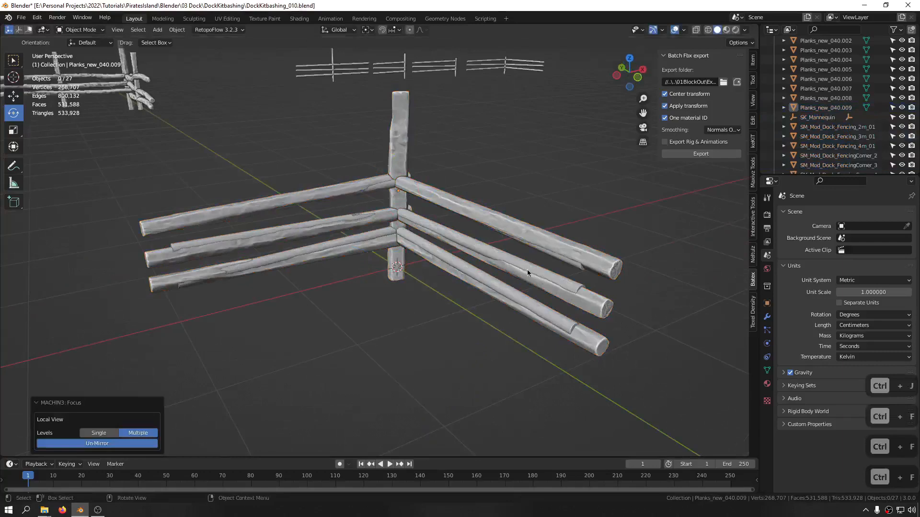
Compare the joined sculpted corner with its blockout and save DockKitbashing_010.blend
{"action": "scroll", "coordinate": [527, 270], "scroll_direction": "up", "scroll_amount": 3}
{"action": "middle_click_drag", "start_coordinate": [490, 303], "coordinate": [527, 290]}
{"action": "left_click", "coordinate": [521, 322]}
{"action": "middle_click_drag", "start_coordinate": [521, 322], "coordinate": [415, 279]}
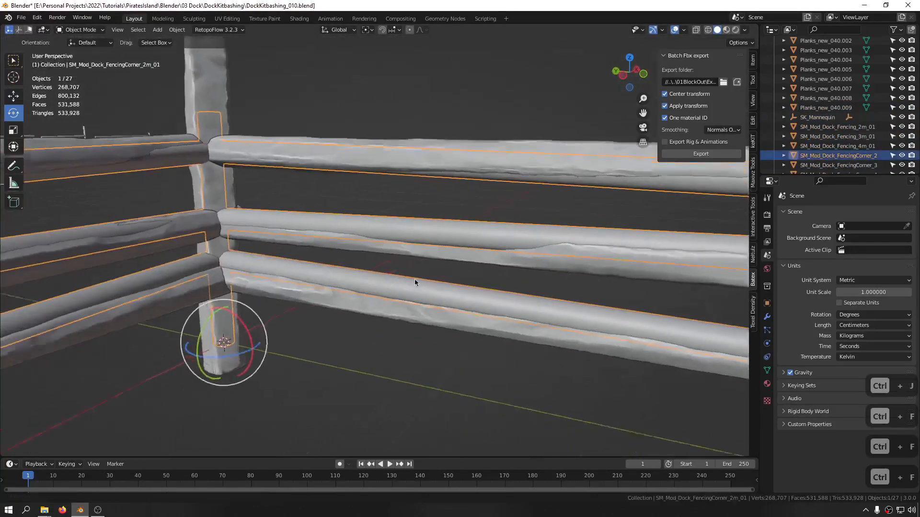
{"action": "scroll", "coordinate": [413, 280], "scroll_direction": "down", "scroll_amount": 3}
{"action": "middle_click_drag", "start_coordinate": [402, 367], "coordinate": [410, 335]}
{"action": "left_click", "coordinate": [476, 148]}
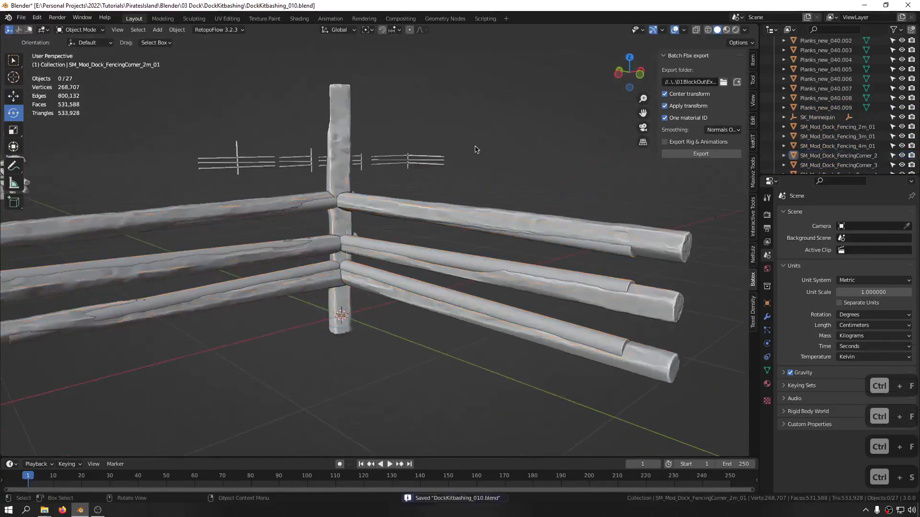
Copy the name of the corner blockout SM_Mod_Dock_FencingCorner_2m_01
{"action": "left_click", "coordinate": [340, 227]}
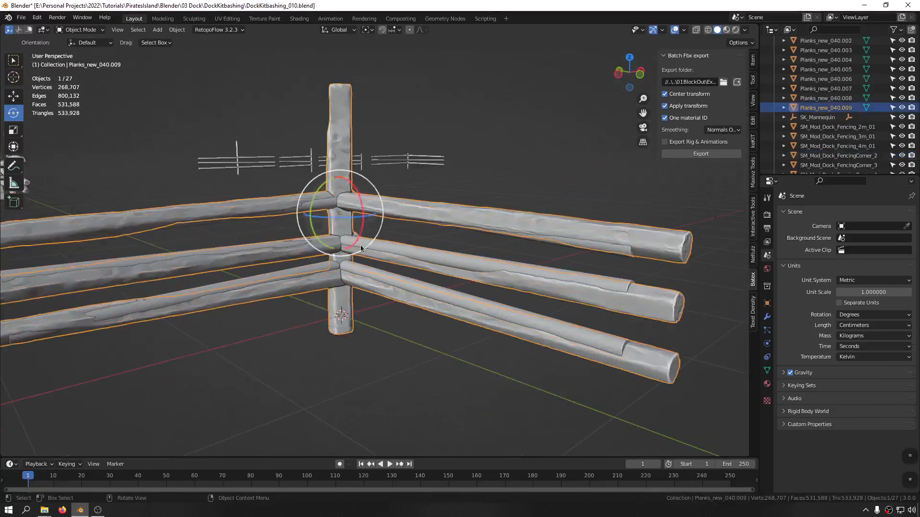
{"action": "middle_click_drag", "start_coordinate": [340, 228], "coordinate": [428, 253]}
{"action": "left_click", "coordinate": [436, 214]}
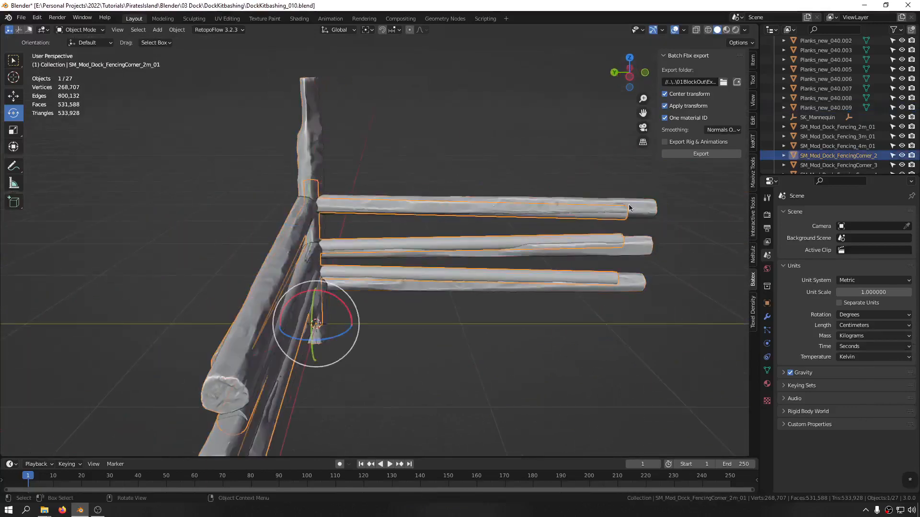
{"action": "double_click", "coordinate": [865, 158]}
{"action": "key", "text": "ctrl+c"}
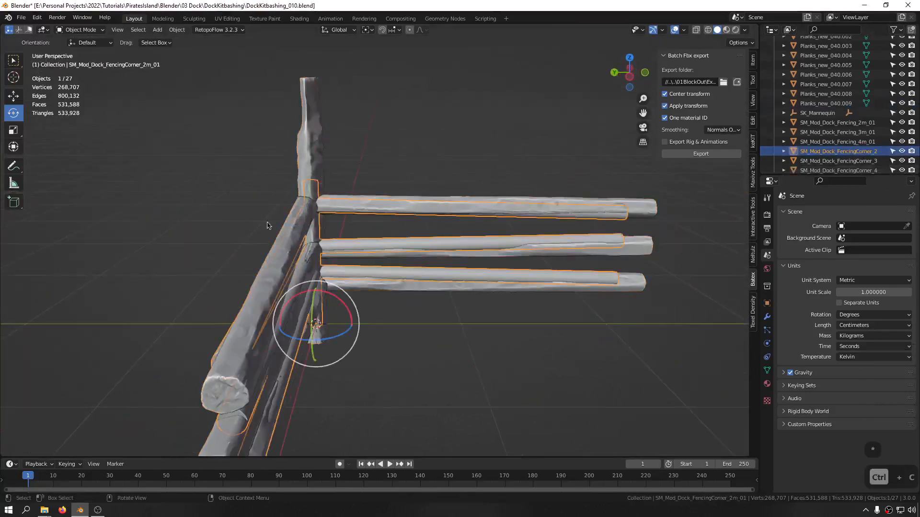
Snap the 3D cursor to the corner blockout SM_Mod_Dock_FencingCorner_2m_01
{"action": "left_click", "coordinate": [316, 150]}
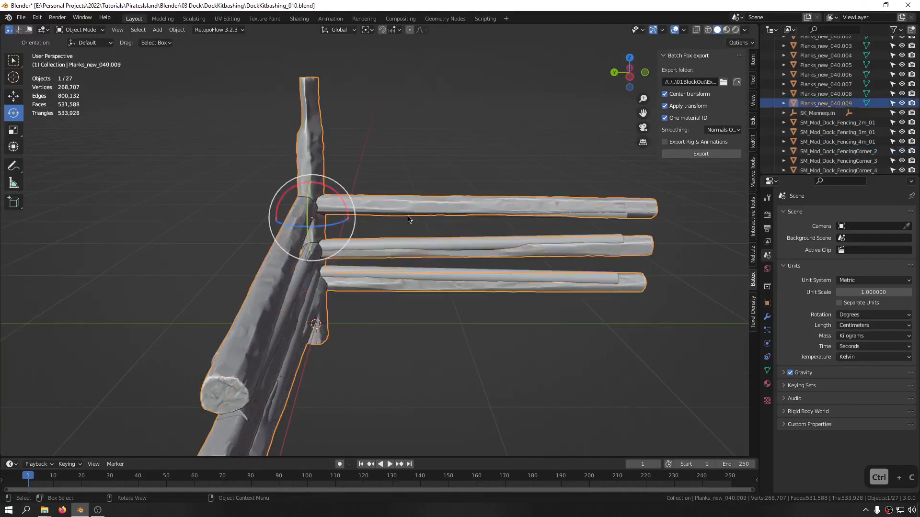
{"action": "left_click", "coordinate": [409, 220]}
{"action": "middle_click_drag", "start_coordinate": [402, 220], "coordinate": [338, 249]}
{"action": "left_click", "coordinate": [230, 140]}
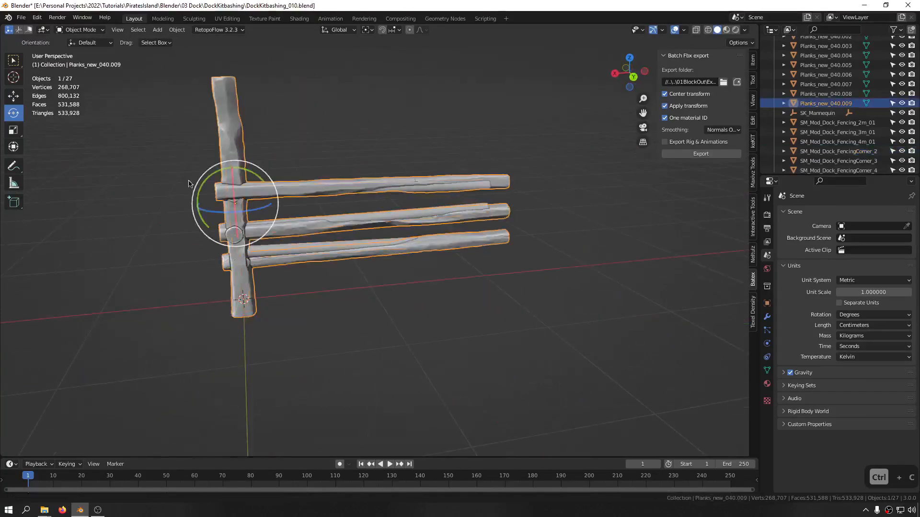
{"action": "middle_click_drag", "start_coordinate": [230, 140], "coordinate": [377, 261]}
{"action": "scroll", "coordinate": [377, 260], "scroll_direction": "up", "scroll_amount": 5}
{"action": "left_click", "coordinate": [380, 301]}
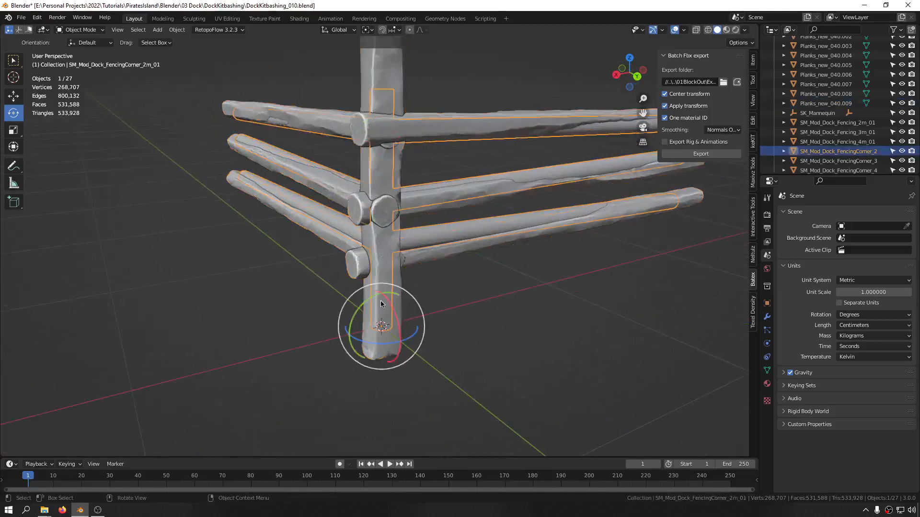
{"action": "key", "text": "shift+s"}
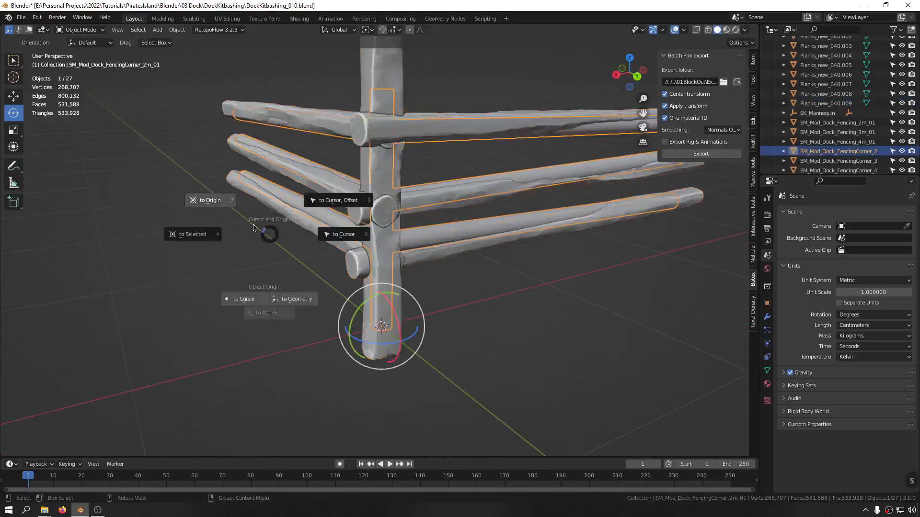
{"action": "key", "text": "shift+s"}
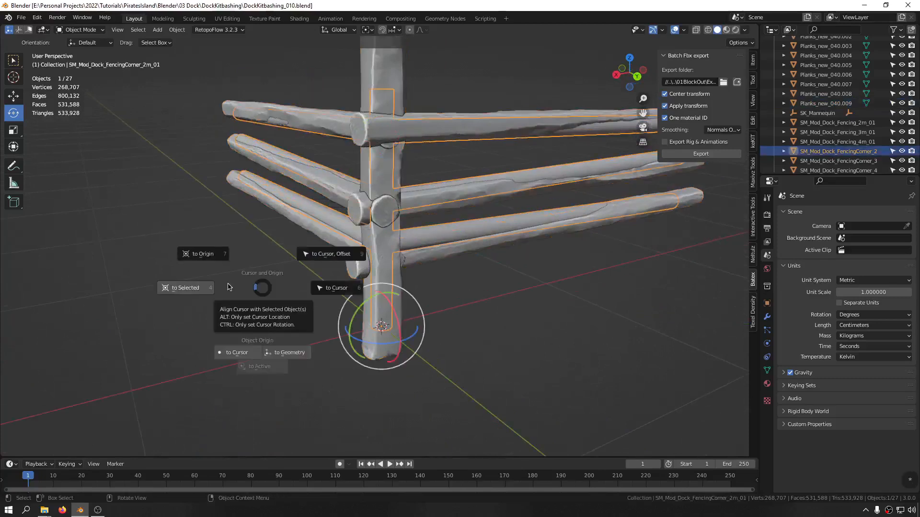
{"action": "left_click", "coordinate": [200, 293]}
{"action": "middle_click_drag", "start_coordinate": [200, 294], "coordinate": [445, 294]}
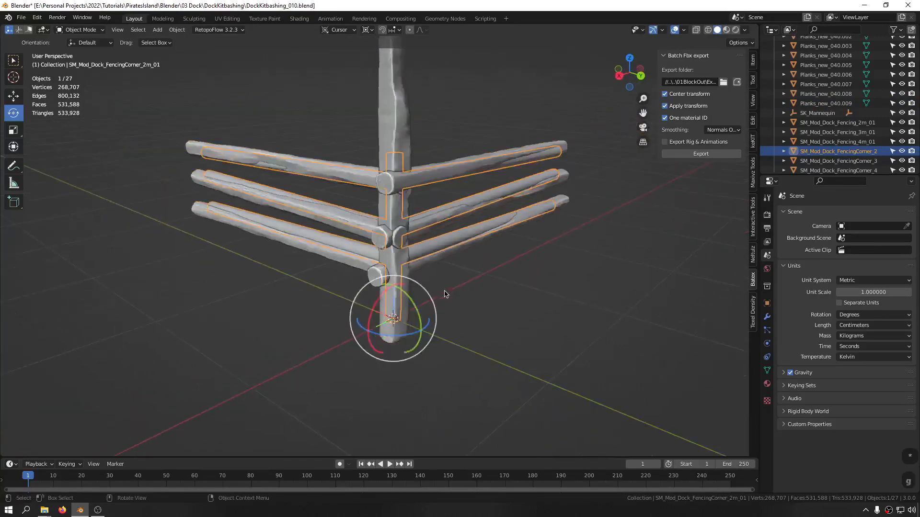
Set the origin of the sculpted corner Planks_new_040.009 to the 3D cursor
{"action": "left_click", "coordinate": [404, 159]}
{"action": "middle_click_drag", "start_coordinate": [404, 158], "coordinate": [465, 159]}
{"action": "key", "text": "shift+s"}
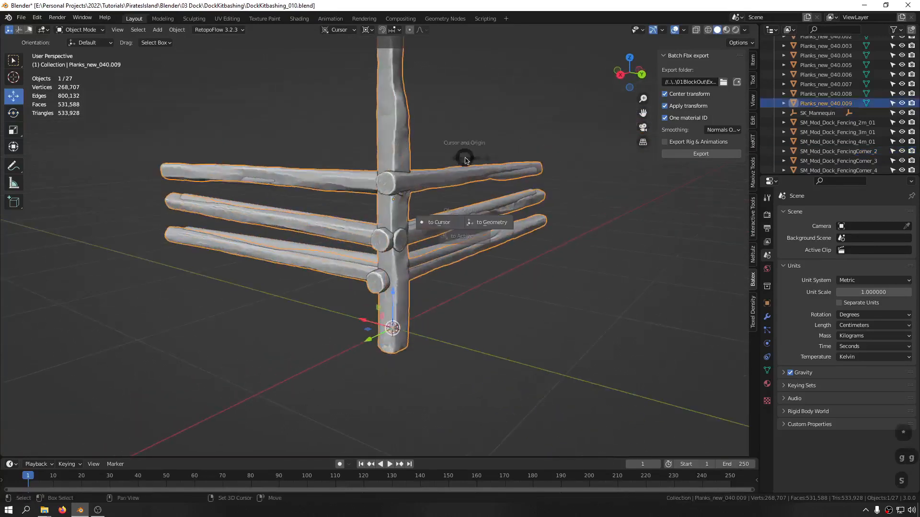
{"action": "key", "text": "shift+s"}
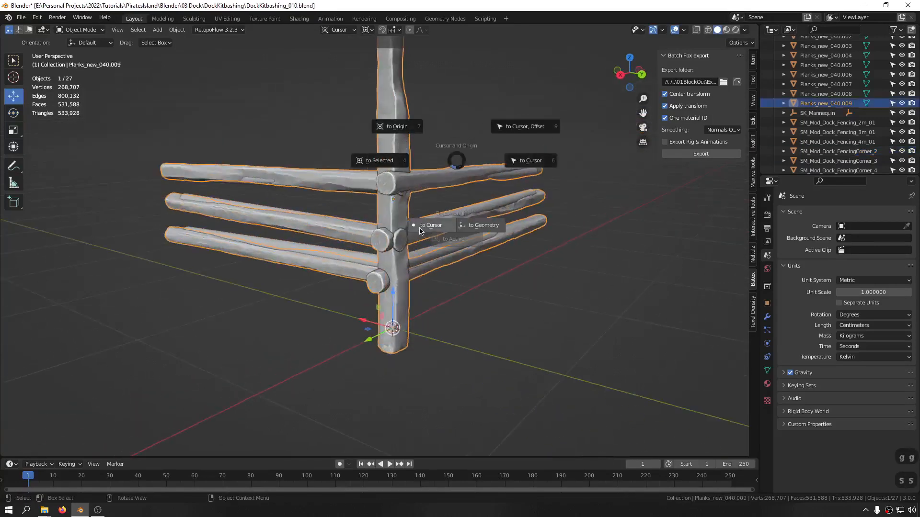
{"action": "left_click", "coordinate": [418, 229]}
{"action": "mouse_move", "coordinate": [418, 228]}
{"action": "middle_mouse_down"}
{"action": "mouse_move", "coordinate": [441, 282]}
{"action": "mouse_move", "coordinate": [446, 249]}
{"action": "mouse_move", "coordinate": [415, 236]}
{"action": "middle_mouse_up"}
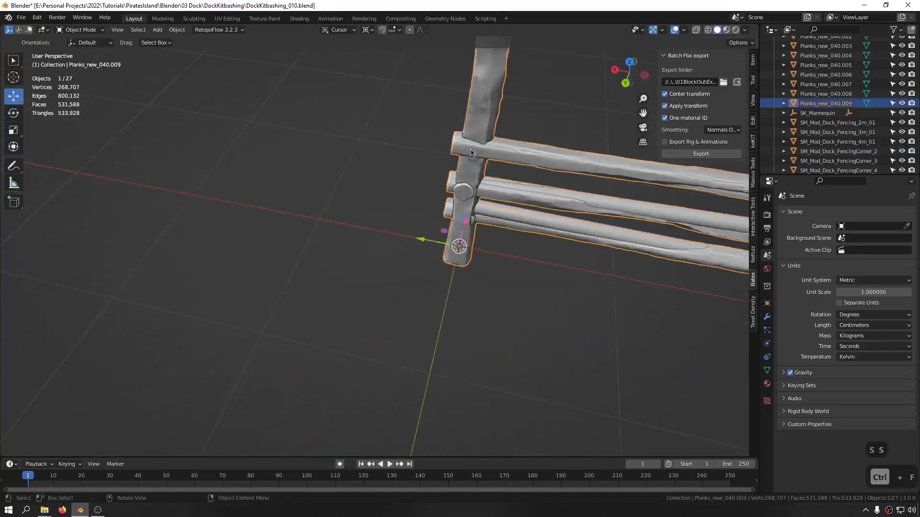
Reset the 3D cursor to the world origin
{"action": "scroll", "coordinate": [471, 152], "scroll_direction": "down", "scroll_amount": 5}
{"action": "key", "text": "shift+s"}
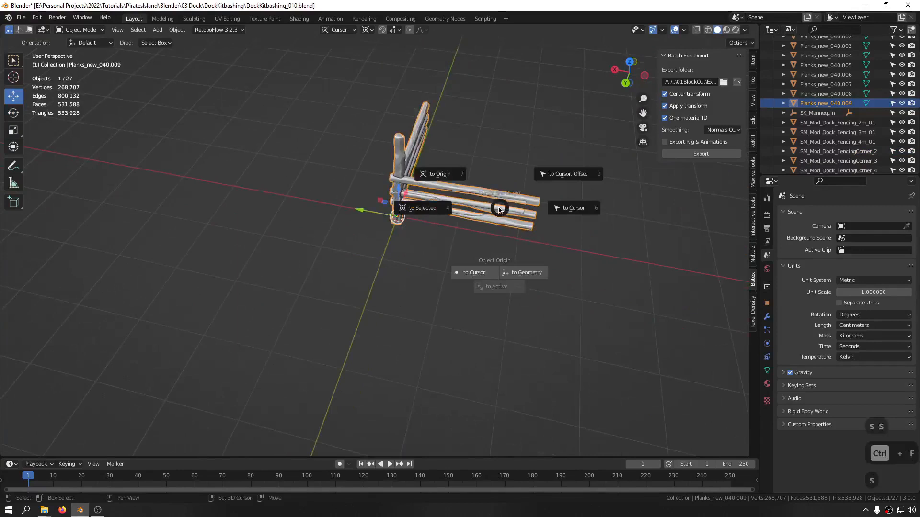
{"action": "left_click", "coordinate": [467, 183]}
Copy the 2 m corner blockout's name and delete the blockout
{"action": "left_click", "coordinate": [405, 193]}
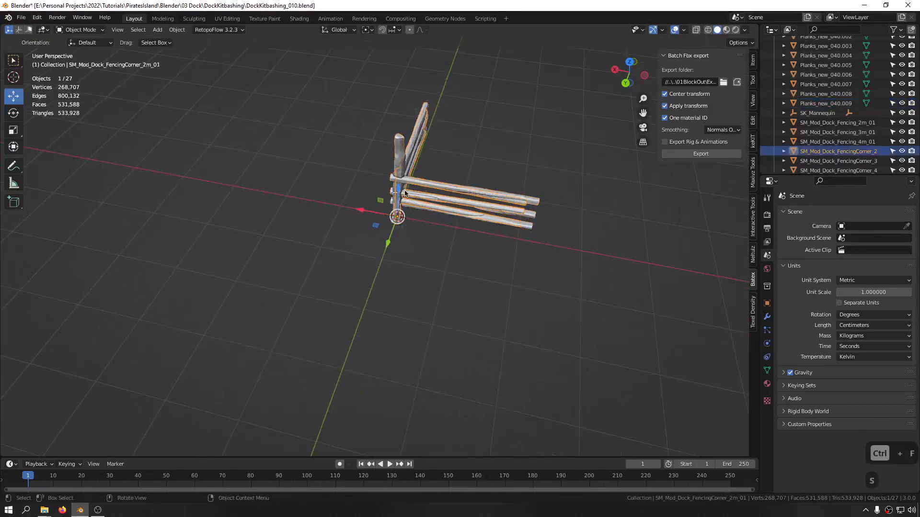
{"action": "scroll", "coordinate": [394, 180], "scroll_direction": "up", "scroll_amount": 5}
{"action": "left_click", "coordinate": [396, 184]}
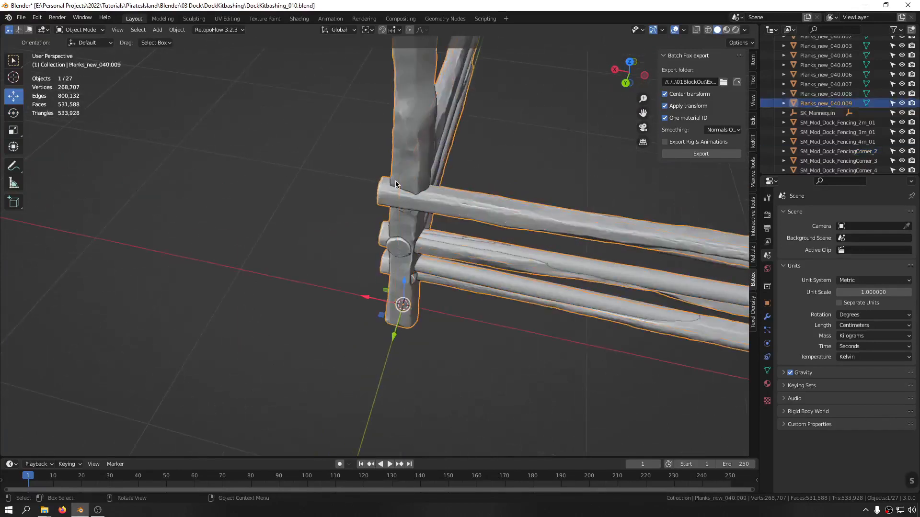
{"action": "left_click", "coordinate": [399, 185]}
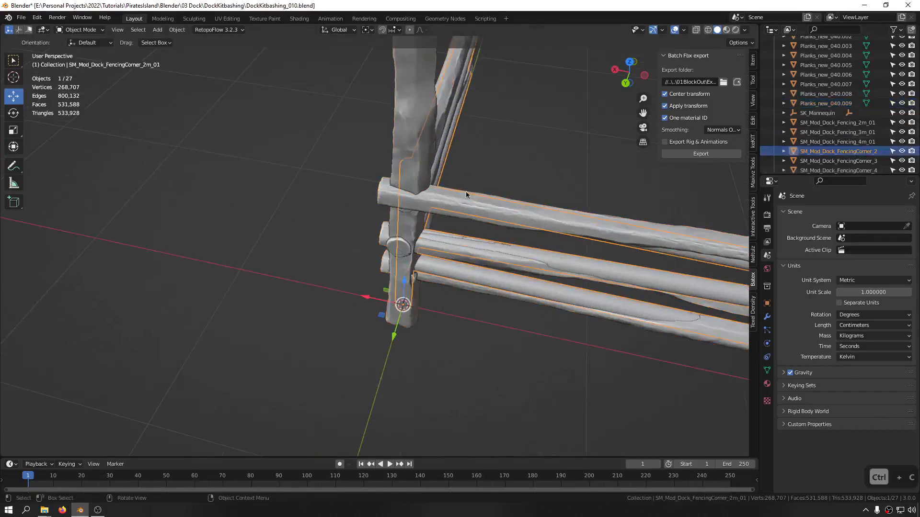
{"action": "key", "text": "x"}
Rename the sculpted corner SM_Mod_Dock_FencingCorner_2m_01 and export it as FBX to the 01BlockOut\Export folder
{"action": "left_click", "coordinate": [406, 182]}
{"action": "key", "text": "F2"}
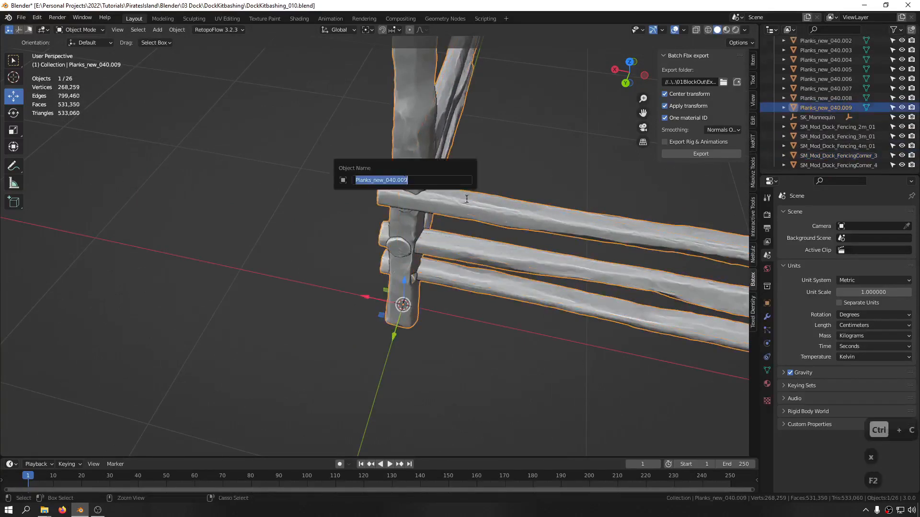
{"action": "key", "text": "ctrl+v"}
{"action": "key", "text": "Return"}
{"action": "scroll", "coordinate": [486, 183], "scroll_direction": "down", "scroll_amount": 3}
{"action": "middle_click_drag", "start_coordinate": [486, 183], "coordinate": [576, 162]}
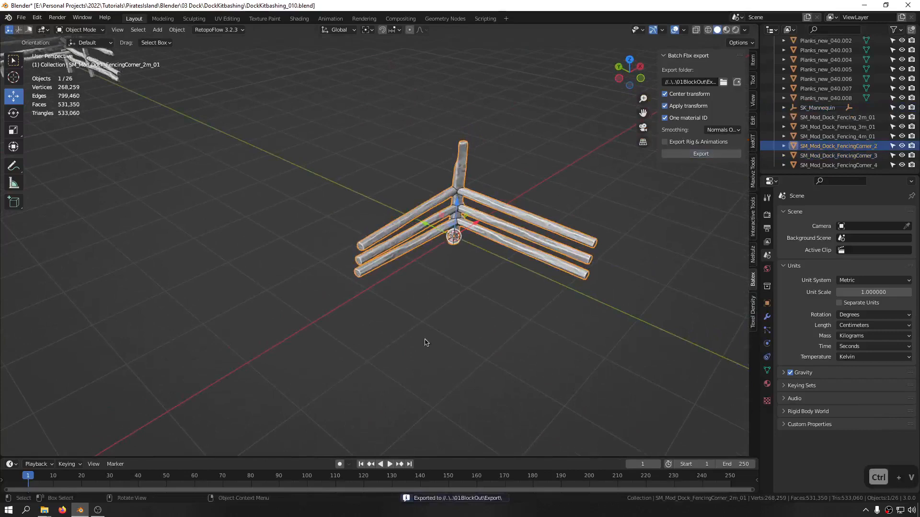
Move the finished 2 m corner beside the other sculpted fences and save the scene as DockKitbashing_011.blend
{"action": "middle_click_drag", "start_coordinate": [425, 342], "coordinate": [456, 324]}
{"action": "middle_click_drag", "start_coordinate": [441, 269], "coordinate": [474, 280]}
{"action": "key", "text": "g"}
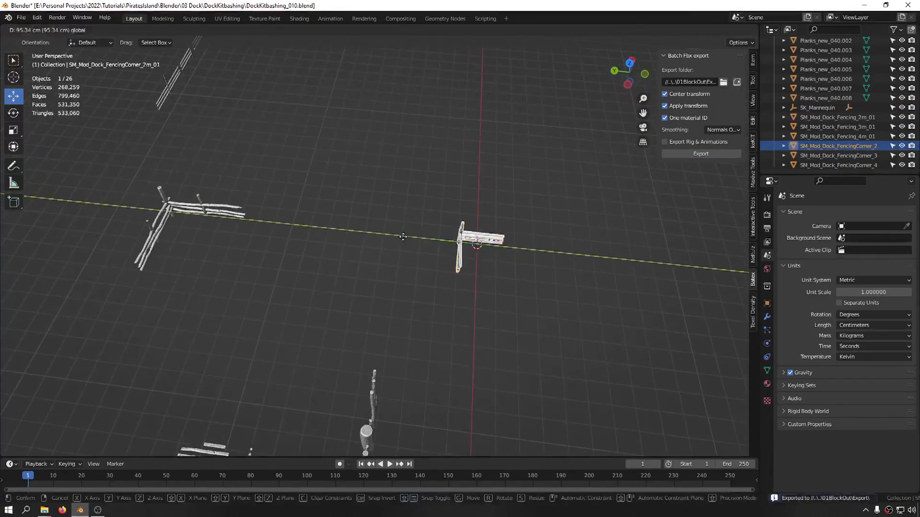
{"action": "left_click_drag", "start_coordinate": [155, 238], "coordinate": [154, 238]}
{"action": "middle_click_drag", "start_coordinate": [196, 240], "coordinate": [198, 266]}
{"action": "left_click_drag", "start_coordinate": [176, 187], "coordinate": [171, 205]}
{"action": "middle_click_drag", "start_coordinate": [211, 203], "coordinate": [399, 187]}
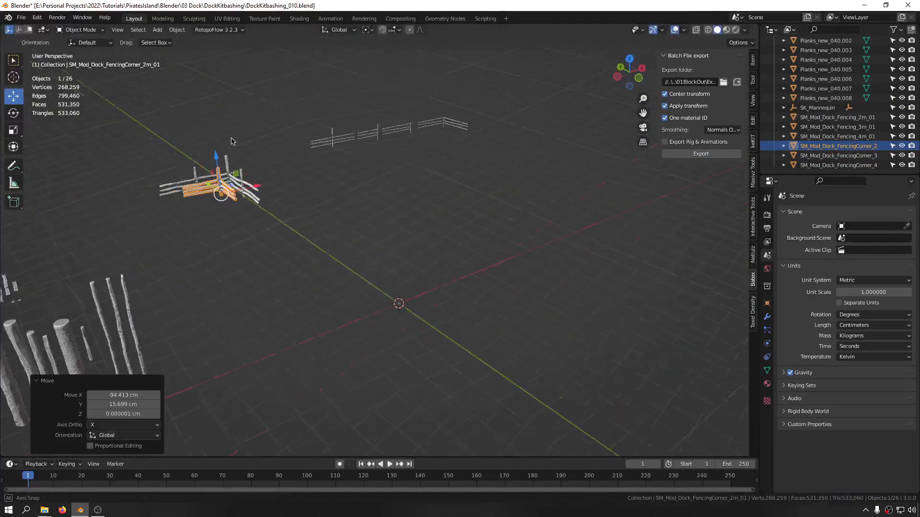
{"action": "key", "text": "ctrl+s"}
{"action": "left_click", "coordinate": [445, 190]}
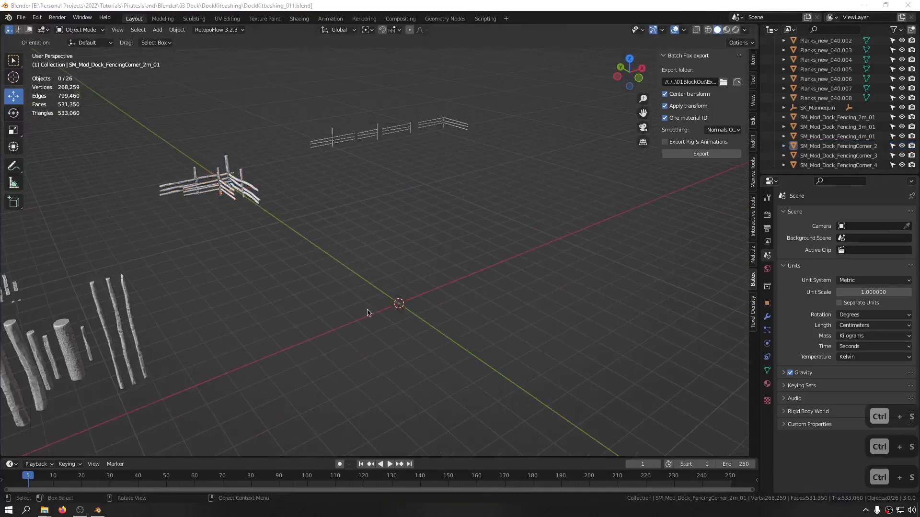
Clear the location of the 4 m fence blockout SM_Mod_Dock_Fencing_4m_01 to place it at the world origin
{"action": "middle_click_drag", "start_coordinate": [363, 198], "coordinate": [361, 196]}
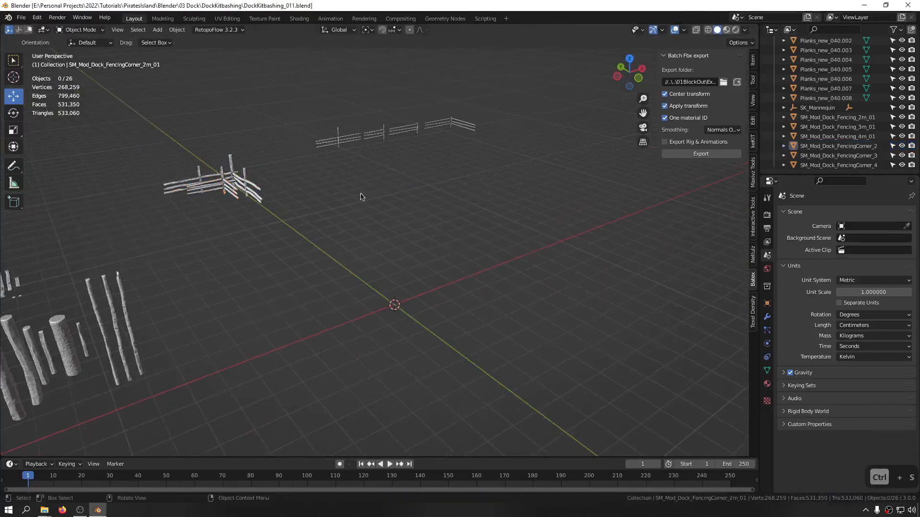
{"action": "left_click", "coordinate": [340, 142]}
{"action": "key", "text": "alt+g"}
{"action": "middle_click_drag", "start_coordinate": [366, 240], "coordinate": [407, 248]}
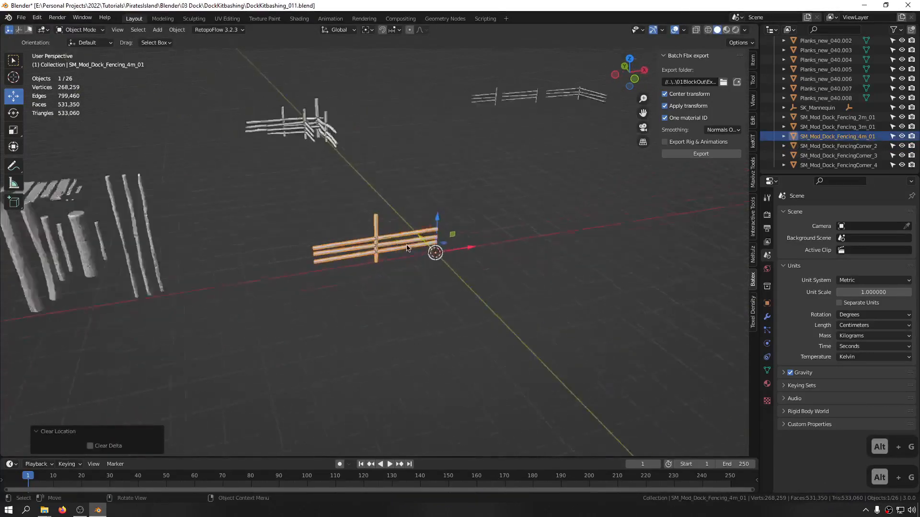
{"action": "scroll", "coordinate": [406, 248], "scroll_direction": "up", "scroll_amount": 6}
Duplicate the largest smooth log, clear its location, and move it -197.86 cm along X to the blockout's post
{"action": "middle_click_drag", "start_coordinate": [502, 263], "coordinate": [193, 236]}
{"action": "scroll", "coordinate": [411, 274], "scroll_direction": "down", "scroll_amount": 6}
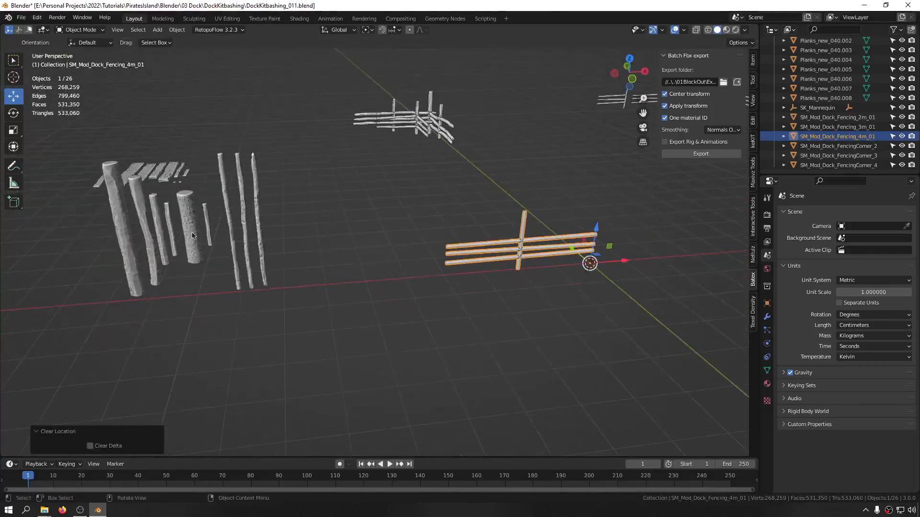
{"action": "left_click", "coordinate": [143, 225]}
{"action": "key", "text": "shift+d"}
{"action": "key", "text": "alt+g"}
{"action": "scroll", "coordinate": [608, 266], "scroll_direction": "up", "scroll_amount": 2}
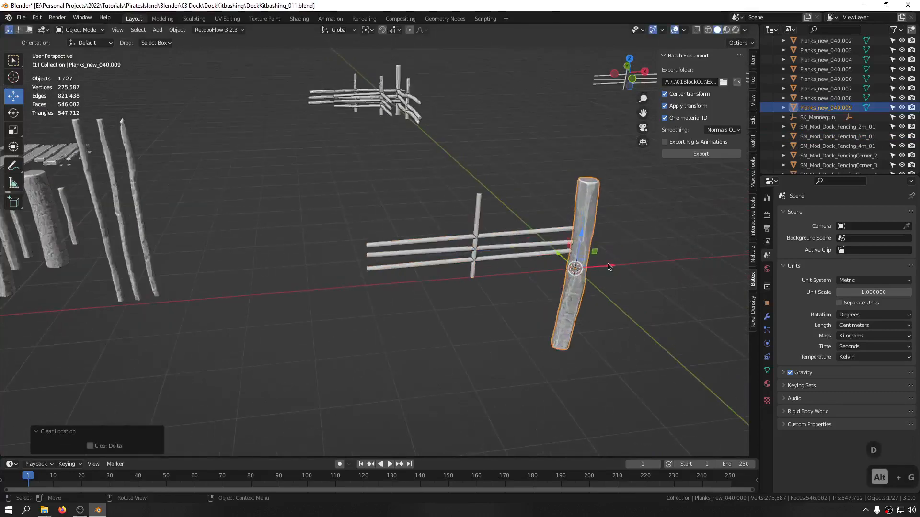
{"action": "left_click_drag", "start_coordinate": [609, 267], "coordinate": [515, 266]}
{"action": "mouse_move", "coordinate": [515, 266]}
{"action": "middle_mouse_down"}
{"action": "mouse_move", "coordinate": [612, 243]}
{"action": "mouse_move", "coordinate": [526, 253]}
{"action": "middle_mouse_up"}
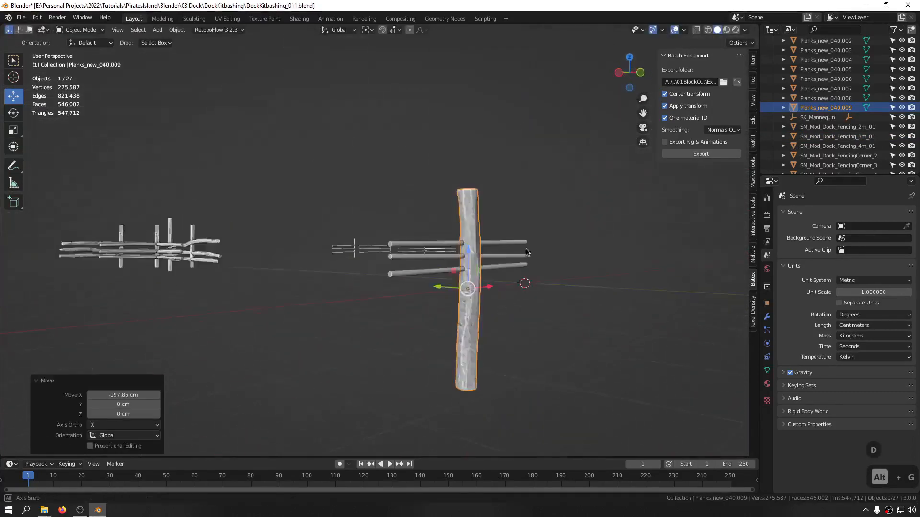
Scale the post log to 0.655 and raise it 52.929 cm along Z to cover the blockout's post
{"action": "key", "text": "KP_1"}
{"action": "scroll", "coordinate": [522, 297], "scroll_direction": "up", "scroll_amount": 3}
{"action": "key", "text": "s"}
{"action": "left_click", "coordinate": [521, 300]}
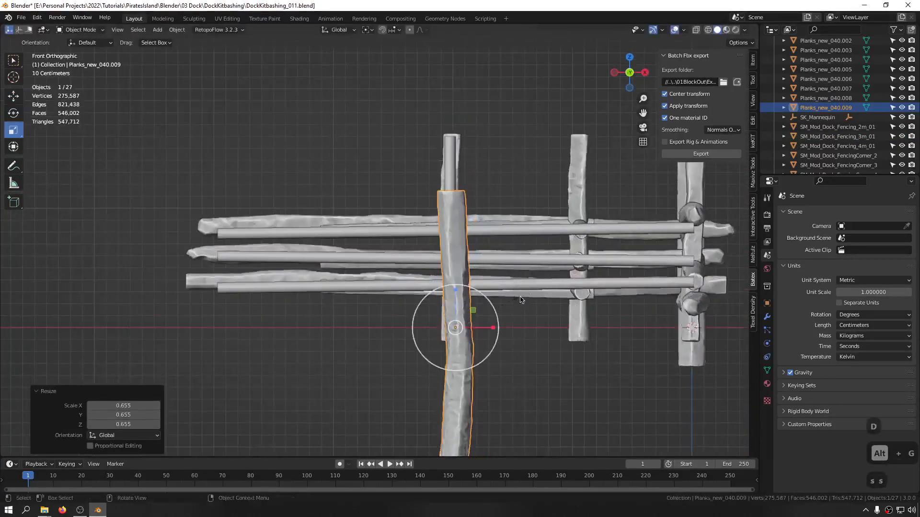
{"action": "left_click_drag", "start_coordinate": [457, 296], "coordinate": [458, 233]}
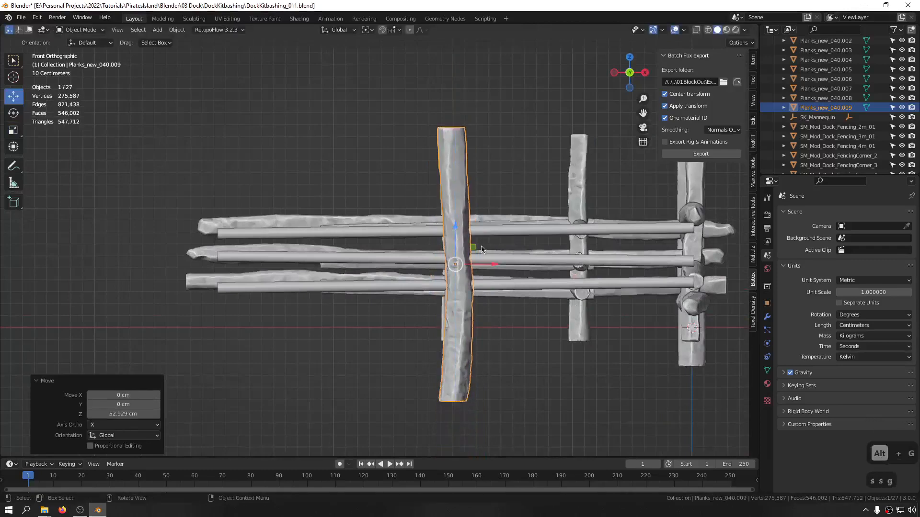
Check the post log's placement against the blockout rails and save DockKitbashing_011.blend
{"action": "middle_click_drag", "start_coordinate": [457, 234], "coordinate": [371, 236]}
{"action": "key", "text": "f"}
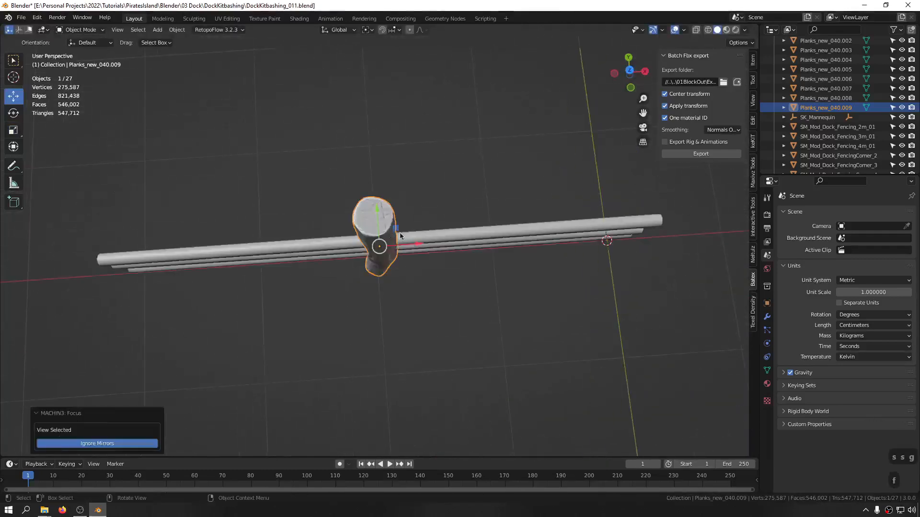
{"action": "middle_click_drag", "start_coordinate": [442, 164], "coordinate": [360, 204]}
{"action": "scroll", "coordinate": [402, 184], "scroll_direction": "down", "scroll_amount": 6}
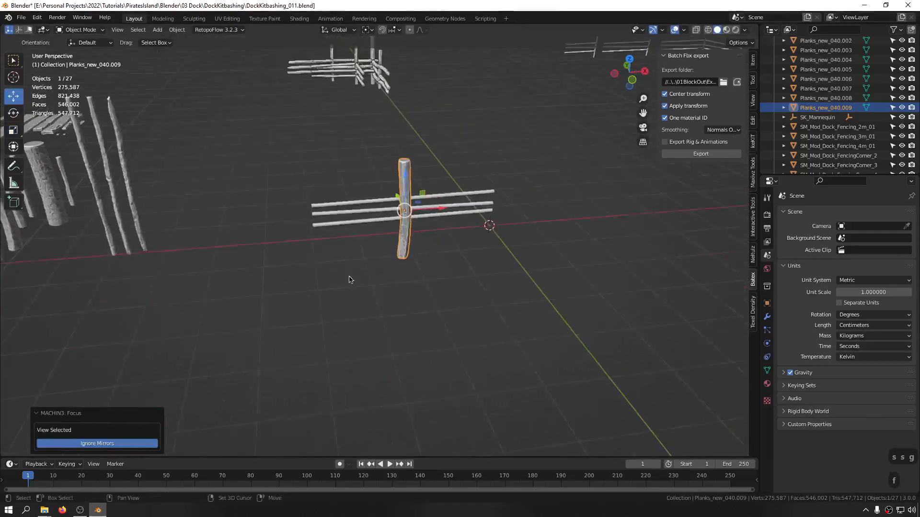
{"action": "middle_click_drag", "start_coordinate": [349, 280], "coordinate": [339, 261]}
{"action": "middle_click_drag", "start_coordinate": [339, 261], "coordinate": [405, 248], "text": "shift"}
{"action": "middle_click_drag", "start_coordinate": [198, 199], "coordinate": [274, 205], "text": "shift"}
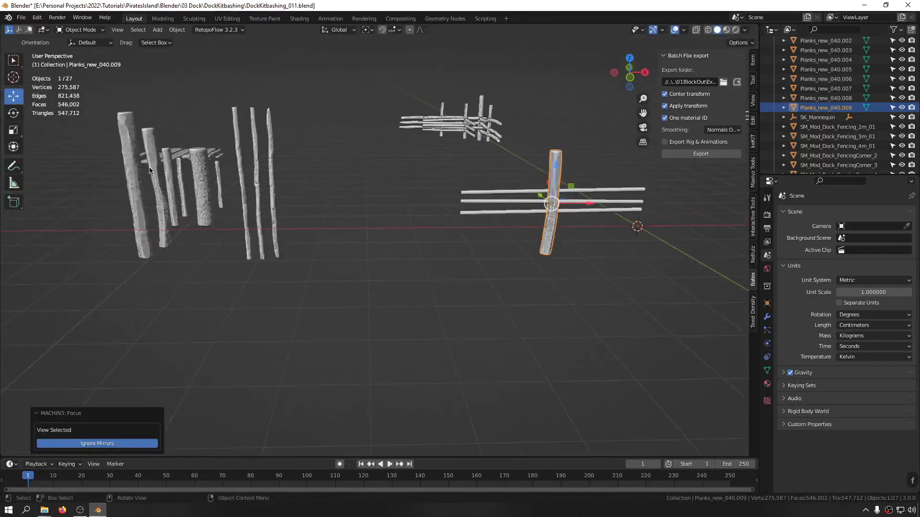
{"action": "middle_click_drag", "start_coordinate": [360, 195], "coordinate": [363, 160], "text": "alt"}
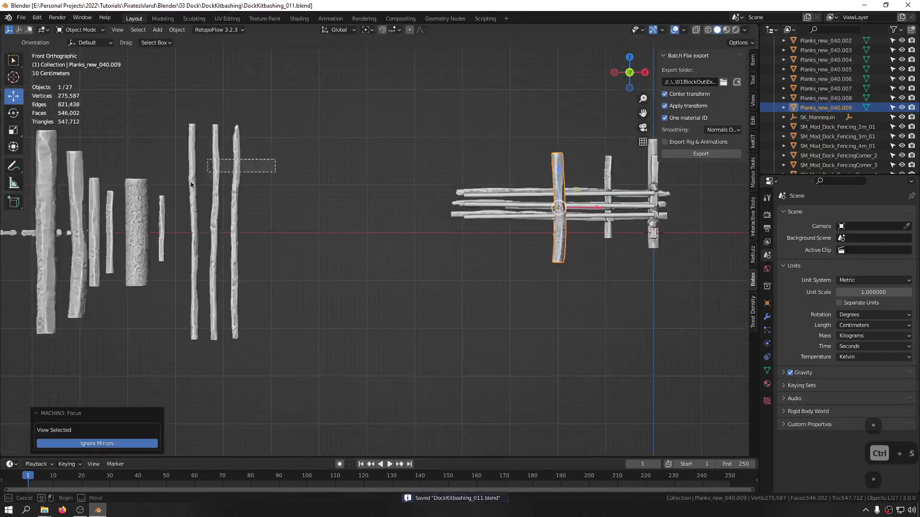
Duplicate the three long thin logs, rotate them to horizontal, and move them 730.75 cm in X and 58.139 cm in Z
{"action": "left_click_drag", "start_coordinate": [190, 185], "coordinate": [276, 196]}
{"action": "key", "text": "shift+d"}
{"action": "key", "text": "r"}
{"action": "key", "text": "r"}
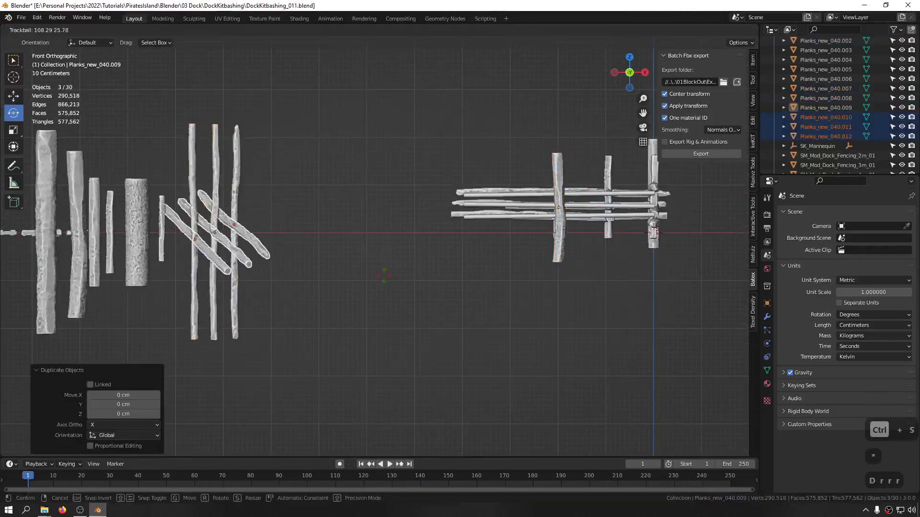
{"action": "key", "text": "r"}
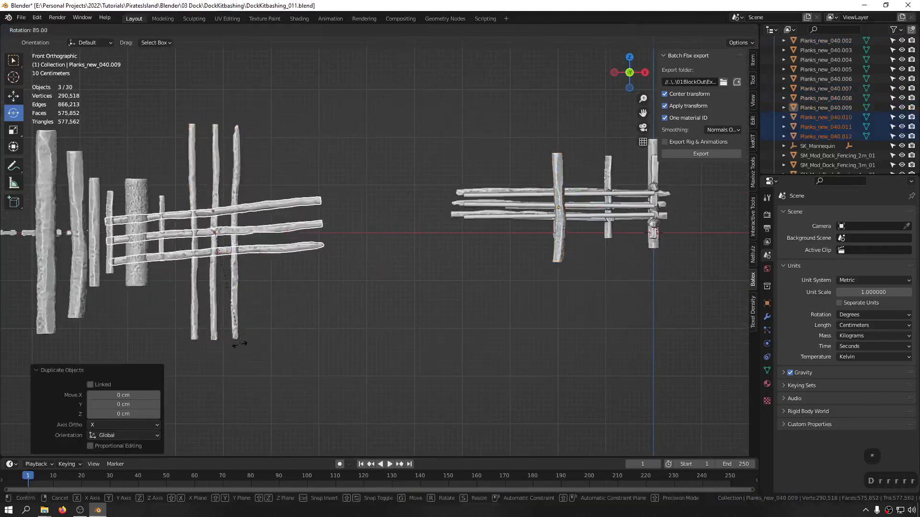
{"action": "left_click", "coordinate": [238, 343]}
{"action": "key", "text": "g"}
{"action": "key", "text": "g"}
{"action": "left_click", "coordinate": [636, 290]}
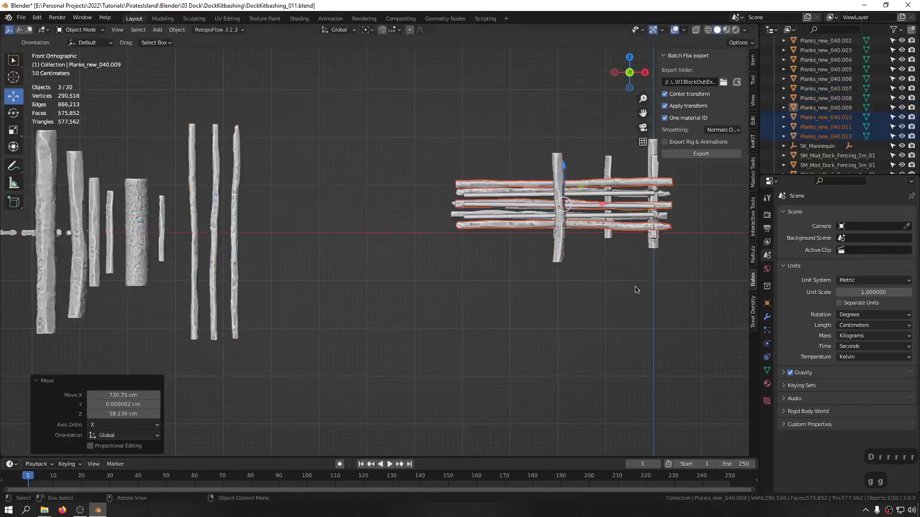
Move the three rail logs -427.09 cm along Y onto the 4 m fence blockout
{"action": "middle_click_drag", "start_coordinate": [596, 284], "coordinate": [530, 238]}
{"action": "key", "text": "f"}
{"action": "middle_click_drag", "start_coordinate": [530, 237], "coordinate": [341, 199], "text": "shift"}
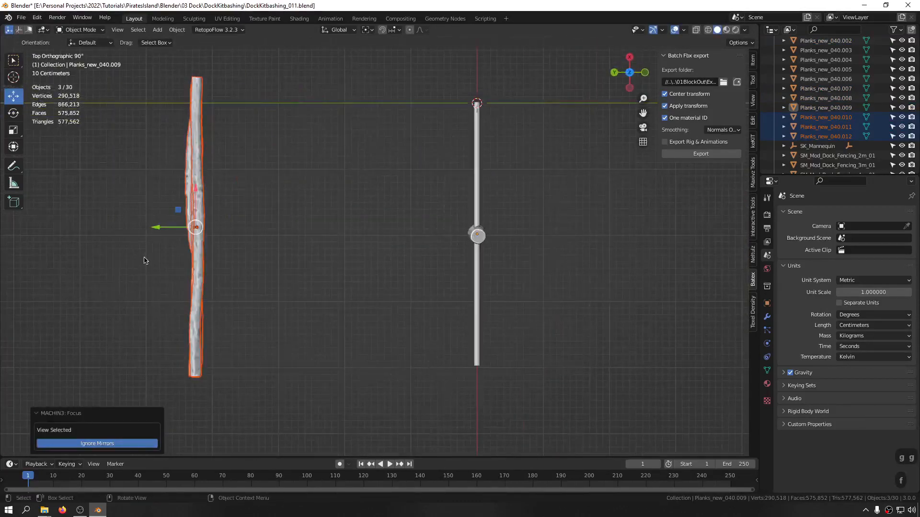
{"action": "left_click_drag", "start_coordinate": [167, 234], "coordinate": [454, 248]}
{"action": "middle_click_drag", "start_coordinate": [454, 248], "coordinate": [479, 239]}
{"action": "scroll", "coordinate": [524, 283], "scroll_direction": "up", "scroll_amount": 4}
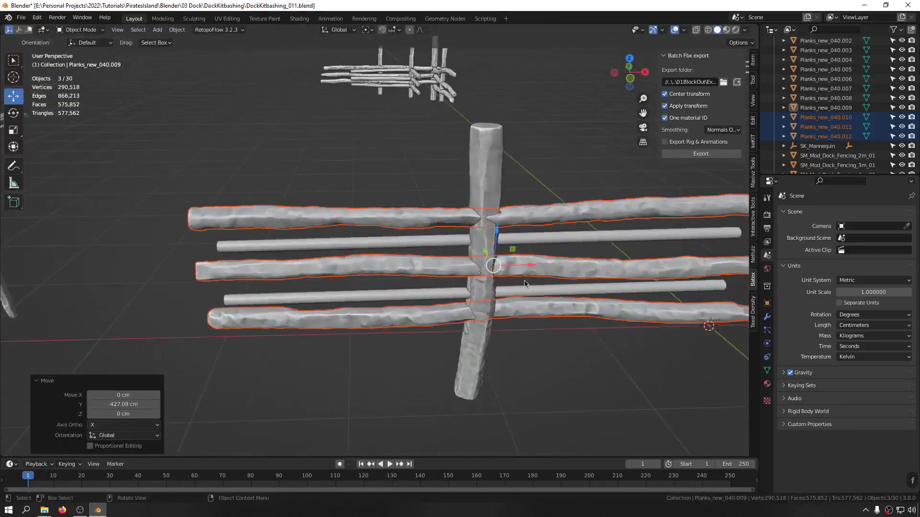
Shift the three rail logs -5.9883 cm along X, scale them to 0.918 to match the blockout rails, and save the file
{"action": "left_click_drag", "start_coordinate": [521, 264], "coordinate": [509, 264]}
{"action": "key", "text": "s"}
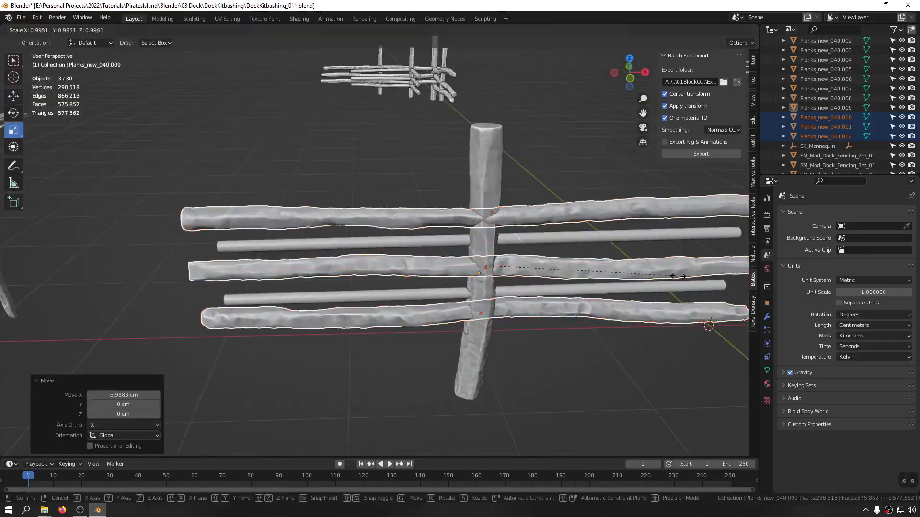
{"action": "left_click", "coordinate": [662, 277]}
{"action": "middle_click_drag", "start_coordinate": [610, 263], "coordinate": [401, 232]}
{"action": "scroll", "coordinate": [510, 195], "scroll_direction": "up", "scroll_amount": 3}
{"action": "scroll", "coordinate": [216, 277], "scroll_direction": "up", "scroll_amount": 1}
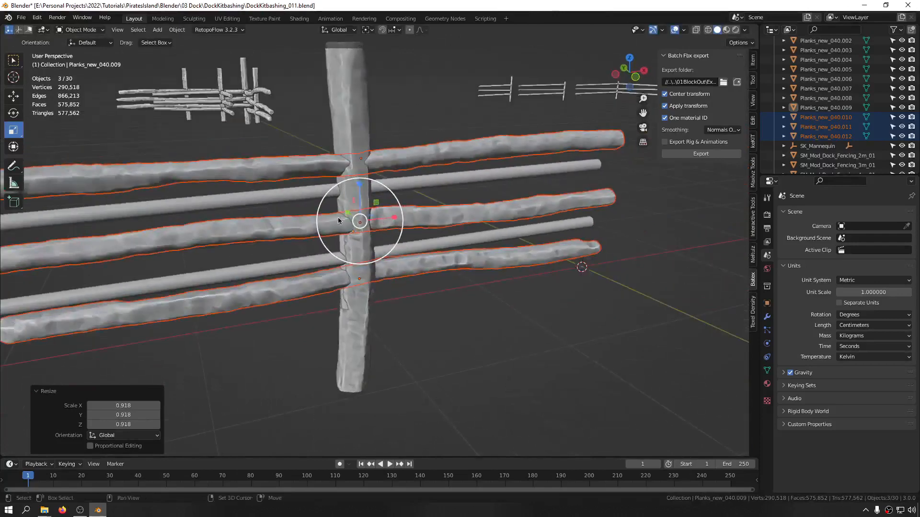
{"action": "middle_click_drag", "start_coordinate": [338, 220], "coordinate": [149, 176]}
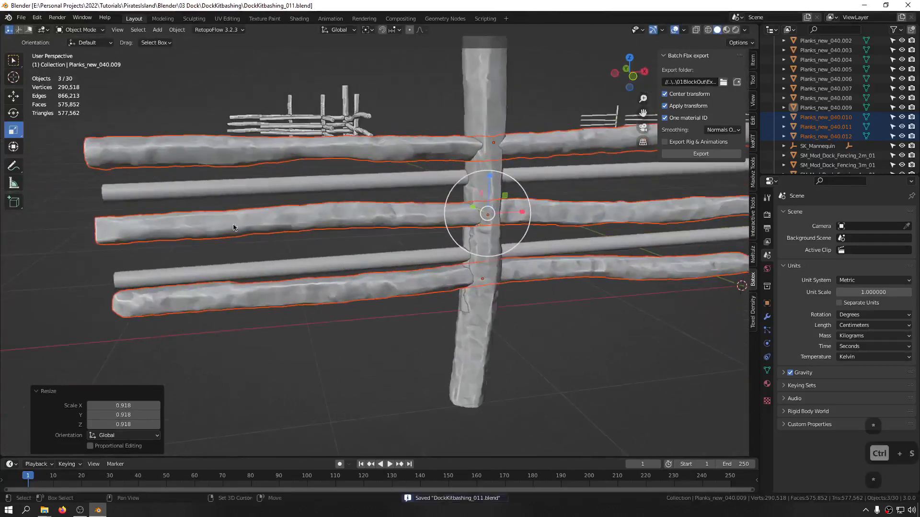
Examine how the 4 m and 2 m corner fence modules compare in post placement and rail length
{"action": "middle_click_drag", "start_coordinate": [234, 227], "coordinate": [309, 166]}
{"action": "left_click", "coordinate": [167, 73]}
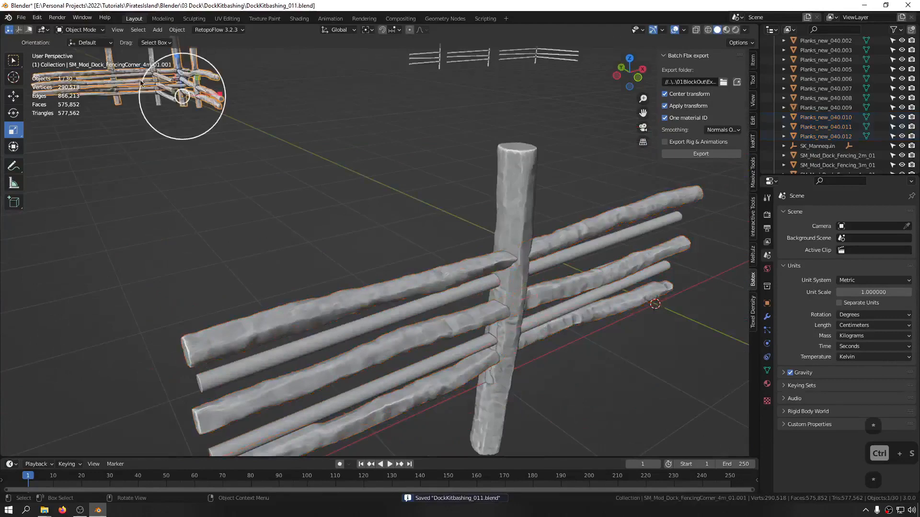
{"action": "key", "text": "KP_Decimal"}
{"action": "scroll", "coordinate": [556, 331], "scroll_direction": "up", "scroll_amount": 6}
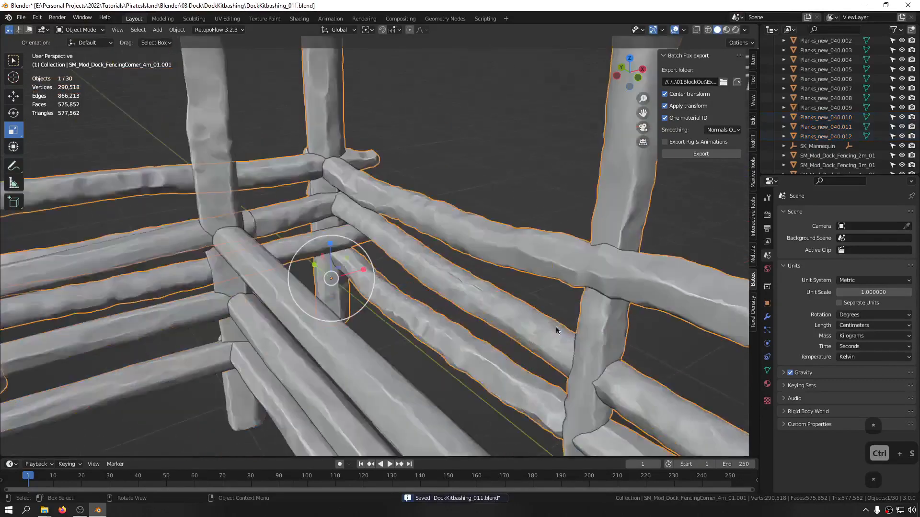
{"action": "left_click", "coordinate": [216, 218]}
{"action": "middle_click_drag", "start_coordinate": [217, 218], "coordinate": [181, 350]}
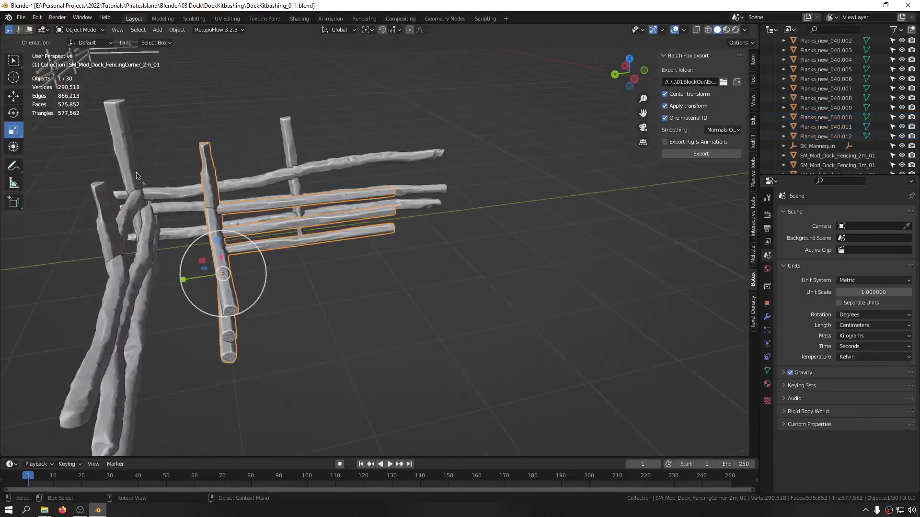
{"action": "middle_click_drag", "start_coordinate": [137, 175], "coordinate": [121, 176]}
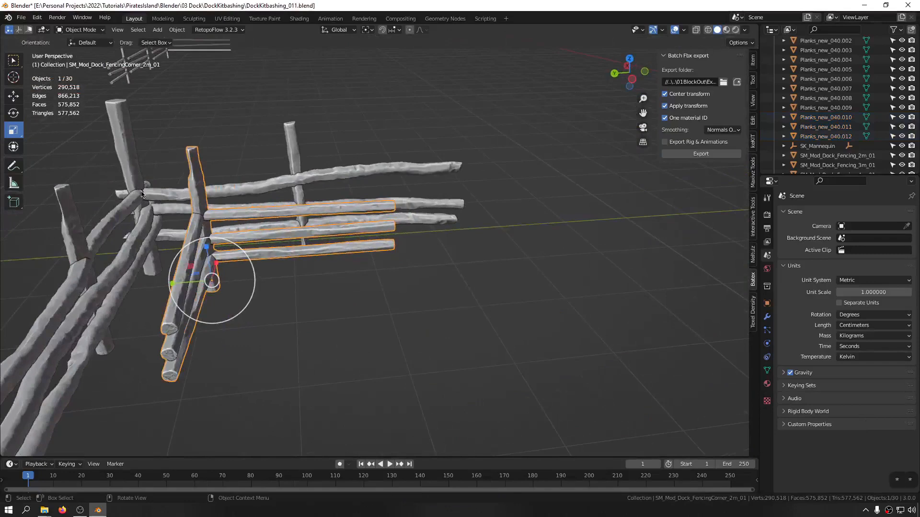
{"action": "middle_click_drag", "start_coordinate": [437, 186], "coordinate": [401, 179]}
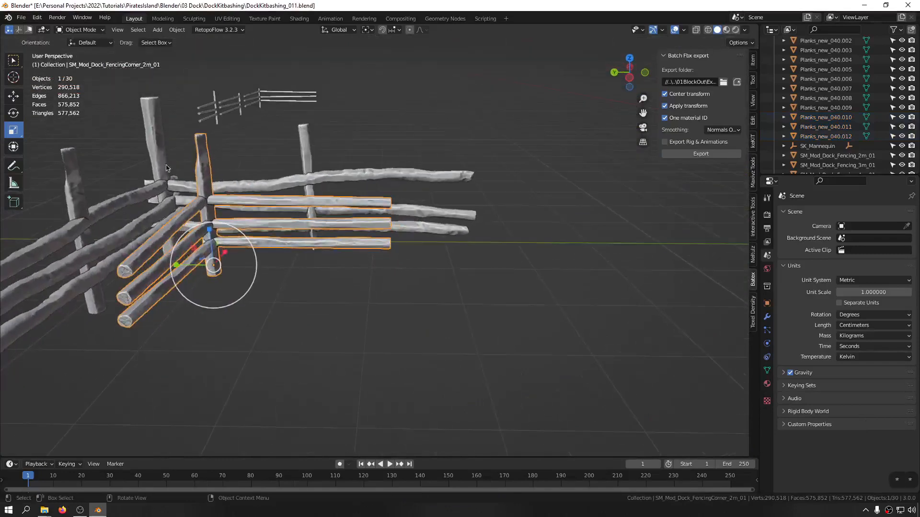
{"action": "middle_click_drag", "start_coordinate": [166, 167], "coordinate": [302, 263]}
Try to line up the 2 m corner module with the 4 m corner's rail end, moving it -333.44 cm in X and 87.145 cm in Y
{"action": "key", "text": "g"}
{"action": "middle_click_drag", "start_coordinate": [157, 230], "coordinate": [281, 232]}
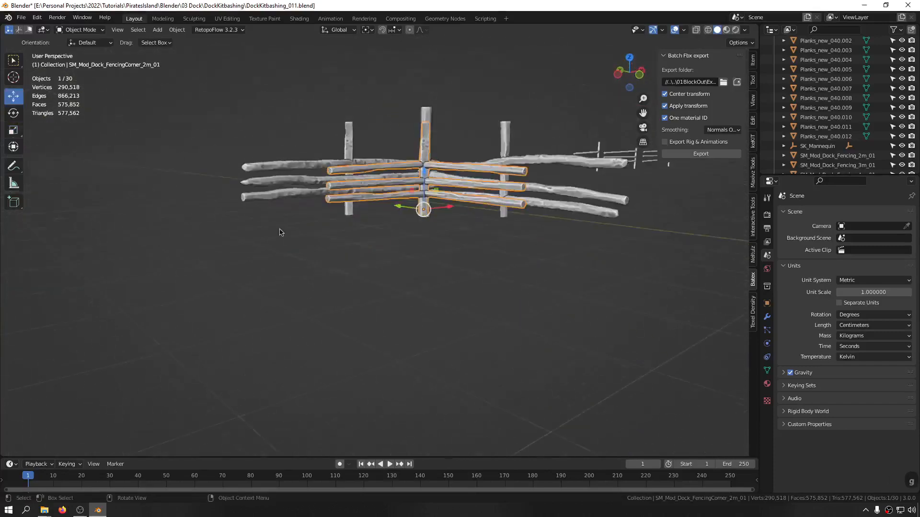
{"action": "middle_click_drag", "start_coordinate": [389, 170], "coordinate": [339, 208]}
{"action": "left_click_drag", "start_coordinate": [432, 217], "coordinate": [261, 227]}
{"action": "middle_click_drag", "start_coordinate": [261, 227], "coordinate": [342, 293]}
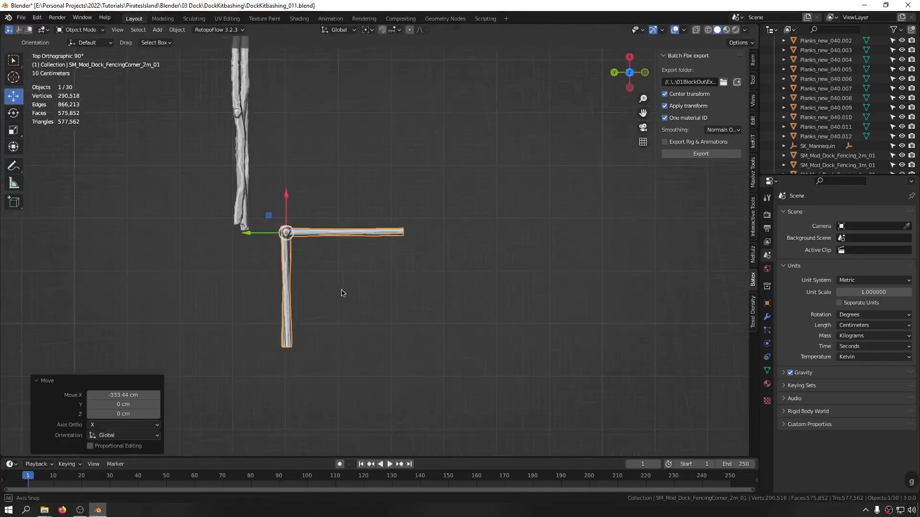
{"action": "left_click_drag", "start_coordinate": [261, 233], "coordinate": [217, 230]}
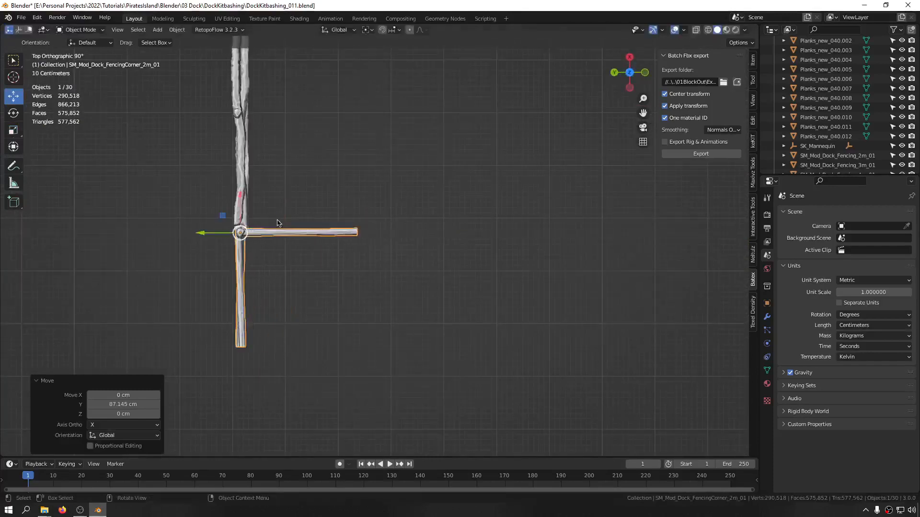
{"action": "middle_click_drag", "start_coordinate": [277, 222], "coordinate": [281, 186]}
{"action": "left_click_drag", "start_coordinate": [274, 176], "coordinate": [286, 169]}
{"action": "left_click", "coordinate": [316, 209]}
{"action": "middle_click_drag", "start_coordinate": [317, 211], "coordinate": [282, 243]}
{"action": "scroll", "coordinate": [282, 155], "scroll_direction": "up", "scroll_amount": 5}
Undo the test moves of the 2 m corner module and return to the straight 4 m fence
{"action": "key", "text": "ctrl+z"}
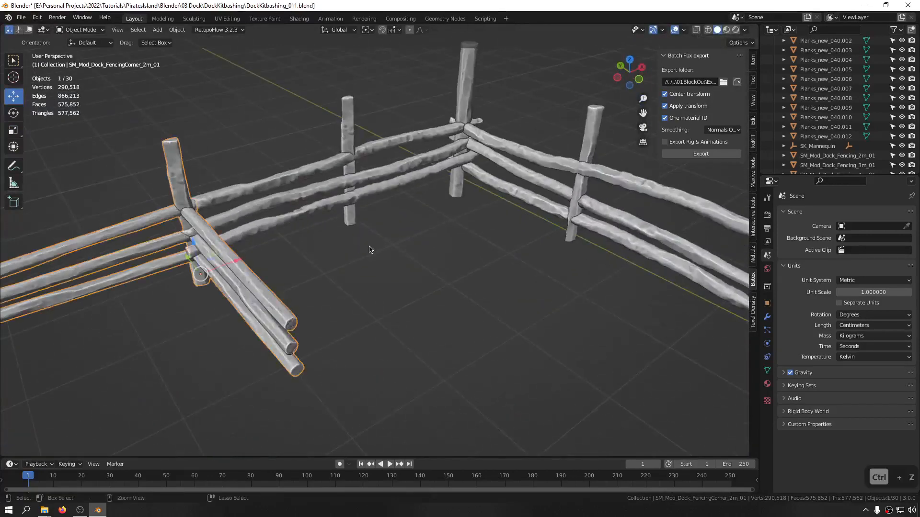
{"action": "key", "text": "ctrl+z"}
{"action": "key", "text": "ctrl+z"}
{"action": "middle_click_drag", "start_coordinate": [159, 247], "coordinate": [214, 268]}
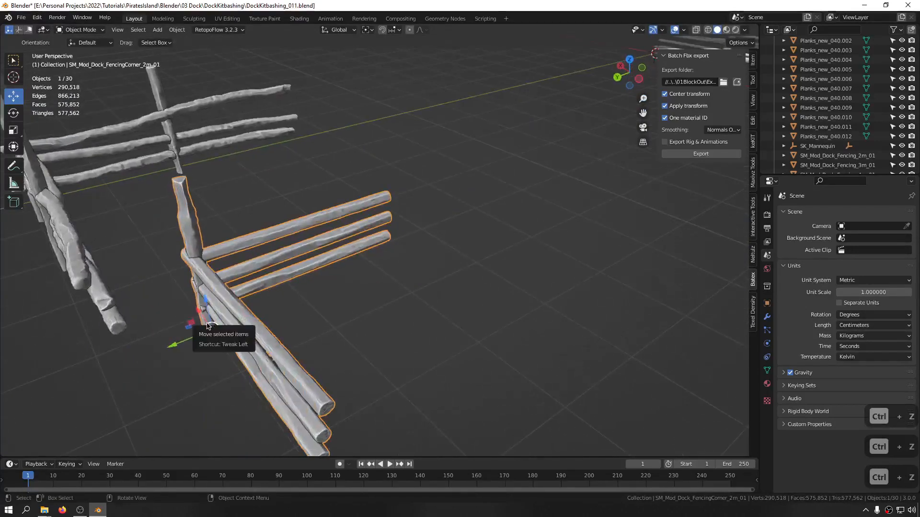
{"action": "middle_click_drag", "start_coordinate": [262, 300], "coordinate": [181, 271], "text": "ctrl"}
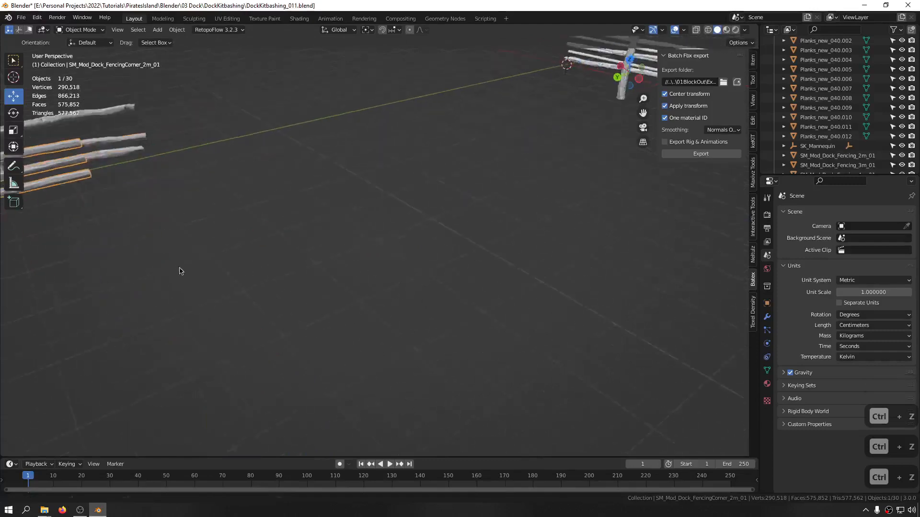
Copy the object name of the 4 m placeholder fence without changing it
{"action": "middle_click_drag", "start_coordinate": [575, 161], "coordinate": [482, 191], "text": "shift"}
{"action": "middle_click_drag", "start_coordinate": [618, 161], "coordinate": [306, 242], "text": "shift"}
{"action": "key", "text": "f"}
{"action": "left_click", "coordinate": [268, 248]}
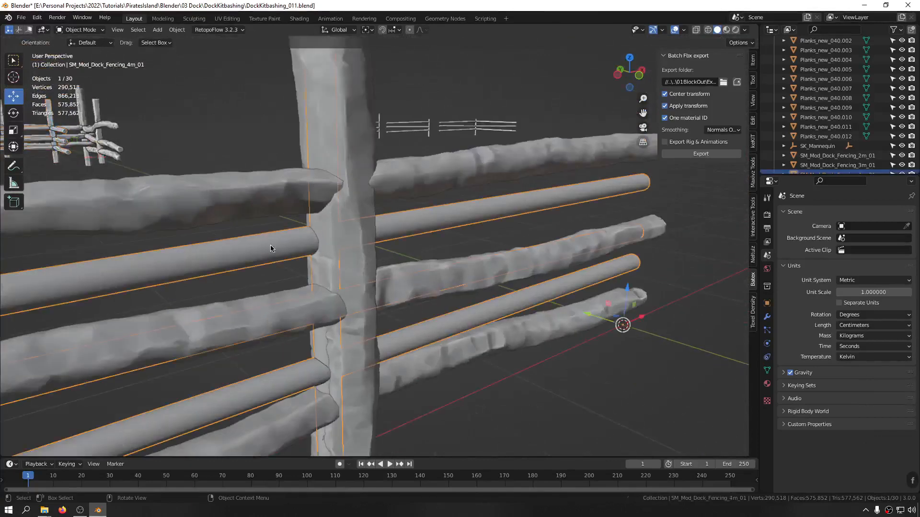
{"action": "key", "text": "f"}
{"action": "key", "text": "F2"}
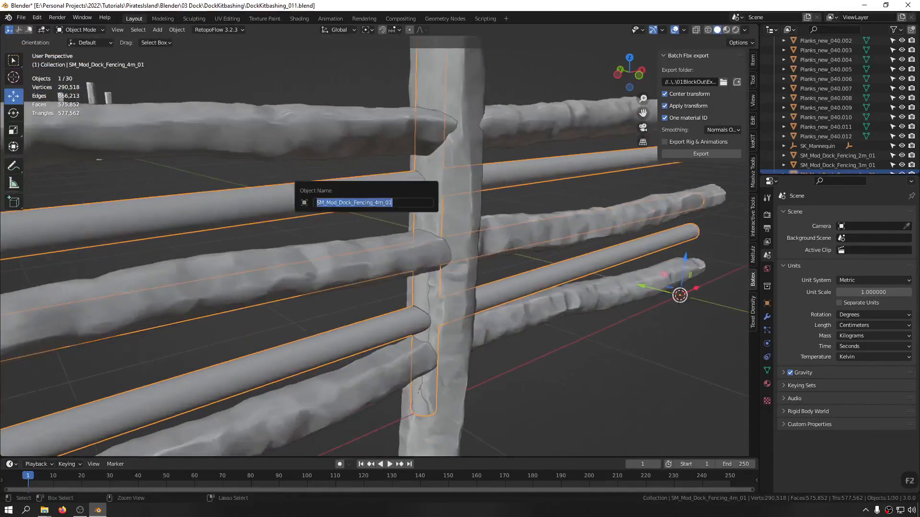
{"action": "key", "text": "Escape"}
In front view, slightly rotate the upper, middle and lower log rails of the 4 m fence, the lower one by about -1.5°
{"action": "middle_click_drag", "start_coordinate": [410, 330], "coordinate": [399, 216]}
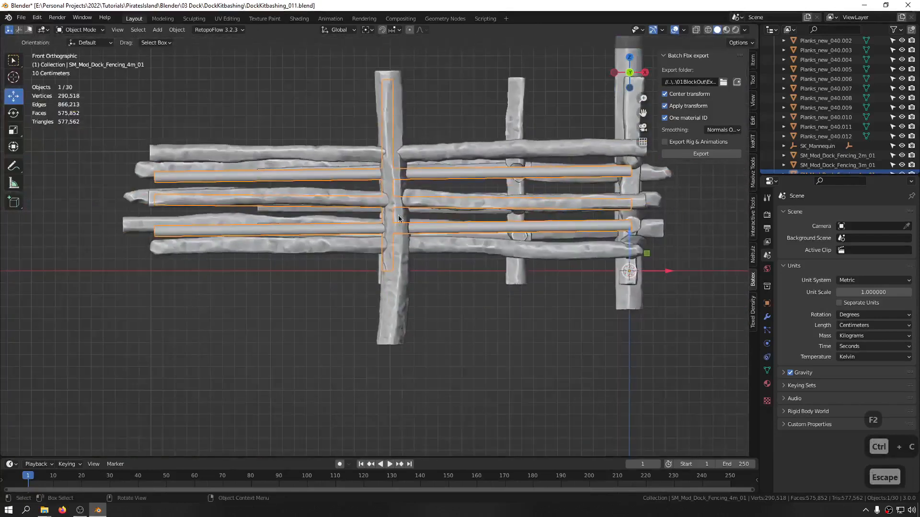
{"action": "left_click", "coordinate": [422, 153]}
{"action": "key", "text": "r"}
{"action": "key", "text": "r"}
{"action": "left_click", "coordinate": [560, 200]}
{"action": "key", "text": "r"}
{"action": "key", "text": "r"}
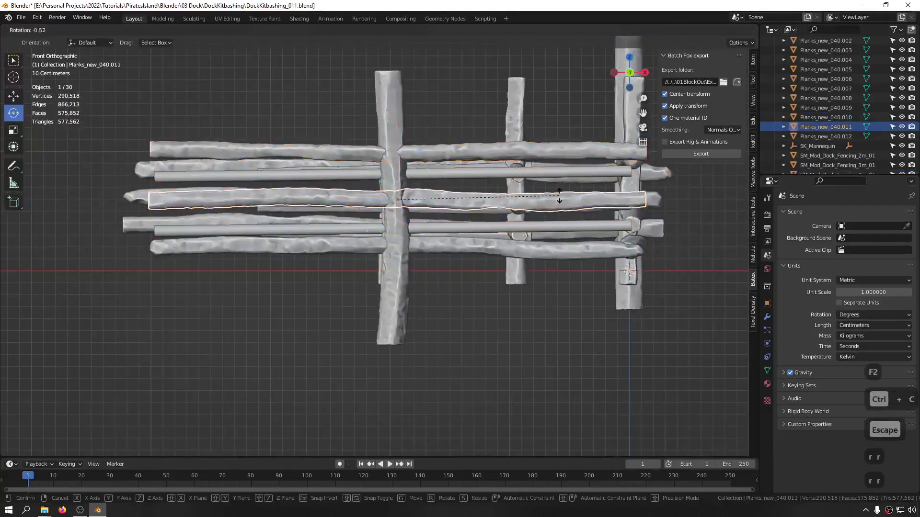
{"action": "left_click", "coordinate": [560, 196]}
{"action": "left_click", "coordinate": [525, 245]}
{"action": "key", "text": "r"}
{"action": "key", "text": "r"}
{"action": "left_click", "coordinate": [525, 245]}
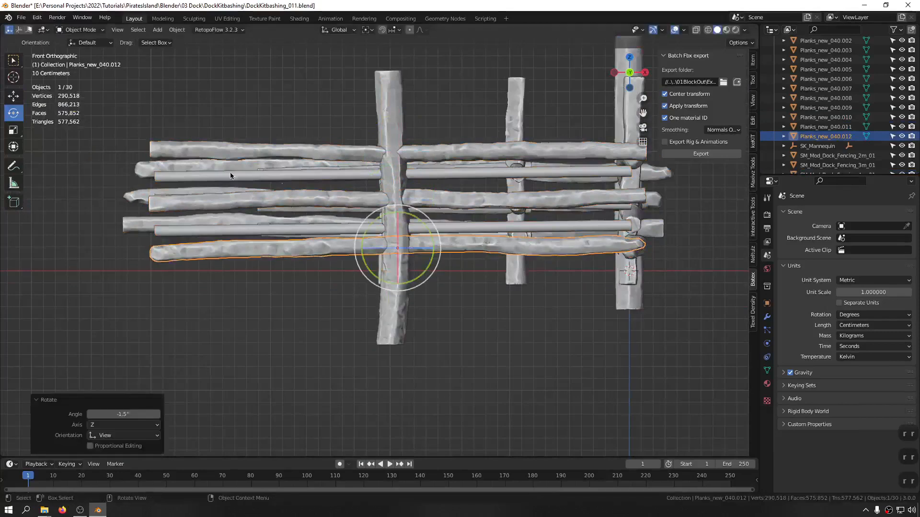
Isolate the detailed 4 m fence's post and three log rails, join them into one object, and leave the isolated view
{"action": "middle_click_drag", "start_coordinate": [526, 245], "coordinate": [339, 217]}
{"action": "middle_click_drag", "start_coordinate": [248, 125], "coordinate": [330, 172], "text": "shift"}
{"action": "left_click", "coordinate": [326, 137]}
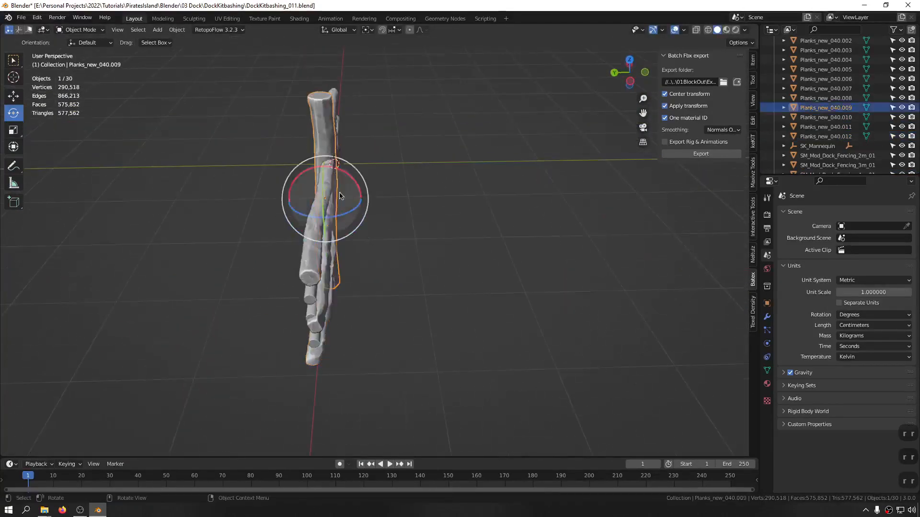
{"action": "middle_click_drag", "start_coordinate": [326, 210], "coordinate": [284, 206]}
{"action": "left_click", "coordinate": [284, 210], "text": "shift"}
{"action": "left_click", "coordinate": [288, 263], "text": "shift"}
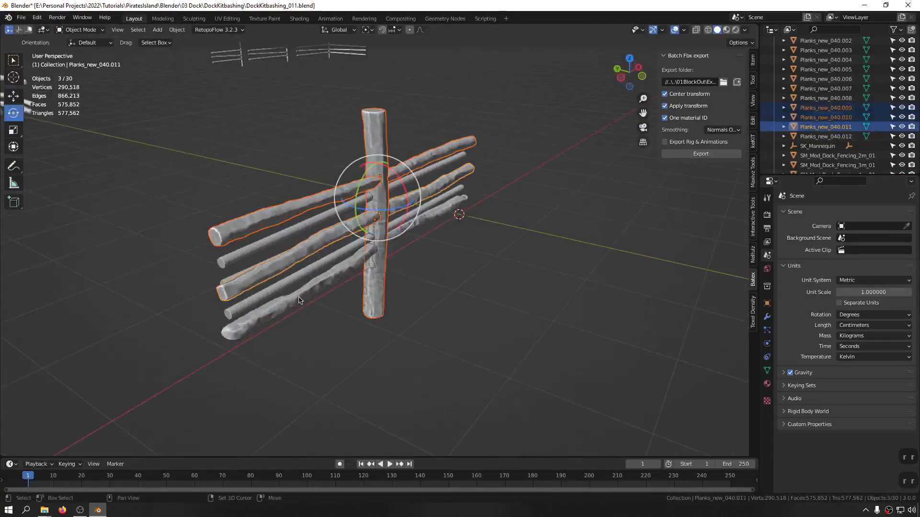
{"action": "left_click", "coordinate": [299, 297], "text": "shift"}
{"action": "key", "text": "ctrl+f"}
{"action": "middle_click_drag", "start_coordinate": [468, 273], "coordinate": [405, 274]}
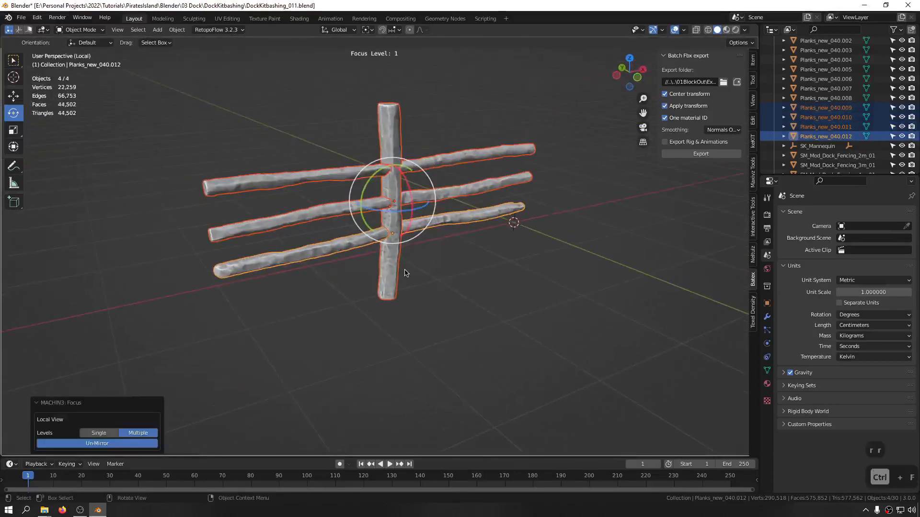
{"action": "key", "text": "ctrl+j"}
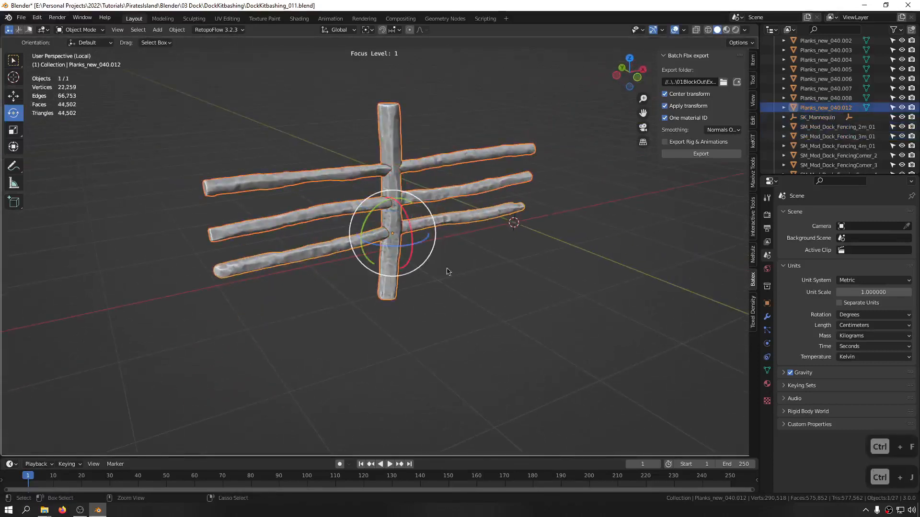
{"action": "key", "text": "ctrl+f"}
Set the joined fence's origin to the 4 m placeholder's origin using the 3D cursor, and save the file
{"action": "left_click", "coordinate": [521, 287]}
{"action": "left_click", "coordinate": [361, 193]}
{"action": "key", "text": "shift+s"}
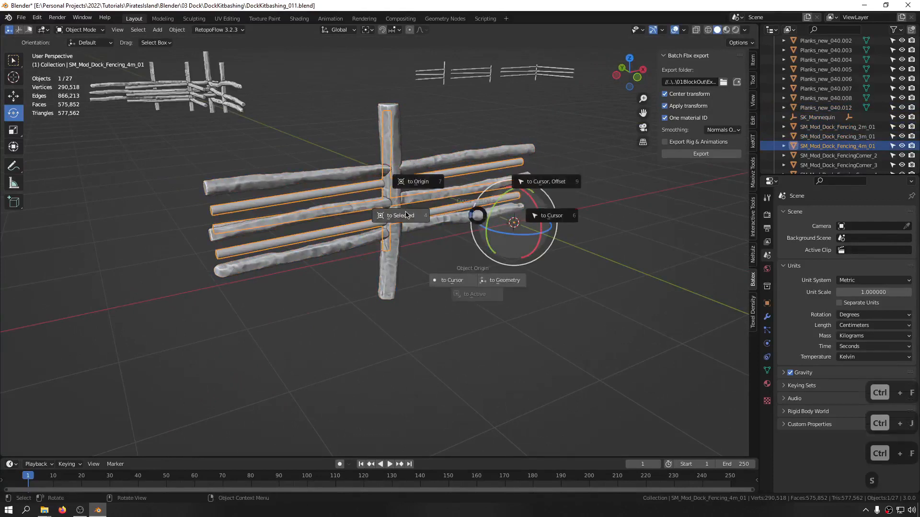
{"action": "left_click", "coordinate": [406, 215]}
{"action": "key", "text": "g"}
{"action": "middle_click_drag", "start_coordinate": [461, 225], "coordinate": [418, 226]}
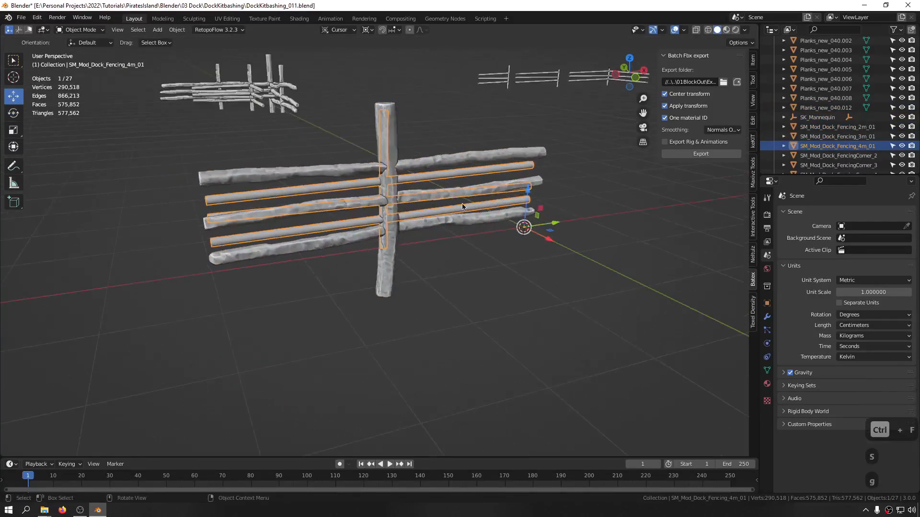
{"action": "left_click", "coordinate": [430, 167]}
{"action": "key", "text": "shift+s"}
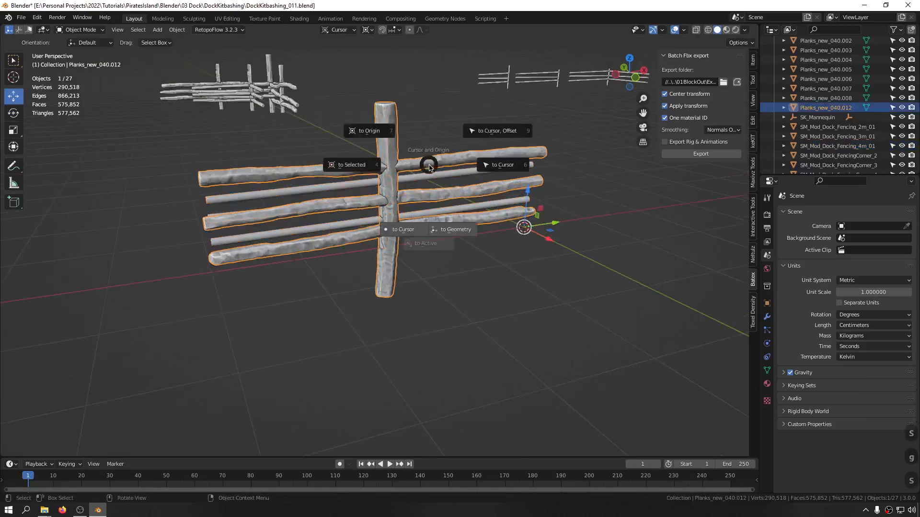
{"action": "left_click", "coordinate": [396, 231]}
{"action": "key", "text": "ctrl+s"}
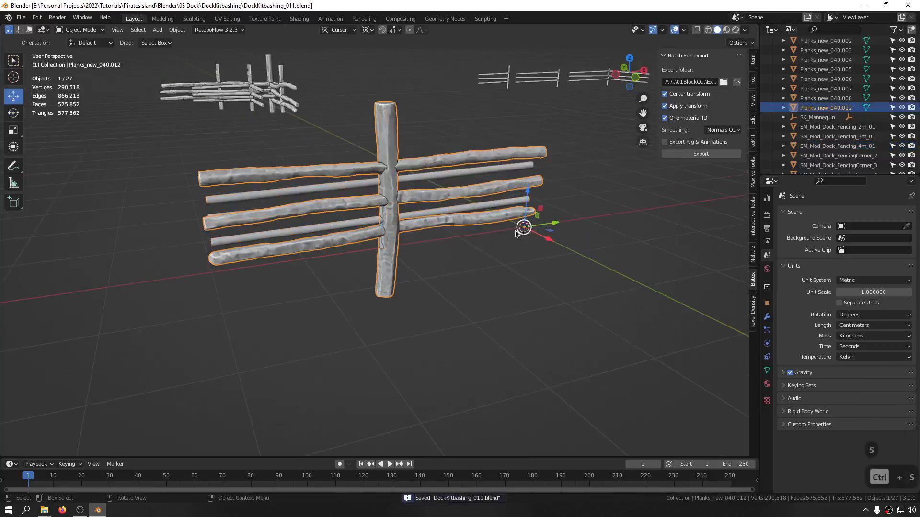
Check the joined fence's pivot against the rail ends, save the file, and return the 3D cursor to the world origin
{"action": "middle_click_drag", "start_coordinate": [516, 234], "coordinate": [372, 234]}
{"action": "scroll", "coordinate": [567, 259], "scroll_direction": "up", "scroll_amount": 4}
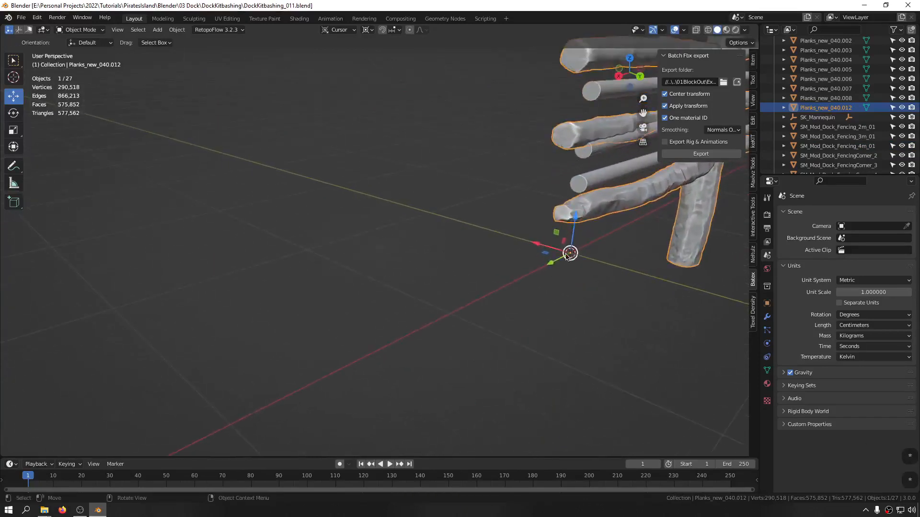
{"action": "middle_click_drag", "start_coordinate": [563, 273], "coordinate": [529, 291]}
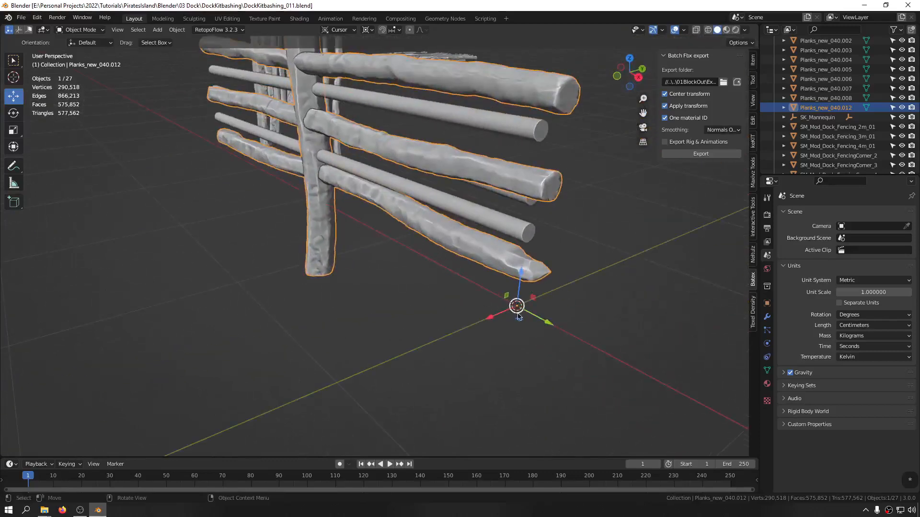
{"action": "scroll", "coordinate": [484, 328], "scroll_direction": "down", "scroll_amount": 6}
{"action": "middle_click_drag", "start_coordinate": [401, 370], "coordinate": [430, 301]}
{"action": "key", "text": "ctrl+s"}
{"action": "left_click", "coordinate": [503, 259]}
{"action": "key", "text": "shift+s"}
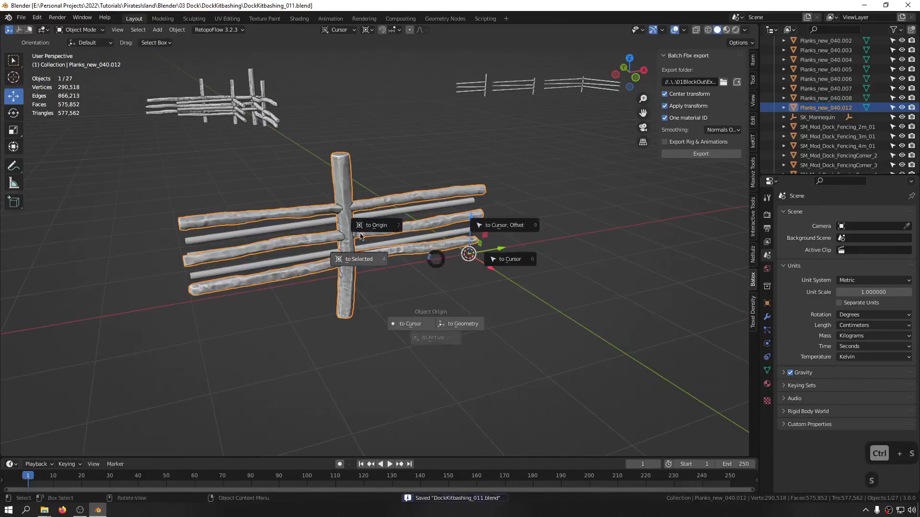
{"action": "left_click", "coordinate": [378, 227]}
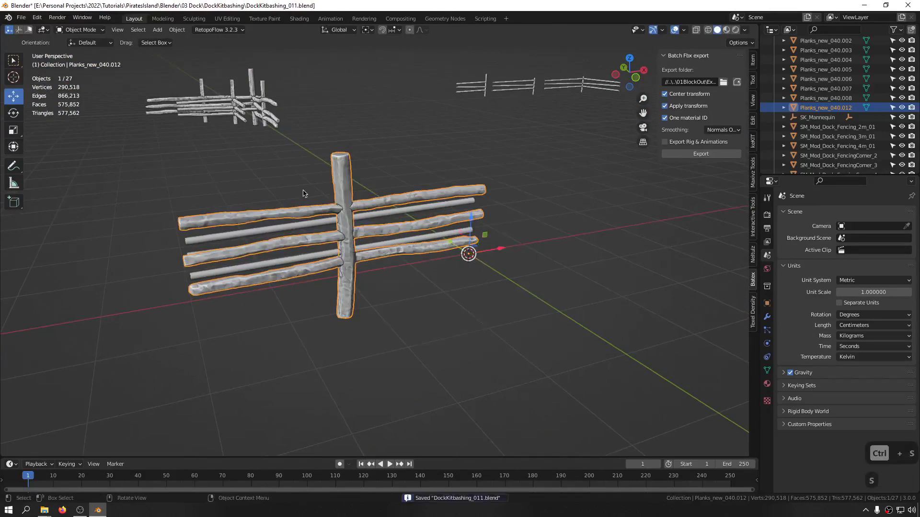
Move the joined log fence about 520 cm along Y, away from the placeholder, and save the file
{"action": "middle_click_drag", "start_coordinate": [356, 225], "coordinate": [435, 252]}
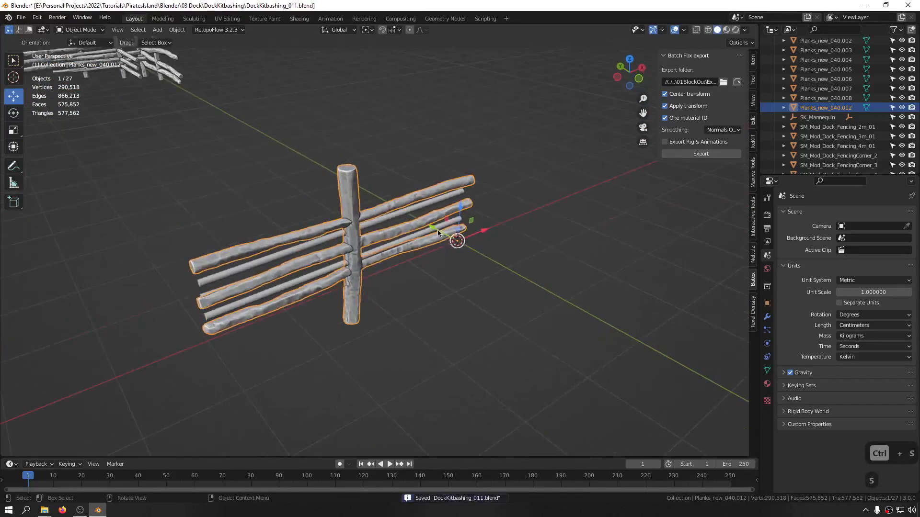
{"action": "left_click_drag", "start_coordinate": [438, 232], "coordinate": [241, 178]}
{"action": "middle_click_drag", "start_coordinate": [236, 184], "coordinate": [390, 261]}
{"action": "key", "text": "shift+s"}
{"action": "key", "text": "ctrl+s"}
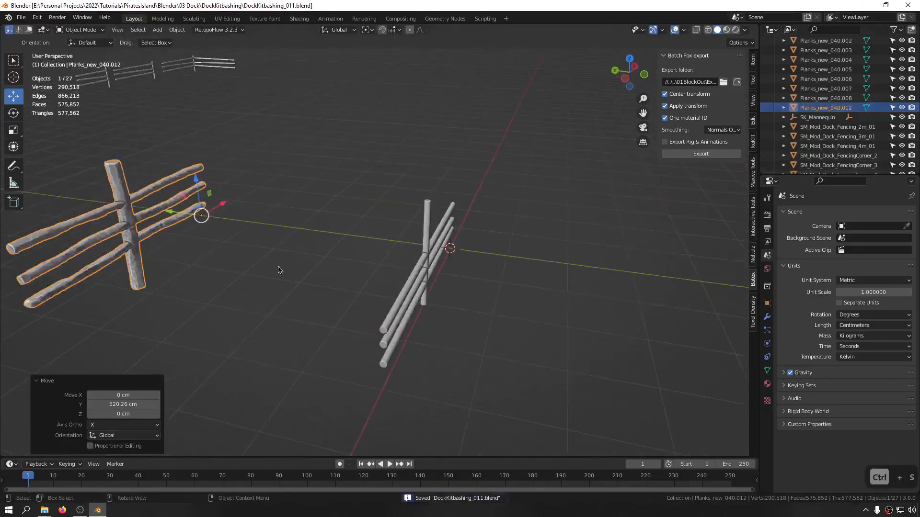
Copy the 4 m placeholder fence's object name and delete the placeholder
{"action": "left_click", "coordinate": [413, 264]}
{"action": "key", "text": "F2"}
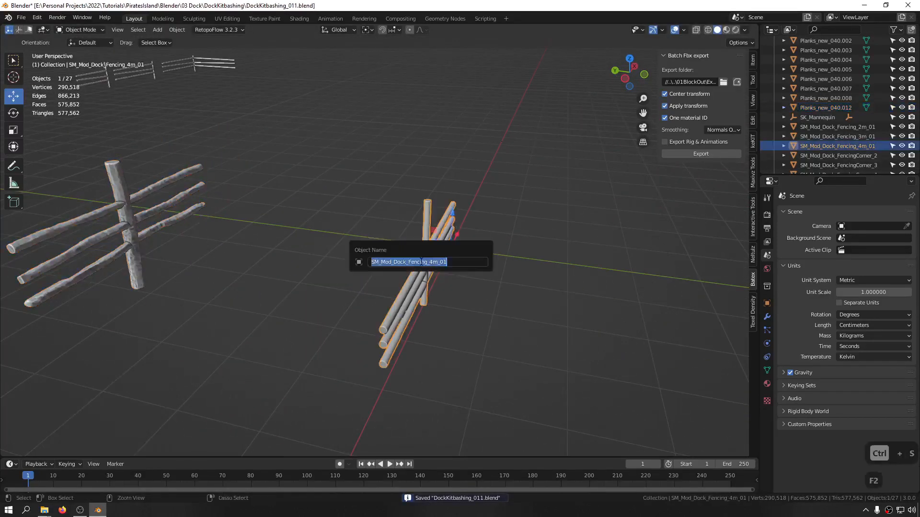
{"action": "key", "text": "ctrl+c"}
{"action": "key", "text": "Escape"}
{"action": "left_click", "coordinate": [151, 235]}
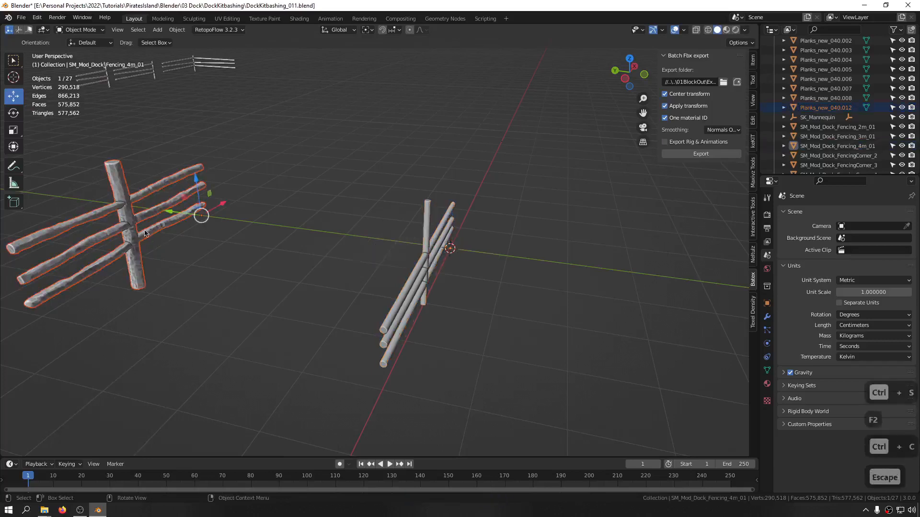
{"action": "left_click_drag", "start_coordinate": [555, 233], "coordinate": [412, 291]}
{"action": "key", "text": "x"}
Rename the joined log fence SM_Mod_Dock_Fencing_4m_01 and save the file
{"action": "left_click", "coordinate": [179, 233]}
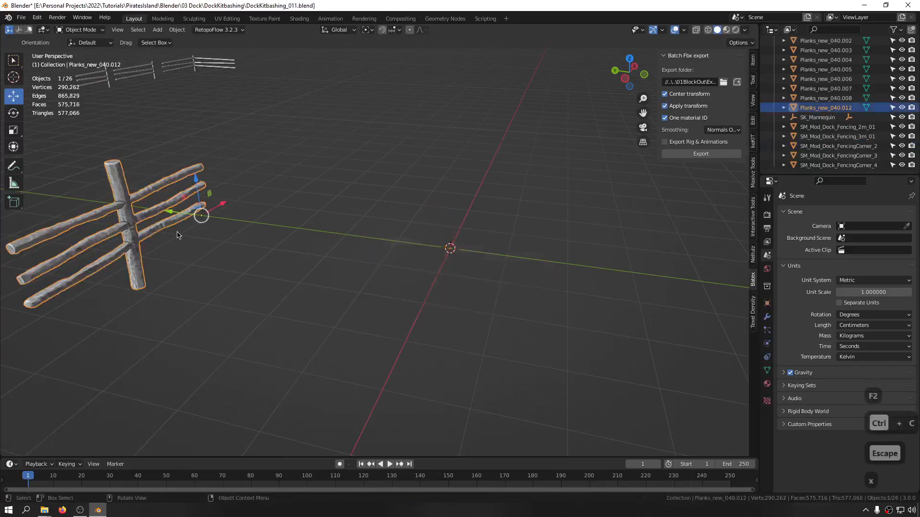
{"action": "key", "text": "F2"}
{"action": "key", "text": "ctrl+v"}
{"action": "key", "text": "Return"}
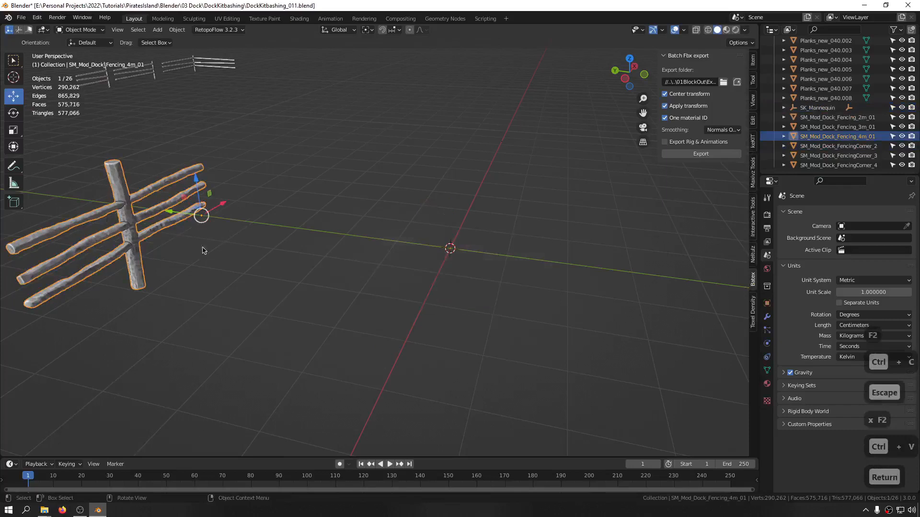
{"action": "key", "text": "ctrl+s"}
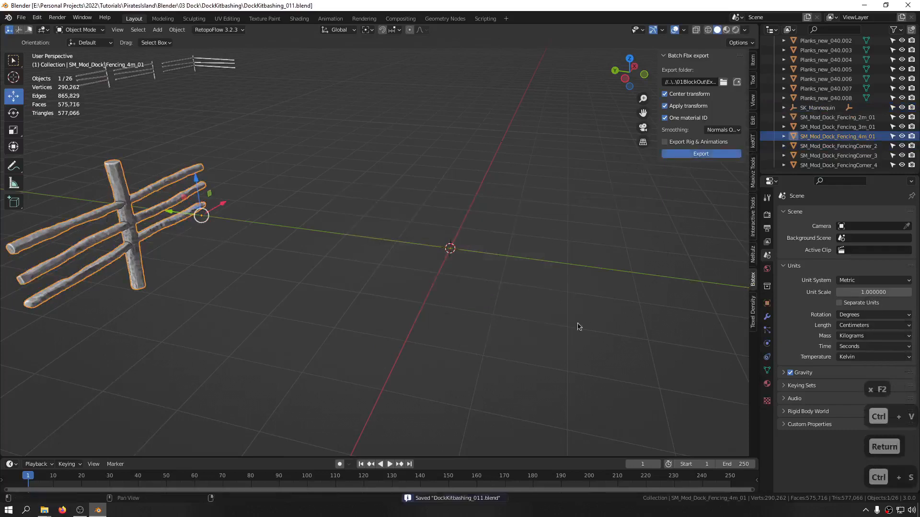
Move the finished 4 m fence about 512 cm further along Y and clear the 2 m placeholder fence's location to the world origin
{"action": "middle_click_drag", "start_coordinate": [338, 311], "coordinate": [243, 234]}
{"action": "left_click_drag", "start_coordinate": [196, 141], "coordinate": [30, 137]}
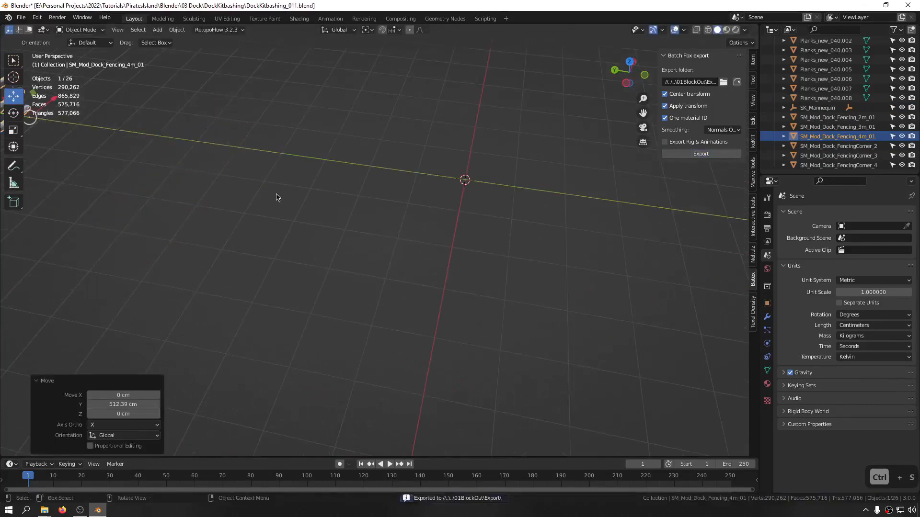
{"action": "middle_click_drag", "start_coordinate": [276, 193], "coordinate": [312, 238]}
{"action": "left_click", "coordinate": [344, 285]}
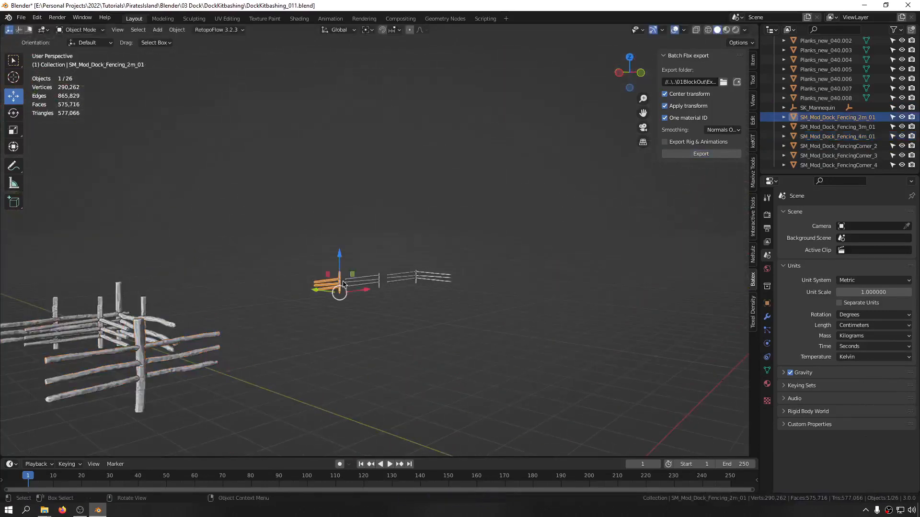
{"action": "key", "text": "alt+g"}
Duplicate a medium-thick upright log from the kit and clear the copy's location so it sits at the 2 m placeholder's post
{"action": "middle_click_drag", "start_coordinate": [461, 339], "coordinate": [418, 271]}
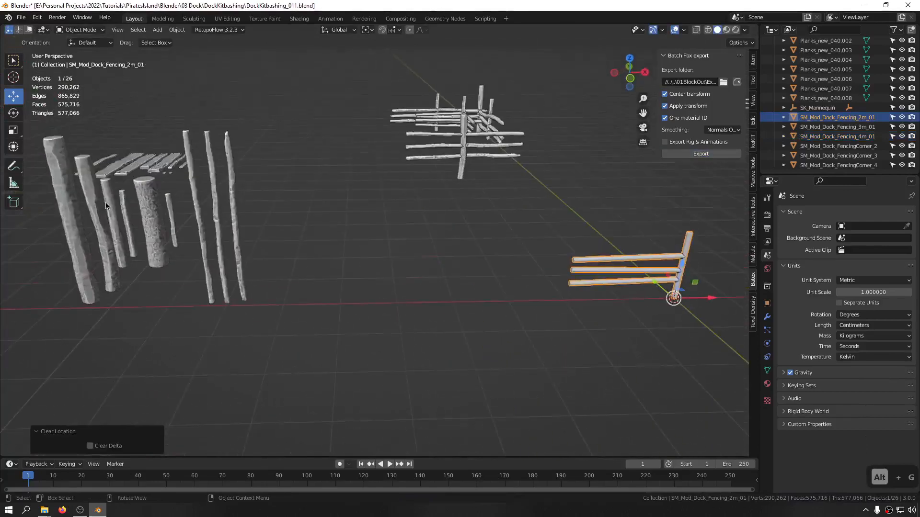
{"action": "left_click", "coordinate": [110, 217]}
{"action": "key", "text": "shift+d"}
{"action": "left_click", "coordinate": [290, 216]}
{"action": "key", "text": "alt+g"}
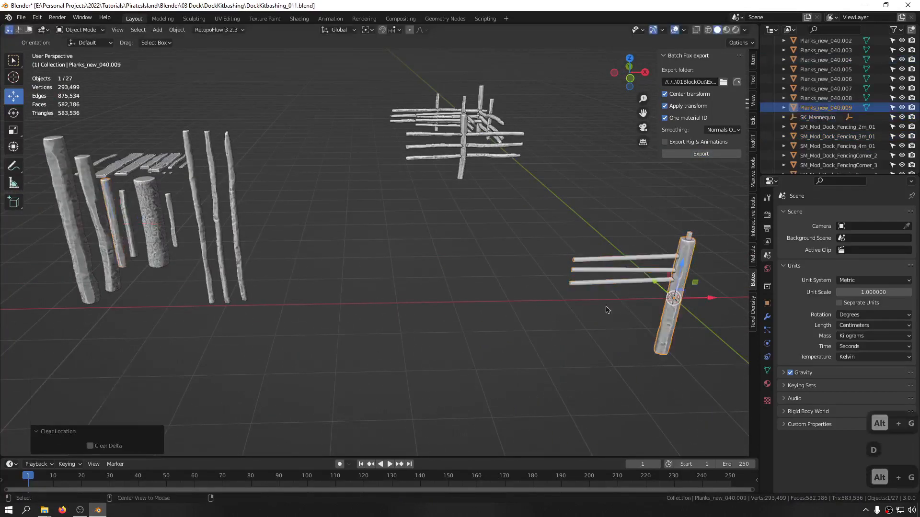
In front view, raise the duplicated log along Z and scale it uniformly to 0.696 to match the placeholder post
{"action": "key", "text": "KP_Decimal"}
{"action": "middle_click_drag", "start_coordinate": [371, 289], "coordinate": [374, 287], "text": "alt"}
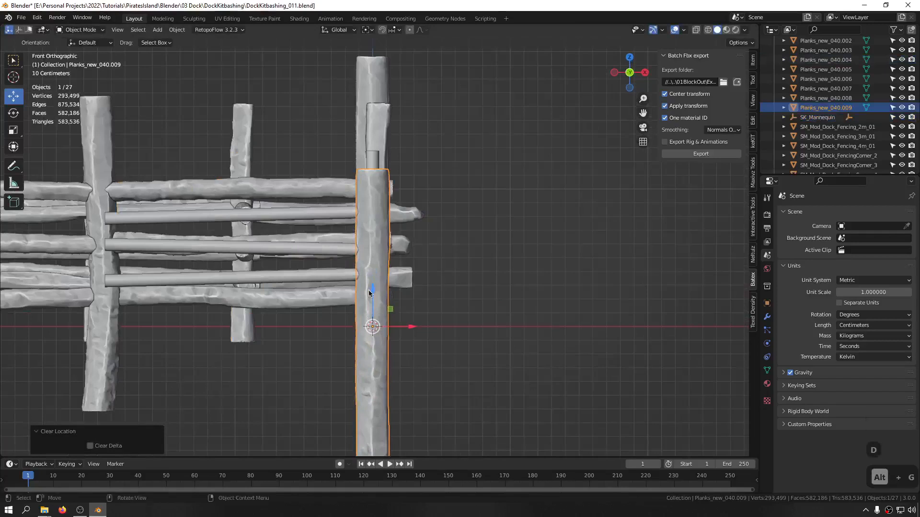
{"action": "left_click_drag", "start_coordinate": [369, 293], "coordinate": [371, 226]}
{"action": "key", "text": "s"}
{"action": "left_click", "coordinate": [495, 286]}
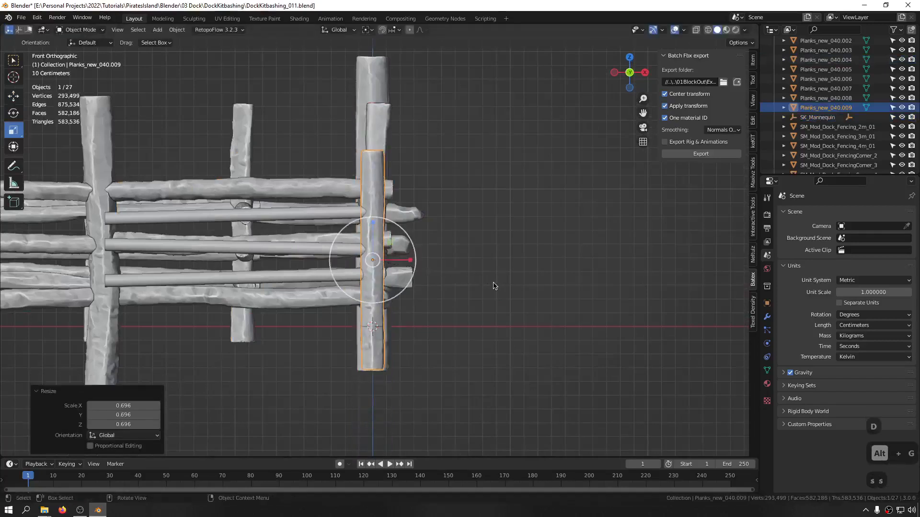
{"action": "key", "text": "g"}
{"action": "left_click_drag", "start_coordinate": [369, 227], "coordinate": [370, 227]}
Duplicate the three long thin logs from the kit in place
{"action": "middle_click_drag", "start_coordinate": [372, 228], "coordinate": [207, 226]}
{"action": "scroll", "coordinate": [446, 254], "scroll_direction": "down", "scroll_amount": 5}
{"action": "left_click_drag", "start_coordinate": [206, 226], "coordinate": [333, 297]}
{"action": "key", "text": "shift+d"}
{"action": "key", "text": "Escape"}
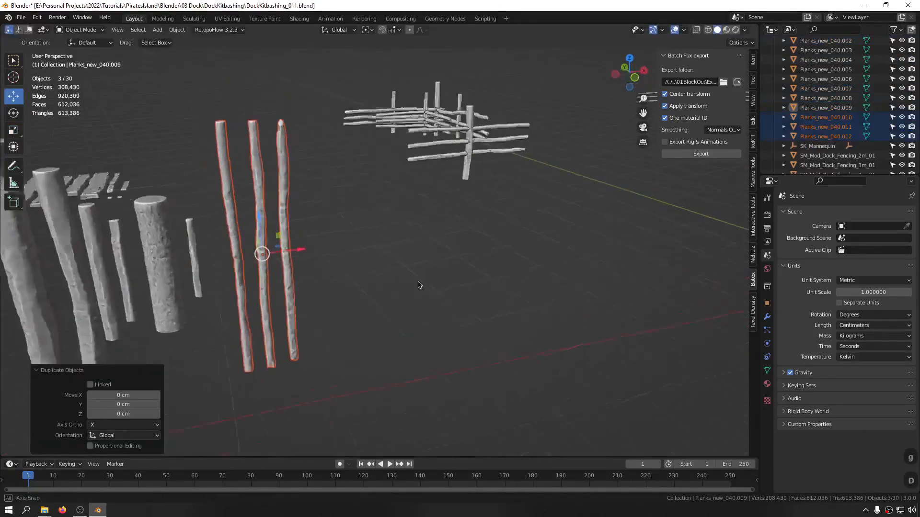
Rotate the three duplicated logs to horizontal in front view and clear their locations to the world origin
{"action": "key", "text": "KP_1"}
{"action": "key", "text": "r"}
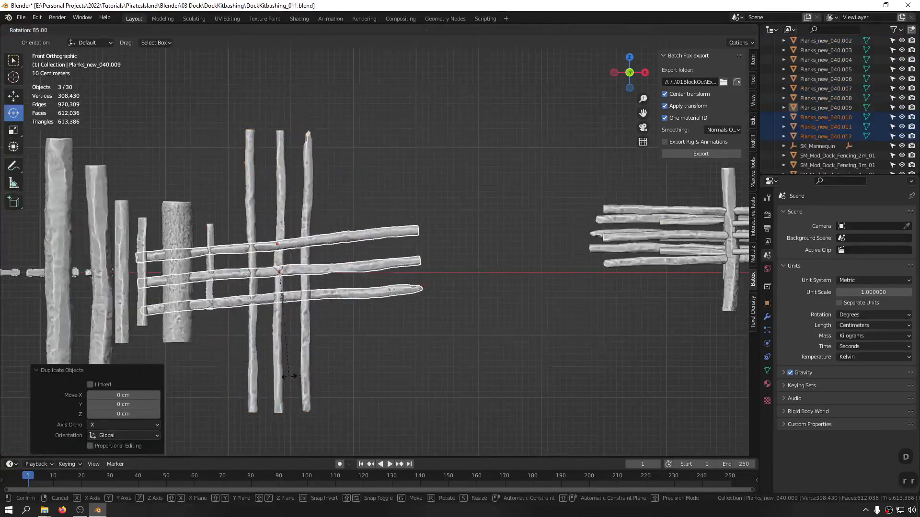
{"action": "left_click", "coordinate": [284, 376]}
{"action": "key", "text": "alt+g"}
Scale the three horizontal logs uniformly to 0.448 to fit the 2 m placeholder's rails
{"action": "middle_click_drag", "start_coordinate": [380, 290], "coordinate": [201, 277], "text": "shift"}
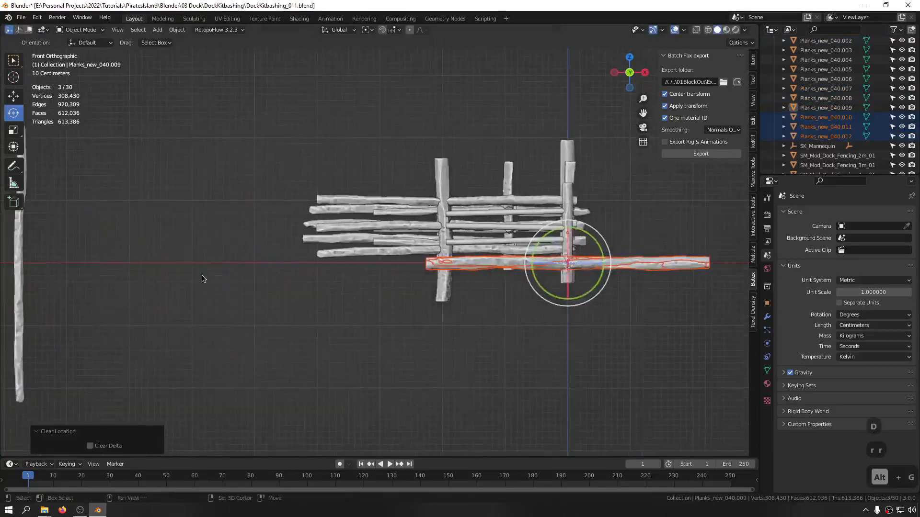
{"action": "scroll", "coordinate": [588, 276], "scroll_direction": "up", "scroll_amount": 3}
{"action": "scroll", "coordinate": [588, 276], "scroll_direction": "down", "scroll_amount": 2}
{"action": "middle_click_drag", "start_coordinate": [565, 320], "coordinate": [527, 314]}
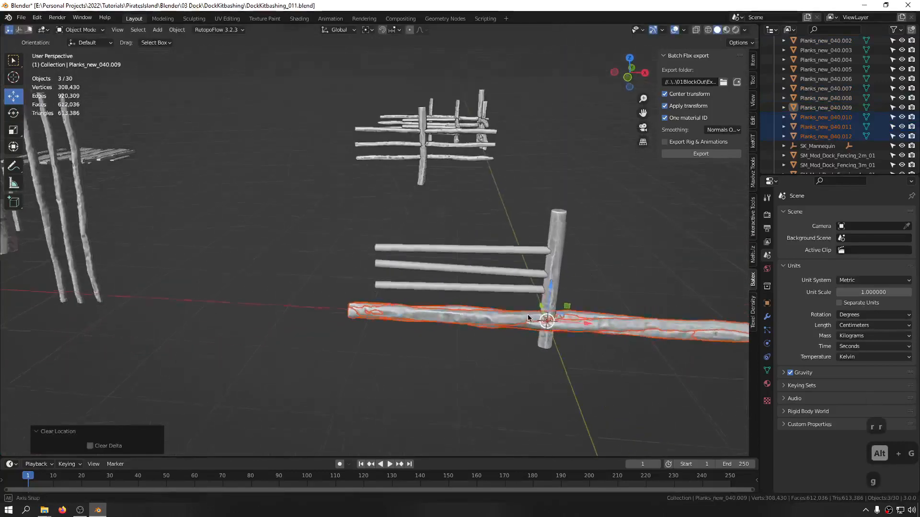
{"action": "key", "text": "g"}
{"action": "key", "text": "s"}
{"action": "key", "text": "s"}
{"action": "left_click", "coordinate": [590, 332]}
Move the three scaled logs -99.876 cm along X and raise them 35.77 cm along Z to the lowest placeholder rail
{"action": "key", "text": "g"}
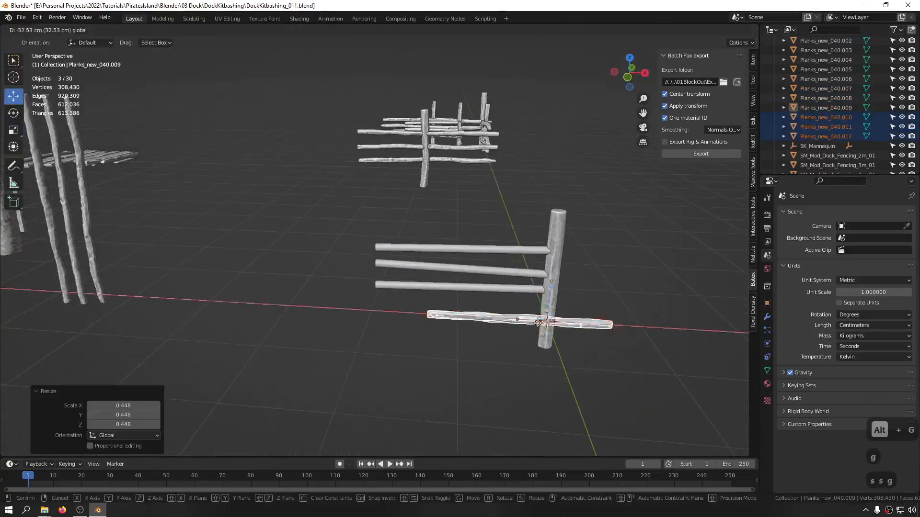
{"action": "left_click_drag", "start_coordinate": [481, 327], "coordinate": [481, 326]}
{"action": "middle_click_drag", "start_coordinate": [407, 310], "coordinate": [433, 305]}
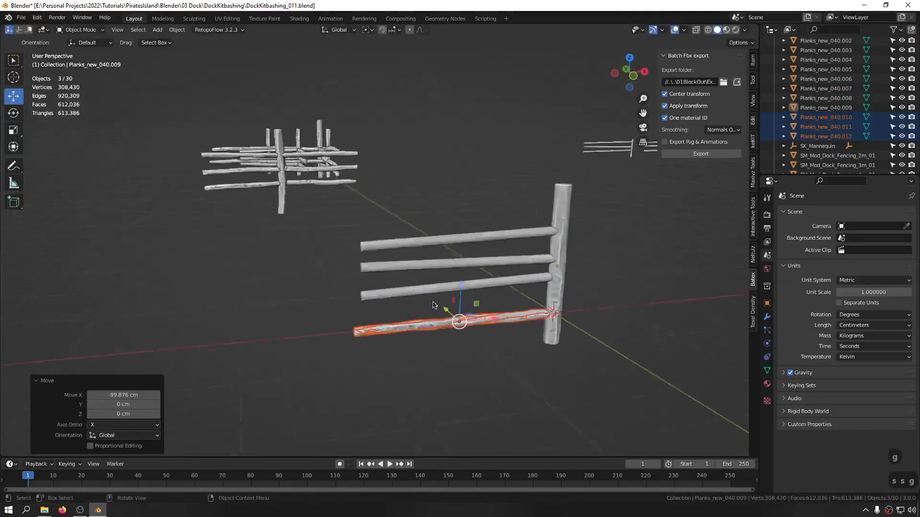
{"action": "scroll", "coordinate": [433, 305], "scroll_direction": "up", "scroll_amount": 2}
{"action": "left_click_drag", "start_coordinate": [472, 306], "coordinate": [482, 259]}
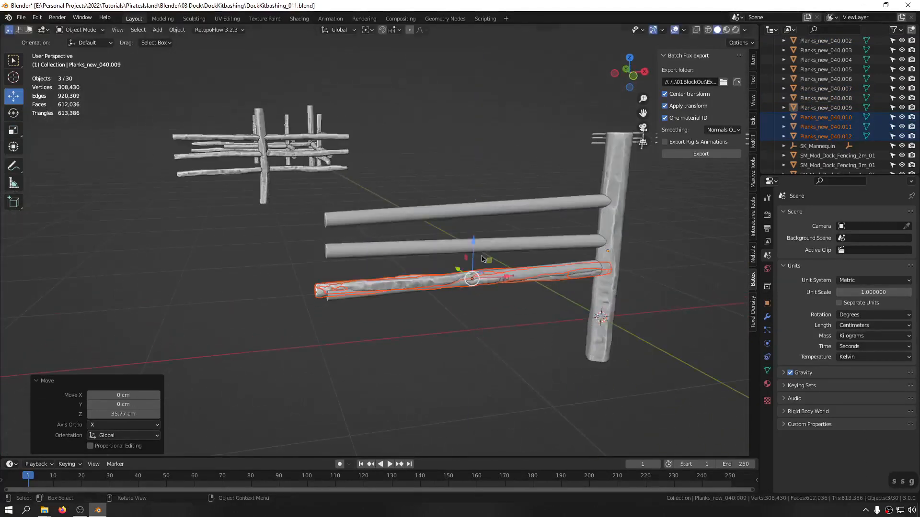
Raise one of the stacked logs along Z to the middle placeholder rail and another to the upper rail
{"action": "left_click", "coordinate": [472, 278]}
{"action": "key", "text": "g"}
{"action": "key", "text": "z"}
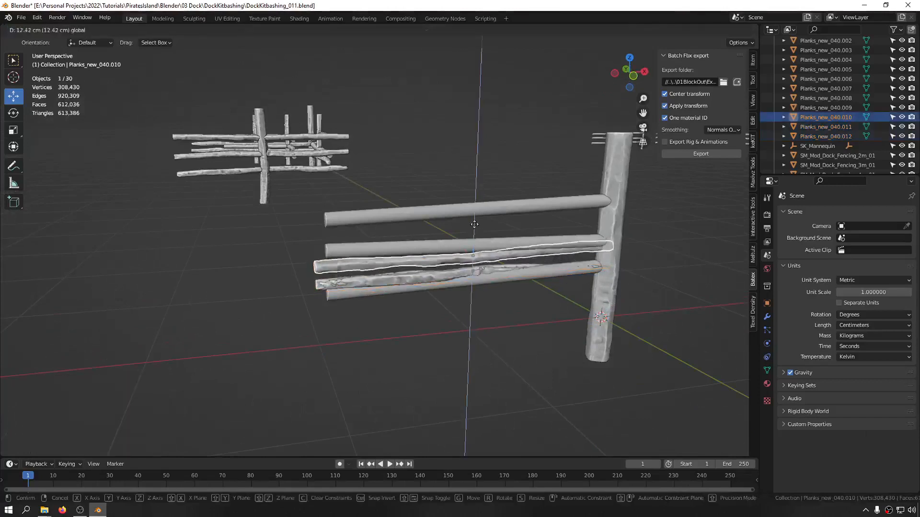
{"action": "left_click", "coordinate": [472, 242]}
{"action": "left_click", "coordinate": [471, 272]}
{"action": "key", "text": "g"}
{"action": "key", "text": "z"}
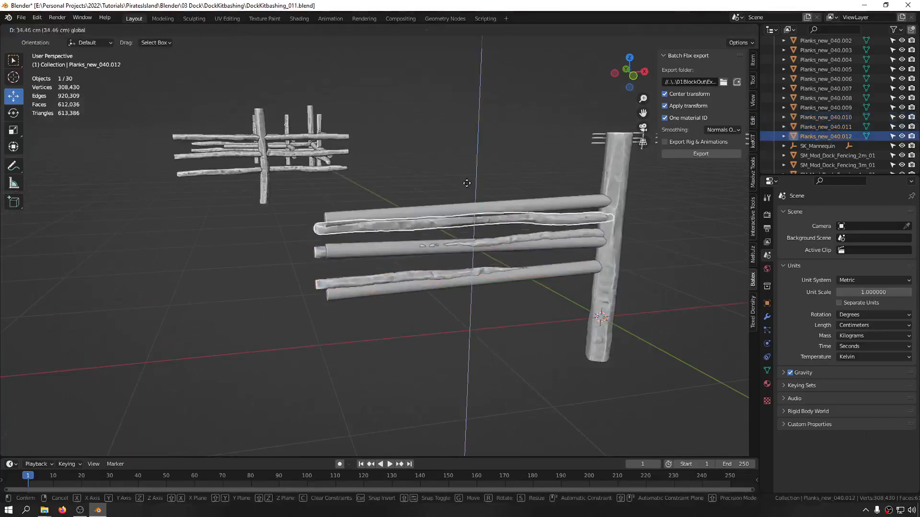
{"action": "left_click", "coordinate": [461, 171]}
Rotate the upper log rail slightly, by -1.23°, so its end meets the post naturally
{"action": "middle_click_drag", "start_coordinate": [621, 197], "coordinate": [570, 163]}
{"action": "key", "text": "r"}
{"action": "key", "text": "r"}
{"action": "left_click", "coordinate": [569, 158]}
{"action": "middle_click_drag", "start_coordinate": [460, 175], "coordinate": [496, 204]}
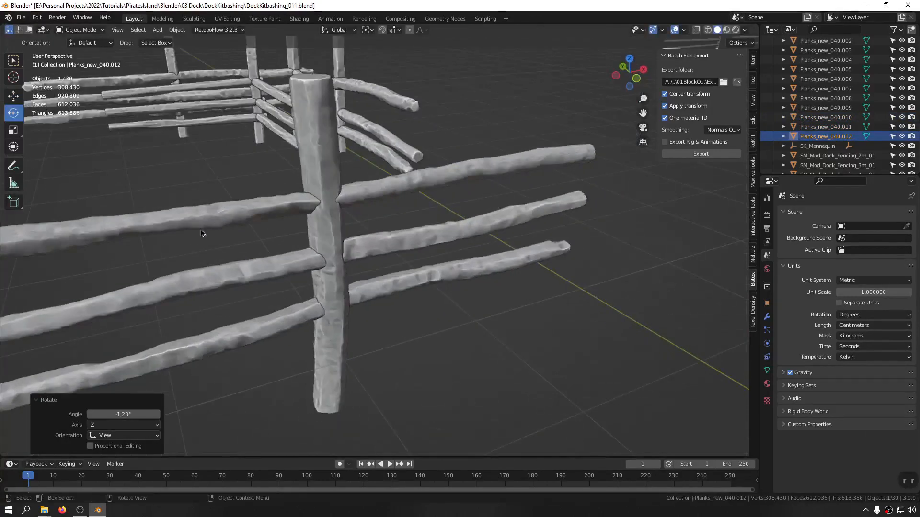
Rotate the middle log rail slightly and the lowest one by -2.38°, and save the file
{"action": "scroll", "coordinate": [271, 265], "scroll_direction": "down", "scroll_amount": 8}
{"action": "middle_click_drag", "start_coordinate": [441, 408], "coordinate": [367, 263], "text": "shift"}
{"action": "scroll", "coordinate": [368, 263], "scroll_direction": "up", "scroll_amount": 3}
{"action": "scroll", "coordinate": [369, 266], "scroll_direction": "up", "scroll_amount": 4}
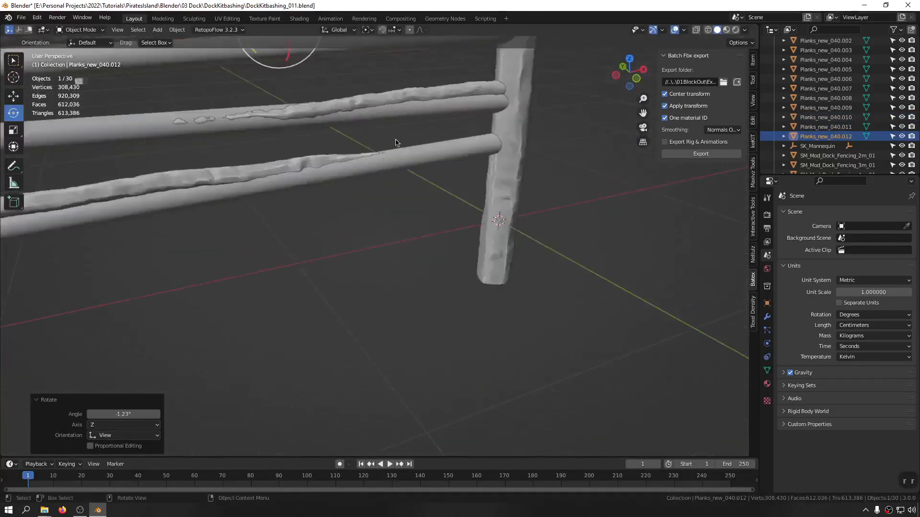
{"action": "scroll", "coordinate": [410, 237], "scroll_direction": "down", "scroll_amount": 1}
{"action": "left_click", "coordinate": [445, 175]}
{"action": "key", "text": "r"}
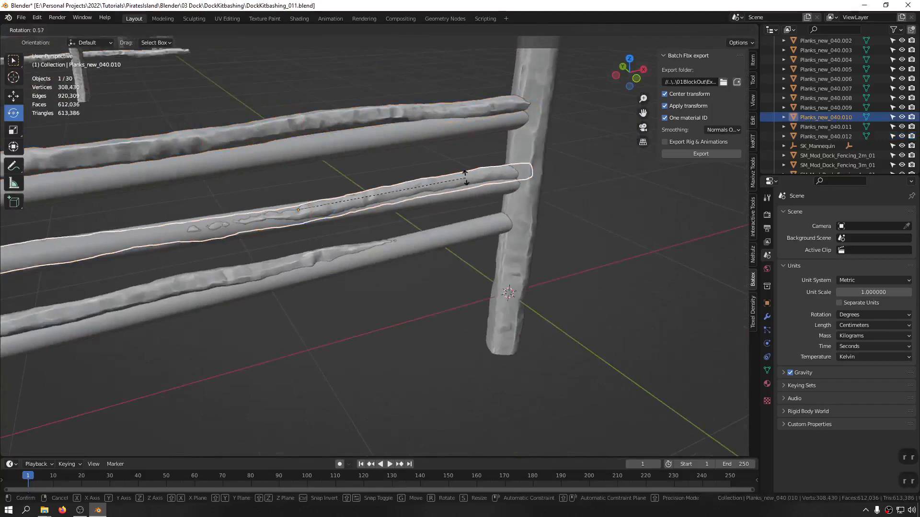
{"action": "left_click", "coordinate": [421, 187]}
{"action": "middle_click_drag", "start_coordinate": [422, 187], "coordinate": [321, 246]}
{"action": "left_click", "coordinate": [321, 243]}
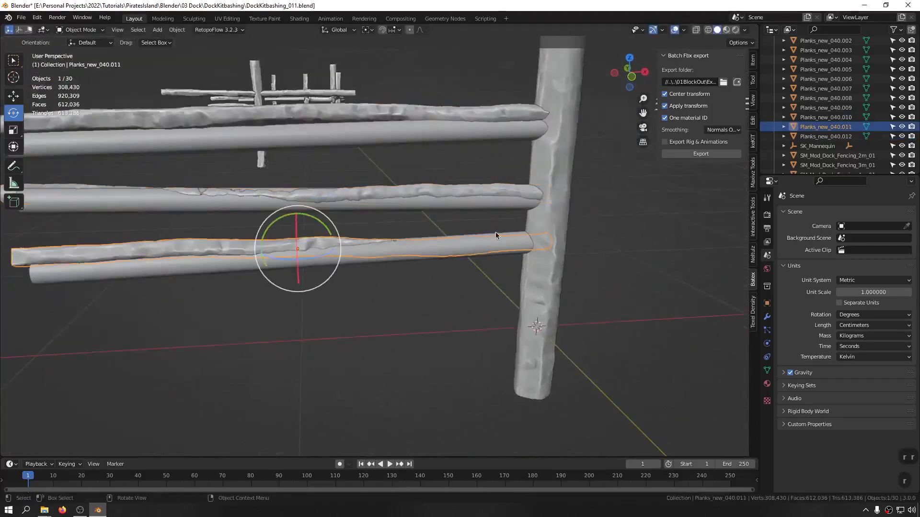
{"action": "key", "text": "r"}
{"action": "left_click", "coordinate": [494, 235]}
{"action": "middle_click_drag", "start_coordinate": [494, 234], "coordinate": [419, 245]}
{"action": "key", "text": "ctrl+s"}
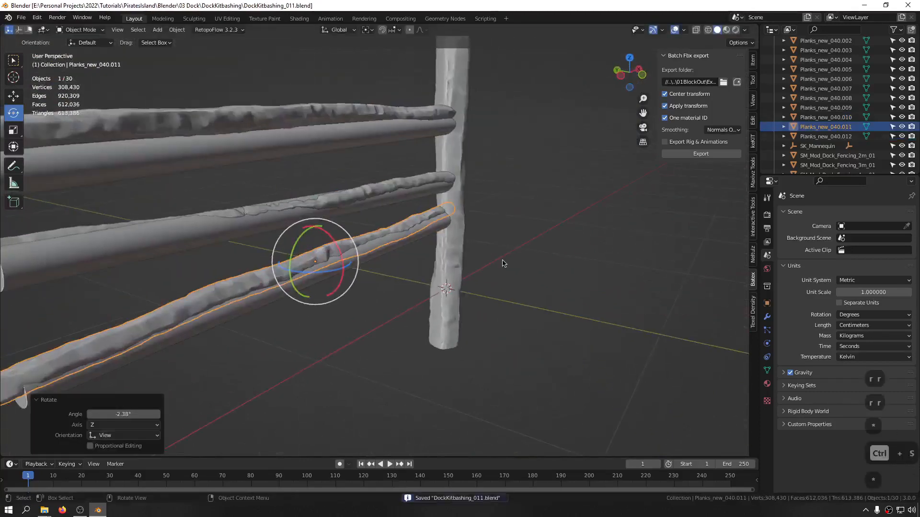
Copy the object name of the 2 m fencing placeholder without changing it, and save the file
{"action": "scroll", "coordinate": [504, 260], "scroll_direction": "down", "scroll_amount": 2}
{"action": "middle_click_drag", "start_coordinate": [499, 232], "coordinate": [499, 174], "text": "shift"}
{"action": "left_click", "coordinate": [505, 174]}
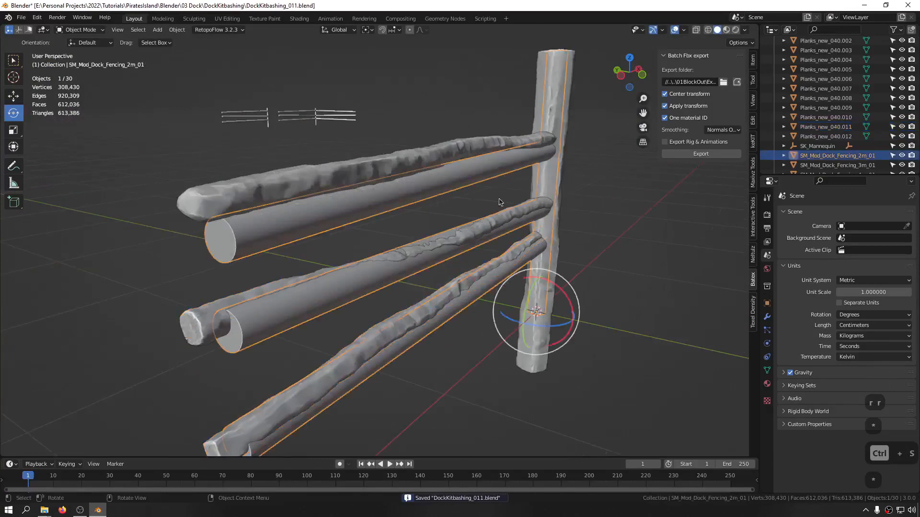
{"action": "key", "text": "F2"}
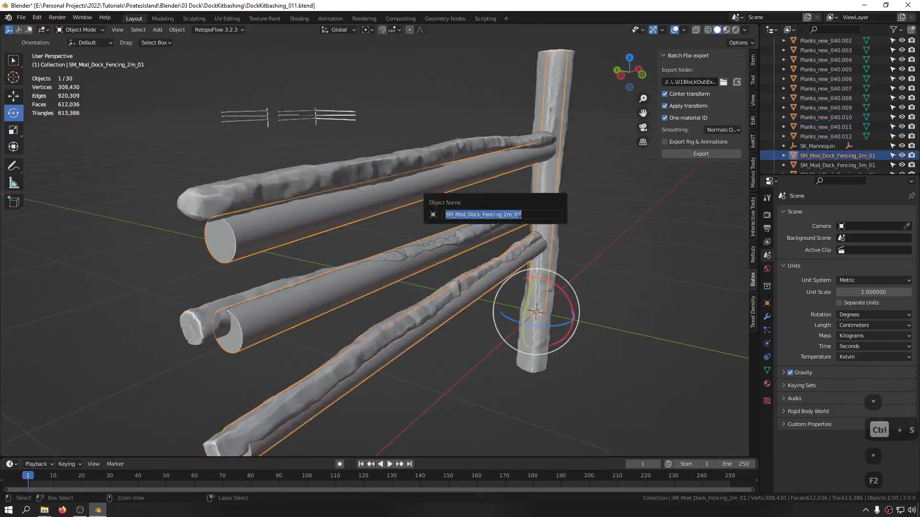
{"action": "key", "text": "Escape"}
{"action": "middle_click_drag", "start_coordinate": [576, 258], "coordinate": [576, 285]}
{"action": "key", "text": "ctrl+s"}
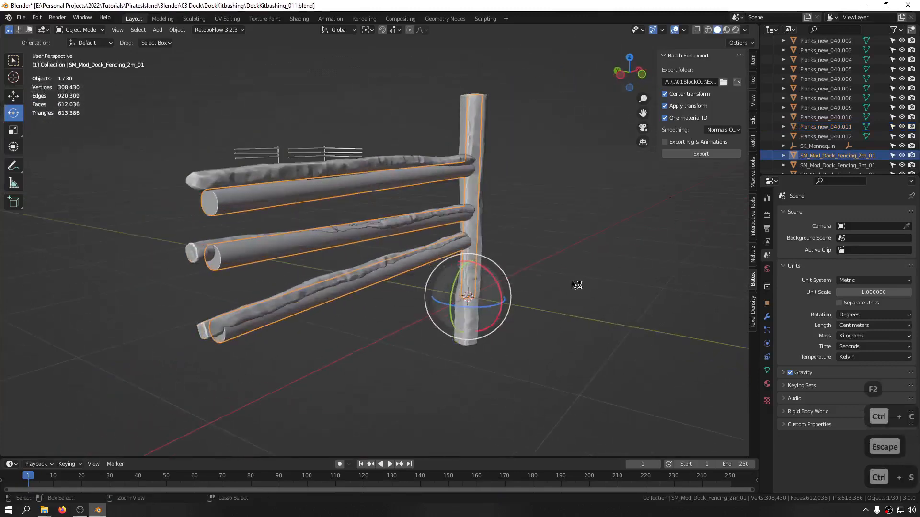
Join the three log rails and the post into one object, with the post as the active object
{"action": "middle_click_drag", "start_coordinate": [222, 263], "coordinate": [117, 167]}
{"action": "left_click", "coordinate": [179, 196]}
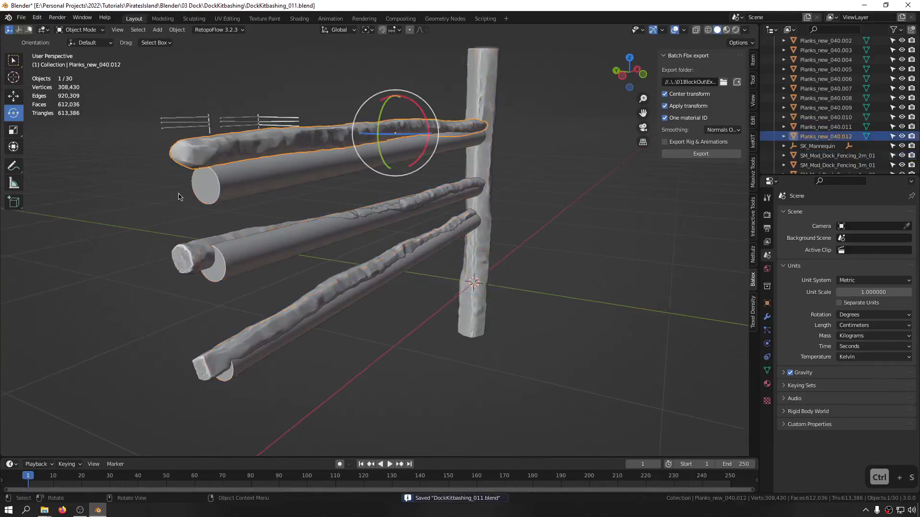
{"action": "left_click", "coordinate": [189, 263], "text": "shift"}
{"action": "left_click", "coordinate": [204, 360], "text": "shift"}
{"action": "middle_click_drag", "start_coordinate": [203, 361], "coordinate": [418, 116]}
{"action": "left_click", "coordinate": [454, 92], "text": "shift"}
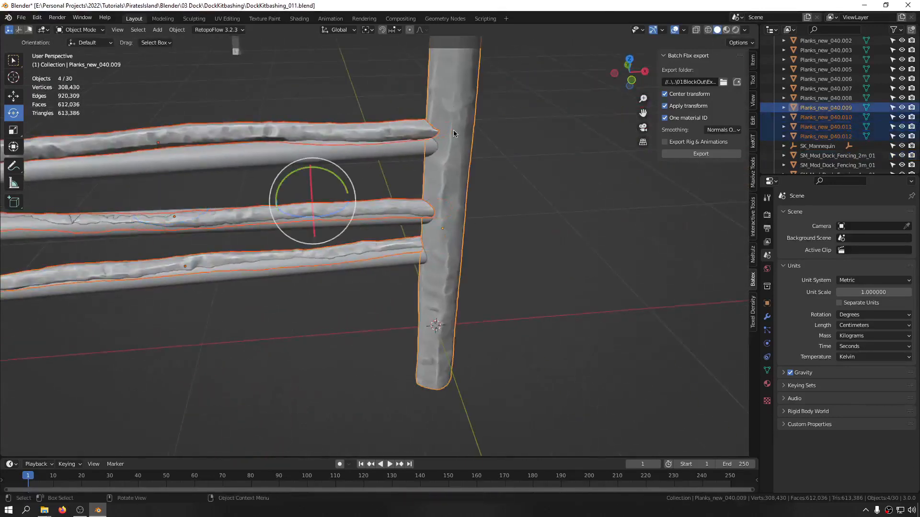
{"action": "key", "text": "ctrl+j"}
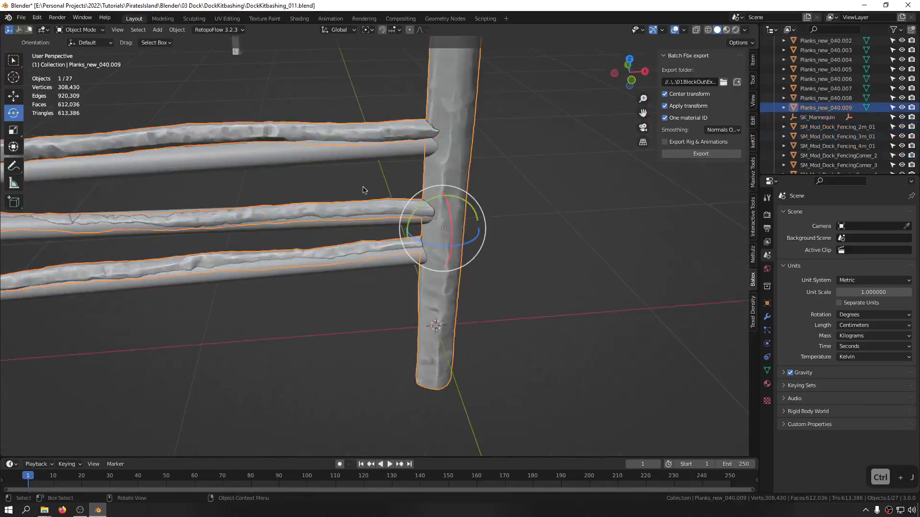
Place the 3D cursor at the placeholder's pivot, try snapping the joined fence to it, and undo the snap
{"action": "left_click", "coordinate": [339, 166]}
{"action": "key", "text": "shift+s"}
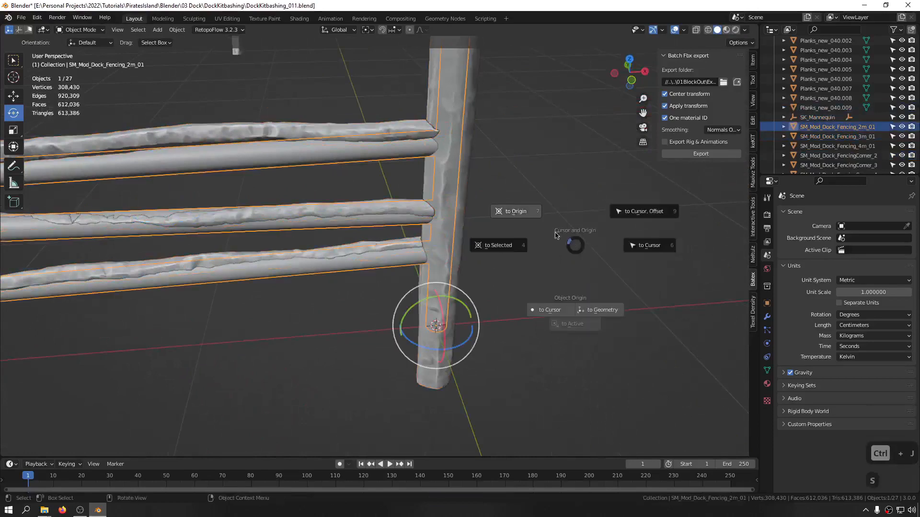
{"action": "left_click", "coordinate": [496, 246]}
{"action": "left_click", "coordinate": [437, 230]}
{"action": "key", "text": "shift+s"}
{"action": "left_click", "coordinate": [459, 232]}
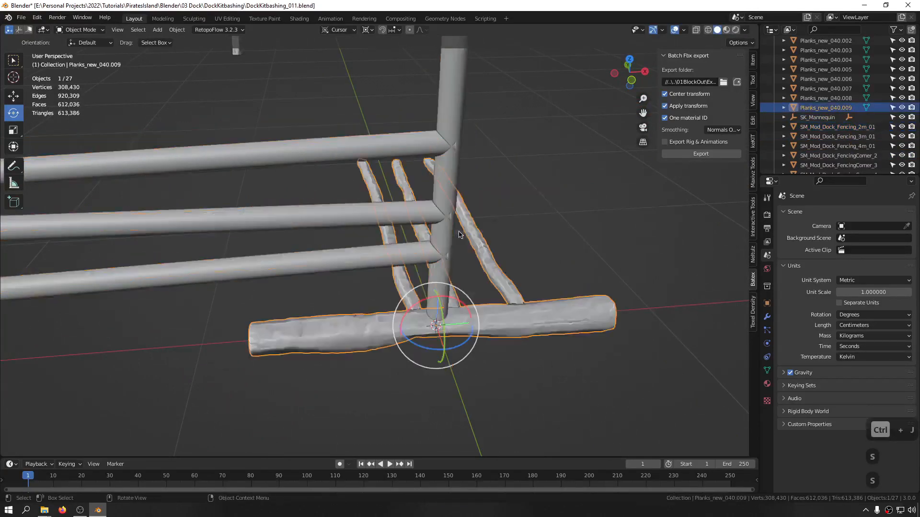
{"action": "key", "text": "ctrl+z"}
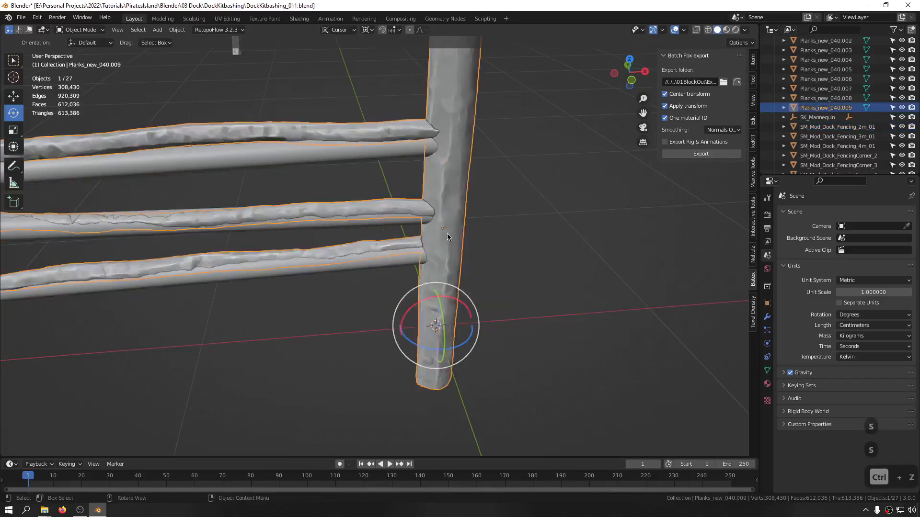
Save the file, snap the 3D cursor to the 2 m placeholder's pivot, and set the joined fence's origin to the cursor
{"action": "key", "text": "ctrl+s"}
{"action": "key", "text": "shift+s"}
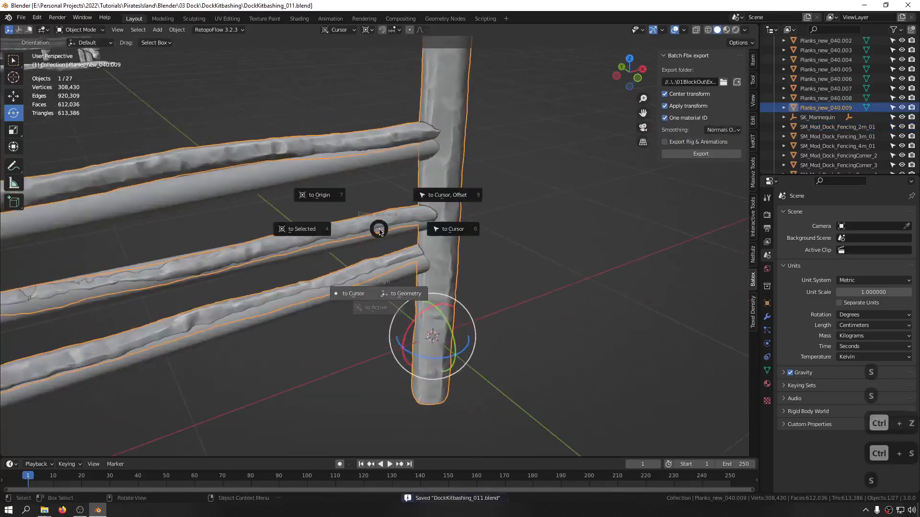
{"action": "left_click", "coordinate": [305, 232]}
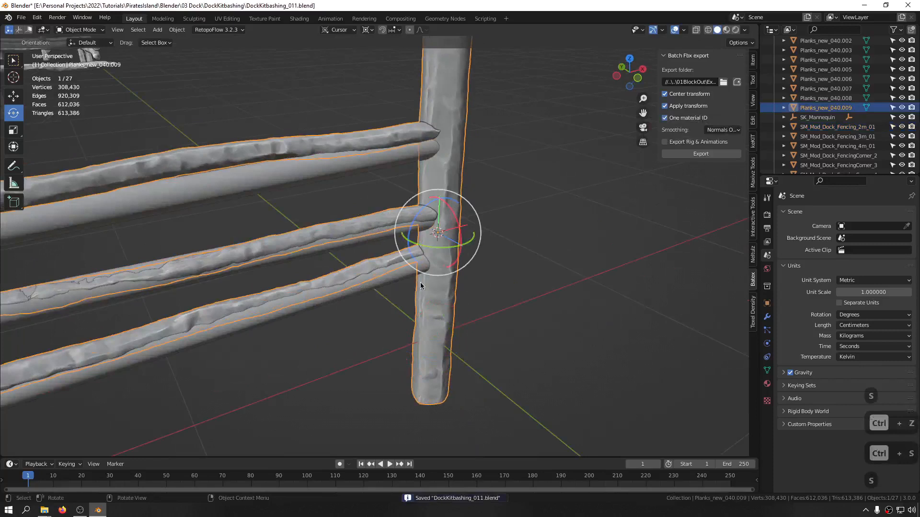
{"action": "left_click", "coordinate": [367, 284]}
{"action": "key", "text": "shift+s"}
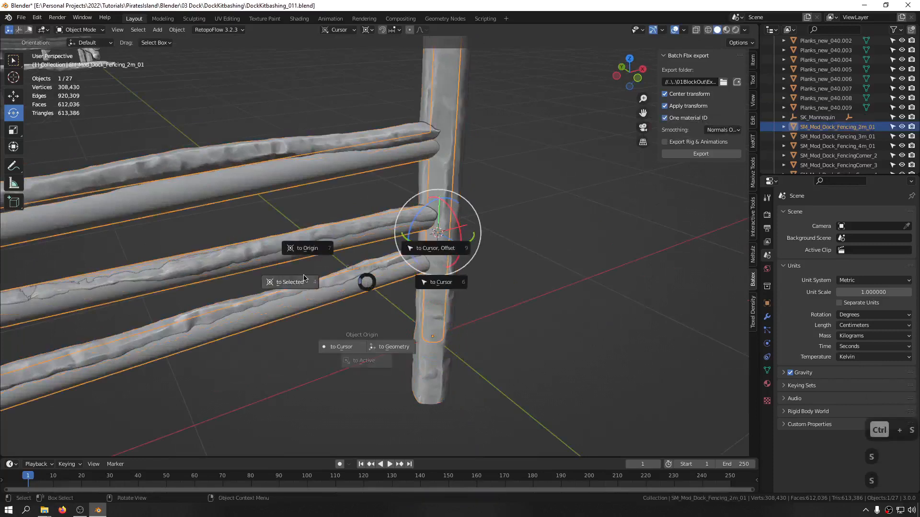
{"action": "left_click", "coordinate": [302, 278]}
{"action": "left_click", "coordinate": [324, 242]}
{"action": "key", "text": "shift+s"}
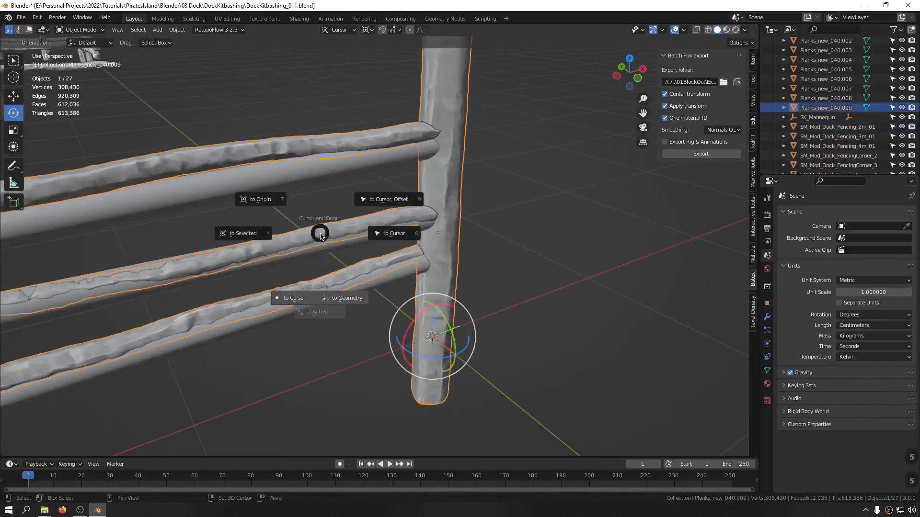
{"action": "left_click", "coordinate": [288, 300]}
Activate the Move tool and reset the 3D cursor to the world origin
{"action": "middle_click_drag", "start_coordinate": [288, 305], "coordinate": [434, 324]}
{"action": "key", "text": "shift+space"}
{"action": "key", "text": "g"}
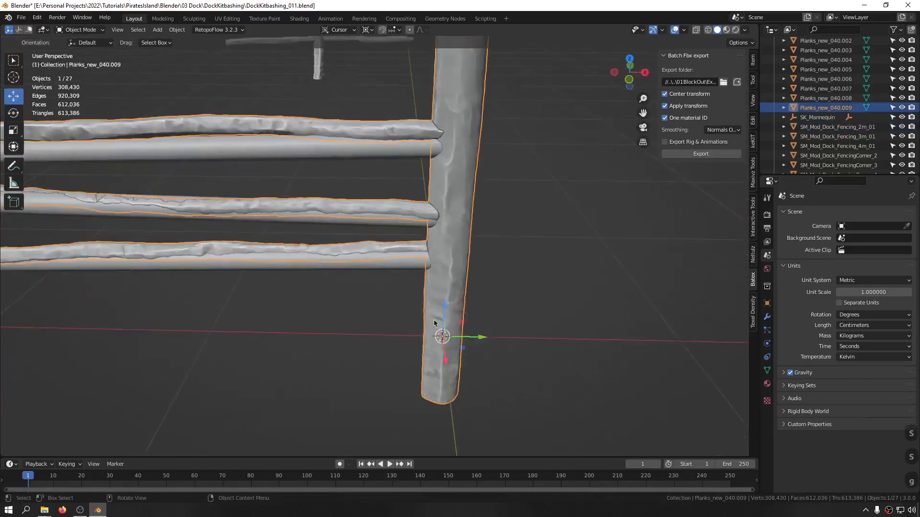
{"action": "scroll", "coordinate": [387, 263], "scroll_direction": "down", "scroll_amount": 3}
{"action": "key", "text": "shift+s"}
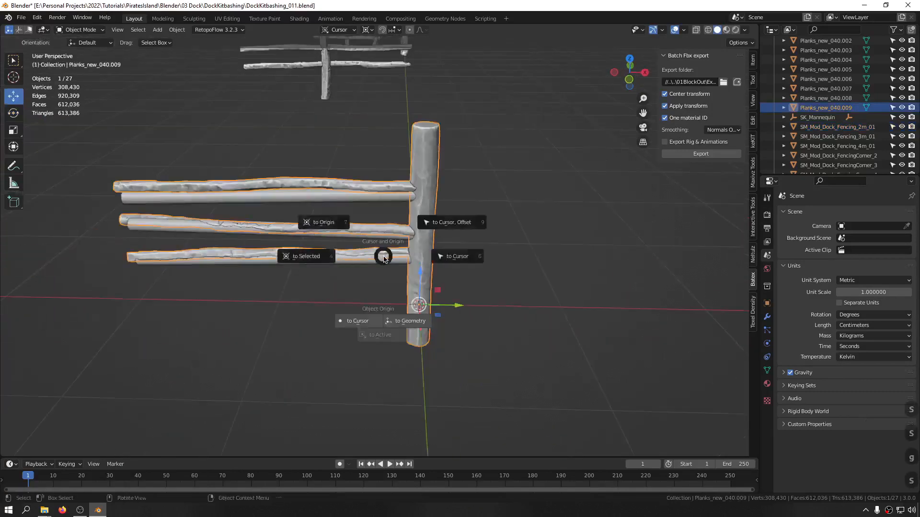
{"action": "left_click", "coordinate": [333, 230]}
Test the fence's pivot by shifting it along X and clearing its location, and clear the placeholder's location for comparison
{"action": "key", "text": "shift+d"}
{"action": "key", "text": "x"}
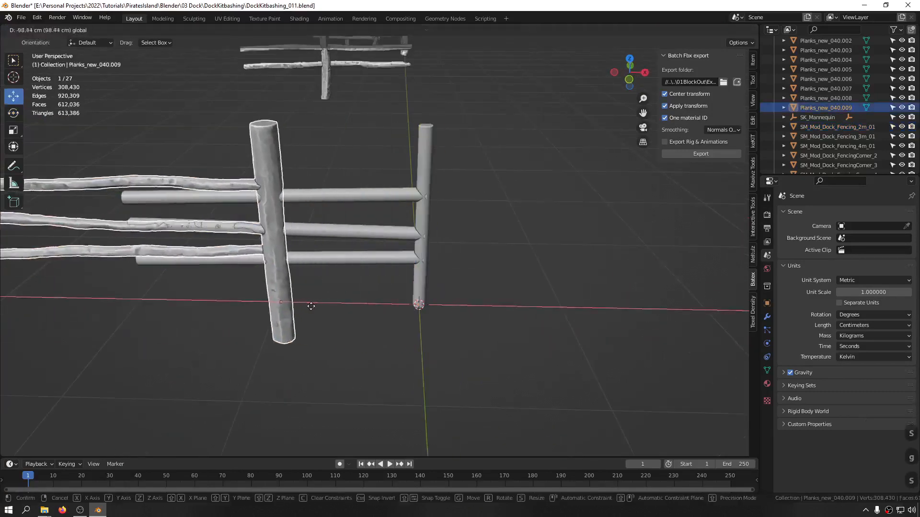
{"action": "left_click", "coordinate": [257, 288]}
{"action": "left_click", "coordinate": [425, 257]}
{"action": "key", "text": "ctrl+z"}
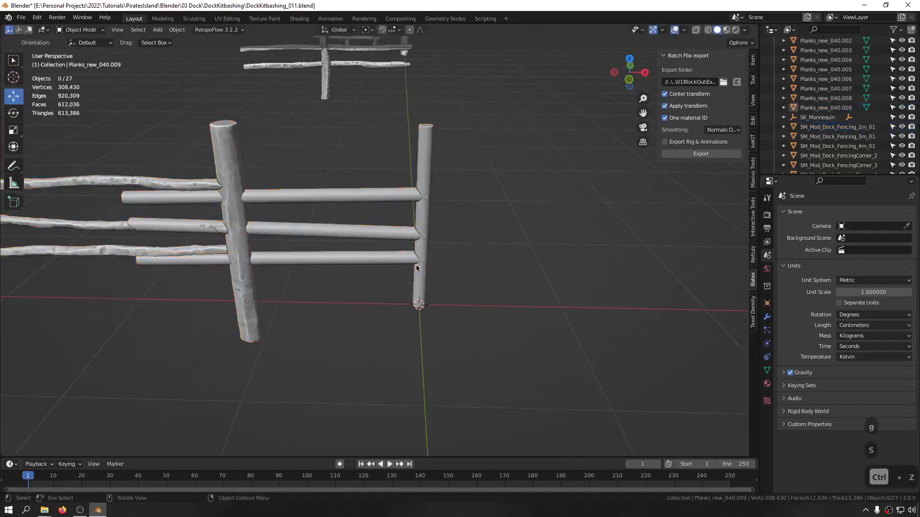
{"action": "left_click", "coordinate": [234, 306]}
{"action": "key", "text": "alt+g"}
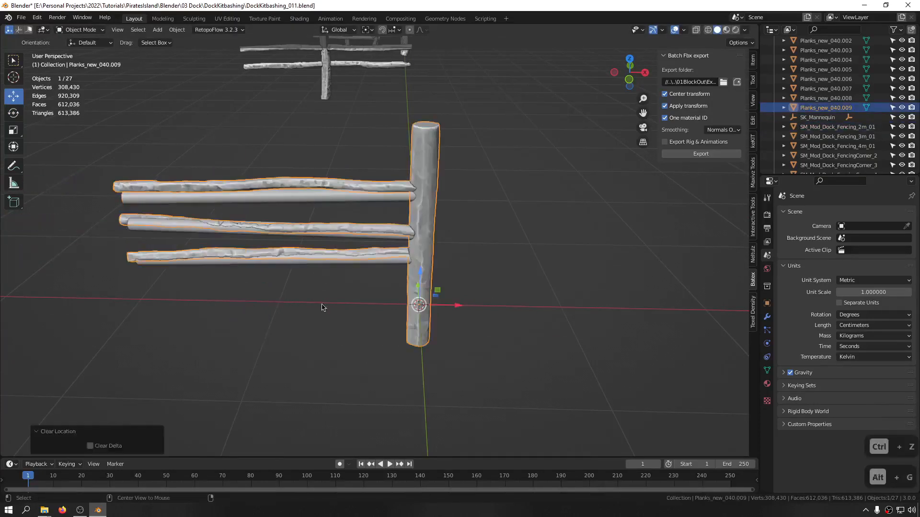
{"action": "left_click", "coordinate": [419, 271]}
{"action": "key", "text": "alt+g"}
{"action": "left_click", "coordinate": [419, 270]}
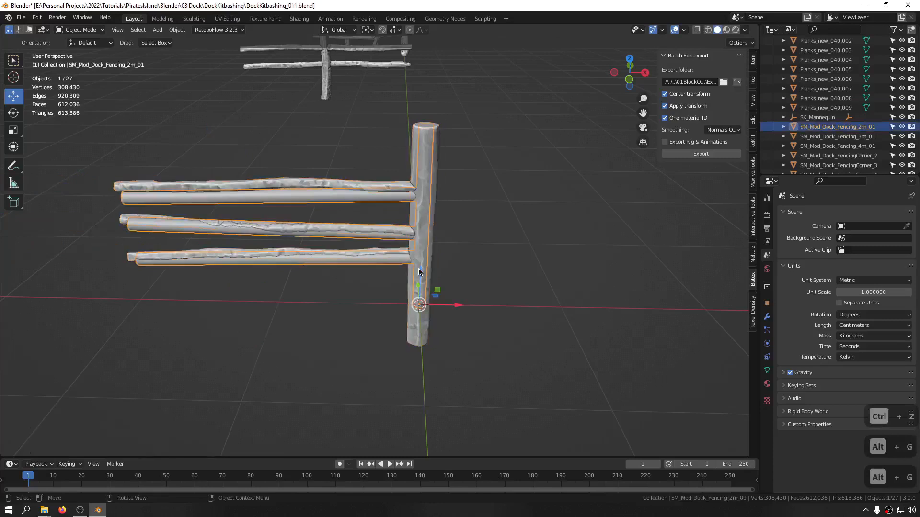
{"action": "key", "text": "alt+g"}
Move the joined log fence along Y away from the 2 m placeholder and delete the placeholder
{"action": "left_click", "coordinate": [418, 268]}
{"action": "middle_click_drag", "start_coordinate": [418, 269], "coordinate": [434, 287]}
{"action": "left_click", "coordinate": [421, 264]}
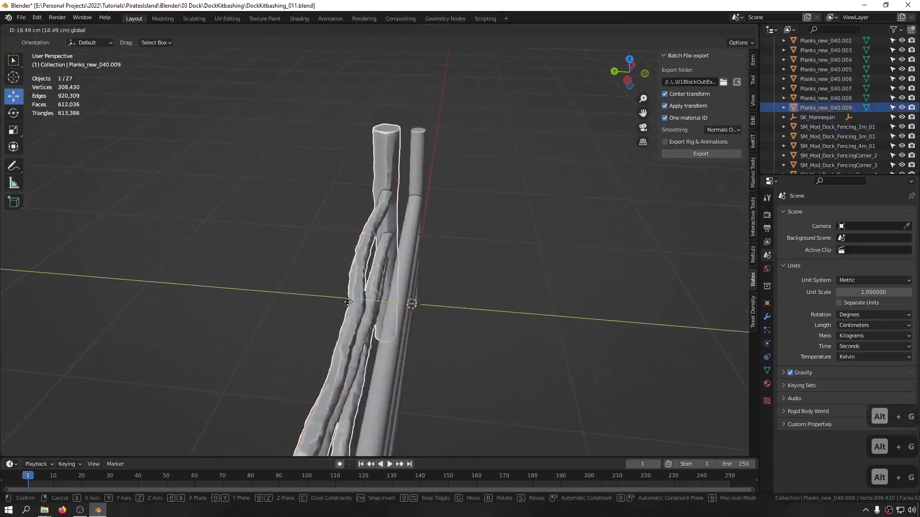
{"action": "left_click_drag", "start_coordinate": [385, 303], "coordinate": [342, 301]}
{"action": "key", "text": "x"}
{"action": "left_click", "coordinate": [427, 195]}
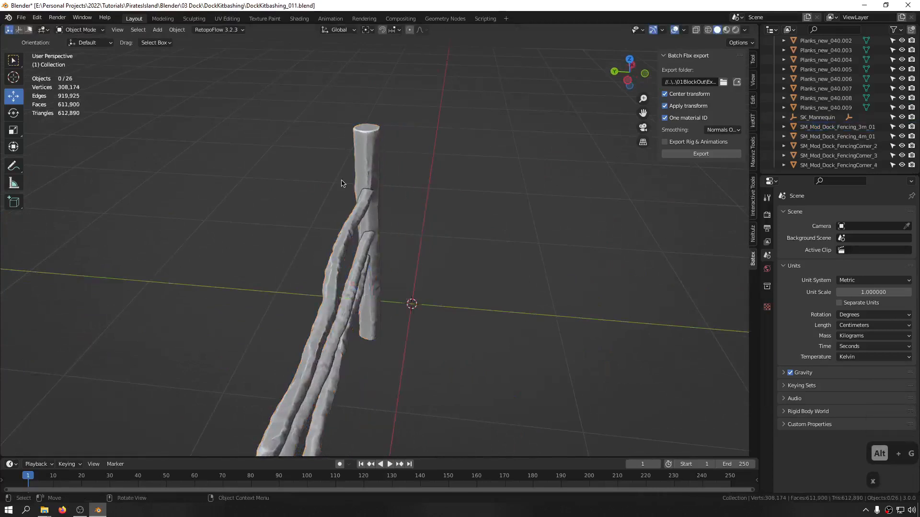
Rename the joined log fence to the copied name SM_Mod_Dock_Fencing_2m_01 and save the file
{"action": "key", "text": "F2"}
{"action": "left_click", "coordinate": [363, 143]}
{"action": "key", "text": "F2"}
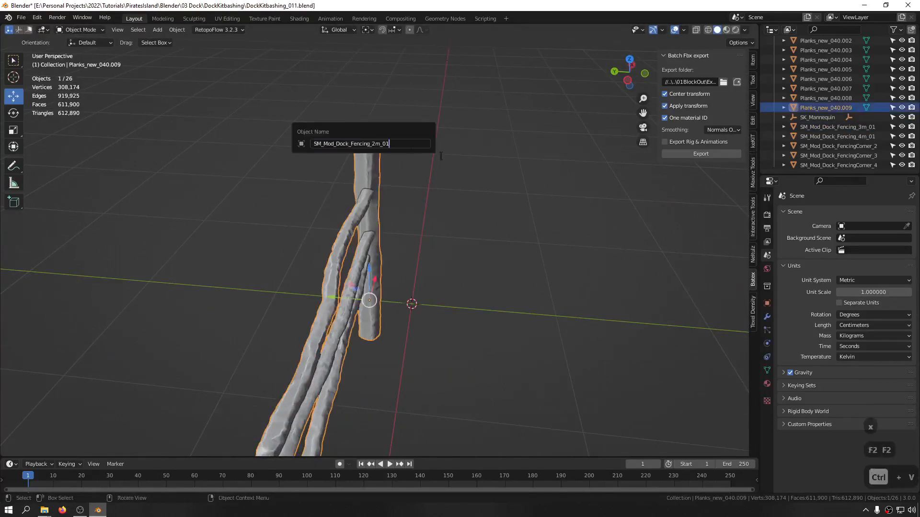
{"action": "key", "text": "Return"}
{"action": "middle_click_drag", "start_coordinate": [482, 226], "coordinate": [438, 226]}
{"action": "key", "text": "ctrl+s"}
{"action": "left_click", "coordinate": [544, 225]}
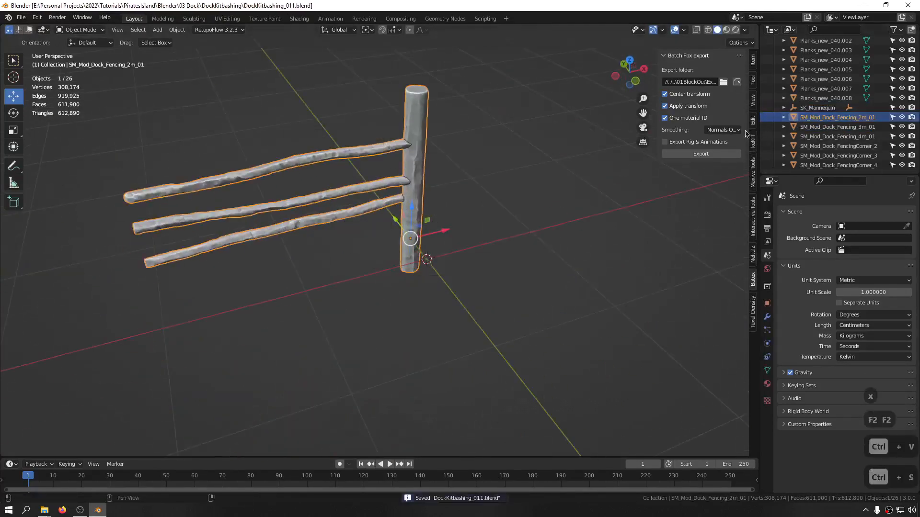
Batch-export the 2 m log fence as FBX and move it about 1245 cm along Y to the other fences
{"action": "middle_click_drag", "start_coordinate": [416, 139], "coordinate": [405, 258], "text": "ctrl"}
{"action": "middle_click_drag", "start_coordinate": [405, 259], "coordinate": [458, 250]}
{"action": "middle_click_drag", "start_coordinate": [333, 243], "coordinate": [373, 282], "text": "shift"}
{"action": "left_click_drag", "start_coordinate": [374, 280], "coordinate": [246, 255]}
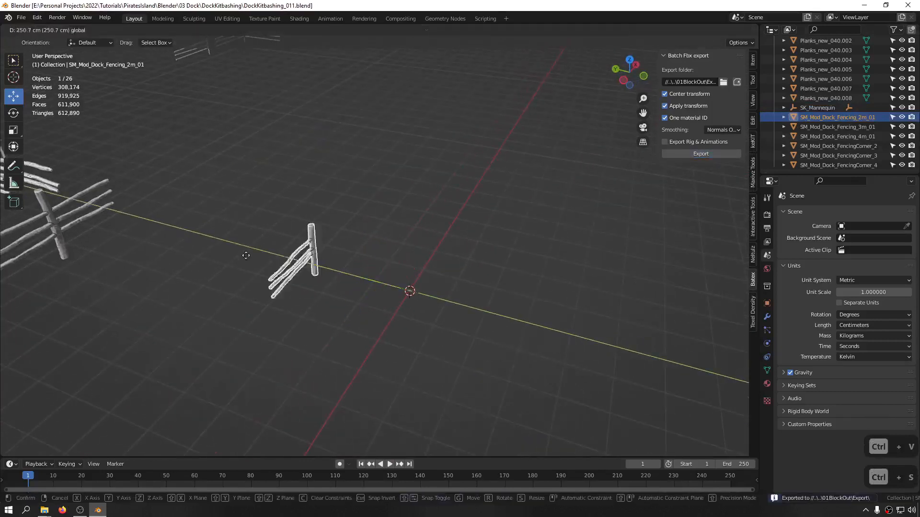
{"action": "left_click_drag", "start_coordinate": [18, 218], "coordinate": [20, 219]}
{"action": "middle_click_drag", "start_coordinate": [163, 224], "coordinate": [257, 281], "text": "shift"}
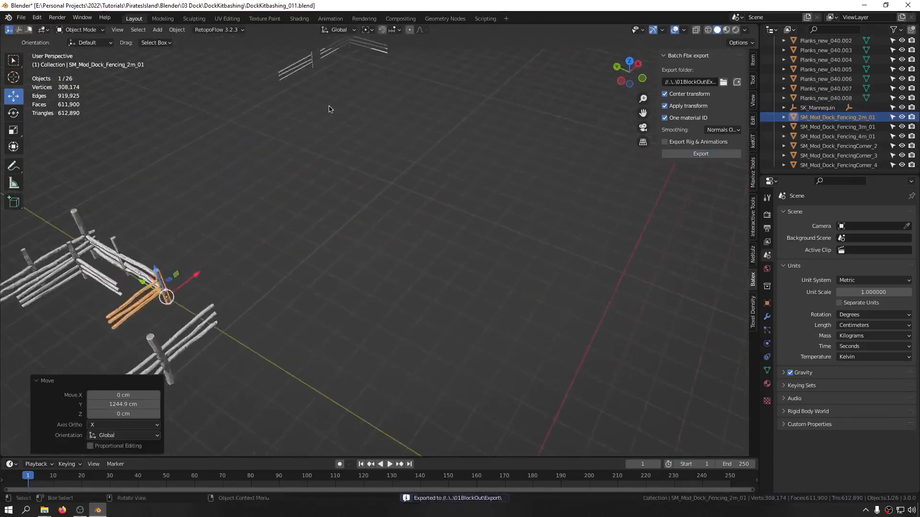
Clear the location of the 3 m fencing placeholder so it sits at the world origin
{"action": "middle_click_drag", "start_coordinate": [329, 192], "coordinate": [289, 241]}
{"action": "scroll", "coordinate": [290, 241], "scroll_direction": "down", "scroll_amount": 5}
{"action": "left_click", "coordinate": [285, 264]}
{"action": "key", "text": "alt+g"}
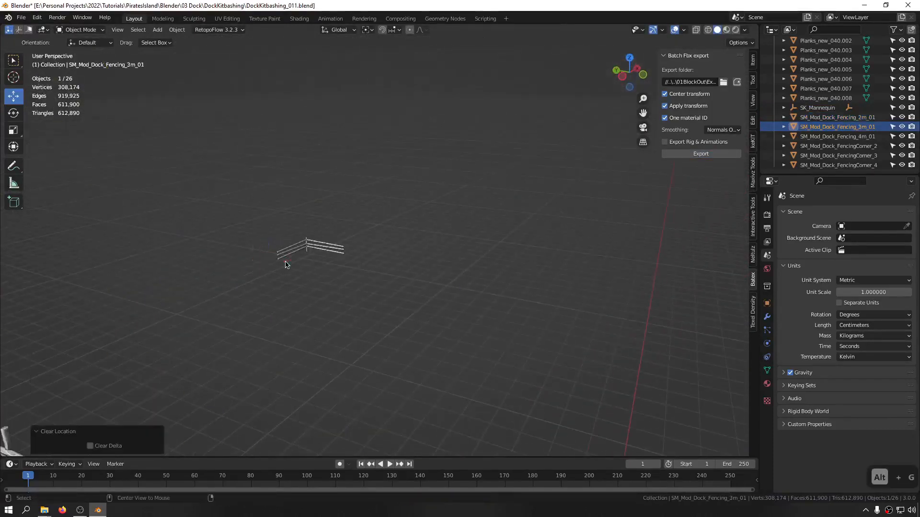
{"action": "middle_click_drag", "start_coordinate": [350, 293], "coordinate": [289, 178], "text": "shift"}
{"action": "scroll", "coordinate": [289, 179], "scroll_direction": "down", "scroll_amount": 4}
{"action": "middle_click_drag", "start_coordinate": [423, 318], "coordinate": [304, 203], "text": "shift"}
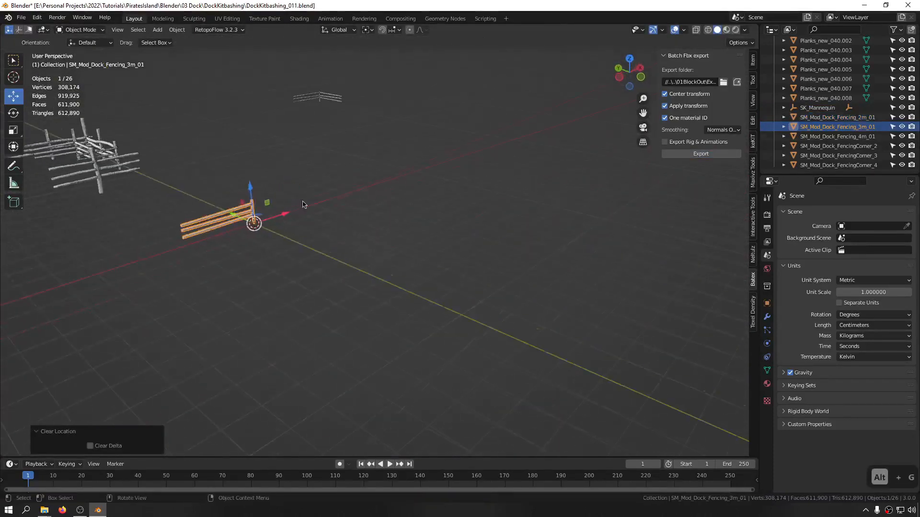
Duplicate the second-thickest kit log, Planks_new_040.001, and clear the copy's location to place it at the 3 m placeholder's post
{"action": "scroll", "coordinate": [225, 170], "scroll_direction": "up", "scroll_amount": 4}
{"action": "scroll", "coordinate": [225, 170], "scroll_direction": "up", "scroll_amount": 2}
{"action": "middle_click_drag", "start_coordinate": [225, 170], "coordinate": [518, 209], "text": "shift"}
{"action": "scroll", "coordinate": [287, 189], "scroll_direction": "down", "scroll_amount": 4}
{"action": "middle_click_drag", "start_coordinate": [517, 209], "coordinate": [472, 206]}
{"action": "left_click", "coordinate": [246, 206]}
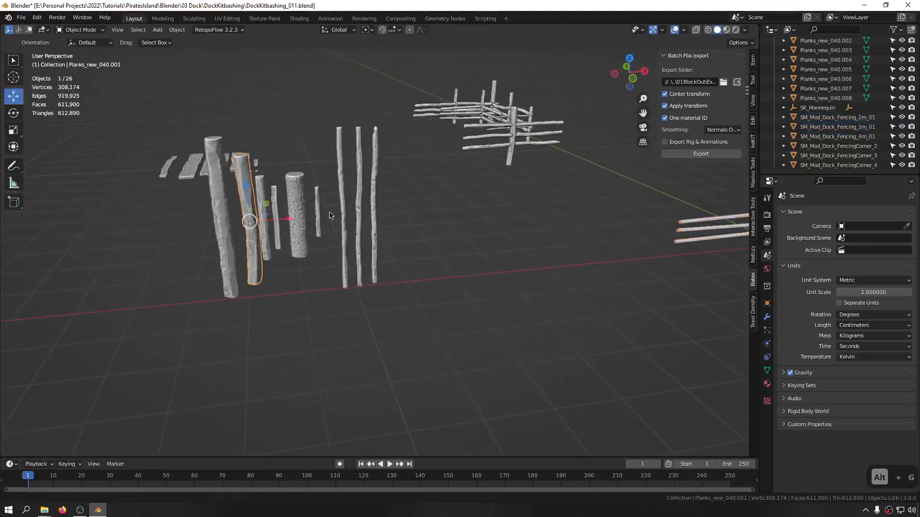
{"action": "middle_click_drag", "start_coordinate": [352, 213], "coordinate": [248, 184], "text": "shift"}
{"action": "key", "text": "shift+d"}
{"action": "right_click", "coordinate": [500, 182]}
{"action": "key", "text": "alt+g"}
{"action": "middle_click_drag", "start_coordinate": [678, 215], "coordinate": [396, 199], "text": "shift"}
{"action": "middle_click_drag", "start_coordinate": [397, 199], "coordinate": [370, 169]}
{"action": "scroll", "coordinate": [371, 169], "scroll_direction": "up", "scroll_amount": 6}
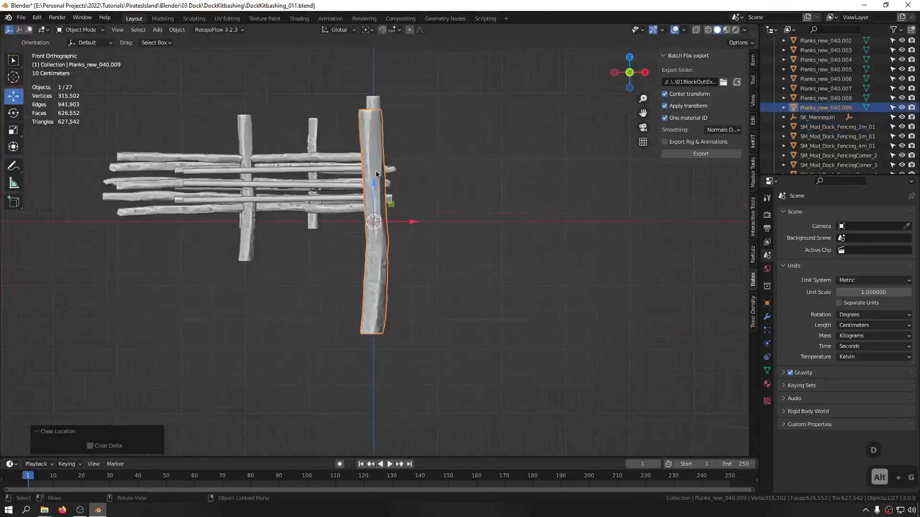
Scale the copied log to 0.669, raise it about 32.5 cm as the fence post, and save the file
{"action": "key", "text": "s"}
{"action": "key", "text": "s"}
{"action": "left_click", "coordinate": [480, 234]}
{"action": "key", "text": "g"}
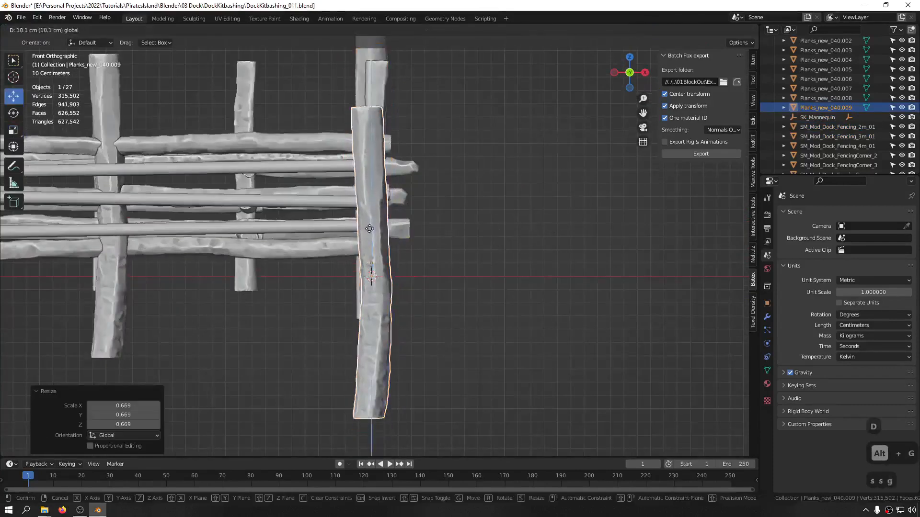
{"action": "left_click", "coordinate": [372, 200]}
{"action": "middle_click_drag", "start_coordinate": [372, 201], "coordinate": [335, 196]}
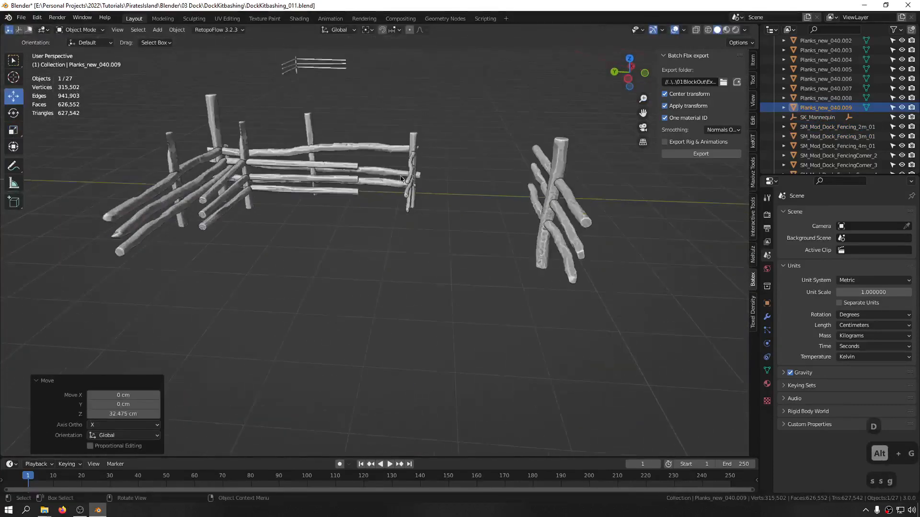
{"action": "middle_click_drag", "start_coordinate": [622, 225], "coordinate": [337, 205], "text": "shift"}
{"action": "scroll", "coordinate": [366, 194], "scroll_direction": "up", "scroll_amount": 7}
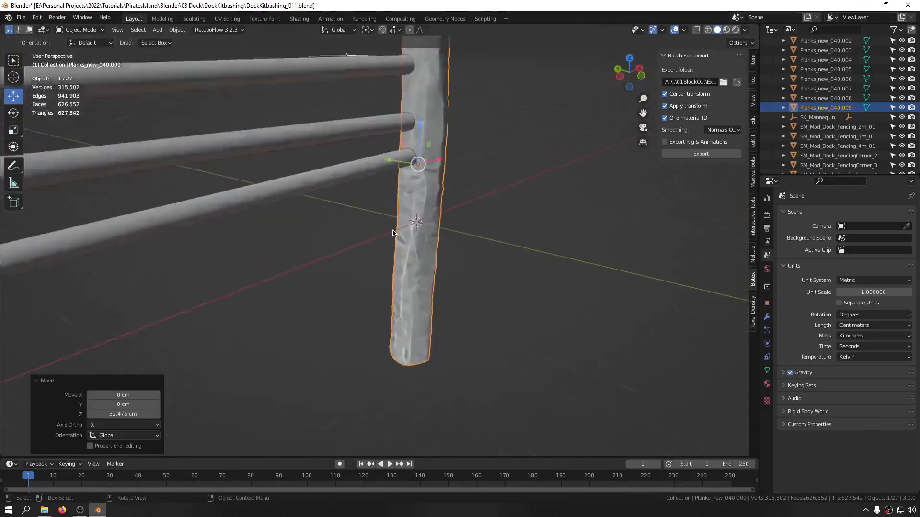
{"action": "key", "text": "ctrl+s"}
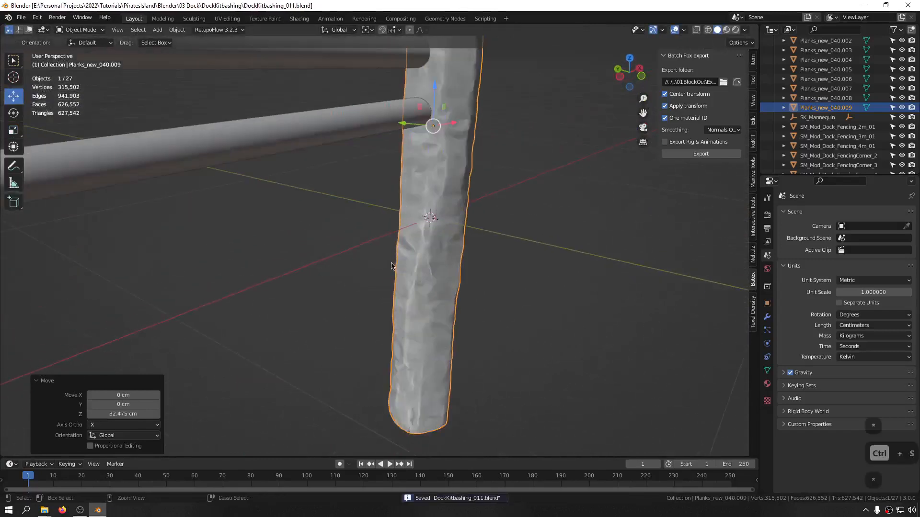
Duplicate the three short thin kit logs, Planks_new_040.004 to .006, and clear the copies' locations
{"action": "middle_click_drag", "start_coordinate": [392, 262], "coordinate": [381, 227]}
{"action": "middle_click_drag", "start_coordinate": [458, 236], "coordinate": [394, 274]}
{"action": "scroll", "coordinate": [383, 240], "scroll_direction": "down", "scroll_amount": 5}
{"action": "middle_click_drag", "start_coordinate": [374, 230], "coordinate": [521, 201], "text": "shift"}
{"action": "scroll", "coordinate": [373, 204], "scroll_direction": "down", "scroll_amount": 5}
{"action": "middle_click_drag", "start_coordinate": [372, 204], "coordinate": [559, 180], "text": "shift"}
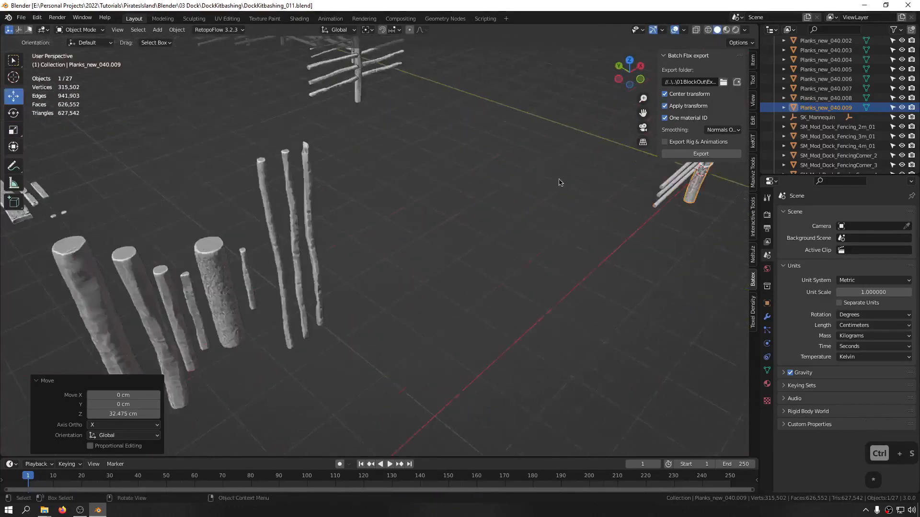
{"action": "mouse_move", "coordinate": [434, 193]}
{"action": "middle_mouse_down"}
{"action": "mouse_move", "coordinate": [386, 200]}
{"action": "mouse_move", "coordinate": [422, 204]}
{"action": "middle_mouse_up"}
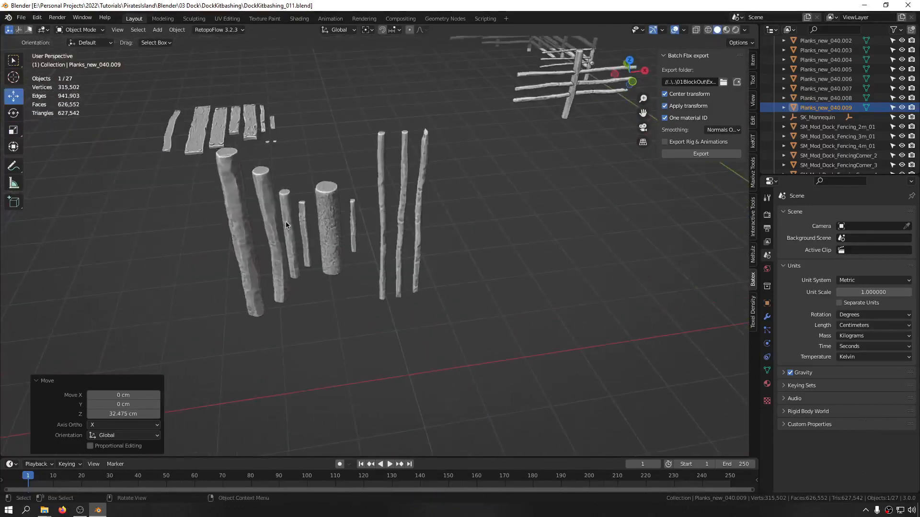
{"action": "left_click", "coordinate": [290, 228]}
{"action": "left_click", "coordinate": [305, 232], "text": "shift"}
{"action": "left_click", "coordinate": [353, 232], "text": "shift"}
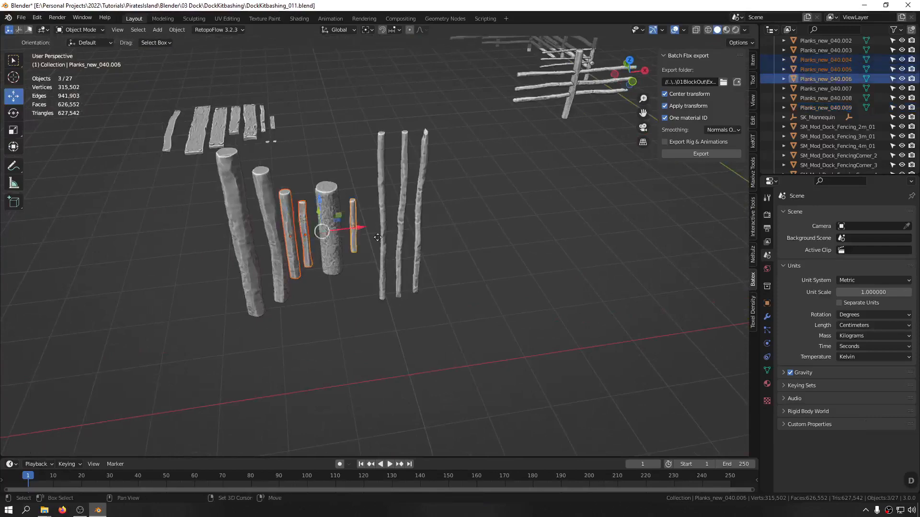
{"action": "key", "text": "shift+d"}
{"action": "right_click", "coordinate": [556, 259]}
{"action": "key", "text": "alt+g"}
{"action": "middle_click_drag", "start_coordinate": [583, 271], "coordinate": [494, 191], "text": "shift"}
{"action": "middle_click_drag", "start_coordinate": [495, 186], "coordinate": [497, 180]}
{"action": "key", "text": "KP_1"}
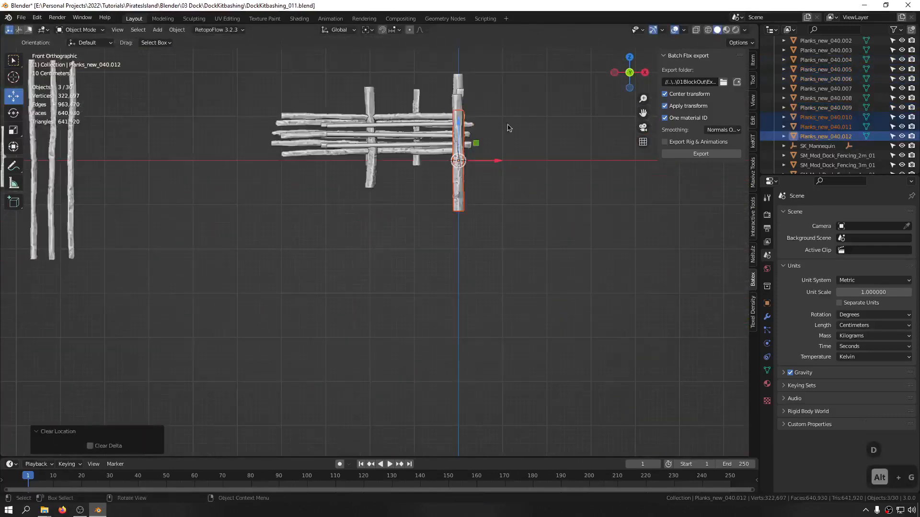
Rotate the three copied logs 90° to horizontal and move them to the rail side of the post
{"action": "key", "text": "r"}
{"action": "left_click", "coordinate": [484, 209], "text": "ctrl"}
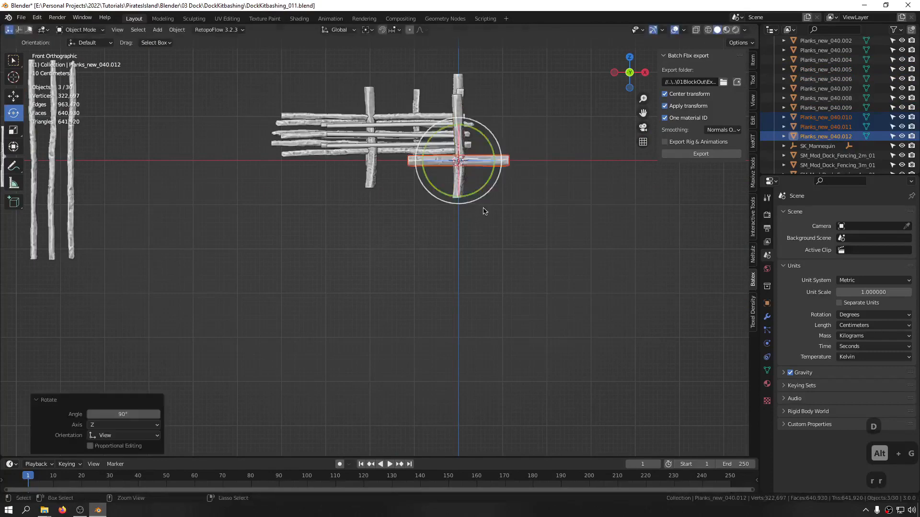
{"action": "key", "text": "g"}
{"action": "key", "text": "g"}
{"action": "key", "text": "g"}
{"action": "middle_click_drag", "start_coordinate": [416, 168], "coordinate": [428, 242]}
{"action": "left_click", "coordinate": [375, 165]}
{"action": "scroll", "coordinate": [375, 164], "scroll_direction": "up", "scroll_amount": 4}
{"action": "left_click_drag", "start_coordinate": [517, 187], "coordinate": [464, 187]}
Scale up and position the first copied log as the bottom rail, with its end embedded in the post
{"action": "left_click", "coordinate": [495, 188]}
{"action": "key", "text": "s"}
{"action": "key", "text": "s"}
{"action": "left_click", "coordinate": [503, 189]}
{"action": "key", "text": "s"}
{"action": "key", "text": "s"}
{"action": "left_click", "coordinate": [504, 194]}
{"action": "key", "text": "g"}
{"action": "middle_click_drag", "start_coordinate": [474, 187], "coordinate": [488, 170]}
{"action": "scroll", "coordinate": [444, 176], "scroll_direction": "up", "scroll_amount": 1}
{"action": "key", "text": "s"}
{"action": "left_click_drag", "start_coordinate": [429, 183], "coordinate": [436, 189]}
{"action": "middle_click_drag", "start_coordinate": [520, 193], "coordinate": [345, 198]}
Raise the second copied log about 36.9 cm and scale it up about 1.7 times as the middle rail
{"action": "left_click", "coordinate": [395, 185]}
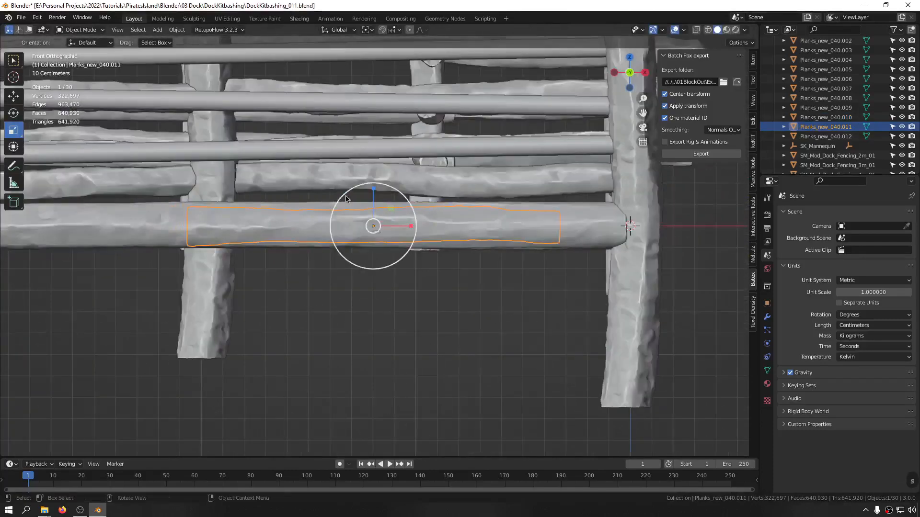
{"action": "left_click_drag", "start_coordinate": [372, 203], "coordinate": [375, 125]}
{"action": "key", "text": "s"}
{"action": "key", "text": "s"}
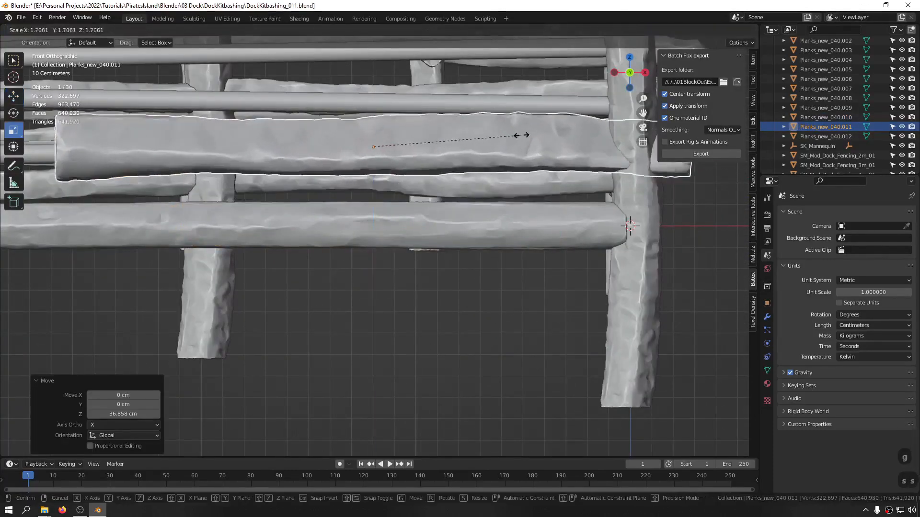
{"action": "left_click", "coordinate": [521, 136]}
Isolate the post, the three rail logs and the 3 m placeholder in local view
{"action": "middle_click_drag", "start_coordinate": [372, 172], "coordinate": [470, 191]}
{"action": "scroll", "coordinate": [401, 195], "scroll_direction": "down", "scroll_amount": 8}
{"action": "left_click_drag", "start_coordinate": [533, 147], "coordinate": [346, 275]}
{"action": "key", "text": "ctrl+f"}
{"action": "middle_click_drag", "start_coordinate": [507, 264], "coordinate": [436, 278]}
{"action": "left_click", "coordinate": [436, 278]}
Move the middle rail about 29 cm in negative X so its end meets the post
{"action": "left_click", "coordinate": [376, 206]}
{"action": "scroll", "coordinate": [508, 205], "scroll_direction": "up", "scroll_amount": 3}
{"action": "middle_click_drag", "start_coordinate": [509, 205], "coordinate": [515, 200], "text": "alt"}
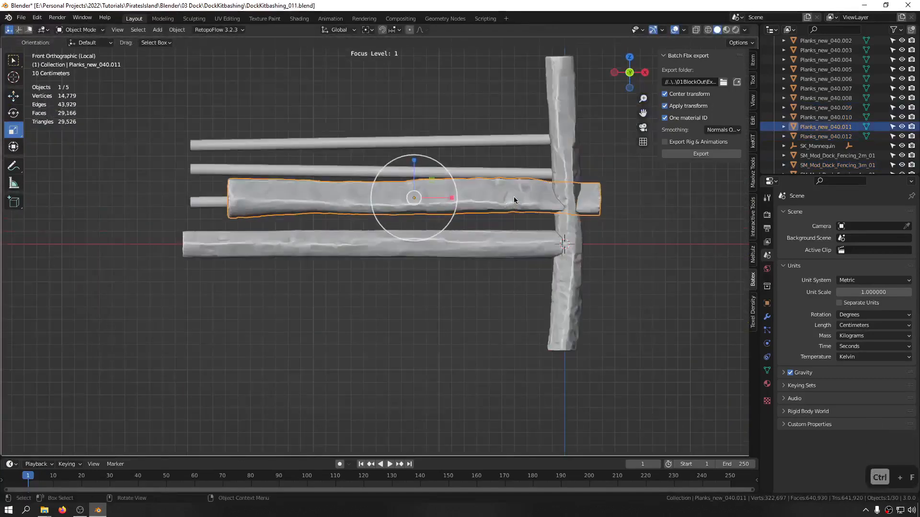
{"action": "key", "text": "g"}
{"action": "left_click_drag", "start_coordinate": [437, 204], "coordinate": [398, 198]}
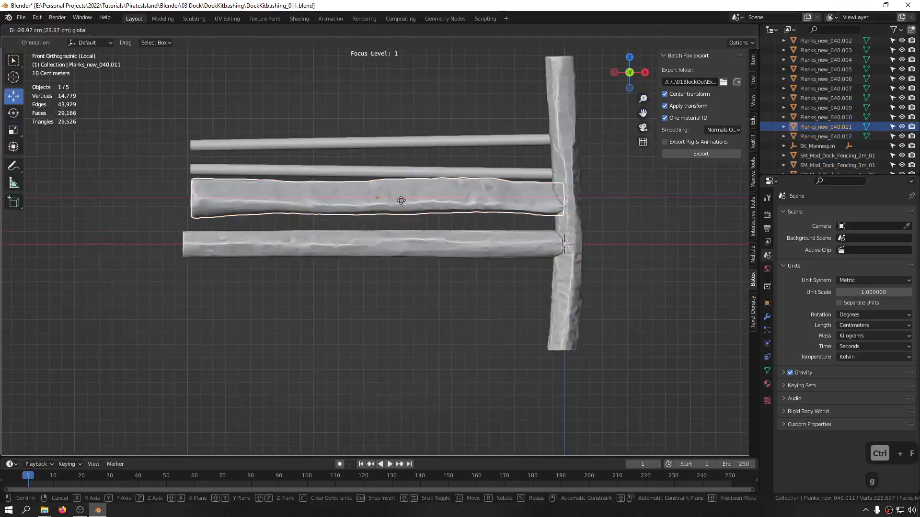
{"action": "left_click", "coordinate": [401, 200]}
Raise the third copied log about 68.2 cm as the top rail and scale it up by 1.792 and 1.15
{"action": "left_click", "coordinate": [301, 245]}
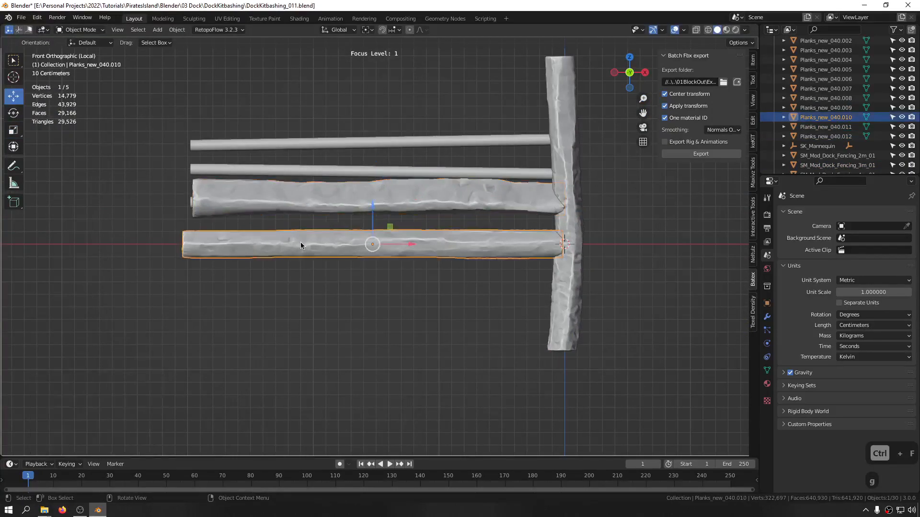
{"action": "left_click", "coordinate": [421, 245]}
{"action": "left_click_drag", "start_coordinate": [415, 215], "coordinate": [415, 130]}
{"action": "key", "text": "s"}
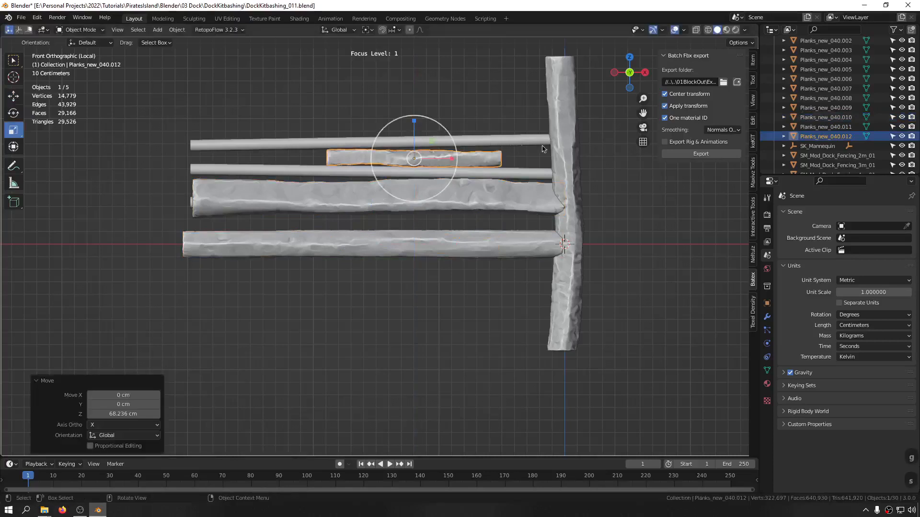
{"action": "key", "text": "s"}
{"action": "key", "text": "s"}
{"action": "left_click", "coordinate": [20, 178]}
{"action": "key", "text": "s"}
{"action": "key", "text": "s"}
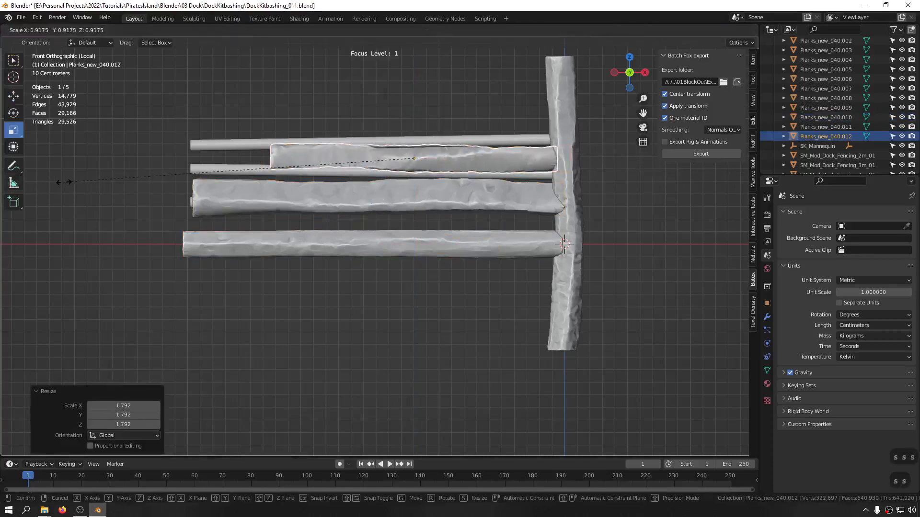
{"action": "left_click", "coordinate": [765, 173]}
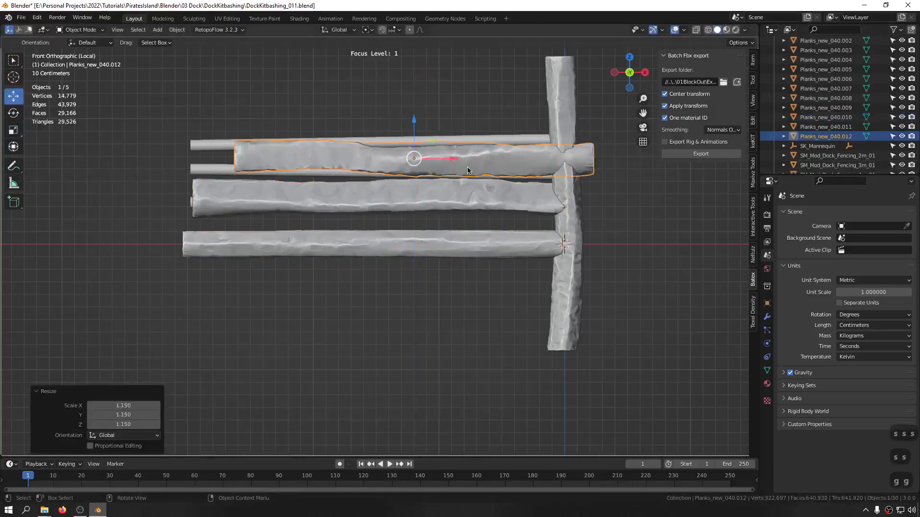
Shift the top rail about 19.4 cm in negative X, raise it 5.3 cm, and refine its scale and X position against the post
{"action": "left_click_drag", "start_coordinate": [452, 159], "coordinate": [423, 157]}
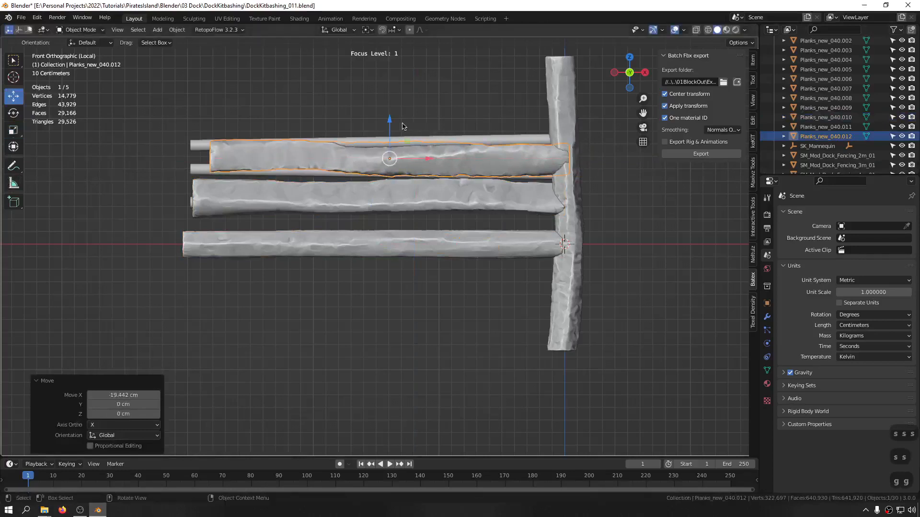
{"action": "left_click_drag", "start_coordinate": [390, 125], "coordinate": [390, 118]}
{"action": "key", "text": "s"}
{"action": "key", "text": "s"}
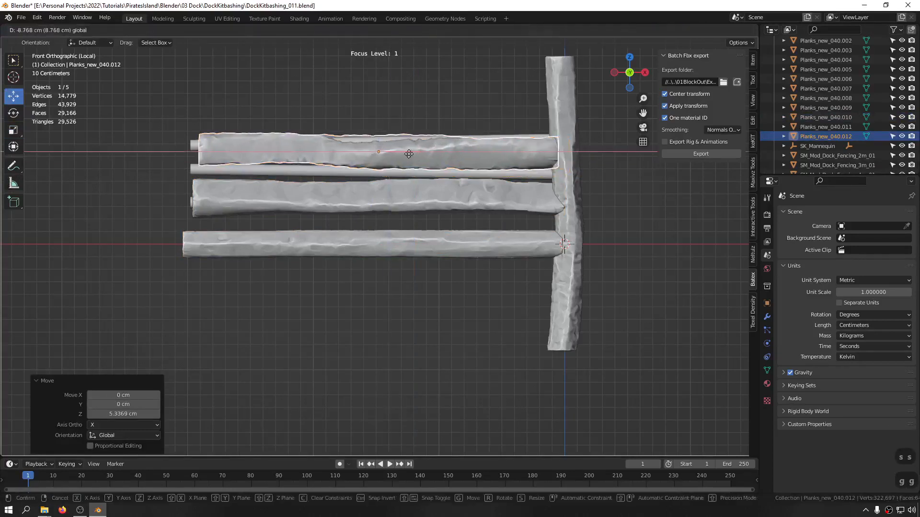
{"action": "left_click", "coordinate": [456, 148]}
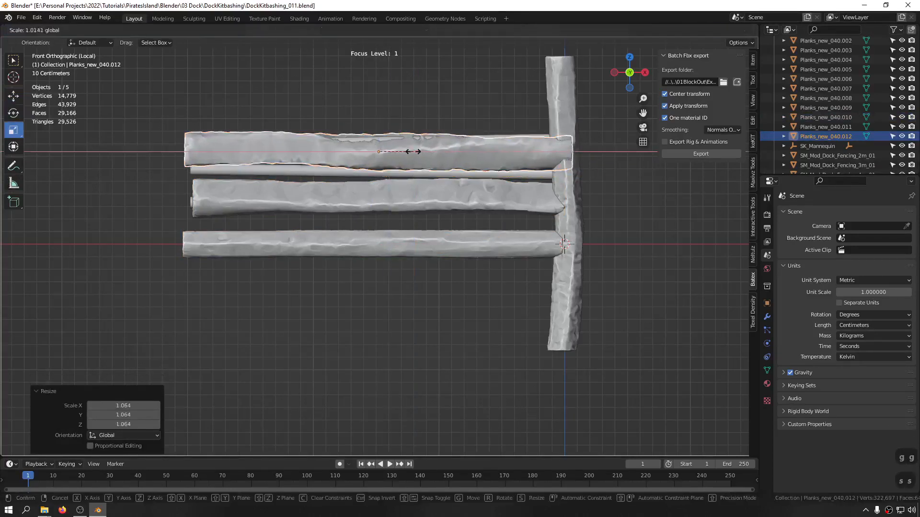
{"action": "key", "text": "ctrl+z"}
Thin the top and middle rails in Y and Z only, scaling the middle rail to 0.757
{"action": "middle_click_drag", "start_coordinate": [354, 158], "coordinate": [467, 169]}
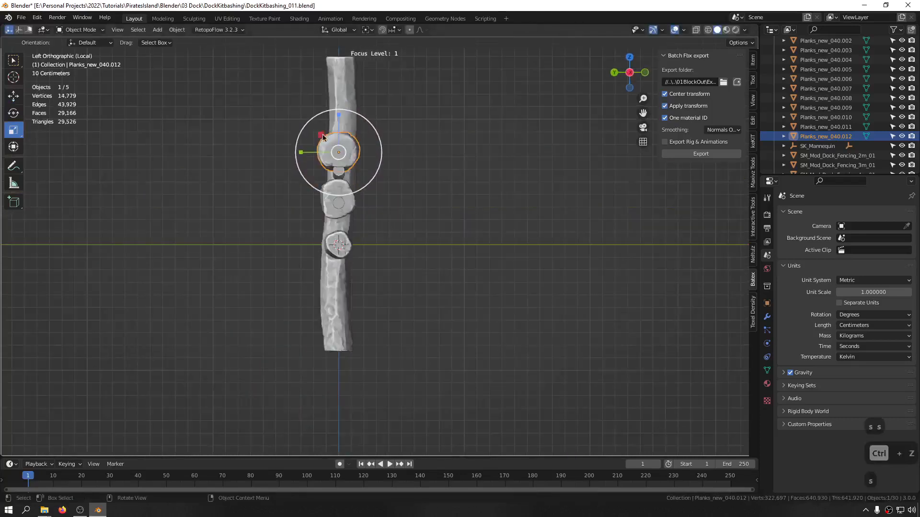
{"action": "key", "text": "s"}
{"action": "left_click", "coordinate": [331, 143]}
{"action": "left_click", "coordinate": [336, 197]}
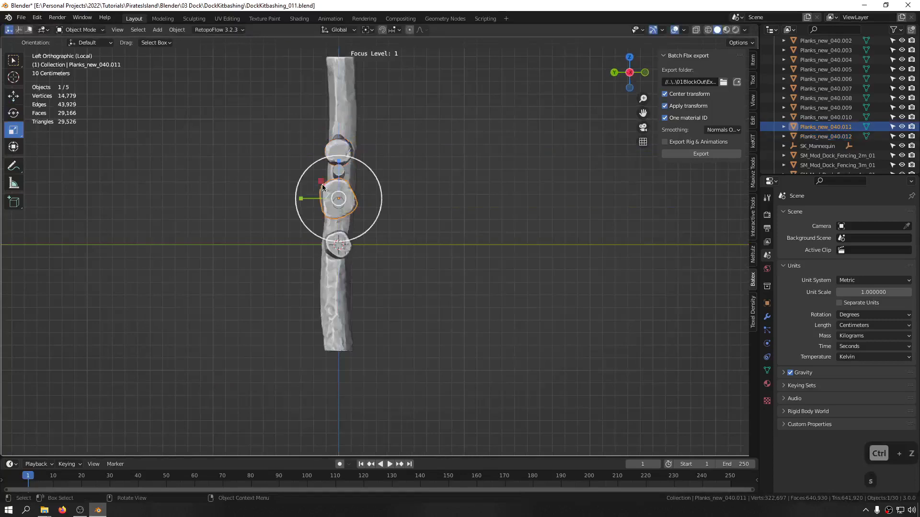
{"action": "key", "text": "s"}
{"action": "left_click", "coordinate": [329, 188]}
{"action": "middle_click_drag", "start_coordinate": [416, 179], "coordinate": [326, 193]}
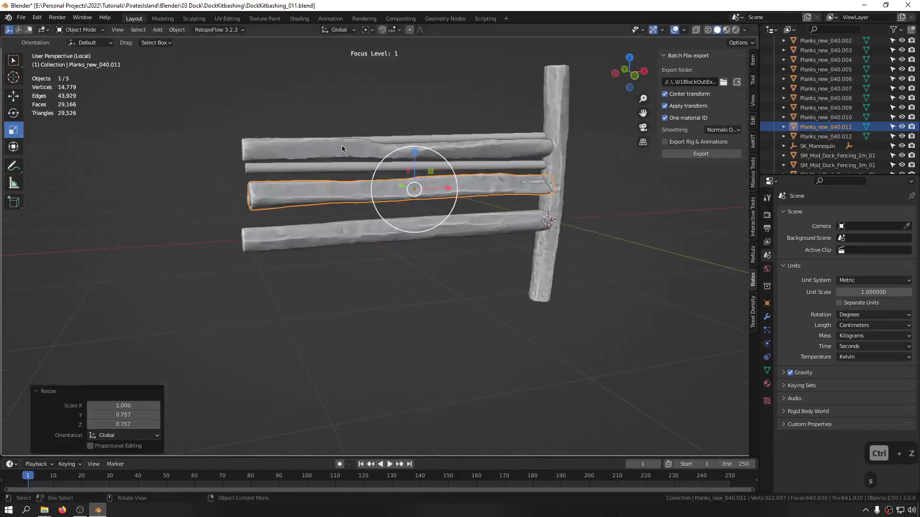
Join the three rails with the post into one object, keeping the post active
{"action": "left_click", "coordinate": [343, 148]}
{"action": "left_click", "coordinate": [337, 195], "text": "shift"}
{"action": "left_click", "coordinate": [333, 233], "text": "shift"}
{"action": "left_click", "coordinate": [553, 274], "text": "shift"}
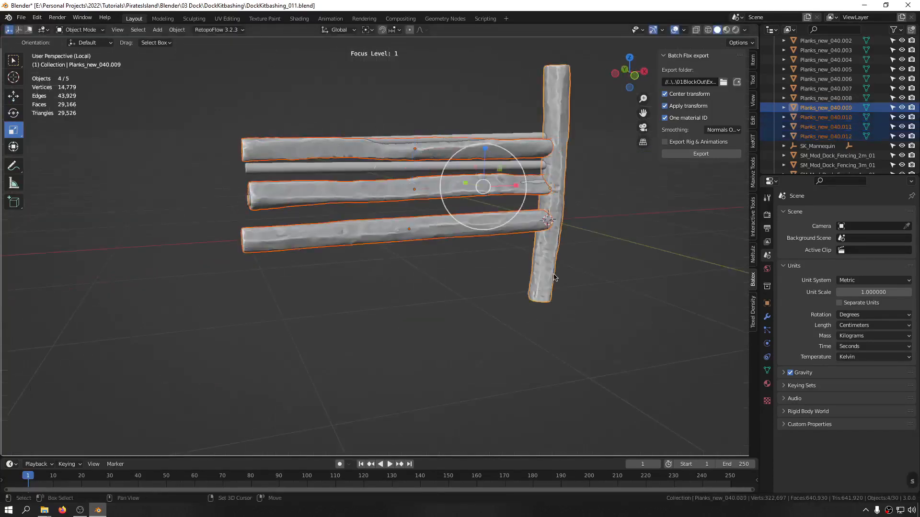
{"action": "key", "text": "ctrl+j"}
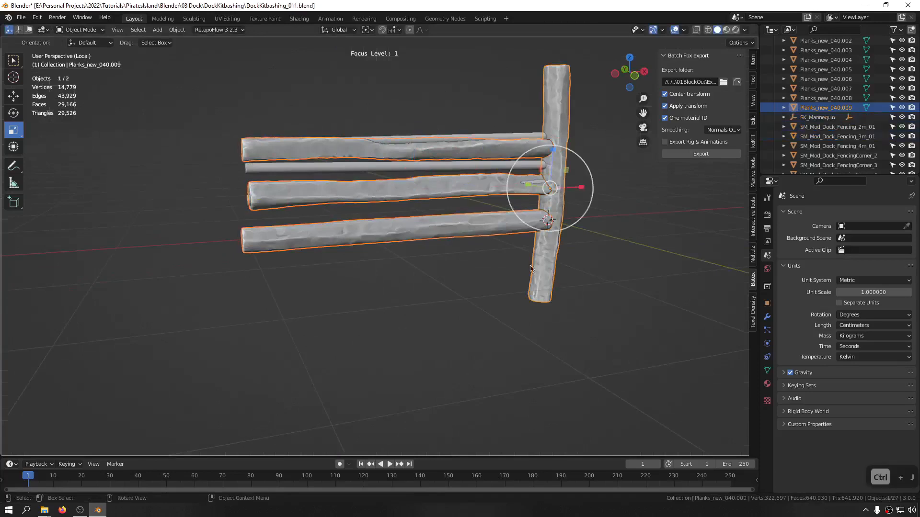
Copy the placeholder's name SM_Mod_Dock_Fencing_3m_01 without changing it, and save the file
{"action": "left_click", "coordinate": [415, 167]}
{"action": "key", "text": "F2"}
{"action": "key", "text": "ctrl+c"}
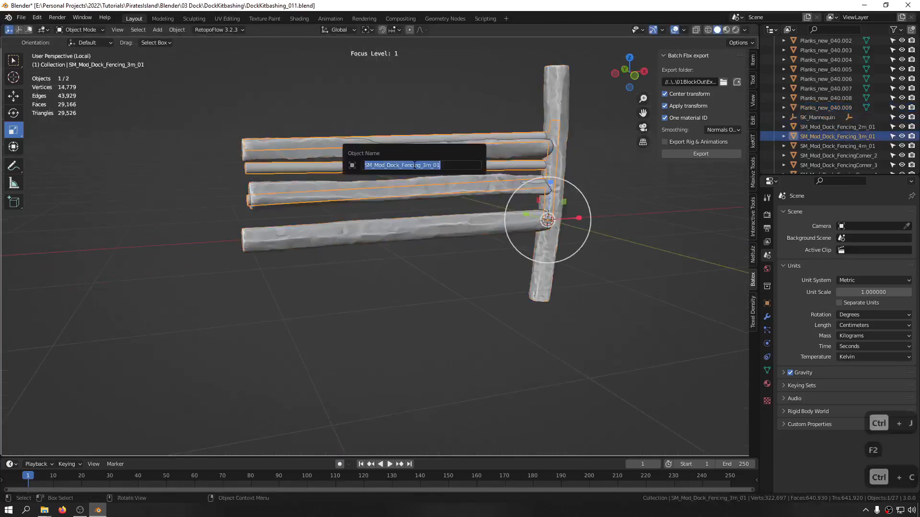
{"action": "key", "text": "Escape"}
{"action": "key", "text": "ctrl+s"}
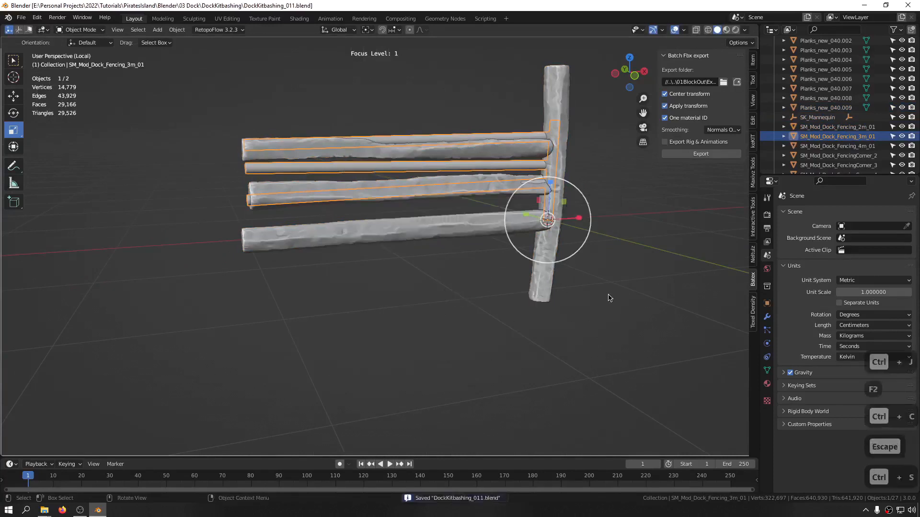
Snap the 3D cursor to the origin of the 3 m fence placeholder SM_Mod_Dock_Fencing_3m_01
{"action": "middle_click_drag", "start_coordinate": [608, 298], "coordinate": [380, 213]}
{"action": "left_click", "coordinate": [379, 218]}
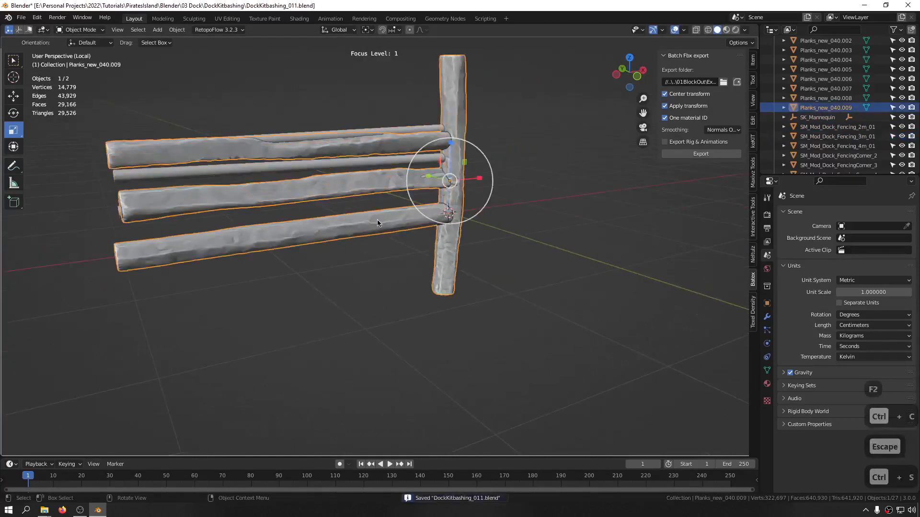
{"action": "left_click", "coordinate": [376, 159]}
{"action": "key", "text": "shift+s"}
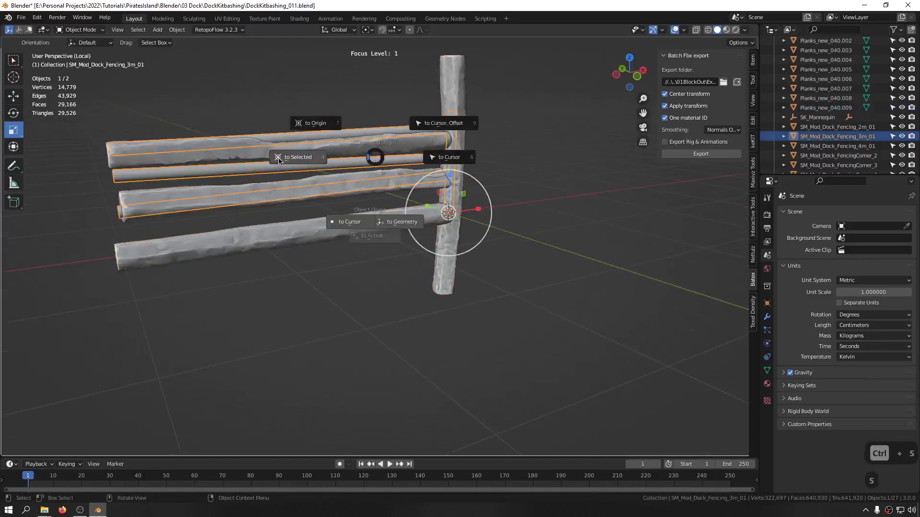
{"action": "left_click", "coordinate": [280, 160]}
Set the object origin of the 3 m fence to the 3D cursor
{"action": "middle_click_drag", "start_coordinate": [433, 207], "coordinate": [383, 175]}
{"action": "left_click", "coordinate": [393, 136]}
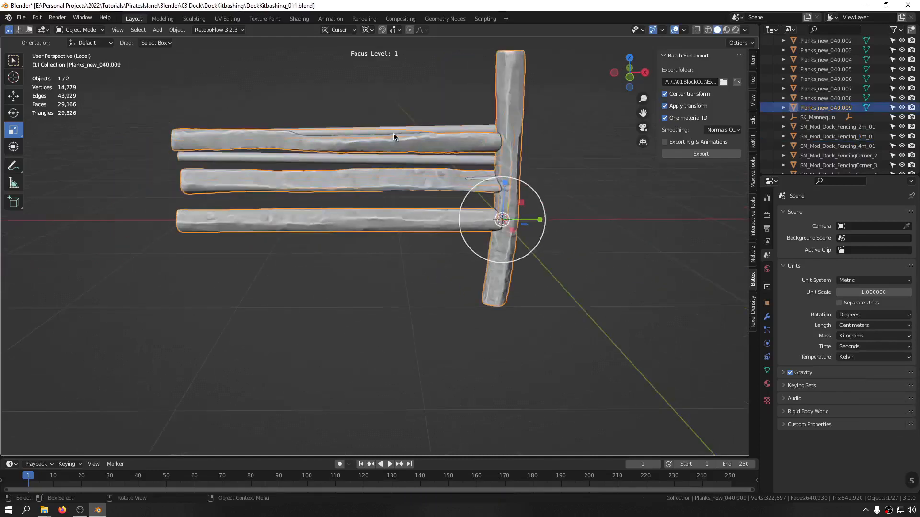
{"action": "left_click", "coordinate": [394, 137]}
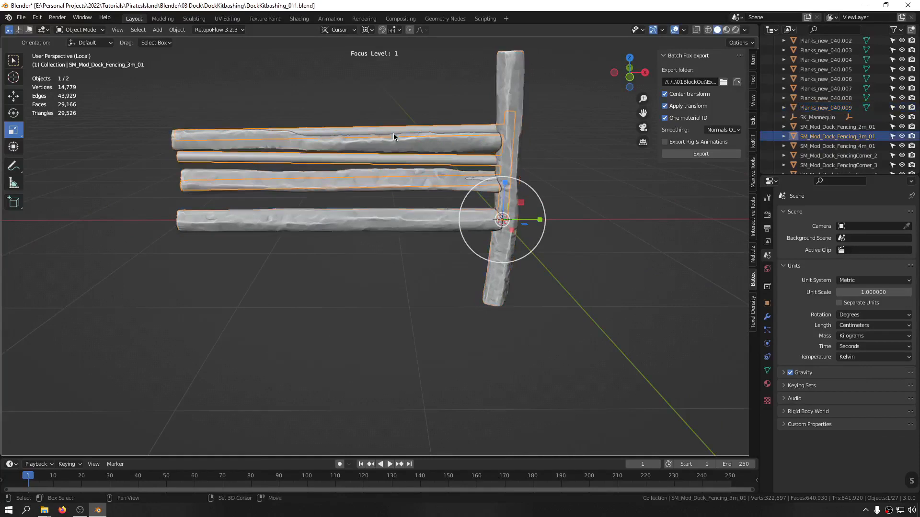
{"action": "key", "text": "shift+s"}
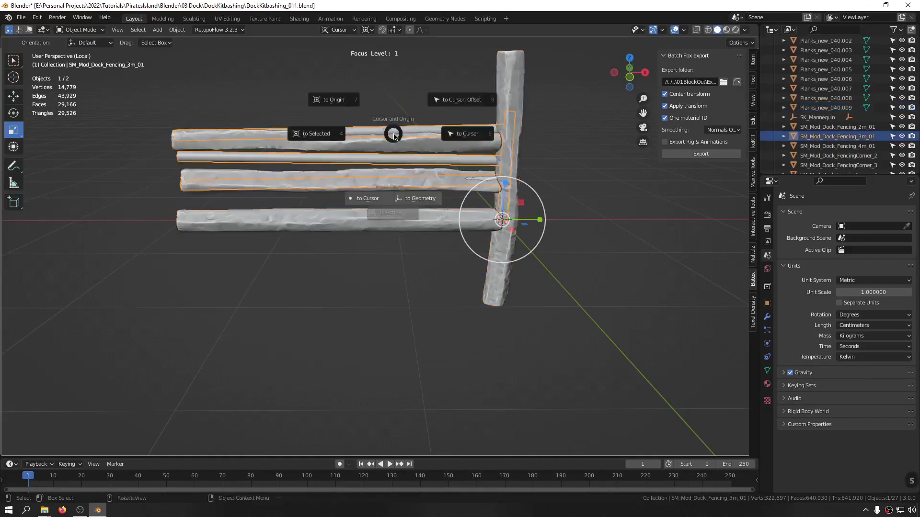
{"action": "left_click", "coordinate": [357, 204]}
{"action": "key", "text": "g"}
Isolate the 3 m fence placeholder, delete it, and return to the view of the log fence
{"action": "middle_click_drag", "start_coordinate": [450, 144], "coordinate": [310, 182]}
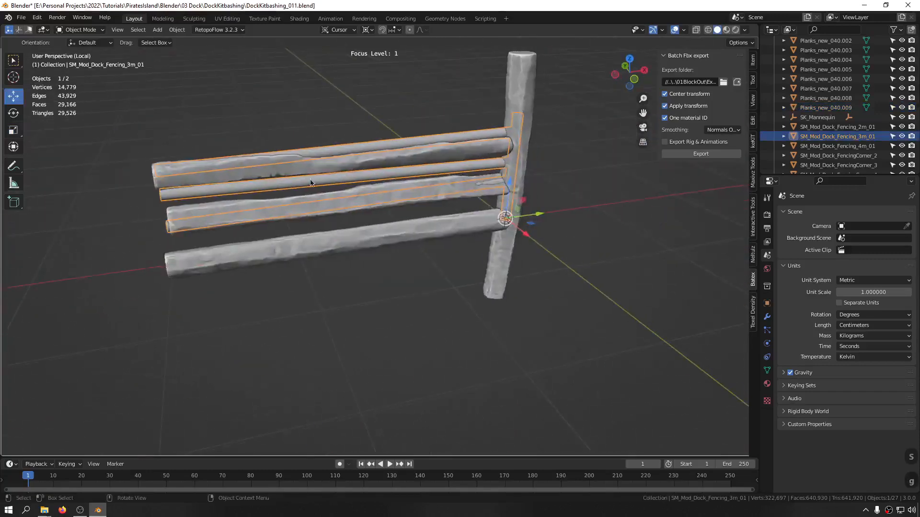
{"action": "key", "text": "ctrl+f"}
{"action": "left_click", "coordinate": [475, 143]}
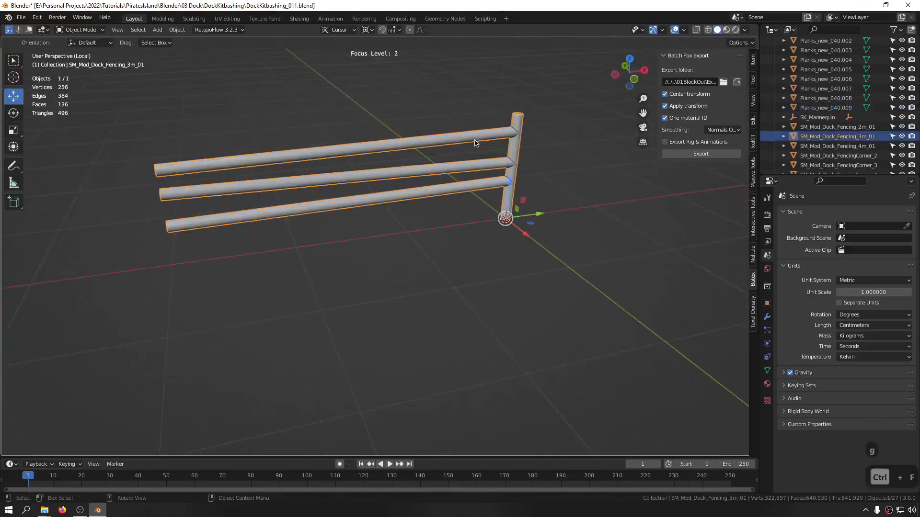
{"action": "key", "text": "x"}
{"action": "left_click", "coordinate": [476, 141]}
{"action": "key", "text": "ctrl+f"}
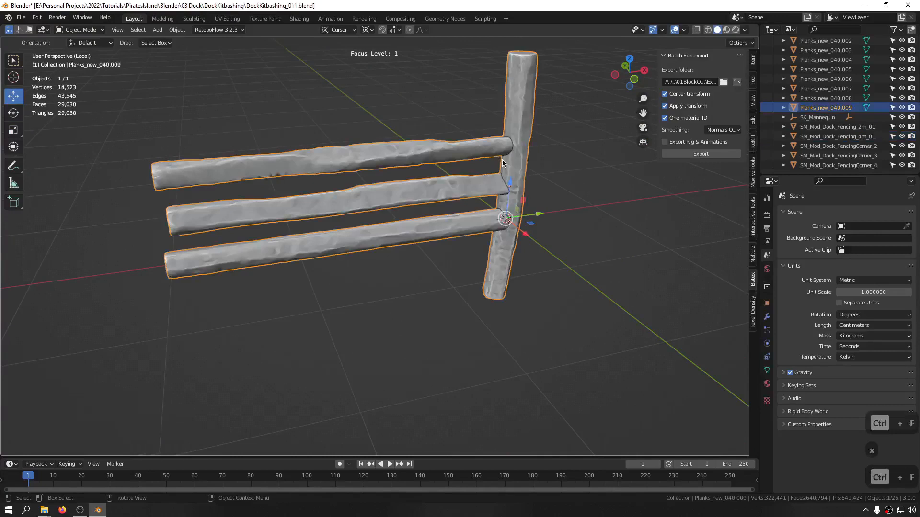
Rename the joined log fence SM_Mod_Dock_Fencing_3m_01
{"action": "key", "text": "F2"}
{"action": "key", "text": "ctrl+v"}
{"action": "key", "text": "Return"}
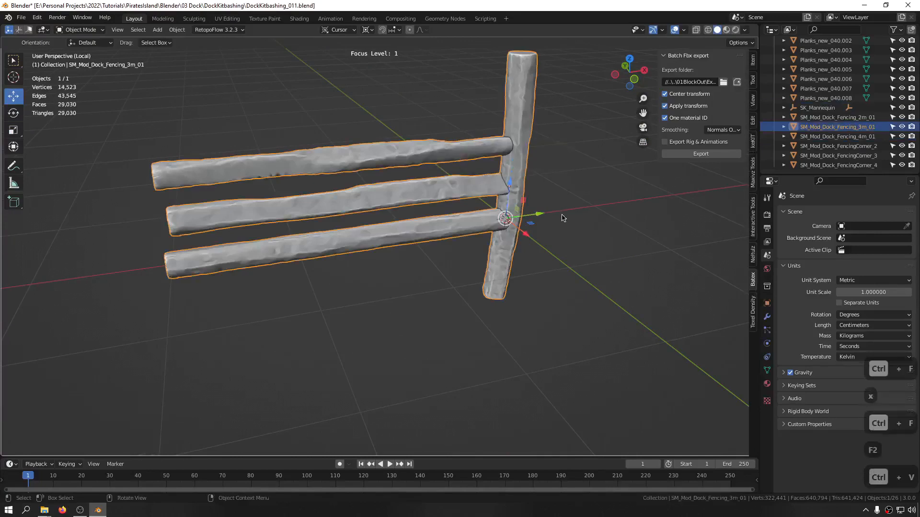
Export the 3 m log fence to the batch FBX export folder, leave the isolated view, and save the file
{"action": "left_click", "coordinate": [710, 156]}
{"action": "key", "text": "ctrl+f"}
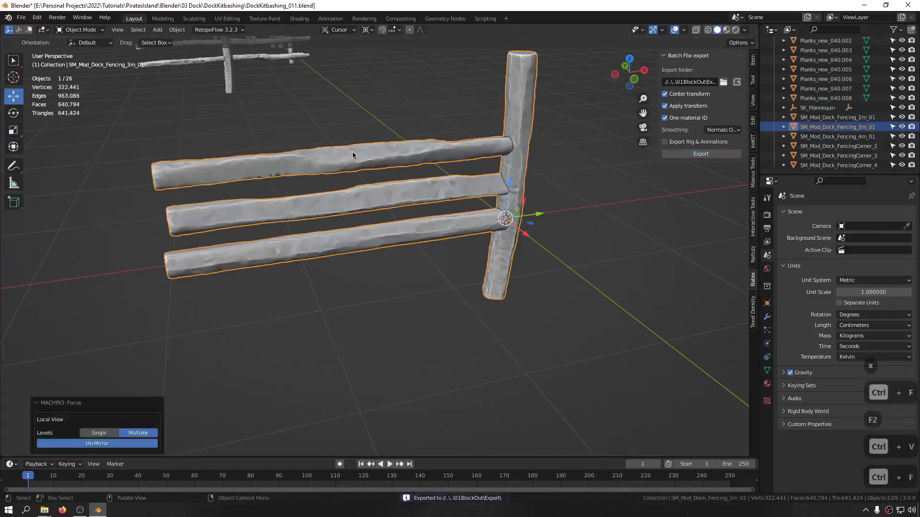
{"action": "key", "text": "ctrl+s"}
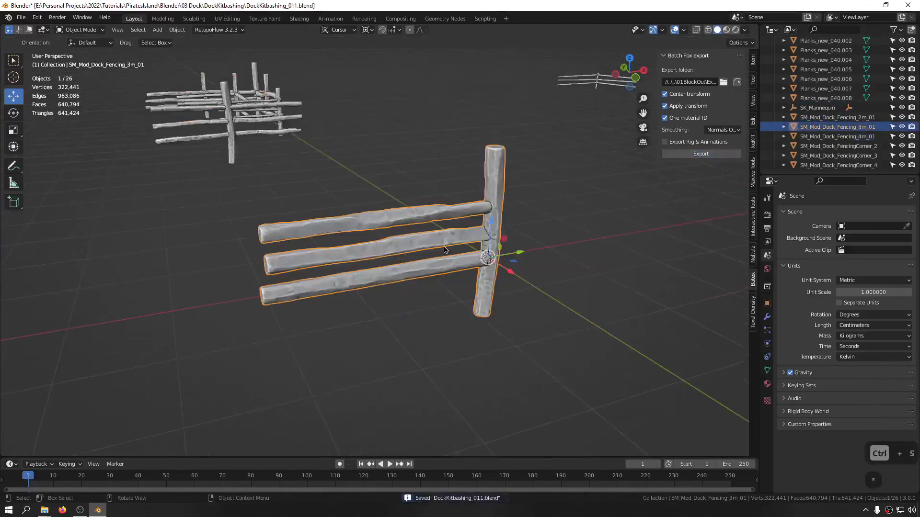
Move the 3 m log fence along Y from the world origin to beside the other fence modules
{"action": "middle_click_drag", "start_coordinate": [445, 249], "coordinate": [476, 280]}
{"action": "left_click_drag", "start_coordinate": [482, 229], "coordinate": [15, 93]}
{"action": "scroll", "coordinate": [156, 171], "scroll_direction": "down", "scroll_amount": 3}
{"action": "middle_click_drag", "start_coordinate": [155, 171], "coordinate": [365, 221], "text": "shift"}
{"action": "key", "text": "ctrl+z"}
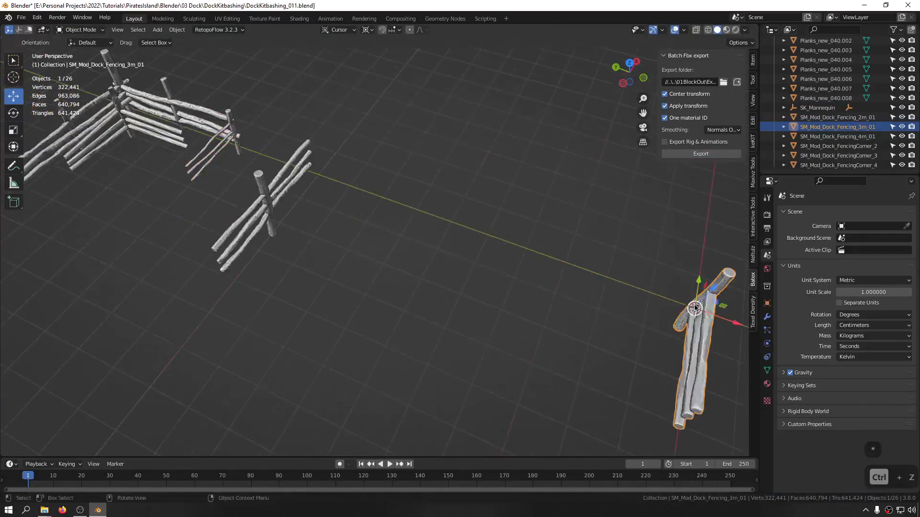
{"action": "left_click_drag", "start_coordinate": [739, 324], "coordinate": [339, 235]}
Reset the 3D cursor to the world origin and restore the Global transform orientation
{"action": "left_click", "coordinate": [574, 263]}
{"action": "key", "text": "shift+s"}
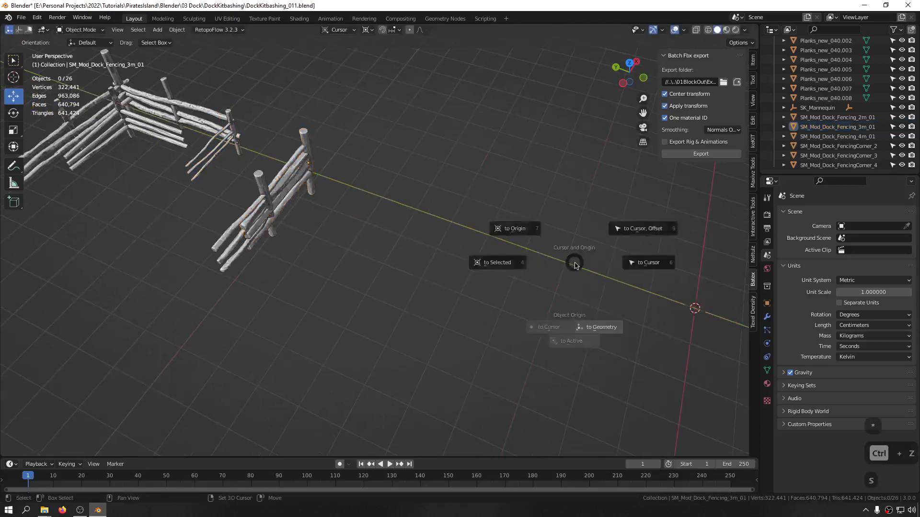
{"action": "left_click", "coordinate": [513, 253]}
{"action": "key", "text": "shift+s"}
{"action": "left_click", "coordinate": [499, 201]}
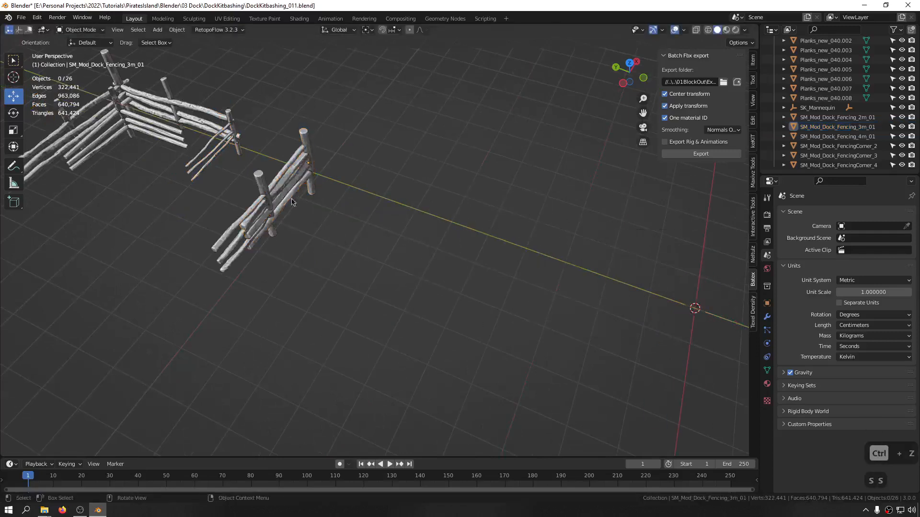
Move the 3 m log fence -168.53 cm along Y, clear of the neighbouring fence
{"action": "left_click_drag", "start_coordinate": [278, 161], "coordinate": [312, 192]}
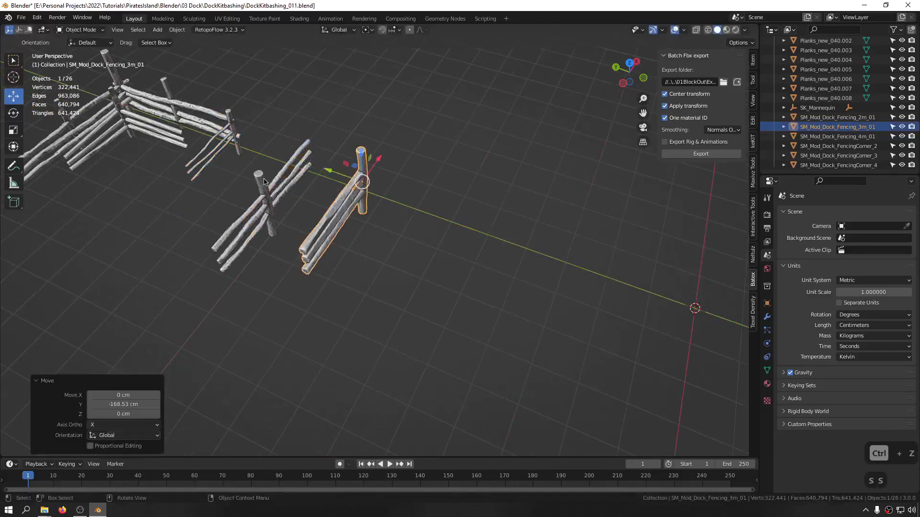
{"action": "left_click", "coordinate": [266, 183]}
{"action": "middle_click_drag", "start_coordinate": [362, 187], "coordinate": [302, 179]}
{"action": "left_click", "coordinate": [361, 187]}
Clear the location of the placeholder SM_Mod_Dock_FencingCorner_3m_01 so it sits at the world origin, and save the file
{"action": "middle_click_drag", "start_coordinate": [407, 199], "coordinate": [165, 218], "text": "shift"}
{"action": "scroll", "coordinate": [164, 218], "scroll_direction": "down", "scroll_amount": 3}
{"action": "middle_click_drag", "start_coordinate": [536, 214], "coordinate": [548, 159]}
{"action": "left_click", "coordinate": [547, 159]}
{"action": "key", "text": "alt+g"}
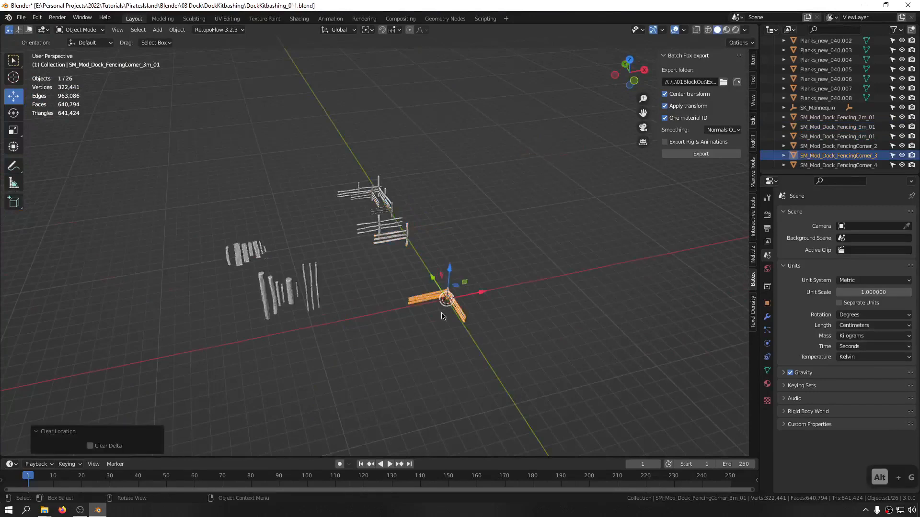
{"action": "key", "text": "ctrl+s"}
Duplicate a post log from the log kit and clear the copy's location to place it at the corner placeholder
{"action": "scroll", "coordinate": [505, 232], "scroll_direction": "up", "scroll_amount": 3}
{"action": "scroll", "coordinate": [506, 232], "scroll_direction": "up", "scroll_amount": 3}
{"action": "middle_click_drag", "start_coordinate": [505, 231], "coordinate": [581, 200], "text": "shift"}
{"action": "scroll", "coordinate": [451, 243], "scroll_direction": "down", "scroll_amount": 4}
{"action": "middle_click_drag", "start_coordinate": [182, 293], "coordinate": [223, 280], "text": "shift"}
{"action": "left_click", "coordinate": [229, 268]}
{"action": "key", "text": "shift+d"}
{"action": "right_click", "coordinate": [450, 279]}
{"action": "key", "text": "alt+g"}
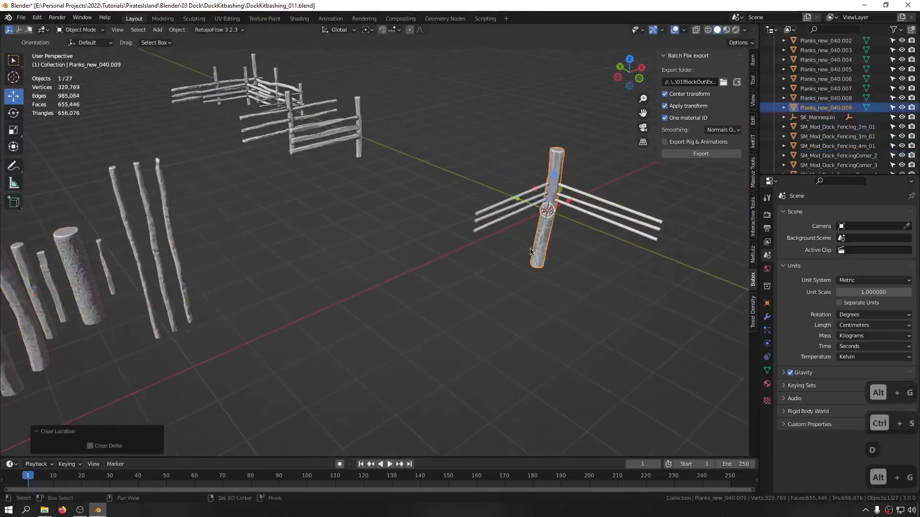
Scale the duplicated corner post uniformly to 0.550
{"action": "middle_click_drag", "start_coordinate": [530, 252], "coordinate": [385, 257], "text": "shift"}
{"action": "scroll", "coordinate": [370, 232], "scroll_direction": "up", "scroll_amount": 4}
{"action": "key", "text": "s"}
{"action": "key", "text": "s"}
{"action": "left_click", "coordinate": [503, 231]}
Raise the corner post about 52 cm along Z and save the file as the new version DockKitbashing_012.blend
{"action": "middle_click_drag", "start_coordinate": [453, 231], "coordinate": [436, 140]}
{"action": "key", "text": "g"}
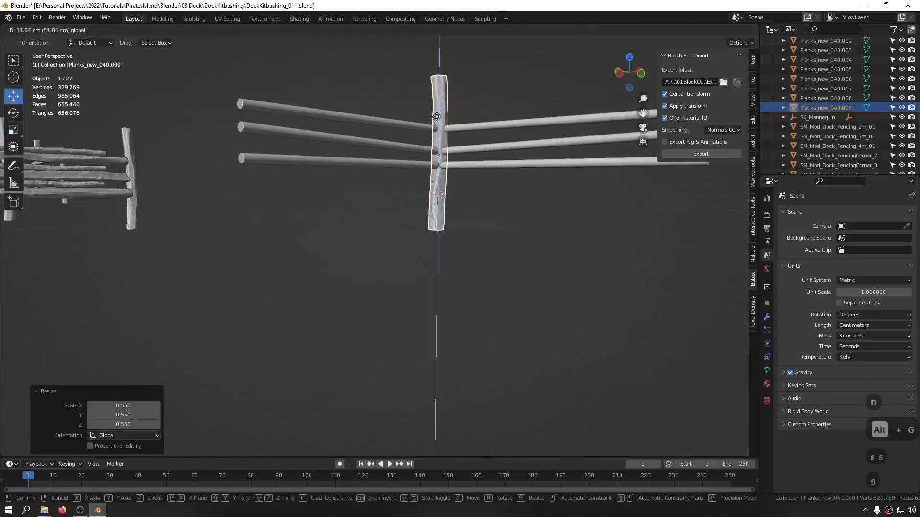
{"action": "left_click", "coordinate": [437, 117]}
{"action": "key", "text": "ctrl+s"}
{"action": "key", "text": "ctrl+s"}
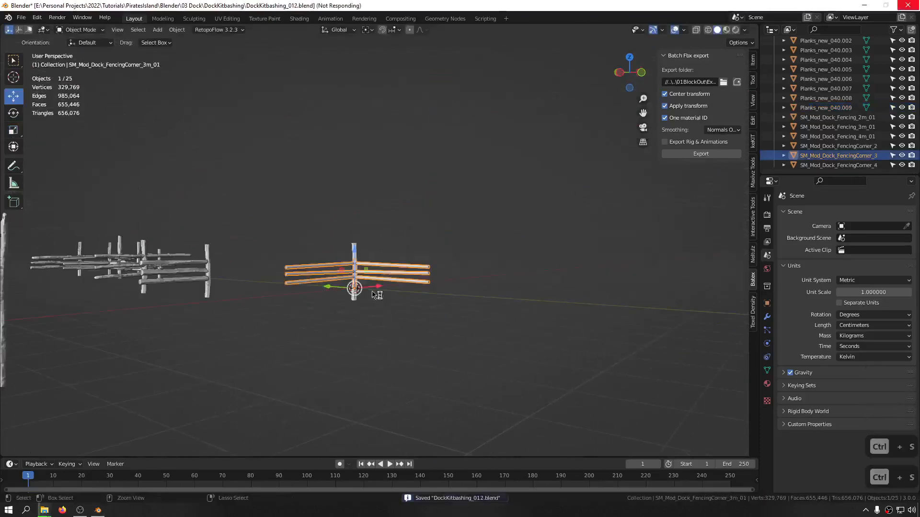
Duplicate the three long thin logs from the kit and clear the copies' location to bring them to the corner post
{"action": "middle_click_drag", "start_coordinate": [377, 295], "coordinate": [290, 336]}
{"action": "left_click", "coordinate": [298, 331]}
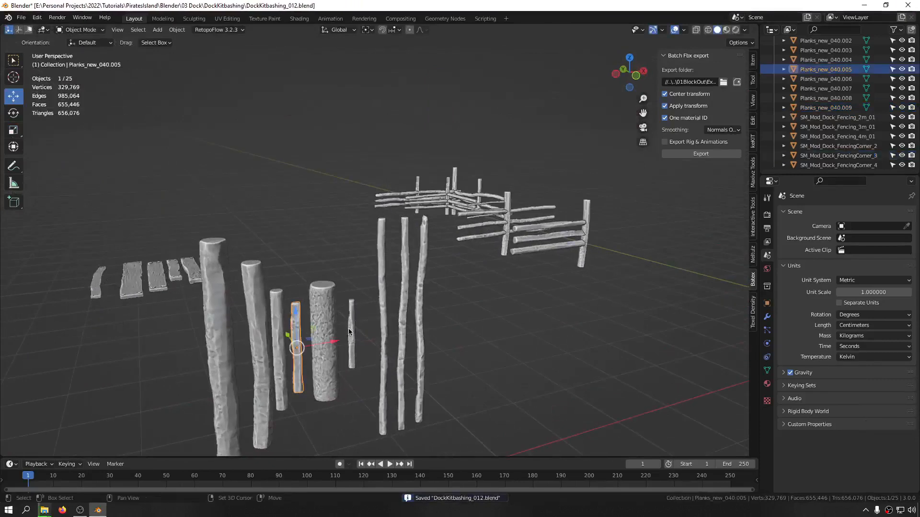
{"action": "middle_click_drag", "start_coordinate": [349, 329], "coordinate": [151, 283]}
{"action": "left_click_drag", "start_coordinate": [180, 260], "coordinate": [128, 314]}
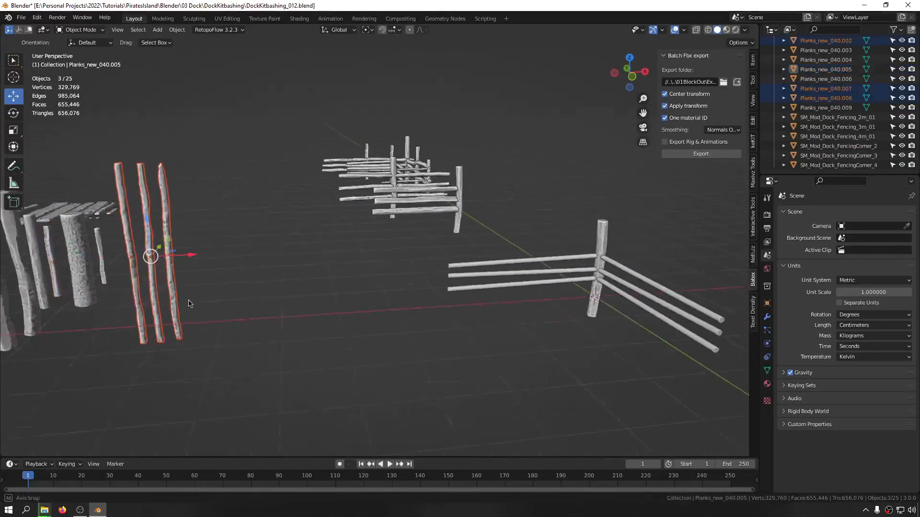
{"action": "key", "text": "shift+d"}
{"action": "key", "text": "alt+g"}
Rotate the three log copies 90° in front view to lie horizontally and shift them in negative X along the fence
{"action": "middle_click_drag", "start_coordinate": [537, 308], "coordinate": [387, 276]}
{"action": "key", "text": "KP_1"}
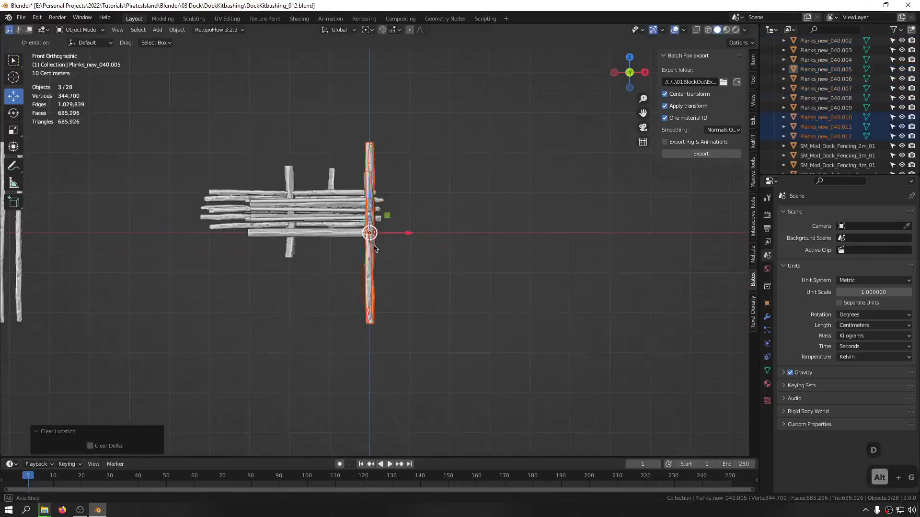
{"action": "key", "text": "r"}
{"action": "key", "text": "r"}
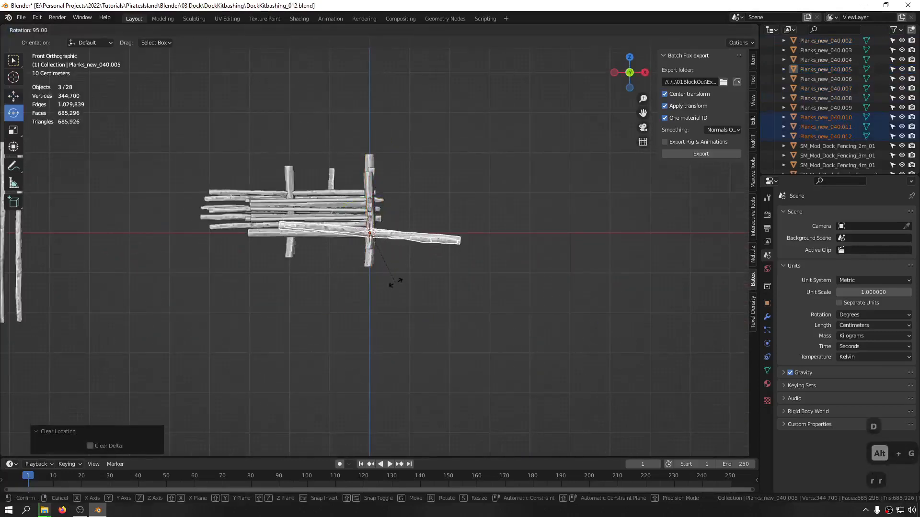
{"action": "left_click", "coordinate": [396, 271]}
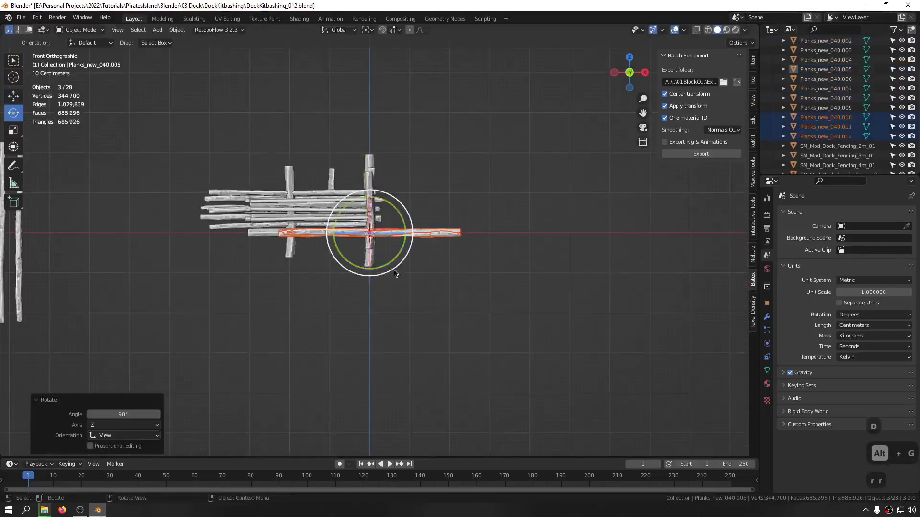
{"action": "left_click", "coordinate": [310, 267]}
Spread the three logs vertically as separate rails, raising the top one 80.292 cm along Z
{"action": "middle_click_drag", "start_coordinate": [309, 267], "coordinate": [372, 207]}
{"action": "scroll", "coordinate": [372, 207], "scroll_direction": "up", "scroll_amount": 3}
{"action": "scroll", "coordinate": [388, 240], "scroll_direction": "up", "scroll_amount": 3}
{"action": "middle_click_drag", "start_coordinate": [330, 239], "coordinate": [401, 216], "text": "shift"}
{"action": "left_click", "coordinate": [362, 241]}
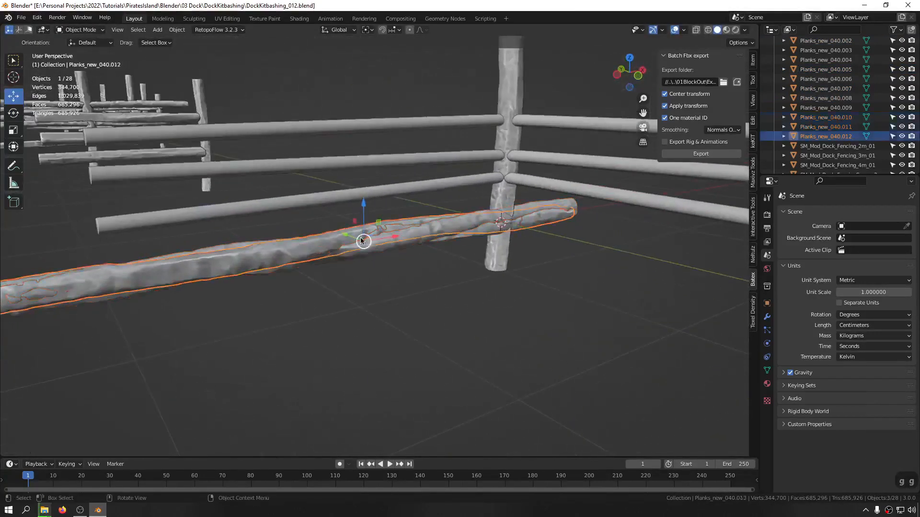
{"action": "left_click_drag", "start_coordinate": [362, 241], "coordinate": [360, 111]}
{"action": "left_click", "coordinate": [343, 242]}
{"action": "middle_click_drag", "start_coordinate": [360, 111], "coordinate": [235, 153]}
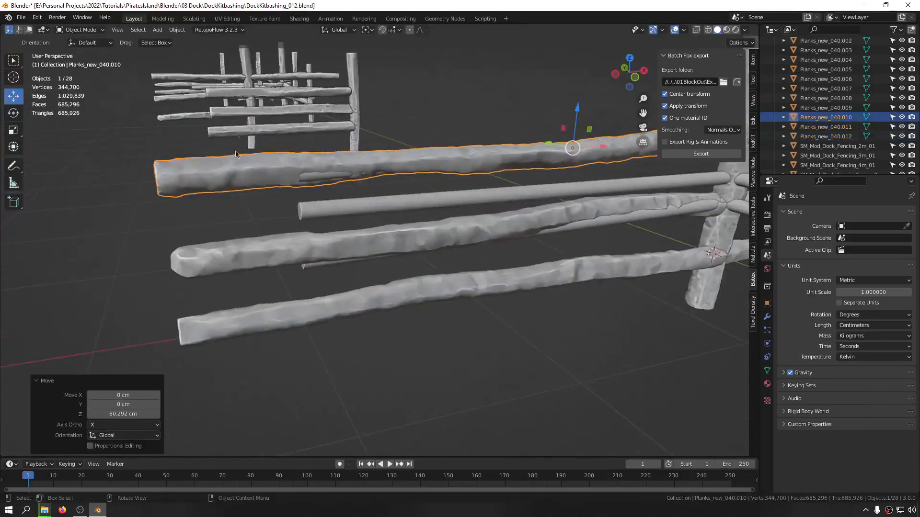
Scale the three rails together uniformly to 0.818 and align them with the placeholder's first arm
{"action": "middle_click_drag", "start_coordinate": [262, 191], "coordinate": [240, 263]}
{"action": "left_click_drag", "start_coordinate": [286, 107], "coordinate": [241, 307]}
{"action": "middle_click_drag", "start_coordinate": [670, 206], "coordinate": [427, 126], "text": "shift"}
{"action": "key", "text": "s"}
{"action": "key", "text": "s"}
{"action": "left_click", "coordinate": [531, 268]}
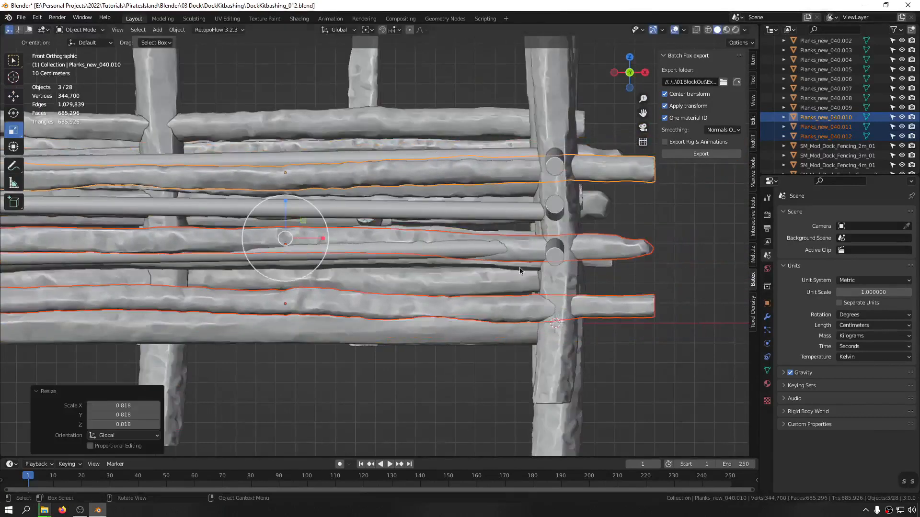
{"action": "middle_click_drag", "start_coordinate": [469, 249], "coordinate": [360, 206]}
{"action": "key", "text": "g"}
{"action": "left_click", "coordinate": [393, 228]}
Duplicate the three rails in place and rotate the copies in top view toward the corner's second arm
{"action": "key", "text": "shift+d"}
{"action": "right_click", "coordinate": [508, 322]}
{"action": "key", "text": "r"}
{"action": "key", "text": "r"}
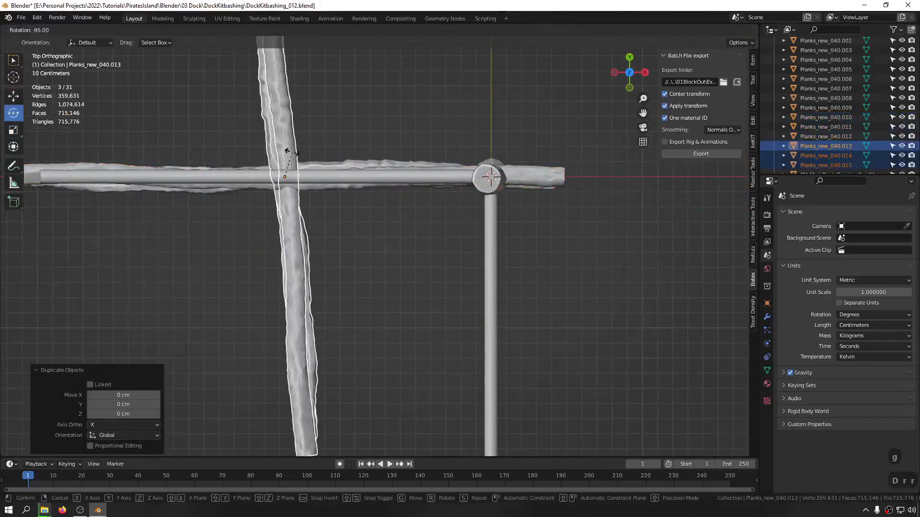
{"action": "left_click", "coordinate": [350, 181]}
Move the copied rails 129.23 cm in X and -126.06 cm in Y onto the corner's second arm
{"action": "key", "text": "g"}
{"action": "left_click", "coordinate": [548, 373]}
{"action": "middle_click_drag", "start_coordinate": [473, 273], "coordinate": [388, 220], "text": "shift"}
{"action": "scroll", "coordinate": [389, 221], "scroll_direction": "down", "scroll_amount": 1}
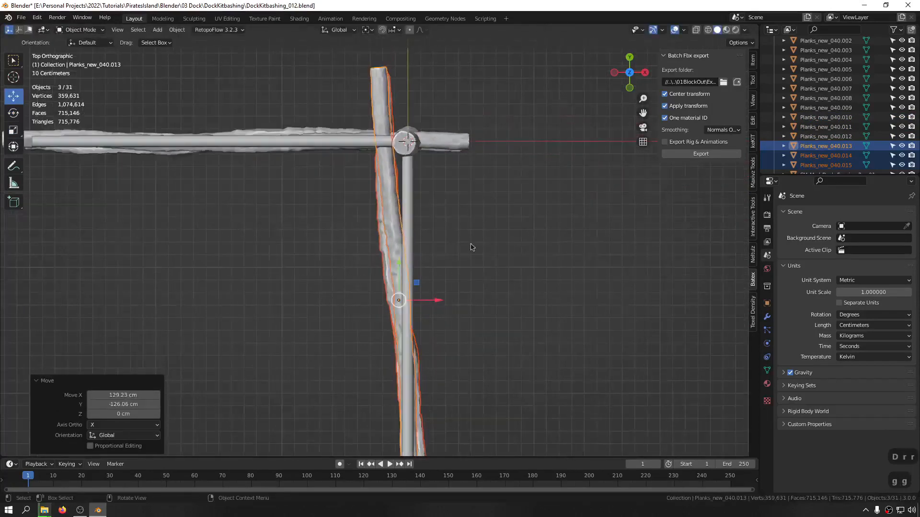
Straighten the copied rails by rotating them 4.38° and shift them 7.88 cm in X and -15.76 cm in Y
{"action": "scroll", "coordinate": [485, 243], "scroll_direction": "down", "scroll_amount": 3}
{"action": "key", "text": "r"}
{"action": "key", "text": "r"}
{"action": "left_click", "coordinate": [546, 261]}
{"action": "key", "text": "g"}
{"action": "key", "text": "g"}
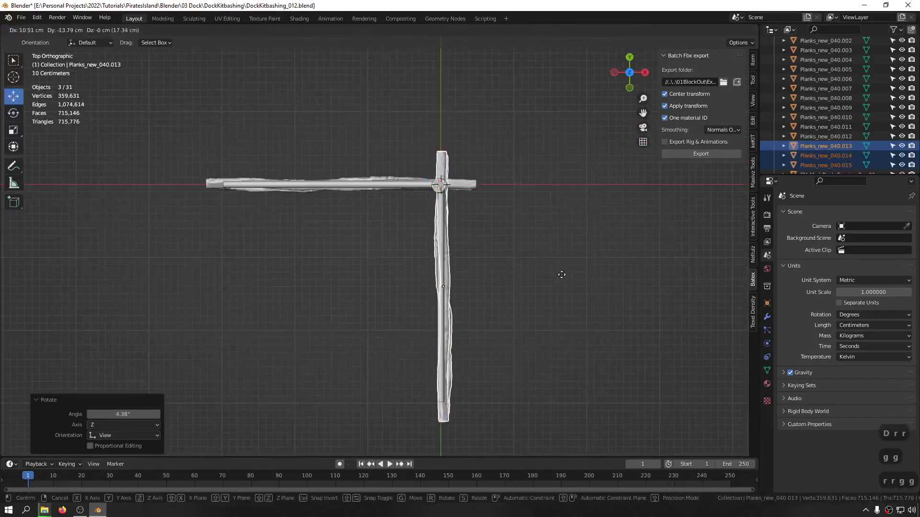
{"action": "left_click", "coordinate": [559, 276]}
Nudge the second arm's rails slightly along X to centre them on the placeholder
{"action": "middle_click_drag", "start_coordinate": [424, 283], "coordinate": [464, 218]}
{"action": "scroll", "coordinate": [384, 254], "scroll_direction": "up", "scroll_amount": 3}
{"action": "middle_click_drag", "start_coordinate": [383, 255], "coordinate": [424, 278]}
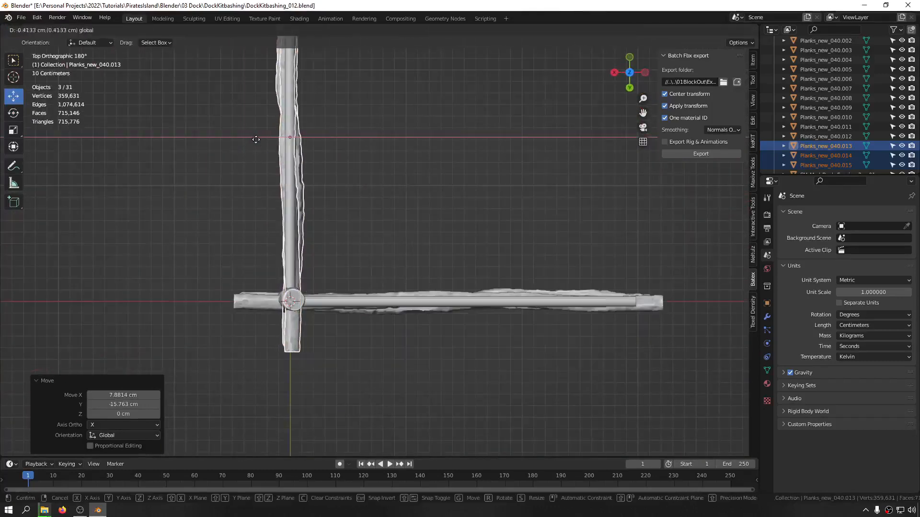
{"action": "left_click", "coordinate": [478, 197]}
Lower the whole mesh of the corner post along Z in Edit Mode, keeping its origin in place
{"action": "middle_click_drag", "start_coordinate": [478, 197], "coordinate": [357, 150]}
{"action": "left_click", "coordinate": [391, 193]}
{"action": "left_click", "coordinate": [356, 150]}
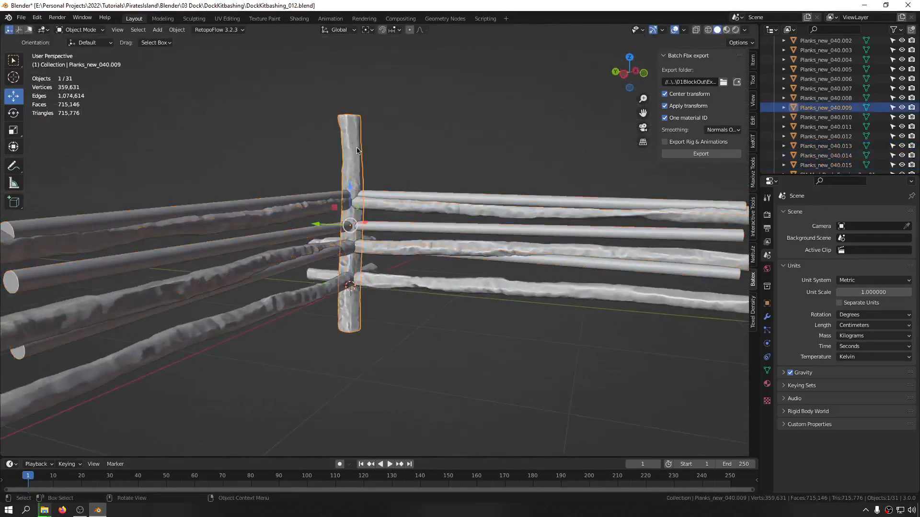
{"action": "key", "text": "Tab"}
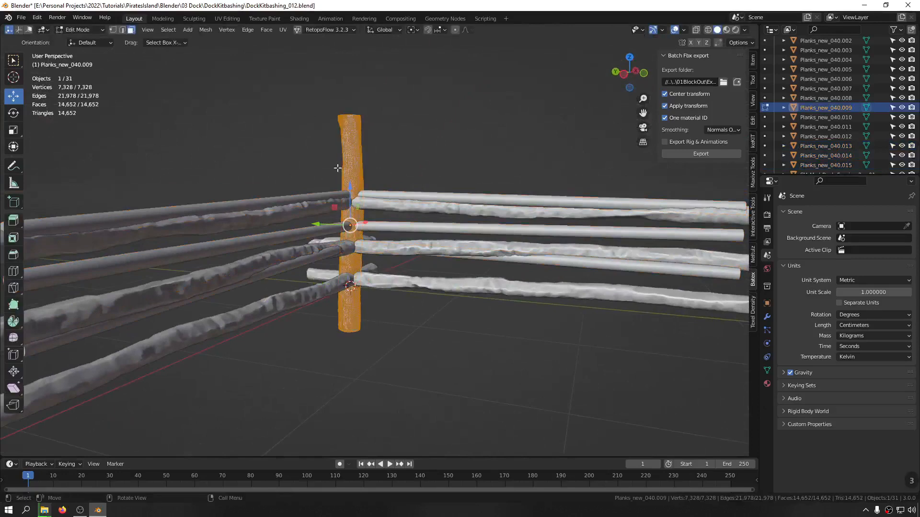
{"action": "left_click_drag", "start_coordinate": [352, 190], "coordinate": [354, 220]}
{"action": "key", "text": "Tab"}
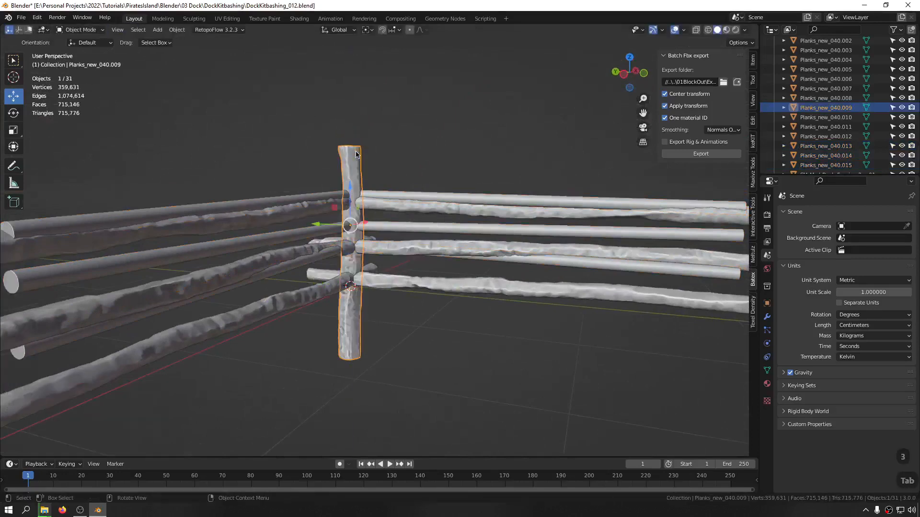
Copy the object name of the 3 m corner placeholder
{"action": "left_click", "coordinate": [342, 166]}
{"action": "middle_click_drag", "start_coordinate": [350, 164], "coordinate": [347, 197]}
{"action": "scroll", "coordinate": [347, 197], "scroll_direction": "up", "scroll_amount": 3}
{"action": "left_click", "coordinate": [326, 202]}
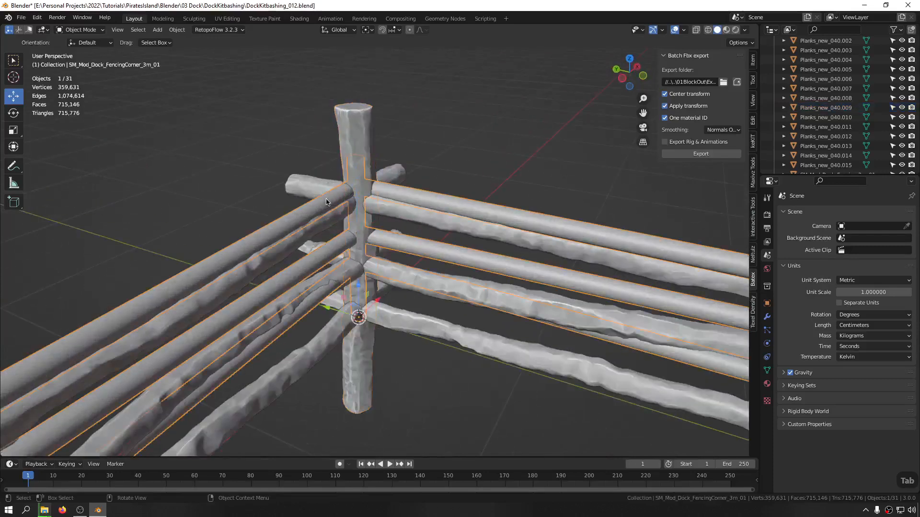
{"action": "key", "text": "F2"}
{"action": "key", "text": "Escape"}
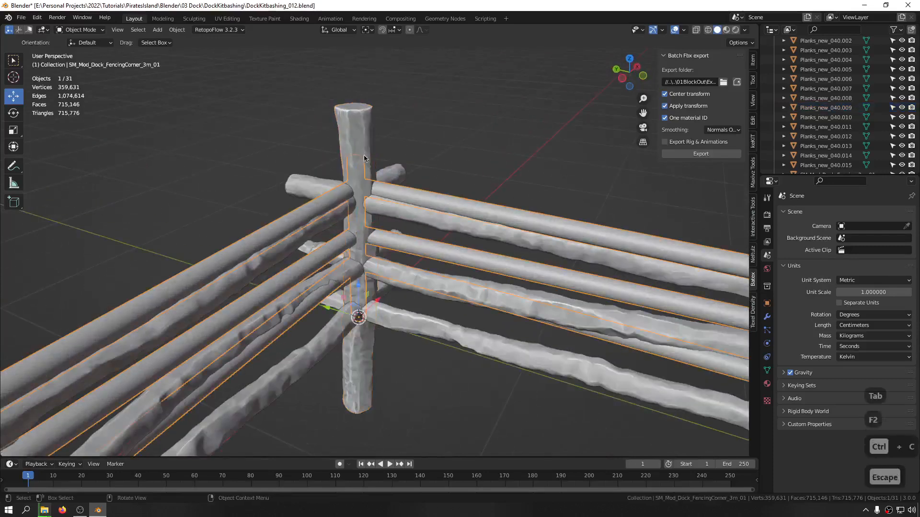
Select the corner's log post and six log rails without the placeholder, using an isolated view, and save the file
{"action": "left_click_drag", "start_coordinate": [510, 138], "coordinate": [213, 411]}
{"action": "scroll", "coordinate": [312, 219], "scroll_direction": "up", "scroll_amount": 5}
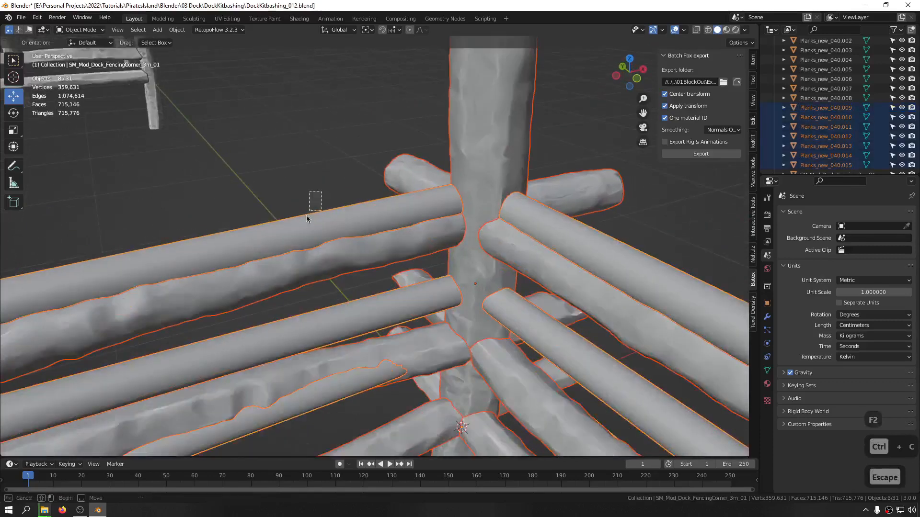
{"action": "key", "text": "ctrl+f"}
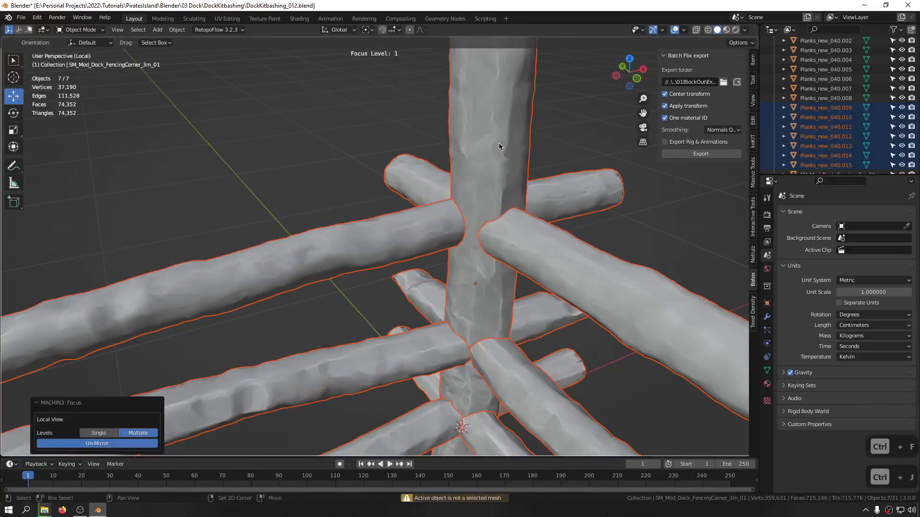
{"action": "key", "text": "ctrl+f"}
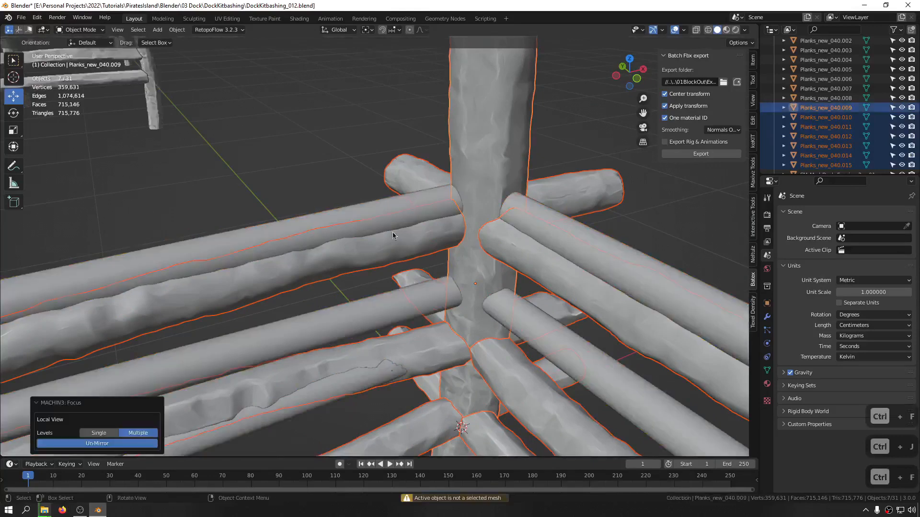
{"action": "scroll", "coordinate": [393, 235], "scroll_direction": "down", "scroll_amount": 6}
{"action": "middle_click_drag", "start_coordinate": [441, 241], "coordinate": [511, 208]}
{"action": "key", "text": "ctrl+s"}
{"action": "left_click", "coordinate": [612, 207]}
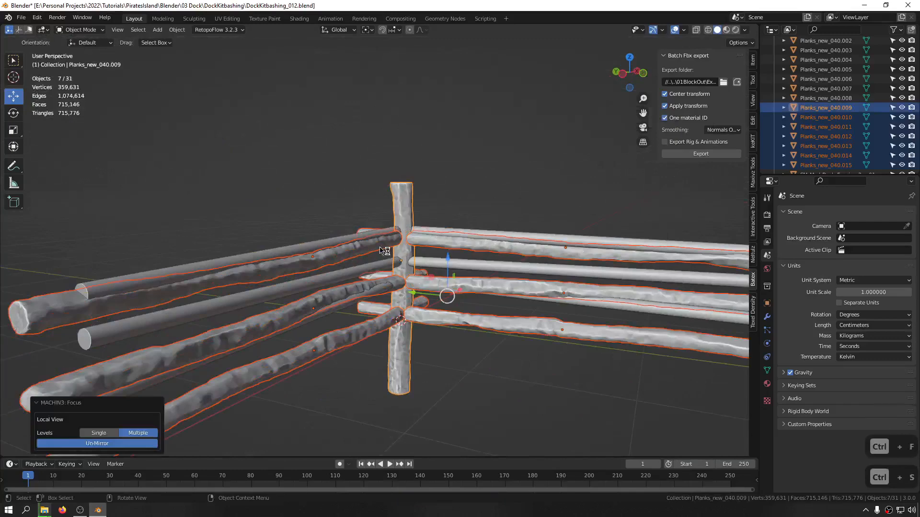
{"action": "middle_click_drag", "start_coordinate": [455, 353], "coordinate": [206, 307]}
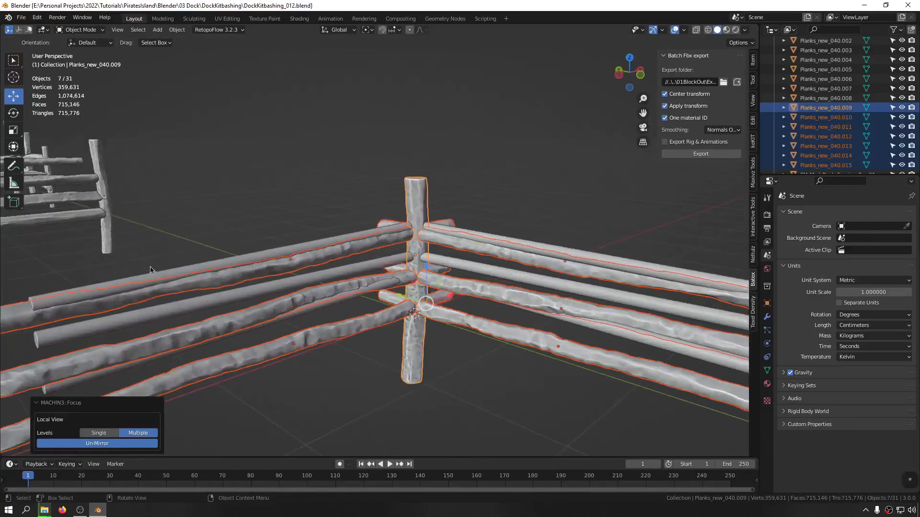
Join the corner's log post and six log rails into a single mesh
{"action": "left_click", "coordinate": [298, 254]}
{"action": "middle_click_drag", "start_coordinate": [517, 254], "coordinate": [399, 282]}
{"action": "left_click", "coordinate": [437, 285]}
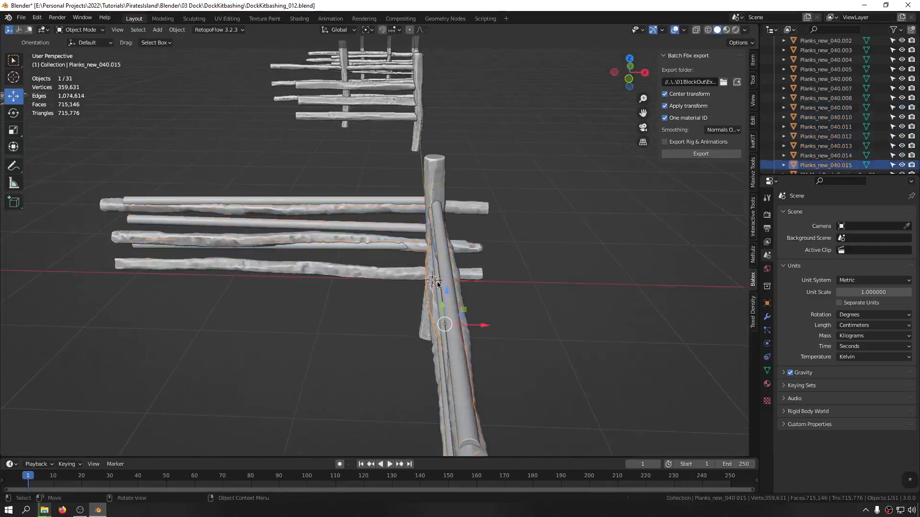
{"action": "left_click", "coordinate": [478, 201]}
{"action": "middle_click_drag", "start_coordinate": [478, 202], "coordinate": [464, 258]}
{"action": "left_click", "coordinate": [461, 256]}
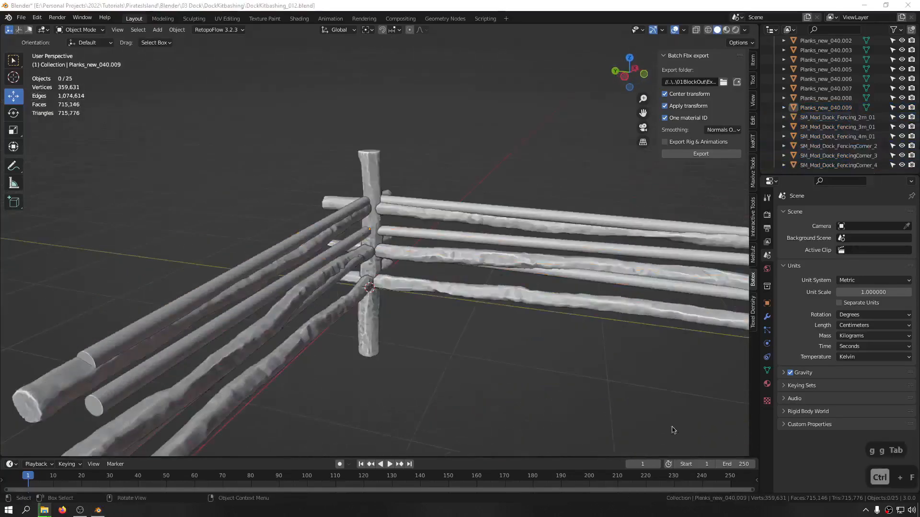
Select the 3 m corner placeholder and copy its full name, SM_Mod_Dock_FencingCorner_3m_01
{"action": "middle_click_drag", "start_coordinate": [441, 290], "coordinate": [283, 161]}
{"action": "scroll", "coordinate": [376, 153], "scroll_direction": "up", "scroll_amount": 8}
{"action": "scroll", "coordinate": [462, 242], "scroll_direction": "down", "scroll_amount": 6}
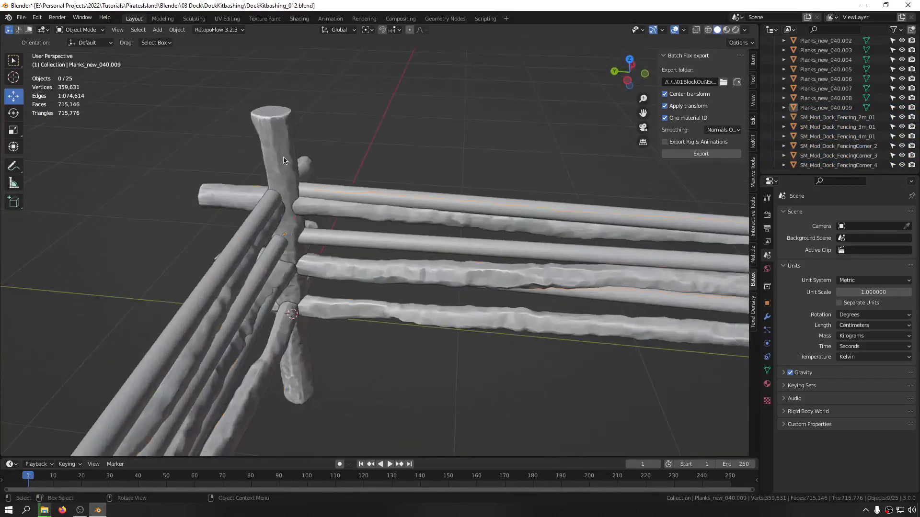
{"action": "left_click", "coordinate": [284, 161]}
{"action": "left_click", "coordinate": [335, 192]}
{"action": "key", "text": "F2"}
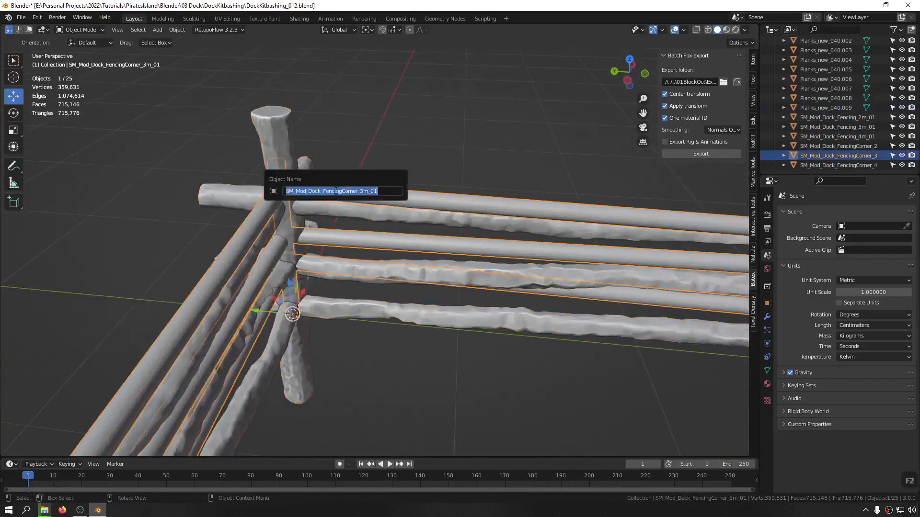
{"action": "key", "text": "Escape"}
Snap the 3D cursor to the placeholder's pivot and set the joined log fence's origin to the cursor
{"action": "middle_click_drag", "start_coordinate": [336, 194], "coordinate": [466, 262]}
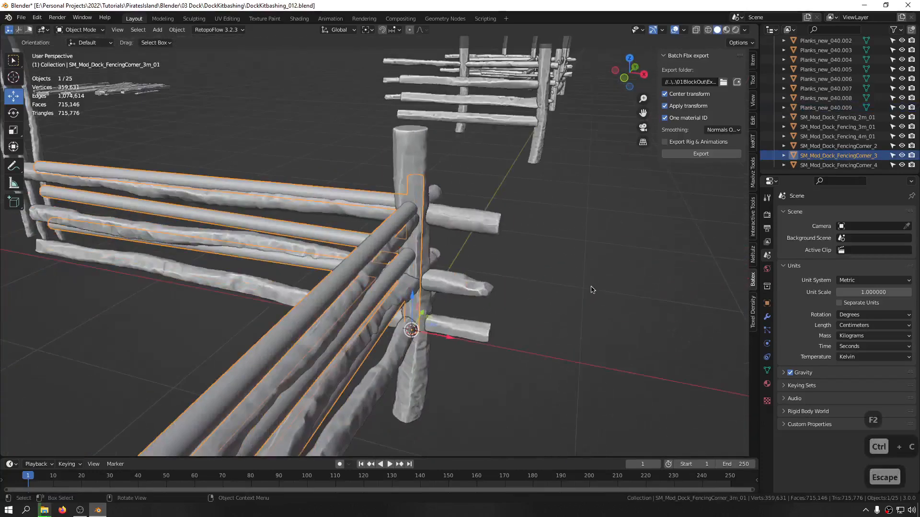
{"action": "key", "text": "shift+s"}
{"action": "left_click", "coordinate": [518, 288]}
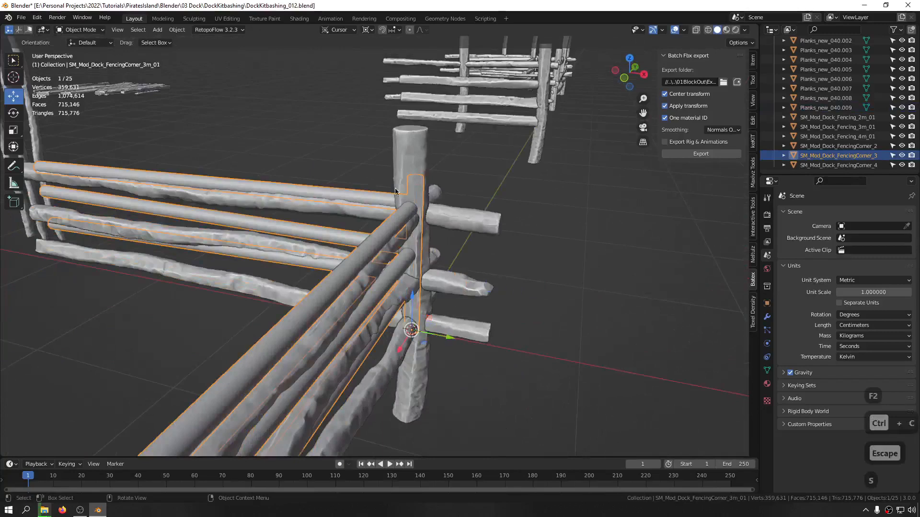
{"action": "left_click", "coordinate": [410, 174]}
{"action": "key", "text": "shift+s"}
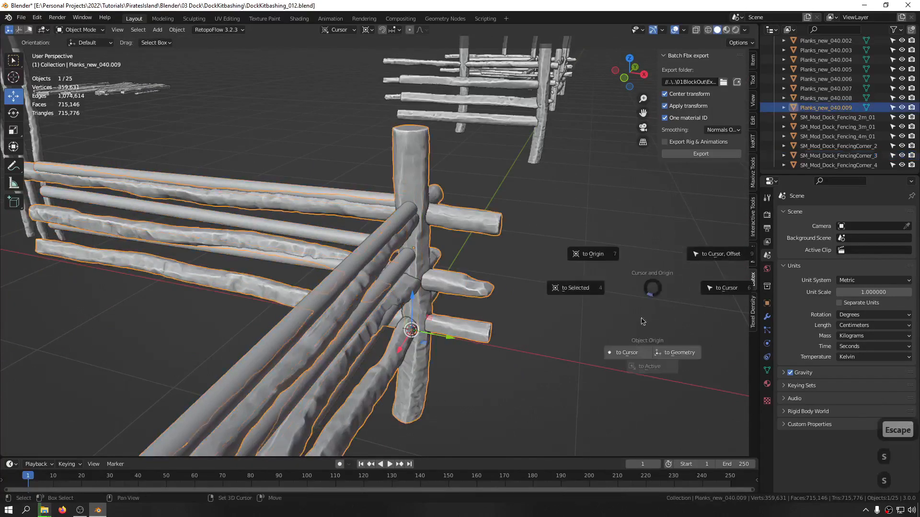
{"action": "left_click", "coordinate": [625, 353]}
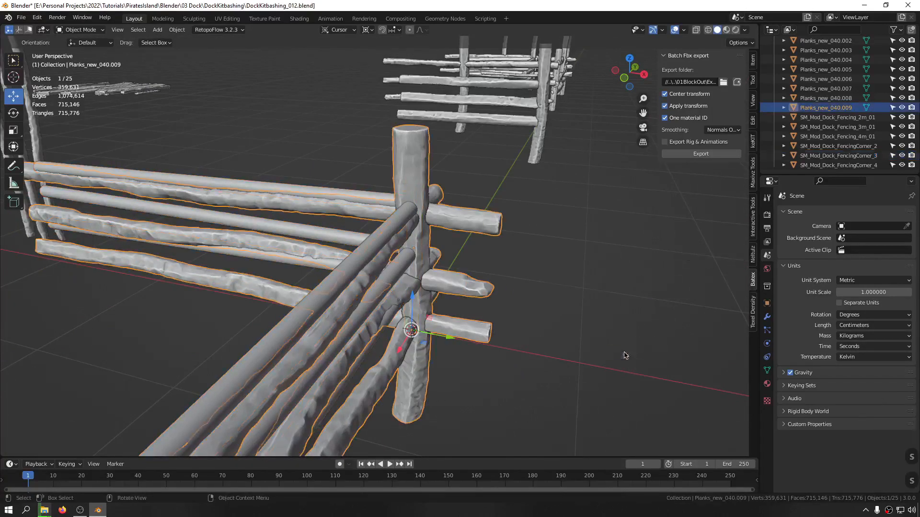
Delete the corner placeholder and rename the joined log fence SM_Mod_Dock_FencingCorner_3m_01
{"action": "key", "text": "x"}
{"action": "left_click", "coordinate": [352, 191]}
{"action": "middle_click_drag", "start_coordinate": [352, 191], "coordinate": [423, 226]}
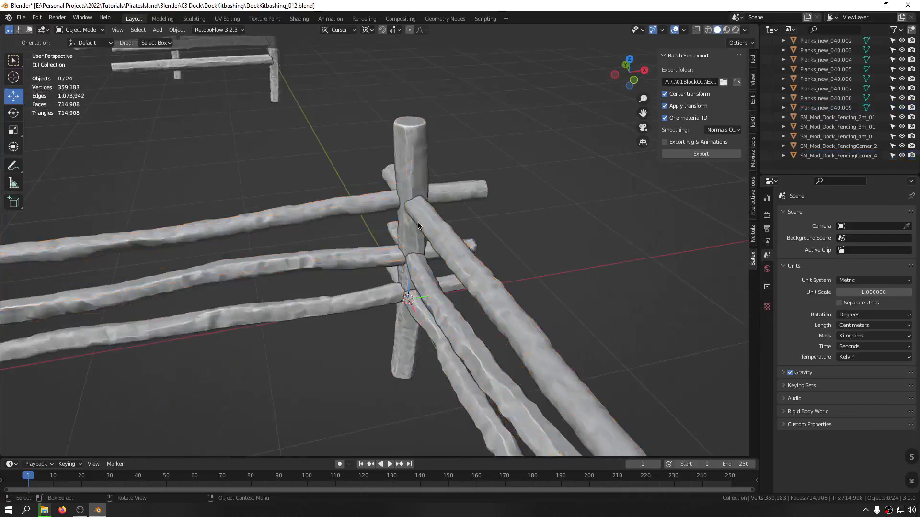
{"action": "left_click", "coordinate": [418, 226]}
{"action": "key", "text": "F2"}
{"action": "left_click", "coordinate": [580, 252]}
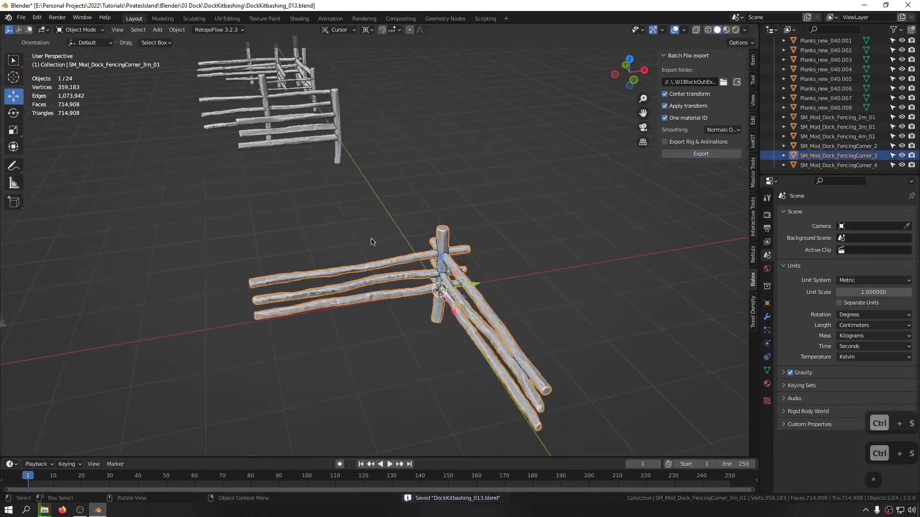
Move the 3 m corner fence -2034.2 cm along X to the finished fences and return the 3D cursor to the world origin
{"action": "middle_click_drag", "start_coordinate": [370, 238], "coordinate": [442, 281], "text": "shift"}
{"action": "scroll", "coordinate": [352, 278], "scroll_direction": "down", "scroll_amount": 4}
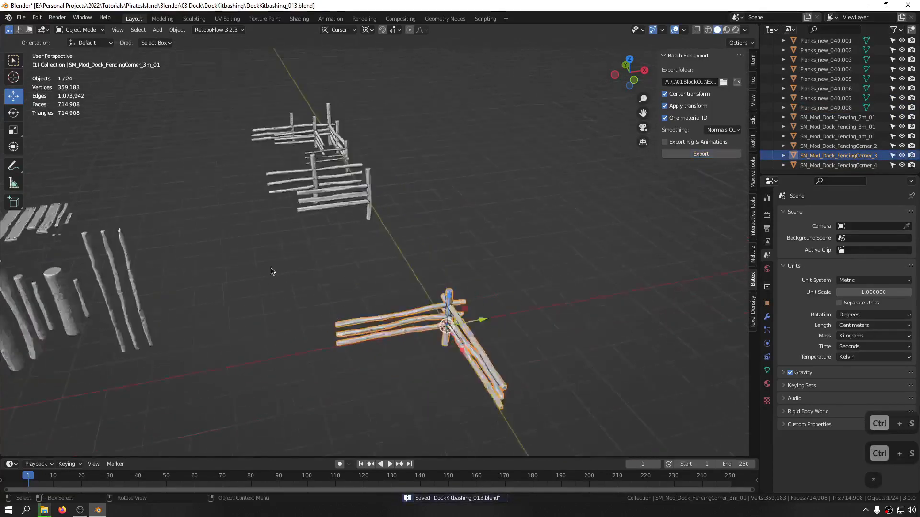
{"action": "middle_click_drag", "start_coordinate": [271, 269], "coordinate": [419, 269], "text": "shift"}
{"action": "left_click_drag", "start_coordinate": [478, 266], "coordinate": [114, 212]}
{"action": "middle_click_drag", "start_coordinate": [324, 281], "coordinate": [407, 365]}
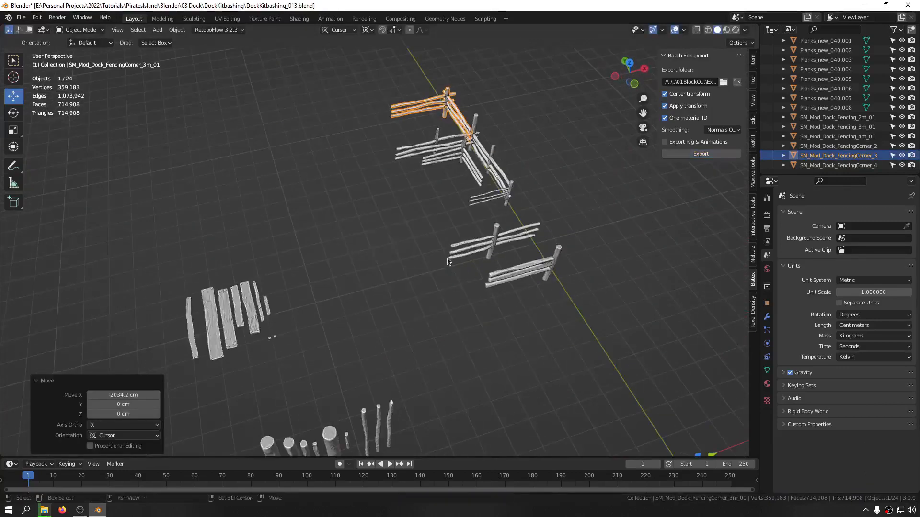
{"action": "key", "text": "shift+s"}
{"action": "left_click", "coordinate": [421, 228]}
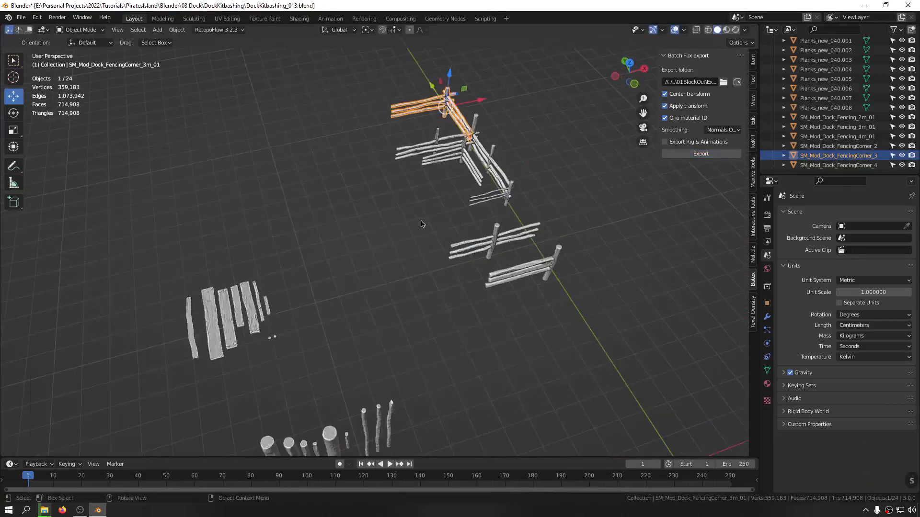
{"action": "middle_click_drag", "start_coordinate": [421, 222], "coordinate": [545, 306]}
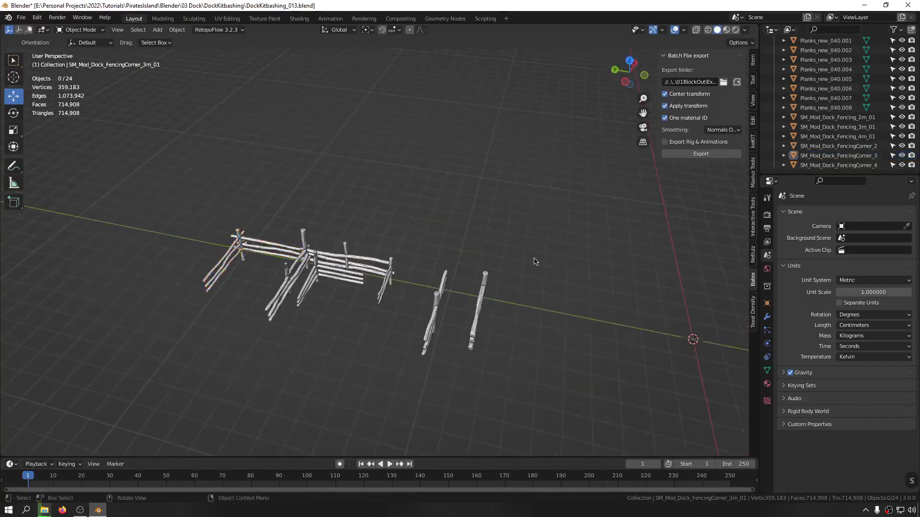
{"action": "middle_click_drag", "start_coordinate": [389, 343], "coordinate": [261, 289]}
{"action": "middle_click_drag", "start_coordinate": [343, 352], "coordinate": [353, 419]}
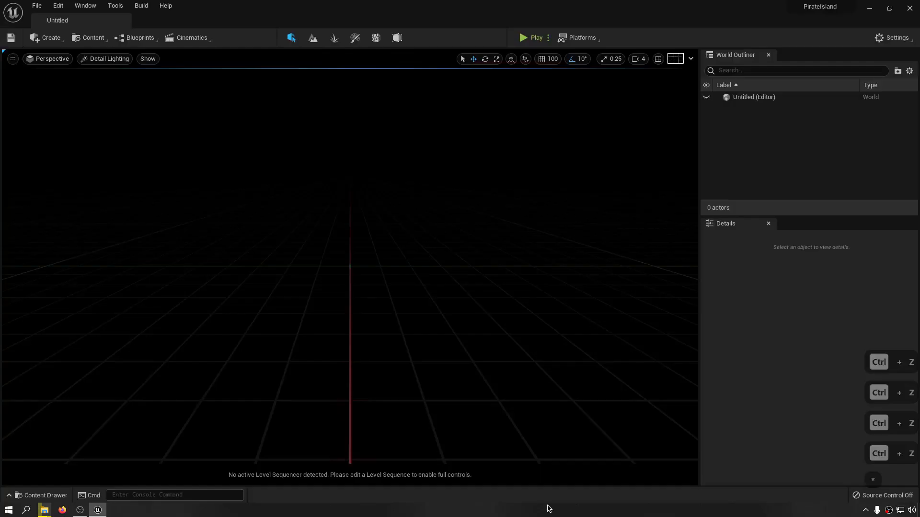
Switch to Unreal Editor and enable Nanite on all six fencing meshes in the Meshes/Dock folder
{"action": "mouse_move", "coordinate": [382, 268]}
{"action": "right_mouse_down"}
{"action": "mouse_move", "coordinate": [412, 307]}
{"action": "mouse_move", "coordinate": [388, 289]}
{"action": "mouse_move", "coordinate": [396, 301]}
{"action": "mouse_move", "coordinate": [407, 304]}
{"action": "mouse_move", "coordinate": [379, 269]}
{"action": "right_mouse_up"}
{"action": "key", "text": "s"}
{"action": "key", "text": "a"}
{"action": "key", "text": "ctrl+space"}
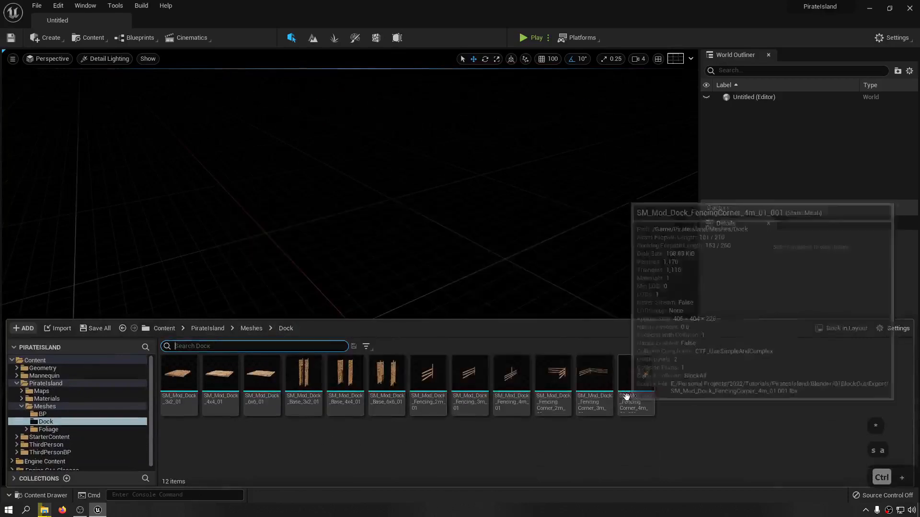
{"action": "left_click", "coordinate": [433, 384]}
{"action": "left_click", "coordinate": [643, 385], "text": "shift"}
{"action": "right_click", "coordinate": [645, 385]}
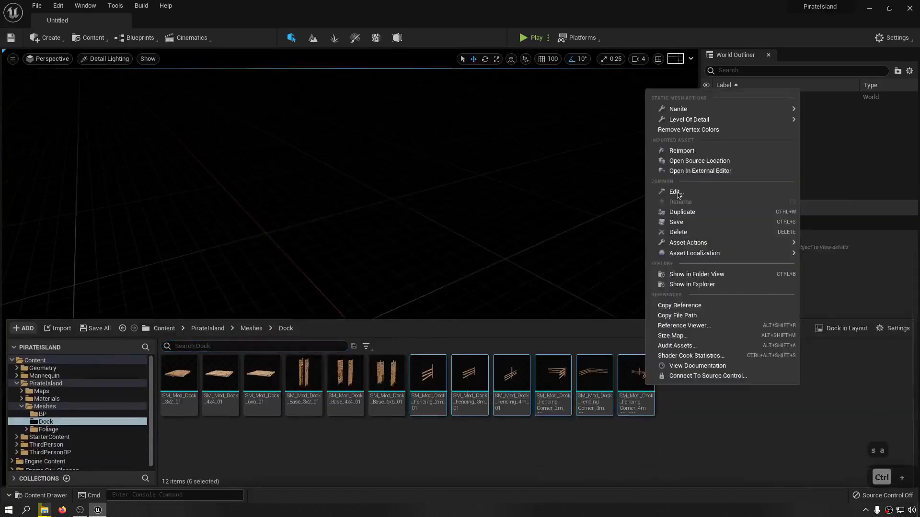
{"action": "mouse_move", "coordinate": [780, 112]}
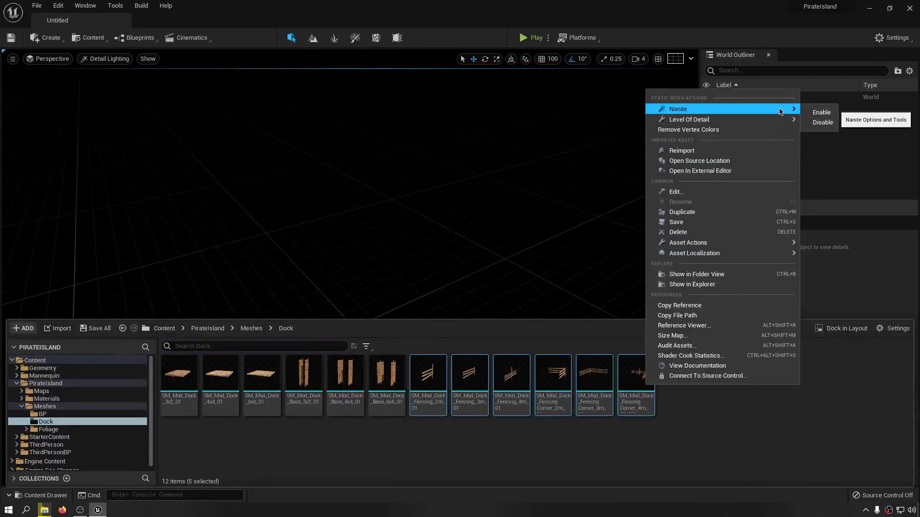
{"action": "left_click", "coordinate": [818, 113]}
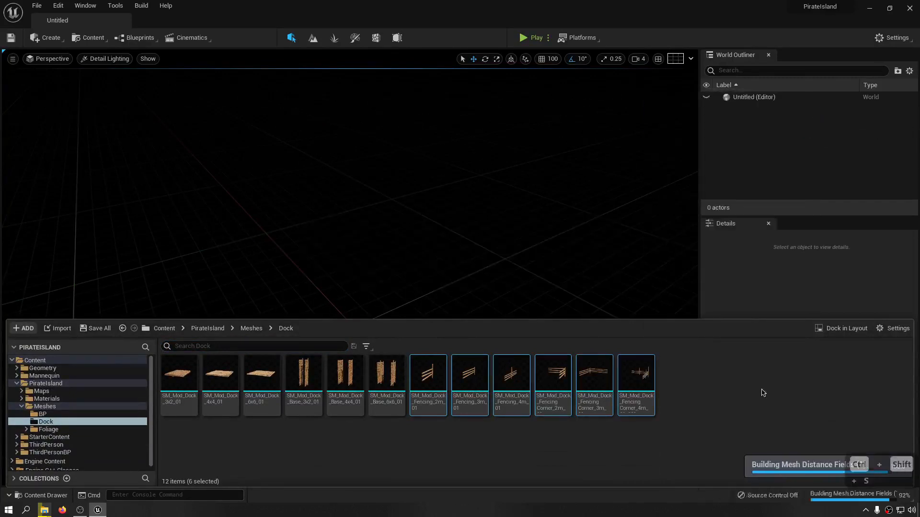
Reimport the straight 2 m, 3 m and 4 m fencing meshes, resetting each one's materials to the FBX
{"action": "right_click", "coordinate": [428, 385]}
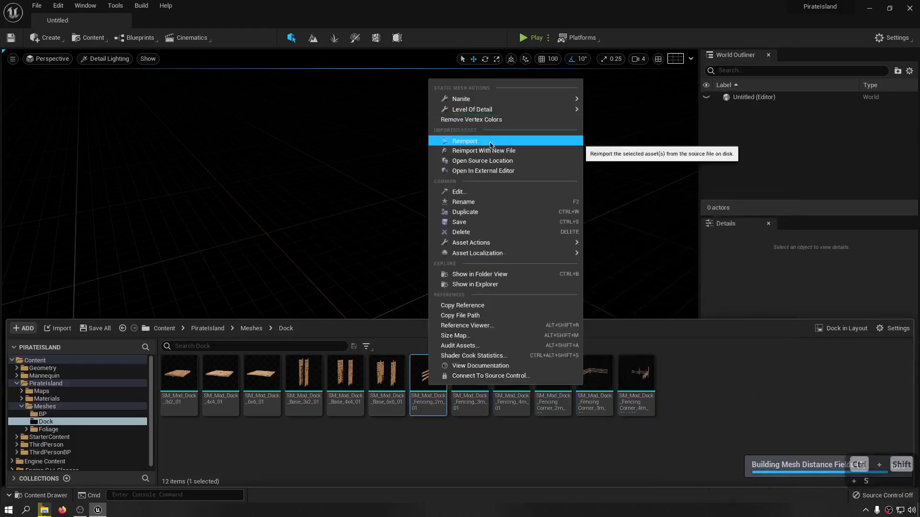
{"action": "left_click", "coordinate": [490, 141]}
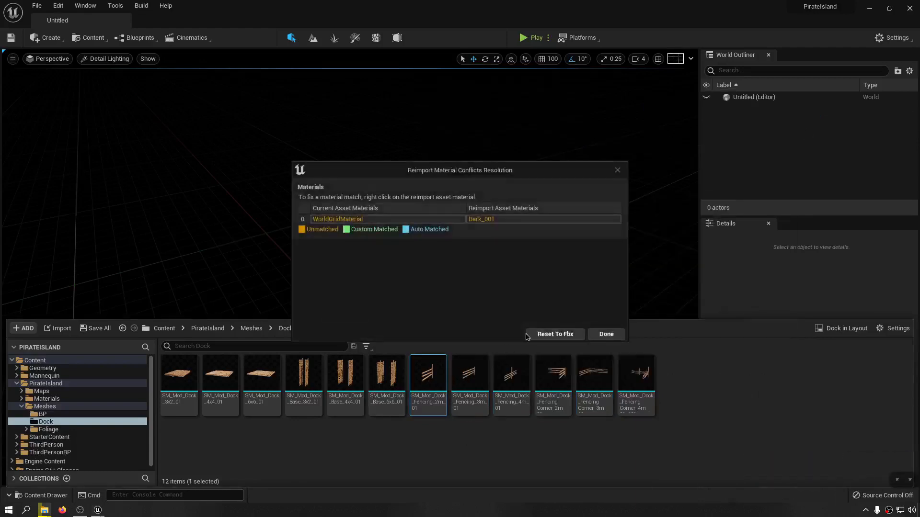
{"action": "left_click", "coordinate": [558, 333]}
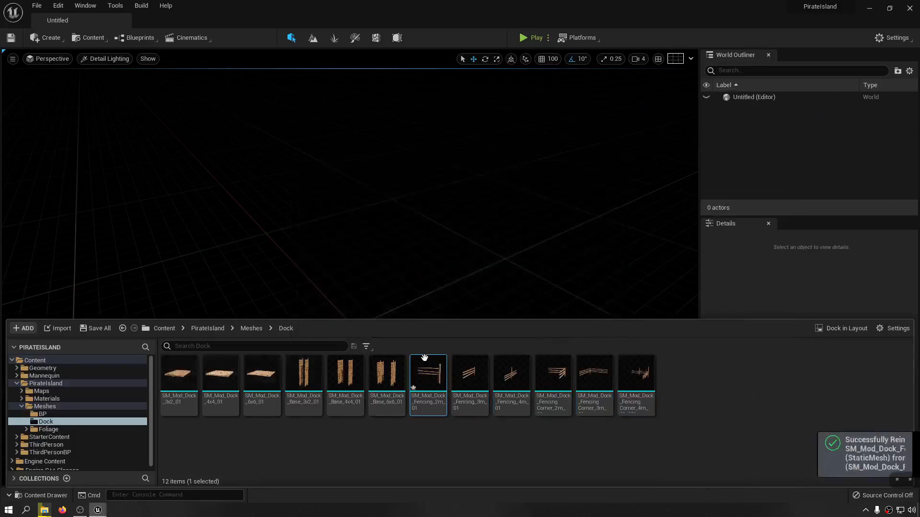
{"action": "right_click", "coordinate": [476, 396]}
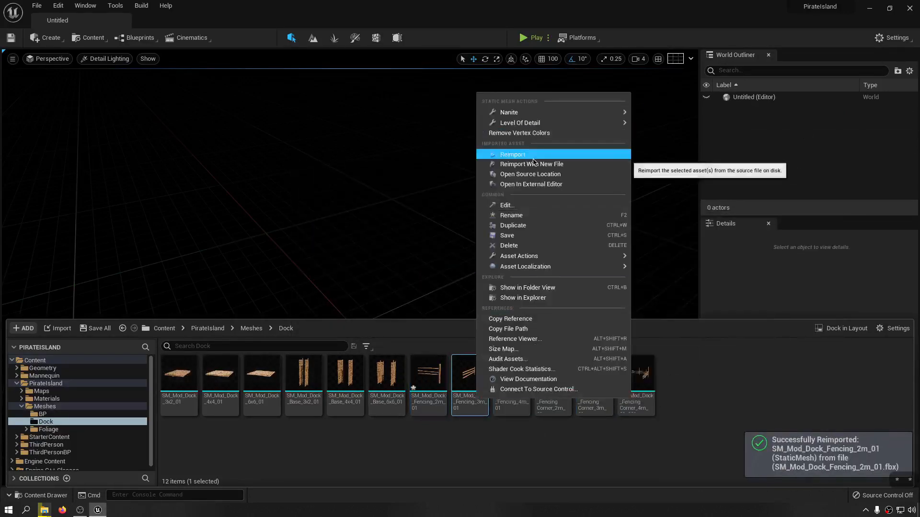
{"action": "left_click", "coordinate": [522, 154]}
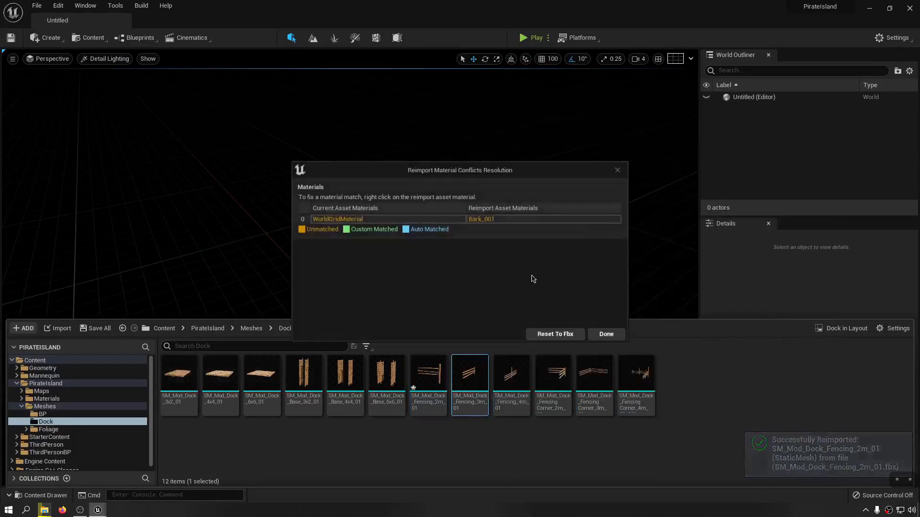
{"action": "left_click", "coordinate": [555, 334]}
{"action": "right_click", "coordinate": [511, 383]}
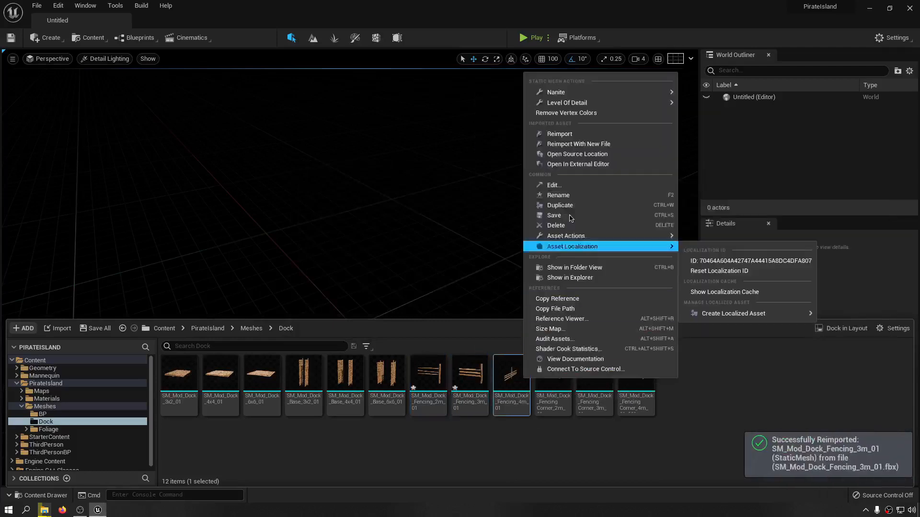
{"action": "left_click", "coordinate": [584, 135]}
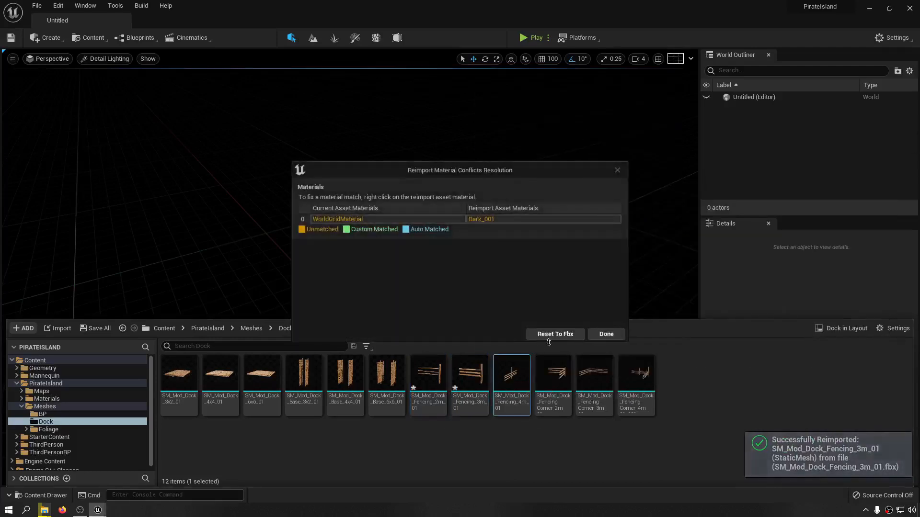
{"action": "left_click", "coordinate": [549, 338]}
Reimport the 2 m, 3 m and 4 m corner fencing meshes with materials reset to the FBX, then save all assets
{"action": "right_click", "coordinate": [558, 381]}
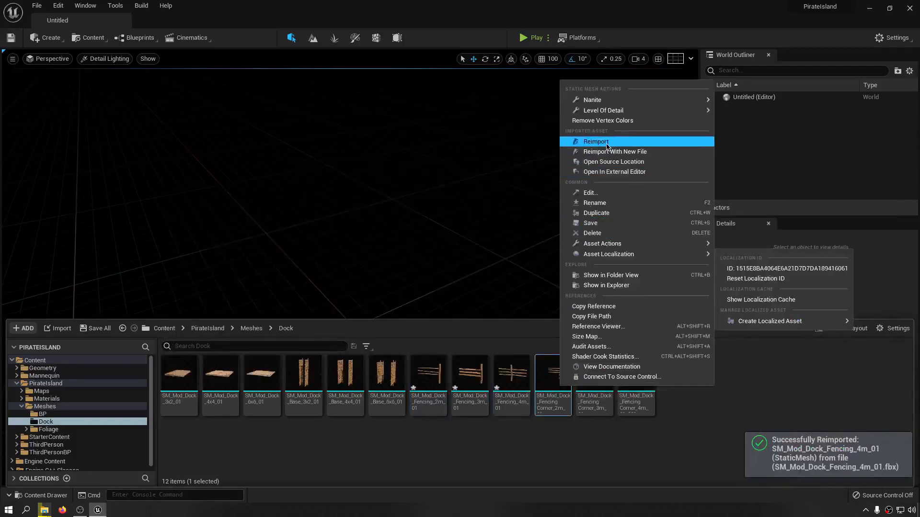
{"action": "left_click", "coordinate": [596, 142]}
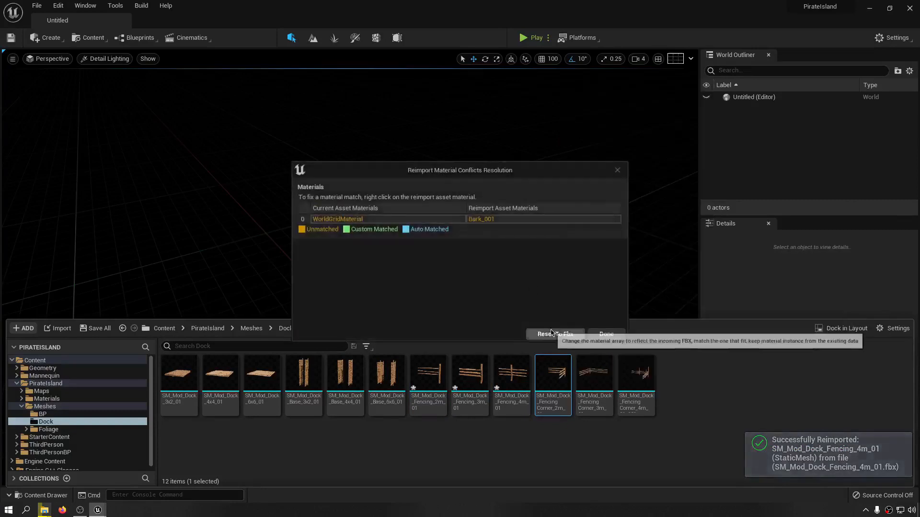
{"action": "left_click", "coordinate": [549, 333]}
{"action": "right_click", "coordinate": [599, 367]}
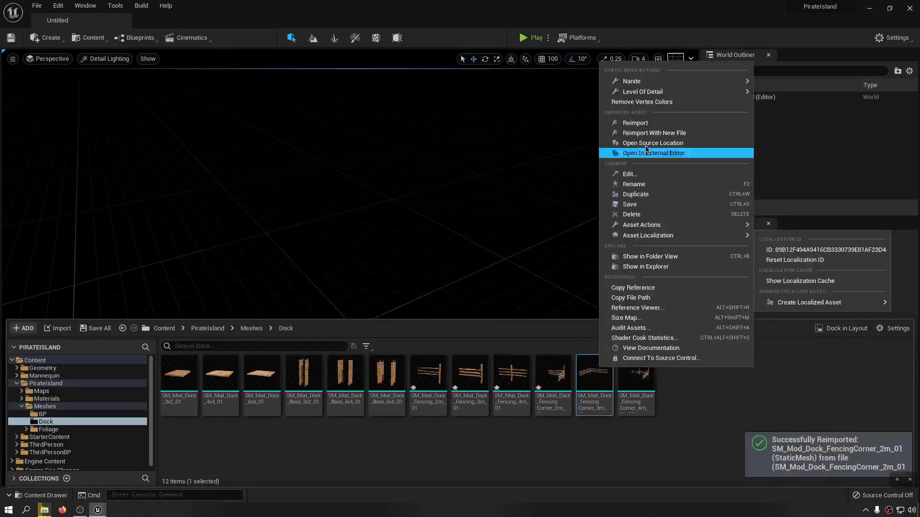
{"action": "left_click", "coordinate": [642, 125]}
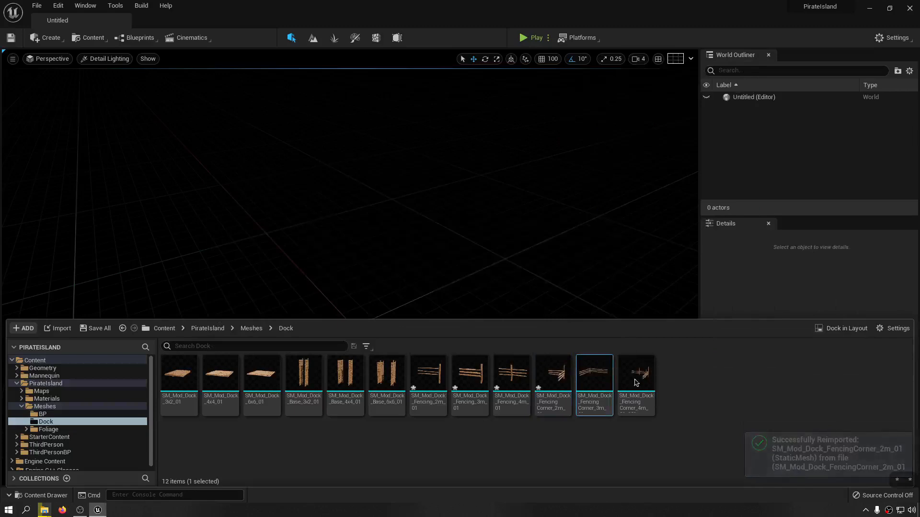
{"action": "left_click", "coordinate": [563, 335]}
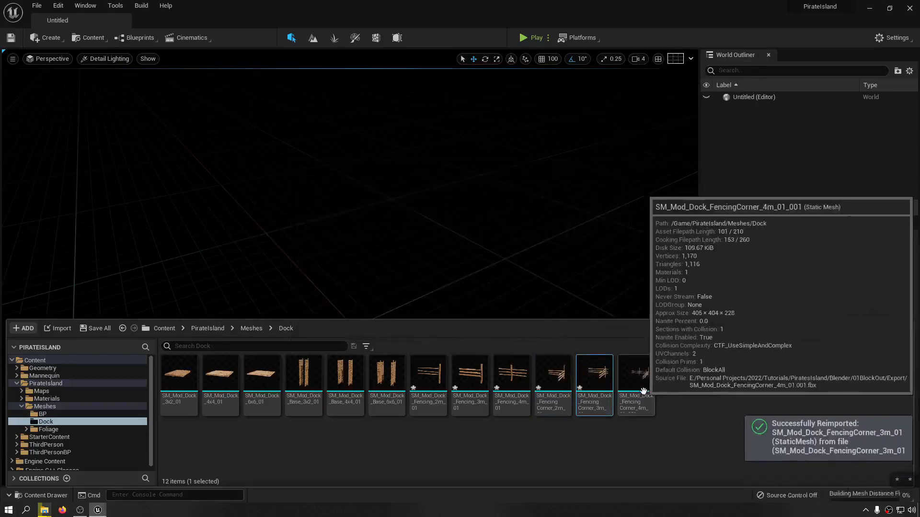
{"action": "right_click", "coordinate": [637, 374]}
{"action": "left_click", "coordinate": [687, 151]}
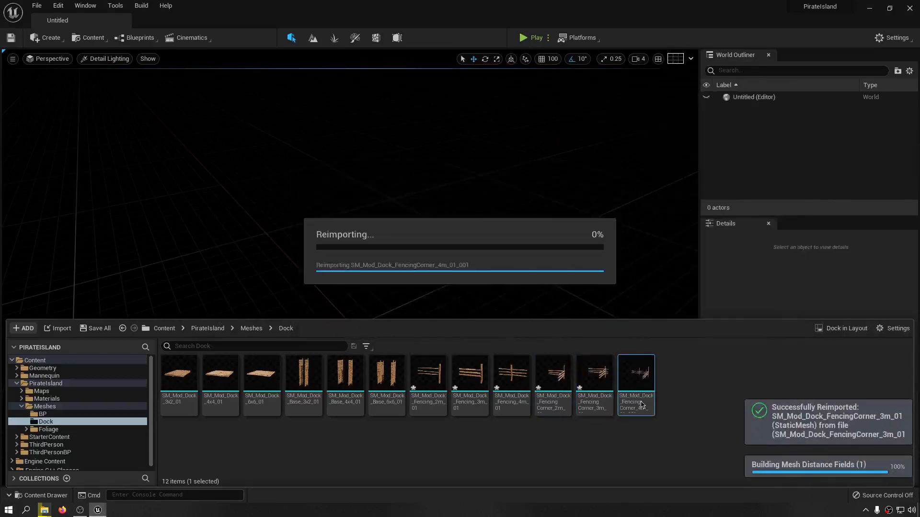
{"action": "left_click", "coordinate": [561, 334]}
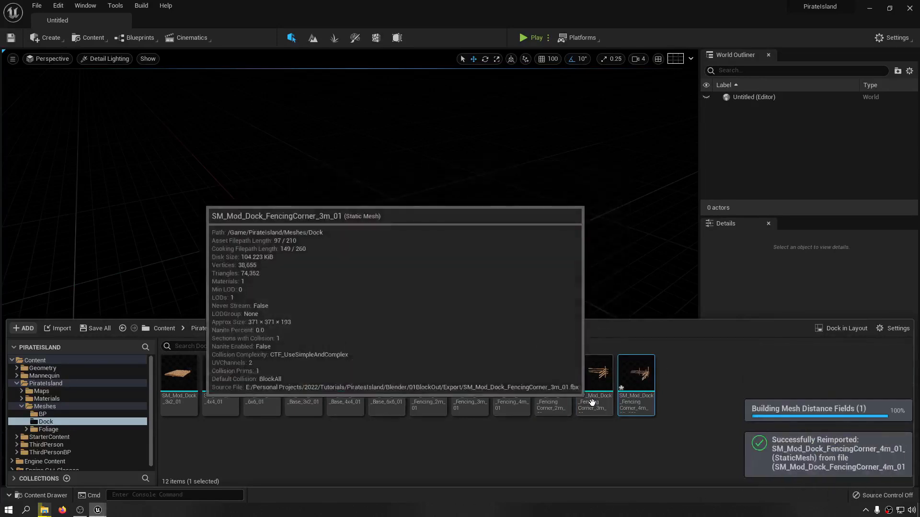
{"action": "key", "text": "ctrl+shift+s"}
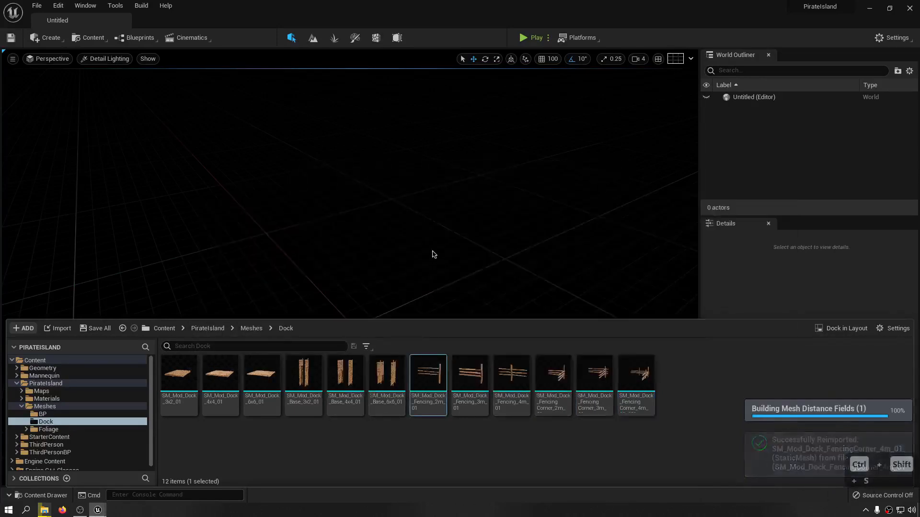
Inspect the reimported 2 m straight fence in the static mesh editor from several angles and close it
{"action": "key", "text": "w"}
{"action": "key", "text": "a"}
{"action": "key", "text": "w"}
{"action": "key", "text": "a"}
{"action": "key", "text": "a"}
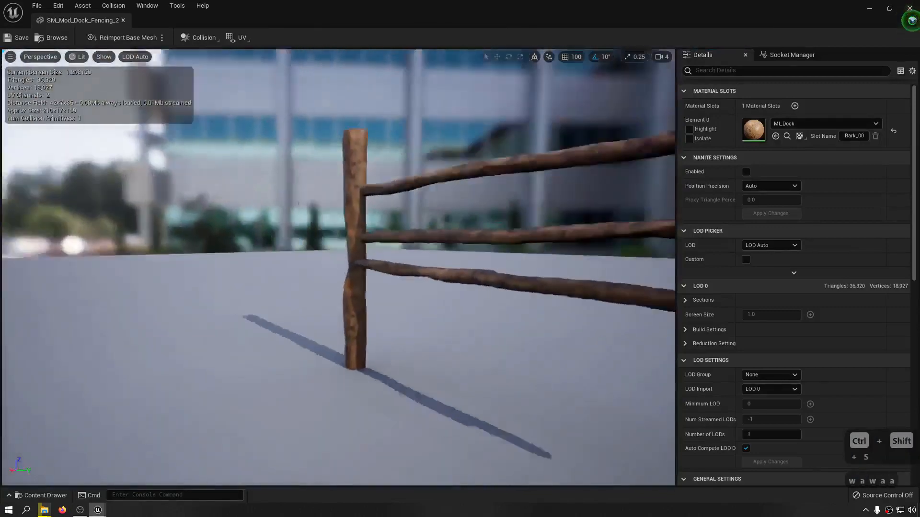
{"action": "key", "text": "w"}
{"action": "key", "text": "s"}
{"action": "key", "text": "d"}
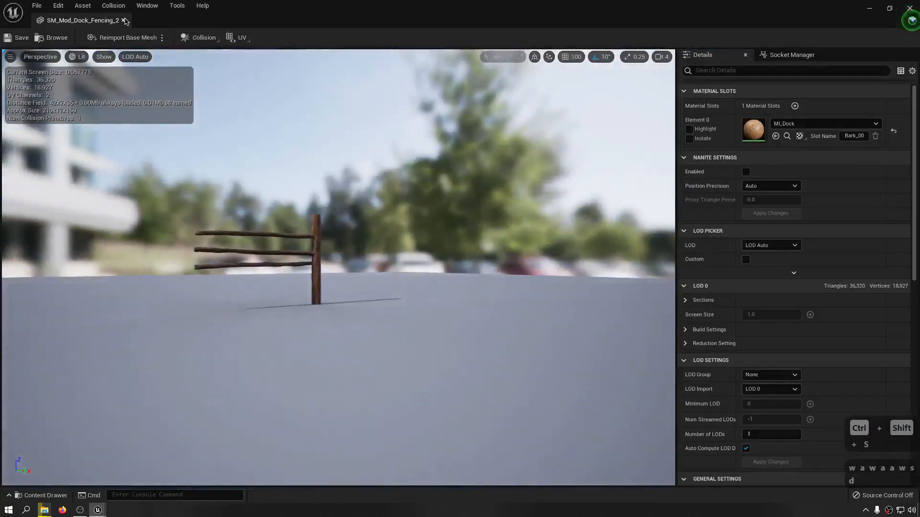
{"action": "left_click", "coordinate": [124, 20]}
Open the recent level 00_BlockOut_H
{"action": "left_click", "coordinate": [35, 4]}
{"action": "mouse_move", "coordinate": [158, 72]}
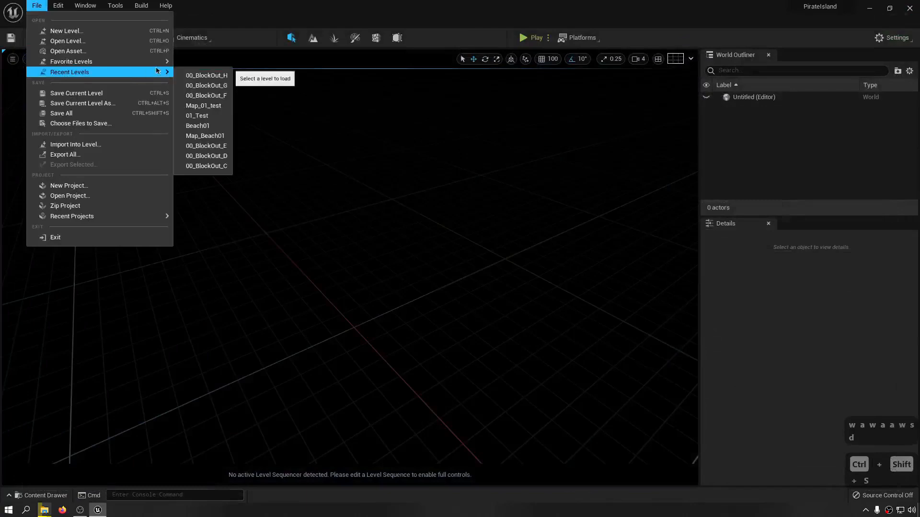
{"action": "left_click", "coordinate": [224, 77]}
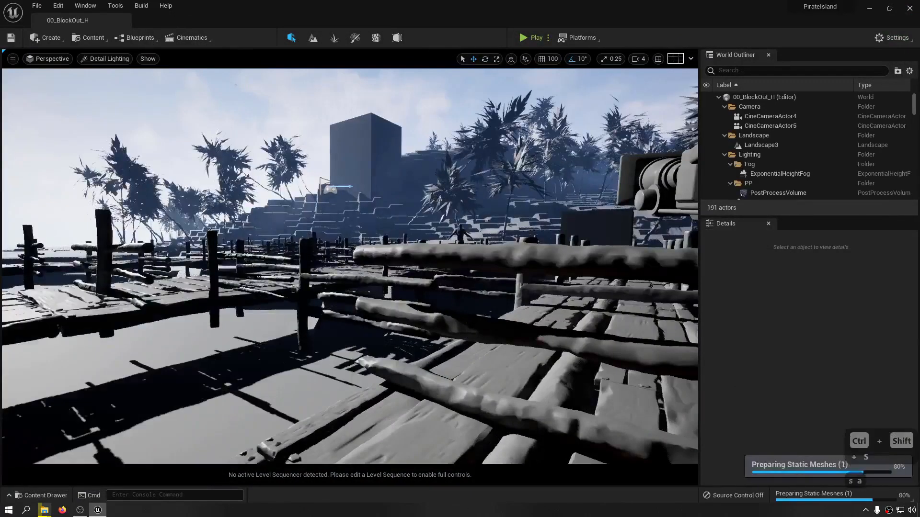
Examine how the reimported log fences sit on the docks in the level, selecting a 4 m fence to check its placement
{"action": "key", "text": "s"}
{"action": "key", "text": "s"}
{"action": "key", "text": "s"}
{"action": "key", "text": "s"}
{"action": "key", "text": "s"}
{"action": "key", "text": "s"}
{"action": "key", "text": "s"}
{"action": "key", "text": "s"}
{"action": "key", "text": "s"}
{"action": "key", "text": "s"}
{"action": "key", "text": "a"}
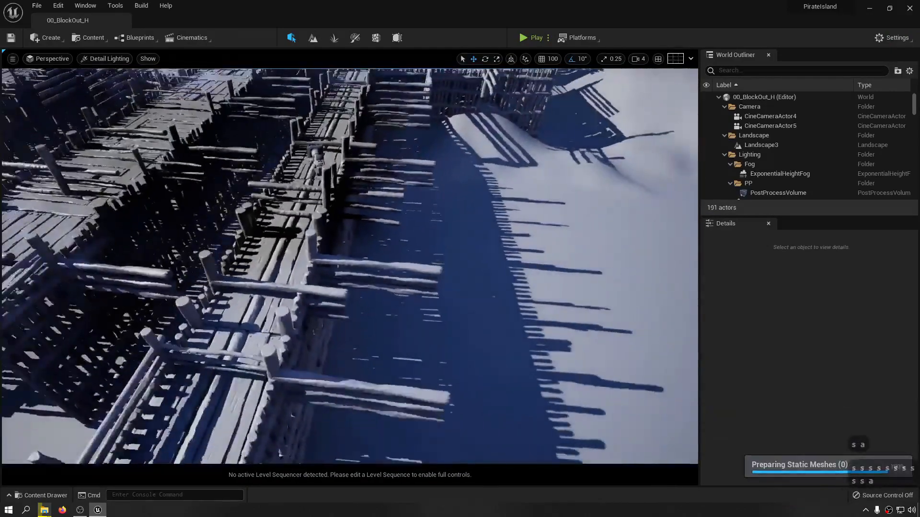
{"action": "key", "text": "w"}
{"action": "key", "text": "w"}
{"action": "key", "text": "w"}
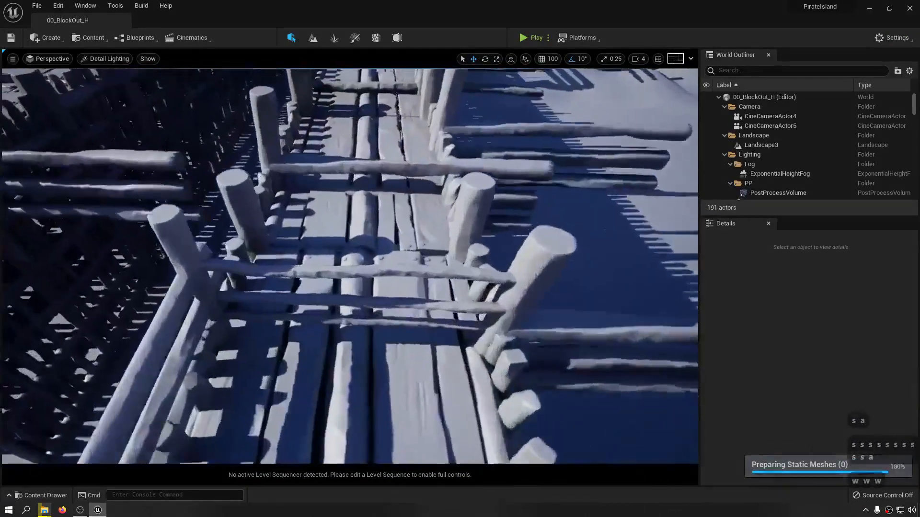
{"action": "key", "text": "s"}
{"action": "key", "text": "s"}
{"action": "key", "text": "a"}
{"action": "key", "text": "w"}
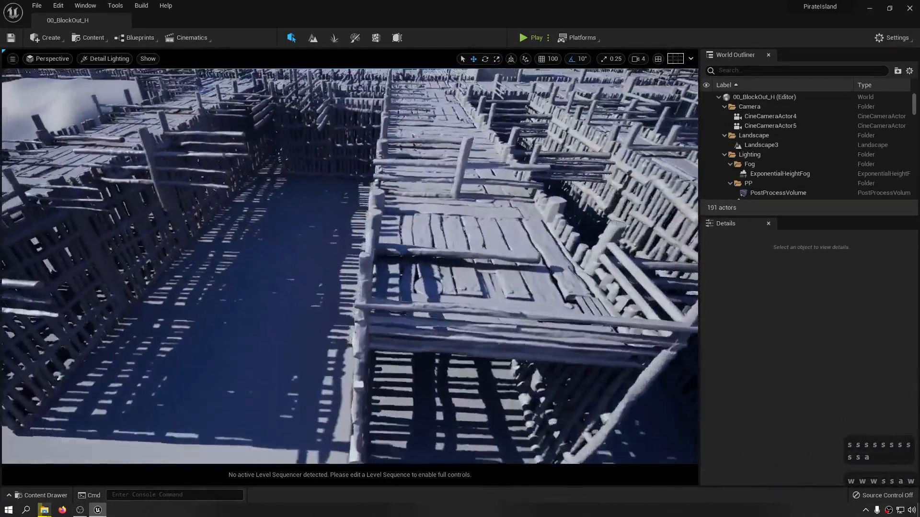
{"action": "key", "text": "w"}
{"action": "key", "text": "w"}
{"action": "key", "text": "w"}
{"action": "key", "text": "e"}
{"action": "key", "text": "d"}
{"action": "key", "text": "w"}
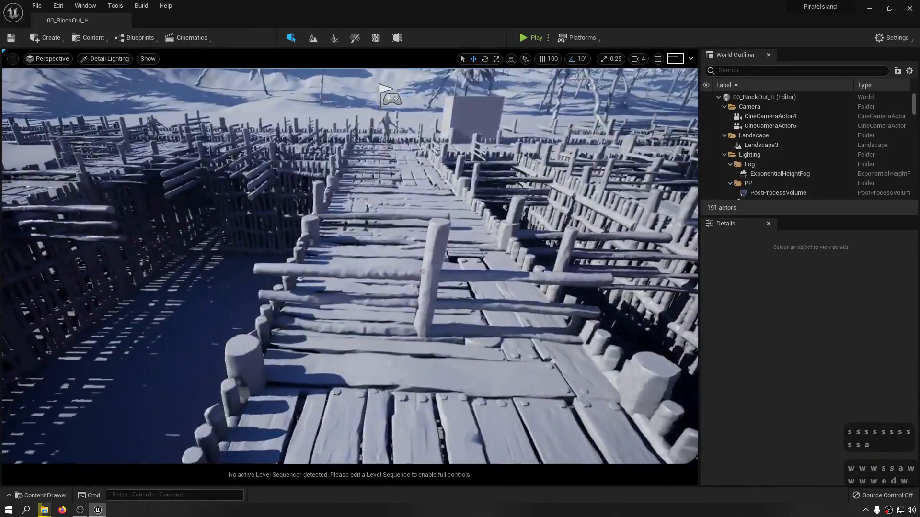
{"action": "left_click", "coordinate": [423, 271]}
{"action": "key", "text": "s"}
{"action": "key", "text": "s"}
{"action": "key", "text": "s"}
{"action": "key", "text": "s"}
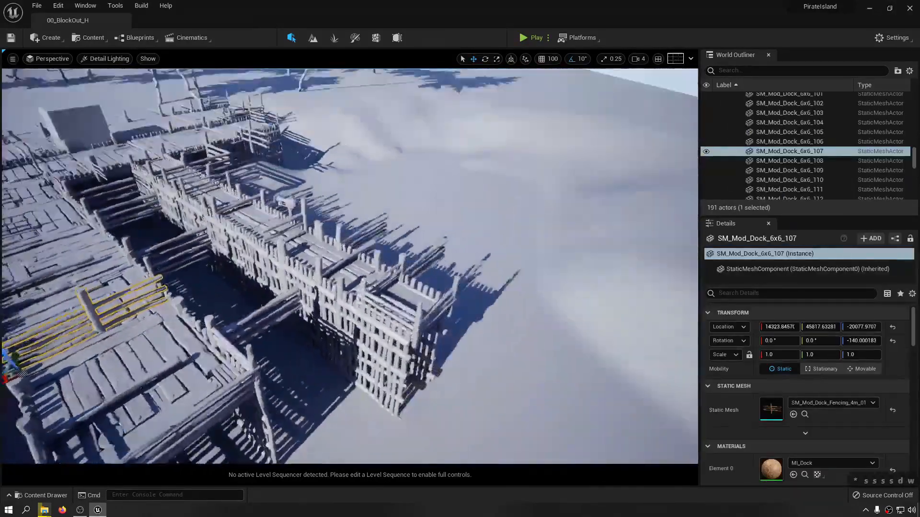
{"action": "key", "text": "d"}
{"action": "key", "text": "w"}
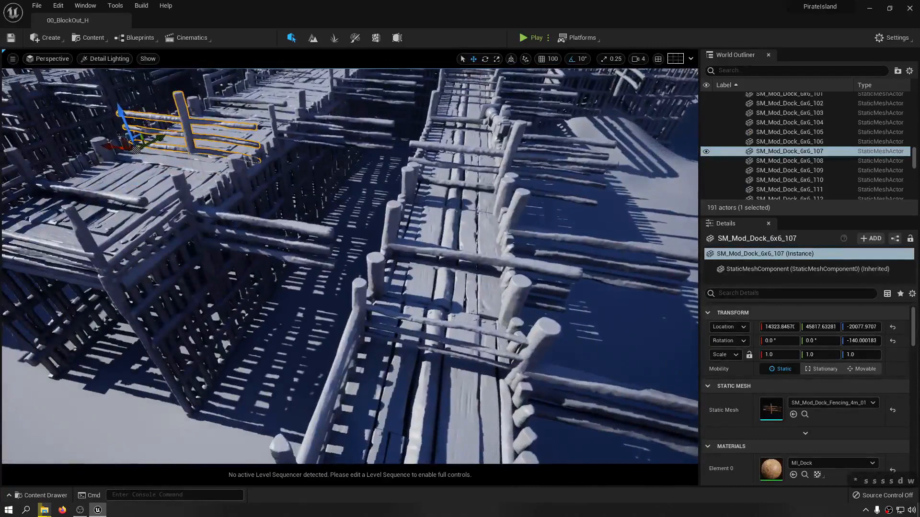
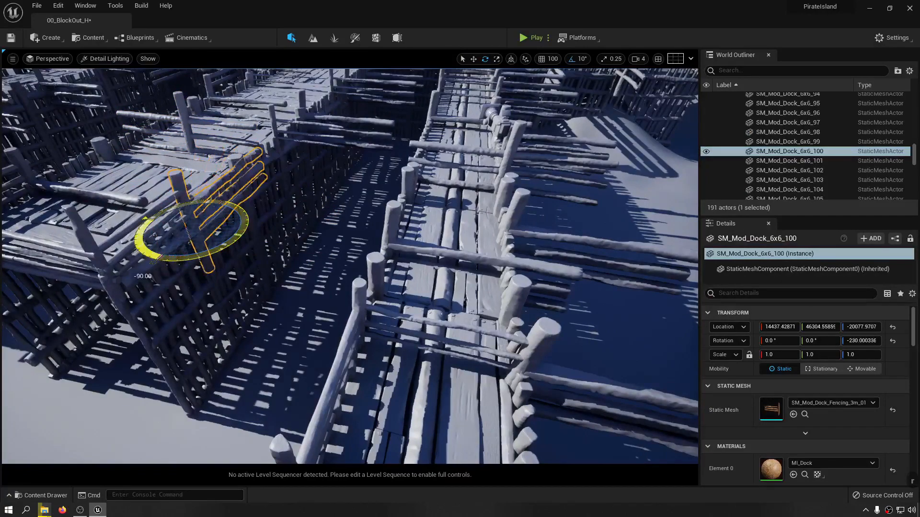
Undo the rotation of the selected 3 m dock fence and save the level
{"action": "key", "text": "a"}
{"action": "key", "text": "w"}
{"action": "key", "text": "e"}
{"action": "key", "text": "d"}
{"action": "key", "text": "s"}
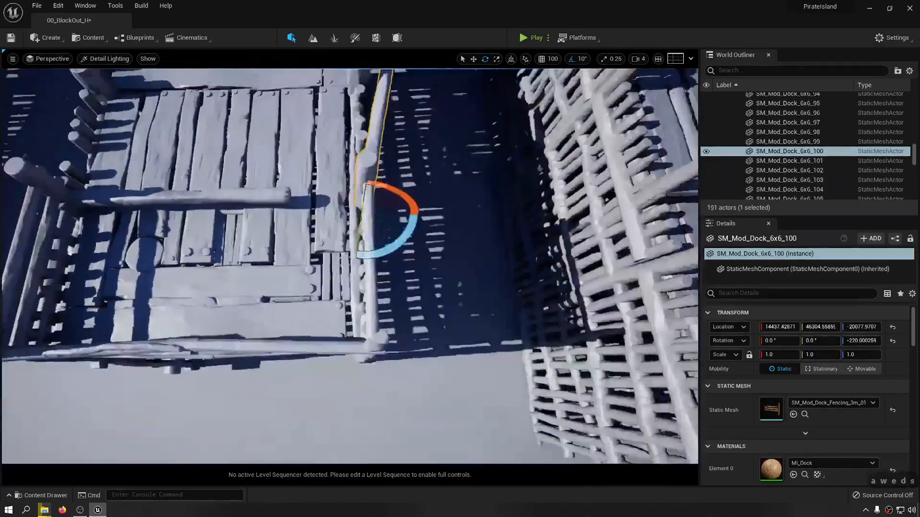
{"action": "key", "text": "ctrl+z"}
{"action": "key", "text": "ctrl+s"}
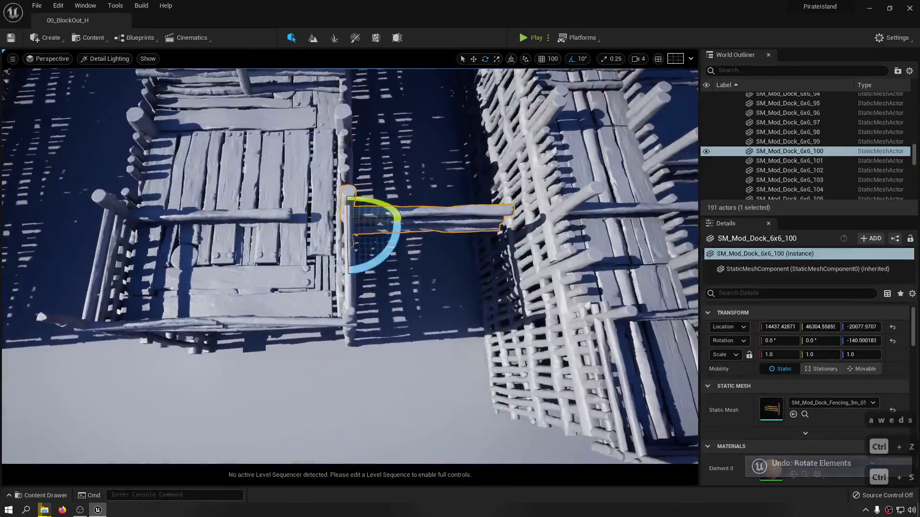
Examine the orientation and offset of the fences along the narrow walkway and the neighbouring docks
{"action": "key", "text": "d"}
{"action": "key", "text": "w"}
{"action": "key", "text": "w"}
{"action": "key", "text": "d"}
{"action": "key", "text": "d"}
{"action": "key", "text": "d"}
{"action": "key", "text": "d"}
{"action": "key", "text": "d"}
{"action": "key", "text": "d"}
{"action": "key", "text": "d"}
{"action": "key", "text": "d"}
{"action": "key", "text": "d"}
{"action": "key", "text": "d"}
{"action": "key", "text": "d"}
{"action": "key", "text": "d"}
{"action": "key", "text": "d"}
{"action": "key", "text": "d"}
{"action": "key", "text": "d"}
{"action": "key", "text": "d"}
{"action": "key", "text": "d"}
{"action": "key", "text": "d"}
{"action": "key", "text": "d"}
{"action": "key", "text": "d"}
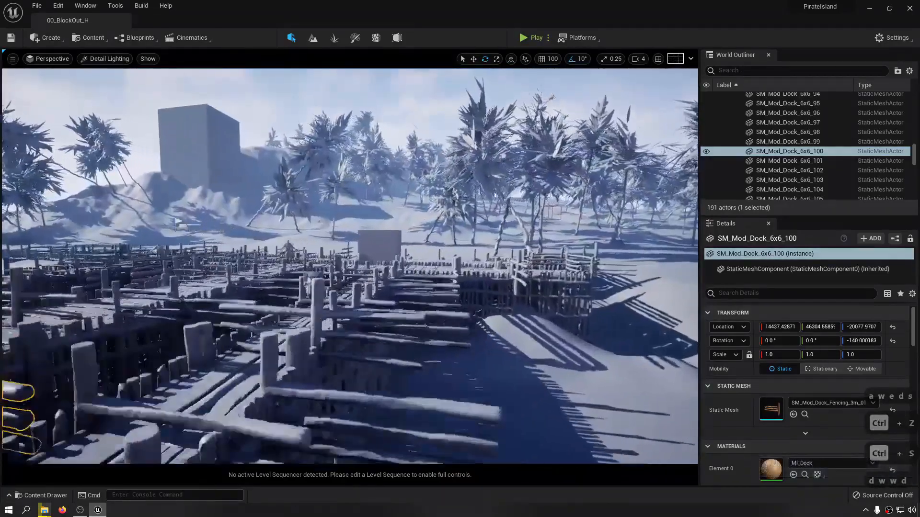
{"action": "key", "text": "a"}
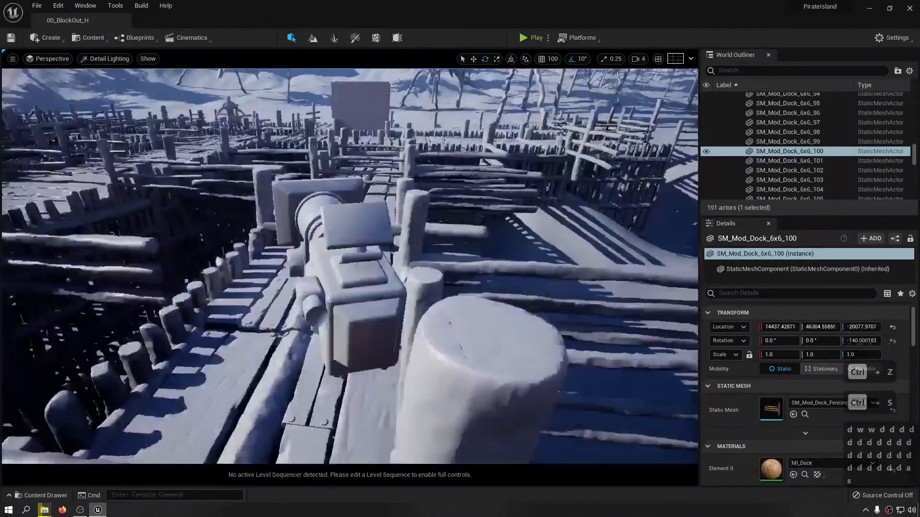
{"action": "key", "text": "s"}
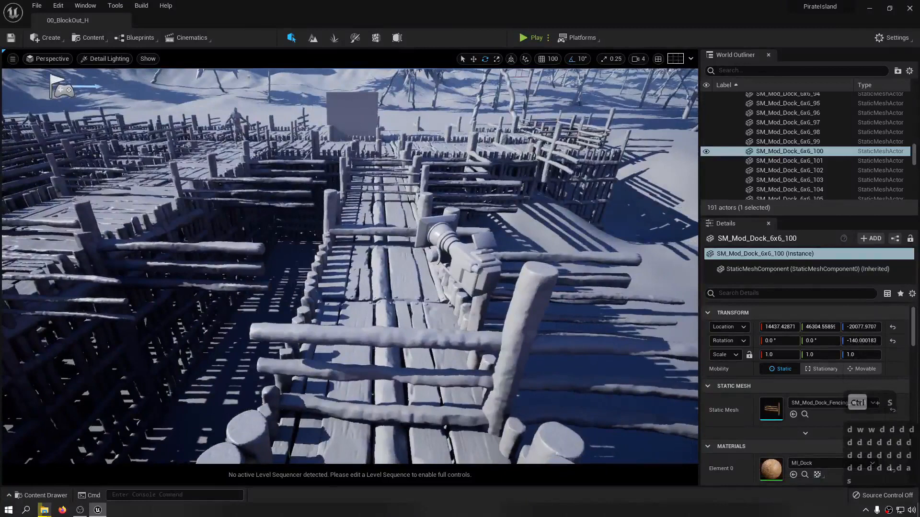
Switch to Blender's DockKitbashing_008.blend and copy all six original straight and corner fencing placeholders
{"action": "left_click", "coordinate": [429, 334]}
{"action": "scroll", "coordinate": [430, 334], "scroll_direction": "down", "scroll_amount": 3}
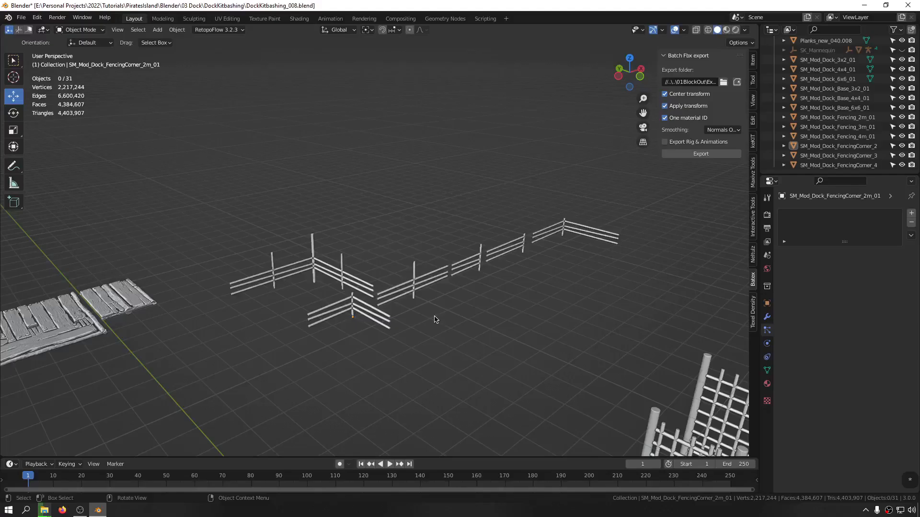
{"action": "middle_click_drag", "start_coordinate": [434, 320], "coordinate": [663, 303]}
{"action": "left_click_drag", "start_coordinate": [387, 298], "coordinate": [538, 134]}
{"action": "middle_click_drag", "start_coordinate": [538, 135], "coordinate": [553, 150]}
{"action": "left_click_drag", "start_coordinate": [552, 154], "coordinate": [404, 339]}
{"action": "middle_click_drag", "start_coordinate": [450, 225], "coordinate": [413, 264]}
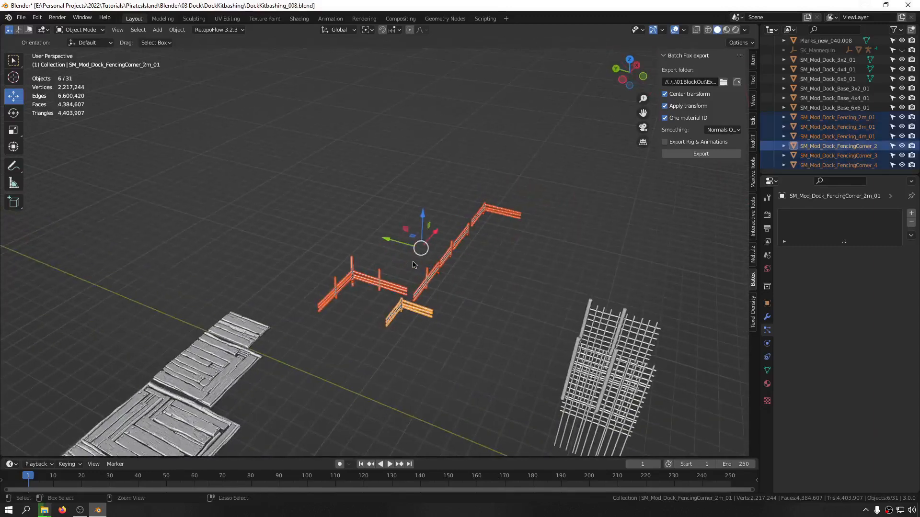
{"action": "key", "text": "ctrl+c"}
{"action": "key", "text": "ctrl+c"}
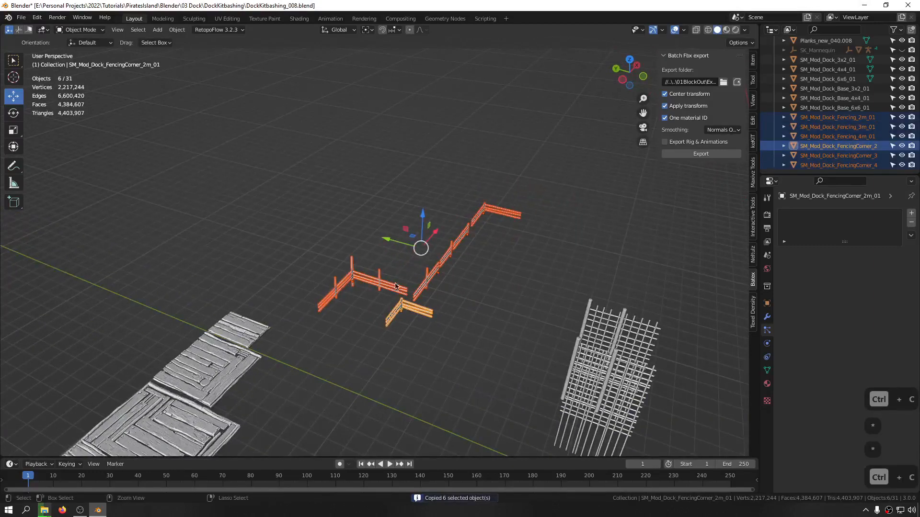
Open DockKitbashing_013.blend, paste the six copied placeholders and select individual pieces to check their names
{"action": "middle_click_drag", "start_coordinate": [383, 279], "coordinate": [562, 274]}
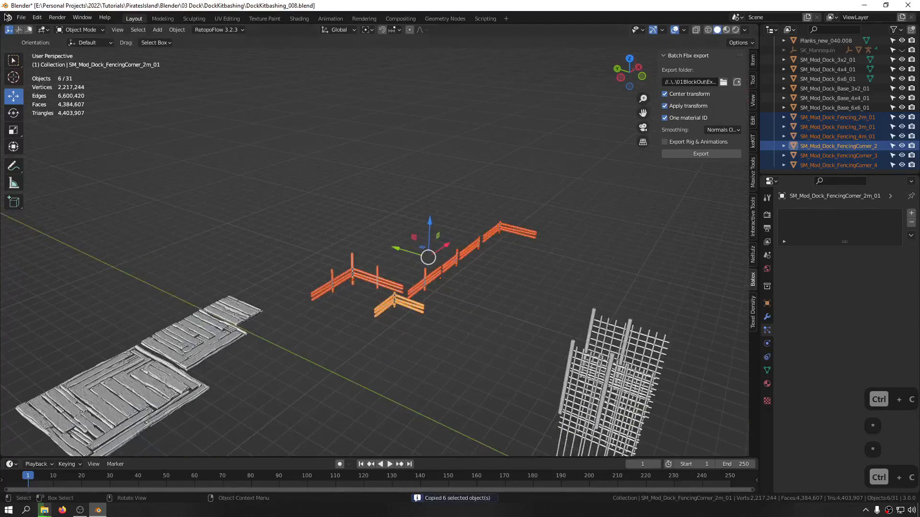
{"action": "left_click", "coordinate": [19, 18]}
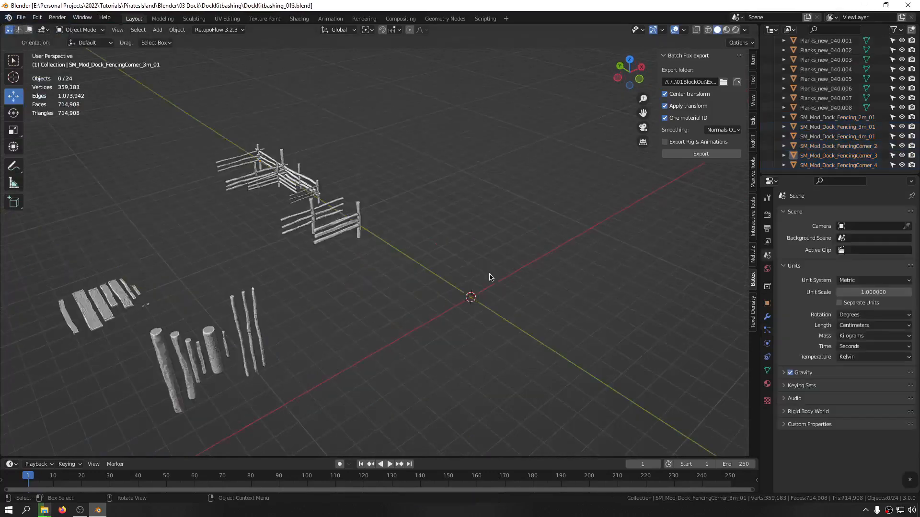
{"action": "middle_click_drag", "start_coordinate": [460, 277], "coordinate": [463, 215]}
{"action": "key", "text": "ctrl+v"}
{"action": "left_click", "coordinate": [433, 142]}
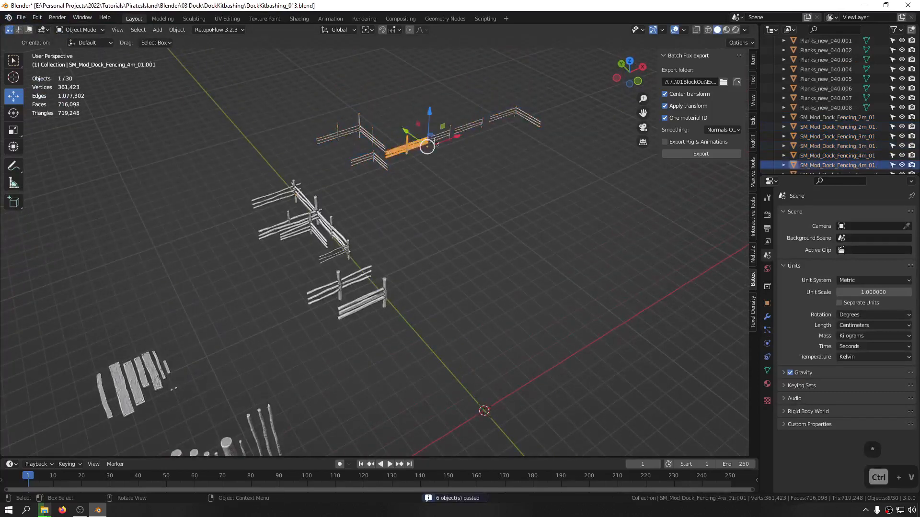
{"action": "left_click", "coordinate": [539, 122]}
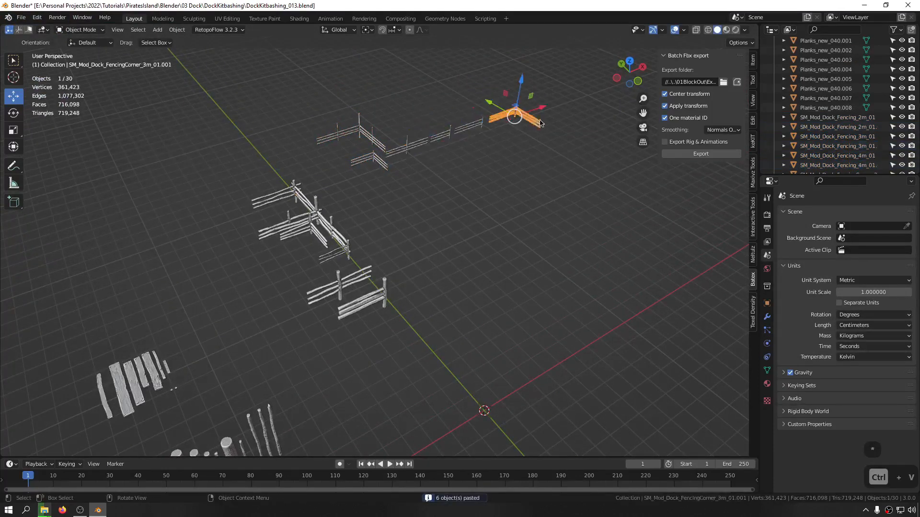
{"action": "left_click", "coordinate": [355, 134]}
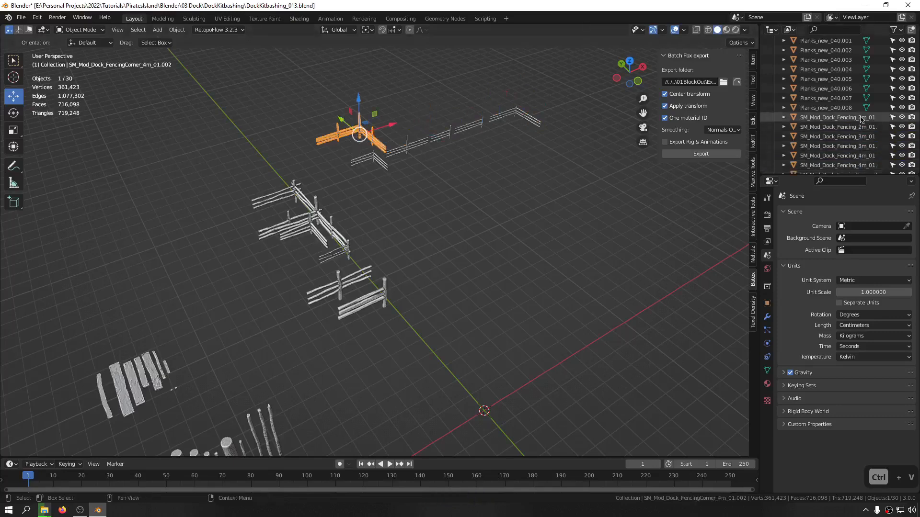
Clear the location of both 2 m straight fences to compare their pivots, and move the pair 1946.9 cm along X
{"action": "left_click", "coordinate": [836, 118]}
{"action": "left_click", "coordinate": [836, 127], "text": "shift"}
{"action": "key", "text": "alt+g"}
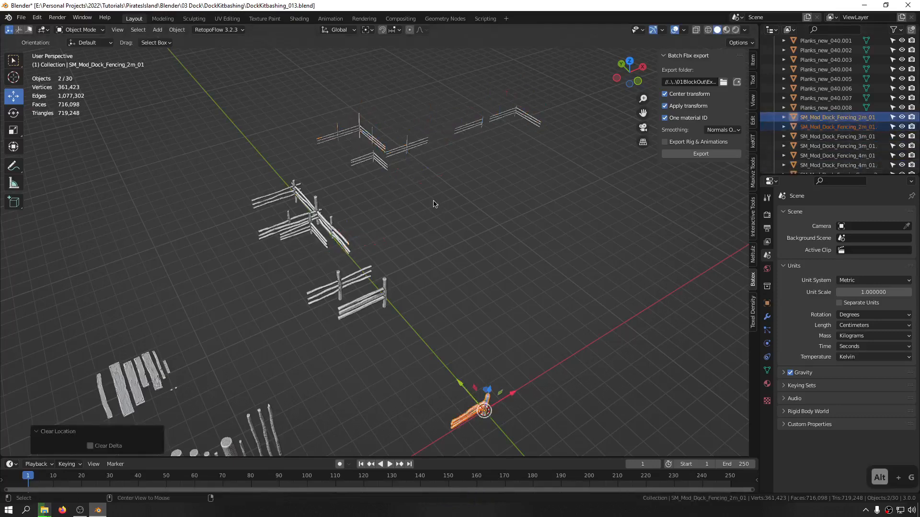
{"action": "key", "text": "KP_Decimal"}
{"action": "middle_click_drag", "start_coordinate": [410, 320], "coordinate": [386, 230]}
{"action": "scroll", "coordinate": [386, 232], "scroll_direction": "down", "scroll_amount": 10}
{"action": "left_click_drag", "start_coordinate": [454, 210], "coordinate": [29, 308]}
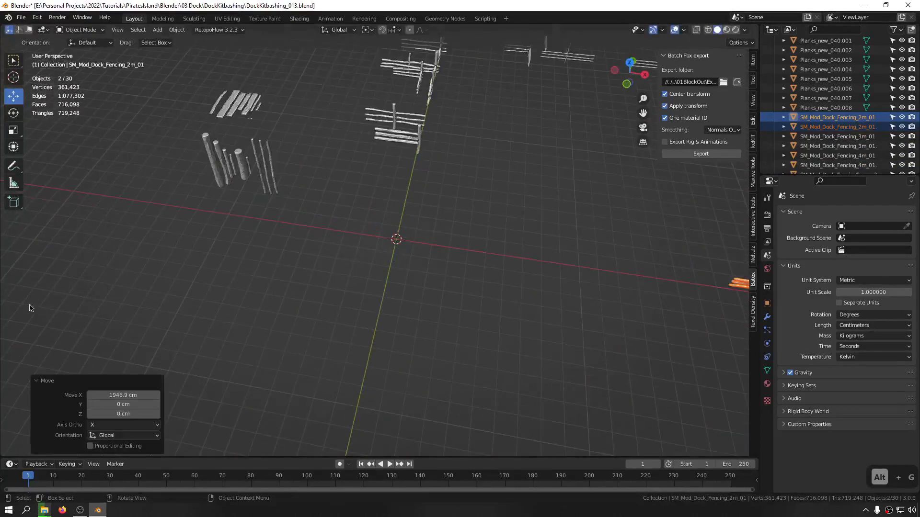
Clear the location of both 3 m straight fences to compare their pivots at the world origin
{"action": "left_click", "coordinate": [838, 136]}
{"action": "left_click", "coordinate": [837, 146], "text": "ctrl"}
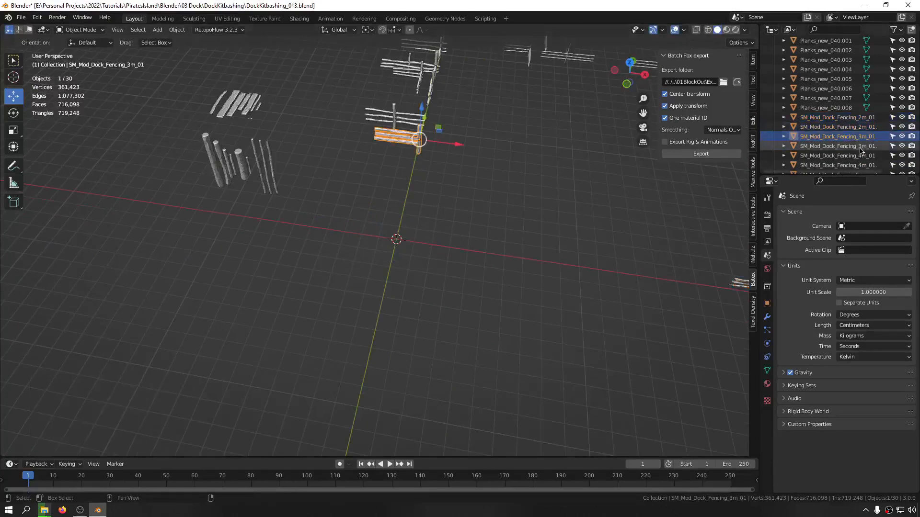
{"action": "key", "text": "alt+g"}
{"action": "scroll", "coordinate": [384, 237], "scroll_direction": "up", "scroll_amount": 6}
{"action": "middle_click_drag", "start_coordinate": [384, 236], "coordinate": [421, 204]}
Try clearing the rotation of both 3 m straight fences, undo it and save the file
{"action": "key", "text": "alt+r"}
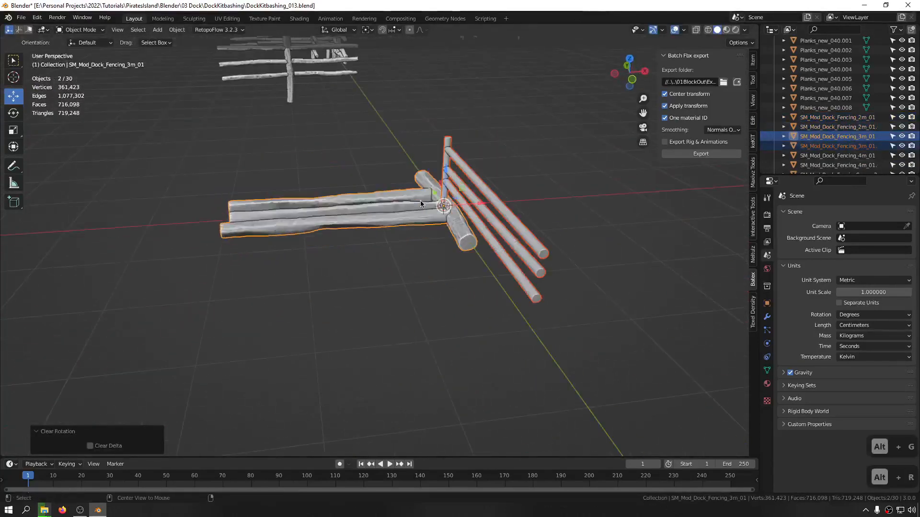
{"action": "key", "text": "ctrl+z"}
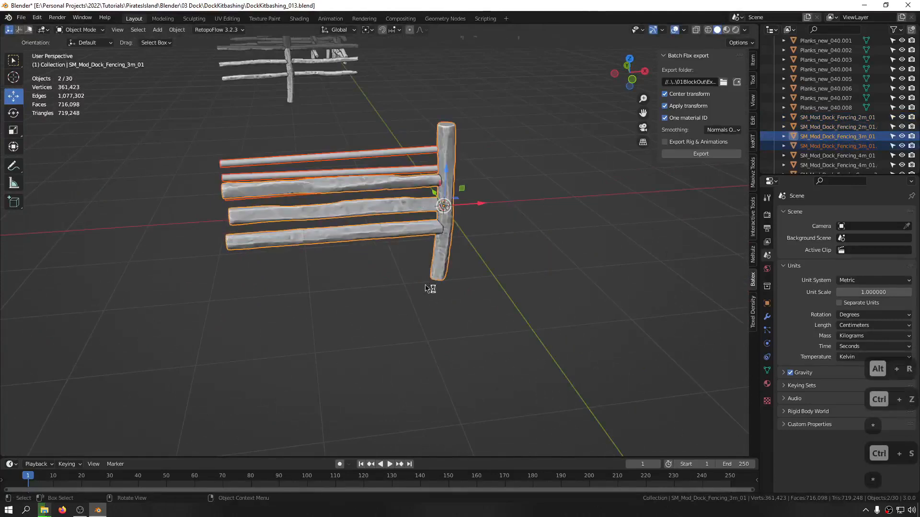
{"action": "key", "text": "ctrl+s"}
Place the pair of 3 m straight fences away from the origin along X
{"action": "scroll", "coordinate": [382, 296], "scroll_direction": "down", "scroll_amount": 5}
{"action": "key", "text": "alt+g"}
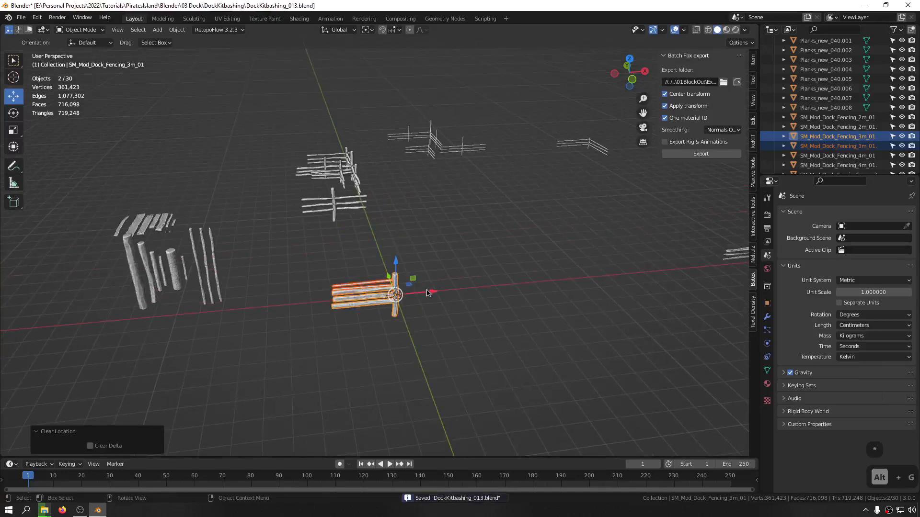
{"action": "key", "text": "ctrl+z"}
Clear the location of both 4 m straight fences and move the pair 1593.3 cm along X
{"action": "left_click", "coordinate": [860, 156]}
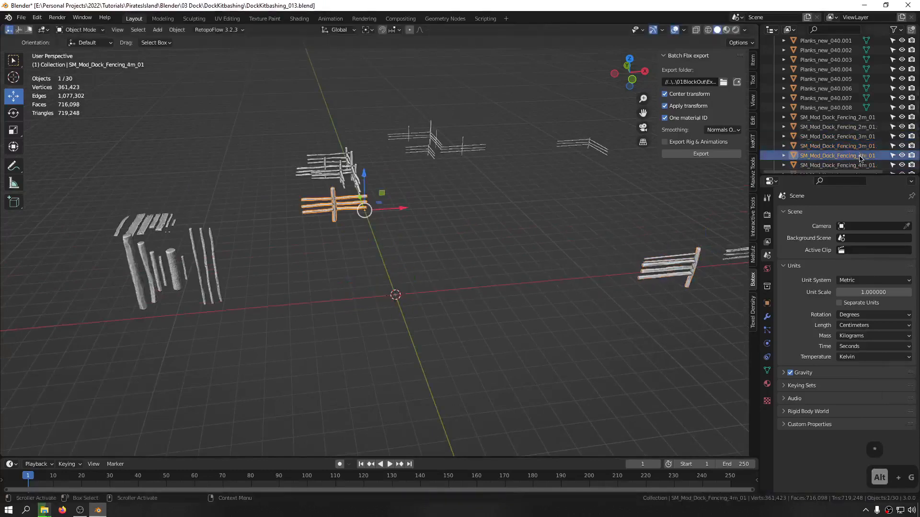
{"action": "left_click", "coordinate": [860, 166], "text": "ctrl"}
{"action": "key", "text": "alt+g"}
{"action": "scroll", "coordinate": [389, 302], "scroll_direction": "up", "scroll_amount": 3}
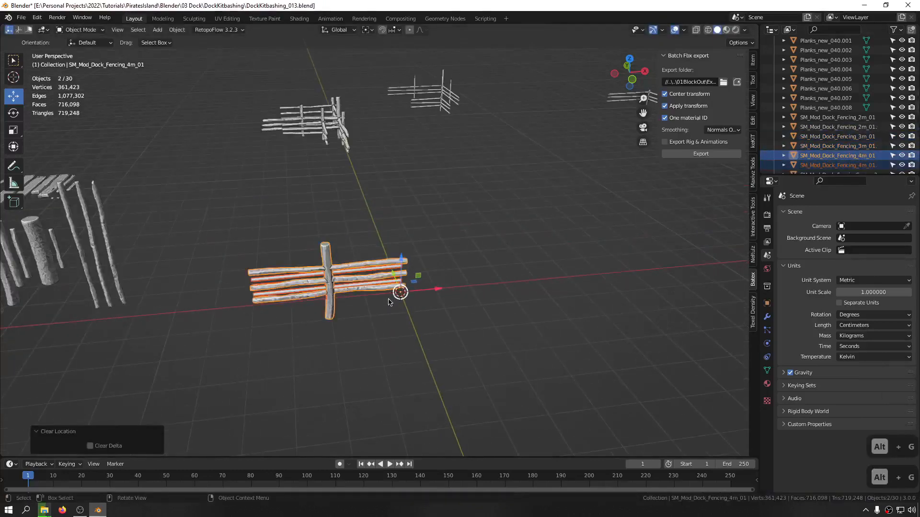
{"action": "middle_click_drag", "start_coordinate": [389, 302], "coordinate": [422, 381], "text": "shift"}
{"action": "key", "text": "g"}
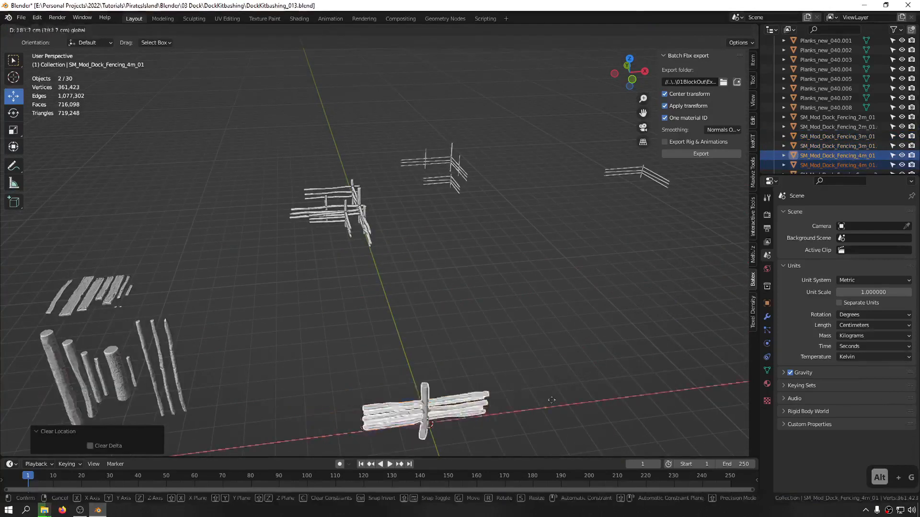
{"action": "left_click_drag", "start_coordinate": [552, 400], "coordinate": [809, 368]}
Clear the location of both 2 m corner fences, compare their pivots and move the pair 2721.1 cm along X
{"action": "scroll", "coordinate": [865, 149], "scroll_direction": "down", "scroll_amount": 2}
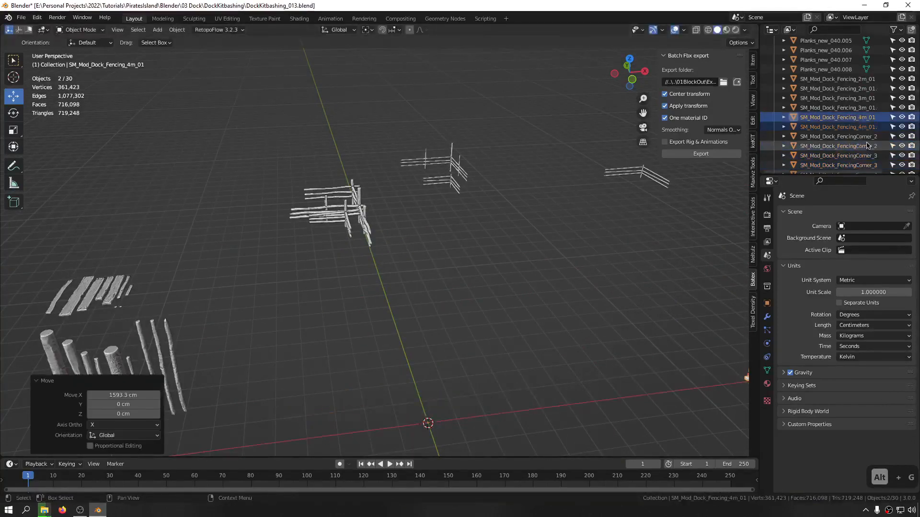
{"action": "left_click", "coordinate": [864, 137]}
{"action": "left_click", "coordinate": [865, 146], "text": "ctrl"}
{"action": "key", "text": "alt+g"}
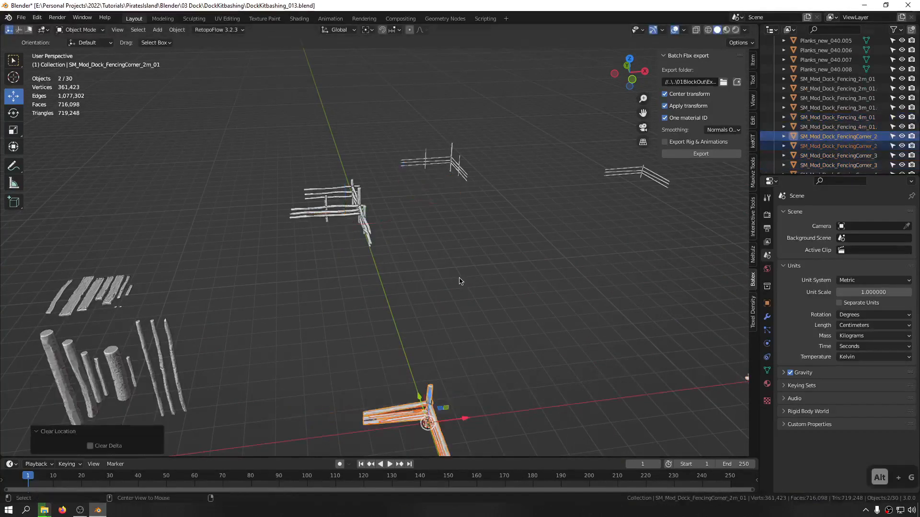
{"action": "middle_click_drag", "start_coordinate": [446, 317], "coordinate": [427, 215], "text": "shift"}
{"action": "middle_click_drag", "start_coordinate": [427, 216], "coordinate": [400, 229]}
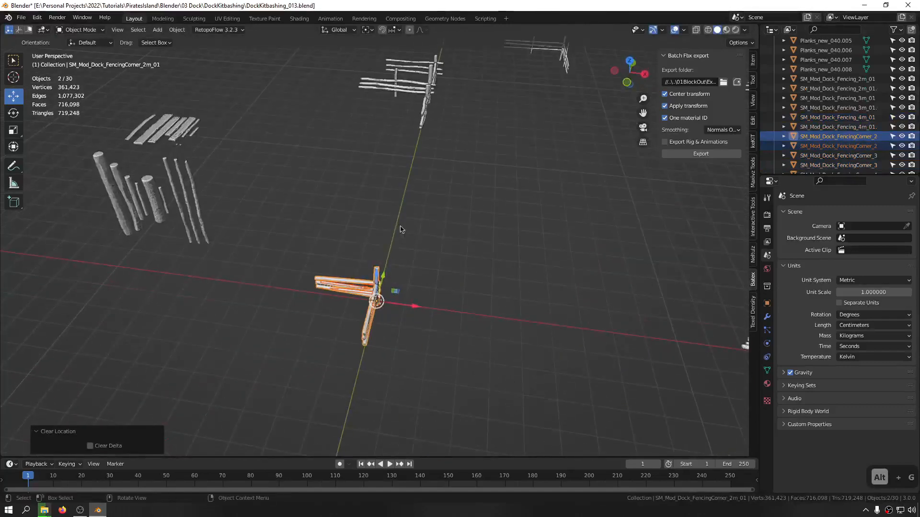
{"action": "scroll", "coordinate": [422, 212], "scroll_direction": "down", "scroll_amount": 3}
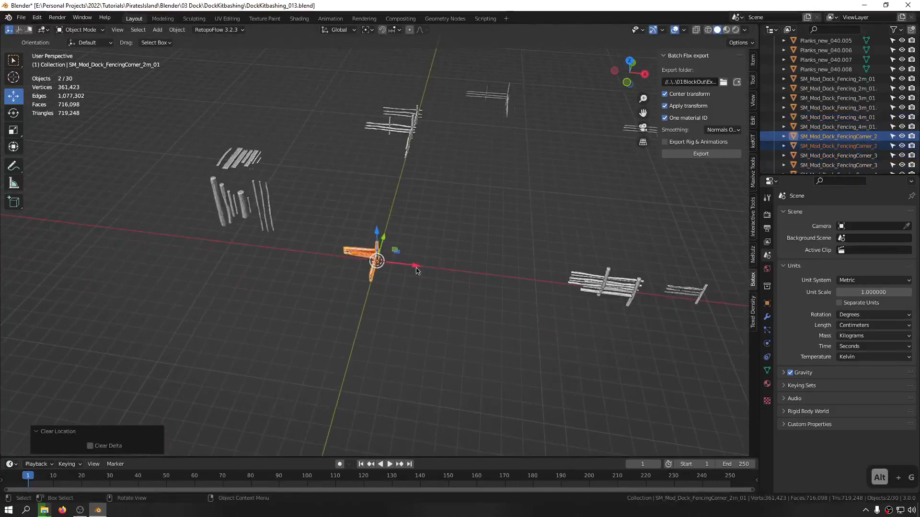
{"action": "left_click_drag", "start_coordinate": [416, 271], "coordinate": [200, 232]}
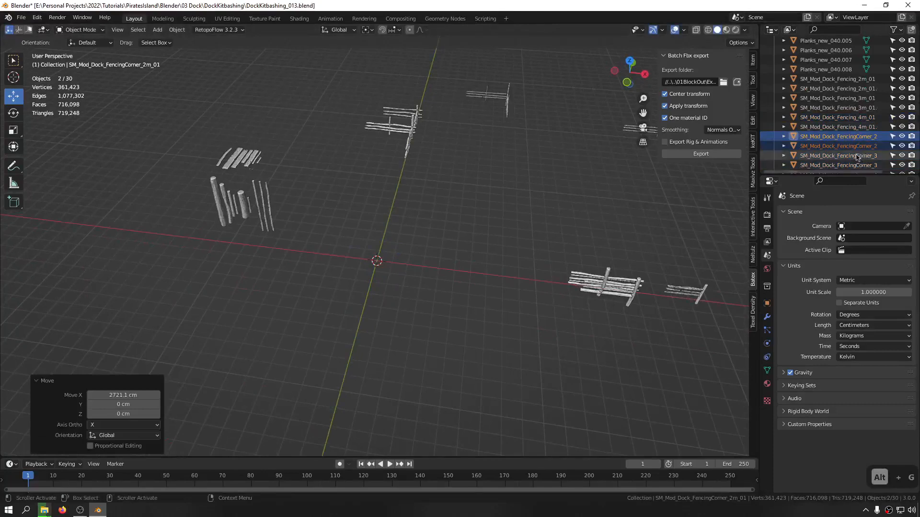
Clear the location of both 3 m corner fences and move the pair 3016.6 cm along X
{"action": "left_click", "coordinate": [405, 118]}
{"action": "key", "text": "alt+g"}
{"action": "middle_click_drag", "start_coordinate": [364, 218], "coordinate": [395, 239]}
{"action": "left_click_drag", "start_coordinate": [415, 256], "coordinate": [125, 181]}
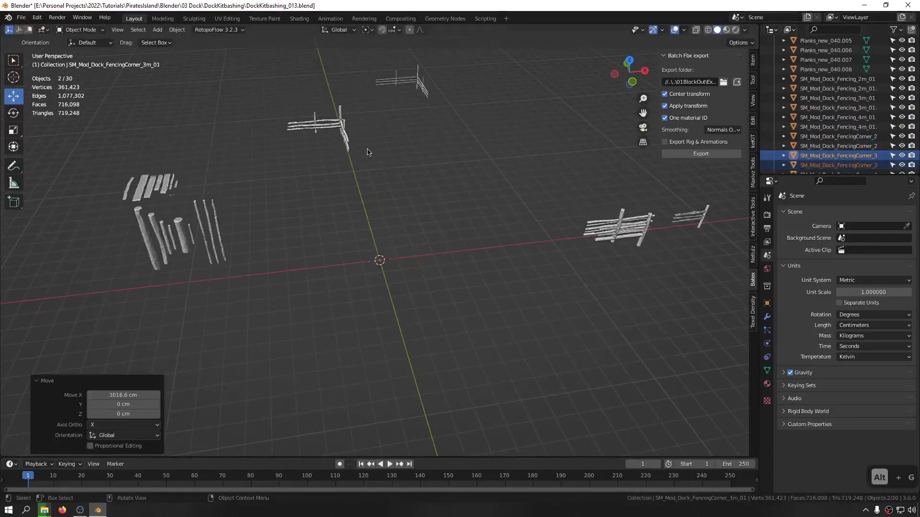
Clear the location of both 4 m corner fences to compare their pivots, and save the file
{"action": "scroll", "coordinate": [862, 162], "scroll_direction": "down", "scroll_amount": 2}
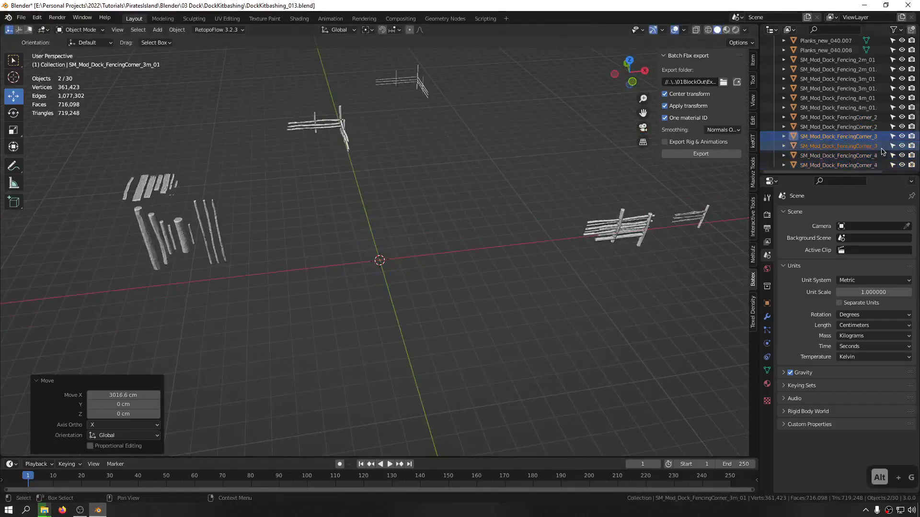
{"action": "left_click", "coordinate": [862, 166]}
{"action": "left_click", "coordinate": [862, 165], "text": "ctrl"}
{"action": "key", "text": "alt+g"}
{"action": "middle_click_drag", "start_coordinate": [374, 193], "coordinate": [327, 246]}
{"action": "key", "text": "ctrl+s"}
{"action": "left_click", "coordinate": [571, 264]}
{"action": "left_click", "coordinate": [450, 259]}
{"action": "scroll", "coordinate": [371, 332], "scroll_direction": "up", "scroll_amount": 1}
{"action": "scroll", "coordinate": [286, 302], "scroll_direction": "up", "scroll_amount": 5}
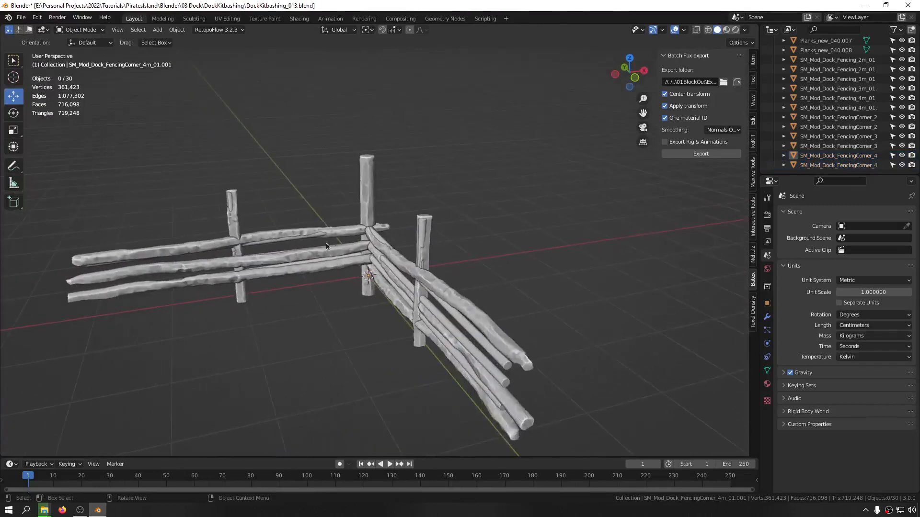
Move the 4 m log corner fence 1882.7 cm along Y to expose its placeholder, and clear its location again
{"action": "left_click", "coordinate": [325, 231]}
{"action": "key", "text": "g"}
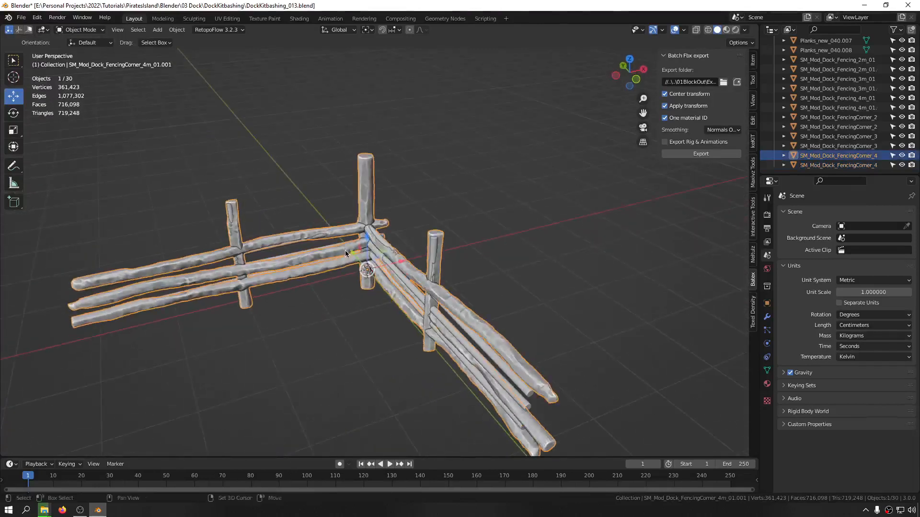
{"action": "key", "text": "y"}
{"action": "left_click", "coordinate": [113, 141]}
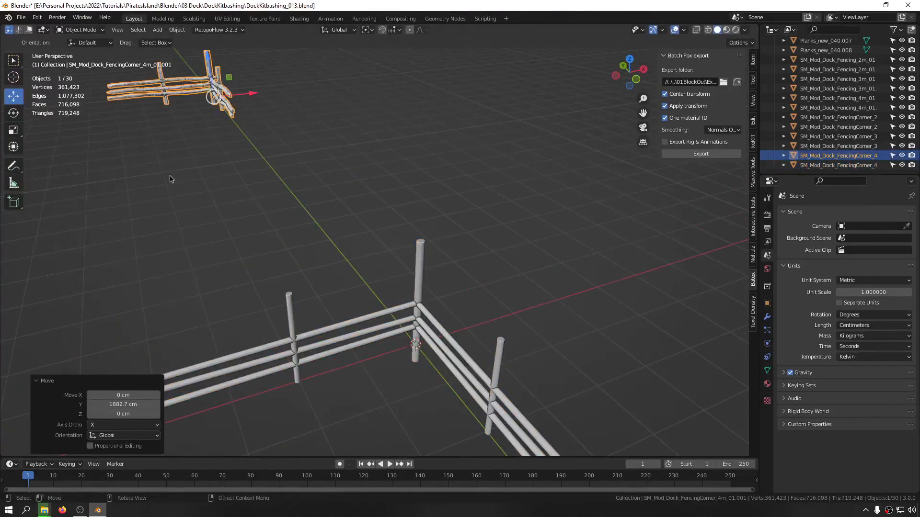
{"action": "key", "text": "alt+g"}
{"action": "scroll", "coordinate": [315, 236], "scroll_direction": "up", "scroll_amount": 3}
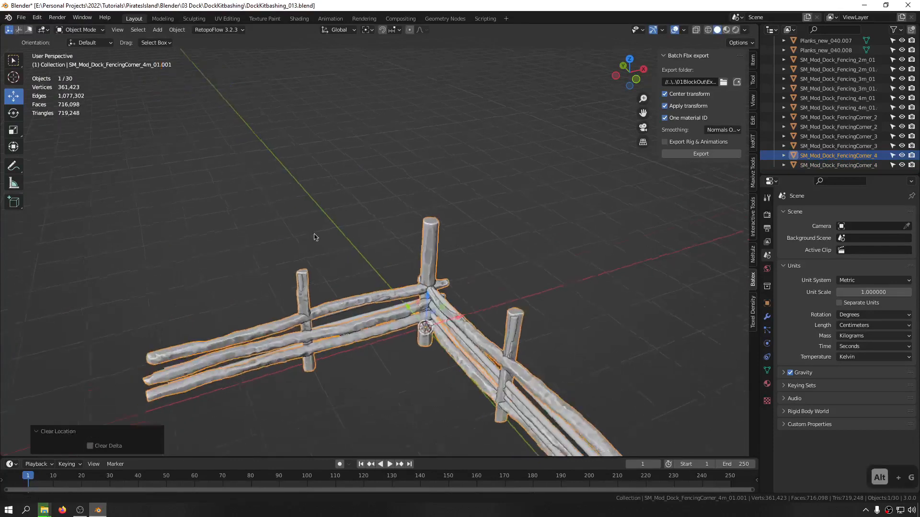
Clear the rotation of the 4 m log corner fence and of its placeholder to check that their orientations match
{"action": "middle_click_drag", "start_coordinate": [448, 278], "coordinate": [423, 269]}
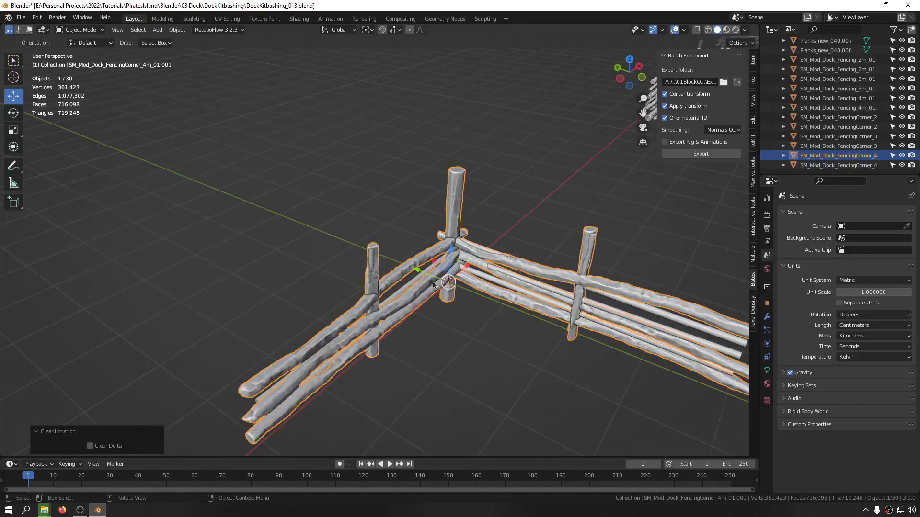
{"action": "middle_click_drag", "start_coordinate": [460, 277], "coordinate": [372, 293], "text": "shift"}
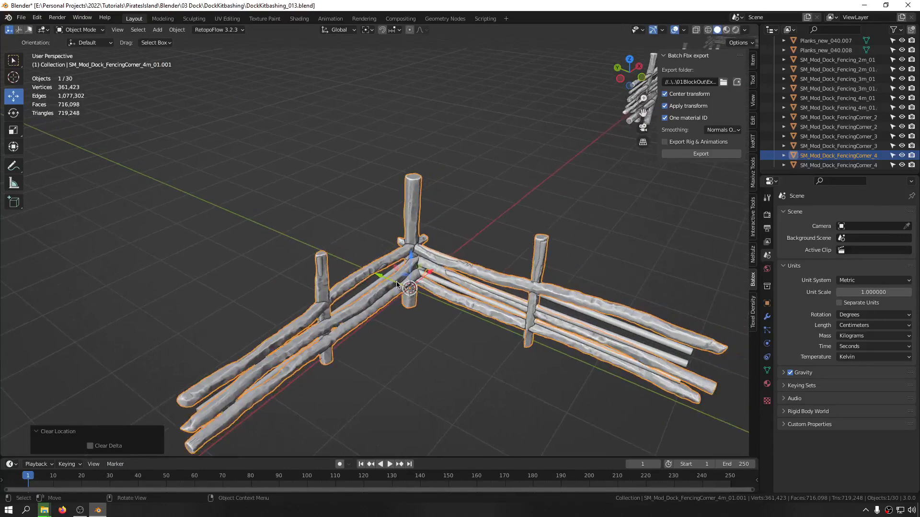
{"action": "key", "text": "alt+r"}
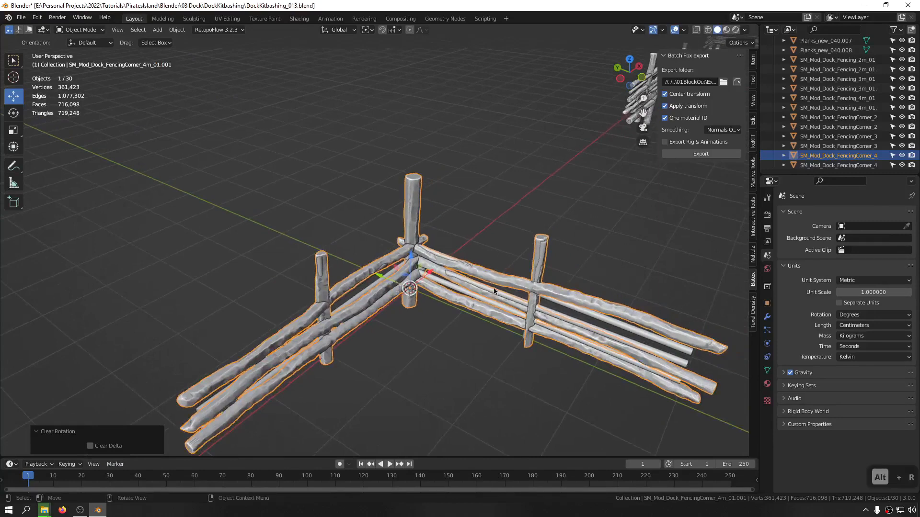
{"action": "middle_click_drag", "start_coordinate": [396, 280], "coordinate": [335, 309], "text": "shift"}
{"action": "left_click", "coordinate": [279, 290]}
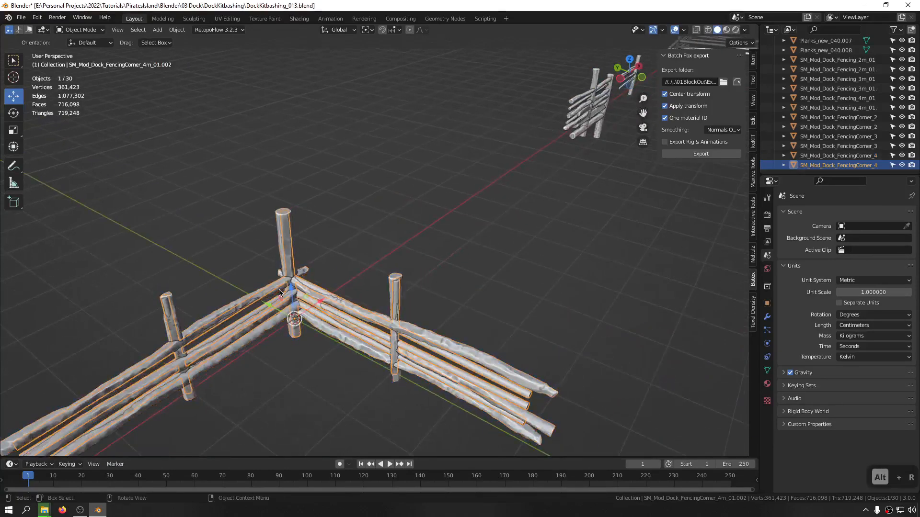
{"action": "key", "text": "alt+r"}
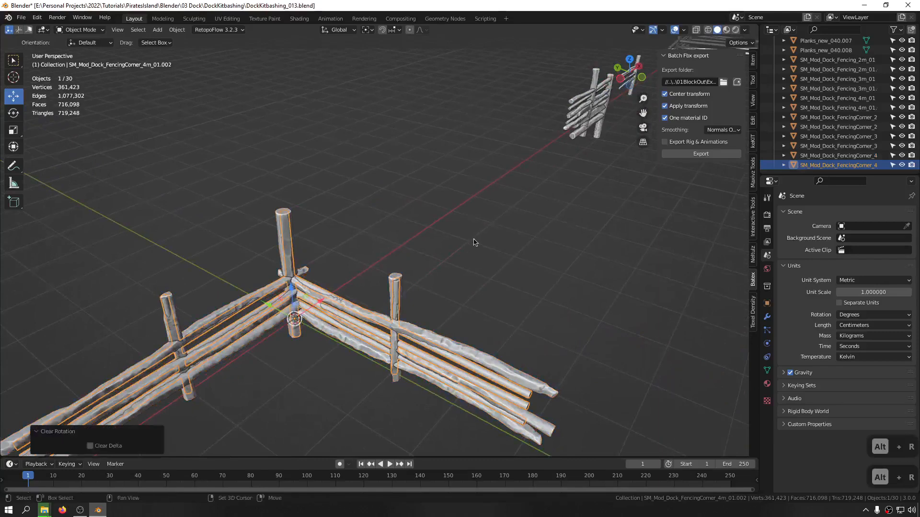
Select both 4 m straight fences and move them along X, clear of the overlapping 3 m pair
{"action": "middle_click_drag", "start_coordinate": [542, 209], "coordinate": [418, 295], "text": "shift"}
{"action": "scroll", "coordinate": [452, 204], "scroll_direction": "up", "scroll_amount": 5}
{"action": "middle_click_drag", "start_coordinate": [427, 194], "coordinate": [311, 240], "text": "shift"}
{"action": "left_click_drag", "start_coordinate": [289, 223], "coordinate": [468, 319]}
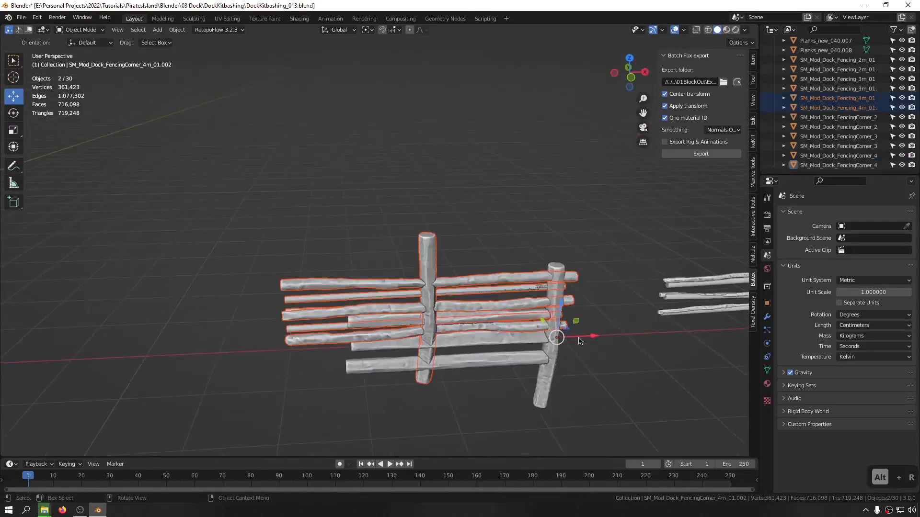
{"action": "left_click_drag", "start_coordinate": [582, 337], "coordinate": [170, 353]}
{"action": "middle_click_drag", "start_coordinate": [170, 353], "coordinate": [513, 349], "text": "shift"}
Try clearing the rotation of the 4 m straight log fence and undo it
{"action": "left_click", "coordinate": [310, 260]}
{"action": "left_click", "coordinate": [346, 263]}
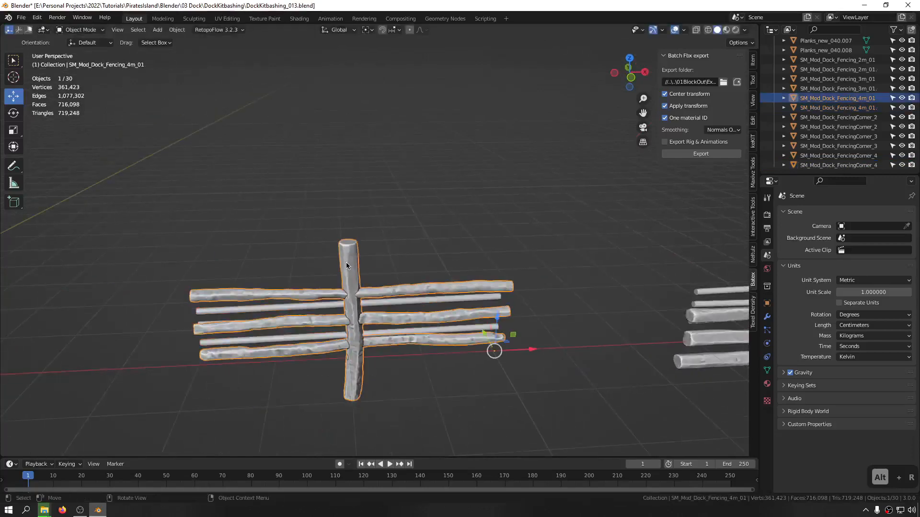
{"action": "key", "text": "alt+r"}
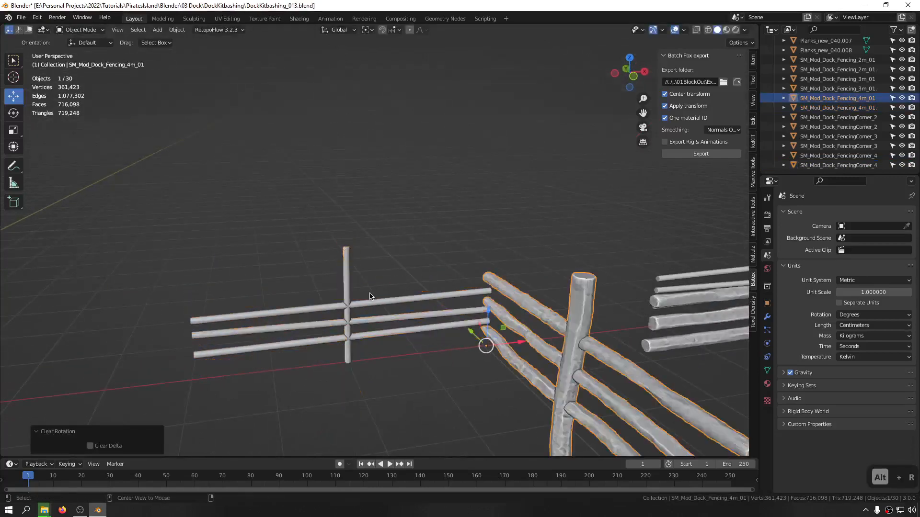
{"action": "middle_click_drag", "start_coordinate": [558, 328], "coordinate": [478, 327], "text": "shift"}
{"action": "key", "text": "ctrl+z"}
{"action": "middle_click_drag", "start_coordinate": [306, 258], "coordinate": [376, 271], "text": "shift"}
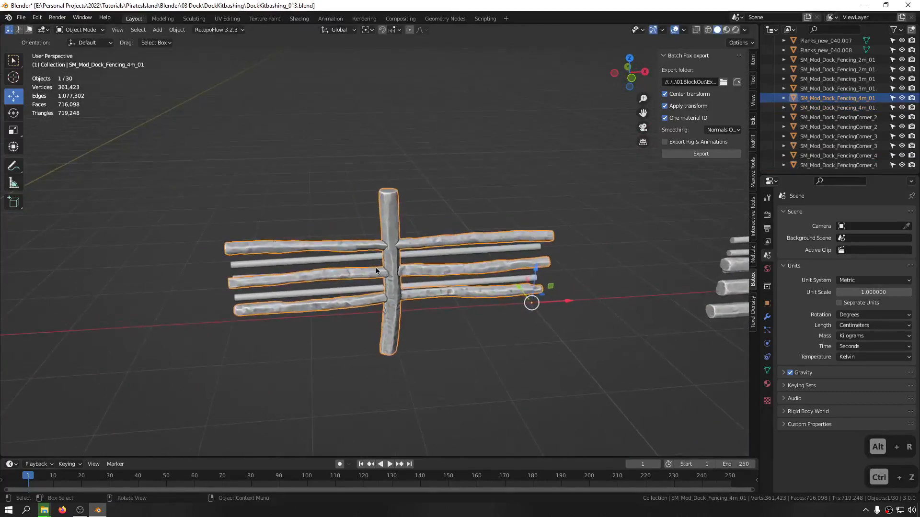
Apply the rotation of the 4 m straight log fence and export it with the batch FBX exporter
{"action": "key", "text": "ctrl+a"}
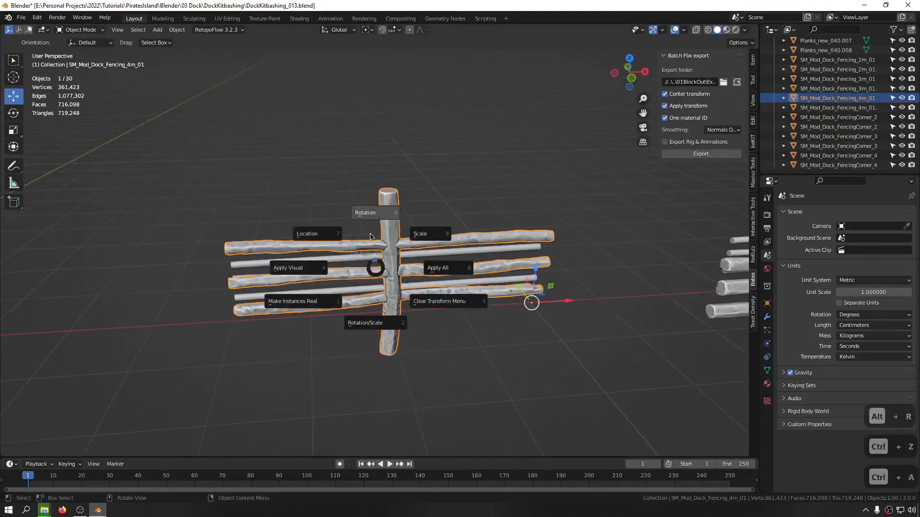
{"action": "left_click", "coordinate": [371, 222]}
{"action": "key", "text": "ctrl+z"}
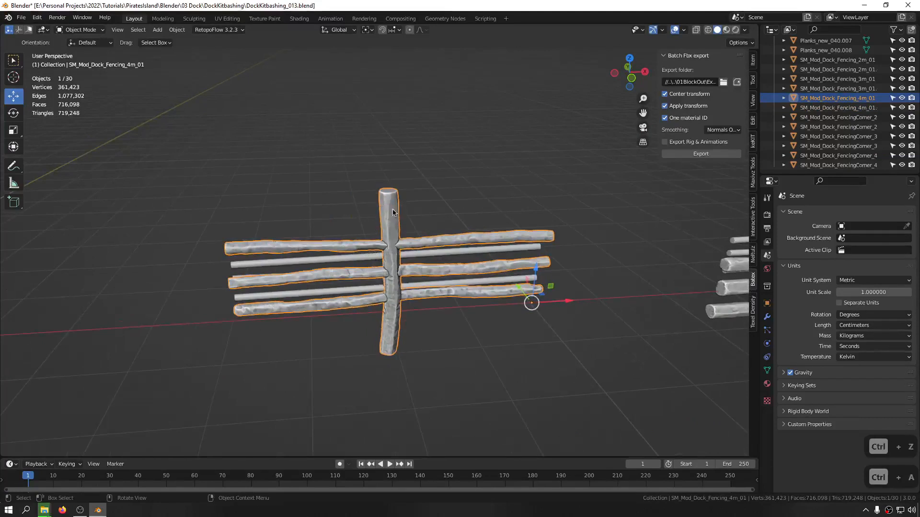
{"action": "left_click", "coordinate": [713, 156]}
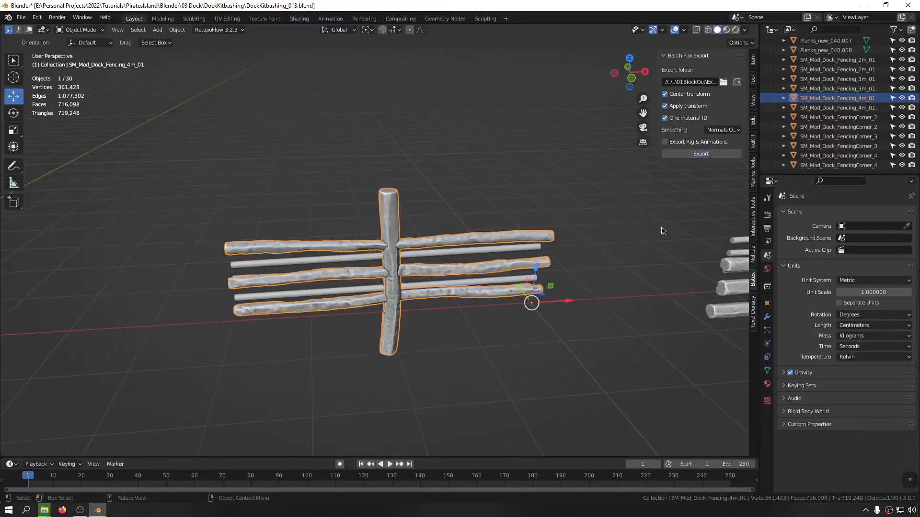
Try clearing the rotation of the 3 m straight log fence and undo it
{"action": "middle_click_drag", "start_coordinate": [675, 231], "coordinate": [556, 258], "text": "shift"}
{"action": "left_click", "coordinate": [554, 245]}
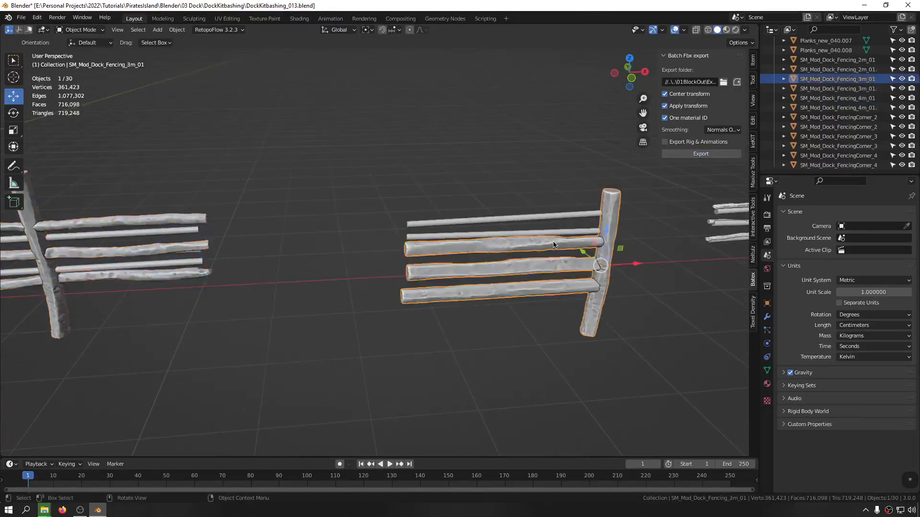
{"action": "key", "text": "alt+r"}
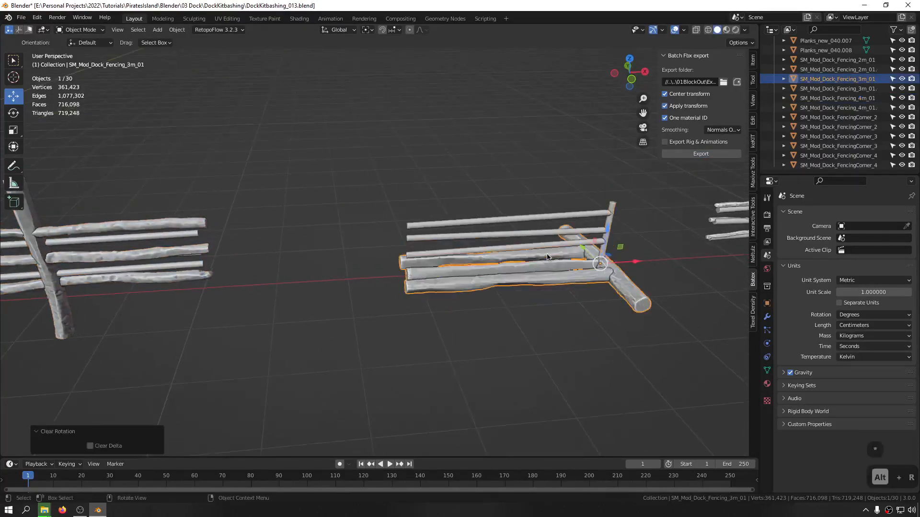
{"action": "middle_click_drag", "start_coordinate": [547, 257], "coordinate": [566, 255]}
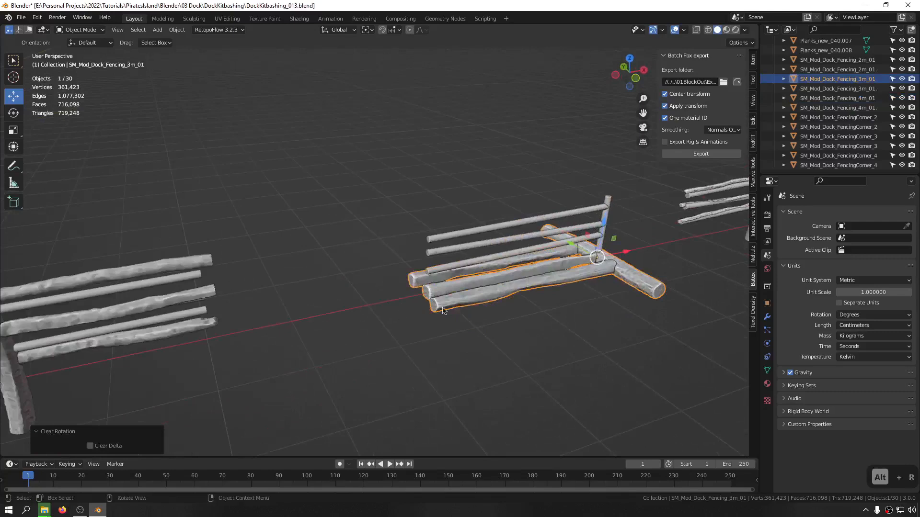
{"action": "key", "text": "ctrl+z"}
Apply the rotation of the 3 m straight log fence
{"action": "key", "text": "ctrl+a"}
{"action": "left_click", "coordinate": [521, 193]}
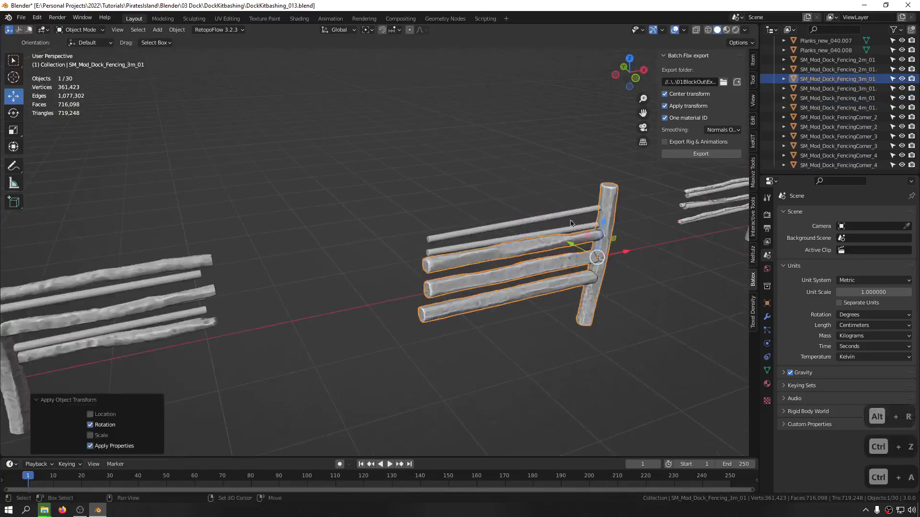
{"action": "middle_click_drag", "start_coordinate": [570, 223], "coordinate": [325, 213]}
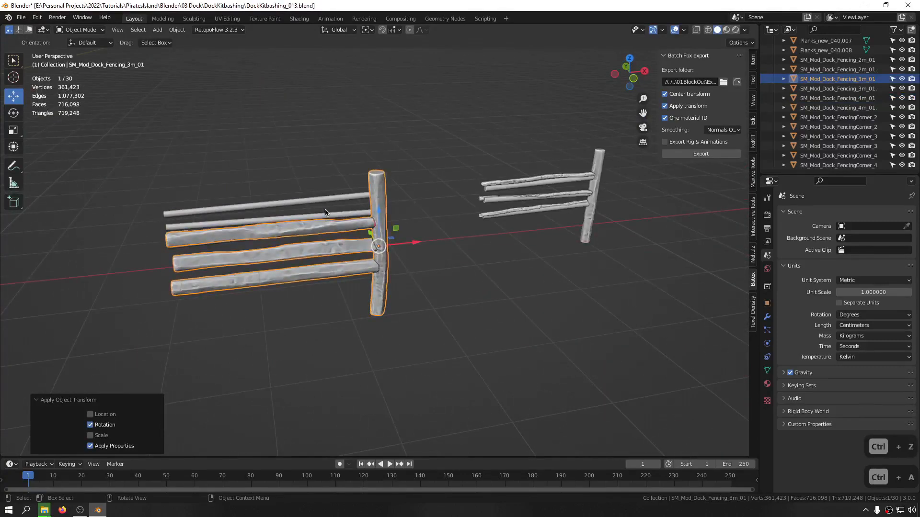
Examine the pivot at the post of the 3 m straight log fence from both sides
{"action": "key", "text": "ctrl+a"}
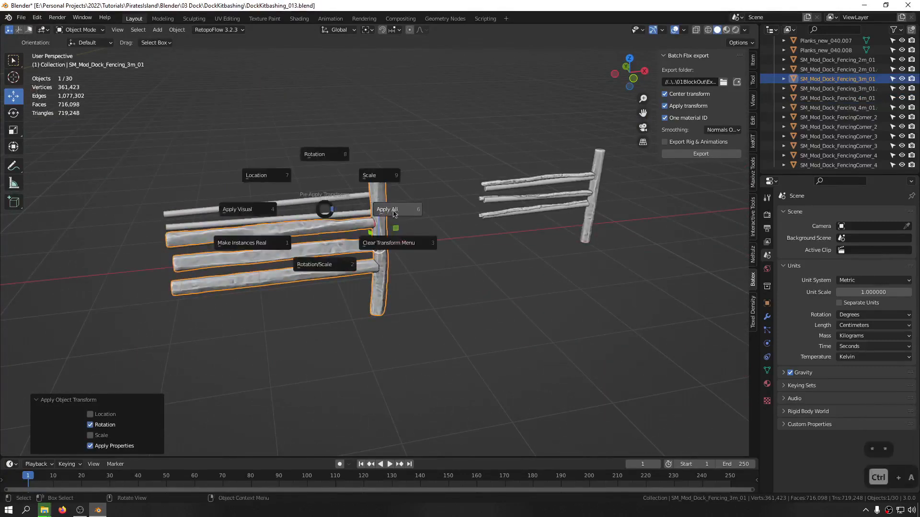
{"action": "left_click", "coordinate": [322, 211]}
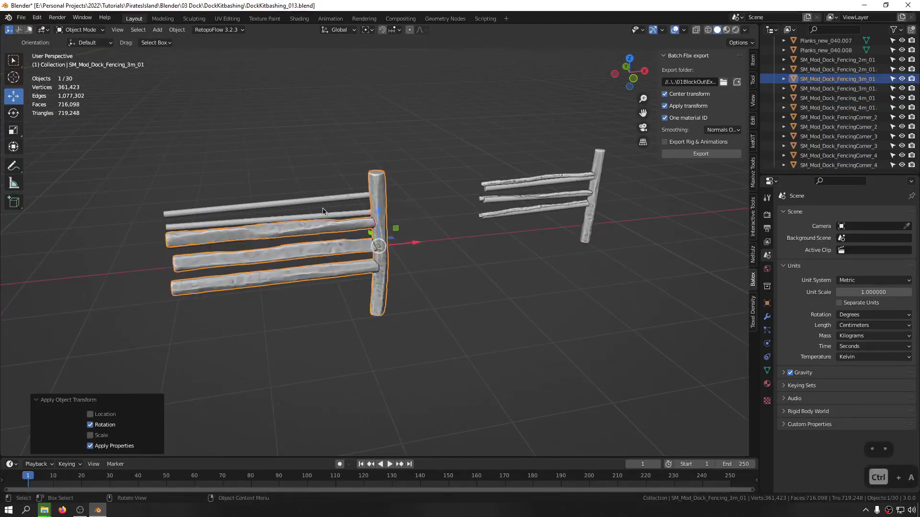
{"action": "middle_click_drag", "start_coordinate": [388, 237], "coordinate": [292, 231]}
{"action": "scroll", "coordinate": [389, 219], "scroll_direction": "up", "scroll_amount": 6}
{"action": "middle_click_drag", "start_coordinate": [377, 235], "coordinate": [456, 243]}
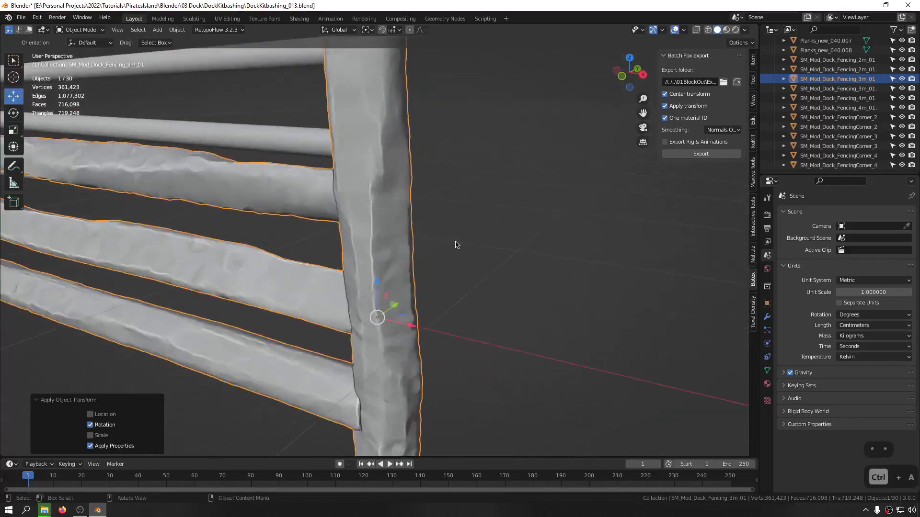
{"action": "left_click", "coordinate": [397, 260]}
Try clearing the rotation of the 2 m straight log fence and undo it
{"action": "scroll", "coordinate": [397, 260], "scroll_direction": "down", "scroll_amount": 6}
{"action": "middle_click_drag", "start_coordinate": [546, 262], "coordinate": [386, 237], "text": "shift"}
{"action": "scroll", "coordinate": [462, 235], "scroll_direction": "down", "scroll_amount": 6}
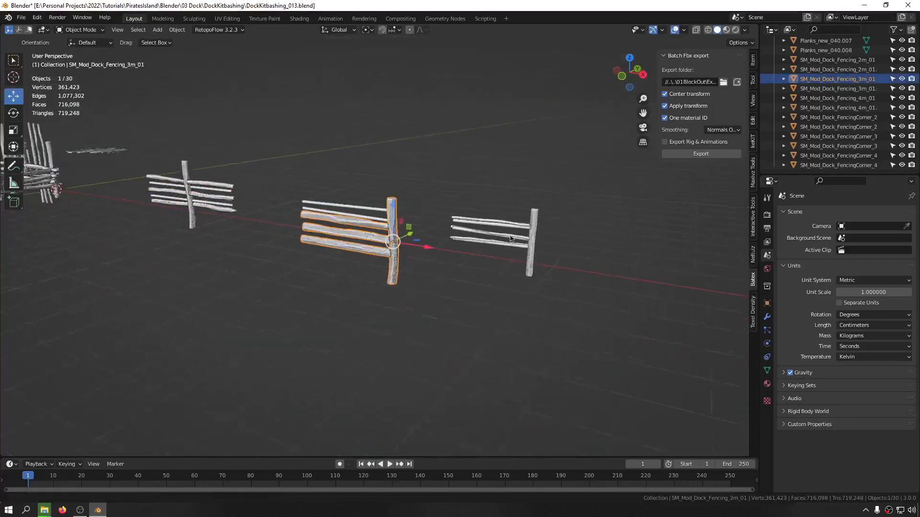
{"action": "scroll", "coordinate": [529, 223], "scroll_direction": "up", "scroll_amount": 6}
{"action": "left_click", "coordinate": [418, 224]}
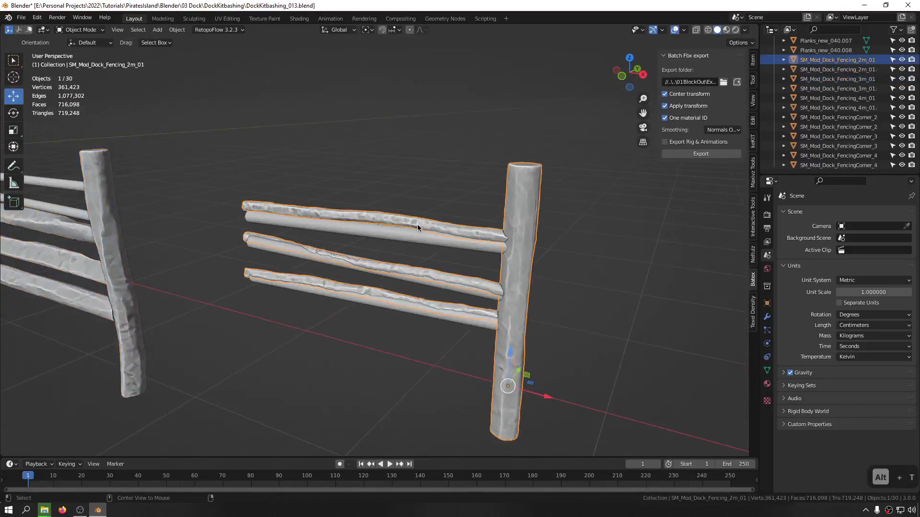
{"action": "key", "text": "alt+r"}
{"action": "mouse_move", "coordinate": [418, 224]}
{"action": "middle_mouse_down"}
{"action": "mouse_move", "coordinate": [496, 228]}
{"action": "mouse_move", "coordinate": [430, 223]}
{"action": "middle_mouse_up"}
{"action": "key", "text": "ctrl+z"}
Apply the rotation of the 2 m straight log fence and batch-export the 2 m and 4 m straight fences as FBX
{"action": "middle_click_drag", "start_coordinate": [378, 236], "coordinate": [377, 234]}
{"action": "key", "text": "ctrl+a"}
{"action": "left_click", "coordinate": [379, 194]}
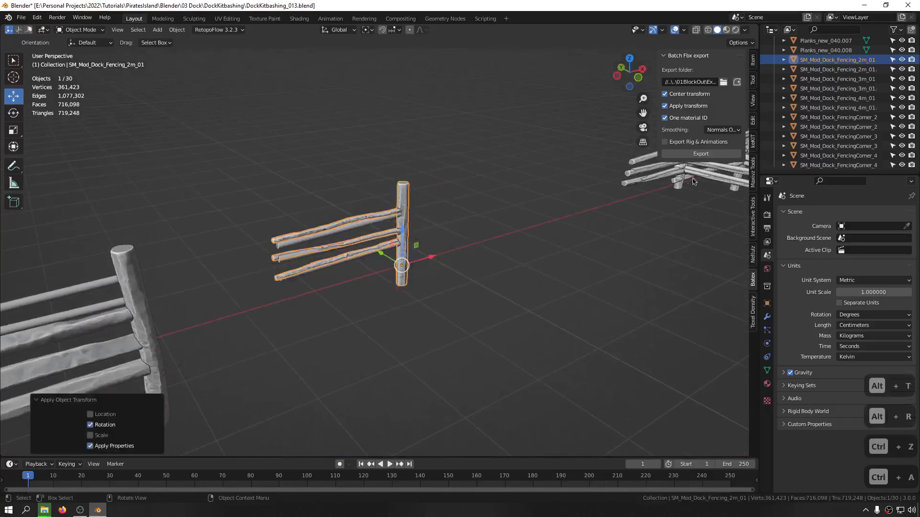
{"action": "left_click", "coordinate": [713, 155]}
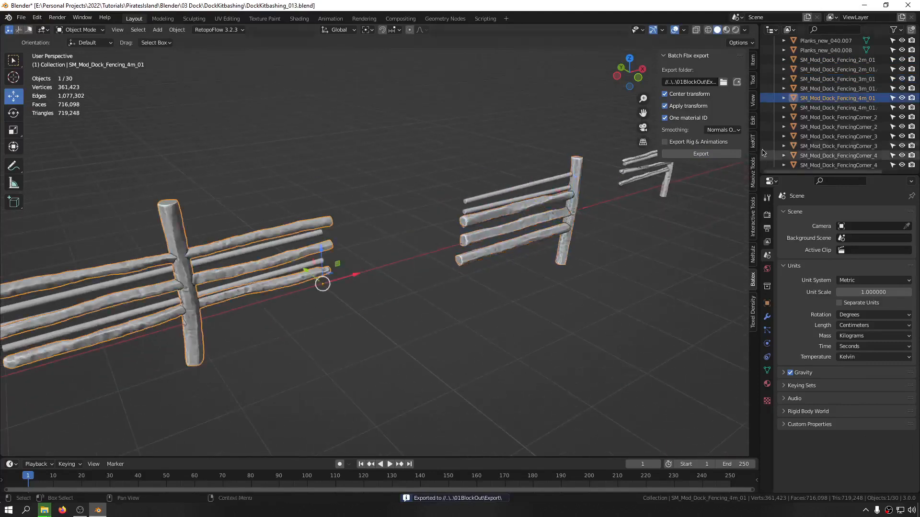
{"action": "left_click", "coordinate": [695, 156]}
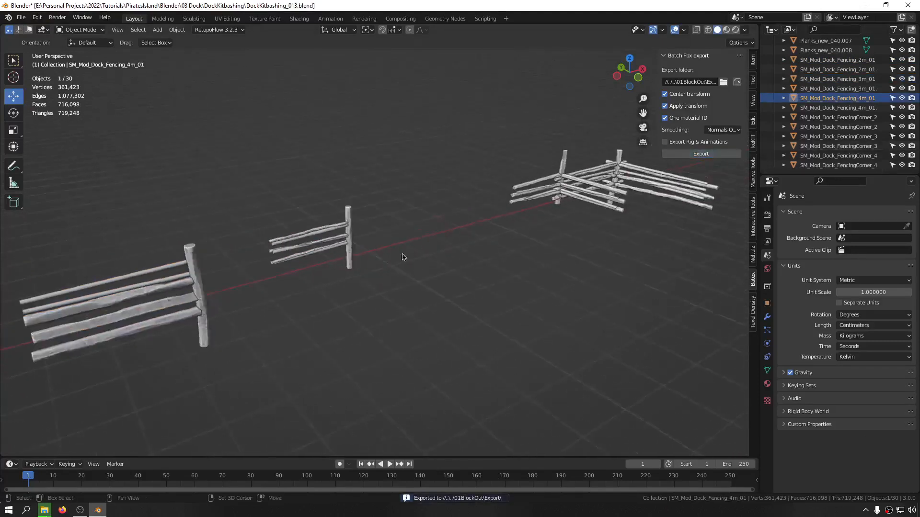
Try clearing the rotation of the 2 m corner log fence and undo it
{"action": "middle_click_drag", "start_coordinate": [403, 256], "coordinate": [305, 276]}
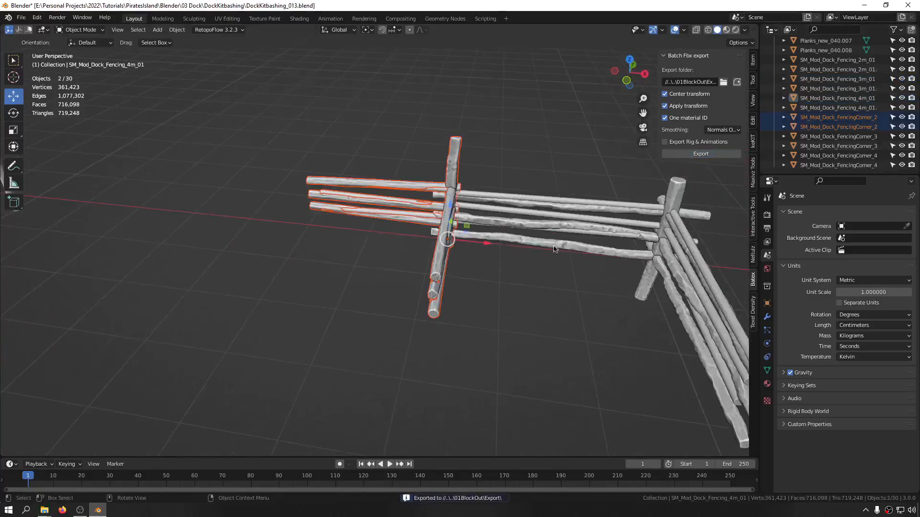
{"action": "middle_click_drag", "start_coordinate": [479, 244], "coordinate": [290, 177]}
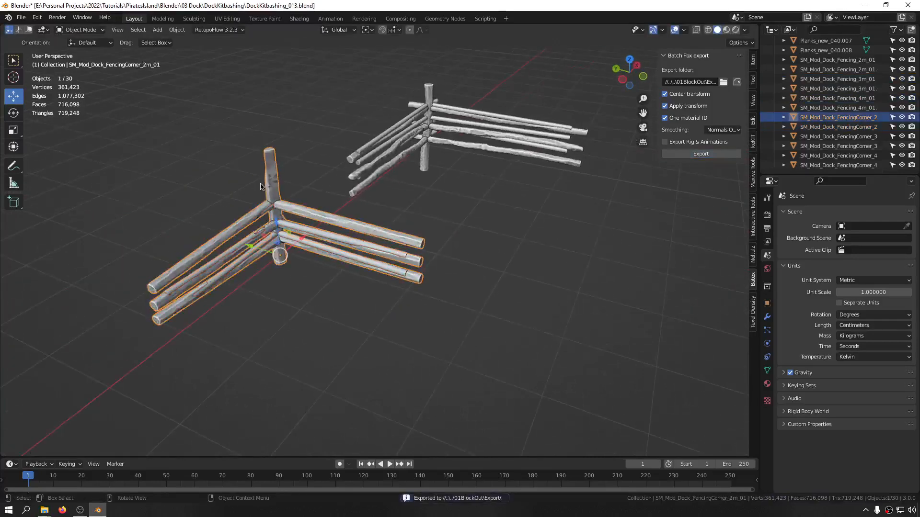
{"action": "key", "text": "alt+r"}
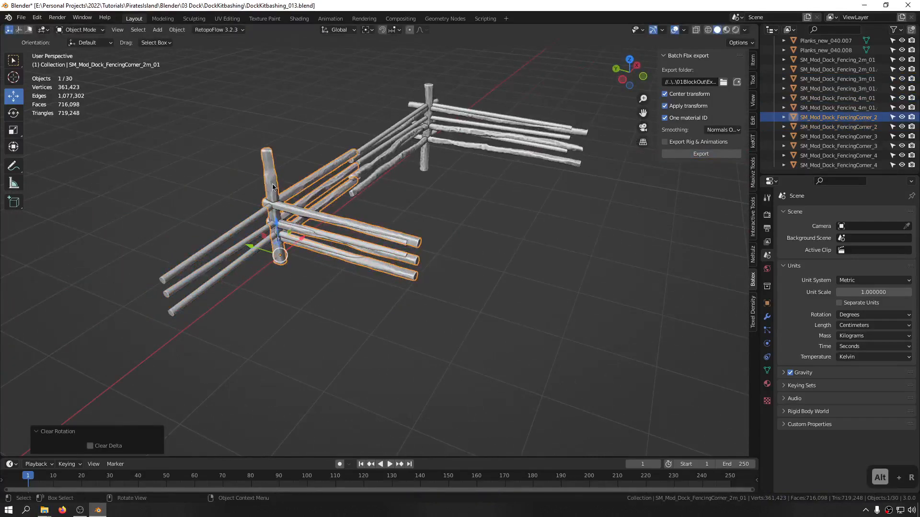
{"action": "middle_click_drag", "start_coordinate": [273, 187], "coordinate": [305, 160]}
{"action": "key", "text": "ctrl+z"}
Apply the rotation of the 2 m corner log fence and export it with the batch FBX exporter
{"action": "scroll", "coordinate": [290, 176], "scroll_direction": "up", "scroll_amount": 3}
{"action": "key", "text": "ctrl+a"}
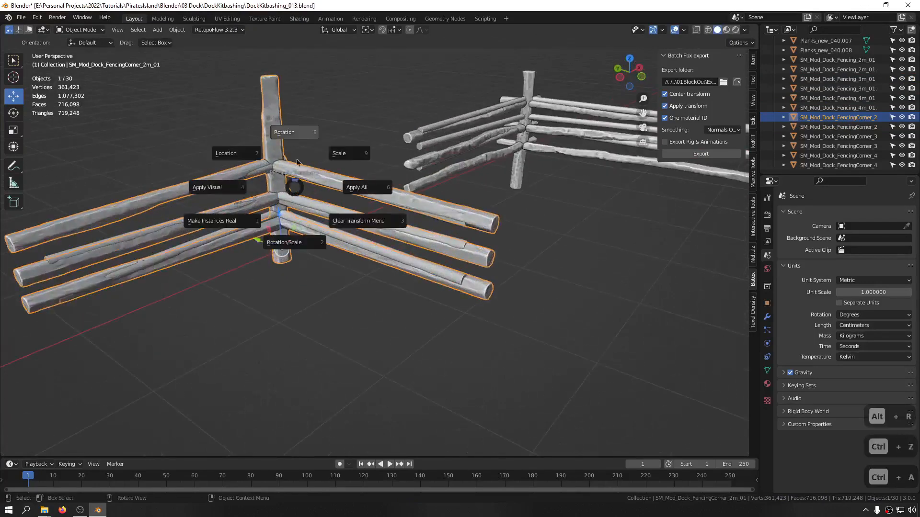
{"action": "left_click", "coordinate": [299, 132]}
{"action": "middle_click_drag", "start_coordinate": [299, 133], "coordinate": [242, 177]}
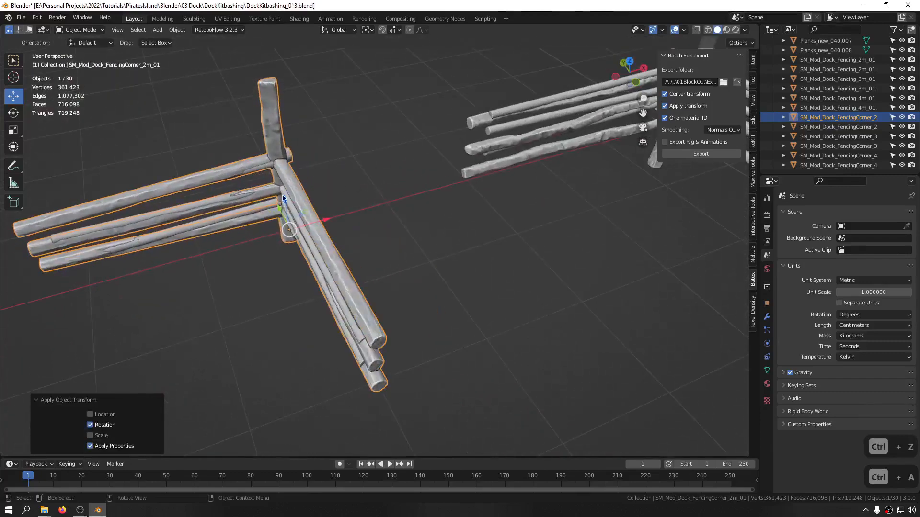
{"action": "middle_click_drag", "start_coordinate": [283, 198], "coordinate": [299, 140]}
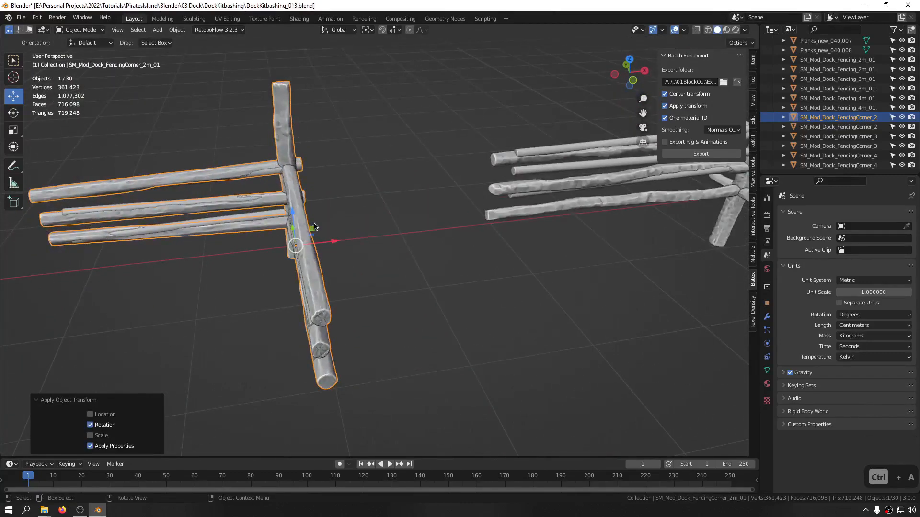
{"action": "scroll", "coordinate": [314, 227], "scroll_direction": "down", "scroll_amount": 1}
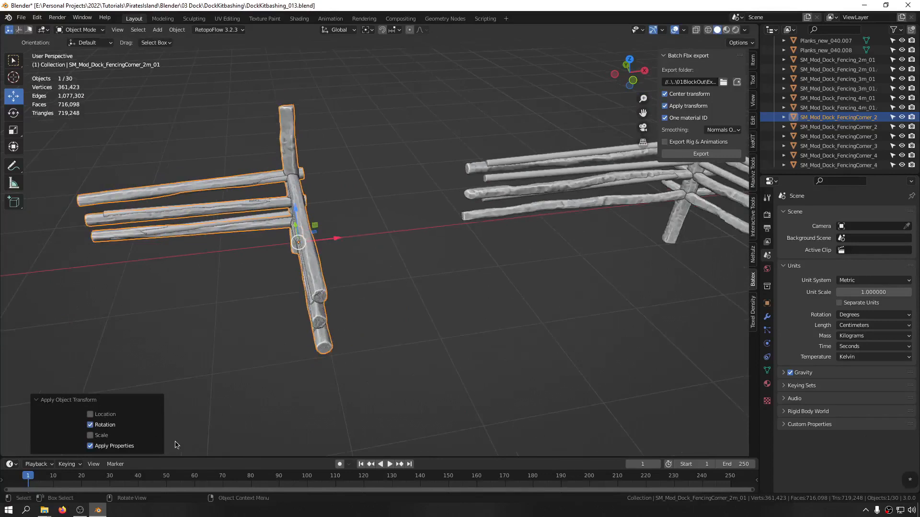
{"action": "left_click", "coordinate": [717, 156]}
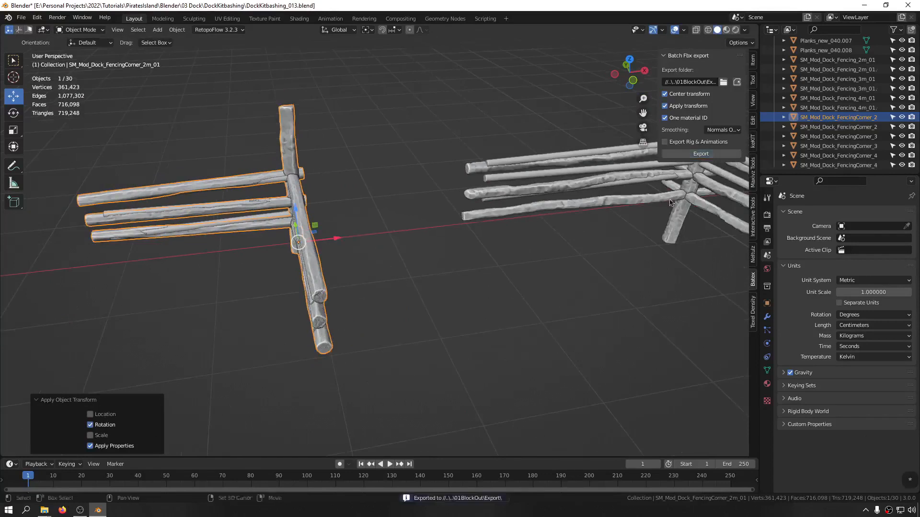
Try clearing the rotation of the 3 m corner log fence and undo it
{"action": "middle_click_drag", "start_coordinate": [689, 196], "coordinate": [390, 259], "text": "shift"}
{"action": "left_click", "coordinate": [163, 233]}
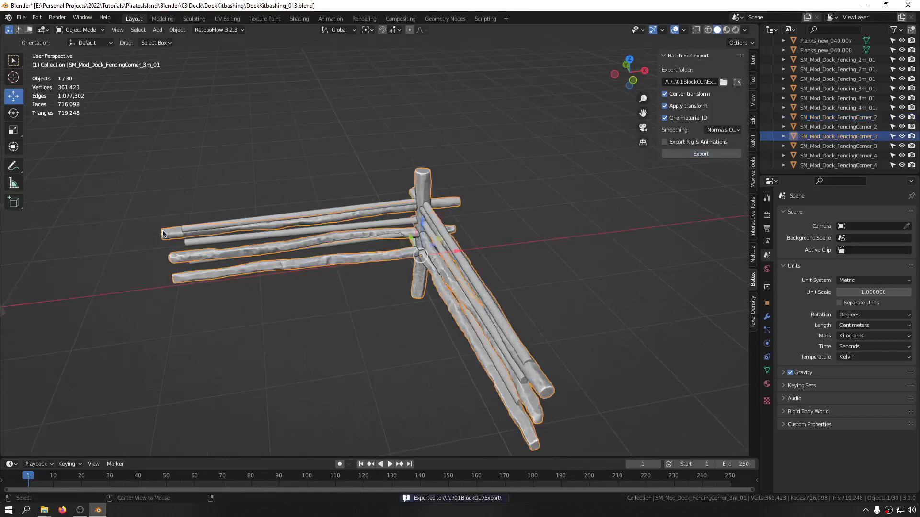
{"action": "key", "text": "alt+r"}
{"action": "middle_click_drag", "start_coordinate": [527, 248], "coordinate": [469, 211]}
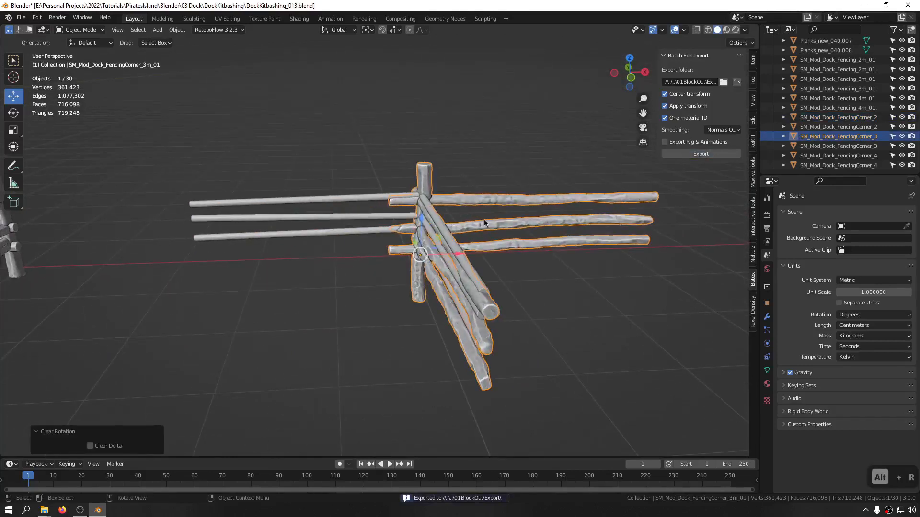
{"action": "key", "text": "ctrl+z"}
Apply the rotation of the 3 m corner log fence, save the file and export the fence as FBX
{"action": "key", "text": "ctrl+a"}
{"action": "left_click", "coordinate": [484, 185]}
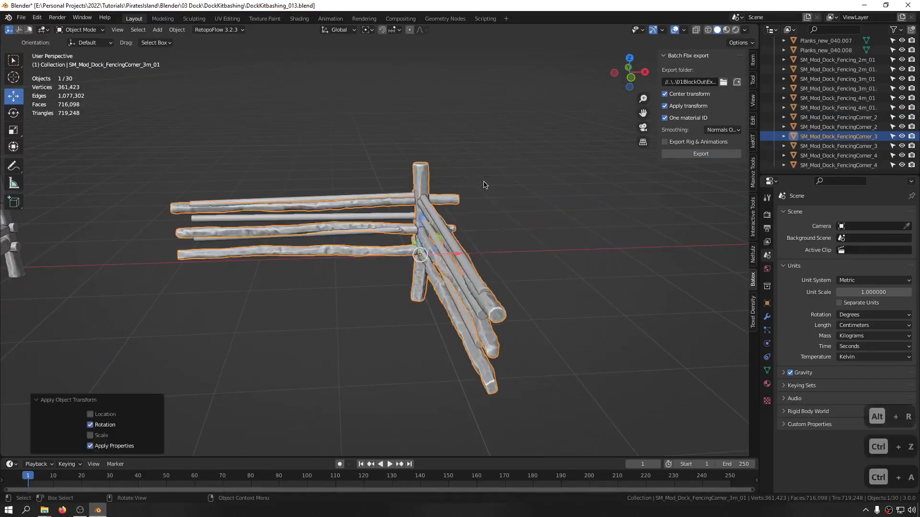
{"action": "key", "text": "ctrl+s"}
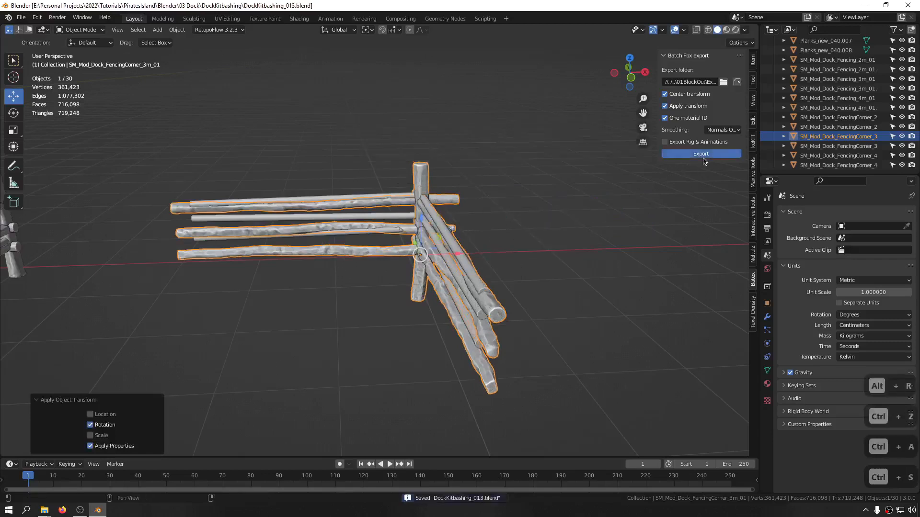
{"action": "left_click", "coordinate": [702, 154]}
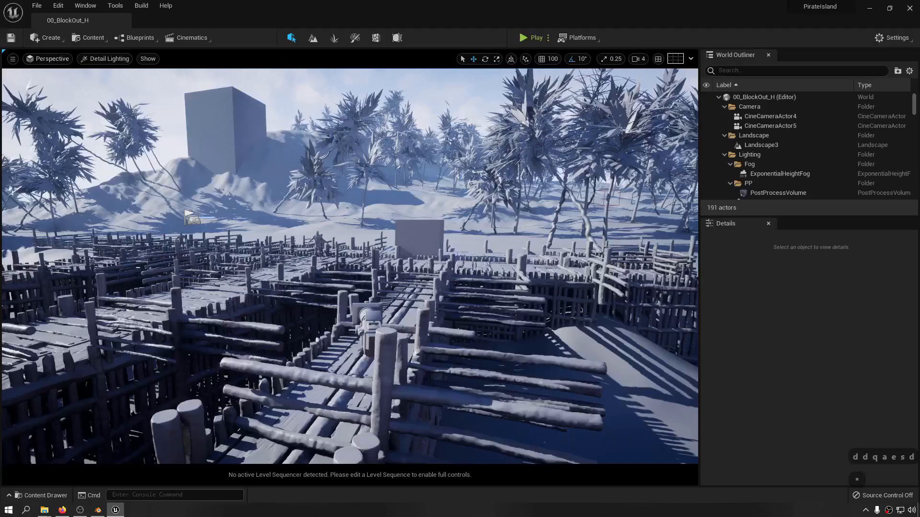
In Unreal Engine, reimport the straight fence meshes SM_Mod_Dock_Fencing_2m_01, SM_Mod_Dock_Fencing_3m_01 and SM_Mod_Dock_Fencing_4m_01 from the Dock folder
{"action": "key", "text": "ctrl+space"}
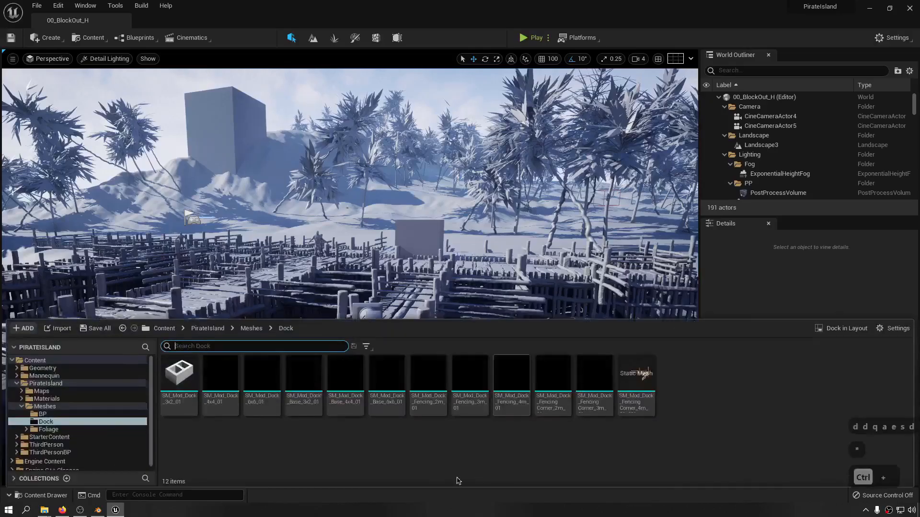
{"action": "right_click", "coordinate": [441, 367]}
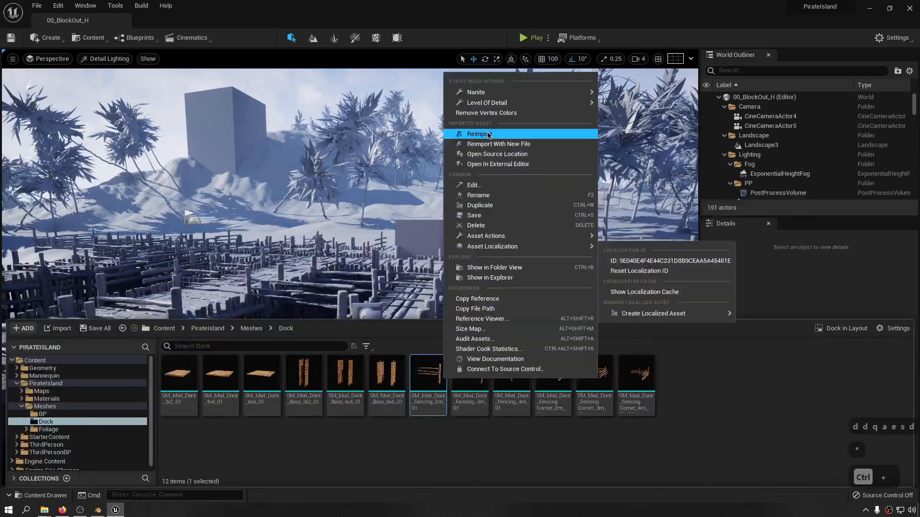
{"action": "left_click", "coordinate": [486, 136]}
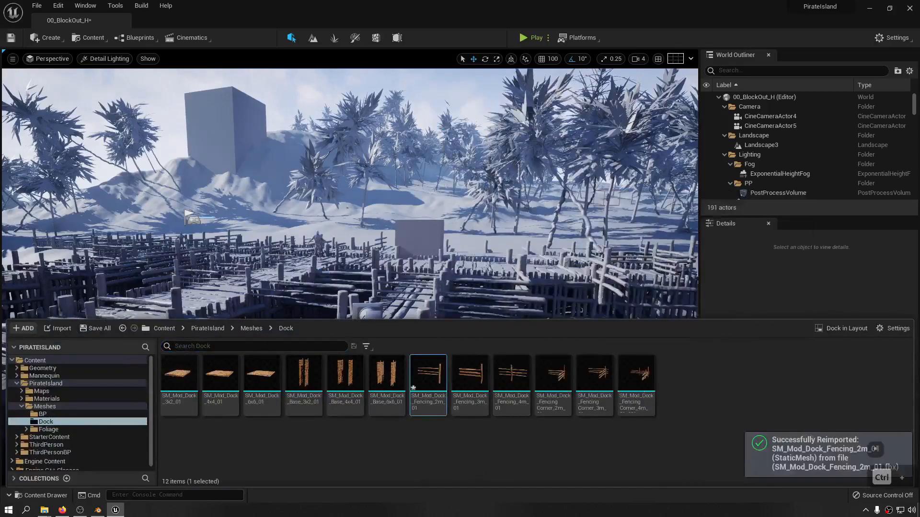
{"action": "right_click", "coordinate": [467, 379]}
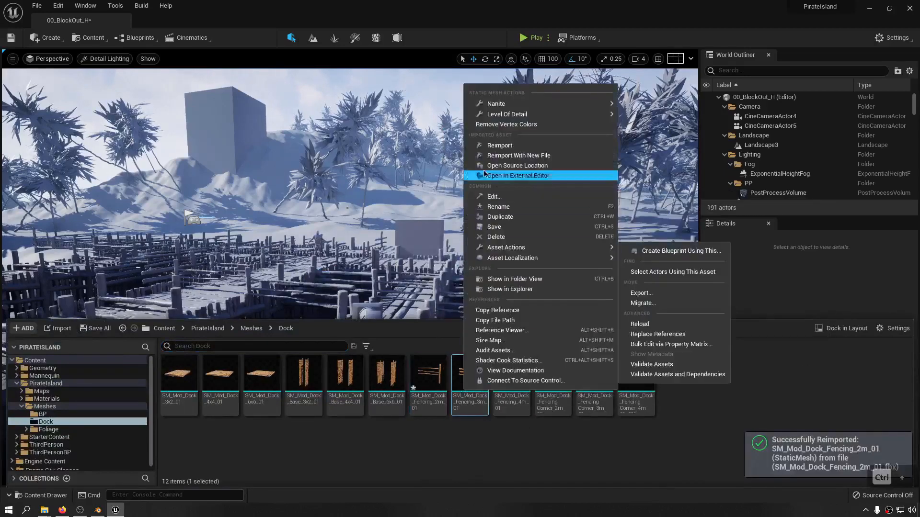
{"action": "left_click", "coordinate": [496, 146]}
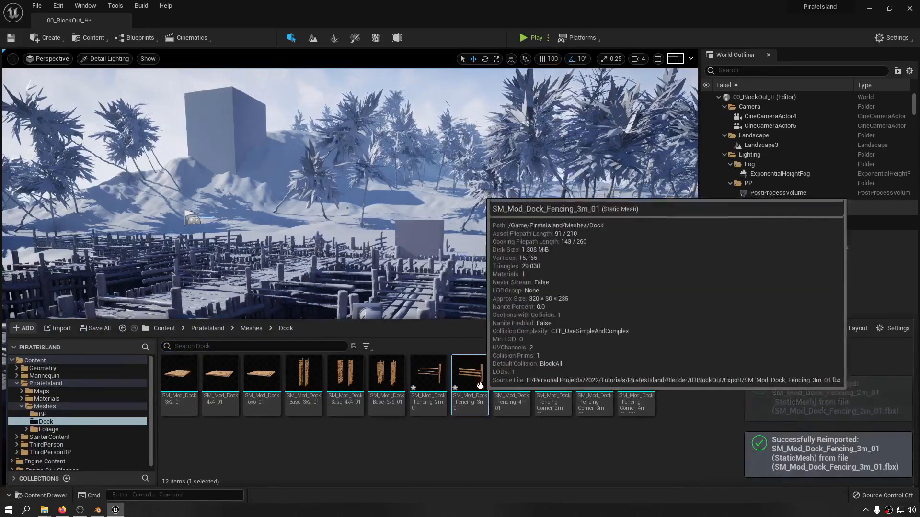
{"action": "right_click", "coordinate": [515, 406]}
{"action": "left_click", "coordinate": [549, 157]}
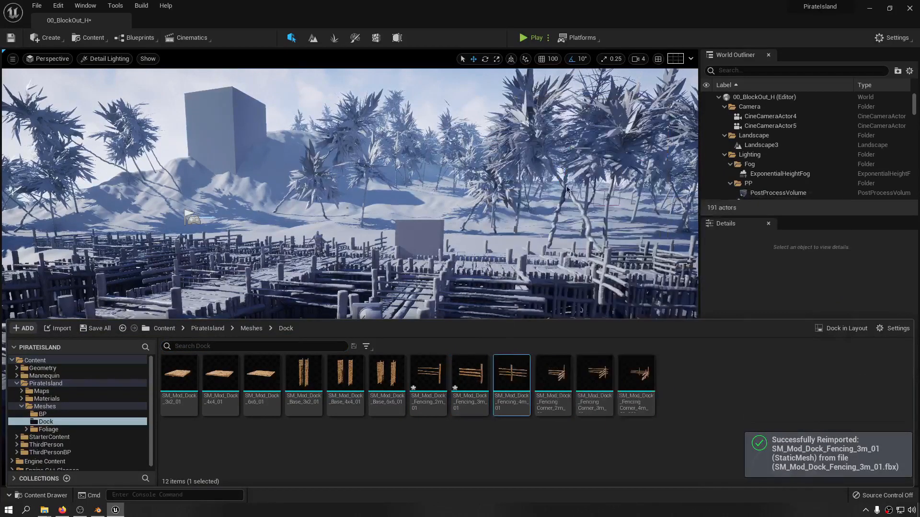
Reimport the corner fence meshes SM_Mod_Dock_FencingCorner for 2 m, 3 m and 4 m in the Dock folder
{"action": "right_click", "coordinate": [554, 389]}
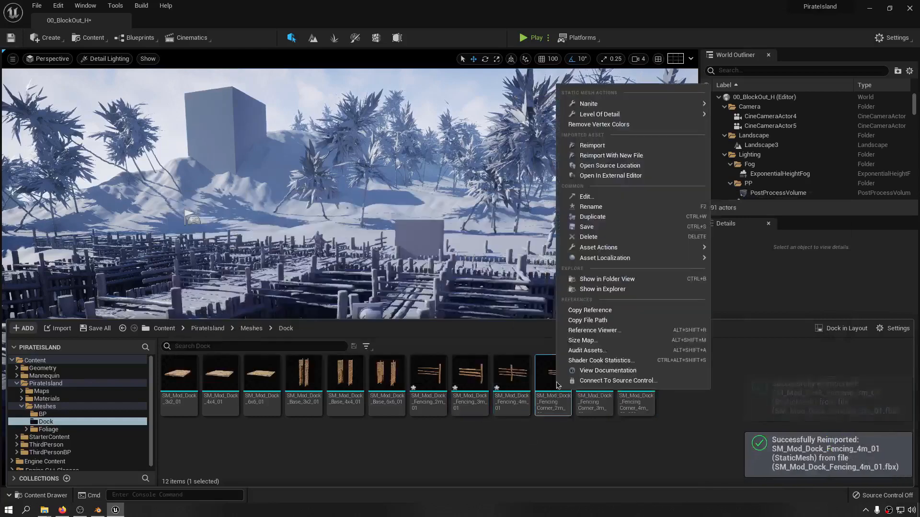
{"action": "left_click", "coordinate": [582, 154]}
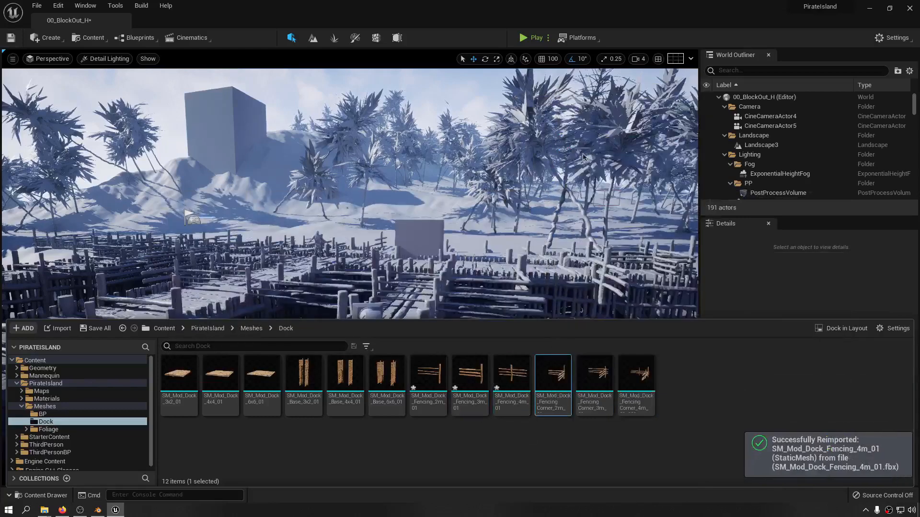
{"action": "right_click", "coordinate": [590, 413]}
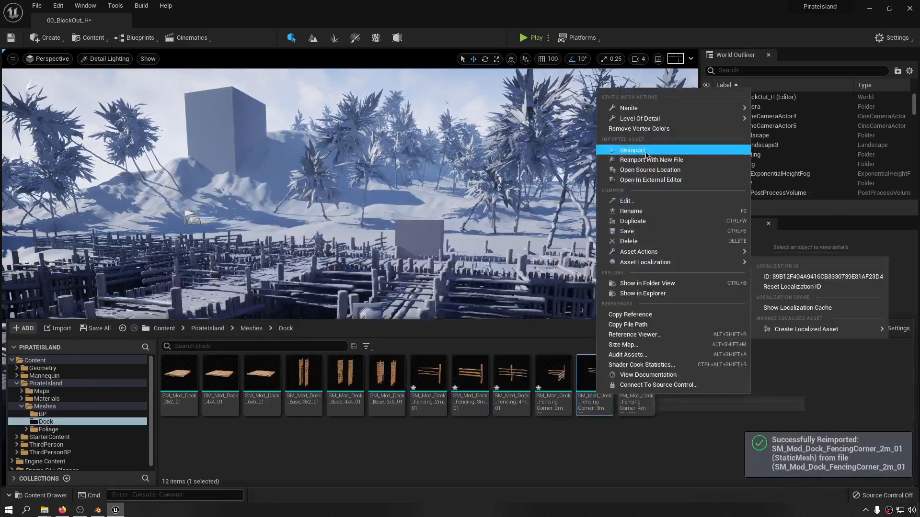
{"action": "left_click", "coordinate": [632, 150]}
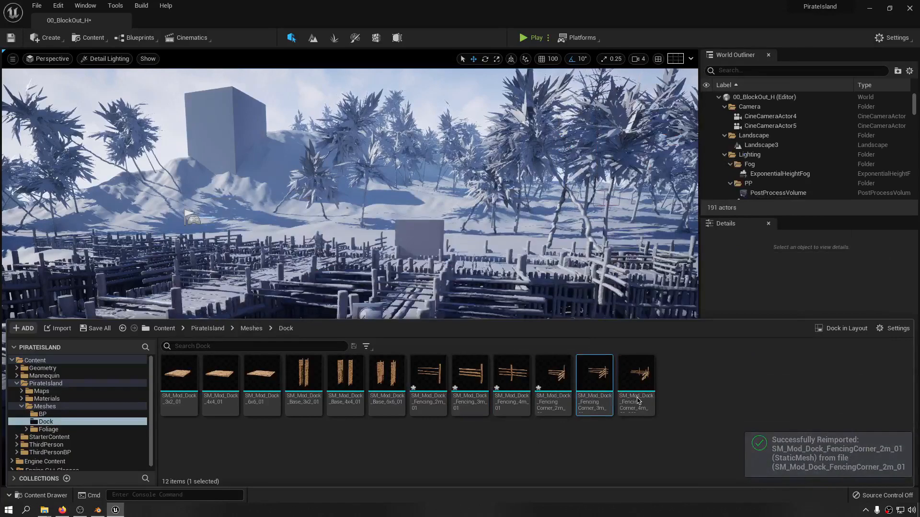
{"action": "right_click", "coordinate": [638, 400]}
{"action": "left_click", "coordinate": [673, 152]}
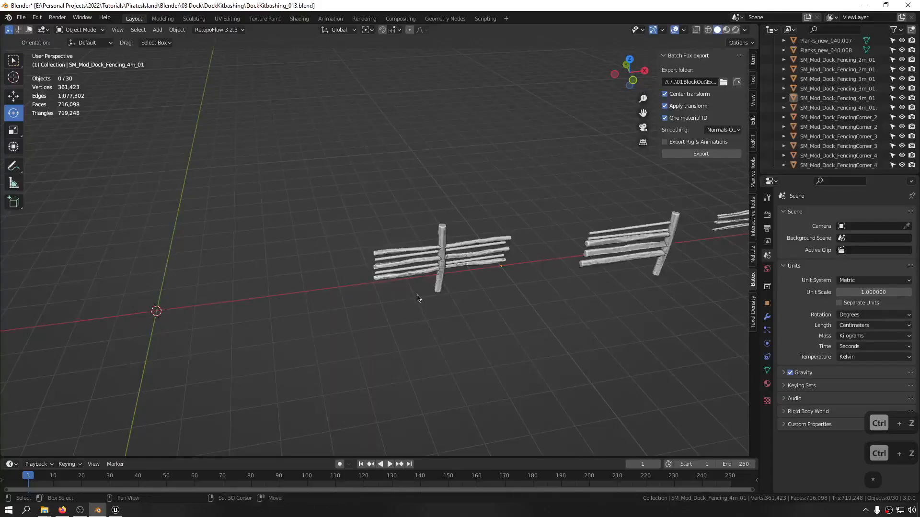
Clear the location of the 4 m straight log fence and rotate it -90° about the Z axis
{"action": "middle_click_drag", "start_coordinate": [416, 298], "coordinate": [346, 301], "text": "shift"}
{"action": "scroll", "coordinate": [331, 301], "scroll_direction": "down", "scroll_amount": 2}
{"action": "mouse_move", "coordinate": [482, 281]}
{"action": "middle_mouse_down", "text": "shift"}
{"action": "mouse_move", "coordinate": [242, 282]}
{"action": "mouse_move", "coordinate": [481, 279]}
{"action": "middle_mouse_up", "text": "shift"}
{"action": "scroll", "coordinate": [349, 259], "scroll_direction": "up", "scroll_amount": 3}
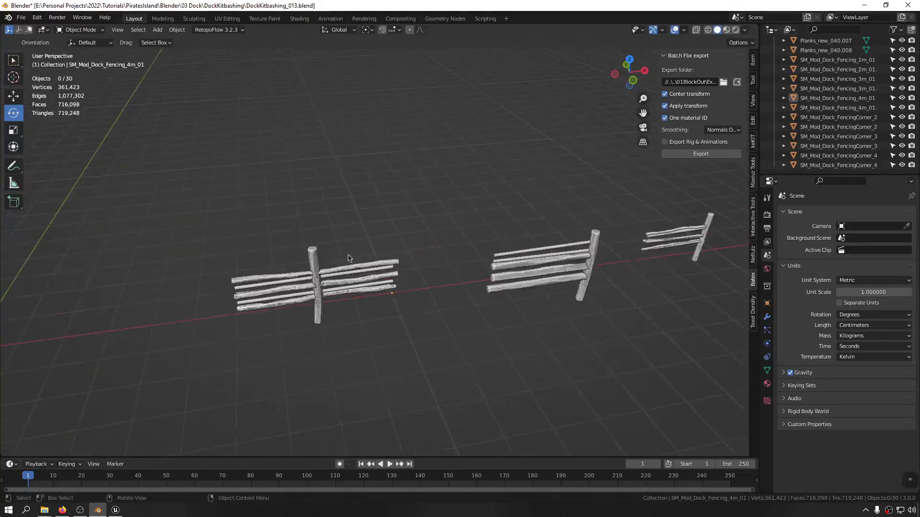
{"action": "left_click", "coordinate": [306, 264]}
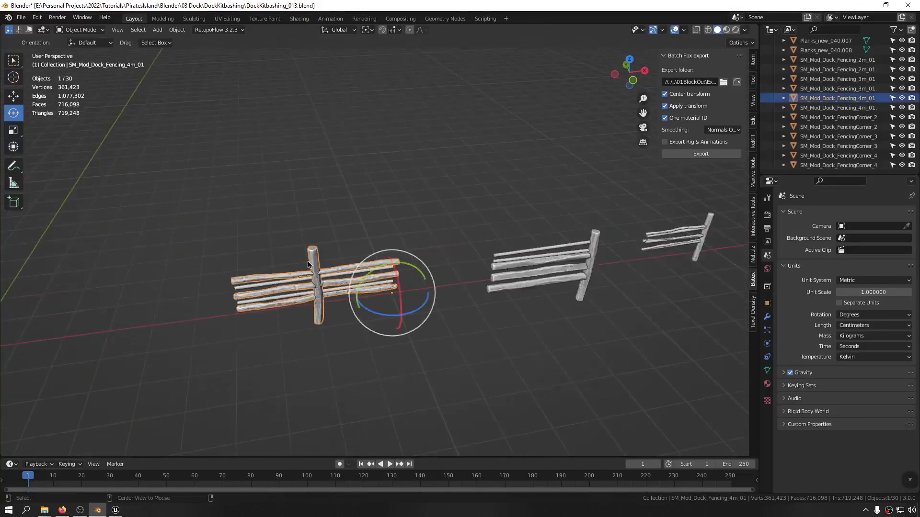
{"action": "key", "text": "alt+g"}
{"action": "middle_click_drag", "start_coordinate": [94, 271], "coordinate": [366, 275], "text": "shift"}
{"action": "middle_click_drag", "start_coordinate": [366, 220], "coordinate": [366, 277]}
{"action": "key", "text": "r"}
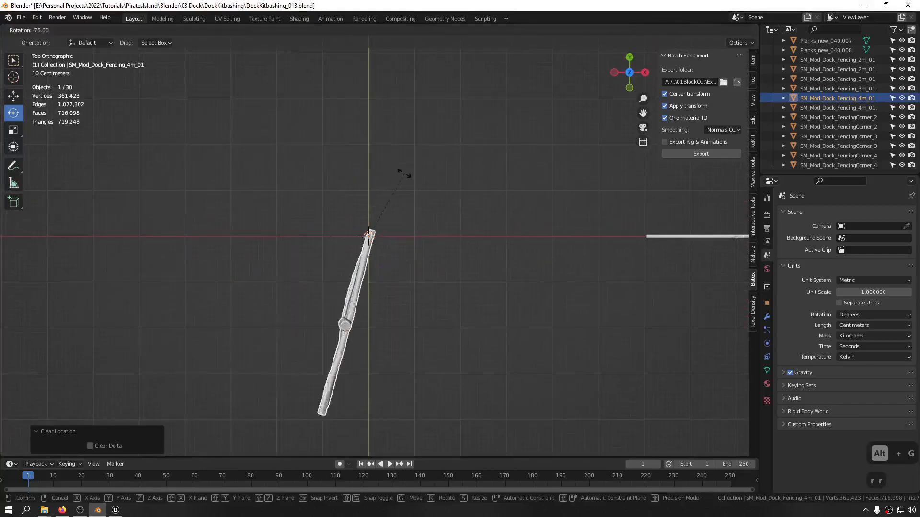
{"action": "left_click", "coordinate": [390, 173]}
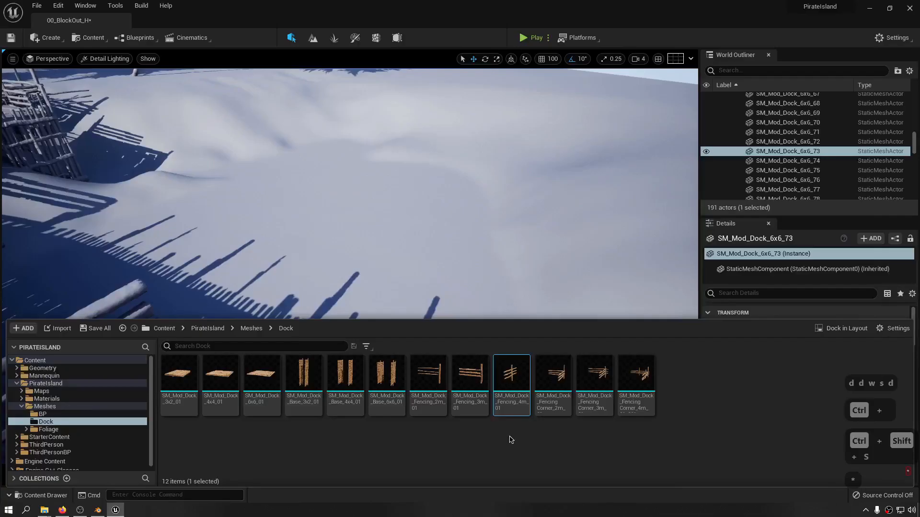
Reimport the straight fence mesh SM_Mod_Dock_Fencing_4m_01 from the Dock folder
{"action": "right_click", "coordinate": [512, 376]}
{"action": "left_click", "coordinate": [541, 141]}
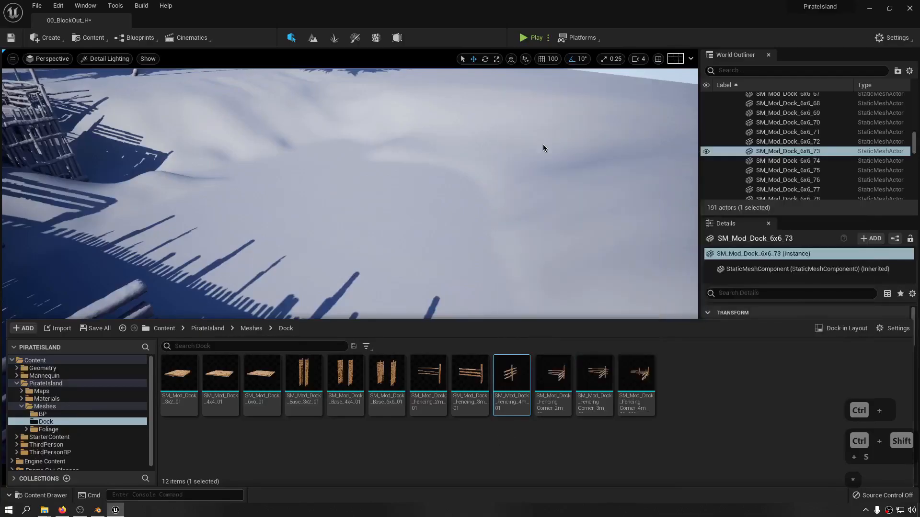
Examine how the reimported 4 m straight fence sits and is oriented along the dock
{"action": "right_click_drag", "start_coordinate": [479, 215], "coordinate": [287, 187]}
{"action": "key", "text": "s"}
{"action": "key", "text": "a"}
{"action": "key", "text": "w"}
{"action": "key", "text": "d"}
{"action": "key", "text": "d"}
{"action": "key", "text": "d"}
{"action": "key", "text": "w"}
{"action": "key", "text": "d"}
{"action": "key", "text": "s"}
{"action": "key", "text": "d"}
{"action": "key", "text": "s"}
{"action": "key", "text": "a"}
{"action": "key", "text": "w"}
{"action": "key", "text": "w"}
{"action": "key", "text": "e"}
{"action": "key", "text": "a"}
{"action": "key", "text": "s"}
{"action": "key", "text": "q"}
In Blender, move the rotated 4 m straight fence about -1070 cm along X, away from the origin
{"action": "left_click", "coordinate": [98, 511]}
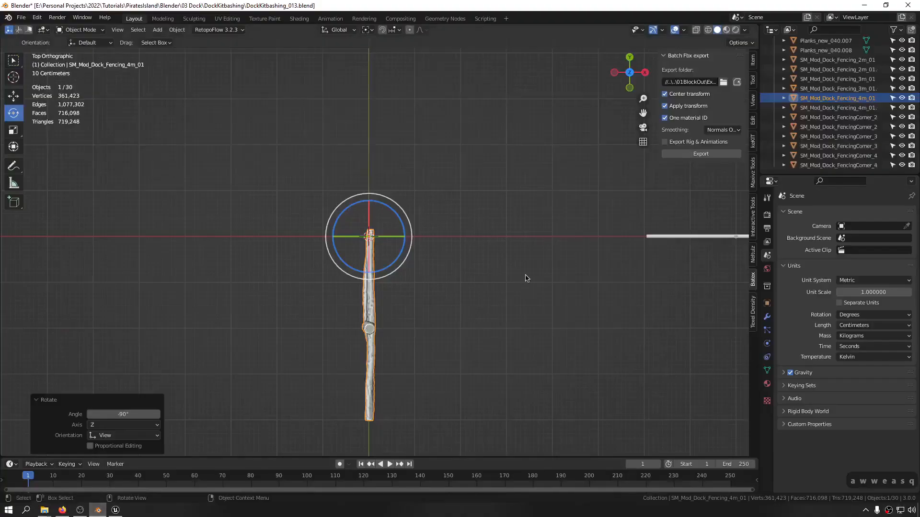
{"action": "scroll", "coordinate": [348, 298], "scroll_direction": "down", "scroll_amount": 4}
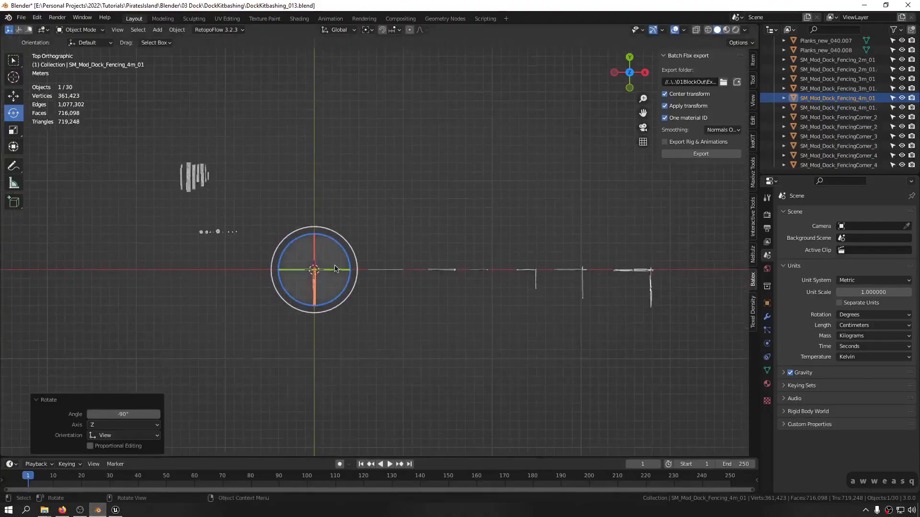
{"action": "key", "text": "g"}
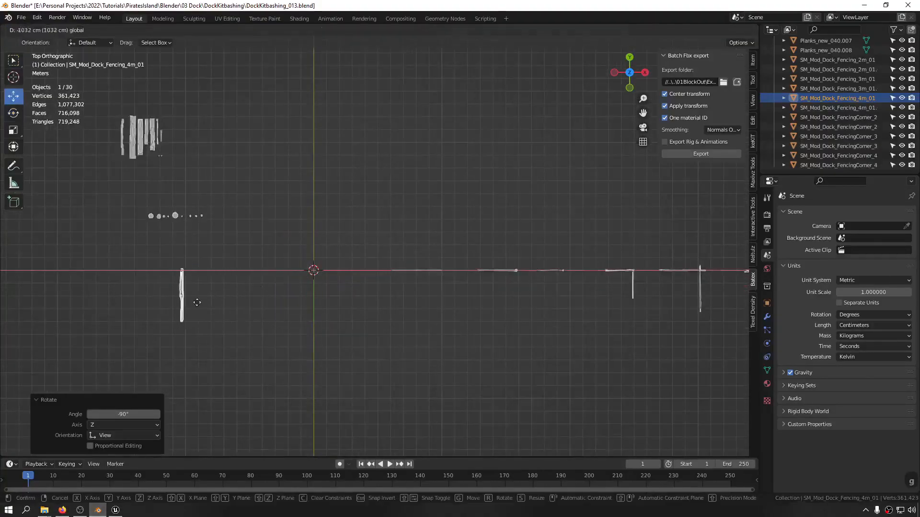
{"action": "left_click", "coordinate": [192, 302]}
{"action": "middle_click_drag", "start_coordinate": [482, 266], "coordinate": [394, 280]}
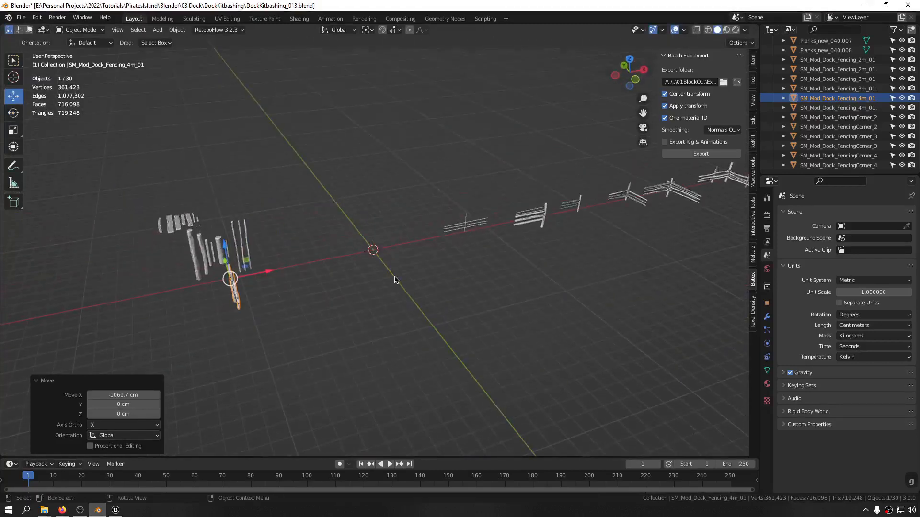
In Unreal Engine, inspect the fences at the dock's end, select the corner fence and locate its mesh asset
{"action": "left_click", "coordinate": [115, 510]}
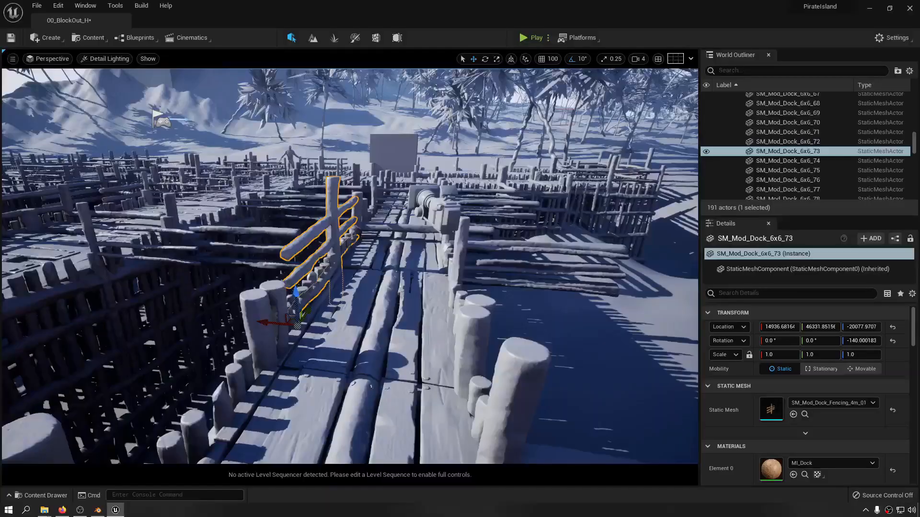
{"action": "right_click_drag", "start_coordinate": [360, 268], "coordinate": [172, 241]}
{"action": "key", "text": "s"}
{"action": "key", "text": "a"}
{"action": "key", "text": "d"}
{"action": "key", "text": "s"}
{"action": "key", "text": "d"}
{"action": "key", "text": "w"}
{"action": "key", "text": "q"}
{"action": "key", "text": "d"}
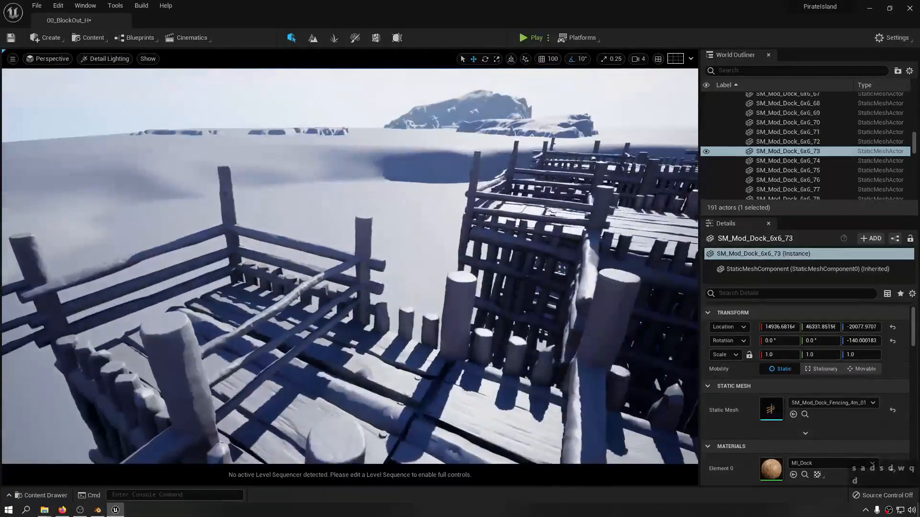
{"action": "left_click", "coordinate": [228, 231]}
{"action": "key", "text": "a"}
{"action": "key", "text": "a"}
{"action": "key", "text": "a"}
{"action": "right_click_drag", "start_coordinate": [228, 231], "coordinate": [436, 256]}
{"action": "key", "text": "a"}
{"action": "key", "text": "s"}
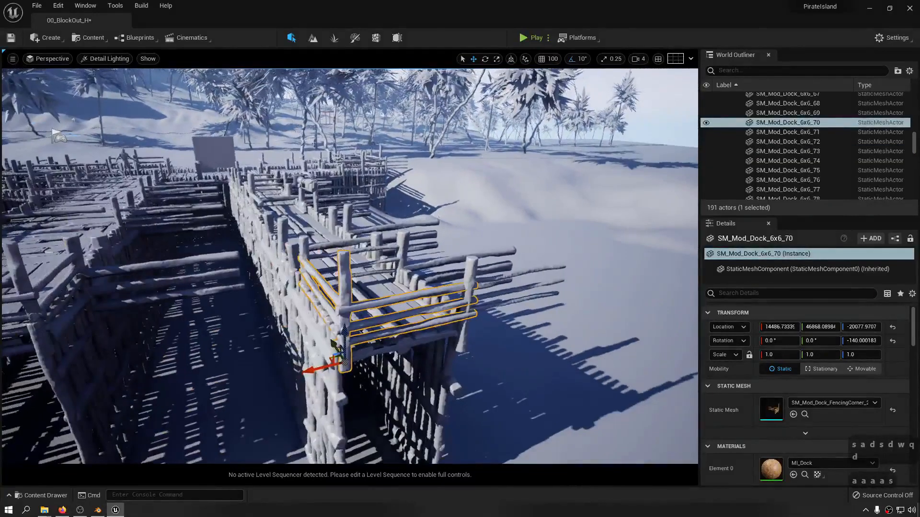
{"action": "left_click", "coordinate": [805, 413]}
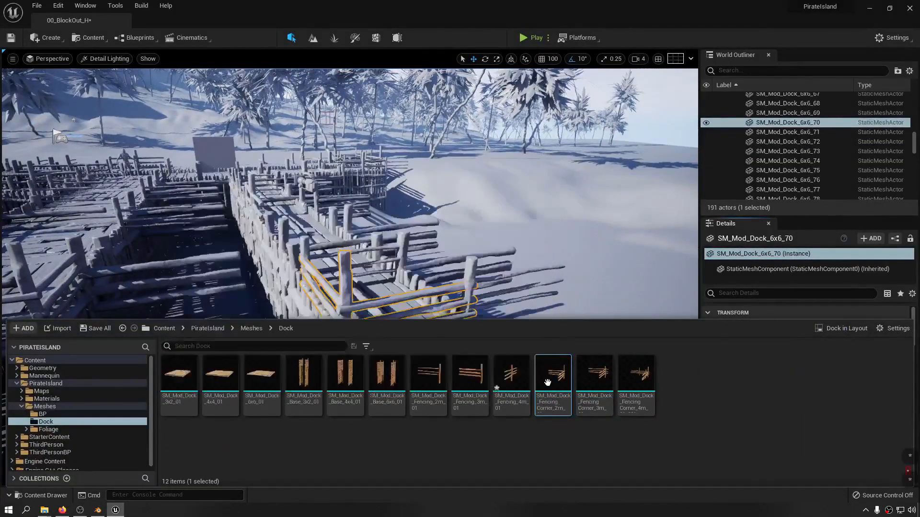
{"action": "right_click_drag", "start_coordinate": [484, 211], "coordinate": [472, 240]}
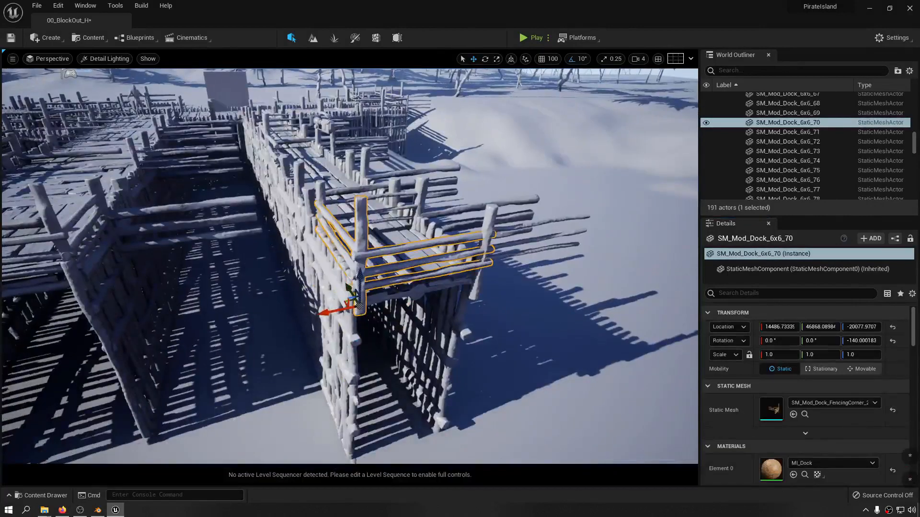
Select the 3 m straight fence projecting off the dock edge and examine its orientation from above
{"action": "left_click", "coordinate": [192, 207]}
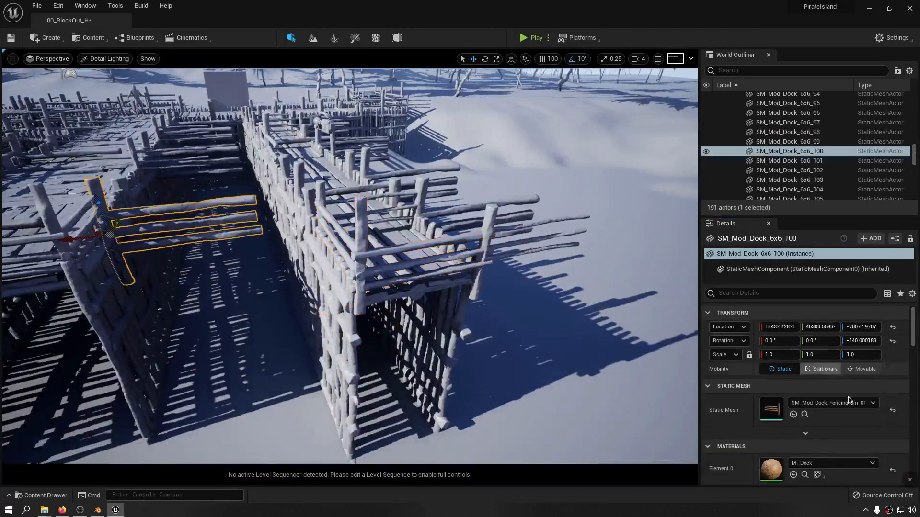
{"action": "key", "text": "a"}
{"action": "key", "text": "w"}
{"action": "right_click_drag", "start_coordinate": [541, 288], "coordinate": [340, 330]}
{"action": "key", "text": "e"}
{"action": "key", "text": "e"}
{"action": "key", "text": "w"}
{"action": "key", "text": "e"}
{"action": "key", "text": "d"}
{"action": "key", "text": "s"}
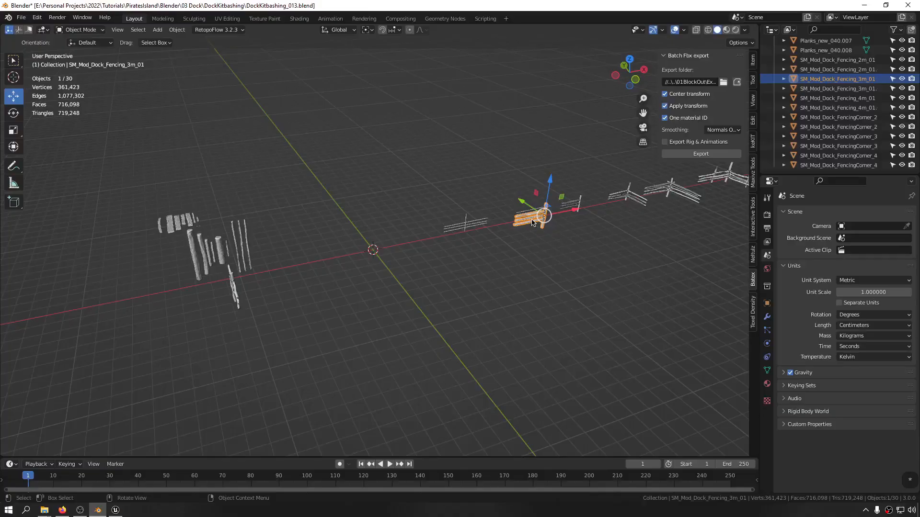
In Blender, clear the location of the 3 m straight log fence and rotate it -90° about the Z axis
{"action": "middle_click_drag", "start_coordinate": [562, 196], "coordinate": [516, 206], "text": "shift"}
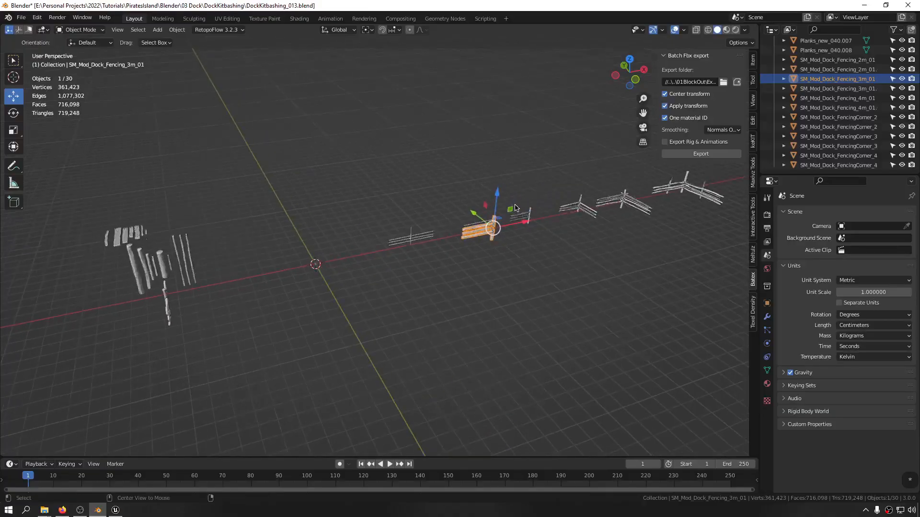
{"action": "key", "text": "alt+g"}
{"action": "mouse_move", "coordinate": [336, 268]}
{"action": "middle_mouse_down"}
{"action": "mouse_move", "coordinate": [328, 327]}
{"action": "mouse_move", "coordinate": [338, 267]}
{"action": "middle_mouse_up"}
{"action": "scroll", "coordinate": [338, 267], "scroll_direction": "up", "scroll_amount": 5}
{"action": "key", "text": "r"}
{"action": "key", "text": "r"}
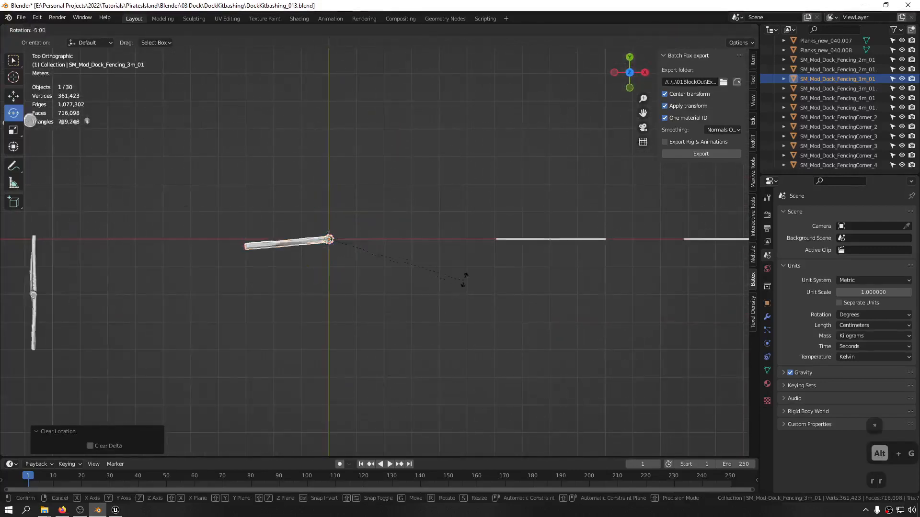
{"action": "left_click", "coordinate": [360, 154]}
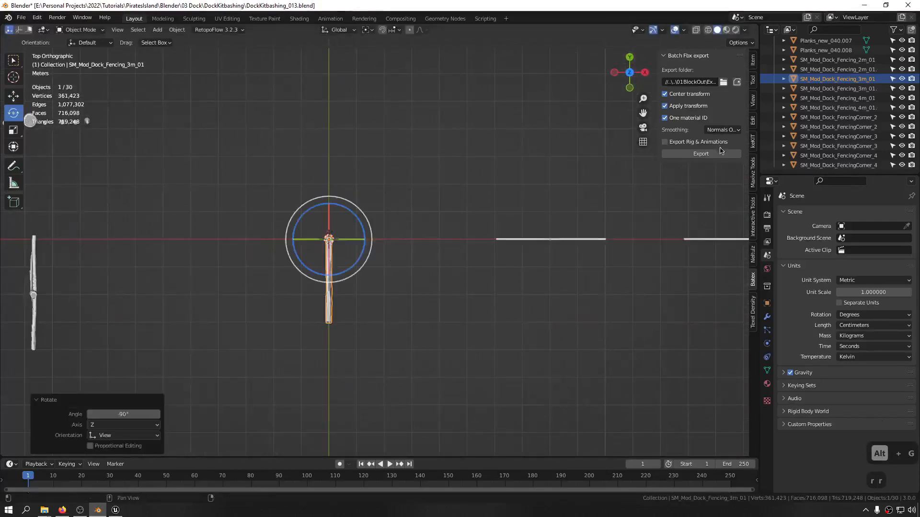
In Unreal Engine, reimport the straight fence mesh SM_Mod_Dock_Fencing_3m_01 from the Dock folder
{"action": "left_click", "coordinate": [116, 510]}
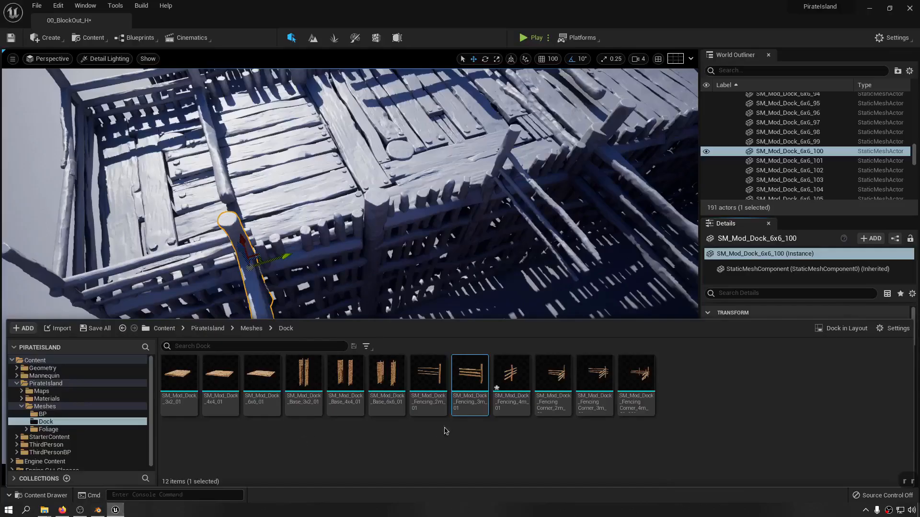
{"action": "right_click", "coordinate": [471, 402]}
{"action": "left_click", "coordinate": [511, 164]}
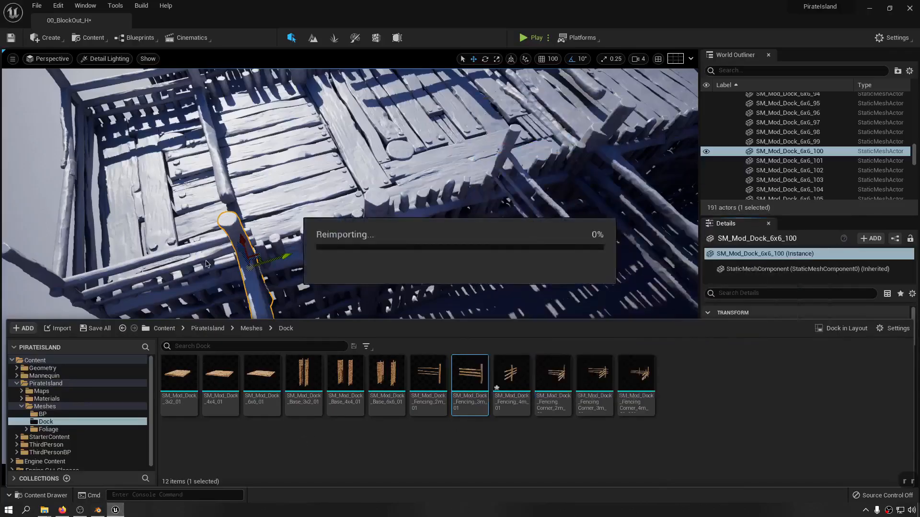
Try raising the selected 3 m fence section by about 57 cm above the dock edge, and undo it
{"action": "key", "text": "a"}
{"action": "key", "text": "s"}
{"action": "right_click_drag", "start_coordinate": [364, 201], "coordinate": [324, 107]}
{"action": "key", "text": "q"}
{"action": "key", "text": "w"}
{"action": "key", "text": "d"}
{"action": "key", "text": "q"}
{"action": "key", "text": "q"}
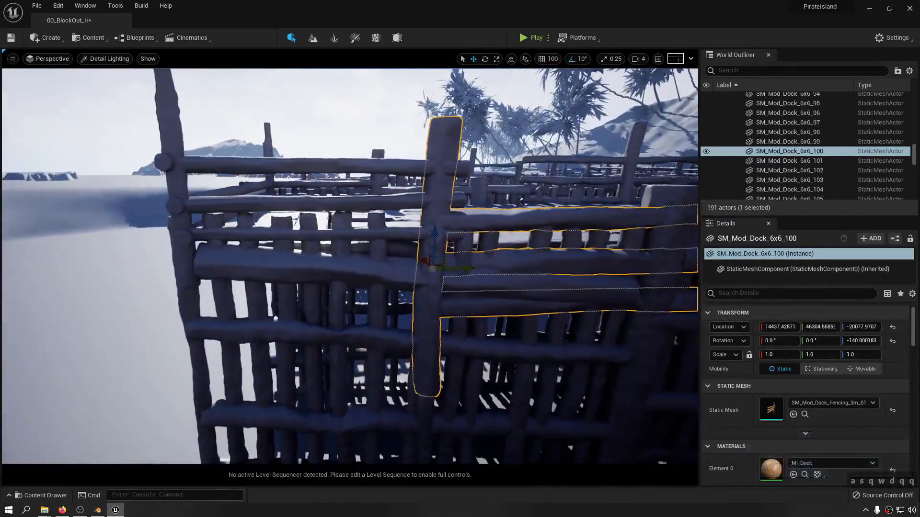
{"action": "left_click_drag", "start_coordinate": [436, 235], "coordinate": [437, 163]}
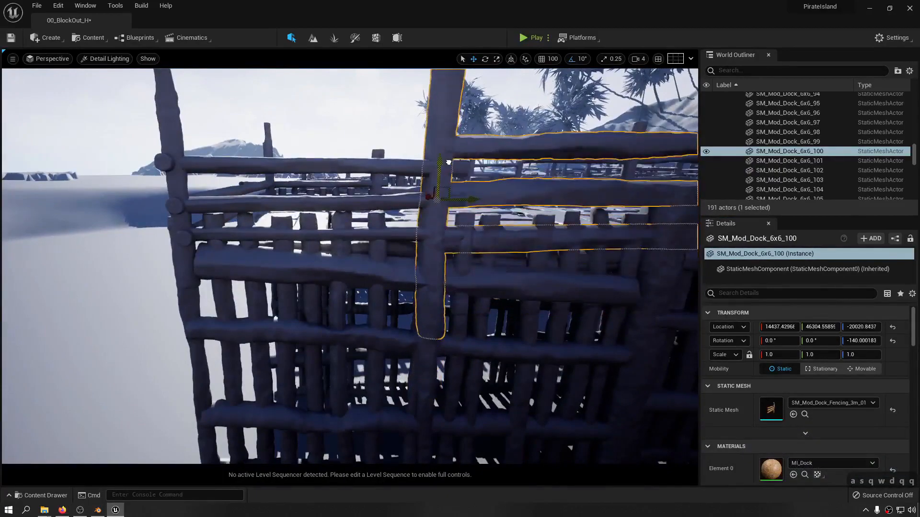
{"action": "right_click_drag", "start_coordinate": [438, 163], "coordinate": [474, 165]}
{"action": "key", "text": "a"}
{"action": "key", "text": "a"}
{"action": "right_click_drag", "start_coordinate": [335, 214], "coordinate": [494, 221]}
{"action": "key", "text": "e"}
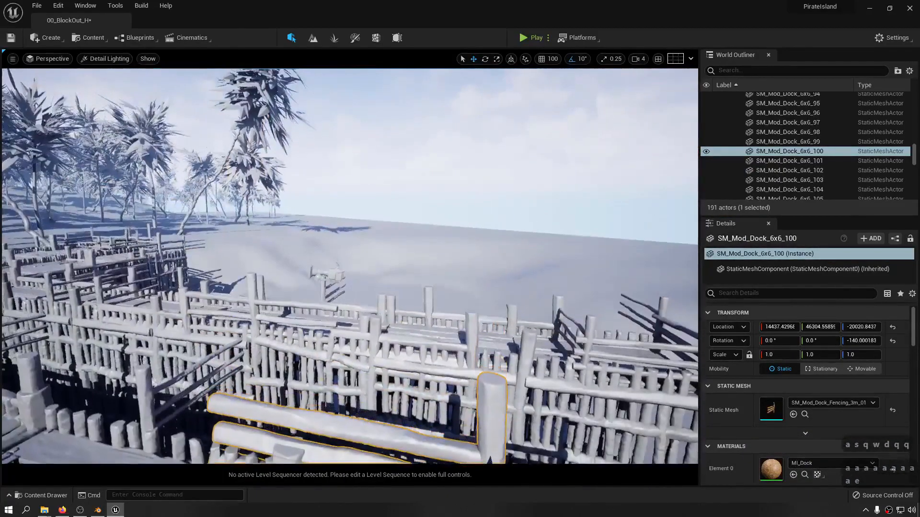
{"action": "left_click", "coordinate": [336, 214]}
{"action": "key", "text": "q"}
{"action": "right_click_drag", "start_coordinate": [335, 214], "coordinate": [271, 248]}
{"action": "key", "text": "ctrl+z"}
{"action": "key", "text": "ctrl+z"}
Find and select the 2 m straight fence projecting off the dock edge and locate its mesh asset
{"action": "key", "text": "e"}
{"action": "key", "text": "d"}
{"action": "key", "text": "w"}
{"action": "key", "text": "d"}
{"action": "key", "text": "d"}
{"action": "key", "text": "s"}
{"action": "key", "text": "s"}
{"action": "key", "text": "s"}
{"action": "key", "text": "s"}
{"action": "key", "text": "d"}
{"action": "key", "text": "w"}
{"action": "key", "text": "w"}
{"action": "left_click", "coordinate": [424, 159]}
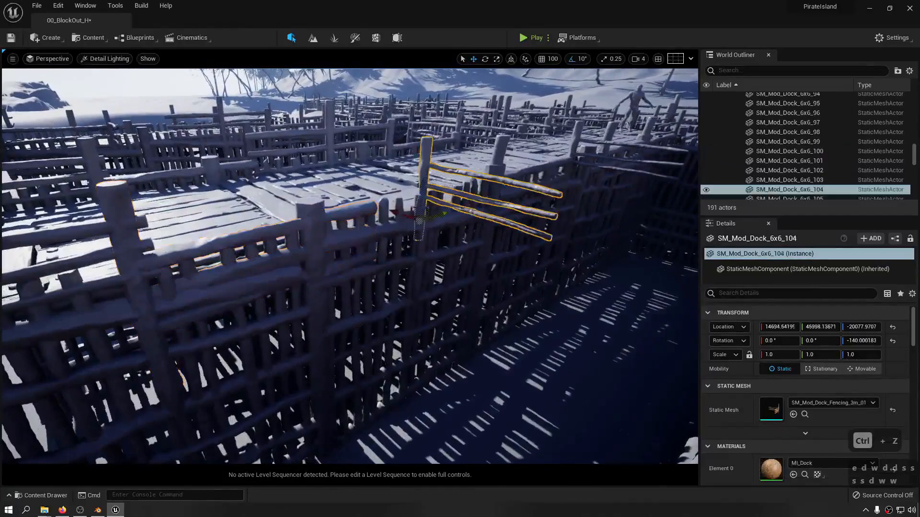
{"action": "key", "text": "w"}
{"action": "key", "text": "e"}
{"action": "right_click_drag", "start_coordinate": [425, 159], "coordinate": [431, 127]}
{"action": "key", "text": "w"}
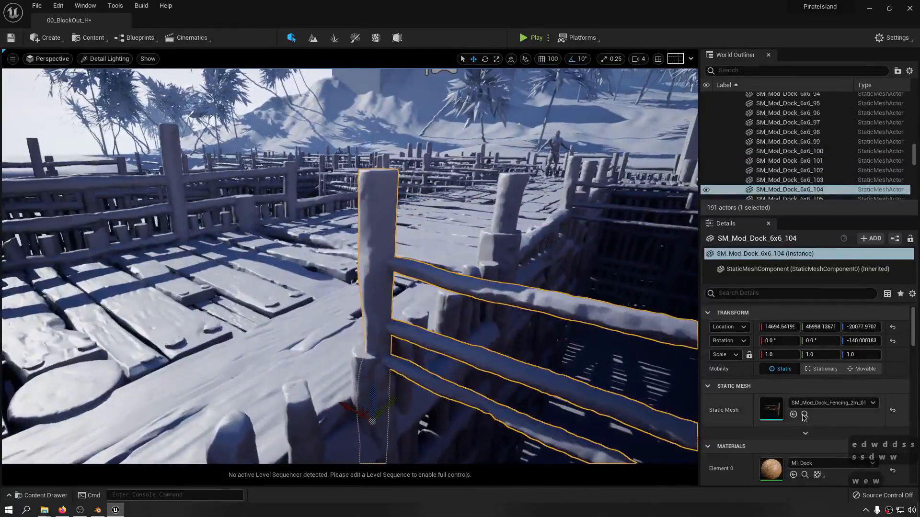
{"action": "left_click", "coordinate": [804, 415]}
In Blender, clear the location of the 2 m straight log fence and rotate it -90° about the Z axis
{"action": "key", "text": "alt+Tab"}
{"action": "middle_click_drag", "start_coordinate": [587, 322], "coordinate": [88, 366], "text": "shift"}
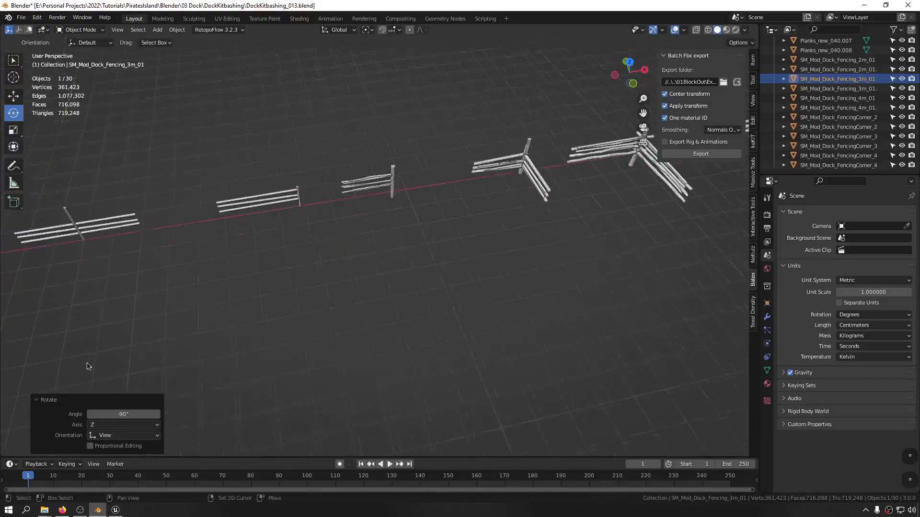
{"action": "scroll", "coordinate": [352, 192], "scroll_direction": "up", "scroll_amount": 3}
{"action": "left_click", "coordinate": [433, 178]}
{"action": "key", "text": "alt+g"}
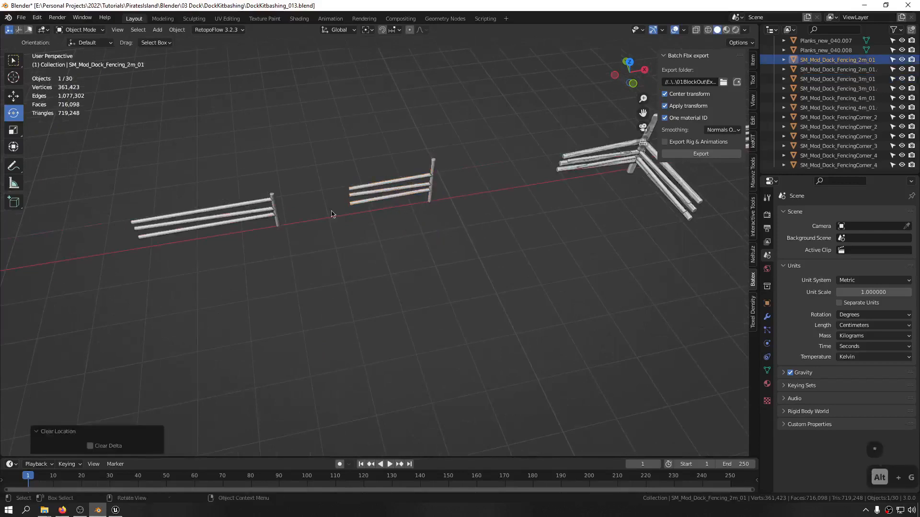
{"action": "middle_click_drag", "start_coordinate": [333, 212], "coordinate": [404, 269]}
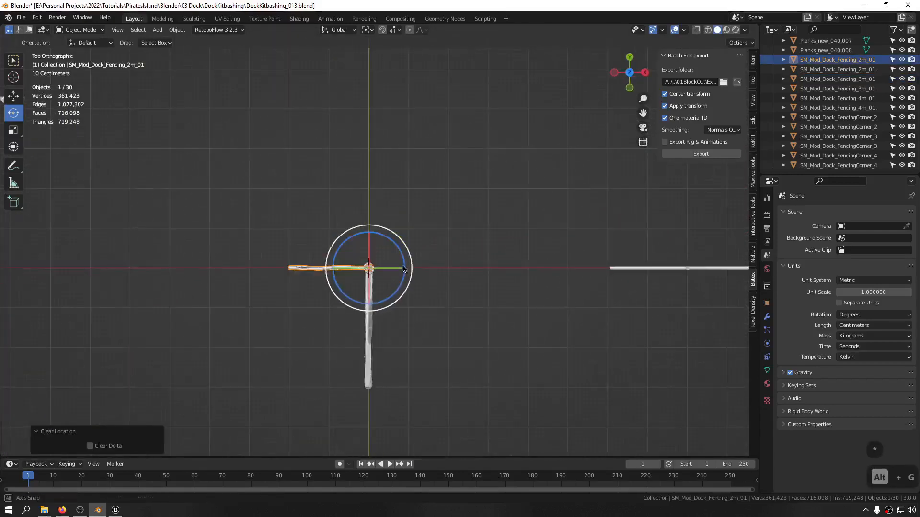
{"action": "key", "text": "r"}
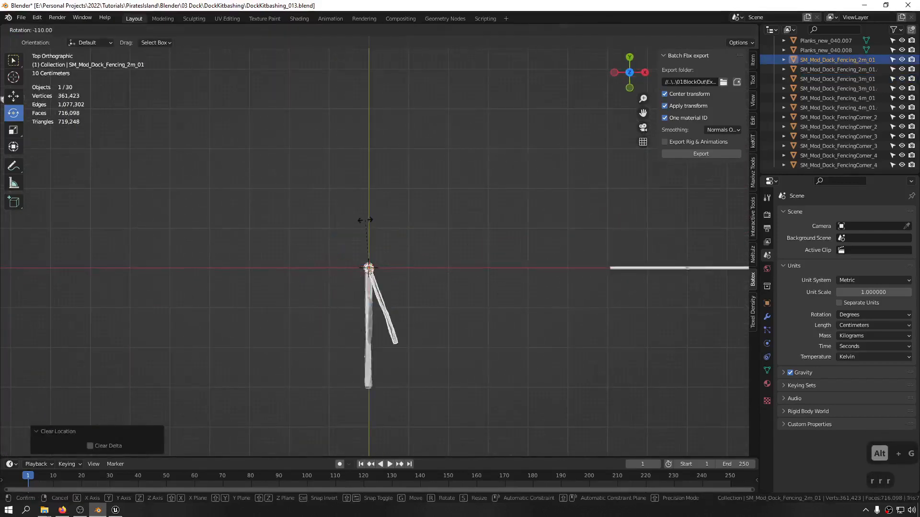
{"action": "left_click", "coordinate": [381, 227]}
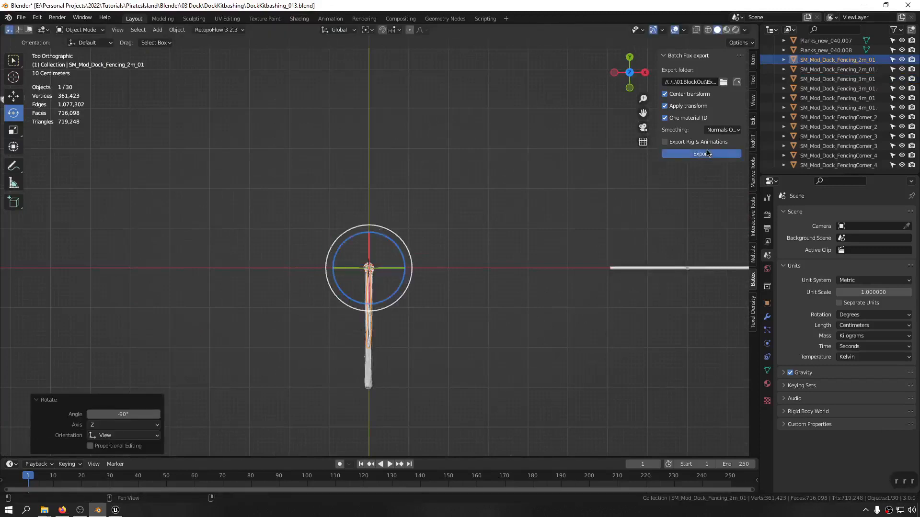
In Unreal Engine, reimport the straight fence mesh SM_Mod_Dock_Fencing_2m_01 and save the level
{"action": "left_click", "coordinate": [122, 513]}
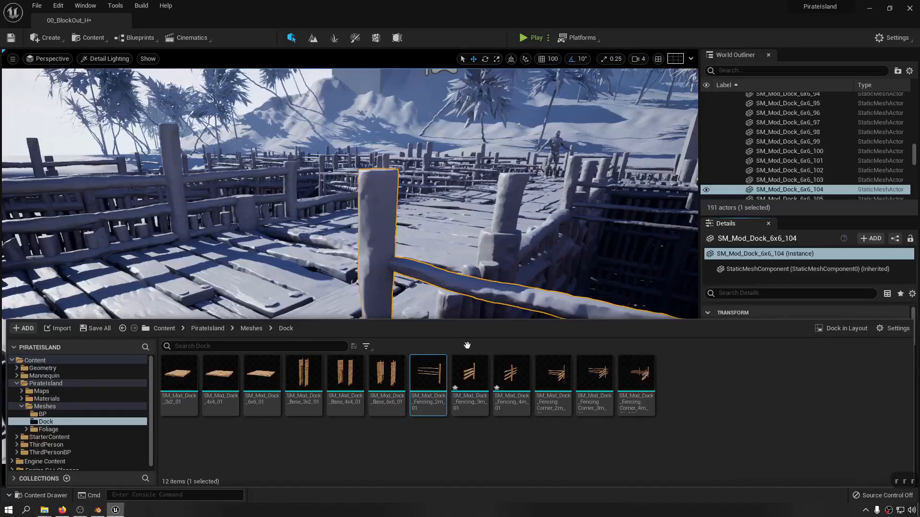
{"action": "right_click", "coordinate": [422, 389]}
{"action": "left_click", "coordinate": [474, 150]}
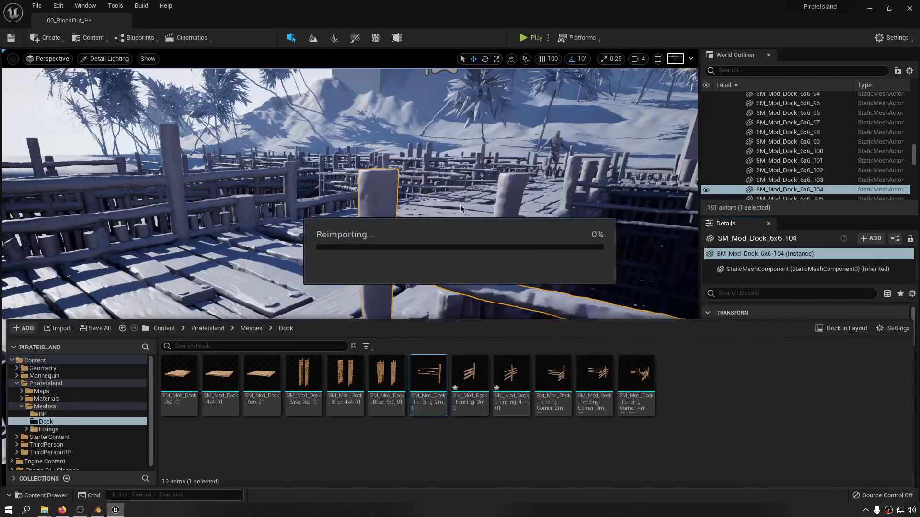
{"action": "right_click_drag", "start_coordinate": [470, 223], "coordinate": [471, 223]}
{"action": "key", "text": "d"}
{"action": "key", "text": "w"}
{"action": "key", "text": "ctrl+s"}
Inspect the reimported fences around the dock and select the low 3 m fence section beside the planks
{"action": "key", "text": "a"}
{"action": "key", "text": "s"}
{"action": "key", "text": "d"}
{"action": "key", "text": "w"}
{"action": "key", "text": "d"}
{"action": "key", "text": "w"}
{"action": "key", "text": "a"}
{"action": "key", "text": "d"}
{"action": "key", "text": "d"}
{"action": "key", "text": "q"}
{"action": "key", "text": "a"}
{"action": "key", "text": "e"}
{"action": "key", "text": "a"}
{"action": "key", "text": "w"}
{"action": "key", "text": "d"}
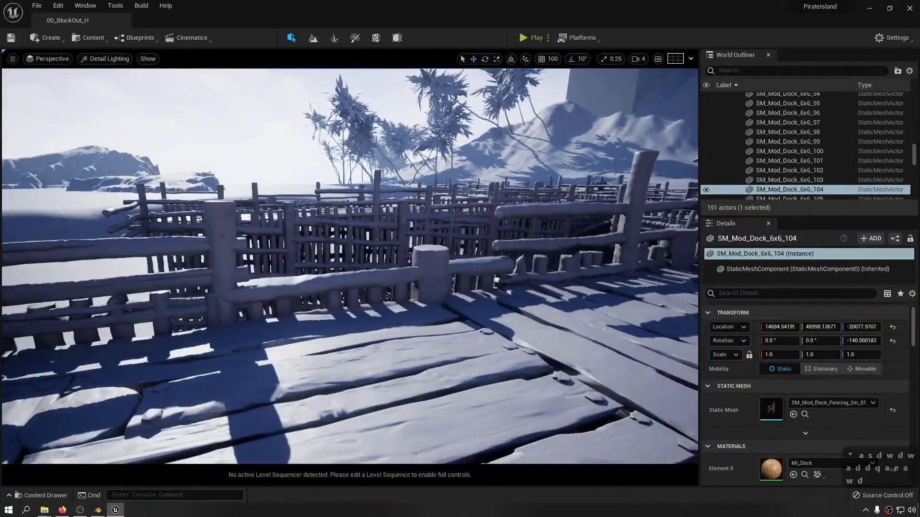
{"action": "left_click", "coordinate": [219, 231]}
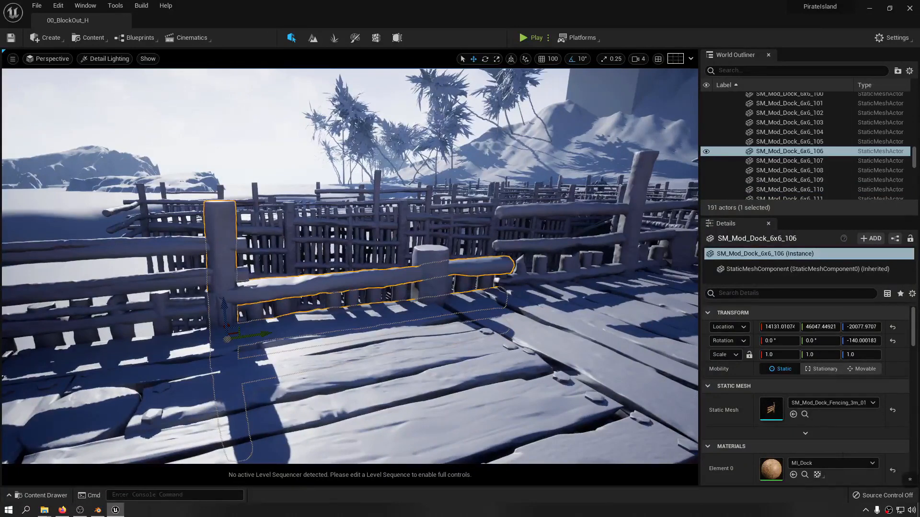
Switch to Blender, select the straight 3 m fence SM_Mod_Dock_Fencing_3m_01 and examine where its pivot sits on the post
{"action": "left_click", "coordinate": [102, 511]}
{"action": "middle_click_drag", "start_coordinate": [448, 294], "coordinate": [428, 255]}
{"action": "left_click_drag", "start_coordinate": [428, 254], "coordinate": [359, 221]}
{"action": "middle_click_drag", "start_coordinate": [359, 221], "coordinate": [438, 240]}
{"action": "scroll", "coordinate": [350, 242], "scroll_direction": "up", "scroll_amount": 6}
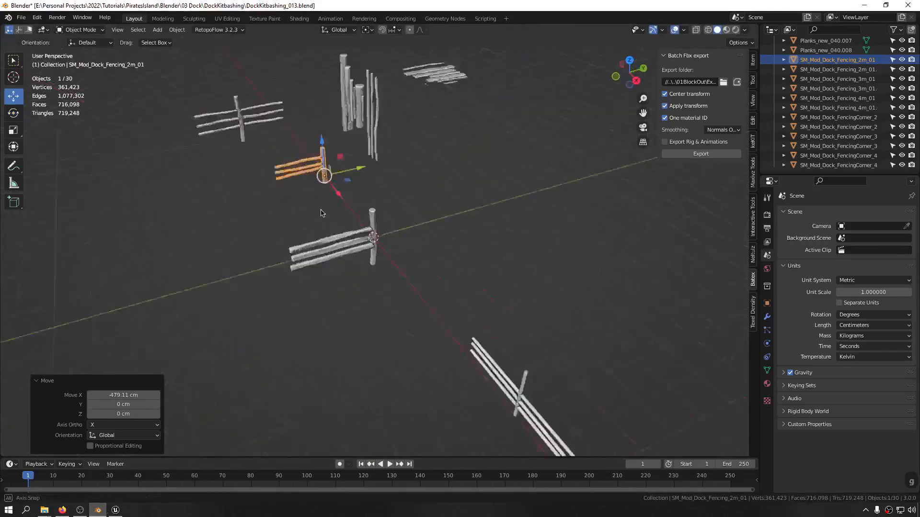
{"action": "left_click", "coordinate": [350, 242]}
{"action": "middle_click_drag", "start_coordinate": [350, 242], "coordinate": [462, 216]}
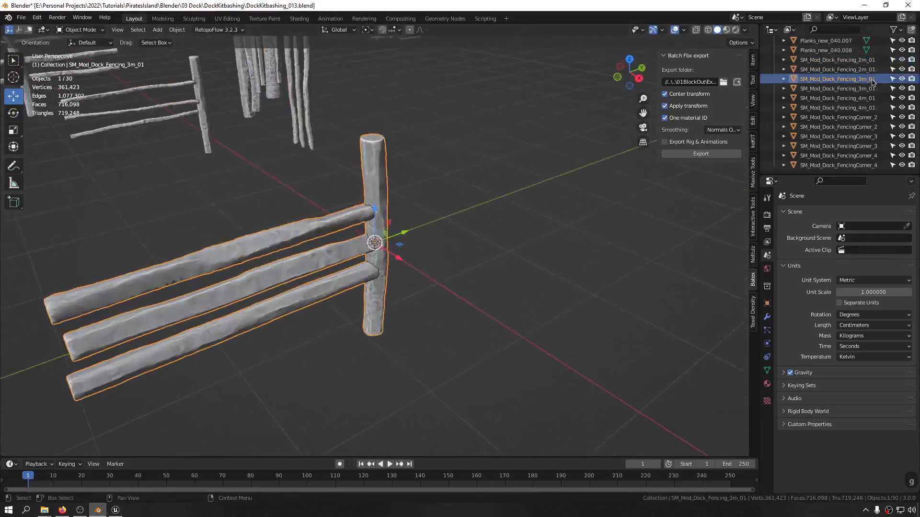
{"action": "middle_click_drag", "start_coordinate": [365, 269], "coordinate": [292, 250]}
{"action": "scroll", "coordinate": [401, 246], "scroll_direction": "up", "scroll_amount": 8}
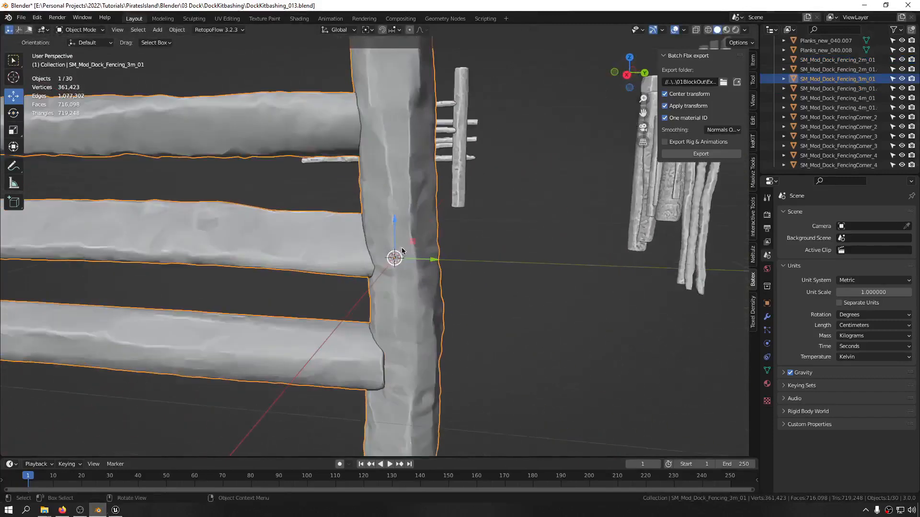
Move the 3 m fence's whole mesh in Edit Mode to align its post with the pivot, and export the fence as FBX
{"action": "key", "text": "Tab"}
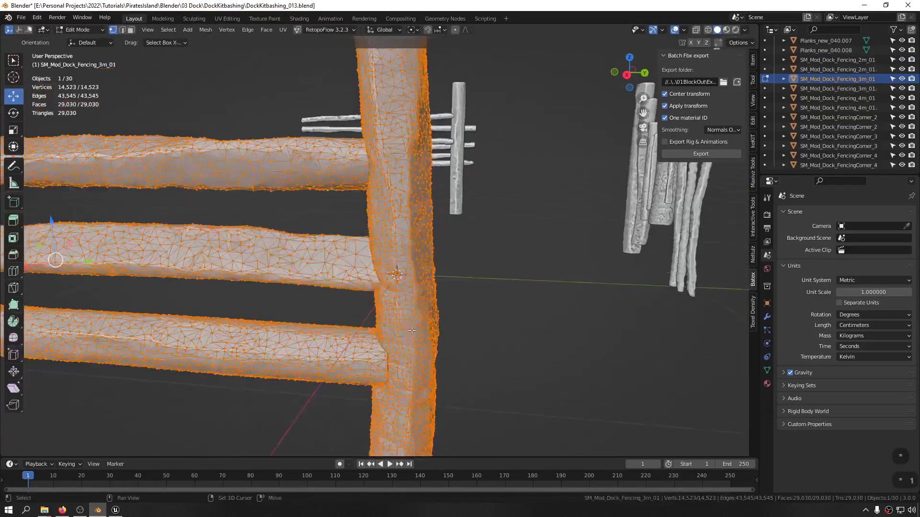
{"action": "middle_click_drag", "start_coordinate": [400, 247], "coordinate": [453, 217], "text": "alt"}
{"action": "key", "text": "ctrl+z"}
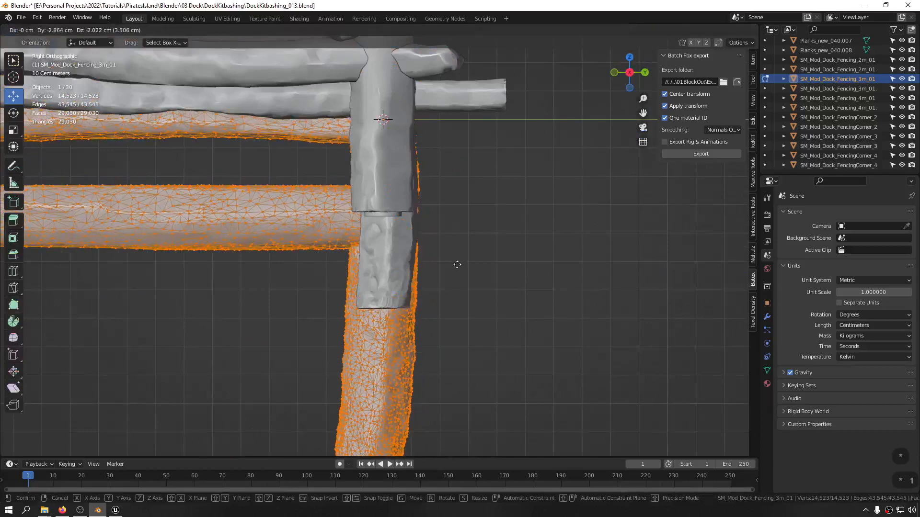
{"action": "left_click_drag", "start_coordinate": [456, 300], "coordinate": [302, 321]}
{"action": "key", "text": "Tab"}
{"action": "middle_click_drag", "start_coordinate": [456, 214], "coordinate": [432, 266]}
{"action": "middle_click_drag", "start_coordinate": [342, 270], "coordinate": [352, 194]}
{"action": "left_click", "coordinate": [701, 154]}
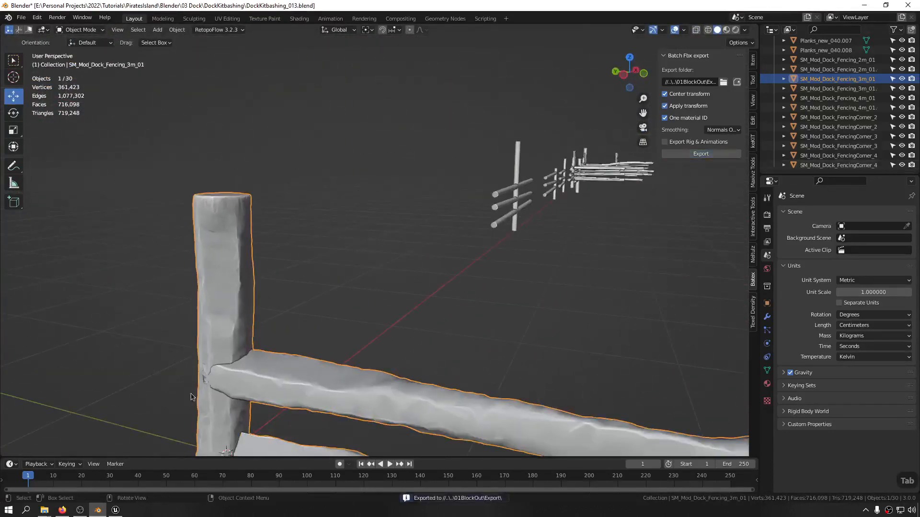
In Unreal Engine, locate the selected fence's mesh asset SM_Mod_Dock_Fencing_3m_01 and reimport it
{"action": "left_click", "coordinate": [127, 511]}
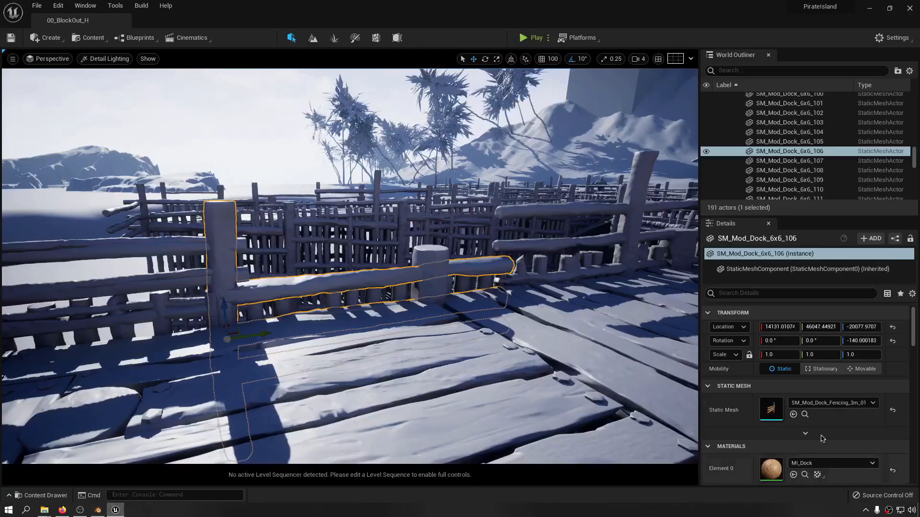
{"action": "left_click", "coordinate": [805, 415]}
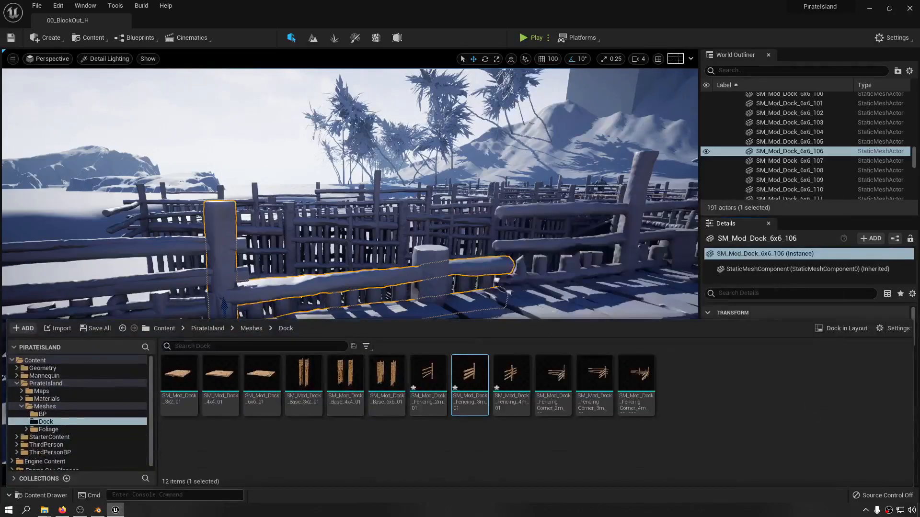
{"action": "right_click", "coordinate": [464, 397]}
{"action": "left_click", "coordinate": [523, 159]}
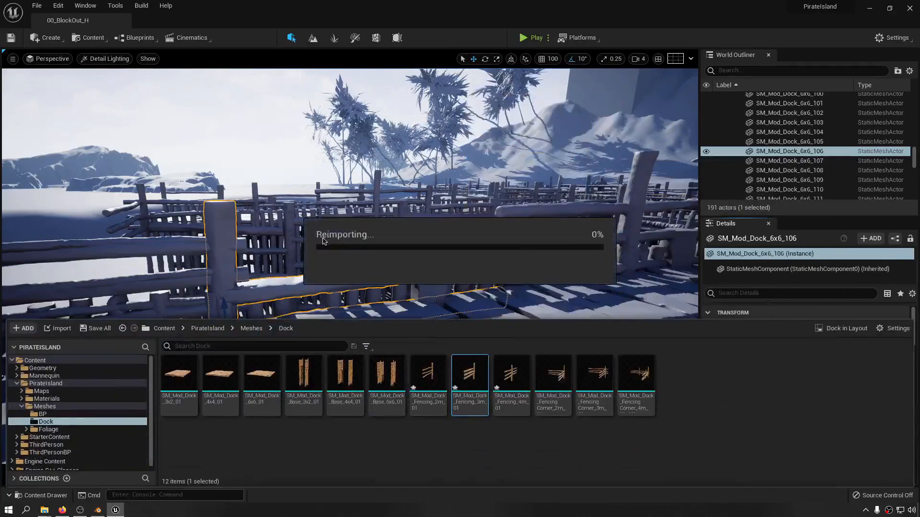
Check how the reimported 3 m fences sit along the dock edges and walkway, and save the level
{"action": "key", "text": "a"}
{"action": "key", "text": "s"}
{"action": "key", "text": "d"}
{"action": "key", "text": "w"}
{"action": "key", "text": "a"}
{"action": "key", "text": "s"}
{"action": "right_click_drag", "start_coordinate": [422, 119], "coordinate": [421, 119]}
{"action": "key", "text": "d"}
{"action": "key", "text": "w"}
{"action": "key", "text": "d"}
{"action": "key", "text": "d"}
{"action": "key", "text": "s"}
{"action": "key", "text": "d"}
{"action": "key", "text": "e"}
{"action": "key", "text": "w"}
{"action": "key", "text": "a"}
{"action": "key", "text": "s"}
{"action": "key", "text": "d"}
{"action": "key", "text": "a"}
{"action": "key", "text": "a"}
{"action": "key", "text": "a"}
{"action": "key", "text": "a"}
{"action": "key", "text": "a"}
{"action": "key", "text": "a"}
{"action": "key", "text": "a"}
{"action": "key", "text": "a"}
{"action": "key", "text": "a"}
{"action": "key", "text": "a"}
{"action": "key", "text": "w"}
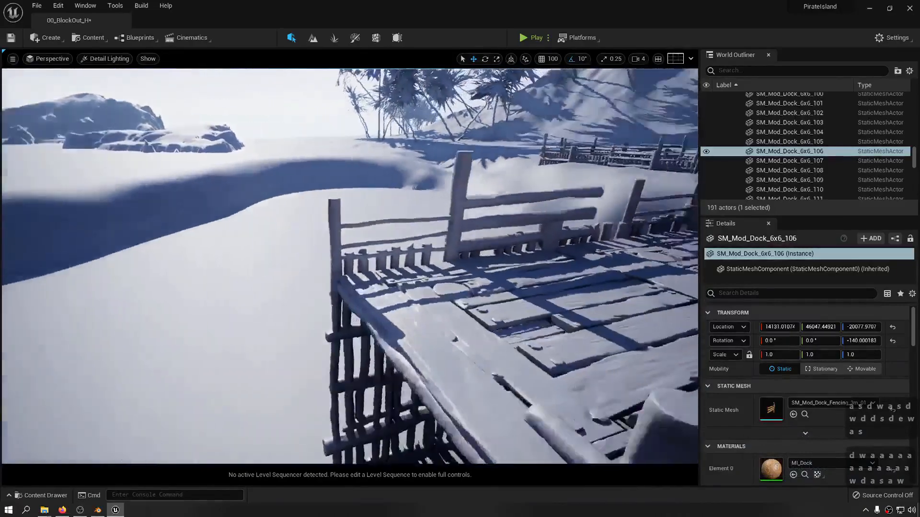
{"action": "right_click_drag", "start_coordinate": [421, 119], "coordinate": [422, 118]}
{"action": "key", "text": "w"}
{"action": "key", "text": "a"}
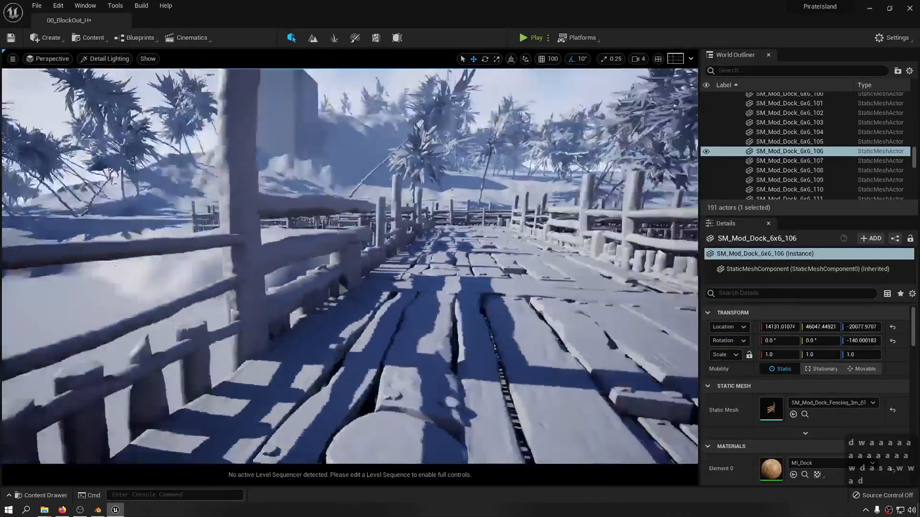
{"action": "key", "text": "ctrl+s"}
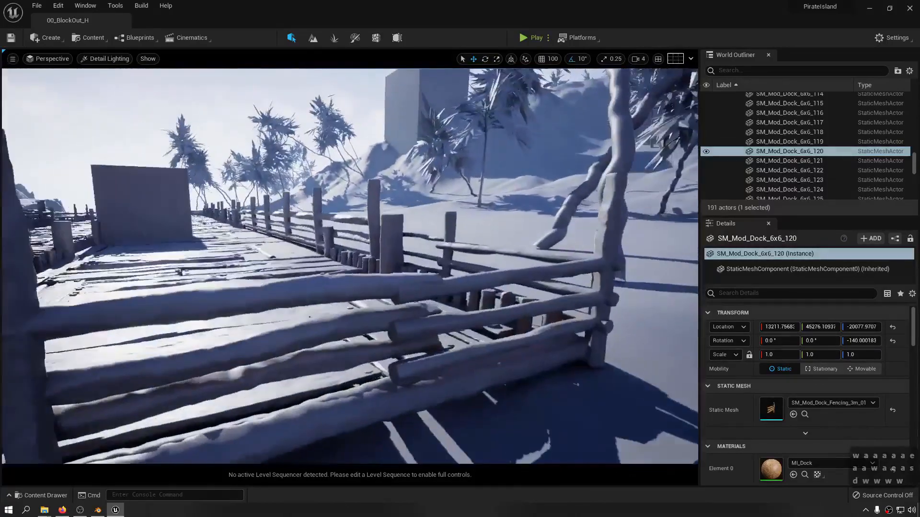
Look over the whole fenced dock from the walkways and from above, in Lit view
{"action": "key", "text": "w"}
{"action": "key", "text": "a"}
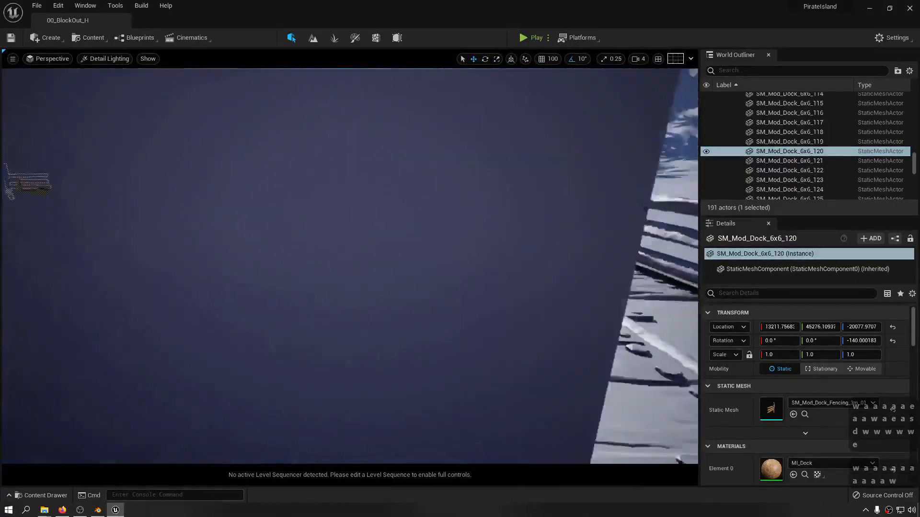
{"action": "key", "text": "a"}
{"action": "key", "text": "a"}
{"action": "key", "text": "a"}
{"action": "key", "text": "a"}
{"action": "key", "text": "a"}
{"action": "key", "text": "a"}
{"action": "key", "text": "a"}
{"action": "key", "text": "a"}
{"action": "key", "text": "a"}
{"action": "key", "text": "a"}
{"action": "key", "text": "a"}
{"action": "key", "text": "s"}
{"action": "key", "text": "s"}
{"action": "key", "text": "s"}
{"action": "key", "text": "s"}
{"action": "key", "text": "s"}
{"action": "key", "text": "s"}
{"action": "key", "text": "s"}
{"action": "key", "text": "s"}
{"action": "key", "text": "s"}
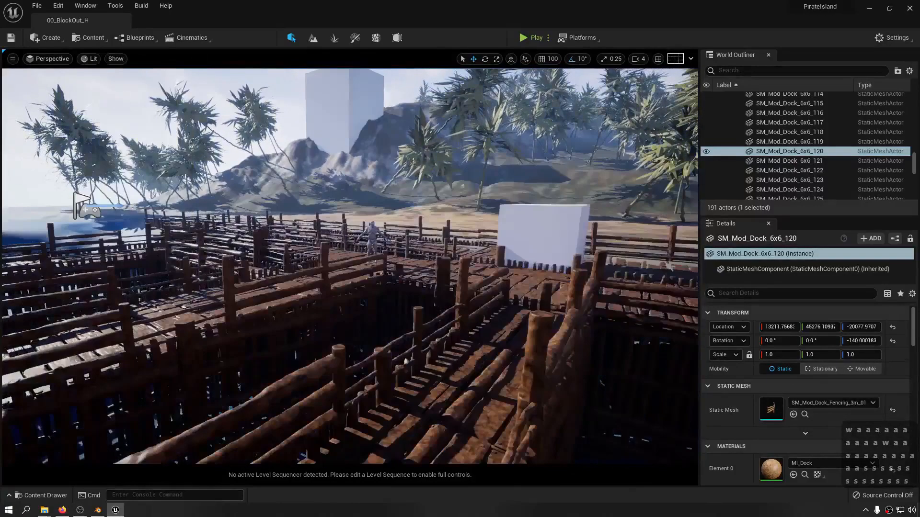
{"action": "key", "text": "s"}
{"action": "key", "text": "a"}
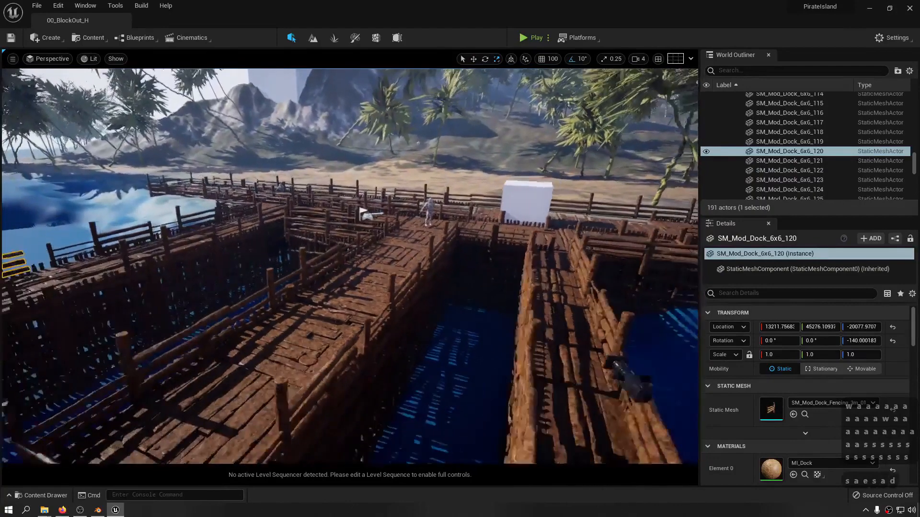
Save the level under the new name 00_BlockOut_I in the PirateIsland Maps folder
{"action": "key", "text": "ctrl+shift+s"}
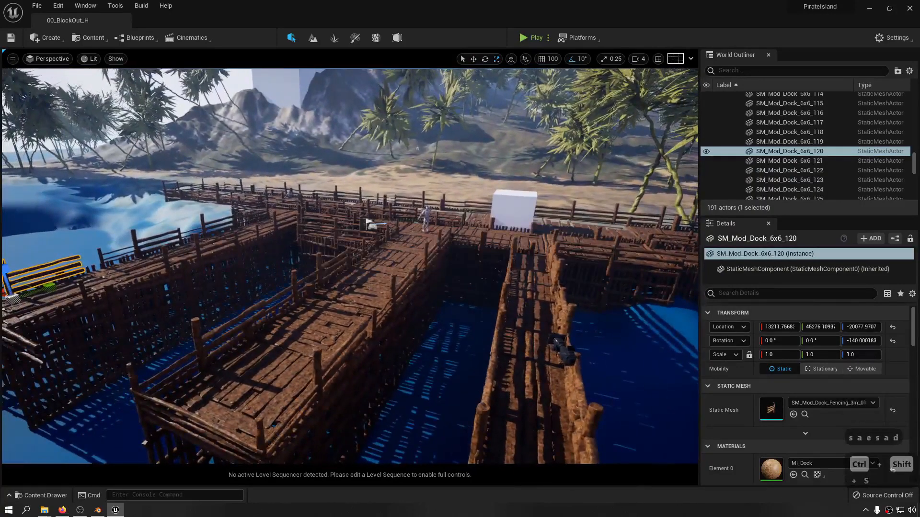
{"action": "right_click_drag", "start_coordinate": [350, 264], "coordinate": [350, 230]}
{"action": "key", "text": "ctrl+shift+s"}
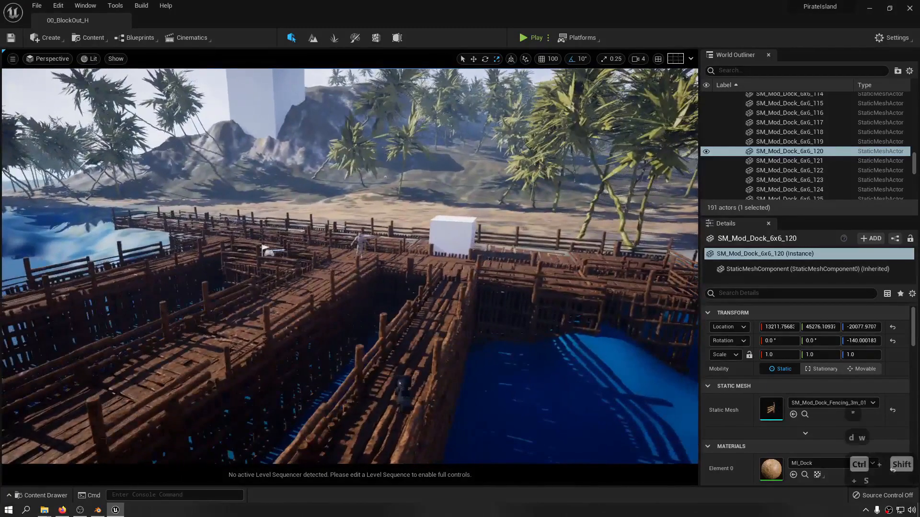
{"action": "key", "text": "ctrl+alt+s"}
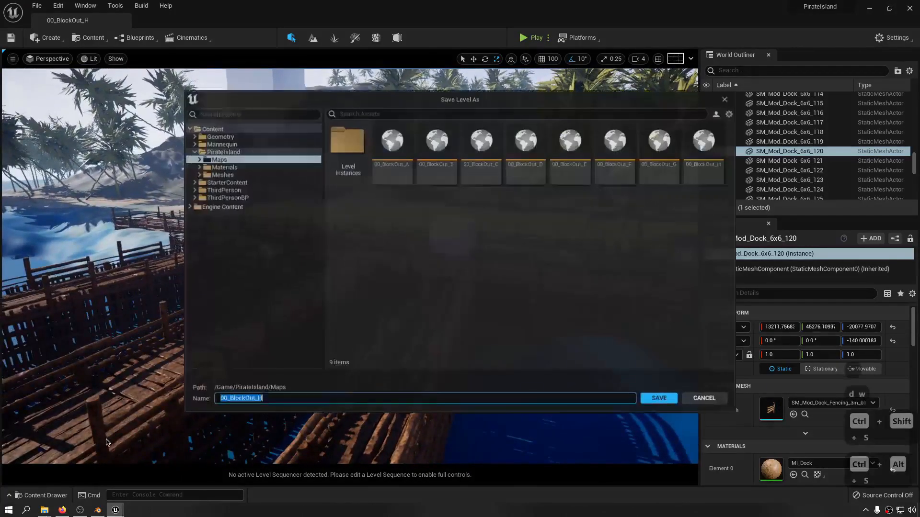
{"action": "key", "text": "ctrl+z"}
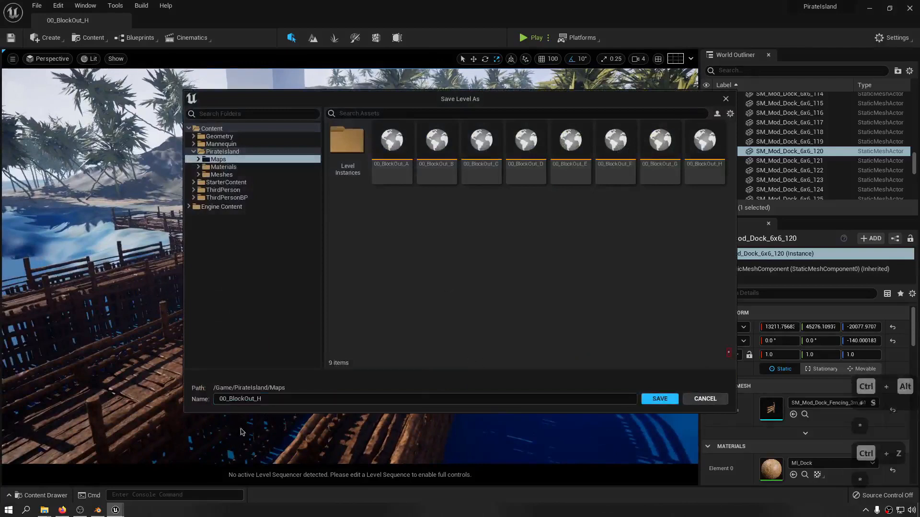
{"action": "key", "text": "Right"}
{"action": "key", "text": "Right"}
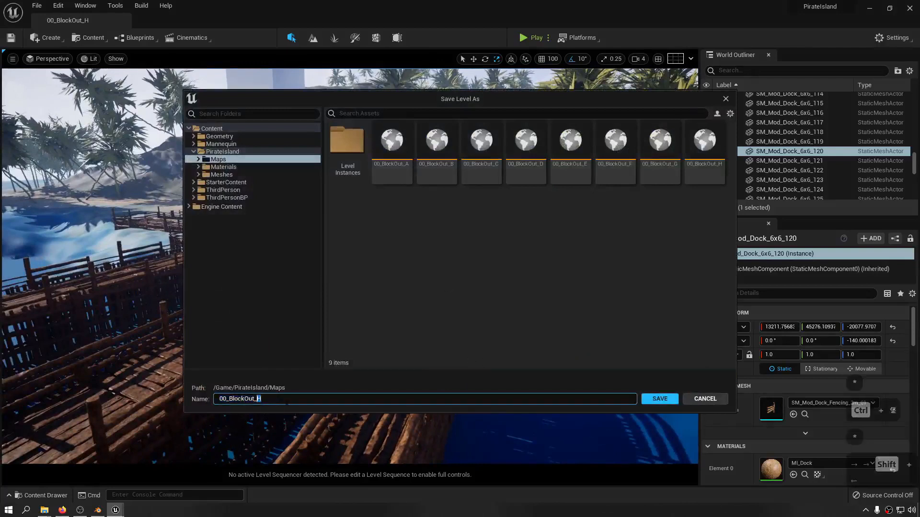
{"action": "key", "text": "shift+Left"}
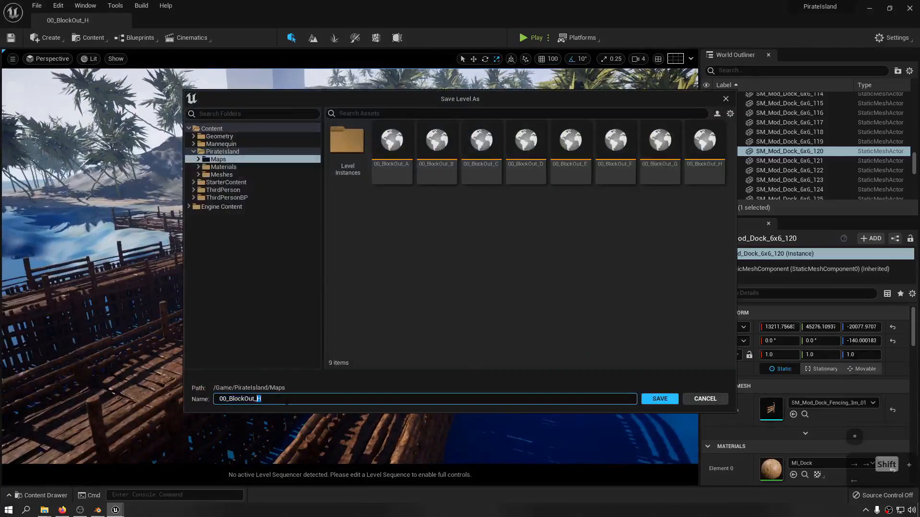
{"action": "type", "text": "I"}
{"action": "key", "text": "Return"}
{"action": "key", "text": "ctrl+s"}
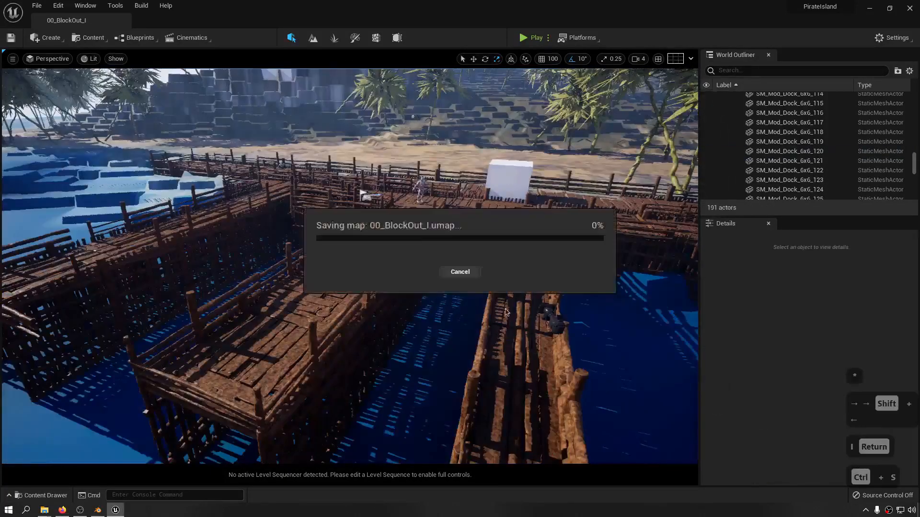
Examine the finished fence layout around the dock walkways and the white block near the beach
{"action": "key", "text": "w"}
{"action": "key", "text": "d"}
{"action": "key", "text": "w"}
{"action": "key", "text": "d"}
{"action": "key", "text": "d"}
{"action": "key", "text": "d"}
{"action": "right_click_drag", "start_coordinate": [506, 312], "coordinate": [506, 312]}
{"action": "key", "text": "s"}
{"action": "key", "text": "s"}
{"action": "key", "text": "s"}
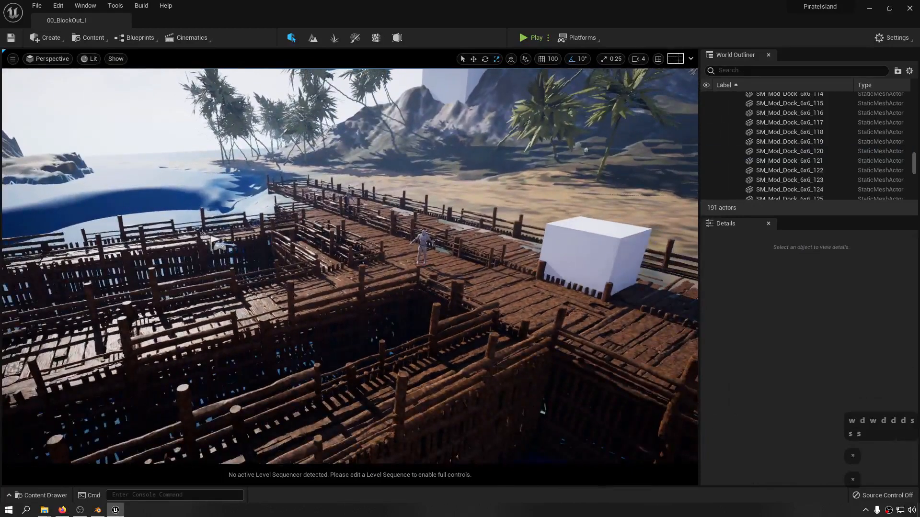